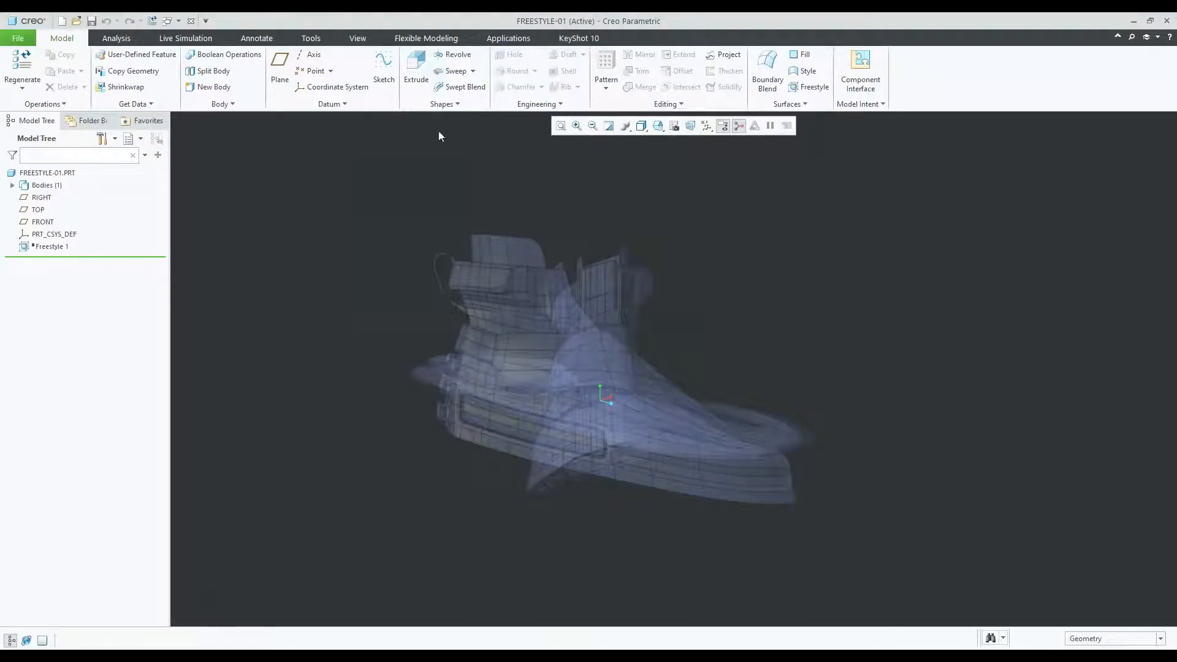
Open the model's image placement settings and examine the shoe reference images from several angles.
{"action": "left_click", "coordinate": [357, 38]}
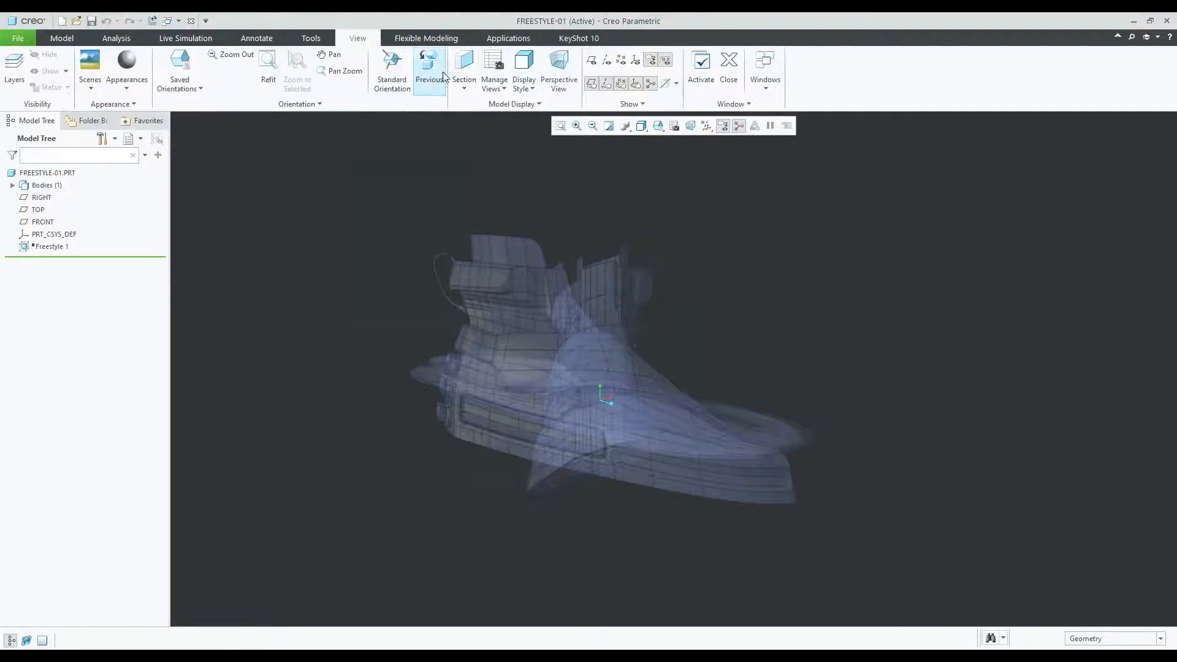
{"action": "left_click", "coordinate": [521, 105]}
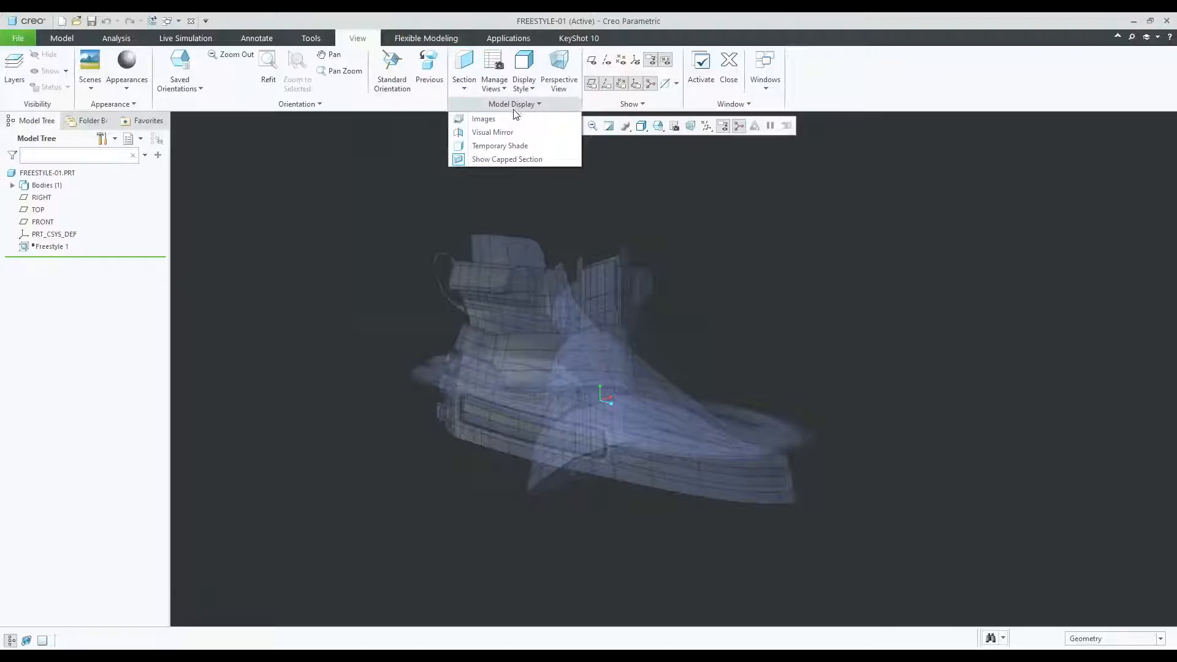
{"action": "left_click", "coordinate": [514, 119]}
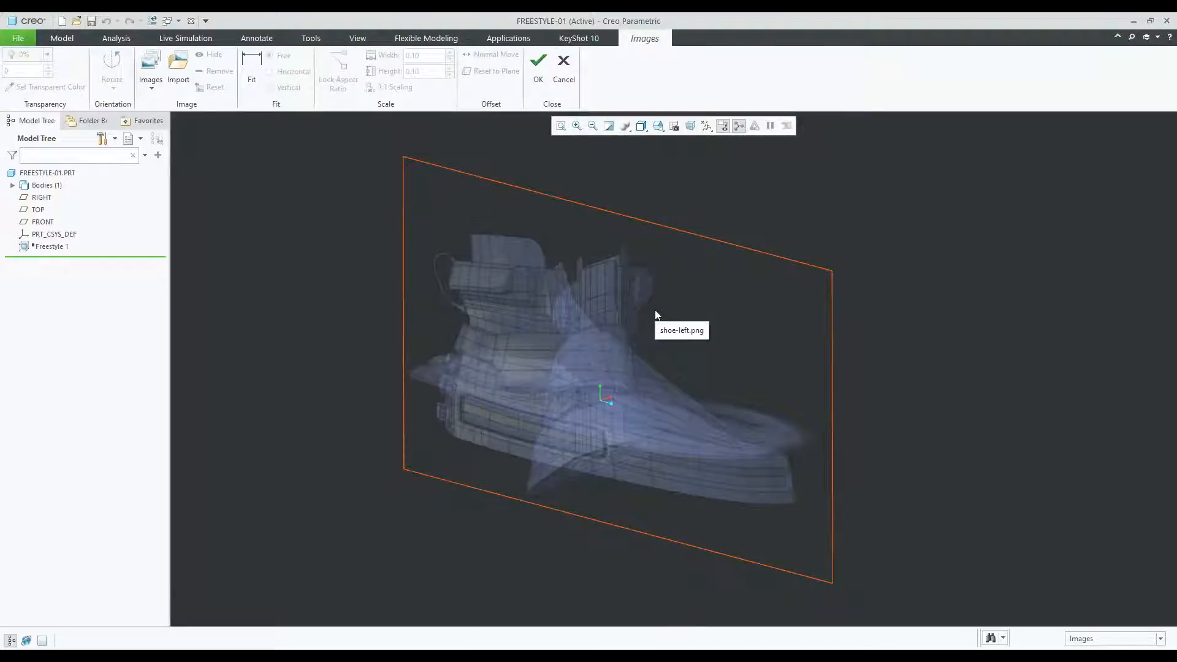
{"action": "mouse_move", "coordinate": [641, 284]}
{"action": "middle_mouse_down"}
{"action": "mouse_move", "coordinate": [613, 273]}
{"action": "mouse_move", "coordinate": [612, 286]}
{"action": "middle_mouse_up"}
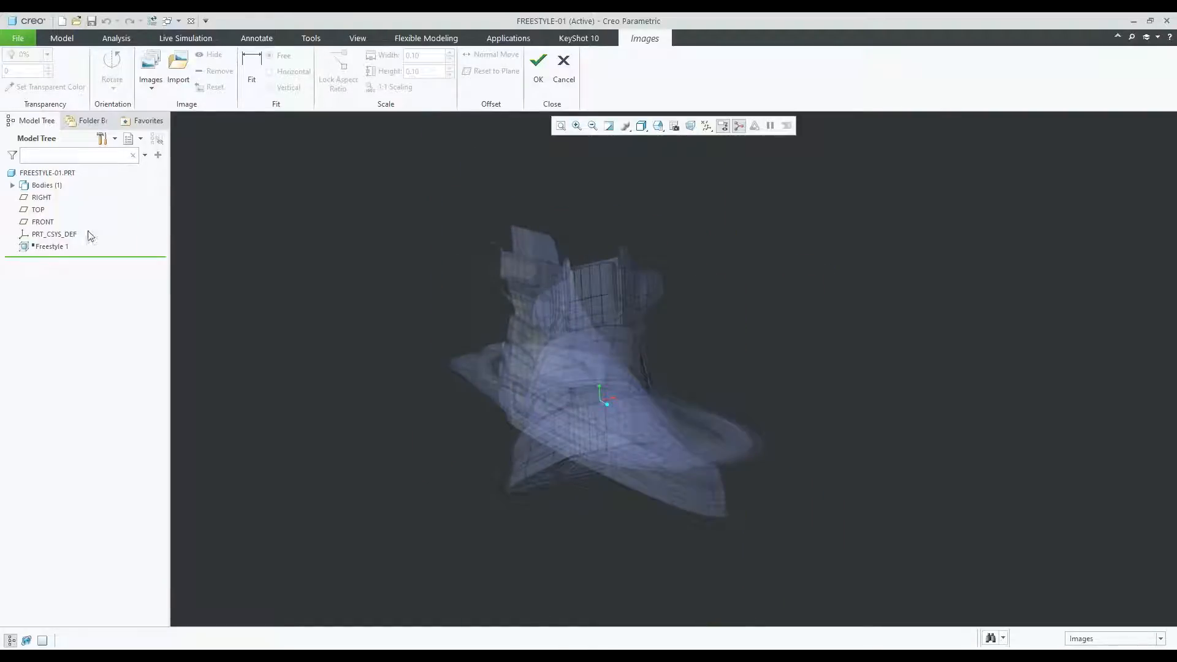
{"action": "scroll", "coordinate": [539, 300], "scroll_direction": "up", "scroll_amount": 1}
{"action": "middle_click_drag", "start_coordinate": [542, 299], "coordinate": [566, 310]}
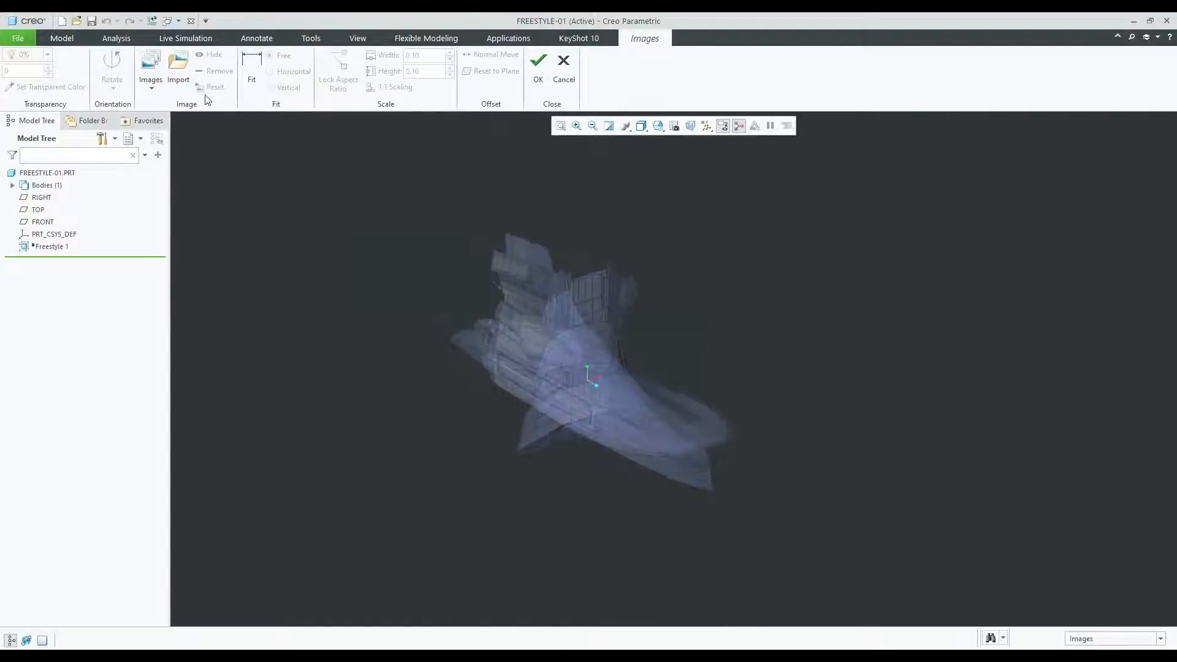
Start importing a reference image and turn on the display of the datum planes.
{"action": "left_click", "coordinate": [178, 68]}
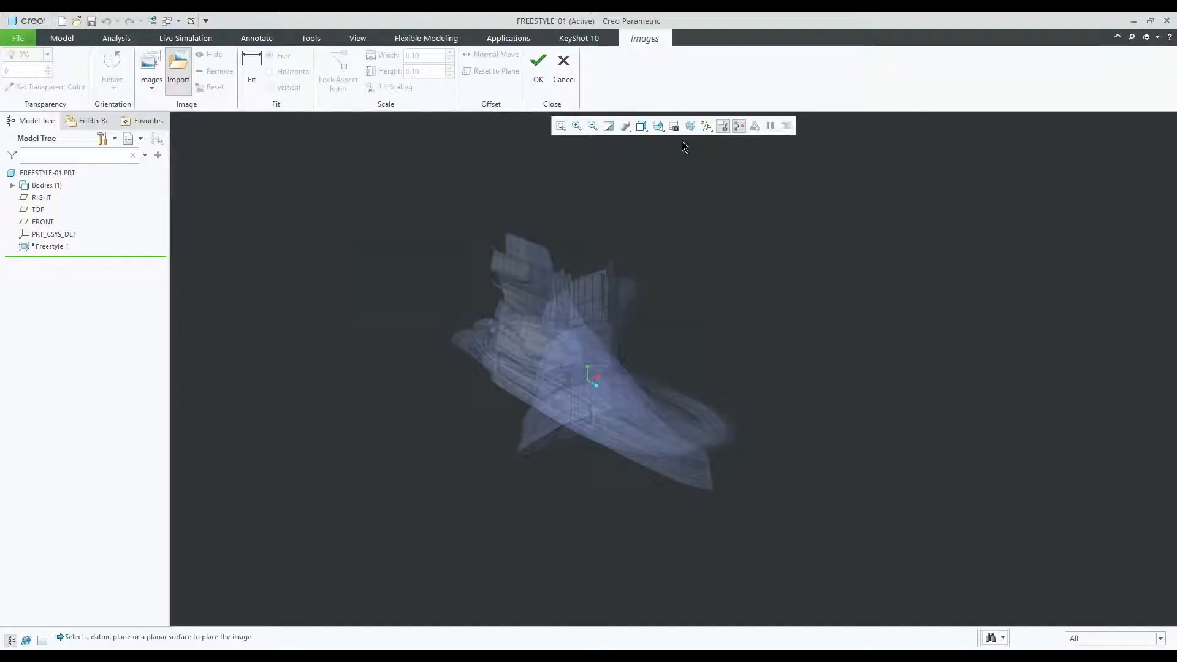
{"action": "left_click", "coordinate": [706, 126]}
{"action": "left_click", "coordinate": [720, 195]}
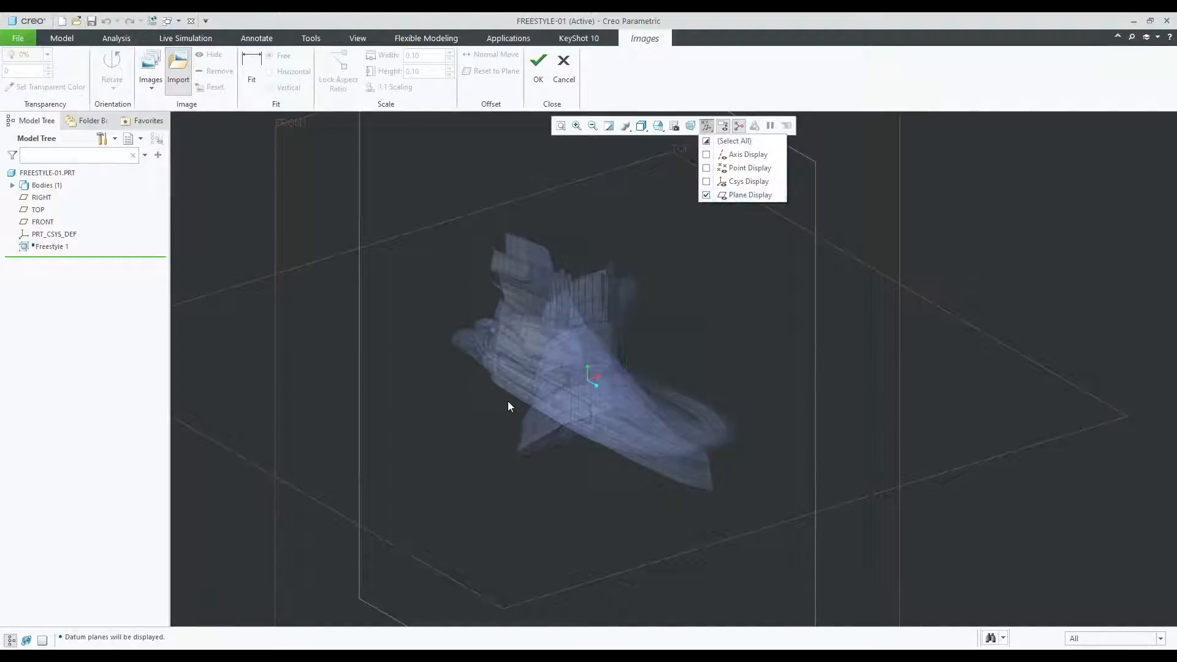
Choose the FRONT plane for the image, browse to the Shoe folder's image files, and cancel the import.
{"action": "scroll", "coordinate": [466, 429], "scroll_direction": "up", "scroll_amount": 4}
{"action": "left_click", "coordinate": [403, 307]}
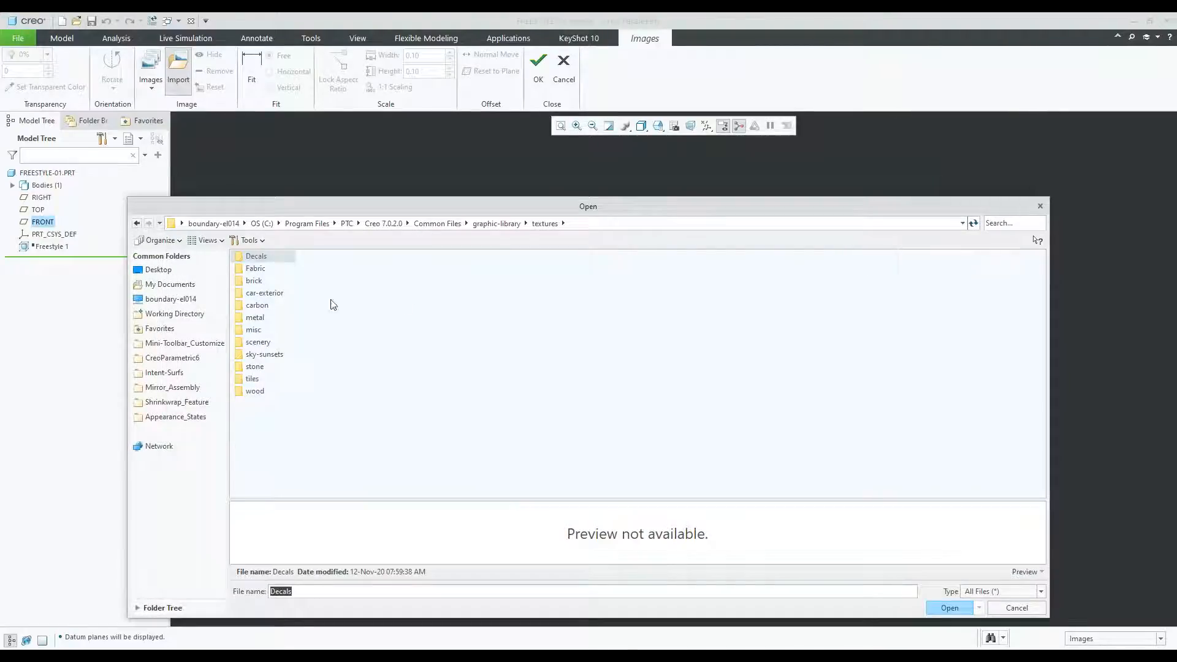
{"action": "left_click", "coordinate": [153, 313]}
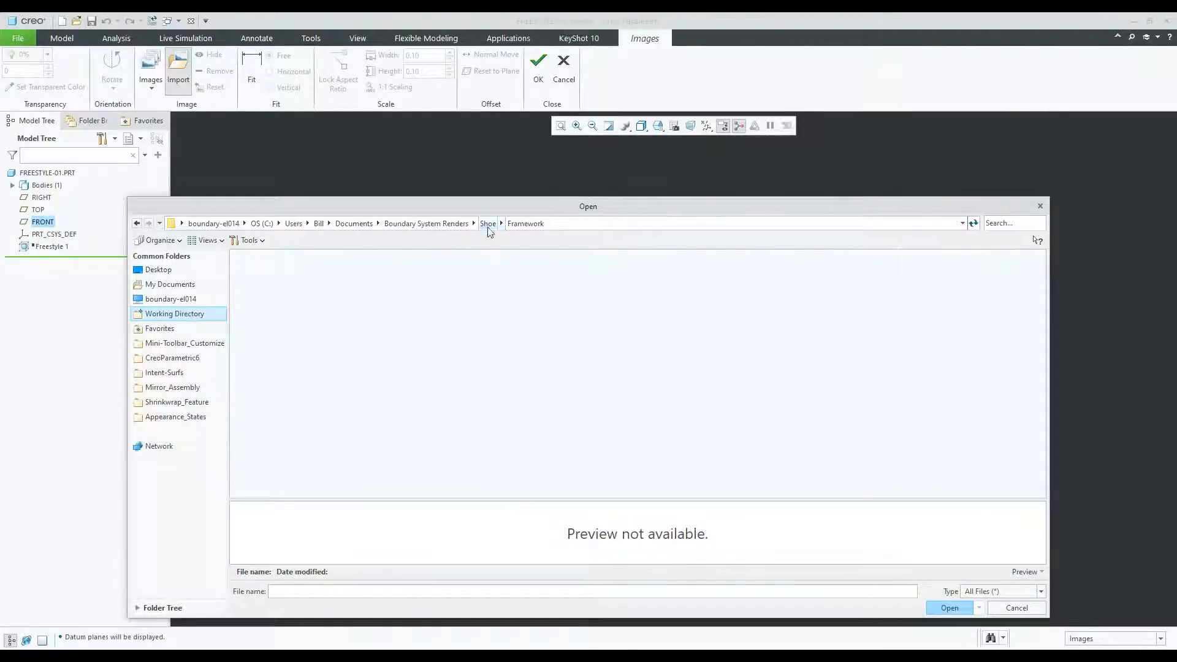
{"action": "left_click", "coordinate": [489, 224]}
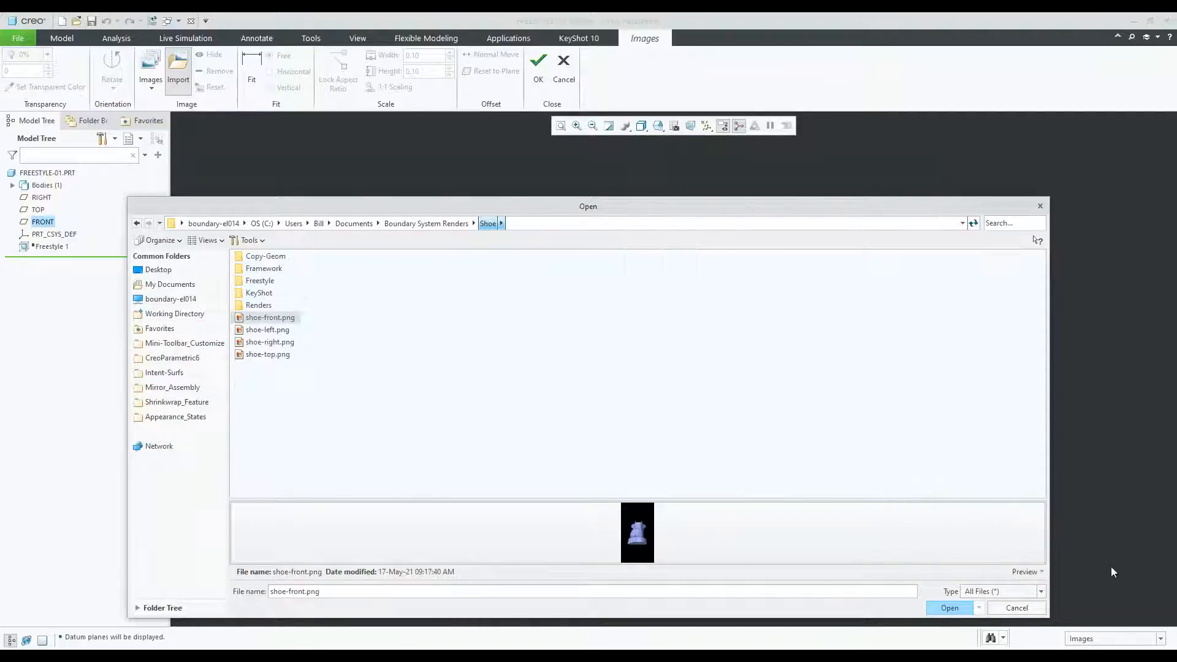
{"action": "left_click", "coordinate": [1040, 605]}
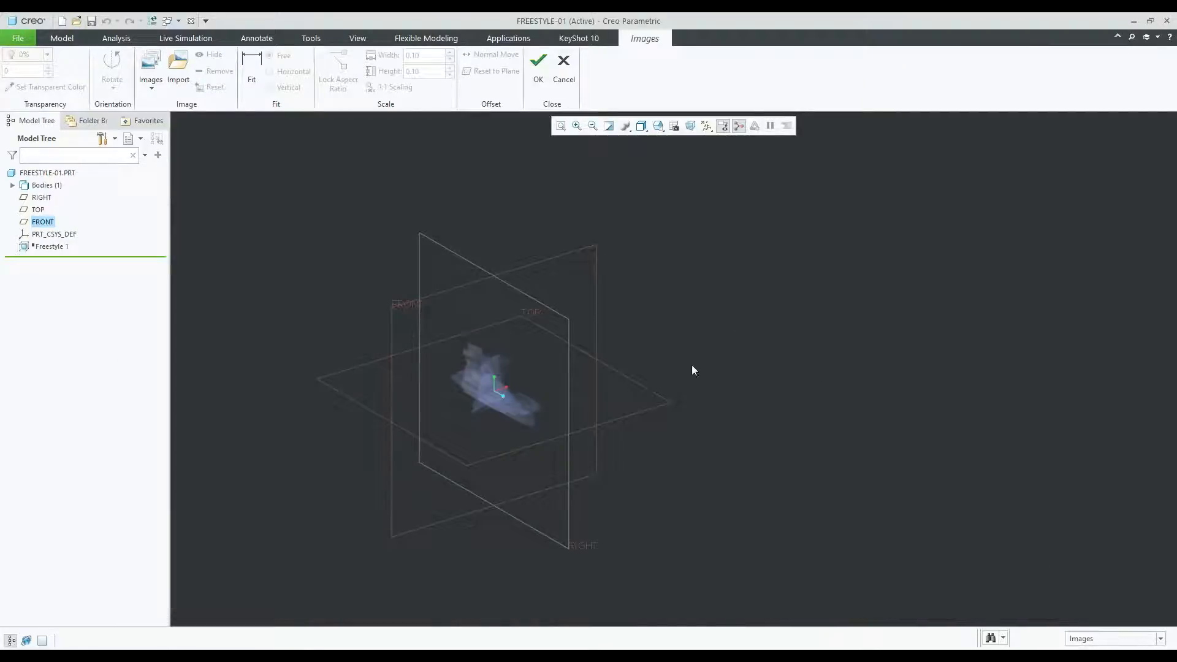
Inspect the side-view shoe image's horizontal fit and scale options, deselect it, and close the image settings.
{"action": "middle_click_drag", "start_coordinate": [455, 378], "coordinate": [495, 360]}
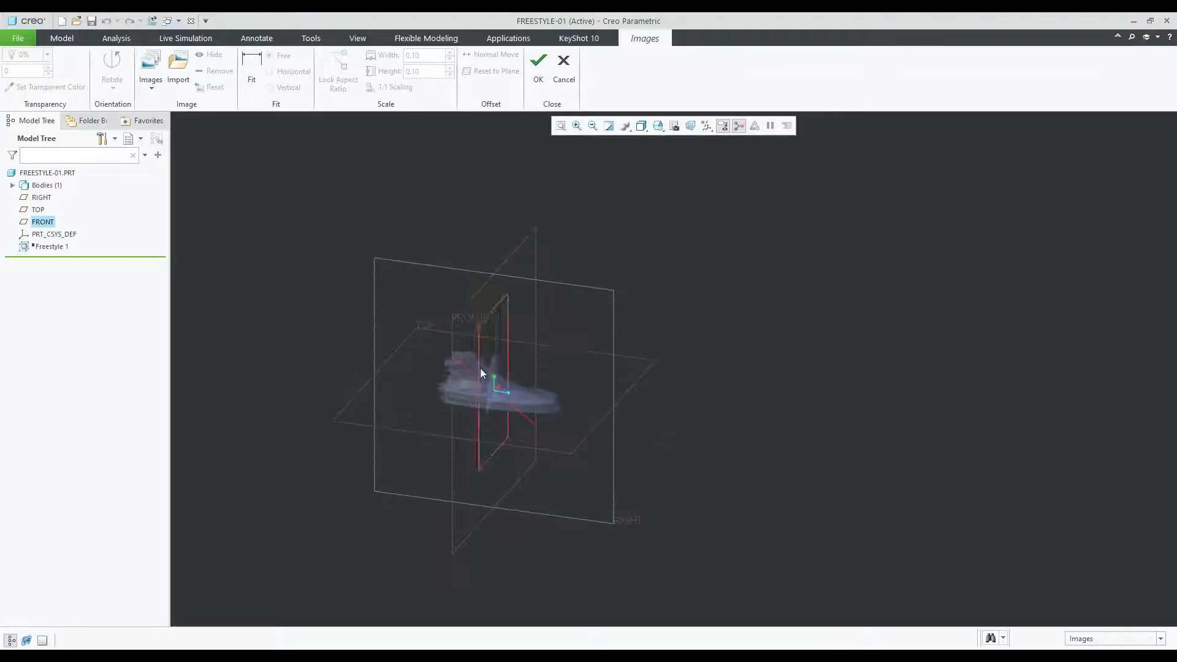
{"action": "scroll", "coordinate": [399, 337], "scroll_direction": "up", "scroll_amount": 3}
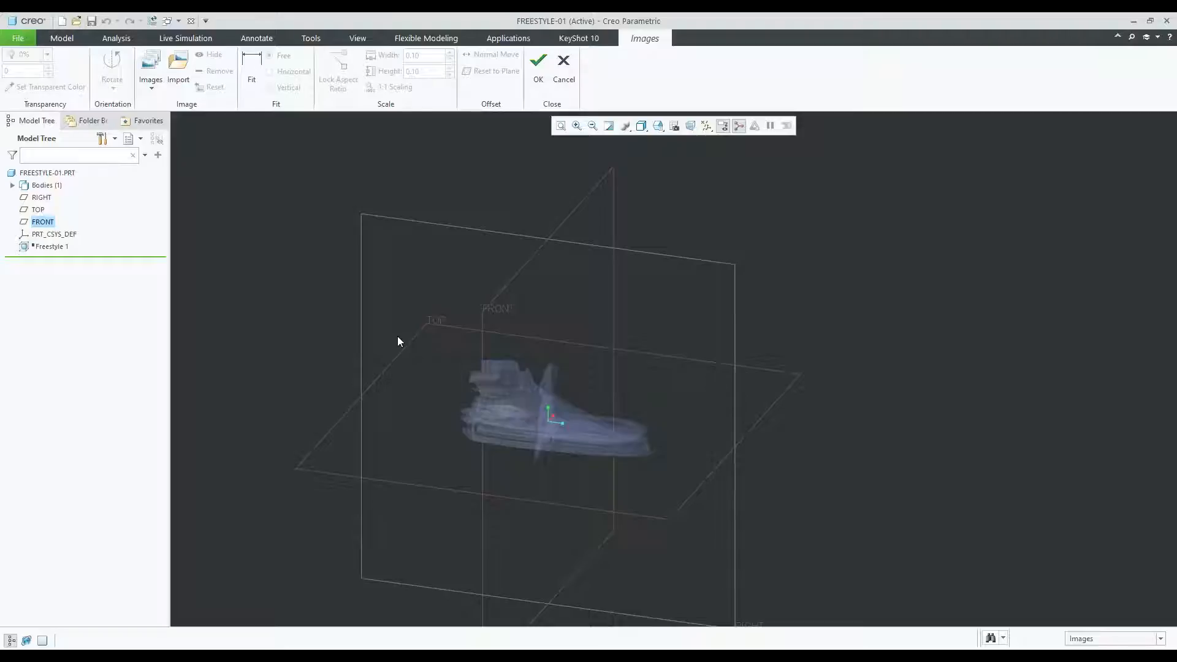
{"action": "left_click", "coordinate": [500, 400]}
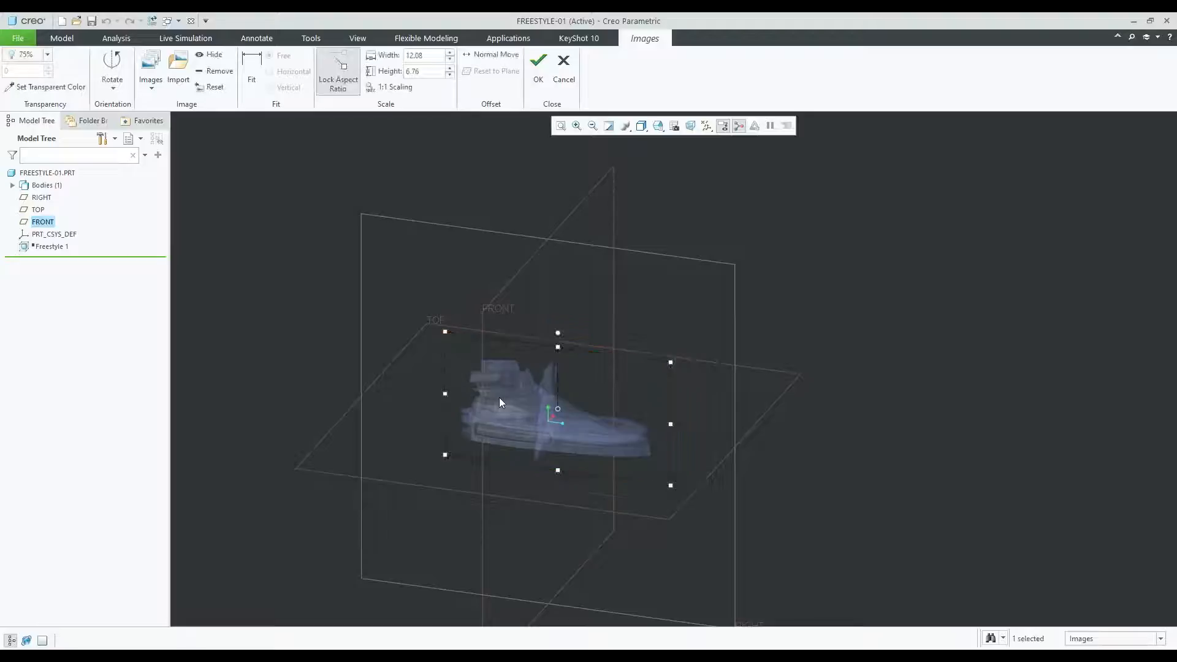
{"action": "scroll", "coordinate": [506, 412], "scroll_direction": "up", "scroll_amount": 2}
{"action": "left_click", "coordinate": [260, 83]}
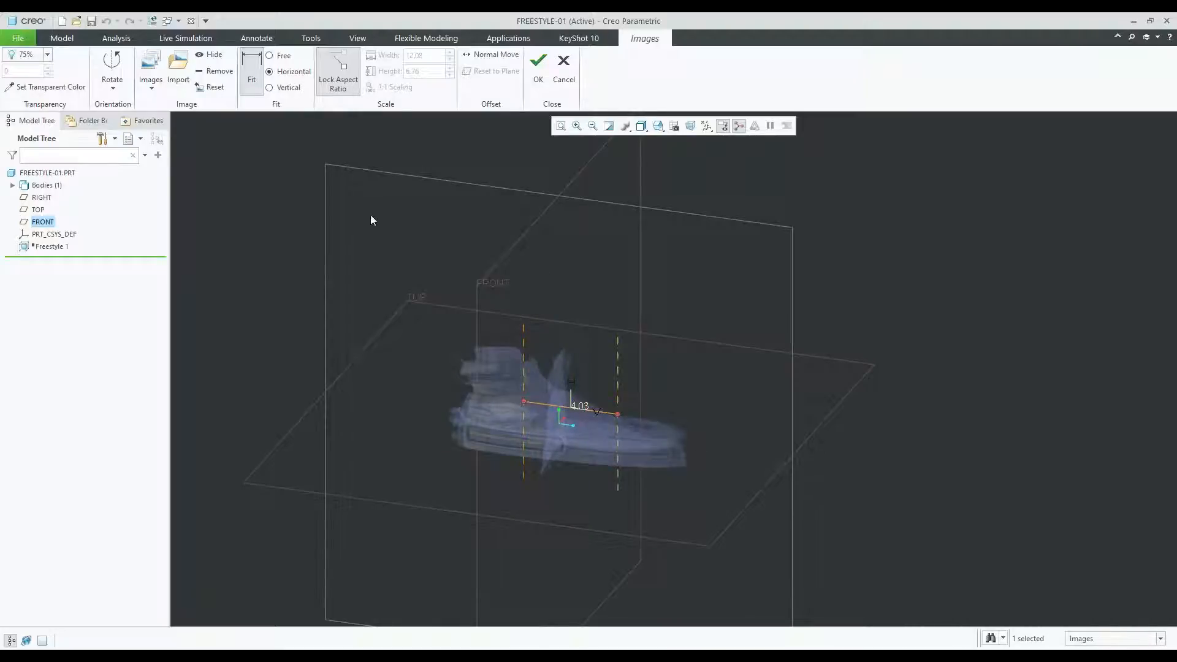
{"action": "left_click", "coordinate": [251, 72]}
{"action": "left_click", "coordinate": [881, 288]}
{"action": "mouse_move", "coordinate": [656, 350]}
{"action": "middle_mouse_down"}
{"action": "mouse_move", "coordinate": [499, 380]}
{"action": "mouse_move", "coordinate": [527, 397]}
{"action": "mouse_move", "coordinate": [501, 329]}
{"action": "middle_mouse_up"}
{"action": "left_click", "coordinate": [538, 74]}
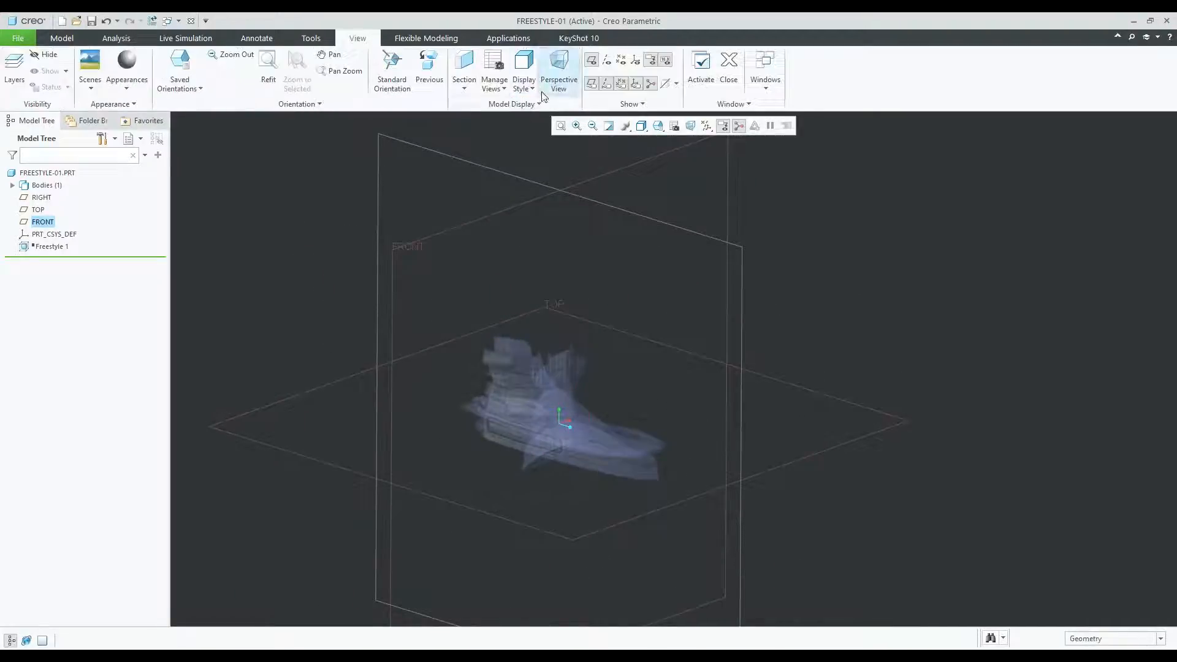
Start a new Freestyle feature and add a closed box primitive as its base shape.
{"action": "middle_click_drag", "start_coordinate": [830, 288], "coordinate": [583, 289]}
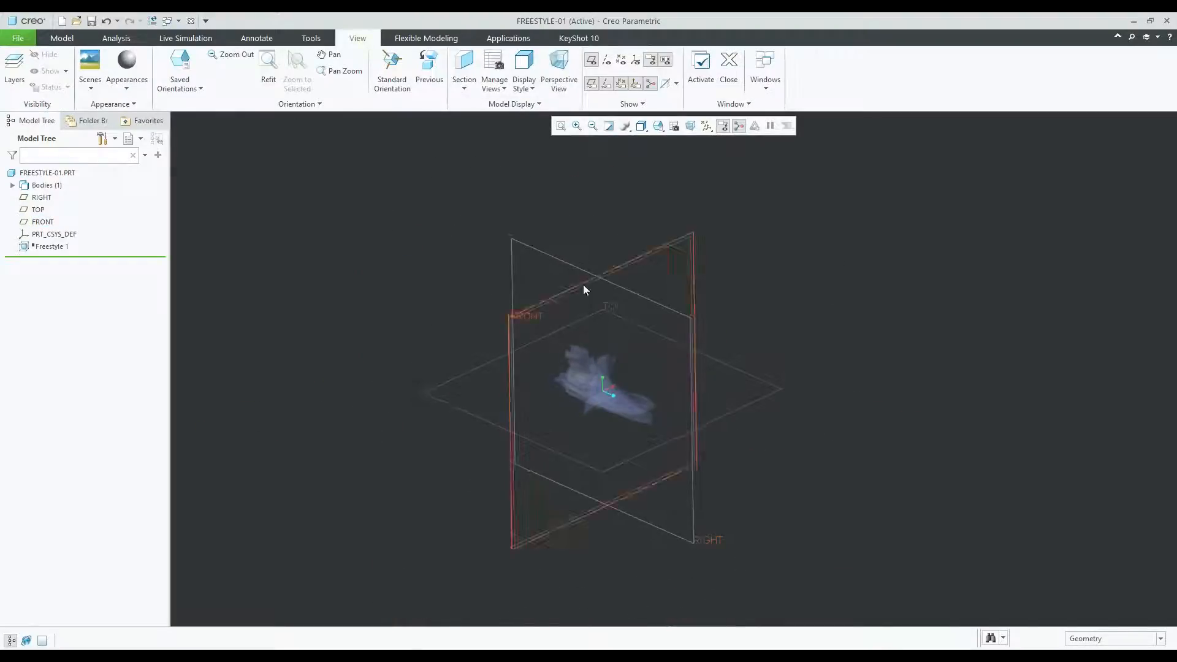
{"action": "left_click", "coordinate": [62, 39]}
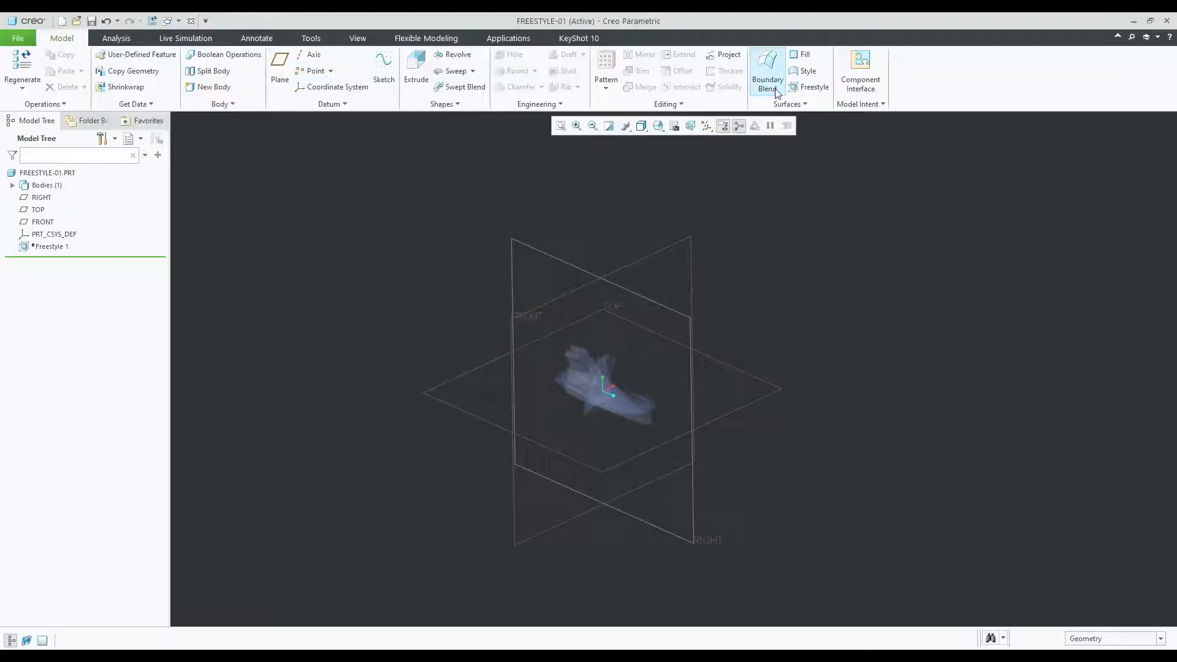
{"action": "left_click", "coordinate": [808, 88]}
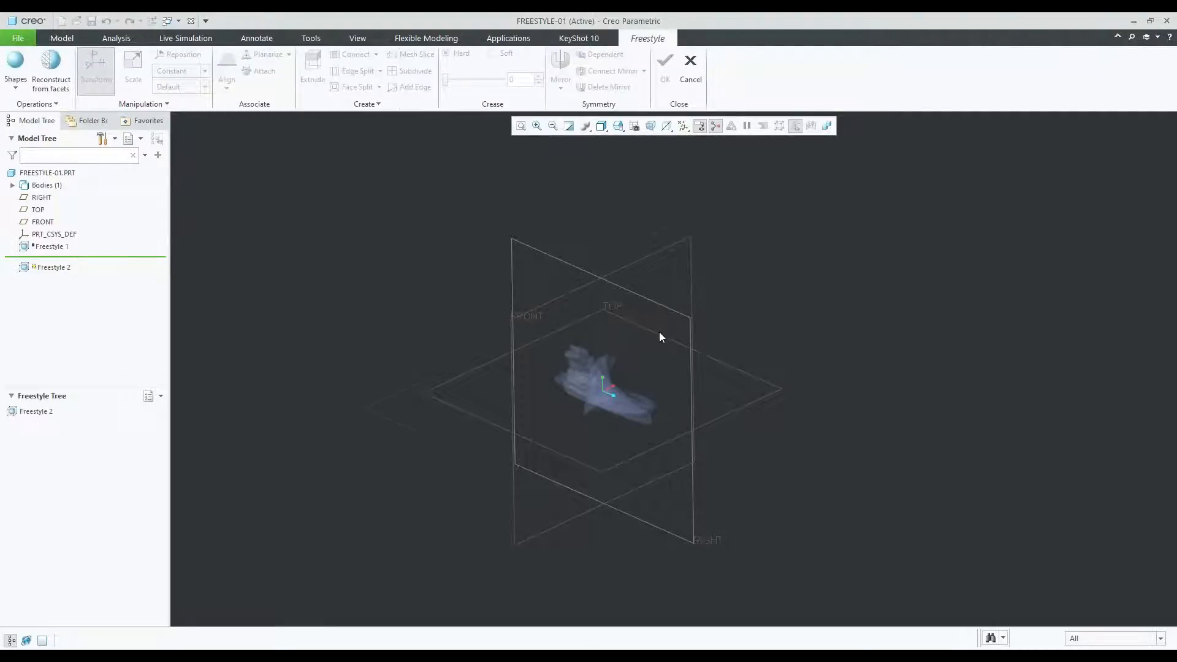
{"action": "scroll", "coordinate": [660, 332], "scroll_direction": "up", "scroll_amount": 1}
{"action": "middle_click_drag", "start_coordinate": [632, 360], "coordinate": [640, 337]}
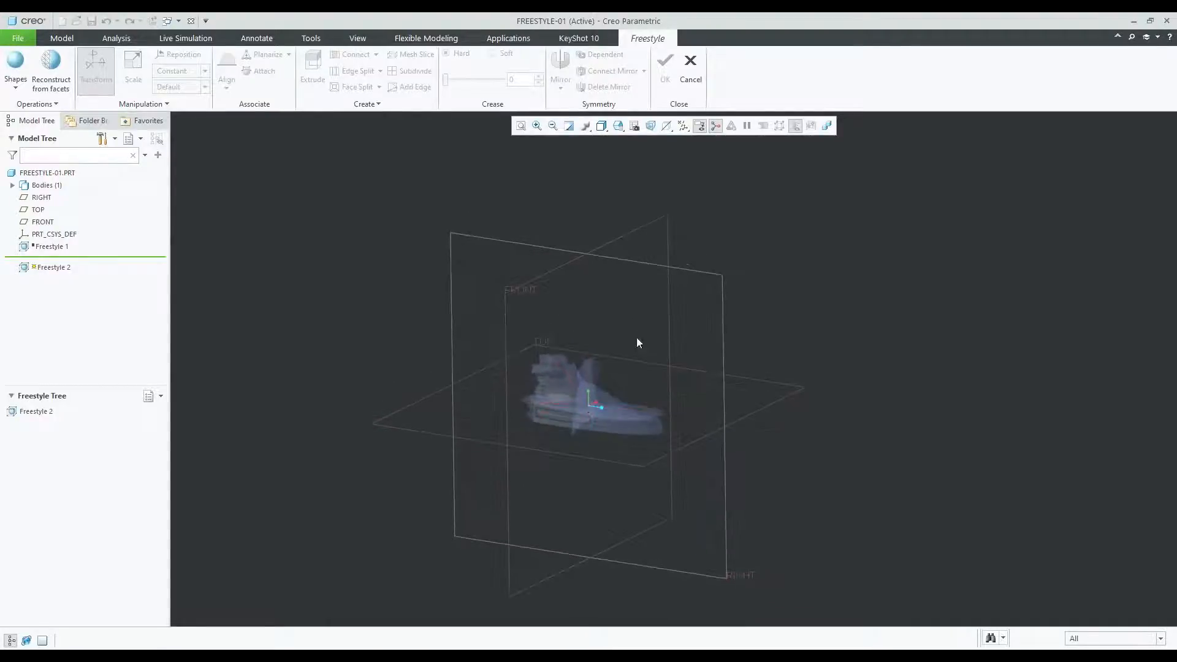
{"action": "left_click", "coordinate": [16, 90]}
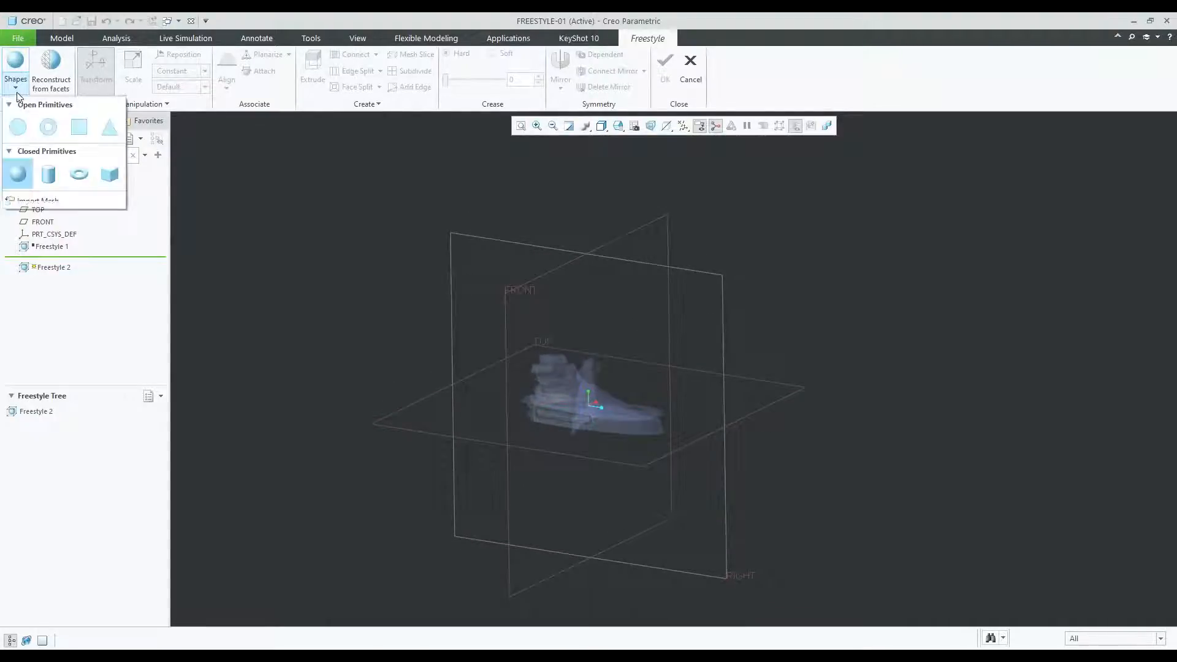
{"action": "left_click", "coordinate": [109, 174]}
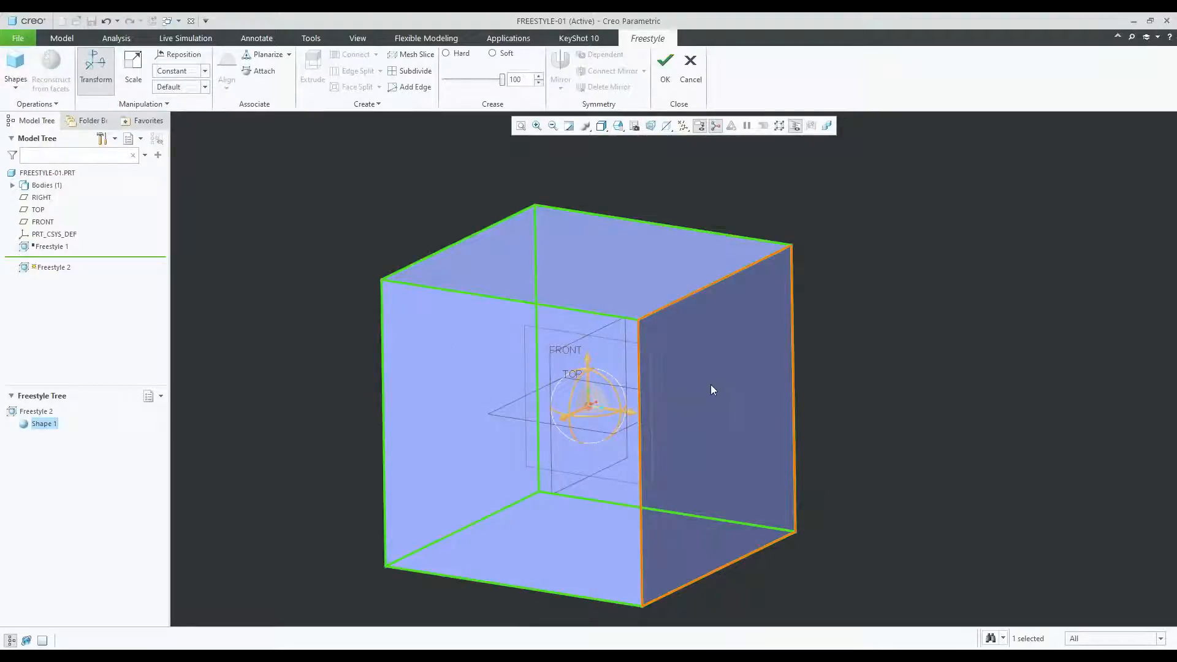
Scale the box down uniformly until it is about as tall as the lower part of the shoe.
{"action": "right_click", "coordinate": [865, 325]}
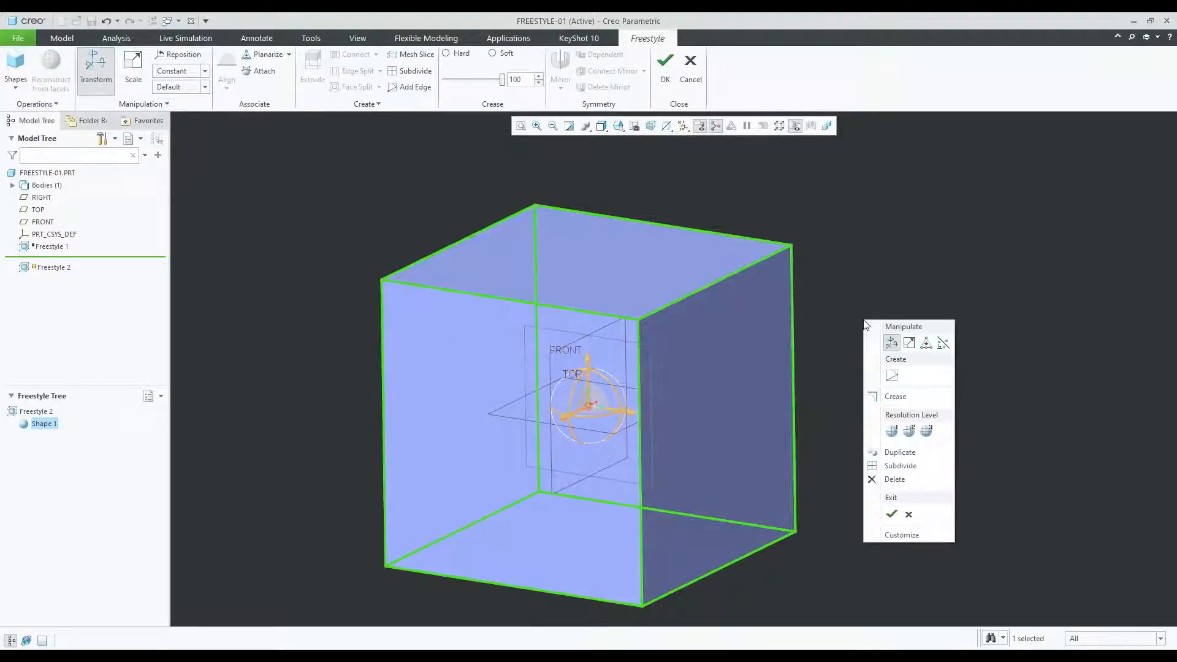
{"action": "left_click", "coordinate": [909, 344]}
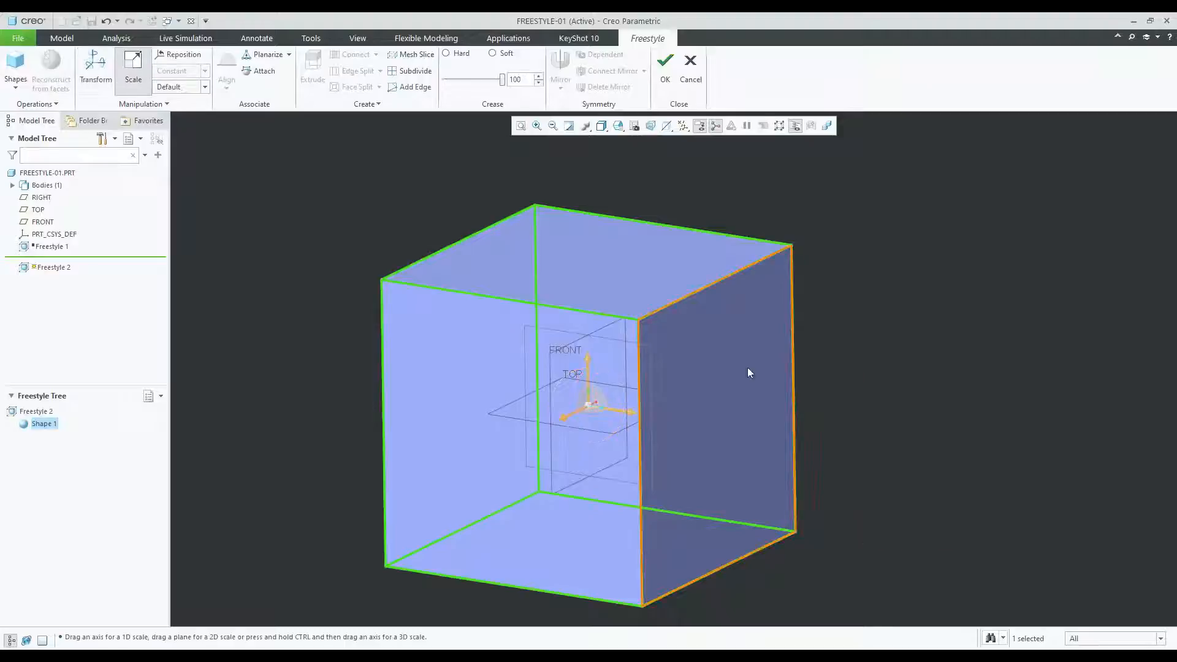
{"action": "left_click_drag", "start_coordinate": [598, 402], "coordinate": [568, 636]}
{"action": "scroll", "coordinate": [600, 403], "scroll_direction": "down", "scroll_amount": 5}
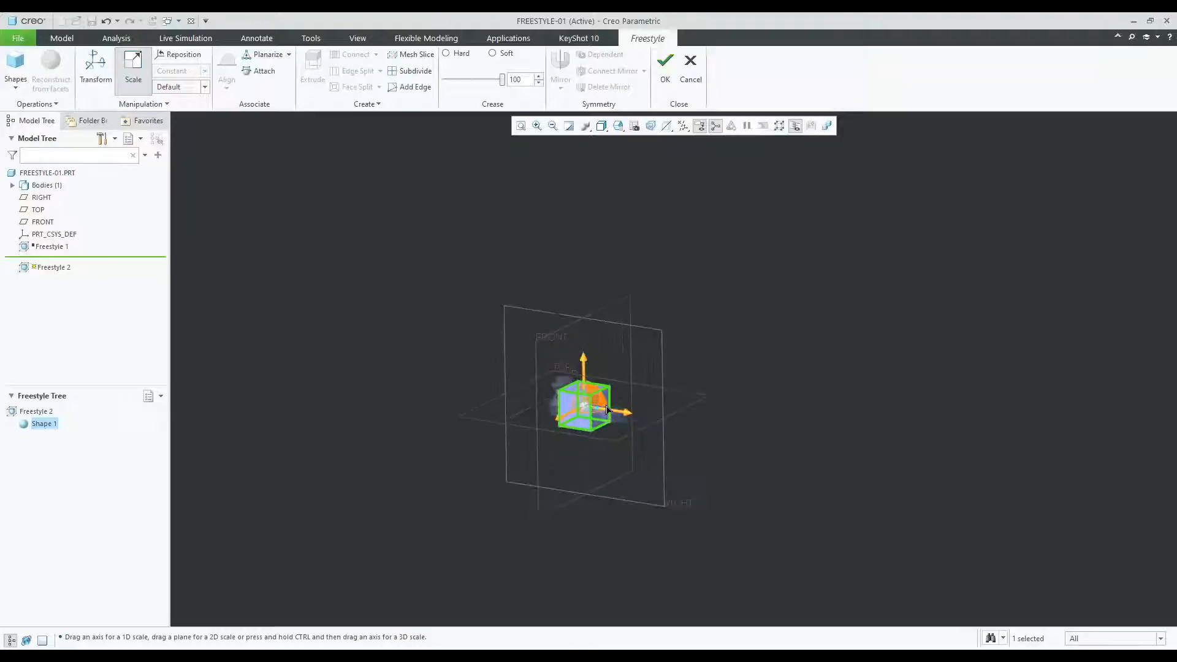
{"action": "scroll", "coordinate": [591, 406], "scroll_direction": "down", "scroll_amount": 3}
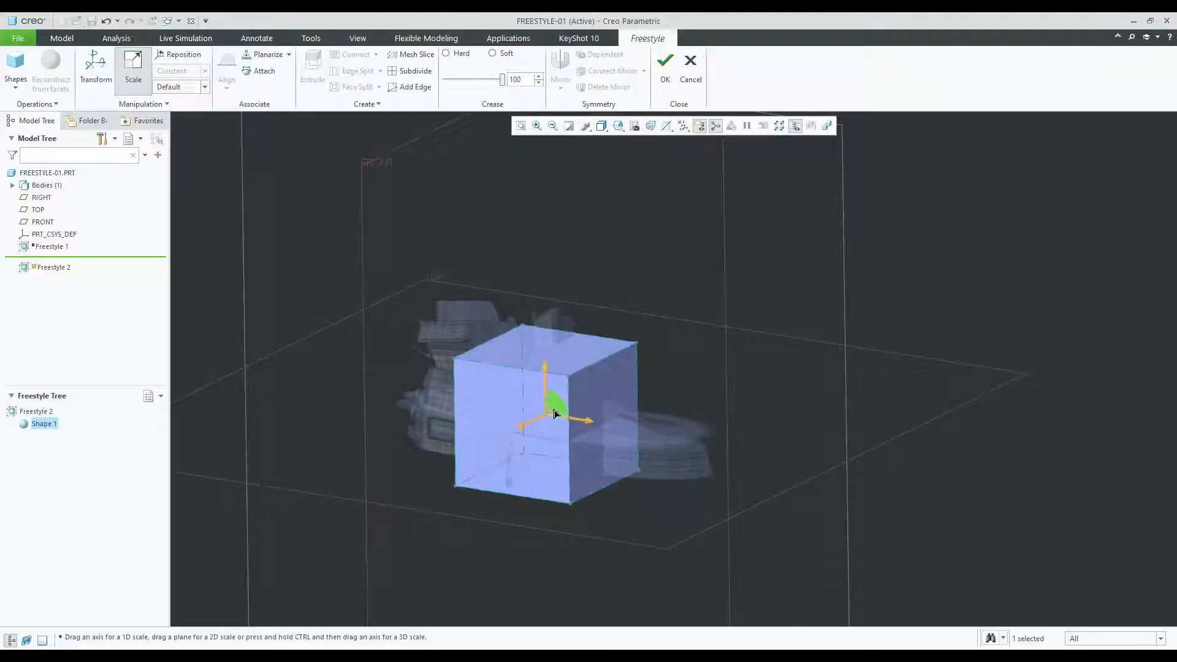
{"action": "middle_click_drag", "start_coordinate": [567, 442], "coordinate": [563, 417]}
{"action": "left_click_drag", "start_coordinate": [560, 407], "coordinate": [569, 449]}
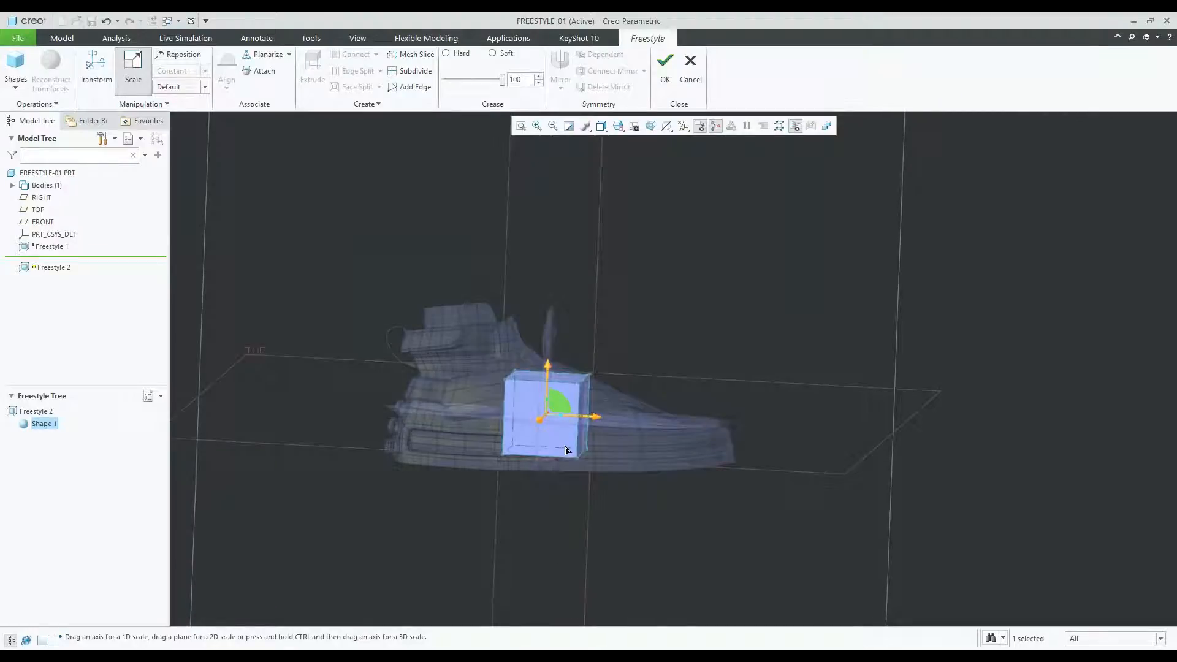
Switch to Transform and move the box slightly down and back to the heel of the shoe.
{"action": "right_click", "coordinate": [679, 349]}
{"action": "left_click", "coordinate": [706, 361]}
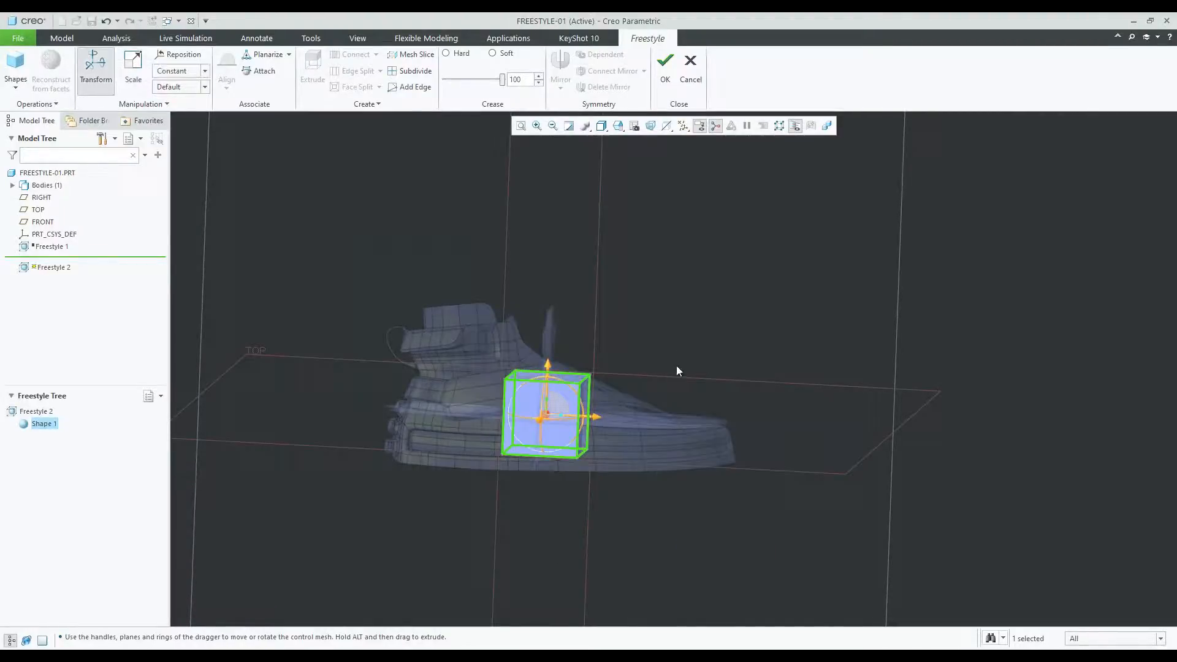
{"action": "left_click_drag", "start_coordinate": [549, 365], "coordinate": [550, 382]}
{"action": "mouse_move", "coordinate": [654, 364]}
{"action": "middle_mouse_down"}
{"action": "mouse_move", "coordinate": [672, 364]}
{"action": "mouse_move", "coordinate": [648, 360]}
{"action": "middle_mouse_up"}
{"action": "left_click_drag", "start_coordinate": [548, 377], "coordinate": [549, 382]}
{"action": "middle_click_drag", "start_coordinate": [548, 382], "coordinate": [520, 441]}
{"action": "left_click_drag", "start_coordinate": [502, 436], "coordinate": [623, 413]}
{"action": "middle_click_drag", "start_coordinate": [647, 406], "coordinate": [711, 406]}
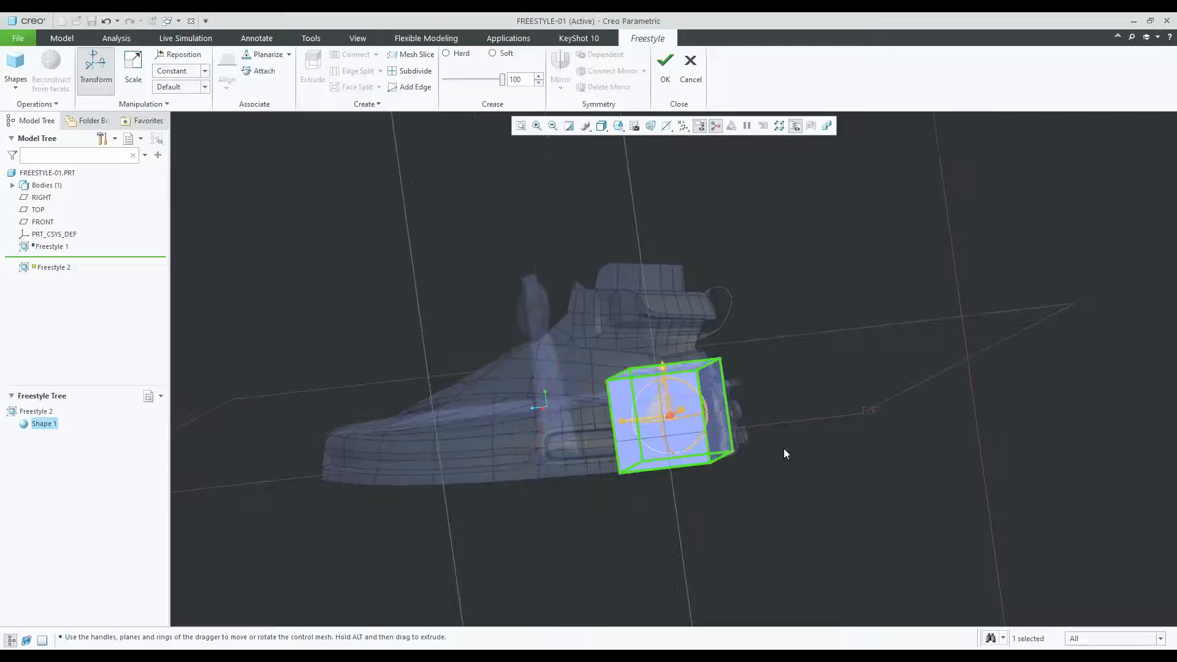
Pull the lower rear edge of the box backward so its back face slopes like the shoe's heel.
{"action": "left_click", "coordinate": [828, 475]}
{"action": "scroll", "coordinate": [711, 411], "scroll_direction": "down", "scroll_amount": 3}
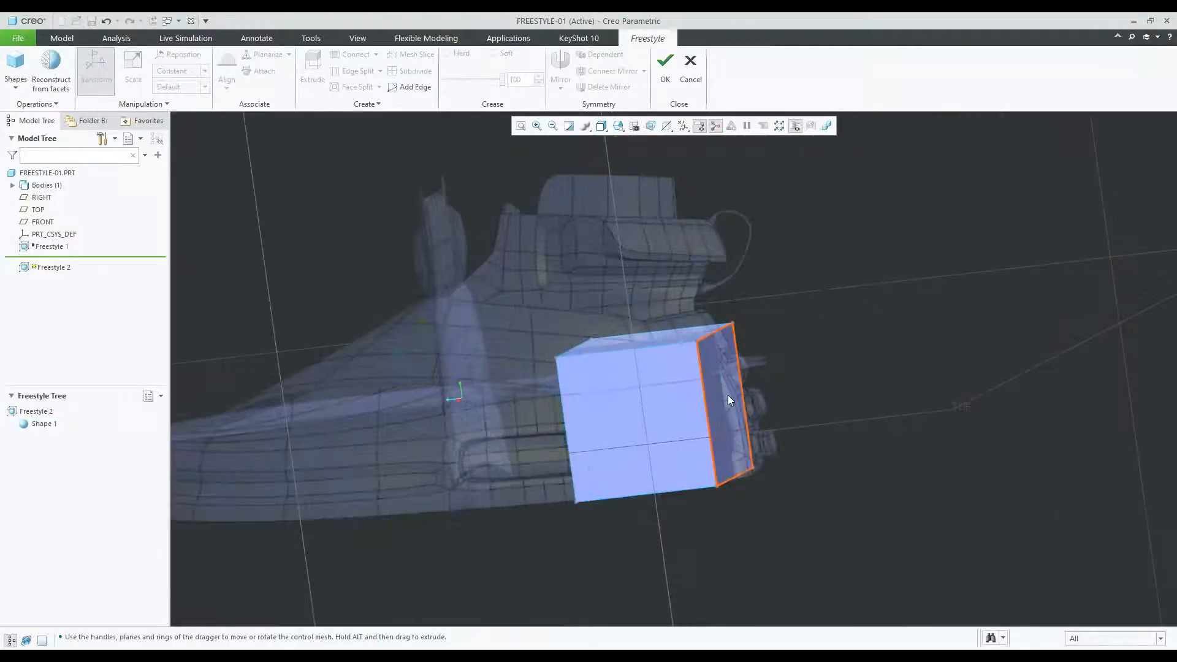
{"action": "left_click", "coordinate": [744, 472]}
{"action": "middle_click_drag", "start_coordinate": [744, 472], "coordinate": [807, 475]}
{"action": "left_click_drag", "start_coordinate": [791, 473], "coordinate": [818, 470]}
{"action": "middle_click_drag", "start_coordinate": [802, 336], "coordinate": [764, 356]}
{"action": "left_click", "coordinate": [795, 326]}
{"action": "left_click", "coordinate": [712, 337]}
{"action": "left_click", "coordinate": [804, 360]}
Extrude the front face of the box three times in succession toward the toe of the shoe.
{"action": "middle_click_drag", "start_coordinate": [616, 385], "coordinate": [607, 402]}
{"action": "left_click", "coordinate": [607, 403]}
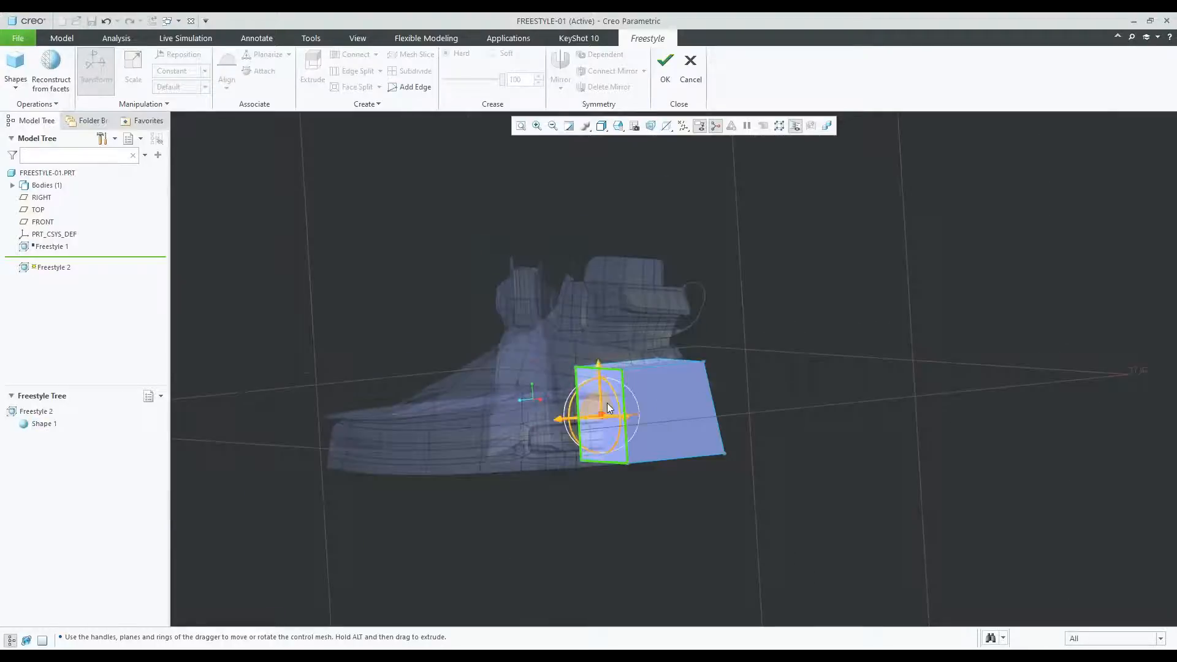
{"action": "right_click", "coordinate": [738, 367]}
{"action": "left_click", "coordinate": [760, 421]}
{"action": "middle_click_drag", "start_coordinate": [607, 421], "coordinate": [589, 420]}
{"action": "right_click", "coordinate": [807, 354]}
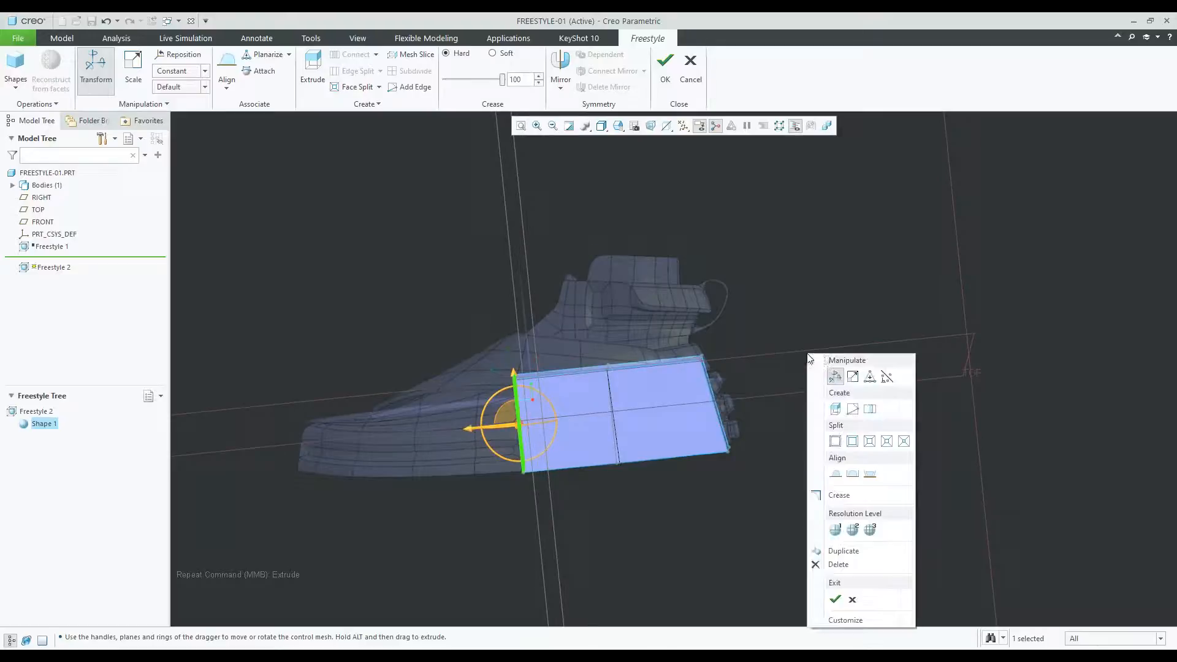
{"action": "left_click", "coordinate": [834, 410]}
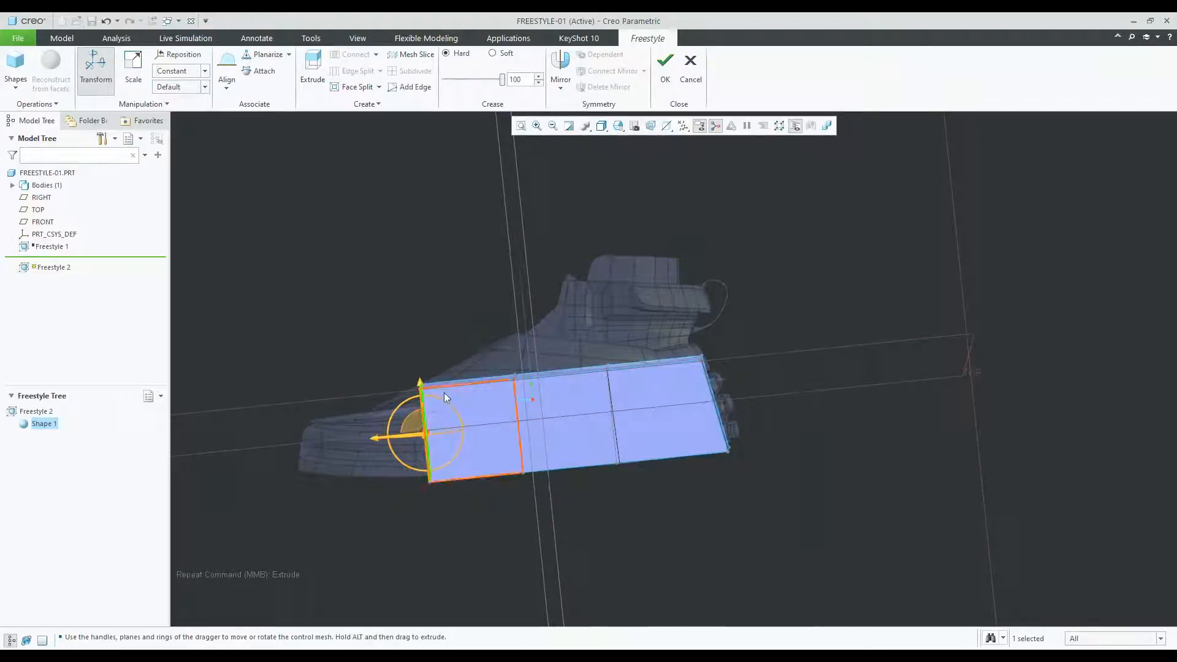
{"action": "right_click", "coordinate": [773, 356]}
{"action": "left_click", "coordinate": [800, 406]}
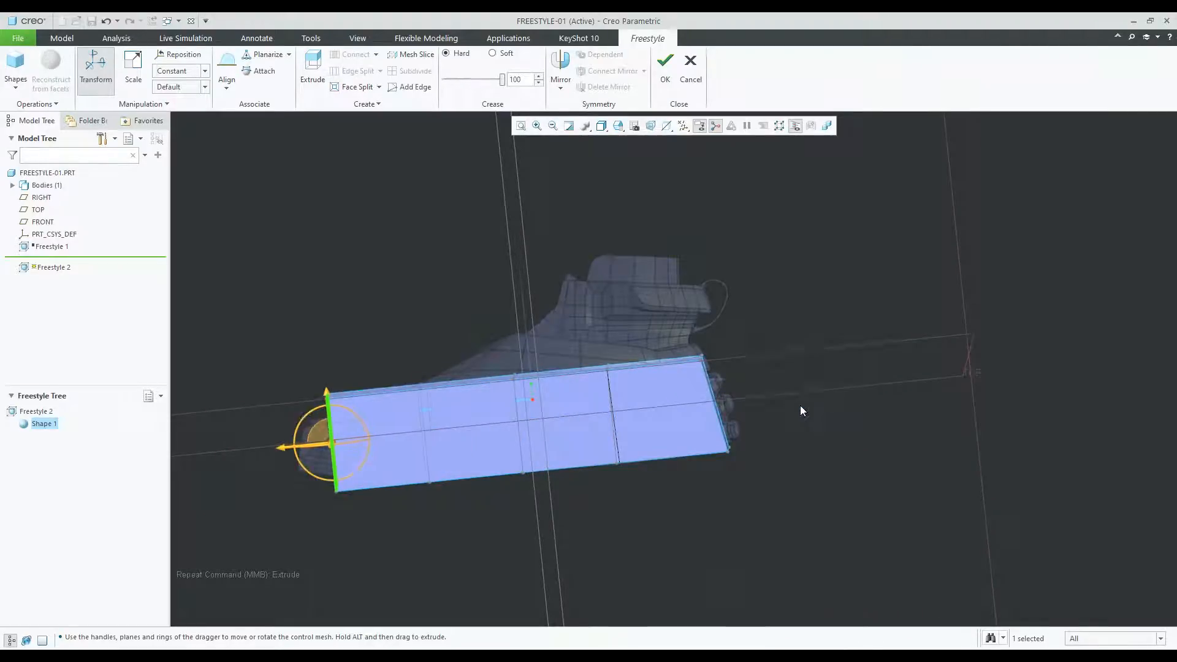
{"action": "scroll", "coordinate": [356, 395], "scroll_direction": "up", "scroll_amount": 3}
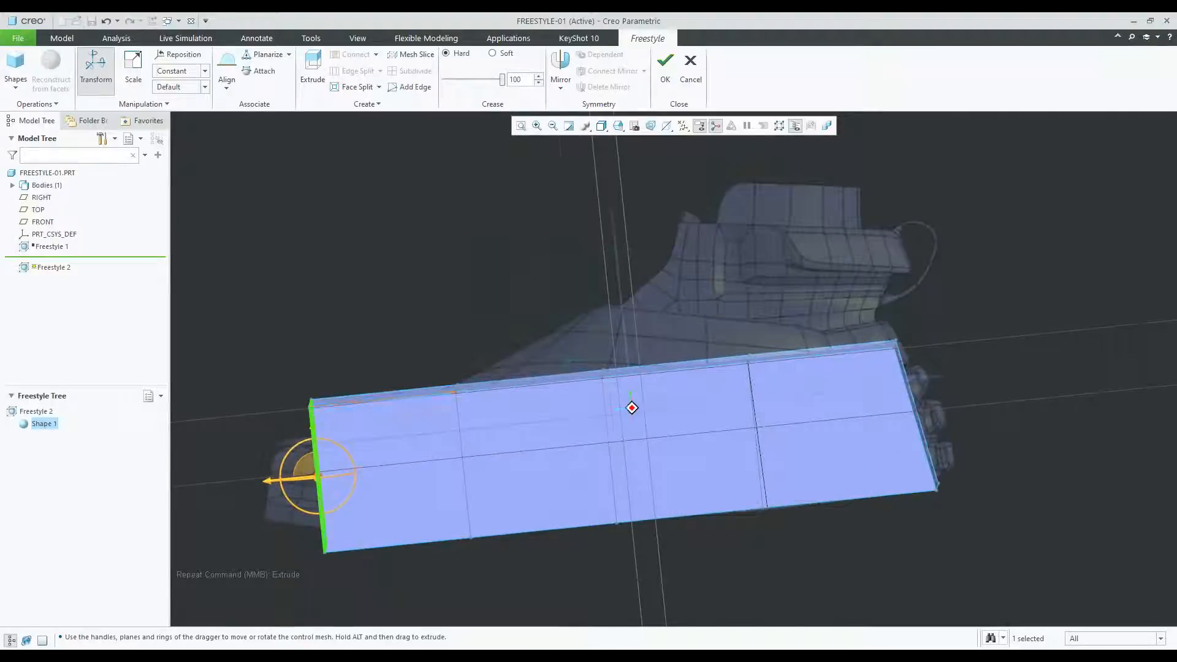
Move the box's front face farther forward toward the tip of the shoe's toe.
{"action": "scroll", "coordinate": [300, 480], "scroll_direction": "down", "scroll_amount": 2}
{"action": "left_click_drag", "start_coordinate": [278, 477], "coordinate": [229, 488]}
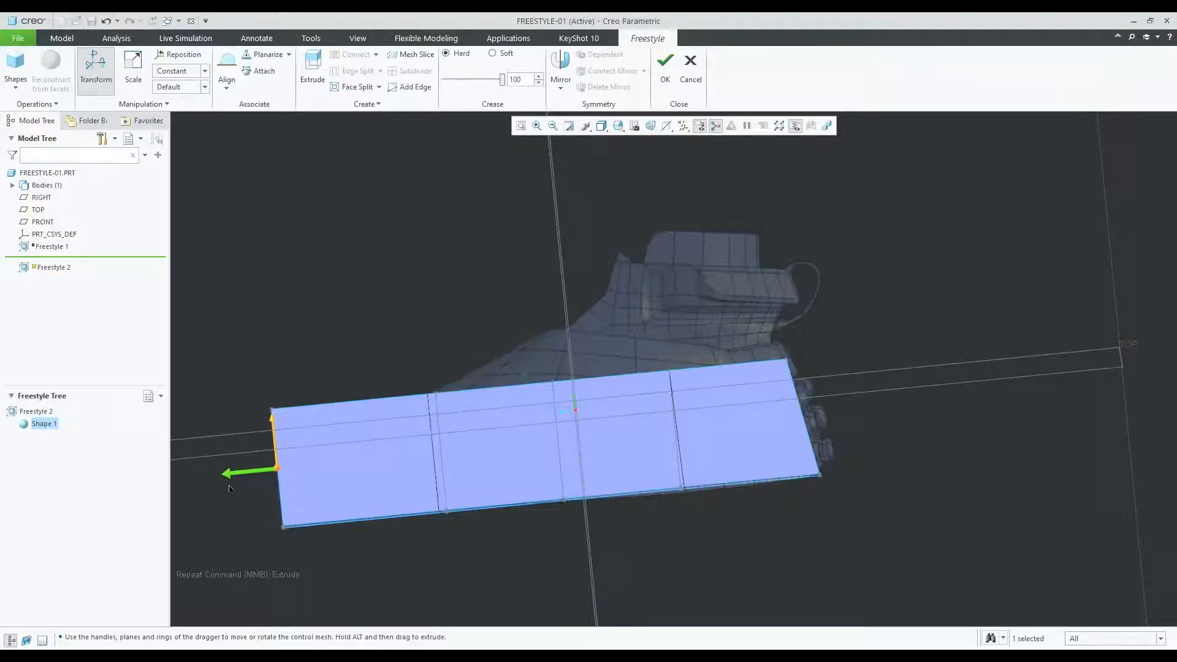
{"action": "left_click", "coordinate": [914, 457]}
Raise the lower front edge of the box so its underside curves up under the toe.
{"action": "middle_click_drag", "start_coordinate": [393, 460], "coordinate": [325, 490]}
{"action": "left_click", "coordinate": [320, 504]}
{"action": "mouse_move", "coordinate": [382, 466]}
{"action": "middle_mouse_down"}
{"action": "mouse_move", "coordinate": [325, 501]}
{"action": "mouse_move", "coordinate": [338, 486]}
{"action": "mouse_move", "coordinate": [316, 546]}
{"action": "middle_mouse_up"}
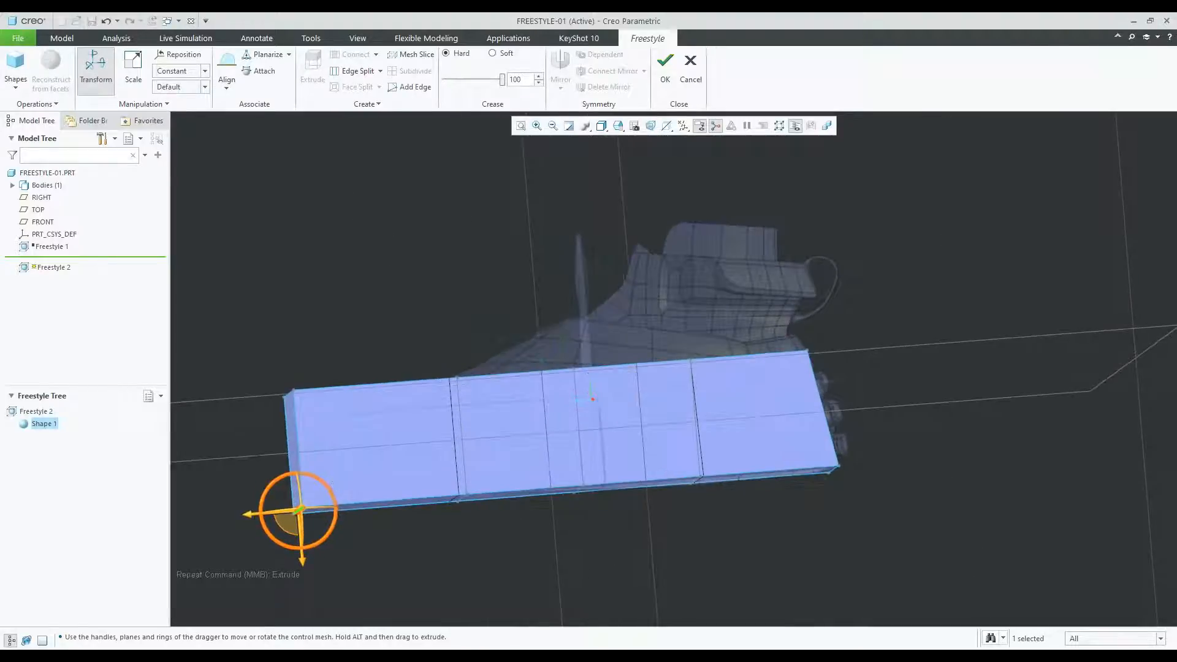
{"action": "left_click_drag", "start_coordinate": [301, 569], "coordinate": [340, 531]}
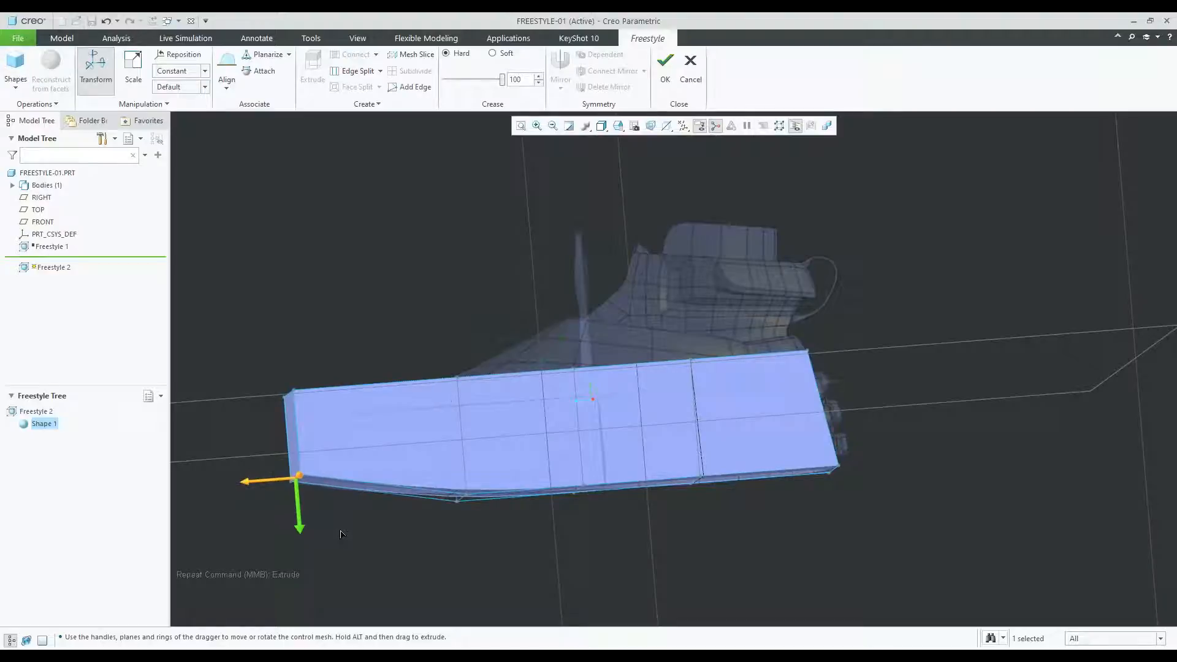
{"action": "scroll", "coordinate": [471, 510], "scroll_direction": "up", "scroll_amount": 2}
{"action": "scroll", "coordinate": [471, 511], "scroll_direction": "up", "scroll_amount": 1}
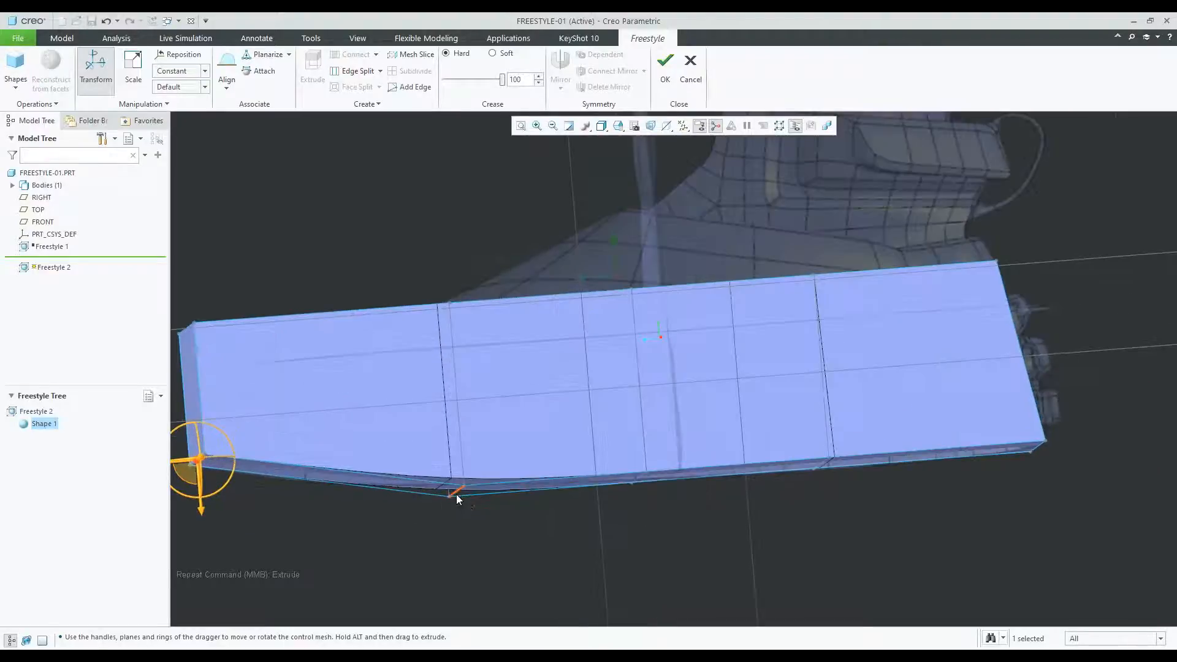
Nudge the next two bottom edges behind the toe upward to follow the shoe's sole.
{"action": "left_click", "coordinate": [456, 494]}
{"action": "scroll", "coordinate": [480, 514], "scroll_direction": "down", "scroll_amount": 2}
{"action": "mouse_move", "coordinate": [471, 550]}
{"action": "left_mouse_down"}
{"action": "mouse_move", "coordinate": [474, 535]}
{"action": "mouse_move", "coordinate": [475, 545]}
{"action": "left_mouse_up"}
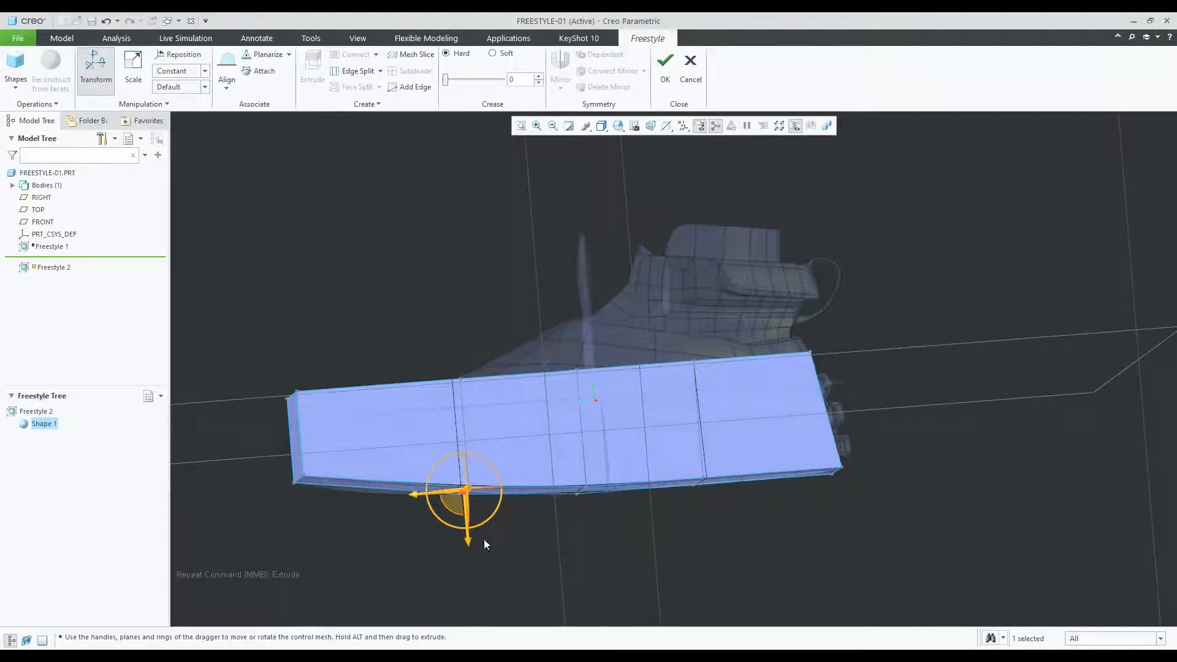
{"action": "scroll", "coordinate": [631, 512], "scroll_direction": "up", "scroll_amount": 2}
{"action": "left_click", "coordinate": [550, 477]}
{"action": "mouse_move", "coordinate": [555, 521]}
{"action": "left_mouse_down"}
{"action": "mouse_move", "coordinate": [553, 495]}
{"action": "mouse_move", "coordinate": [556, 519]}
{"action": "left_mouse_up"}
{"action": "mouse_move", "coordinate": [772, 511]}
{"action": "middle_mouse_down"}
{"action": "mouse_move", "coordinate": [736, 509]}
{"action": "mouse_move", "coordinate": [757, 505]}
{"action": "middle_mouse_up"}
{"action": "scroll", "coordinate": [757, 505], "scroll_direction": "down", "scroll_amount": 2}
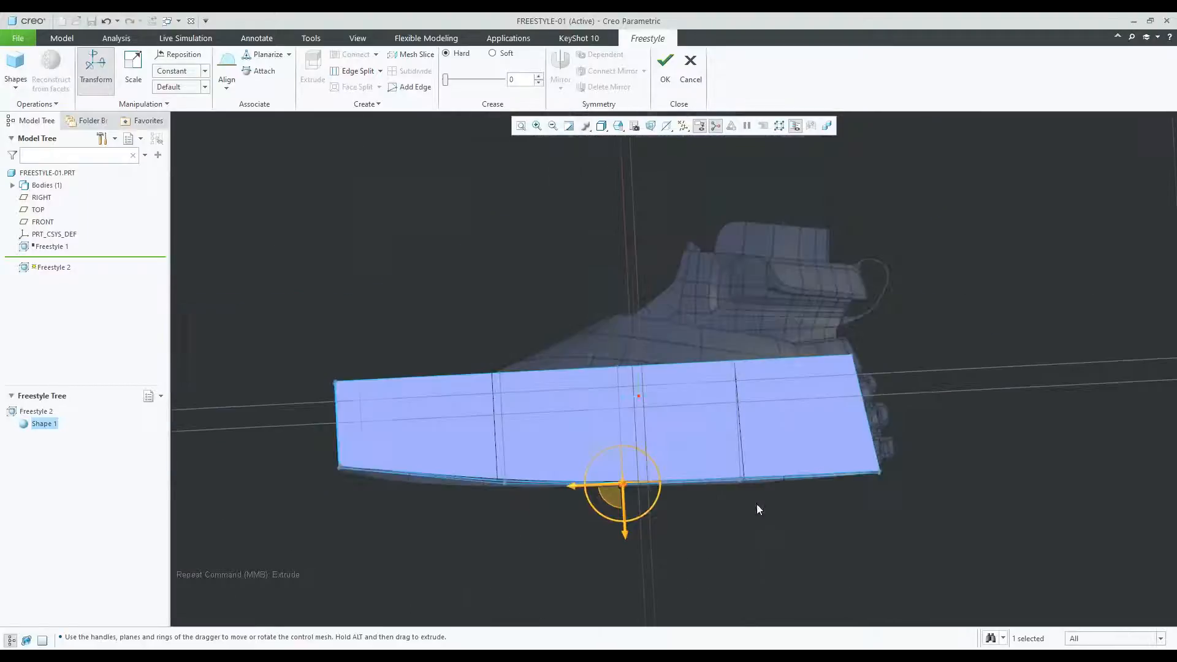
{"action": "middle_click_drag", "start_coordinate": [621, 466], "coordinate": [622, 464]}
{"action": "left_click", "coordinate": [455, 490]}
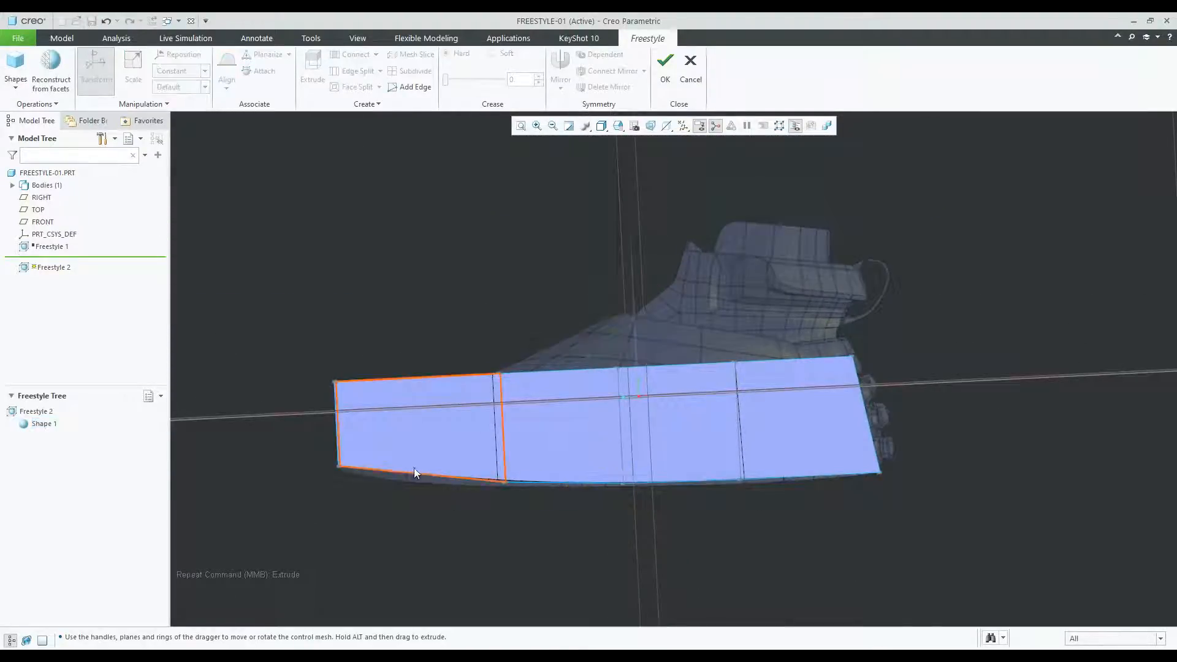
Orient the model to a side view and split the bottom edge of the front segment at its middle.
{"action": "scroll", "coordinate": [410, 484], "scroll_direction": "up", "scroll_amount": 3}
{"action": "mouse_move", "coordinate": [410, 484]}
{"action": "middle_mouse_down"}
{"action": "mouse_move", "coordinate": [413, 464]}
{"action": "mouse_move", "coordinate": [407, 476]}
{"action": "mouse_move", "coordinate": [423, 476]}
{"action": "middle_mouse_up"}
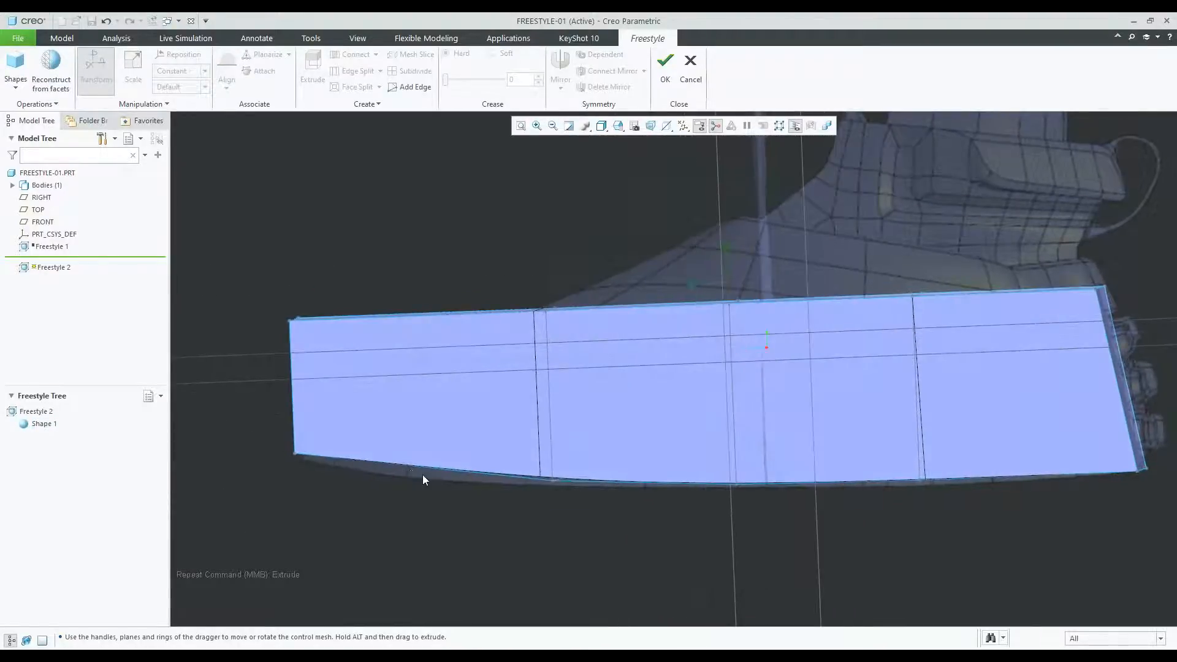
{"action": "left_click", "coordinate": [618, 127]}
{"action": "left_click", "coordinate": [646, 200]}
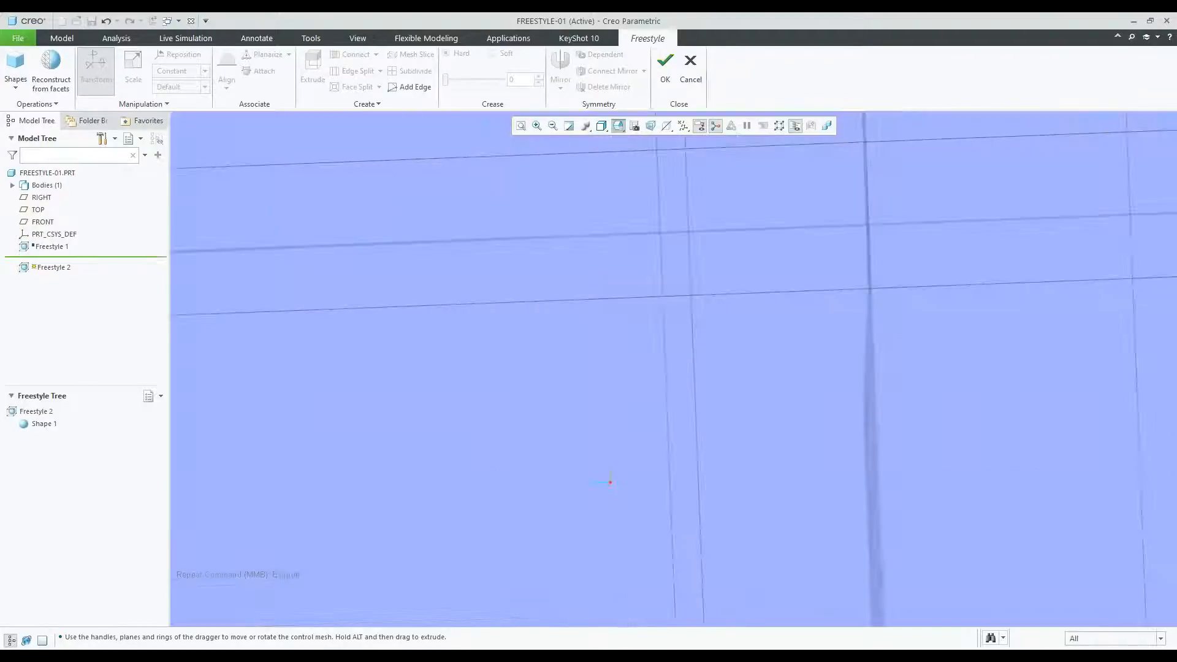
{"action": "scroll", "coordinate": [519, 392], "scroll_direction": "up", "scroll_amount": 3}
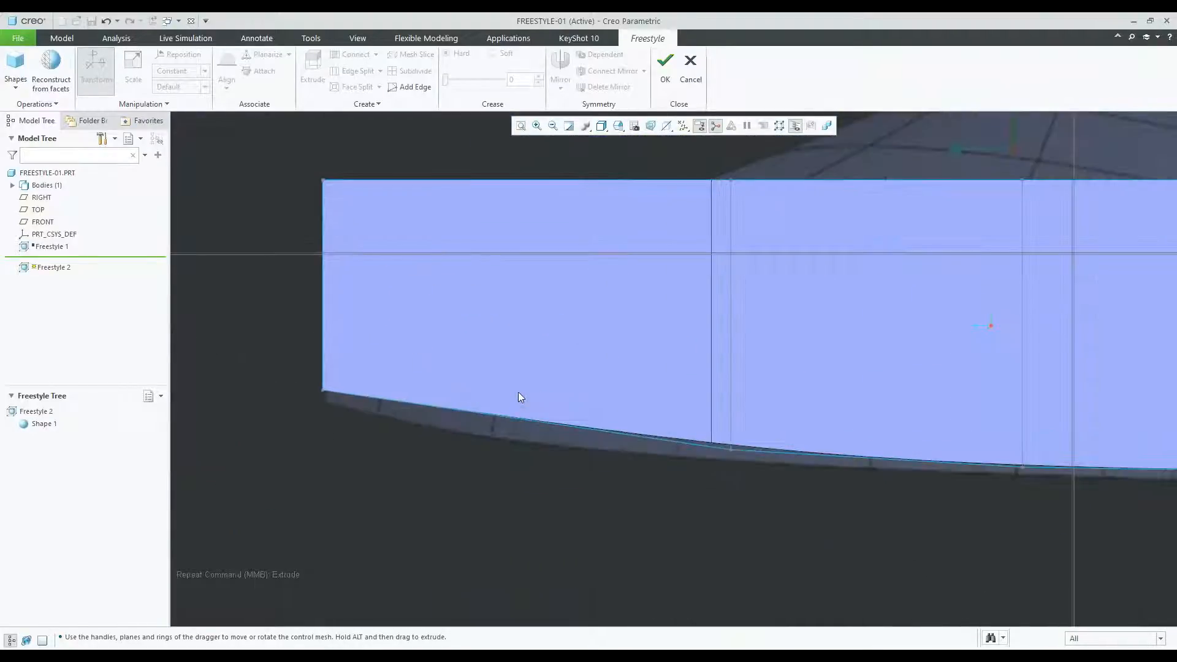
{"action": "scroll", "coordinate": [476, 486], "scroll_direction": "down", "scroll_amount": 2}
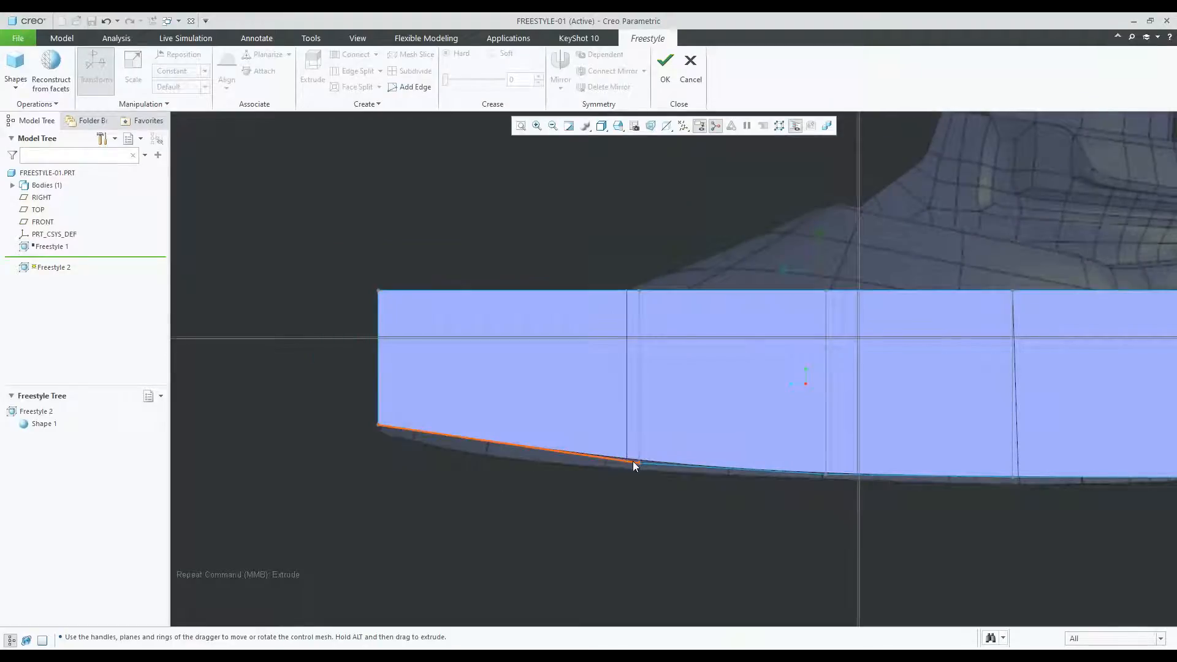
{"action": "scroll", "coordinate": [633, 461], "scroll_direction": "up", "scroll_amount": 3}
{"action": "scroll", "coordinate": [635, 457], "scroll_direction": "down", "scroll_amount": 1}
{"action": "scroll", "coordinate": [605, 488], "scroll_direction": "down", "scroll_amount": 1}
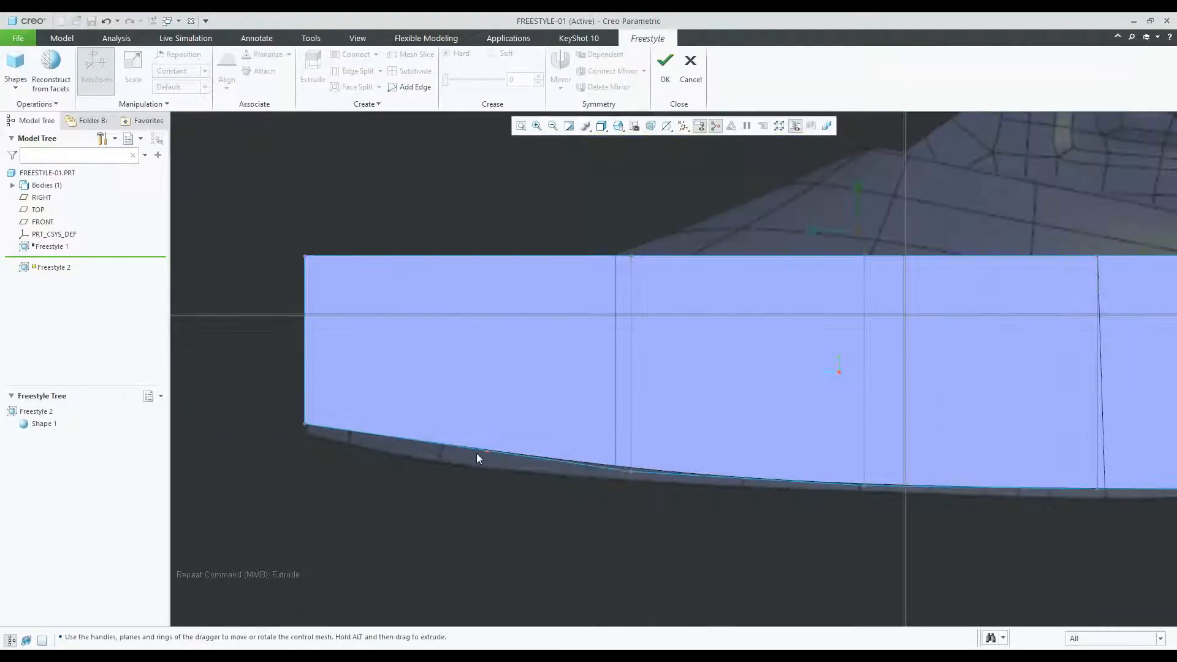
{"action": "left_click", "coordinate": [464, 452]}
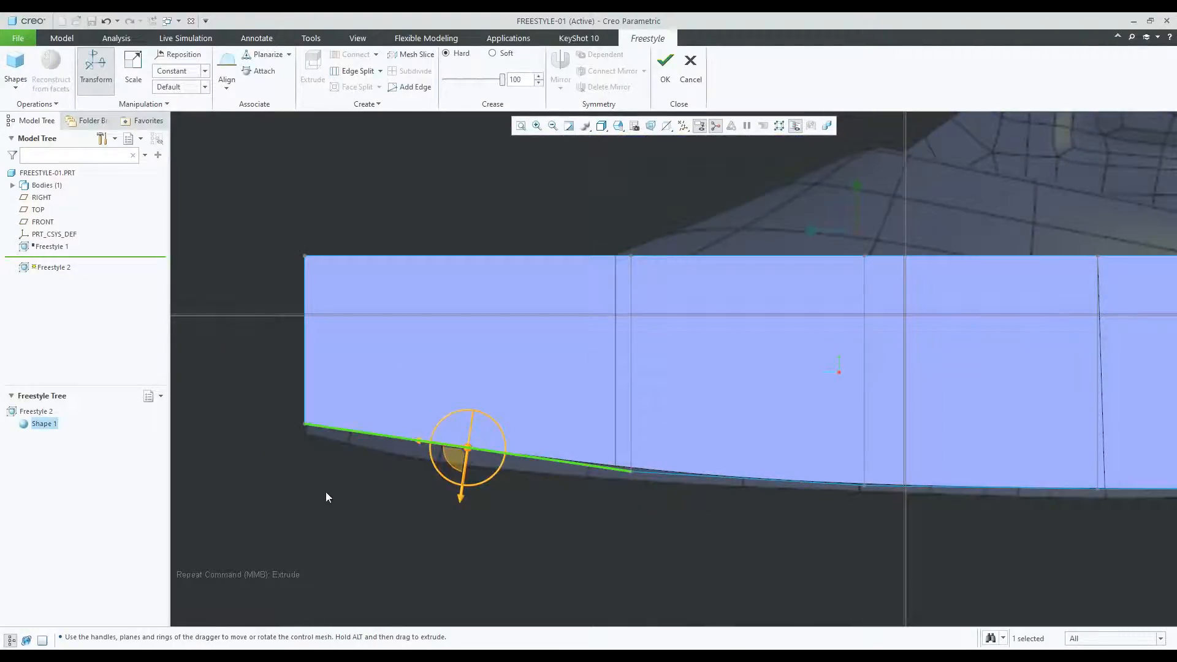
{"action": "right_click", "coordinate": [326, 492]}
{"action": "left_click", "coordinate": [354, 319]}
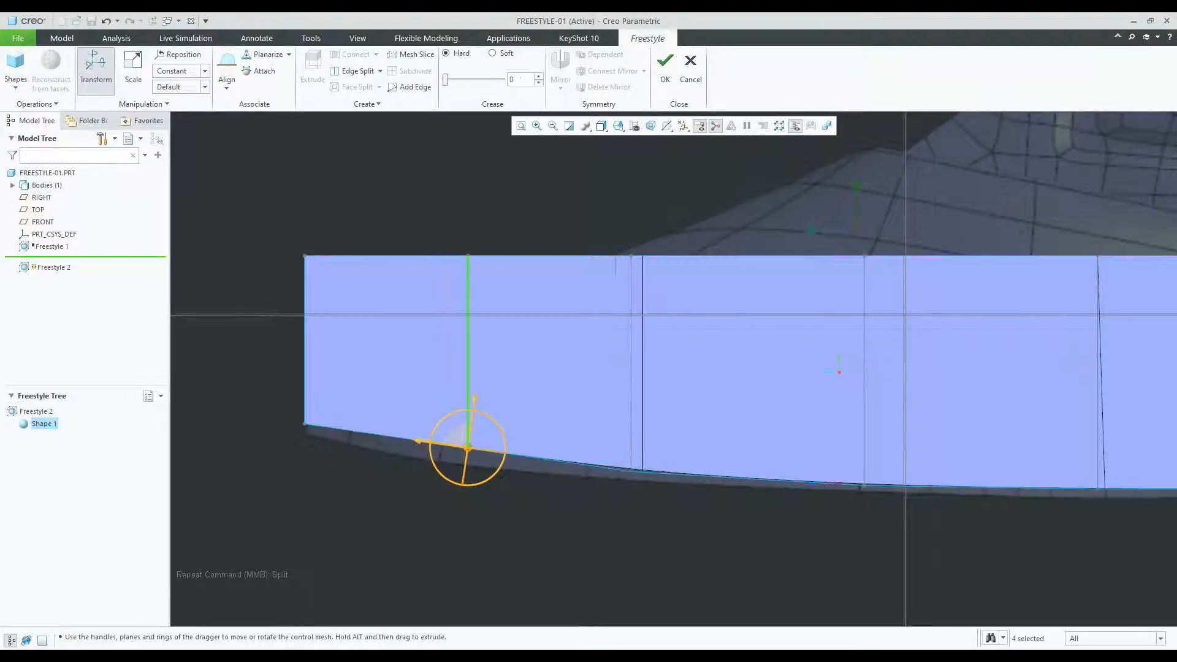
{"action": "left_click", "coordinate": [410, 498]}
Lower the new bottom edge in the toe segment onto the curve of the reference sole.
{"action": "middle_click_drag", "start_coordinate": [439, 456], "coordinate": [479, 457]}
{"action": "left_click", "coordinate": [479, 446]}
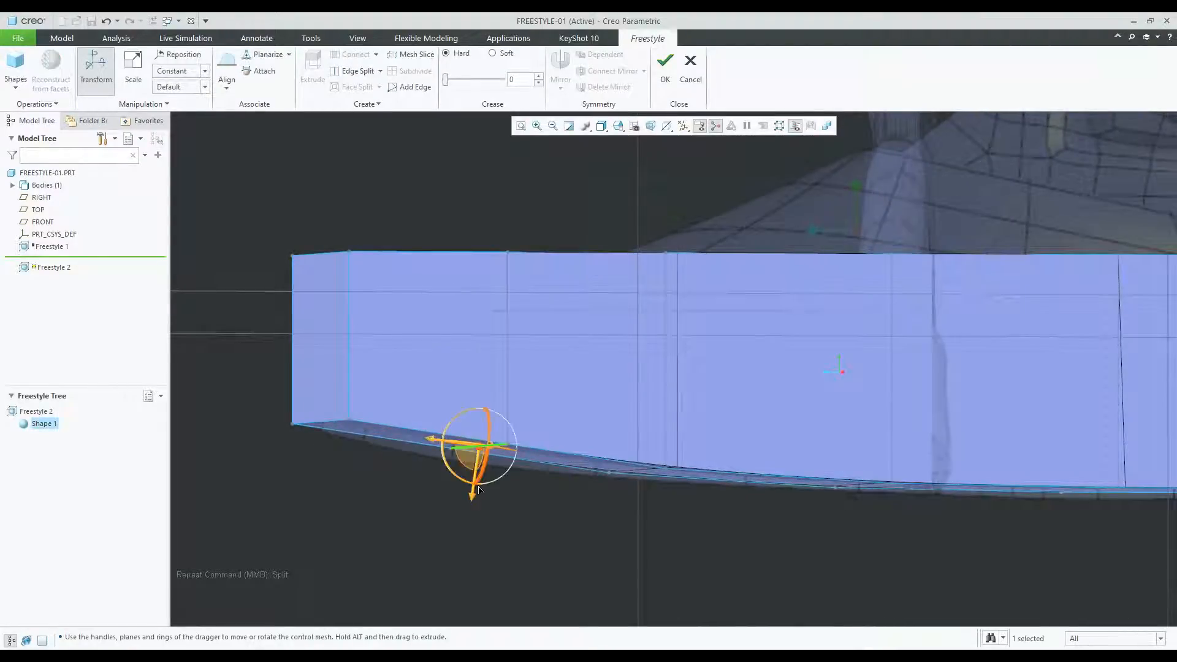
{"action": "left_click_drag", "start_coordinate": [475, 494], "coordinate": [471, 504]}
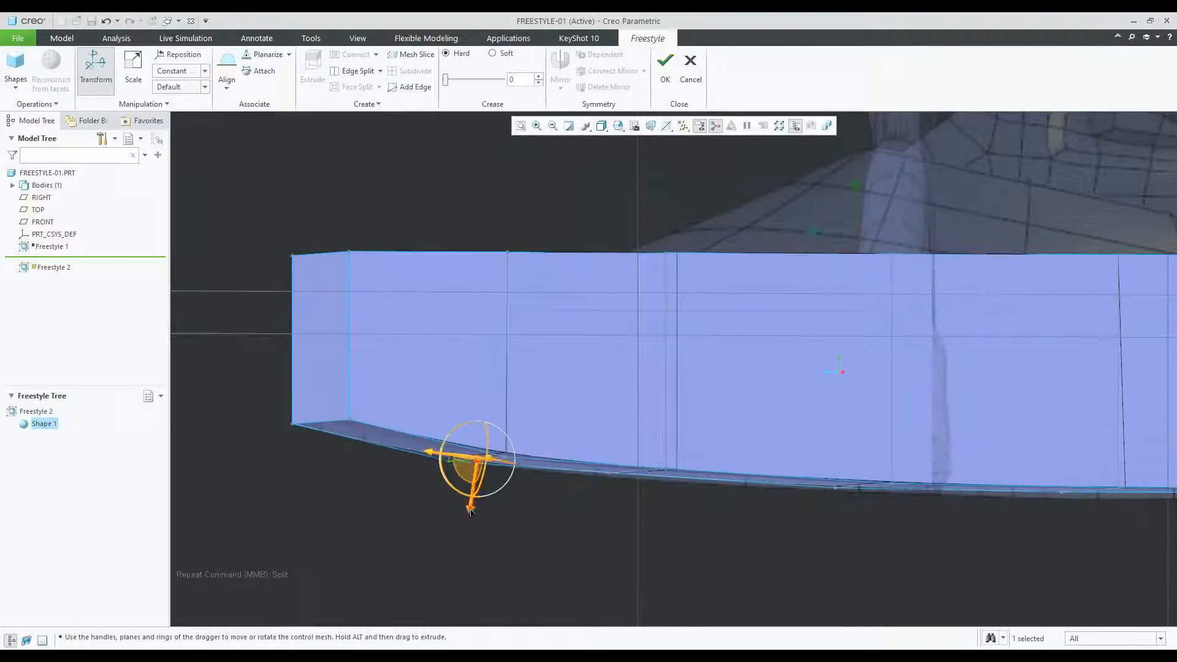
Lower the remaining bottom edges behind the toe slightly to match the reference sole.
{"action": "middle_click_drag", "start_coordinate": [610, 494], "coordinate": [637, 480]}
{"action": "left_click", "coordinate": [641, 463]}
{"action": "left_click_drag", "start_coordinate": [634, 522], "coordinate": [634, 534]}
{"action": "middle_click_drag", "start_coordinate": [893, 499], "coordinate": [868, 484]}
{"action": "left_click_drag", "start_coordinate": [867, 531], "coordinate": [869, 541]}
{"action": "middle_click_drag", "start_coordinate": [869, 541], "coordinate": [940, 508]}
{"action": "left_click_drag", "start_coordinate": [942, 555], "coordinate": [939, 560]}
{"action": "middle_click_drag", "start_coordinate": [939, 560], "coordinate": [771, 489]}
{"action": "left_click", "coordinate": [682, 526]}
Lower the foremost bottom edge slightly to meet the underside of the toe.
{"action": "middle_click_drag", "start_coordinate": [454, 485], "coordinate": [453, 473]}
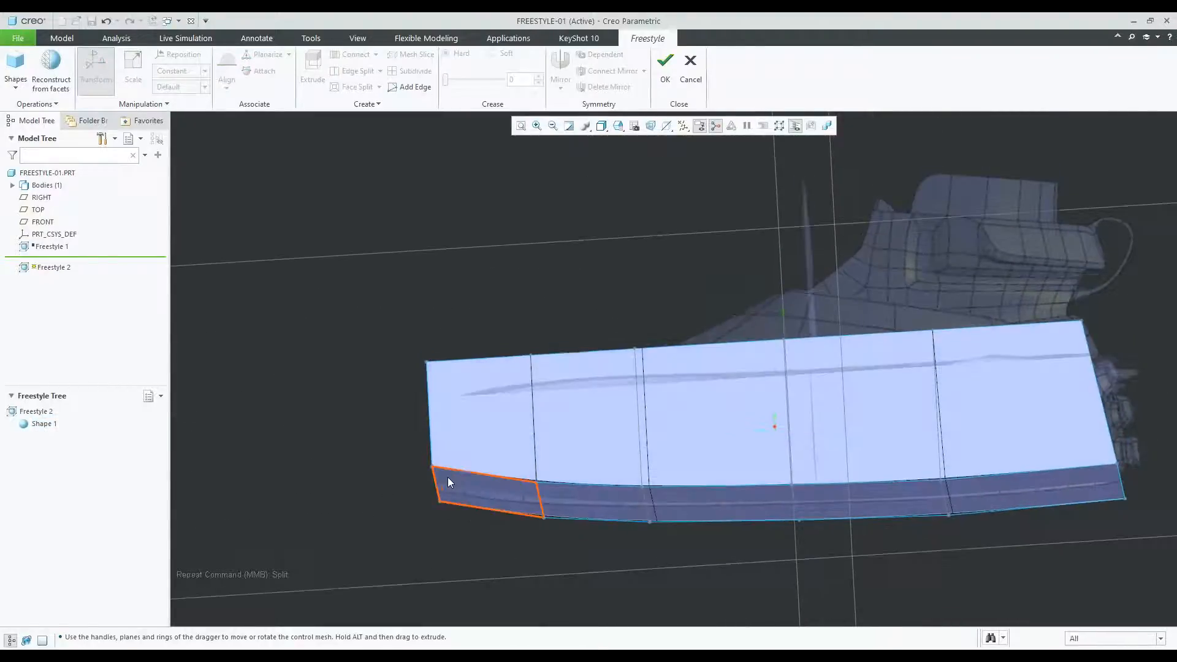
{"action": "left_click", "coordinate": [437, 481]}
{"action": "left_click_drag", "start_coordinate": [429, 530], "coordinate": [431, 535]}
{"action": "middle_click_drag", "start_coordinate": [611, 461], "coordinate": [608, 500]}
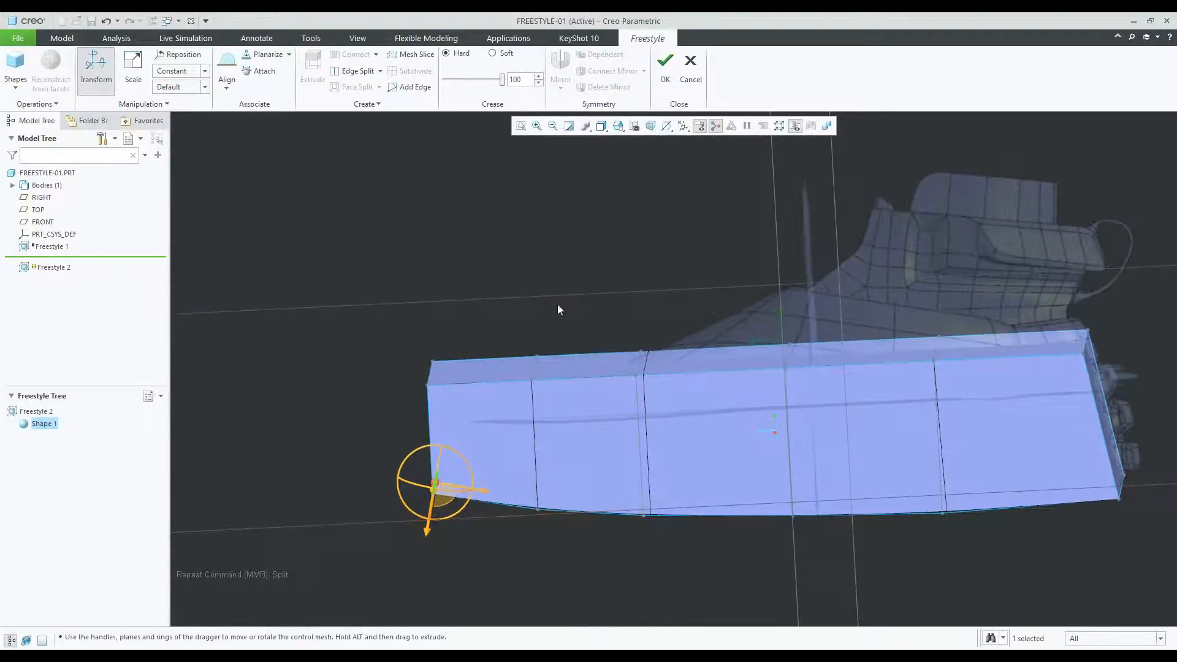
{"action": "left_click", "coordinate": [548, 298]}
Extrude the two rearmost top faces together to start the ankle part of the shoe.
{"action": "mouse_move", "coordinate": [564, 398]}
{"action": "middle_mouse_down"}
{"action": "mouse_move", "coordinate": [875, 339]}
{"action": "mouse_move", "coordinate": [856, 349]}
{"action": "mouse_move", "coordinate": [870, 434]}
{"action": "mouse_move", "coordinate": [875, 366]}
{"action": "mouse_move", "coordinate": [825, 345]}
{"action": "mouse_move", "coordinate": [752, 348]}
{"action": "mouse_move", "coordinate": [782, 339]}
{"action": "mouse_move", "coordinate": [820, 344]}
{"action": "mouse_move", "coordinate": [743, 351]}
{"action": "mouse_move", "coordinate": [763, 372]}
{"action": "middle_mouse_up"}
{"action": "scroll", "coordinate": [753, 349], "scroll_direction": "down", "scroll_amount": 3}
{"action": "scroll", "coordinate": [754, 349], "scroll_direction": "down", "scroll_amount": 2}
{"action": "scroll", "coordinate": [764, 375], "scroll_direction": "up", "scroll_amount": 1}
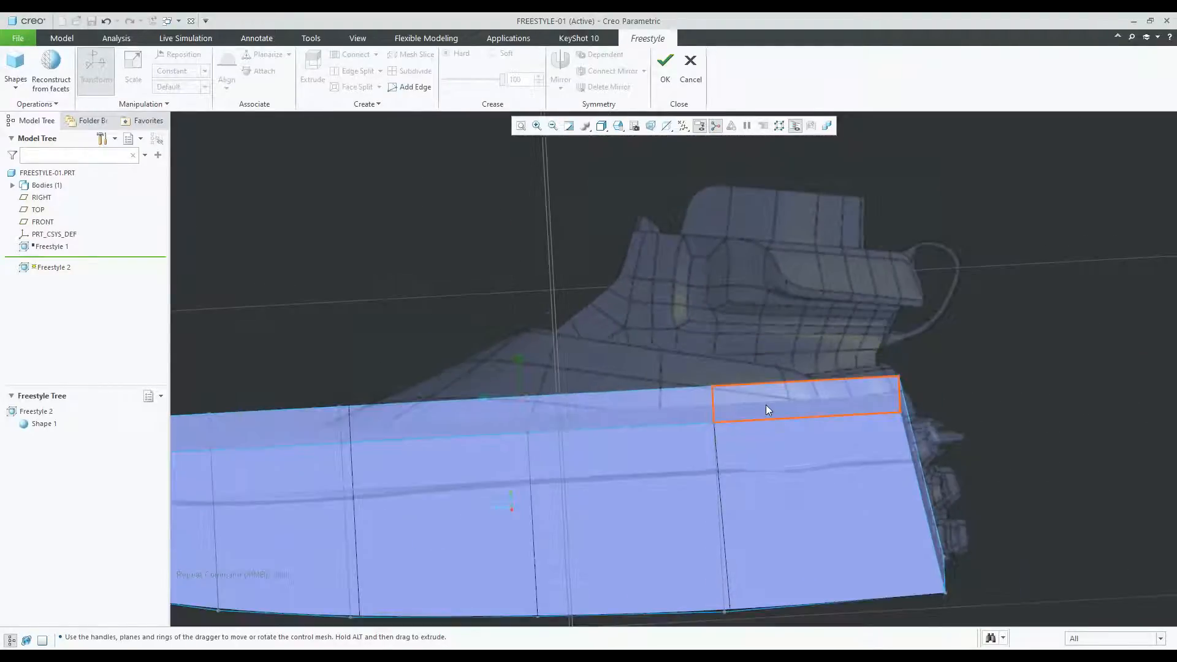
{"action": "left_click", "coordinate": [766, 404]}
{"action": "left_click", "coordinate": [647, 408], "text": "ctrl"}
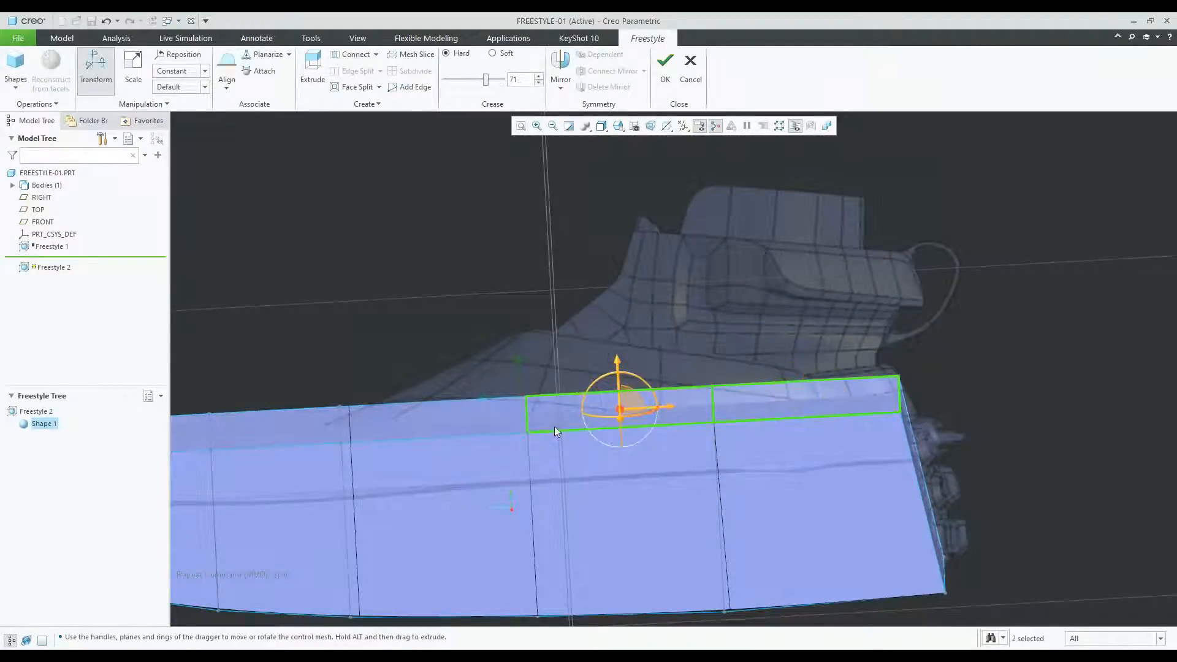
{"action": "scroll", "coordinate": [588, 417], "scroll_direction": "up", "scroll_amount": 2}
{"action": "middle_click_drag", "start_coordinate": [622, 408], "coordinate": [654, 421]}
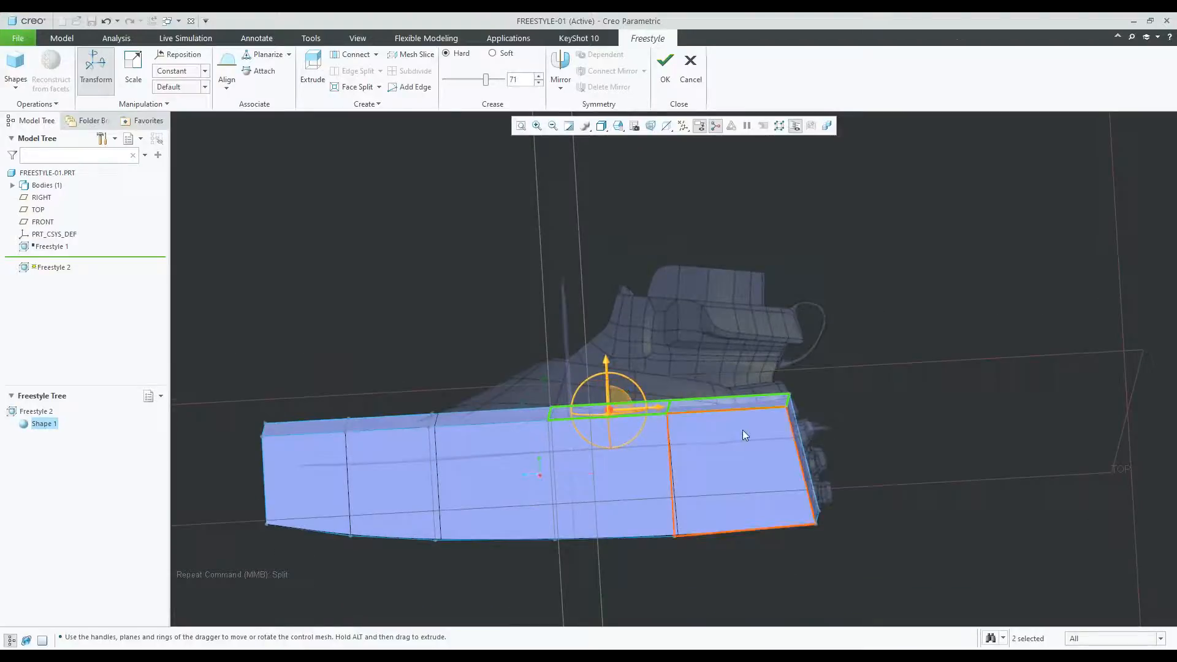
{"action": "right_click", "coordinate": [859, 350]}
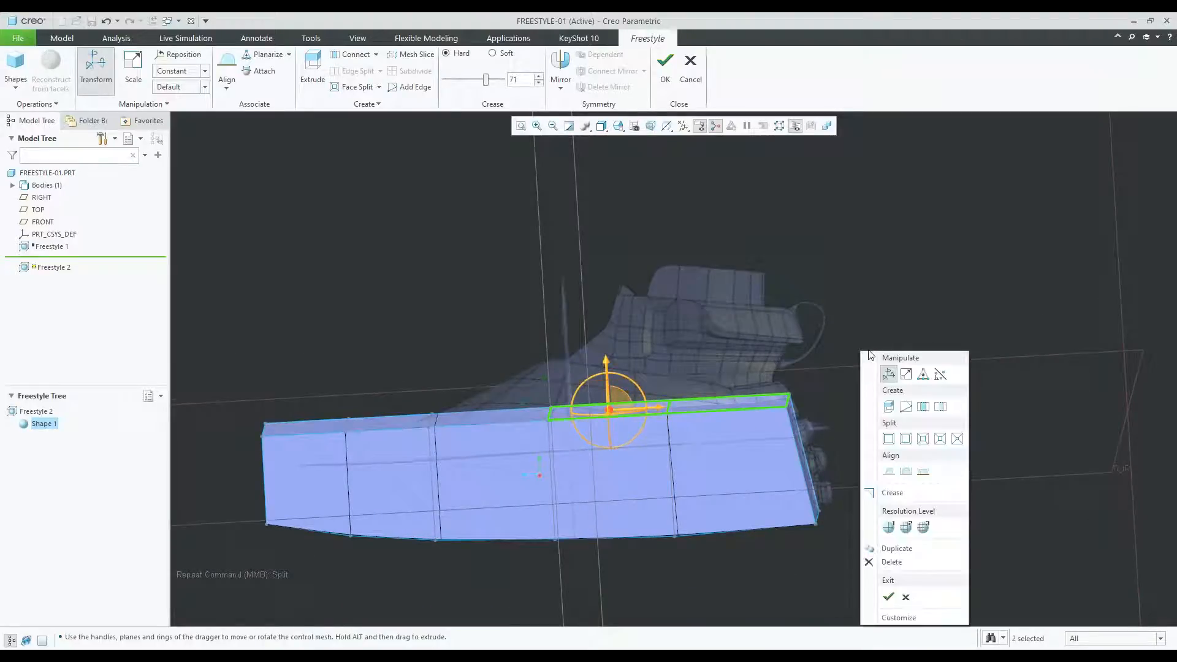
{"action": "left_click", "coordinate": [889, 404]}
Lower the extruded ankle faces until their top sits near the collar of the reference shoe.
{"action": "middle_click_drag", "start_coordinate": [717, 307], "coordinate": [721, 296]}
{"action": "scroll", "coordinate": [795, 311], "scroll_direction": "down", "scroll_amount": 1}
{"action": "middle_click_drag", "start_coordinate": [791, 290], "coordinate": [589, 245]}
{"action": "left_click_drag", "start_coordinate": [557, 244], "coordinate": [571, 307]}
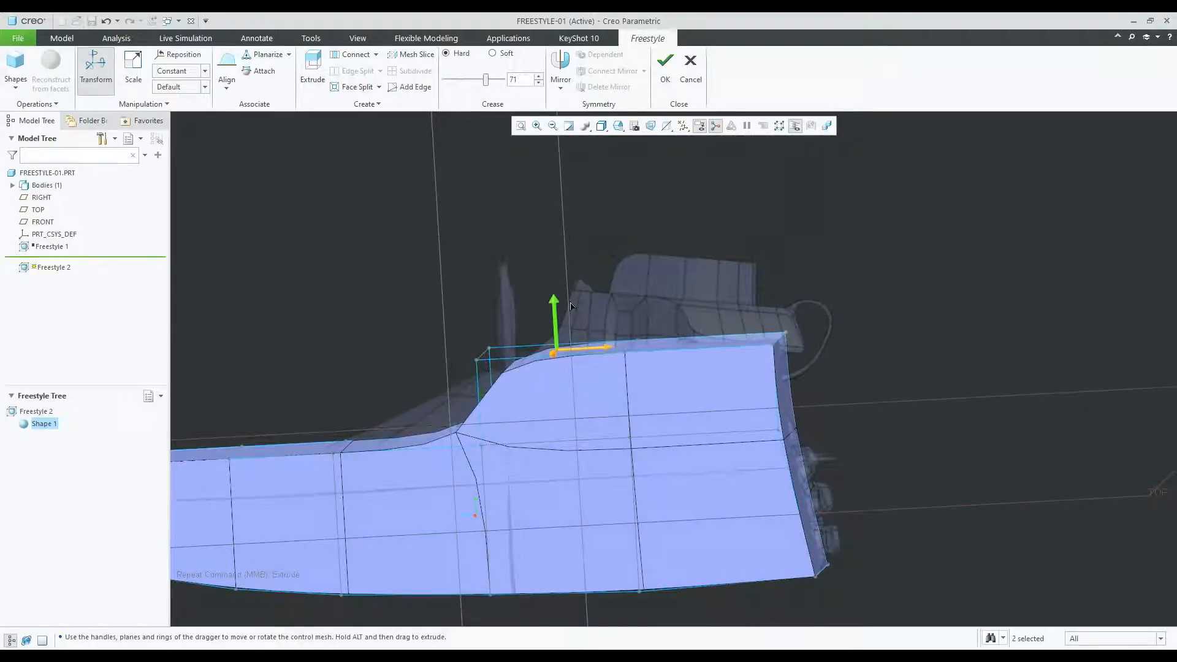
{"action": "middle_click_drag", "start_coordinate": [608, 368], "coordinate": [634, 339]}
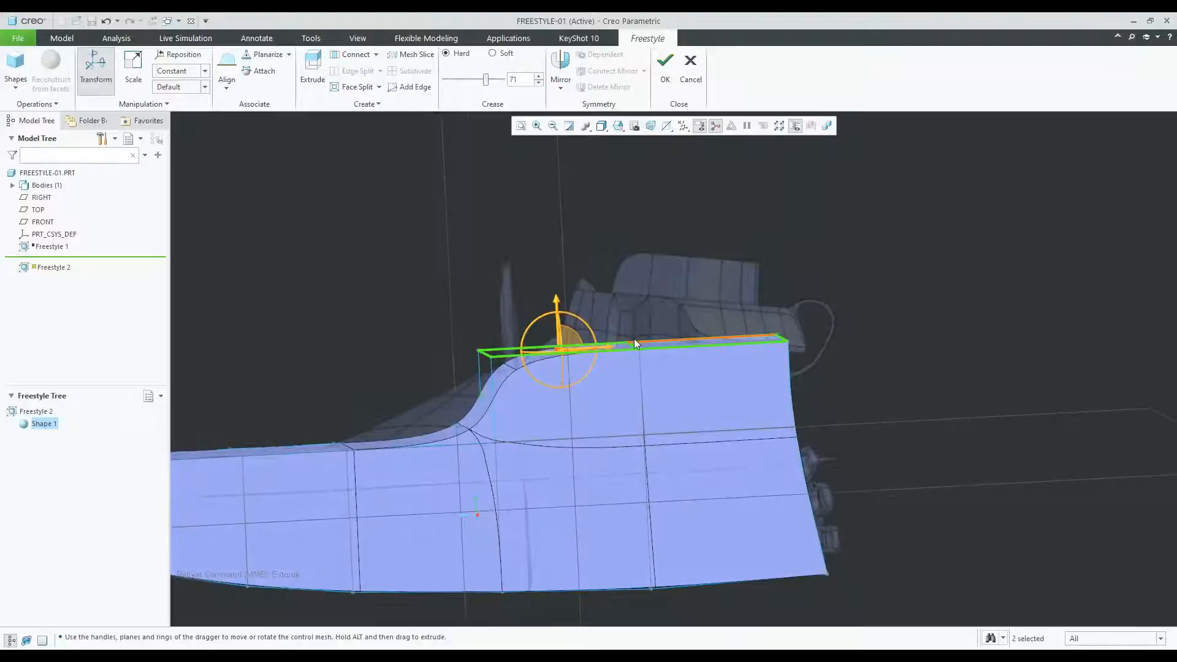
{"action": "middle_click_drag", "start_coordinate": [698, 320], "coordinate": [669, 328]}
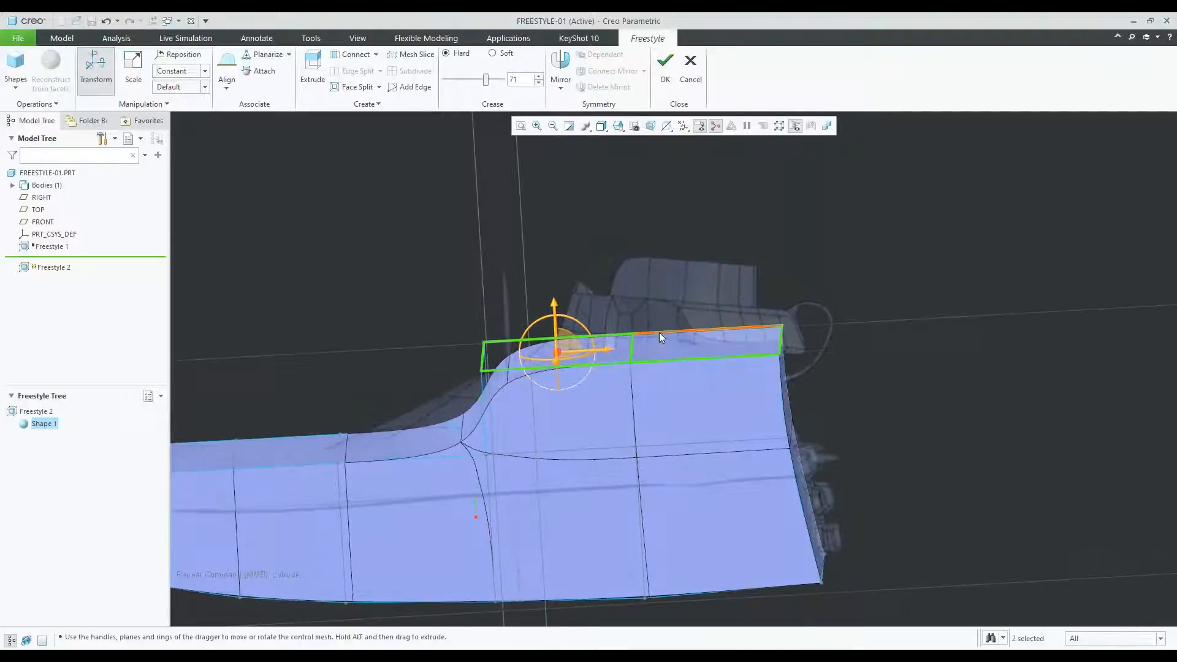
{"action": "left_click", "coordinate": [811, 306]}
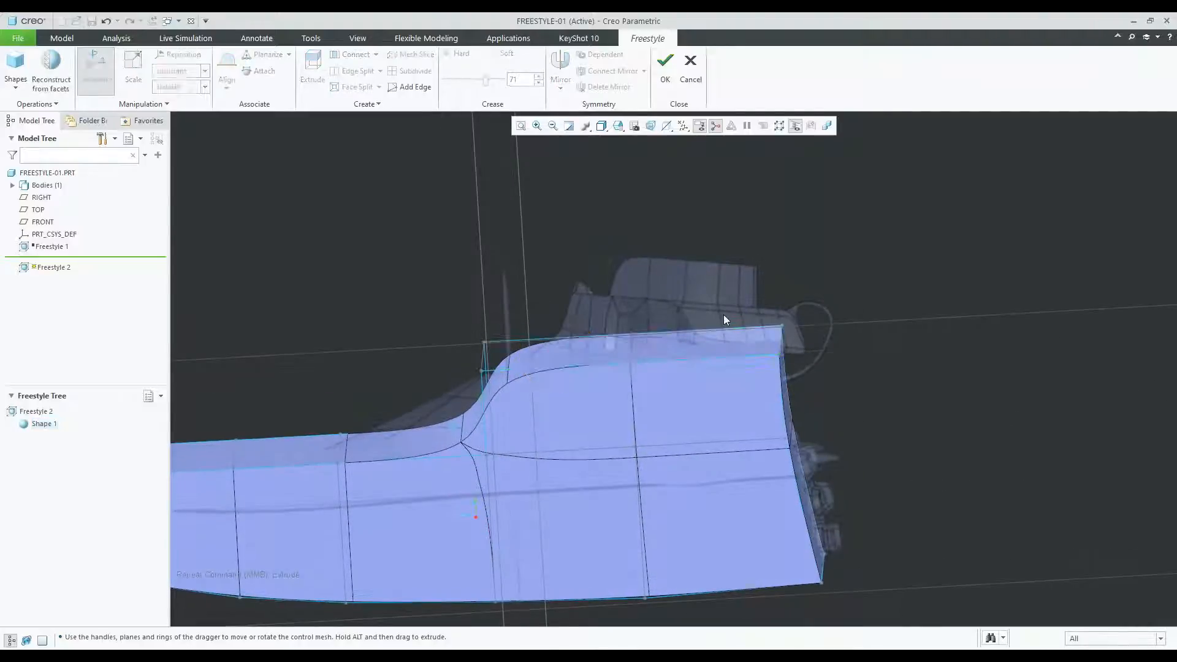
Shift the upper front edge of the ankle extrusion backward and up to follow the slope of the shoe's tongue.
{"action": "left_click", "coordinate": [485, 359]}
{"action": "left_click_drag", "start_coordinate": [532, 355], "coordinate": [601, 366]}
{"action": "left_click_drag", "start_coordinate": [556, 304], "coordinate": [554, 276]}
{"action": "left_click_drag", "start_coordinate": [615, 322], "coordinate": [598, 322]}
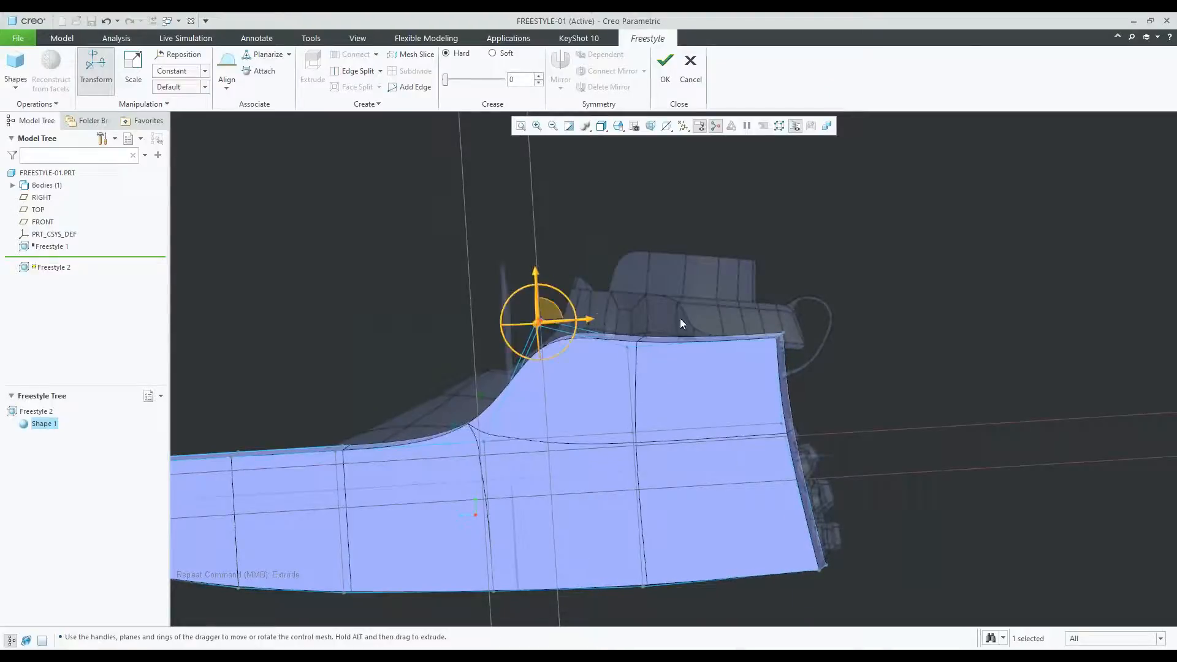
{"action": "left_click", "coordinate": [905, 344]}
Lower the top edge at the front of the instep and raise the edge at the base of the ankle.
{"action": "mouse_move", "coordinate": [566, 377]}
{"action": "middle_mouse_down"}
{"action": "mouse_move", "coordinate": [578, 380]}
{"action": "mouse_move", "coordinate": [567, 374]}
{"action": "middle_mouse_up"}
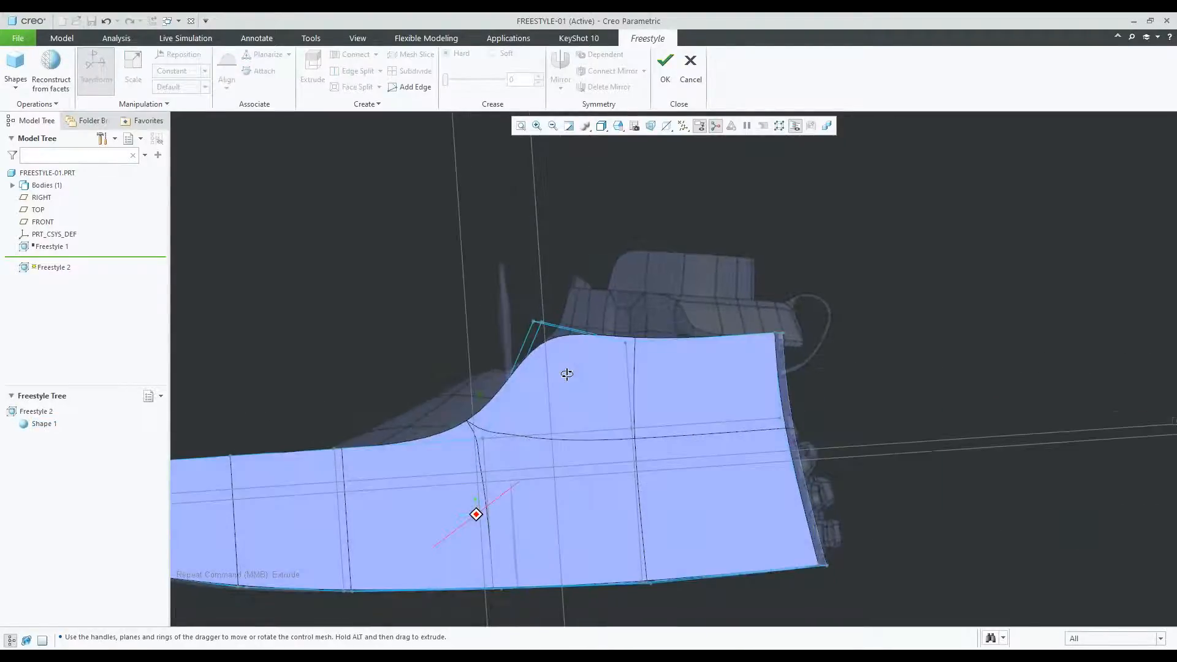
{"action": "scroll", "coordinate": [584, 377], "scroll_direction": "up", "scroll_amount": 3}
{"action": "scroll", "coordinate": [458, 416], "scroll_direction": "down", "scroll_amount": 3}
{"action": "middle_click_drag", "start_coordinate": [473, 412], "coordinate": [487, 416]}
{"action": "left_click", "coordinate": [410, 425]}
{"action": "left_click_drag", "start_coordinate": [408, 380], "coordinate": [436, 401]}
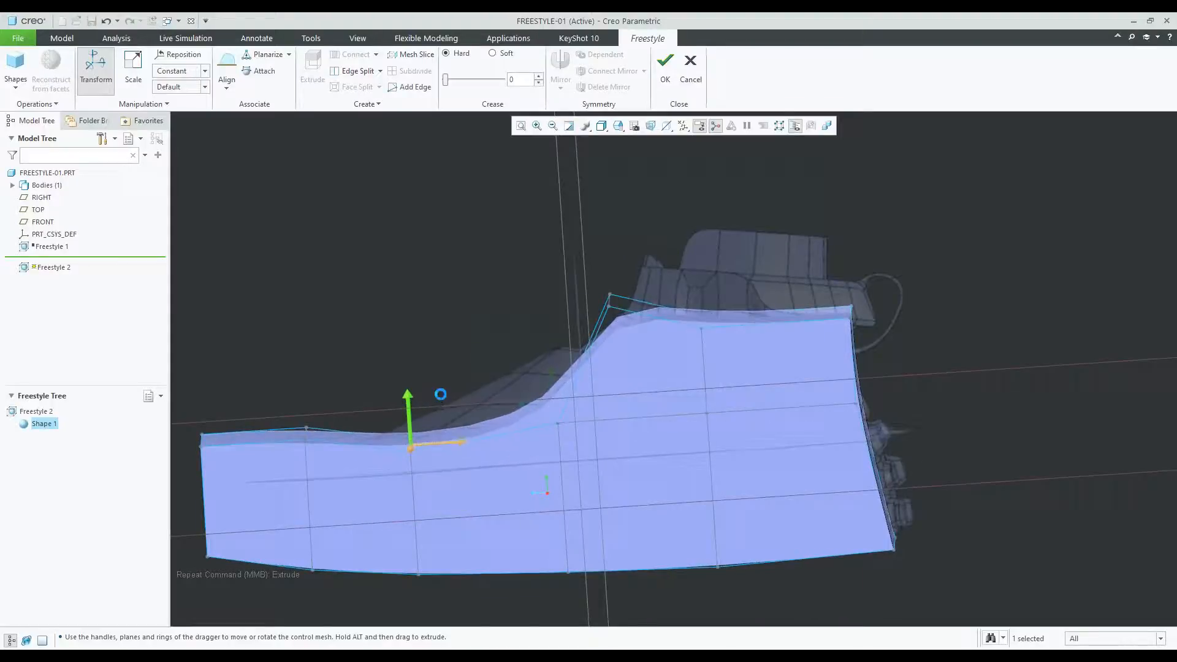
{"action": "left_click", "coordinate": [555, 415]}
{"action": "middle_click_drag", "start_coordinate": [552, 412], "coordinate": [523, 397]}
{"action": "mouse_move", "coordinate": [521, 397]}
{"action": "left_mouse_down"}
{"action": "mouse_move", "coordinate": [503, 385]}
{"action": "mouse_move", "coordinate": [578, 370]}
{"action": "mouse_move", "coordinate": [586, 354]}
{"action": "mouse_move", "coordinate": [513, 377]}
{"action": "left_mouse_up"}
{"action": "left_click", "coordinate": [395, 368]}
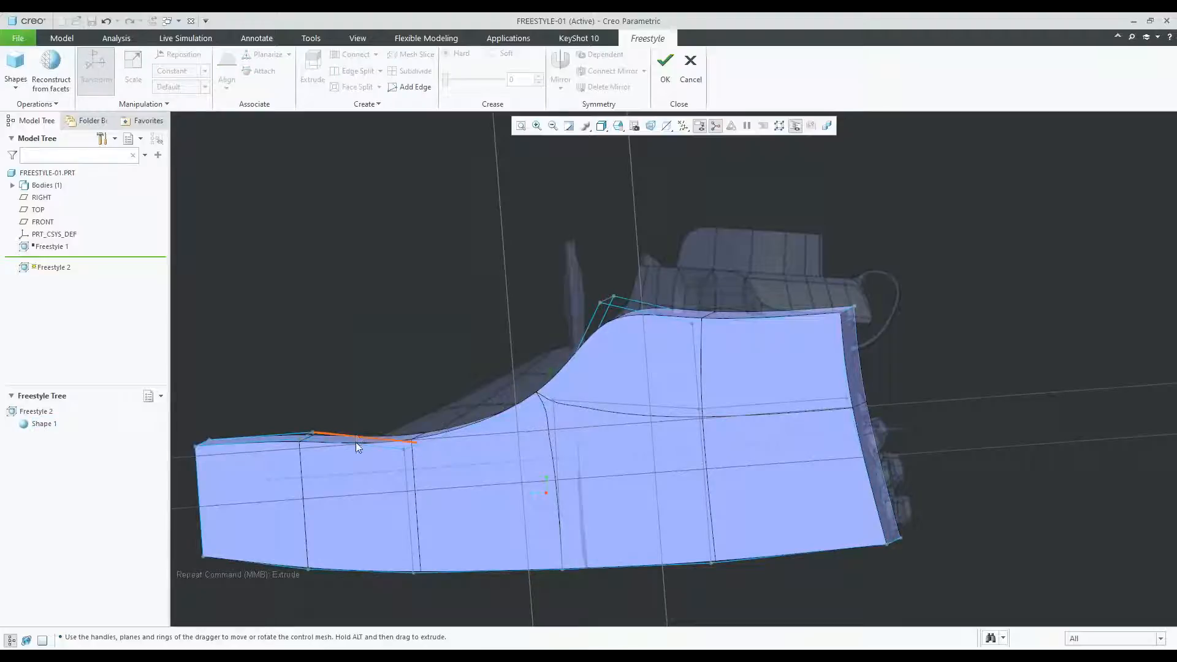
Lower the two foremost top edges to the toe's profile and slide the front one back to slope the toe.
{"action": "left_click", "coordinate": [306, 434]}
{"action": "left_click_drag", "start_coordinate": [304, 385], "coordinate": [305, 441]}
{"action": "left_click", "coordinate": [423, 403]}
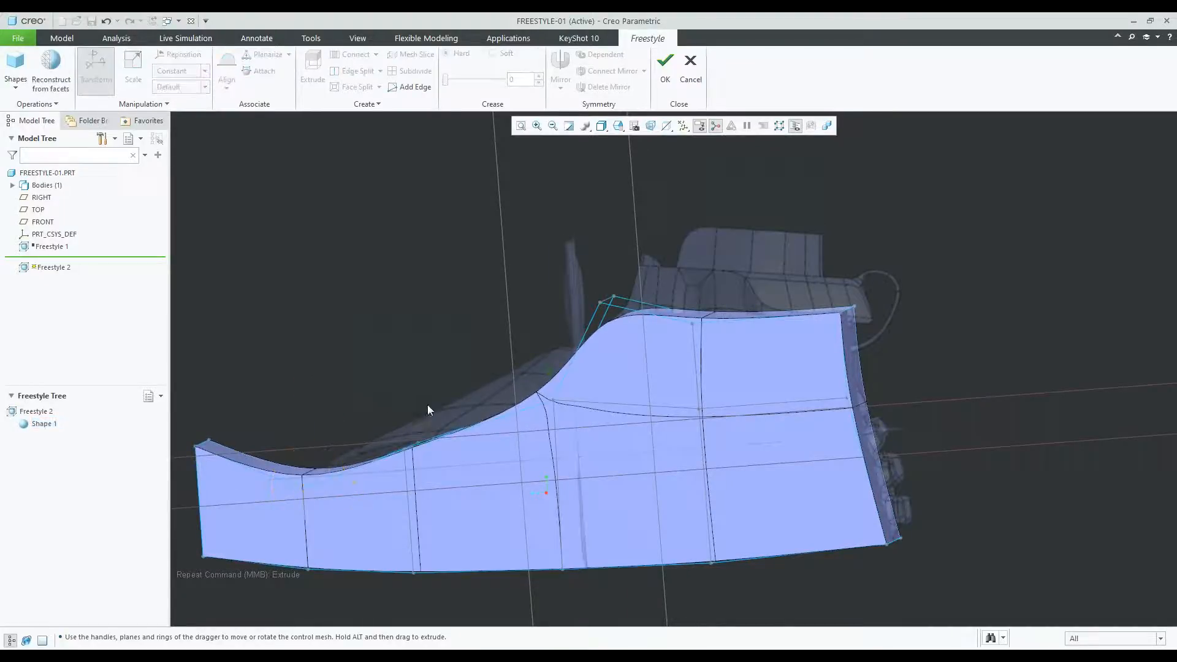
{"action": "left_click", "coordinate": [204, 447]}
{"action": "left_click_drag", "start_coordinate": [207, 398], "coordinate": [231, 435]}
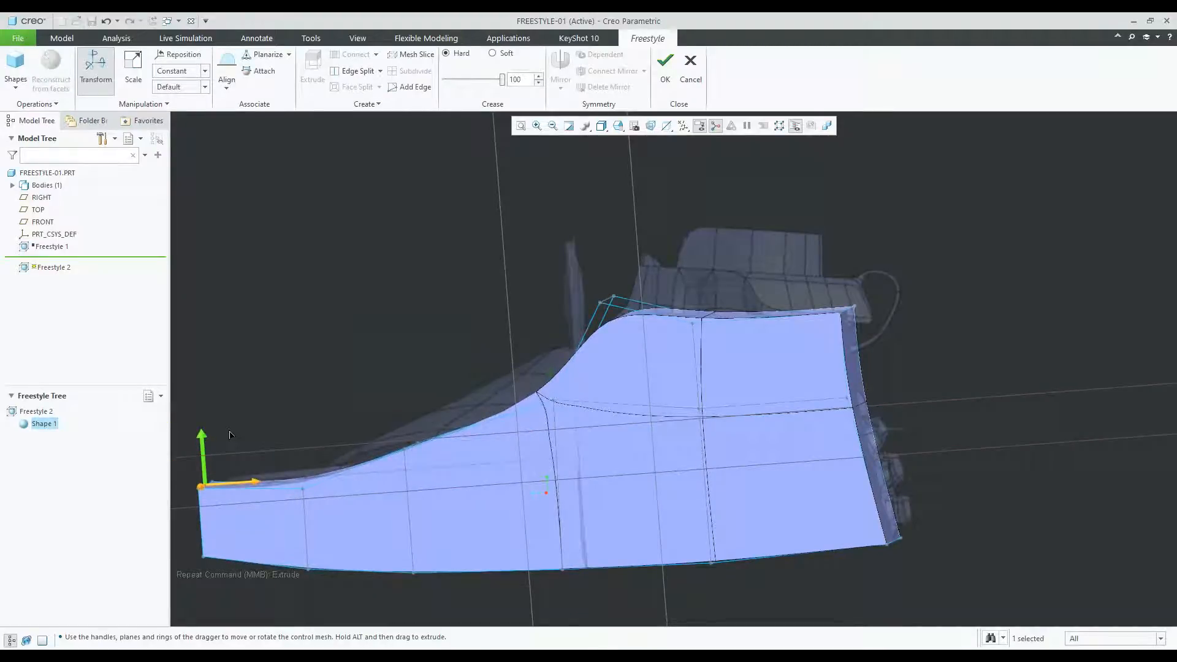
{"action": "left_click_drag", "start_coordinate": [256, 483], "coordinate": [330, 498]}
{"action": "left_click", "coordinate": [283, 512]}
Orient the model to the TOP view to compare its width with the reference shoe.
{"action": "middle_click_drag", "start_coordinate": [270, 518], "coordinate": [760, 400]}
{"action": "left_click", "coordinate": [754, 408]}
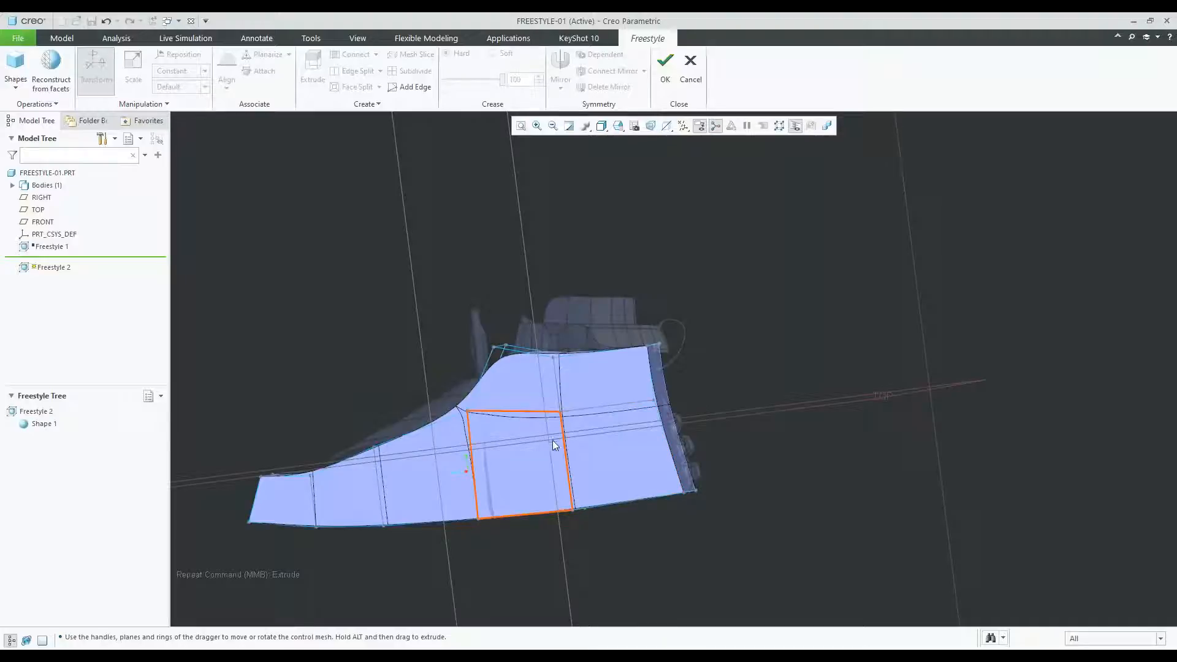
{"action": "mouse_move", "coordinate": [545, 437]}
{"action": "middle_mouse_down"}
{"action": "mouse_move", "coordinate": [513, 402]}
{"action": "mouse_move", "coordinate": [512, 413]}
{"action": "mouse_move", "coordinate": [649, 441]}
{"action": "mouse_move", "coordinate": [676, 502]}
{"action": "mouse_move", "coordinate": [673, 452]}
{"action": "mouse_move", "coordinate": [578, 453]}
{"action": "middle_mouse_up"}
{"action": "left_click", "coordinate": [618, 126]}
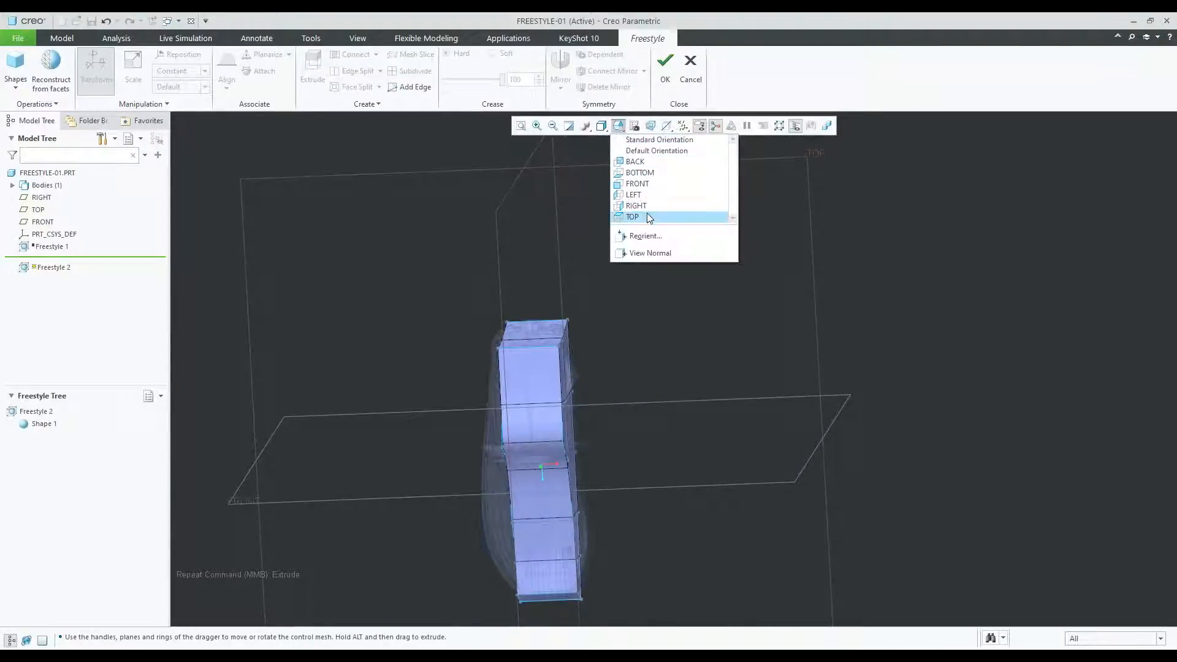
{"action": "left_click", "coordinate": [647, 223]}
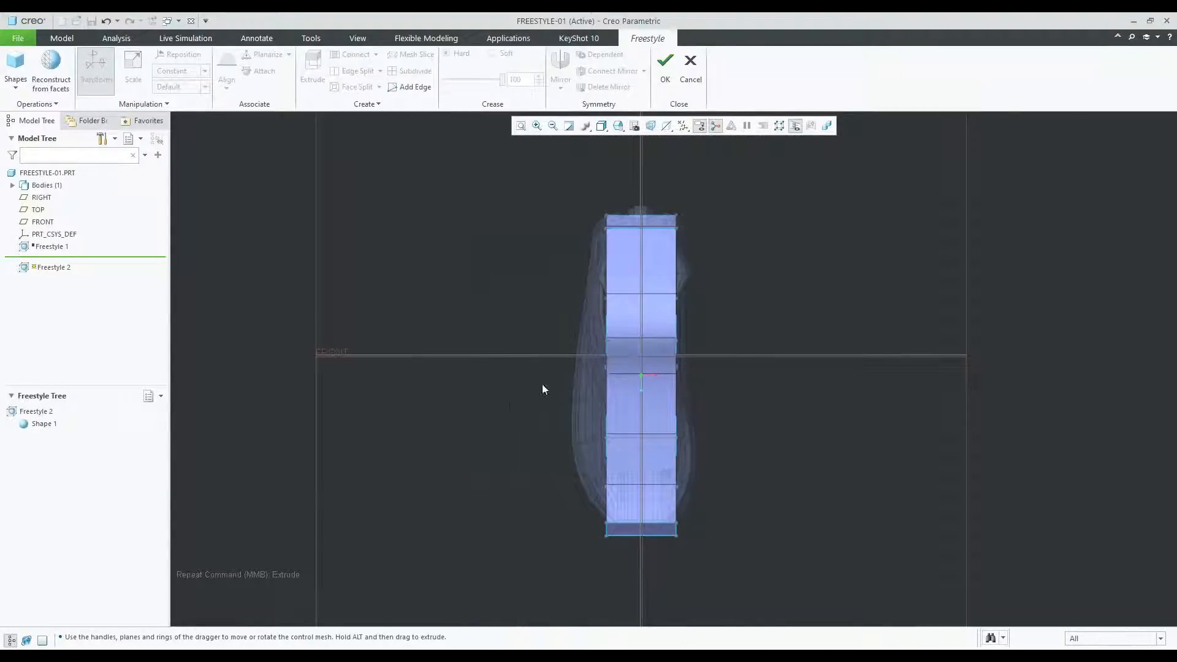
Split the vertical corner edge at the toe into three, adding two horizontal edge loops around the shoe mesh.
{"action": "middle_click_drag", "start_coordinate": [594, 311], "coordinate": [626, 366]}
{"action": "scroll", "coordinate": [627, 367], "scroll_direction": "up", "scroll_amount": 2}
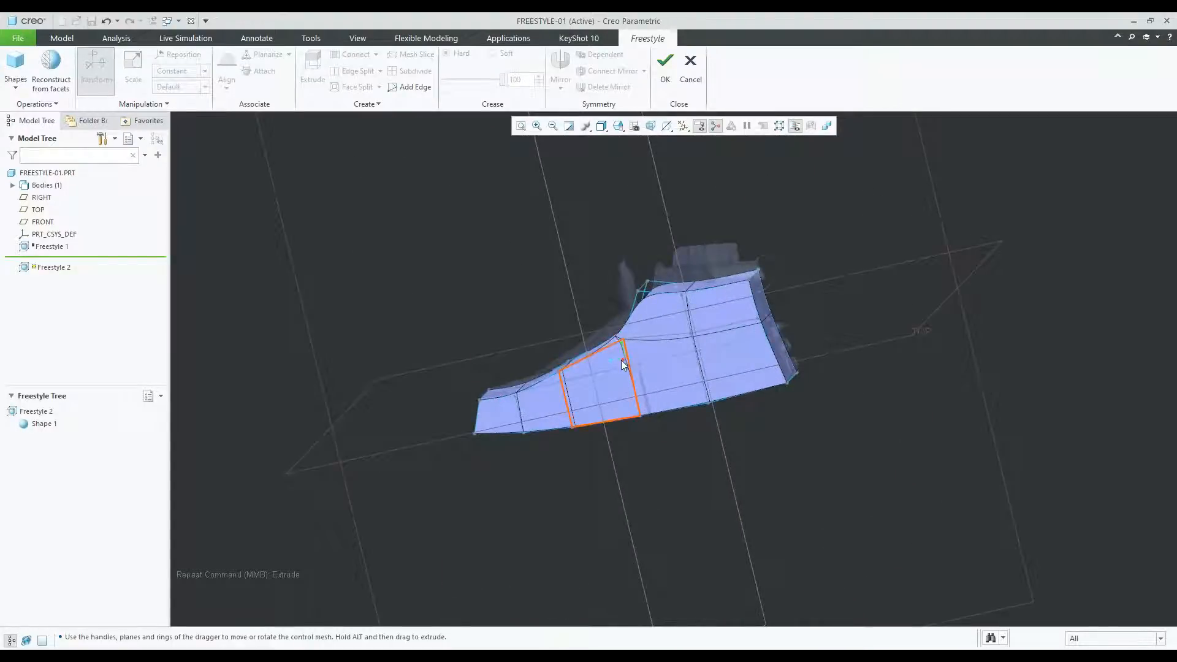
{"action": "scroll", "coordinate": [622, 364], "scroll_direction": "up", "scroll_amount": 2}
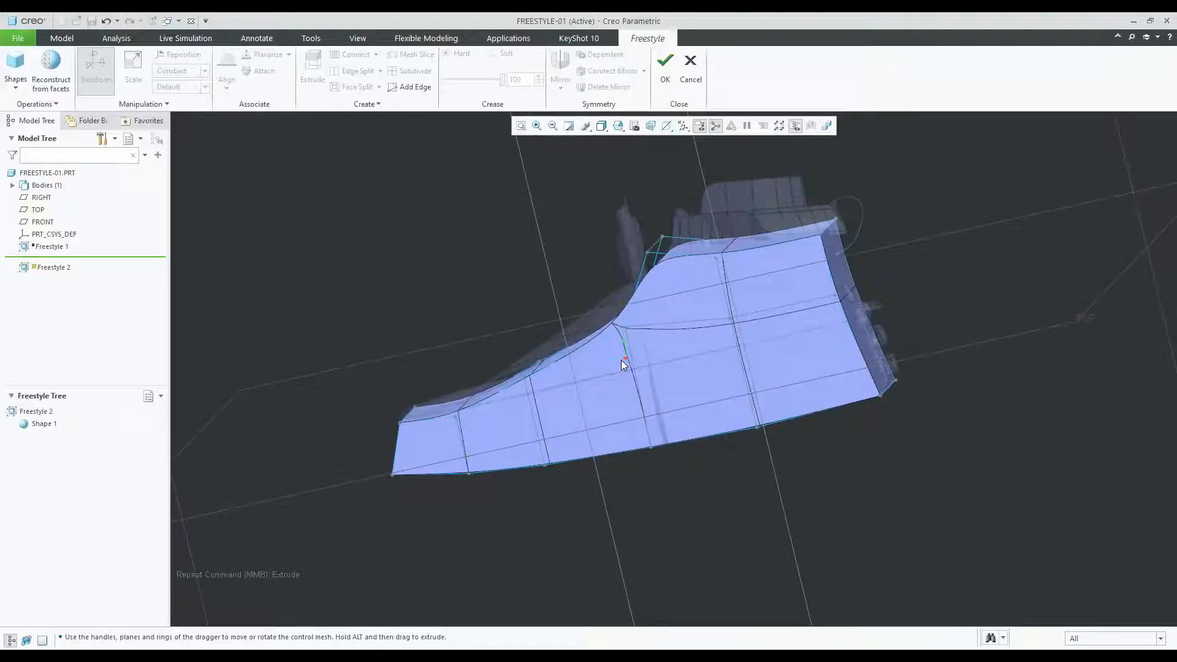
{"action": "mouse_move", "coordinate": [519, 412]}
{"action": "middle_mouse_down"}
{"action": "mouse_move", "coordinate": [538, 402]}
{"action": "mouse_move", "coordinate": [535, 425]}
{"action": "middle_mouse_up"}
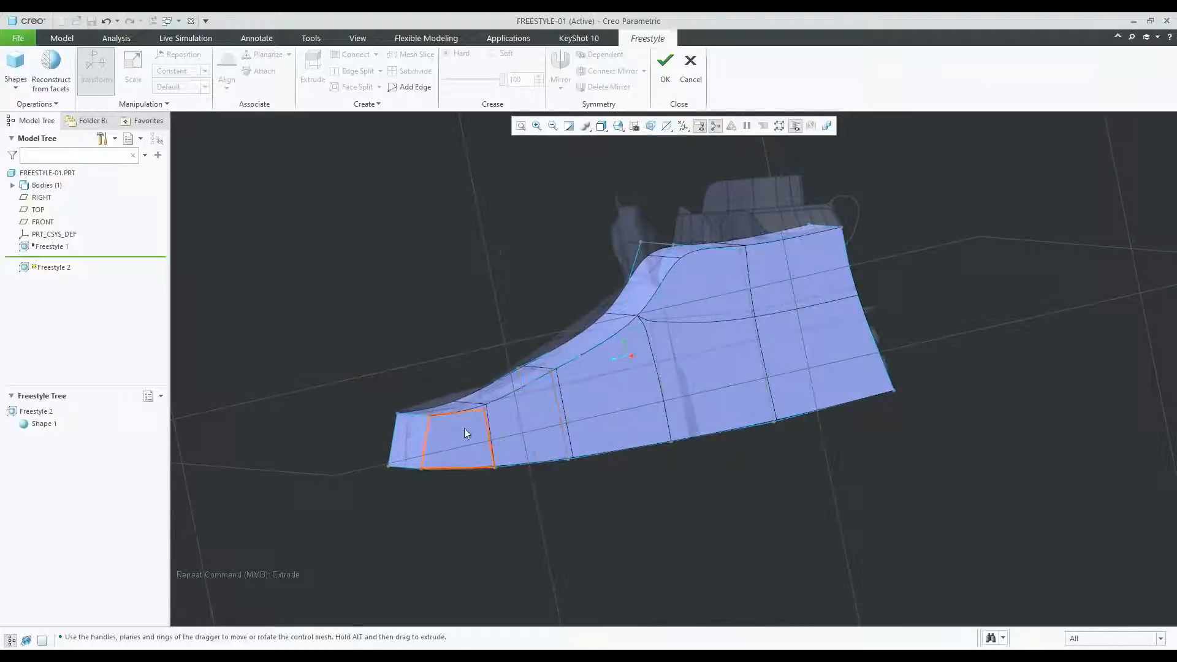
{"action": "left_click", "coordinate": [425, 434]}
{"action": "right_click", "coordinate": [285, 399]}
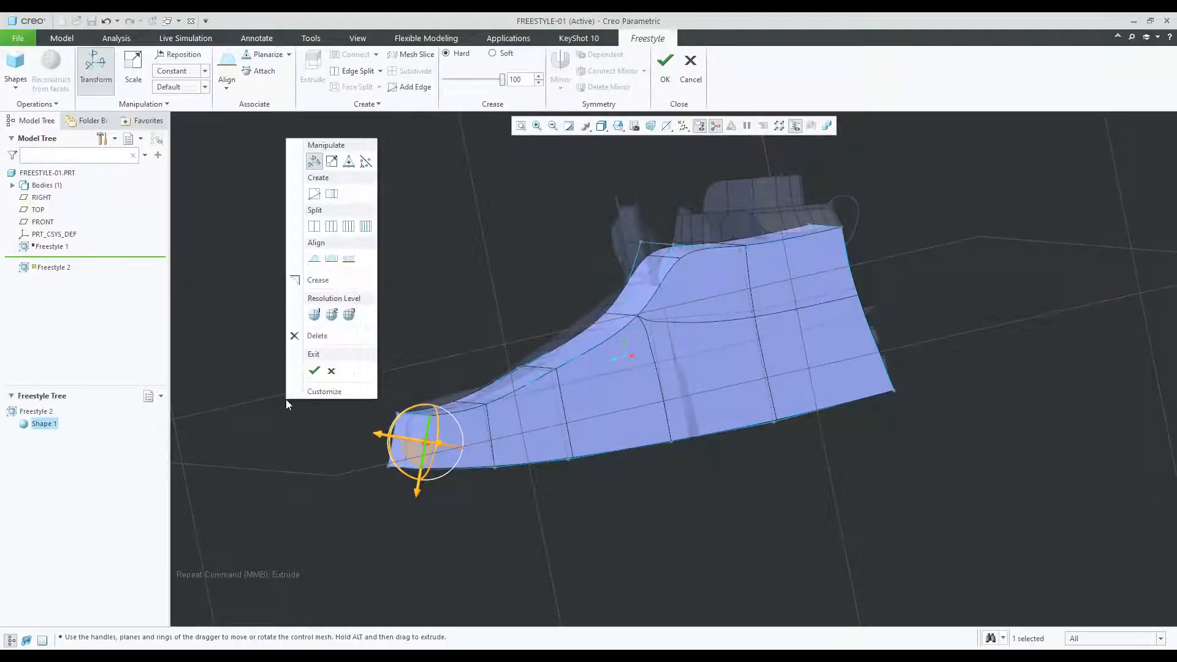
{"action": "left_click", "coordinate": [331, 226]}
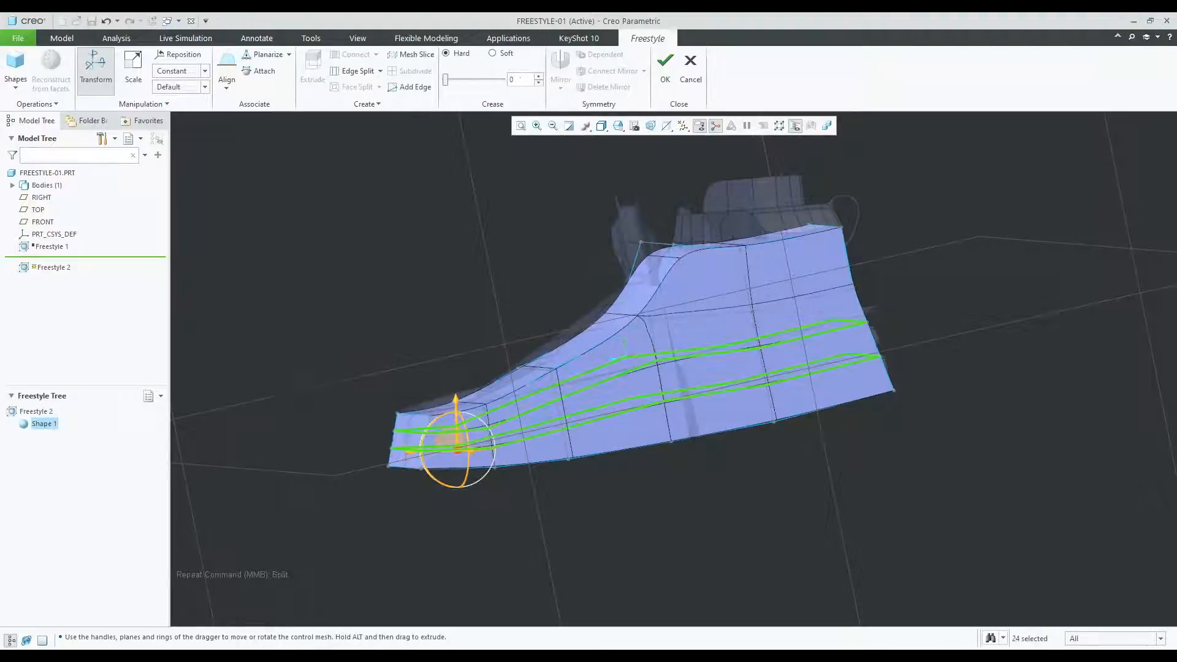
{"action": "left_click", "coordinate": [768, 531]}
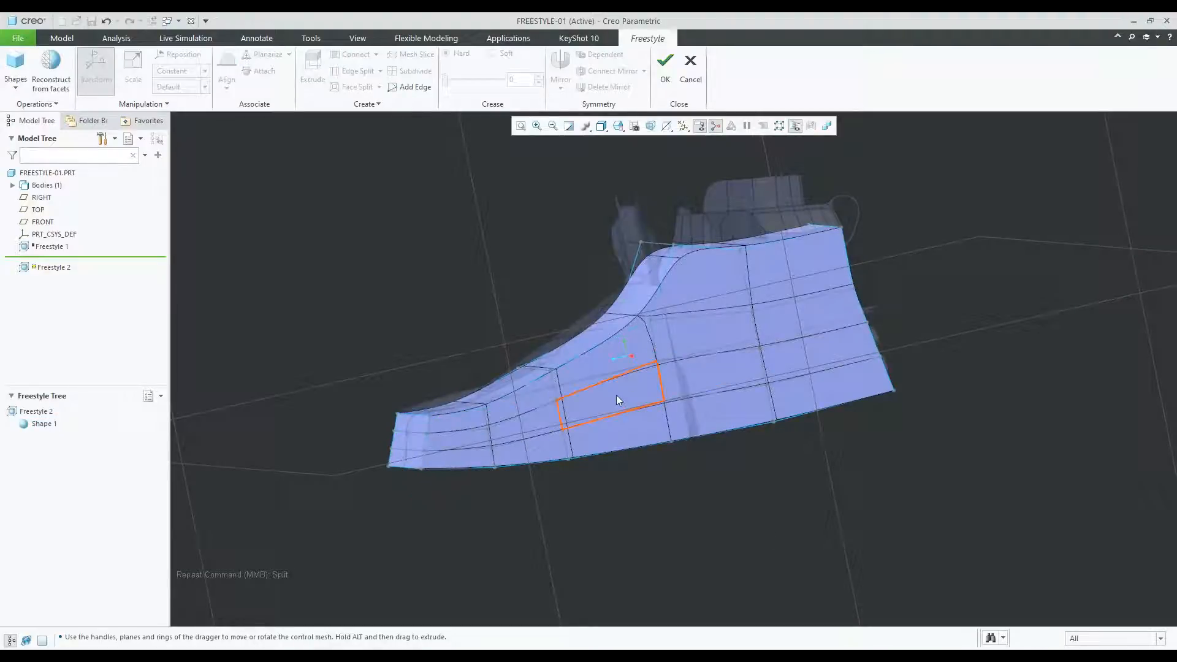
Pull the bottom vertices at the rear quarter and heel corner on the outer side outward to the reference outline.
{"action": "middle_click_drag", "start_coordinate": [489, 371], "coordinate": [612, 473]}
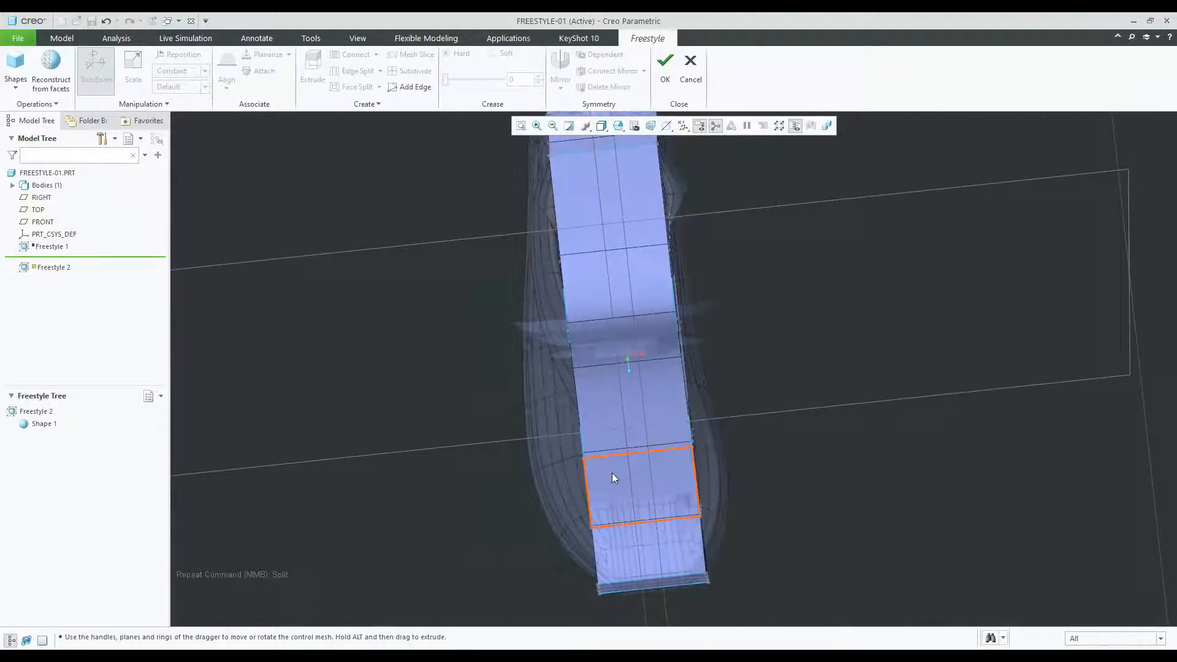
{"action": "middle_click_drag", "start_coordinate": [571, 337], "coordinate": [559, 295]}
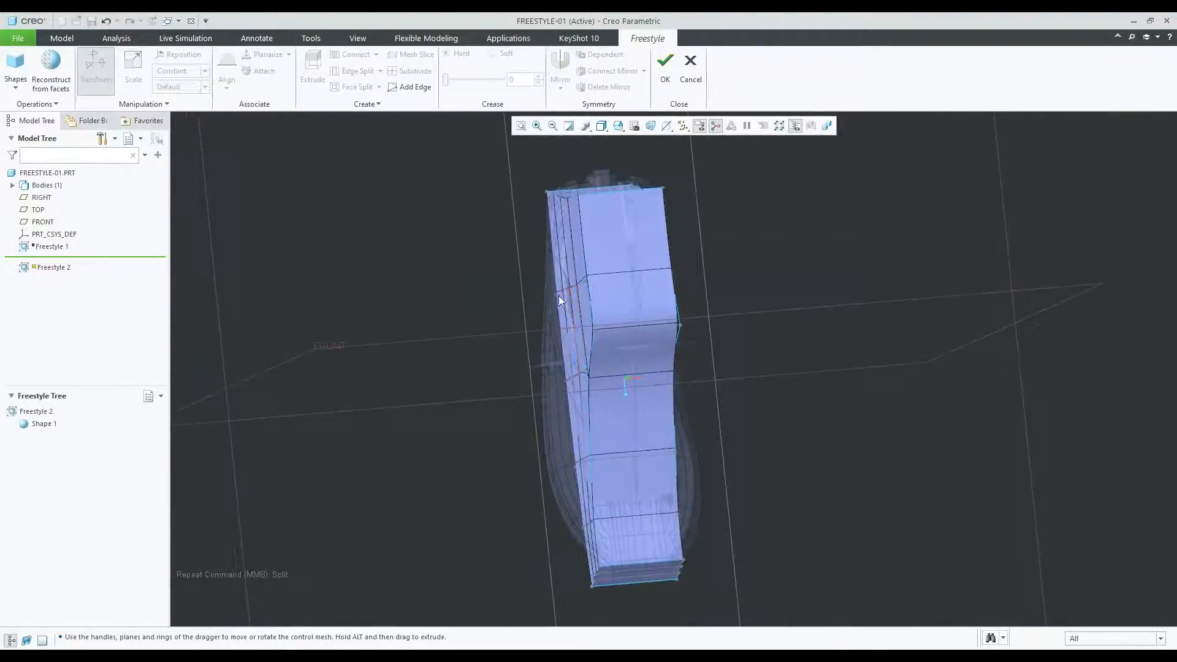
{"action": "left_click", "coordinate": [556, 296]}
{"action": "scroll", "coordinate": [556, 296], "scroll_direction": "up", "scroll_amount": 3}
{"action": "scroll", "coordinate": [600, 347], "scroll_direction": "down", "scroll_amount": 2}
{"action": "middle_click_drag", "start_coordinate": [600, 347], "coordinate": [584, 343]}
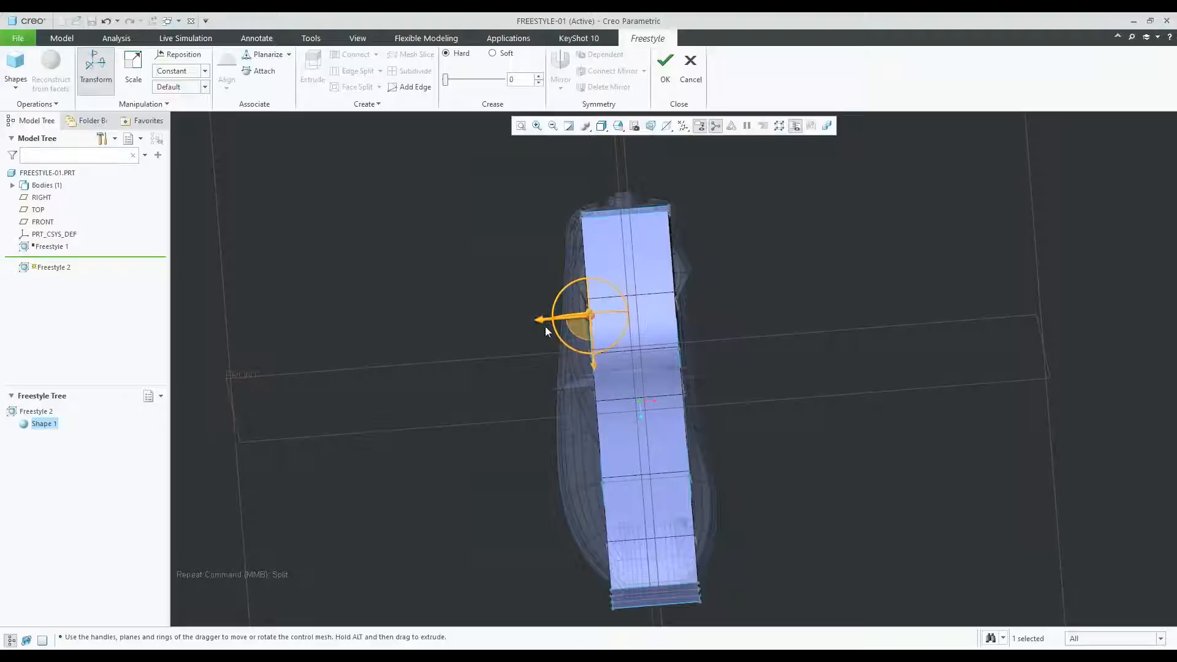
{"action": "left_click_drag", "start_coordinate": [543, 322], "coordinate": [526, 325]}
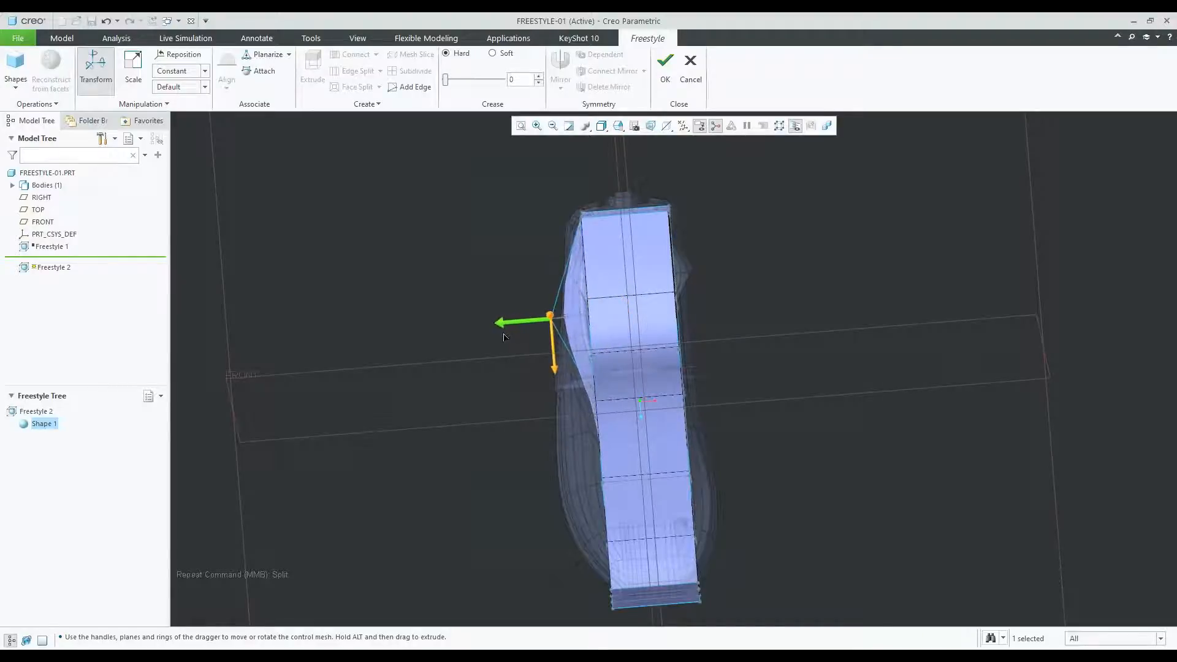
{"action": "scroll", "coordinate": [565, 205], "scroll_direction": "up", "scroll_amount": 5}
{"action": "mouse_move", "coordinate": [564, 205]}
{"action": "middle_mouse_down"}
{"action": "mouse_move", "coordinate": [583, 216]}
{"action": "mouse_move", "coordinate": [546, 246]}
{"action": "middle_mouse_up"}
{"action": "left_click", "coordinate": [564, 211]}
{"action": "left_click_drag", "start_coordinate": [539, 249], "coordinate": [518, 248]}
Pull the outer side's bottom vertices at the midfoot, ball and forefoot outward to follow the reference sole's outline.
{"action": "scroll", "coordinate": [560, 411], "scroll_direction": "down", "scroll_amount": 3}
{"action": "mouse_move", "coordinate": [561, 411]}
{"action": "middle_mouse_down"}
{"action": "mouse_move", "coordinate": [599, 399]}
{"action": "mouse_move", "coordinate": [435, 420]}
{"action": "middle_mouse_up"}
{"action": "scroll", "coordinate": [554, 418], "scroll_direction": "up", "scroll_amount": 5}
{"action": "scroll", "coordinate": [551, 416], "scroll_direction": "down", "scroll_amount": 3}
{"action": "scroll", "coordinate": [503, 406], "scroll_direction": "up", "scroll_amount": 4}
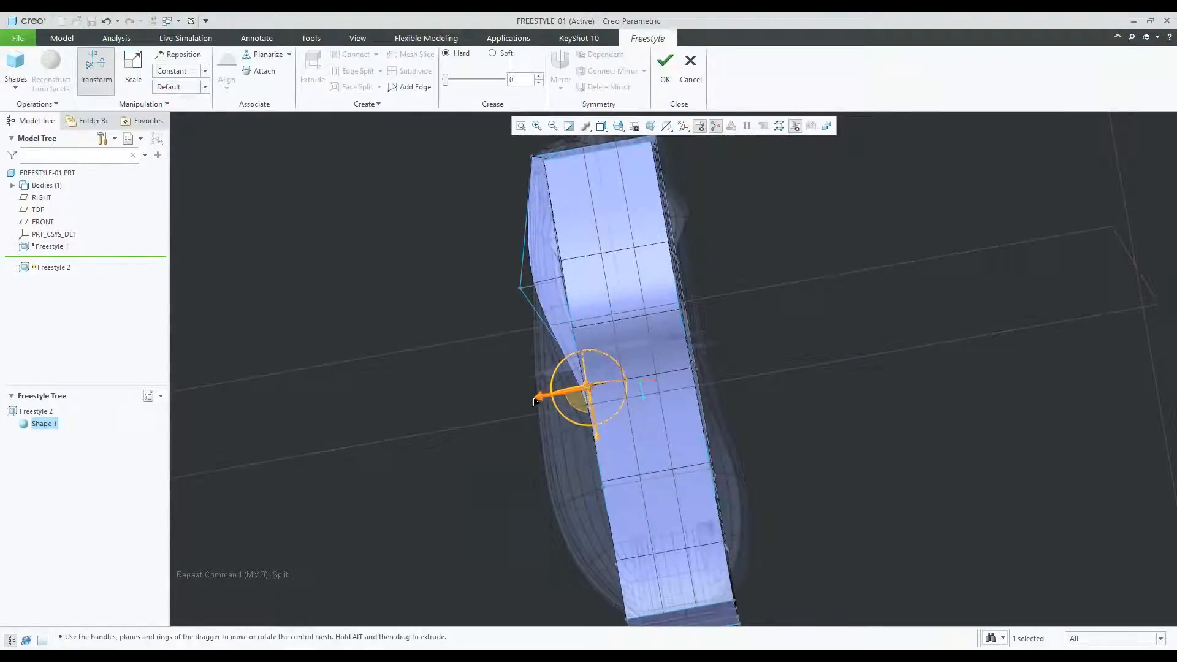
{"action": "left_click_drag", "start_coordinate": [511, 408], "coordinate": [483, 423]}
{"action": "scroll", "coordinate": [493, 422], "scroll_direction": "down", "scroll_amount": 1}
{"action": "middle_click_drag", "start_coordinate": [494, 423], "coordinate": [525, 446]}
{"action": "scroll", "coordinate": [561, 507], "scroll_direction": "down", "scroll_amount": 1}
{"action": "scroll", "coordinate": [561, 505], "scroll_direction": "up", "scroll_amount": 3}
{"action": "left_click", "coordinate": [542, 446]}
{"action": "left_click", "coordinate": [545, 450]}
{"action": "left_click_drag", "start_coordinate": [528, 430], "coordinate": [479, 455]}
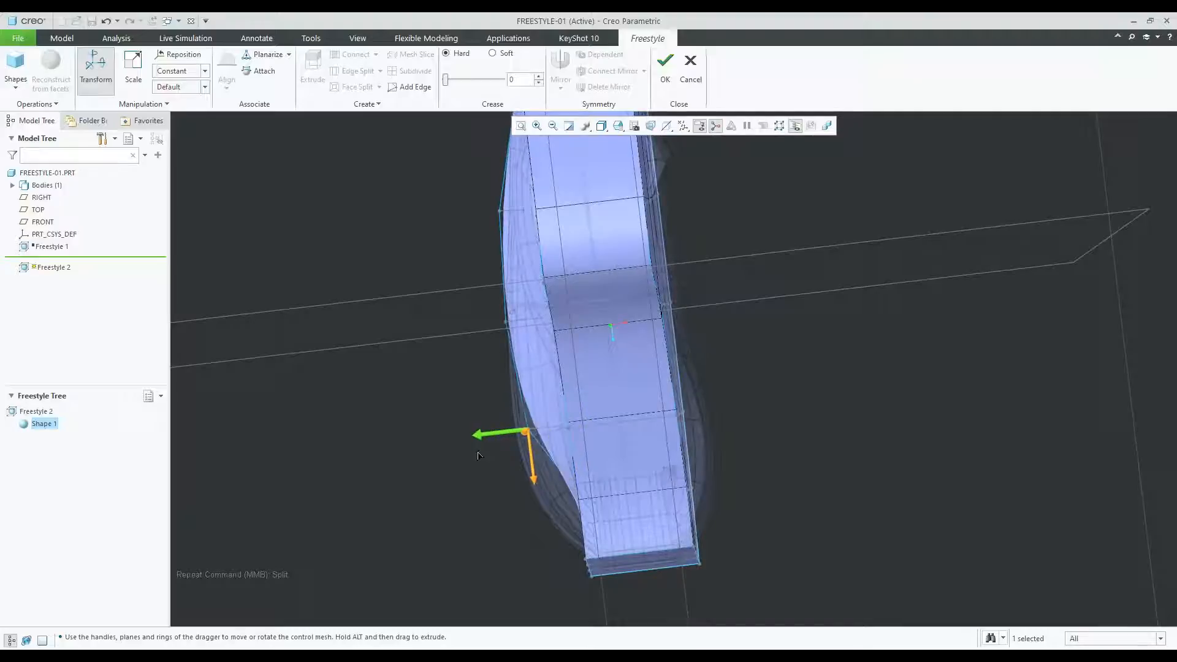
{"action": "middle_click_drag", "start_coordinate": [461, 466], "coordinate": [509, 510]}
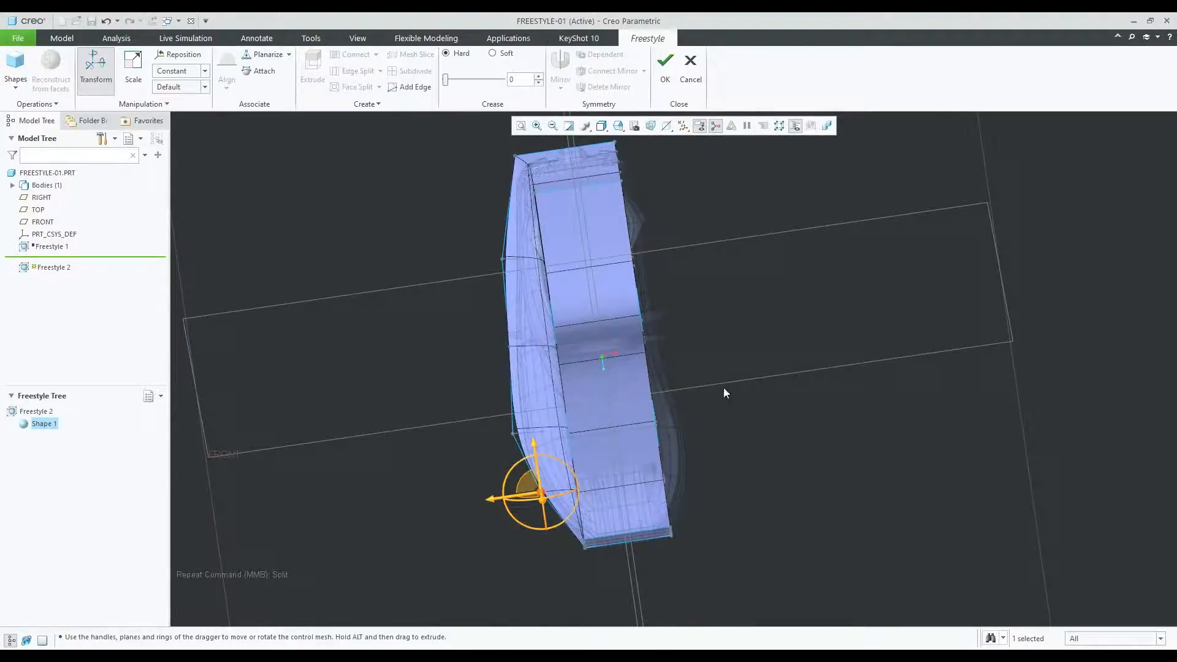
{"action": "left_click", "coordinate": [704, 349]}
Pull the lower middle-row vertices at the outer side's rear quarter and midfoot outward to the reference shoe's side.
{"action": "middle_click_drag", "start_coordinate": [704, 356], "coordinate": [499, 387]}
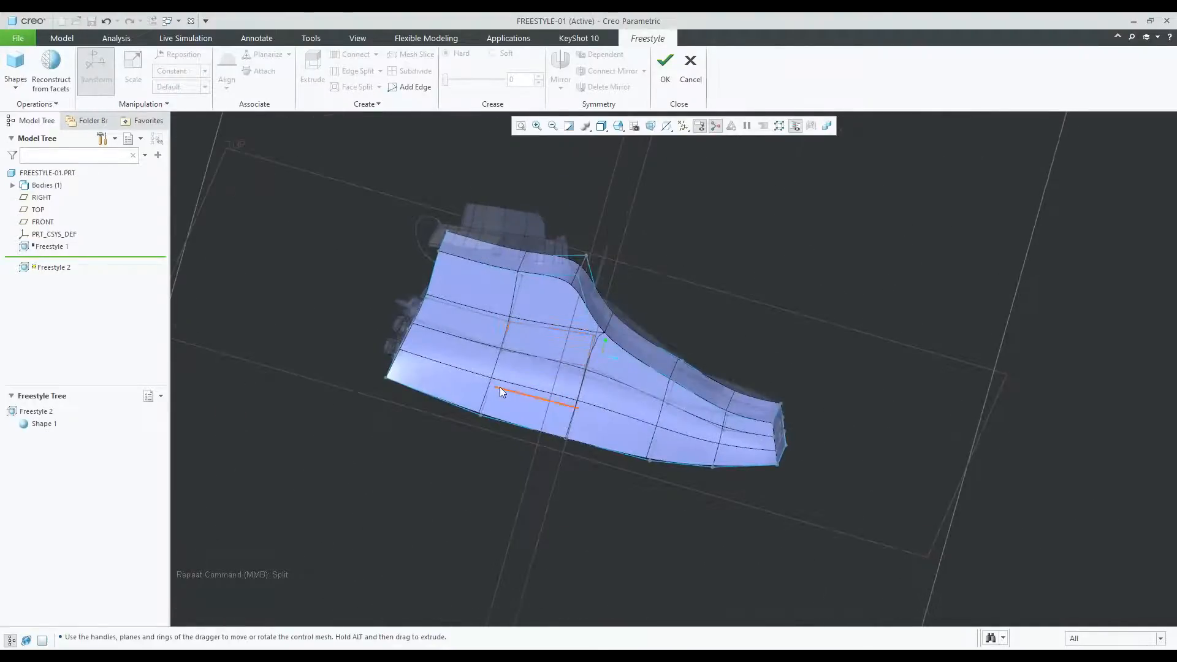
{"action": "left_click", "coordinate": [494, 381]}
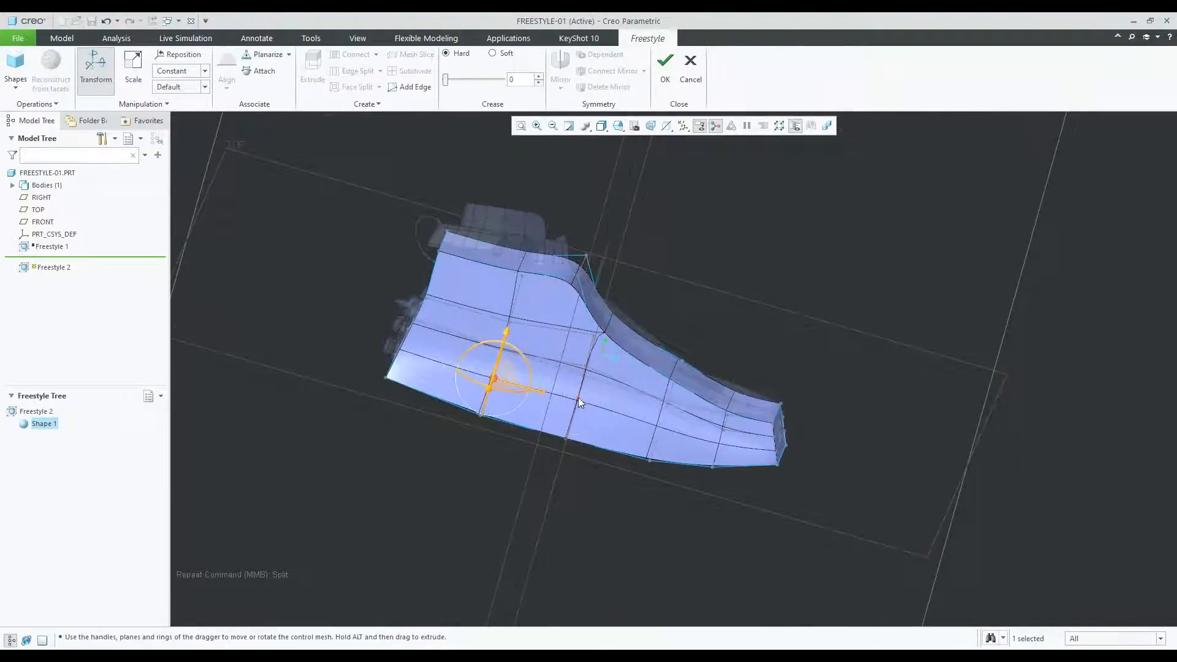
{"action": "left_click", "coordinate": [454, 453]}
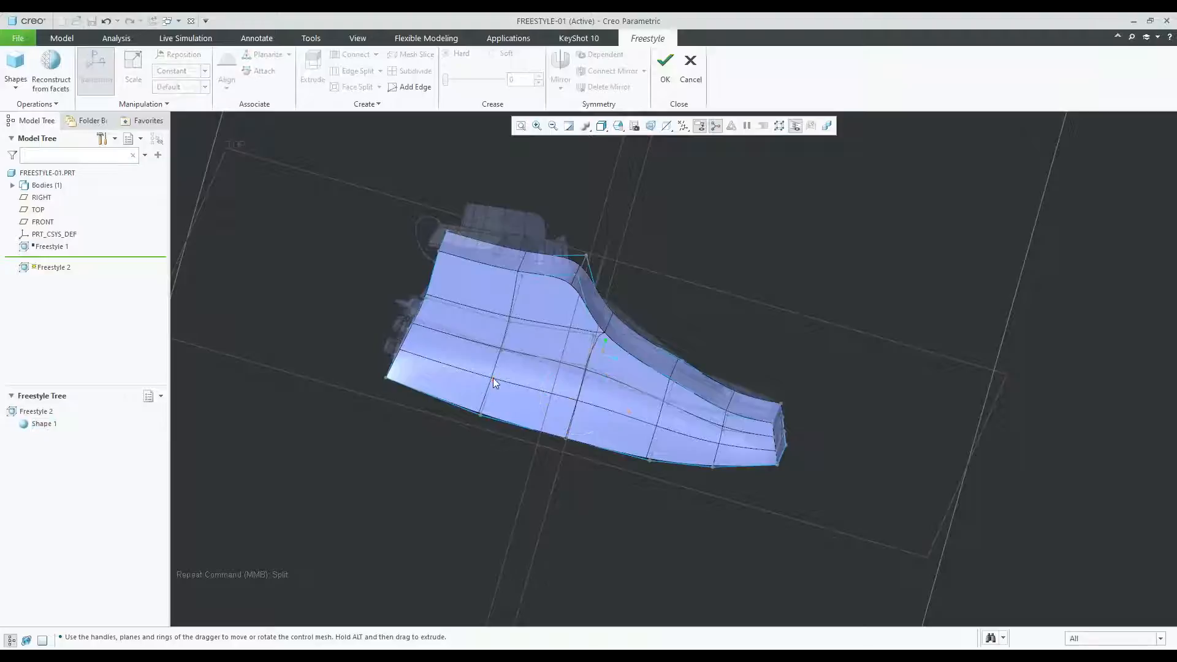
{"action": "middle_click_drag", "start_coordinate": [604, 388], "coordinate": [514, 375]}
{"action": "scroll", "coordinate": [538, 361], "scroll_direction": "down", "scroll_amount": 3}
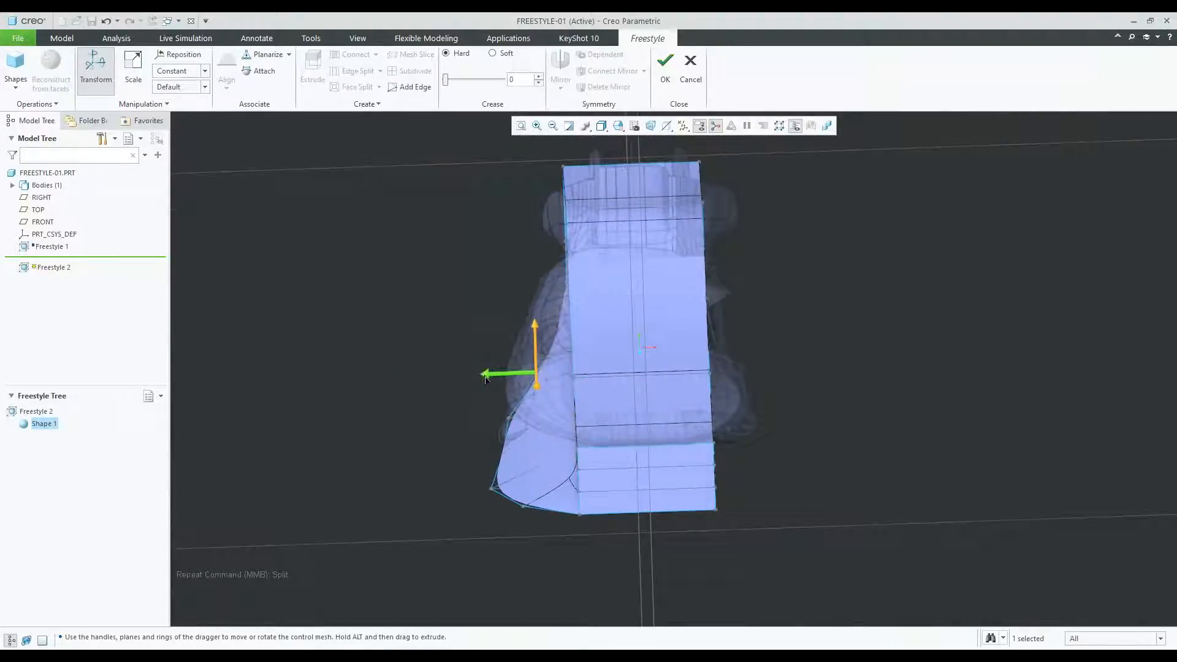
{"action": "left_click_drag", "start_coordinate": [483, 380], "coordinate": [472, 383]}
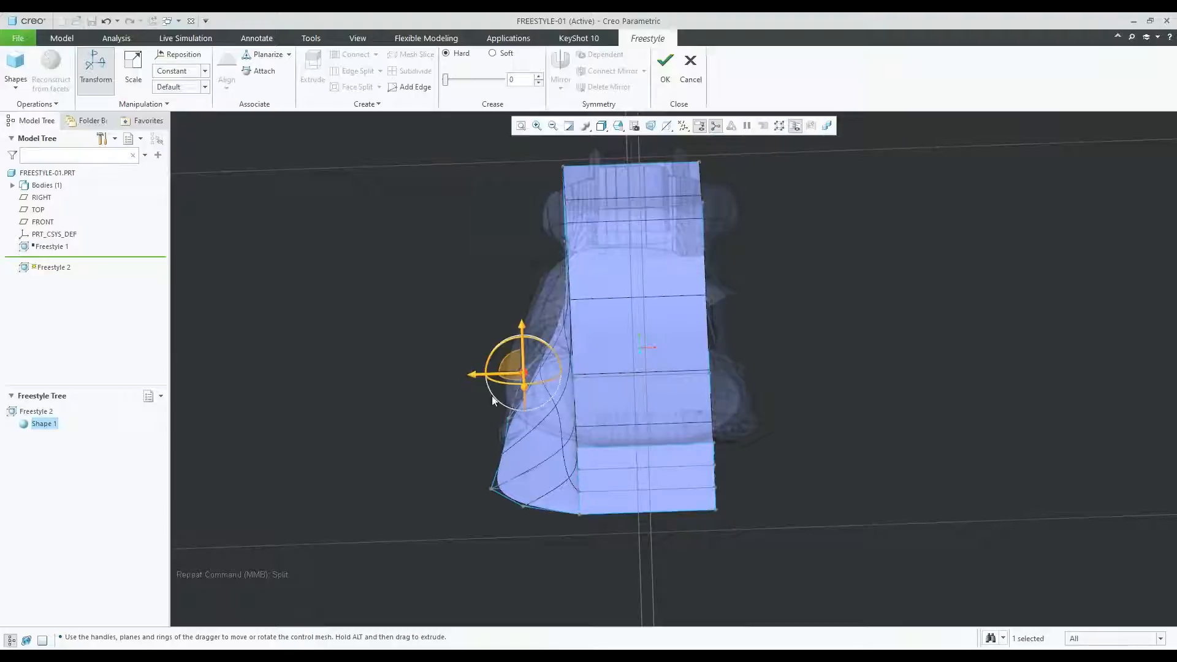
{"action": "middle_click_drag", "start_coordinate": [568, 403], "coordinate": [534, 405]}
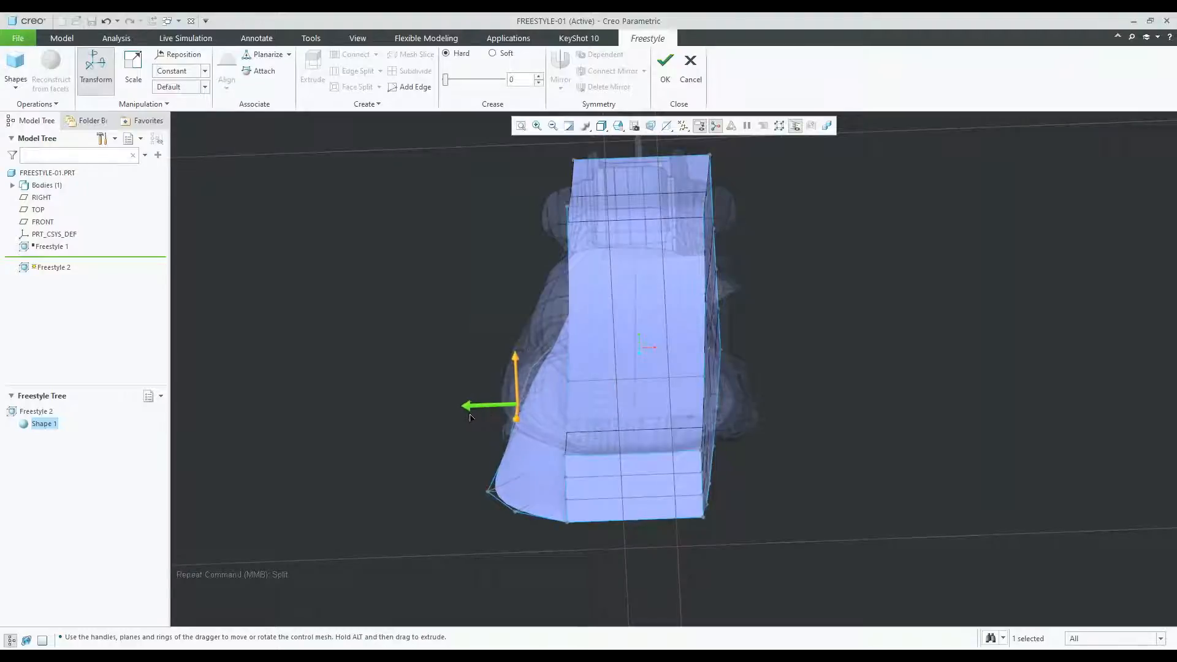
{"action": "left_click_drag", "start_coordinate": [467, 418], "coordinate": [468, 418]}
Pull the lower middle-row vertices at the outer side's ball and forefoot outward over the bottom edge.
{"action": "mouse_move", "coordinate": [537, 464]}
{"action": "middle_mouse_down"}
{"action": "mouse_move", "coordinate": [570, 460]}
{"action": "mouse_move", "coordinate": [511, 461]}
{"action": "middle_mouse_up"}
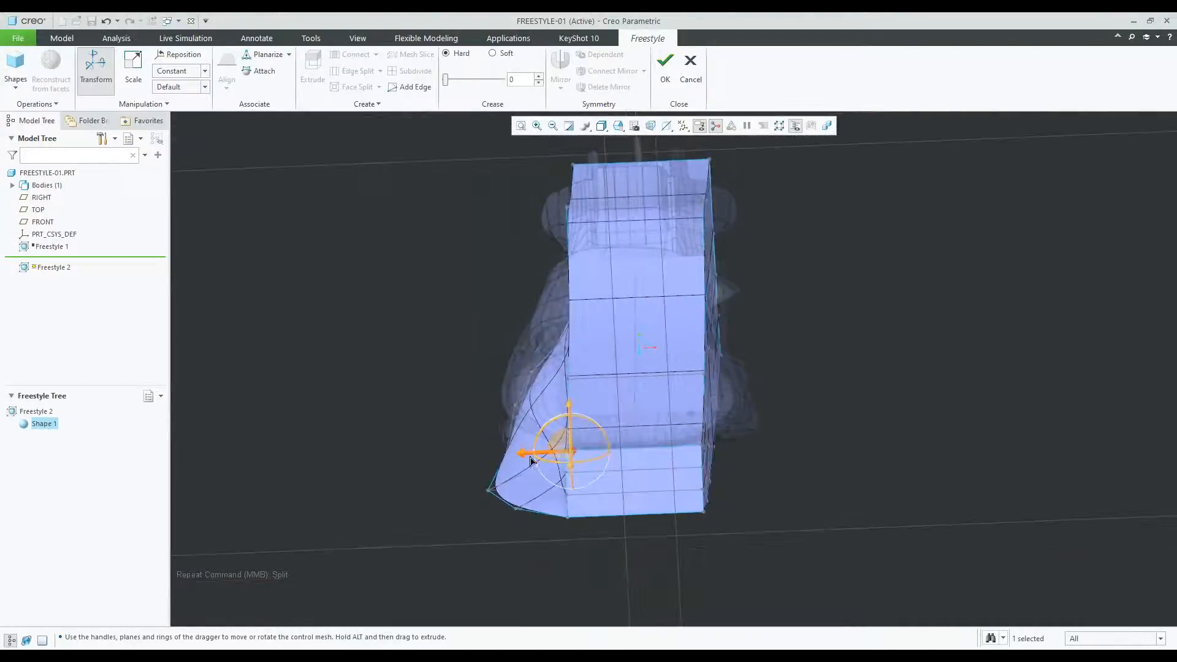
{"action": "left_click_drag", "start_coordinate": [511, 461], "coordinate": [459, 461]}
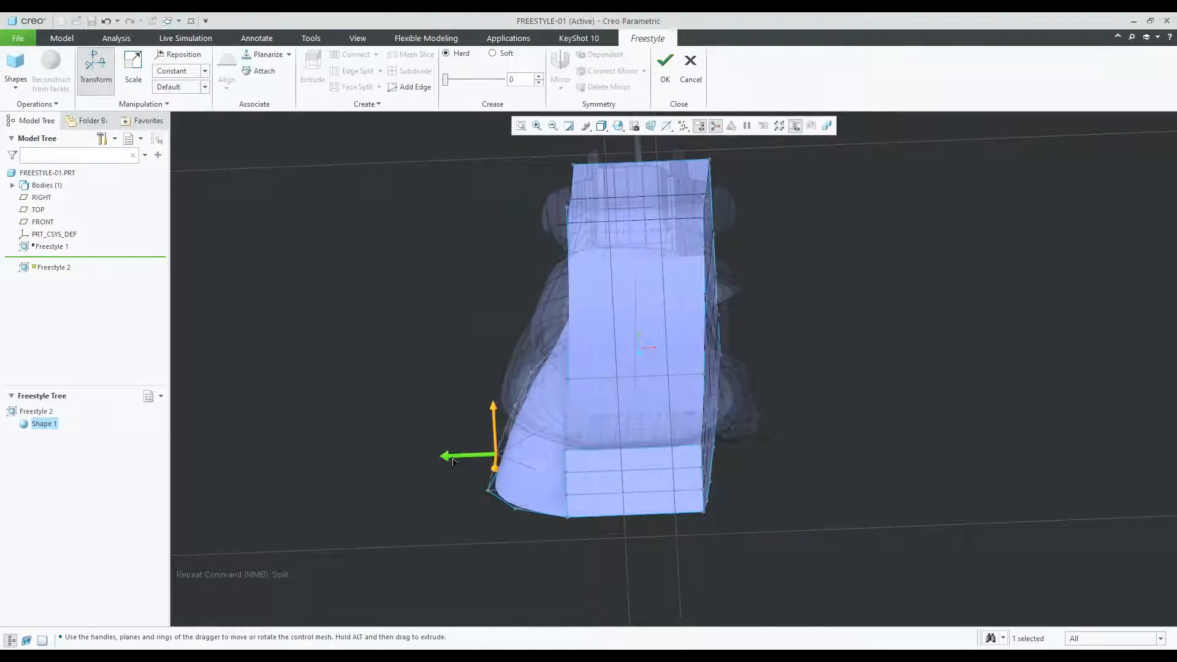
{"action": "middle_click_drag", "start_coordinate": [454, 461], "coordinate": [562, 480]}
{"action": "left_click_drag", "start_coordinate": [542, 472], "coordinate": [486, 470]}
Adjust the middle-row vertices toward the heel on the outer side outward to round the shoe's rear flank.
{"action": "middle_click_drag", "start_coordinate": [485, 470], "coordinate": [507, 351]}
{"action": "left_click", "coordinate": [481, 341]}
{"action": "left_click_drag", "start_coordinate": [503, 361], "coordinate": [489, 363]}
{"action": "mouse_move", "coordinate": [479, 366]}
{"action": "middle_mouse_down"}
{"action": "mouse_move", "coordinate": [552, 386]}
{"action": "mouse_move", "coordinate": [543, 394]}
{"action": "mouse_move", "coordinate": [342, 300]}
{"action": "mouse_move", "coordinate": [473, 380]}
{"action": "middle_mouse_up"}
{"action": "left_click_drag", "start_coordinate": [461, 381], "coordinate": [457, 382]}
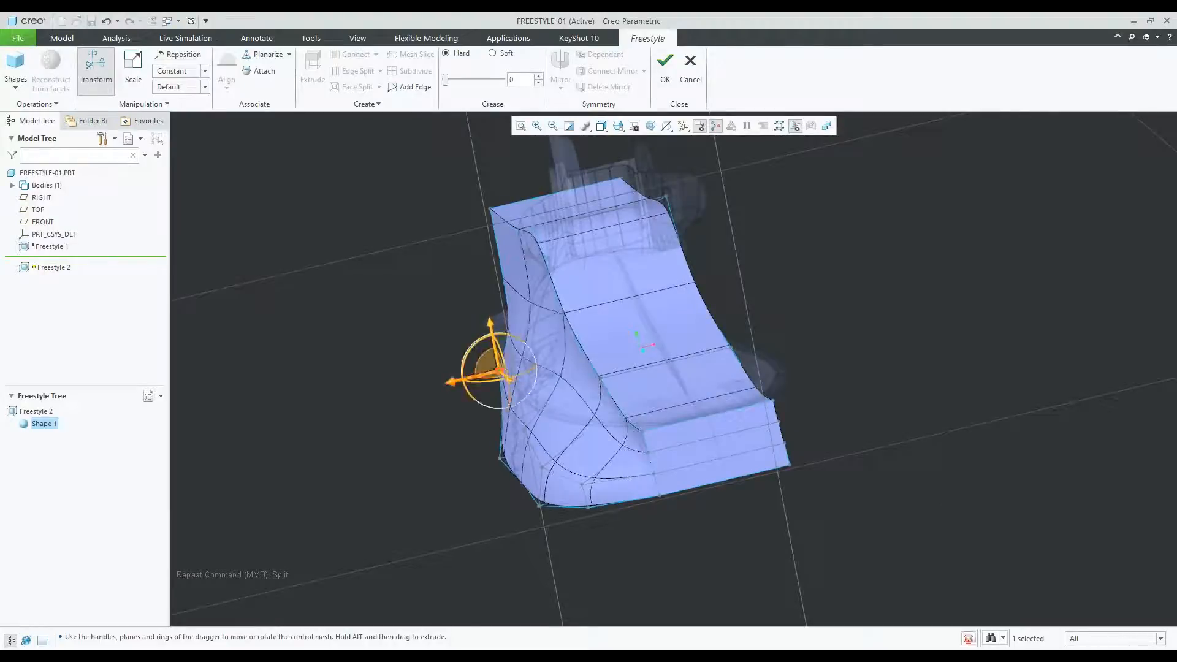
{"action": "left_click", "coordinate": [509, 333]}
{"action": "left_click_drag", "start_coordinate": [465, 340], "coordinate": [453, 343]}
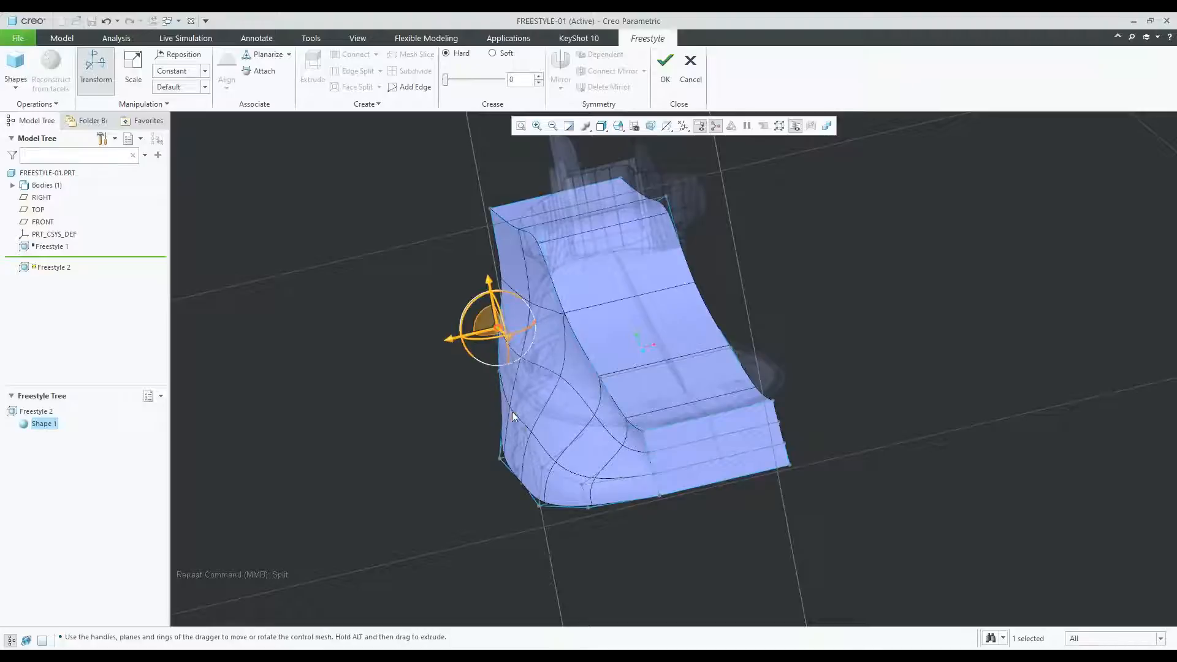
Pull the upper middle-row vertices from midfoot to forefoot on the outer side outward and fine-tune the one nearest the toe.
{"action": "left_click", "coordinate": [572, 370]}
{"action": "mouse_move", "coordinate": [569, 378]}
{"action": "middle_mouse_down"}
{"action": "mouse_move", "coordinate": [567, 343]}
{"action": "mouse_move", "coordinate": [528, 365]}
{"action": "mouse_move", "coordinate": [566, 362]}
{"action": "middle_mouse_up"}
{"action": "left_click_drag", "start_coordinate": [524, 360], "coordinate": [439, 381]}
{"action": "middle_click_drag", "start_coordinate": [439, 380], "coordinate": [499, 400]}
{"action": "left_click_drag", "start_coordinate": [515, 390], "coordinate": [460, 389]}
{"action": "middle_click_drag", "start_coordinate": [491, 396], "coordinate": [550, 403]}
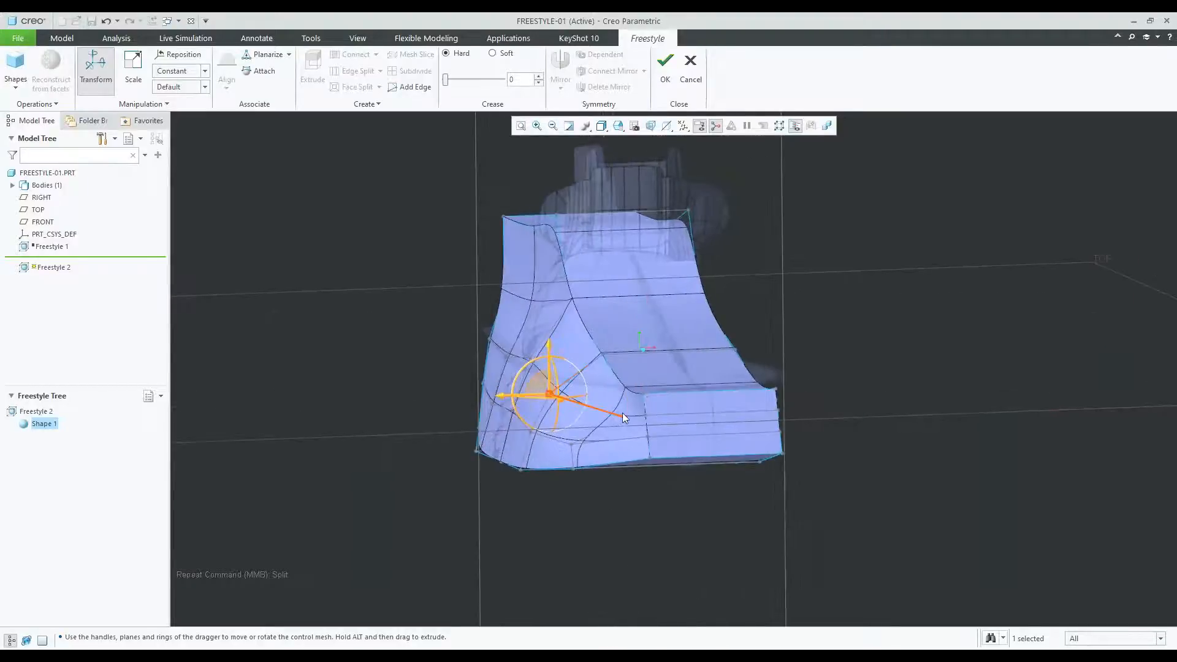
{"action": "middle_click_drag", "start_coordinate": [619, 414], "coordinate": [595, 410]}
{"action": "left_click_drag", "start_coordinate": [531, 411], "coordinate": [483, 406]}
{"action": "middle_click_drag", "start_coordinate": [483, 402], "coordinate": [689, 428]}
{"action": "left_click", "coordinate": [689, 428]}
{"action": "left_click_drag", "start_coordinate": [636, 424], "coordinate": [643, 425]}
{"action": "left_click", "coordinate": [792, 390]}
Move the inner side's bottom vertices at the heel corner, rear quarter and midfoot slightly outward to the reference outline.
{"action": "middle_click_drag", "start_coordinate": [792, 390], "coordinate": [472, 371]}
{"action": "scroll", "coordinate": [482, 374], "scroll_direction": "up", "scroll_amount": 3}
{"action": "middle_click_drag", "start_coordinate": [639, 332], "coordinate": [602, 292]}
{"action": "scroll", "coordinate": [598, 293], "scroll_direction": "down", "scroll_amount": 2}
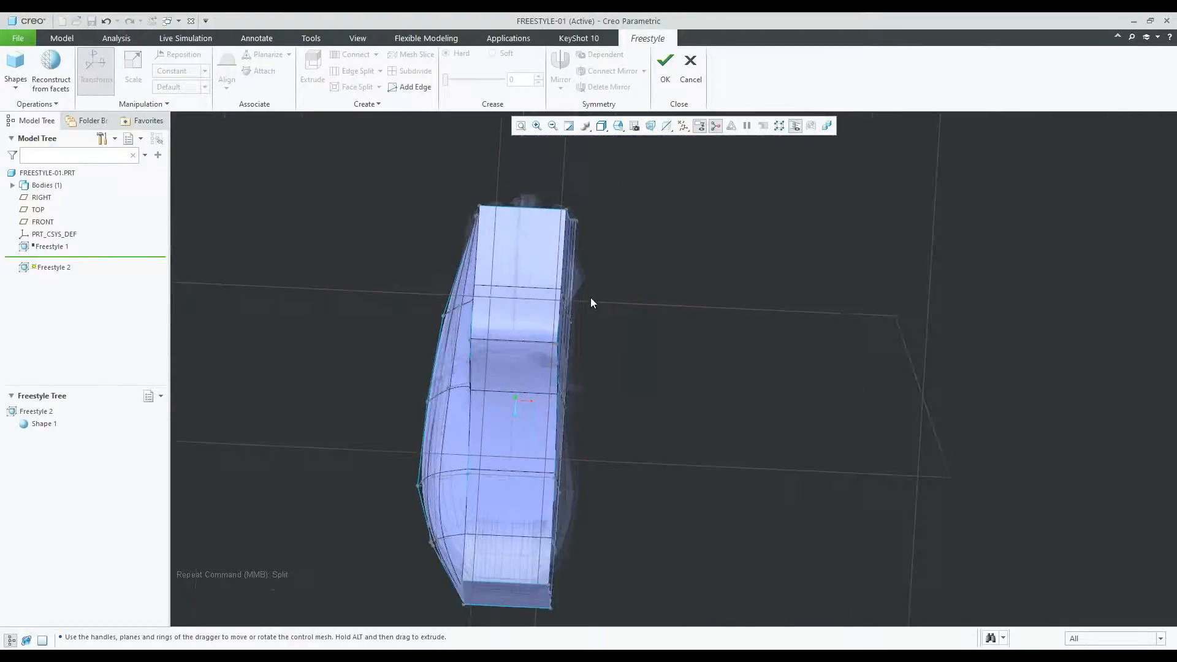
{"action": "scroll", "coordinate": [580, 239], "scroll_direction": "down", "scroll_amount": 2}
{"action": "left_click", "coordinate": [571, 181]}
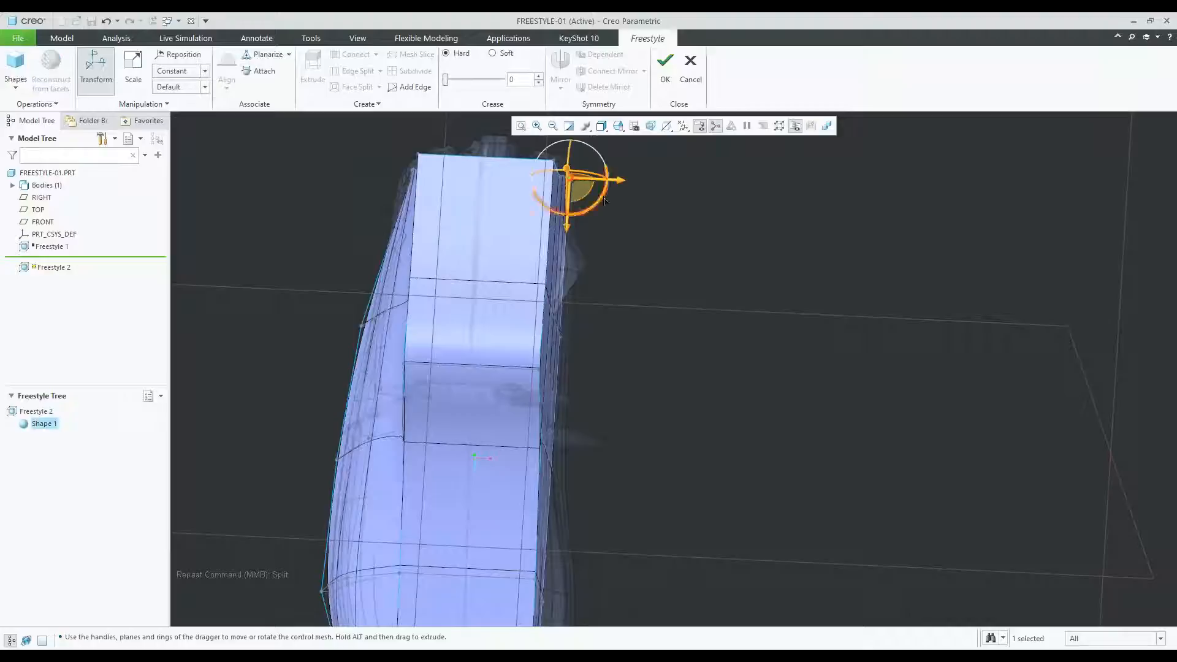
{"action": "left_click_drag", "start_coordinate": [625, 184], "coordinate": [630, 184]}
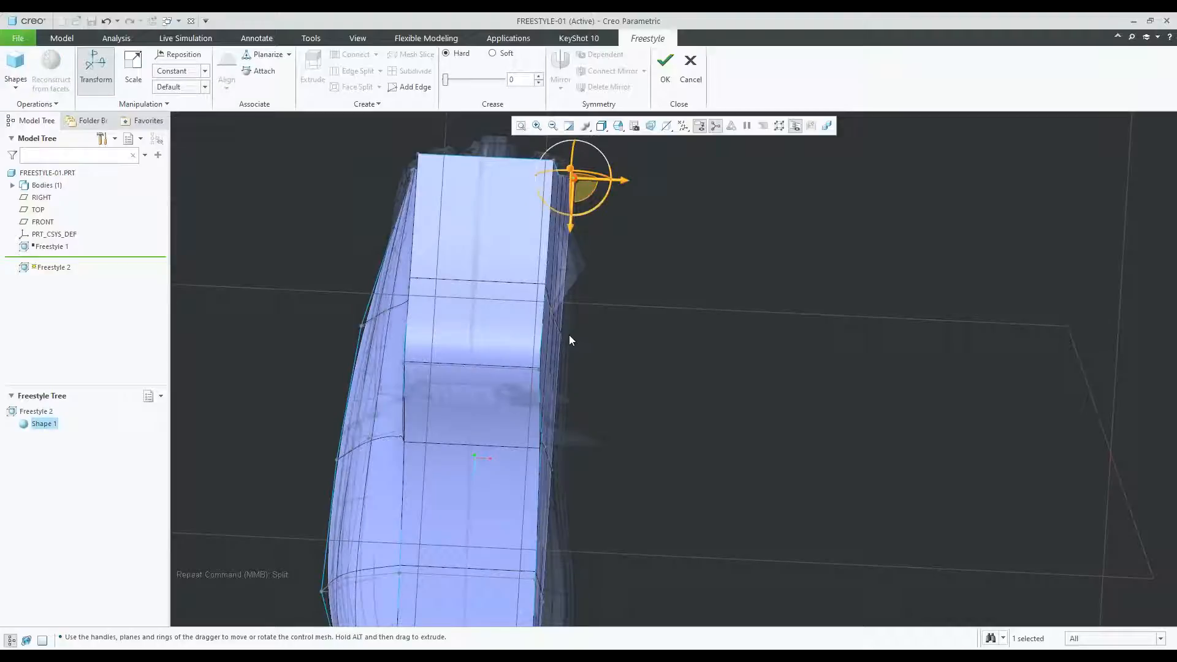
{"action": "left_click", "coordinate": [562, 336]}
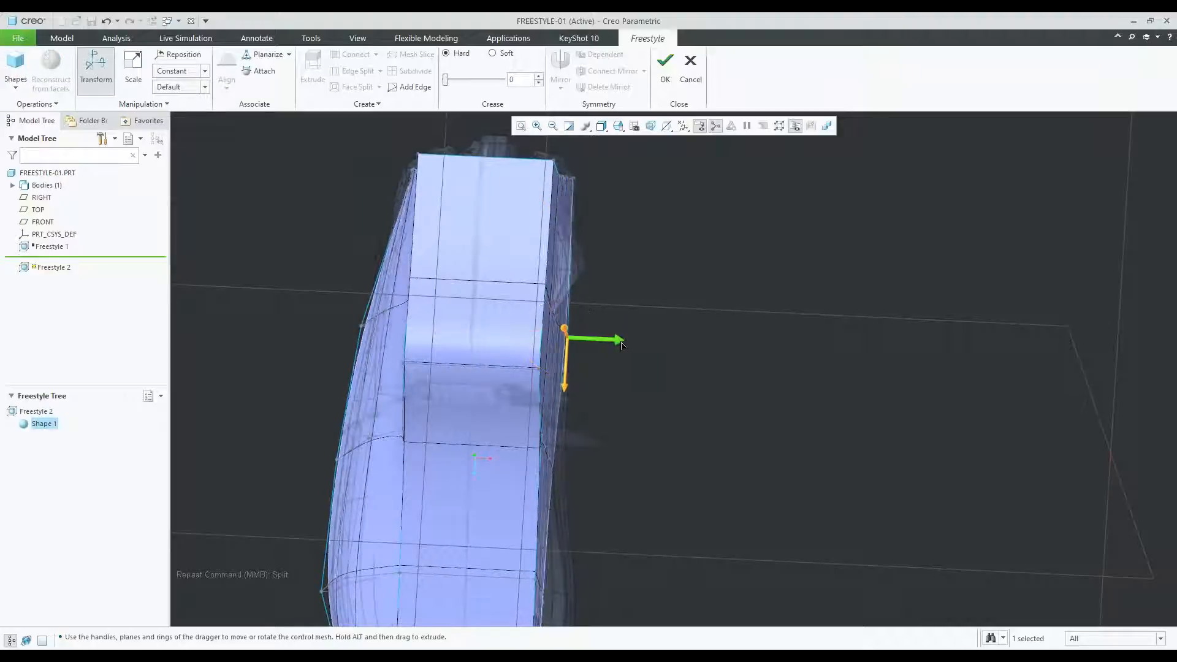
{"action": "left_click", "coordinate": [554, 470]}
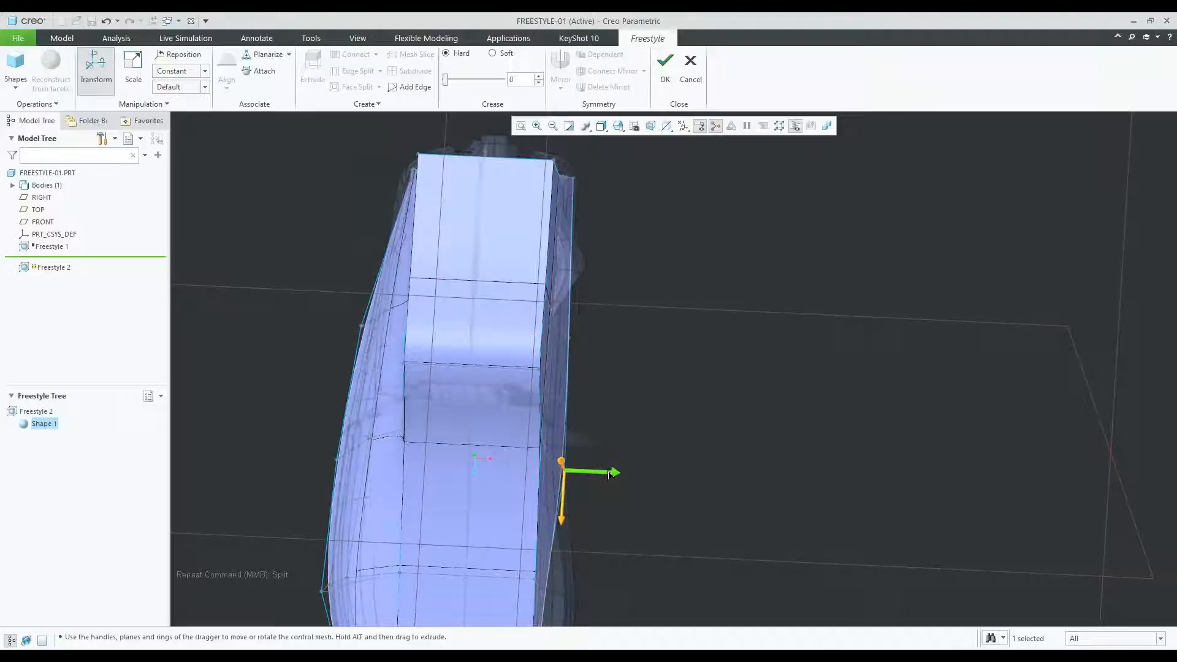
Pull the inner side's bottom vertex at the ball of the foot outward, refining its position in the TOP view.
{"action": "scroll", "coordinate": [604, 474], "scroll_direction": "down", "scroll_amount": 1}
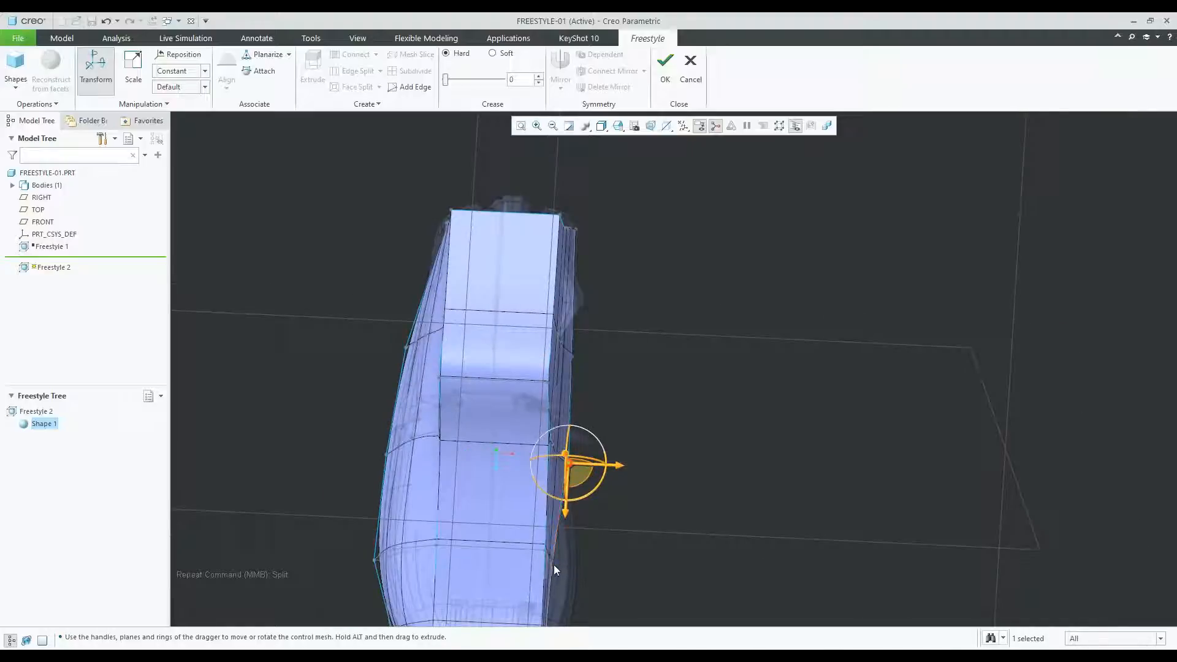
{"action": "scroll", "coordinate": [554, 570], "scroll_direction": "up", "scroll_amount": 2}
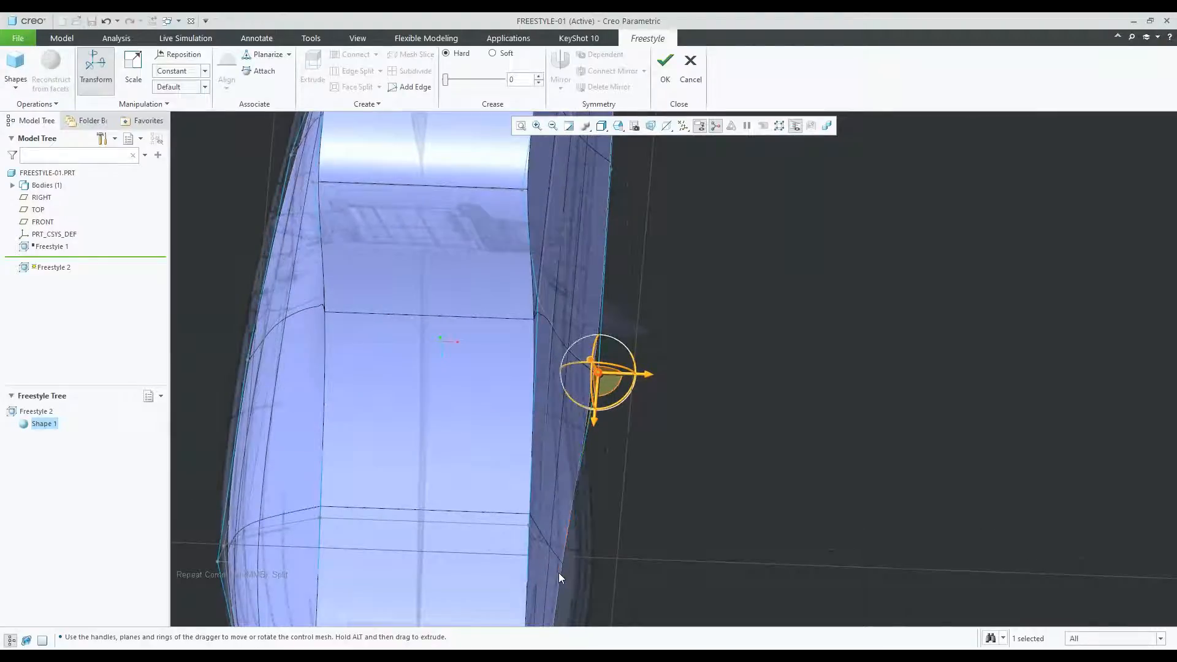
{"action": "left_click", "coordinate": [558, 572]}
{"action": "left_click_drag", "start_coordinate": [610, 581], "coordinate": [641, 573]}
{"action": "middle_click_drag", "start_coordinate": [642, 572], "coordinate": [623, 231]}
{"action": "left_click", "coordinate": [619, 126]}
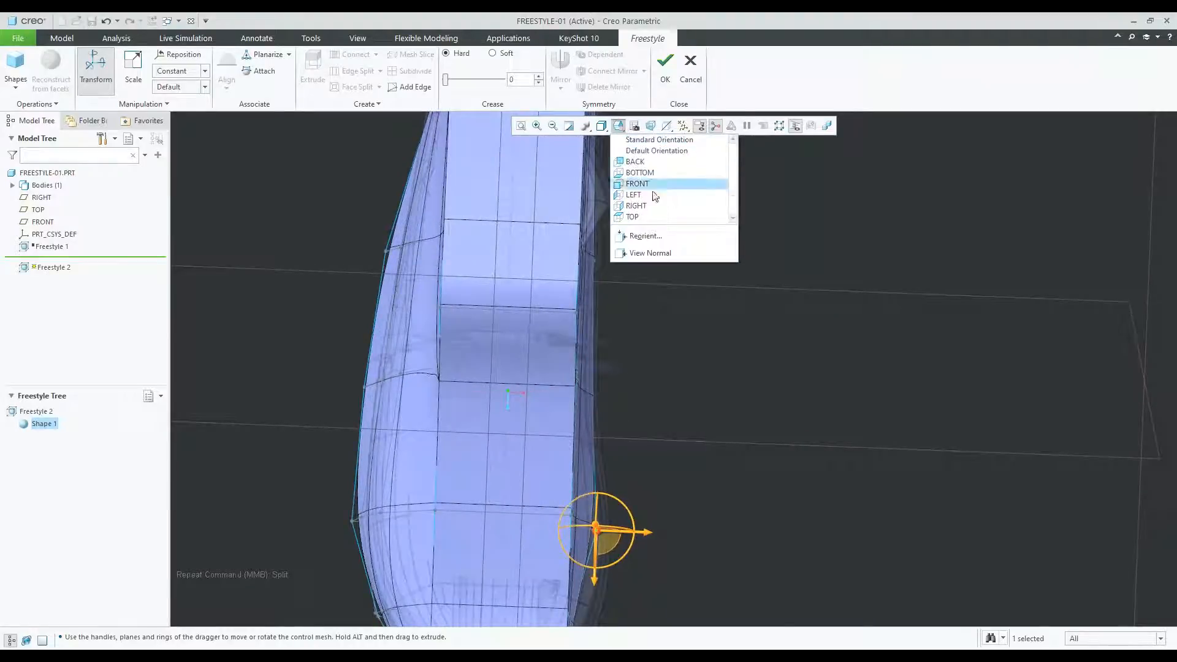
{"action": "left_click", "coordinate": [663, 219]}
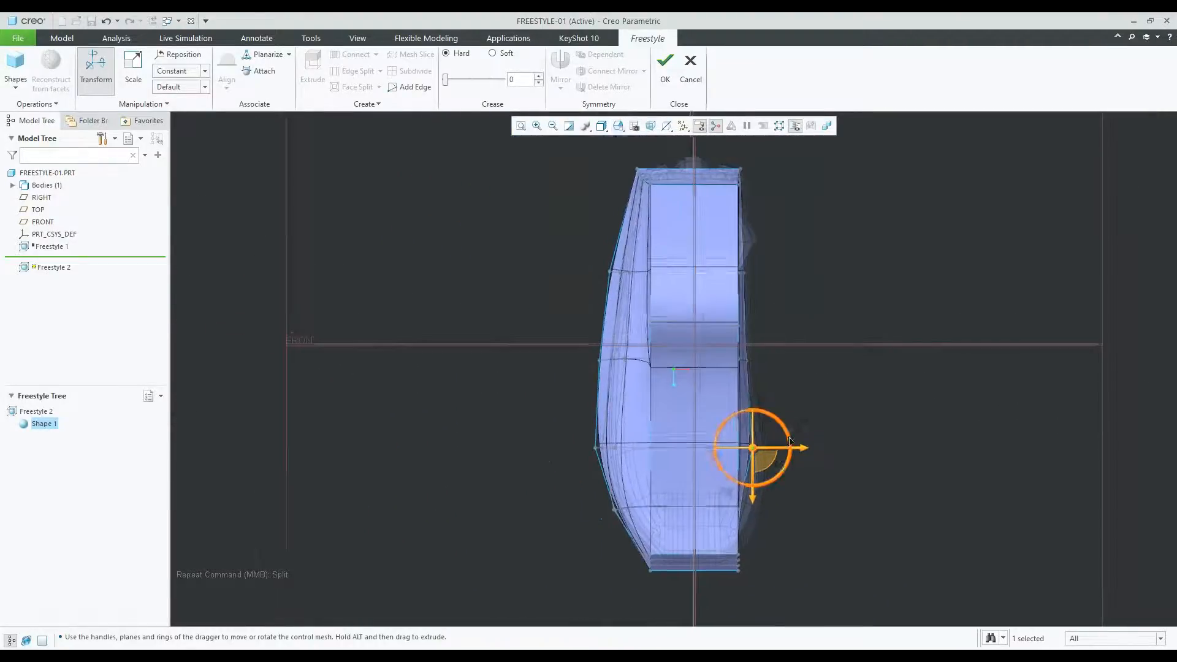
{"action": "scroll", "coordinate": [779, 465], "scroll_direction": "up", "scroll_amount": 3}
{"action": "left_click_drag", "start_coordinate": [777, 464], "coordinate": [811, 464]}
Nudge the inner side's bottom vertices at the midfoot and rear quarter outward to match the reference shoe's outline.
{"action": "middle_click_drag", "start_coordinate": [811, 464], "coordinate": [771, 314]}
{"action": "left_click", "coordinate": [763, 311]}
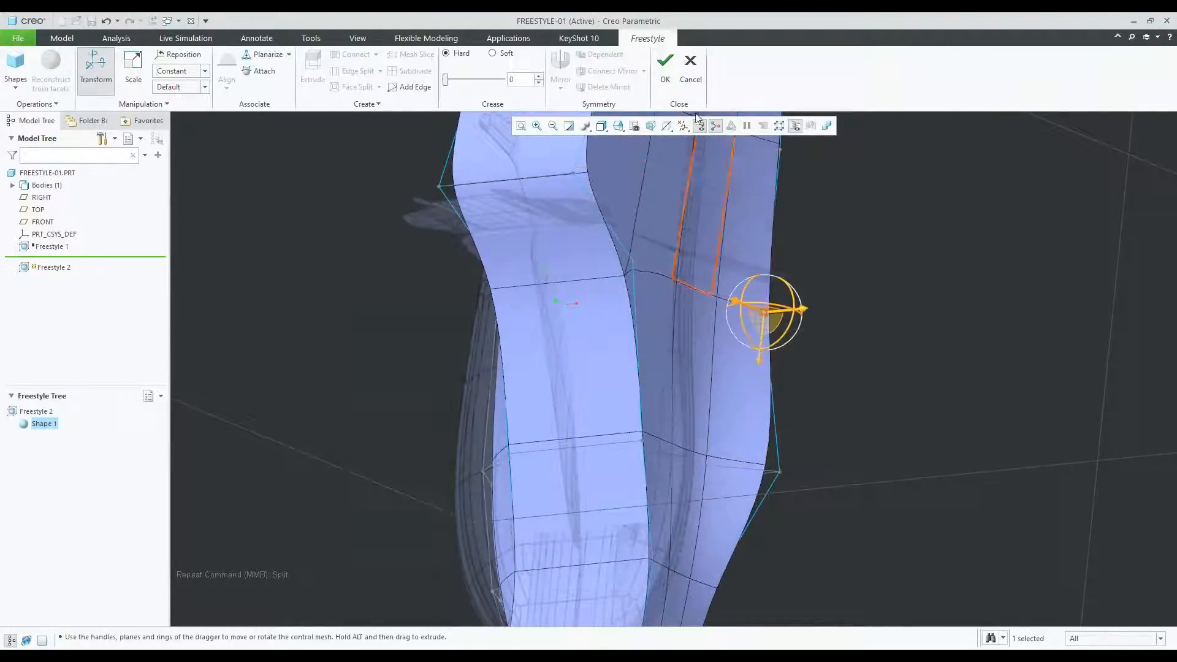
{"action": "left_click", "coordinate": [618, 125]}
{"action": "left_click", "coordinate": [676, 218]}
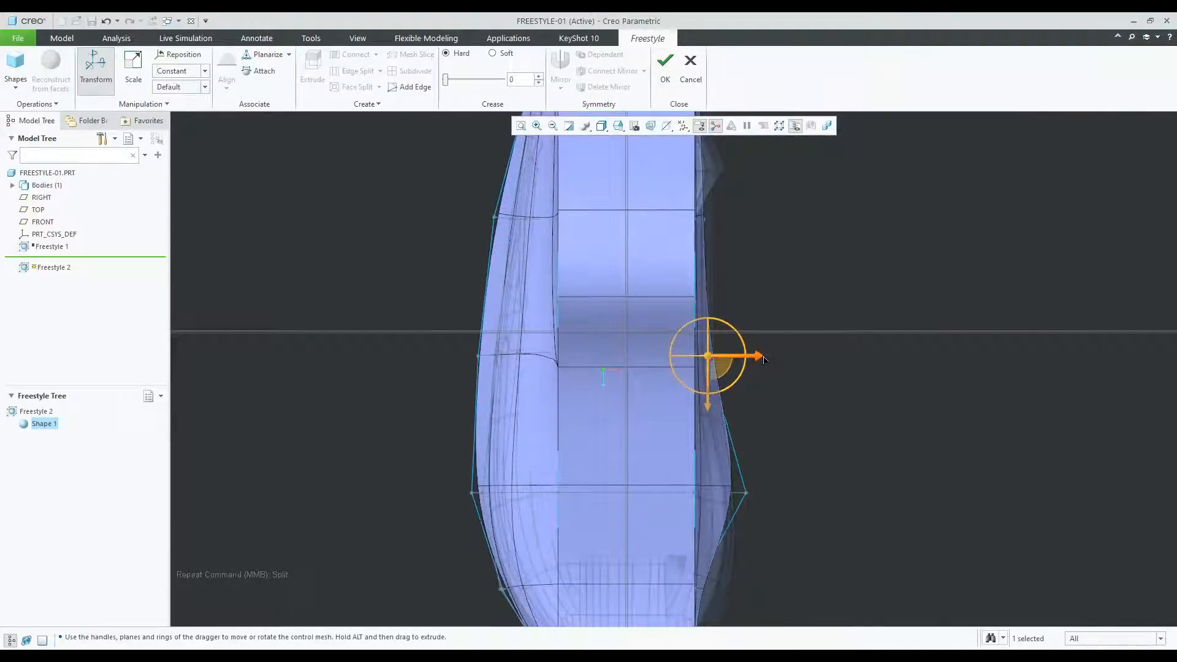
{"action": "middle_click_drag", "start_coordinate": [765, 358], "coordinate": [744, 248]}
{"action": "left_click", "coordinate": [618, 125]}
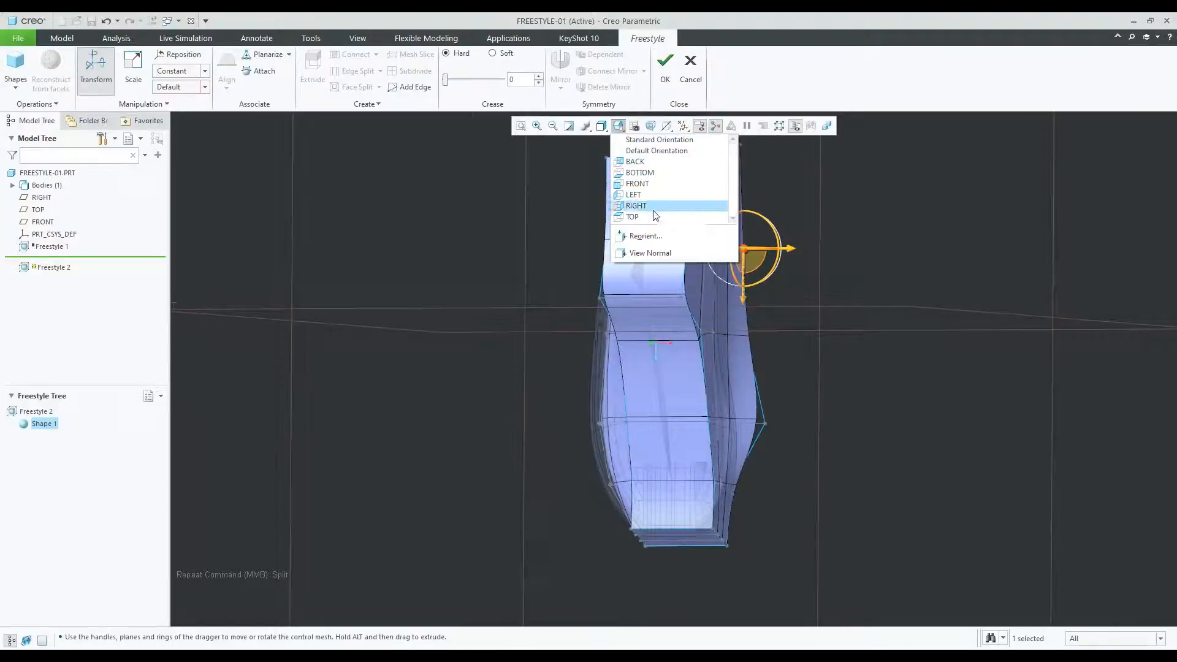
{"action": "left_click", "coordinate": [654, 196]}
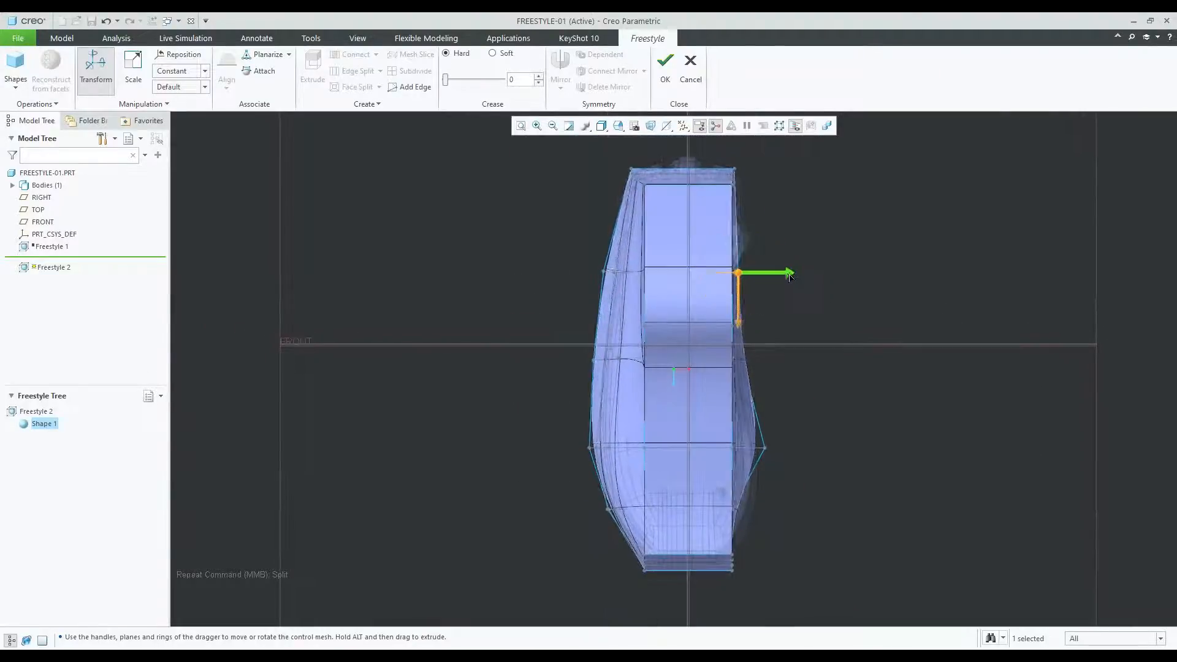
Pull the inner side's bottom vertex between the ball of the foot and the toe outward to the reference outline.
{"action": "middle_click_drag", "start_coordinate": [823, 523], "coordinate": [759, 515]}
{"action": "left_click", "coordinate": [744, 519]}
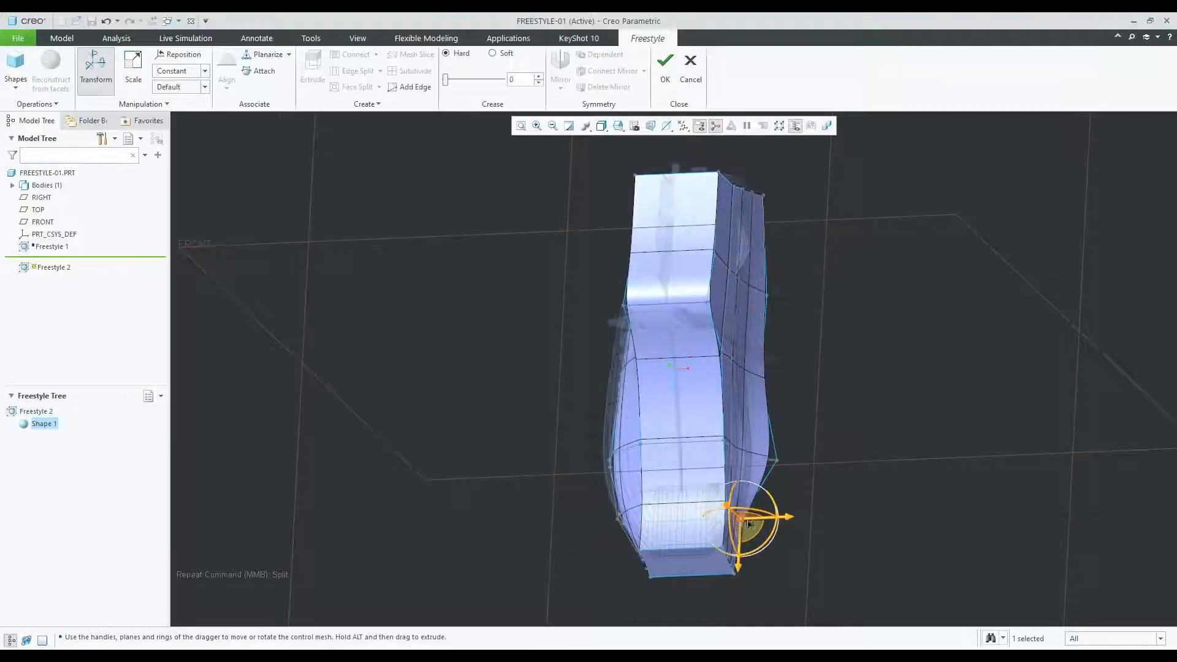
{"action": "left_click", "coordinate": [619, 125]}
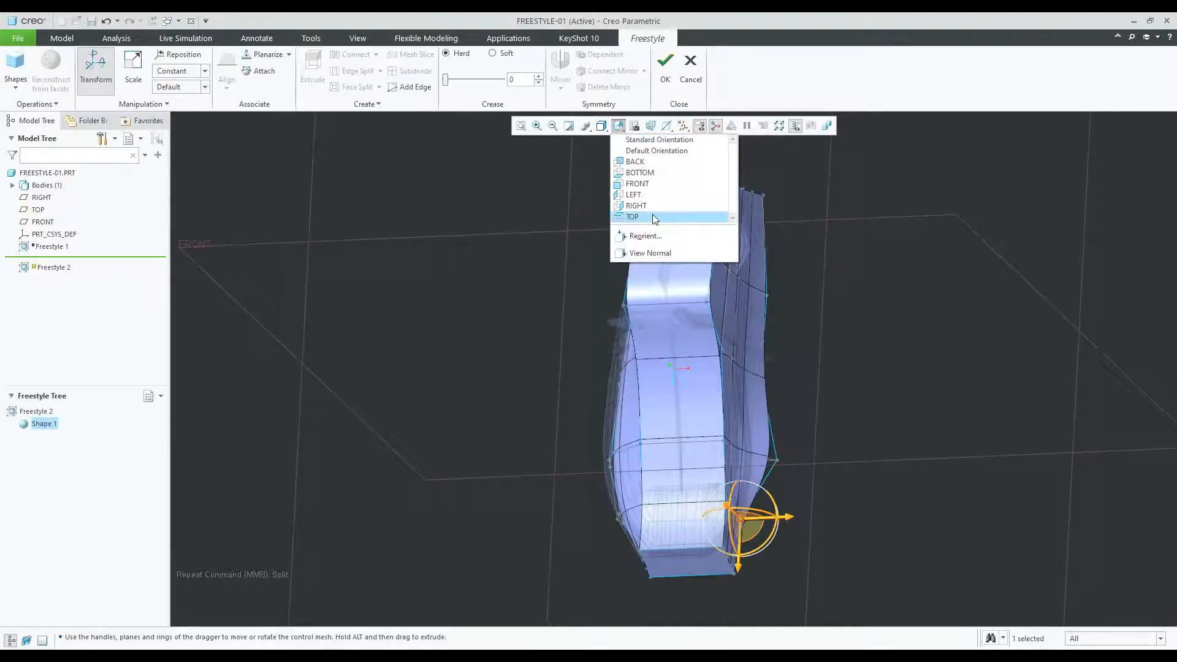
{"action": "left_click", "coordinate": [641, 218]}
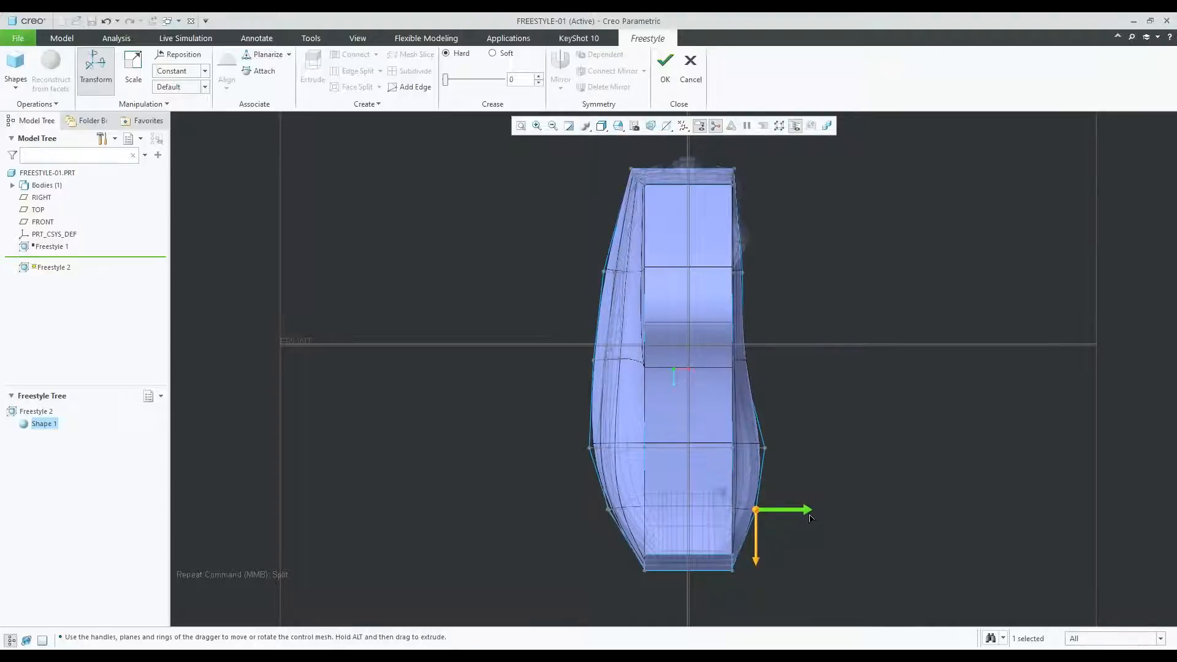
{"action": "left_click", "coordinate": [879, 412]}
{"action": "middle_click_drag", "start_coordinate": [880, 412], "coordinate": [805, 371]}
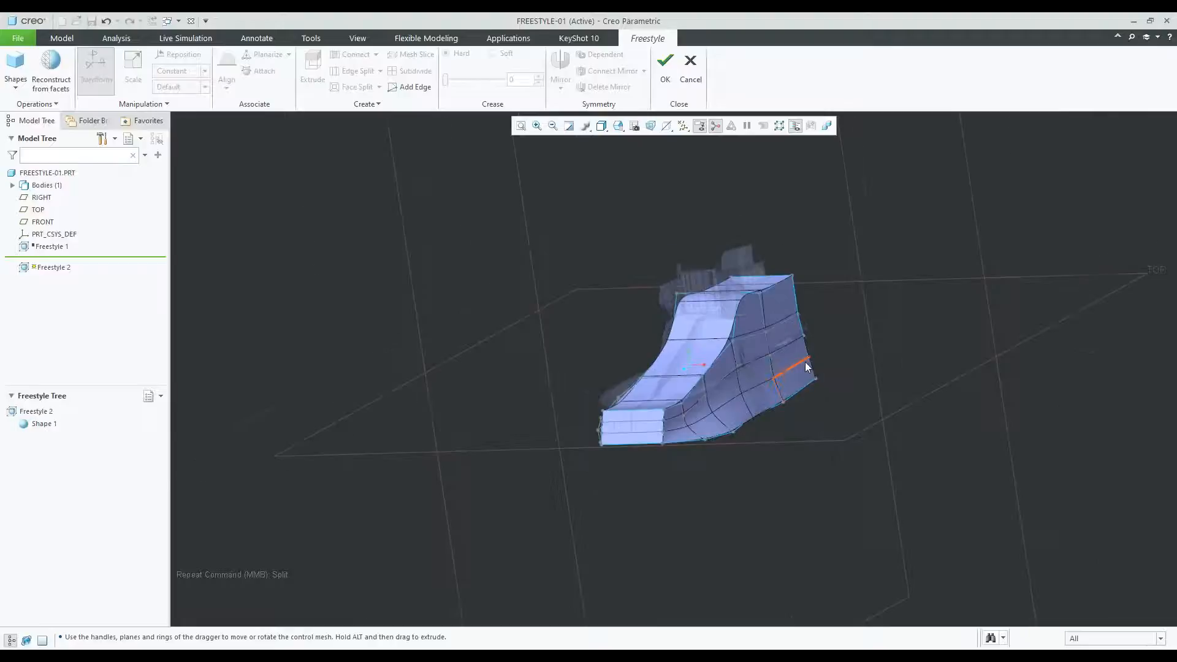
{"action": "scroll", "coordinate": [804, 362], "scroll_direction": "down", "scroll_amount": 3}
{"action": "left_click", "coordinate": [813, 354]}
{"action": "left_click", "coordinate": [745, 396], "text": "ctrl"}
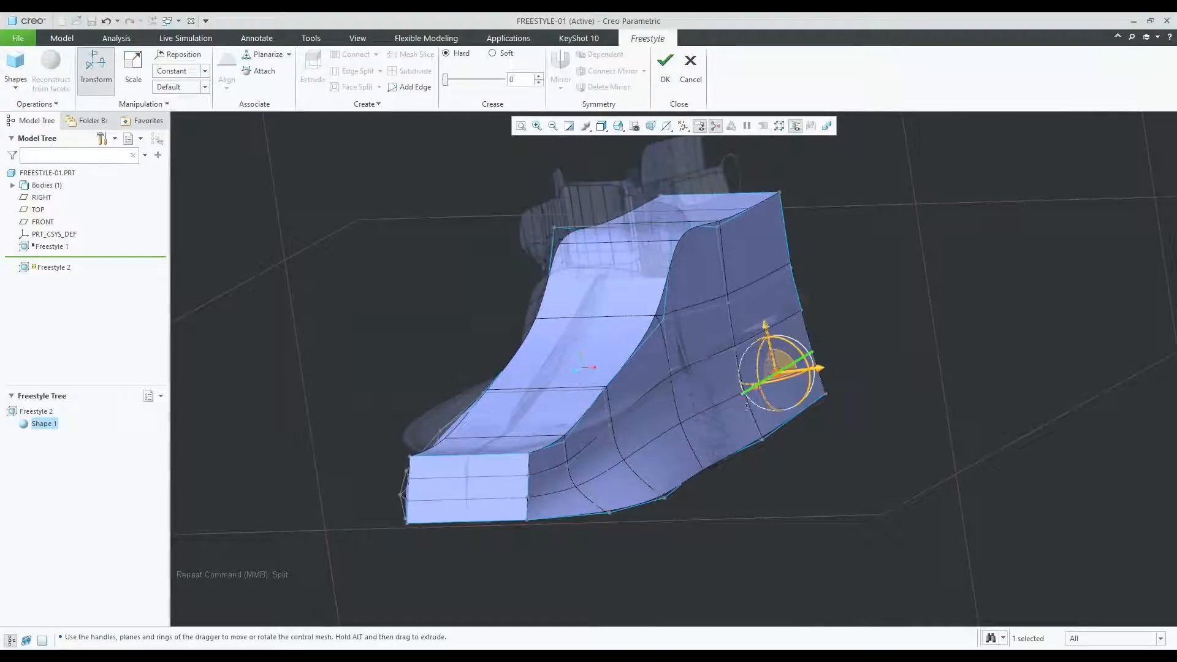
{"action": "left_click", "coordinate": [878, 399]}
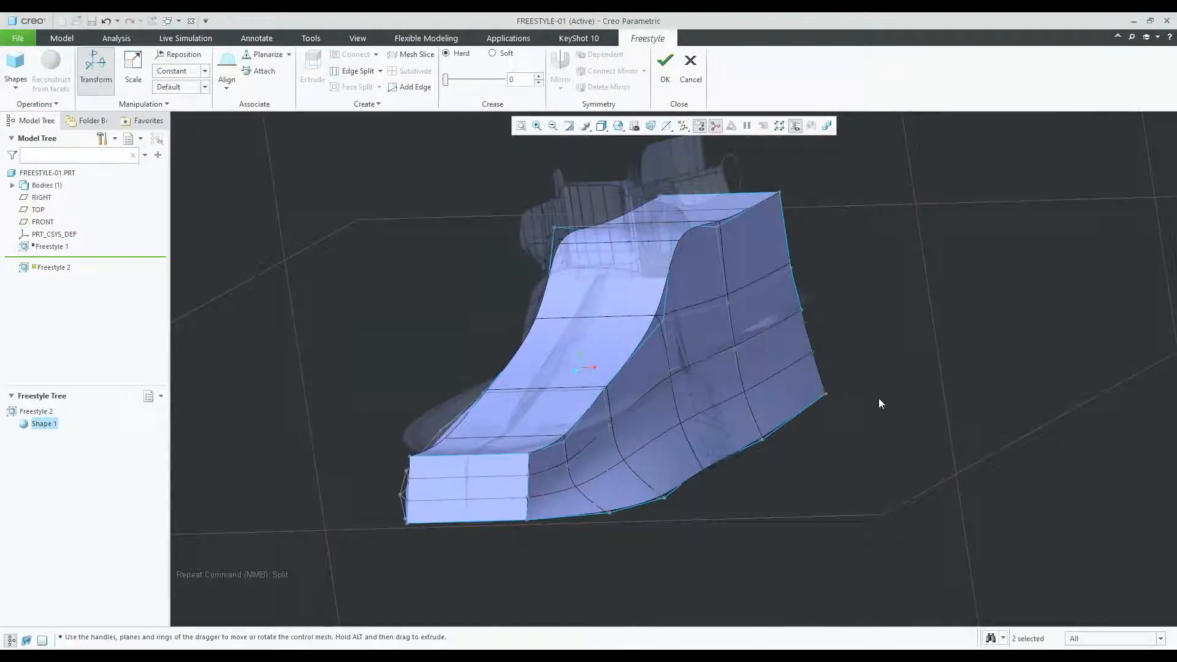
Move the three lower-row vertices from the heel to the midfoot on the inner side outward together.
{"action": "left_click", "coordinate": [814, 352]}
{"action": "left_click", "coordinate": [742, 396], "text": "ctrl"}
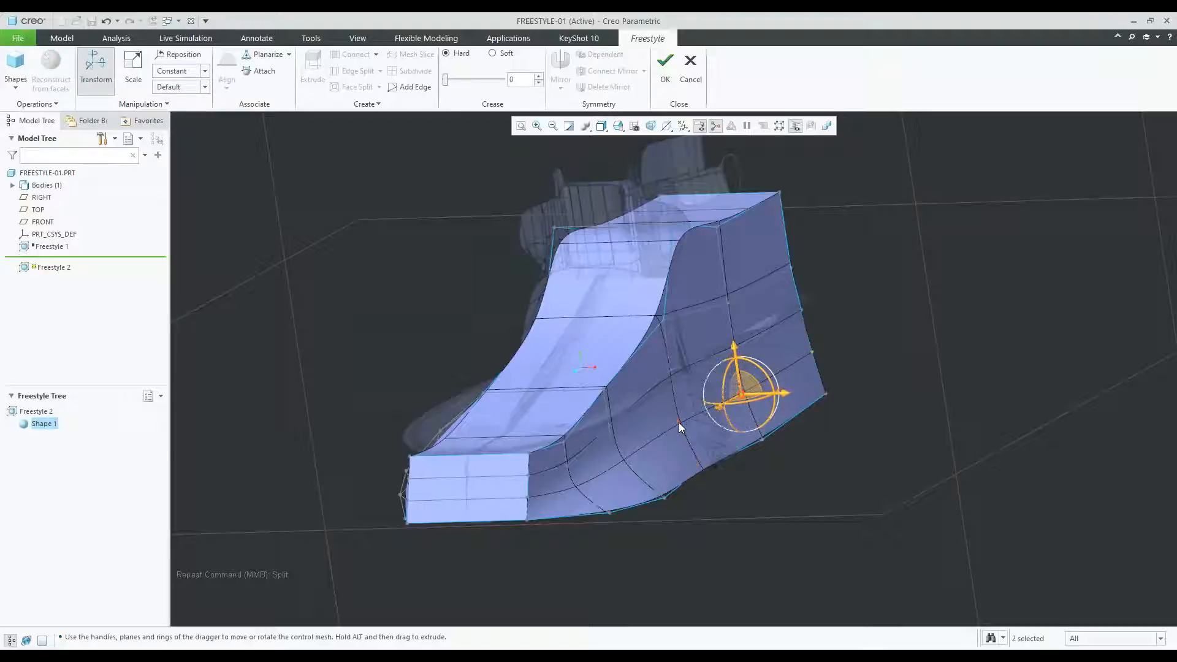
{"action": "left_click", "coordinate": [679, 422], "text": "ctrl"}
{"action": "middle_click_drag", "start_coordinate": [755, 421], "coordinate": [779, 427]}
{"action": "left_click_drag", "start_coordinate": [727, 422], "coordinate": [744, 424]}
{"action": "middle_click_drag", "start_coordinate": [743, 450], "coordinate": [732, 477]}
{"action": "left_click", "coordinate": [731, 477]}
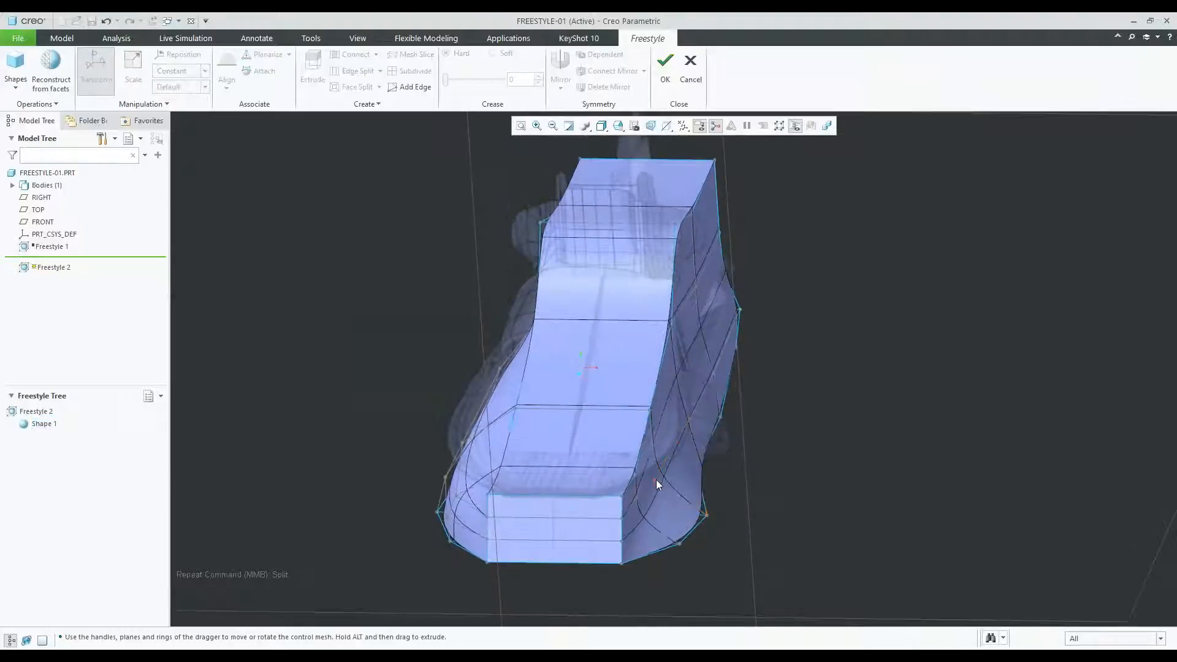
Pull the inner side's lower-row vertices at the ball of the foot and near the toe outward.
{"action": "left_click", "coordinate": [660, 480]}
{"action": "left_click_drag", "start_coordinate": [706, 481], "coordinate": [741, 482]}
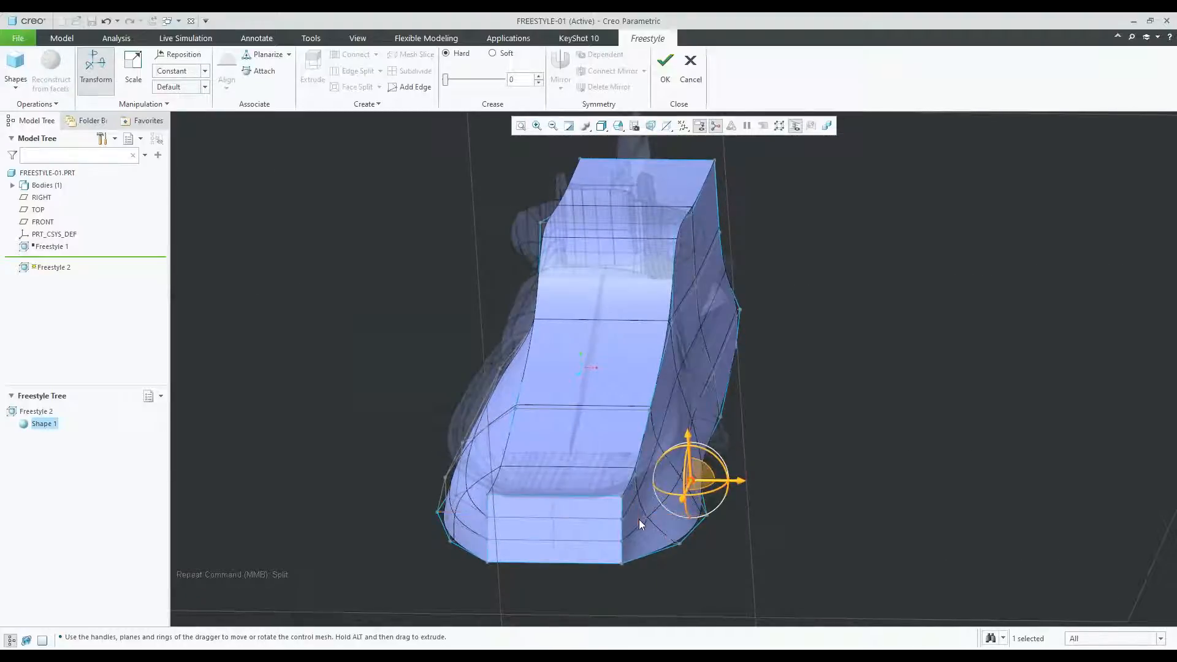
{"action": "left_click", "coordinate": [639, 520]}
{"action": "left_click_drag", "start_coordinate": [705, 518], "coordinate": [703, 522]}
{"action": "middle_click_drag", "start_coordinate": [751, 417], "coordinate": [818, 377]}
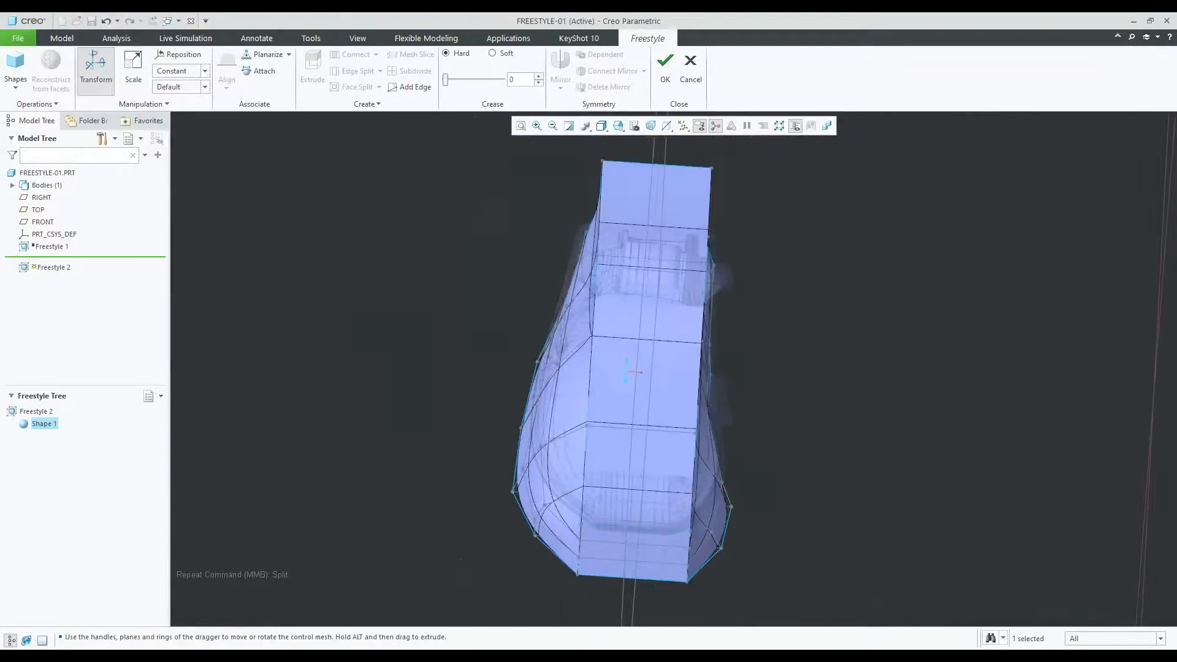
{"action": "left_click", "coordinate": [818, 372]}
Select the two adjoining top faces of the shoe where the ankle opening belongs.
{"action": "scroll", "coordinate": [736, 362], "scroll_direction": "up", "scroll_amount": 2}
{"action": "mouse_move", "coordinate": [734, 362]}
{"action": "middle_mouse_down"}
{"action": "mouse_move", "coordinate": [791, 243]}
{"action": "mouse_move", "coordinate": [752, 332]}
{"action": "mouse_move", "coordinate": [777, 361]}
{"action": "mouse_move", "coordinate": [766, 367]}
{"action": "mouse_move", "coordinate": [785, 344]}
{"action": "mouse_move", "coordinate": [733, 383]}
{"action": "mouse_move", "coordinate": [724, 377]}
{"action": "middle_mouse_up"}
{"action": "middle_click_drag", "start_coordinate": [658, 184], "coordinate": [646, 315]}
{"action": "left_click", "coordinate": [644, 201]}
{"action": "scroll", "coordinate": [671, 248], "scroll_direction": "down", "scroll_amount": 3}
{"action": "left_click", "coordinate": [642, 318], "text": "ctrl"}
{"action": "middle_click_drag", "start_coordinate": [789, 312], "coordinate": [780, 266]}
Try an inset split with a wide border on the two top ankle faces, and undo it.
{"action": "right_click", "coordinate": [782, 270]}
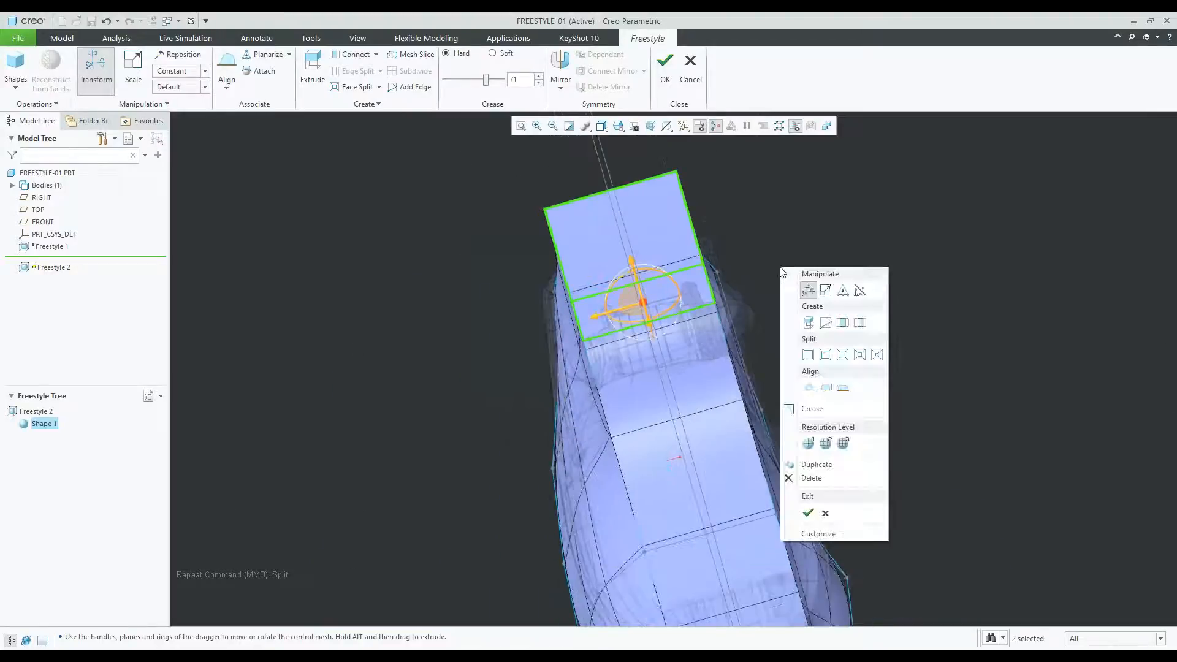
{"action": "left_click", "coordinate": [843, 355]}
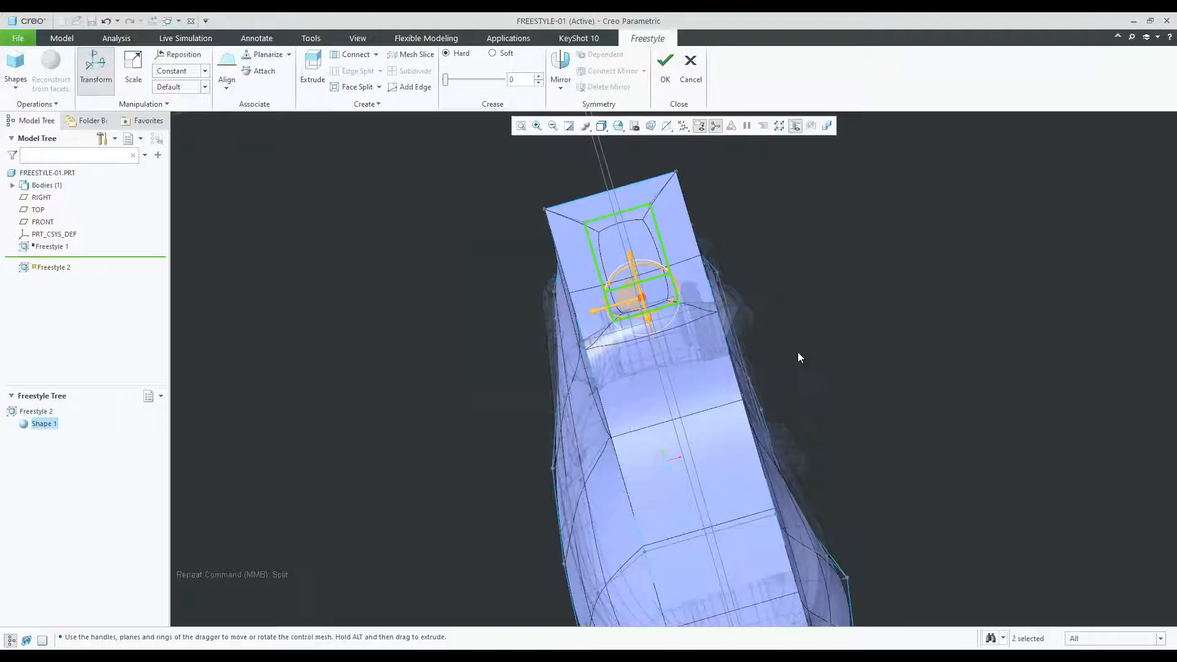
{"action": "key", "text": "ctrl+z"}
Inset-split the two top ankle faces with a narrower border and push the resulting inner faces down into the shoe.
{"action": "right_click", "coordinate": [810, 329]}
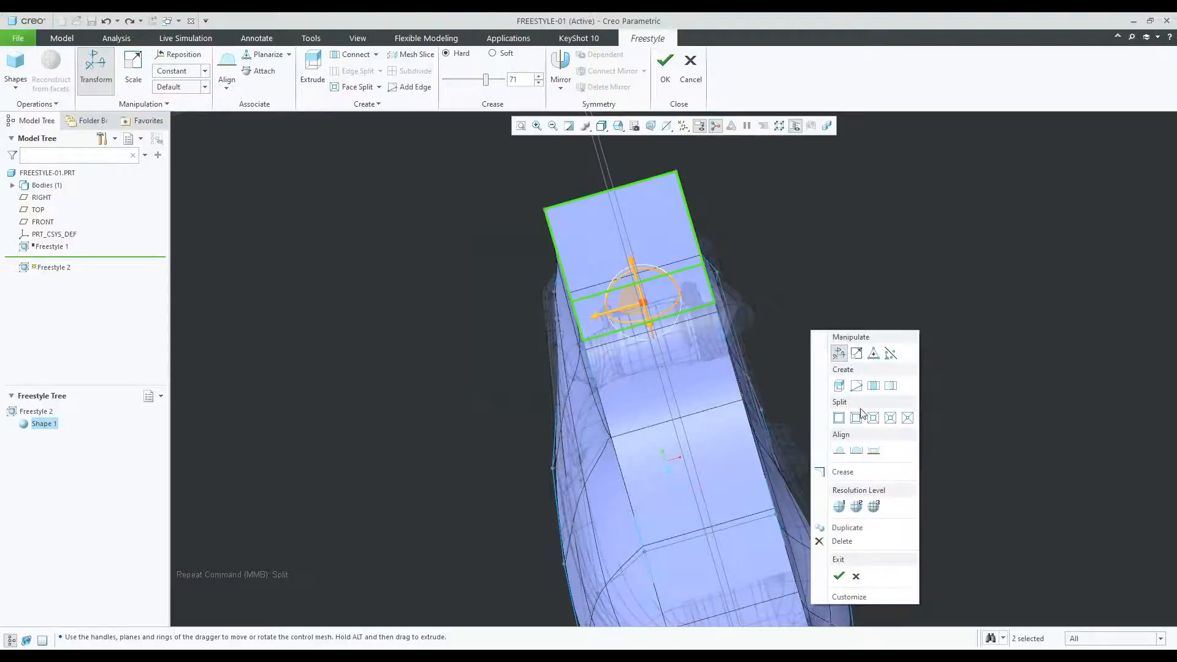
{"action": "left_click", "coordinate": [858, 417]}
{"action": "middle_click_drag", "start_coordinate": [721, 391], "coordinate": [525, 292]}
{"action": "left_click_drag", "start_coordinate": [545, 299], "coordinate": [546, 331]}
{"action": "middle_click_drag", "start_coordinate": [545, 331], "coordinate": [798, 248]}
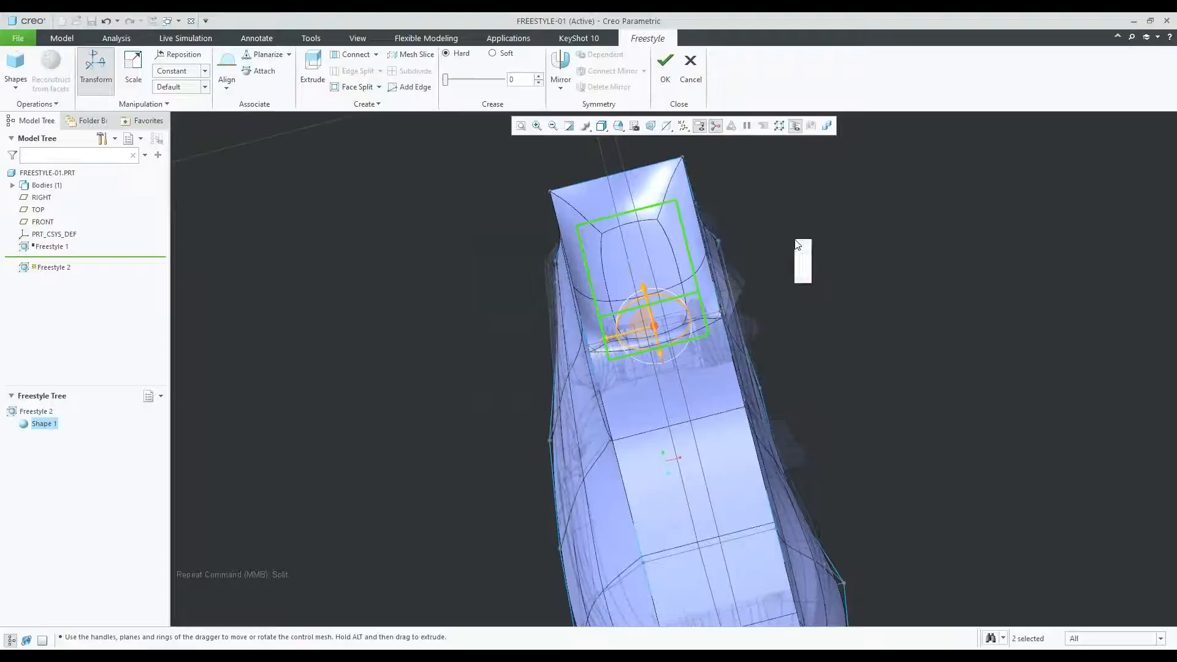
Inset-split the recessed ankle faces again, using the thinnest border.
{"action": "right_click", "coordinate": [796, 241]}
{"action": "left_click", "coordinate": [840, 327]}
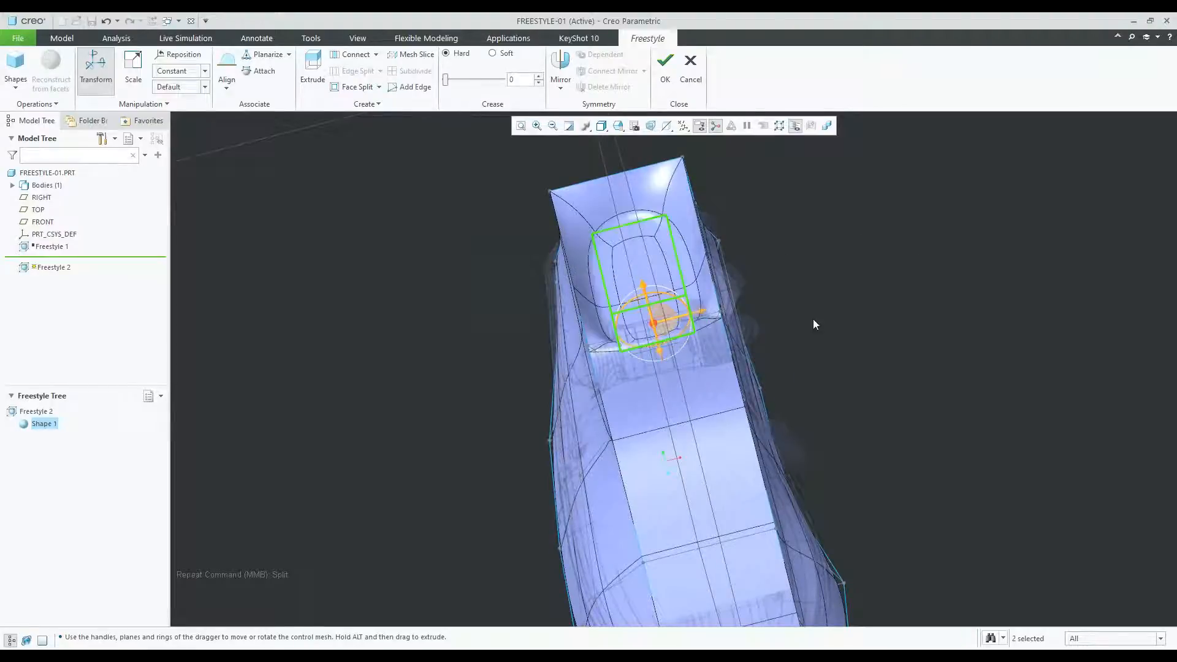
{"action": "right_click", "coordinate": [778, 307]}
{"action": "left_click", "coordinate": [806, 393]}
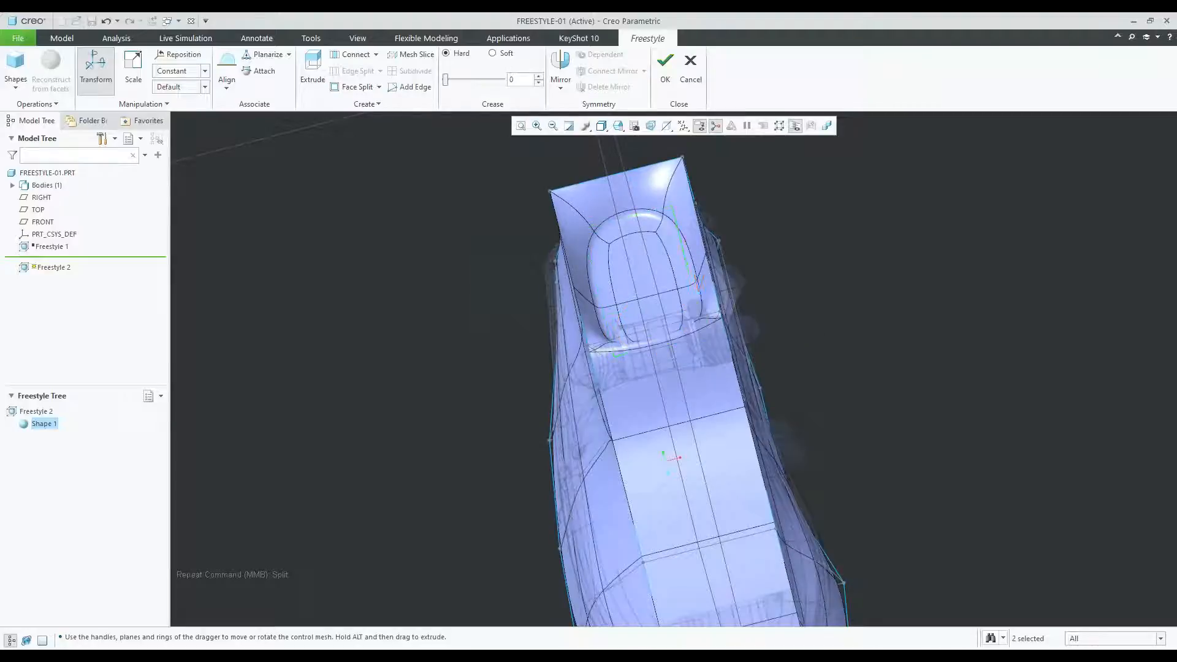
Delete the two innermost recessed faces to open the shoe at the ankle.
{"action": "left_click", "coordinate": [515, 276]}
{"action": "scroll", "coordinate": [607, 260], "scroll_direction": "down", "scroll_amount": 1}
{"action": "left_click", "coordinate": [599, 262]}
{"action": "middle_click_drag", "start_coordinate": [599, 263], "coordinate": [673, 310]}
{"action": "left_click", "coordinate": [669, 359], "text": "ctrl"}
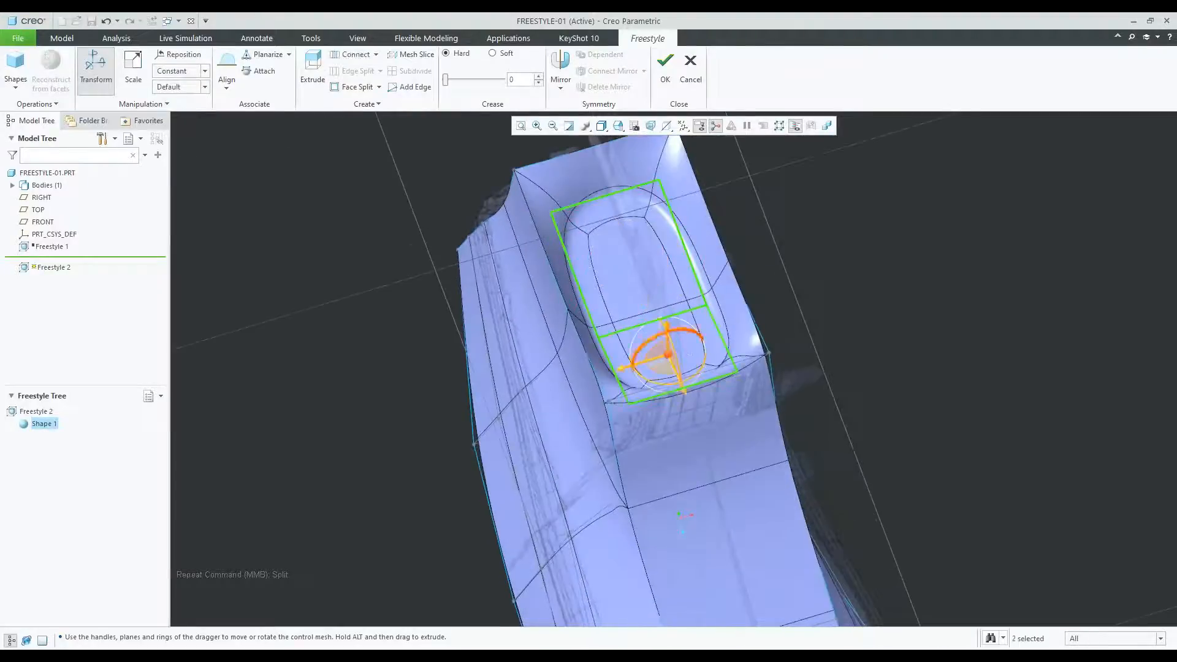
{"action": "right_click", "coordinate": [852, 283]}
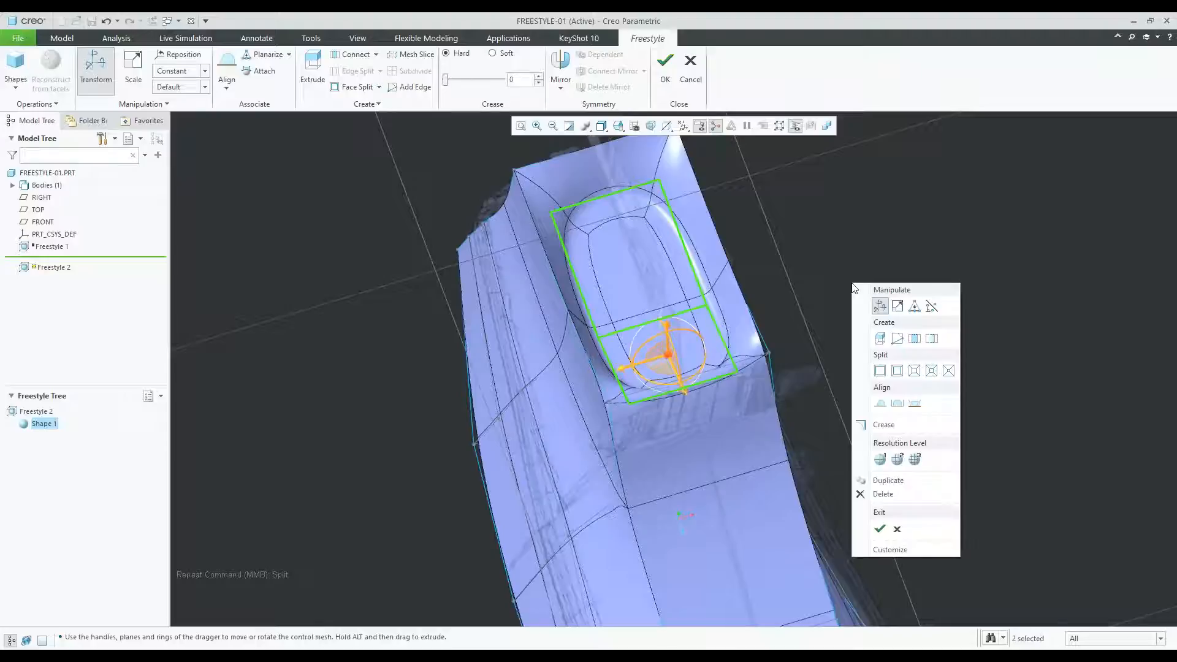
{"action": "left_click", "coordinate": [892, 494]}
{"action": "middle_click_drag", "start_coordinate": [834, 402], "coordinate": [700, 398]}
{"action": "left_click", "coordinate": [700, 398]}
{"action": "left_click", "coordinate": [742, 461], "text": "ctrl"}
{"action": "left_click", "coordinate": [775, 520], "text": "ctrl"}
{"action": "middle_click_drag", "start_coordinate": [764, 489], "coordinate": [787, 534]}
{"action": "middle_click_drag", "start_coordinate": [787, 534], "coordinate": [753, 401], "text": "shift"}
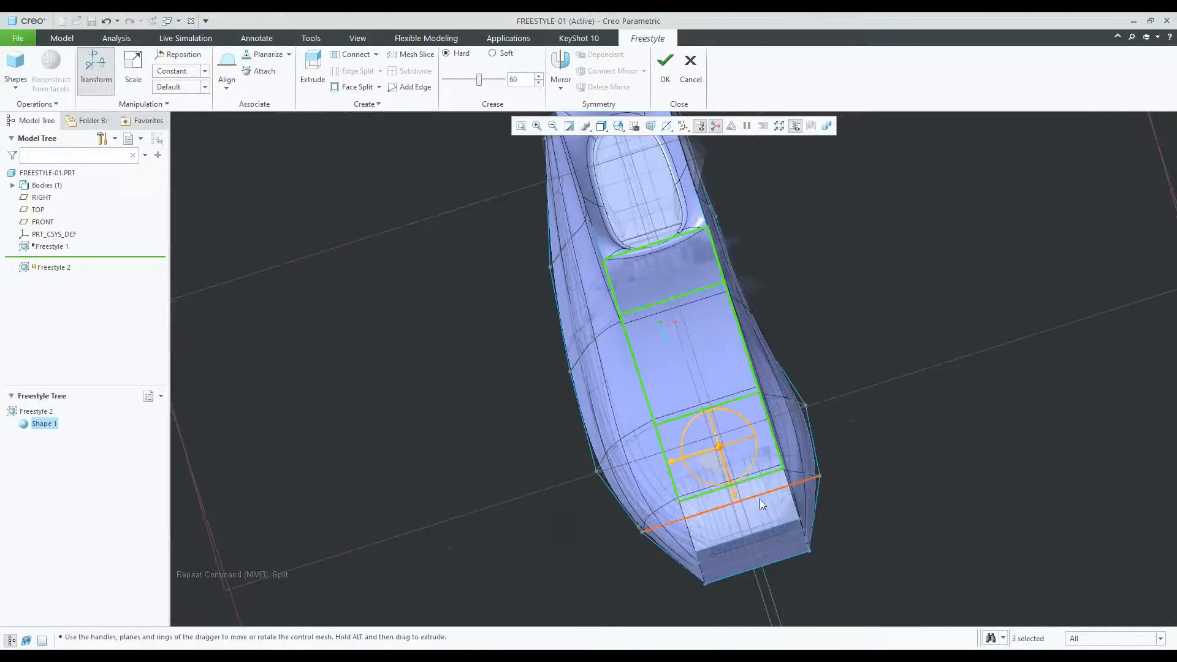
{"action": "left_click", "coordinate": [756, 515], "text": "ctrl"}
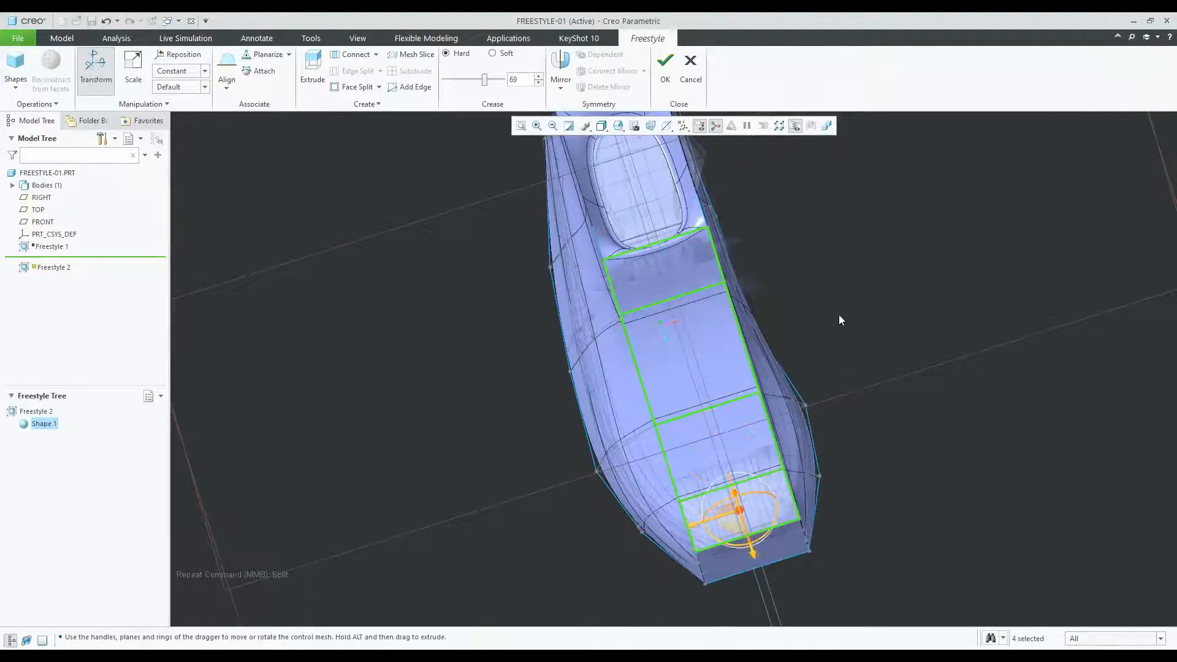
{"action": "left_click", "coordinate": [839, 331]}
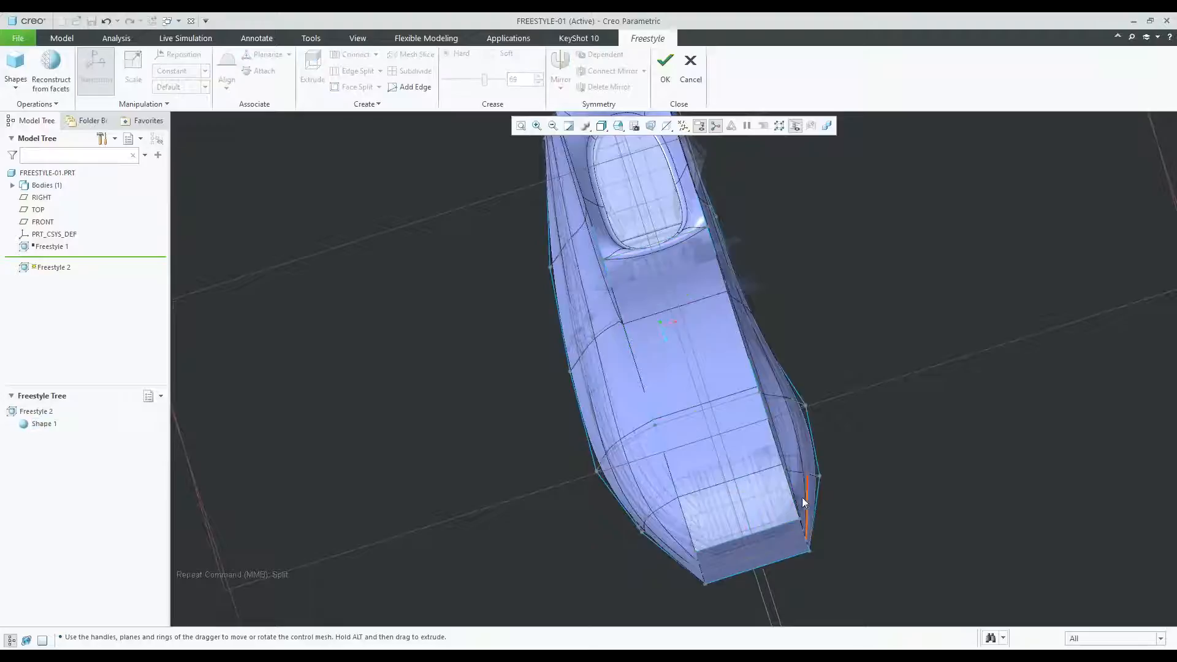
Split the toe's upper front edge into four parts, adding three lengthwise edge loops around the shoe.
{"action": "left_click", "coordinate": [763, 530]}
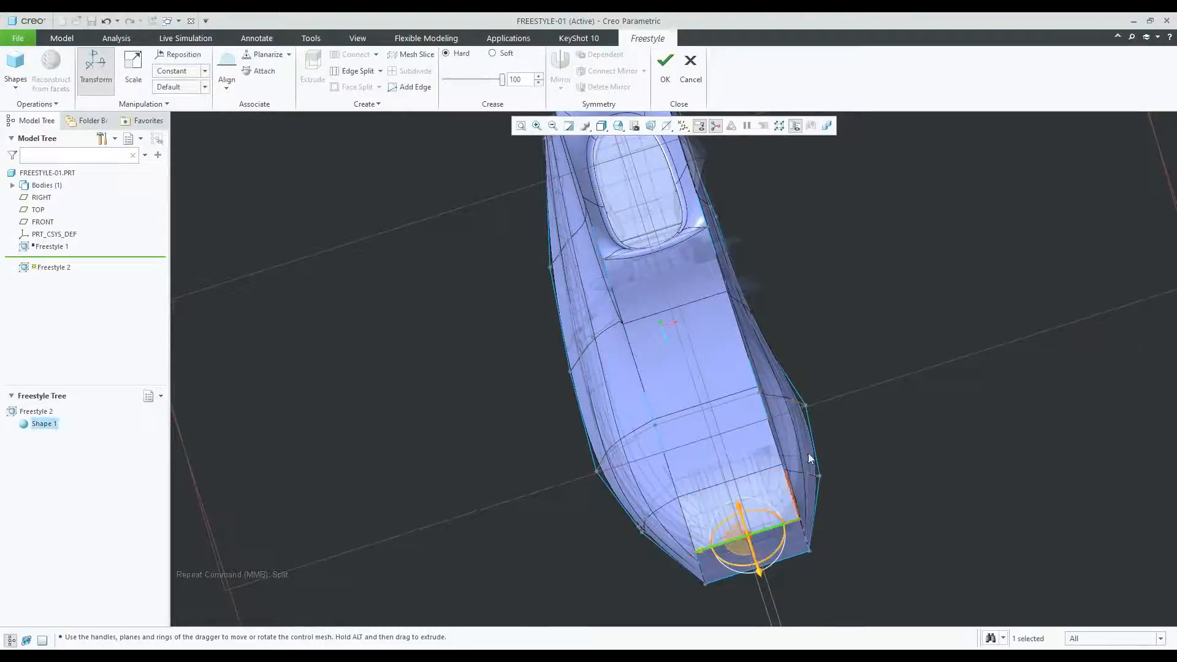
{"action": "right_click", "coordinate": [869, 322]}
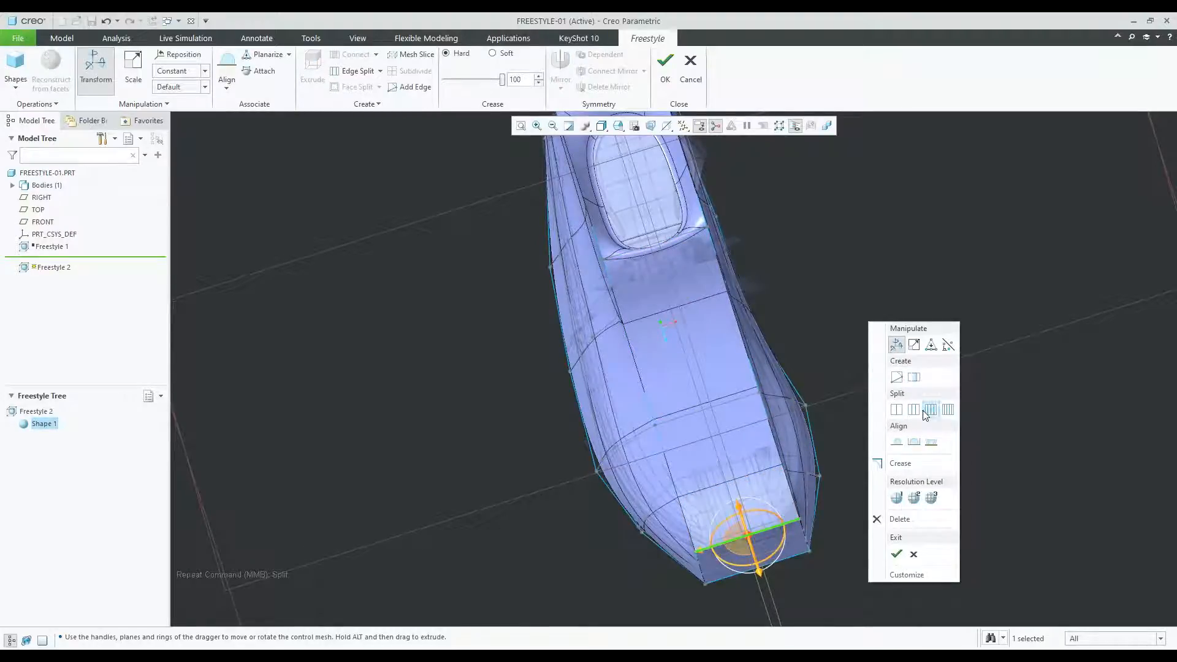
{"action": "left_click", "coordinate": [930, 410]}
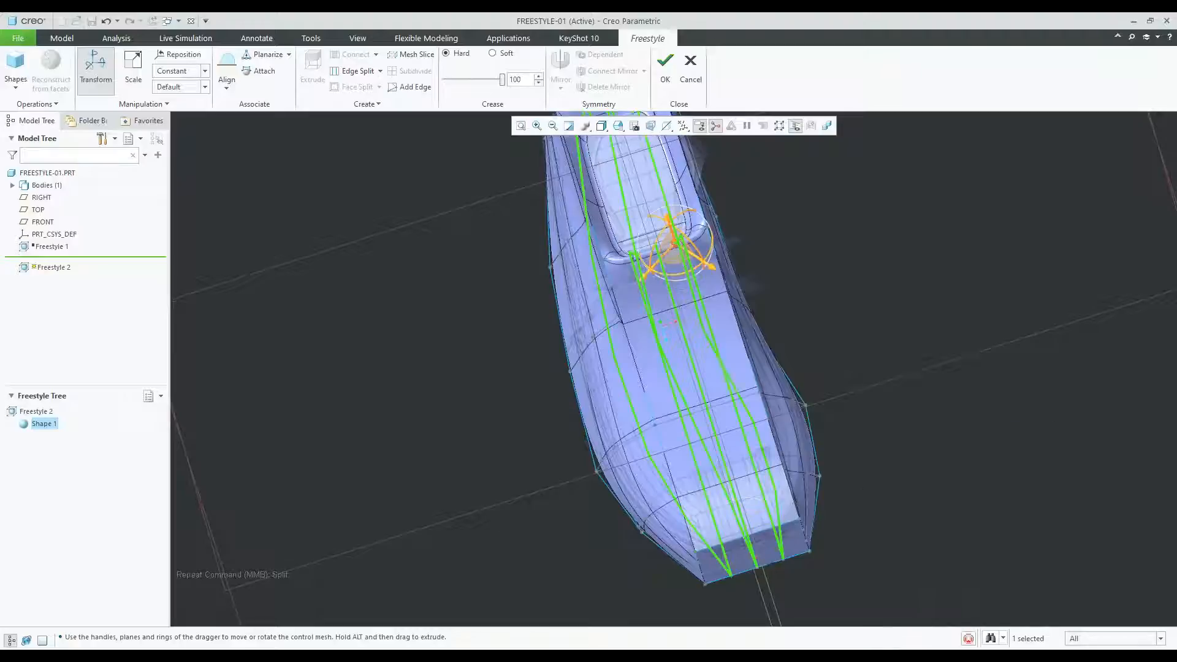
{"action": "left_click", "coordinate": [900, 387]}
Select three consecutive lengthwise edges along the instep's outer-side loop and try shifting them sideways.
{"action": "middle_click_drag", "start_coordinate": [705, 380], "coordinate": [650, 282]}
{"action": "scroll", "coordinate": [632, 269], "scroll_direction": "down", "scroll_amount": 1}
{"action": "scroll", "coordinate": [632, 269], "scroll_direction": "down", "scroll_amount": 2}
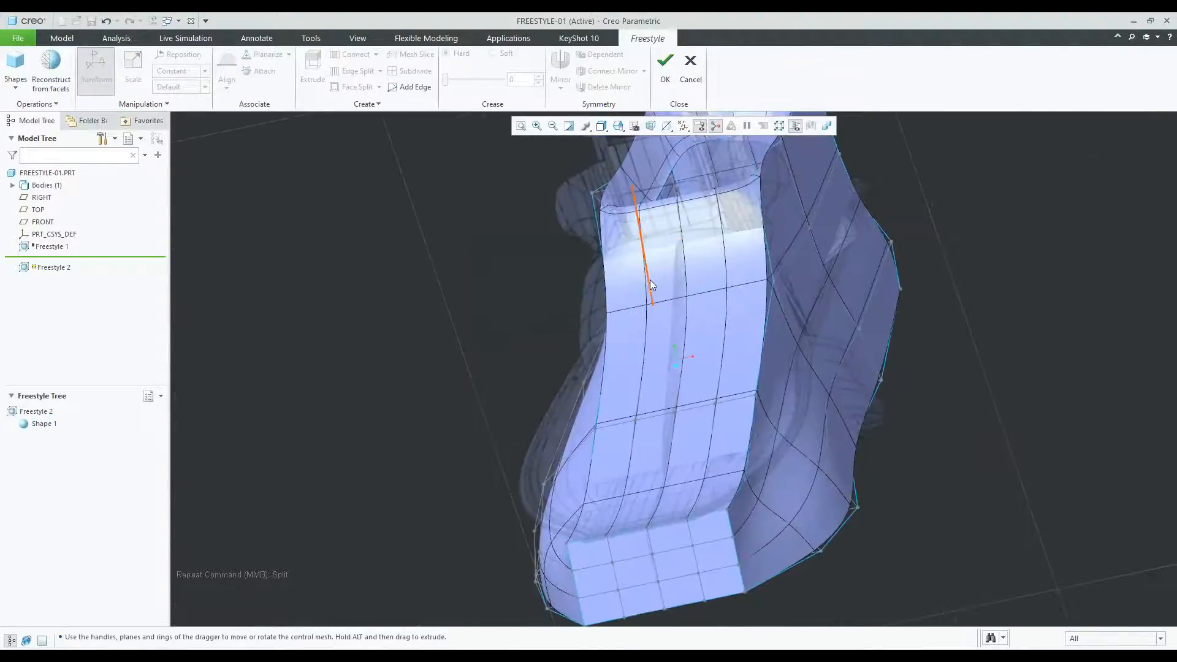
{"action": "scroll", "coordinate": [647, 277], "scroll_direction": "down", "scroll_amount": 4}
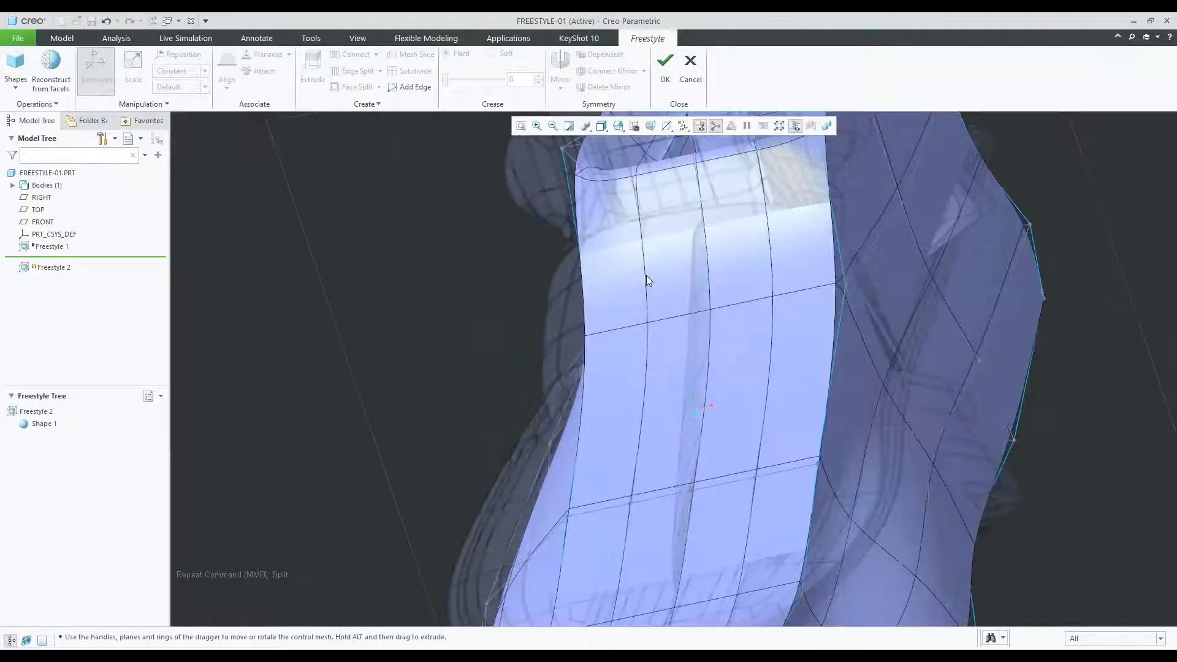
{"action": "left_click", "coordinate": [660, 320]}
{"action": "scroll", "coordinate": [660, 320], "scroll_direction": "up", "scroll_amount": 3}
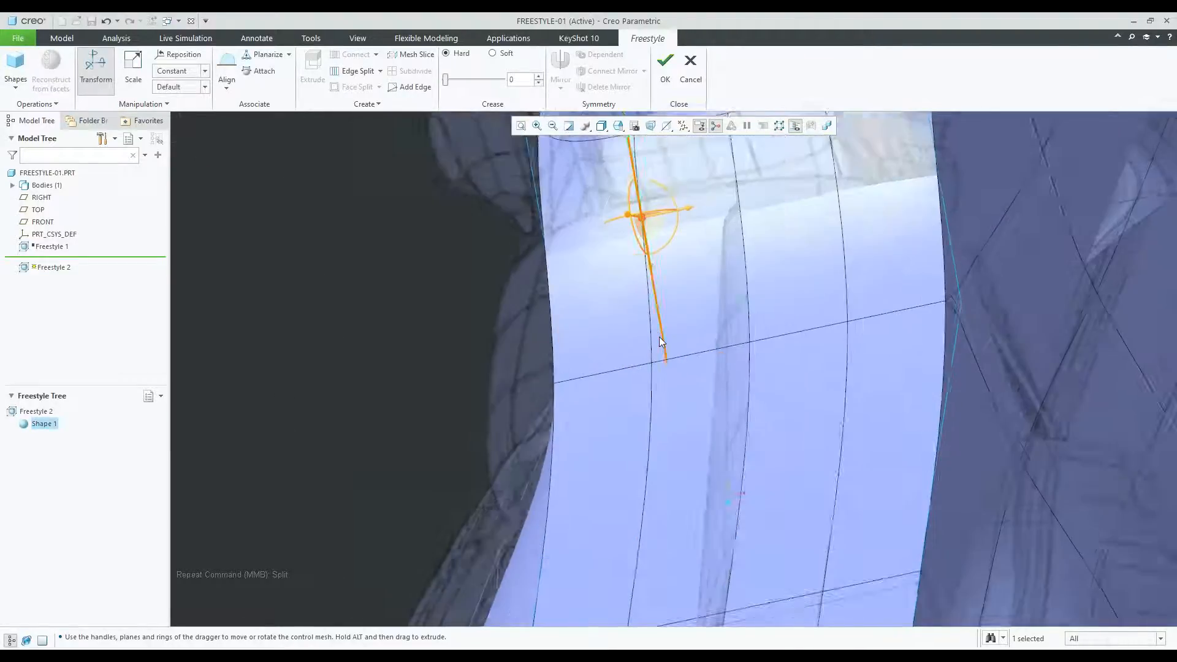
{"action": "left_click", "coordinate": [661, 406], "text": "ctrl"}
{"action": "scroll", "coordinate": [661, 408], "scroll_direction": "up", "scroll_amount": 3}
{"action": "left_click", "coordinate": [644, 527], "text": "ctrl"}
{"action": "middle_click_drag", "start_coordinate": [677, 473], "coordinate": [705, 480]}
{"action": "left_click_drag", "start_coordinate": [748, 535], "coordinate": [729, 535]}
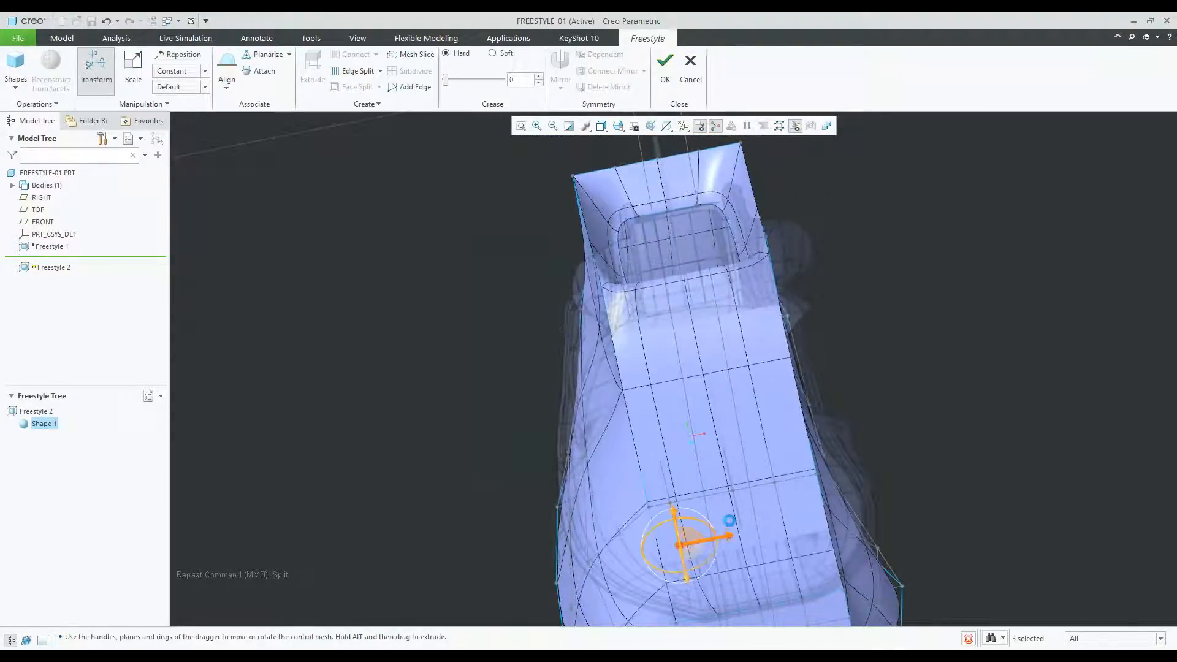
Add the matching inner-side instep edges to the selection and scale all six edges apart across the shoe's width.
{"action": "left_click", "coordinate": [738, 308], "text": "ctrl"}
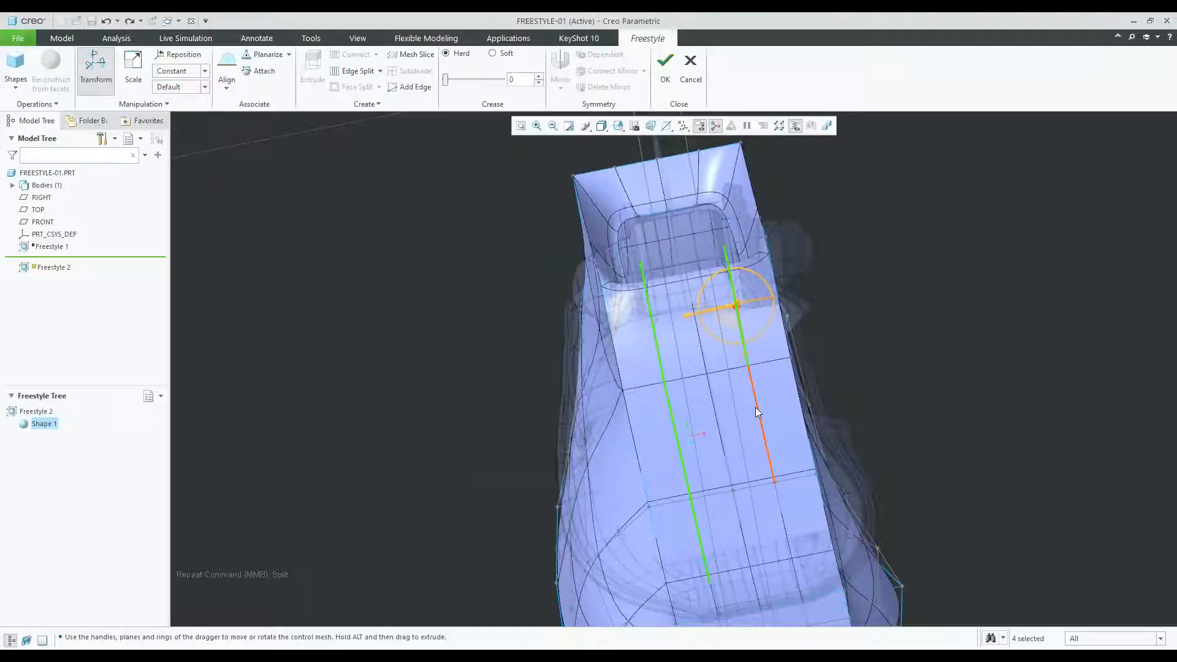
{"action": "left_click", "coordinate": [780, 513], "text": "ctrl"}
{"action": "right_click", "coordinate": [866, 347]}
{"action": "left_click", "coordinate": [912, 370]}
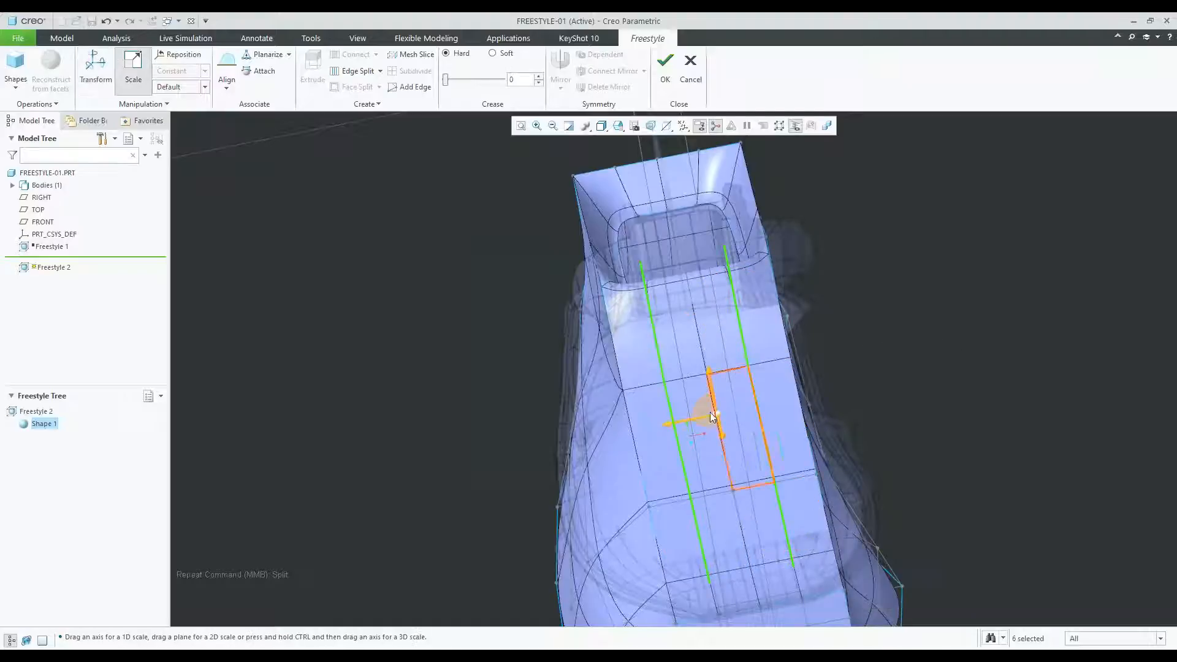
{"action": "left_click_drag", "start_coordinate": [679, 428], "coordinate": [641, 437]}
{"action": "left_click", "coordinate": [928, 370]}
Select the two-by-three block of middle faces along the instep and shift all six slightly with Transform.
{"action": "scroll", "coordinate": [661, 383], "scroll_direction": "up", "scroll_amount": 2}
{"action": "middle_click_drag", "start_coordinate": [672, 469], "coordinate": [682, 420]}
{"action": "left_click", "coordinate": [669, 358]}
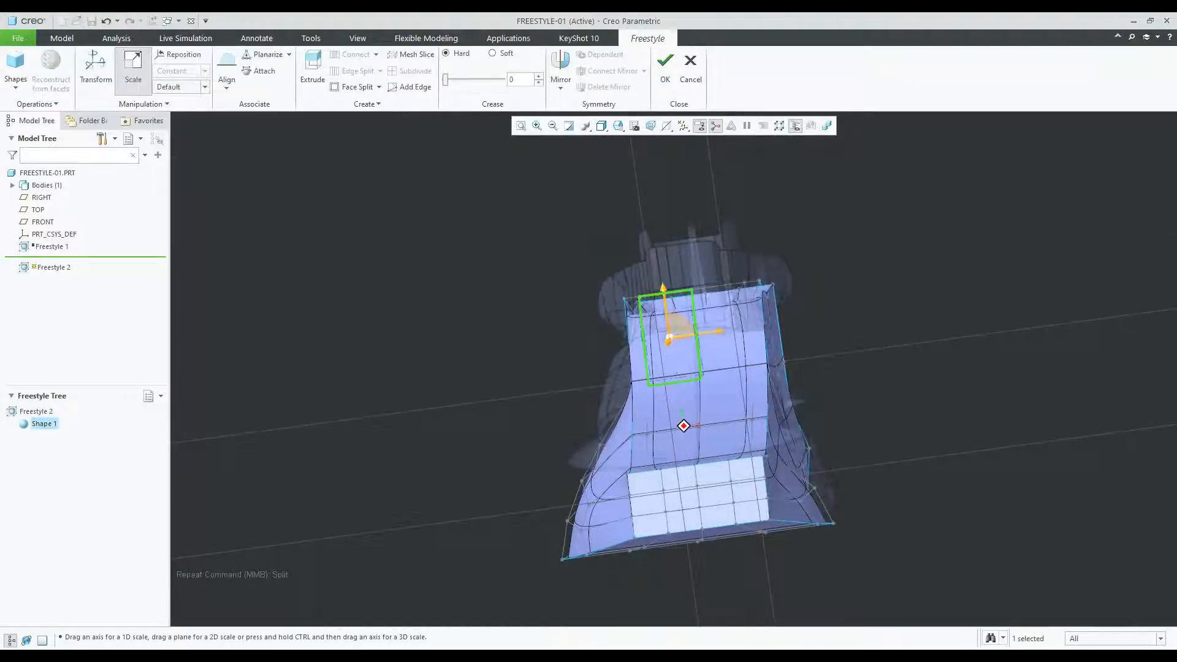
{"action": "middle_click_drag", "start_coordinate": [723, 377], "coordinate": [712, 376]}
{"action": "left_click", "coordinate": [713, 366], "text": "ctrl"}
{"action": "left_click", "coordinate": [715, 411], "text": "ctrl"}
{"action": "left_click", "coordinate": [683, 483], "text": "ctrl"}
{"action": "left_click", "coordinate": [650, 489], "text": "ctrl"}
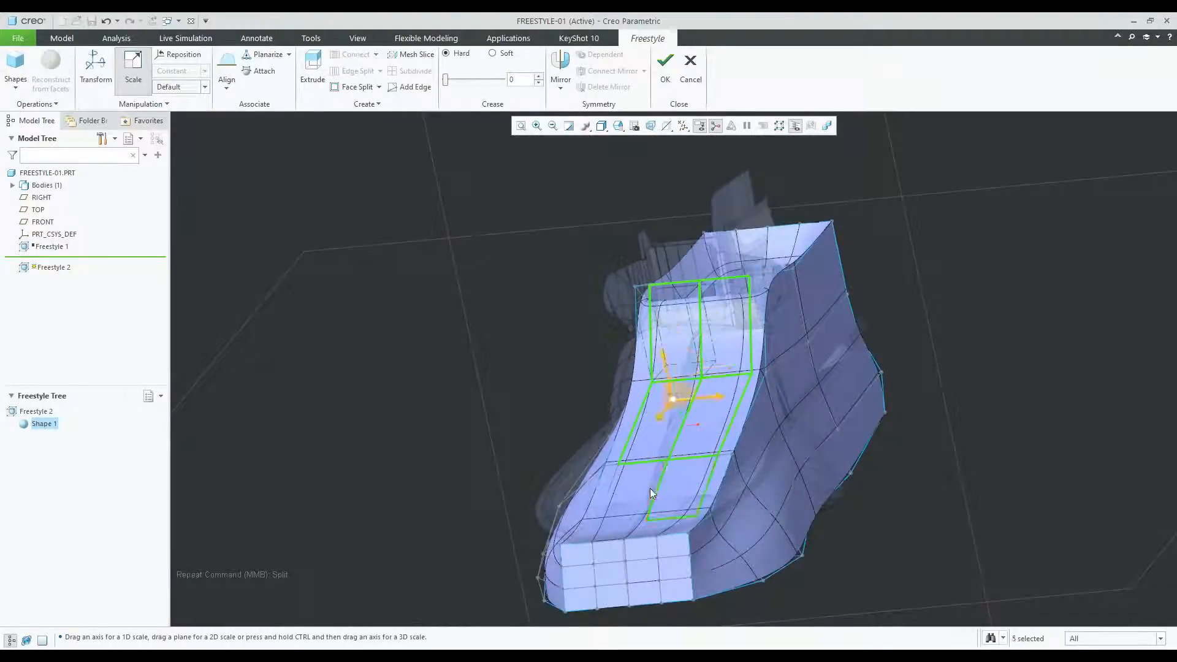
{"action": "right_click", "coordinate": [936, 359]}
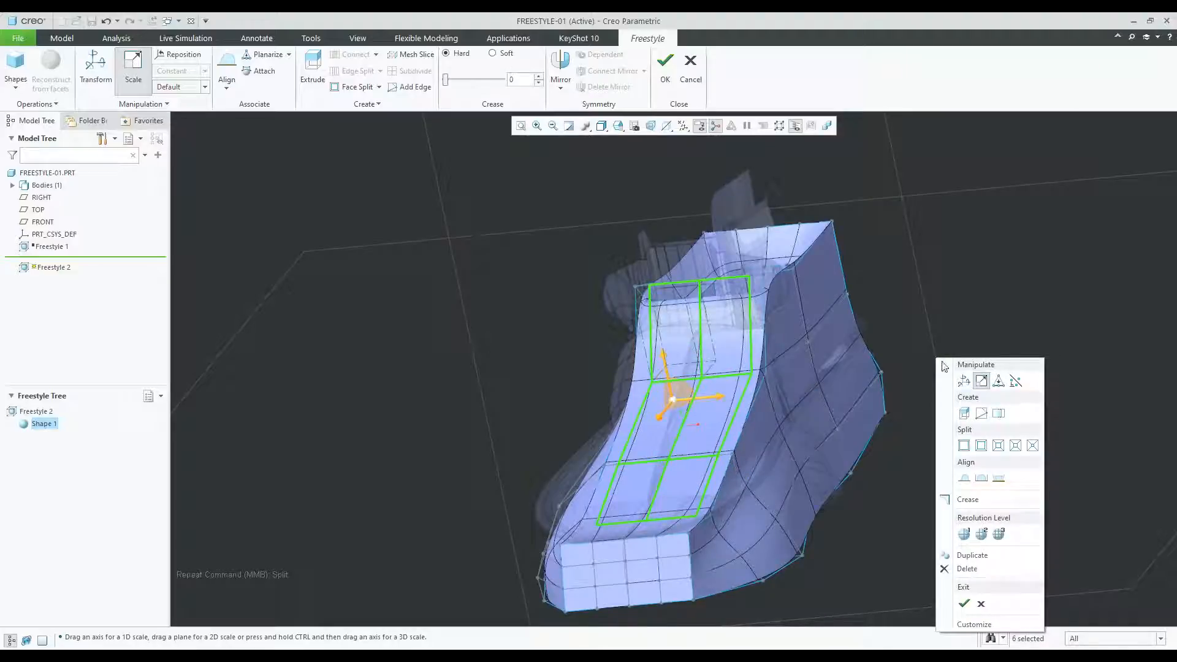
{"action": "left_click", "coordinate": [966, 385]}
{"action": "middle_click_drag", "start_coordinate": [855, 350], "coordinate": [767, 384]}
{"action": "left_click_drag", "start_coordinate": [538, 470], "coordinate": [548, 483]}
{"action": "middle_click_drag", "start_coordinate": [620, 450], "coordinate": [888, 286]}
{"action": "left_click", "coordinate": [888, 285]}
Select the four vertical edges at each heel corner and move all eight toward the toe.
{"action": "middle_click_drag", "start_coordinate": [734, 406], "coordinate": [522, 483]}
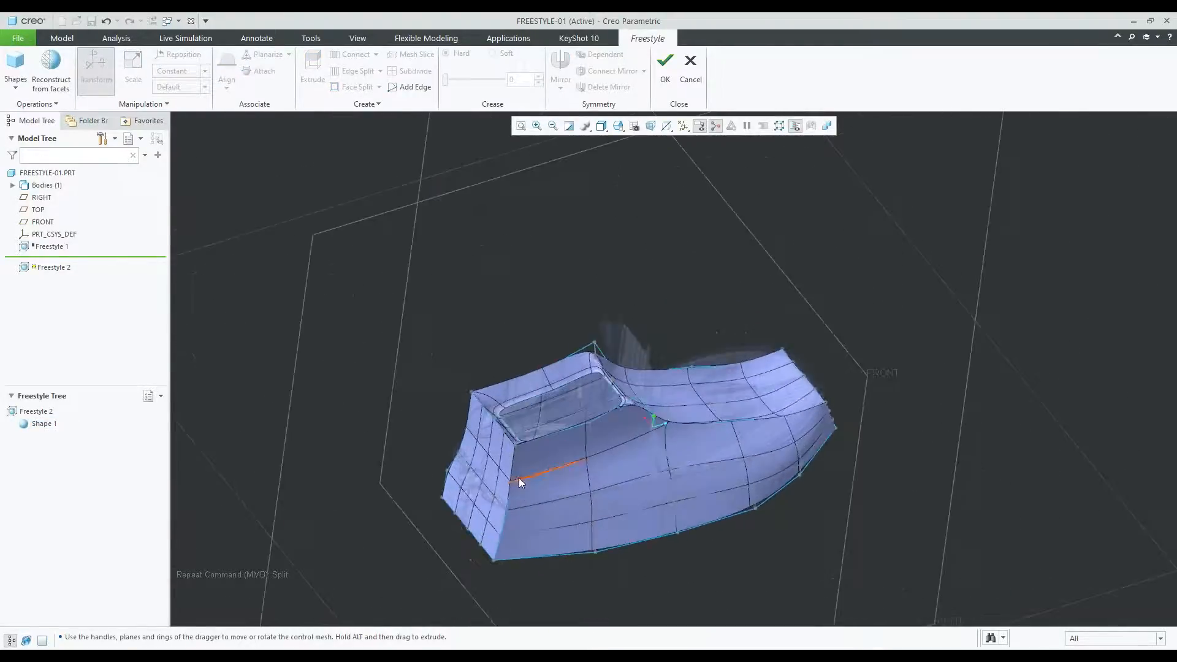
{"action": "left_click", "coordinate": [515, 472]}
{"action": "scroll", "coordinate": [520, 499], "scroll_direction": "up", "scroll_amount": 3}
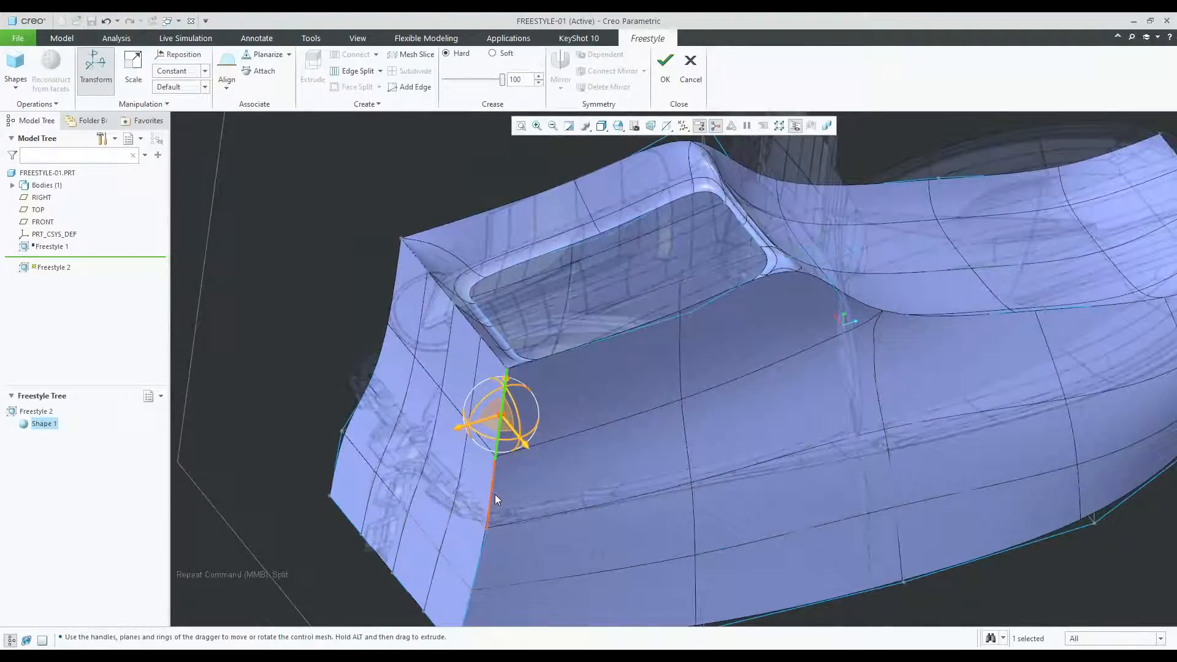
{"action": "left_click", "coordinate": [482, 558], "text": "ctrl"}
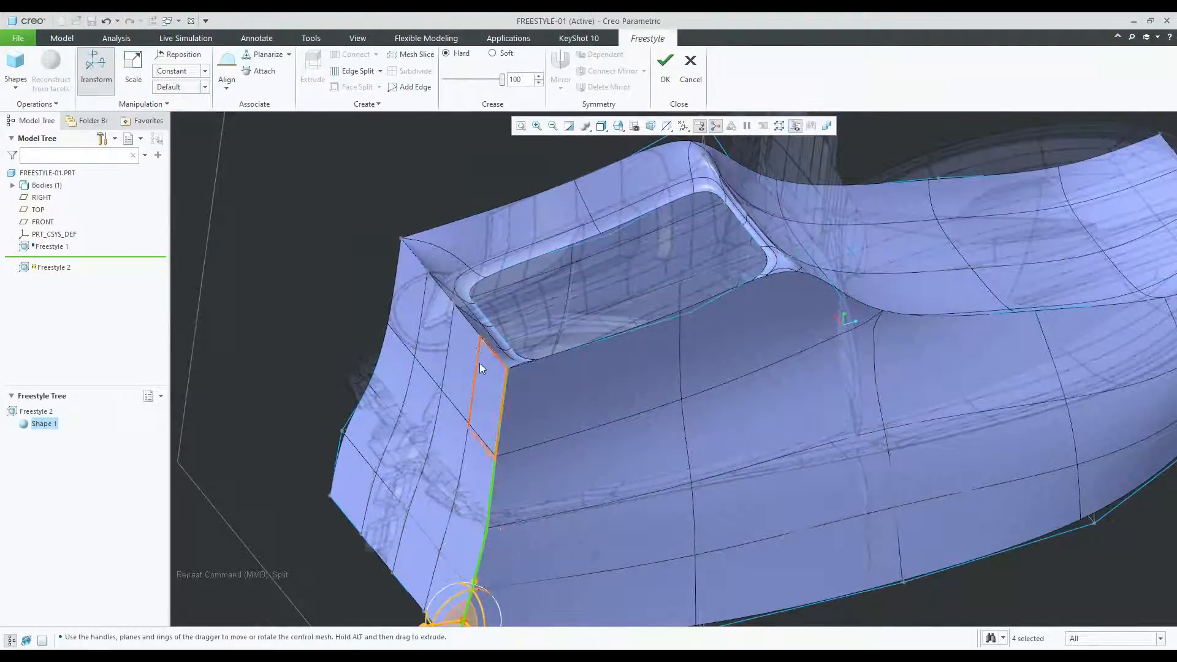
{"action": "left_click", "coordinate": [378, 353], "text": "ctrl"}
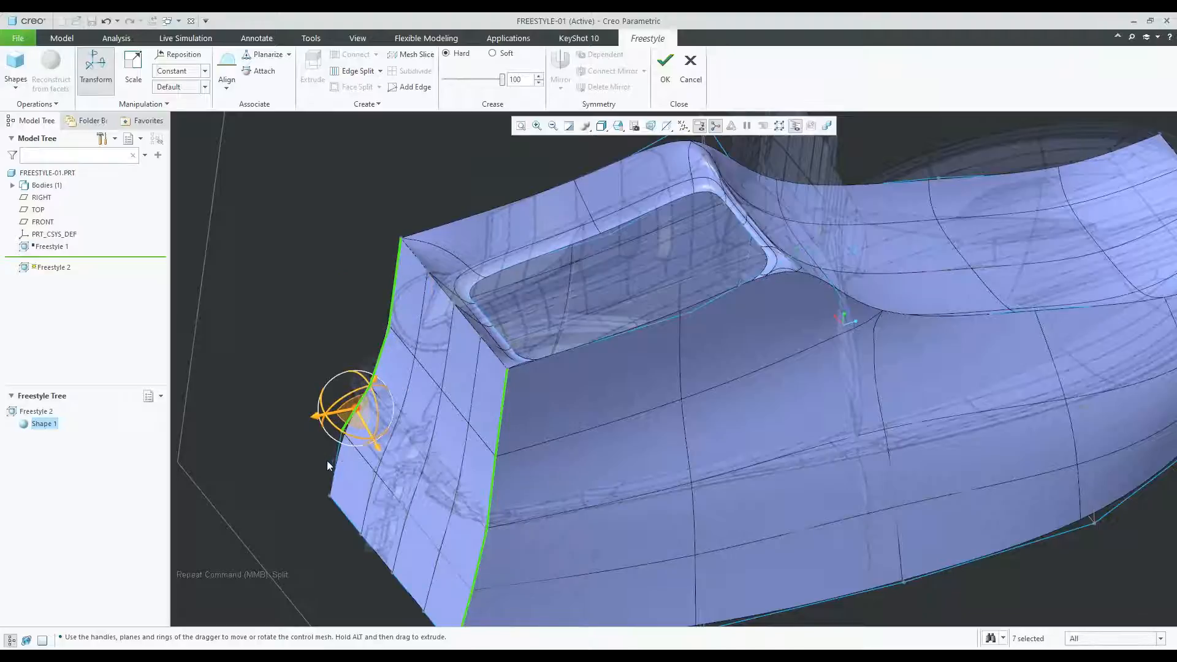
{"action": "scroll", "coordinate": [334, 466], "scroll_direction": "up", "scroll_amount": 3}
{"action": "left_click", "coordinate": [330, 500], "text": "ctrl"}
{"action": "scroll", "coordinate": [329, 500], "scroll_direction": "down", "scroll_amount": 3}
{"action": "mouse_move", "coordinate": [334, 485]}
{"action": "middle_mouse_down"}
{"action": "mouse_move", "coordinate": [392, 367]}
{"action": "mouse_move", "coordinate": [293, 281]}
{"action": "middle_mouse_up"}
{"action": "left_click_drag", "start_coordinate": [280, 271], "coordinate": [331, 275]}
{"action": "scroll", "coordinate": [448, 488], "scroll_direction": "up", "scroll_amount": 2}
{"action": "middle_click_drag", "start_coordinate": [447, 488], "coordinate": [429, 382]}
{"action": "scroll", "coordinate": [748, 350], "scroll_direction": "up", "scroll_amount": 2}
{"action": "middle_click_drag", "start_coordinate": [748, 350], "coordinate": [642, 298]}
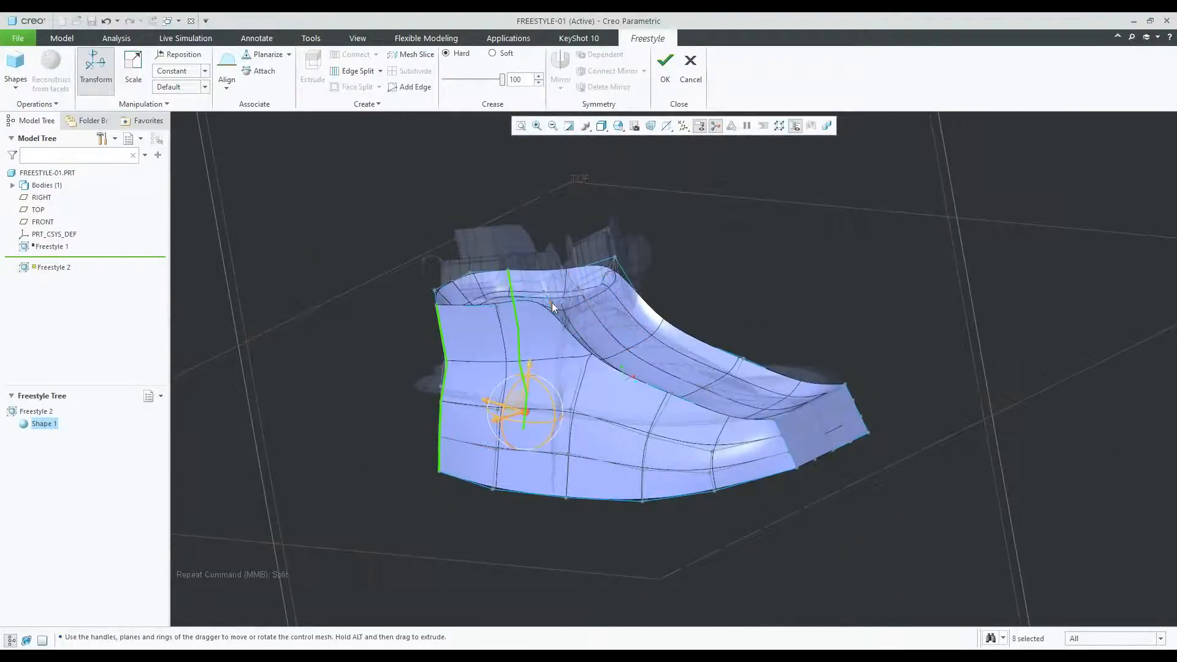
{"action": "middle_click_drag", "start_coordinate": [537, 312], "coordinate": [572, 305]}
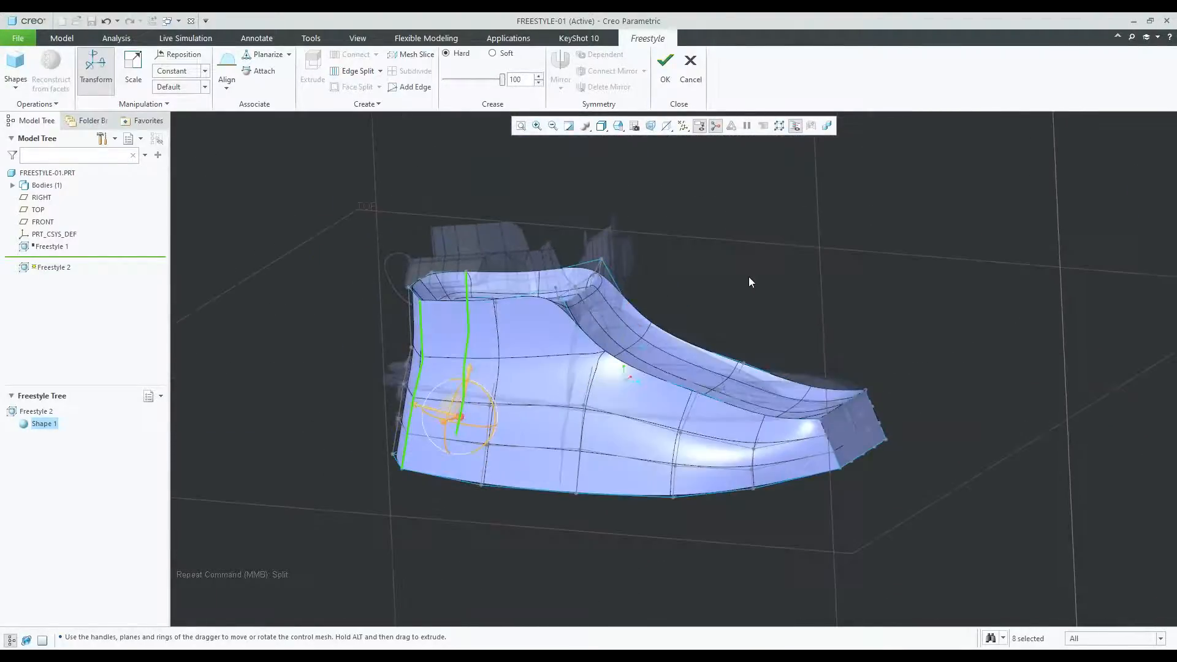
{"action": "left_click", "coordinate": [730, 303]}
Split the matching side faces beside the instep on both sides of the shoe to form inset faces.
{"action": "middle_click_drag", "start_coordinate": [624, 381], "coordinate": [699, 310]}
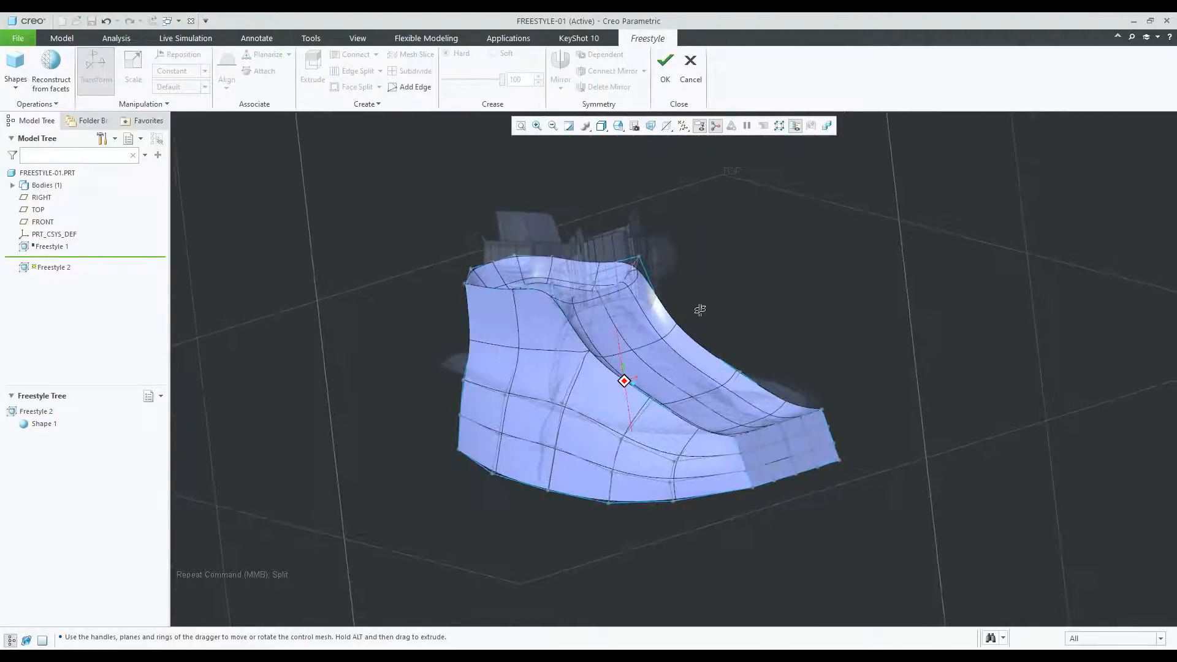
{"action": "scroll", "coordinate": [667, 362], "scroll_direction": "down", "scroll_amount": 5}
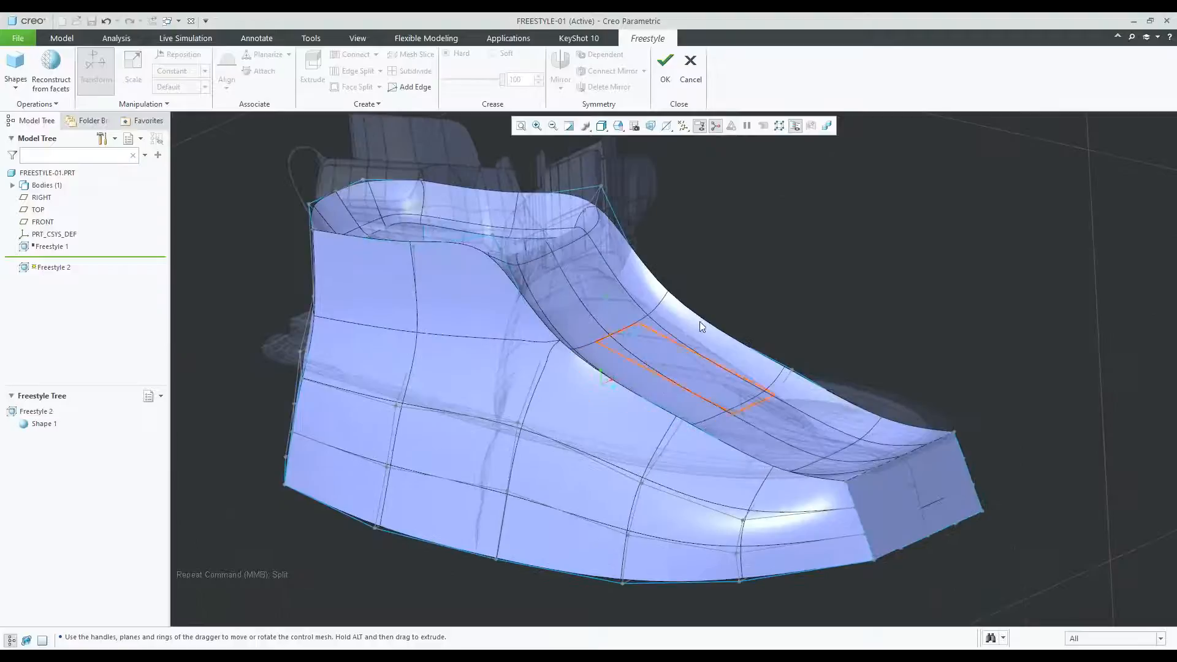
{"action": "left_click", "coordinate": [586, 395]}
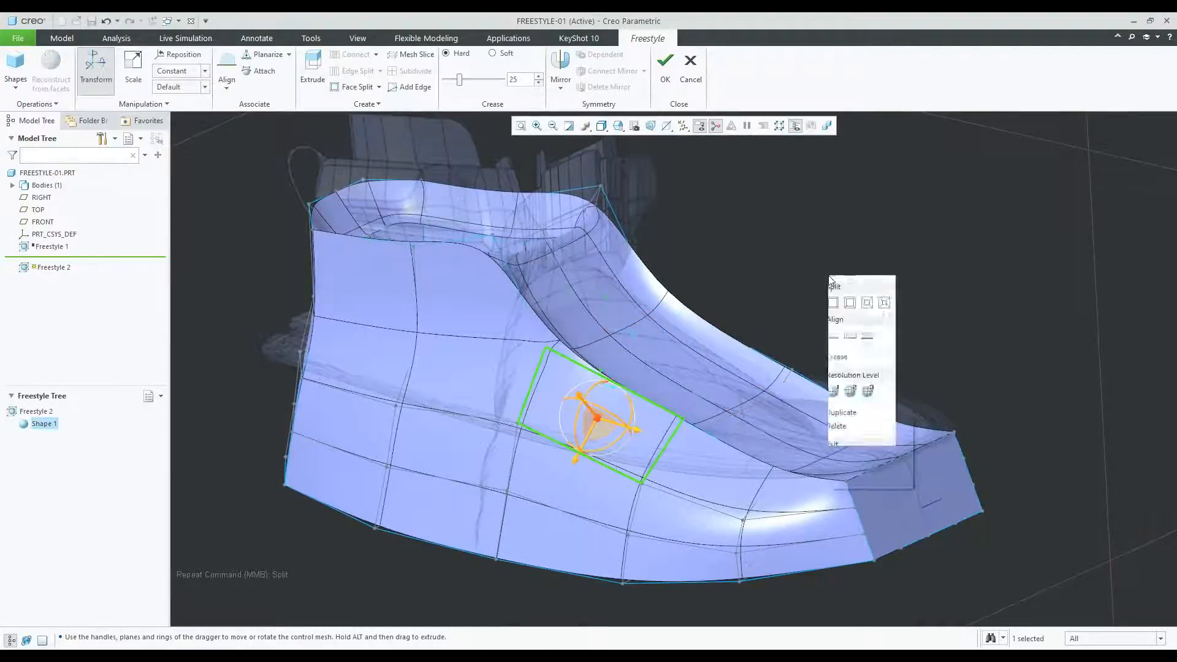
{"action": "middle_click_drag", "start_coordinate": [790, 274], "coordinate": [694, 368]}
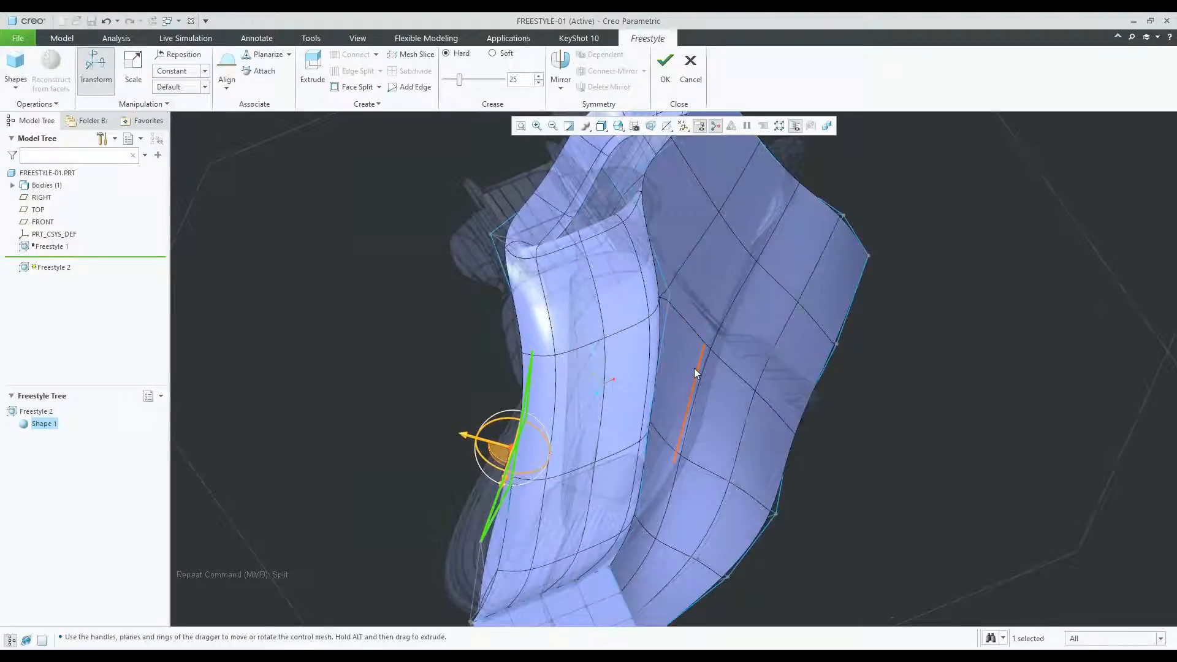
{"action": "left_click", "coordinate": [687, 364], "text": "ctrl"}
{"action": "right_click", "coordinate": [890, 336]}
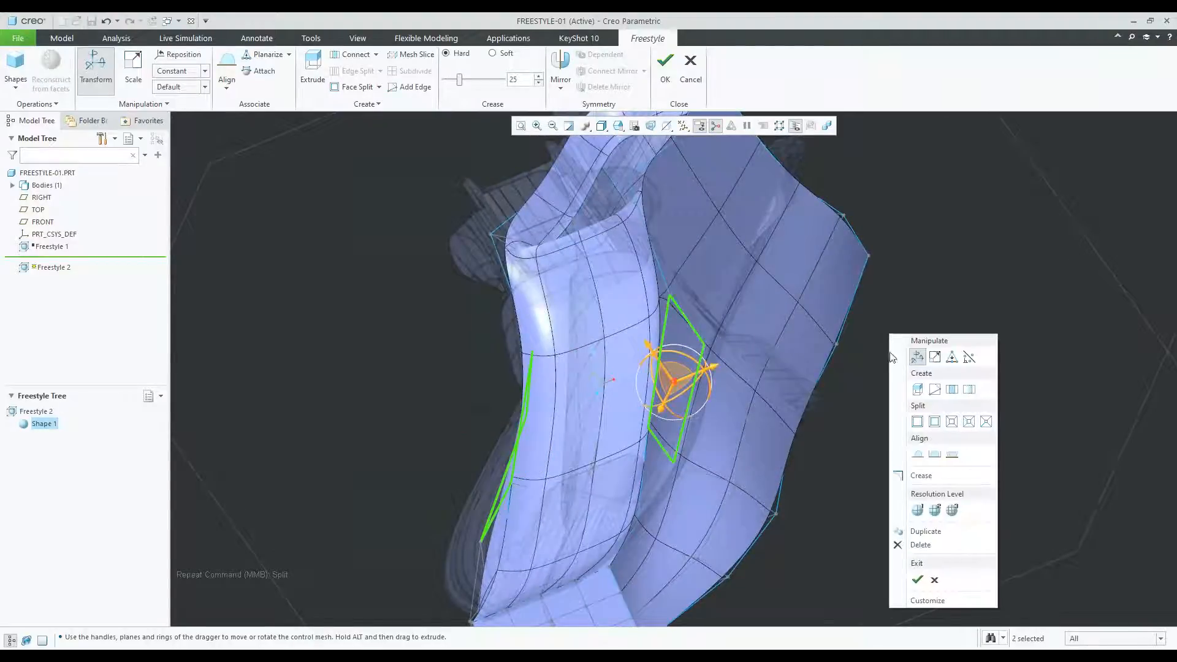
{"action": "left_click", "coordinate": [959, 424]}
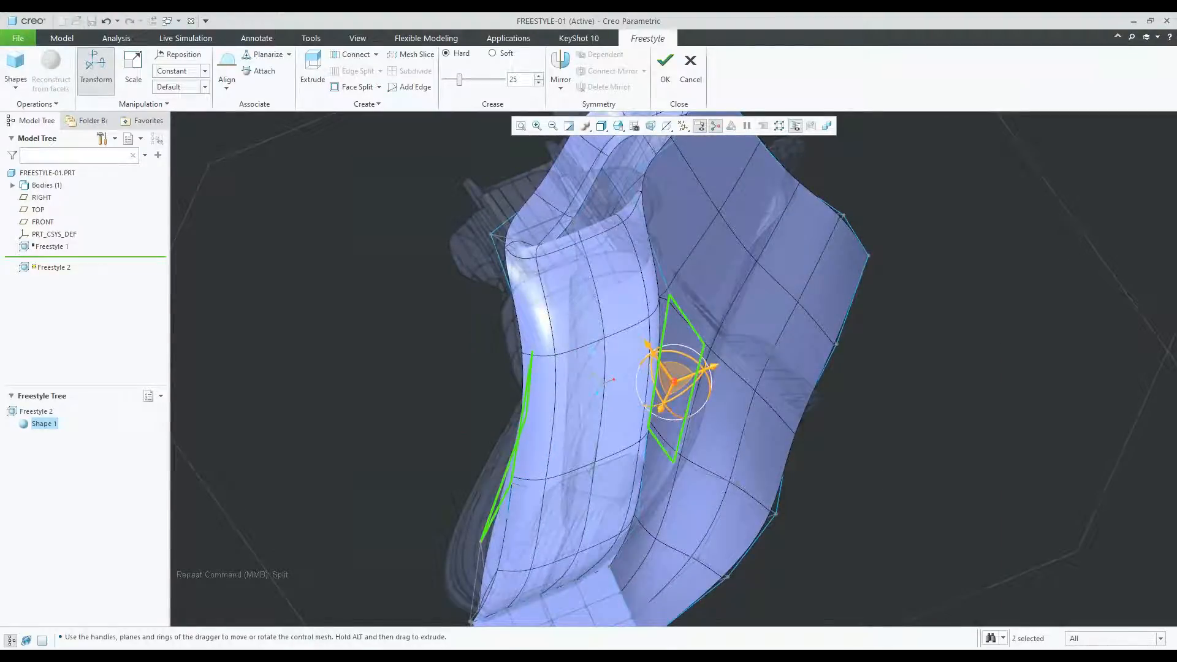
Extrude the inset face on each side of the shoe to start two strap tabs.
{"action": "middle_click_drag", "start_coordinate": [765, 403], "coordinate": [859, 311]}
{"action": "right_click", "coordinate": [859, 309]}
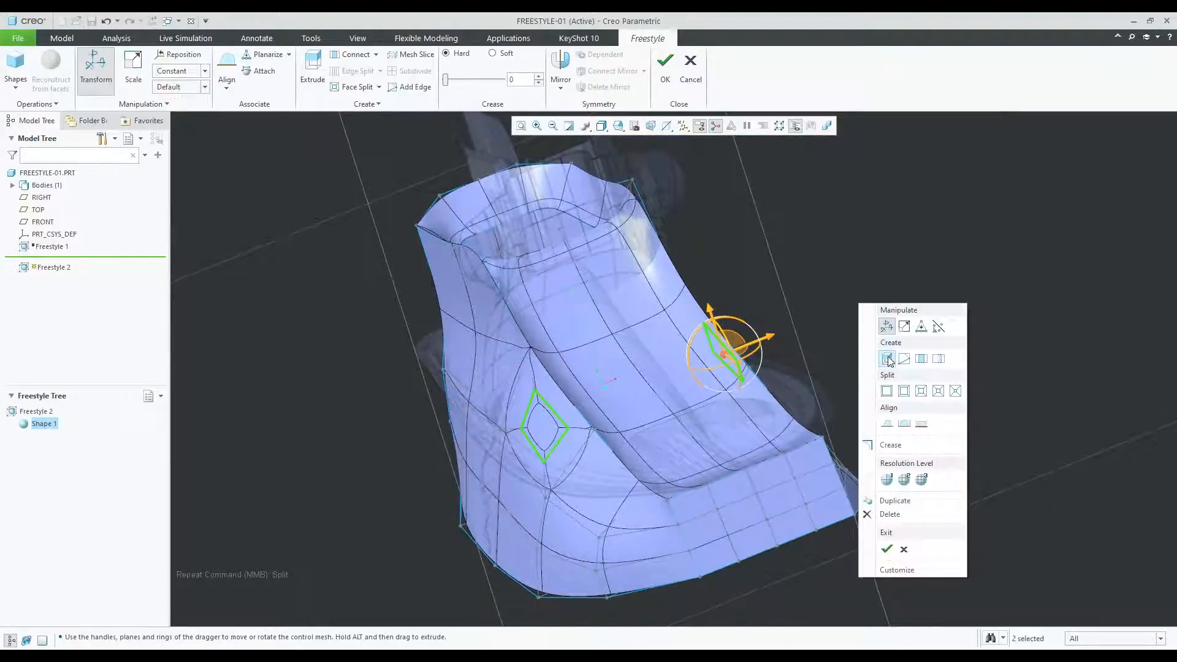
{"action": "left_click", "coordinate": [884, 344]}
{"action": "middle_click_drag", "start_coordinate": [818, 375], "coordinate": [659, 345]}
{"action": "middle_click_drag", "start_coordinate": [601, 372], "coordinate": [638, 371]}
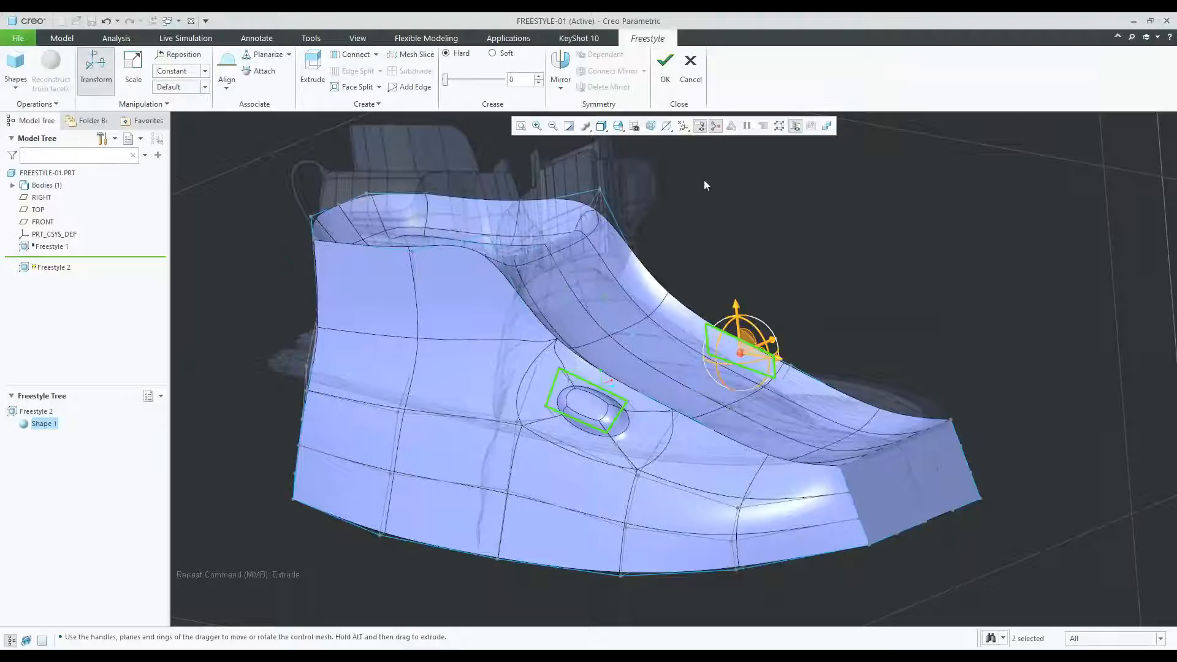
Display the shape as its faceted control mesh and clear the selection around the extruded side tabs.
{"action": "left_click", "coordinate": [828, 126]}
{"action": "middle_click_drag", "start_coordinate": [719, 300], "coordinate": [637, 312]}
{"action": "scroll", "coordinate": [694, 464], "scroll_direction": "down", "scroll_amount": 3}
{"action": "middle_click_drag", "start_coordinate": [694, 464], "coordinate": [667, 375]}
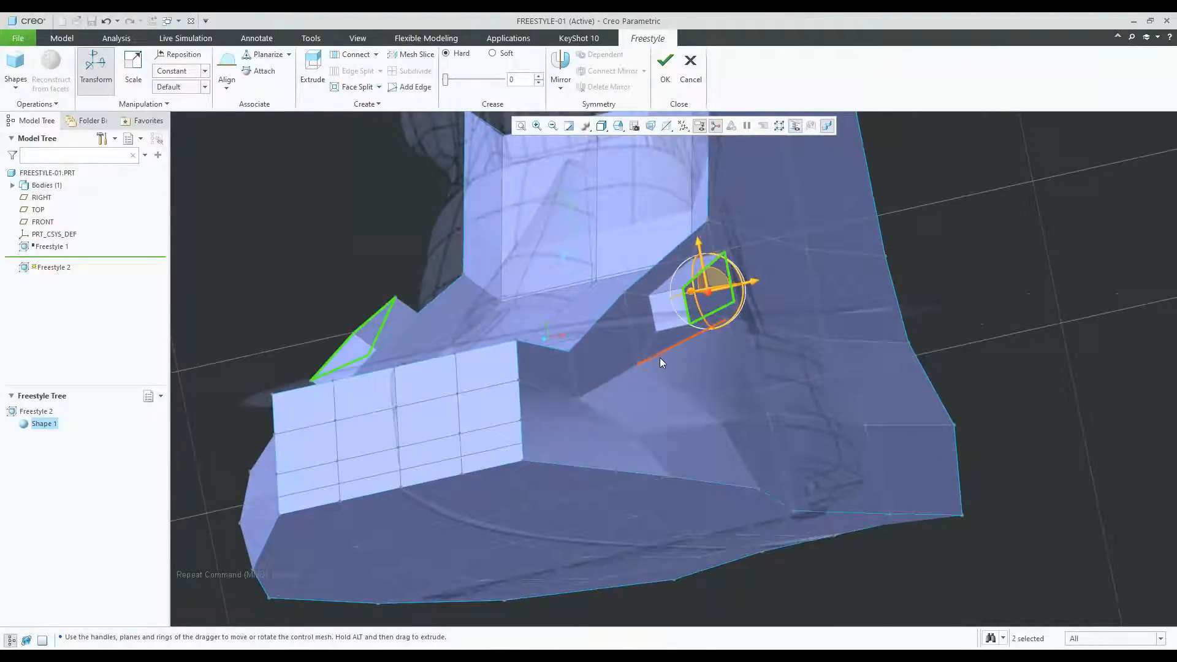
{"action": "left_click", "coordinate": [659, 357], "text": "ctrl"}
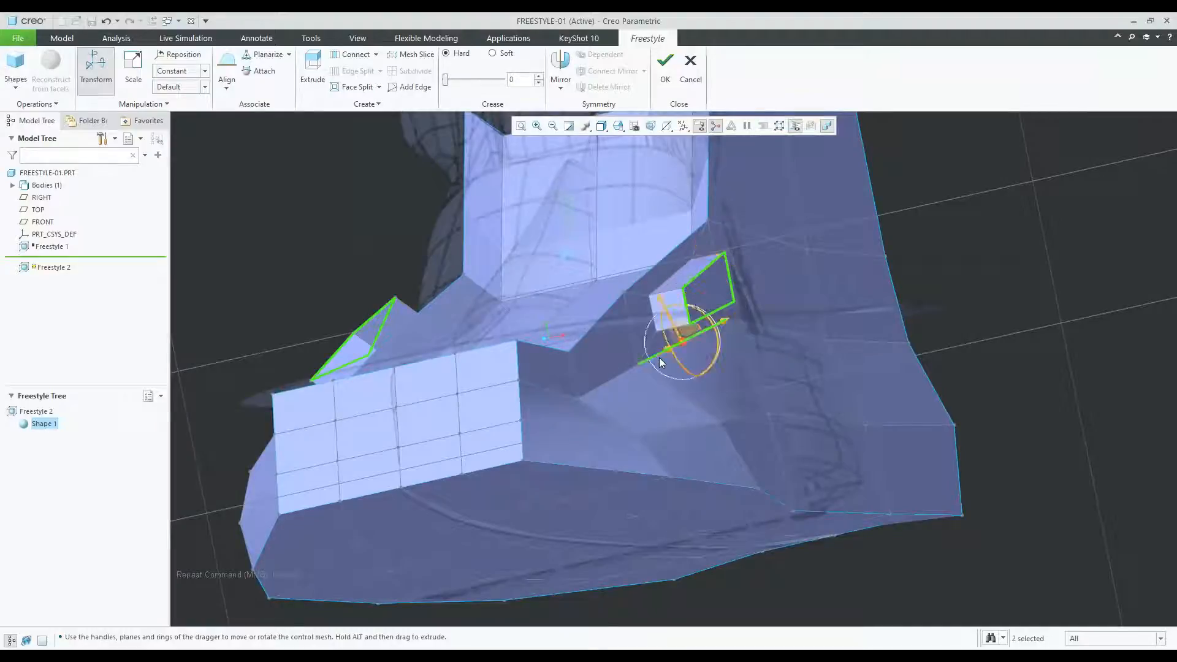
{"action": "left_click", "coordinate": [624, 376], "text": "ctrl"}
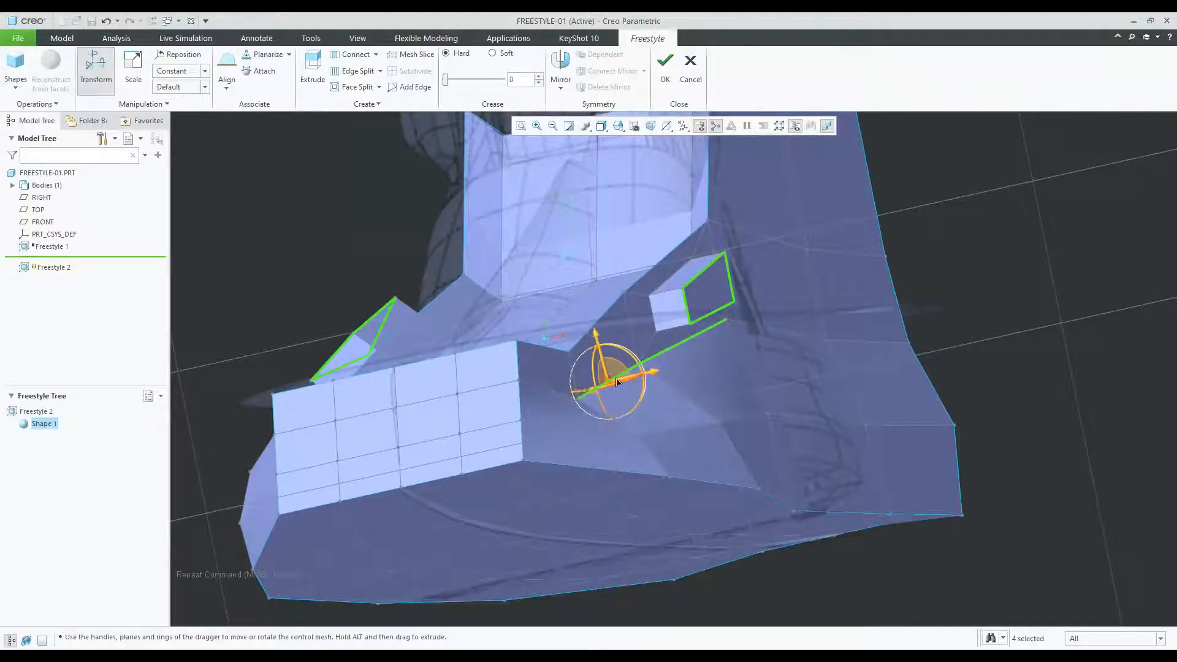
{"action": "middle_click_drag", "start_coordinate": [725, 334], "coordinate": [671, 527]}
{"action": "mouse_move", "coordinate": [650, 572]}
{"action": "middle_mouse_down"}
{"action": "mouse_move", "coordinate": [752, 485]}
{"action": "mouse_move", "coordinate": [757, 442]}
{"action": "mouse_move", "coordinate": [719, 503]}
{"action": "middle_mouse_up"}
{"action": "left_click", "coordinate": [905, 471]}
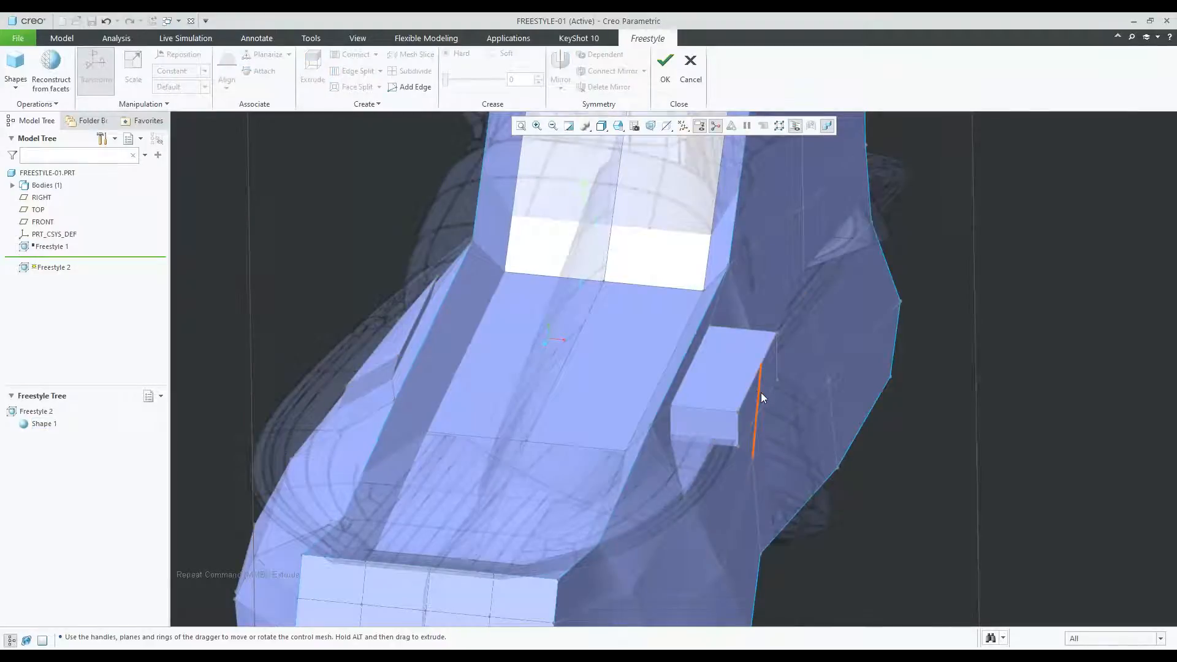
Rotate one side tab's end face and move it inward toward the instep.
{"action": "middle_click_drag", "start_coordinate": [763, 389], "coordinate": [776, 364]}
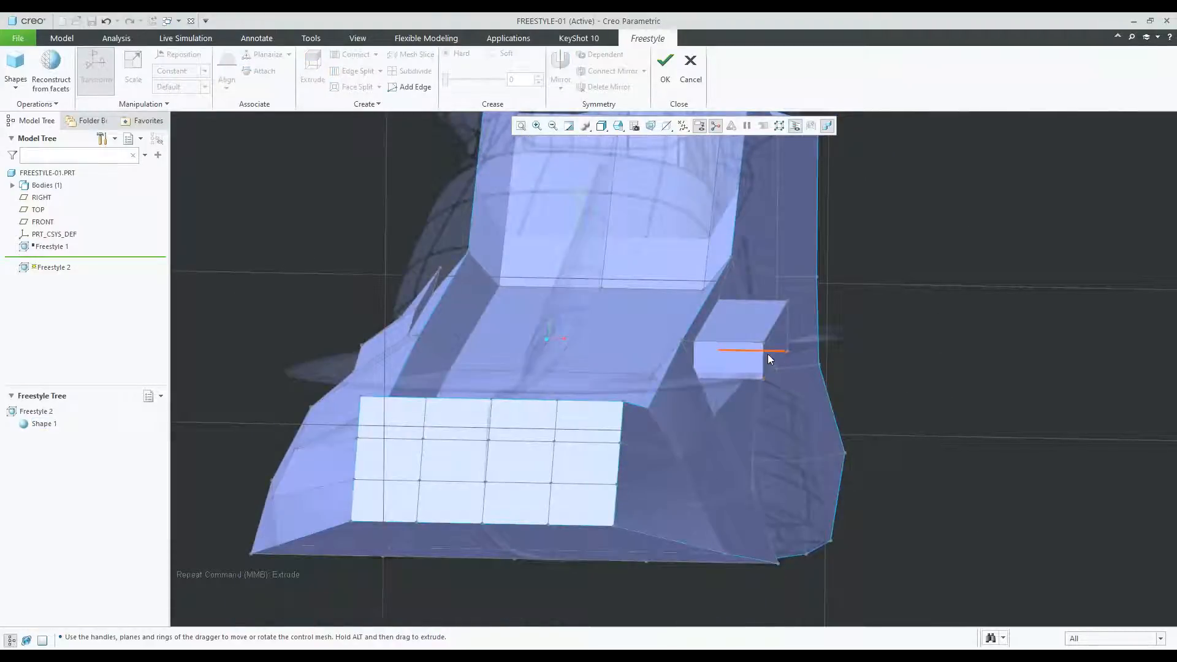
{"action": "scroll", "coordinate": [774, 348], "scroll_direction": "up", "scroll_amount": 5}
{"action": "left_click", "coordinate": [767, 343]}
{"action": "scroll", "coordinate": [779, 368], "scroll_direction": "down", "scroll_amount": 2}
{"action": "middle_click_drag", "start_coordinate": [781, 382], "coordinate": [790, 368]}
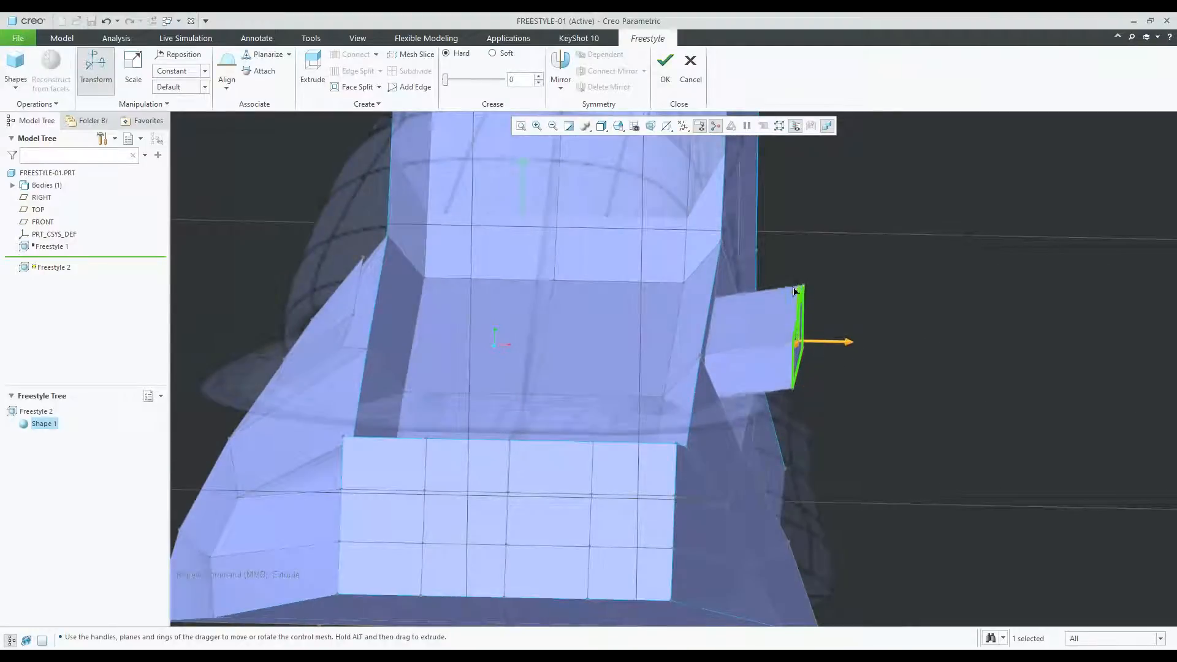
{"action": "left_click_drag", "start_coordinate": [795, 293], "coordinate": [795, 272]}
{"action": "left_click_drag", "start_coordinate": [836, 313], "coordinate": [707, 302]}
{"action": "mouse_move", "coordinate": [774, 336]}
{"action": "middle_mouse_down"}
{"action": "mouse_move", "coordinate": [747, 337]}
{"action": "mouse_move", "coordinate": [701, 435]}
{"action": "mouse_move", "coordinate": [697, 486]}
{"action": "mouse_move", "coordinate": [719, 438]}
{"action": "mouse_move", "coordinate": [714, 297]}
{"action": "mouse_move", "coordinate": [434, 264]}
{"action": "middle_mouse_up"}
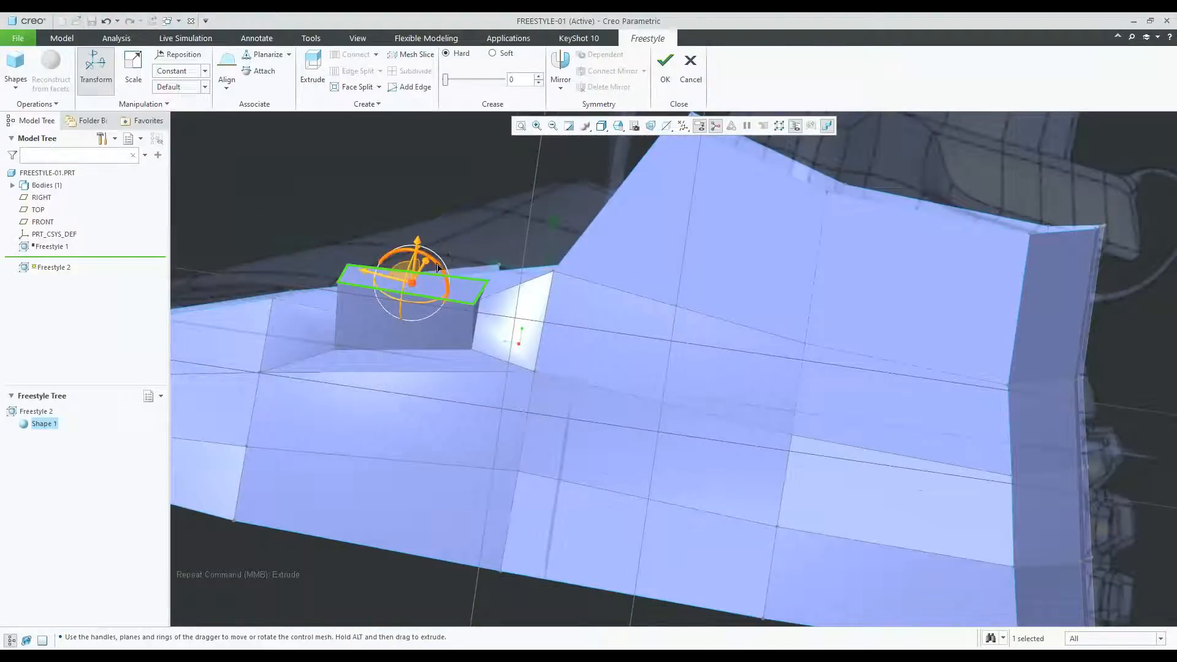
{"action": "left_click_drag", "start_coordinate": [433, 261], "coordinate": [430, 298]}
{"action": "mouse_move", "coordinate": [446, 310]}
{"action": "middle_mouse_down"}
{"action": "mouse_move", "coordinate": [570, 318]}
{"action": "mouse_move", "coordinate": [623, 272]}
{"action": "middle_mouse_up"}
{"action": "mouse_move", "coordinate": [752, 238]}
{"action": "left_mouse_down"}
{"action": "mouse_move", "coordinate": [693, 266]}
{"action": "mouse_move", "coordinate": [672, 249]}
{"action": "mouse_move", "coordinate": [749, 232]}
{"action": "left_mouse_up"}
{"action": "left_click", "coordinate": [803, 336]}
Reposition an outer edge of the same tab's end face and move its inner corner vertex outward.
{"action": "scroll", "coordinate": [748, 310], "scroll_direction": "down", "scroll_amount": 2}
{"action": "left_click", "coordinate": [737, 306]}
{"action": "middle_click_drag", "start_coordinate": [708, 294], "coordinate": [702, 258]}
{"action": "left_click_drag", "start_coordinate": [687, 225], "coordinate": [680, 220]}
{"action": "middle_click_drag", "start_coordinate": [682, 255], "coordinate": [671, 354]}
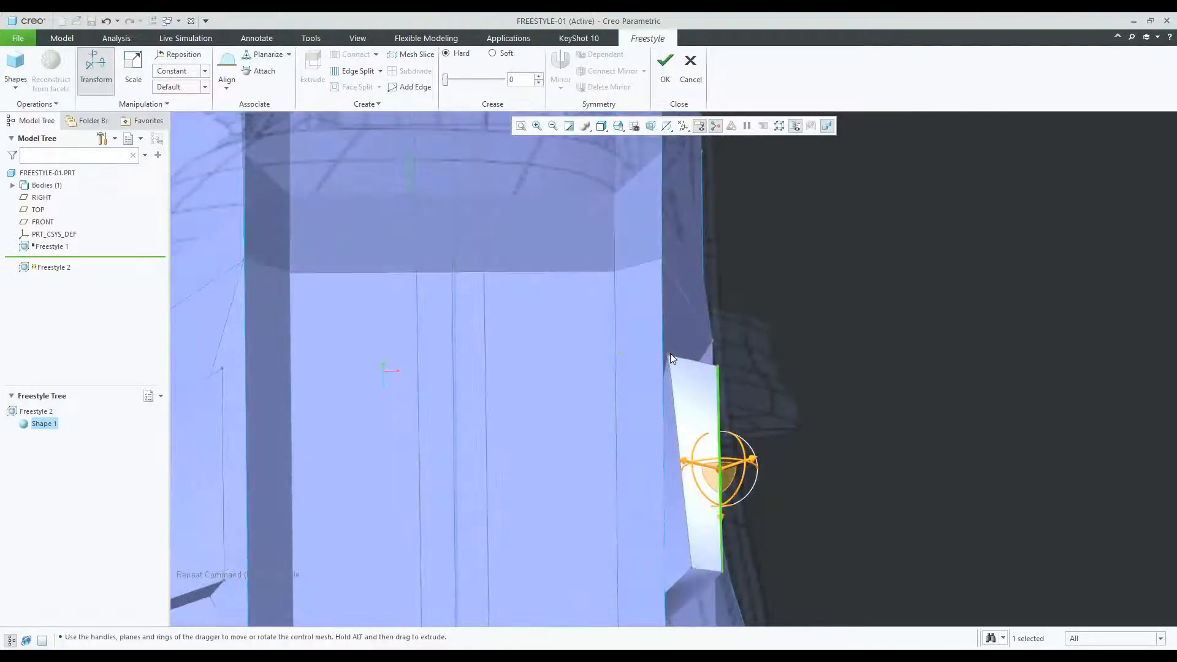
{"action": "left_click", "coordinate": [671, 354]}
{"action": "left_click_drag", "start_coordinate": [672, 396], "coordinate": [672, 405]}
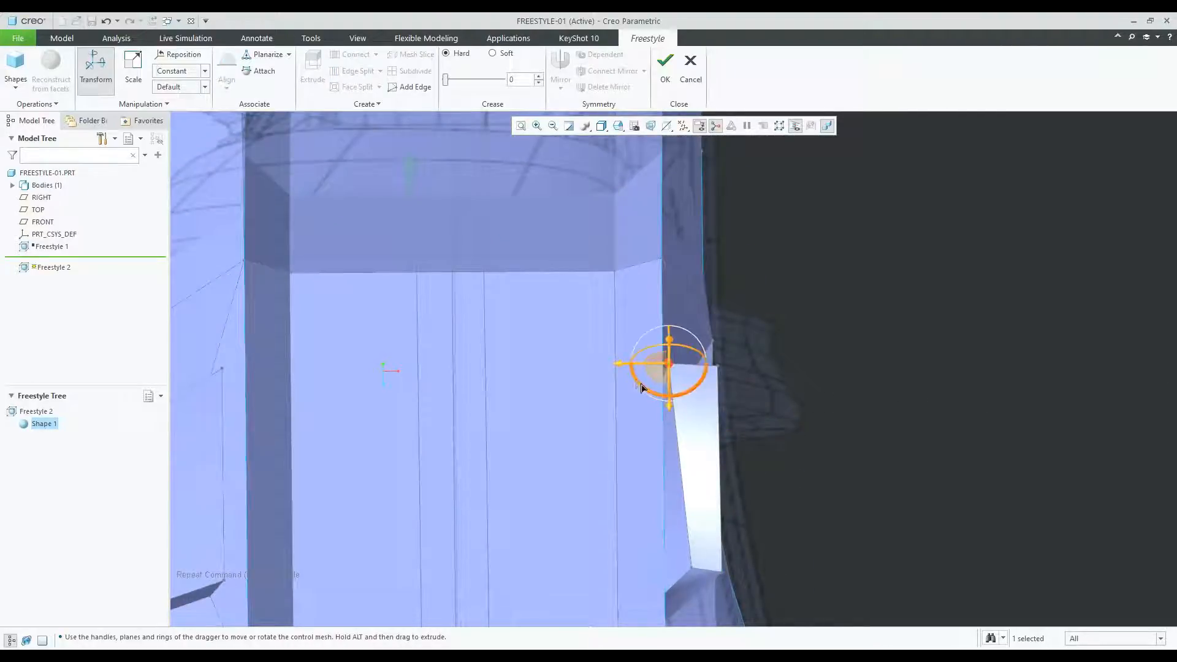
{"action": "left_click_drag", "start_coordinate": [621, 367], "coordinate": [631, 369]}
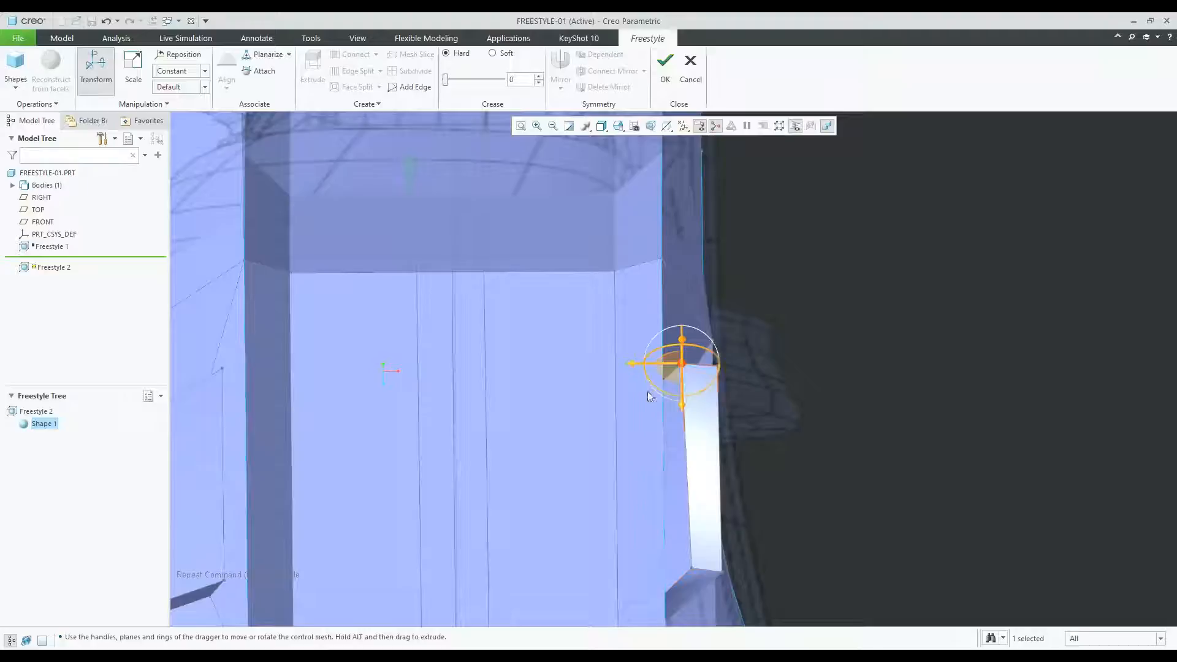
{"action": "middle_click_drag", "start_coordinate": [647, 392], "coordinate": [704, 393]}
{"action": "left_click", "coordinate": [776, 345]}
Raise an edge of the opposite side tab's end face and shift it slightly inward.
{"action": "middle_click_drag", "start_coordinate": [194, 428], "coordinate": [392, 377]}
{"action": "left_click", "coordinate": [391, 377]}
{"action": "middle_click_drag", "start_coordinate": [486, 384], "coordinate": [390, 379]}
{"action": "left_click_drag", "start_coordinate": [341, 341], "coordinate": [353, 287]}
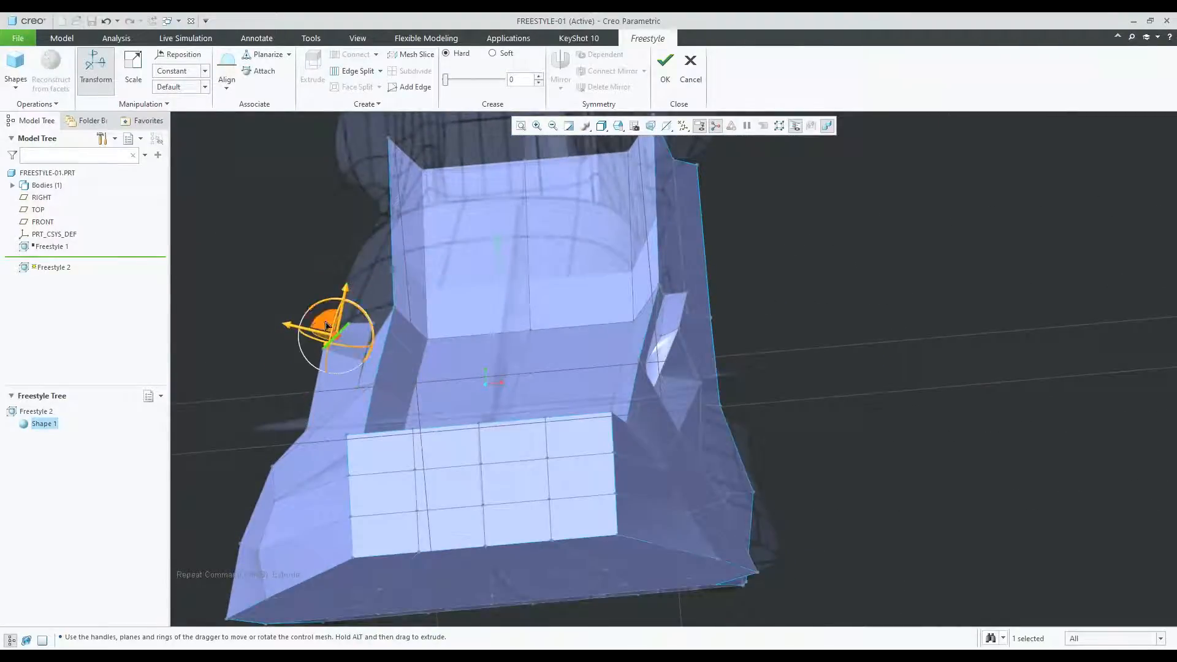
{"action": "left_click_drag", "start_coordinate": [293, 325], "coordinate": [303, 327]}
{"action": "left_click_drag", "start_coordinate": [351, 293], "coordinate": [354, 283]}
Move two further control-mesh elements on the side tab to fine-tune its shape.
{"action": "middle_click_drag", "start_coordinate": [421, 318], "coordinate": [697, 318]}
{"action": "left_click", "coordinate": [672, 322]}
{"action": "left_click_drag", "start_coordinate": [713, 296], "coordinate": [638, 297]}
{"action": "left_click", "coordinate": [767, 318]}
{"action": "left_click", "coordinate": [690, 312]}
{"action": "left_click_drag", "start_coordinate": [702, 270], "coordinate": [703, 267]}
{"action": "left_click", "coordinate": [768, 300]}
Connect the end faces of the two side tabs to form a strap across the instep.
{"action": "middle_click_drag", "start_coordinate": [778, 307], "coordinate": [693, 356]}
{"action": "left_click", "coordinate": [693, 355]}
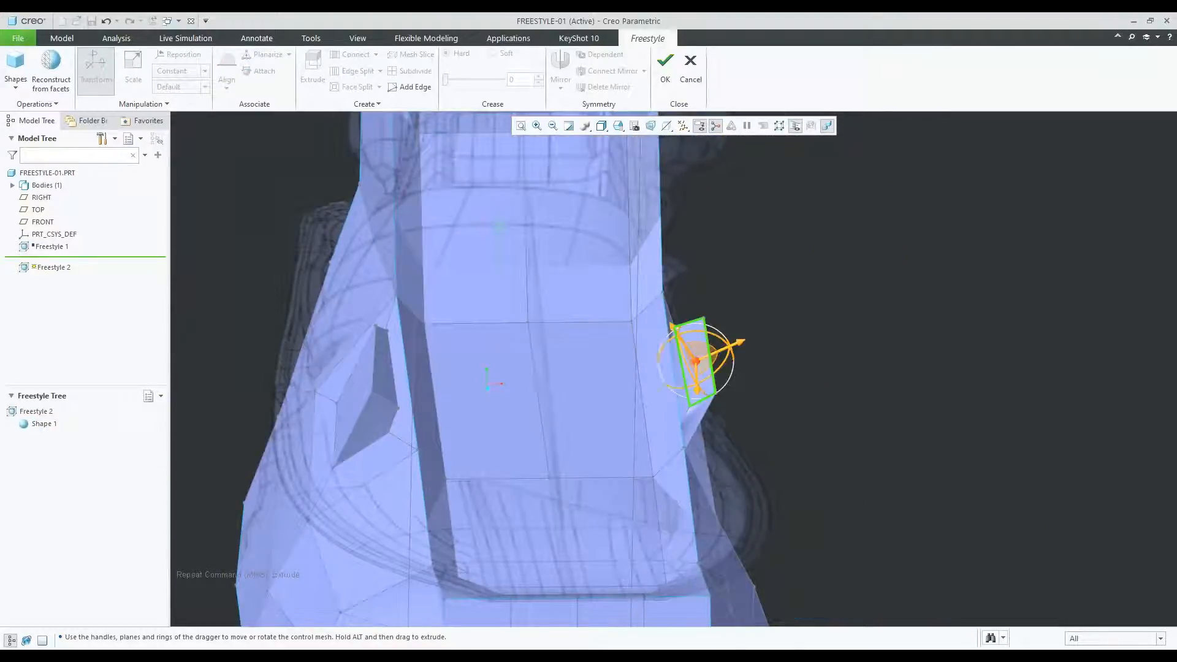
{"action": "left_click", "coordinate": [387, 372], "text": "ctrl"}
{"action": "right_click", "coordinate": [741, 279]}
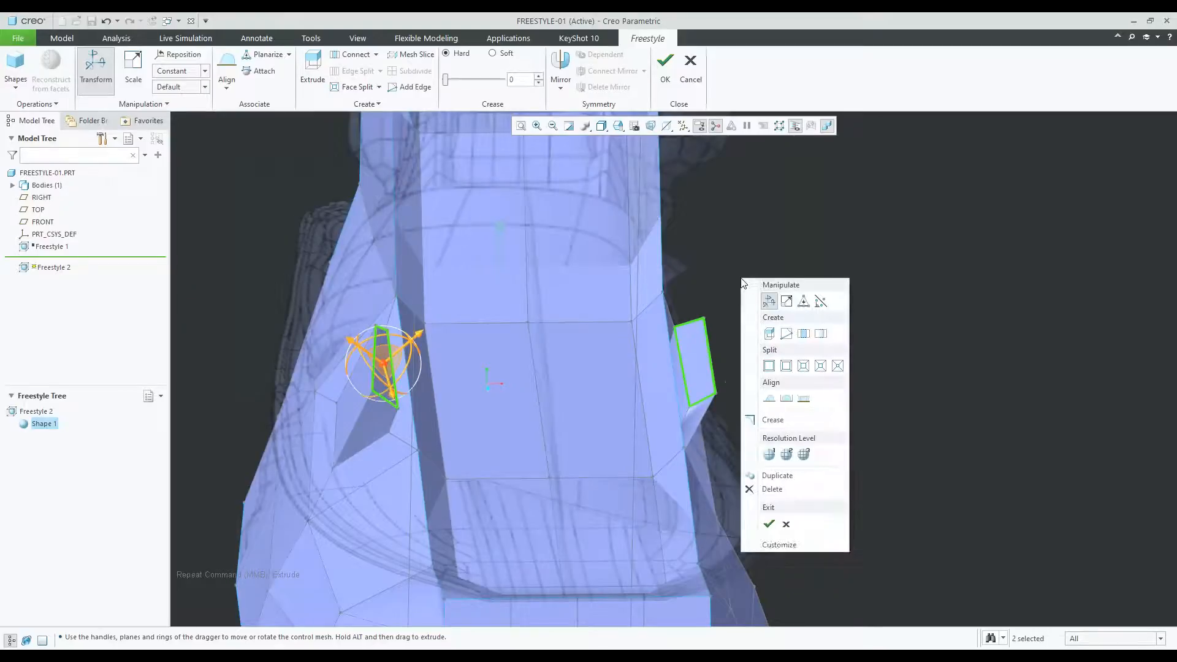
{"action": "left_click", "coordinate": [819, 335]}
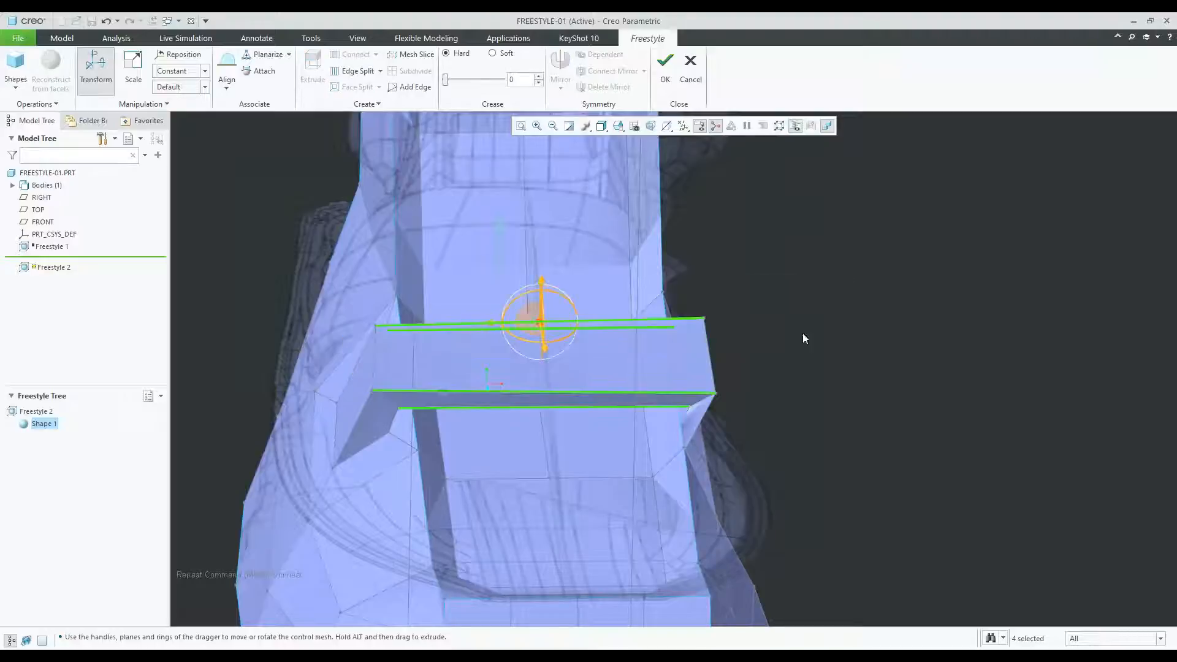
Split the strap's upper front edge into four parts, adding three crosswise loops, and restore the smooth surface display.
{"action": "middle_click_drag", "start_coordinate": [558, 351], "coordinate": [624, 330]}
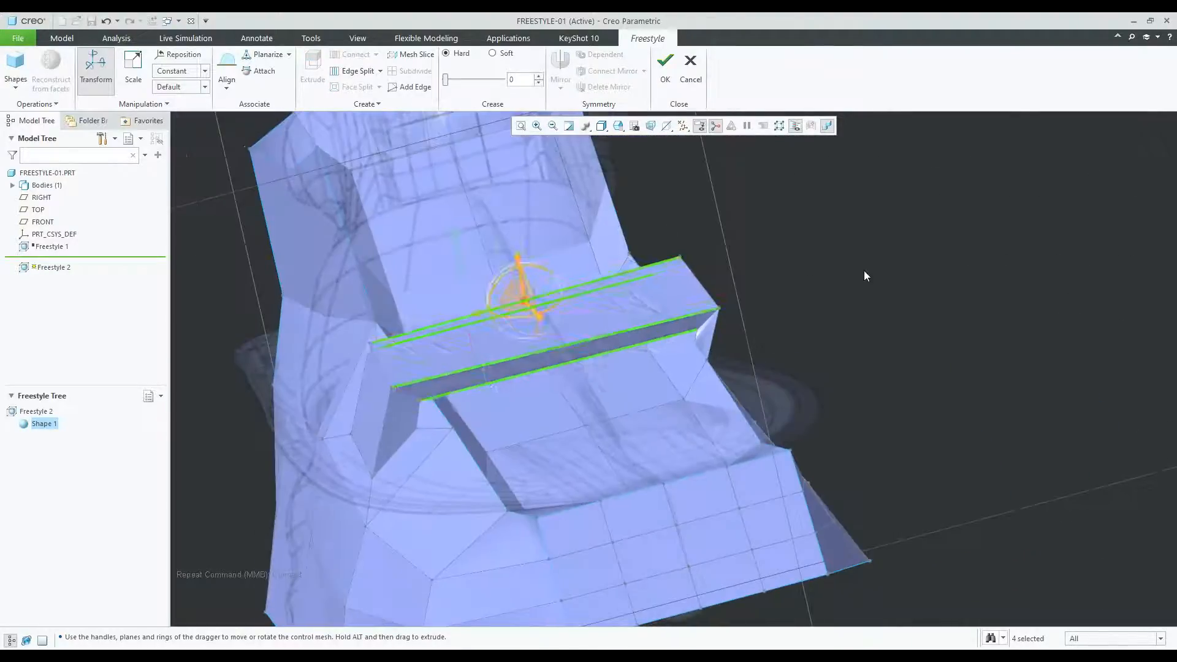
{"action": "left_click", "coordinate": [579, 337]}
{"action": "right_click", "coordinate": [808, 288]}
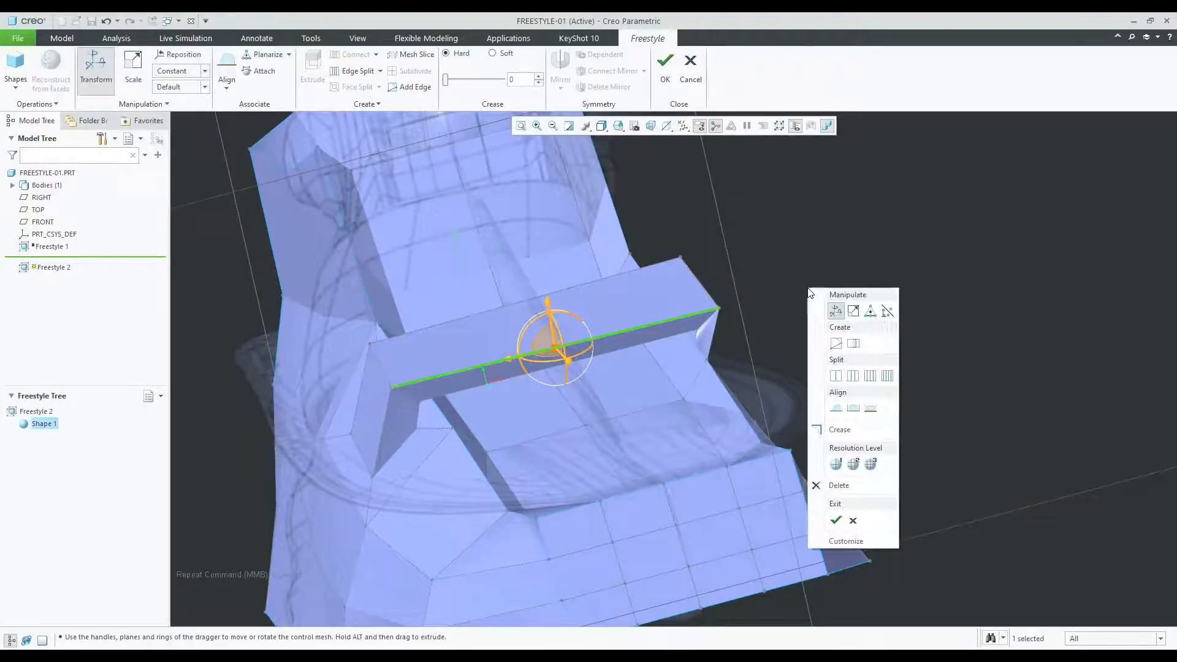
{"action": "left_click", "coordinate": [870, 376]}
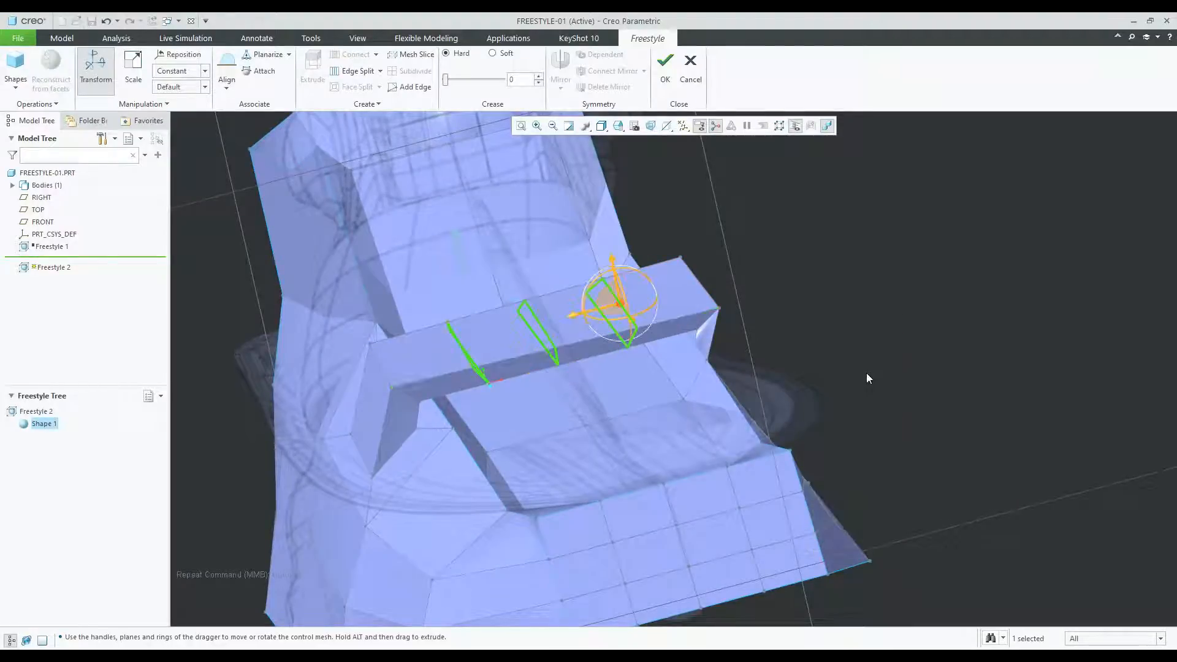
{"action": "left_click", "coordinate": [843, 342]}
{"action": "scroll", "coordinate": [656, 365], "scroll_direction": "up", "scroll_amount": 3}
{"action": "middle_click_drag", "start_coordinate": [603, 356], "coordinate": [647, 325]}
{"action": "scroll", "coordinate": [670, 330], "scroll_direction": "down", "scroll_amount": 2}
{"action": "scroll", "coordinate": [668, 316], "scroll_direction": "up", "scroll_amount": 2}
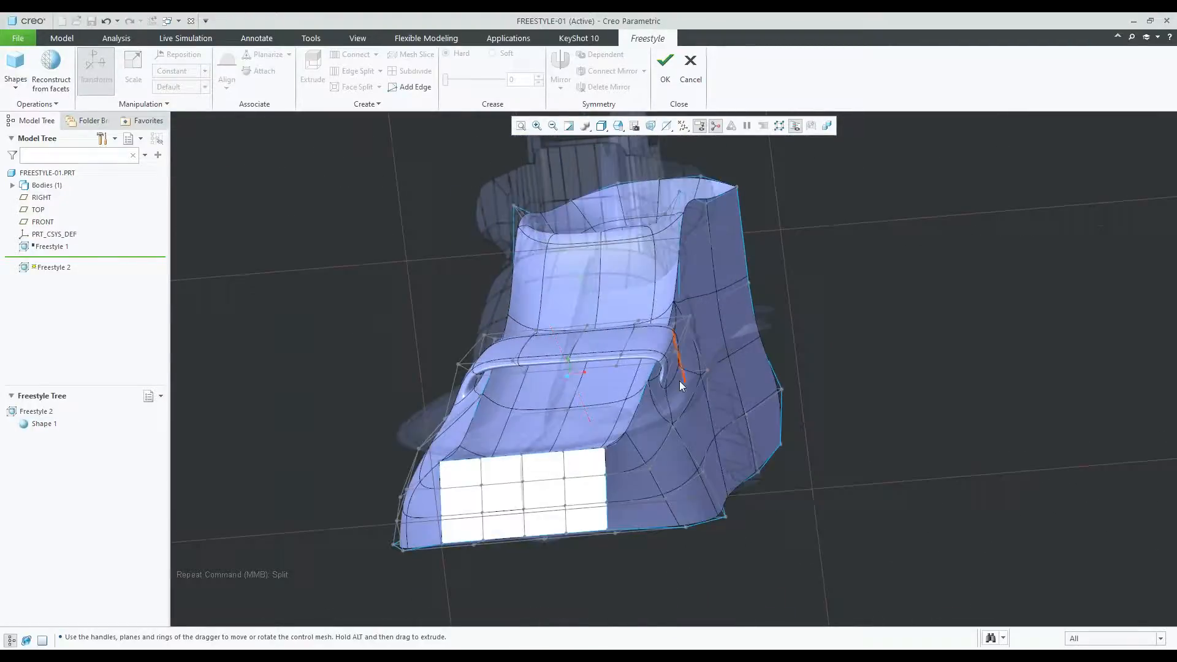
Raise the control-mesh edge at one foot of the strap and shift it slightly inward toward the shoe.
{"action": "scroll", "coordinate": [678, 381], "scroll_direction": "up", "scroll_amount": 5}
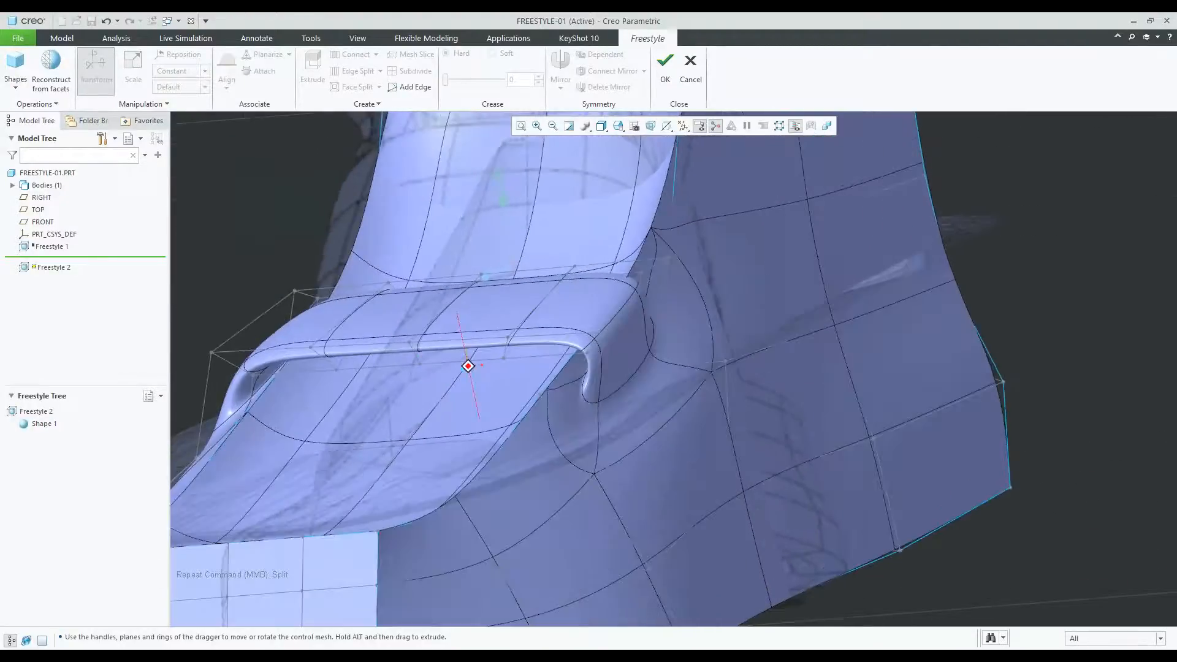
{"action": "left_click", "coordinate": [634, 385]}
{"action": "middle_click_drag", "start_coordinate": [633, 385], "coordinate": [742, 395]}
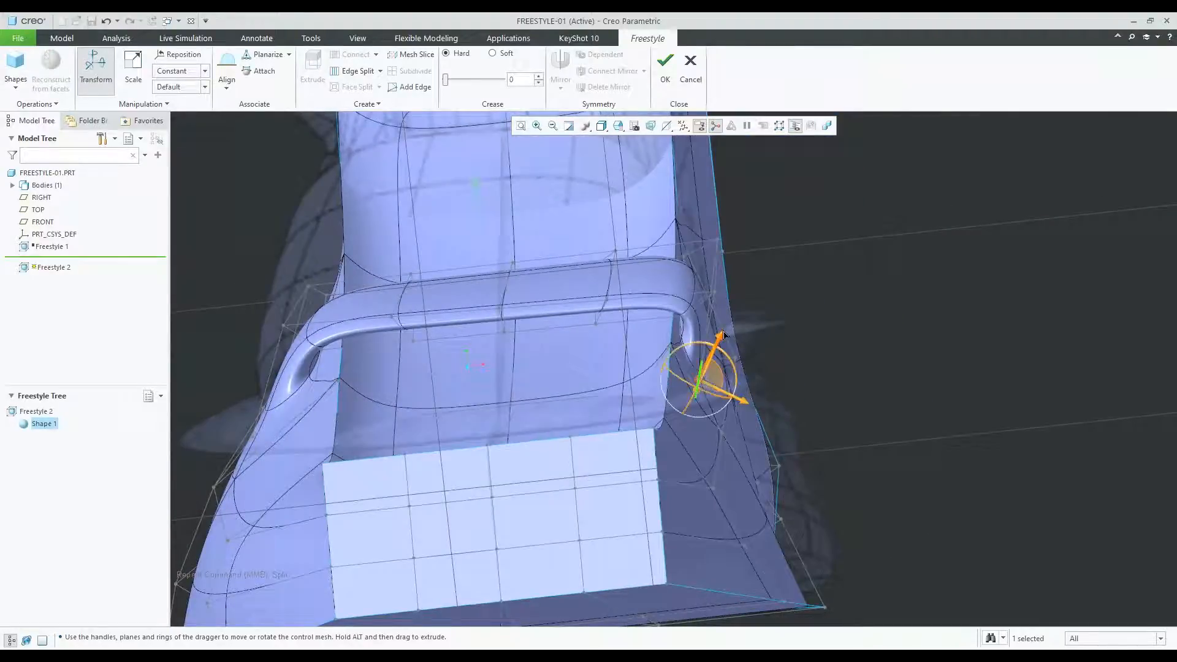
{"action": "mouse_move", "coordinate": [759, 371]}
{"action": "middle_mouse_down"}
{"action": "mouse_move", "coordinate": [763, 351]}
{"action": "mouse_move", "coordinate": [758, 392]}
{"action": "middle_mouse_up"}
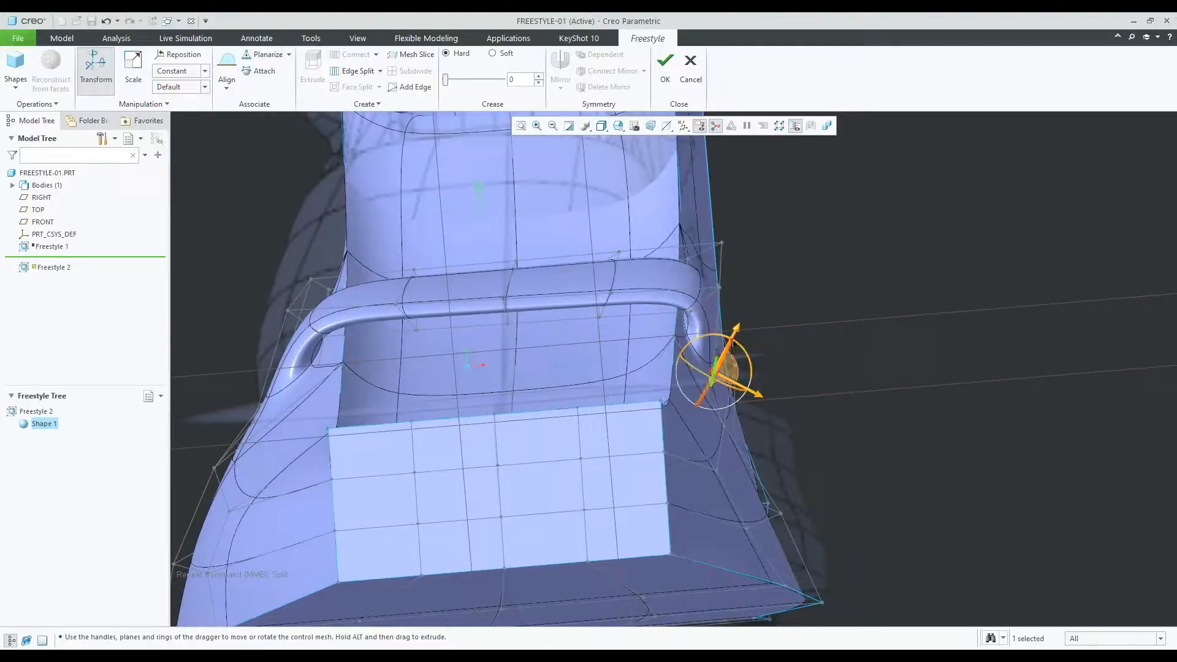
{"action": "left_click_drag", "start_coordinate": [740, 333], "coordinate": [742, 328]}
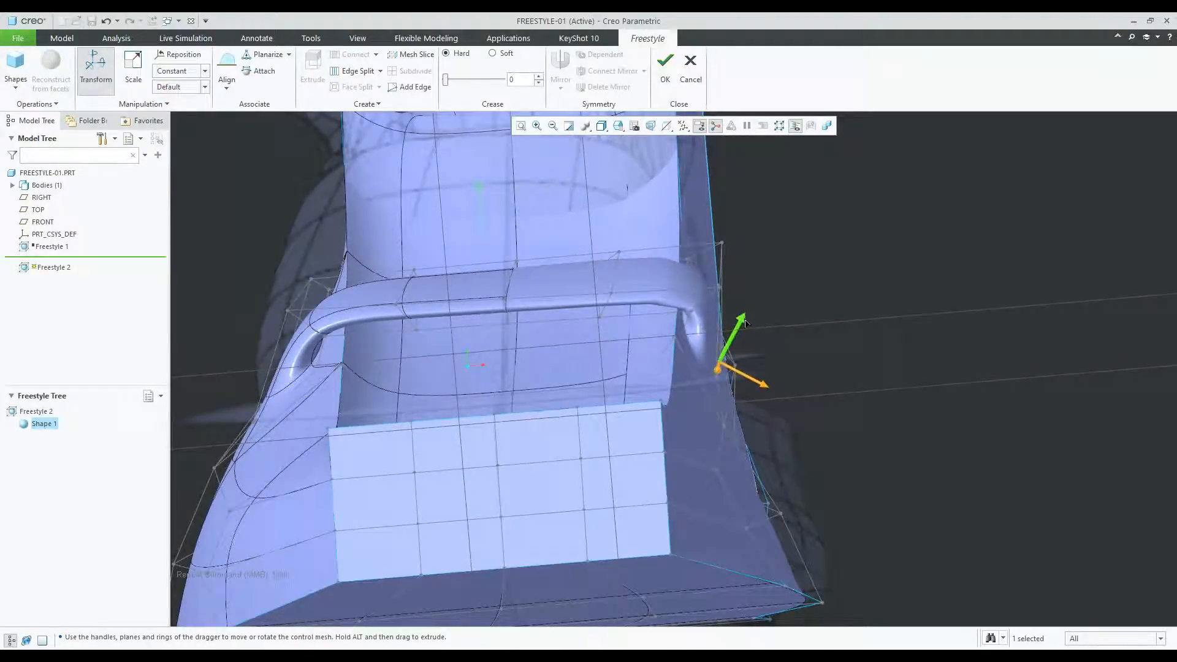
{"action": "scroll", "coordinate": [732, 347], "scroll_direction": "down", "scroll_amount": 3}
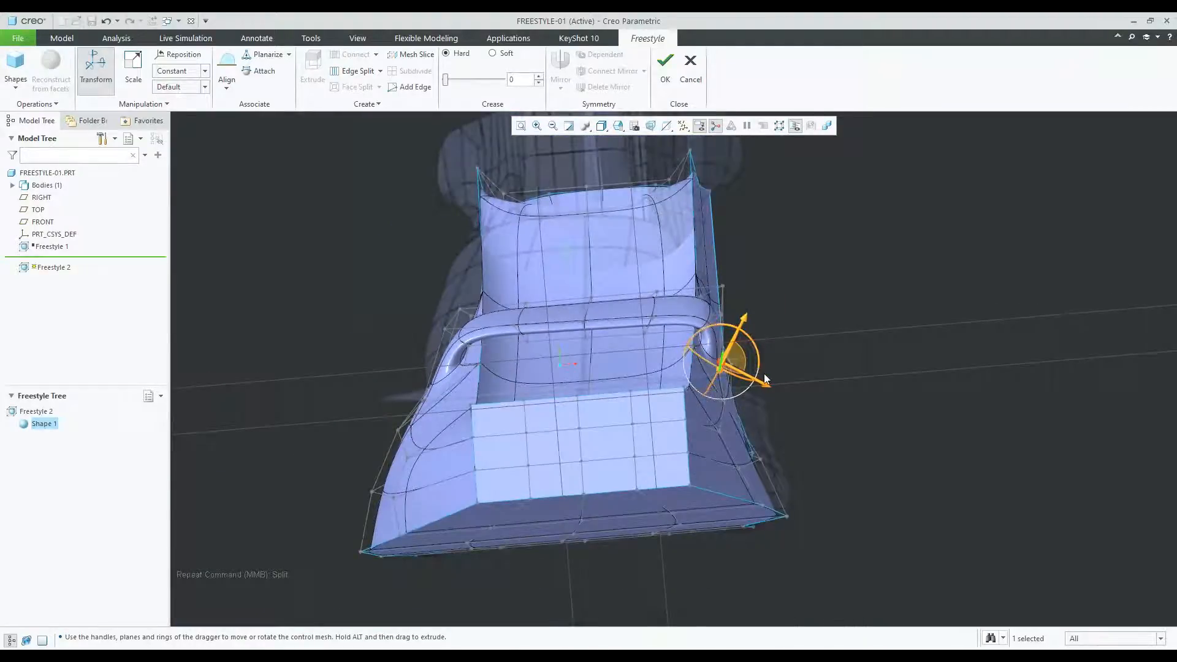
{"action": "left_click_drag", "start_coordinate": [743, 323], "coordinate": [747, 314]}
{"action": "left_click_drag", "start_coordinate": [774, 379], "coordinate": [762, 374]}
{"action": "scroll", "coordinate": [724, 400], "scroll_direction": "down", "scroll_amount": 3}
{"action": "mouse_move", "coordinate": [705, 392]}
{"action": "middle_mouse_down"}
{"action": "mouse_move", "coordinate": [707, 426]}
{"action": "mouse_move", "coordinate": [707, 415]}
{"action": "mouse_move", "coordinate": [776, 397]}
{"action": "mouse_move", "coordinate": [762, 412]}
{"action": "middle_mouse_up"}
{"action": "scroll", "coordinate": [762, 413], "scroll_direction": "down", "scroll_amount": 2}
{"action": "left_click", "coordinate": [684, 272]}
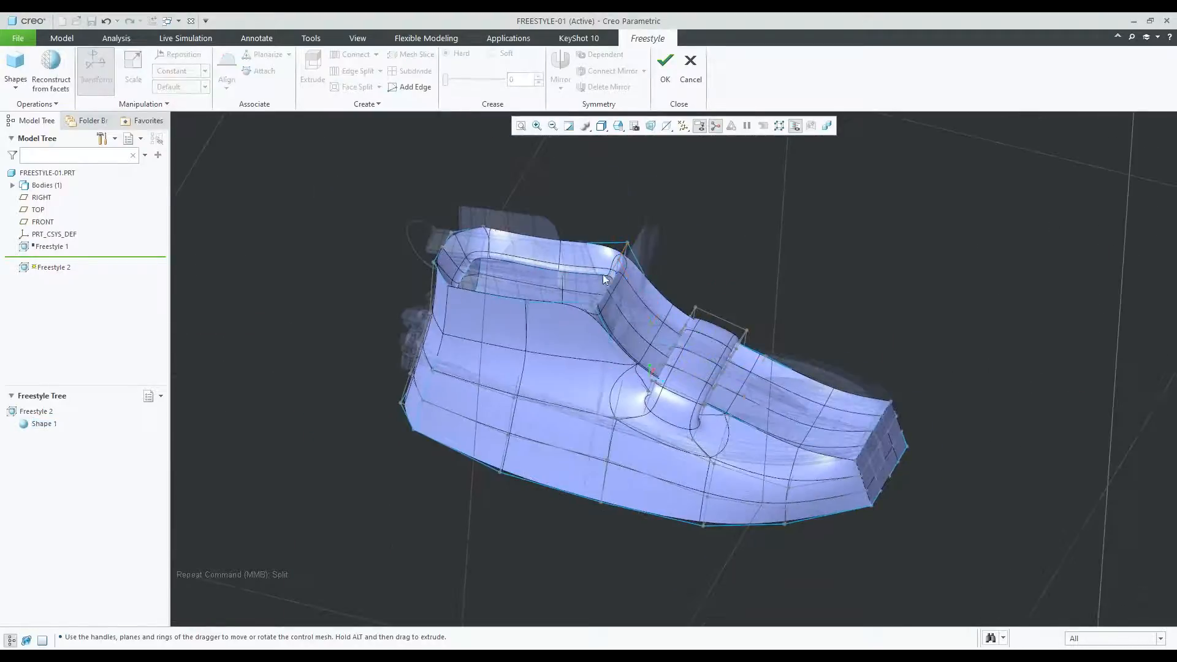
Apply a soft crease to the chain of control-mesh edges running from the toe along both instep sides and around the ankle opening.
{"action": "mouse_move", "coordinate": [632, 306]}
{"action": "middle_mouse_down"}
{"action": "mouse_move", "coordinate": [764, 479]}
{"action": "mouse_move", "coordinate": [787, 474]}
{"action": "middle_mouse_up"}
{"action": "scroll", "coordinate": [815, 444], "scroll_direction": "up", "scroll_amount": 5}
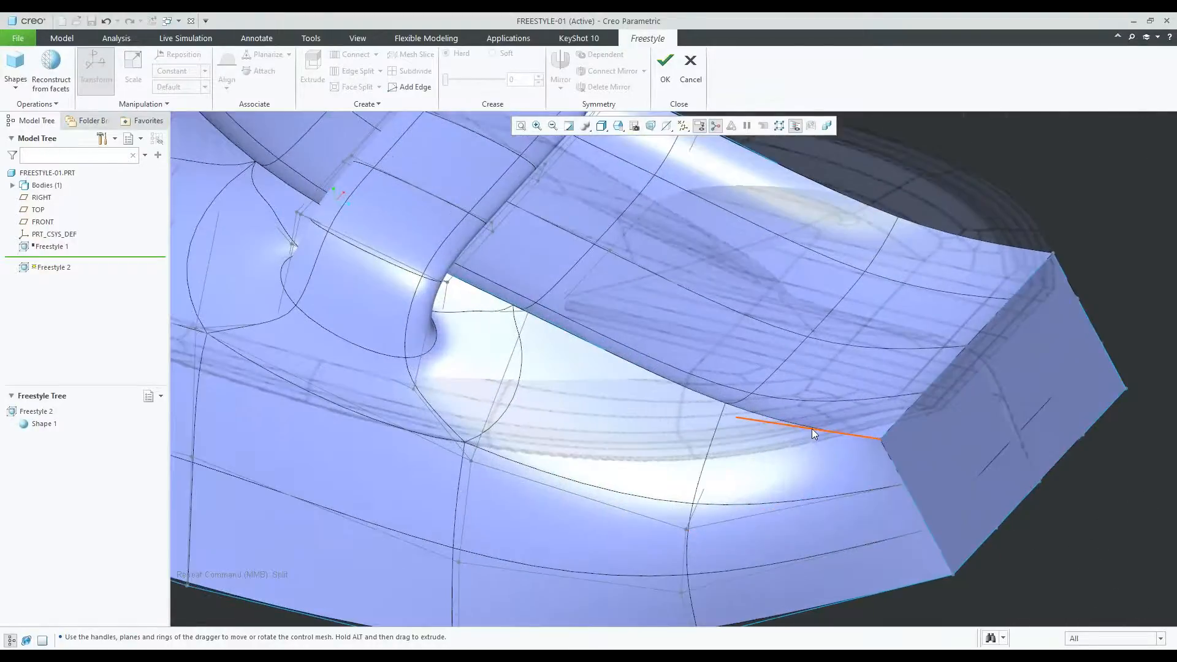
{"action": "left_click", "coordinate": [813, 432]}
{"action": "middle_click_drag", "start_coordinate": [813, 433], "coordinate": [729, 424]}
{"action": "left_click", "coordinate": [611, 363], "text": "ctrl"}
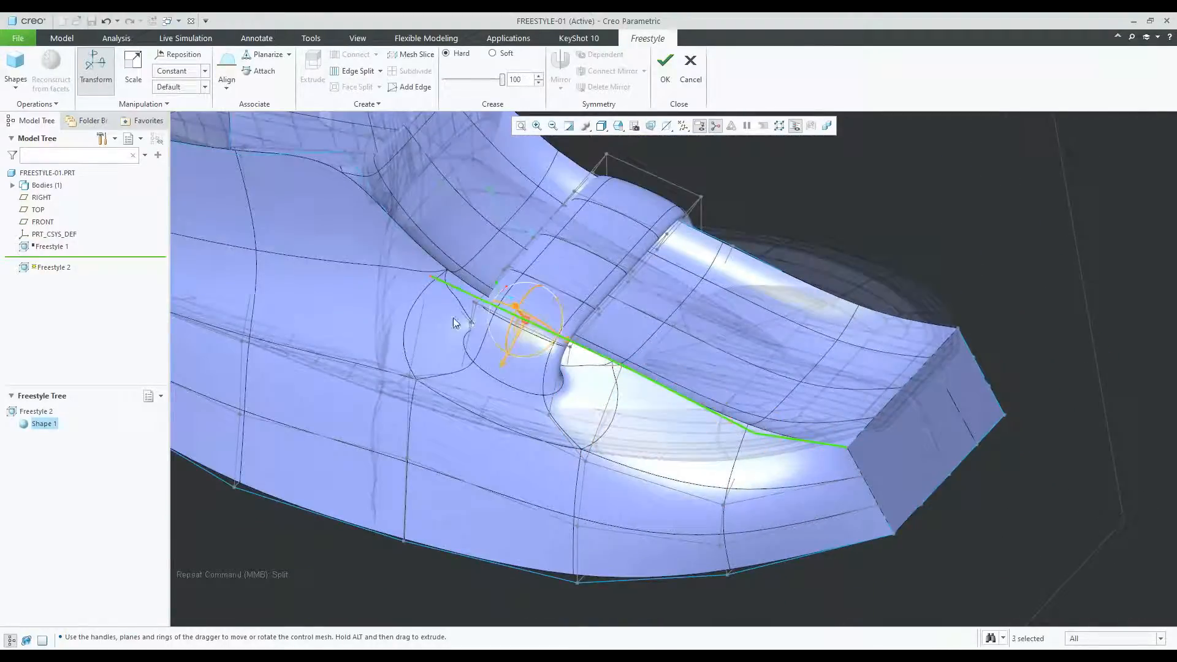
{"action": "left_click", "coordinate": [406, 242], "text": "ctrl"}
{"action": "middle_click_drag", "start_coordinate": [406, 242], "coordinate": [520, 101]}
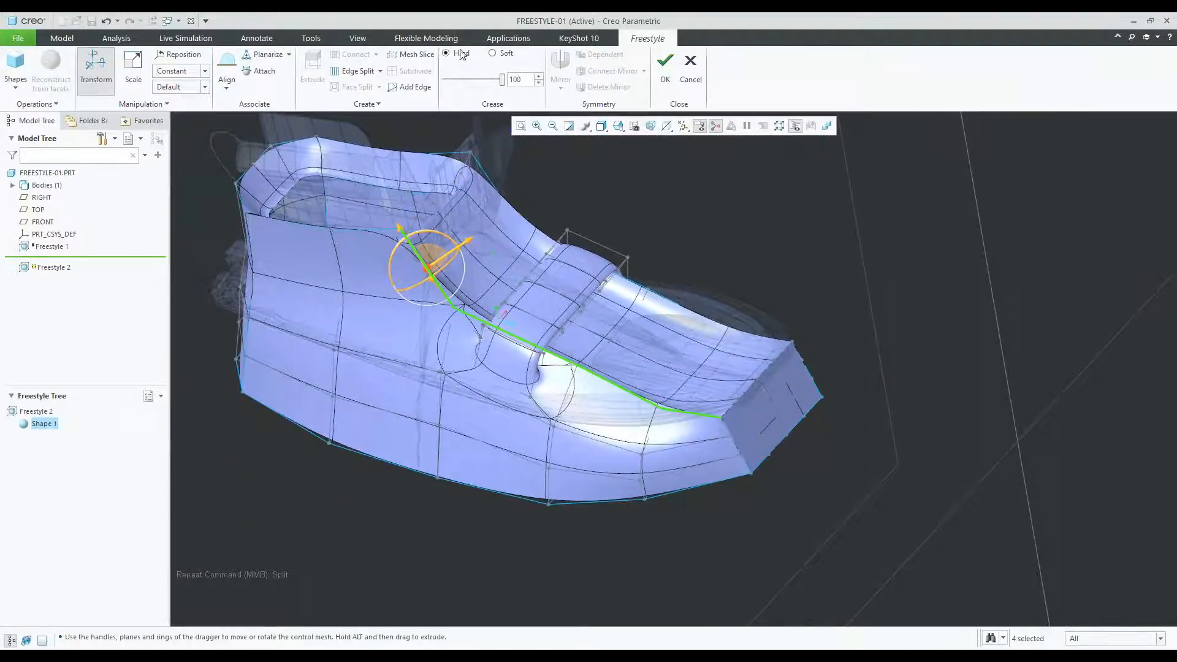
{"action": "scroll", "coordinate": [561, 274], "scroll_direction": "up", "scroll_amount": 2}
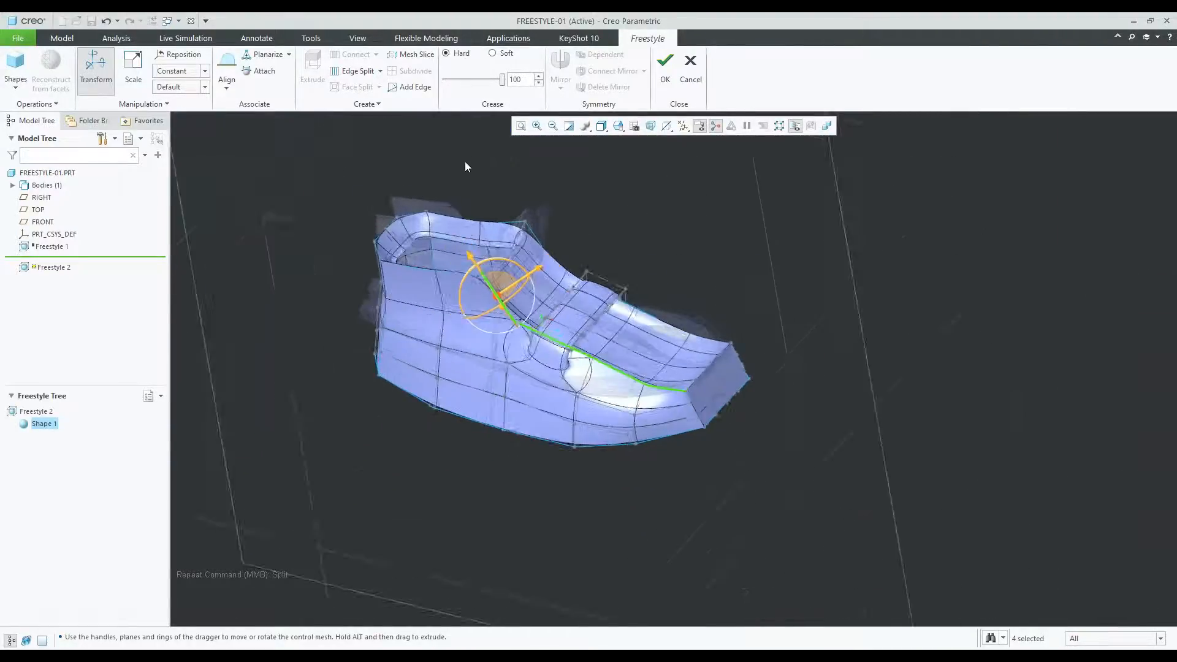
{"action": "scroll", "coordinate": [465, 160], "scroll_direction": "down", "scroll_amount": 3}
{"action": "left_click", "coordinate": [462, 344], "text": "ctrl"}
{"action": "left_click", "coordinate": [369, 336], "text": "ctrl"}
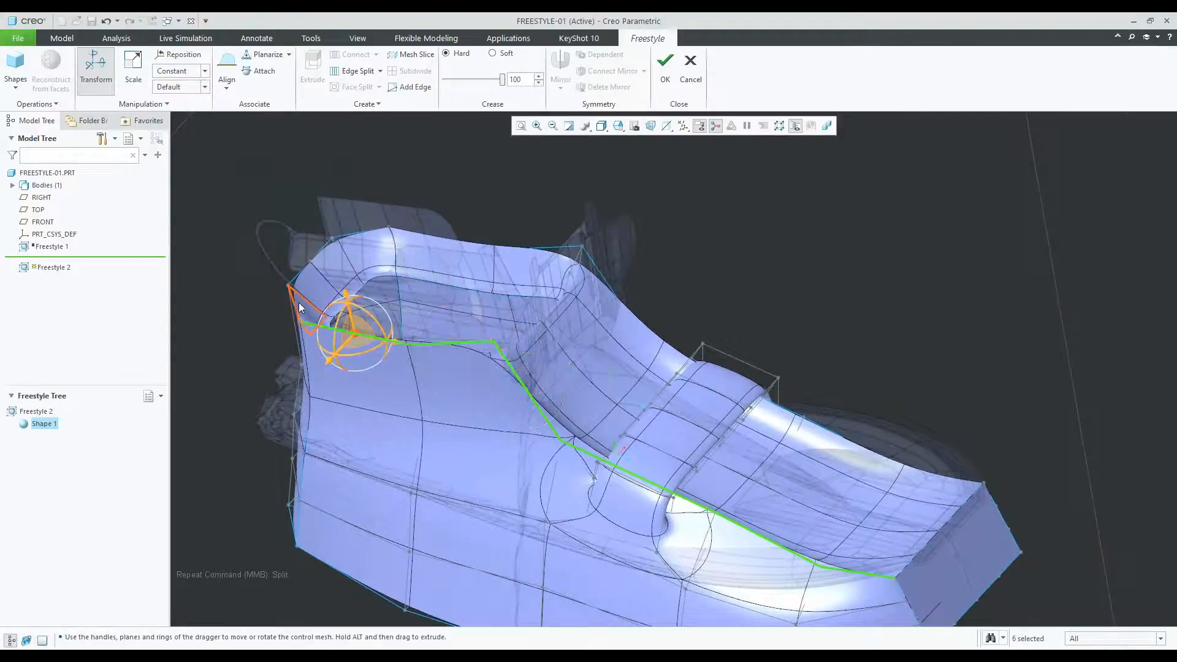
{"action": "left_click", "coordinate": [296, 303], "text": "ctrl"}
{"action": "scroll", "coordinate": [310, 258], "scroll_direction": "down", "scroll_amount": 4}
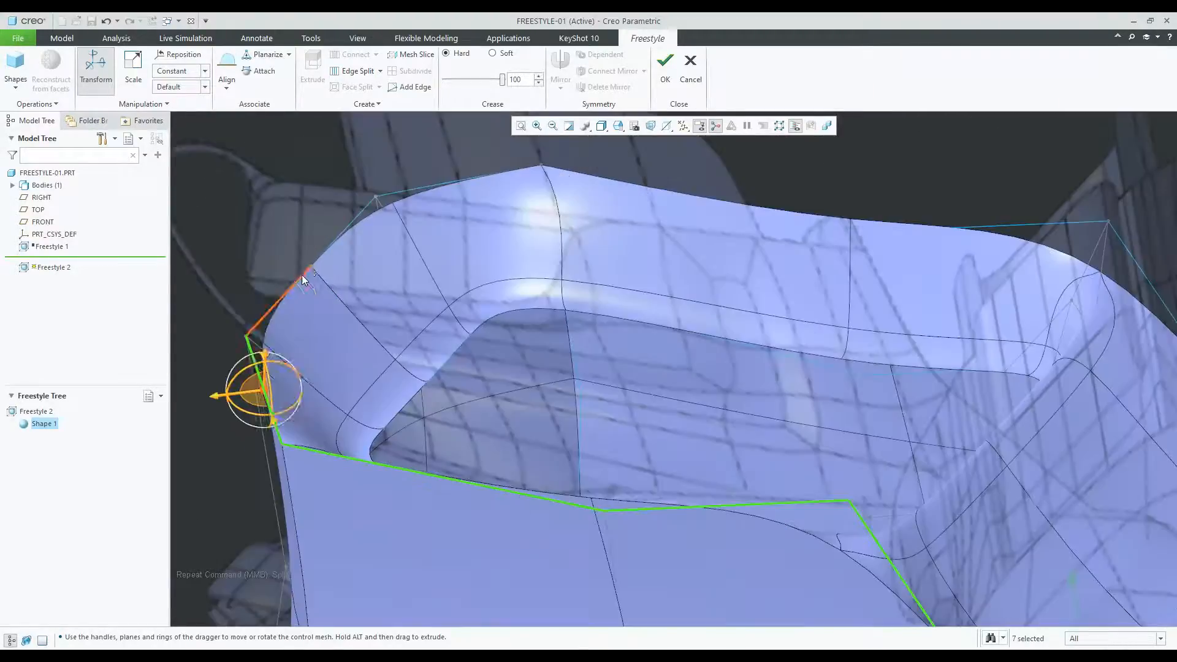
{"action": "left_click", "coordinate": [348, 222], "text": "ctrl"}
{"action": "left_click", "coordinate": [409, 190], "text": "ctrl"}
{"action": "left_click", "coordinate": [577, 173], "text": "ctrl"}
{"action": "scroll", "coordinate": [509, 210], "scroll_direction": "up", "scroll_amount": 1}
{"action": "scroll", "coordinate": [509, 215], "scroll_direction": "up", "scroll_amount": 2}
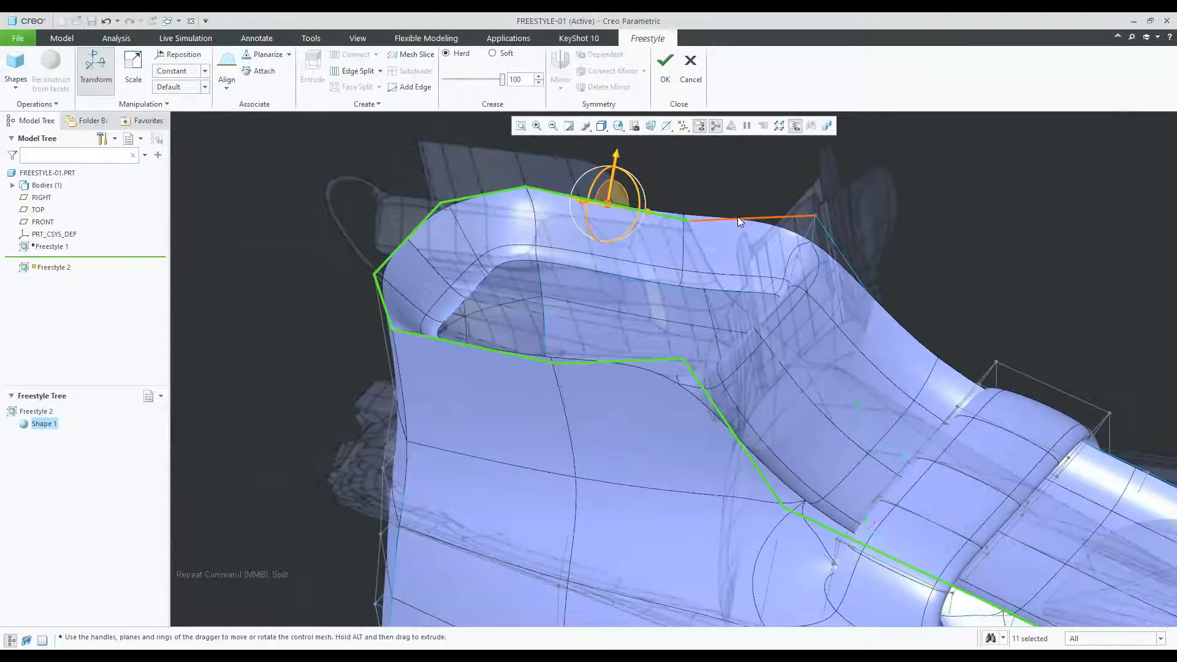
{"action": "left_click", "coordinate": [782, 216], "text": "ctrl"}
{"action": "scroll", "coordinate": [797, 245], "scroll_direction": "up", "scroll_amount": 2}
{"action": "scroll", "coordinate": [803, 248], "scroll_direction": "down", "scroll_amount": 2}
{"action": "left_click", "coordinate": [803, 252], "text": "ctrl"}
{"action": "middle_click_drag", "start_coordinate": [803, 251], "coordinate": [852, 418]}
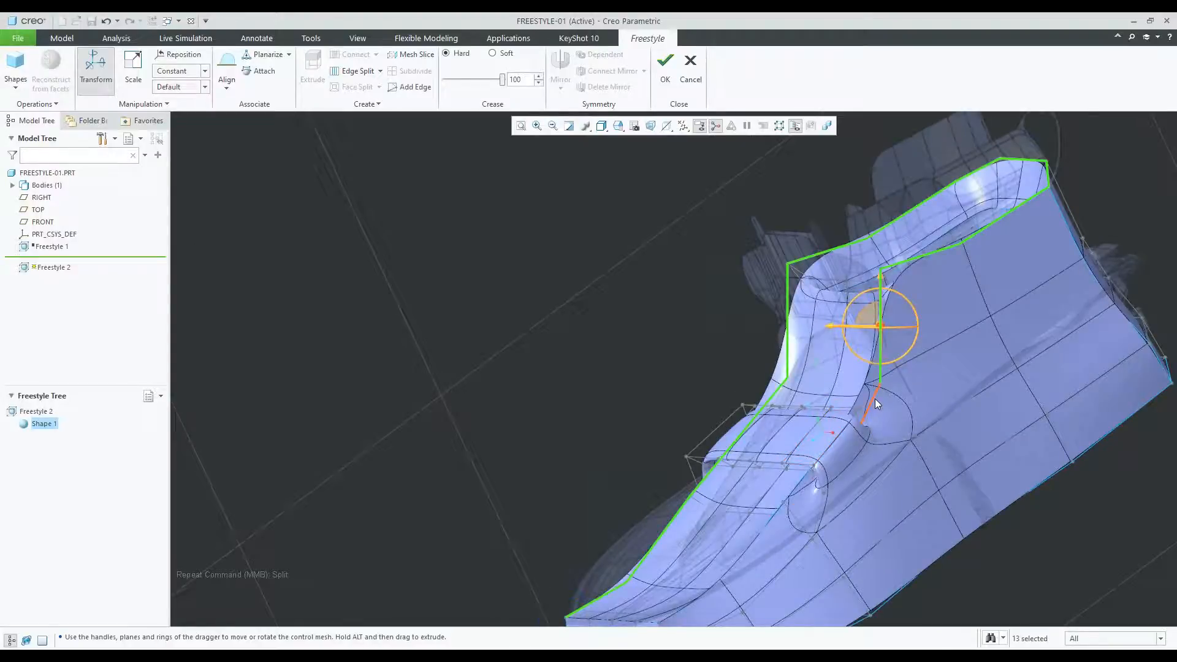
{"action": "left_click", "coordinate": [875, 403], "text": "ctrl"}
{"action": "scroll", "coordinate": [861, 448], "scroll_direction": "down", "scroll_amount": 6}
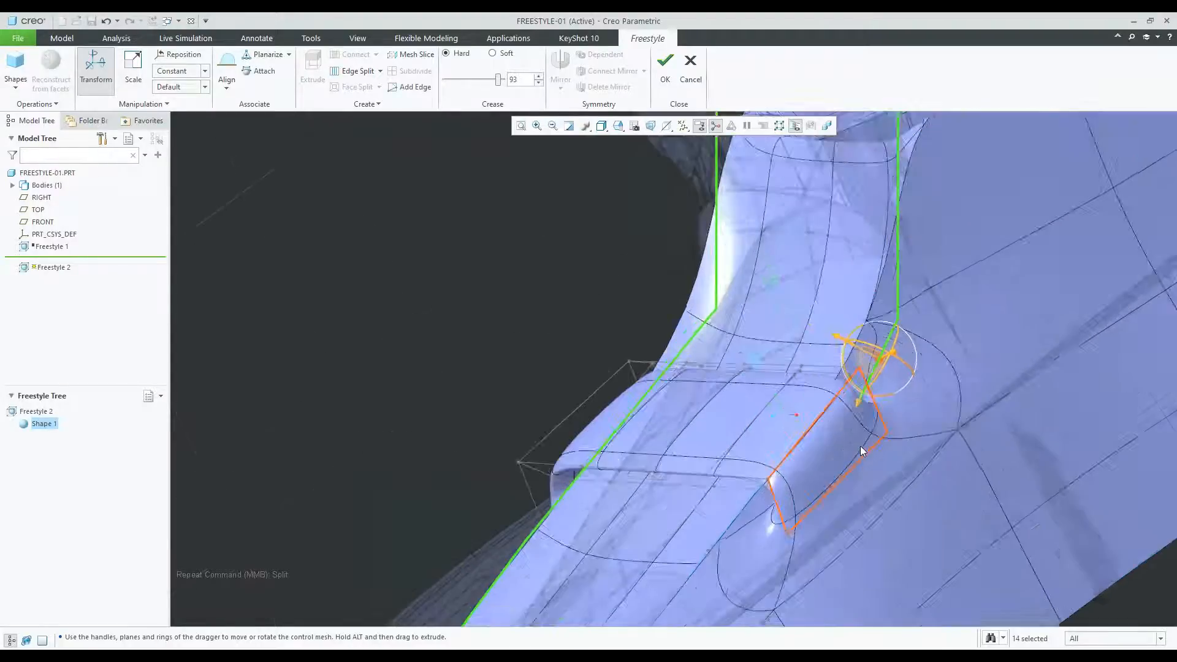
{"action": "scroll", "coordinate": [785, 531], "scroll_direction": "up", "scroll_amount": 8}
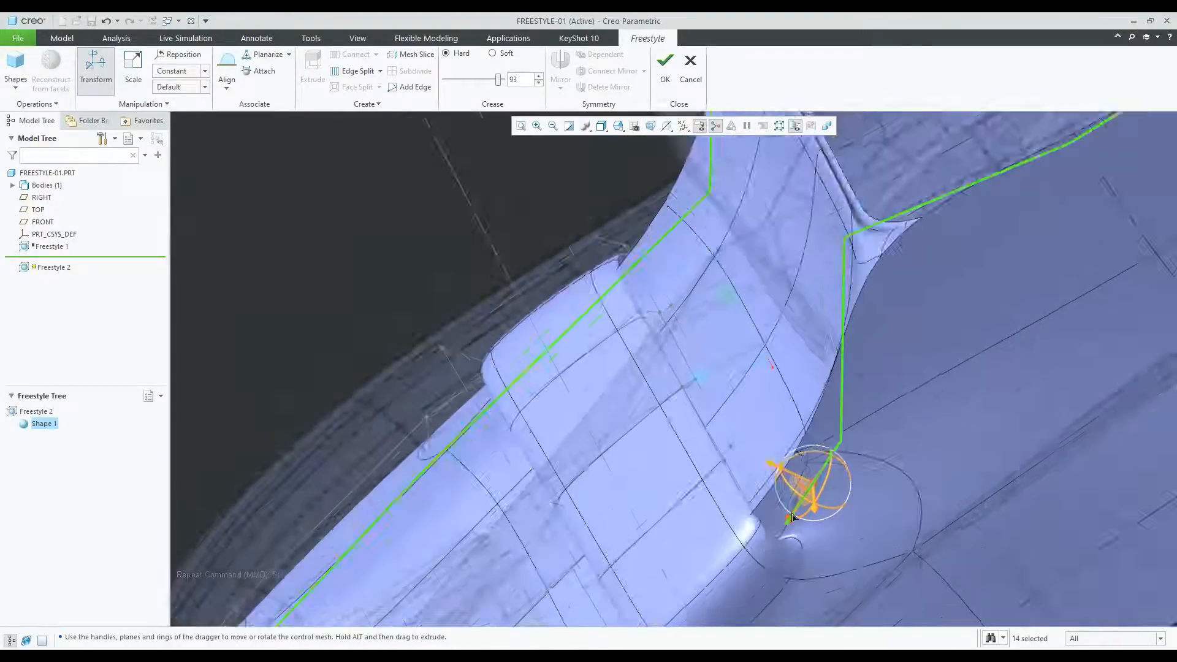
{"action": "middle_click_drag", "start_coordinate": [524, 290], "coordinate": [860, 403]}
{"action": "scroll", "coordinate": [744, 341], "scroll_direction": "down", "scroll_amount": 6}
{"action": "left_click", "coordinate": [743, 341], "text": "ctrl"}
{"action": "scroll", "coordinate": [727, 348], "scroll_direction": "up", "scroll_amount": 8}
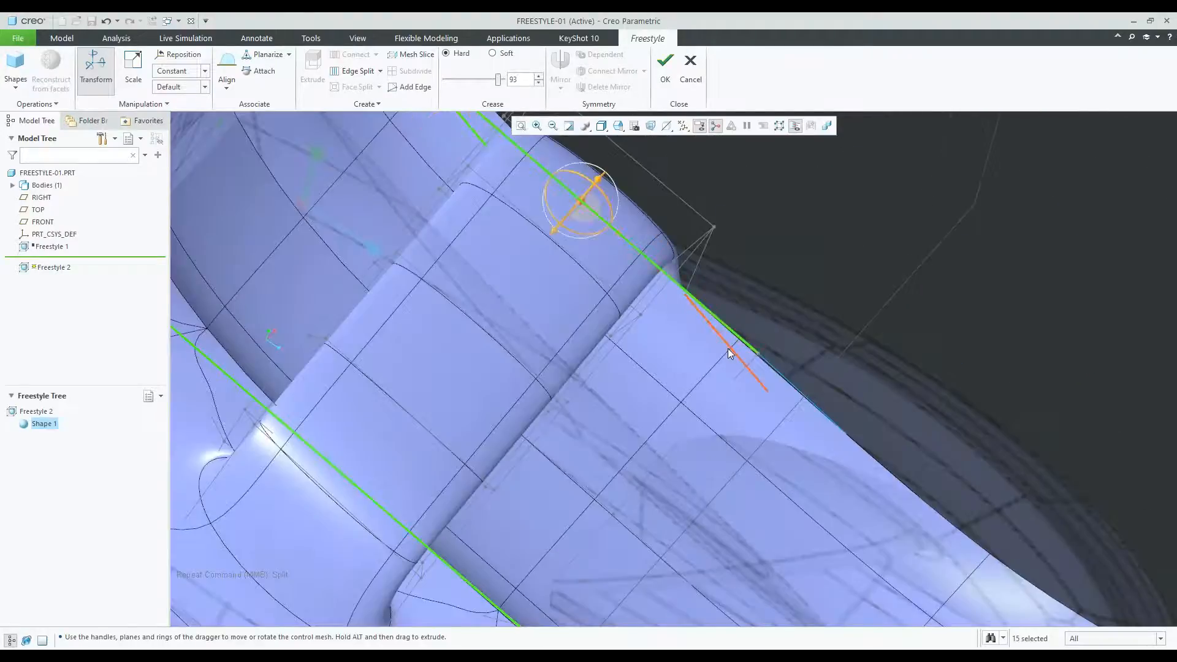
{"action": "scroll", "coordinate": [754, 376], "scroll_direction": "down", "scroll_amount": 5}
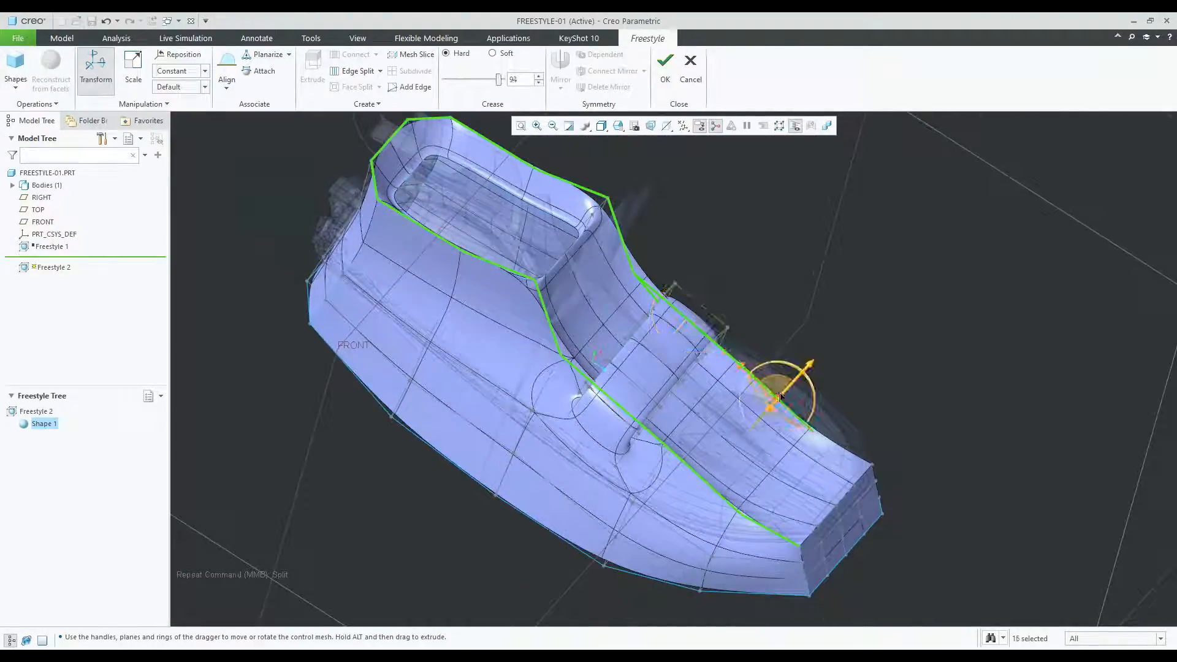
{"action": "left_click", "coordinate": [839, 445], "text": "ctrl"}
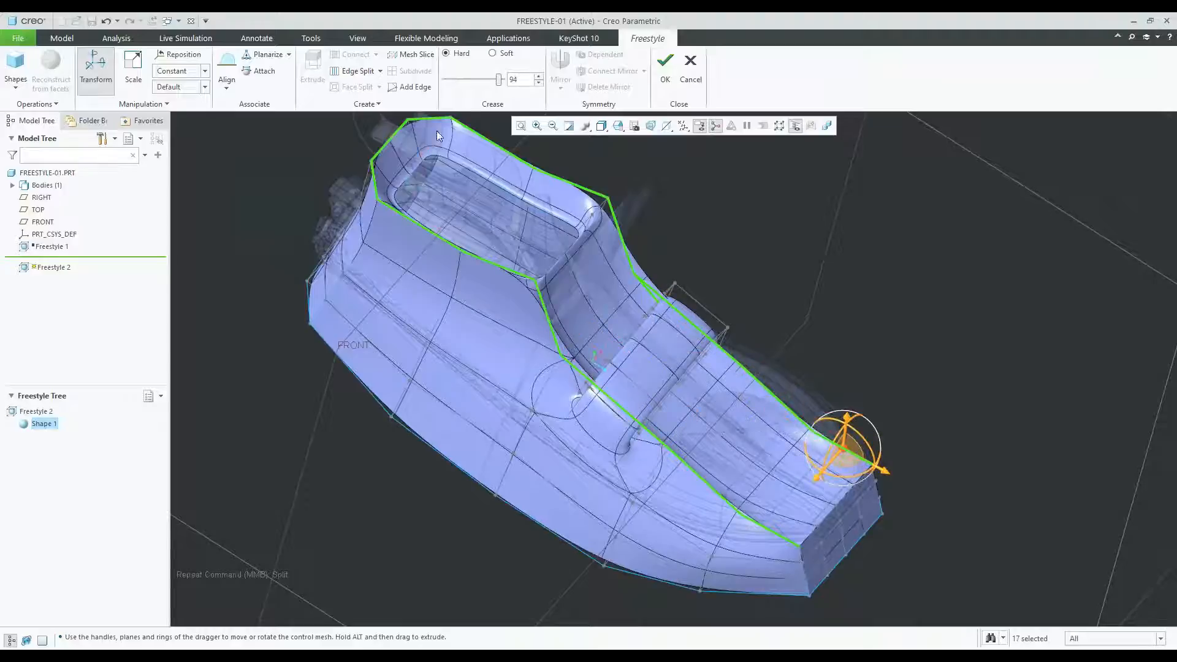
{"action": "left_click", "coordinate": [492, 54]}
{"action": "middle_click_drag", "start_coordinate": [616, 315], "coordinate": [596, 299]}
{"action": "left_click", "coordinate": [719, 258]}
Face-split the four lower control-mesh faces along the shoe's side into an inset group and shift the inset faces slightly inward.
{"action": "scroll", "coordinate": [710, 516], "scroll_direction": "down", "scroll_amount": 3}
{"action": "middle_click_drag", "start_coordinate": [710, 516], "coordinate": [557, 429]}
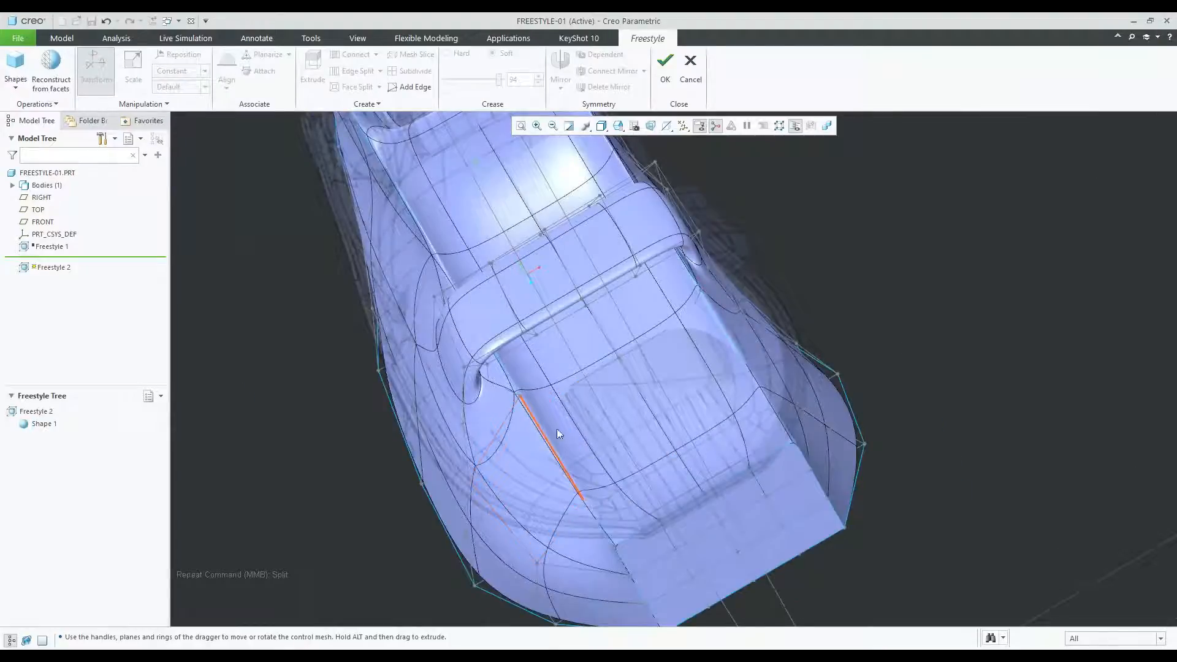
{"action": "scroll", "coordinate": [558, 434], "scroll_direction": "up", "scroll_amount": 5}
{"action": "mouse_move", "coordinate": [599, 502]}
{"action": "middle_mouse_down"}
{"action": "mouse_move", "coordinate": [684, 456]}
{"action": "mouse_move", "coordinate": [664, 467]}
{"action": "mouse_move", "coordinate": [651, 447]}
{"action": "mouse_move", "coordinate": [611, 433]}
{"action": "mouse_move", "coordinate": [696, 444]}
{"action": "middle_mouse_up"}
{"action": "scroll", "coordinate": [447, 446], "scroll_direction": "down", "scroll_amount": 2}
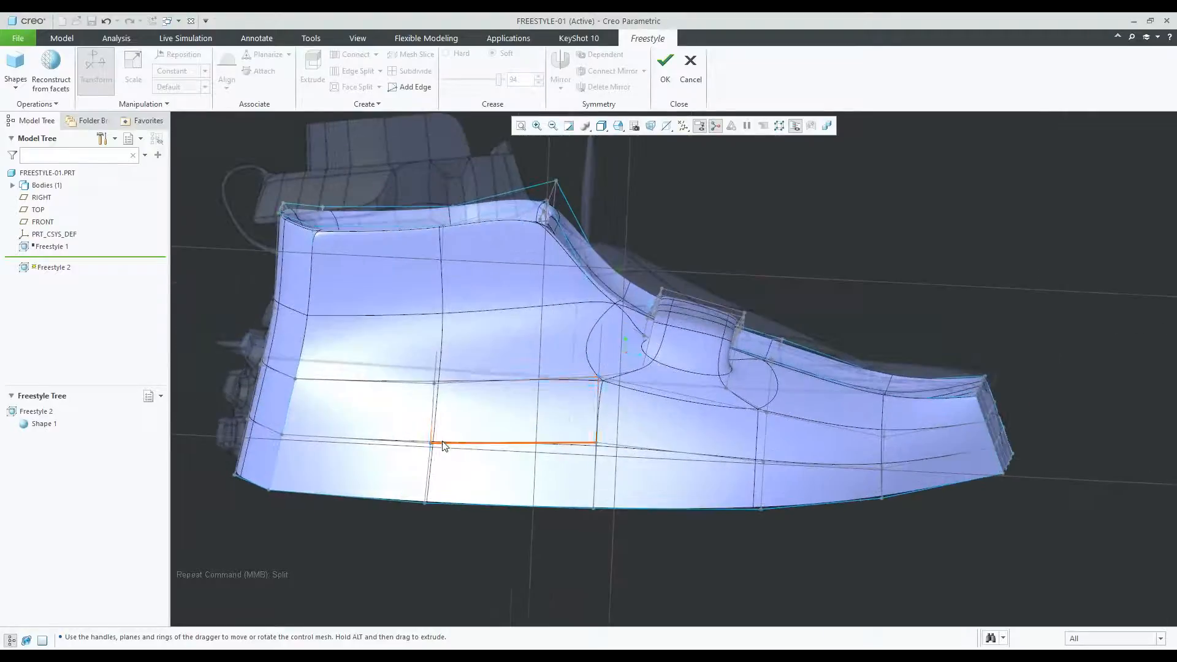
{"action": "middle_click_drag", "start_coordinate": [421, 433], "coordinate": [702, 491]}
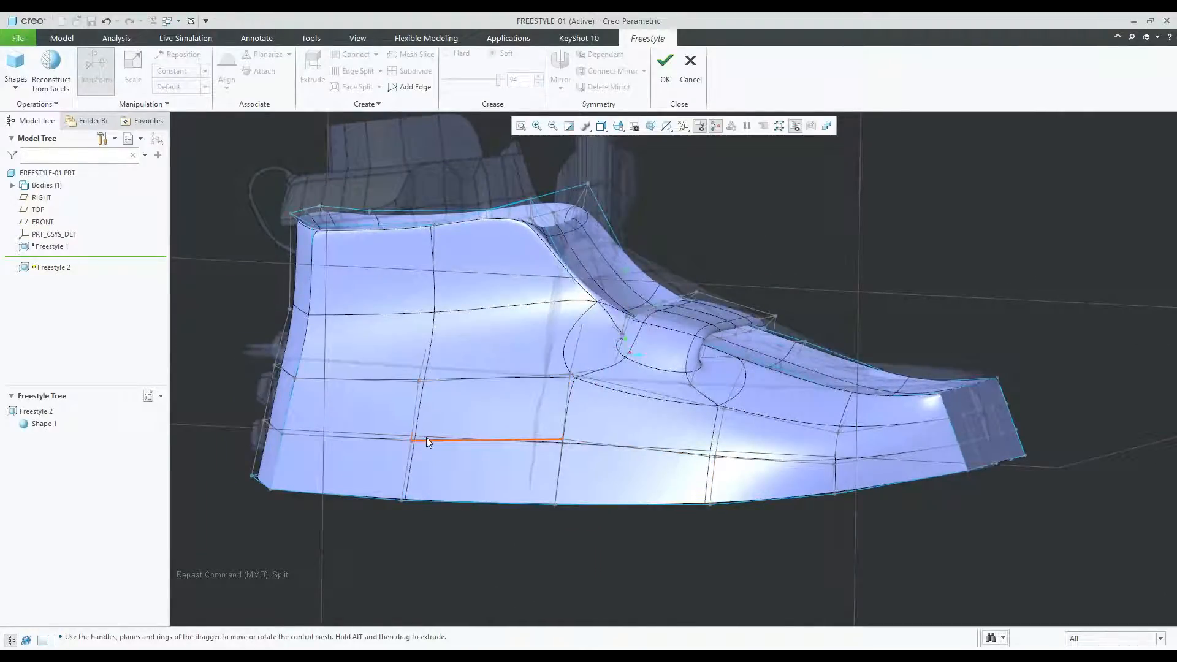
{"action": "scroll", "coordinate": [426, 436], "scroll_direction": "down", "scroll_amount": 1}
{"action": "left_click", "coordinate": [361, 455]}
{"action": "left_click", "coordinate": [469, 462], "text": "ctrl"}
{"action": "left_click", "coordinate": [638, 472], "text": "ctrl"}
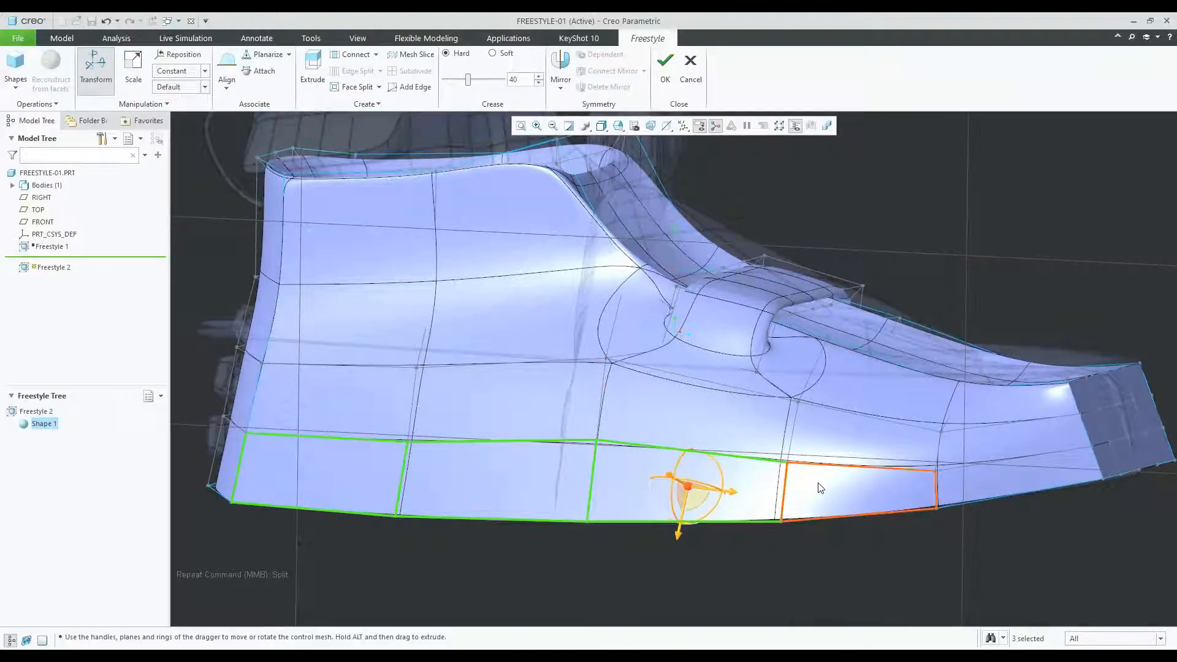
{"action": "left_click", "coordinate": [820, 489], "text": "ctrl"}
{"action": "middle_click_drag", "start_coordinate": [640, 505], "coordinate": [604, 517]}
{"action": "scroll", "coordinate": [605, 517], "scroll_direction": "up", "scroll_amount": 3}
{"action": "right_click", "coordinate": [841, 310]}
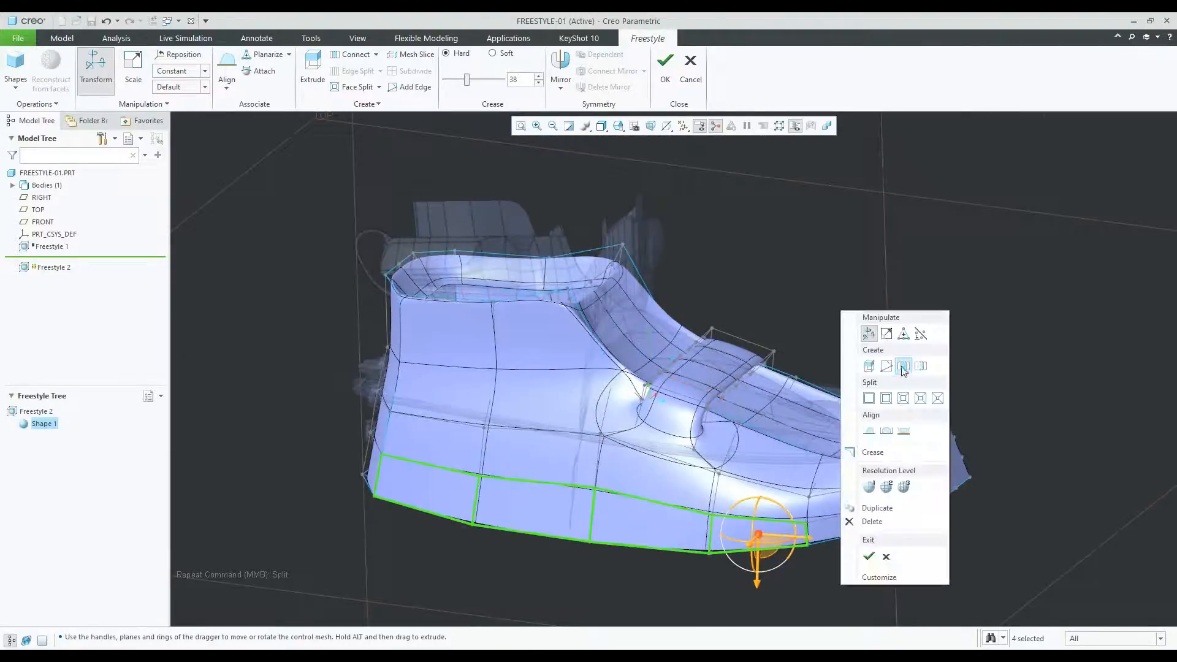
{"action": "left_click", "coordinate": [903, 398]}
{"action": "middle_click_drag", "start_coordinate": [630, 465], "coordinate": [441, 493]}
{"action": "left_click_drag", "start_coordinate": [430, 500], "coordinate": [433, 501]}
{"action": "mouse_move", "coordinate": [611, 471]}
{"action": "middle_mouse_down"}
{"action": "mouse_move", "coordinate": [623, 474]}
{"action": "mouse_move", "coordinate": [603, 467]}
{"action": "middle_mouse_up"}
{"action": "left_click", "coordinate": [793, 252]}
Accept the Freestyle surface, clear its selection and view the finished shoe from the front.
{"action": "middle_click_drag", "start_coordinate": [793, 252], "coordinate": [570, 465]}
{"action": "scroll", "coordinate": [564, 288], "scroll_direction": "up", "scroll_amount": 2}
{"action": "key", "text": "ctrl+d"}
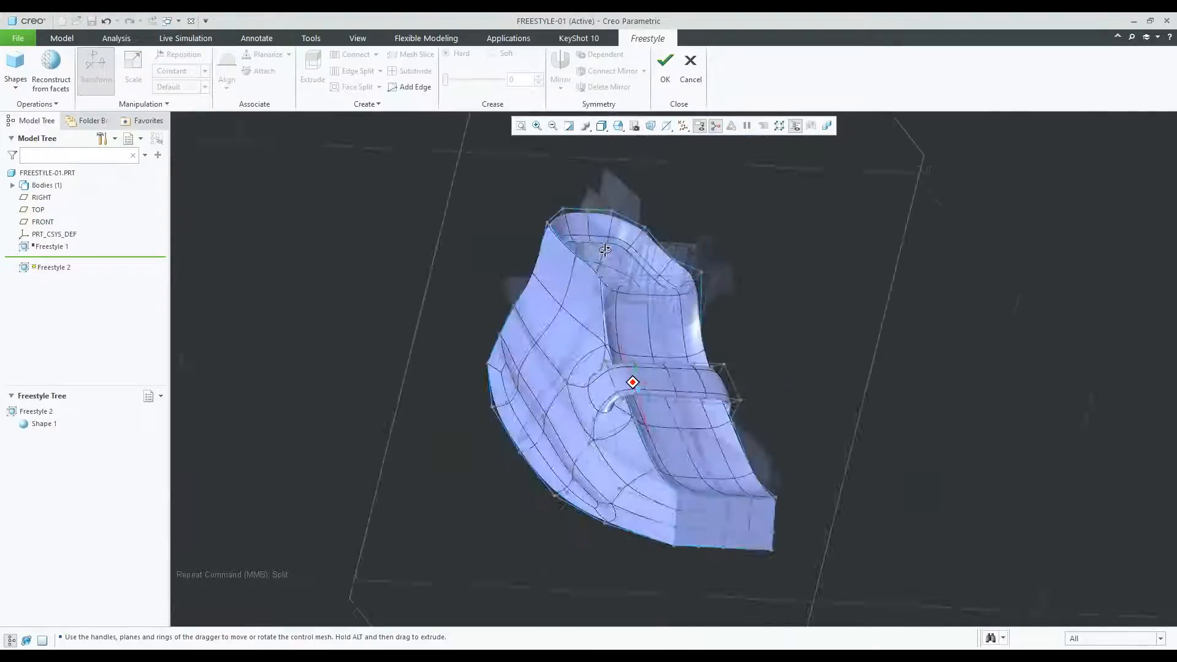
{"action": "left_click", "coordinate": [665, 67]}
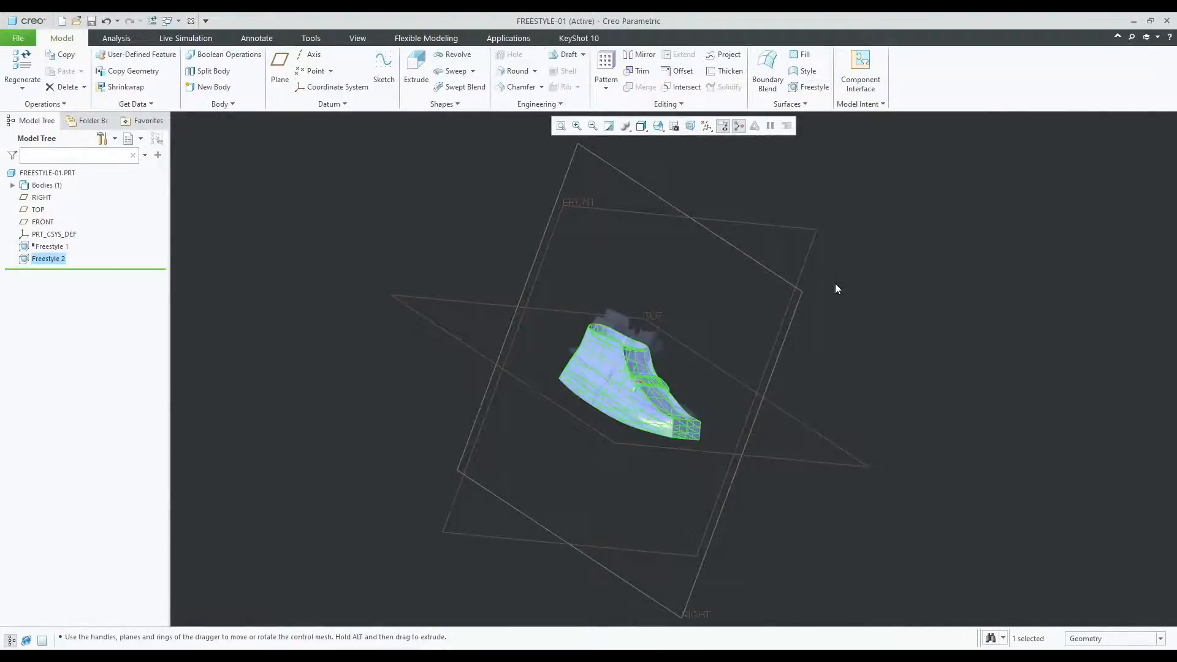
{"action": "left_click", "coordinate": [875, 297]}
{"action": "middle_click_drag", "start_coordinate": [630, 381], "coordinate": [665, 405]}
{"action": "scroll", "coordinate": [656, 401], "scroll_direction": "down", "scroll_amount": 3}
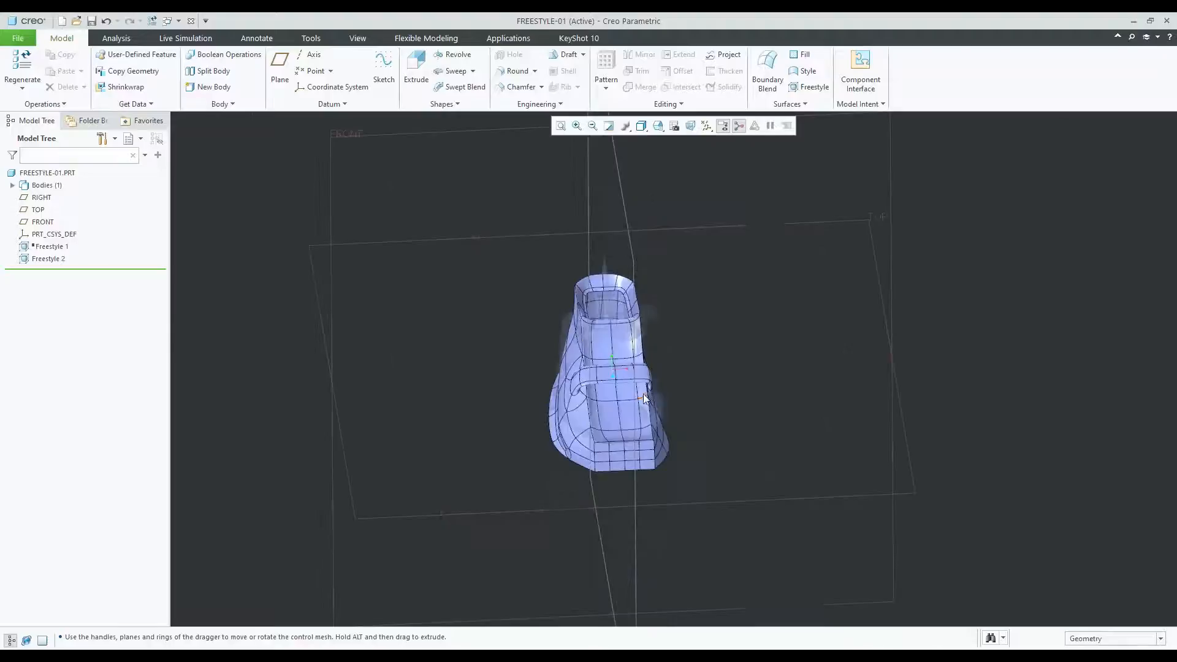
Turn off the datum plane display and view the shoe from the side.
{"action": "left_click", "coordinate": [705, 126]}
{"action": "left_click", "coordinate": [732, 193]}
{"action": "mouse_move", "coordinate": [704, 363]}
{"action": "middle_mouse_down"}
{"action": "mouse_move", "coordinate": [717, 318]}
{"action": "mouse_move", "coordinate": [791, 331]}
{"action": "mouse_move", "coordinate": [803, 320]}
{"action": "mouse_move", "coordinate": [791, 323]}
{"action": "middle_mouse_up"}
{"action": "mouse_move", "coordinate": [733, 347]}
{"action": "middle_mouse_down"}
{"action": "mouse_move", "coordinate": [620, 362]}
{"action": "mouse_move", "coordinate": [645, 375]}
{"action": "mouse_move", "coordinate": [661, 461]}
{"action": "mouse_move", "coordinate": [647, 348]}
{"action": "mouse_move", "coordinate": [466, 335]}
{"action": "middle_mouse_up"}
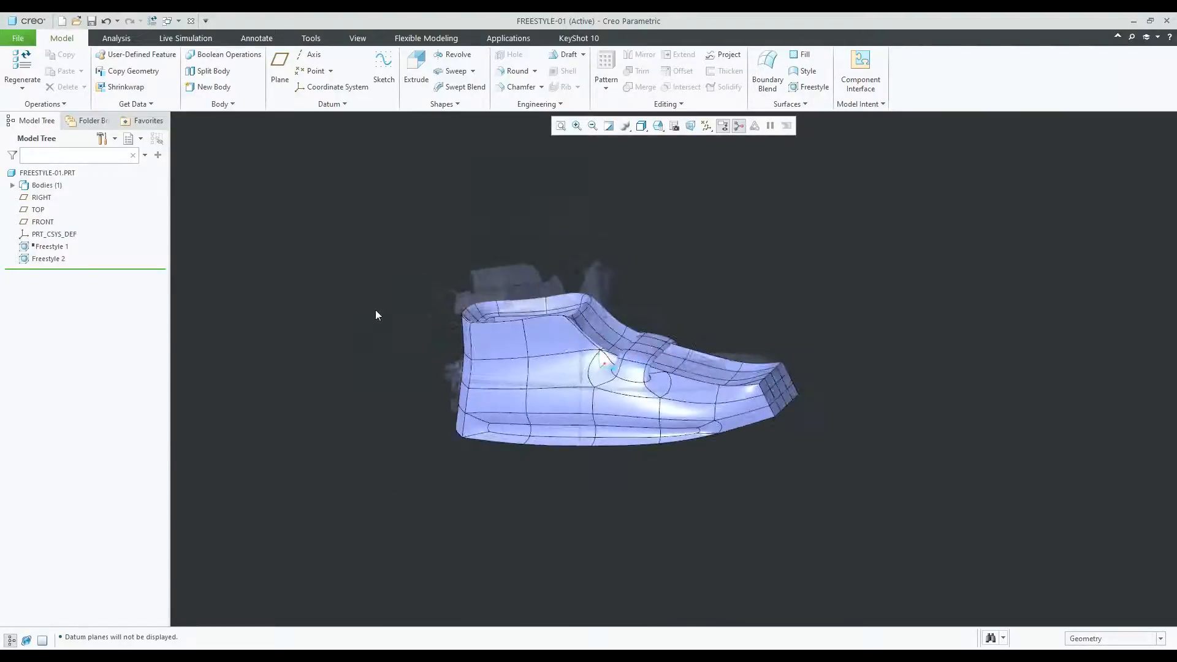
Suppress the Freestyle 2 feature and accept the suppression.
{"action": "left_click", "coordinate": [52, 261]}
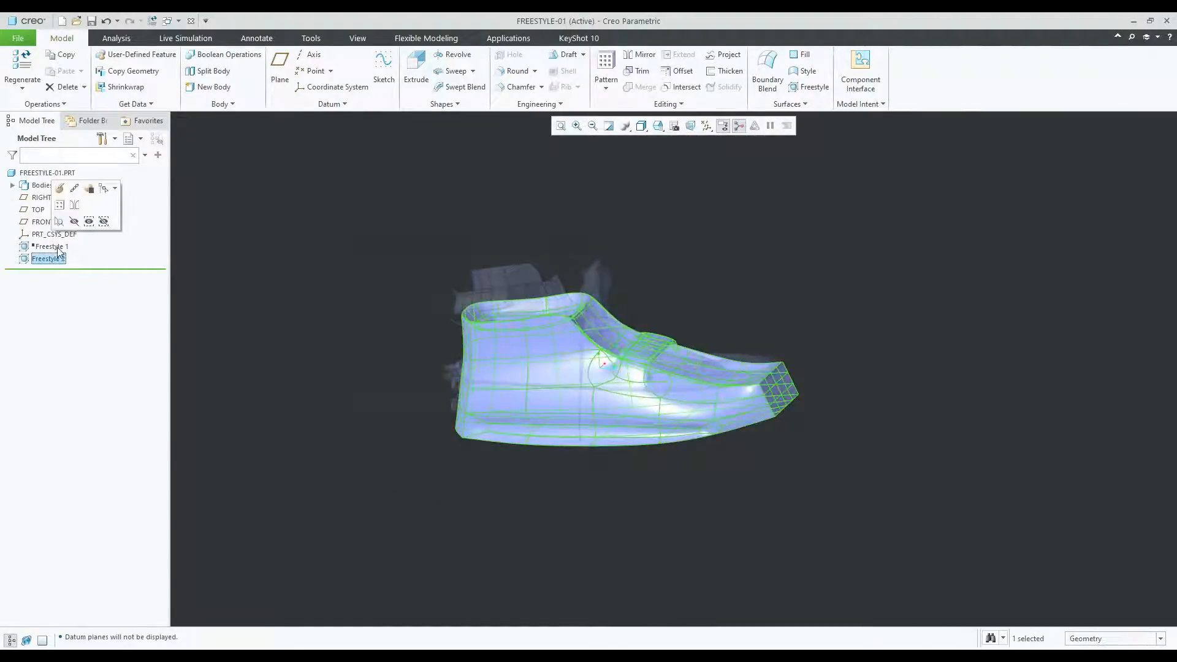
{"action": "left_click", "coordinate": [88, 190]}
{"action": "left_click", "coordinate": [542, 354]}
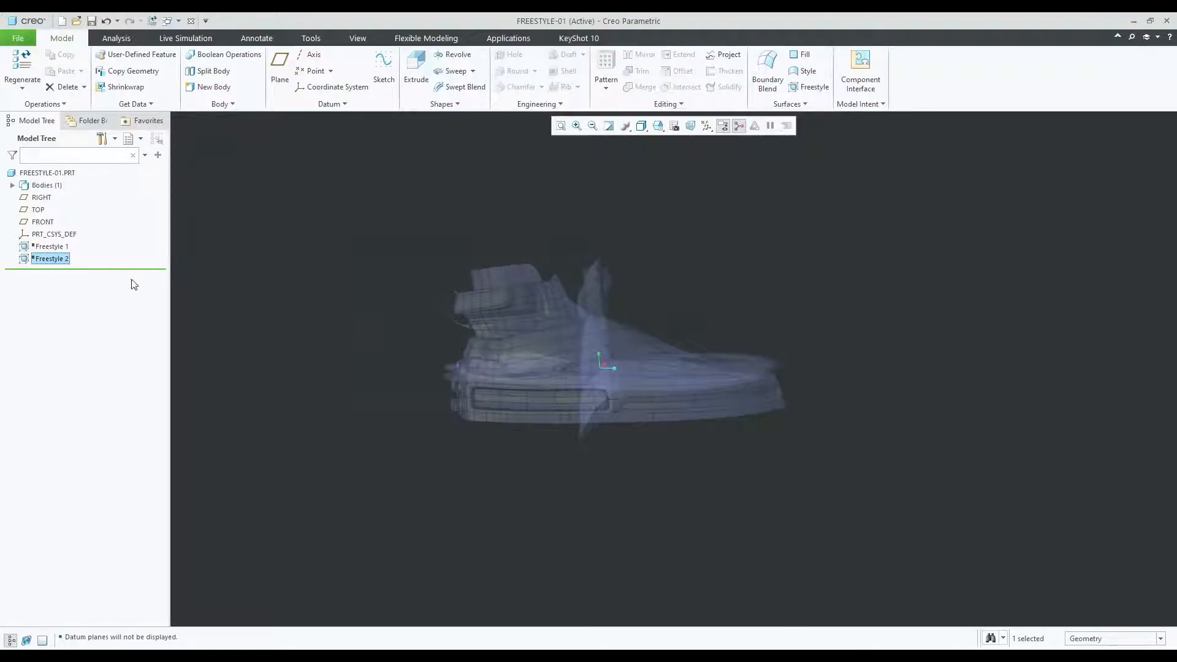
Resume the suppressed Freestyle 1 feature and inspect its shoe surface from the side.
{"action": "left_click", "coordinate": [54, 247]}
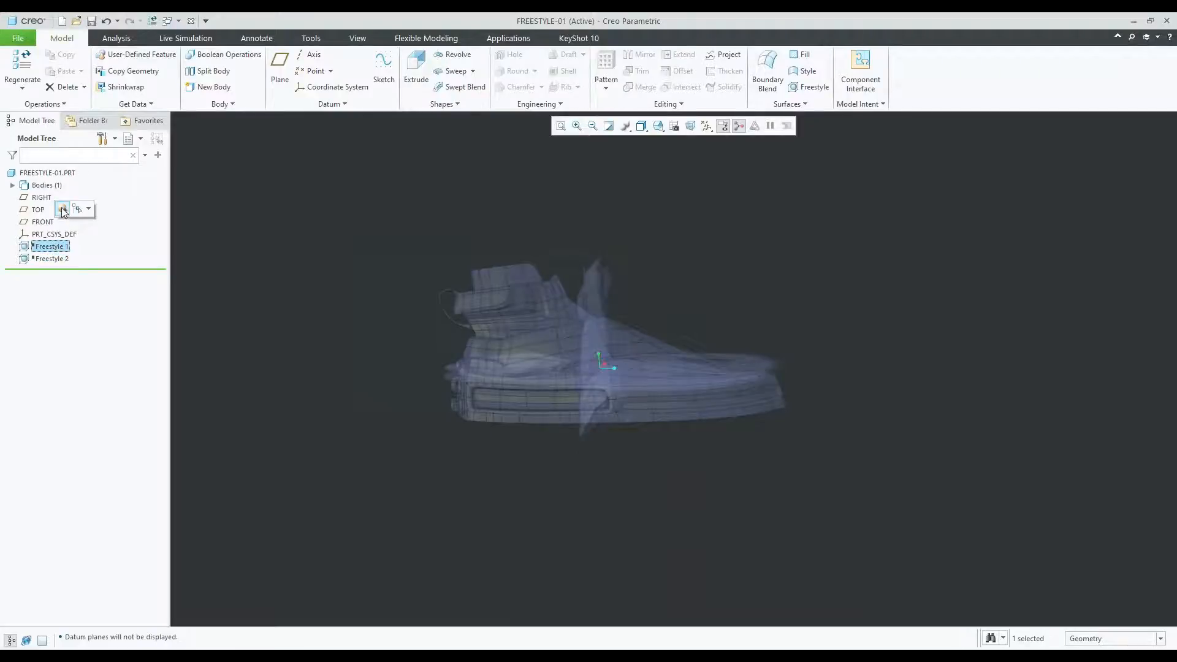
{"action": "left_click", "coordinate": [62, 210]}
{"action": "scroll", "coordinate": [546, 307], "scroll_direction": "up", "scroll_amount": 5}
{"action": "scroll", "coordinate": [481, 311], "scroll_direction": "up", "scroll_amount": 1}
{"action": "left_click", "coordinate": [757, 280]}
{"action": "scroll", "coordinate": [576, 350], "scroll_direction": "down", "scroll_amount": 2}
{"action": "middle_click_drag", "start_coordinate": [590, 363], "coordinate": [533, 360]}
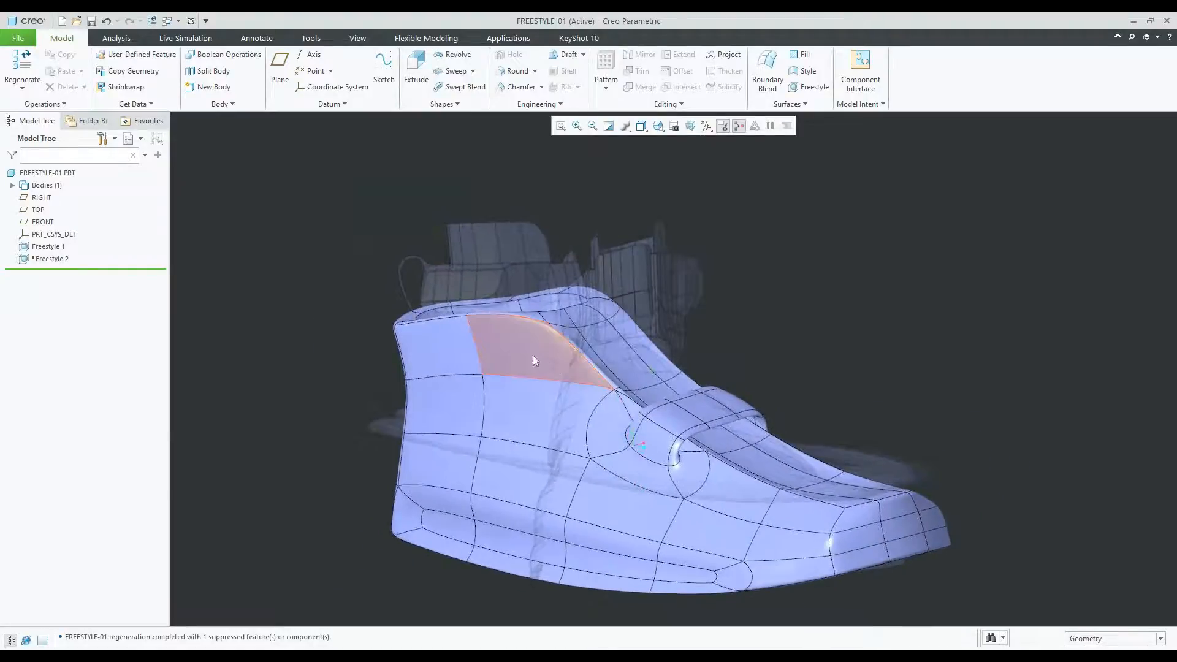
{"action": "mouse_move", "coordinate": [658, 383]}
{"action": "middle_mouse_down"}
{"action": "mouse_move", "coordinate": [504, 398]}
{"action": "mouse_move", "coordinate": [648, 390]}
{"action": "middle_mouse_up"}
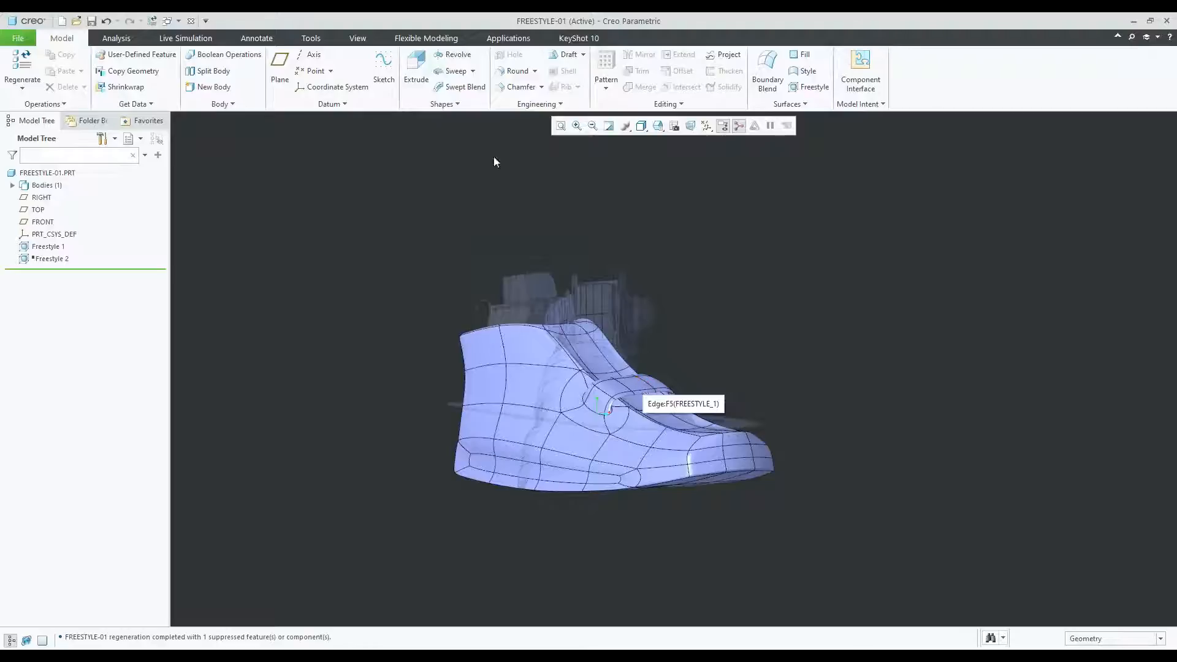
Switch to the open FRW-01.PRT model to view its detailed shoe.
{"action": "left_click", "coordinate": [175, 21]}
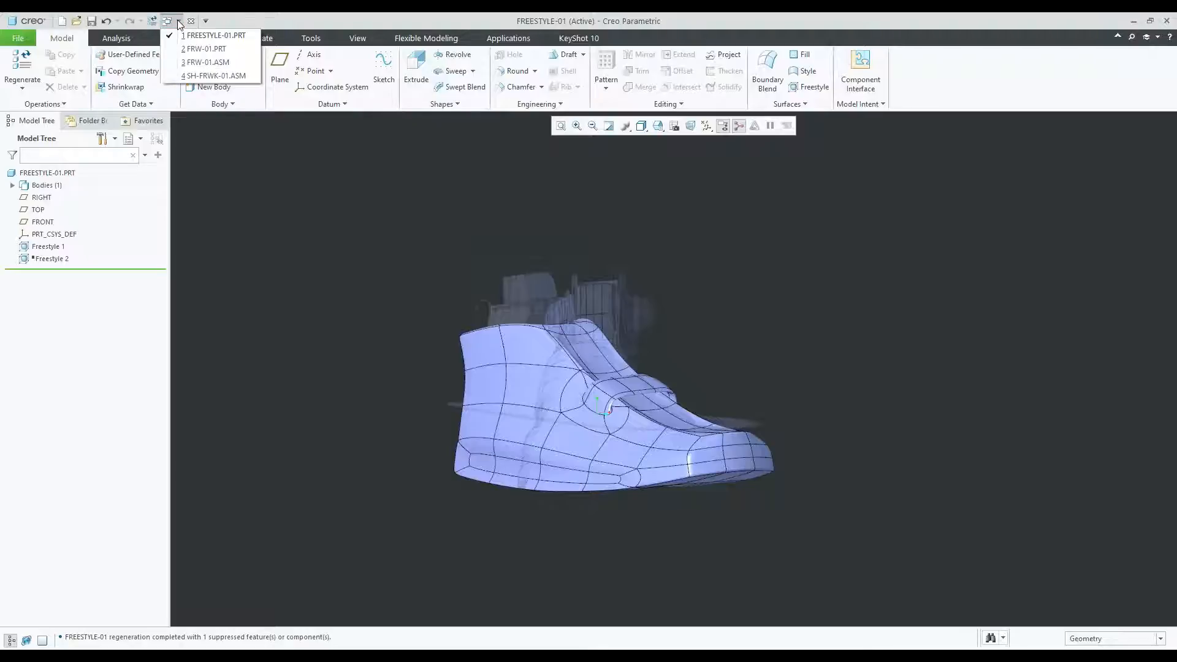
{"action": "left_click", "coordinate": [218, 50]}
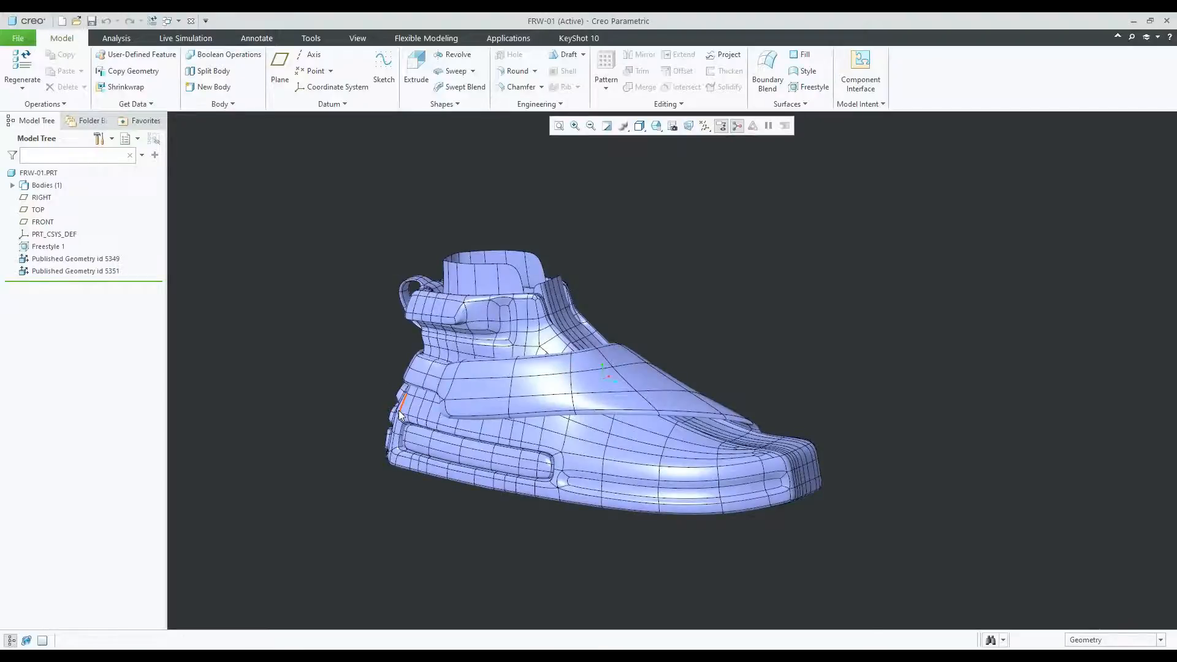
View the detailed shoe from another angle and look at the Publish Geometry command without publishing anything.
{"action": "mouse_move", "coordinate": [562, 389]}
{"action": "middle_mouse_down"}
{"action": "mouse_move", "coordinate": [517, 337]}
{"action": "mouse_move", "coordinate": [522, 350]}
{"action": "mouse_move", "coordinate": [450, 373]}
{"action": "middle_mouse_up"}
{"action": "scroll", "coordinate": [450, 373], "scroll_direction": "down", "scroll_amount": 2}
{"action": "mouse_move", "coordinate": [647, 402]}
{"action": "middle_mouse_down"}
{"action": "mouse_move", "coordinate": [496, 326]}
{"action": "mouse_move", "coordinate": [500, 336]}
{"action": "middle_mouse_up"}
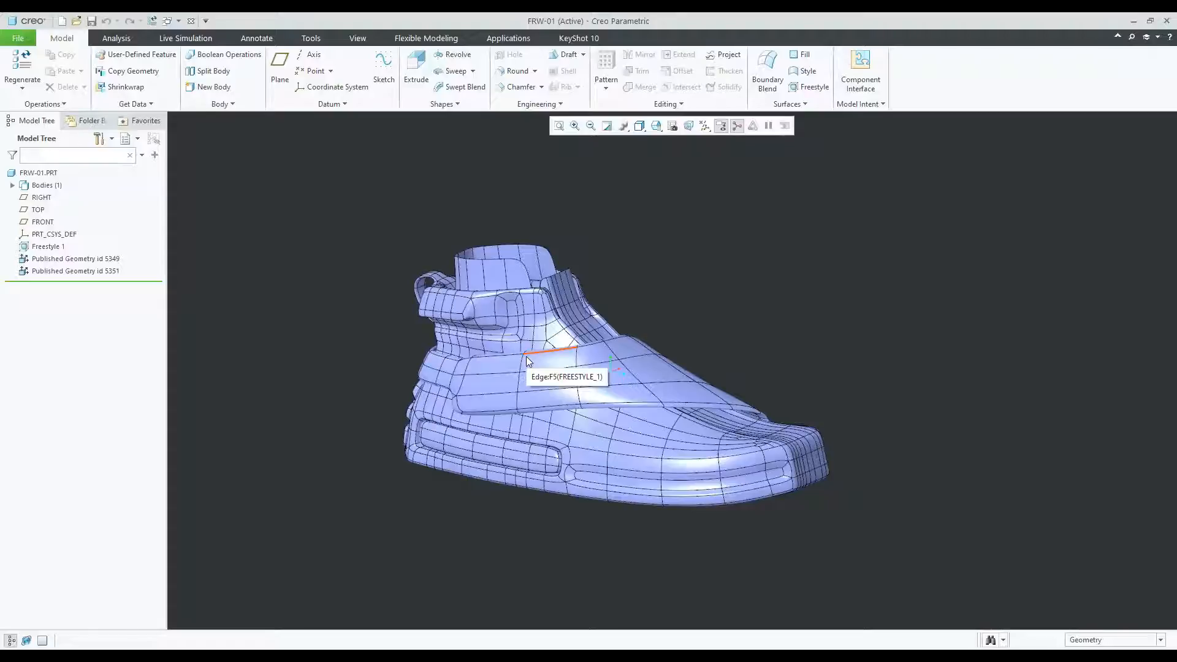
{"action": "left_click", "coordinate": [864, 105]}
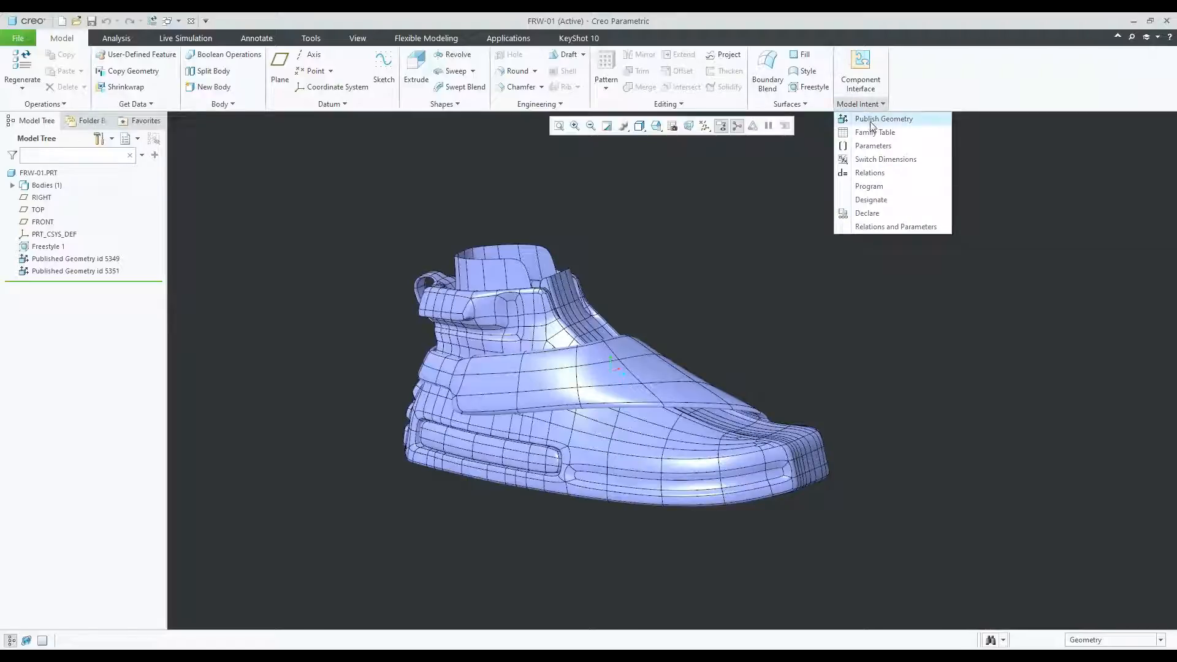
{"action": "left_click", "coordinate": [876, 119]}
{"action": "left_click", "coordinate": [1111, 513]}
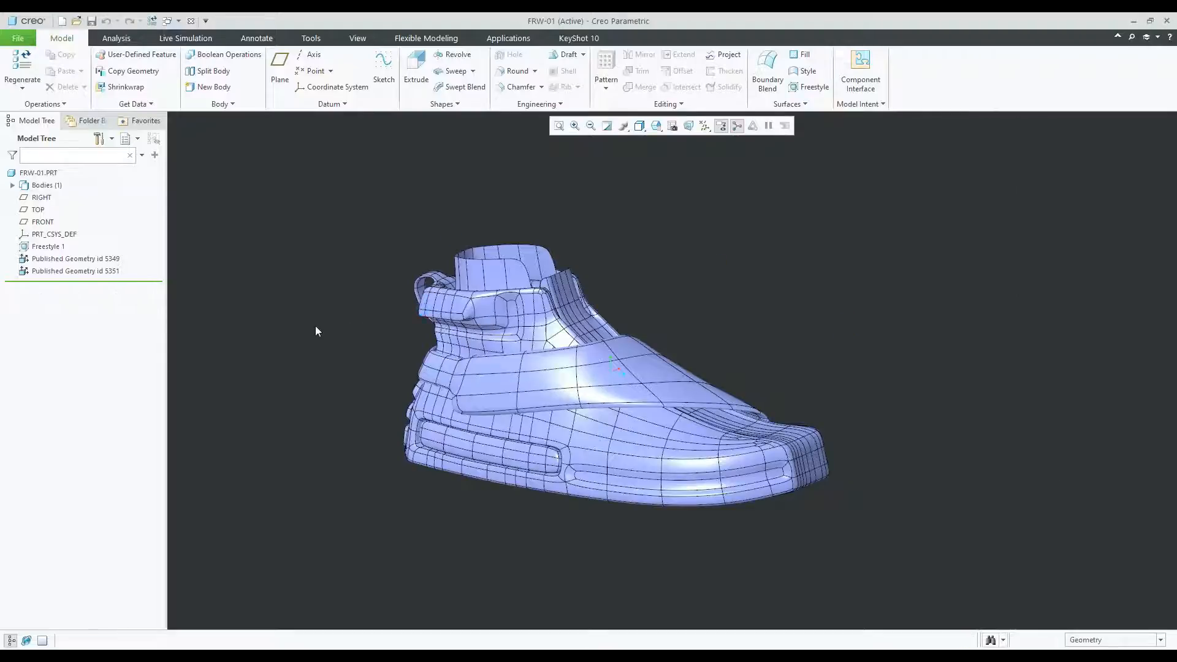
Open the definition of the front strap's published geometry, review its individual surface set and close it.
{"action": "left_click", "coordinate": [108, 259]}
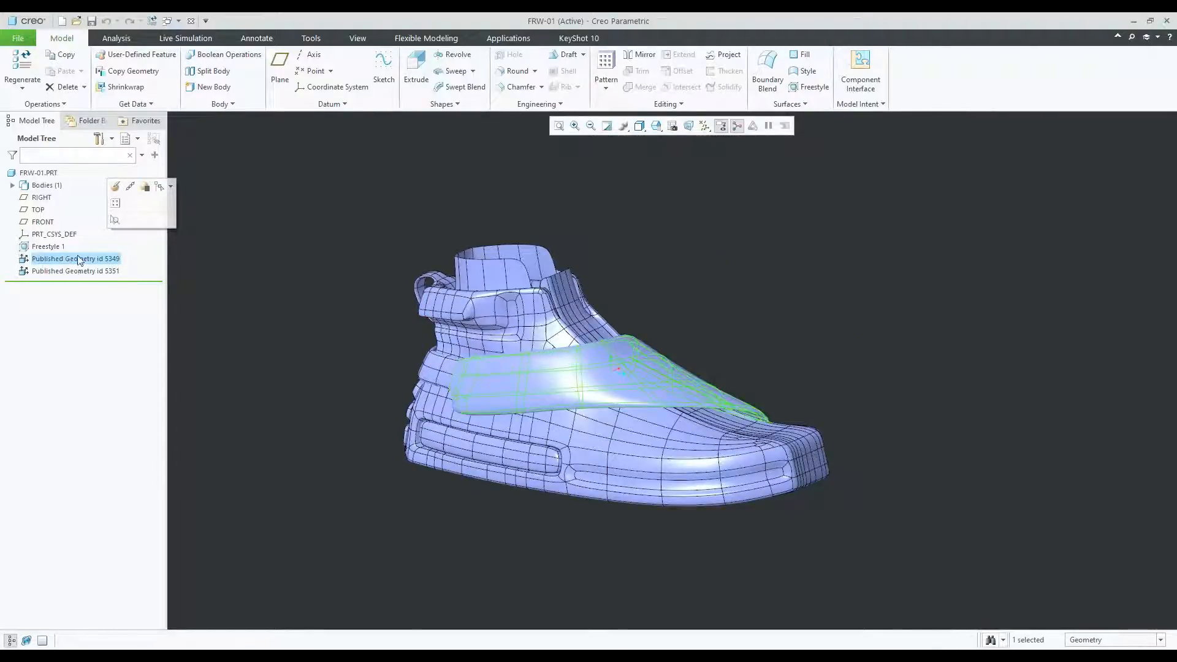
{"action": "left_click", "coordinate": [116, 187]}
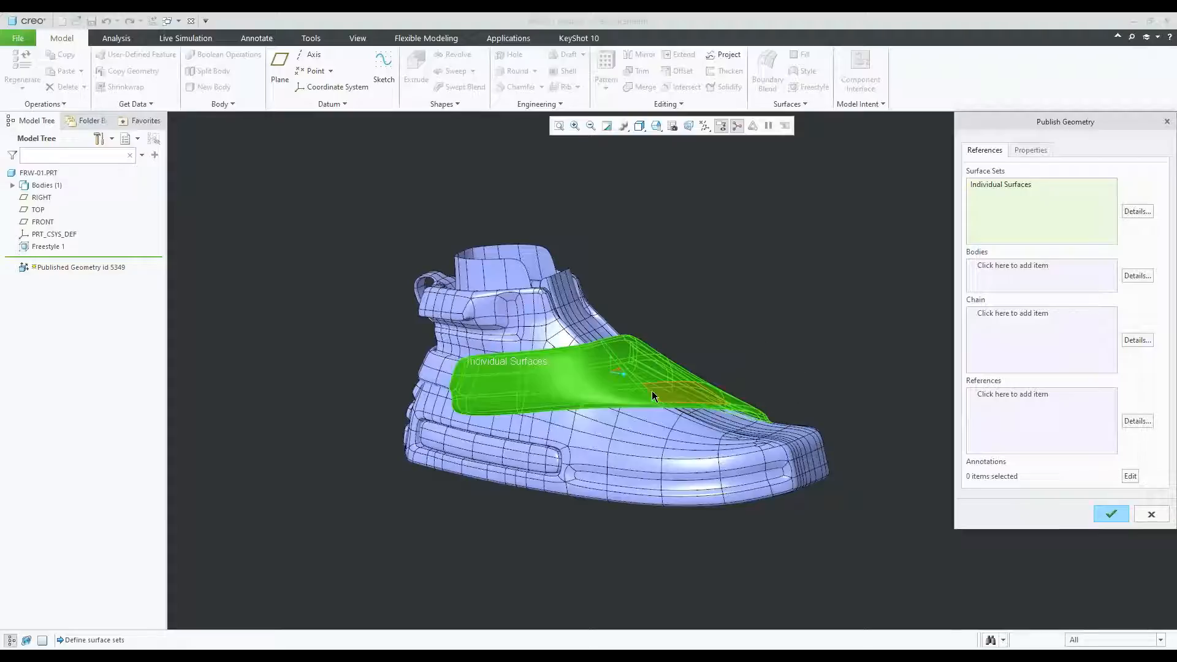
{"action": "scroll", "coordinate": [509, 397], "scroll_direction": "down", "scroll_amount": 2}
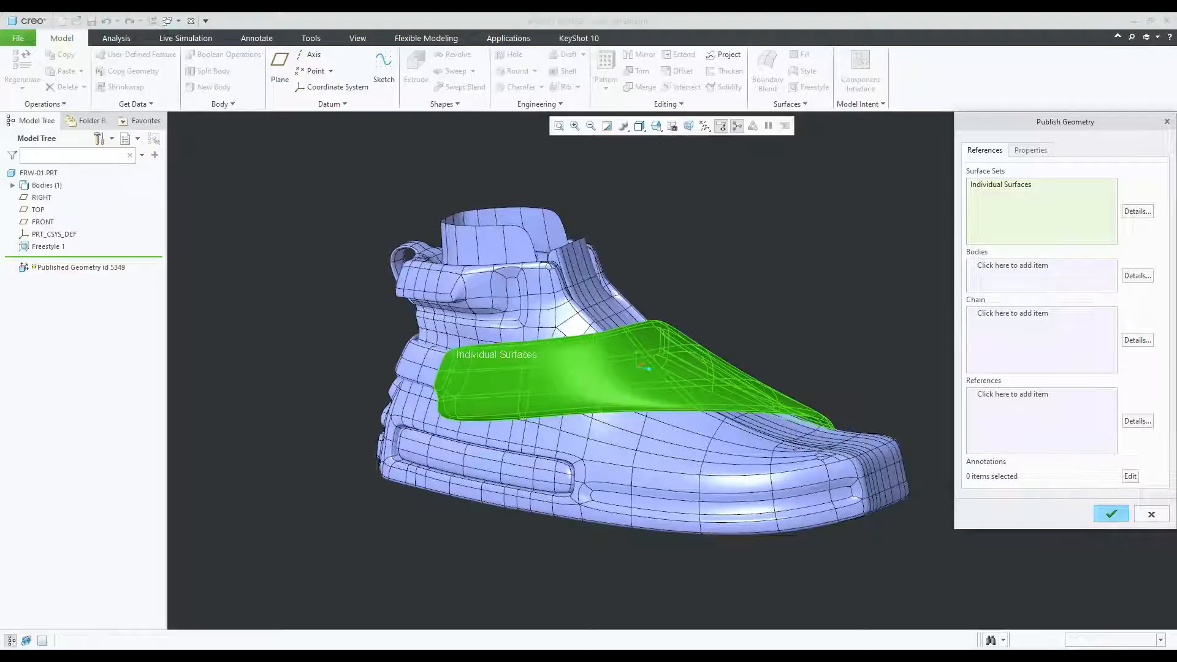
{"action": "left_click", "coordinate": [1115, 512]}
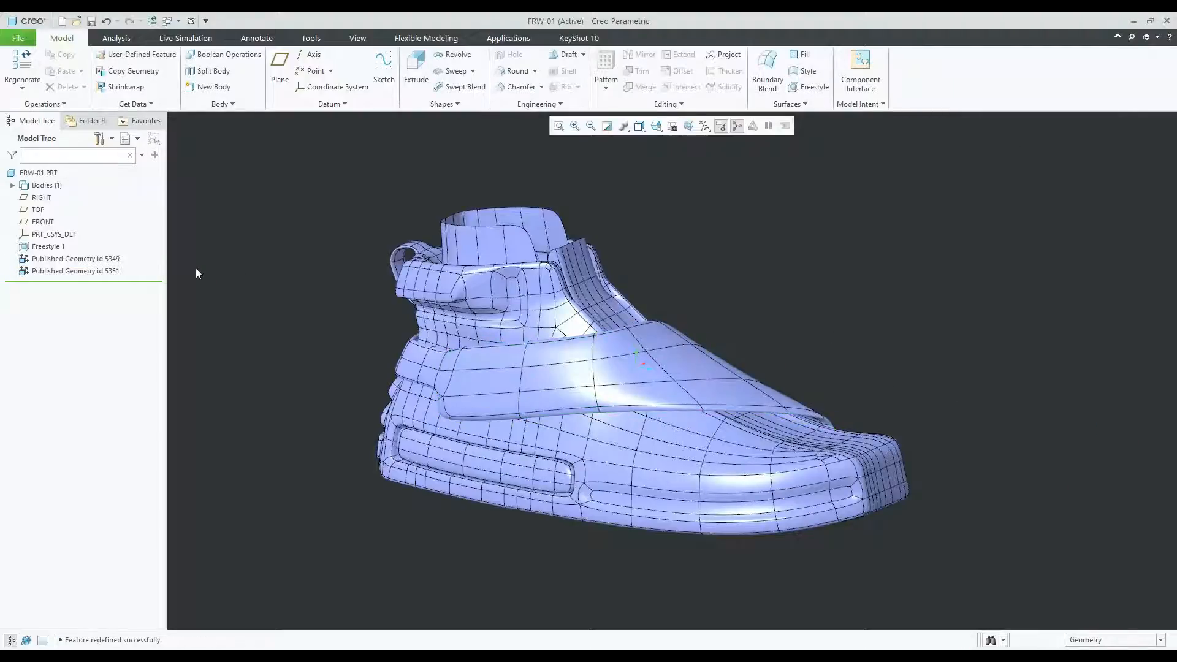
Review the surface set in the definition of the second published geometry, behind the front strap.
{"action": "left_click", "coordinate": [107, 271]}
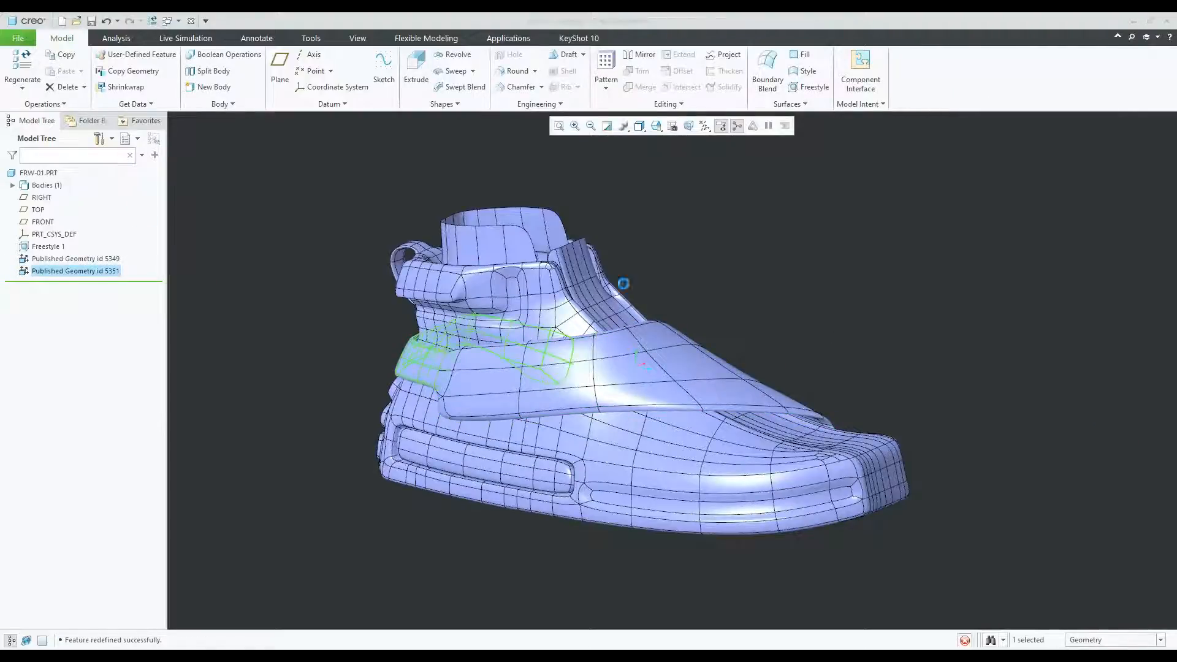
{"action": "mouse_move", "coordinate": [559, 323]}
{"action": "middle_mouse_down"}
{"action": "mouse_move", "coordinate": [479, 317]}
{"action": "mouse_move", "coordinate": [491, 316]}
{"action": "middle_mouse_up"}
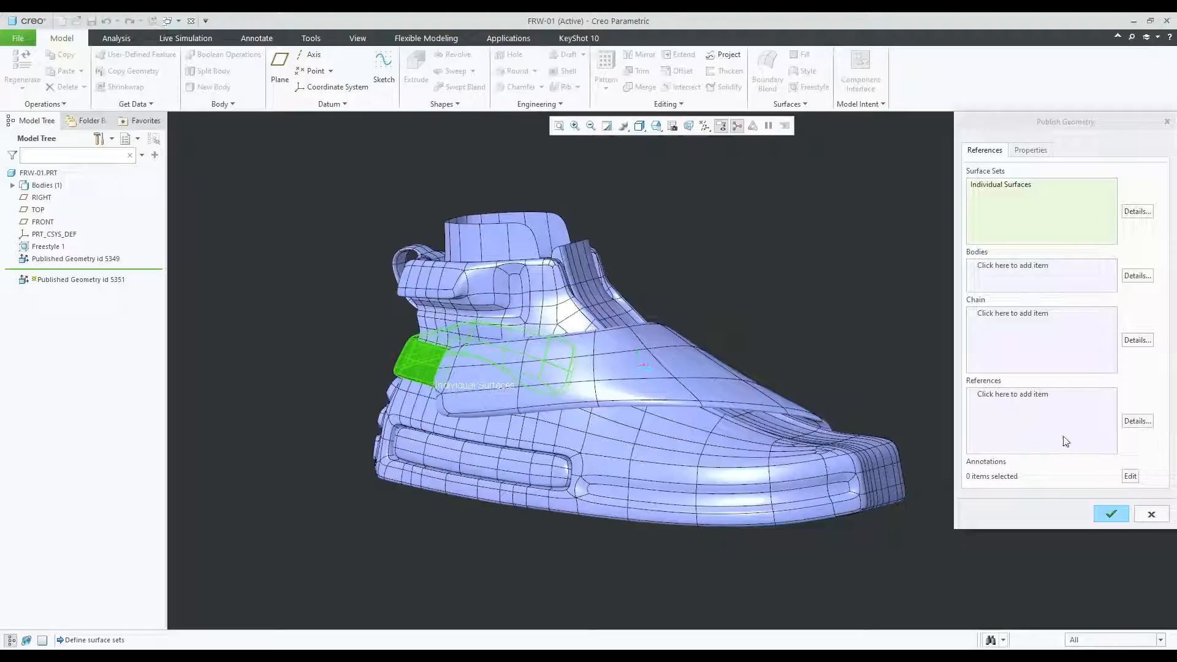
{"action": "left_click", "coordinate": [1111, 513]}
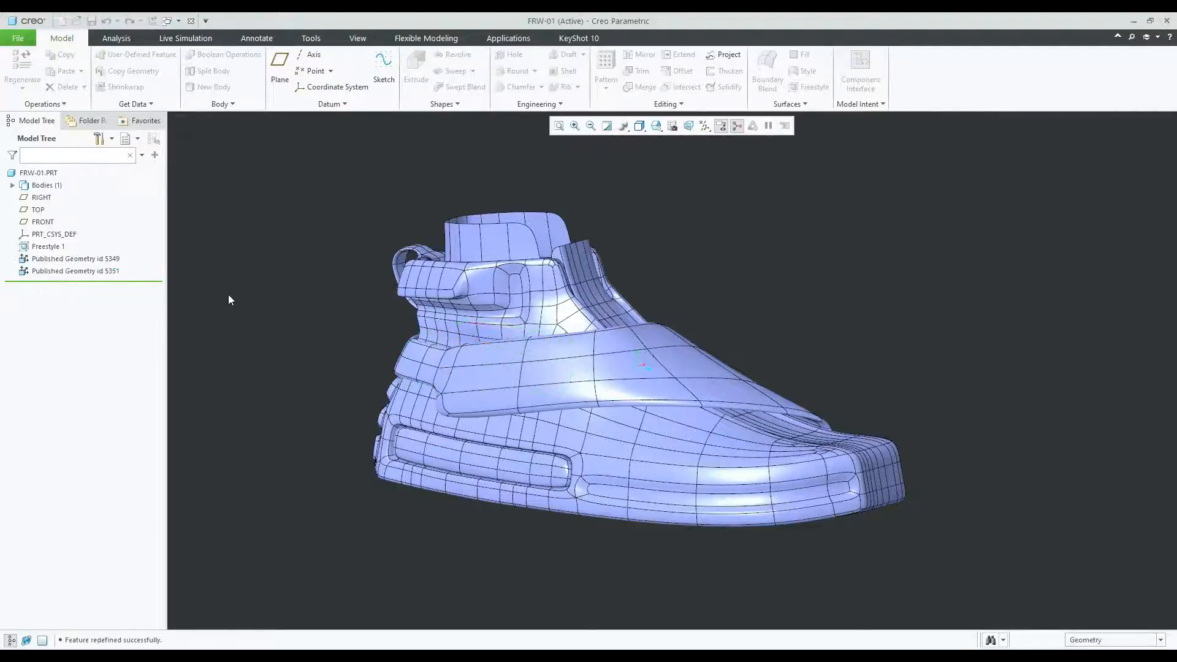
Highlight the two published geometry features in turn to compare which shoe surfaces each covers, and clear the selection.
{"action": "left_click", "coordinate": [103, 270]}
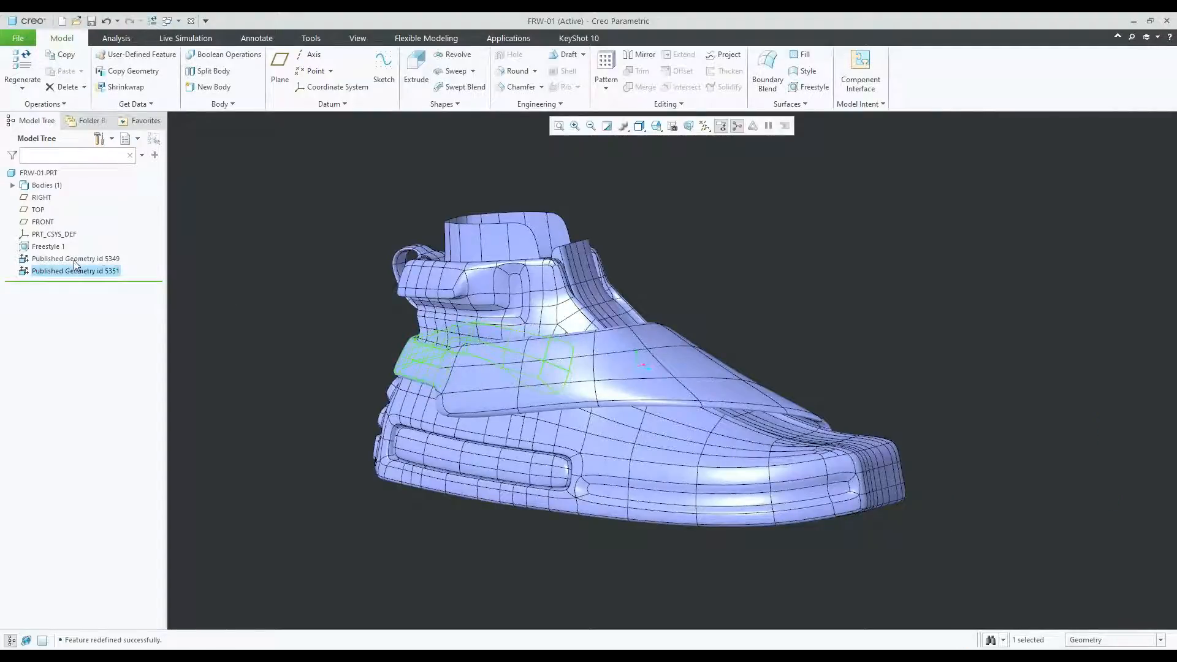
{"action": "left_click", "coordinate": [105, 258]}
{"action": "left_click", "coordinate": [104, 271]}
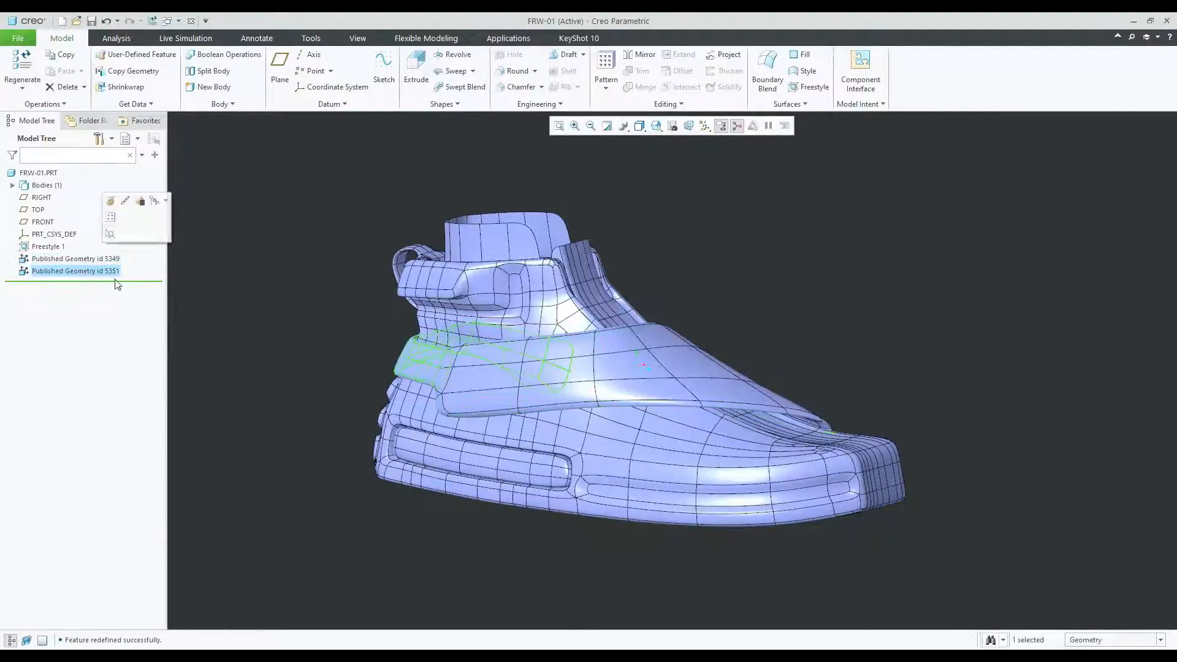
{"action": "left_click", "coordinate": [273, 285]}
Switch to the open FRW-01.ASM assembly, with a brief look at the SH-FRWK-01.ASM framework assembly.
{"action": "left_click", "coordinate": [178, 22]}
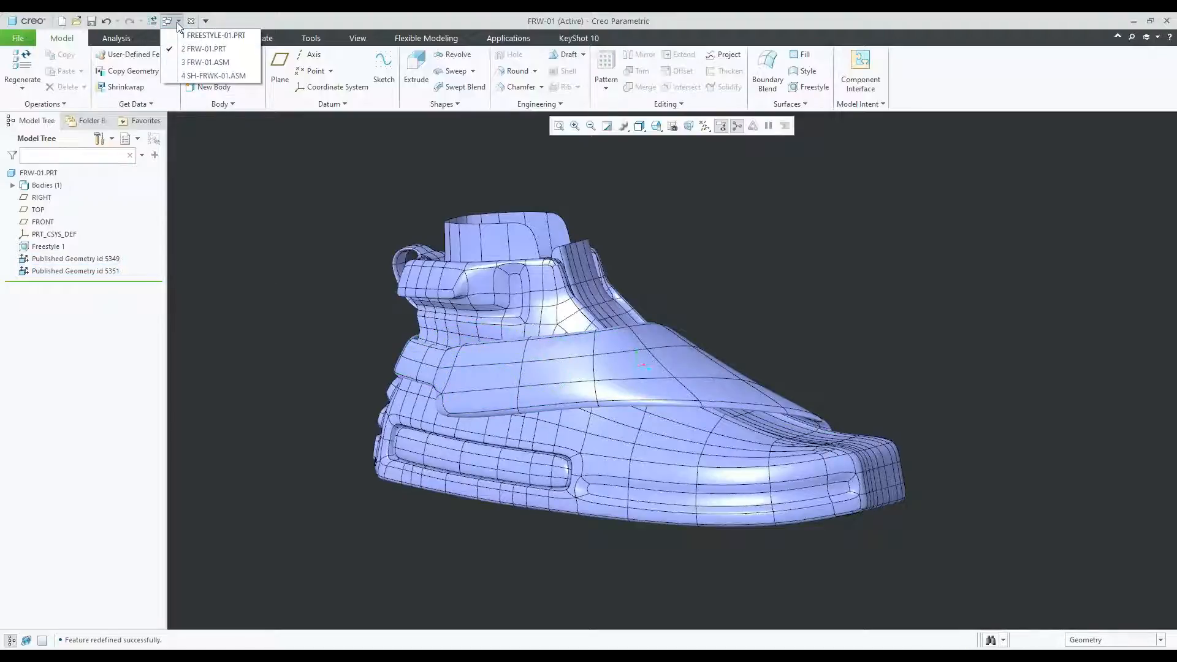
{"action": "left_click", "coordinate": [205, 62]}
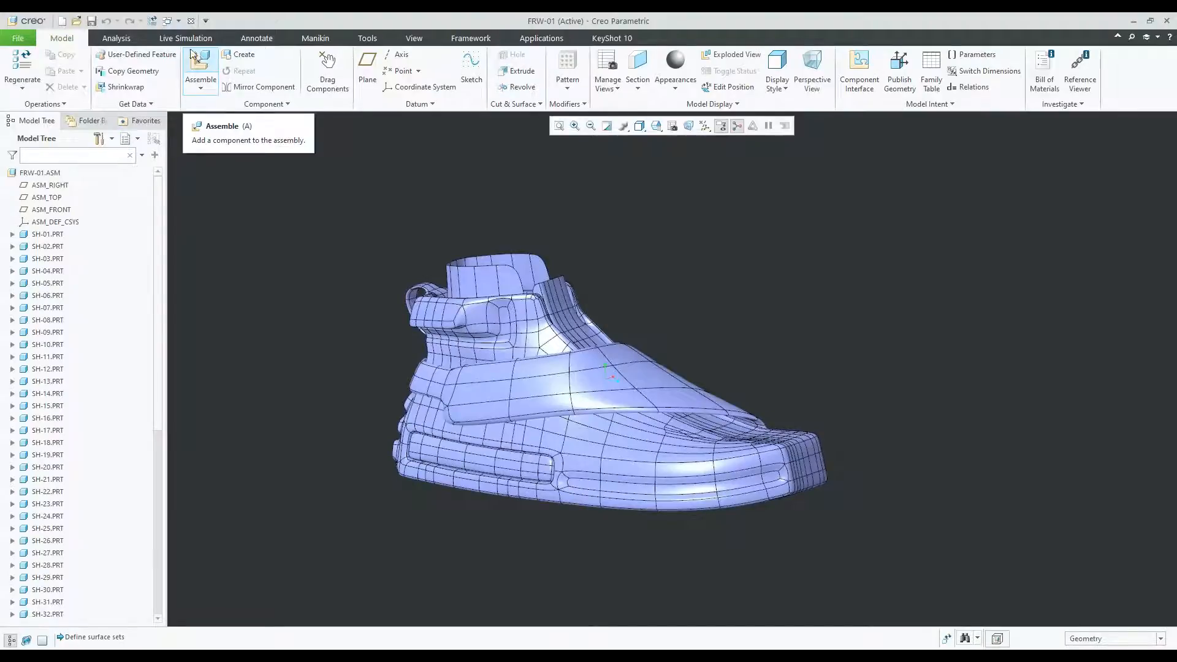
{"action": "left_click", "coordinate": [177, 22]}
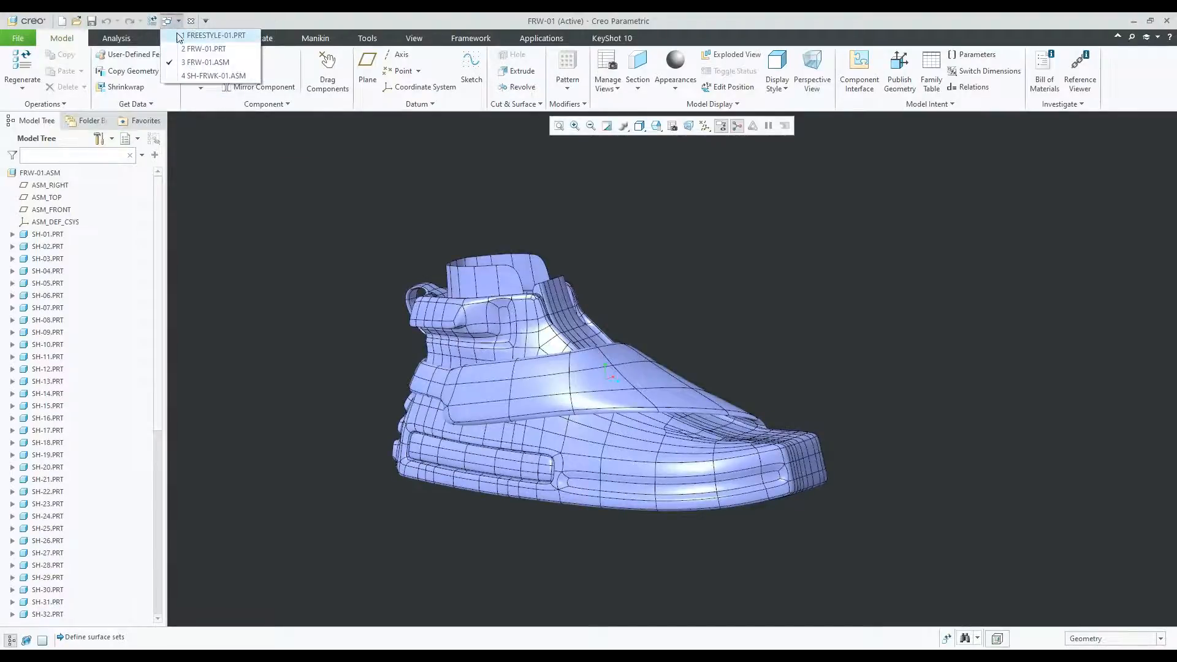
{"action": "left_click", "coordinate": [184, 75]}
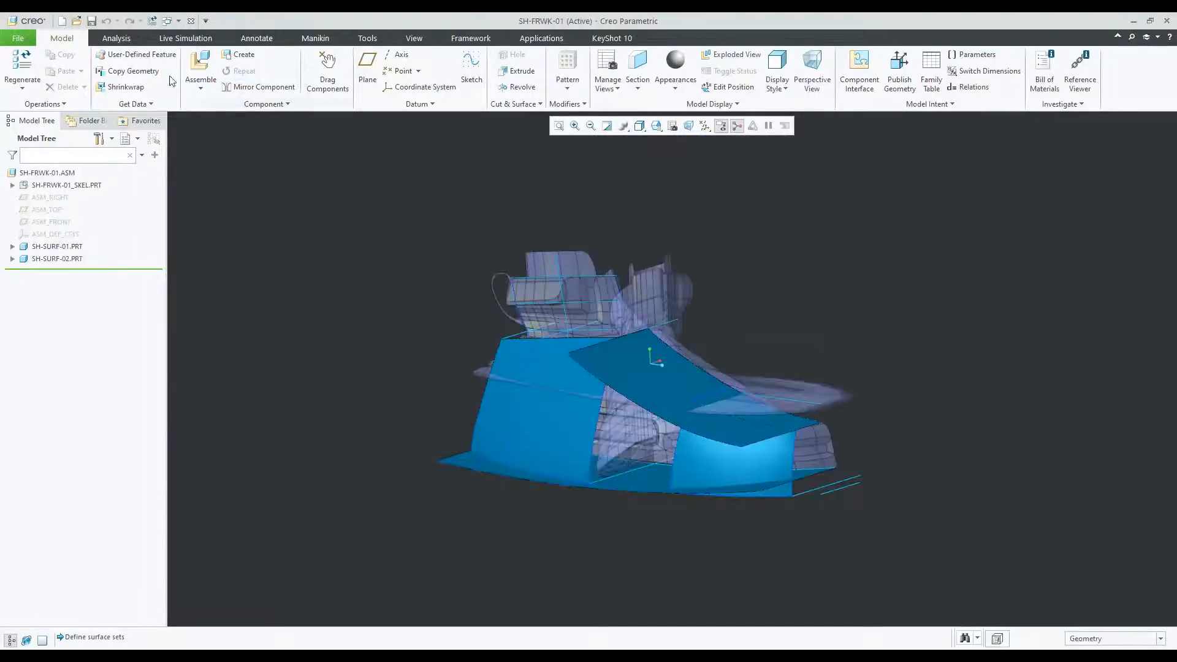
{"action": "left_click", "coordinate": [177, 20]}
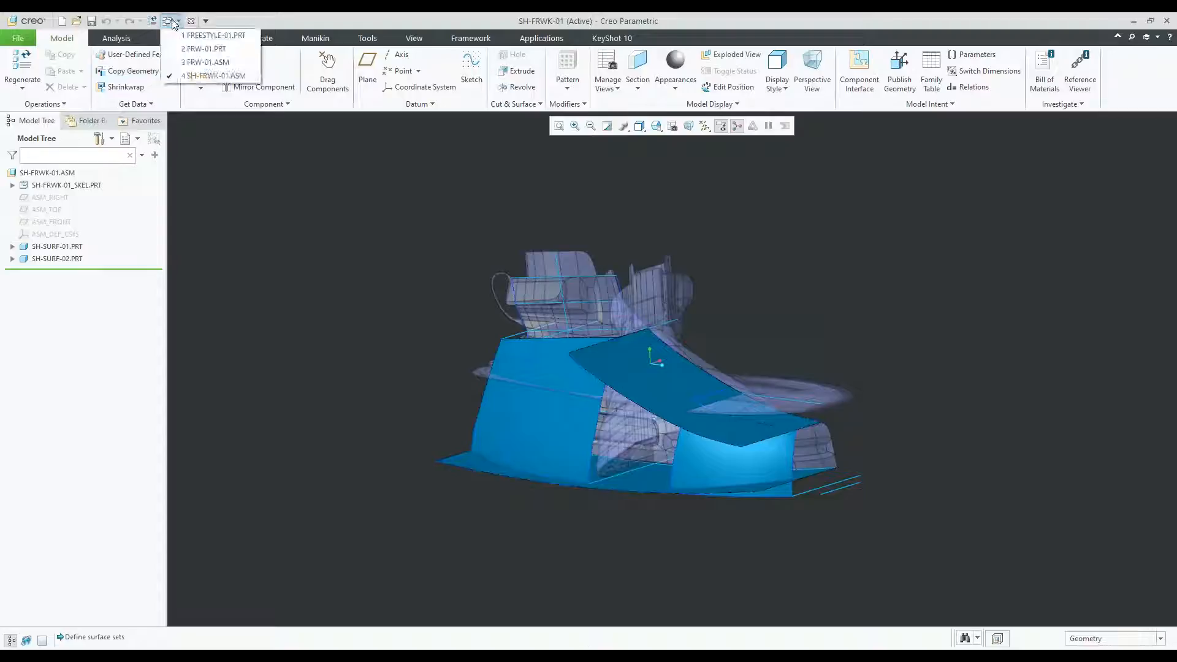
{"action": "left_click", "coordinate": [197, 62]}
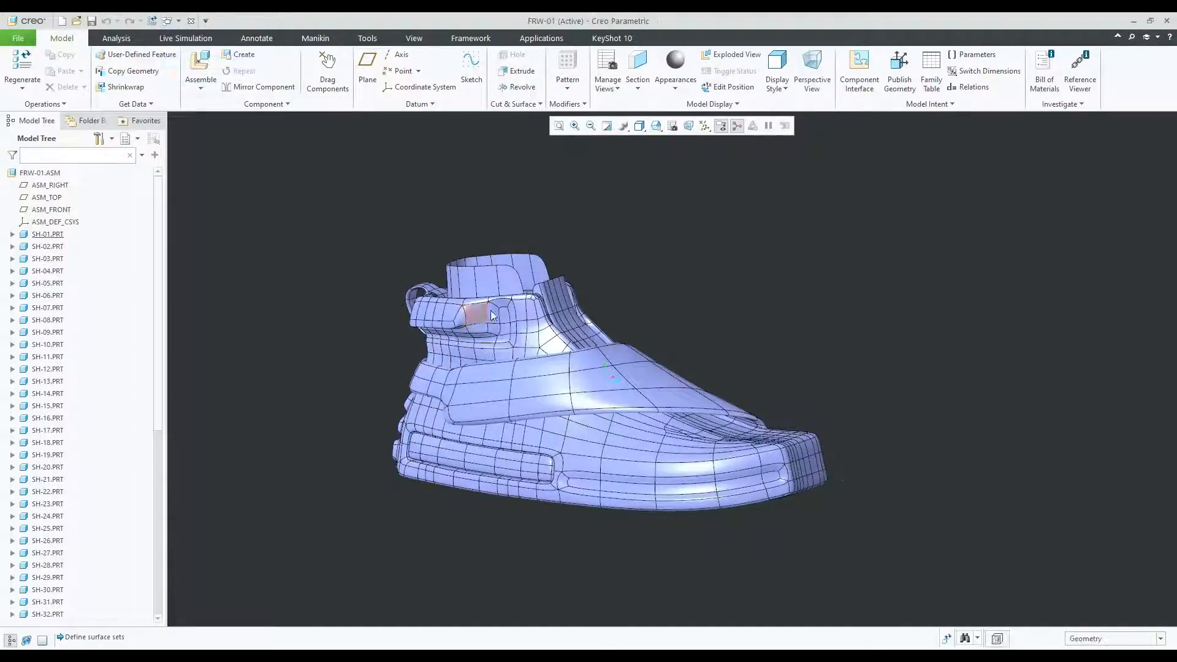
Look through the shoe assembly's component parts, activate SH-01.PRT and expand its features.
{"action": "middle_click_drag", "start_coordinate": [548, 311], "coordinate": [558, 306]}
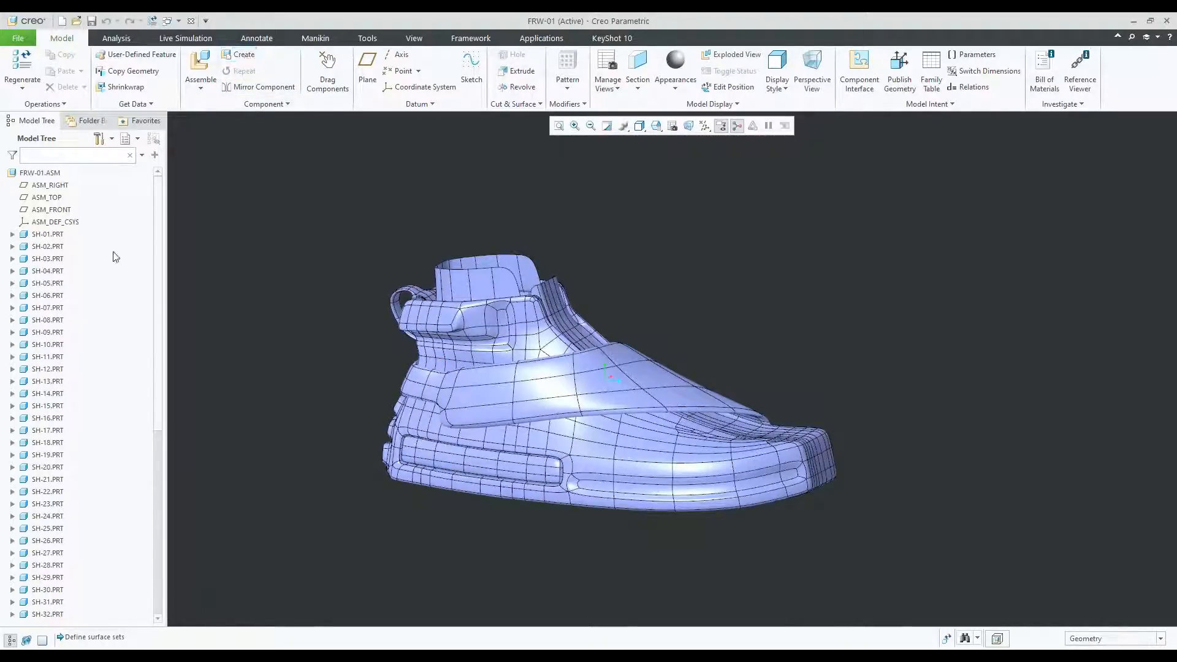
{"action": "left_click_drag", "start_coordinate": [159, 218], "coordinate": [132, 491]}
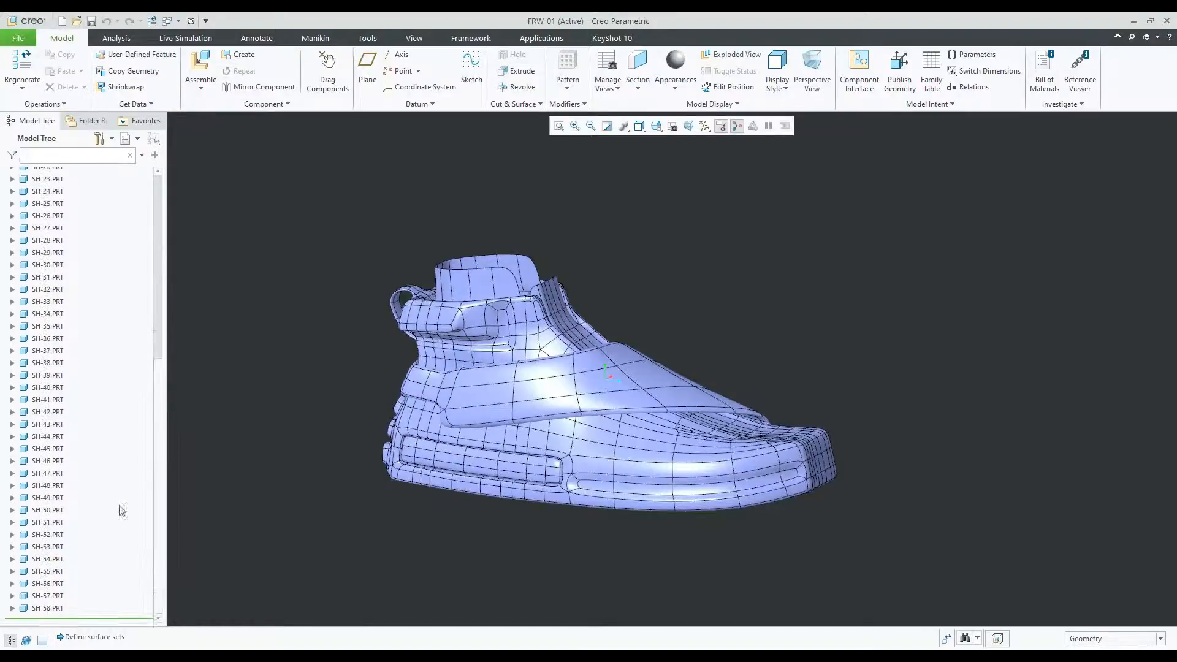
{"action": "left_click_drag", "start_coordinate": [160, 393], "coordinate": [160, 208]}
{"action": "left_click", "coordinate": [46, 238]}
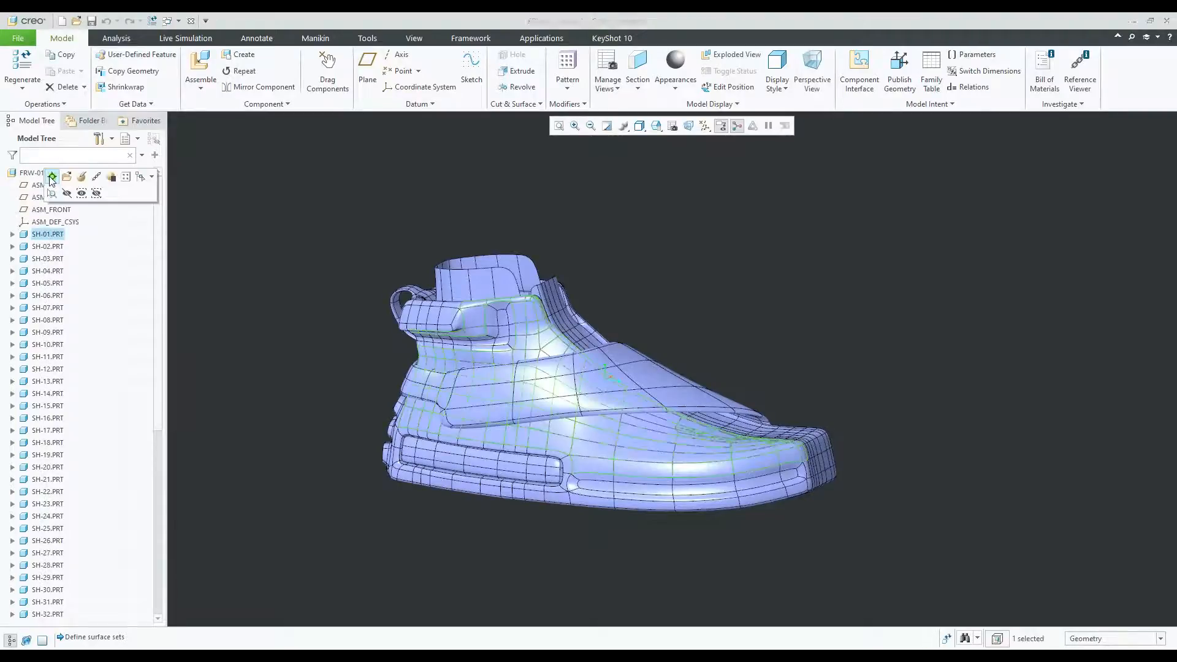
{"action": "left_click", "coordinate": [51, 180]}
{"action": "left_click", "coordinate": [12, 235]}
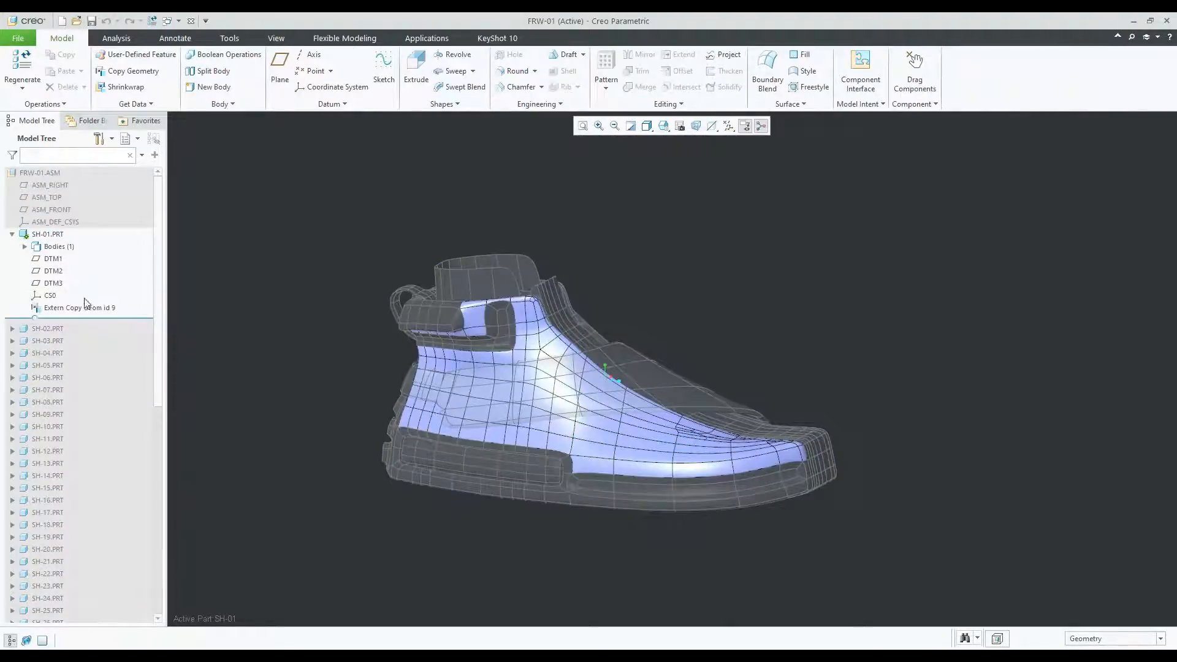
{"action": "left_click", "coordinate": [102, 308]}
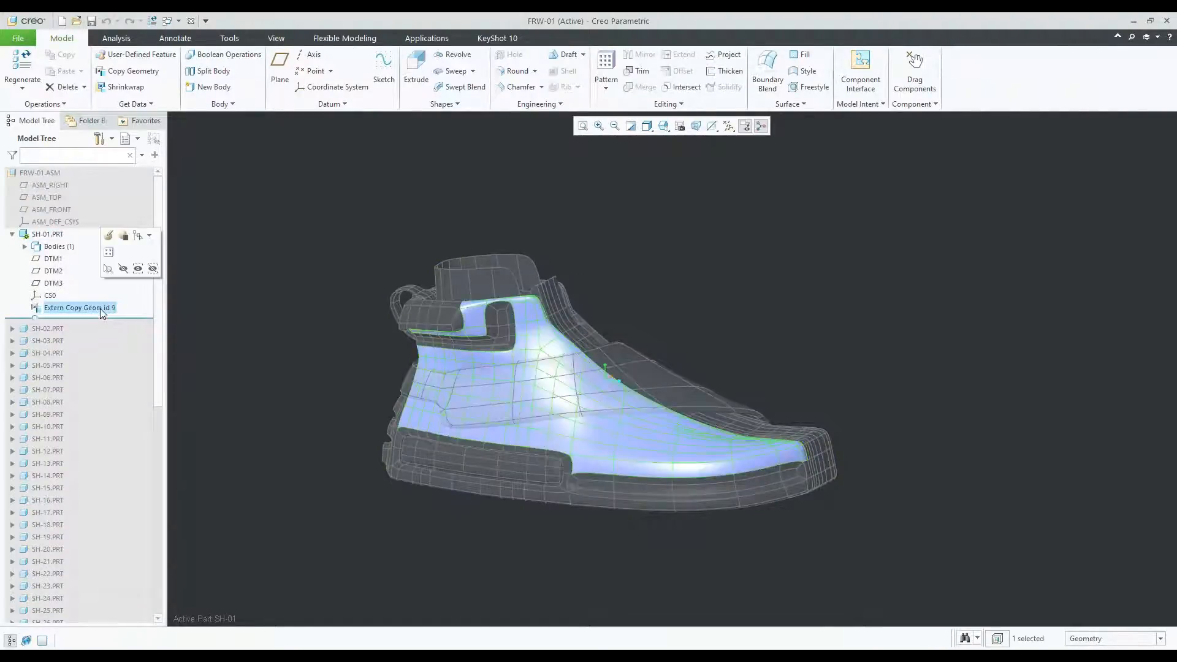
{"action": "left_click", "coordinate": [109, 236]}
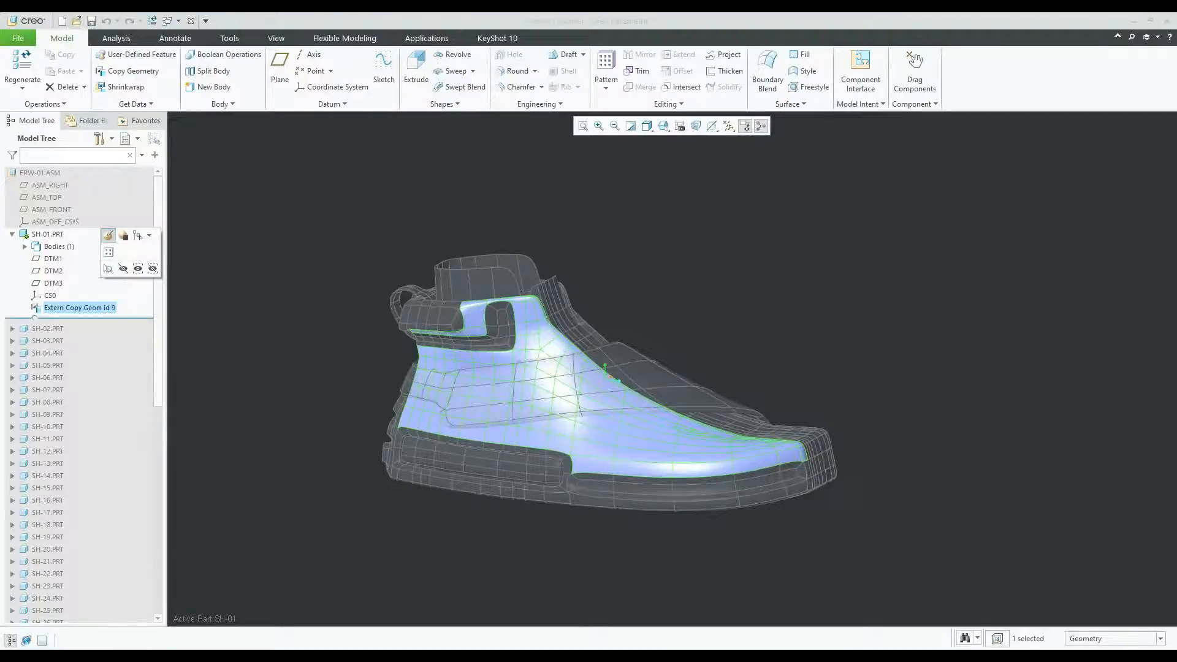
{"action": "left_click", "coordinate": [658, 372]}
{"action": "left_click", "coordinate": [1040, 206]}
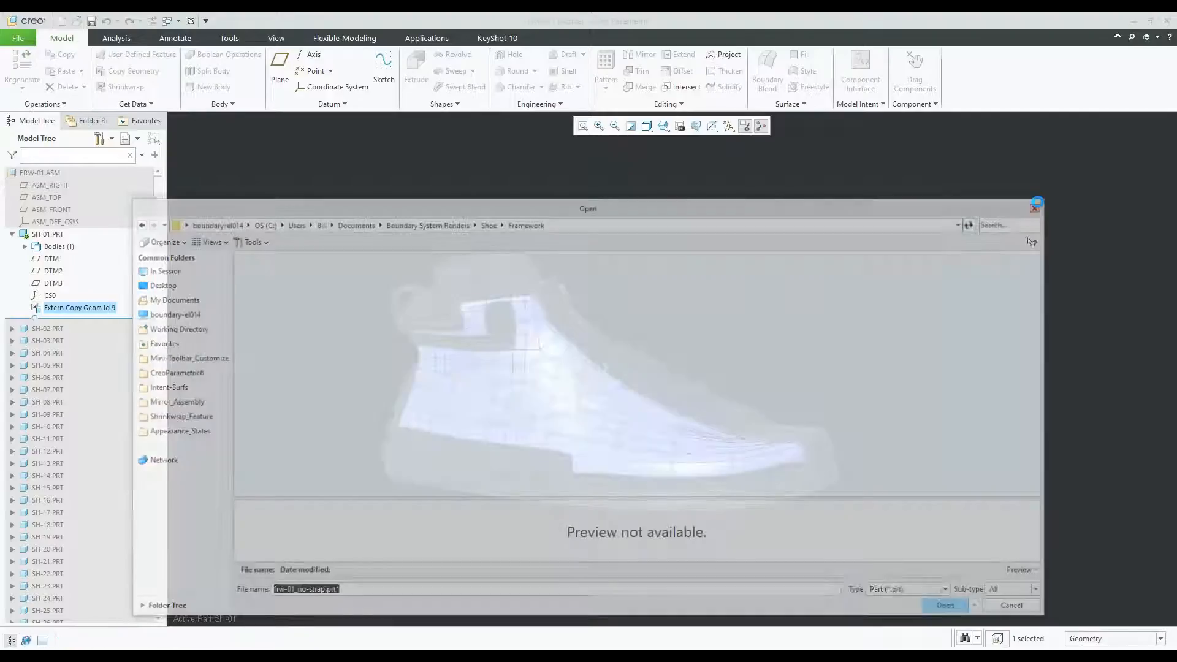
Edit the definition of SH-01.PRT's external copy geometry, retrieving its reference model frw-01_no-strap.prt from the Shoe > Copy-Geom folder.
{"action": "right_click", "coordinate": [98, 311]}
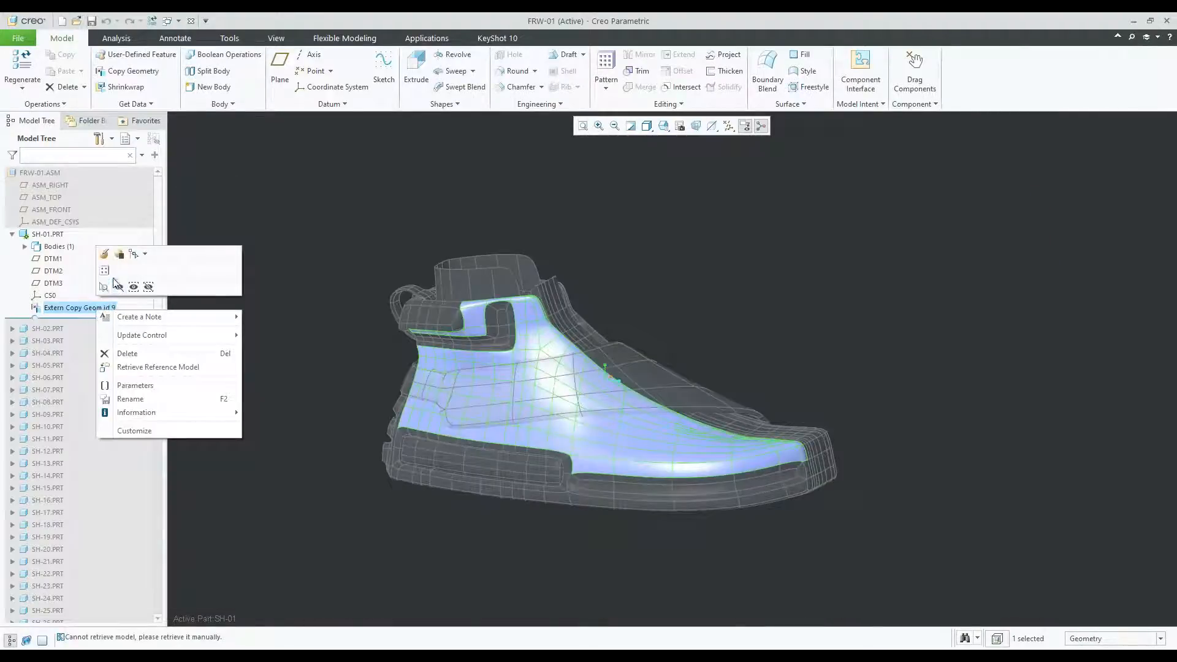
{"action": "left_click", "coordinate": [105, 259]}
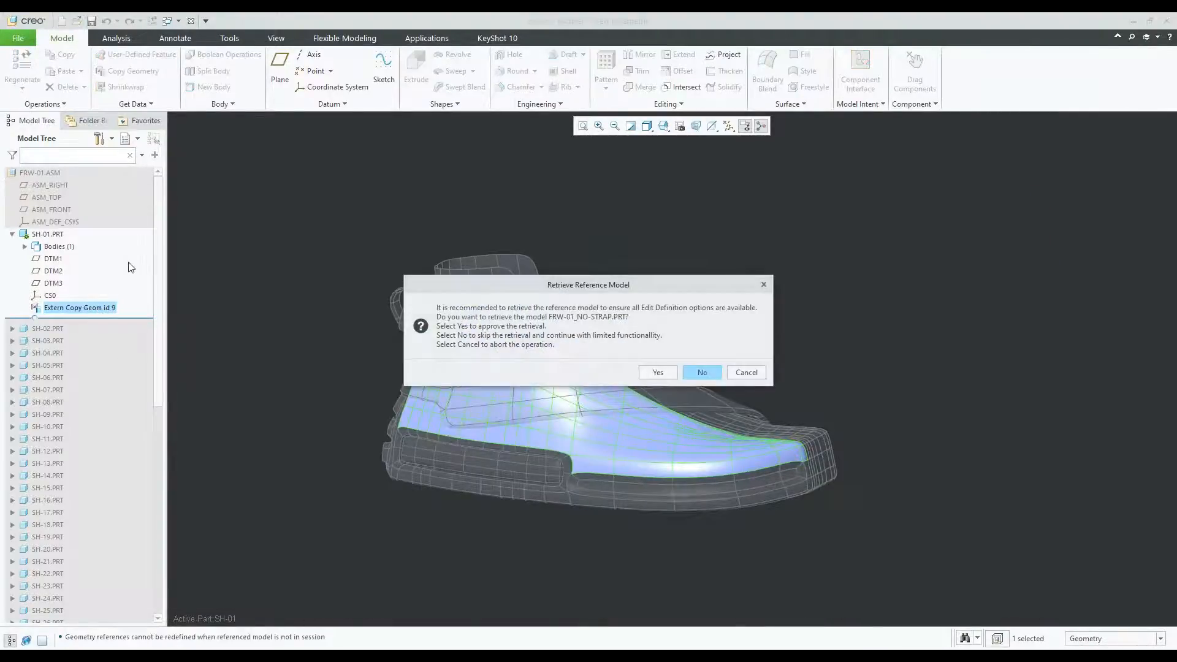
{"action": "left_click", "coordinate": [658, 373]}
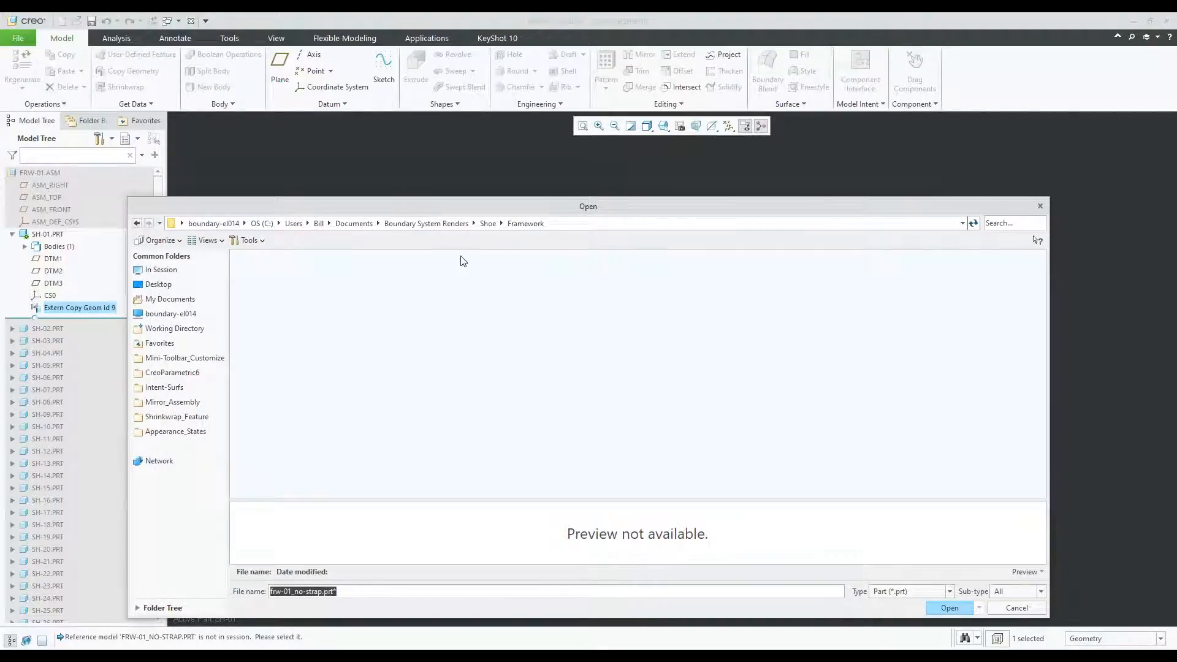
{"action": "left_click", "coordinate": [488, 224]}
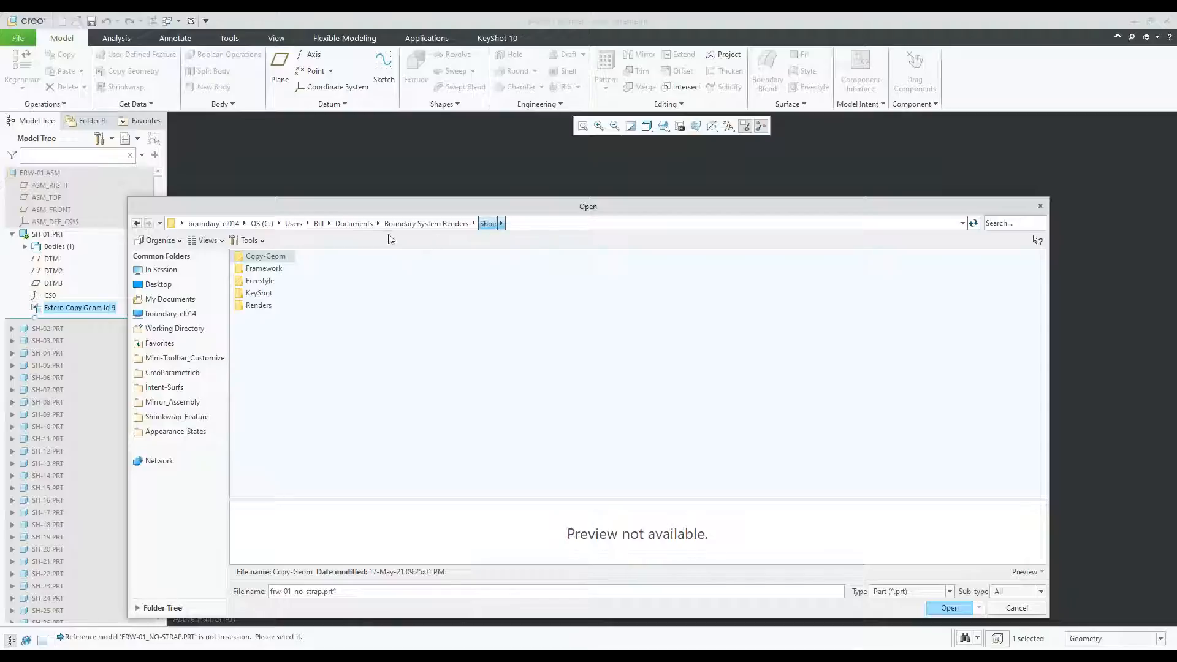
{"action": "double_click", "coordinate": [276, 257]}
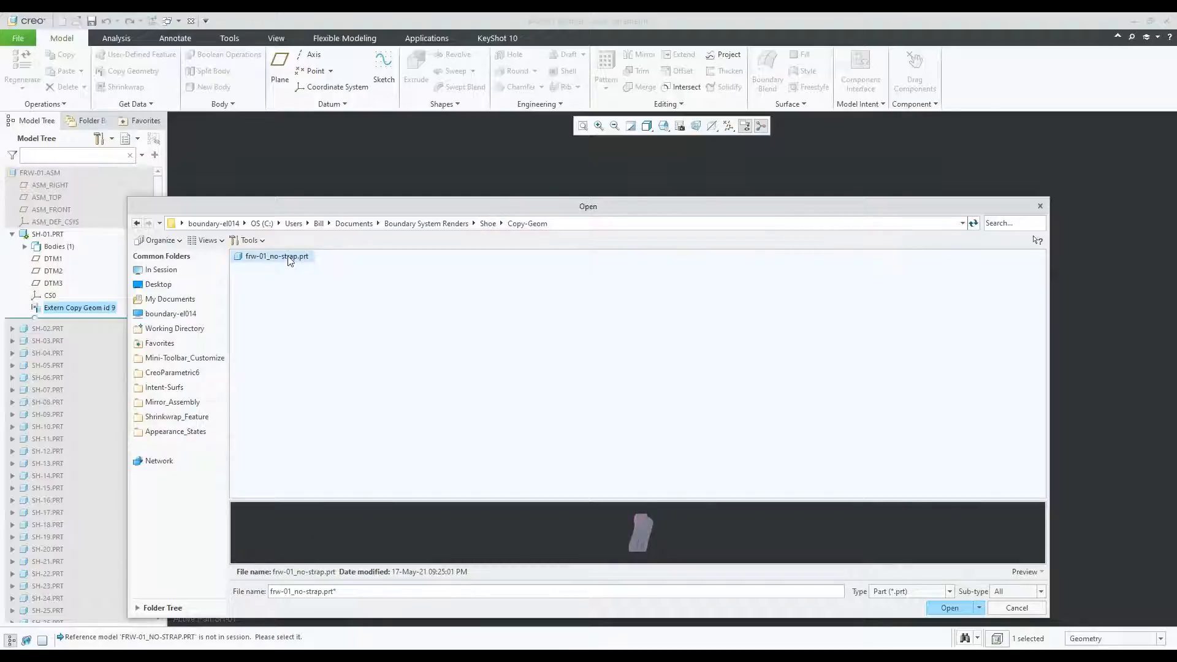
{"action": "left_click", "coordinate": [950, 607]}
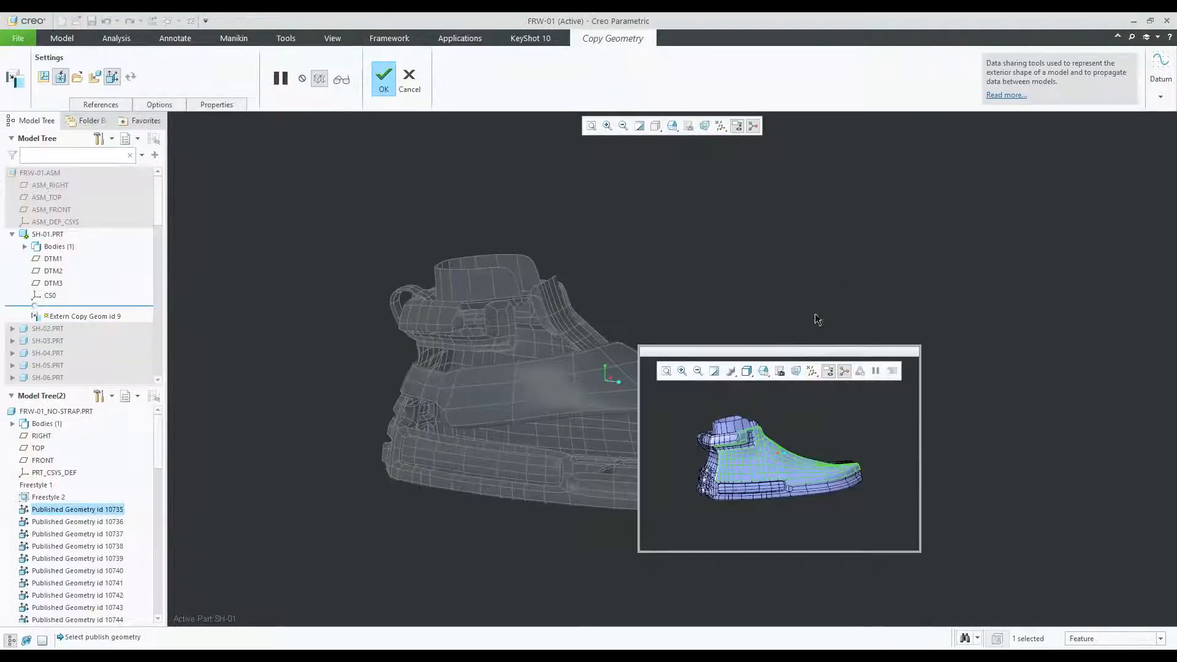
Set the reference model window beside the assembly and examine both shoes from several angles to see the copied published geometry.
{"action": "left_click_drag", "start_coordinate": [791, 351], "coordinate": [870, 179]}
{"action": "scroll", "coordinate": [340, 232], "scroll_direction": "down", "scroll_amount": 3}
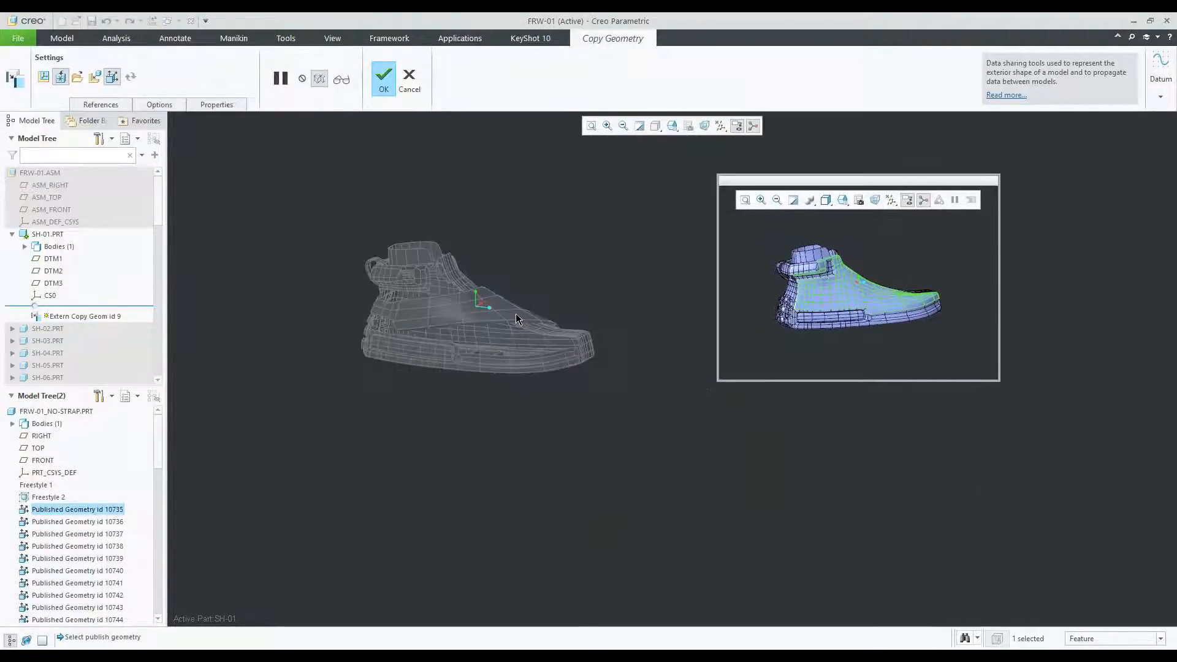
{"action": "scroll", "coordinate": [516, 318], "scroll_direction": "up", "scroll_amount": 4}
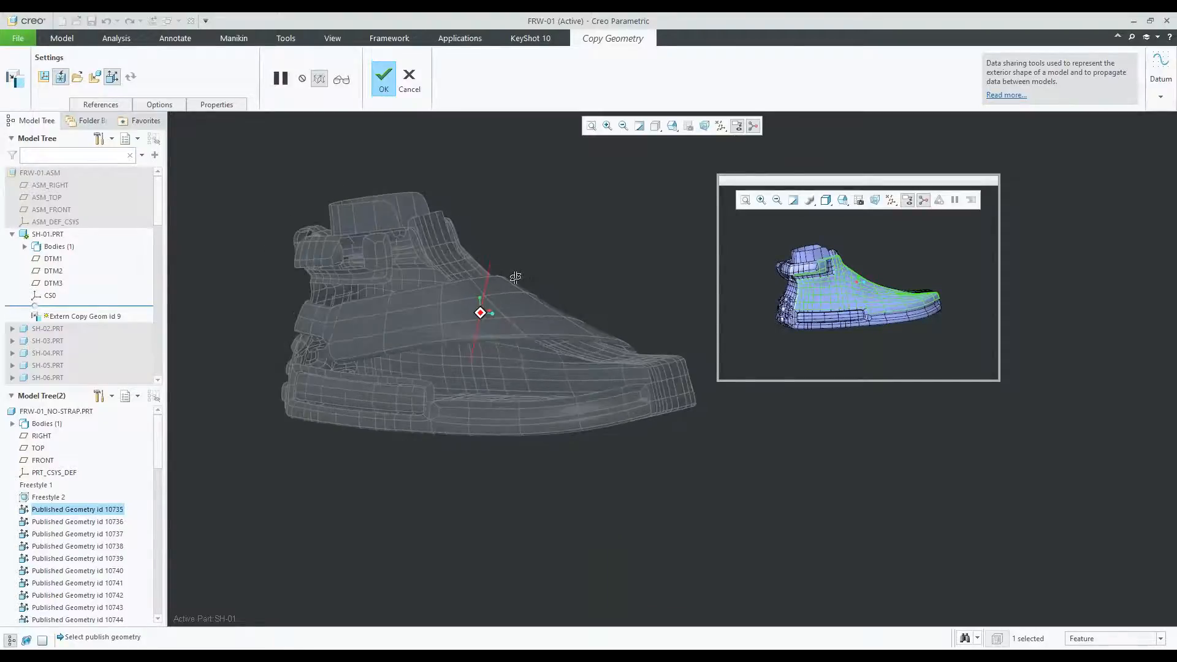
{"action": "middle_click_drag", "start_coordinate": [516, 278], "coordinate": [498, 275]}
{"action": "scroll", "coordinate": [934, 302], "scroll_direction": "down", "scroll_amount": 2}
{"action": "middle_click_drag", "start_coordinate": [939, 303], "coordinate": [905, 292]}
{"action": "scroll", "coordinate": [911, 278], "scroll_direction": "up", "scroll_amount": 3}
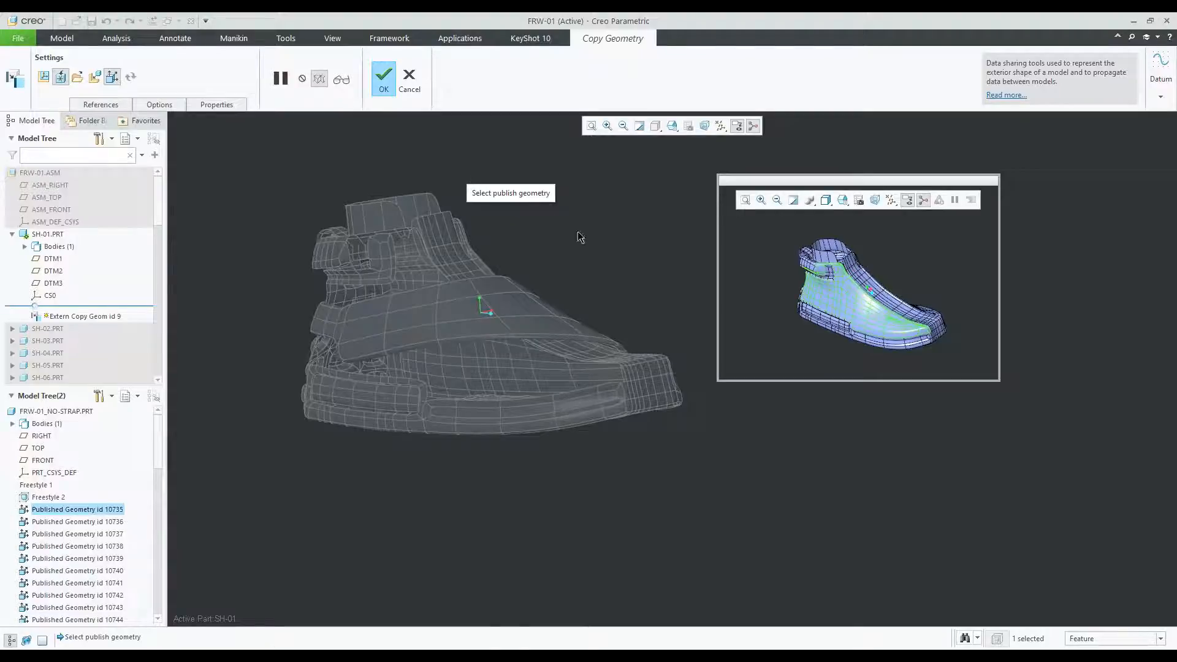
{"action": "middle_click_drag", "start_coordinate": [565, 238], "coordinate": [561, 231]}
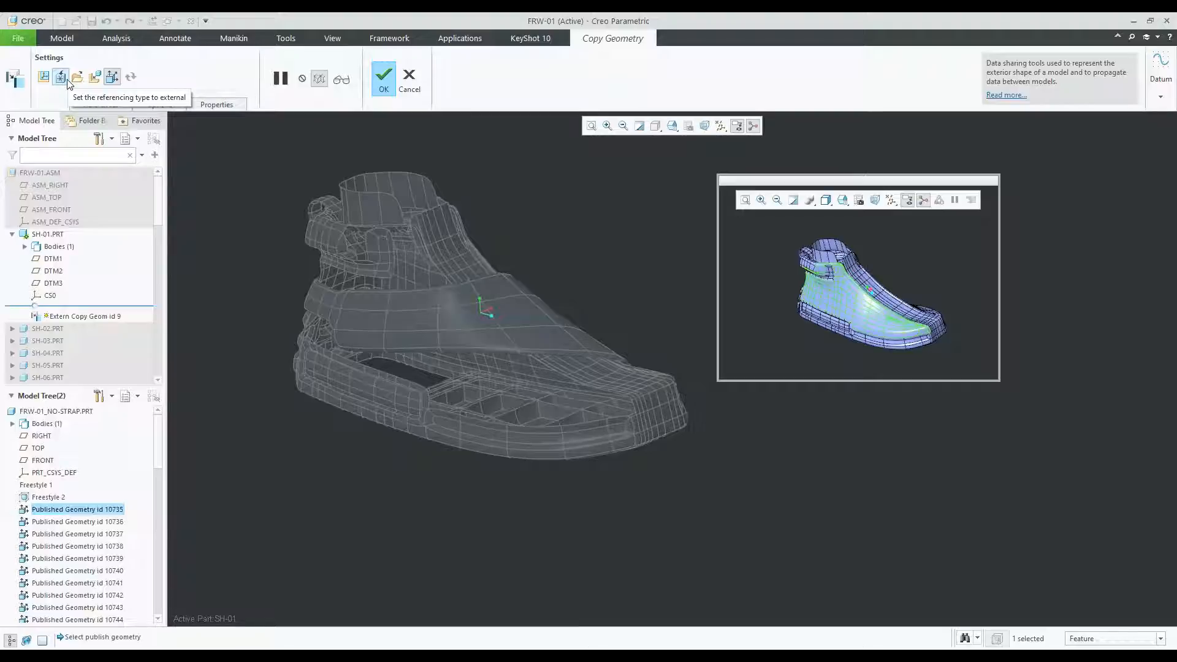
Pick the side upper published geometry in the reference window and complete the redefinition of SH-01.PRT's external copy geometry.
{"action": "scroll", "coordinate": [844, 276], "scroll_direction": "down", "scroll_amount": 2}
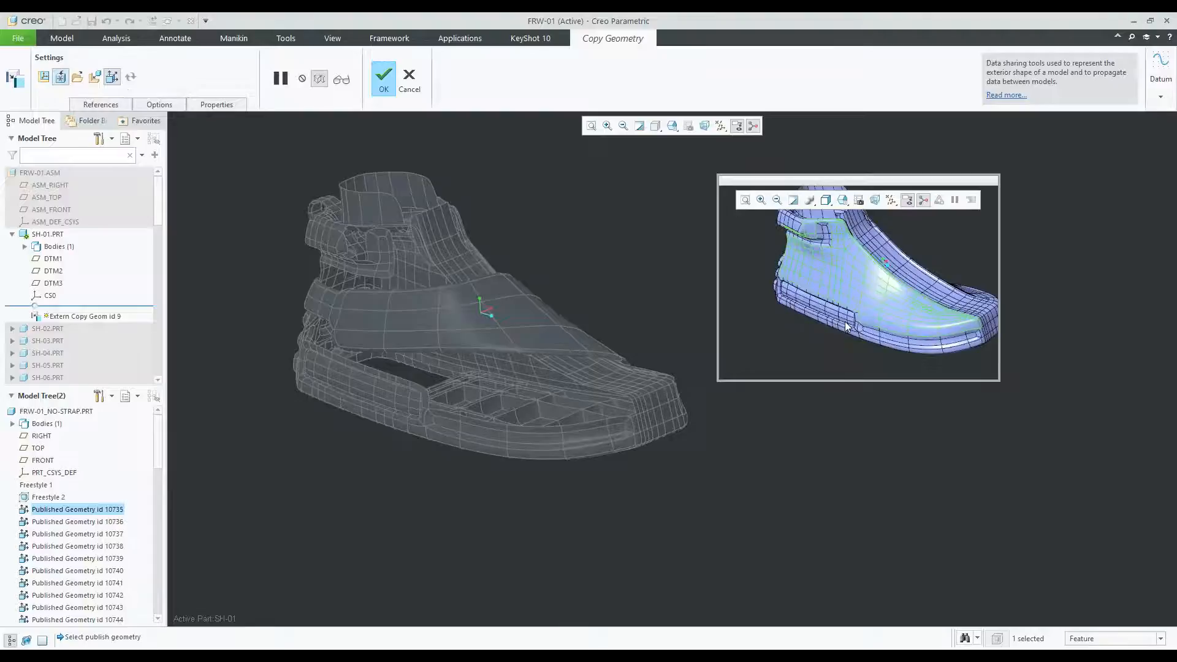
{"action": "left_click", "coordinate": [845, 273]}
{"action": "middle_click_drag", "start_coordinate": [551, 186], "coordinate": [532, 202]}
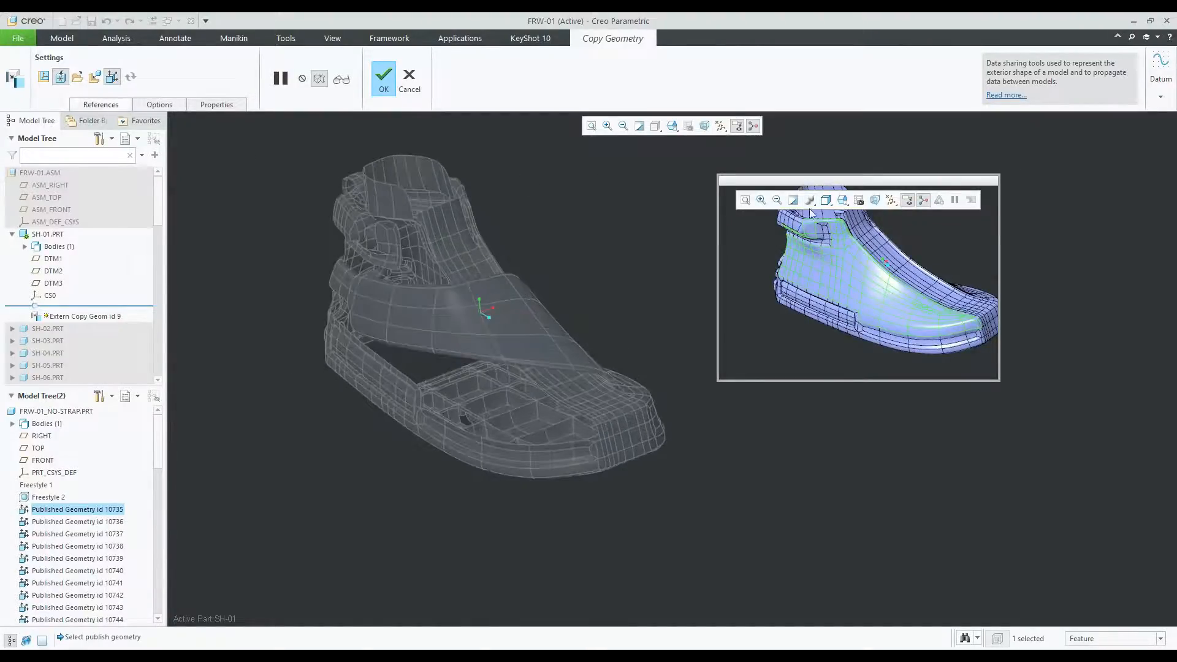
{"action": "left_click", "coordinate": [846, 274]}
{"action": "middle_click", "coordinate": [584, 192]}
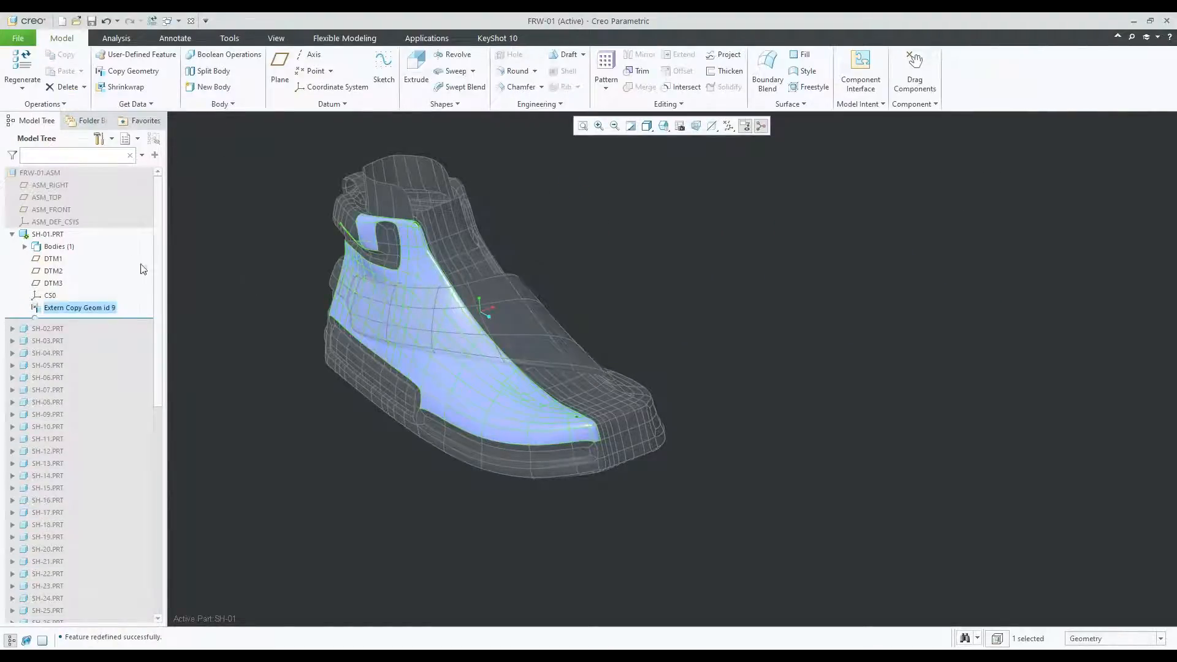
{"action": "left_click", "coordinate": [184, 279]}
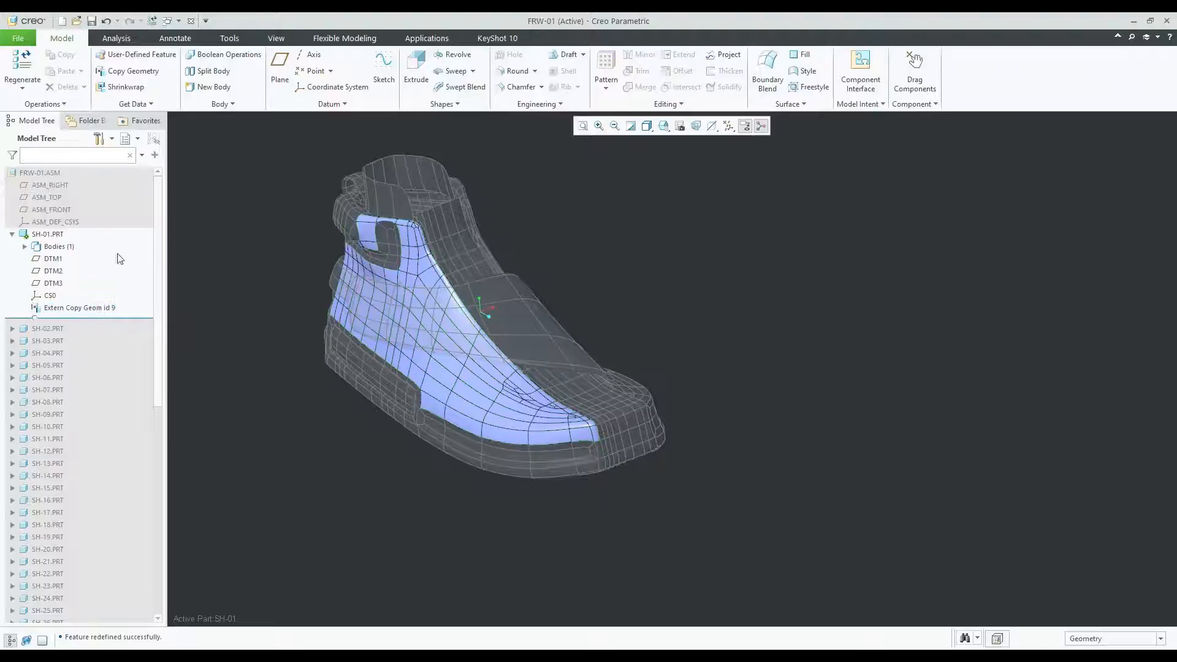
Check SH-01.PRT's copied geometry, reactivate the top-level assembly, collapse the part and look through the component list.
{"action": "left_click", "coordinate": [59, 237]}
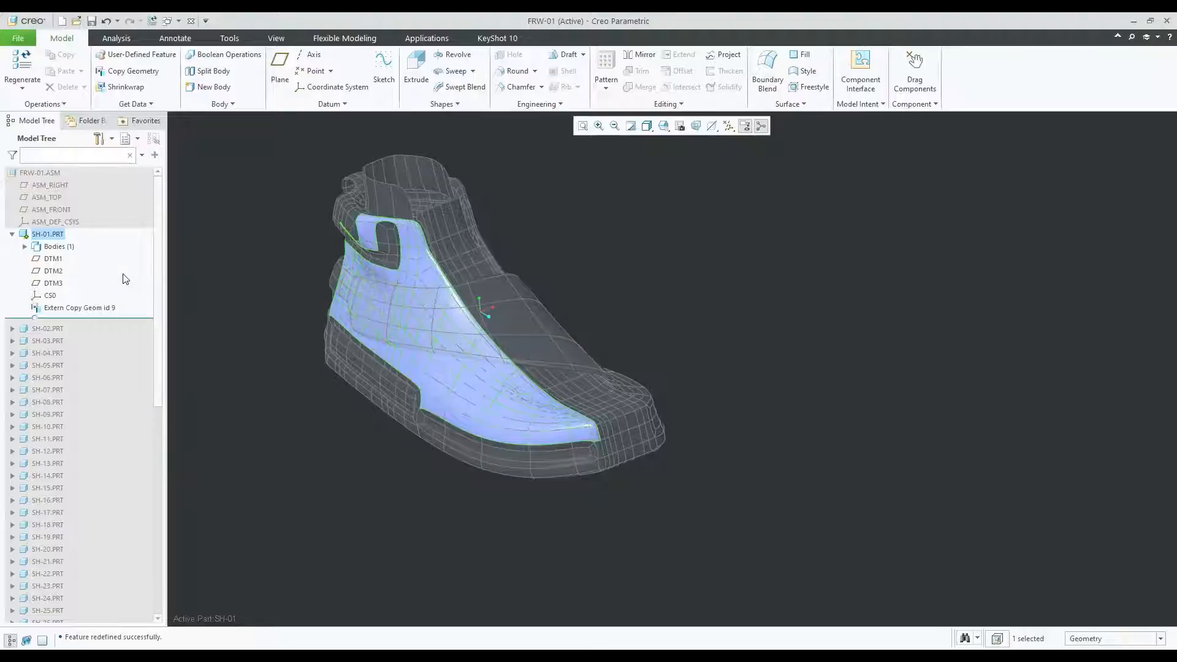
{"action": "left_click", "coordinate": [97, 308]}
{"action": "left_click", "coordinate": [208, 299]}
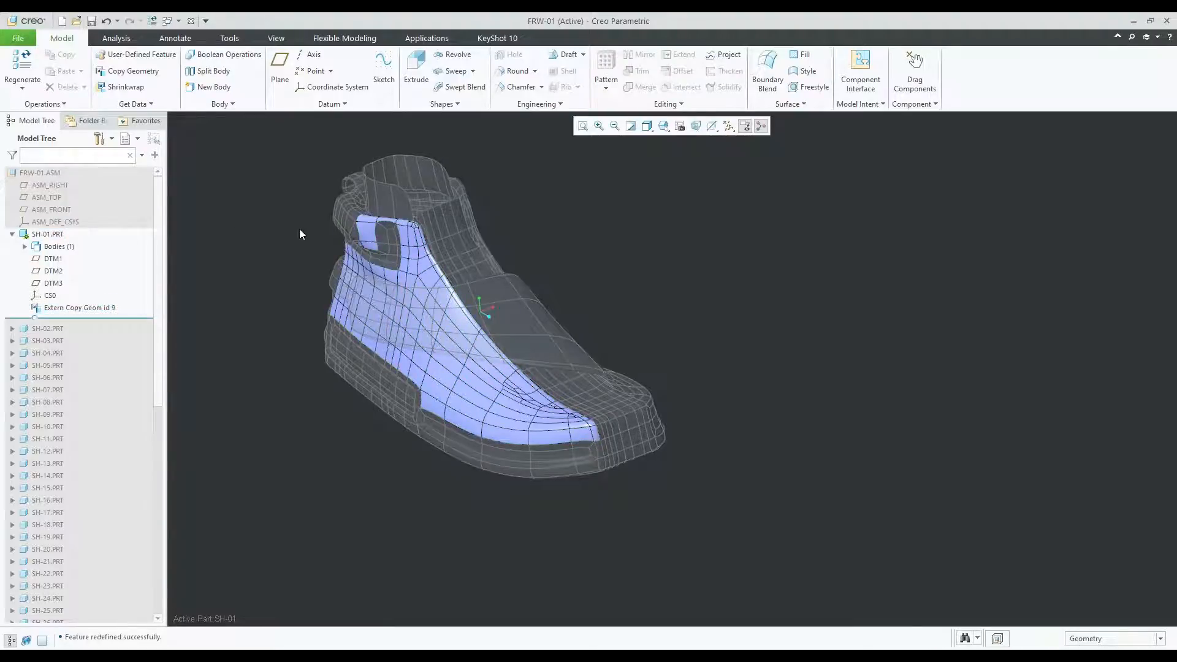
{"action": "key", "text": "ctrl+a"}
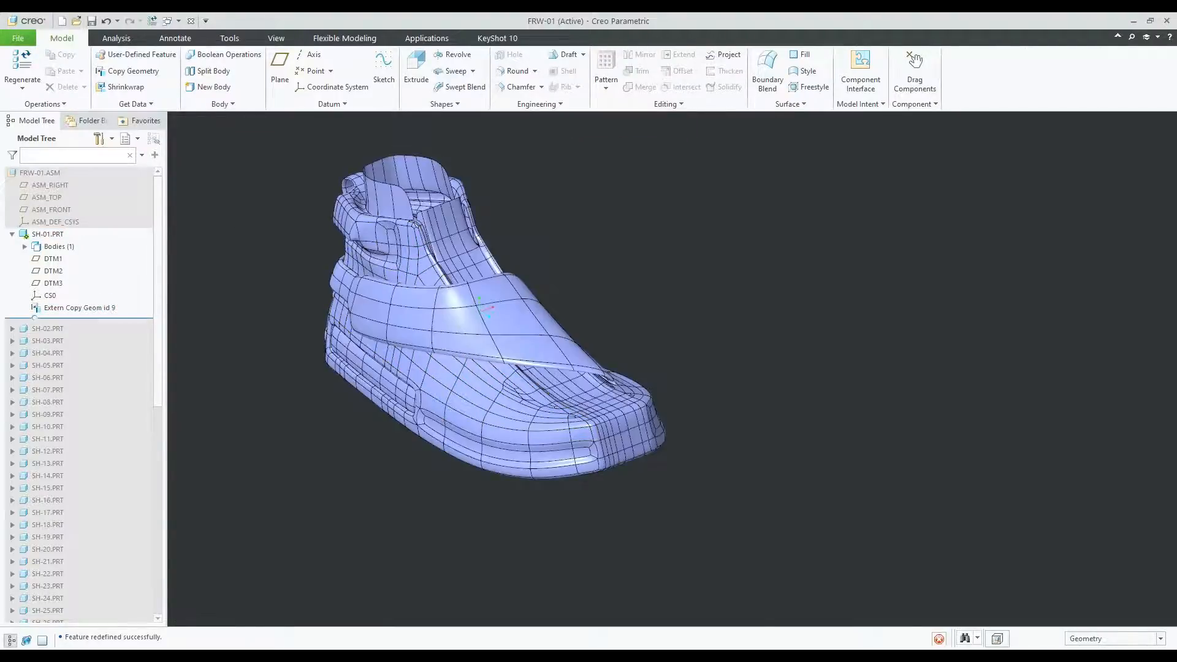
{"action": "left_click", "coordinate": [12, 234]}
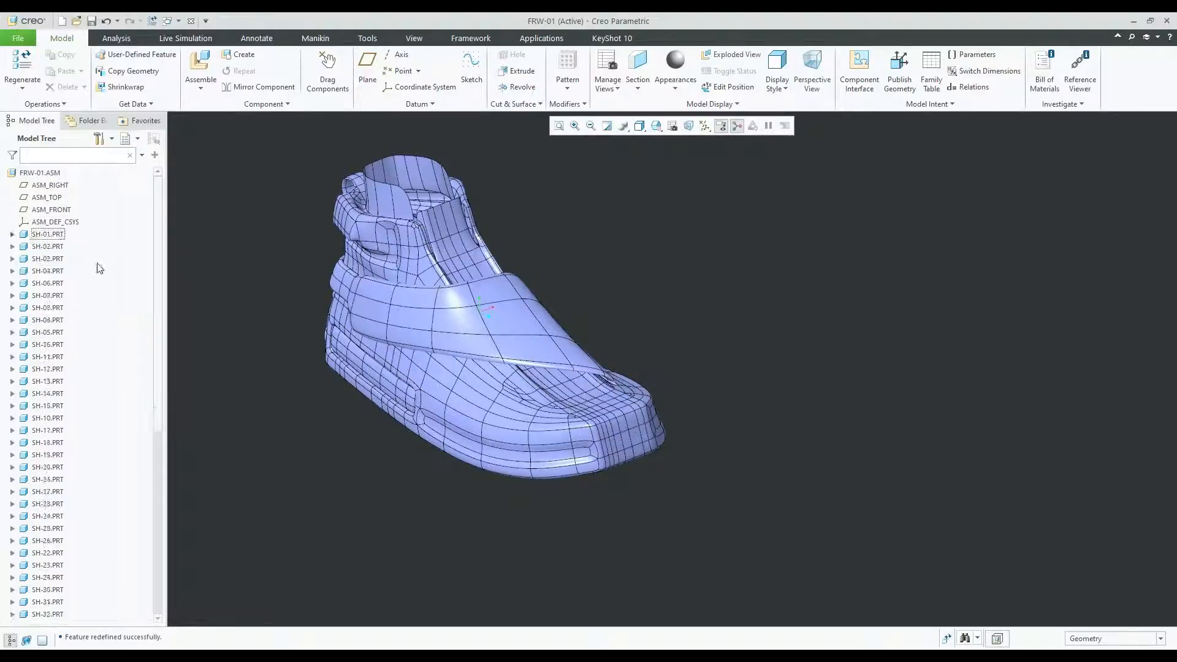
{"action": "scroll", "coordinate": [133, 341], "scroll_direction": "down", "scroll_amount": 7}
{"action": "scroll", "coordinate": [134, 339], "scroll_direction": "up", "scroll_amount": 6}
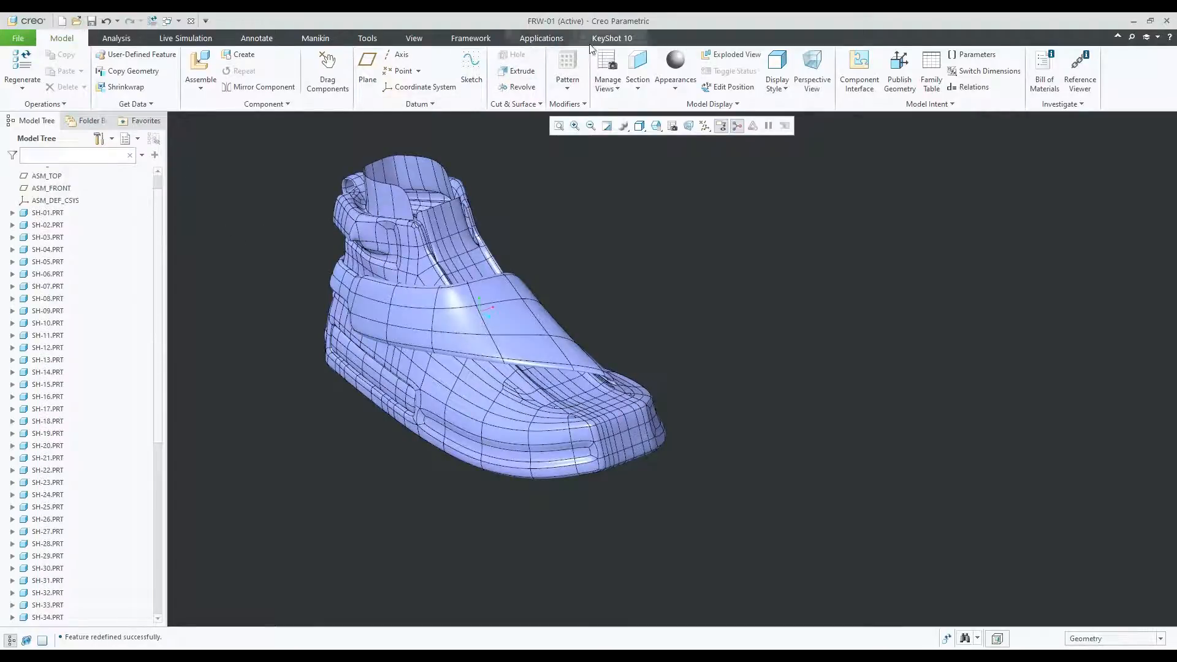
Send the FRW-01.ASM shoe assembly to KeyShot for rendering.
{"action": "left_click", "coordinate": [610, 43]}
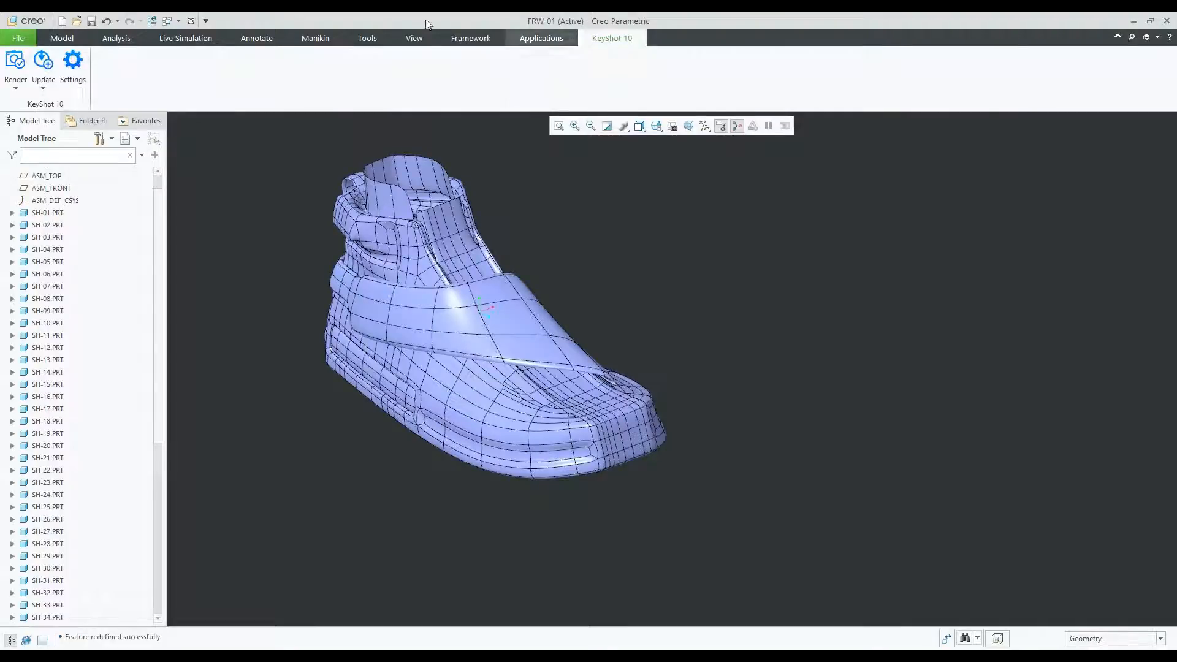
{"action": "left_click", "coordinate": [20, 89]}
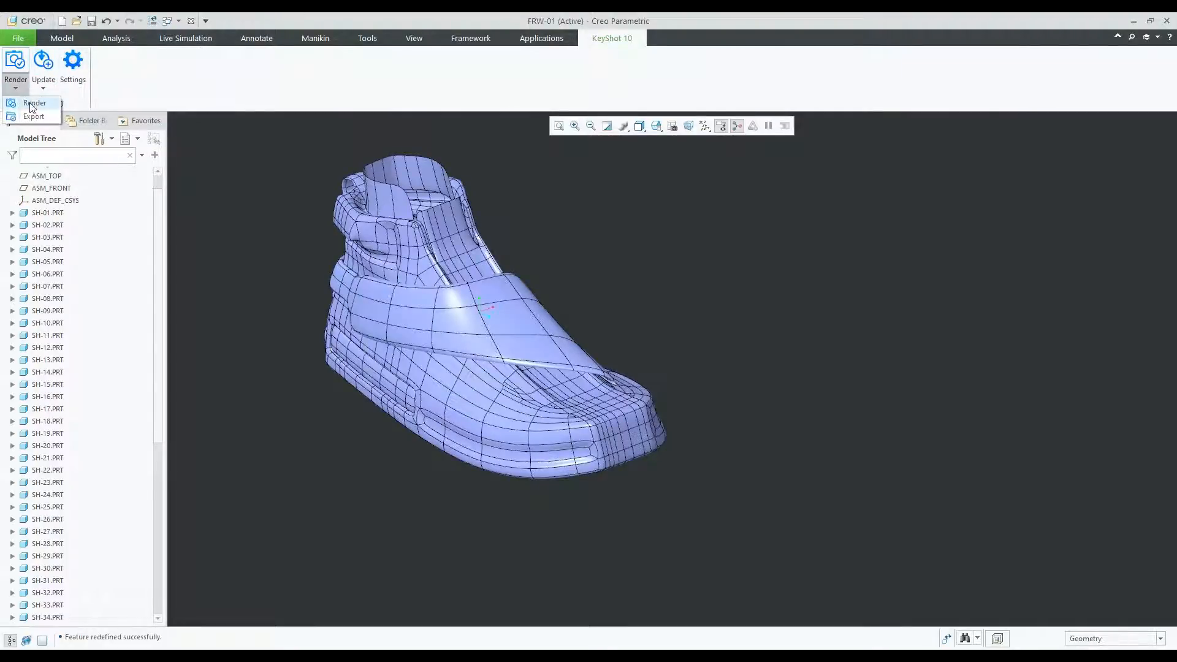
{"action": "left_click", "coordinate": [34, 105]}
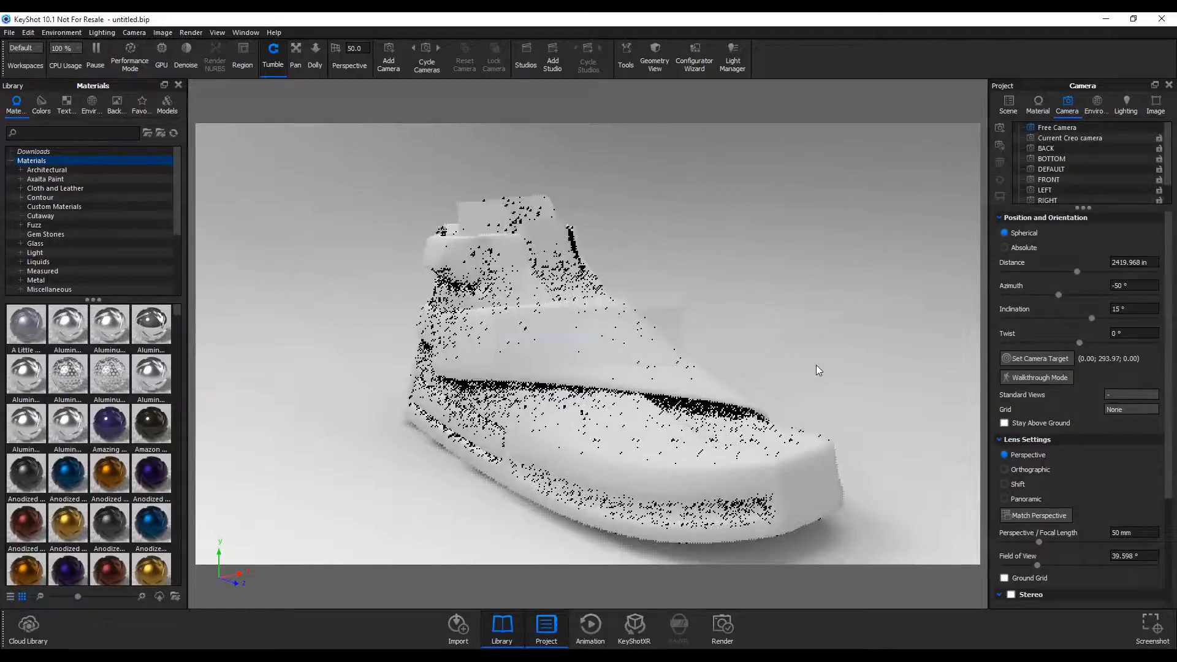
Apply a carbon material from the Plastic library to the shoe's side upper and a clear plastic to the long sole inset.
{"action": "scroll", "coordinate": [80, 240], "scroll_direction": "down", "scroll_amount": 1}
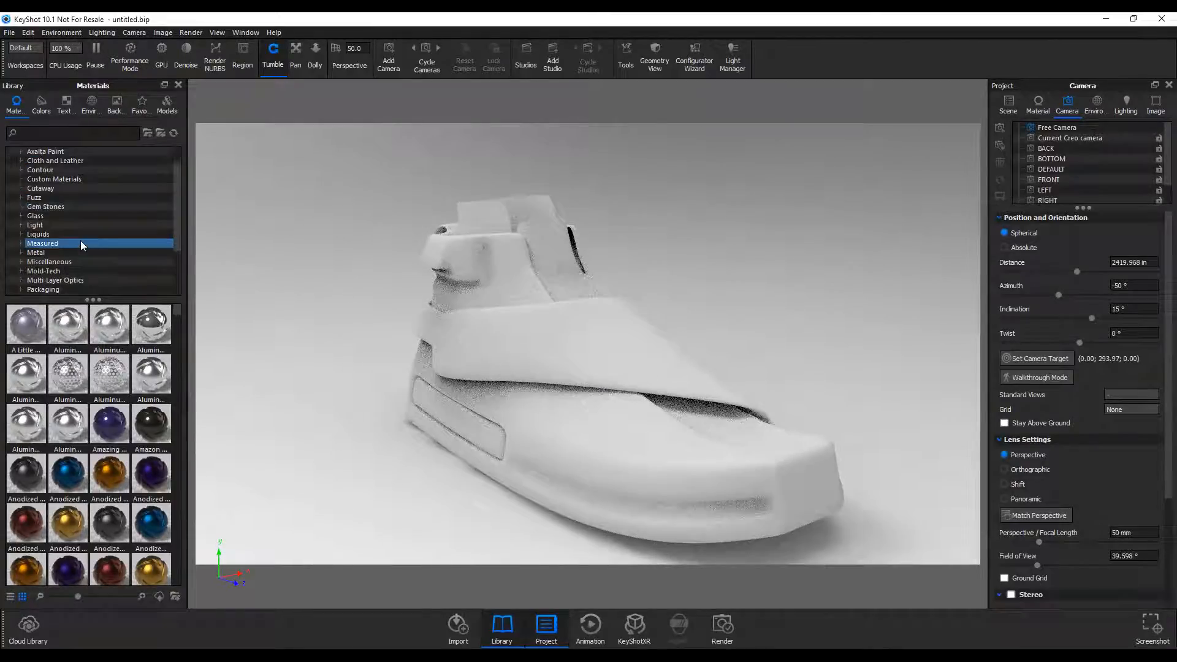
{"action": "scroll", "coordinate": [80, 243], "scroll_direction": "down", "scroll_amount": 1}
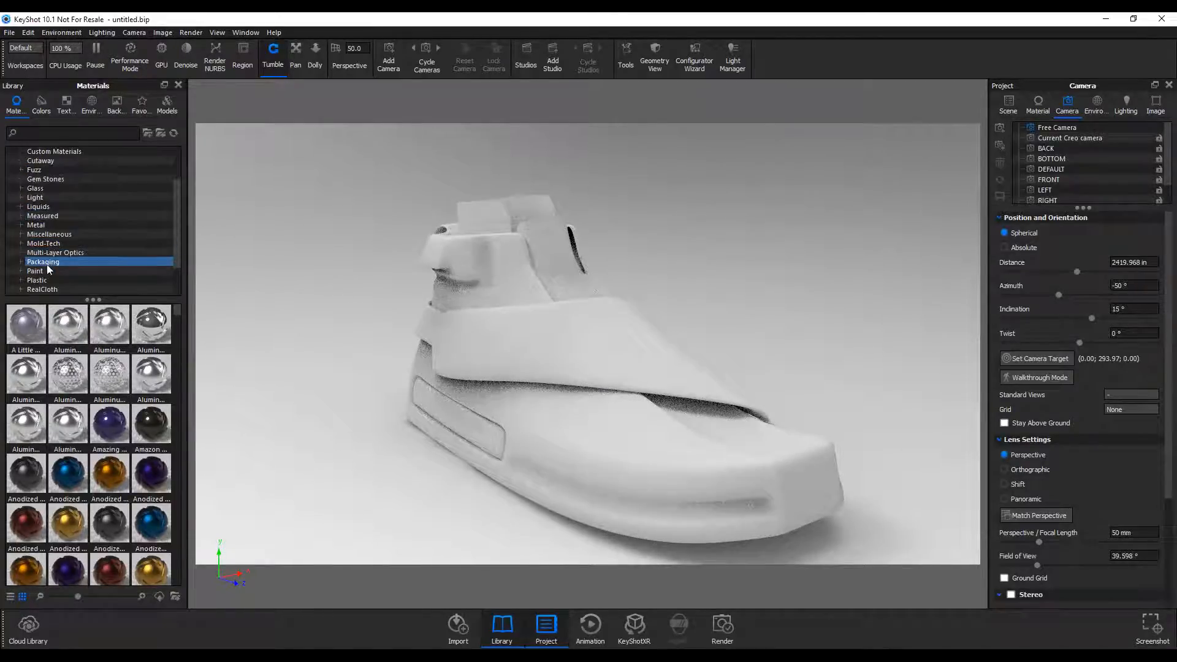
{"action": "left_click", "coordinate": [53, 279]}
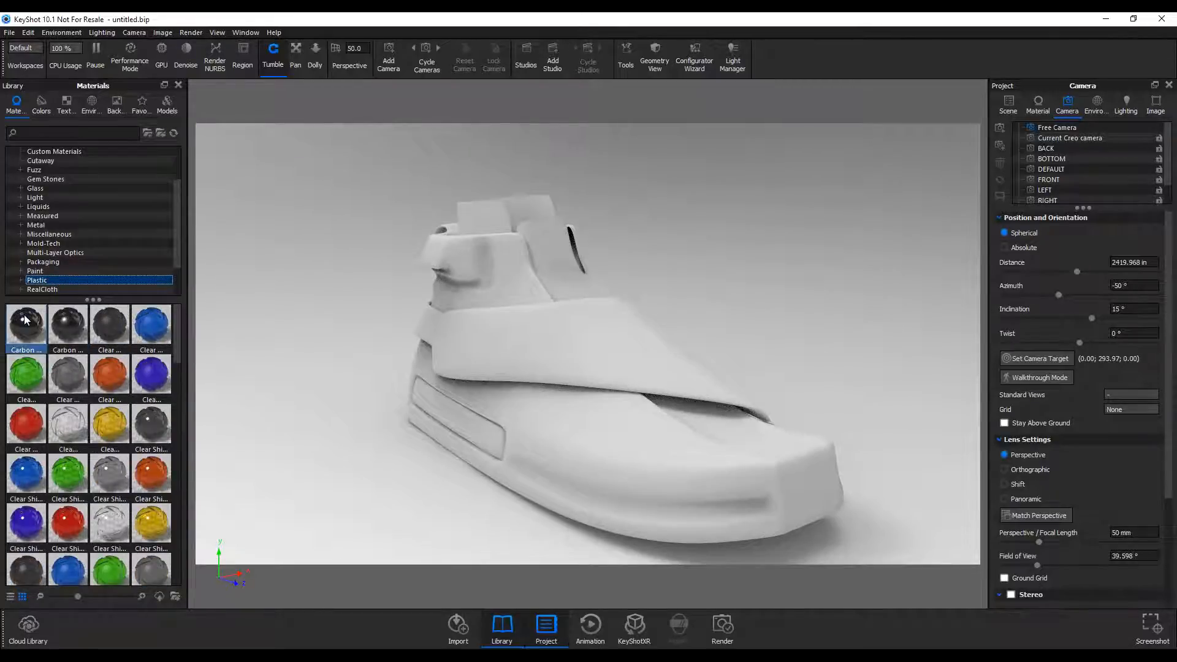
{"action": "left_click_drag", "start_coordinate": [68, 325], "coordinate": [558, 431]}
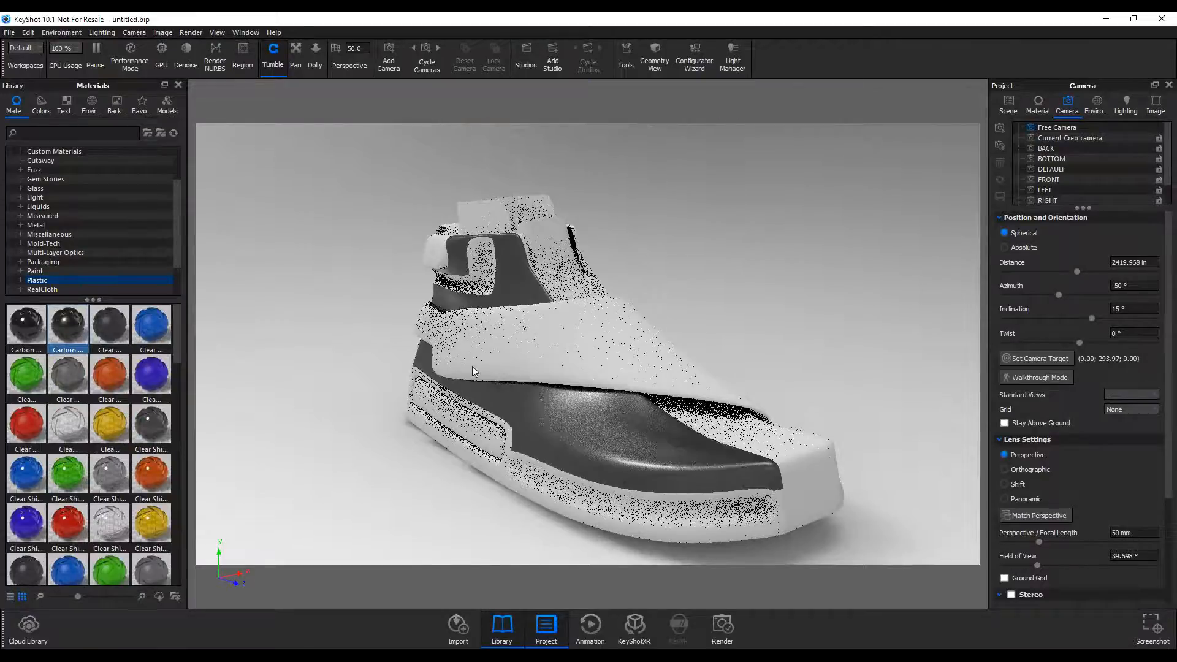
{"action": "mouse_move", "coordinate": [484, 359]}
{"action": "middle_mouse_down"}
{"action": "mouse_move", "coordinate": [507, 355]}
{"action": "mouse_move", "coordinate": [479, 339]}
{"action": "middle_mouse_up"}
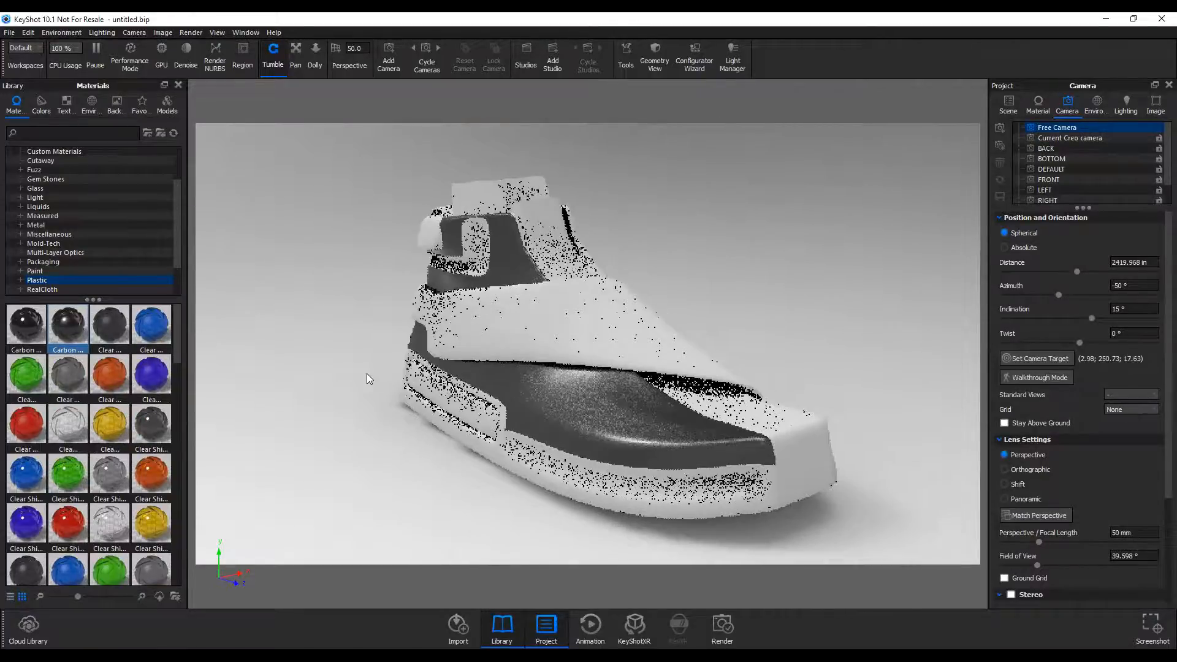
{"action": "left_click_drag", "start_coordinate": [116, 369], "coordinate": [625, 493]}
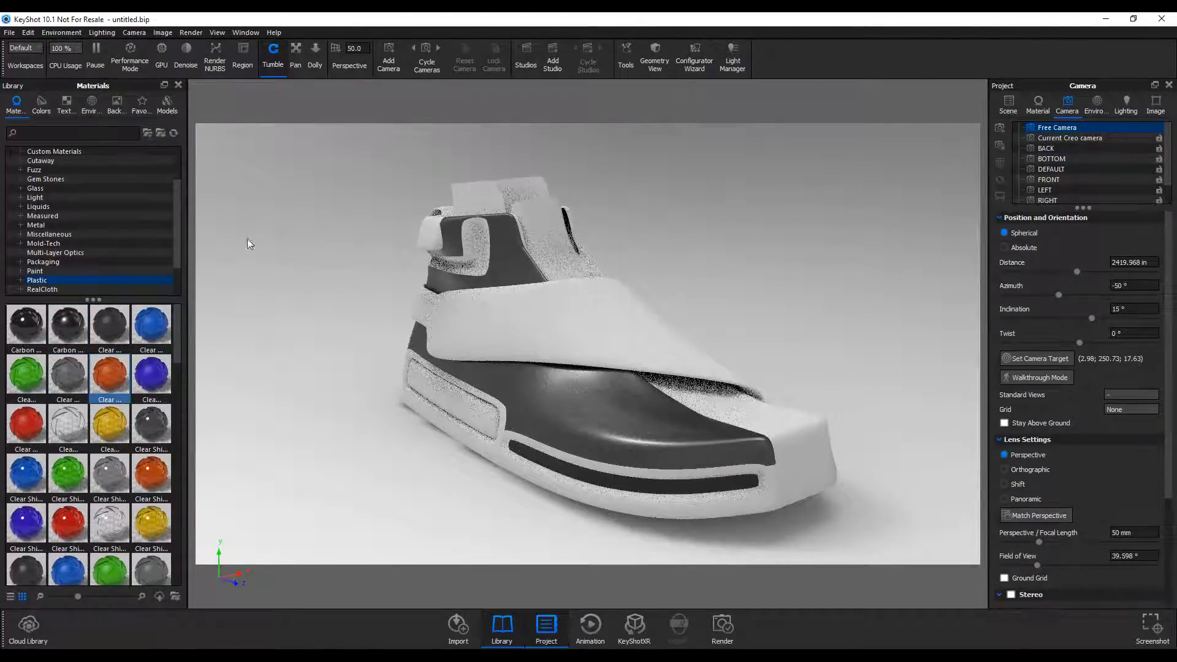
Open the saved scene sh-render-01 from the Shoe > KeyShot folder, discarding the changes to the untitled scene.
{"action": "left_click", "coordinate": [9, 32]}
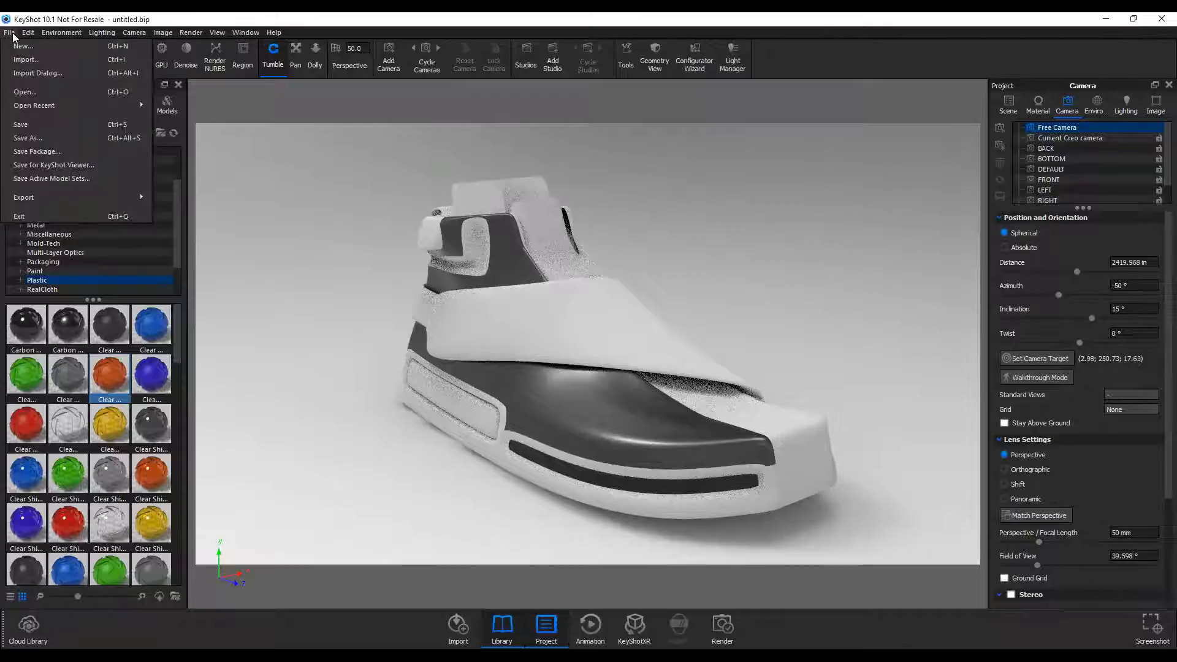
{"action": "left_click", "coordinate": [35, 92]}
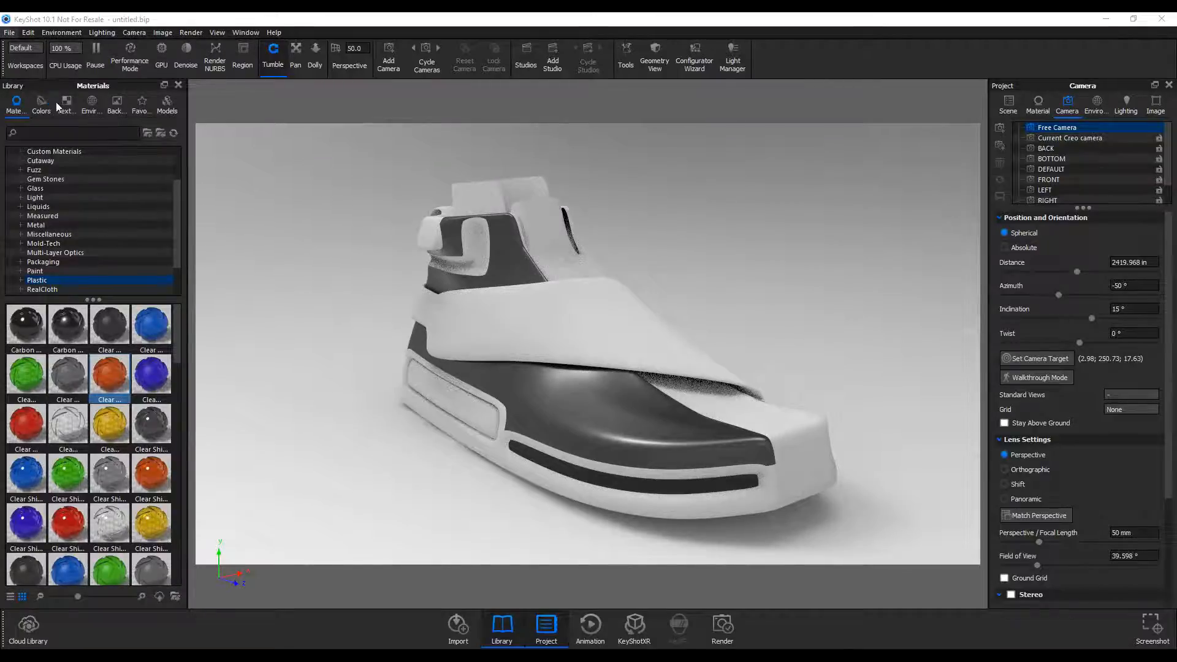
{"action": "left_click", "coordinate": [169, 133]}
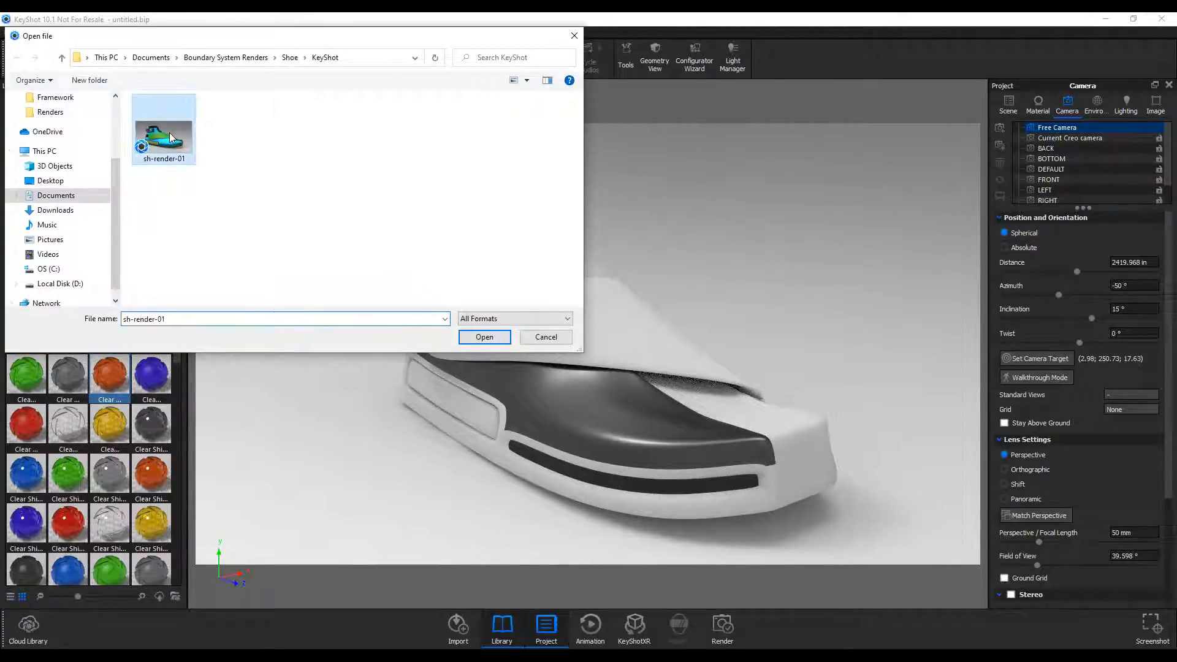
{"action": "left_click", "coordinate": [485, 337]}
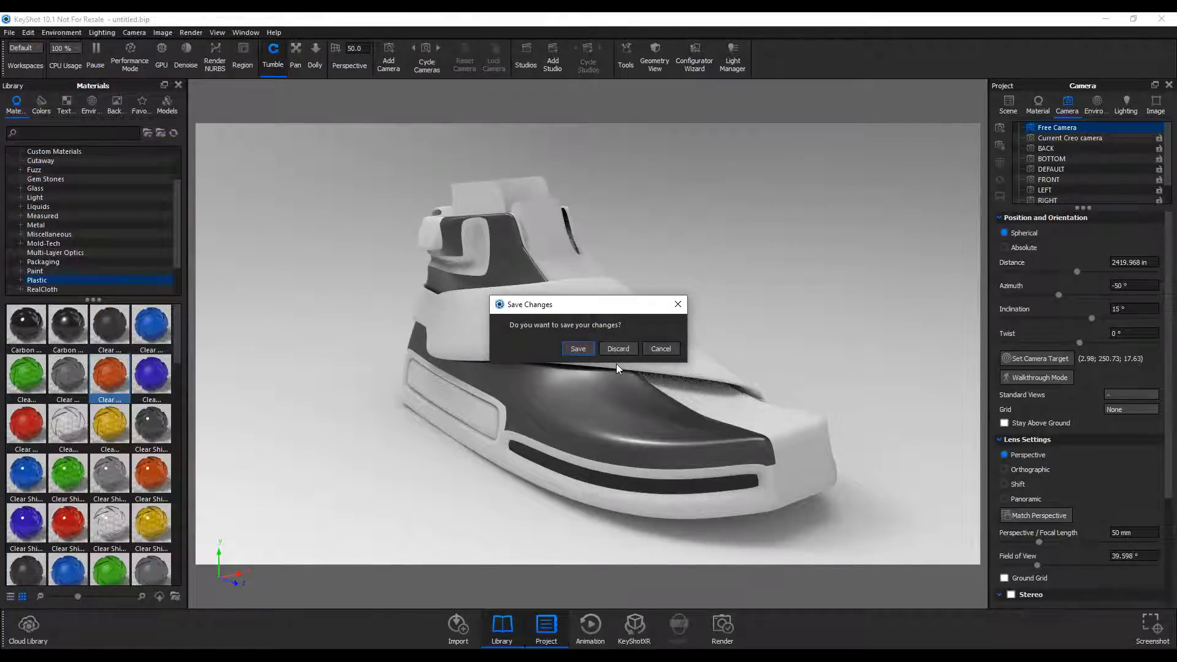
{"action": "left_click", "coordinate": [618, 348]}
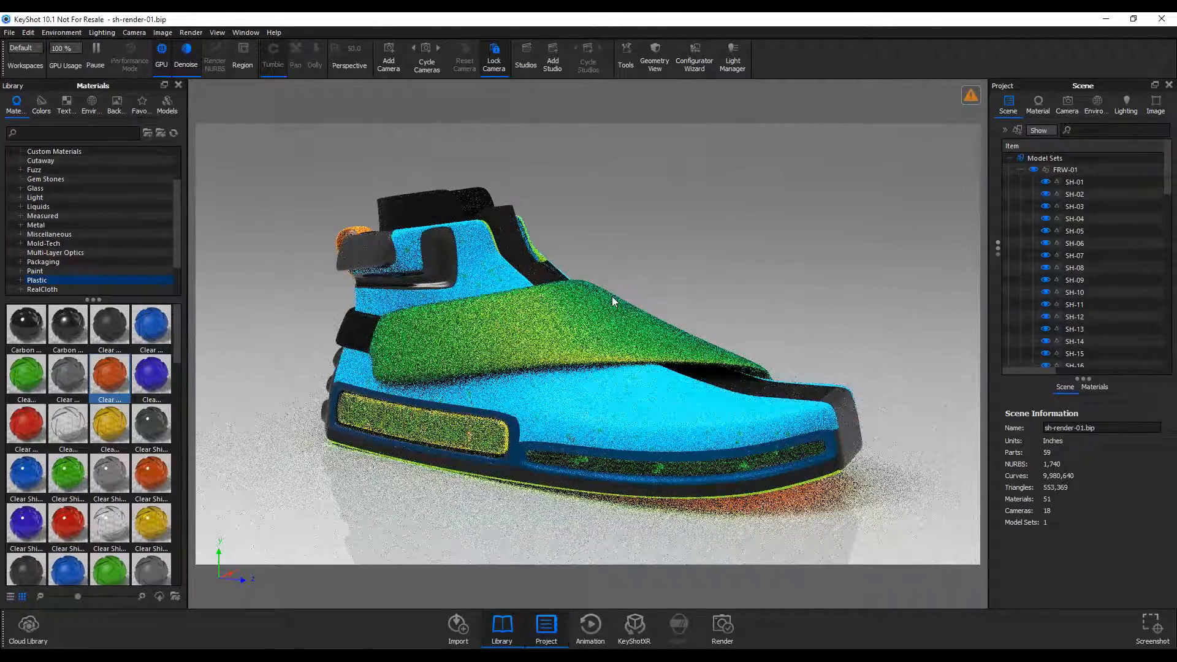
Return to Creo Parametric, switch to the SH-FRWK-01.ASM framework assembly and view its surfaces from another angle.
{"action": "left_click", "coordinate": [696, 263]}
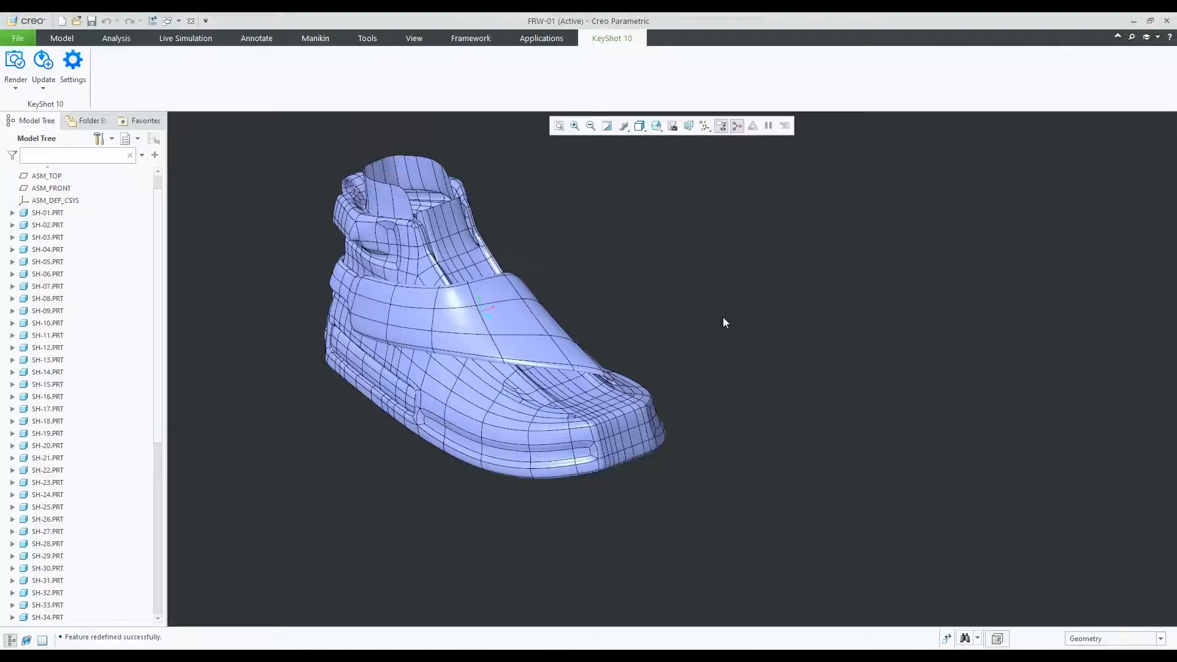
{"action": "middle_click_drag", "start_coordinate": [536, 325], "coordinate": [518, 308]}
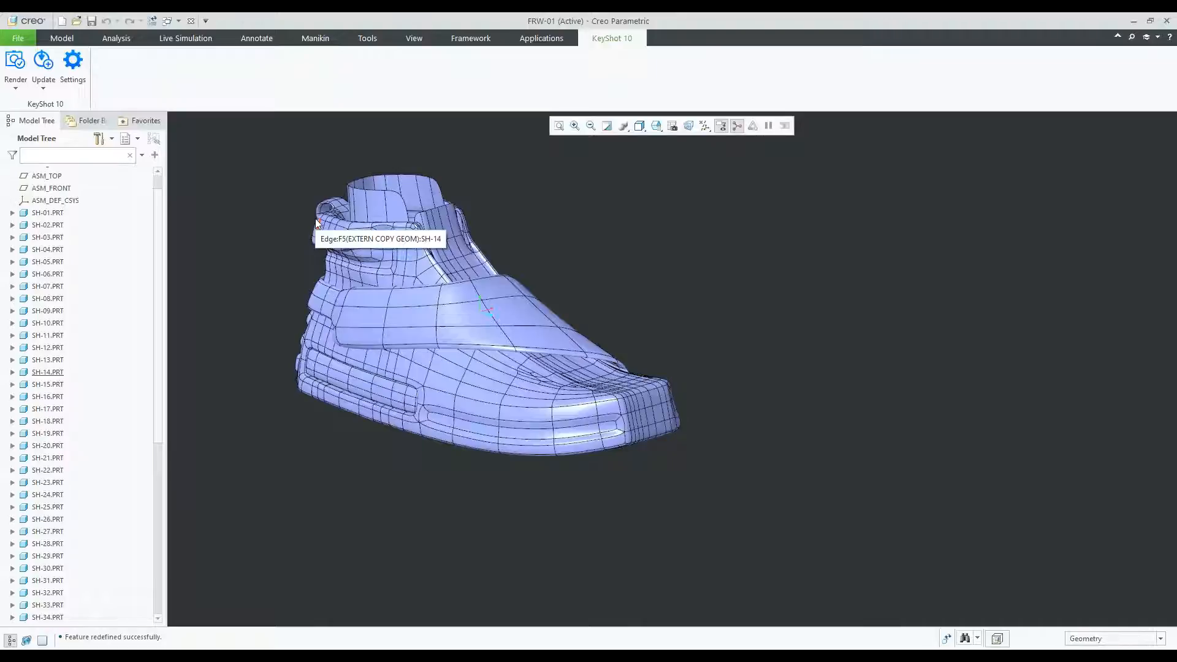
{"action": "left_click", "coordinate": [179, 21]}
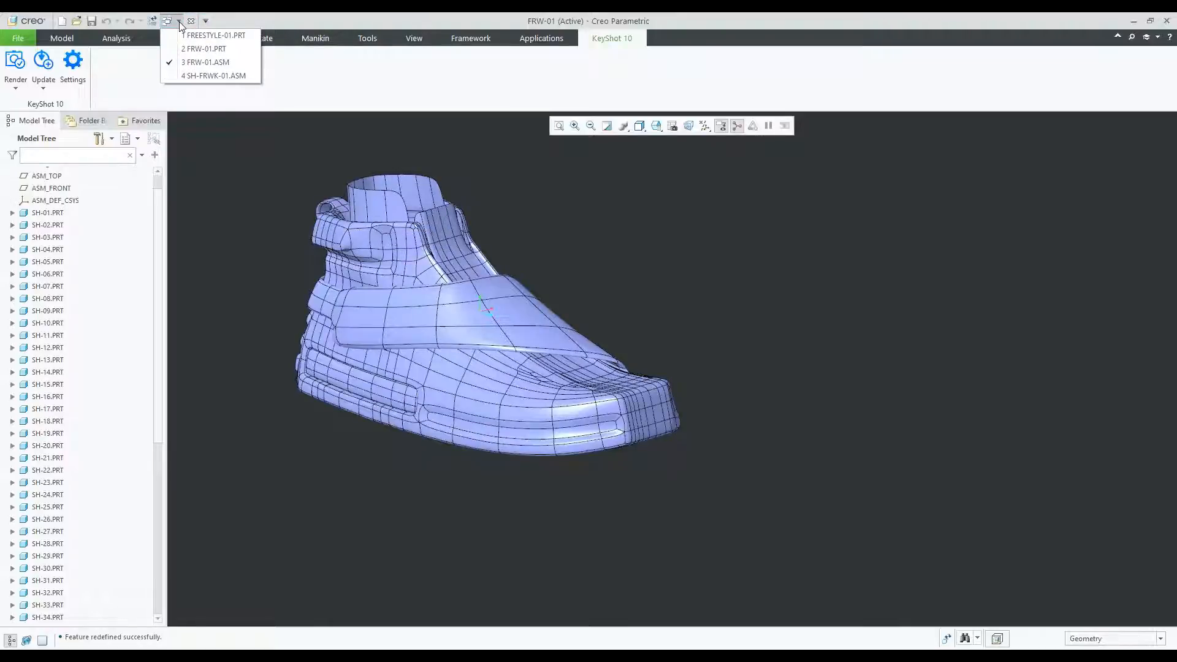
{"action": "left_click", "coordinate": [214, 75]}
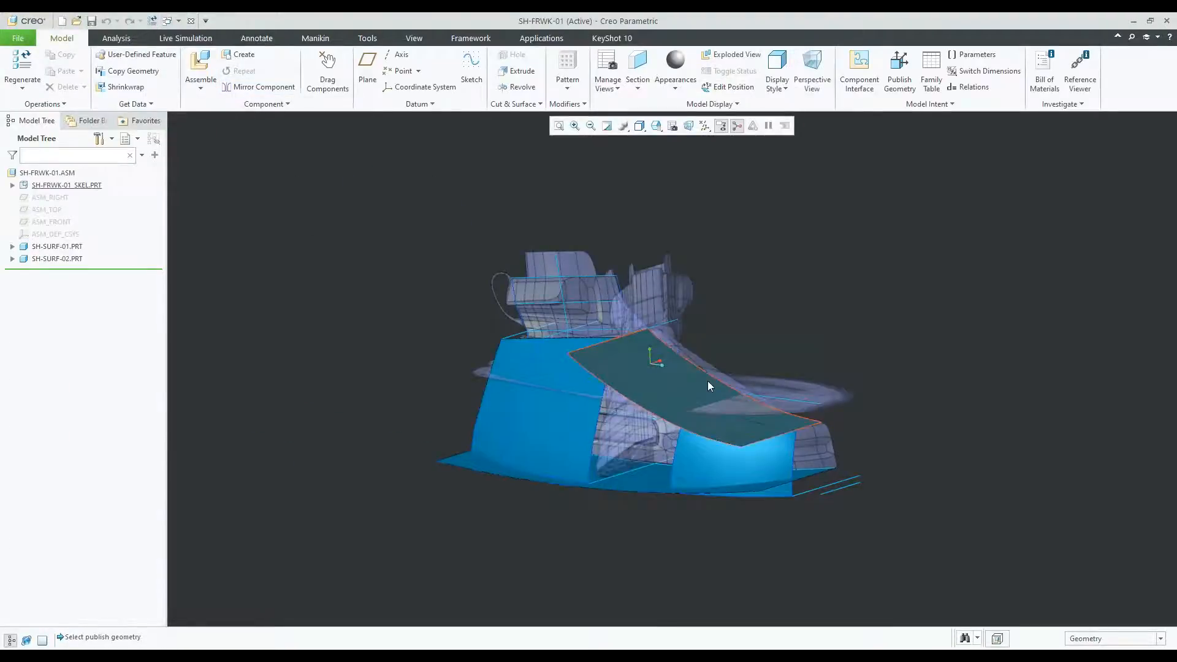
{"action": "scroll", "coordinate": [710, 381], "scroll_direction": "down", "scroll_amount": 3}
{"action": "scroll", "coordinate": [563, 344], "scroll_direction": "up", "scroll_amount": 2}
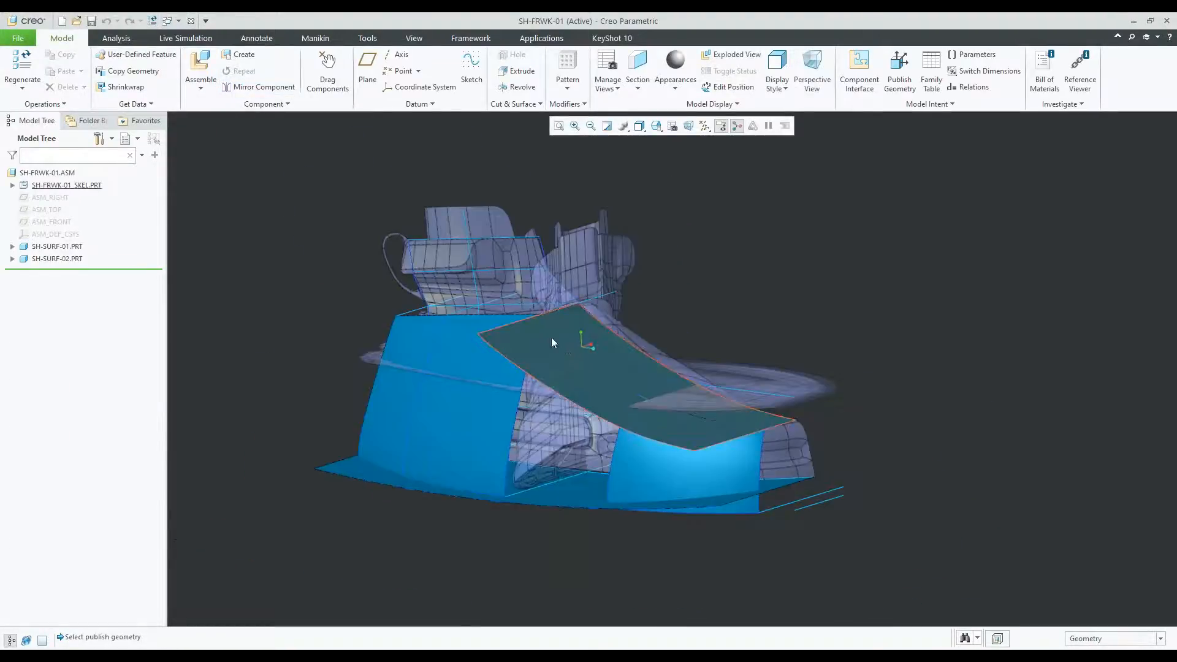
{"action": "middle_click_drag", "start_coordinate": [536, 329], "coordinate": [503, 325]}
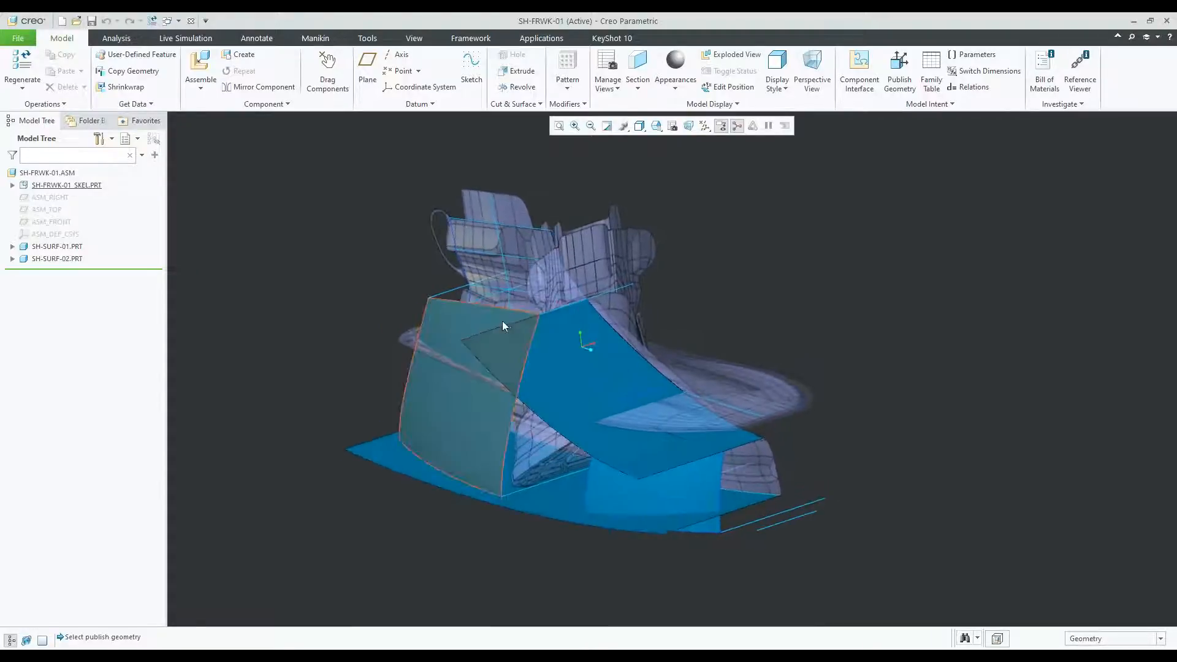
Expand the SH-FRWK-01_SKEL.PRT skeleton, highlight its Style 1 curves and hide the Style 2 feature.
{"action": "left_click", "coordinate": [12, 186]}
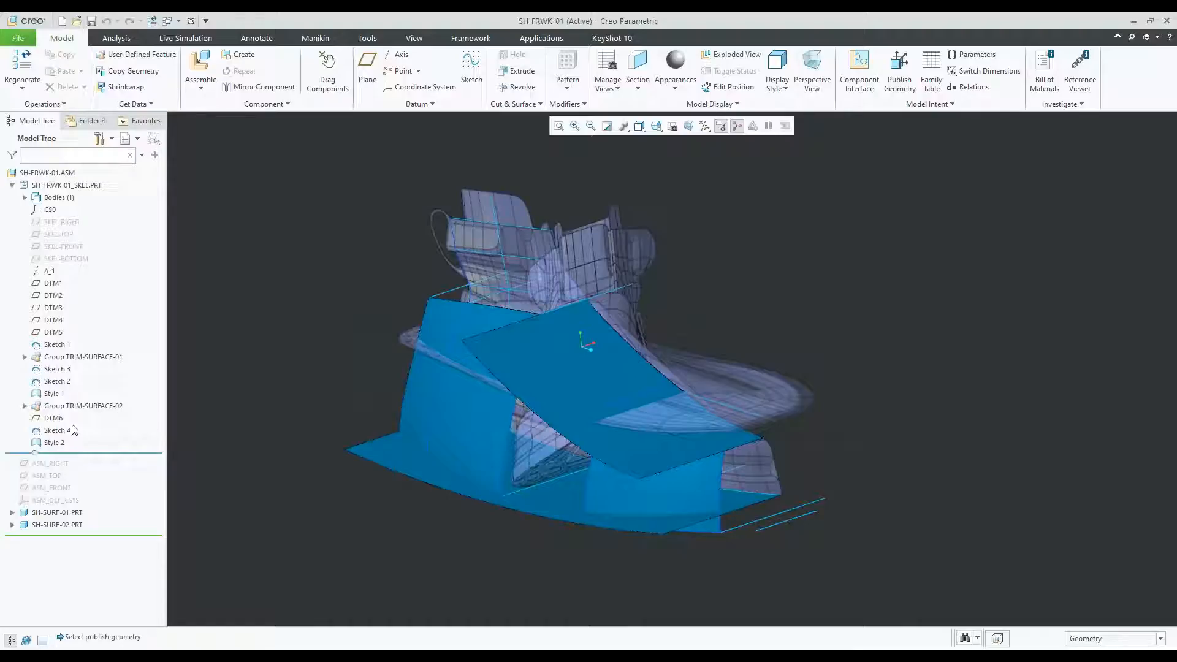
{"action": "left_click", "coordinate": [51, 395]}
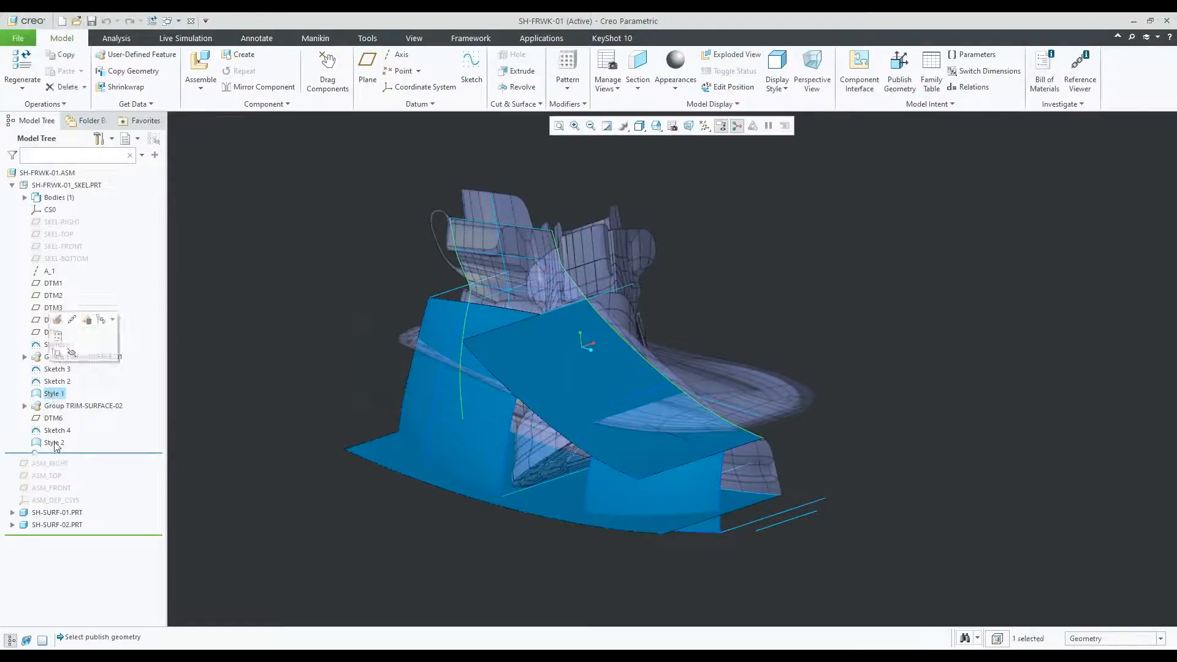
{"action": "left_click", "coordinate": [57, 443]}
{"action": "left_click", "coordinate": [62, 404]}
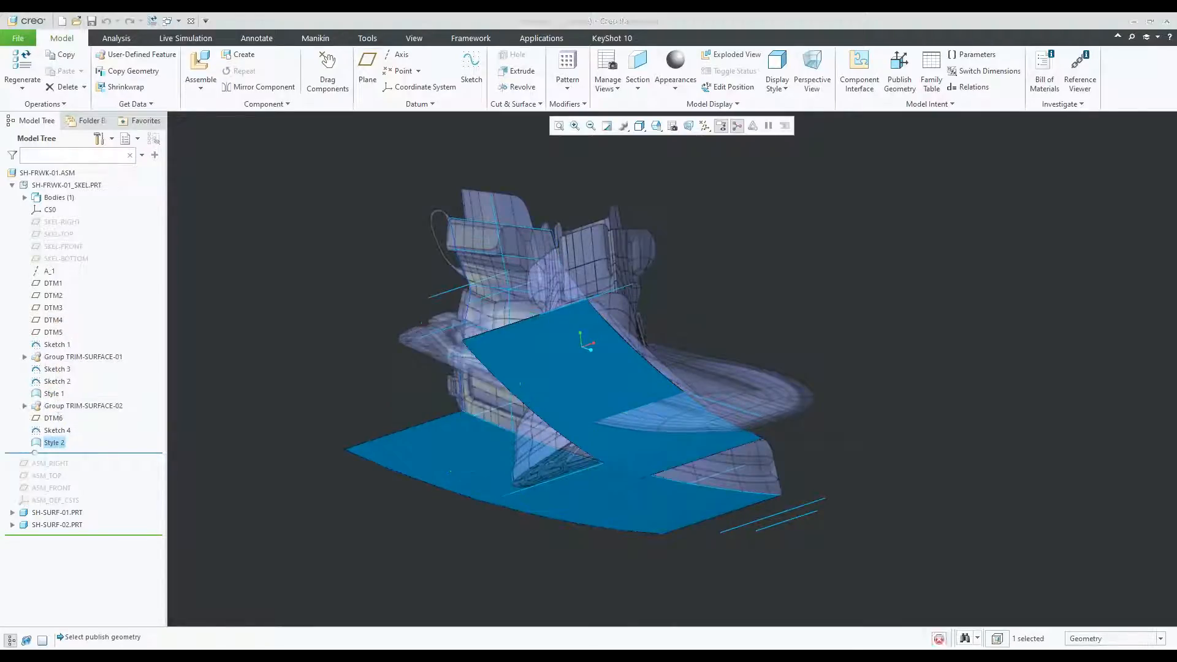
Expand SH-SURF-01.PRT in the framework assembly and show its external copy geometry feature.
{"action": "left_click", "coordinate": [13, 513]}
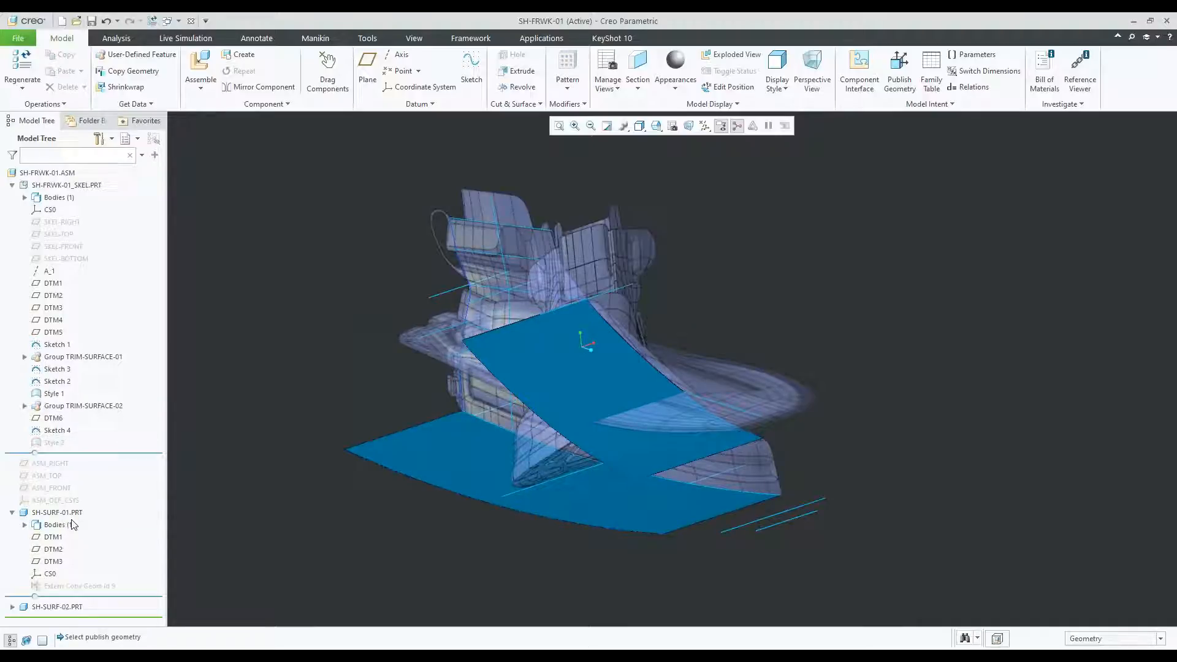
{"action": "left_click", "coordinate": [92, 587]}
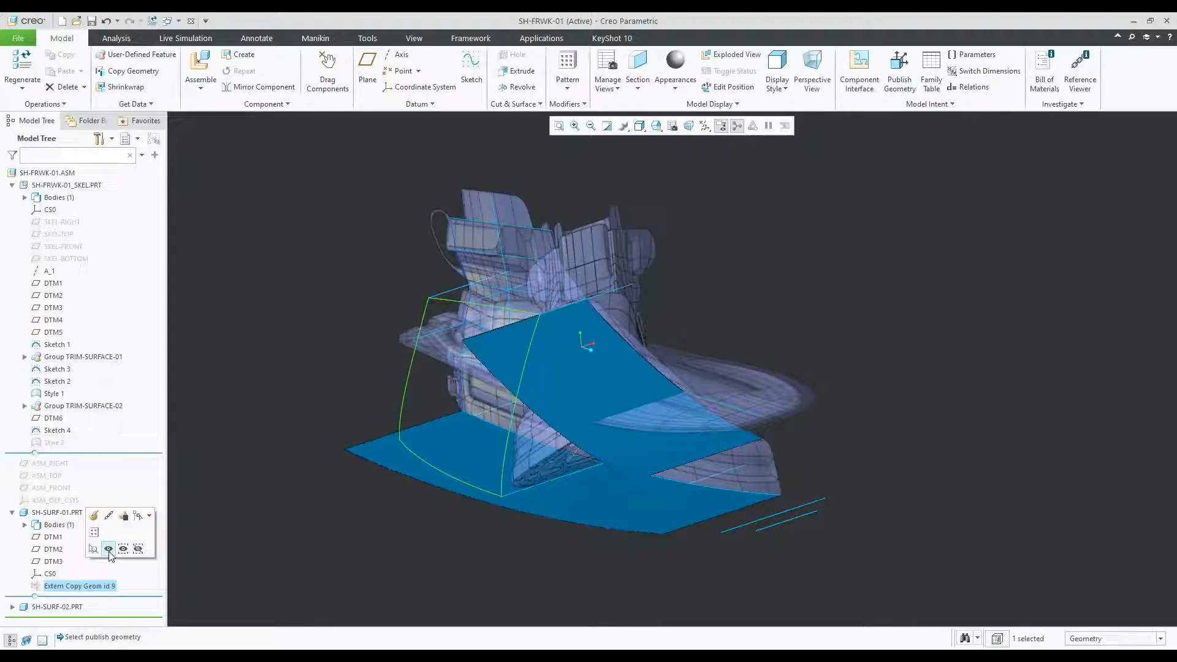
{"action": "left_click", "coordinate": [108, 549]}
{"action": "left_click", "coordinate": [210, 530]}
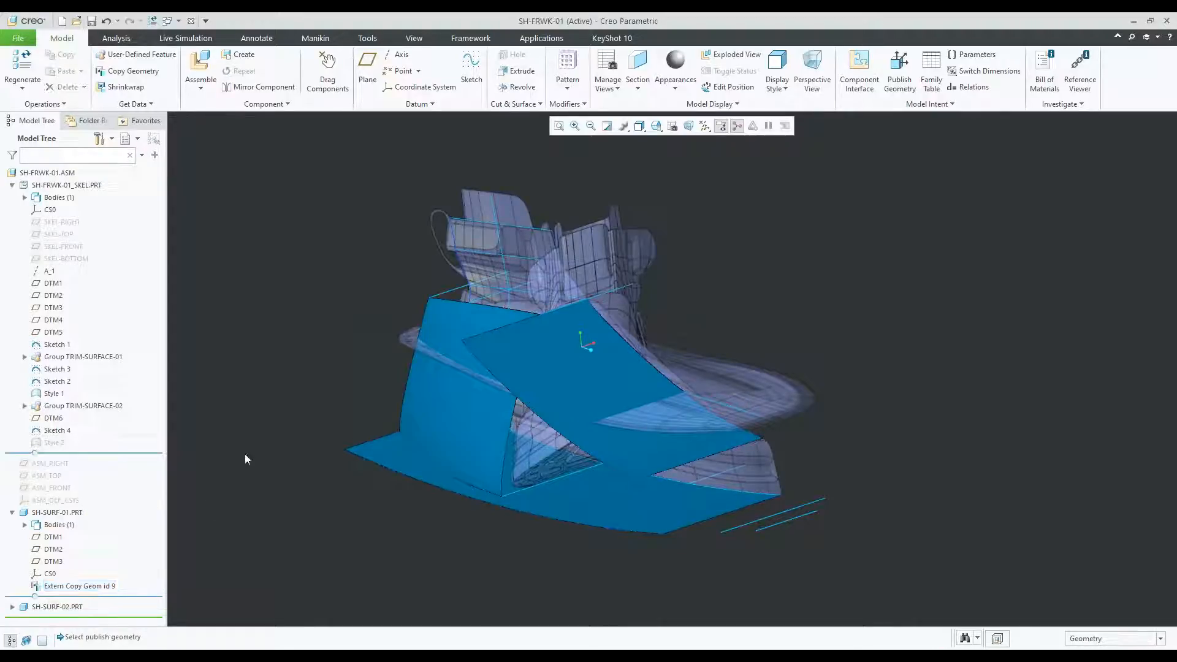
Open the definition of SH-SURF-01.PRT's external copy geometry feature, inspect its reference model and surface sets, and accept it.
{"action": "left_click", "coordinate": [436, 407]}
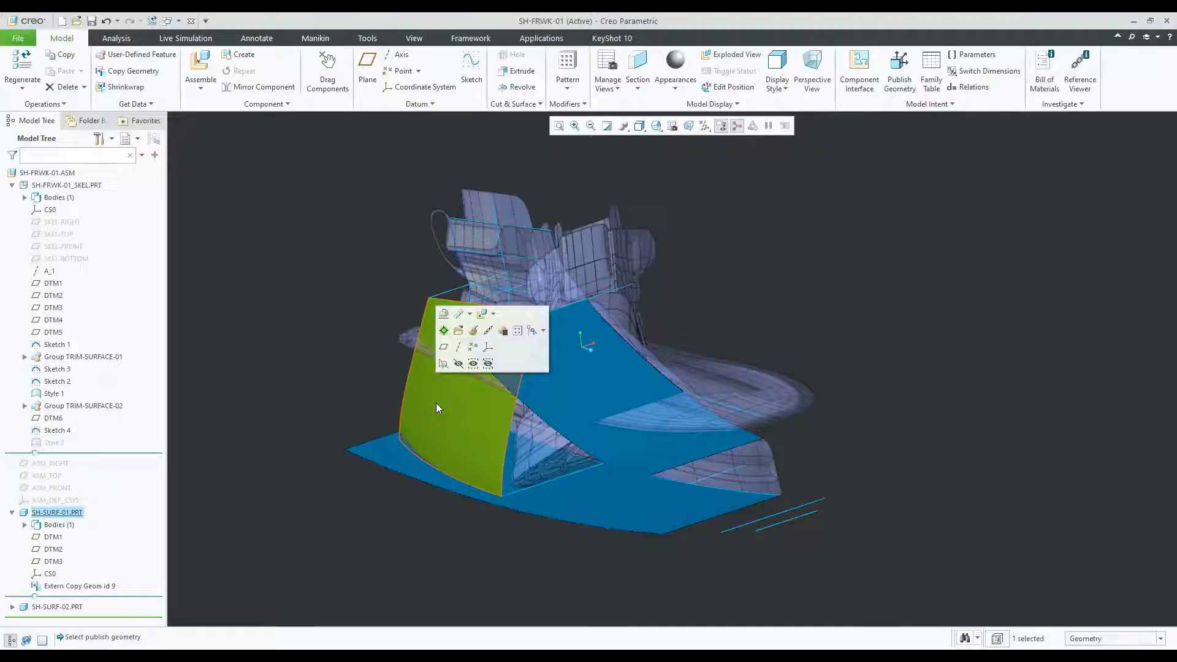
{"action": "left_click", "coordinate": [293, 388]}
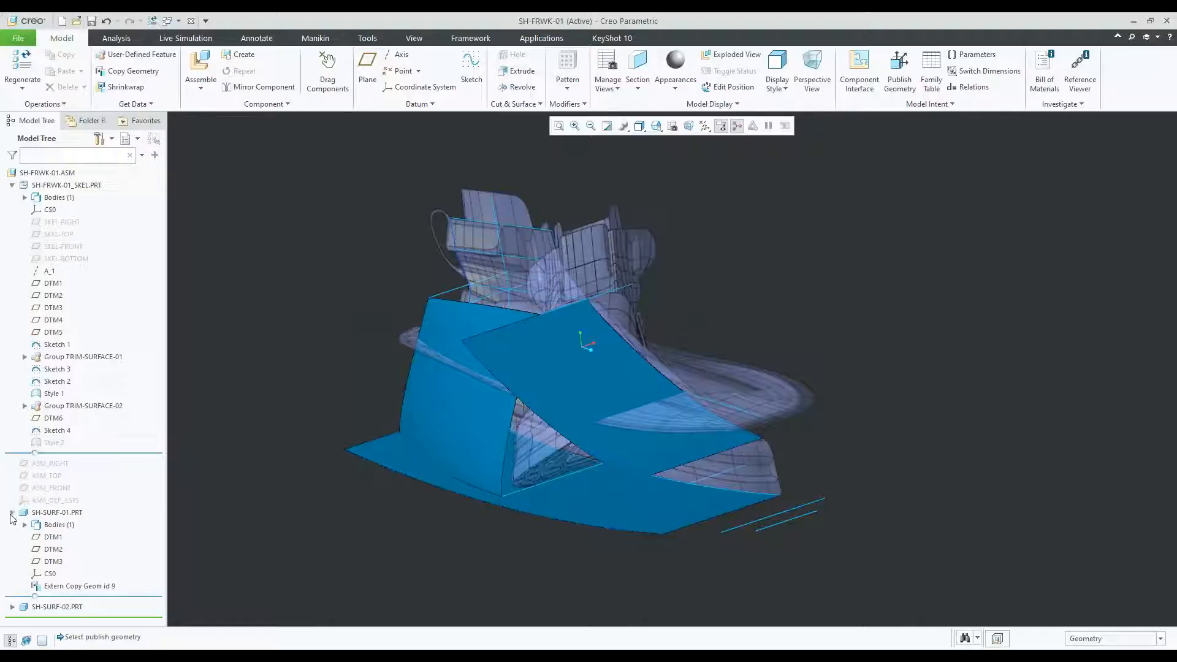
{"action": "left_click", "coordinate": [92, 590]}
{"action": "left_click", "coordinate": [102, 522]}
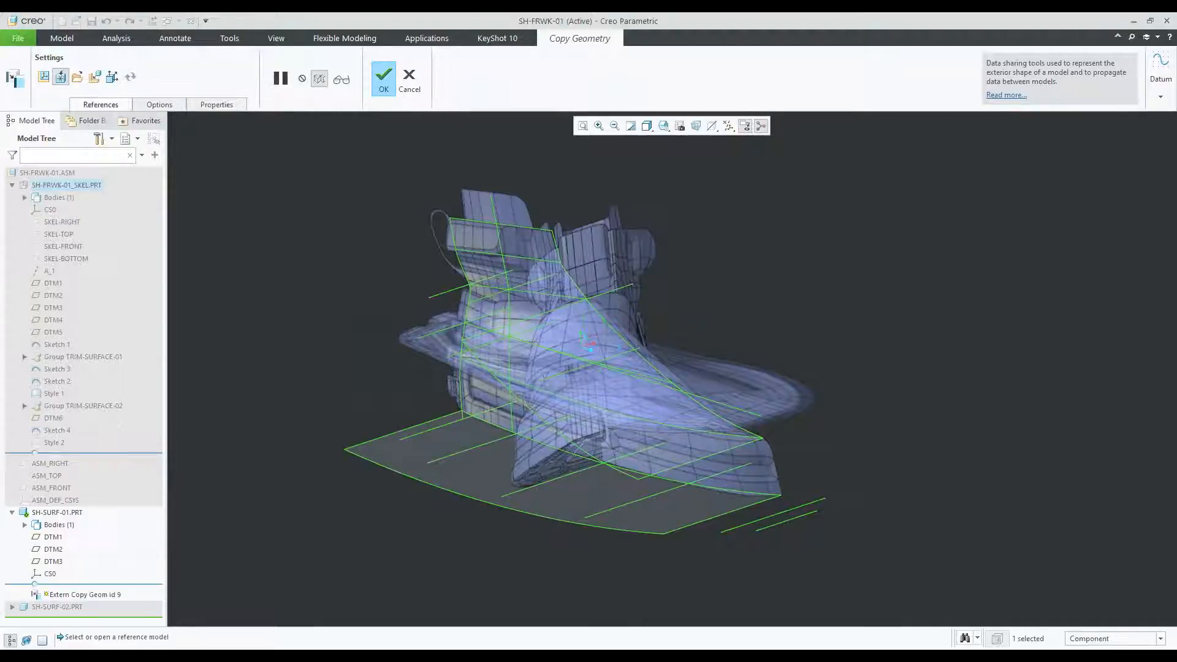
{"action": "left_click_drag", "start_coordinate": [503, 531], "coordinate": [933, 196]}
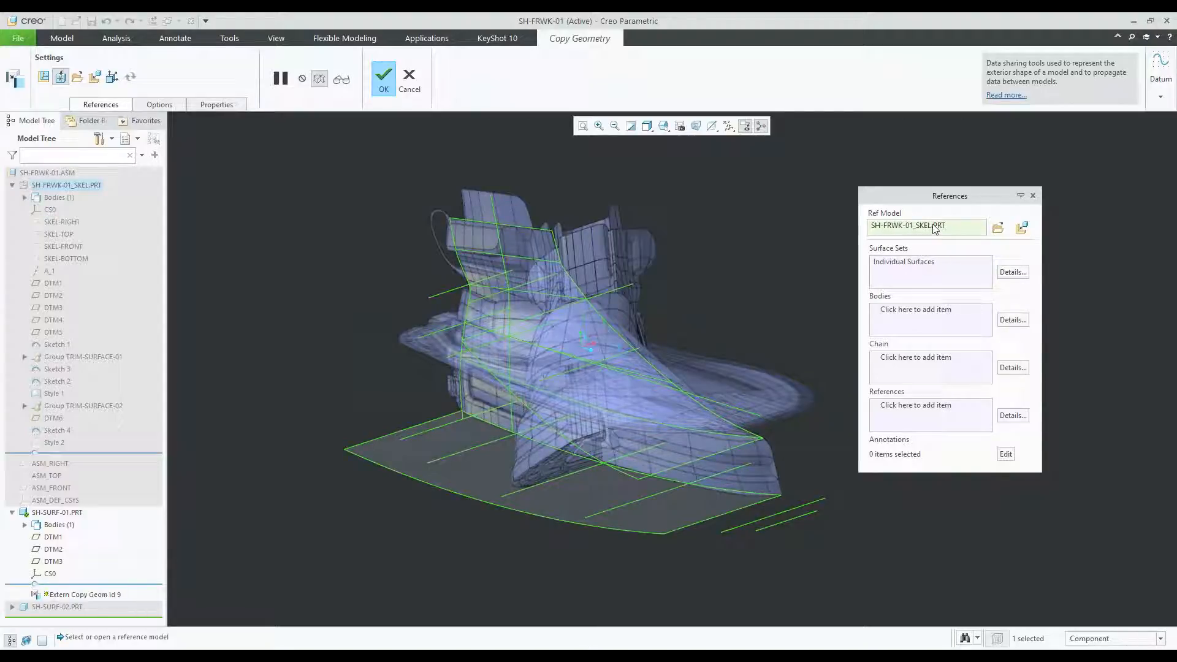
{"action": "left_click", "coordinate": [1033, 196]}
{"action": "left_click", "coordinate": [385, 81]}
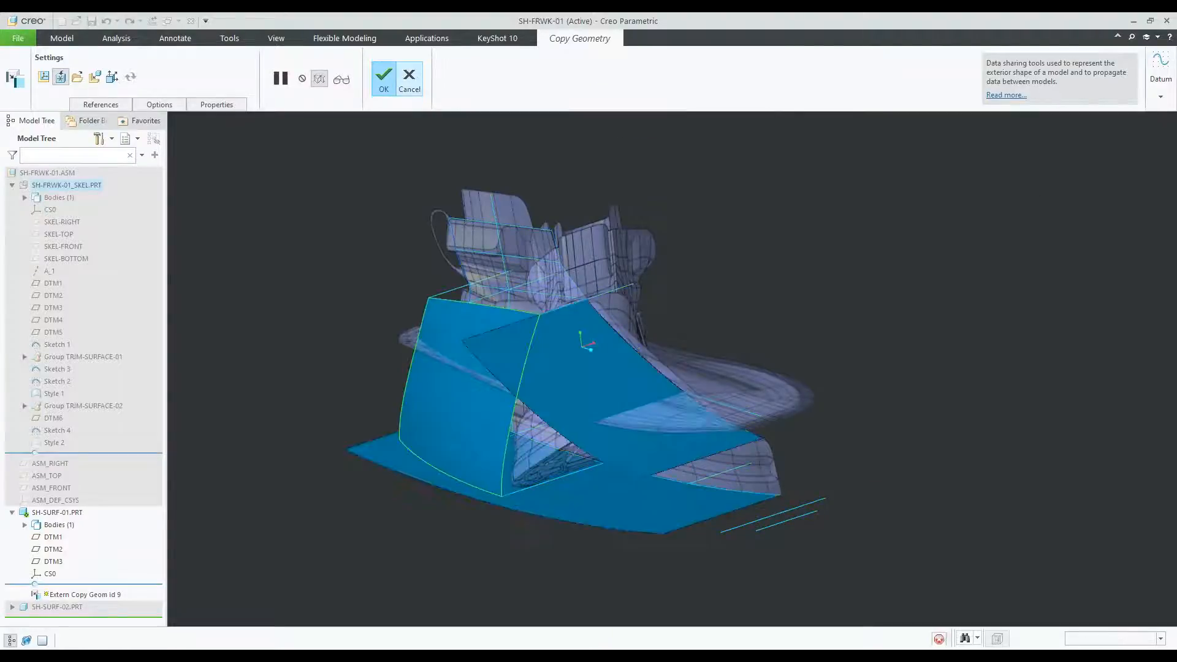
{"action": "left_click", "coordinate": [843, 220]}
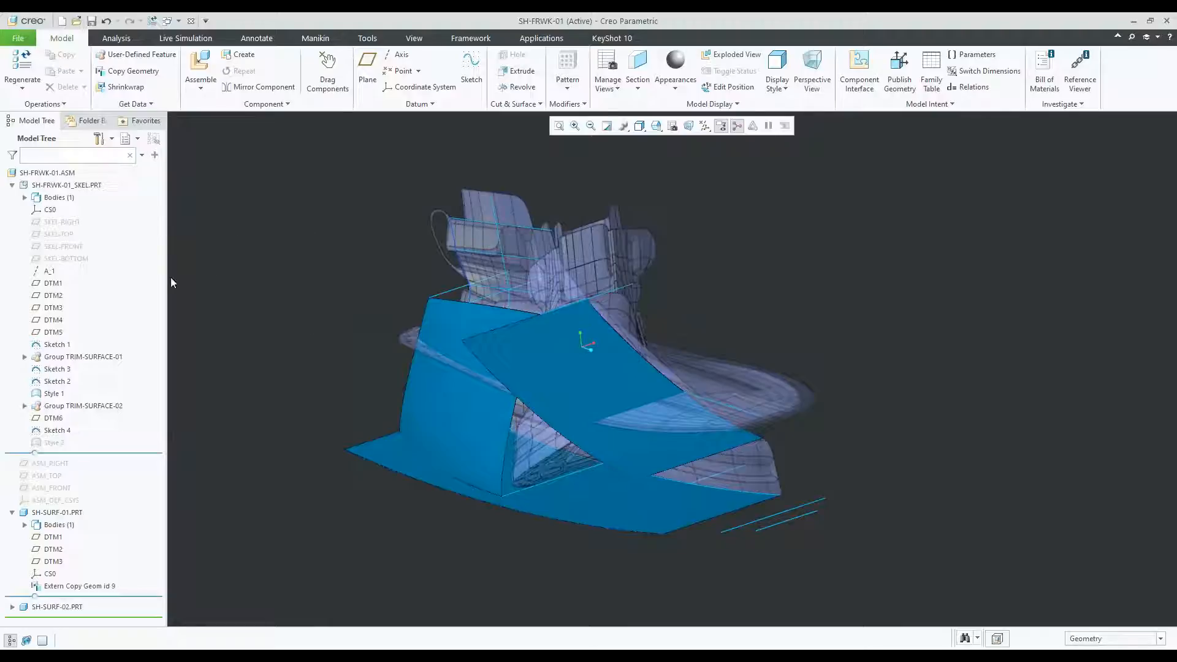
Activate the SH-FRWK-01_SKEL.PRT skeleton within the framework assembly.
{"action": "mouse_move", "coordinate": [346, 274]}
{"action": "middle_mouse_down"}
{"action": "mouse_move", "coordinate": [366, 252]}
{"action": "mouse_move", "coordinate": [350, 274]}
{"action": "middle_mouse_up"}
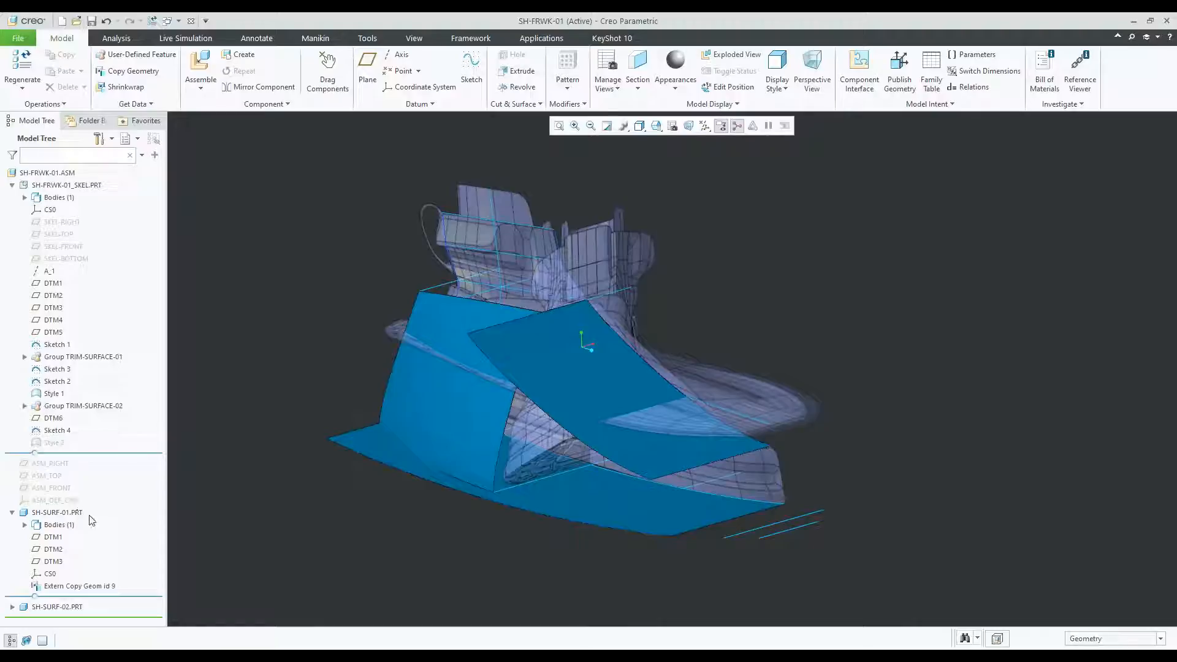
{"action": "left_click", "coordinate": [70, 185]}
{"action": "left_click", "coordinate": [73, 129]}
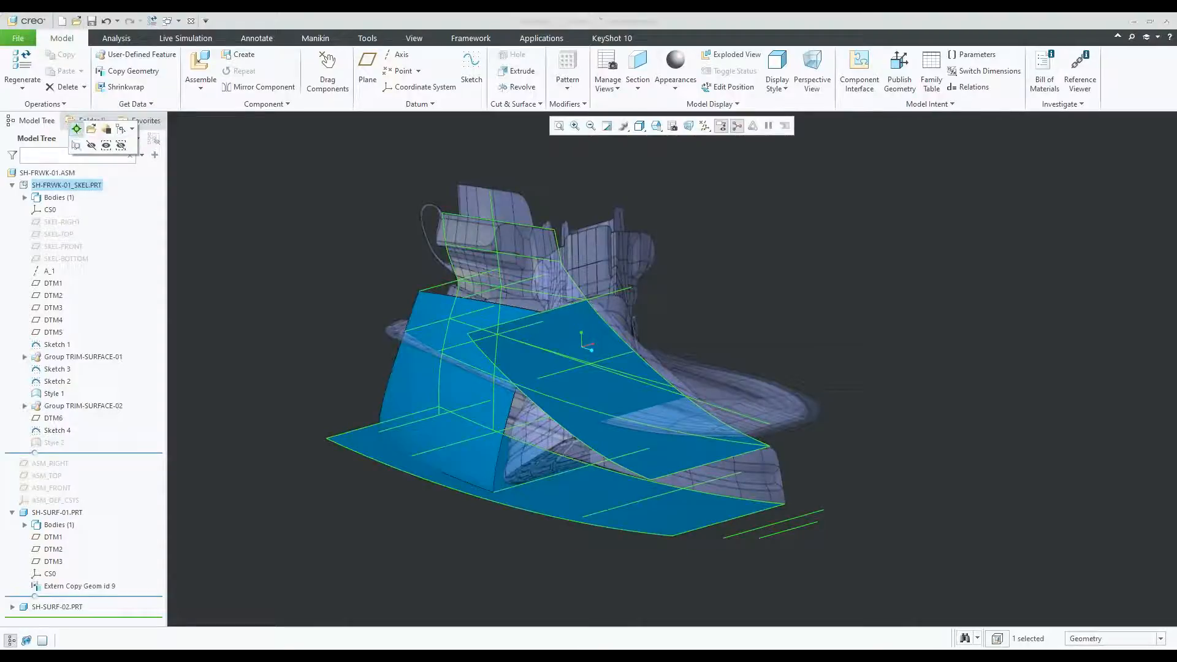
{"action": "middle_click_drag", "start_coordinate": [350, 424], "coordinate": [411, 388]}
{"action": "scroll", "coordinate": [389, 409], "scroll_direction": "down", "scroll_amount": 1}
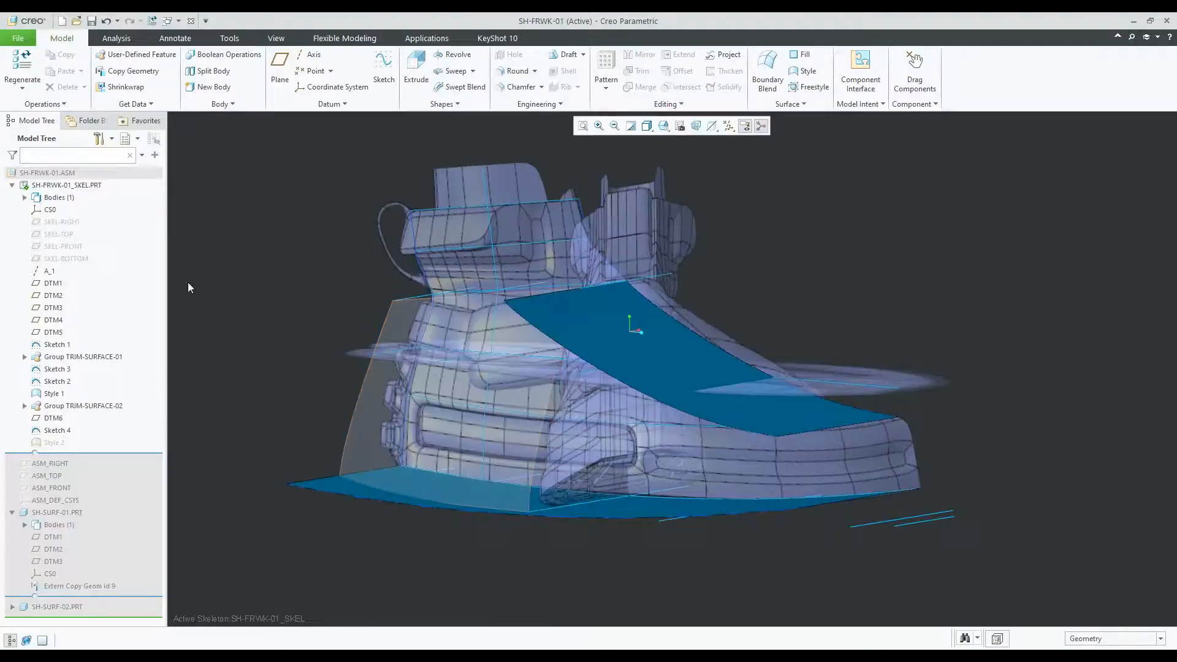
Highlight the skeleton's SKEL-RIGHT plane and trim surface groups, and hide the TRIM-SURFACE-01 and TRIM-SURFACE-02 groups.
{"action": "left_click", "coordinate": [70, 224]}
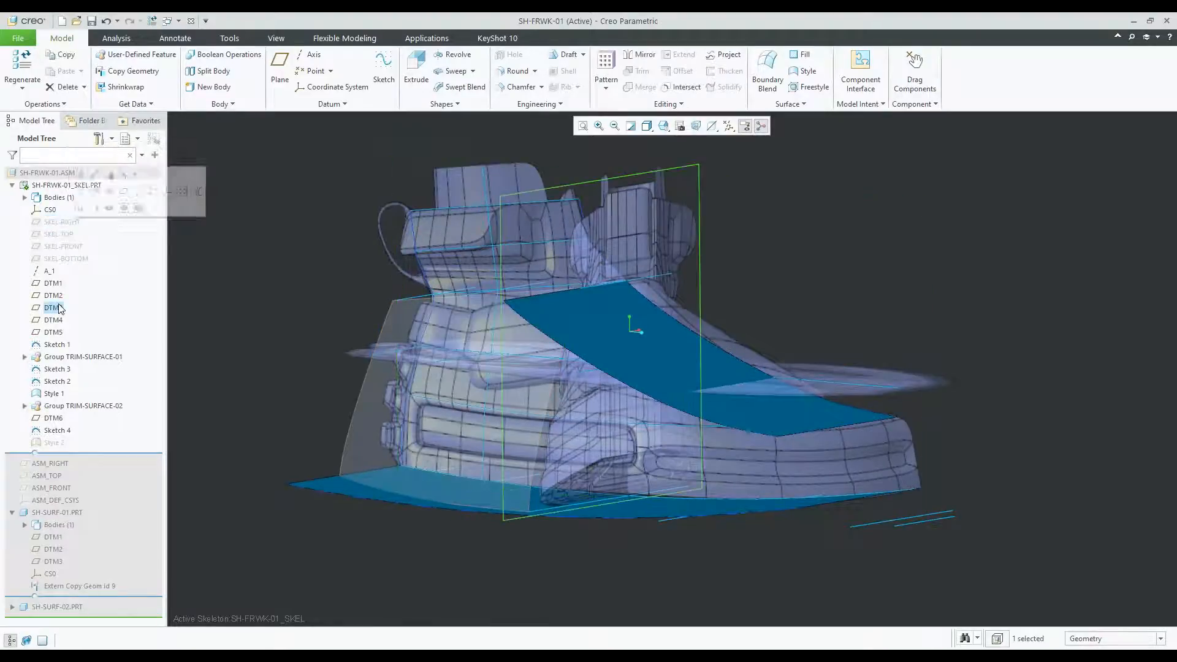
{"action": "left_click", "coordinate": [81, 361]}
{"action": "middle_click_drag", "start_coordinate": [244, 389], "coordinate": [488, 355]}
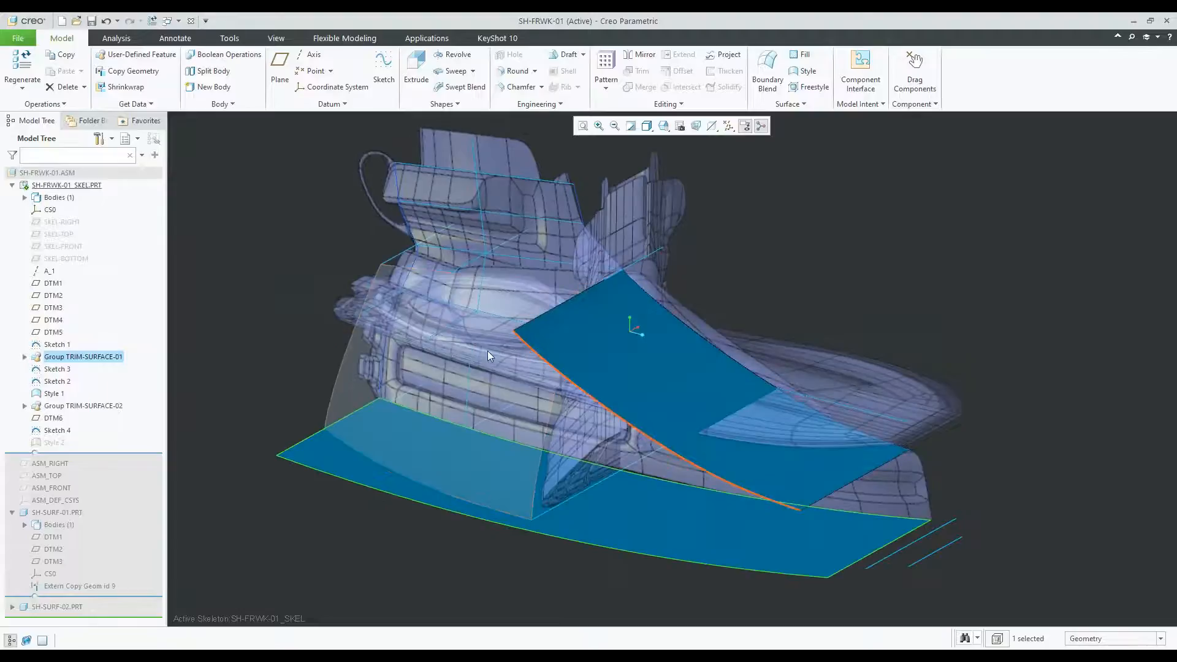
{"action": "left_click", "coordinate": [87, 406]}
{"action": "left_click", "coordinate": [79, 358]}
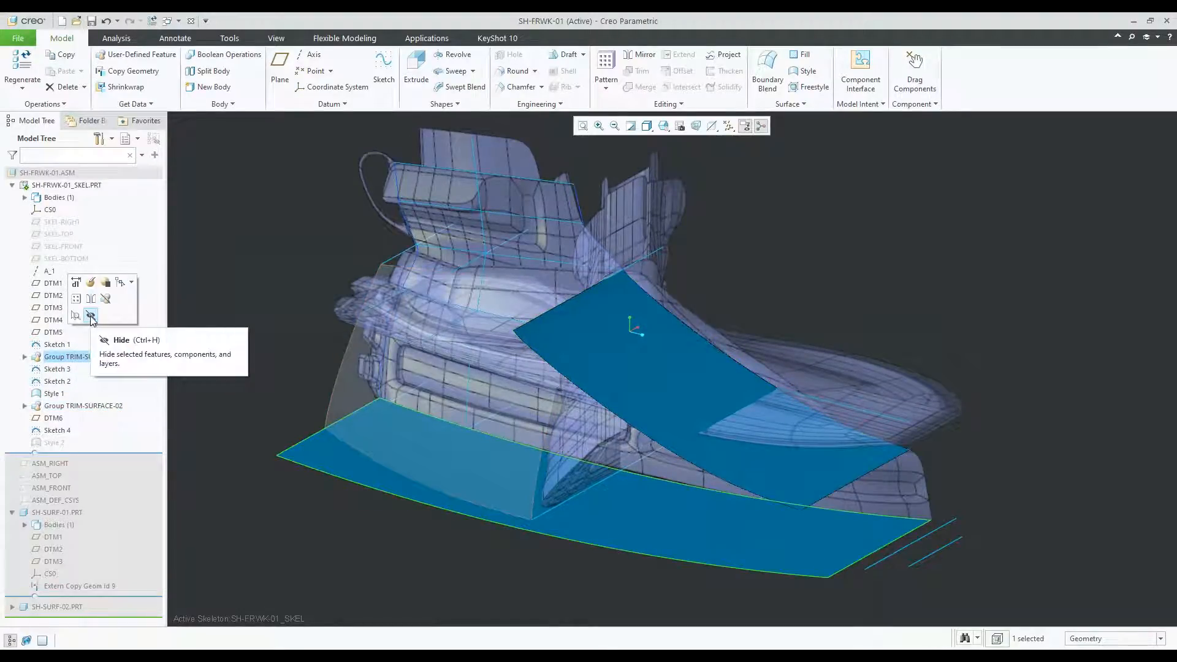
{"action": "left_click", "coordinate": [91, 317]}
{"action": "left_click", "coordinate": [86, 406]}
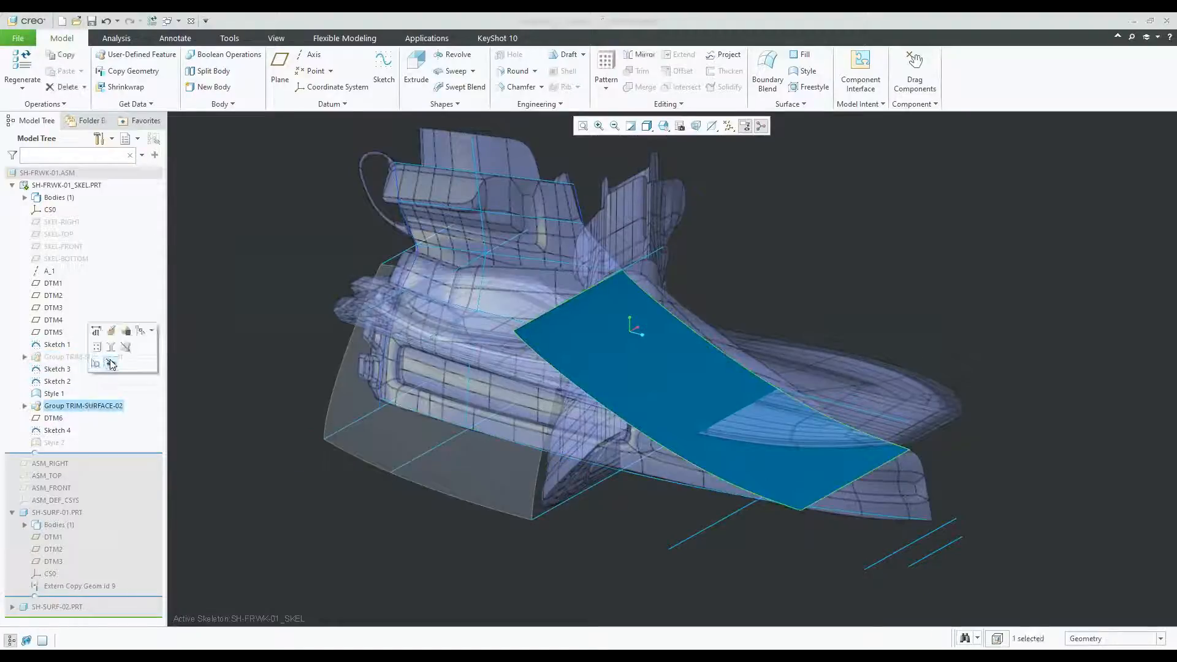
{"action": "left_click", "coordinate": [111, 363]}
Highlight Sketch 3 of the skeleton and display the driving dimensions of Sketch 1 on the shoe's side profile.
{"action": "left_click", "coordinate": [57, 369]}
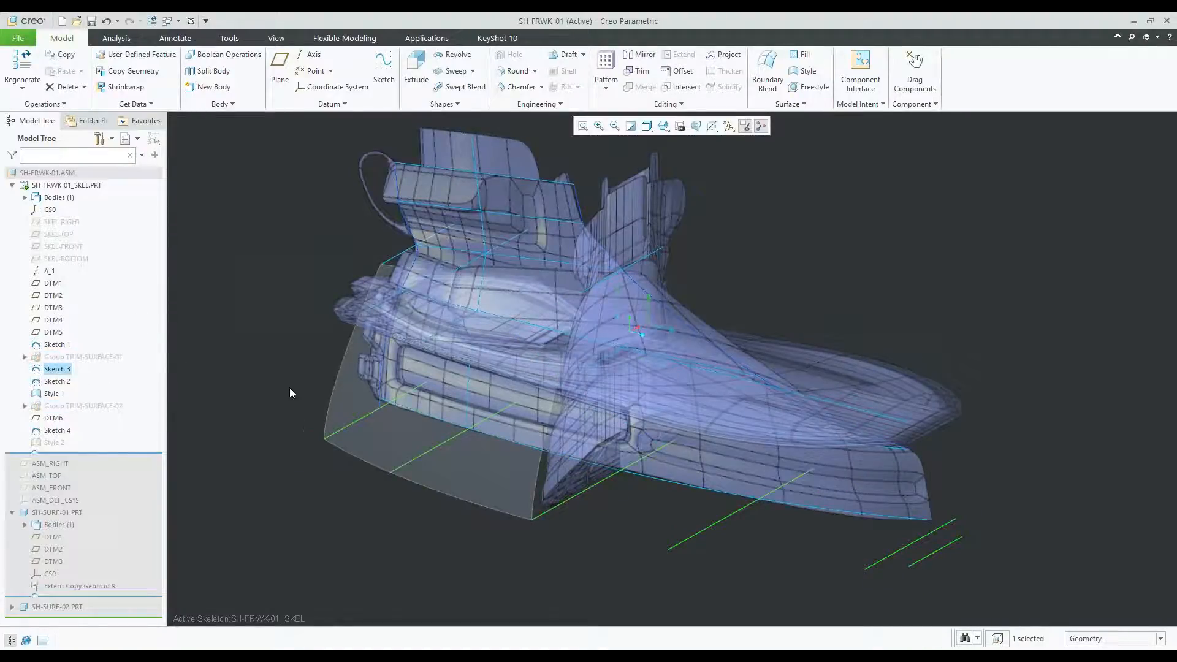
{"action": "middle_click_drag", "start_coordinate": [290, 393], "coordinate": [261, 369]}
{"action": "scroll", "coordinate": [261, 369], "scroll_direction": "up", "scroll_amount": 2}
{"action": "left_click", "coordinate": [57, 345]}
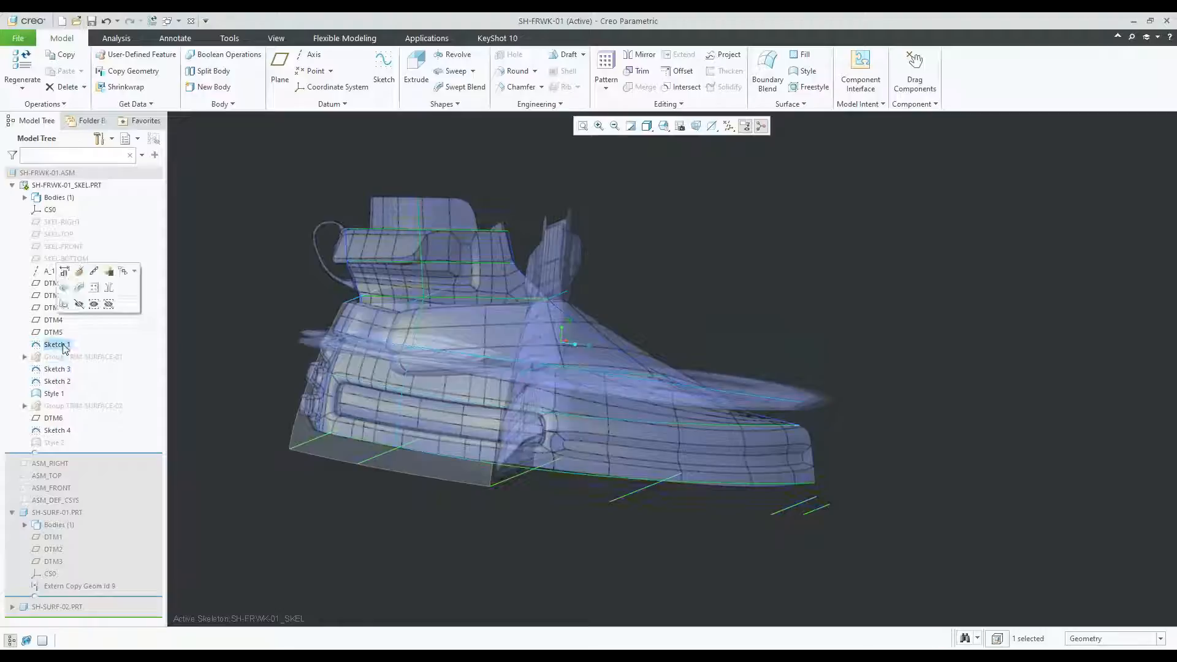
{"action": "mouse_move", "coordinate": [261, 325]}
{"action": "middle_mouse_down"}
{"action": "mouse_move", "coordinate": [246, 325]}
{"action": "mouse_move", "coordinate": [285, 326]}
{"action": "mouse_move", "coordinate": [216, 347]}
{"action": "middle_mouse_up"}
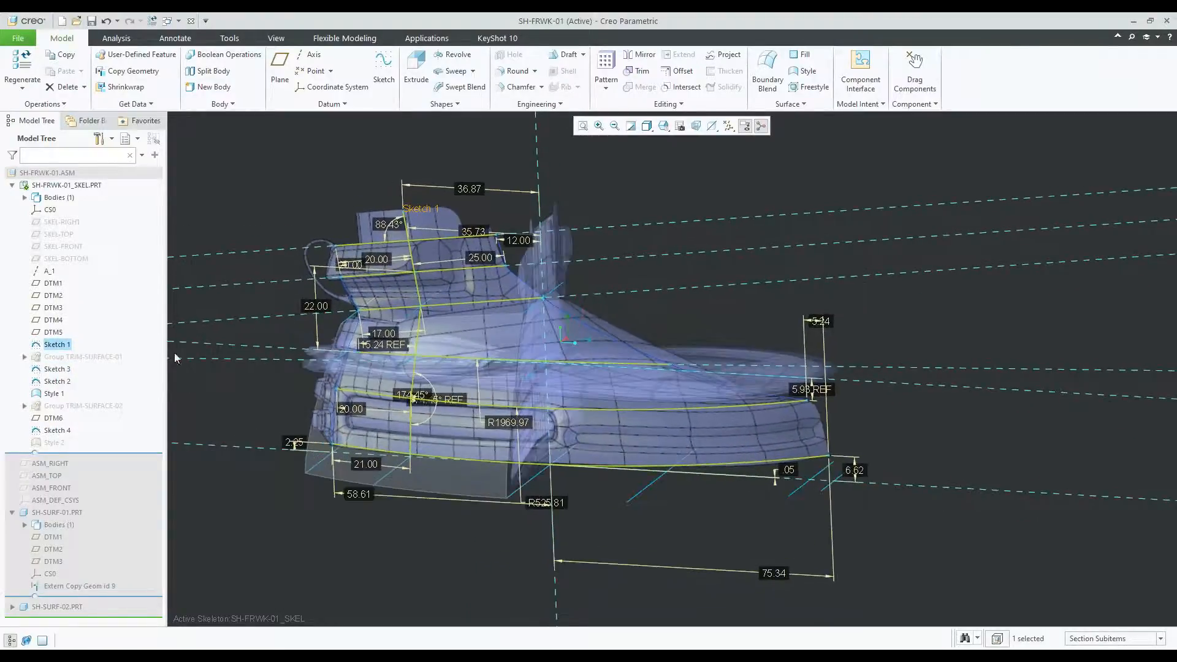
{"action": "left_click", "coordinate": [233, 232]}
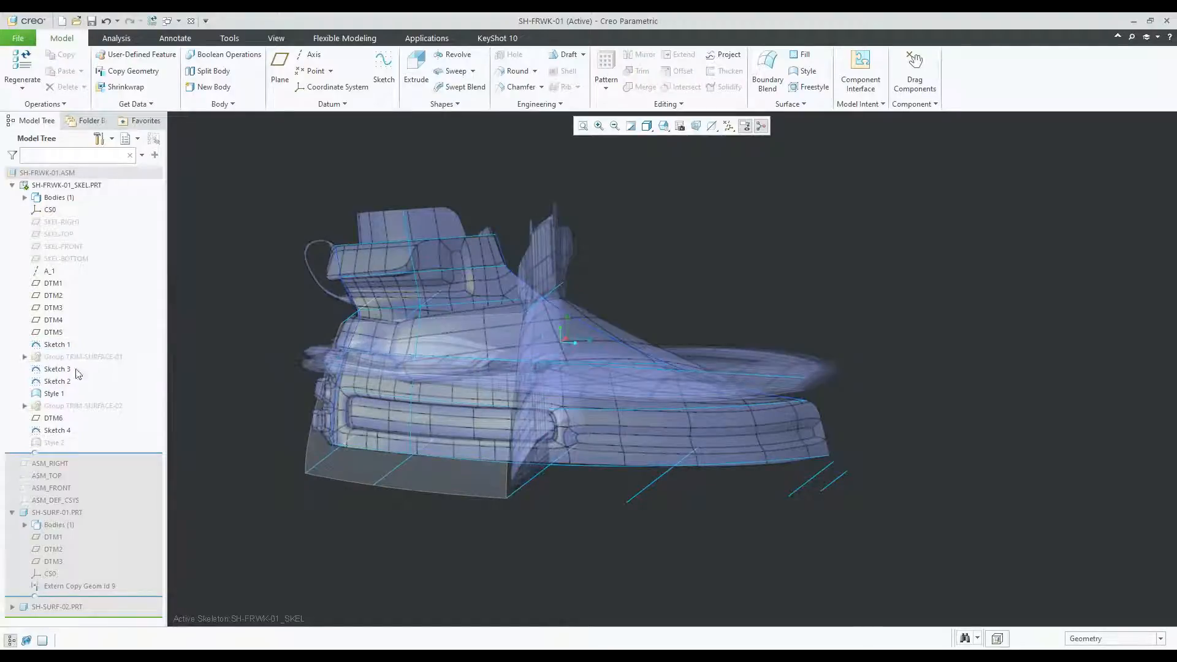
Display the dimensions of the skeleton's Sketch 2, and those of Sketch 3, clearing each display after review.
{"action": "left_click", "coordinate": [59, 381]}
{"action": "left_click", "coordinate": [70, 305]}
{"action": "left_click", "coordinate": [231, 280]}
{"action": "left_click", "coordinate": [64, 369]}
{"action": "left_click", "coordinate": [71, 296]}
{"action": "left_click", "coordinate": [268, 277]}
{"action": "mouse_move", "coordinate": [268, 277]}
{"action": "middle_mouse_down"}
{"action": "mouse_move", "coordinate": [281, 316]}
{"action": "mouse_move", "coordinate": [317, 300]}
{"action": "middle_mouse_up"}
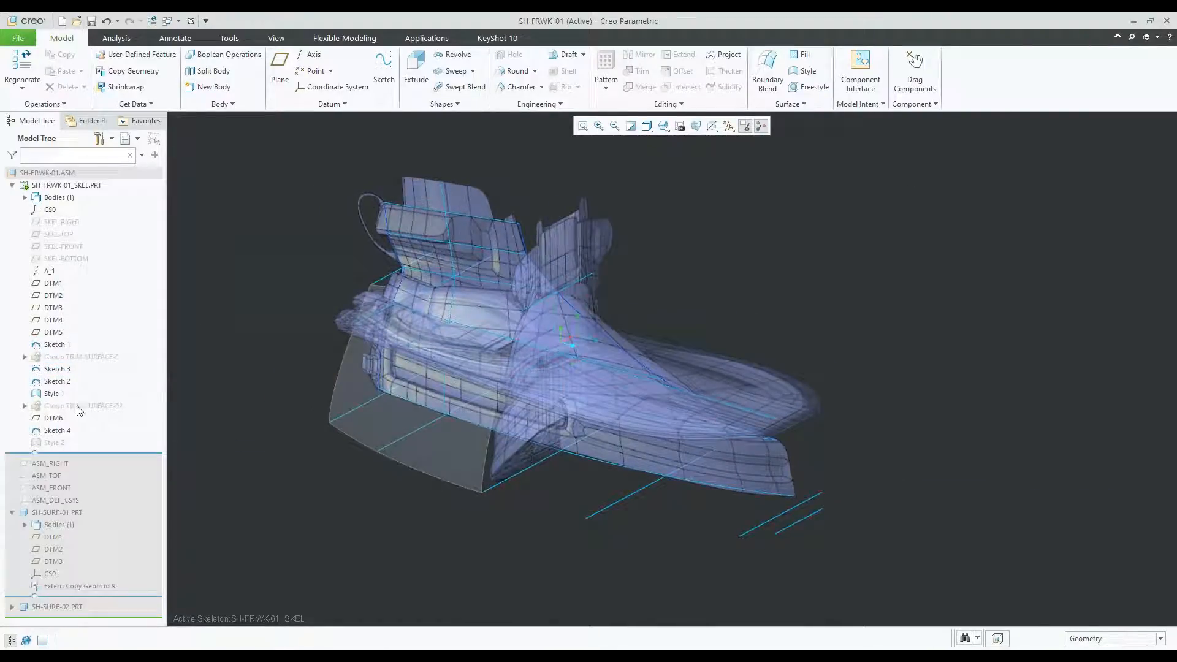
Show the hidden Style 2 feature in the skeleton part and highlight the curves of Style 1.
{"action": "left_click", "coordinate": [54, 442]}
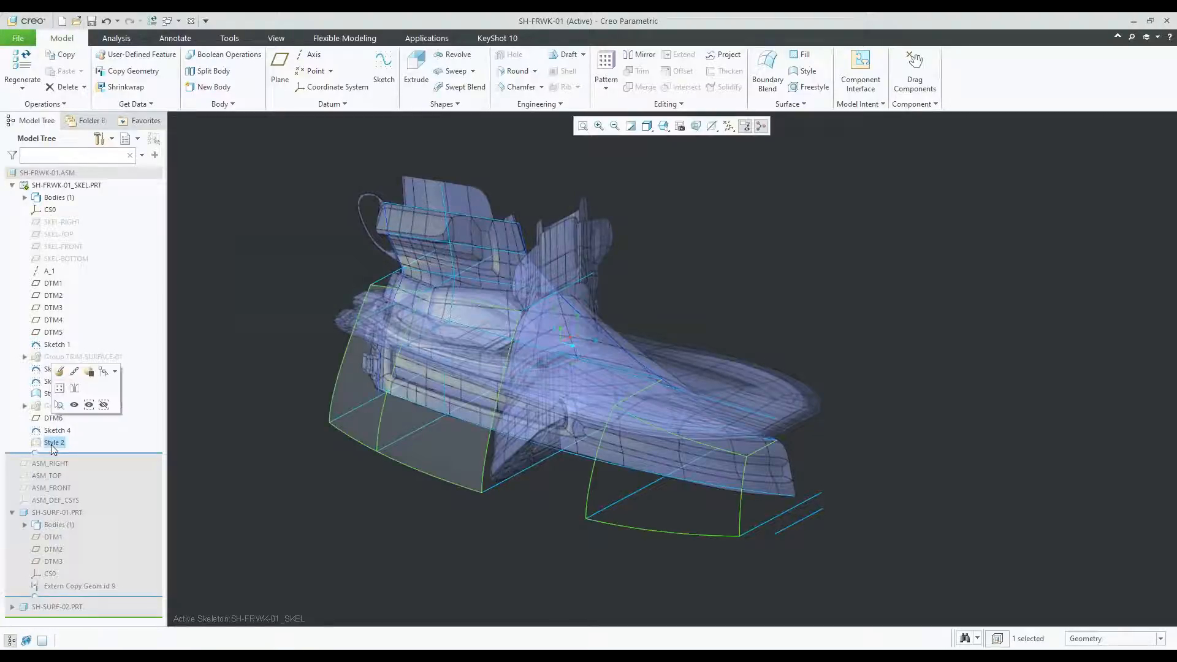
{"action": "left_click", "coordinate": [74, 405]}
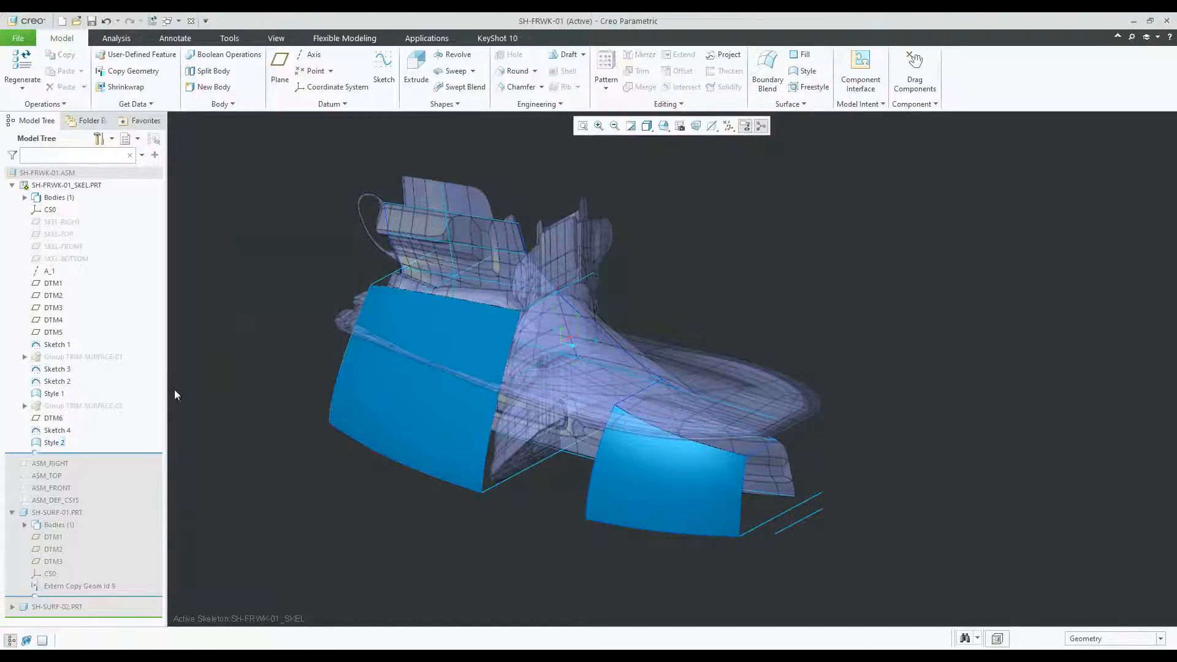
{"action": "left_click", "coordinate": [54, 395]}
{"action": "mouse_move", "coordinate": [467, 313]}
{"action": "middle_mouse_down"}
{"action": "mouse_move", "coordinate": [479, 299]}
{"action": "mouse_move", "coordinate": [451, 305]}
{"action": "middle_mouse_up"}
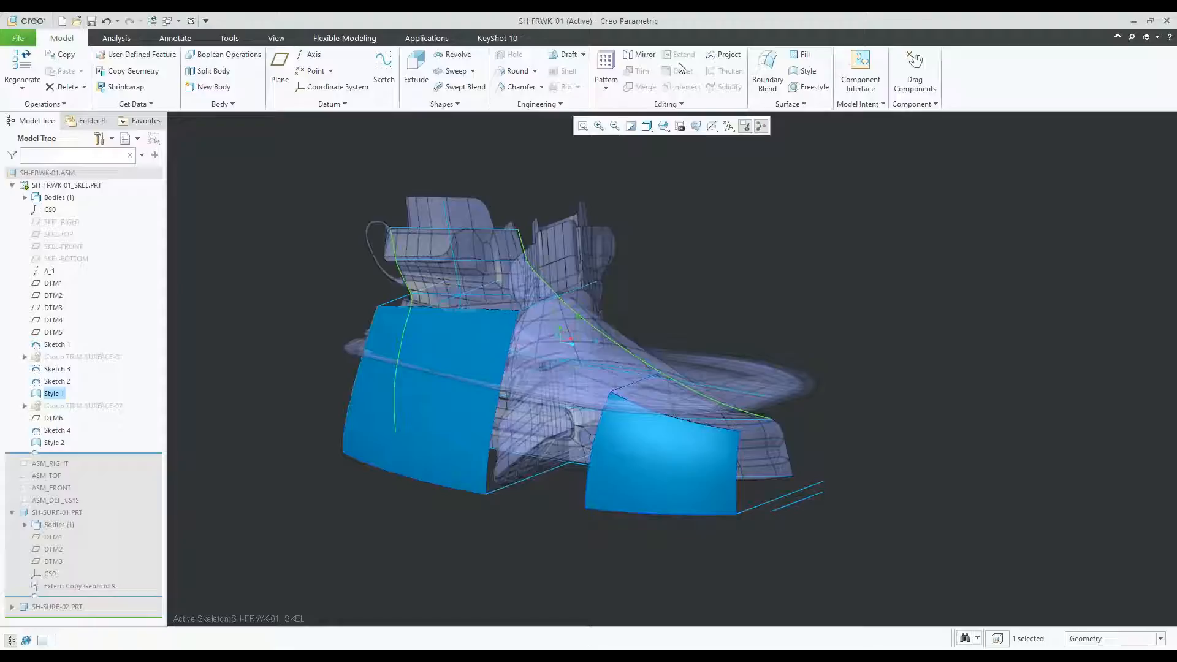
{"action": "left_click", "coordinate": [715, 195]}
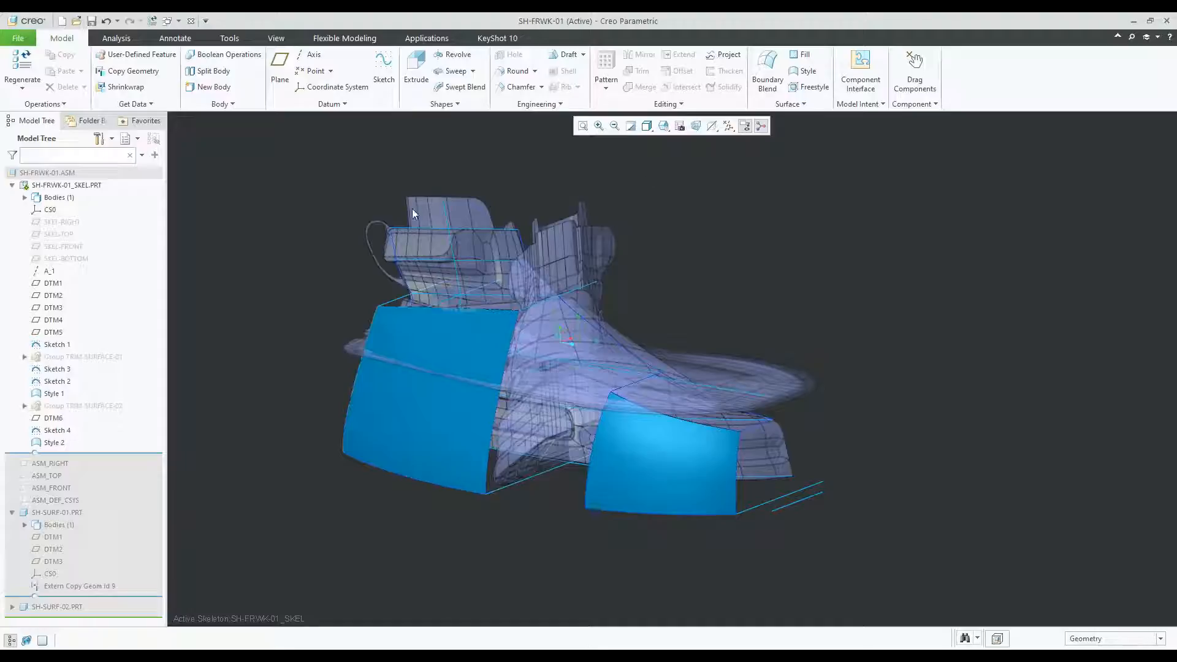
Open Style 1 for editing and examine its curves around the shoe.
{"action": "left_click", "coordinate": [54, 393]}
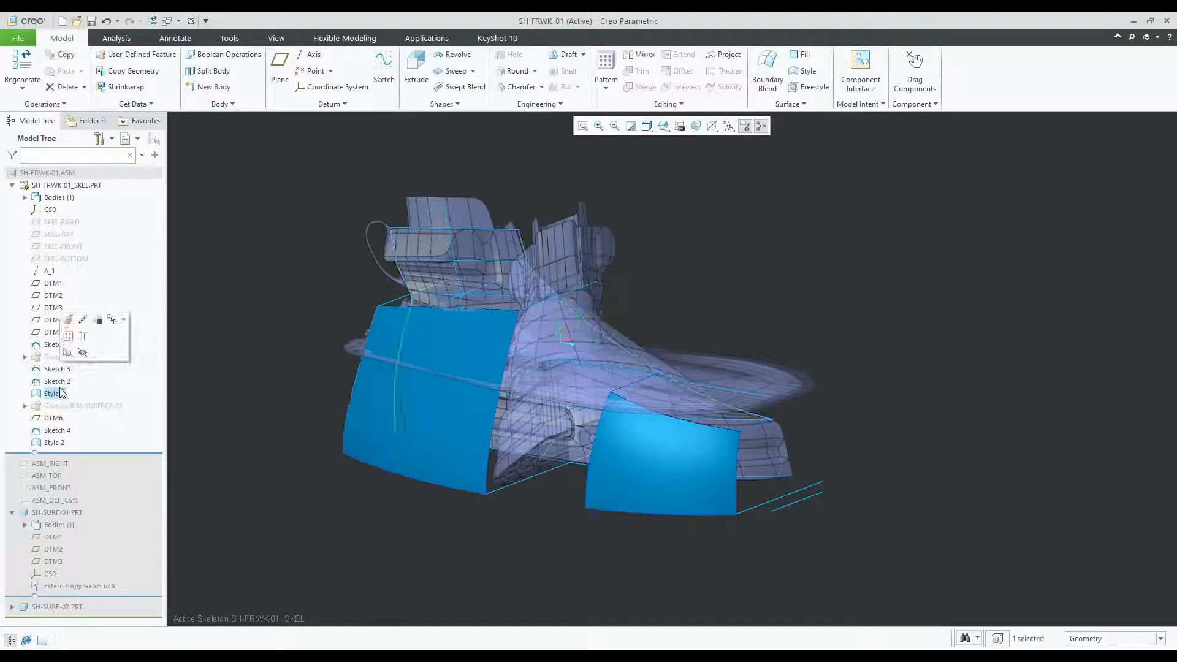
{"action": "left_click", "coordinate": [68, 320]}
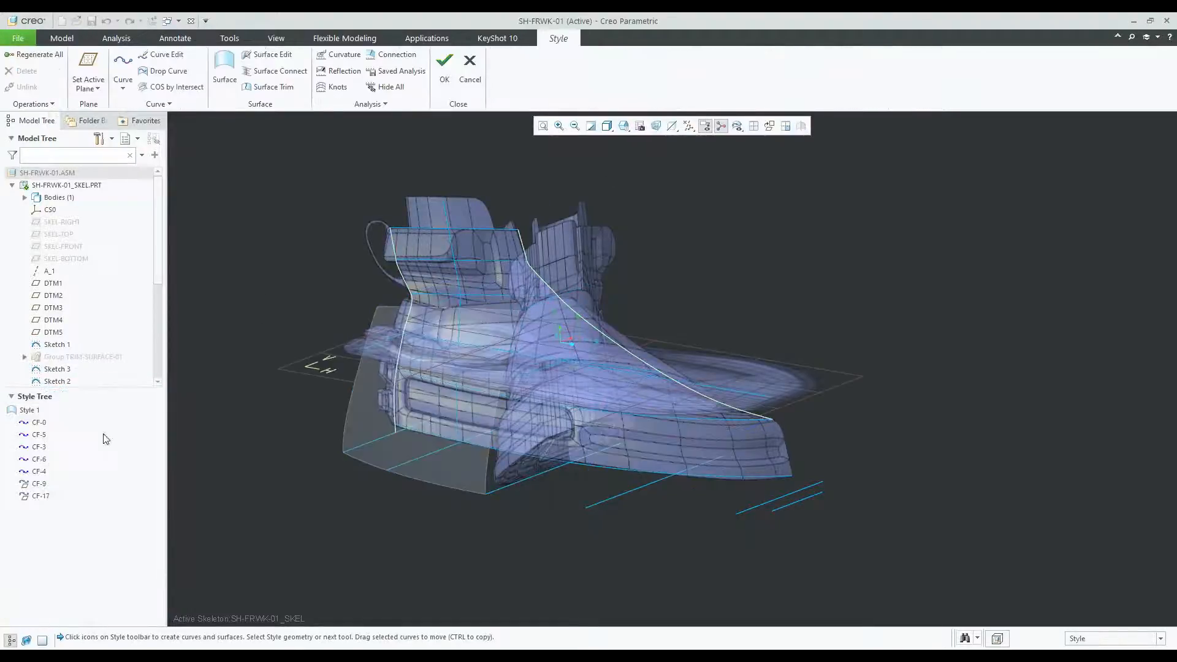
{"action": "scroll", "coordinate": [437, 330], "scroll_direction": "down", "scroll_amount": 2}
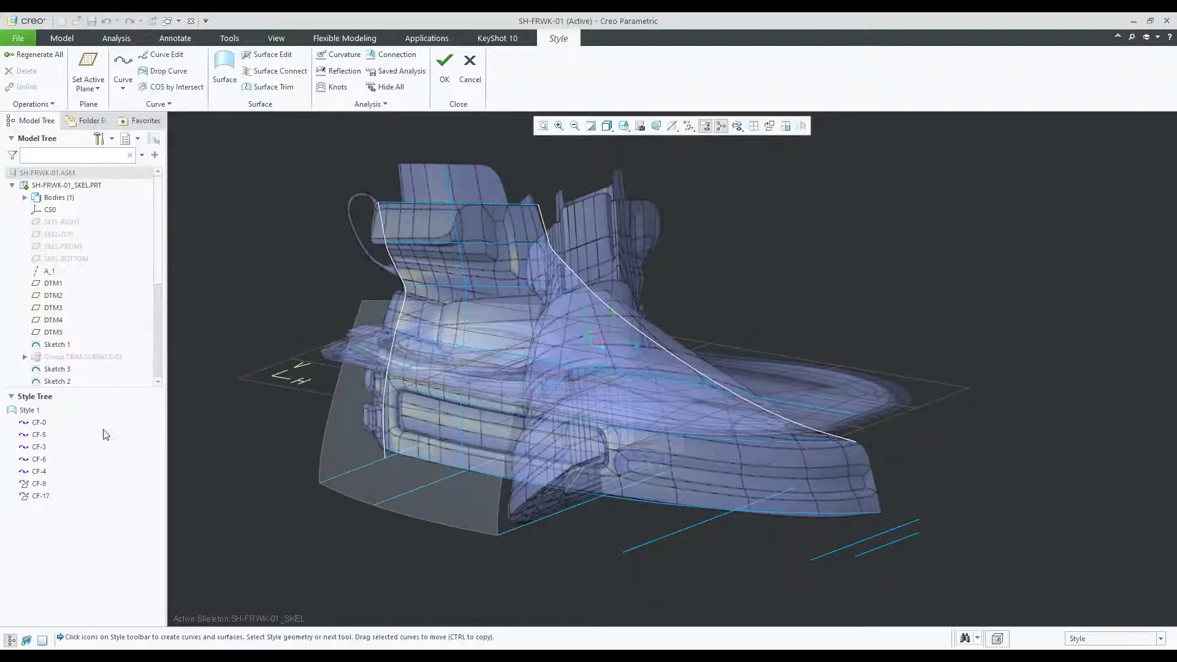
{"action": "scroll", "coordinate": [385, 466], "scroll_direction": "up", "scroll_amount": 2}
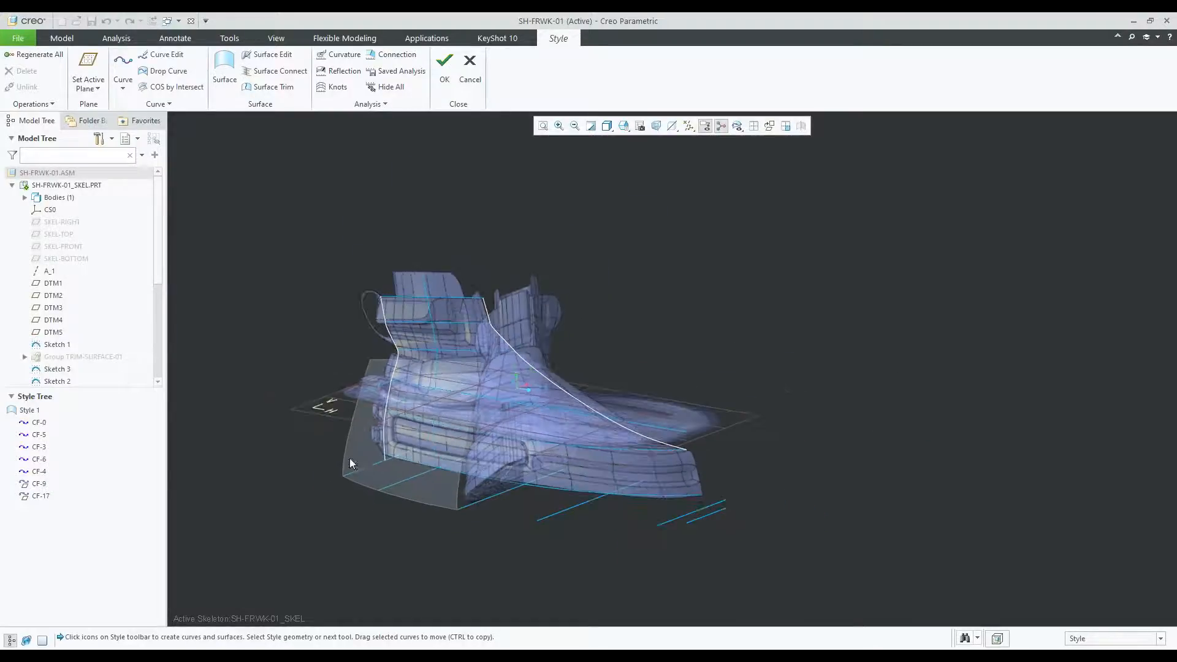
{"action": "middle_click_drag", "start_coordinate": [358, 447], "coordinate": [364, 457]}
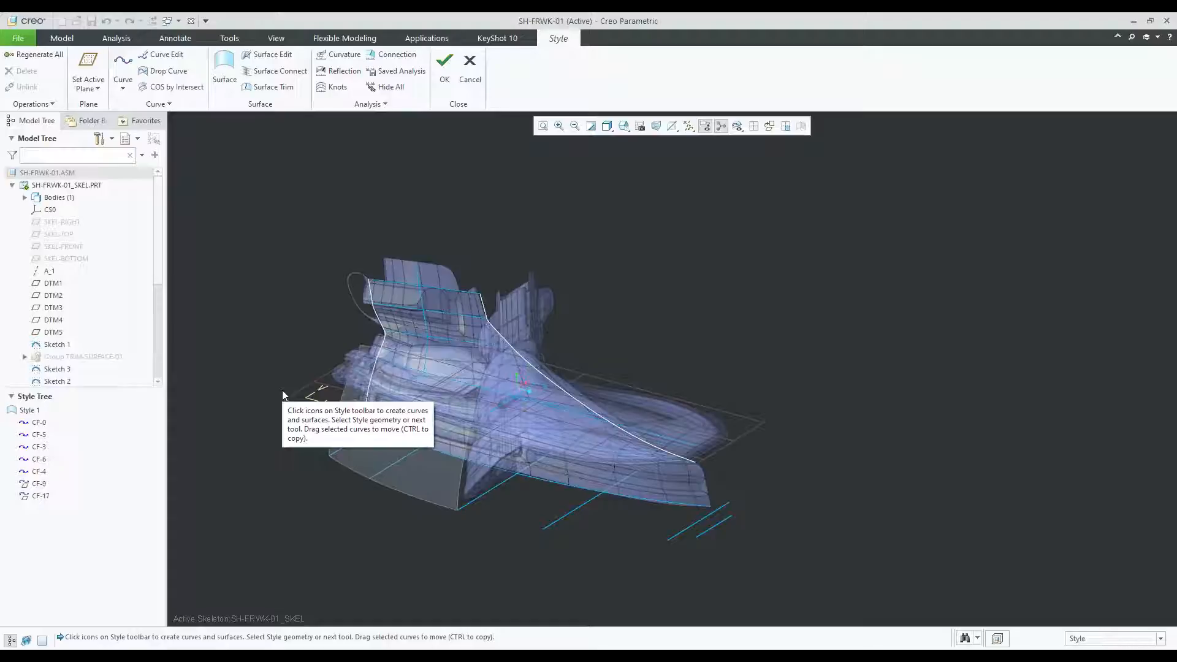
{"action": "scroll", "coordinate": [745, 278], "scroll_direction": "up", "scroll_amount": 2}
{"action": "scroll", "coordinate": [598, 311], "scroll_direction": "down", "scroll_amount": 1}
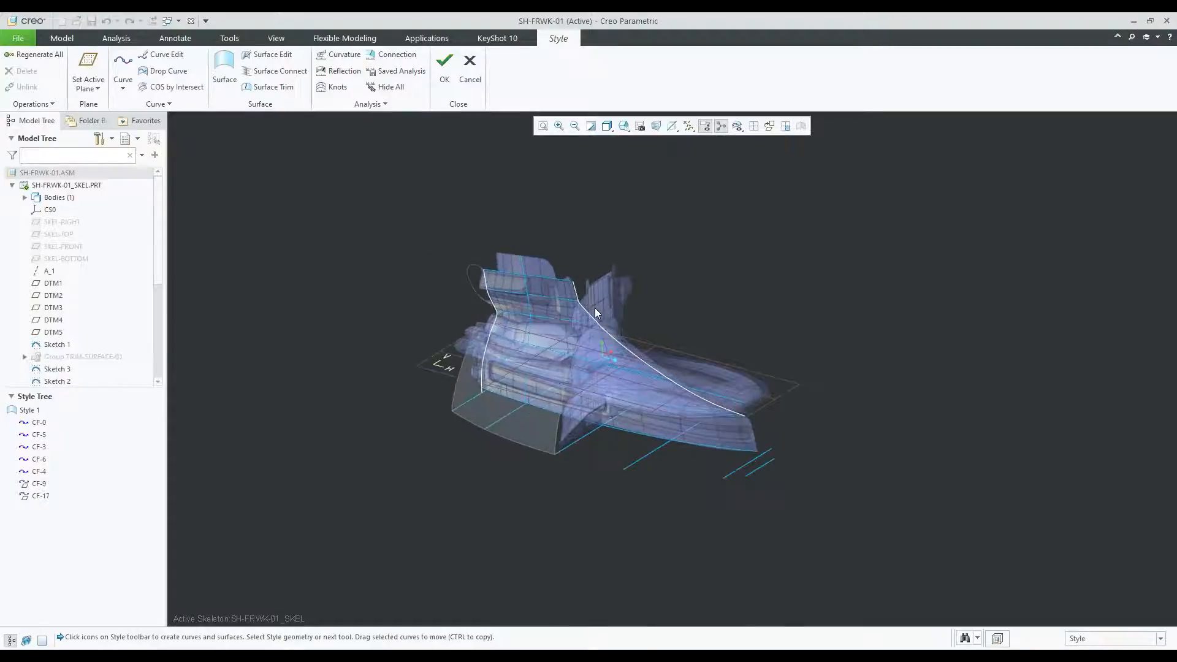
{"action": "scroll", "coordinate": [633, 319], "scroll_direction": "down", "scroll_amount": 3}
{"action": "scroll", "coordinate": [527, 299], "scroll_direction": "up", "scroll_amount": 1}
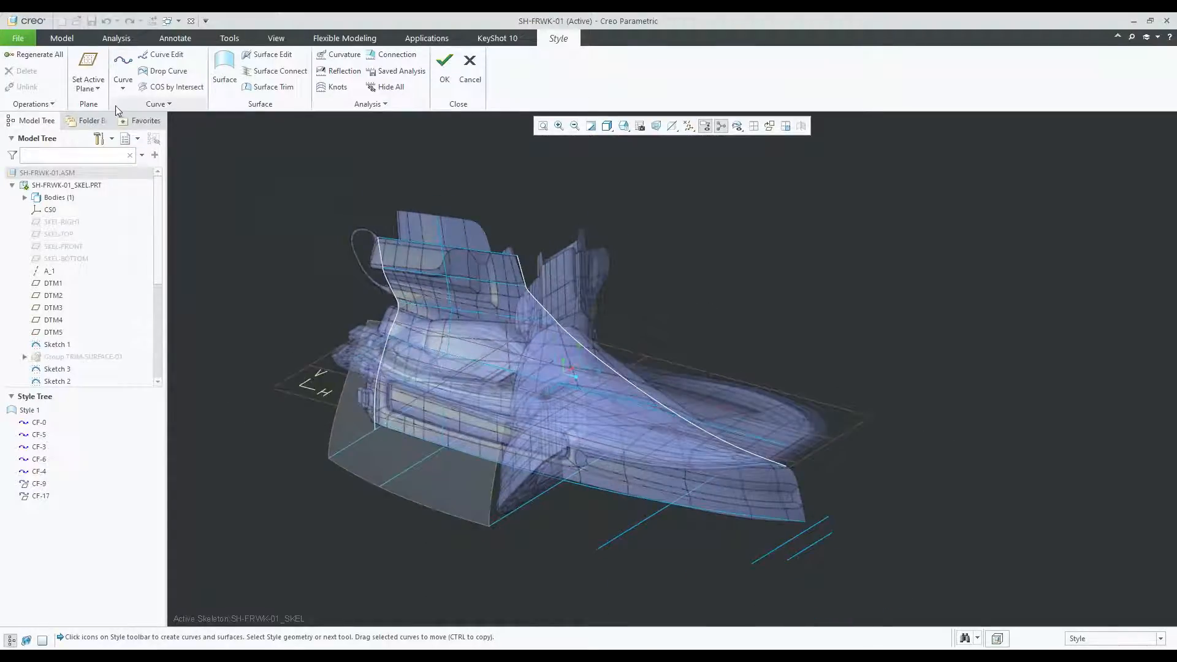
Review the curve creation options, including Arc, Circle and COS by Intersect, and finish editing Style 1.
{"action": "left_click", "coordinate": [123, 88]}
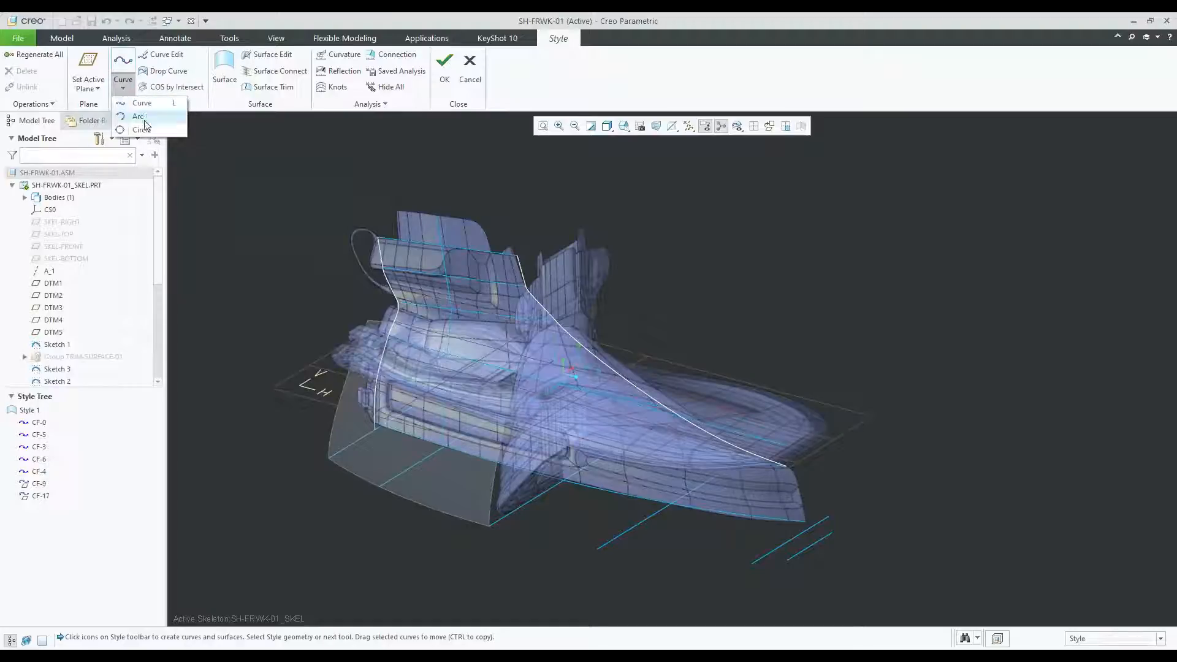
{"action": "left_click", "coordinate": [202, 83]}
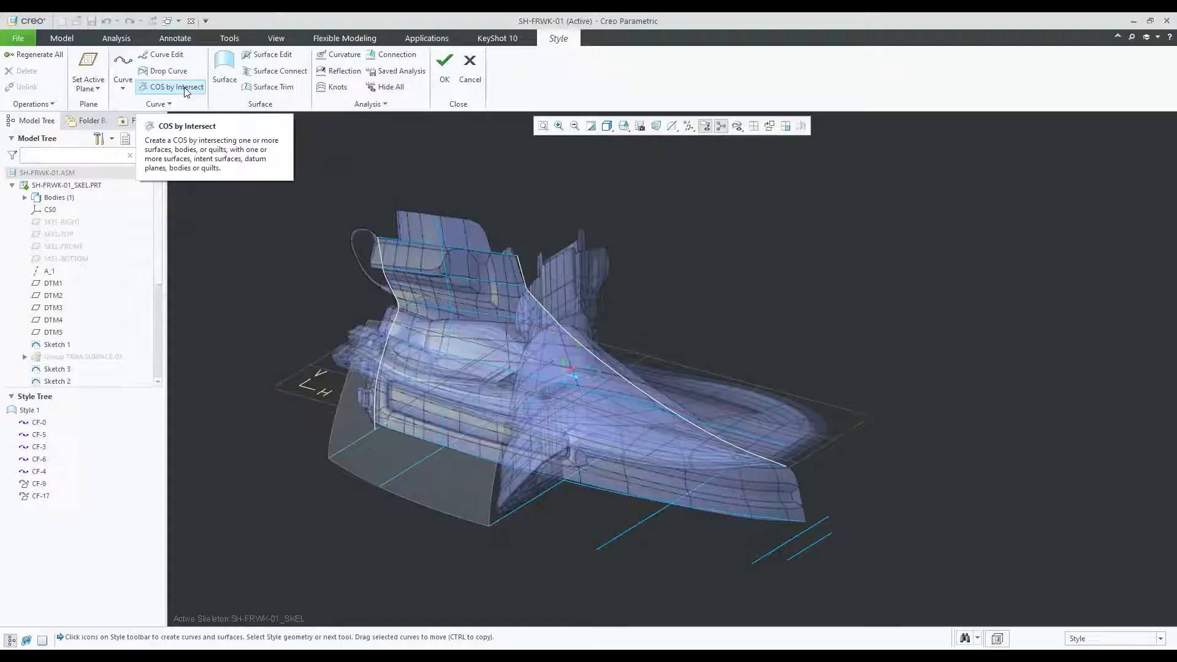
{"action": "left_click", "coordinate": [161, 105]}
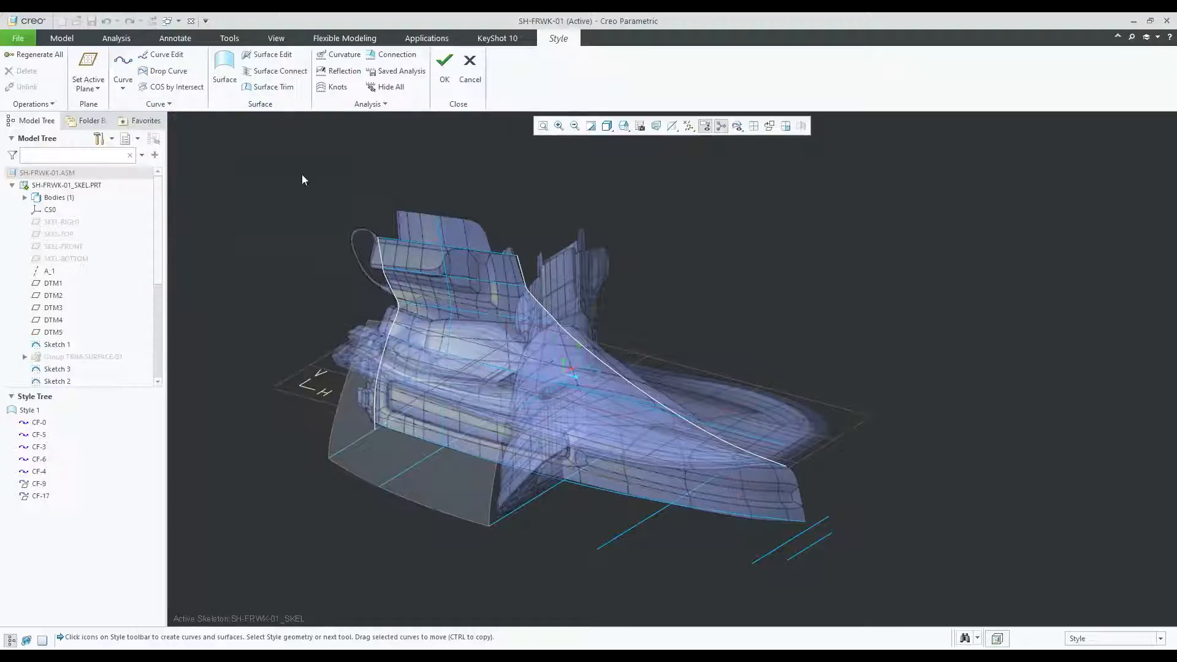
{"action": "left_click", "coordinate": [446, 69]}
{"action": "middle_click_drag", "start_coordinate": [447, 335], "coordinate": [372, 411]}
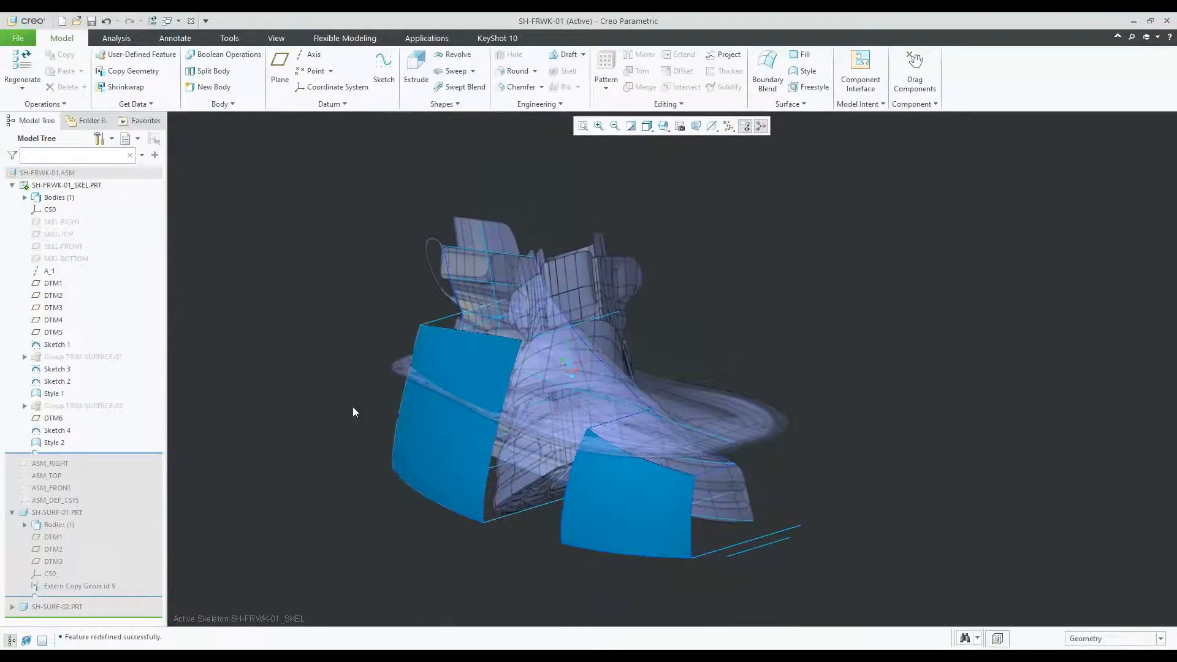
Compare the curves of Style 1 and Style 2 and open Style 2 for editing.
{"action": "left_click", "coordinate": [53, 393]}
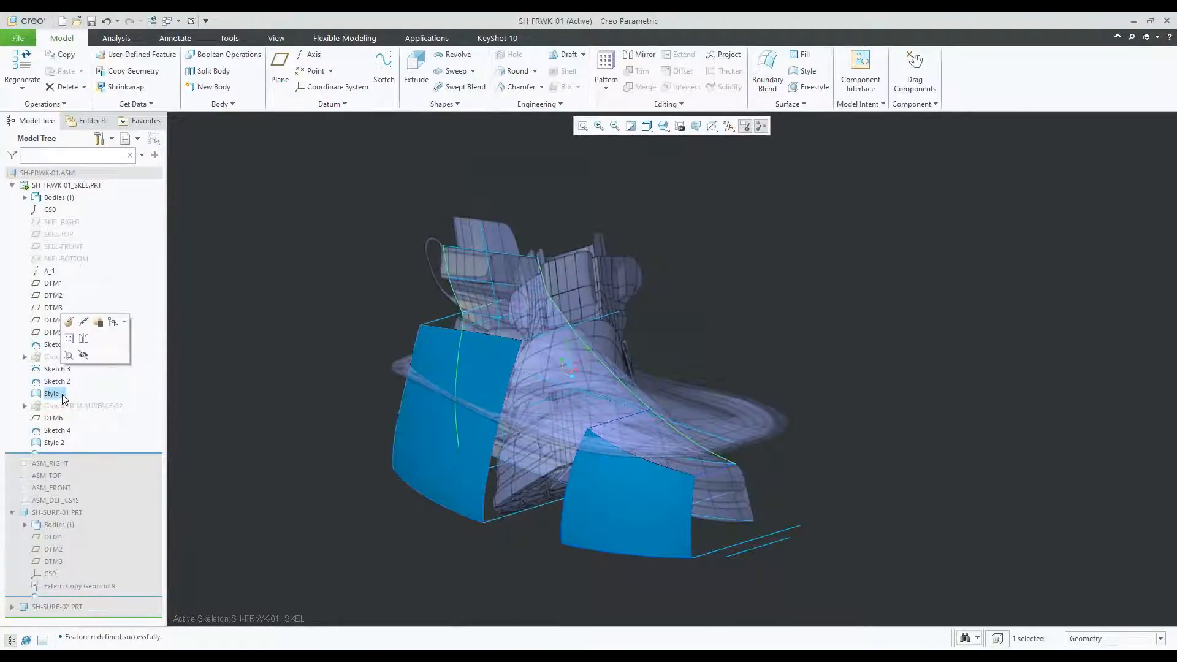
{"action": "left_click", "coordinate": [54, 443]}
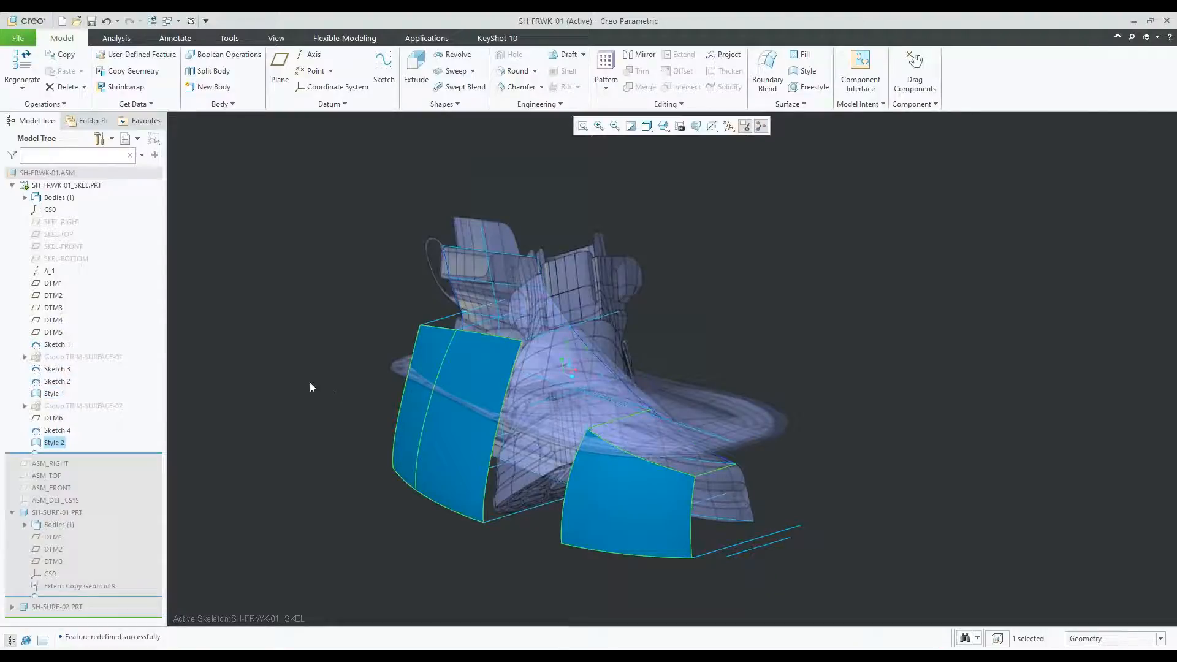
{"action": "middle_click_drag", "start_coordinate": [322, 368], "coordinate": [331, 383]}
{"action": "scroll", "coordinate": [533, 352], "scroll_direction": "down", "scroll_amount": 2}
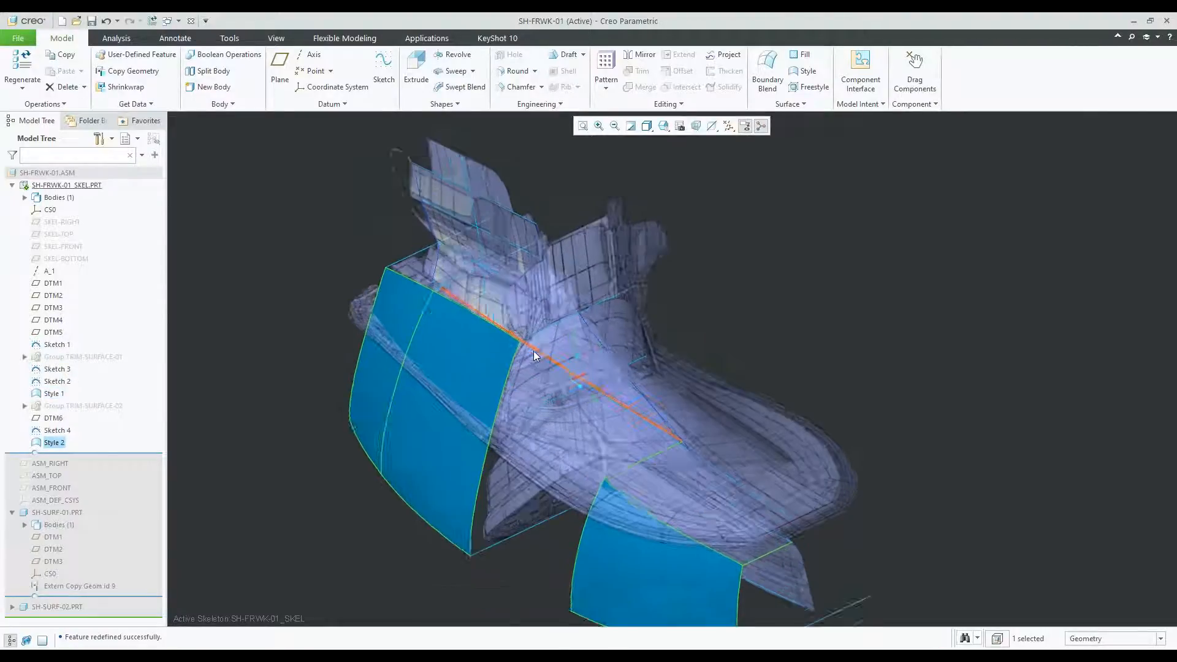
{"action": "scroll", "coordinate": [534, 354], "scroll_direction": "down", "scroll_amount": 2}
{"action": "right_click", "coordinate": [60, 444]}
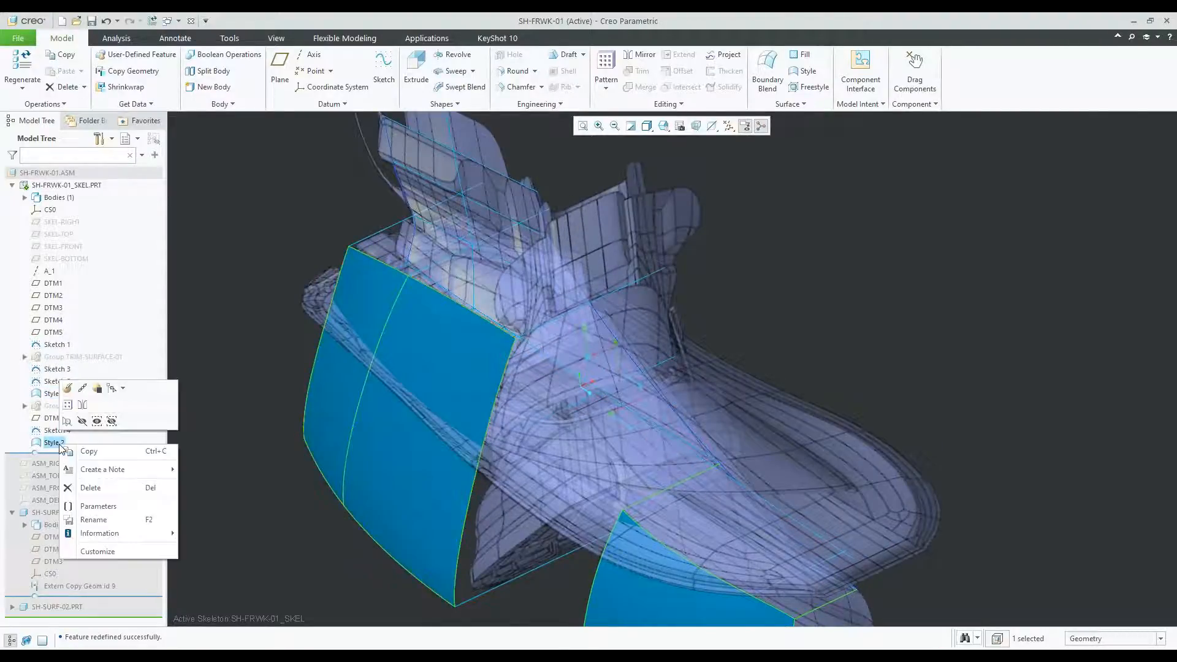
{"action": "left_click", "coordinate": [67, 389]}
{"action": "middle_click_drag", "start_coordinate": [498, 316], "coordinate": [504, 320]}
{"action": "scroll", "coordinate": [535, 377], "scroll_direction": "down", "scroll_amount": 2}
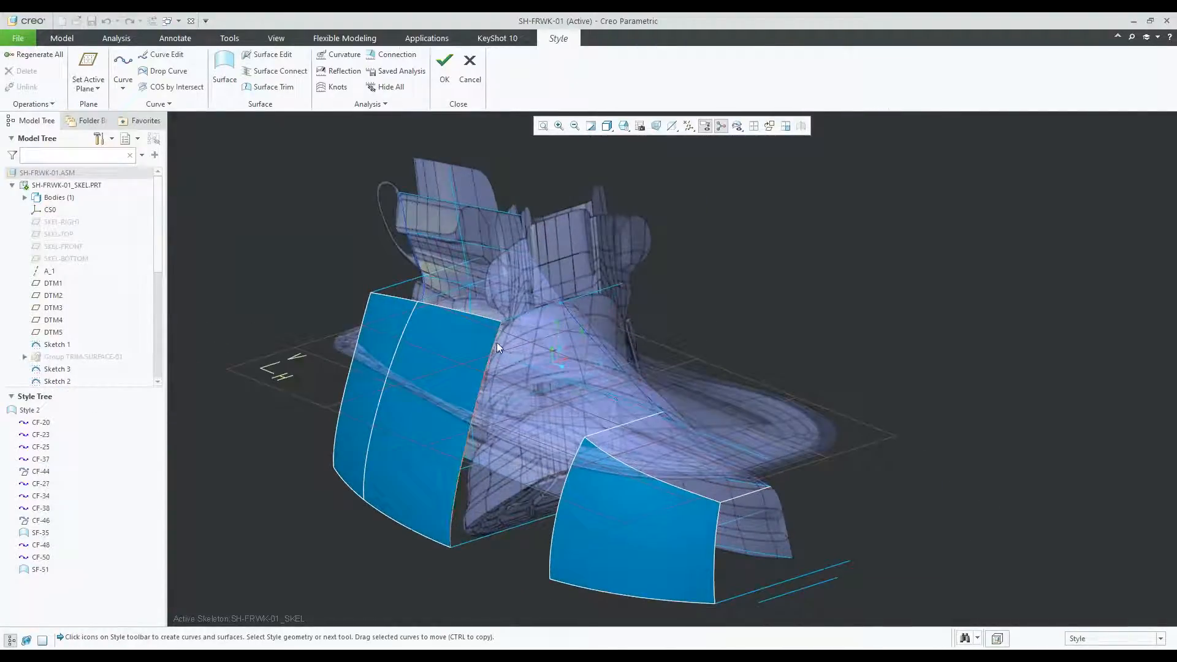
Inspect the front edge curve of the heel-side surface with curve editing and finish Style 2.
{"action": "double_click", "coordinate": [497, 345]}
{"action": "scroll", "coordinate": [535, 346], "scroll_direction": "down", "scroll_amount": 3}
{"action": "middle_click_drag", "start_coordinate": [537, 335], "coordinate": [534, 294]}
{"action": "scroll", "coordinate": [526, 330], "scroll_direction": "up", "scroll_amount": 3}
{"action": "left_click", "coordinate": [421, 76]}
{"action": "left_click", "coordinate": [653, 192]}
{"action": "left_click", "coordinate": [444, 66]}
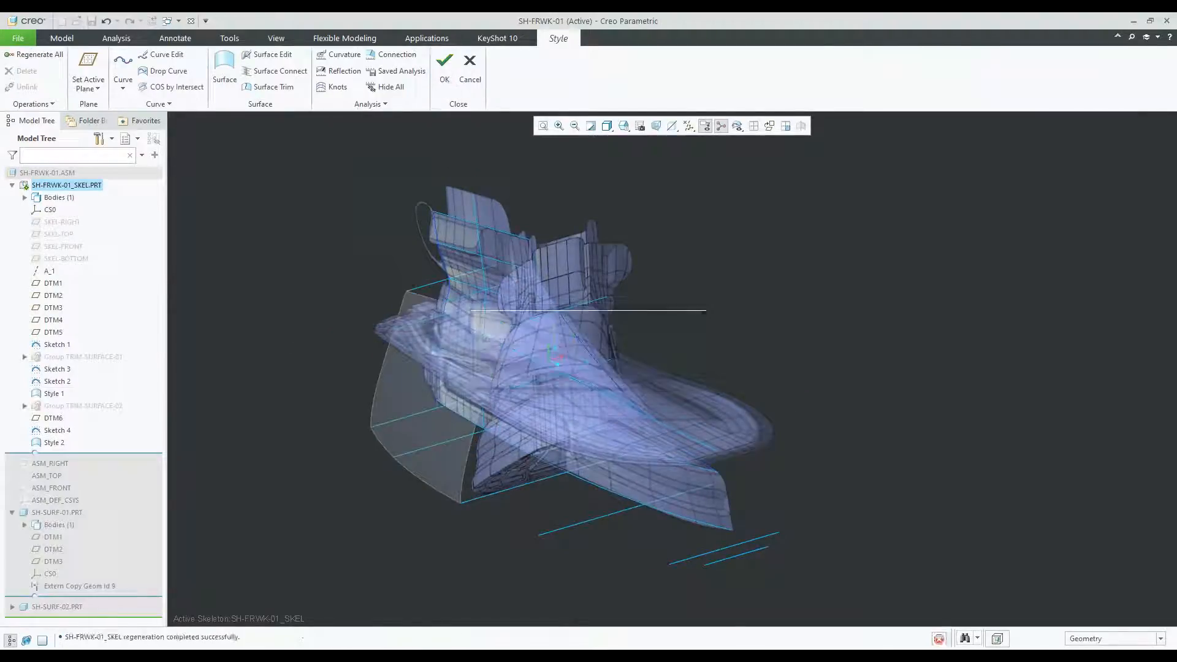
Set the surface-side length of Sketch 4's frontmost cross line to 20, regenerate, and inspect the heel-side surface.
{"action": "middle_click_drag", "start_coordinate": [603, 326], "coordinate": [594, 298]}
{"action": "left_click", "coordinate": [594, 298]}
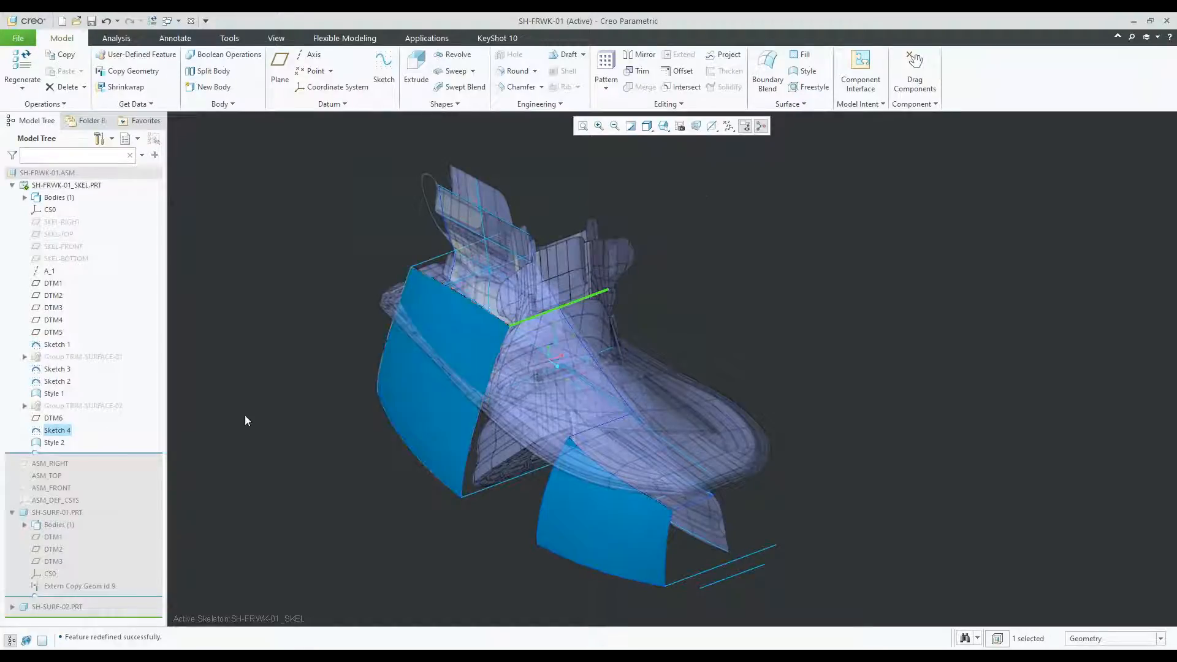
{"action": "left_click", "coordinate": [69, 431]}
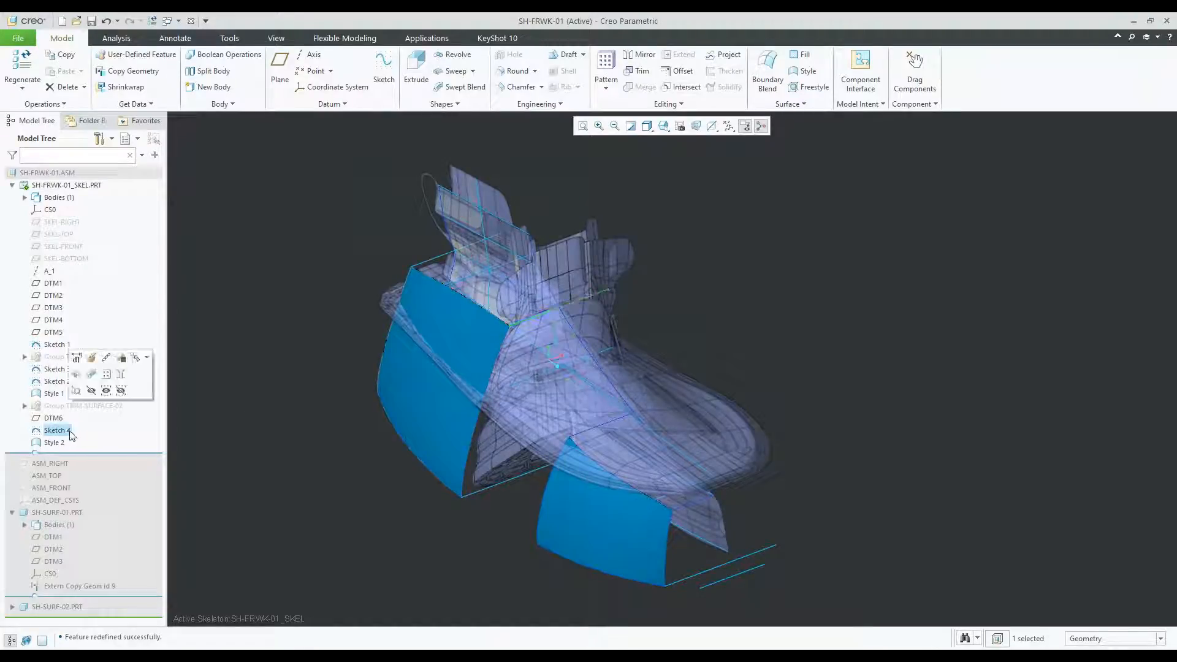
{"action": "left_click", "coordinate": [77, 359]}
{"action": "middle_click_drag", "start_coordinate": [566, 270], "coordinate": [550, 338]}
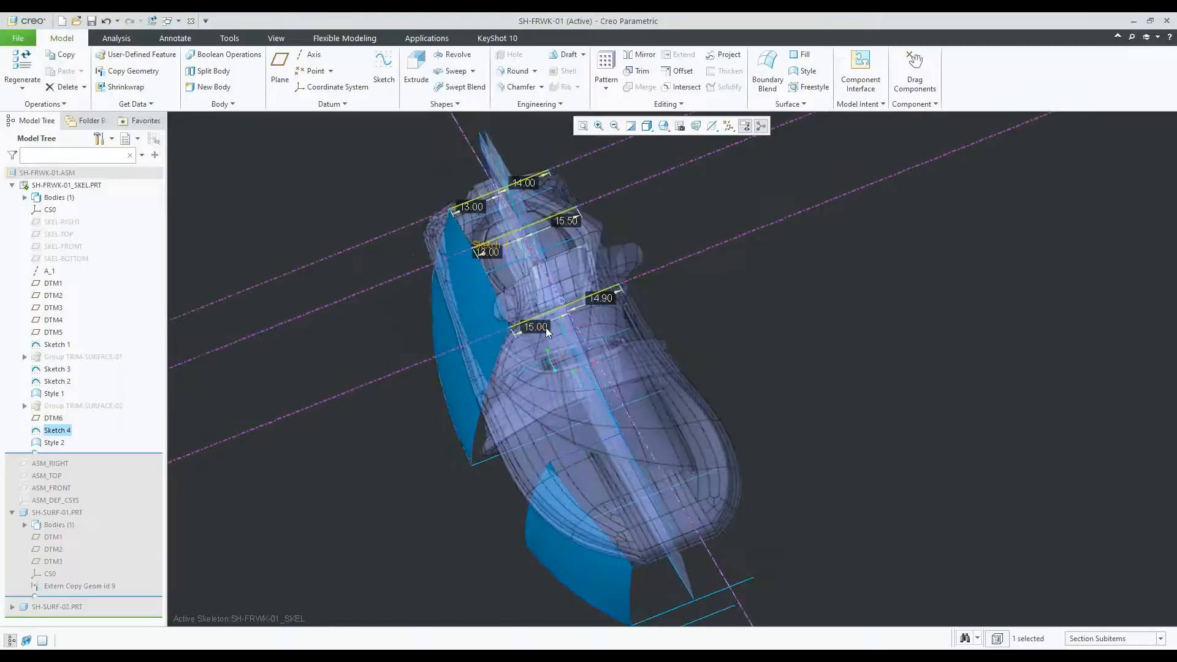
{"action": "scroll", "coordinate": [527, 330], "scroll_direction": "up", "scroll_amount": 5}
{"action": "double_click", "coordinate": [526, 329]}
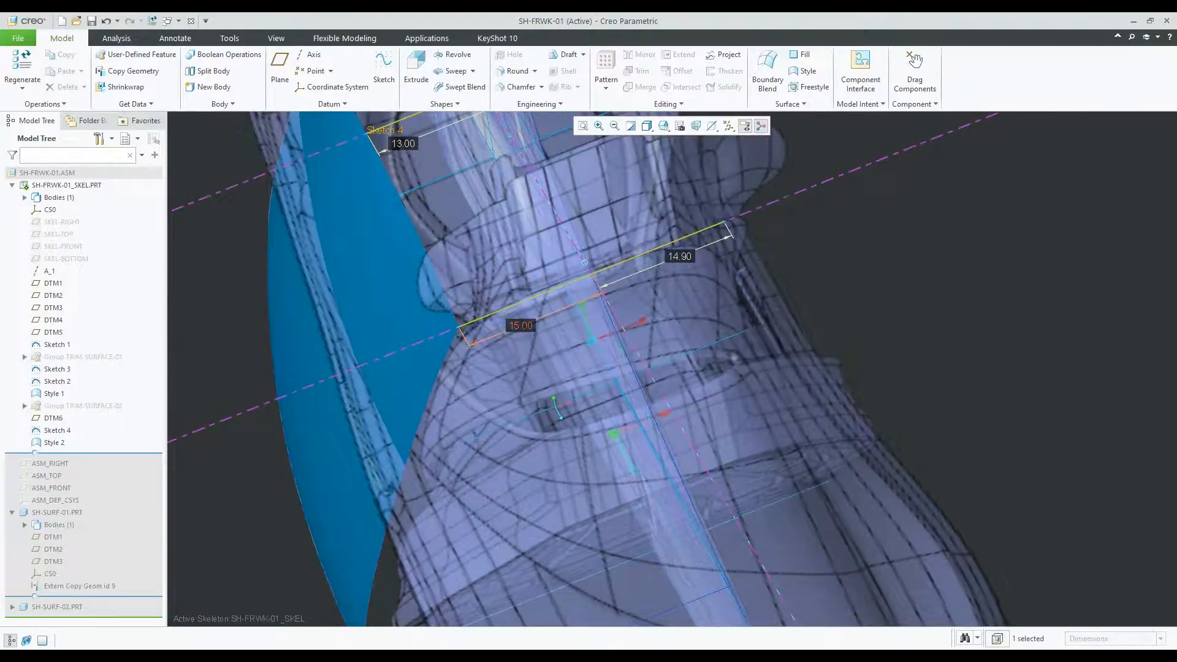
{"action": "type", "text": "20"}
{"action": "key", "text": "Return"}
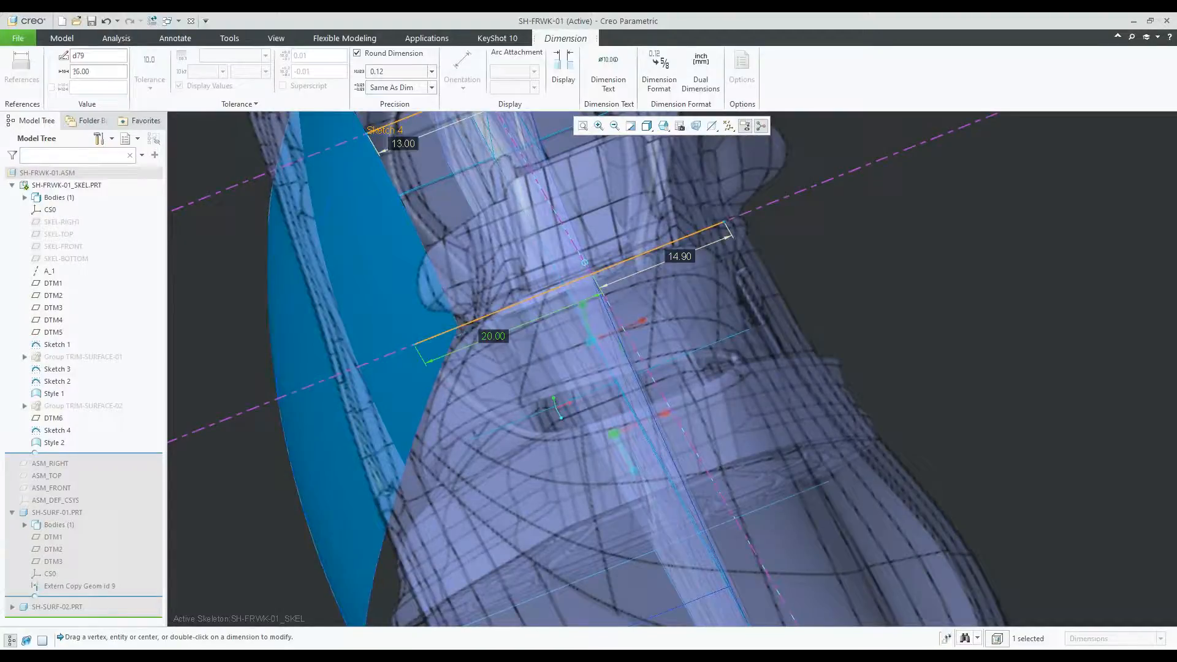
{"action": "key", "text": "ctrl+g"}
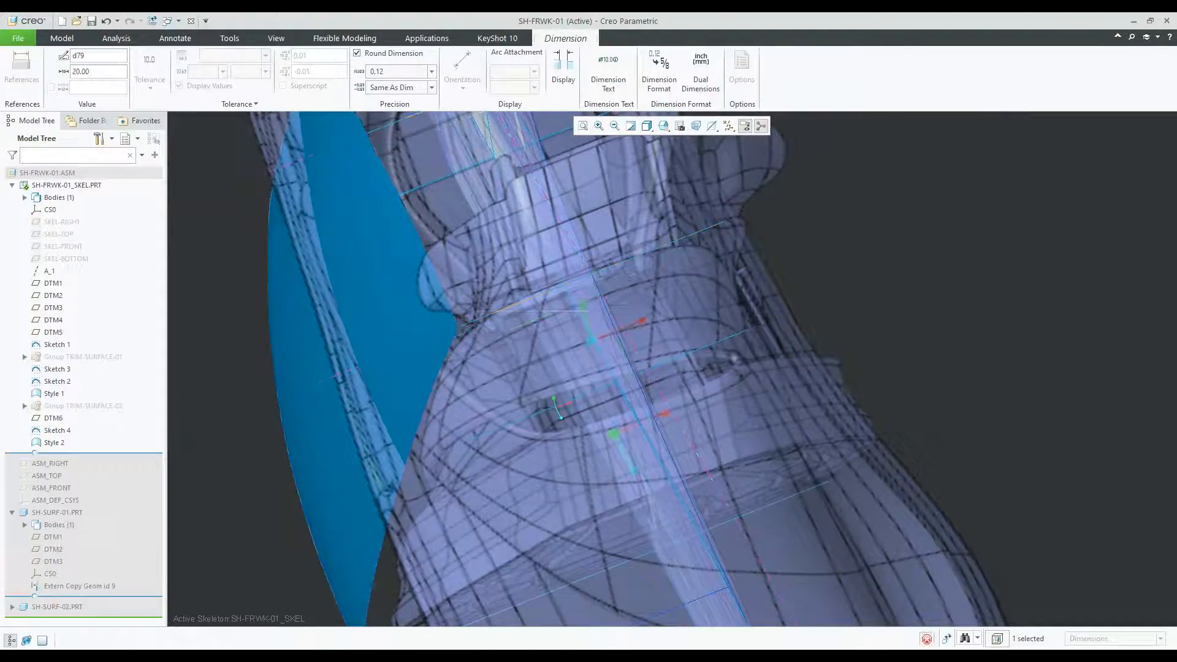
{"action": "scroll", "coordinate": [579, 325], "scroll_direction": "up", "scroll_amount": 3}
{"action": "middle_click_drag", "start_coordinate": [531, 319], "coordinate": [469, 358]}
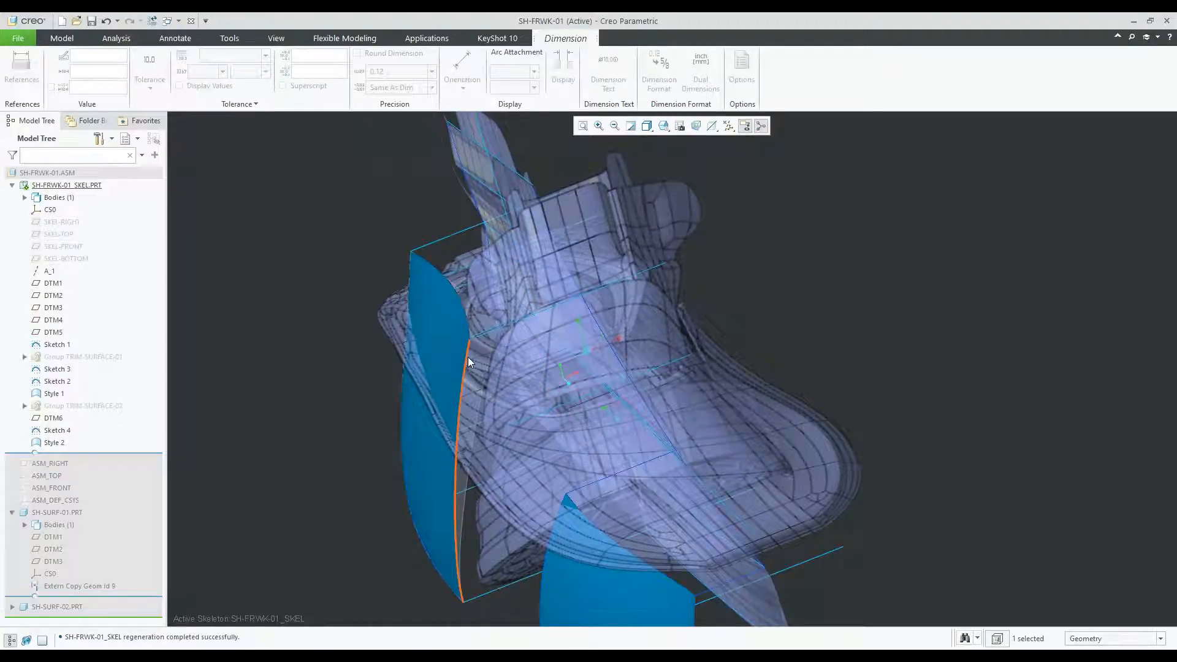
{"action": "middle_click_drag", "start_coordinate": [498, 345], "coordinate": [484, 333]}
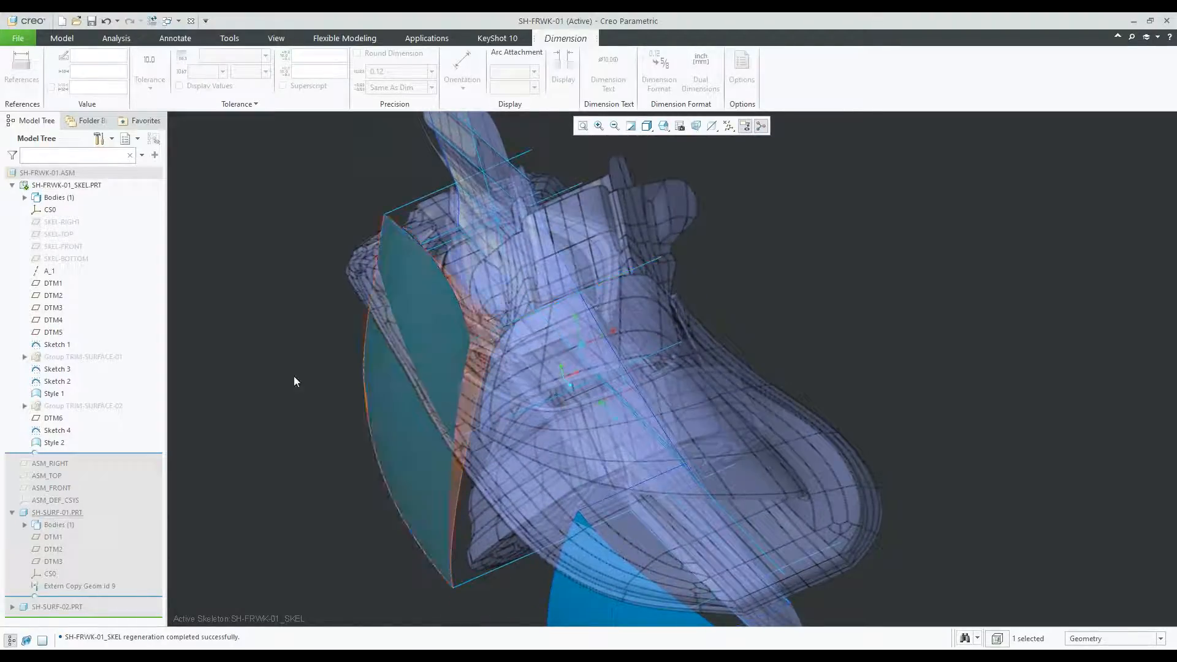
Set the surface-side length of Sketch 4's frontmost cross line back to 15 and regenerate the model.
{"action": "left_click", "coordinate": [57, 430]}
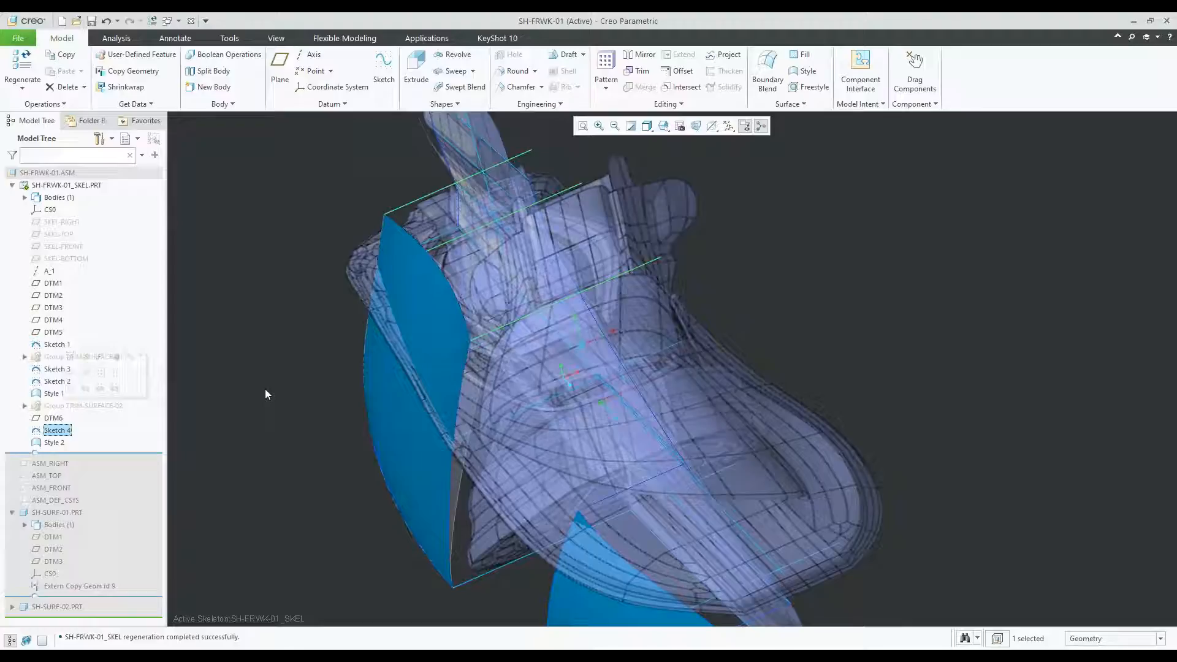
{"action": "left_click", "coordinate": [69, 358]}
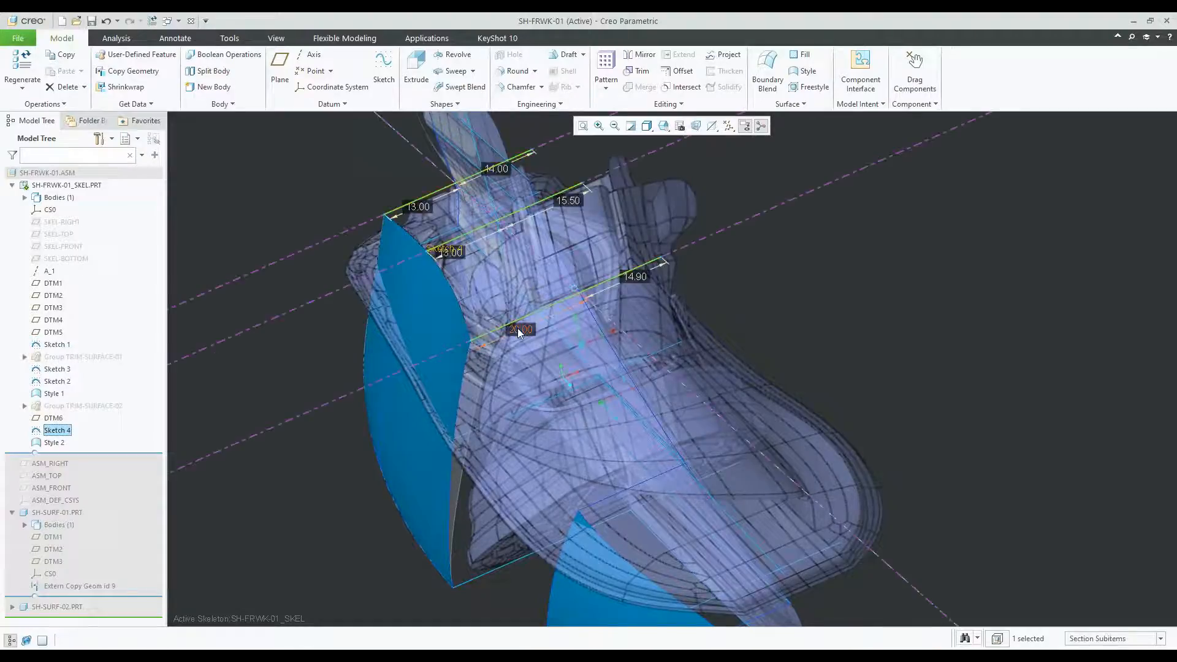
{"action": "double_click", "coordinate": [520, 325]}
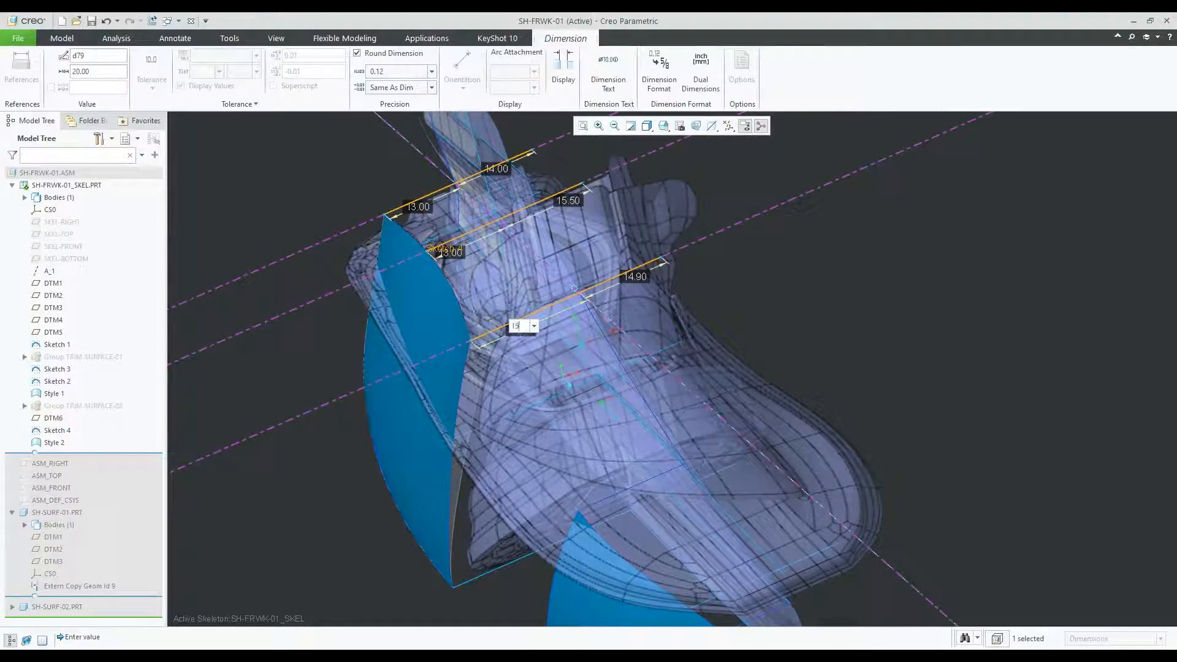
{"action": "key", "text": "Return"}
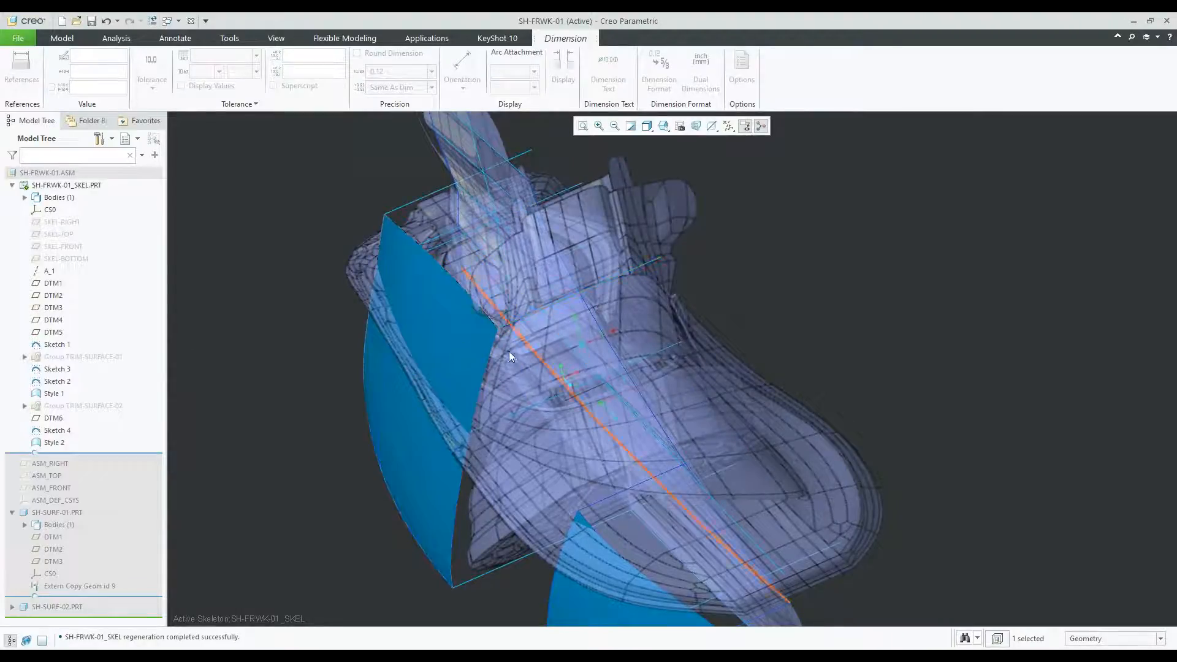
{"action": "left_click", "coordinate": [329, 430]}
Open the Style 2 feature of the skeleton for editing.
{"action": "left_click", "coordinate": [54, 442]}
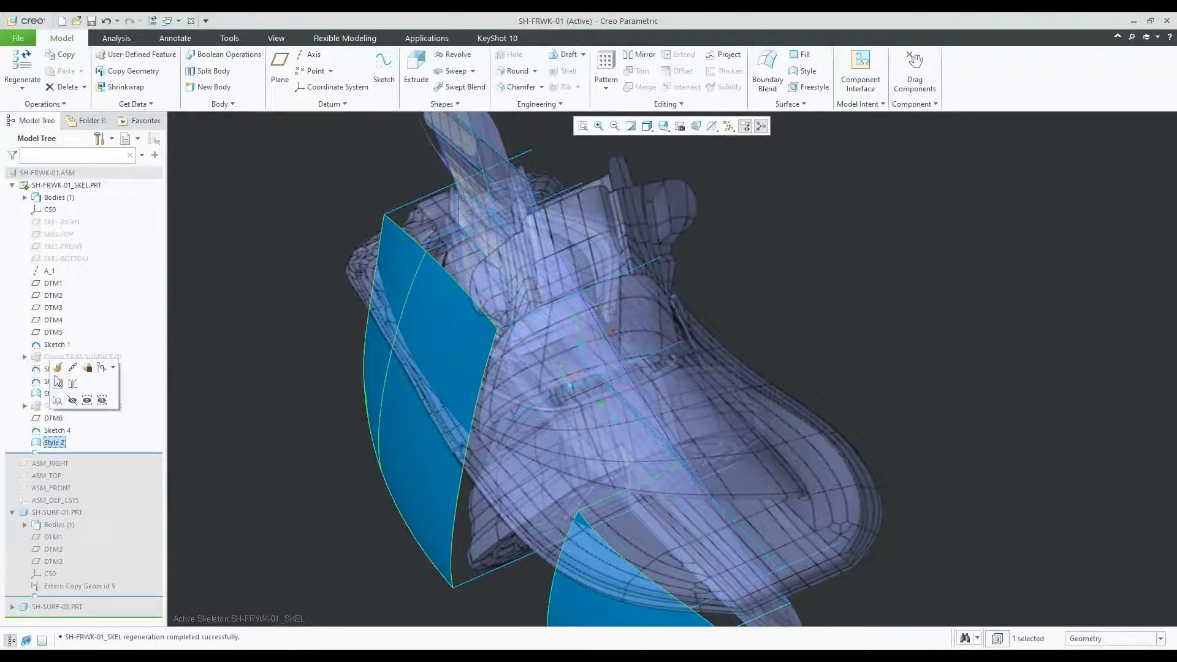
{"action": "left_click", "coordinate": [58, 368]}
{"action": "mouse_move", "coordinate": [573, 349]}
{"action": "middle_mouse_down"}
{"action": "mouse_move", "coordinate": [573, 329]}
{"action": "mouse_move", "coordinate": [617, 326]}
{"action": "middle_mouse_up"}
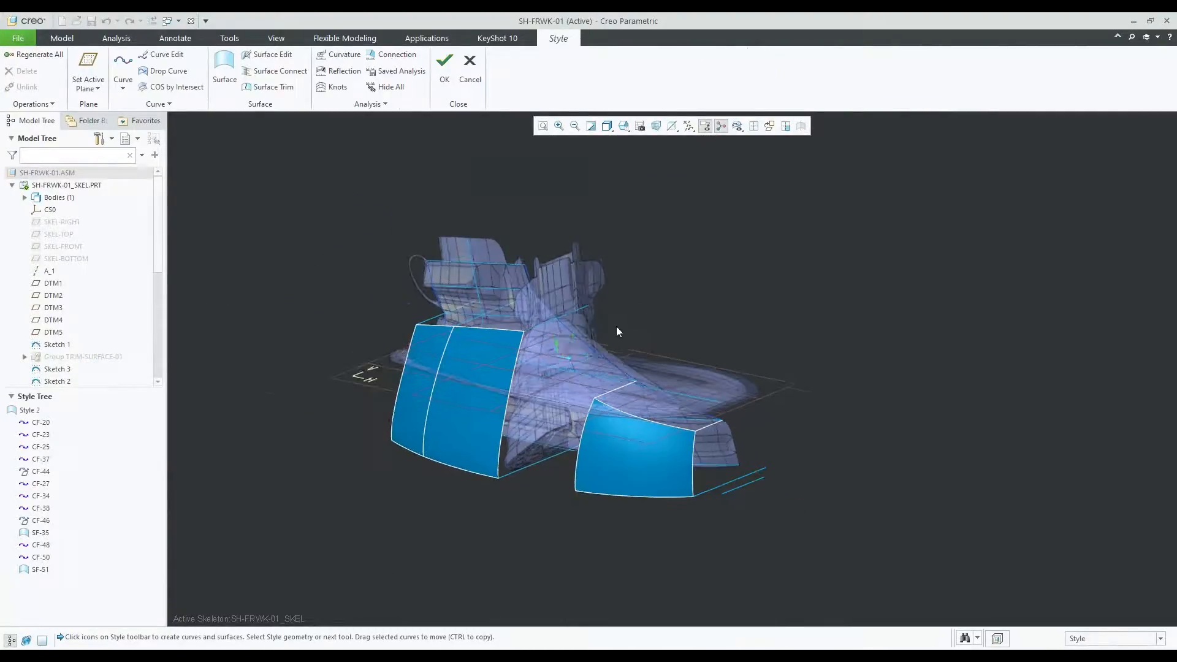
{"action": "scroll", "coordinate": [488, 400], "scroll_direction": "down", "scroll_amount": 2}
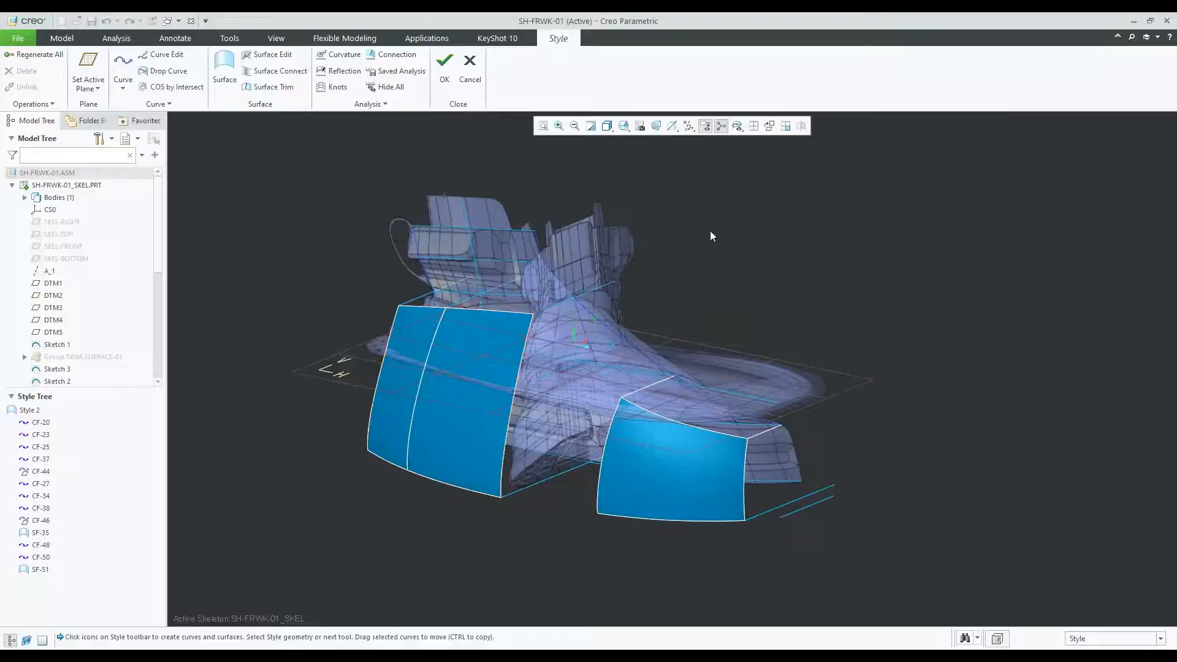
Inspect the side surfaces in the four-view layout, enlarge its perspective pane, and return to the single view.
{"action": "left_click", "coordinate": [753, 127]}
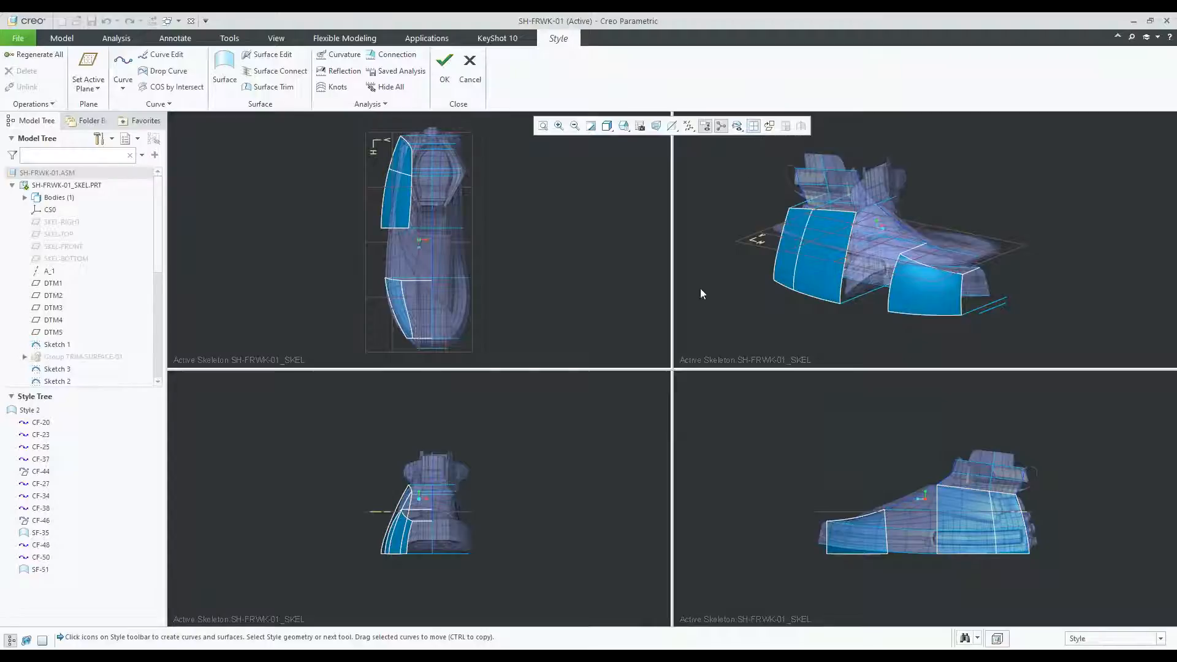
{"action": "left_click_drag", "start_coordinate": [672, 367], "coordinate": [844, 454]}
{"action": "left_click_drag", "start_coordinate": [845, 405], "coordinate": [553, 456]}
{"action": "left_click_drag", "start_coordinate": [552, 375], "coordinate": [554, 461]}
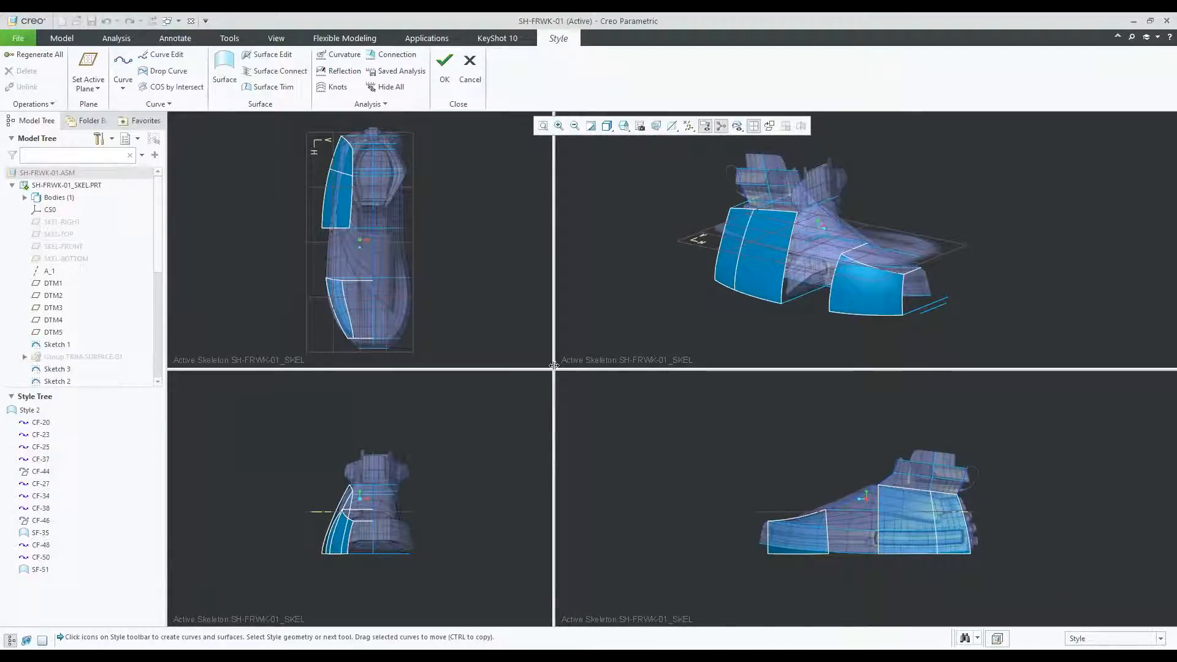
{"action": "left_click_drag", "start_coordinate": [553, 372], "coordinate": [501, 452]}
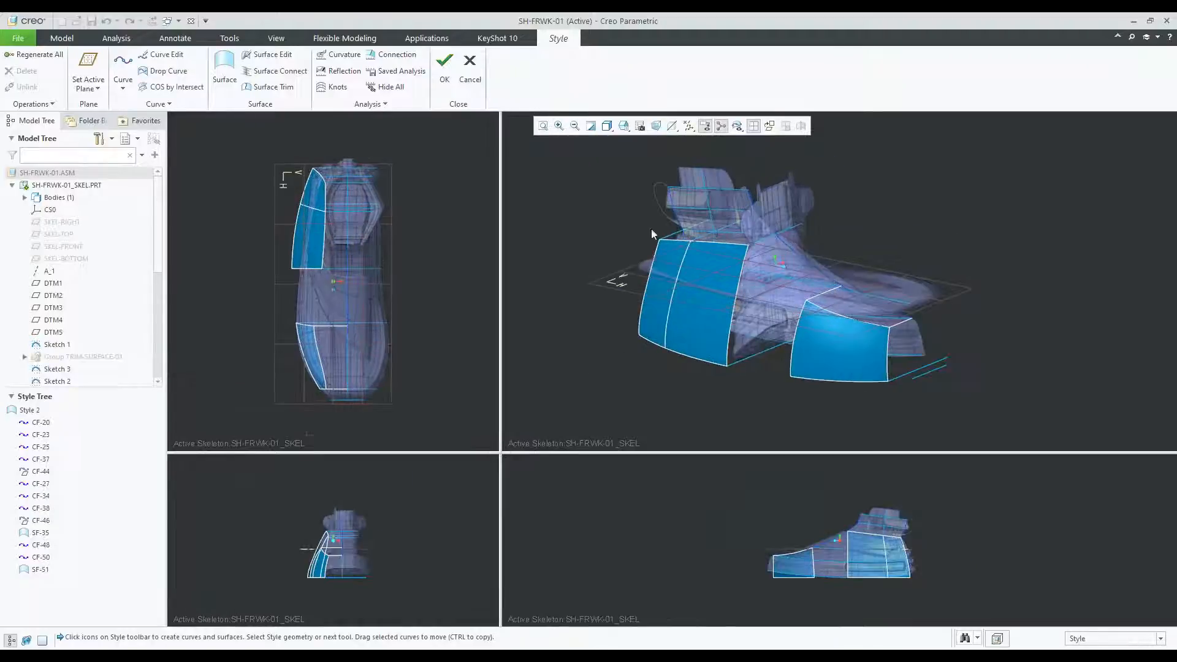
{"action": "left_click", "coordinate": [754, 132]}
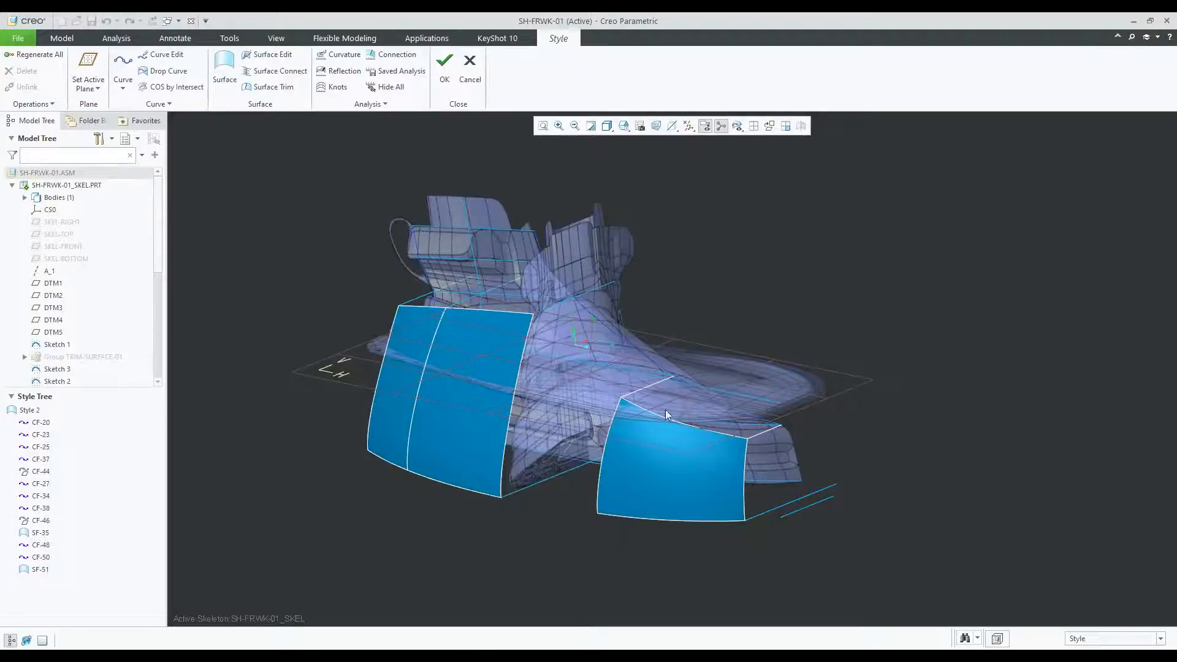
Open the heel-side surface's definition and inspect its internal curve and boundaries.
{"action": "middle_click_drag", "start_coordinate": [508, 347], "coordinate": [565, 387]}
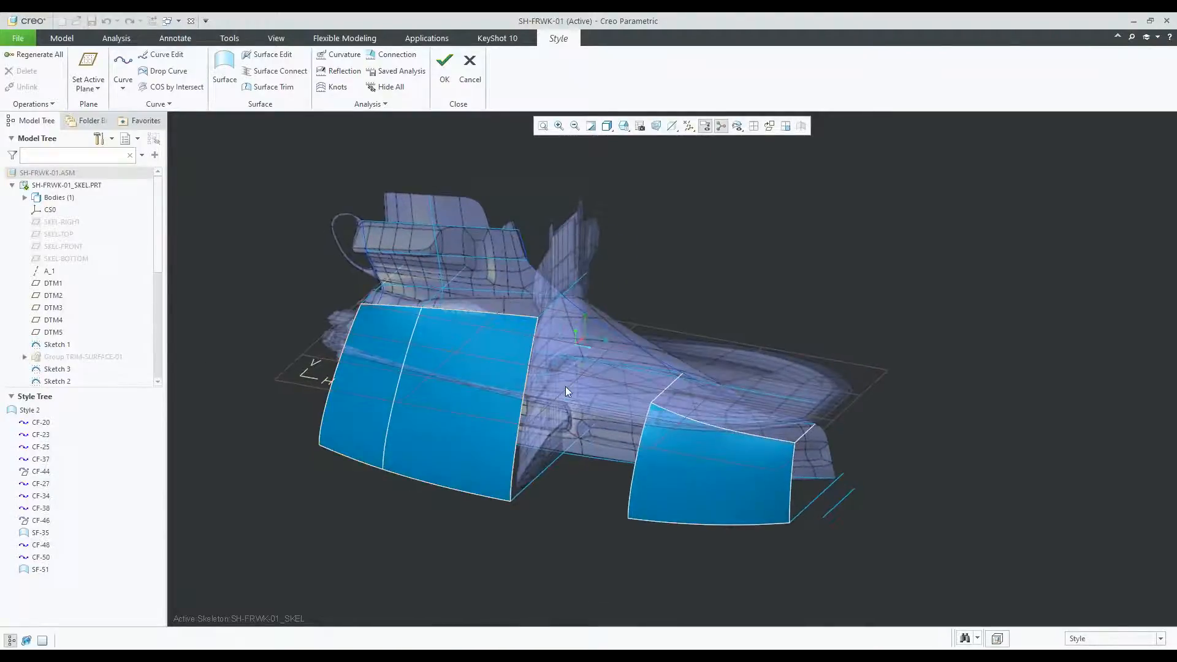
{"action": "scroll", "coordinate": [439, 387], "scroll_direction": "up", "scroll_amount": 2}
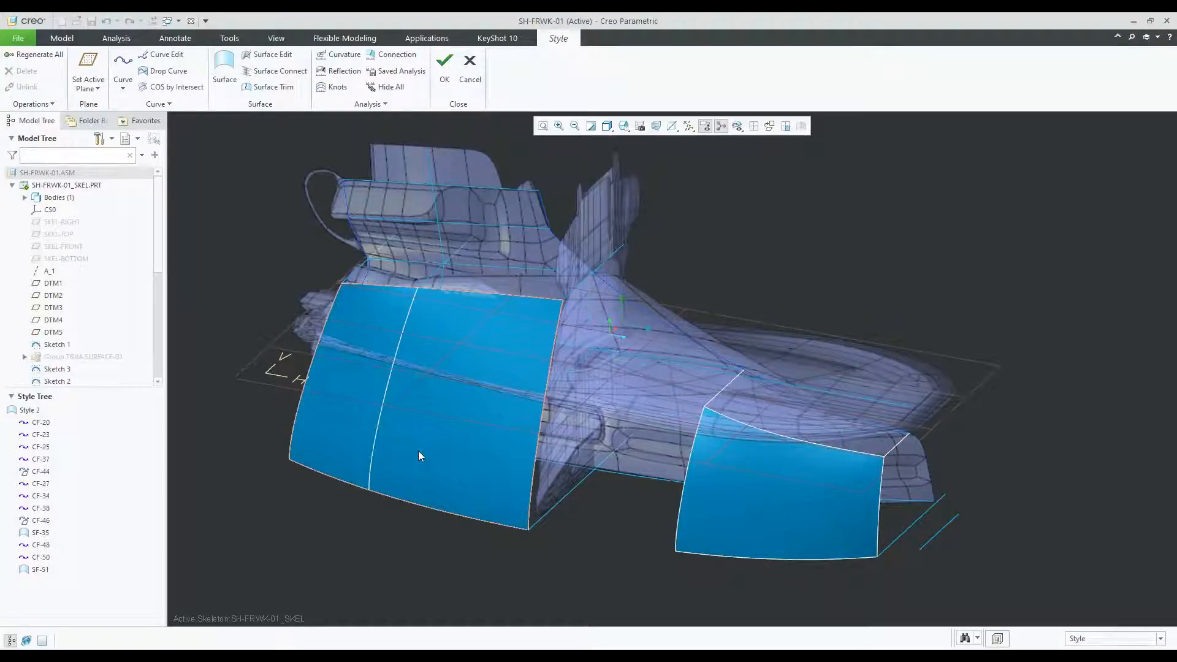
{"action": "left_click", "coordinate": [432, 442]}
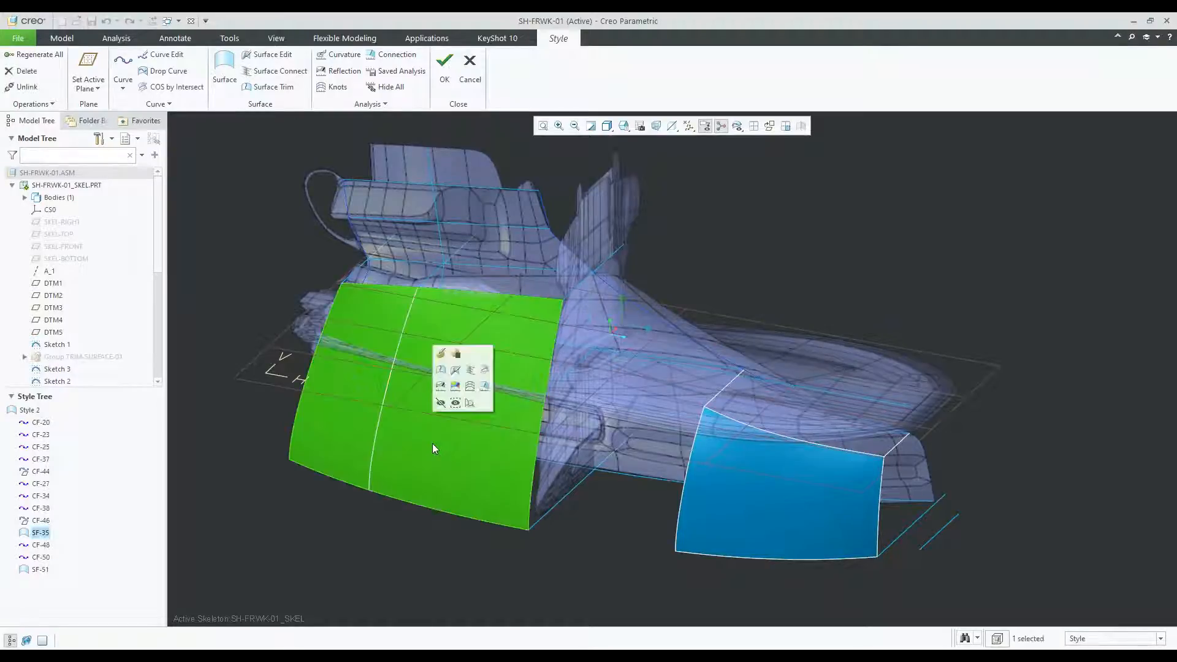
{"action": "left_click", "coordinate": [441, 355]}
{"action": "scroll", "coordinate": [416, 403], "scroll_direction": "down", "scroll_amount": 2}
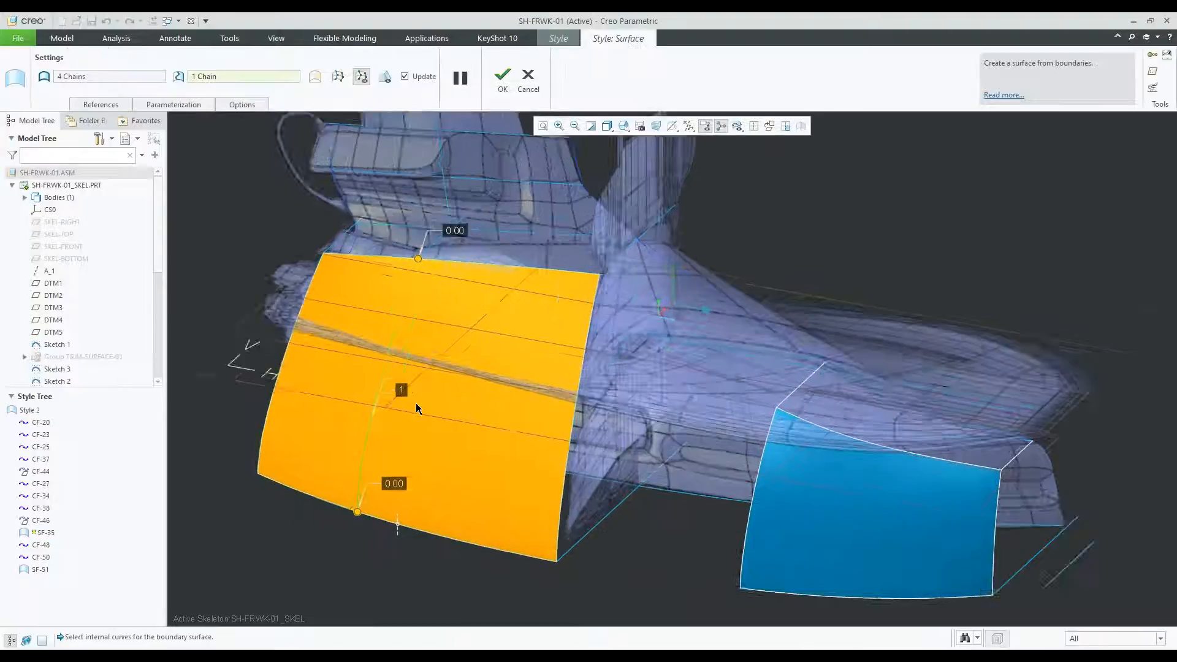
{"action": "scroll", "coordinate": [416, 403], "scroll_direction": "down", "scroll_amount": 2}
{"action": "mouse_move", "coordinate": [425, 384]}
{"action": "middle_mouse_down"}
{"action": "mouse_move", "coordinate": [429, 363]}
{"action": "mouse_move", "coordinate": [439, 378]}
{"action": "middle_mouse_up"}
{"action": "scroll", "coordinate": [439, 378], "scroll_direction": "up", "scroll_amount": 3}
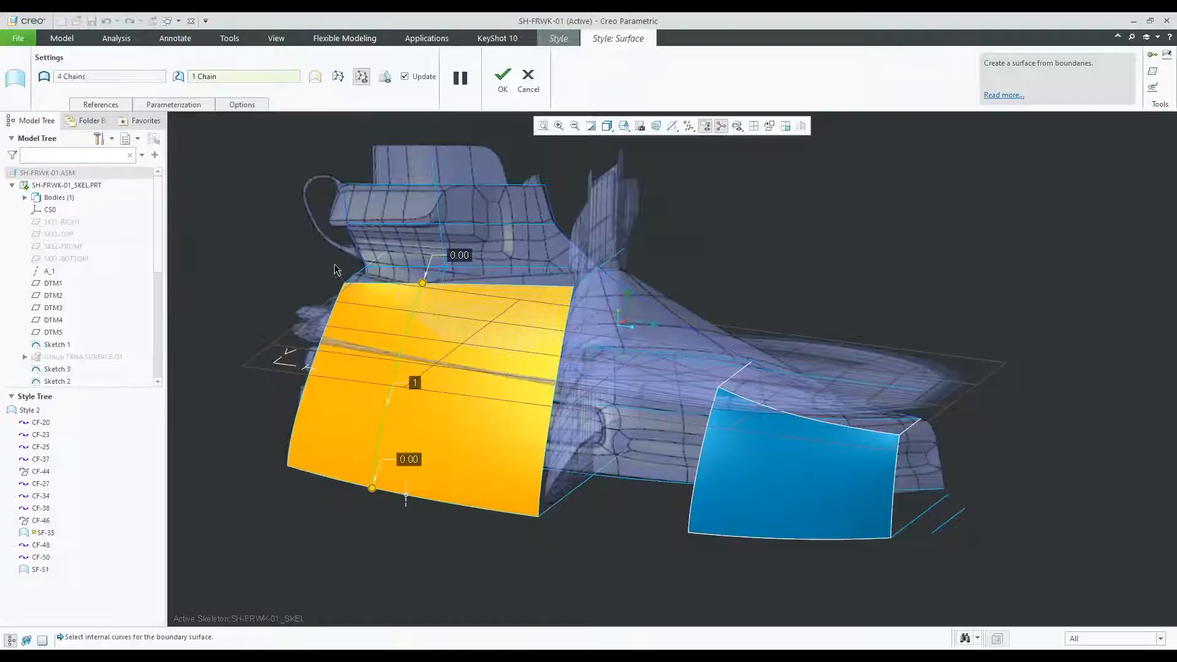
Review the four primary chain references of the heel-side surface and close its definition.
{"action": "left_click", "coordinate": [113, 105]}
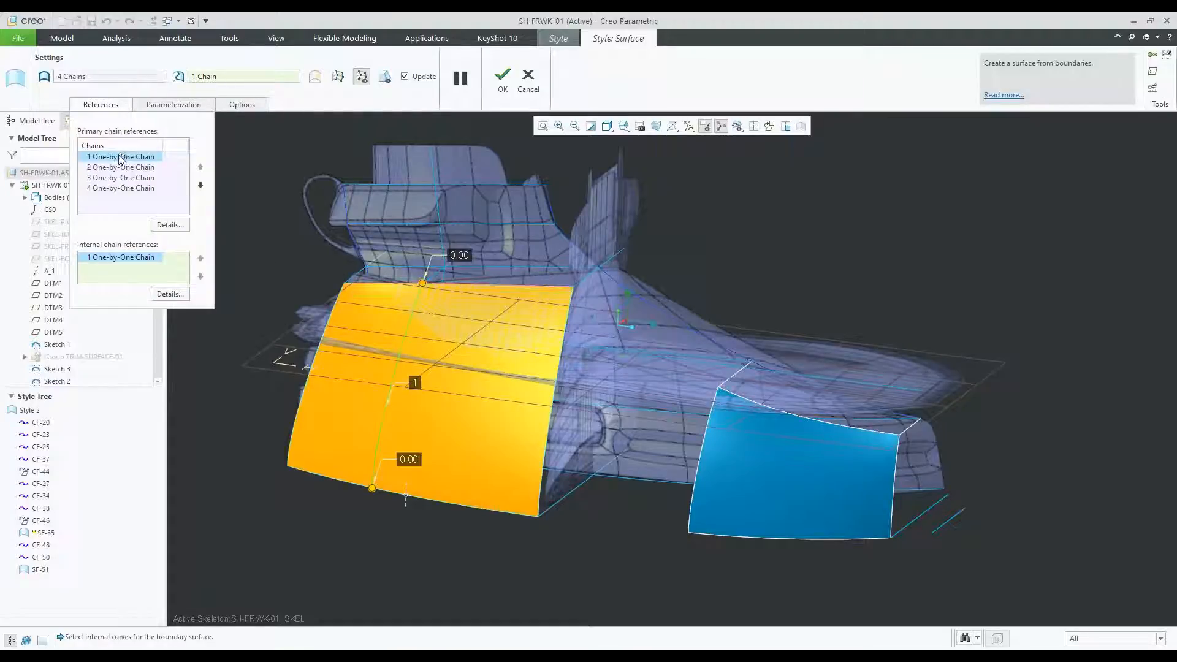
{"action": "left_click", "coordinate": [117, 167]}
{"action": "left_click", "coordinate": [112, 178]}
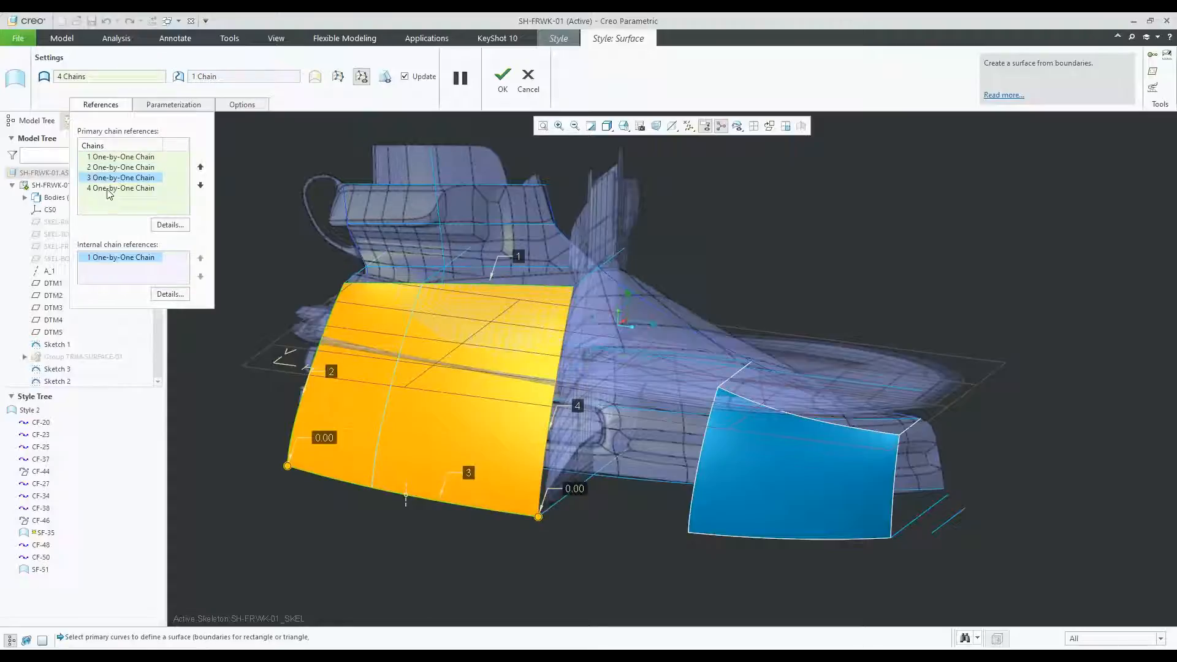
{"action": "left_click", "coordinate": [108, 189]}
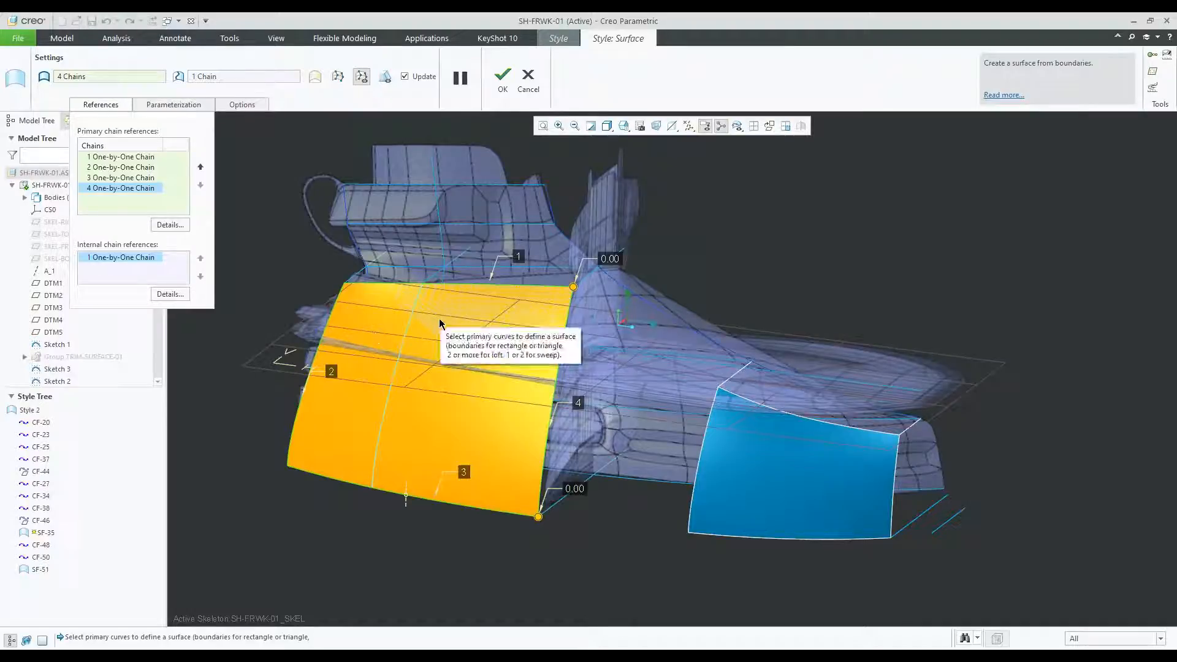
{"action": "middle_click_drag", "start_coordinate": [428, 324], "coordinate": [405, 344]}
{"action": "scroll", "coordinate": [406, 345], "scroll_direction": "up", "scroll_amount": 2}
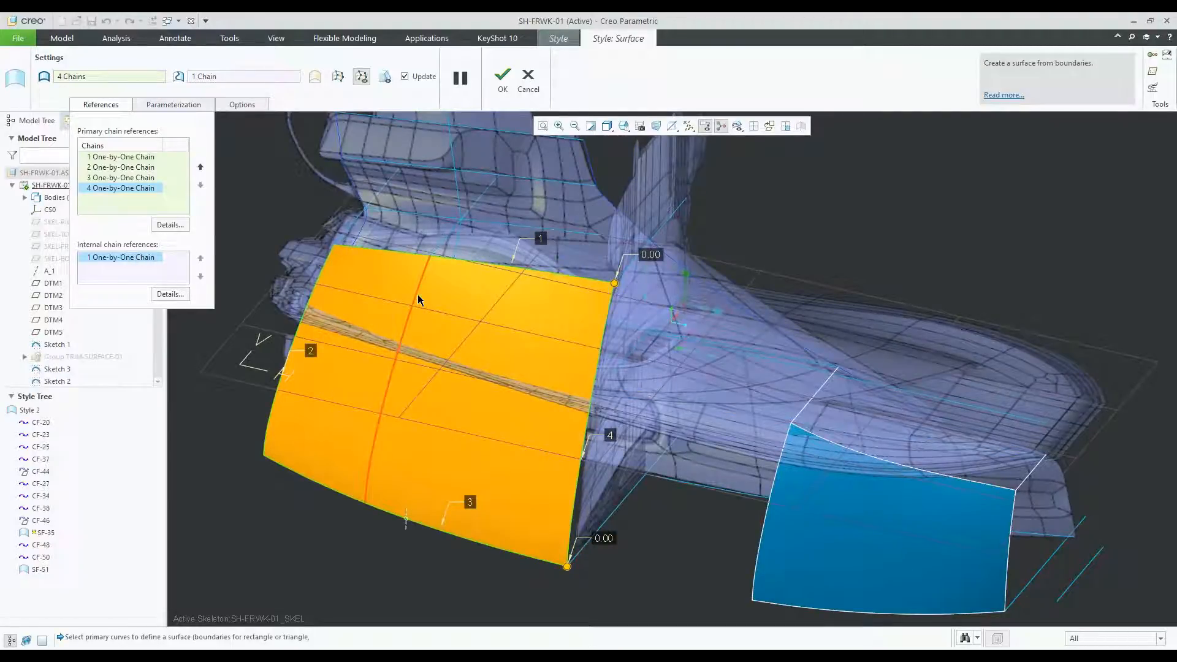
{"action": "left_click", "coordinate": [502, 76]}
{"action": "left_click", "coordinate": [764, 187]}
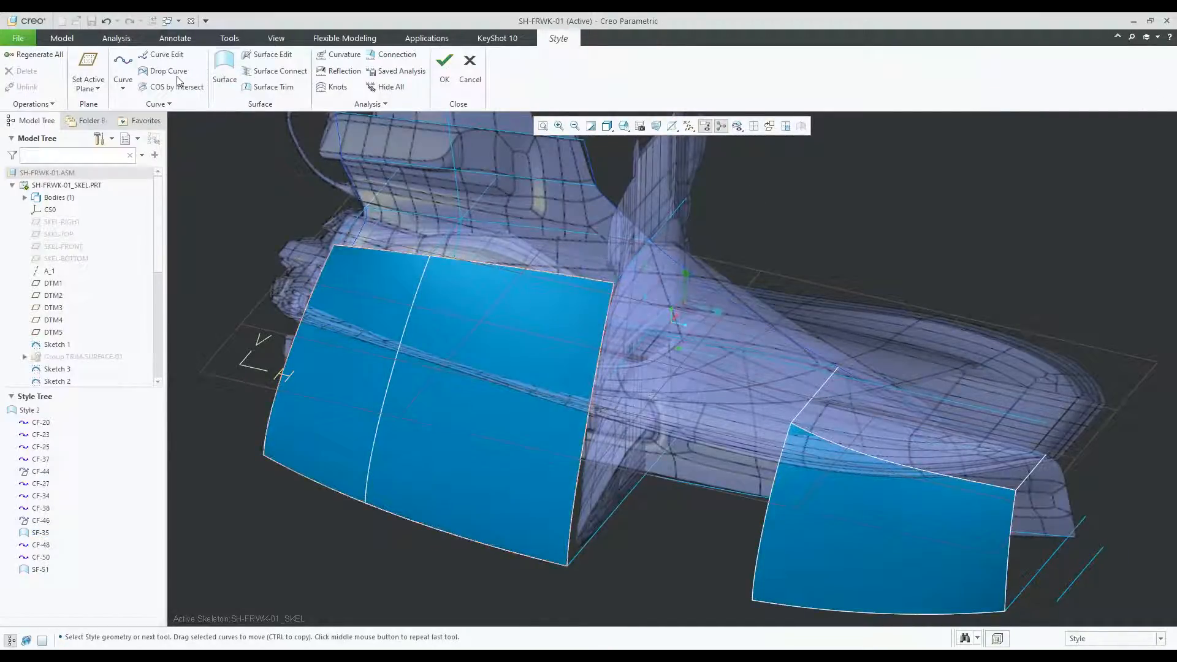
Draw a free curve lengthwise across the middle of the heel-side surface, snapped to its rear edge, internal curve and front edge.
{"action": "left_click", "coordinate": [123, 67]}
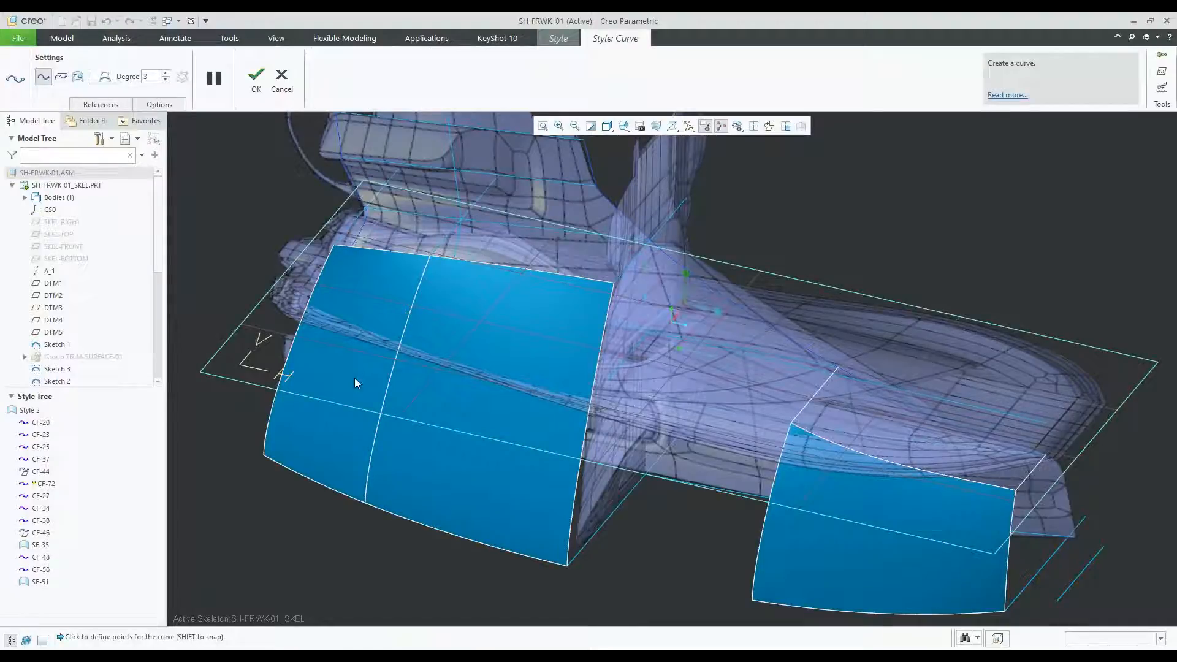
{"action": "left_click", "coordinate": [318, 355], "text": "shift"}
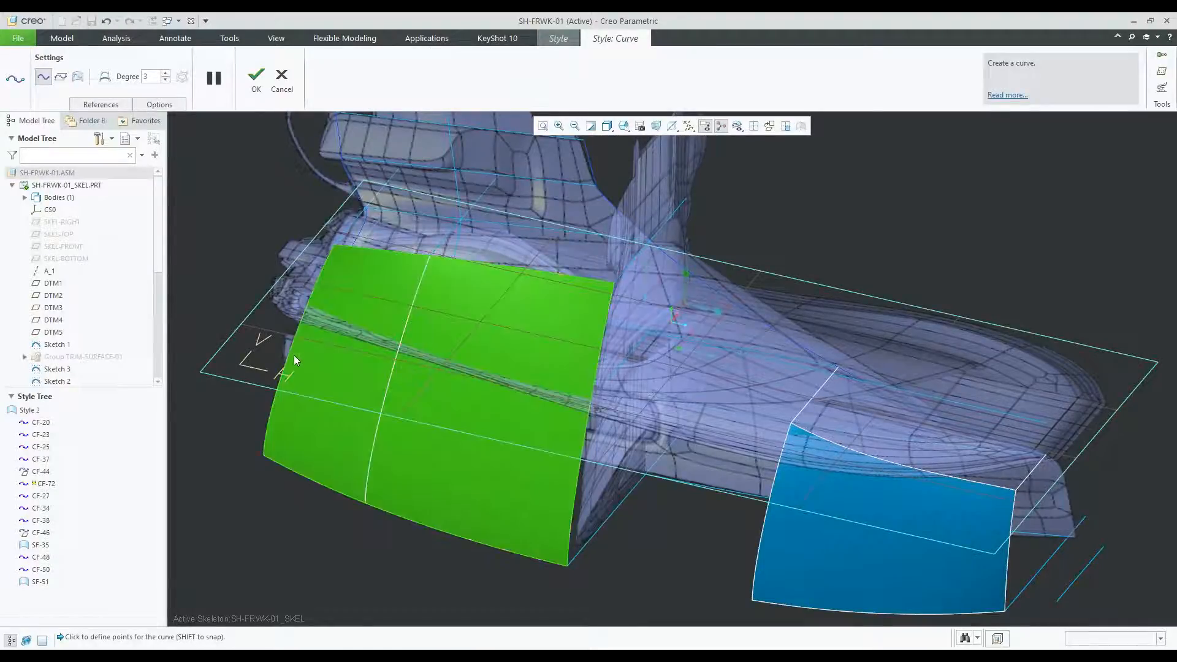
{"action": "left_click", "coordinate": [293, 356], "text": "shift"}
{"action": "left_click", "coordinate": [387, 388], "text": "shift"}
{"action": "left_click", "coordinate": [585, 427], "text": "shift"}
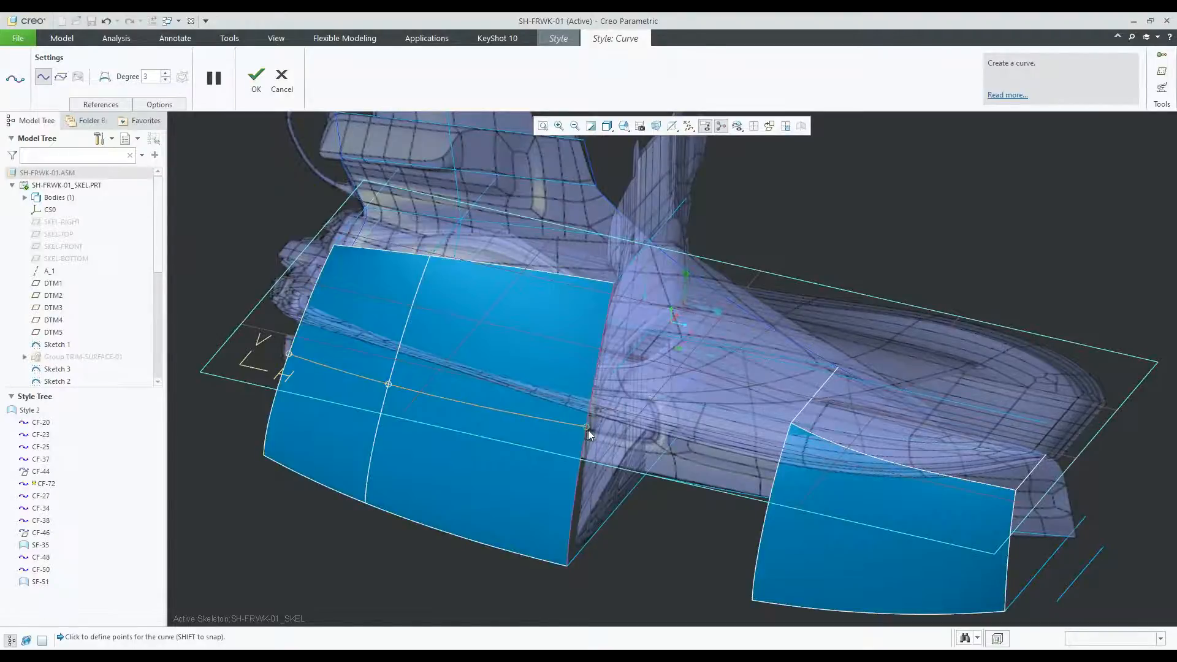
{"action": "middle_click", "coordinate": [227, 226]}
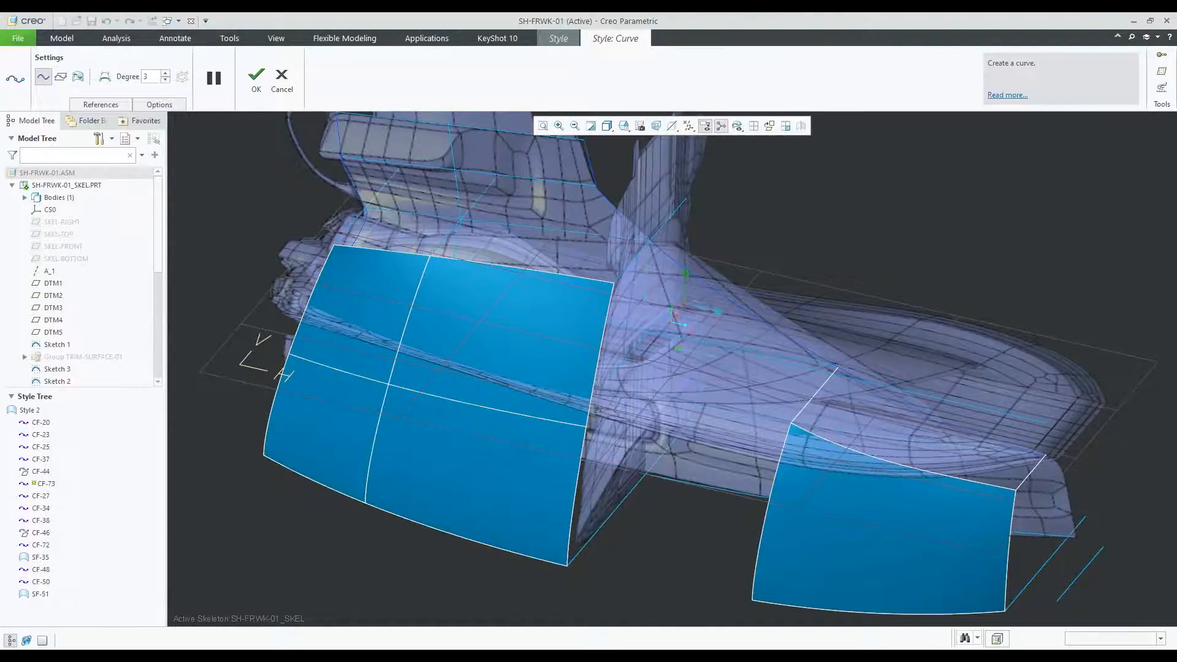
{"action": "right_click", "coordinate": [231, 250]}
{"action": "left_click", "coordinate": [214, 254]}
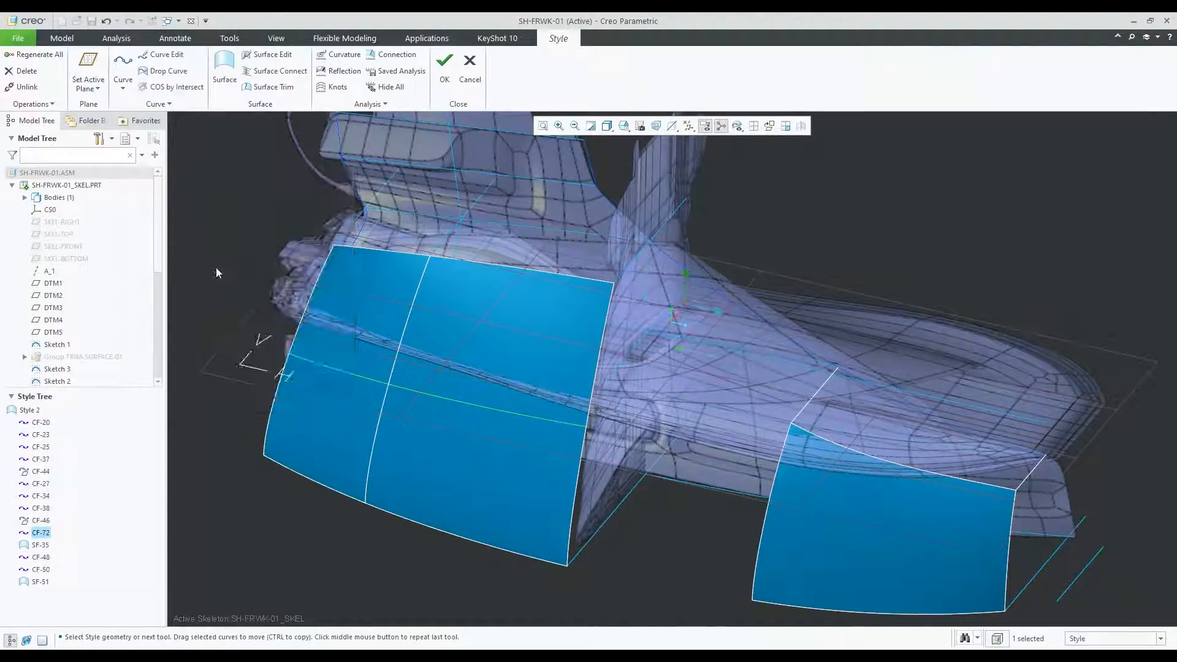
Draw a second lengthwise curve just below the first, snapped to the heel-side surface's rear edge, internal curve and front edge.
{"action": "left_click", "coordinate": [216, 267]}
{"action": "right_click", "coordinate": [221, 270]}
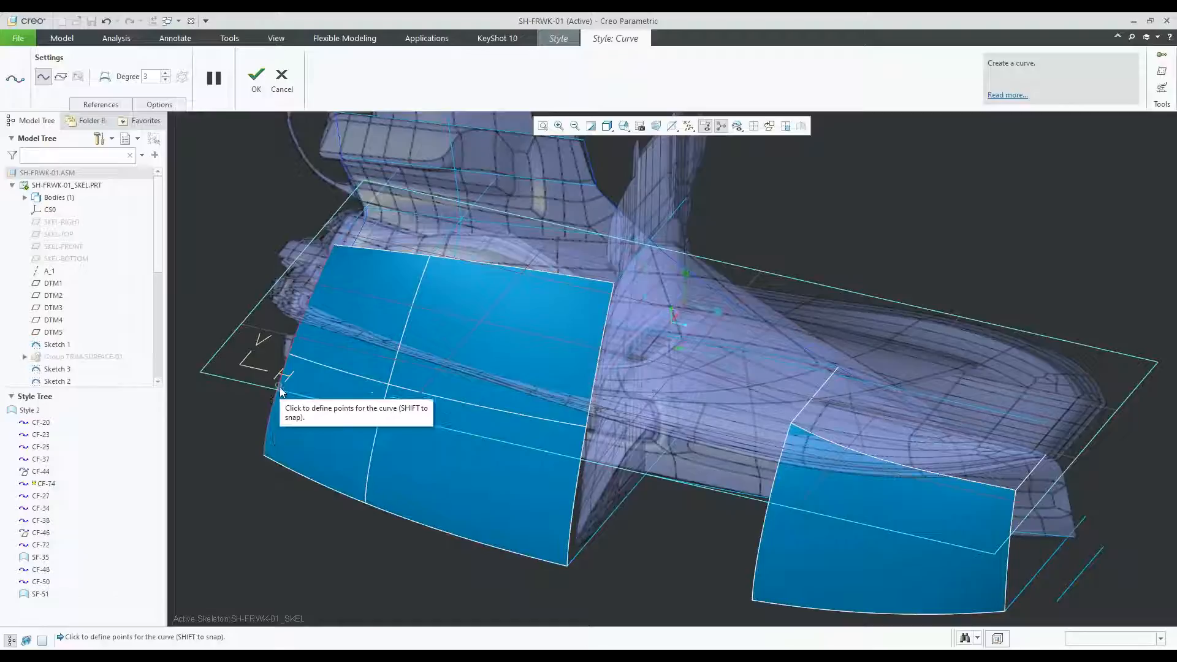
{"action": "left_click", "coordinate": [279, 386]}
{"action": "left_click", "coordinate": [380, 418]}
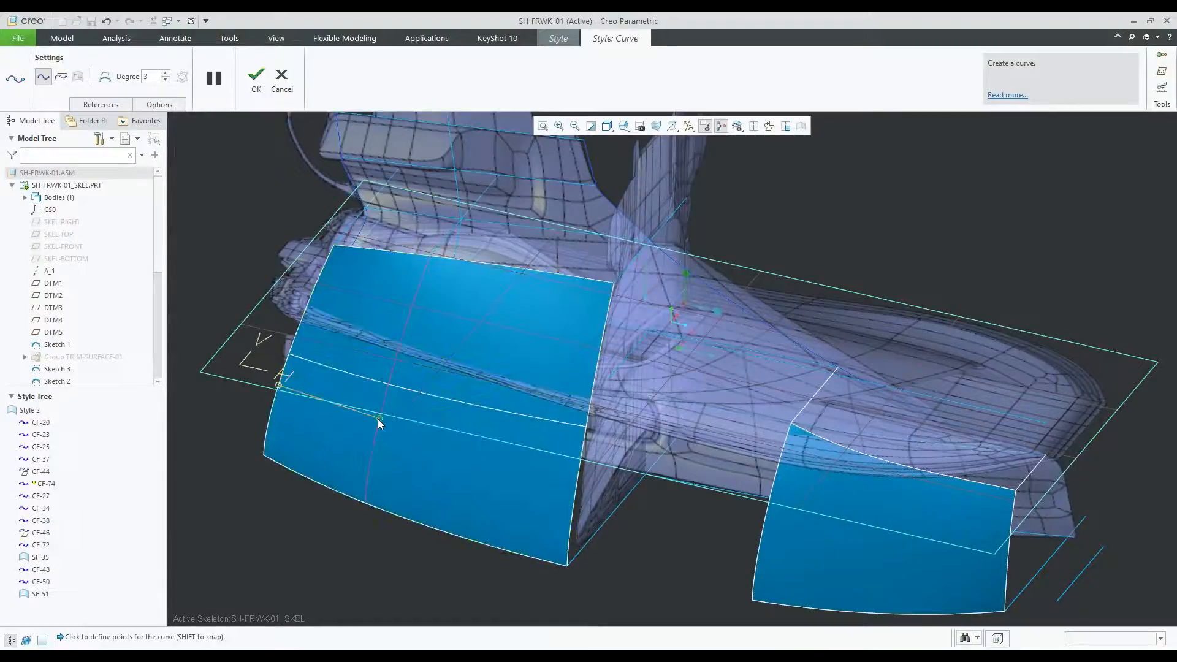
{"action": "left_click", "coordinate": [578, 465]}
{"action": "middle_click", "coordinate": [219, 416]}
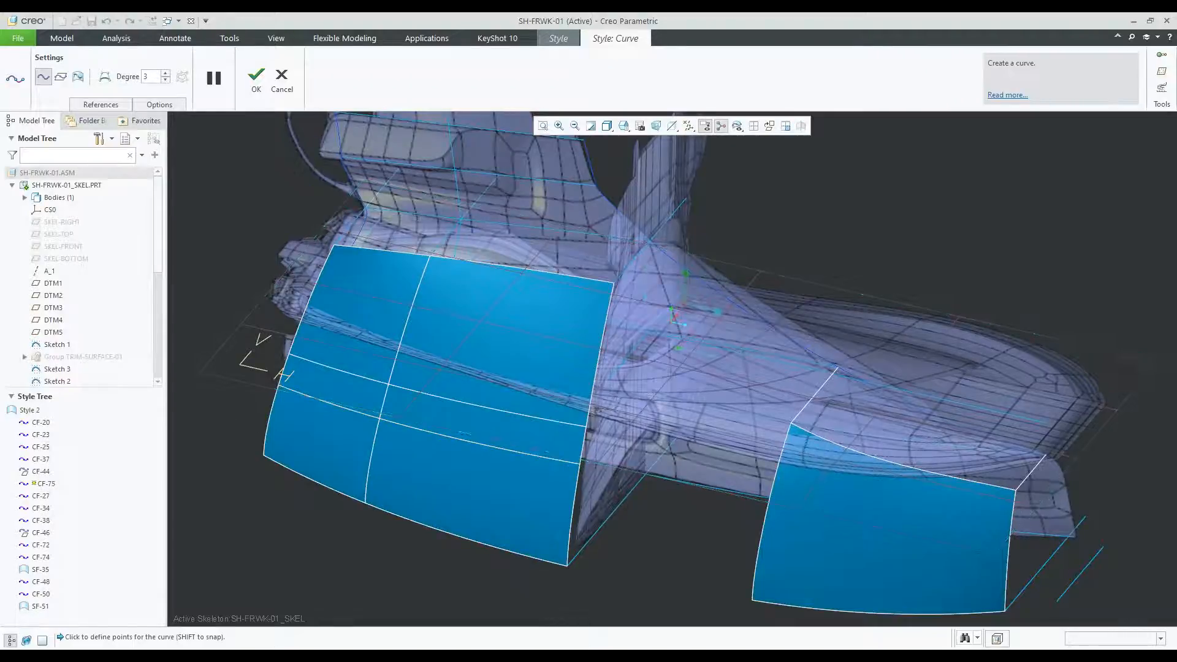
{"action": "right_click", "coordinate": [203, 403]}
{"action": "left_click", "coordinate": [230, 423]}
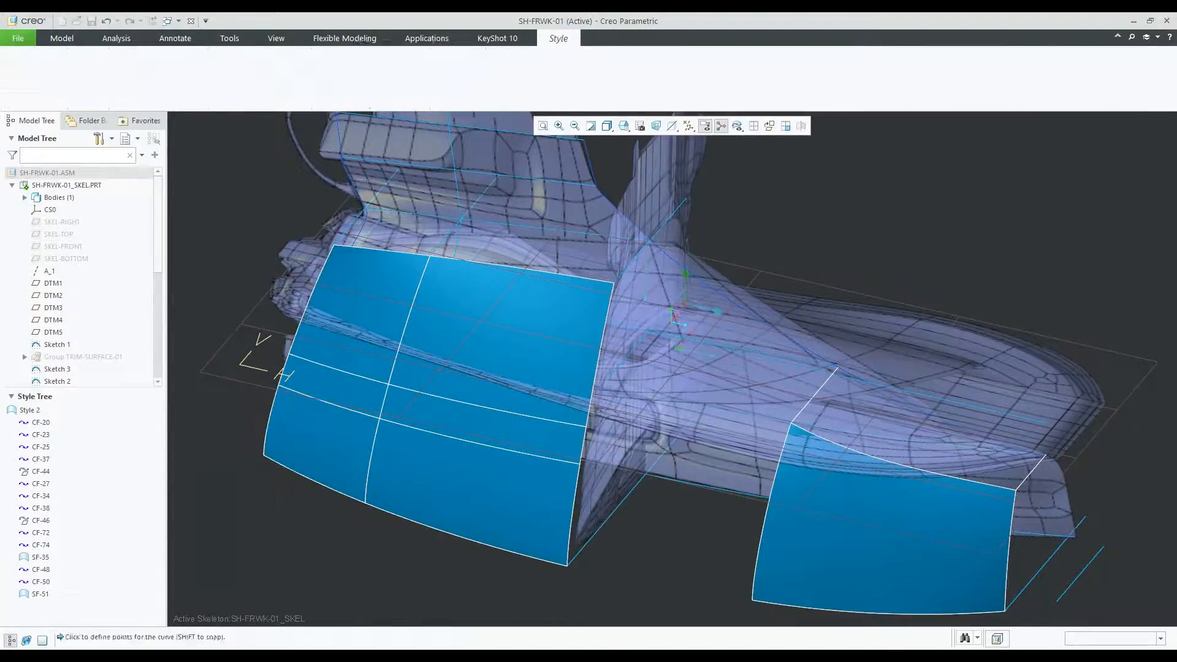
Draw a third lengthwise curve near the heel-side surface's lower edge, snapped to its rear edge, internal curve and front edge.
{"action": "left_click", "coordinate": [269, 427]}
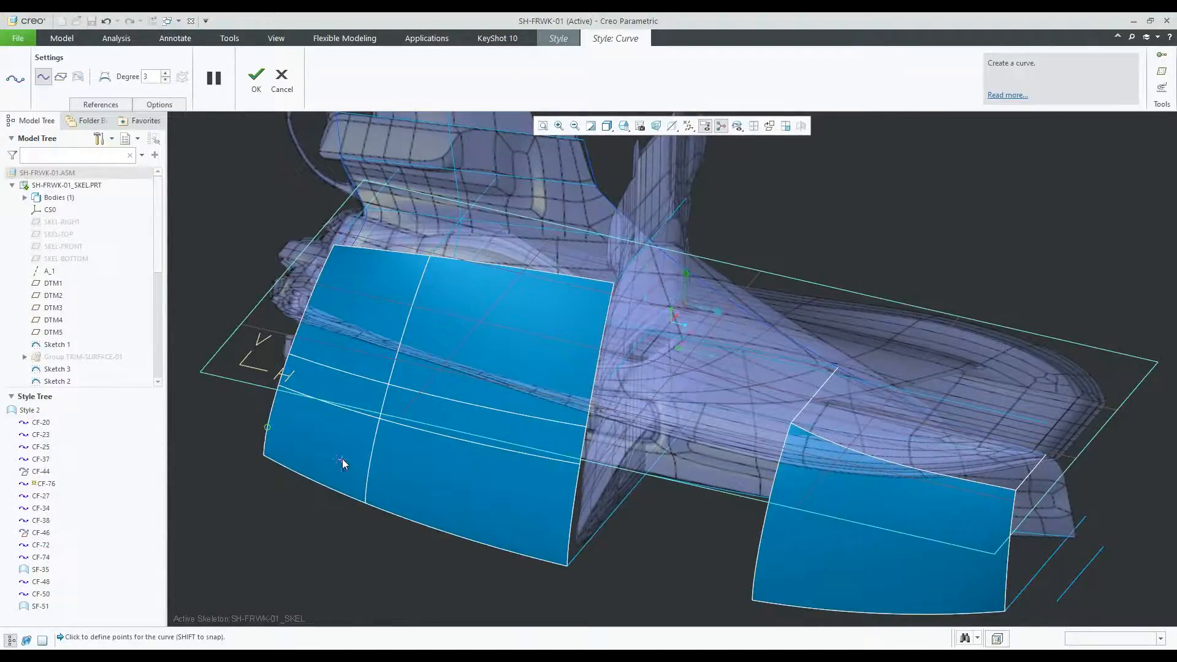
{"action": "left_click", "coordinate": [369, 462]}
{"action": "left_click", "coordinate": [571, 506]}
{"action": "middle_click", "coordinate": [572, 505]}
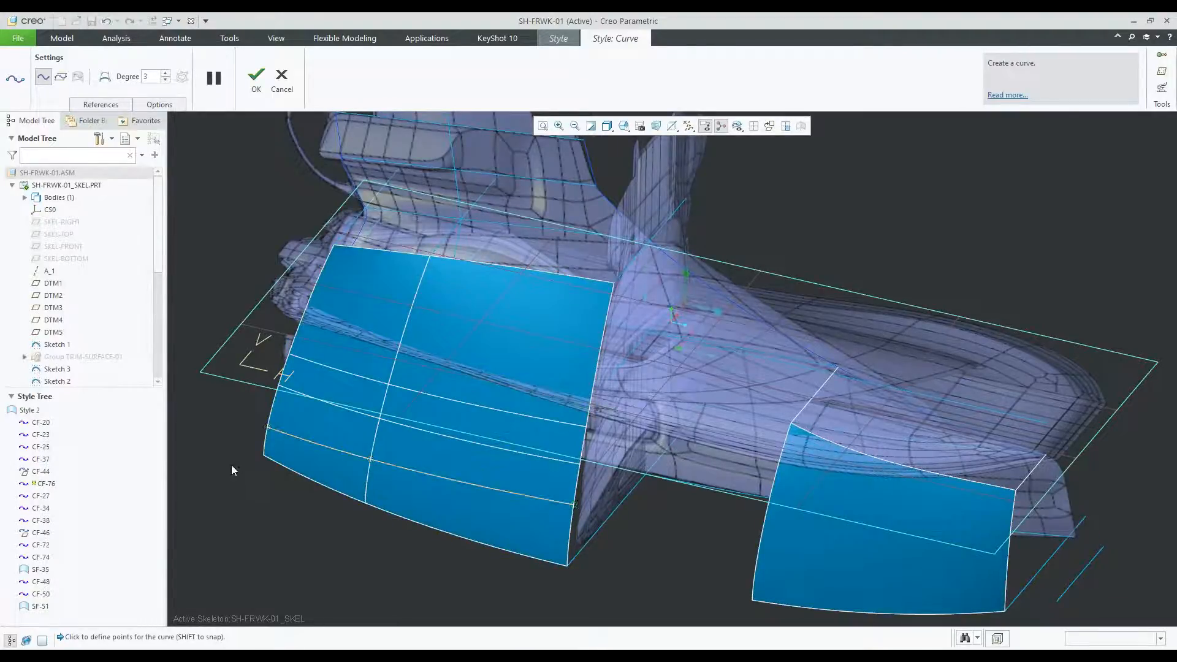
{"action": "middle_click", "coordinate": [221, 439]}
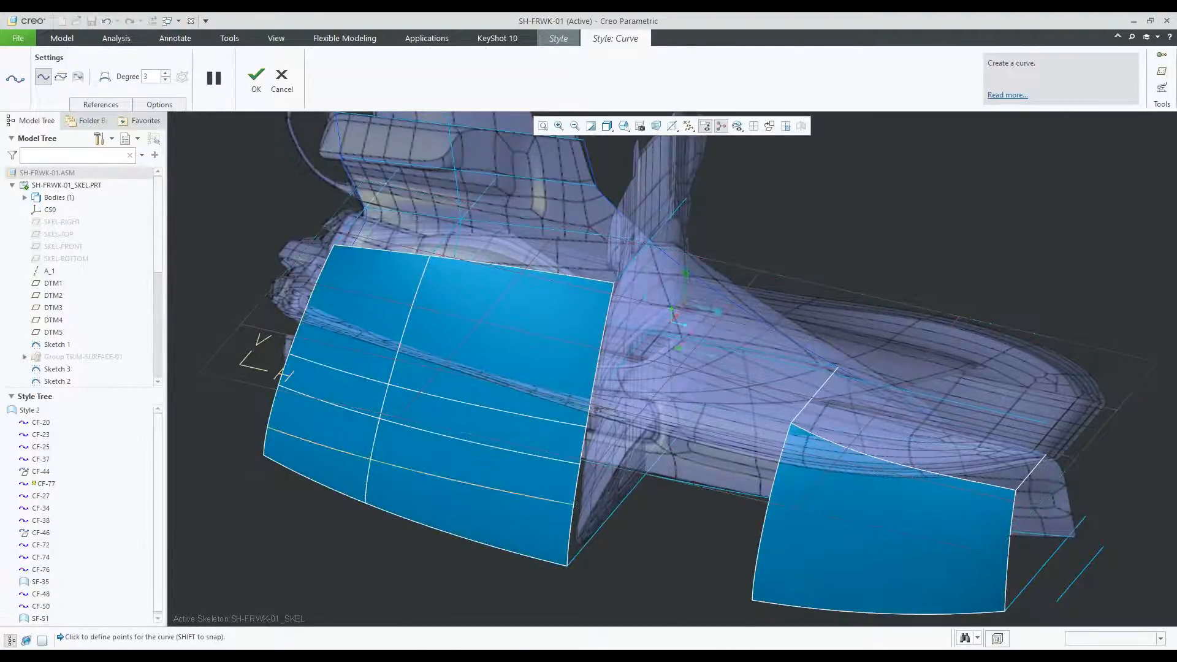
Edit the second lengthwise curve and add midpoints between the internal curve and the front edge.
{"action": "left_click", "coordinate": [460, 441]}
{"action": "double_click", "coordinate": [451, 437]}
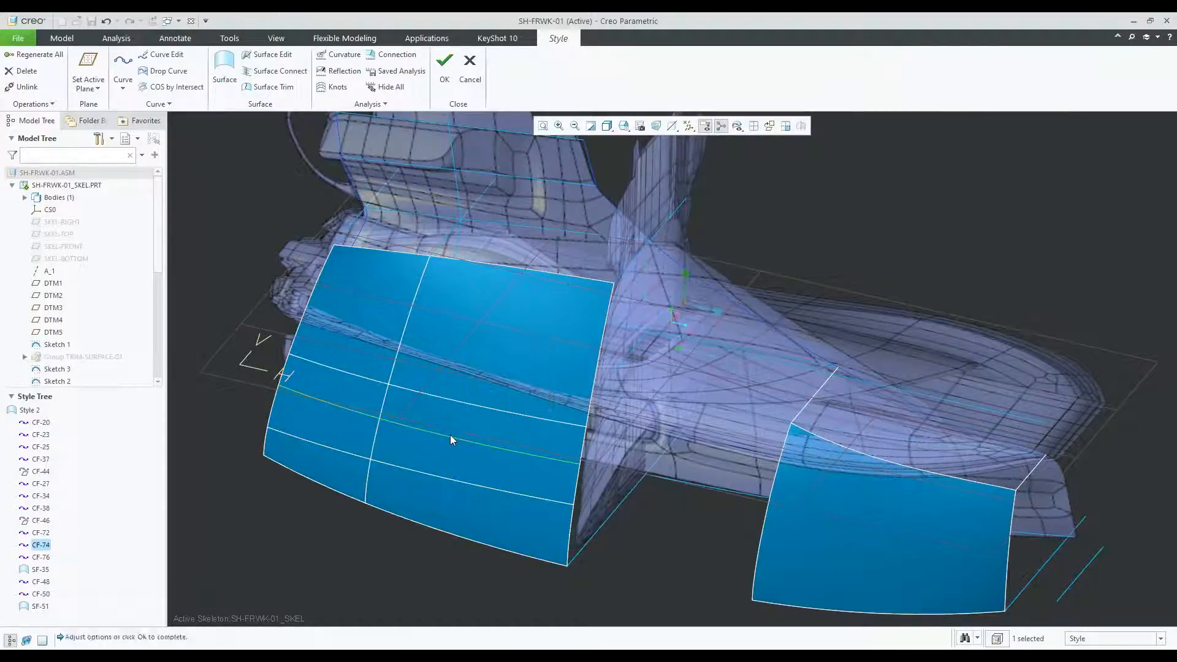
{"action": "right_click", "coordinate": [468, 440]}
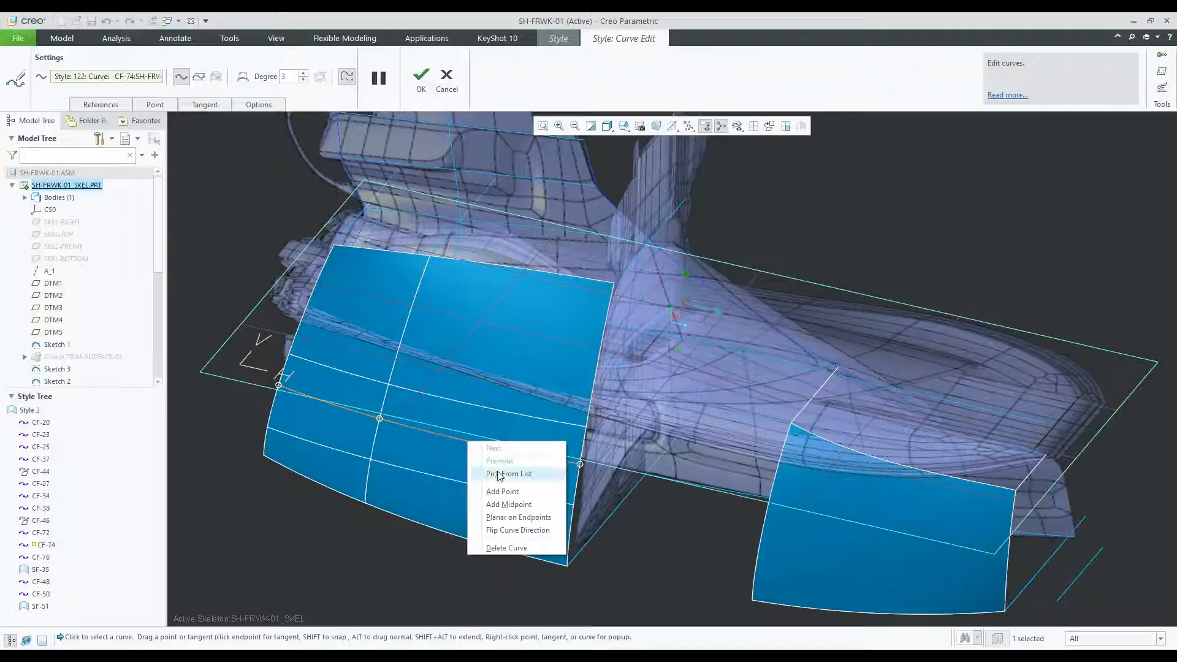
{"action": "left_click", "coordinate": [512, 505]}
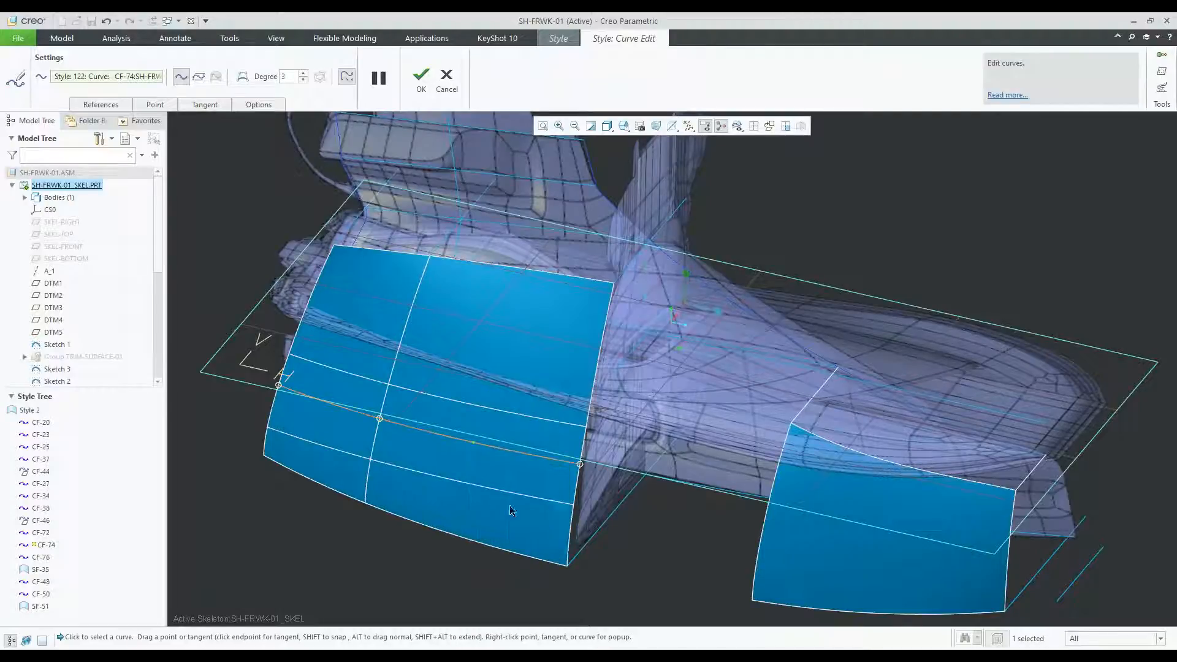
{"action": "right_click", "coordinate": [516, 453]}
{"action": "left_click", "coordinate": [560, 516]}
{"action": "middle_click", "coordinate": [254, 380]}
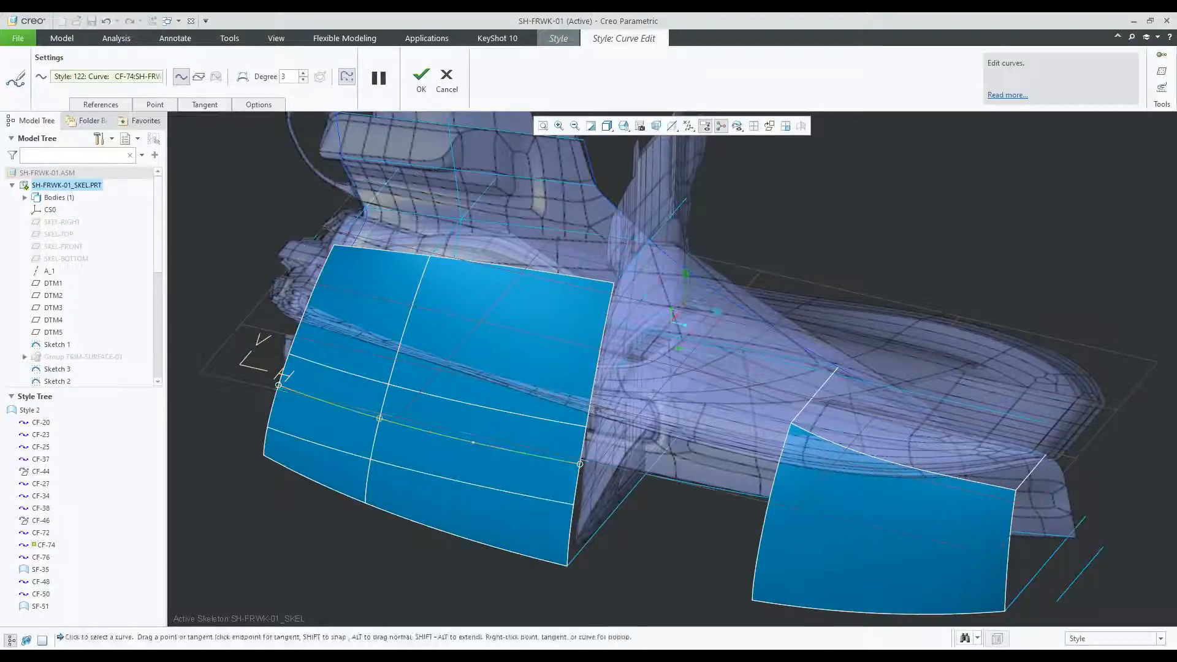
Add midpoints to the lowest lengthwise curve between its internal curve and front edge.
{"action": "double_click", "coordinate": [432, 475]}
{"action": "right_click", "coordinate": [477, 484]}
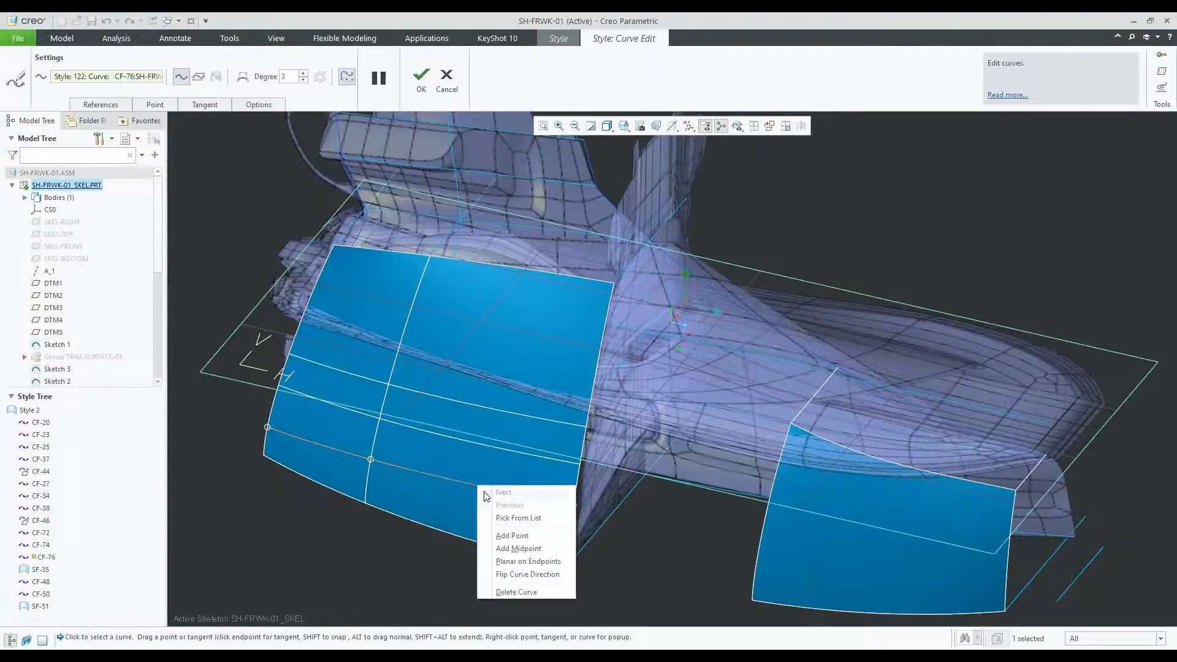
{"action": "left_click", "coordinate": [542, 549]}
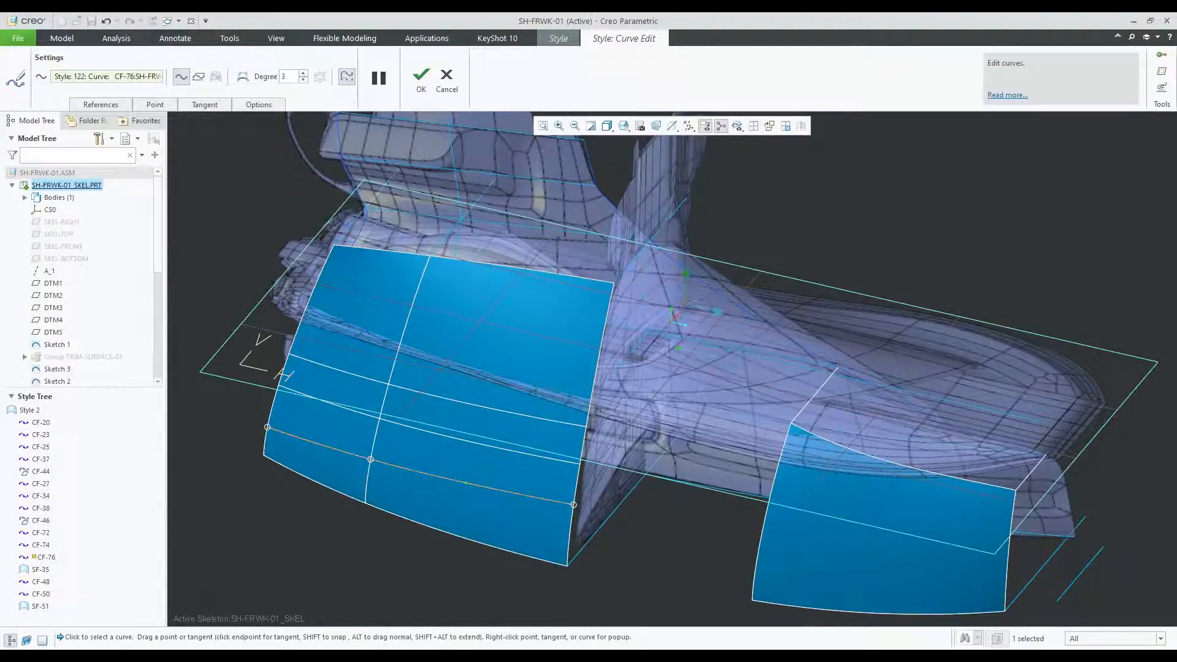
{"action": "right_click", "coordinate": [509, 492]}
{"action": "left_click", "coordinate": [542, 517]}
Select the two lower lengthwise curves together and reshape them in the front view by moving their midpoints, then accept the curve edit.
{"action": "left_click", "coordinate": [520, 453]}
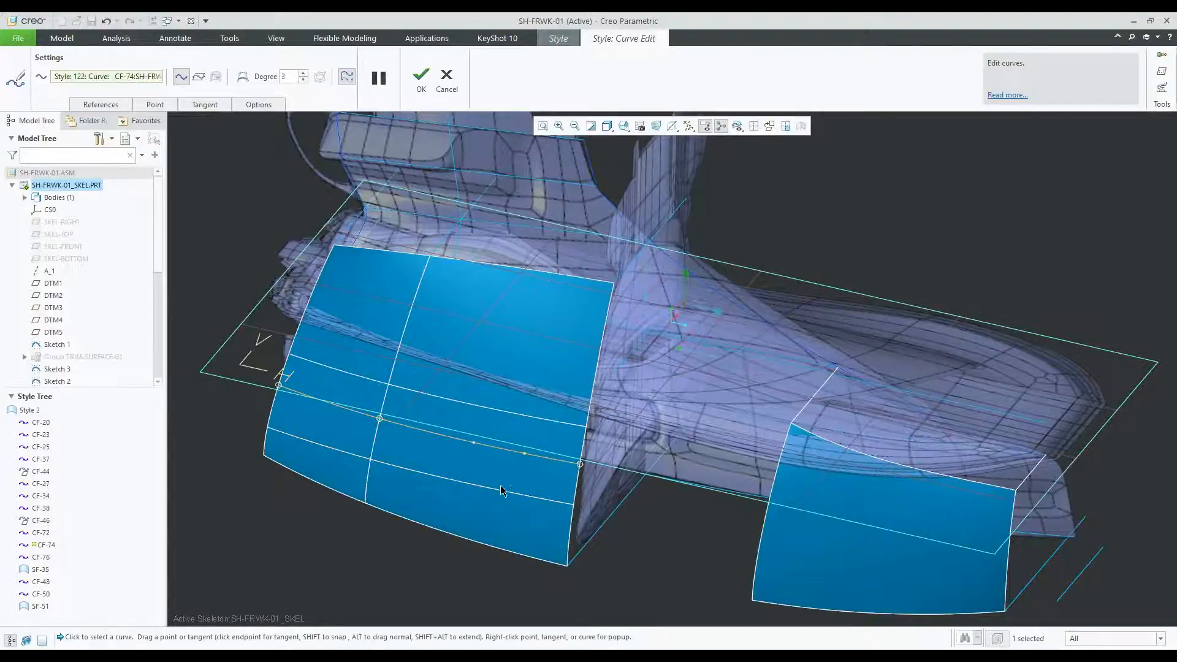
{"action": "left_click", "coordinate": [467, 488], "text": "ctrl"}
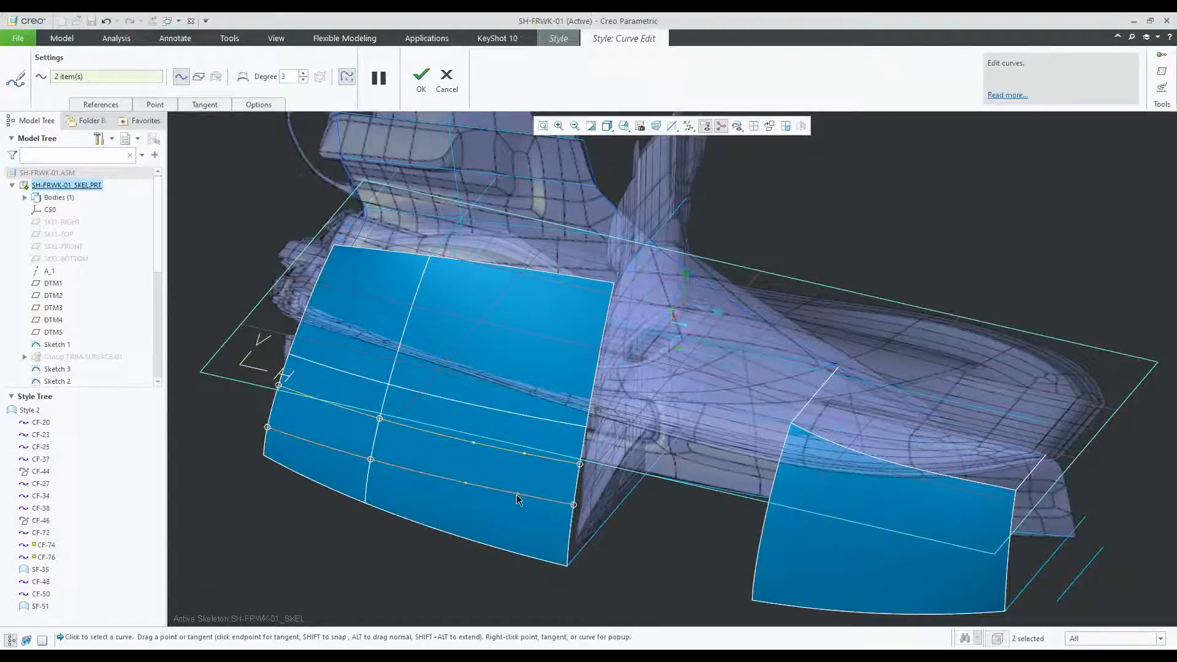
{"action": "middle_click_drag", "start_coordinate": [564, 462], "coordinate": [549, 159]}
{"action": "left_click", "coordinate": [624, 126]}
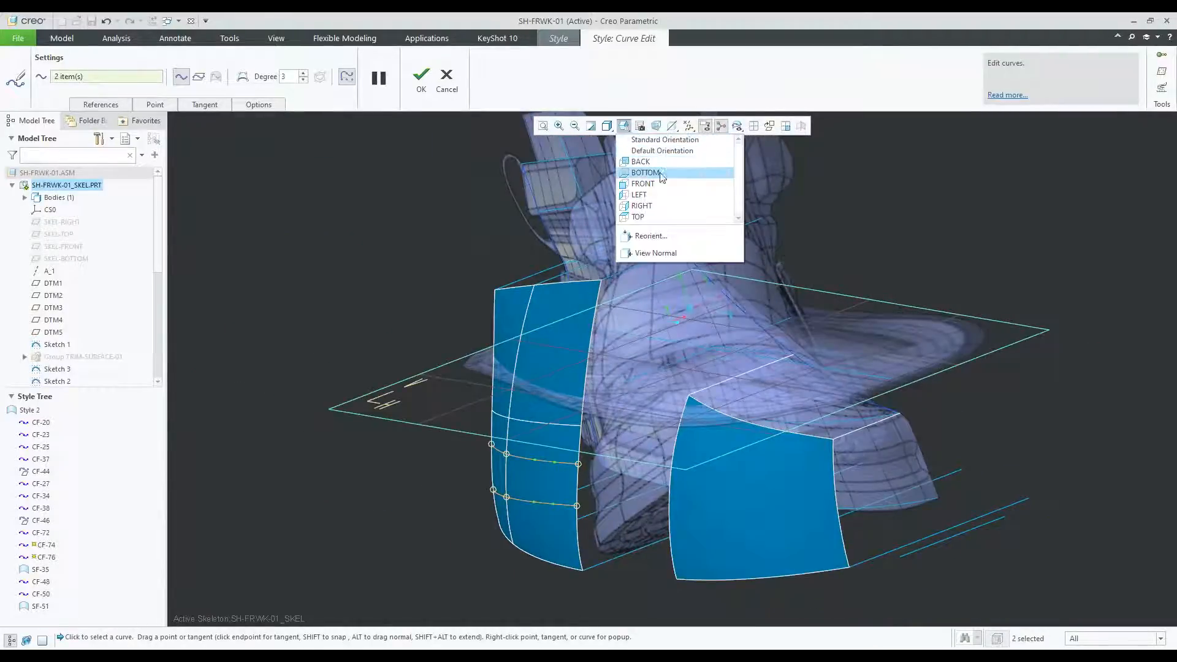
{"action": "left_click", "coordinate": [642, 184]}
{"action": "scroll", "coordinate": [650, 422], "scroll_direction": "down", "scroll_amount": 5}
{"action": "left_click_drag", "start_coordinate": [578, 402], "coordinate": [597, 407]}
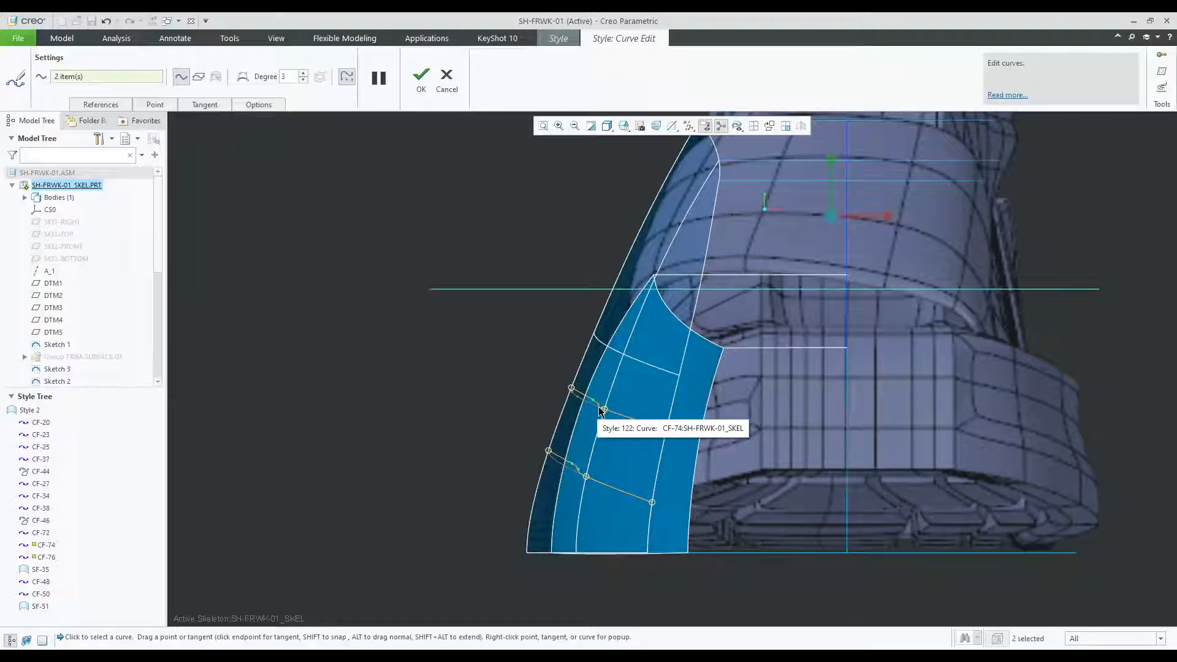
{"action": "middle_click_drag", "start_coordinate": [513, 440], "coordinate": [467, 300]}
{"action": "left_click", "coordinate": [421, 80]}
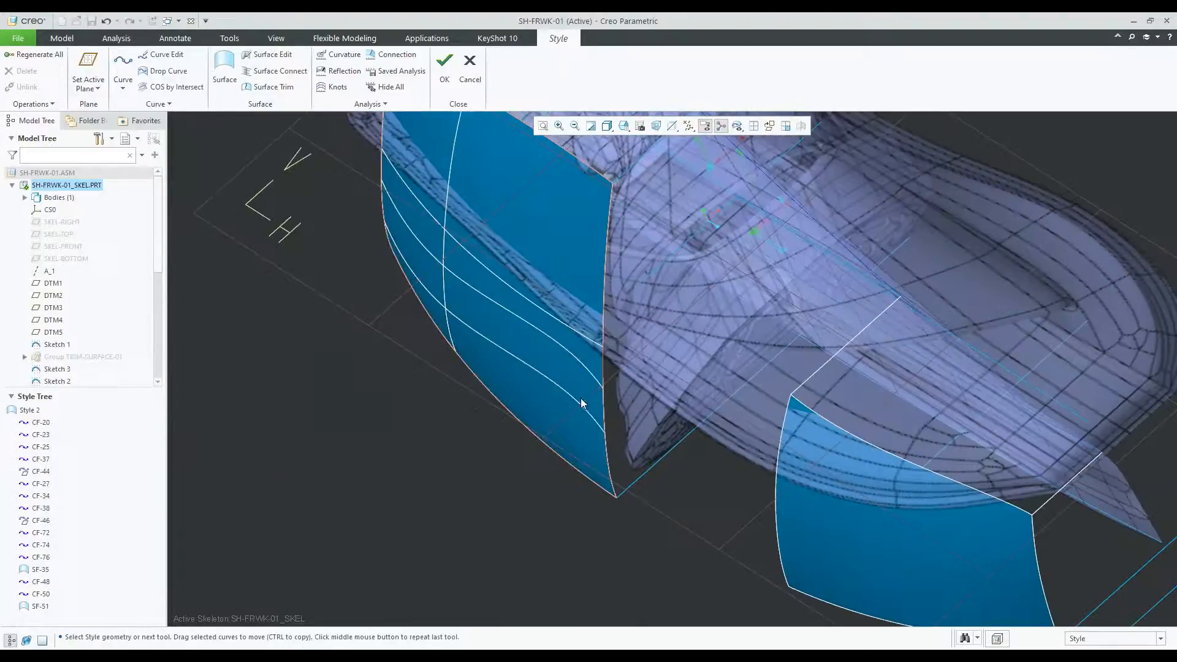
Finish the Style 2 edit and undo the lengthwise-curve changes to the heel-side surface.
{"action": "middle_click_drag", "start_coordinate": [575, 427], "coordinate": [582, 347]}
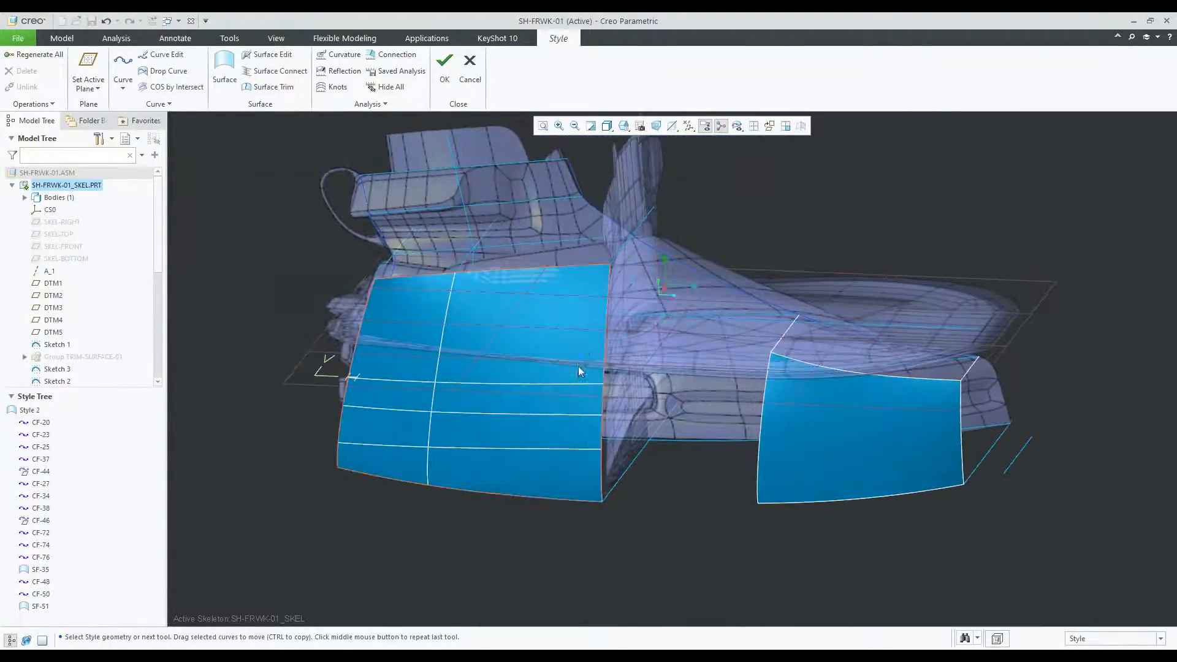
{"action": "left_click", "coordinate": [444, 67]}
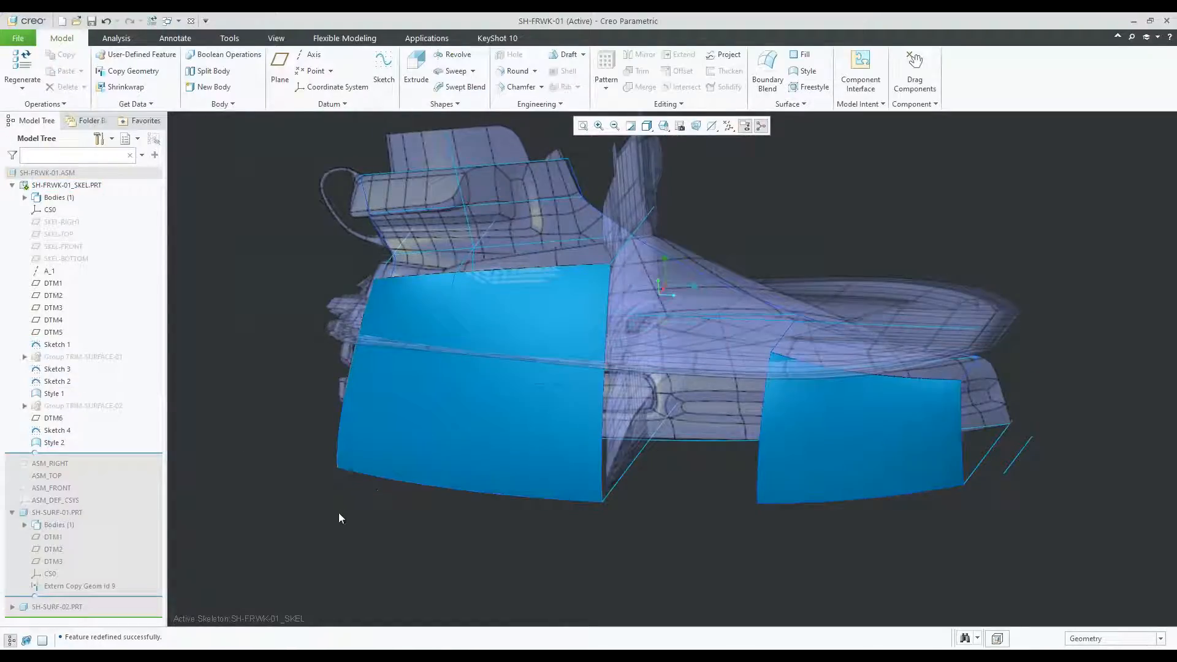
{"action": "key", "text": "ctrl+g"}
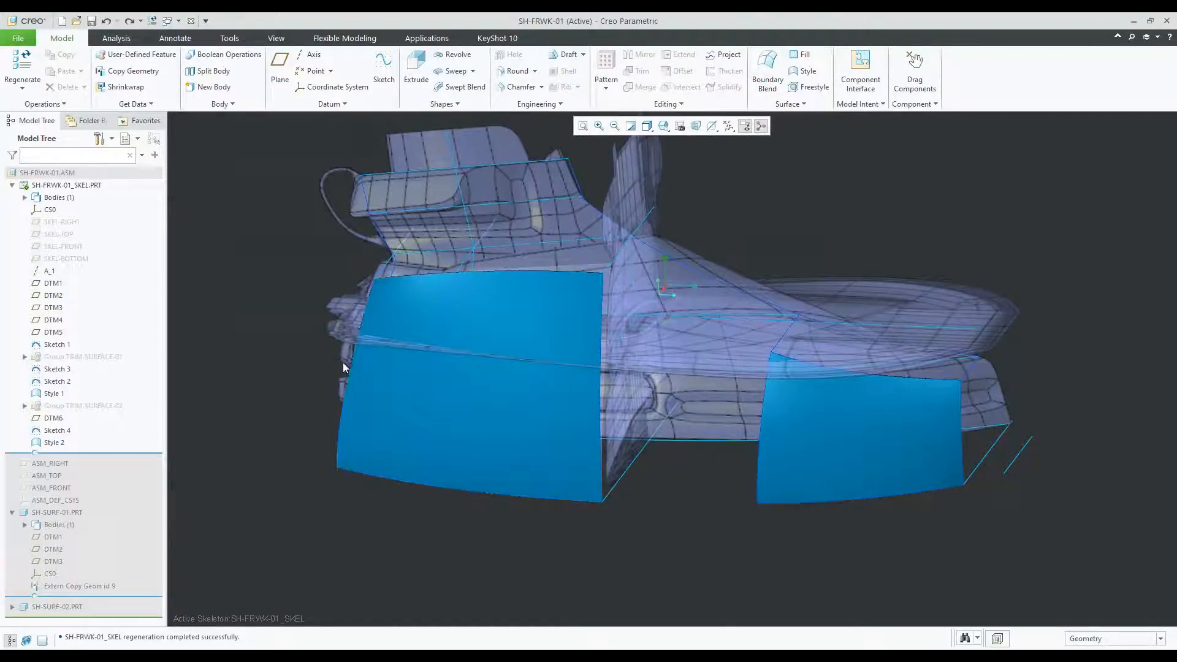
Create a datum plane offset 40 from SKEL-RIGHT, on the side of the blue heel and toe surfaces.
{"action": "scroll", "coordinate": [293, 482], "scroll_direction": "up", "scroll_amount": 2}
{"action": "middle_click_drag", "start_coordinate": [366, 455], "coordinate": [334, 454]}
{"action": "scroll", "coordinate": [334, 455], "scroll_direction": "up", "scroll_amount": 2}
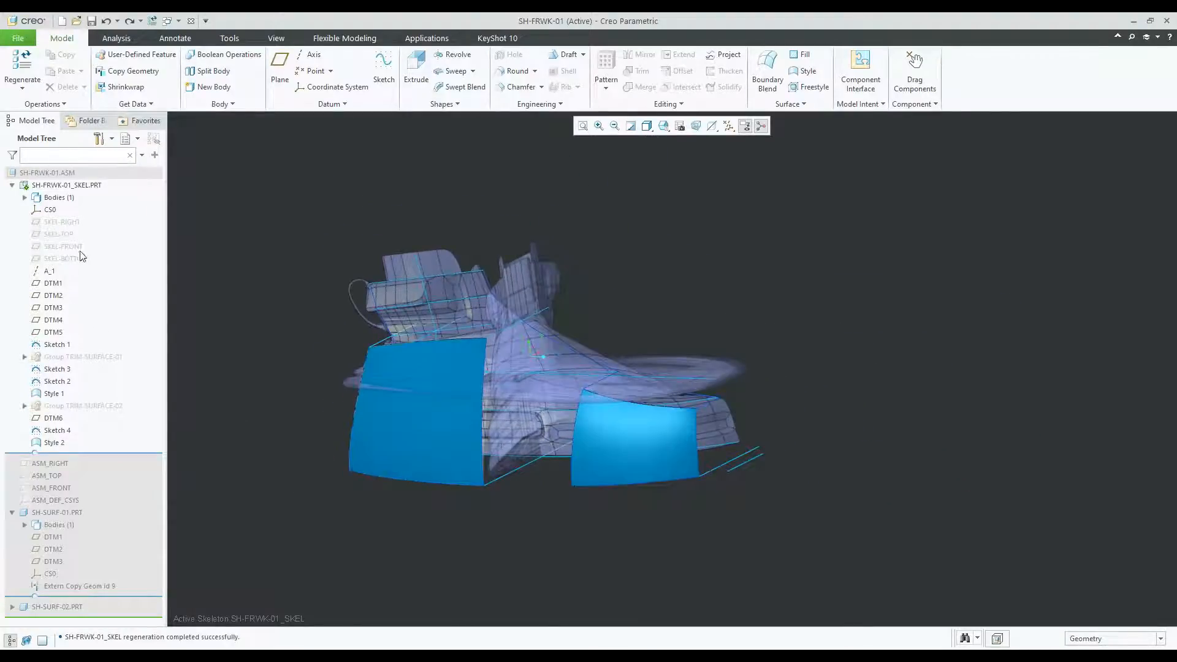
{"action": "left_click", "coordinate": [61, 222]}
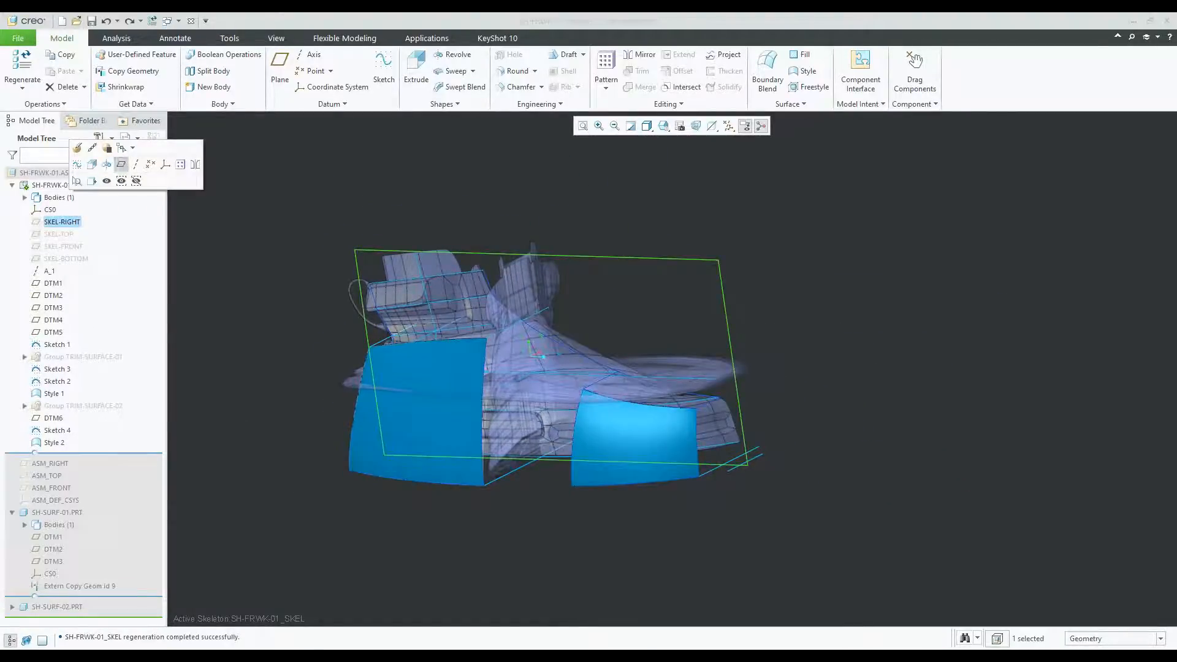
{"action": "left_click", "coordinate": [121, 164]}
{"action": "middle_click_drag", "start_coordinate": [638, 313], "coordinate": [523, 369]}
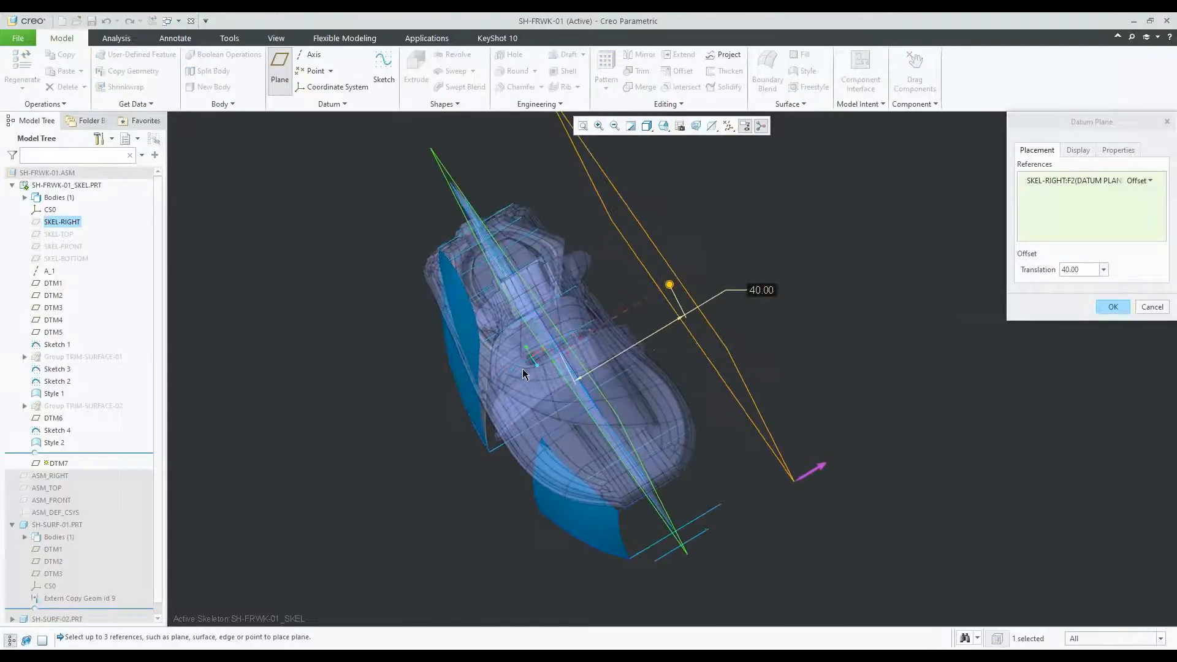
{"action": "left_click_drag", "start_coordinate": [670, 284], "coordinate": [437, 434]}
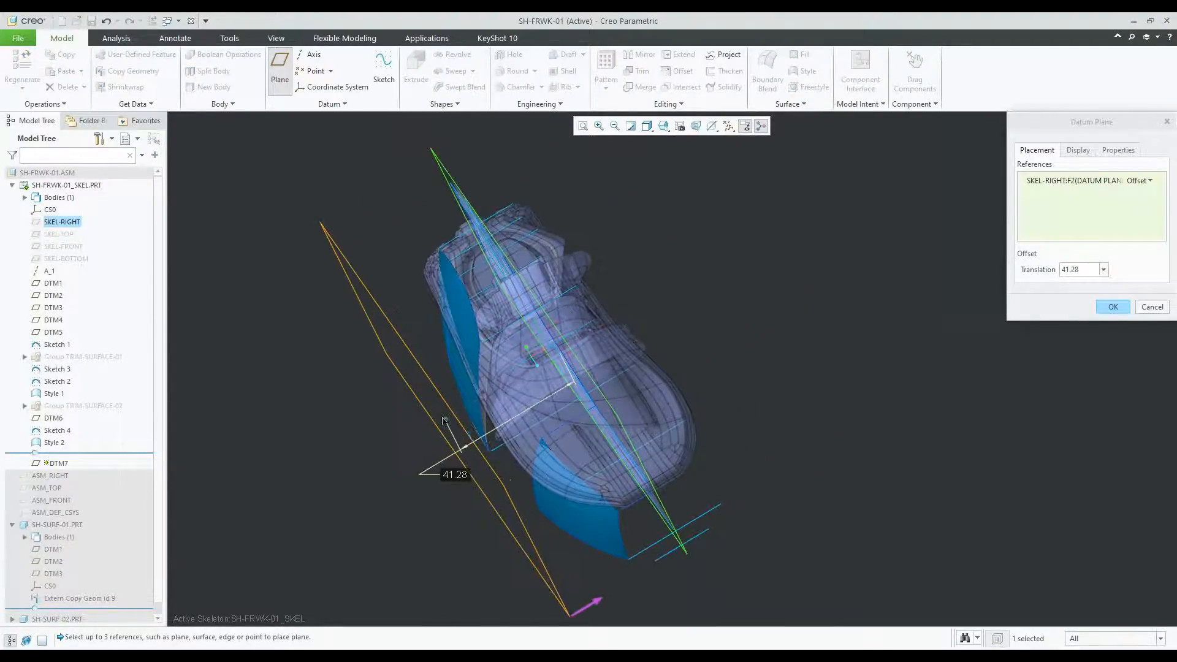
{"action": "left_click", "coordinate": [1071, 270]}
{"action": "type", "text": "40"}
{"action": "key", "text": "Return"}
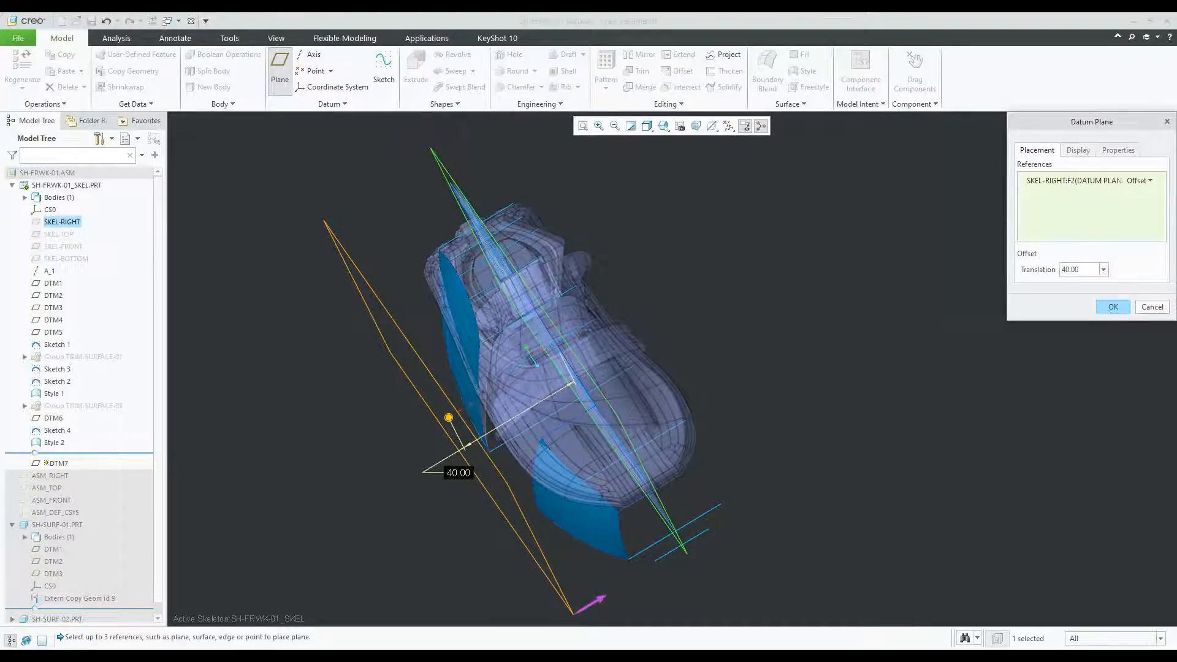
{"action": "left_click", "coordinate": [1113, 307]}
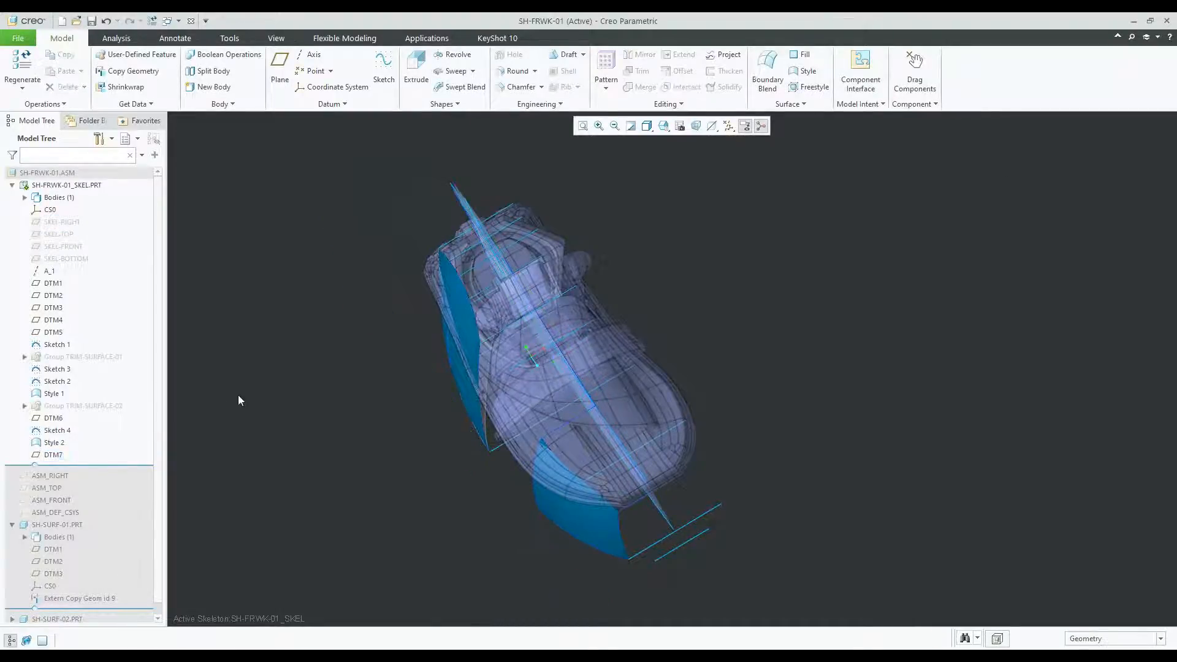
Reorder datum plane DTM7 so that it comes before Sketch 4 and Style 2.
{"action": "left_click_drag", "start_coordinate": [54, 459], "coordinate": [52, 425]}
{"action": "middle_click_drag", "start_coordinate": [316, 459], "coordinate": [339, 403]}
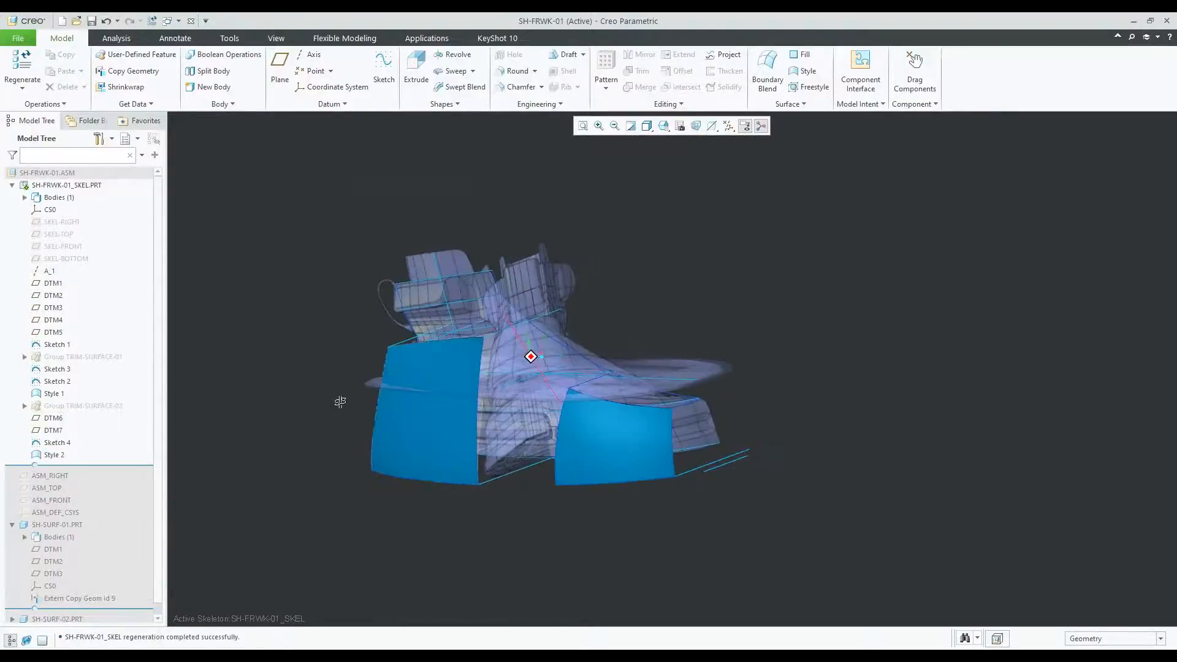
{"action": "scroll", "coordinate": [339, 402], "scroll_direction": "up", "scroll_amount": 2}
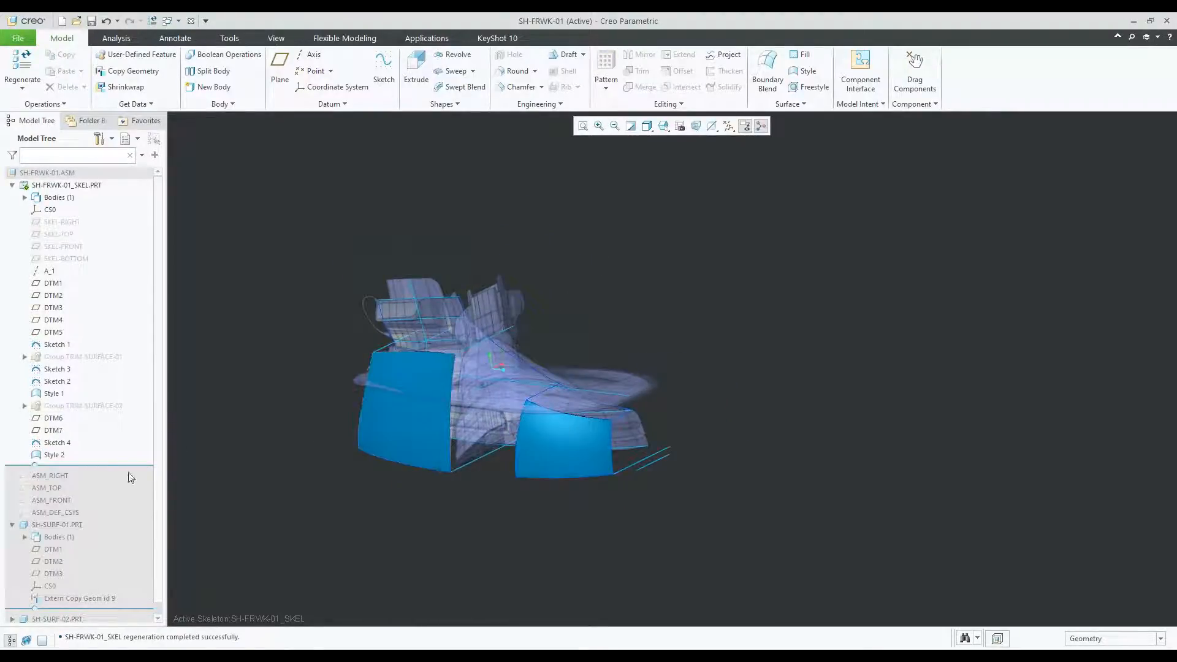
Edit the definition of Style 2 and set DTM7 as its active plane.
{"action": "left_click", "coordinate": [53, 456]}
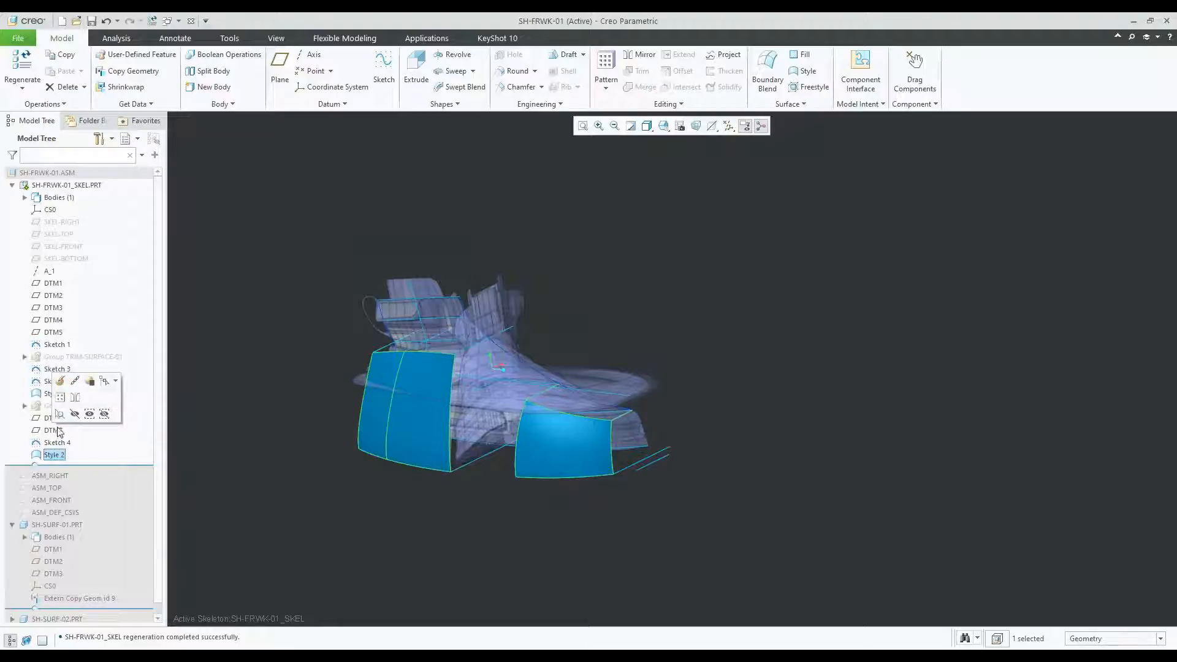
{"action": "left_click", "coordinate": [61, 381]}
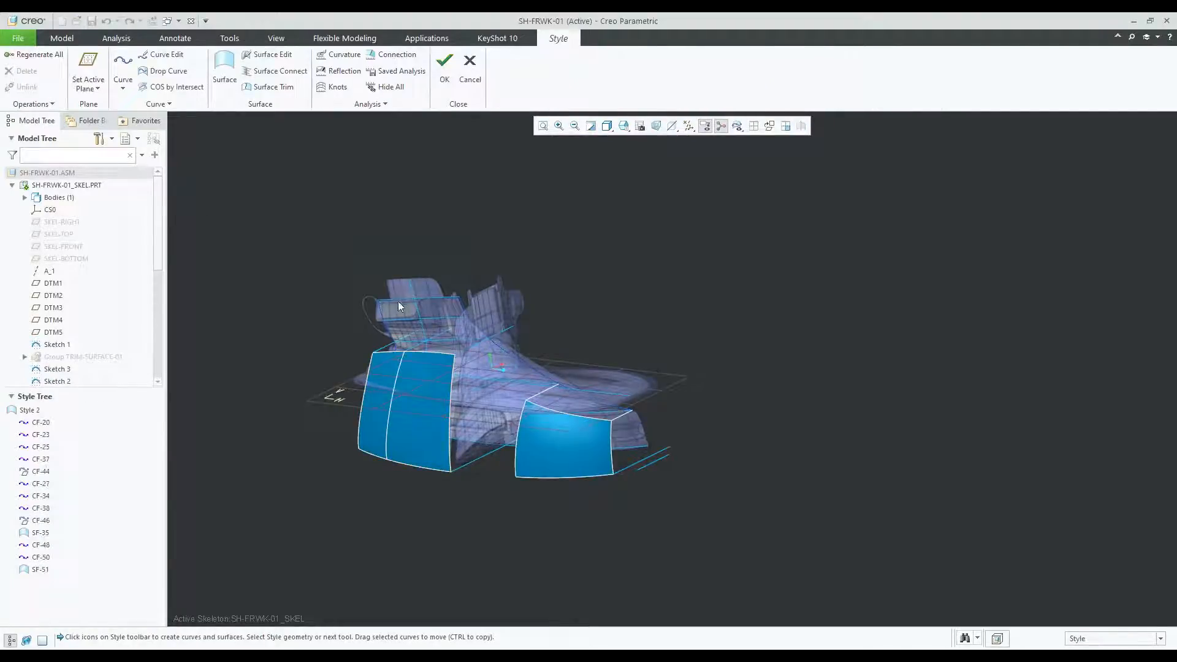
{"action": "scroll", "coordinate": [111, 347], "scroll_direction": "down", "scroll_amount": 5}
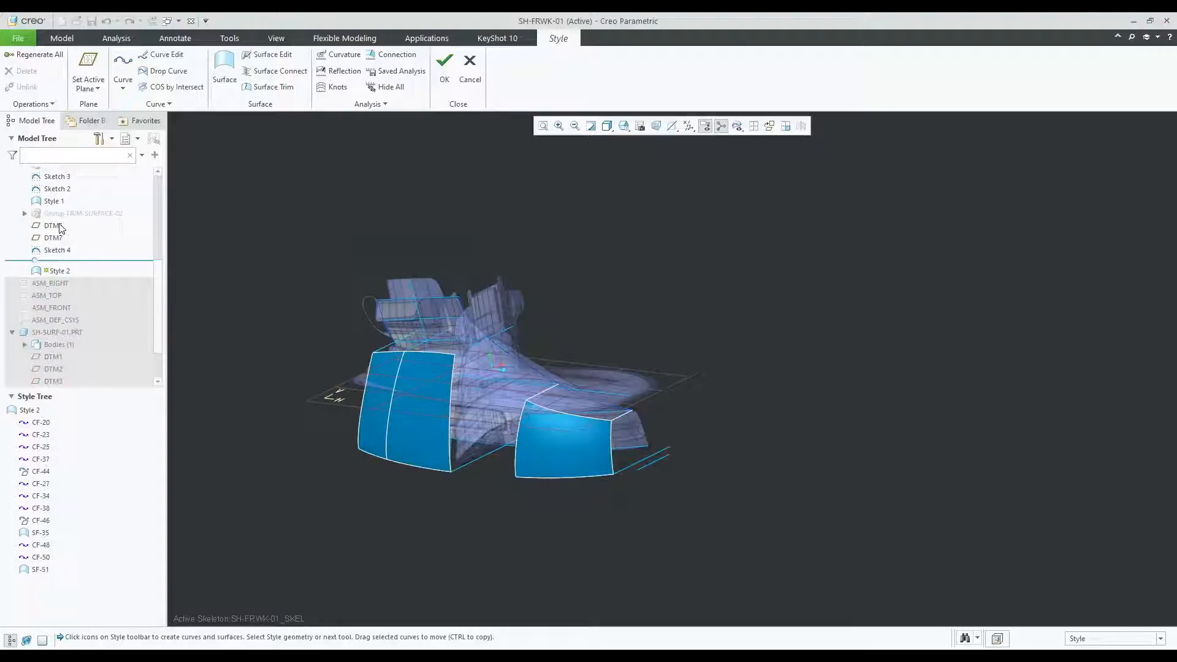
{"action": "left_click", "coordinate": [88, 69]}
{"action": "left_click", "coordinate": [53, 237]}
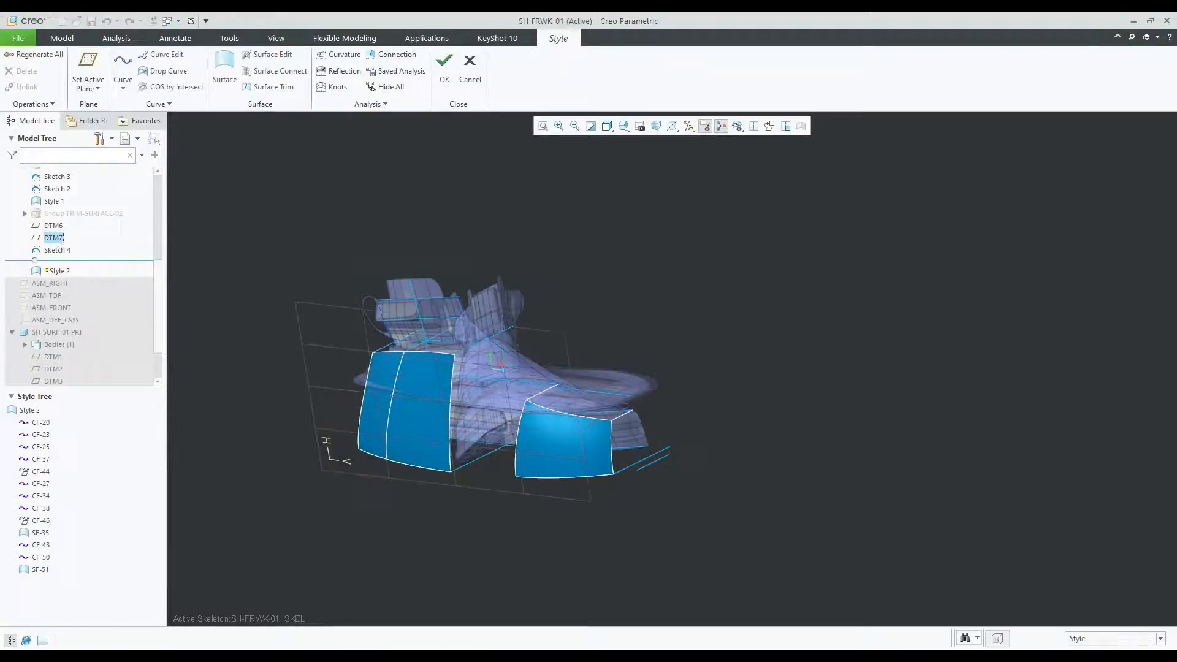
In a side view, create a circle with a radius of about 4.2 near the heel-side surface's lower rear corner.
{"action": "left_click", "coordinate": [625, 130]}
{"action": "left_click", "coordinate": [650, 200]}
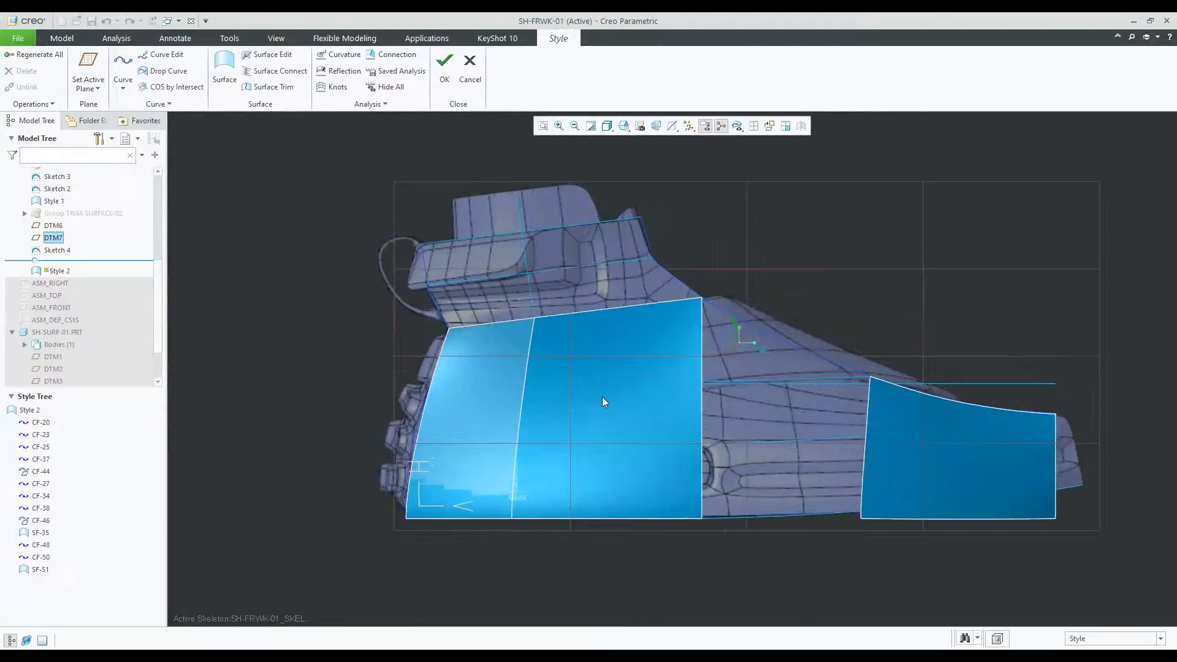
{"action": "left_click", "coordinate": [122, 86]}
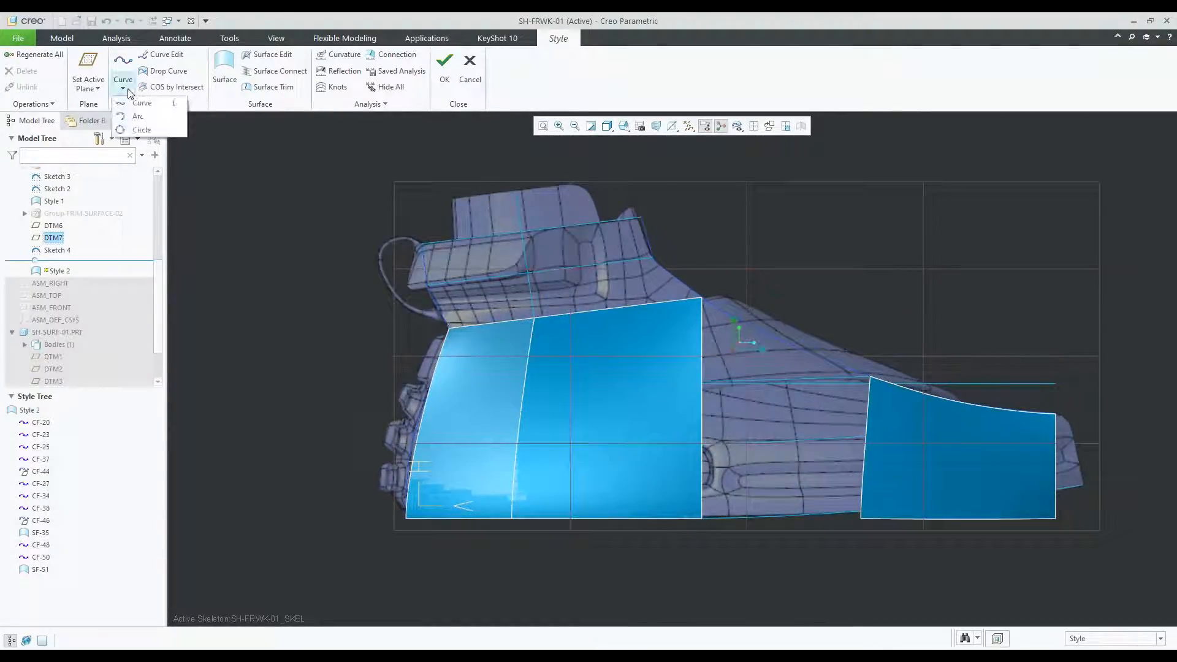
{"action": "left_click", "coordinate": [140, 129]}
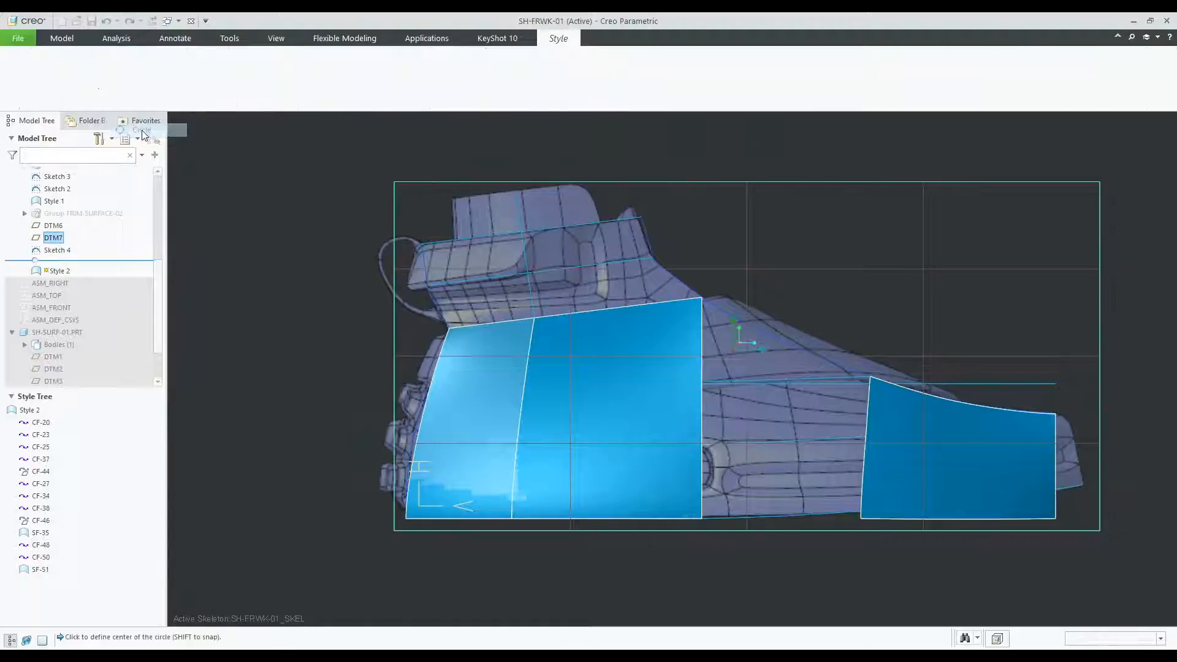
{"action": "scroll", "coordinate": [497, 479], "scroll_direction": "down", "scroll_amount": 2}
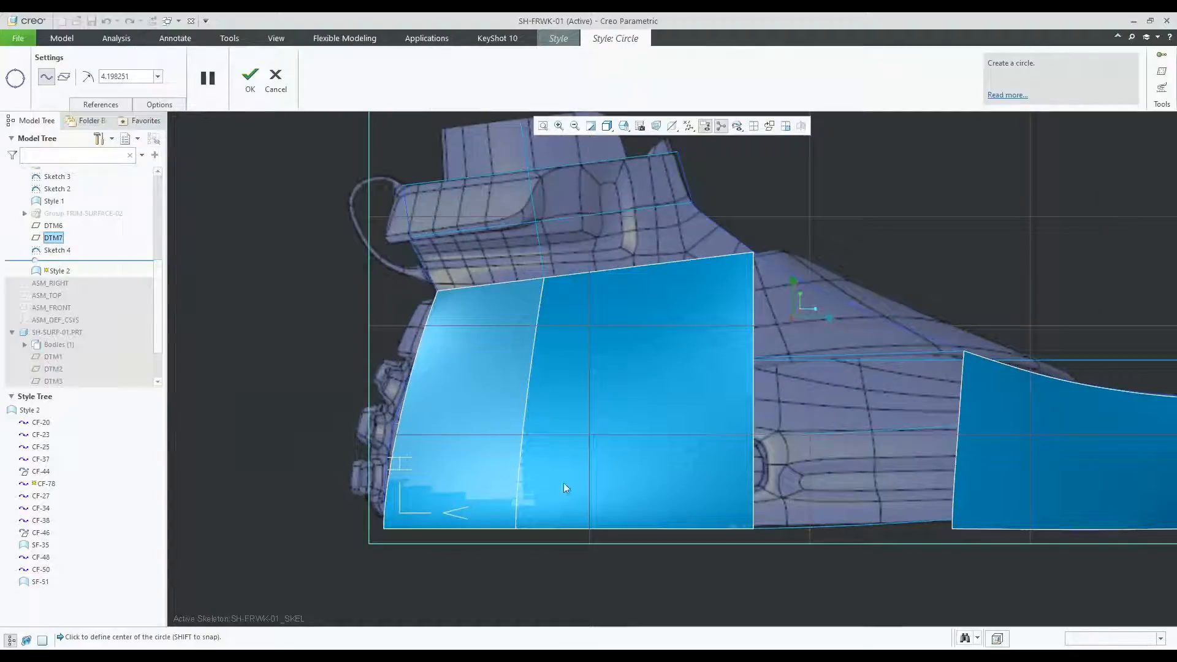
{"action": "left_click", "coordinate": [452, 461]}
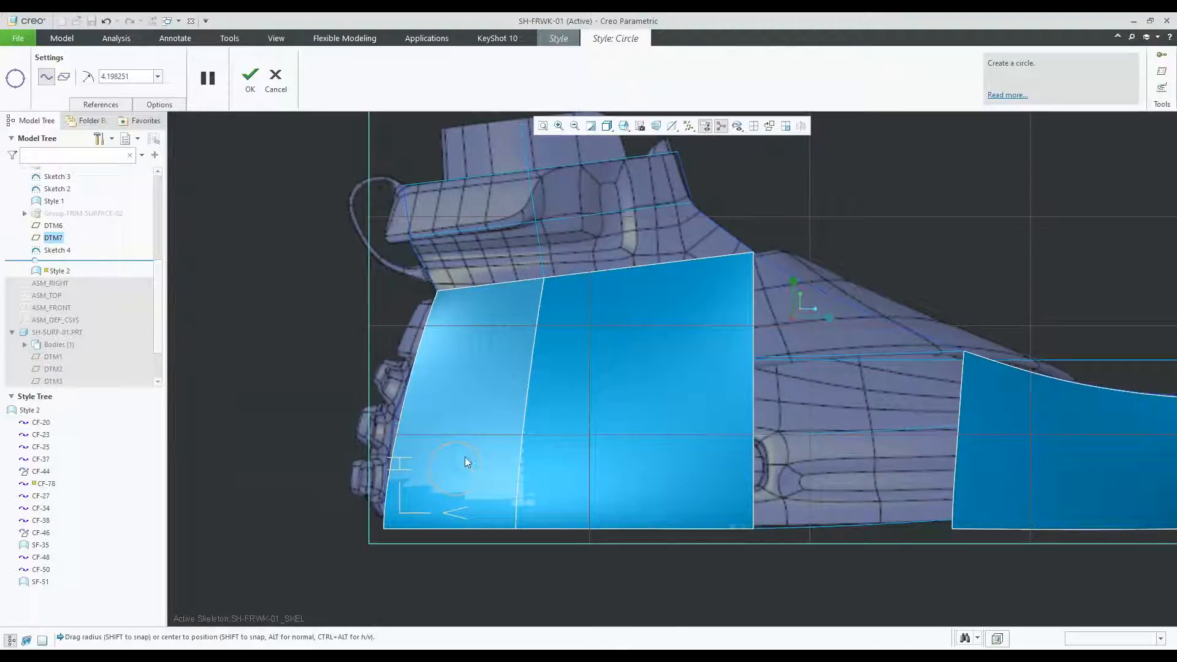
{"action": "left_click", "coordinate": [250, 76]}
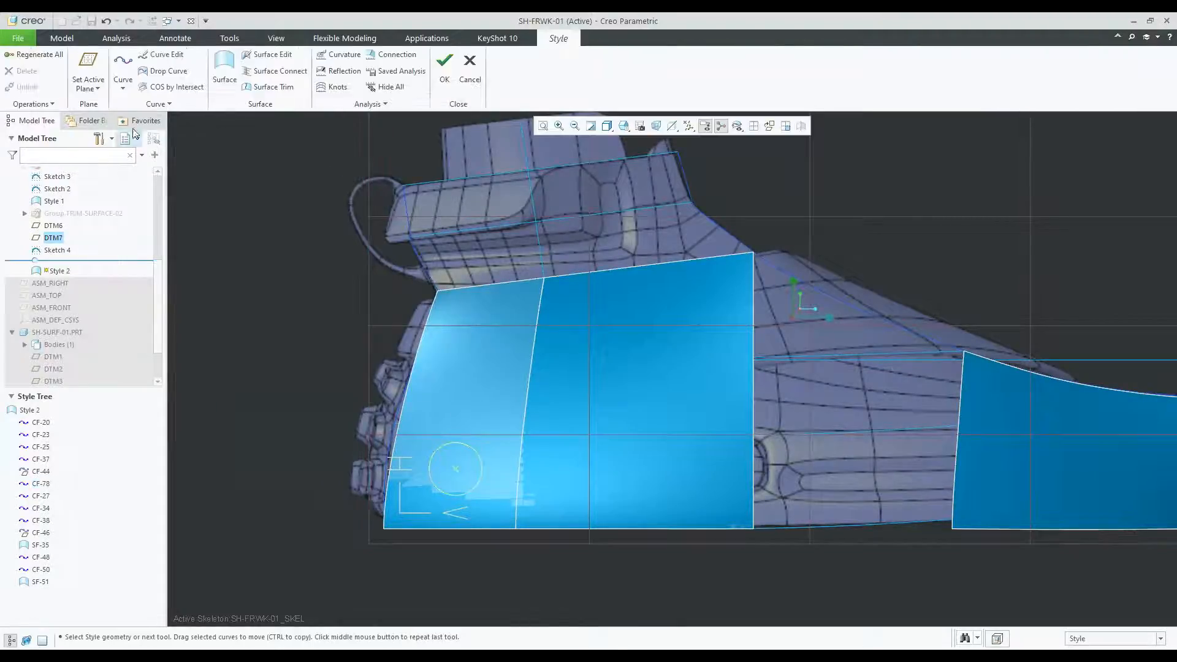
Create a second circle with a radius of about 4.2 near the heel-side surface's lower front corner, level with the first.
{"action": "left_click", "coordinate": [124, 88]}
{"action": "left_click", "coordinate": [141, 129]}
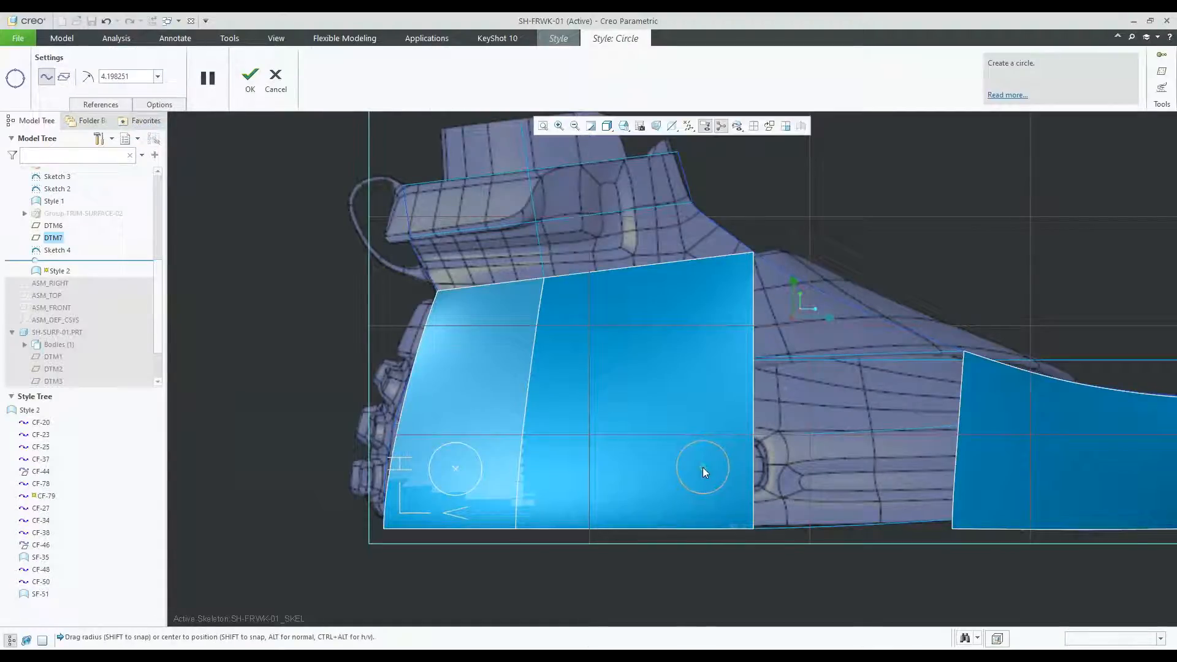
{"action": "left_click", "coordinate": [251, 86]}
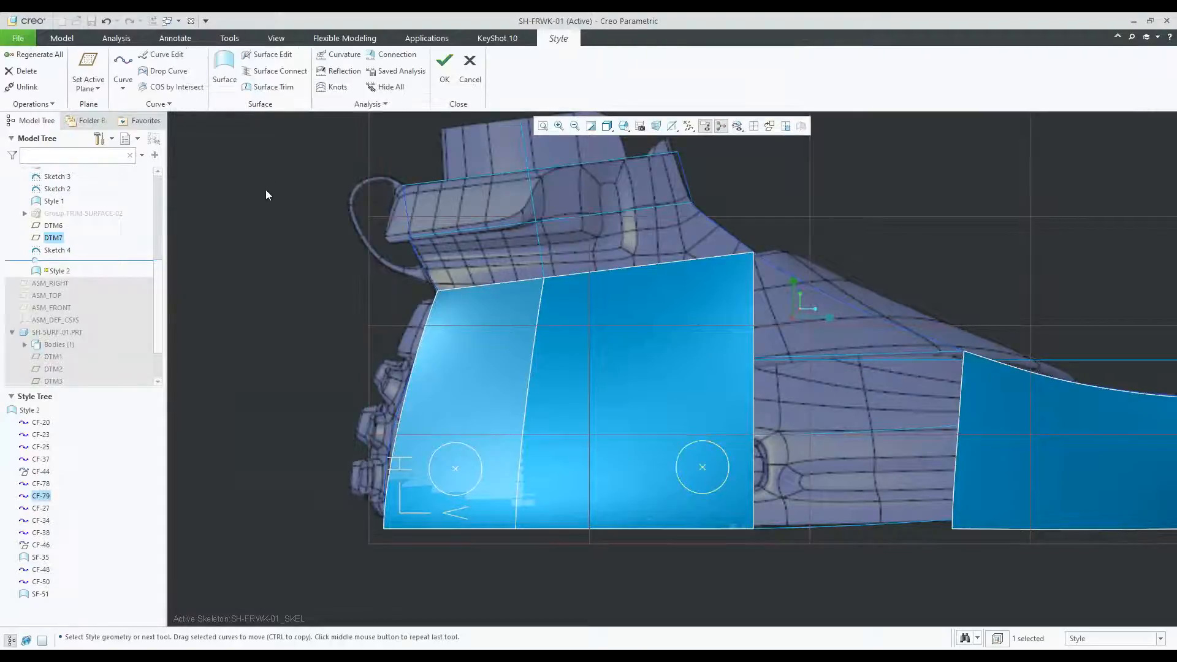
Draw a planar curve joining the tops of the two circles, snapped to both circles.
{"action": "left_click", "coordinate": [129, 73]}
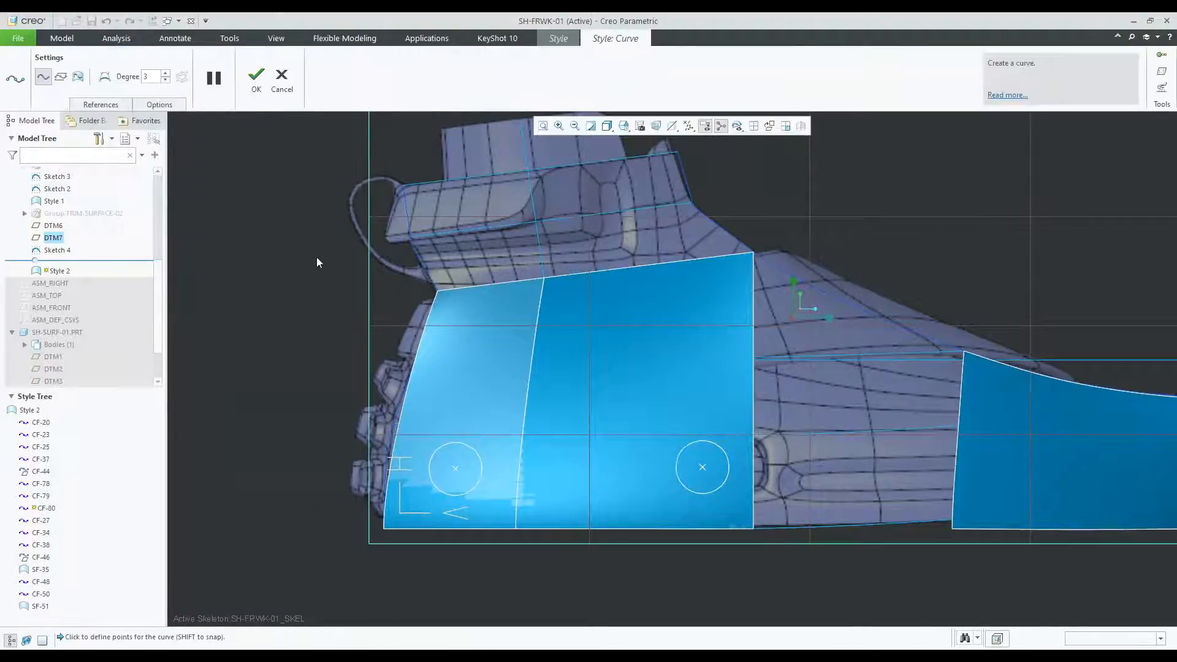
{"action": "left_click", "coordinate": [61, 77]}
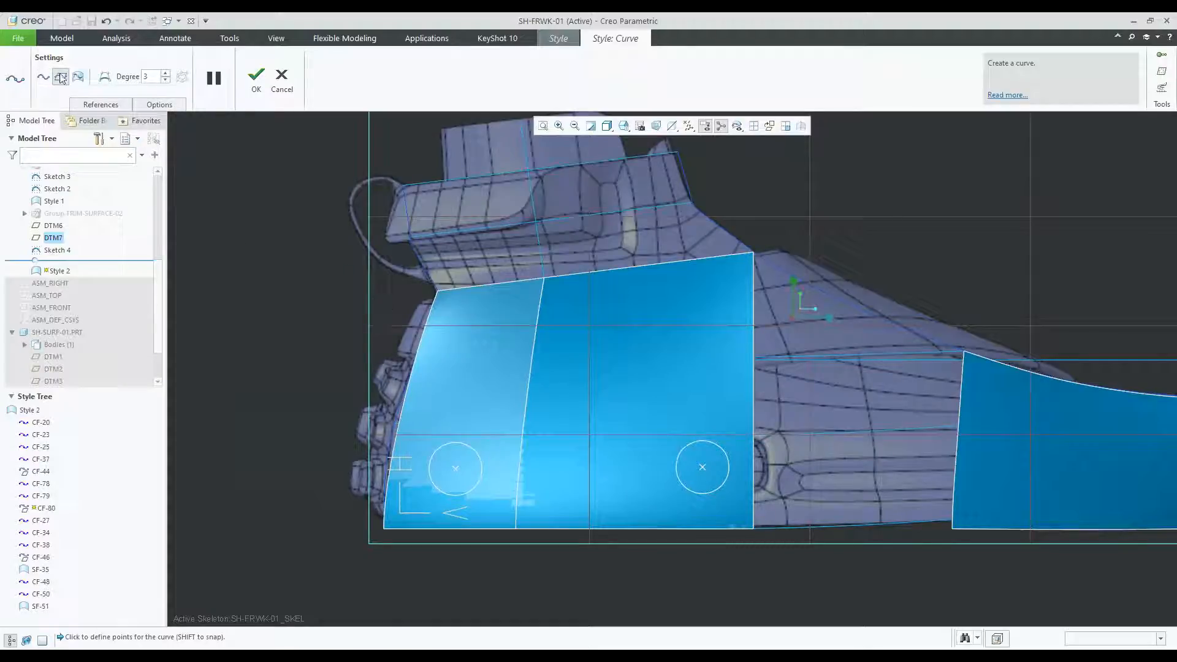
{"action": "left_click", "coordinate": [469, 421]}
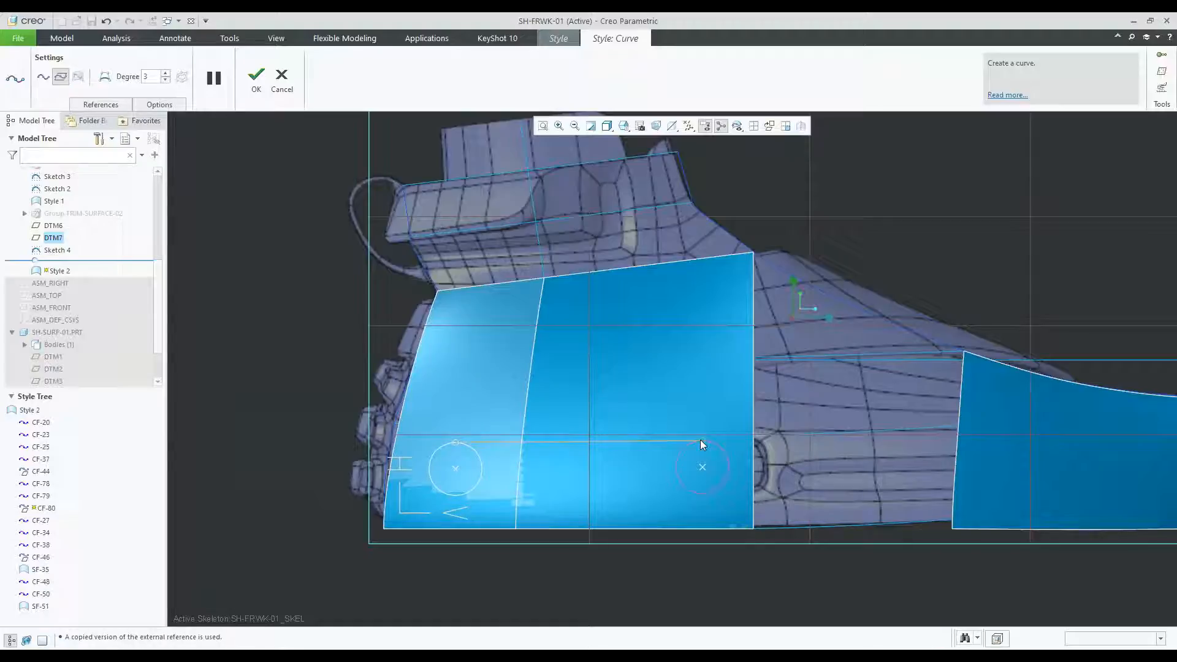
{"action": "middle_click", "coordinate": [546, 485]}
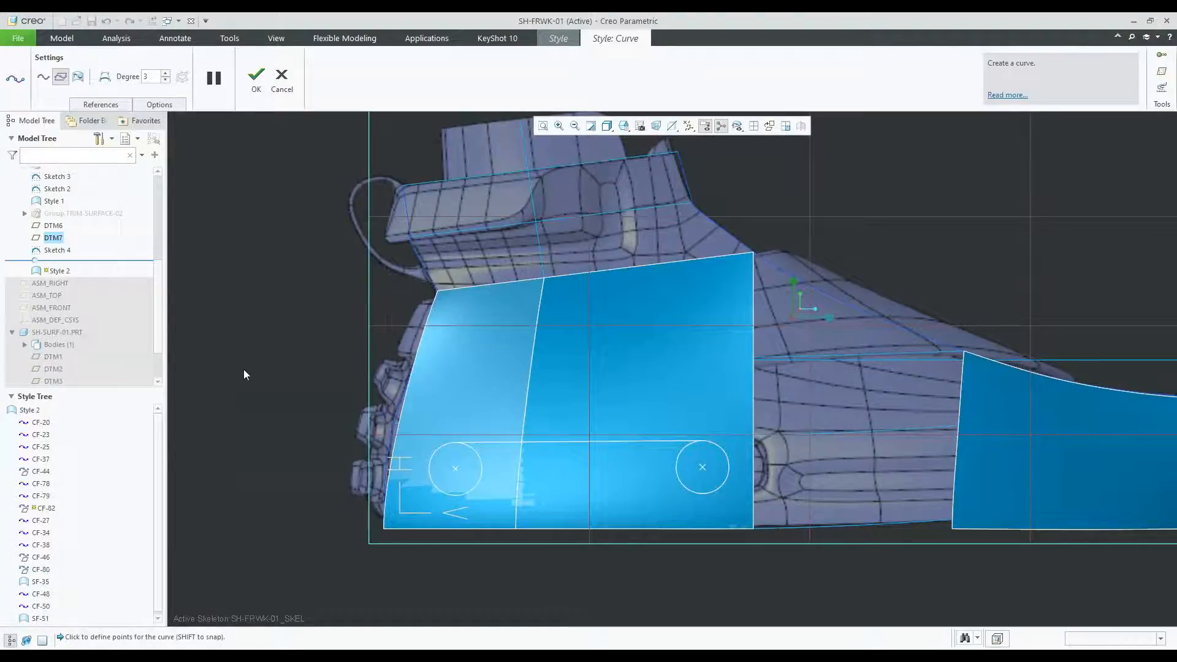
{"action": "middle_click", "coordinate": [244, 369]}
{"action": "right_click", "coordinate": [252, 361]}
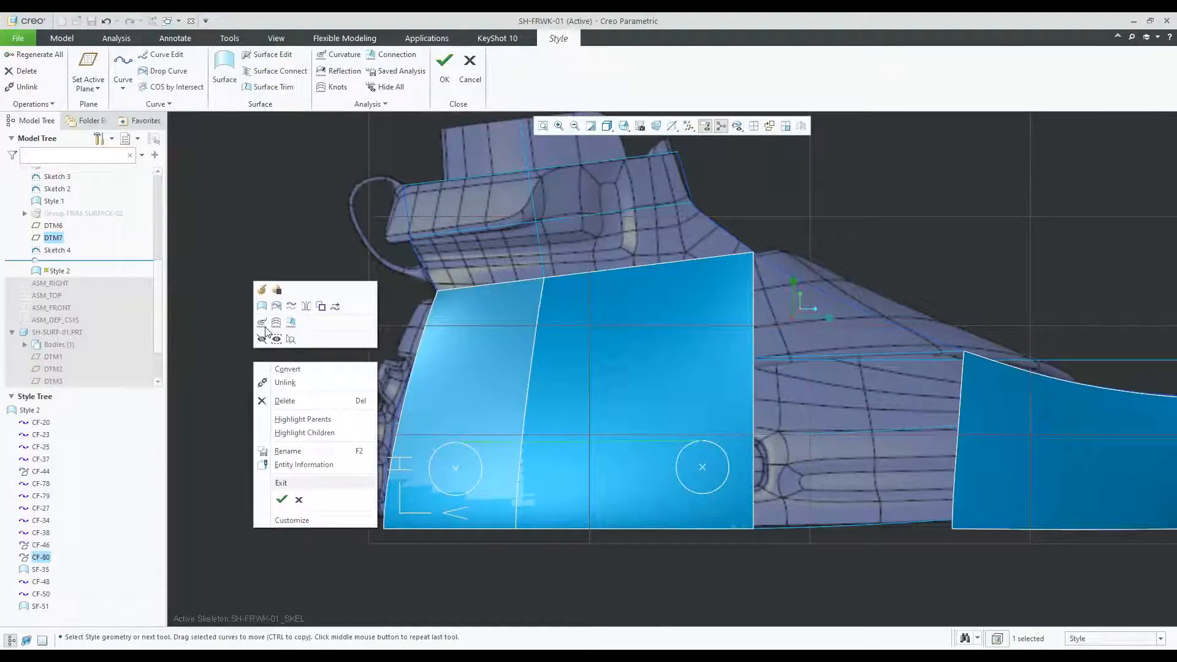
Draw a second planar curve joining the bottoms of the two circles, snapped to both circles.
{"action": "left_click", "coordinate": [234, 351]}
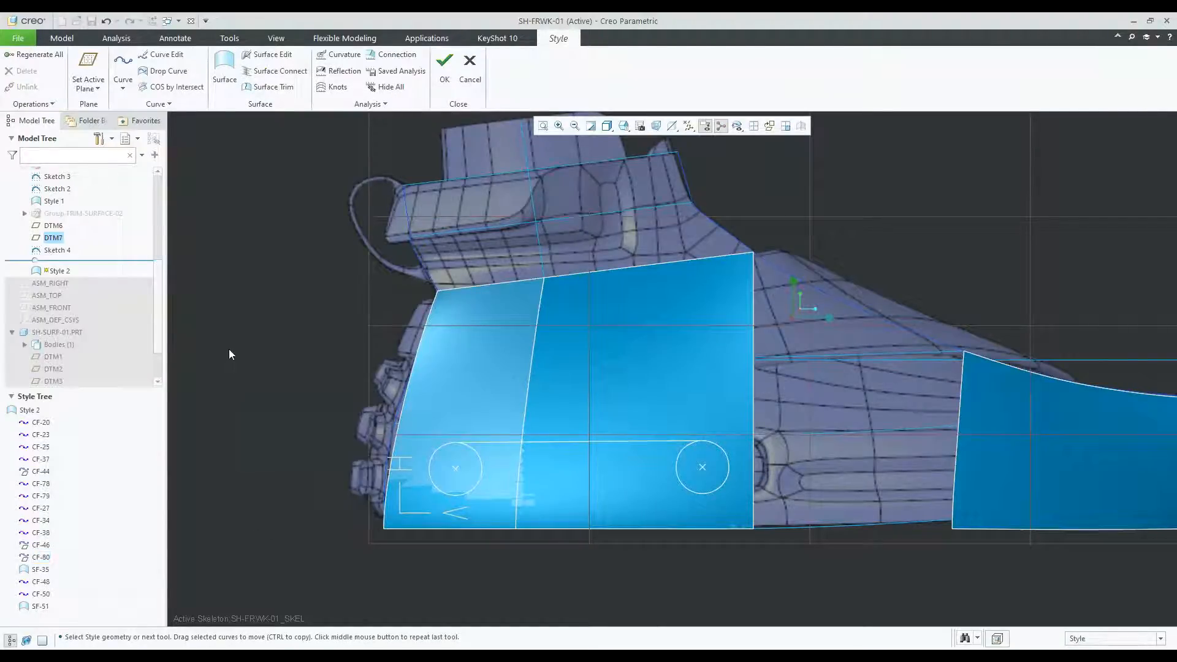
{"action": "right_click", "coordinate": [229, 348]}
{"action": "left_click", "coordinate": [253, 369]}
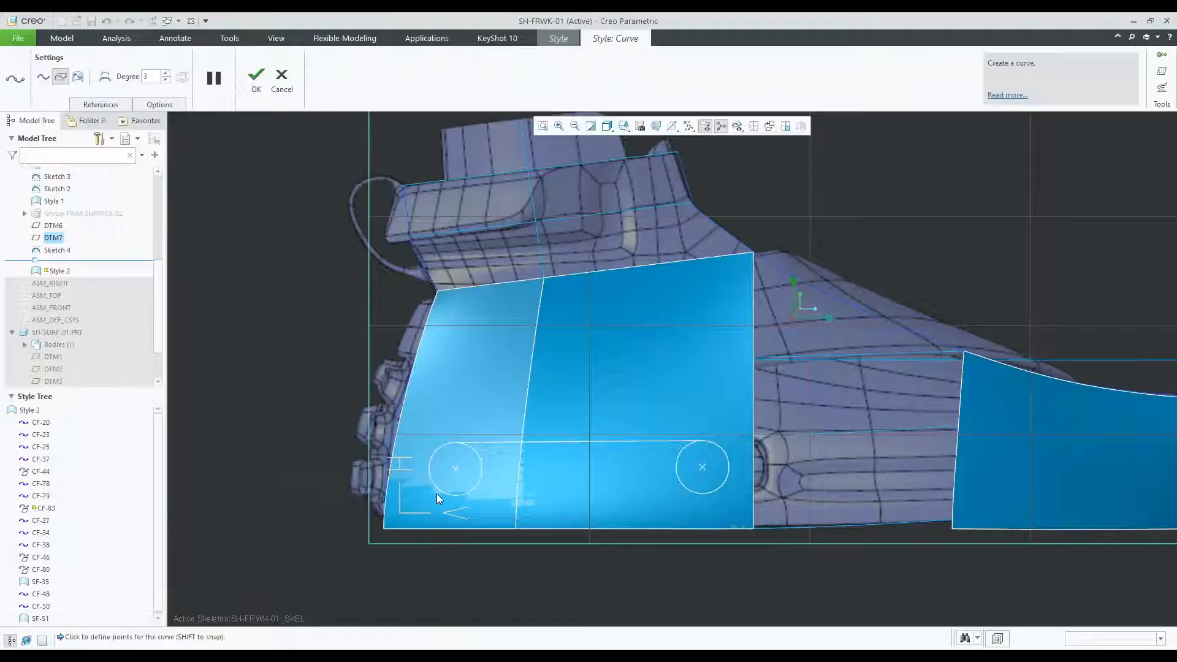
{"action": "left_click", "coordinate": [452, 502]}
{"action": "left_click", "coordinate": [703, 496]}
{"action": "left_click", "coordinate": [283, 91]}
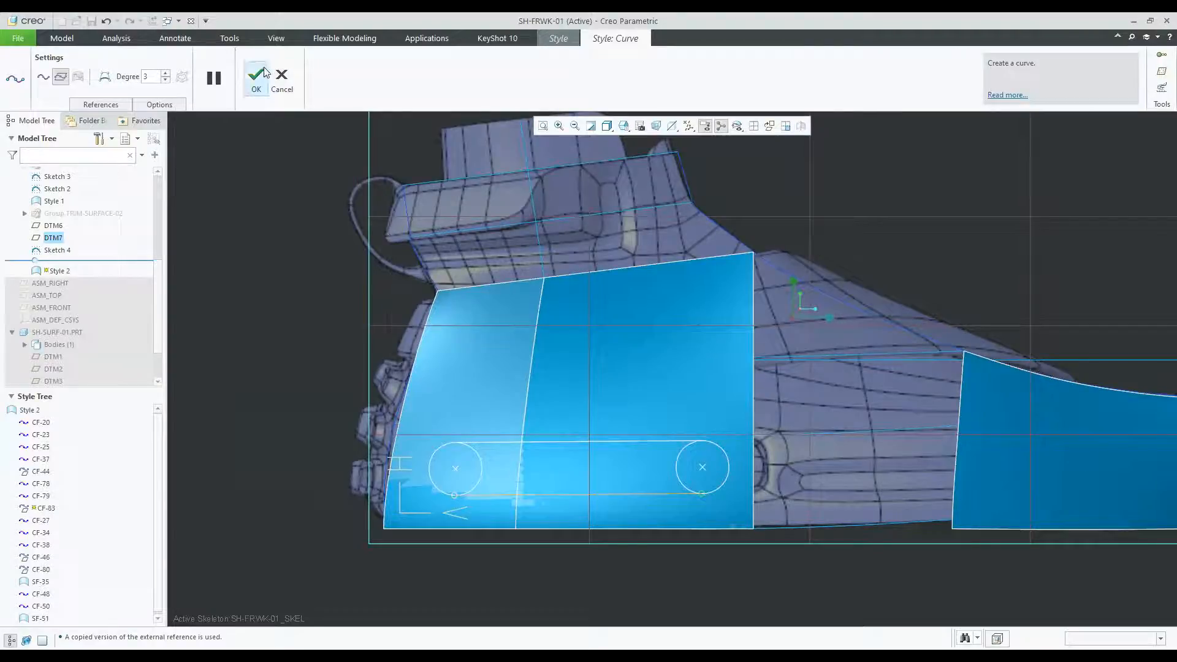
Delete both circles, unlinking the two connecting curves so they are kept.
{"action": "left_click", "coordinate": [444, 452]}
{"action": "key", "text": "Delete"}
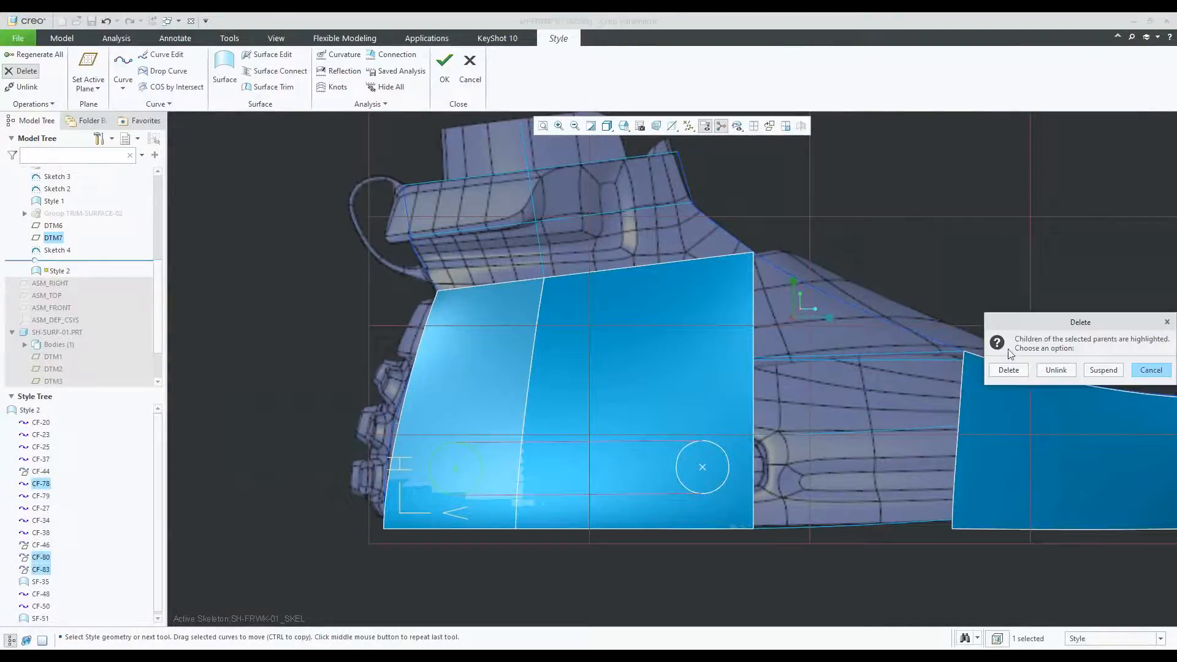
{"action": "left_click", "coordinate": [1058, 372]}
{"action": "left_click", "coordinate": [728, 456]}
{"action": "key", "text": "Delete"}
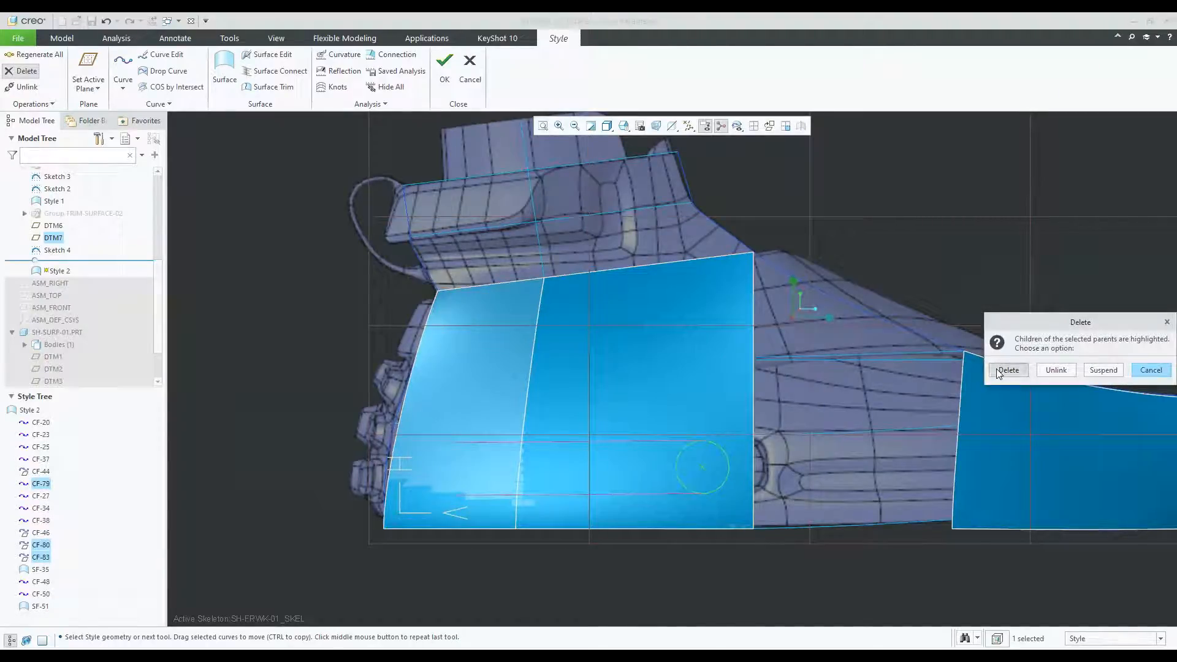
{"action": "left_click", "coordinate": [1057, 370]}
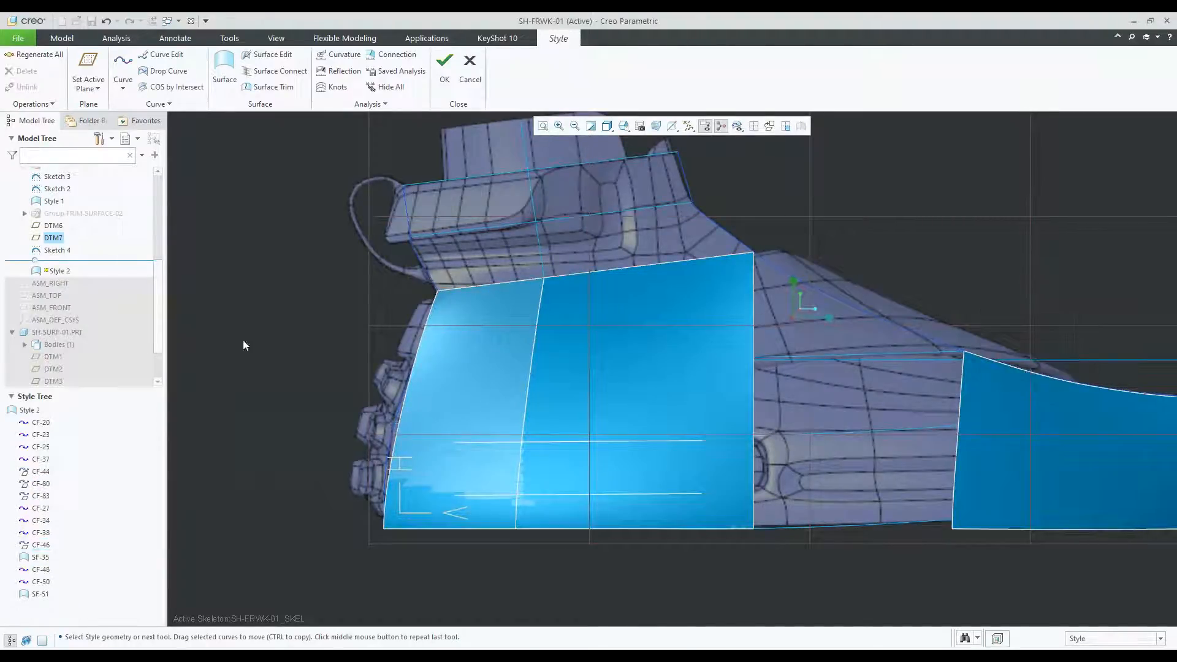
Draw a three-point planar curve bulging rearward that joins the rear ends of the upper and lower lines.
{"action": "left_click", "coordinate": [123, 65]}
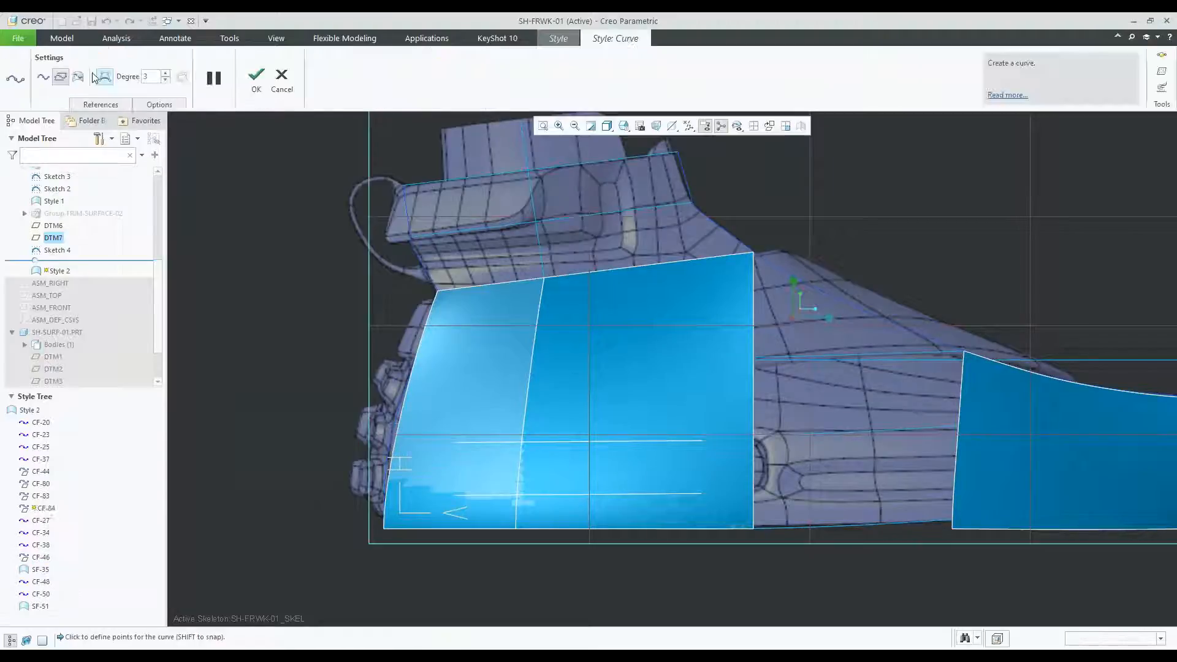
{"action": "scroll", "coordinate": [465, 469], "scroll_direction": "down", "scroll_amount": 3}
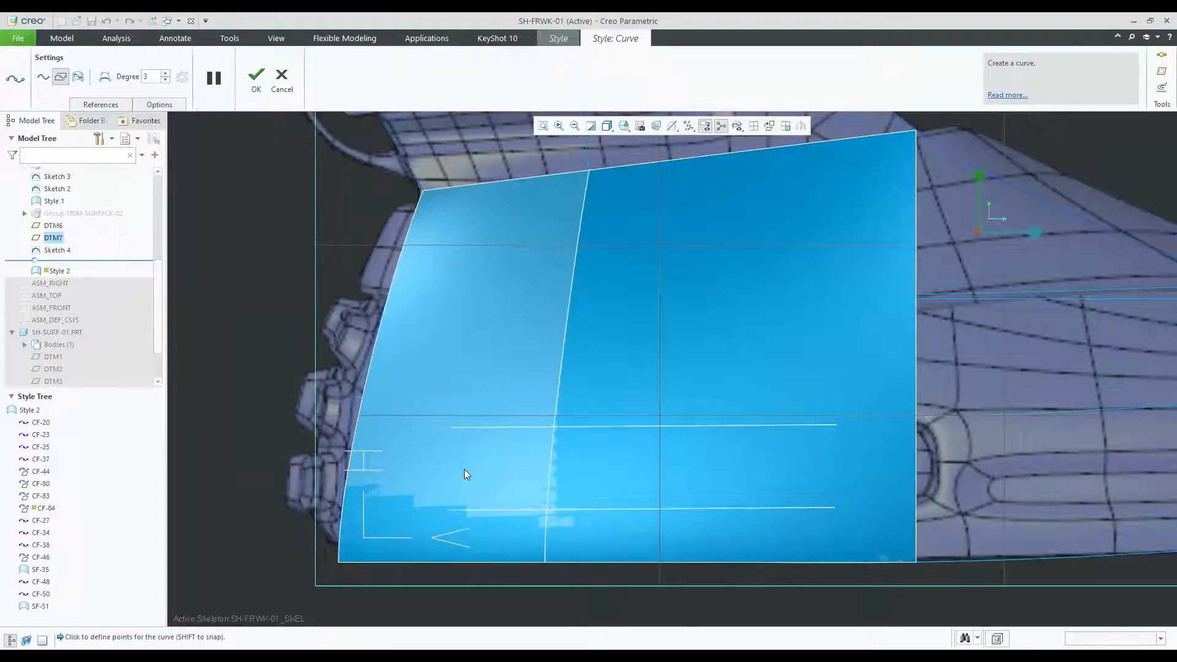
{"action": "left_click", "coordinate": [450, 428], "text": "shift"}
{"action": "left_click", "coordinate": [433, 449]}
{"action": "left_click", "coordinate": [447, 510], "text": "shift"}
{"action": "middle_click", "coordinate": [236, 399]}
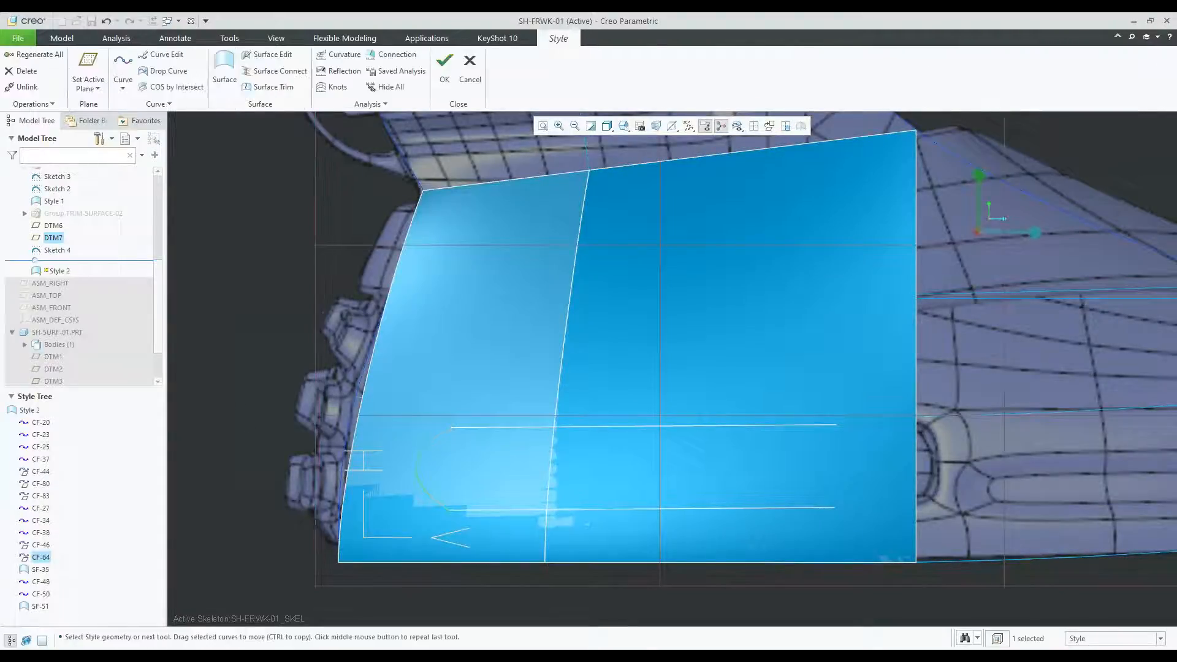
{"action": "right_click", "coordinate": [237, 398]}
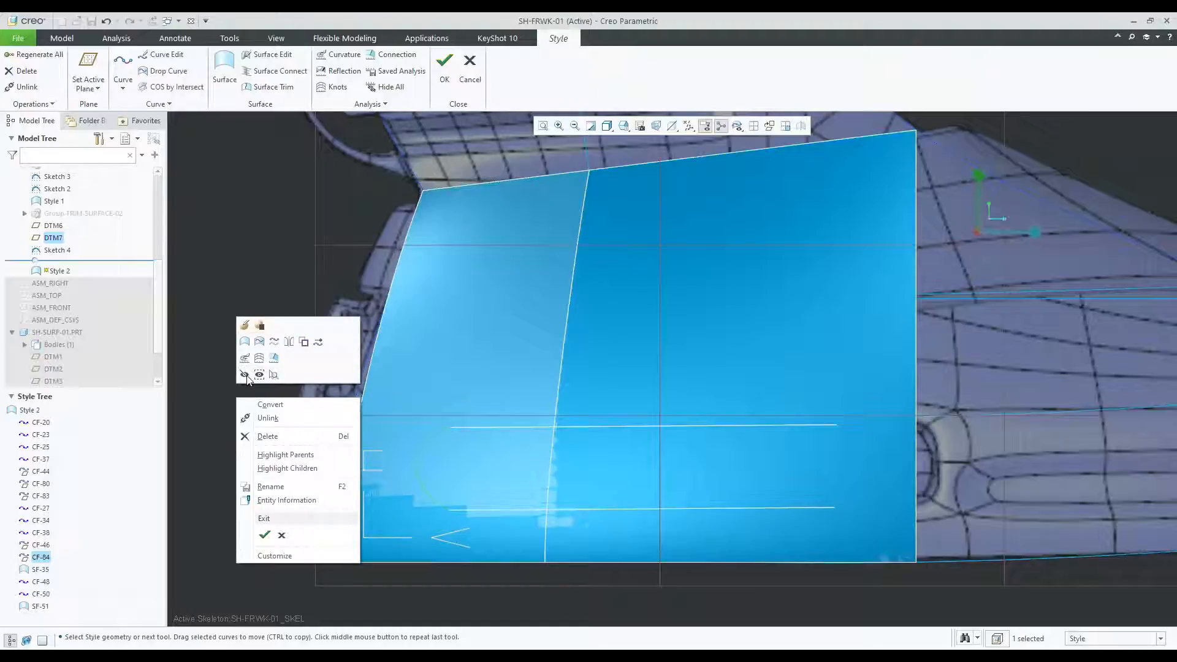
{"action": "left_click", "coordinate": [215, 404]}
Draw a three-point planar curve bulging forward that joins the front ends of the upper and lower lines.
{"action": "right_click", "coordinate": [225, 402]}
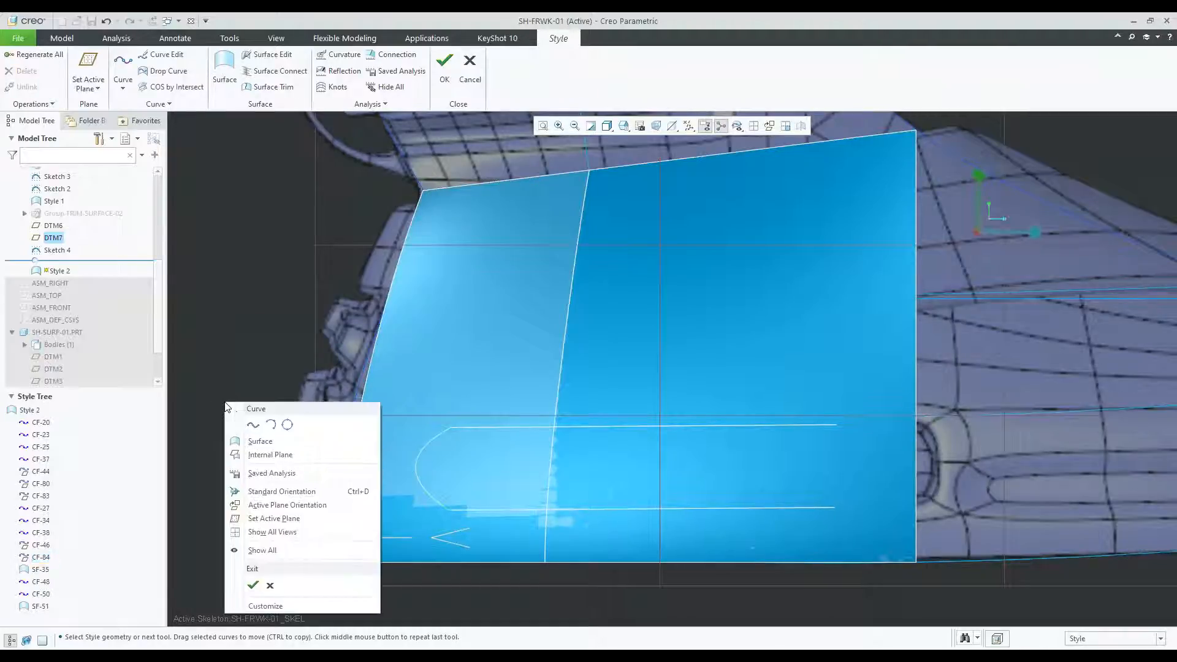
{"action": "left_click", "coordinate": [253, 425]}
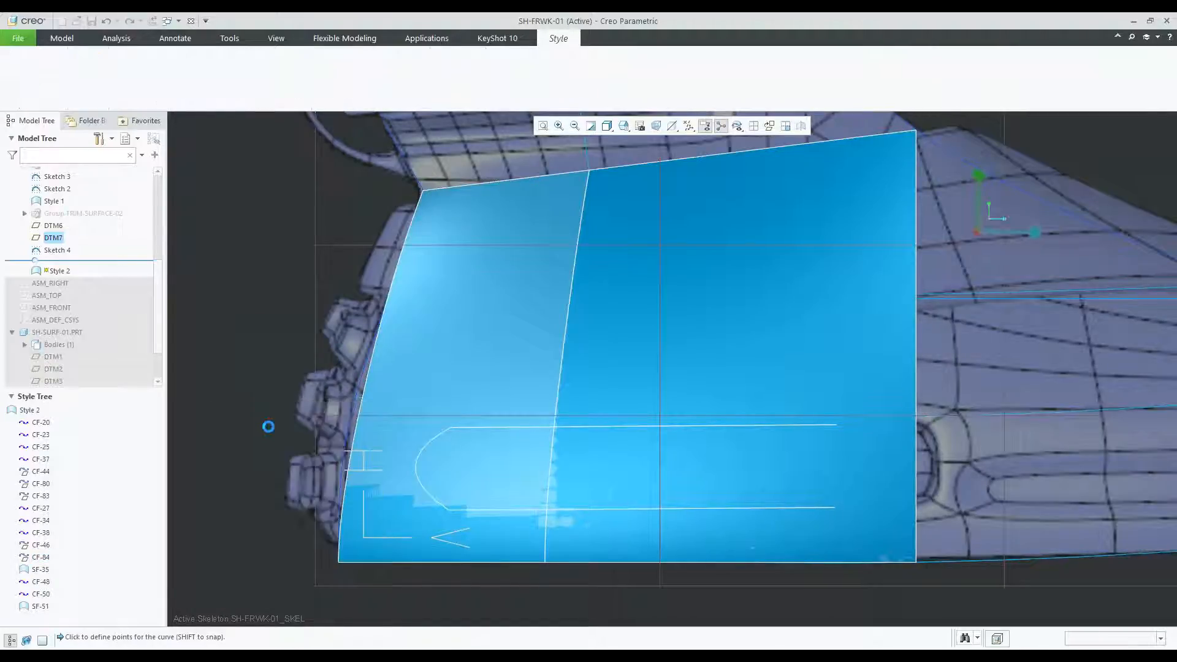
{"action": "left_click", "coordinate": [838, 425]}
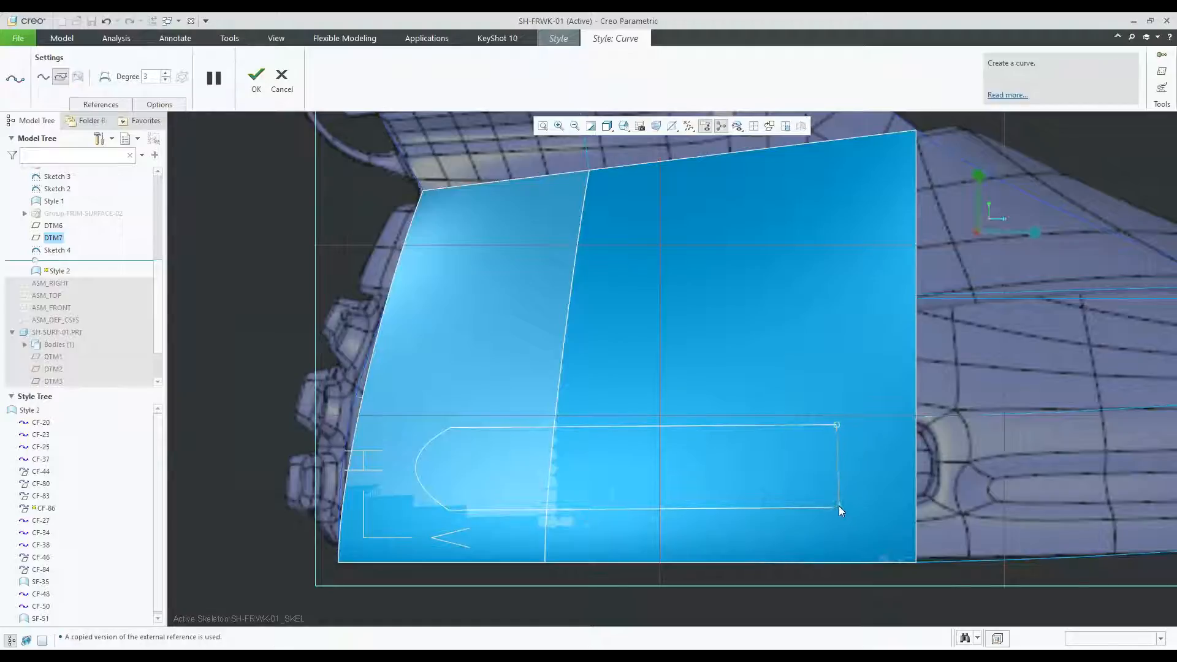
{"action": "left_click", "coordinate": [864, 465]}
{"action": "left_click", "coordinate": [840, 507]}
{"action": "middle_click", "coordinate": [219, 312]}
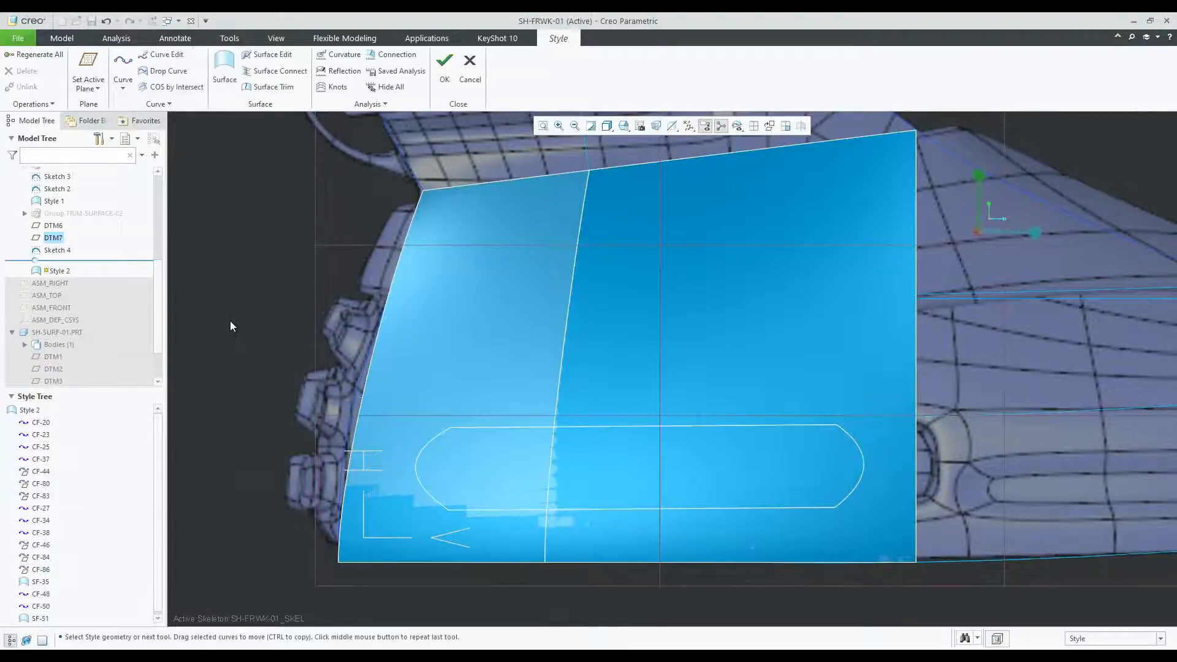
Edit the rear end curve to G2 - Curvature at both ends and move its midpoint slightly outward.
{"action": "left_click", "coordinate": [421, 454]}
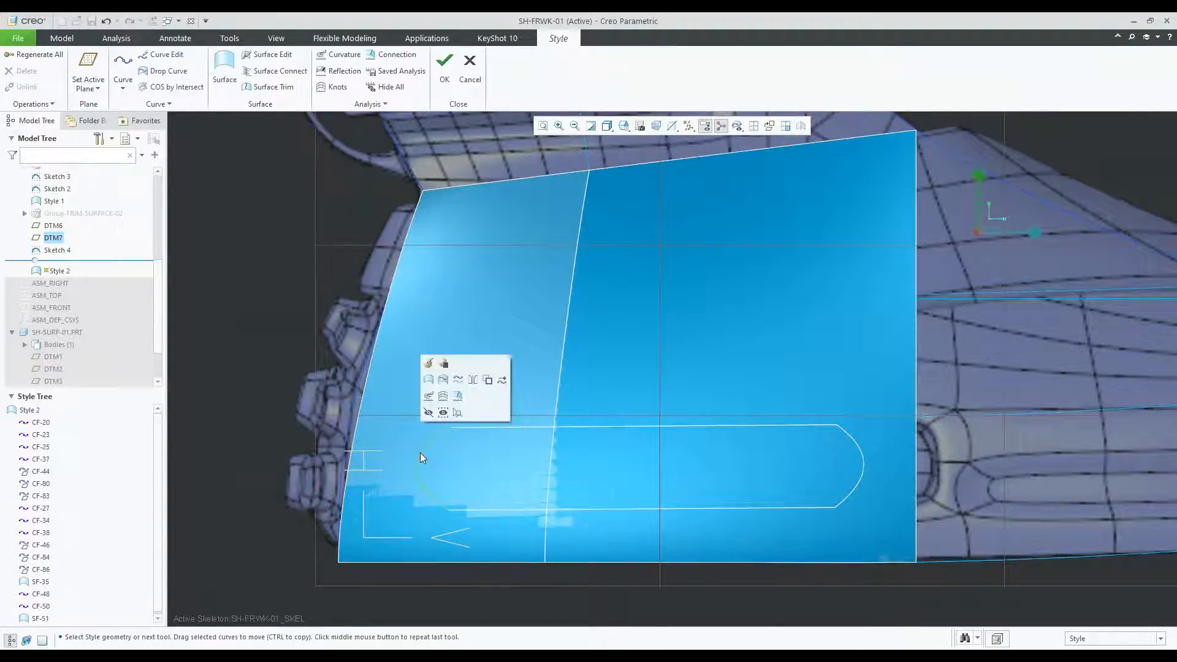
{"action": "double_click", "coordinate": [420, 454]}
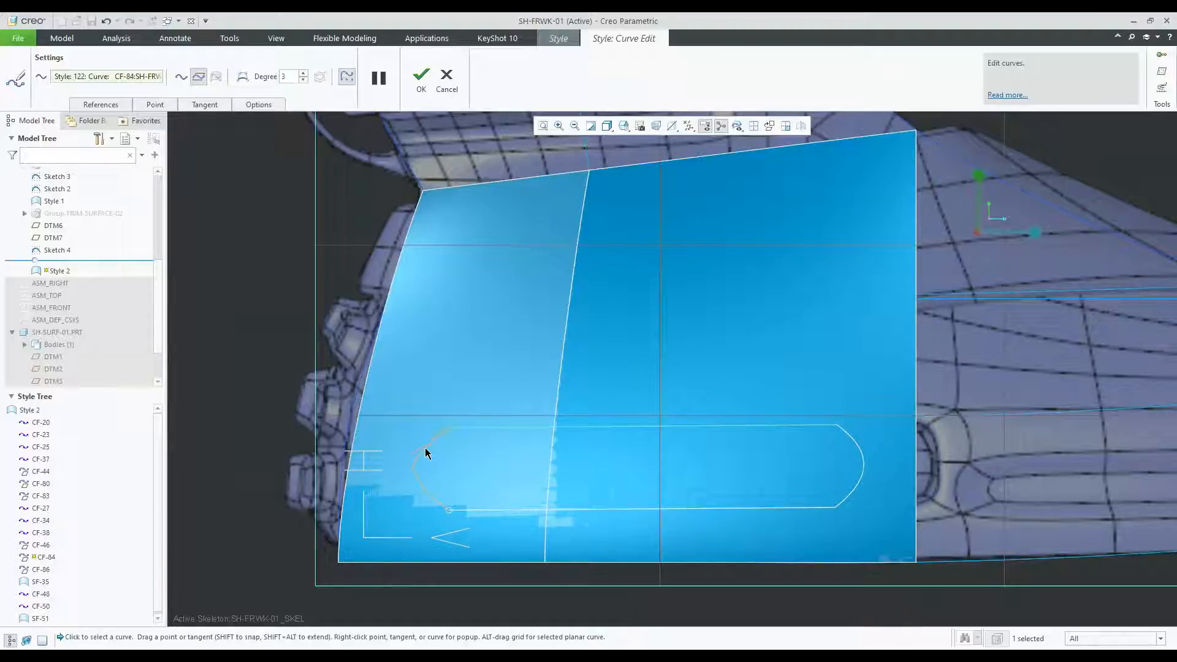
{"action": "right_click", "coordinate": [431, 445]}
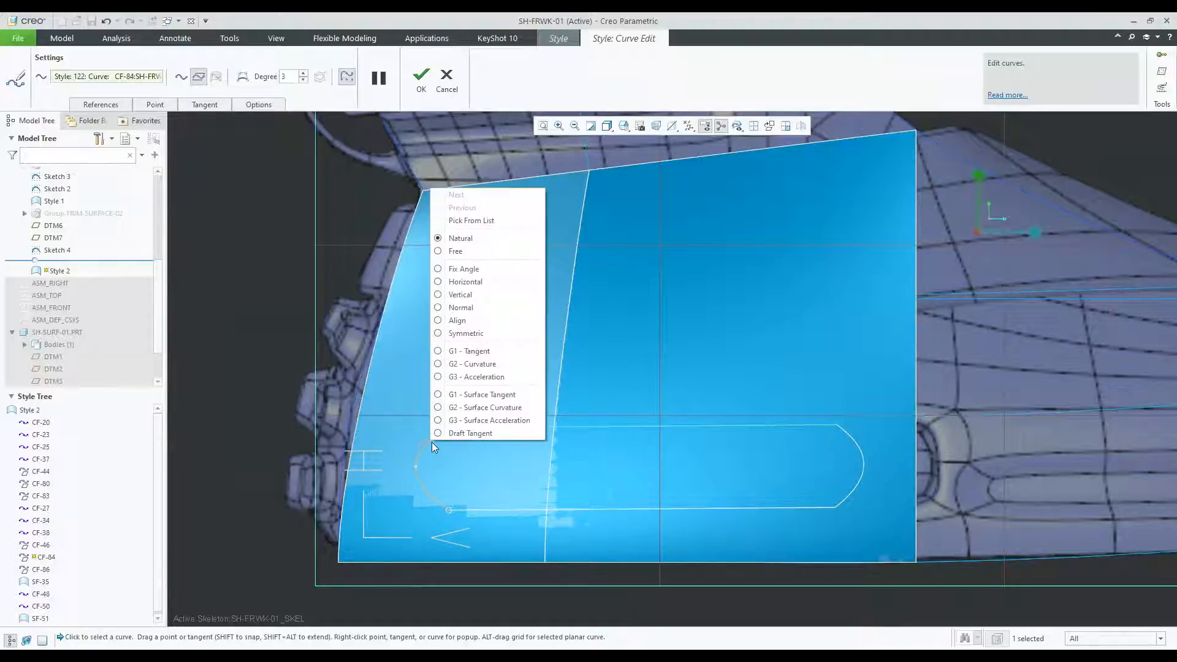
{"action": "left_click", "coordinate": [480, 366]}
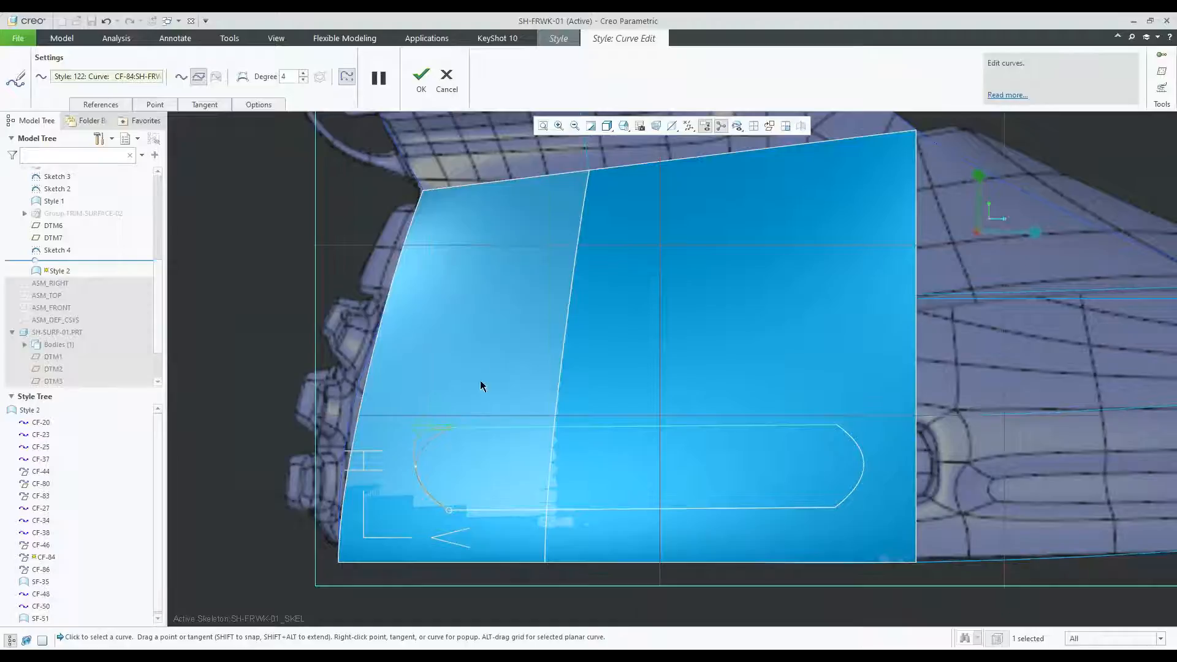
{"action": "left_click", "coordinate": [450, 512]}
{"action": "right_click", "coordinate": [431, 503]}
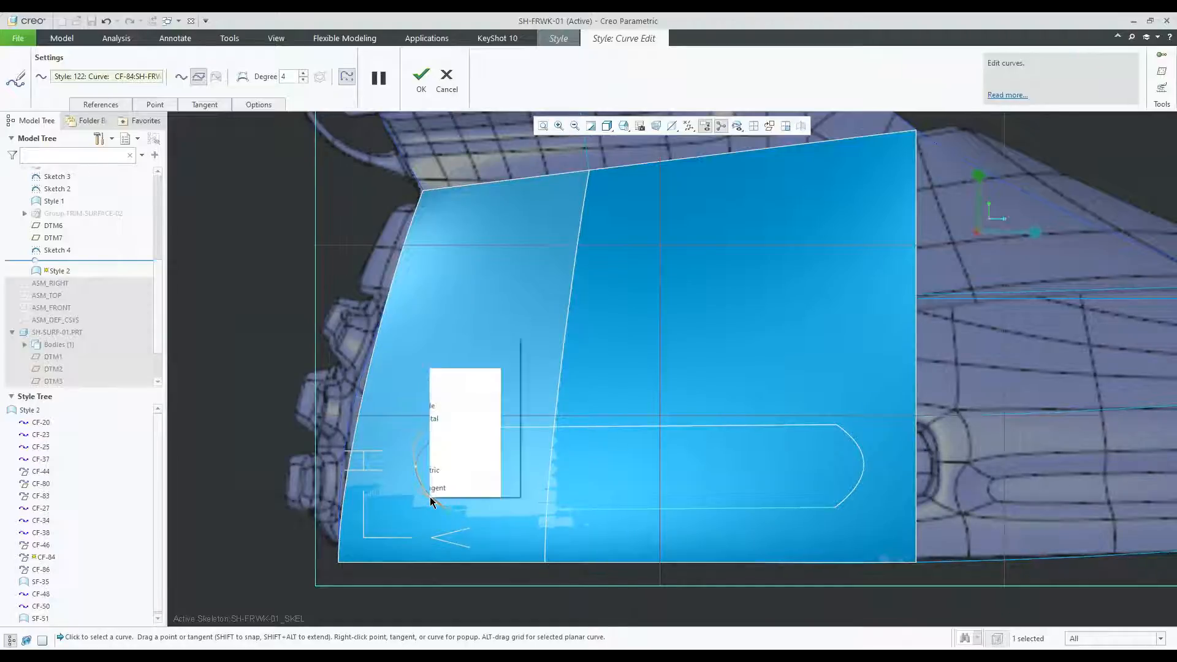
{"action": "left_click", "coordinate": [467, 421]}
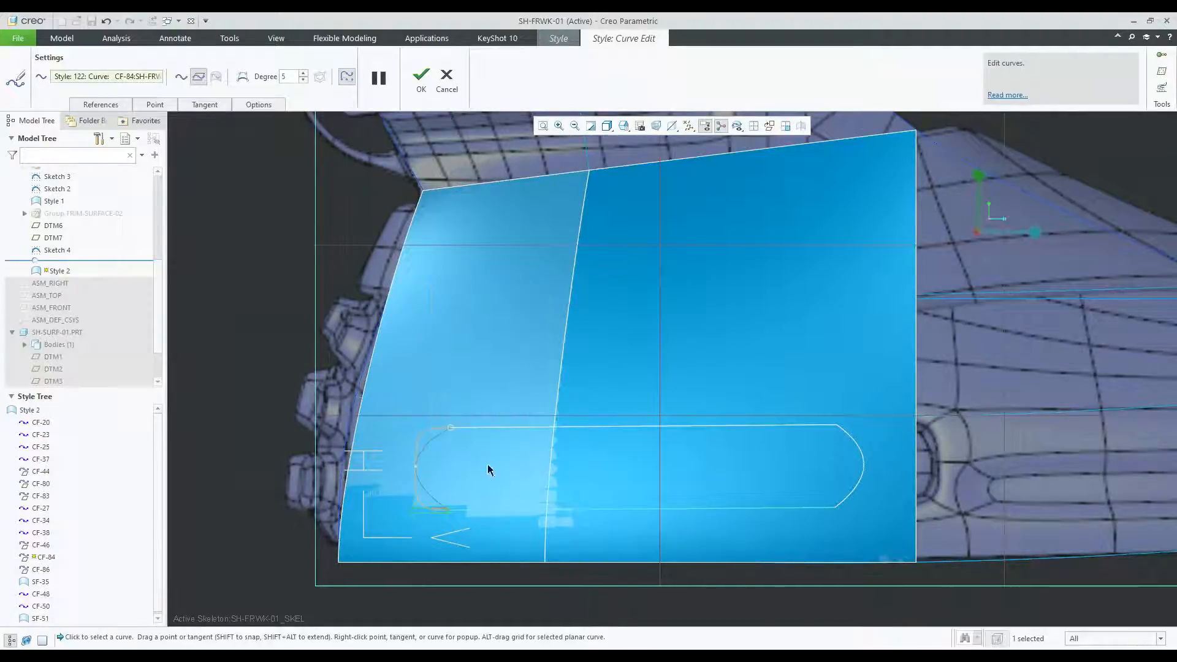
{"action": "left_click_drag", "start_coordinate": [415, 473], "coordinate": [407, 471]}
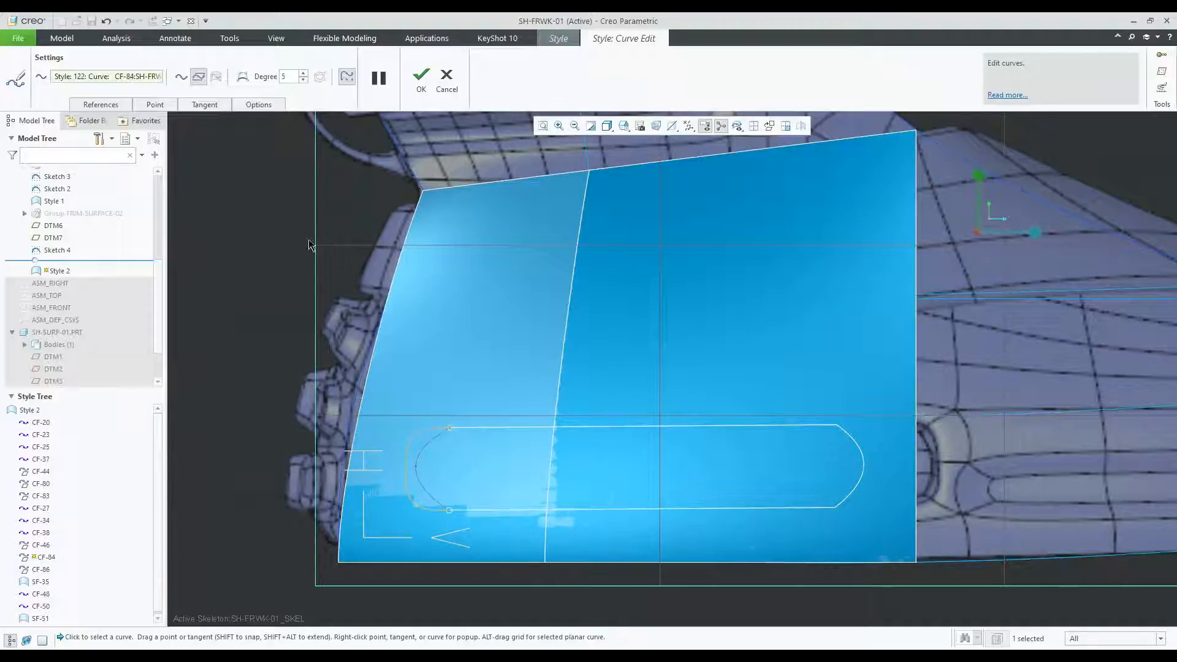
{"action": "left_click", "coordinate": [421, 76]}
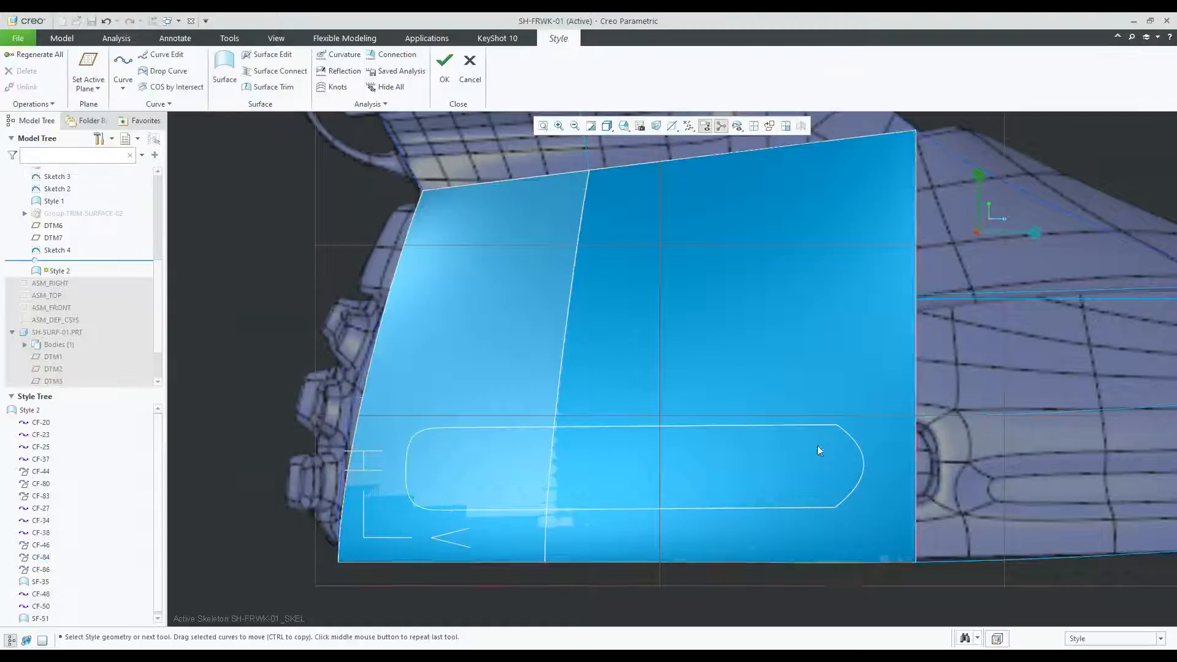
Edit the front end curve to G2 - Curvature at both ends and move its midpoint outward.
{"action": "double_click", "coordinate": [860, 449]}
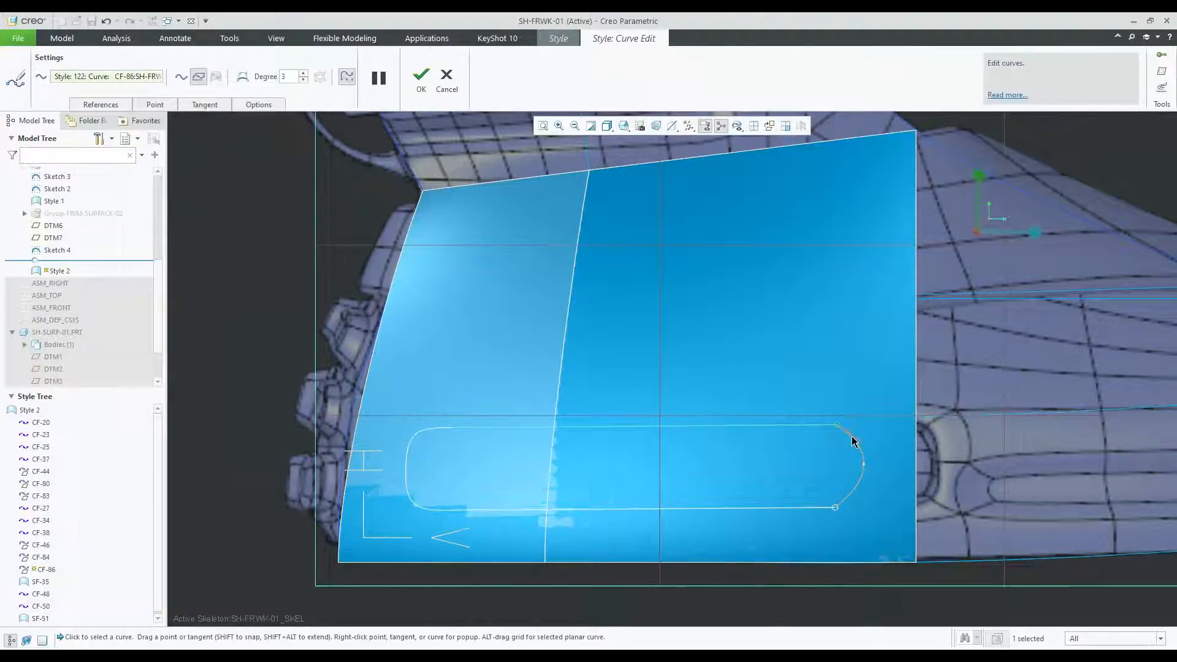
{"action": "right_click", "coordinate": [853, 440]}
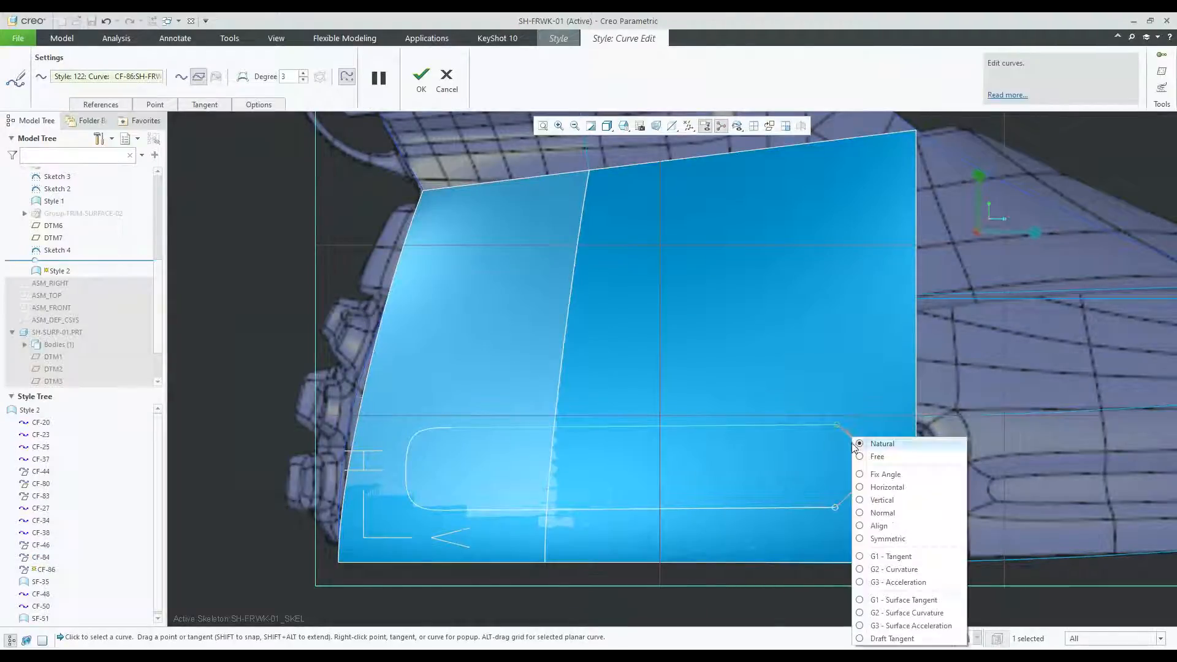
{"action": "left_click", "coordinate": [920, 570]}
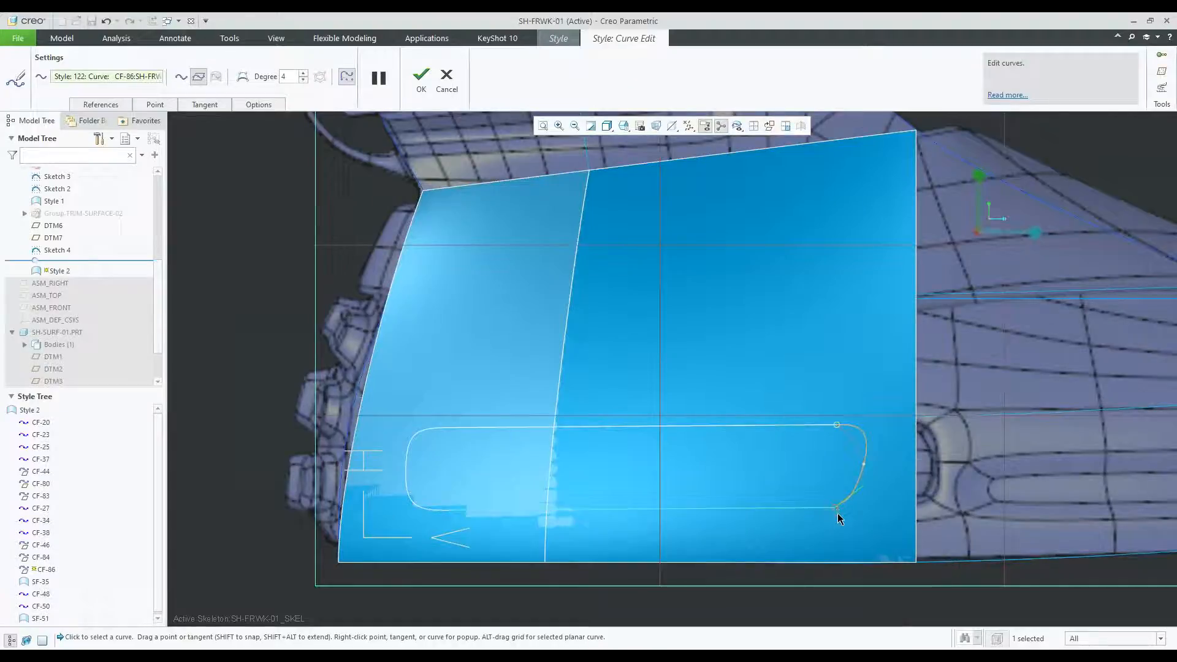
{"action": "right_click", "coordinate": [853, 494]}
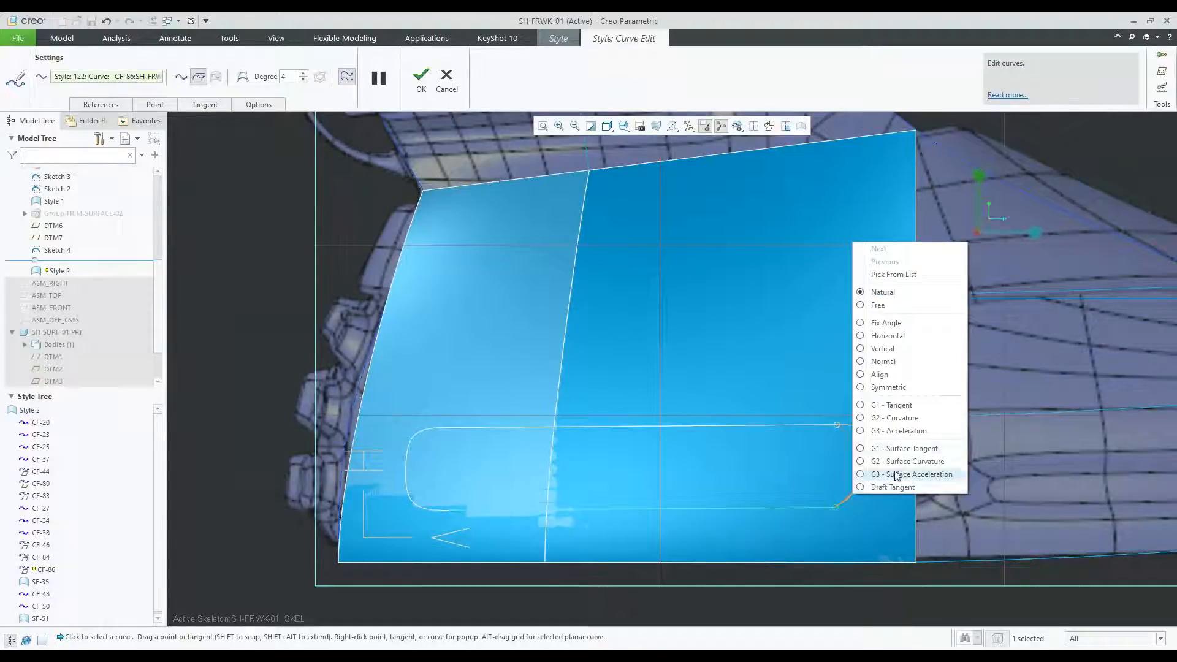
{"action": "left_click", "coordinate": [897, 418]}
{"action": "left_click_drag", "start_coordinate": [864, 464], "coordinate": [886, 471]}
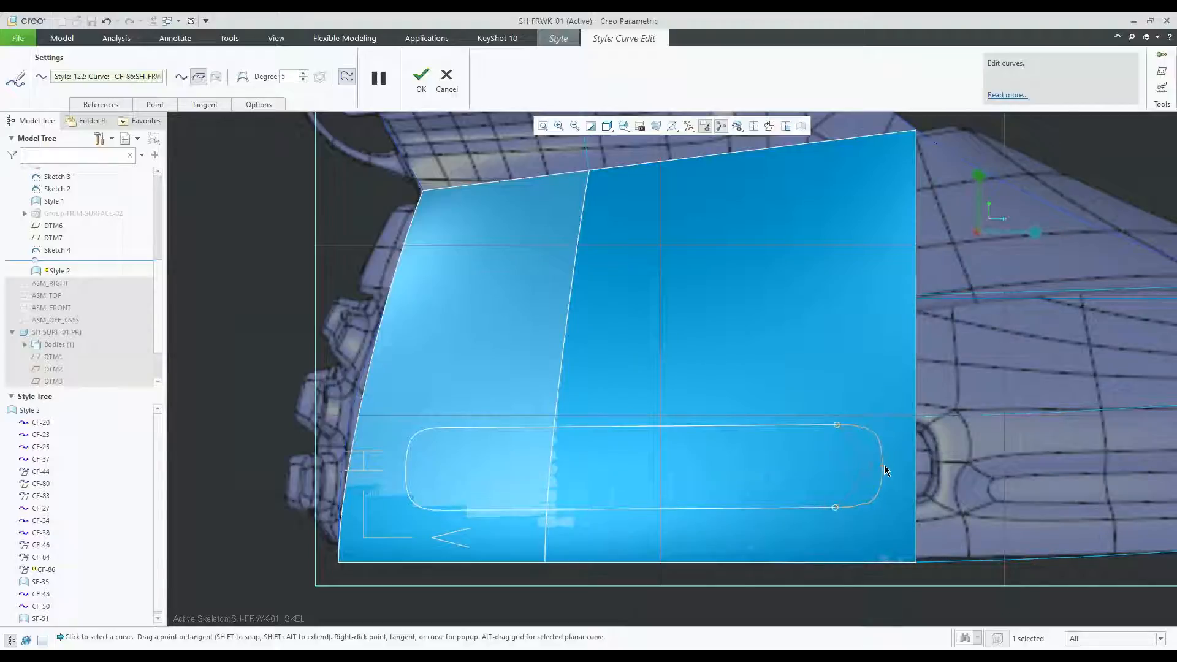
{"action": "left_click", "coordinate": [421, 78]}
Drop the four curves of the closed outline onto the heel-side surface, along the direction of DTM7.
{"action": "scroll", "coordinate": [282, 396], "scroll_direction": "up", "scroll_amount": 3}
{"action": "left_click", "coordinate": [282, 396]}
{"action": "scroll", "coordinate": [345, 423], "scroll_direction": "up", "scroll_amount": 2}
{"action": "mouse_move", "coordinate": [478, 404]}
{"action": "middle_mouse_down"}
{"action": "mouse_move", "coordinate": [453, 447]}
{"action": "mouse_move", "coordinate": [452, 423]}
{"action": "mouse_move", "coordinate": [480, 401]}
{"action": "mouse_move", "coordinate": [467, 410]}
{"action": "middle_mouse_up"}
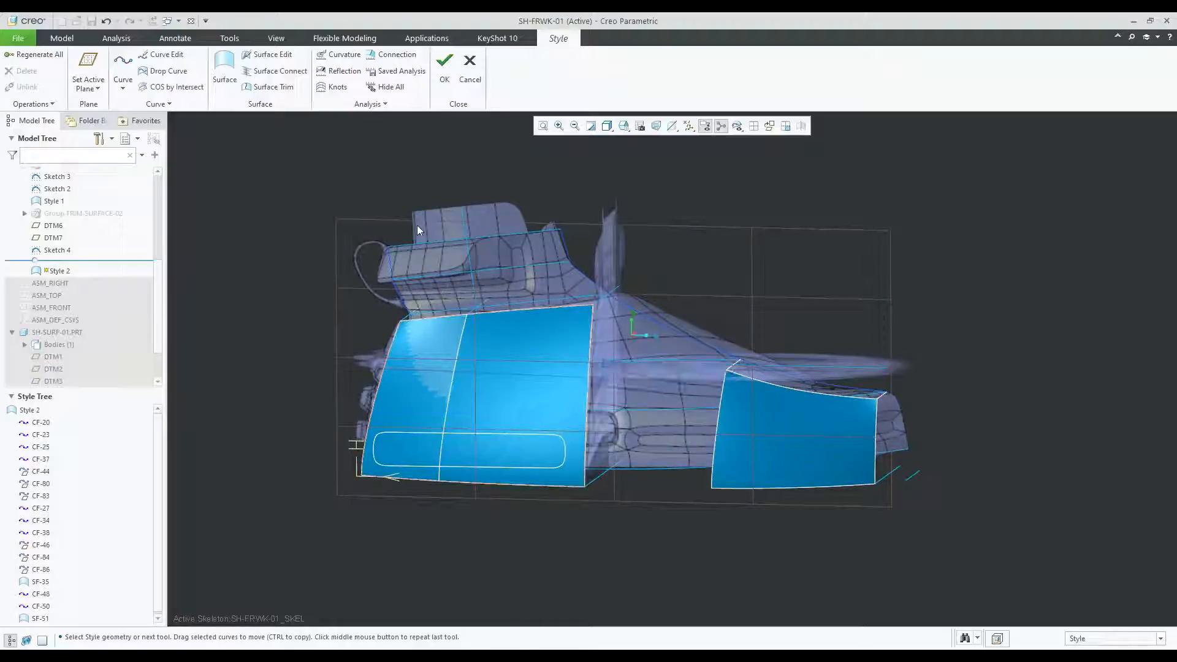
{"action": "left_click", "coordinate": [162, 71]}
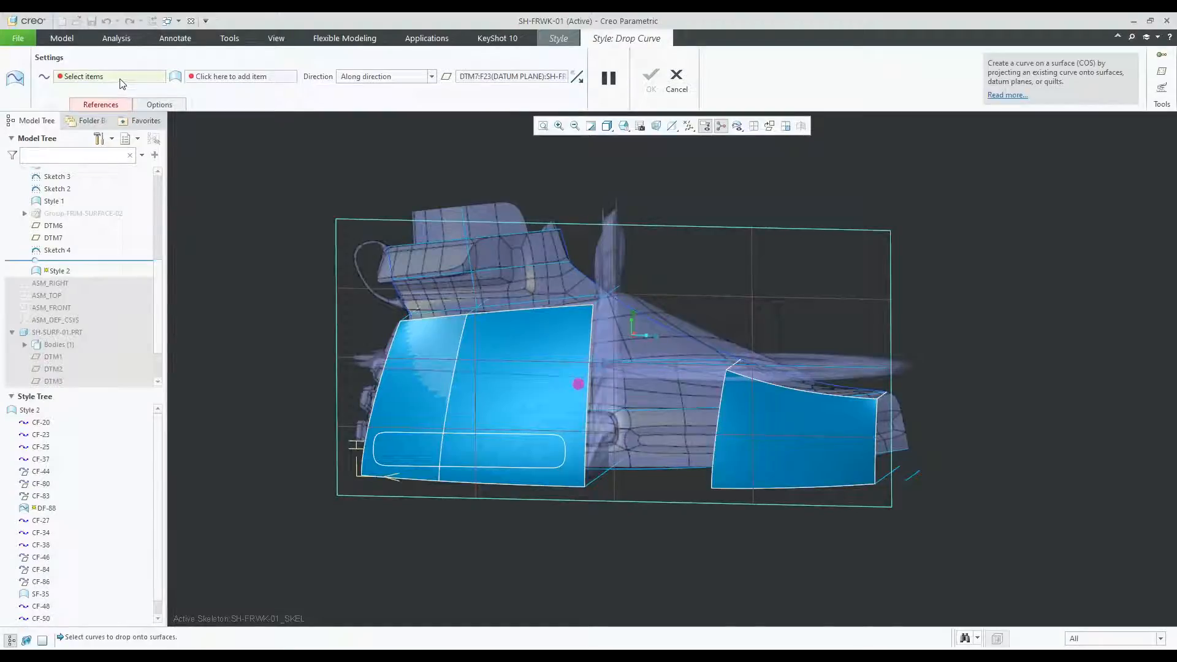
{"action": "left_click", "coordinate": [417, 431]}
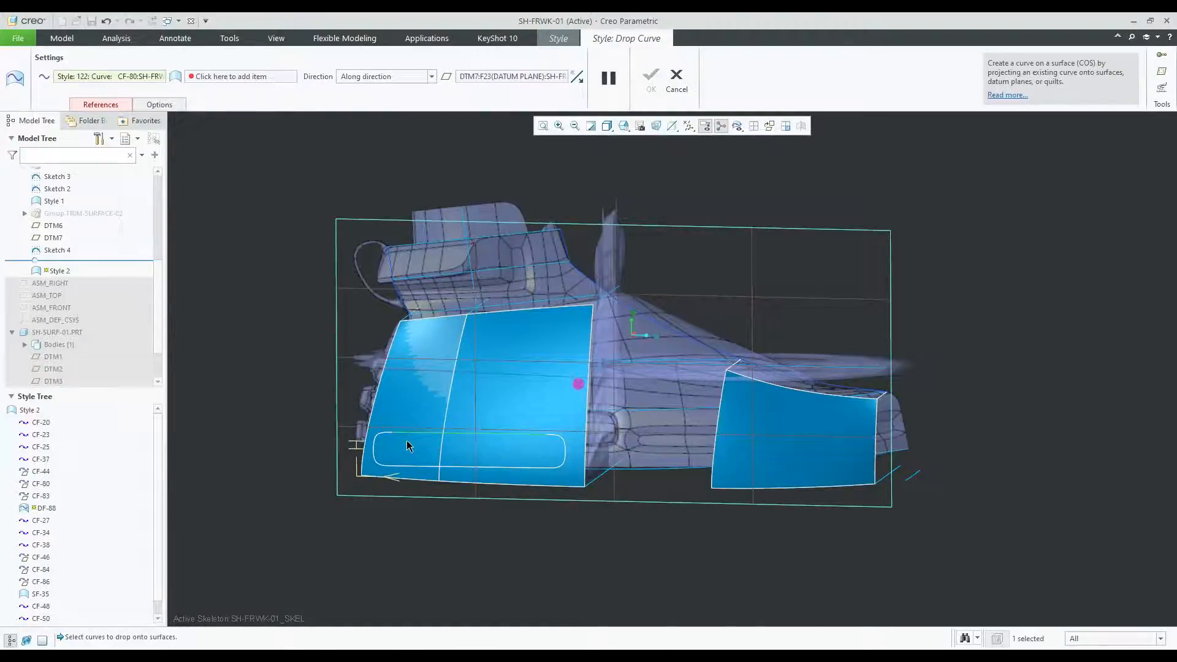
{"action": "scroll", "coordinate": [384, 438], "scroll_direction": "up", "scroll_amount": 2}
{"action": "left_click", "coordinate": [375, 436], "text": "ctrl"}
{"action": "left_click", "coordinate": [425, 472], "text": "ctrl"}
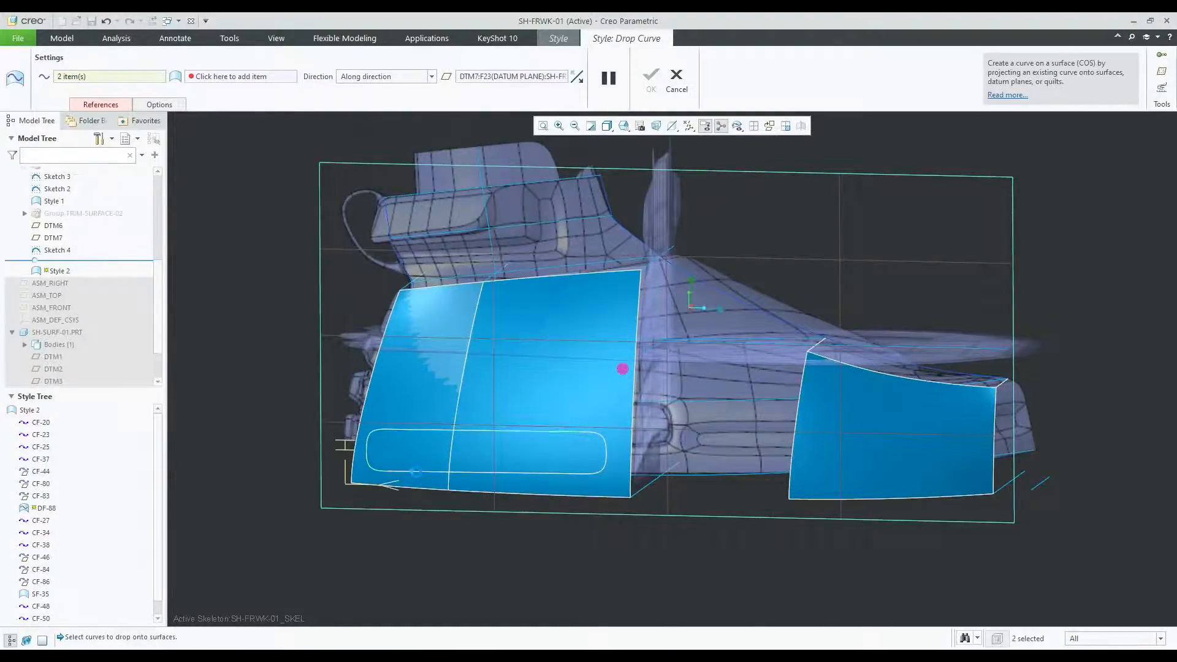
{"action": "left_click", "coordinate": [258, 79]}
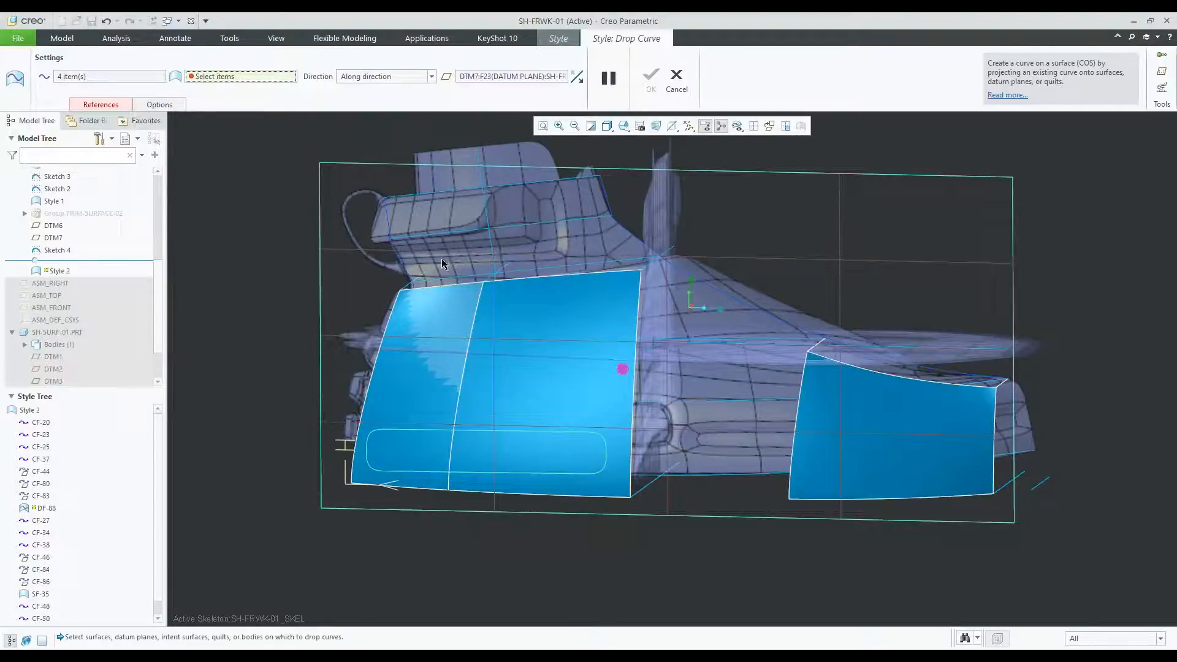
{"action": "left_click", "coordinate": [510, 372]}
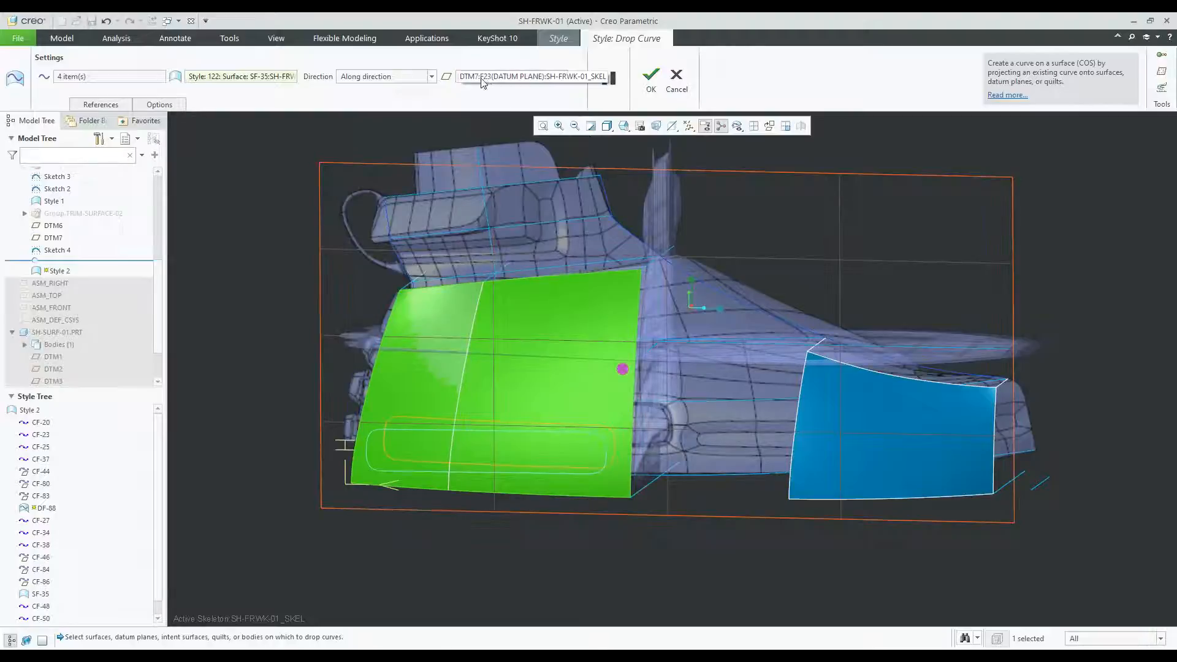
{"action": "mouse_move", "coordinate": [520, 333]}
{"action": "middle_mouse_down"}
{"action": "mouse_move", "coordinate": [542, 370]}
{"action": "mouse_move", "coordinate": [535, 341]}
{"action": "middle_mouse_up"}
{"action": "left_click", "coordinate": [649, 92]}
{"action": "left_click", "coordinate": [245, 361]}
Set up a surface trim of the heel-side quilt, using the four dropped curves of the closed slot outline as trimming curves.
{"action": "middle_click_drag", "start_coordinate": [454, 366], "coordinate": [374, 354]}
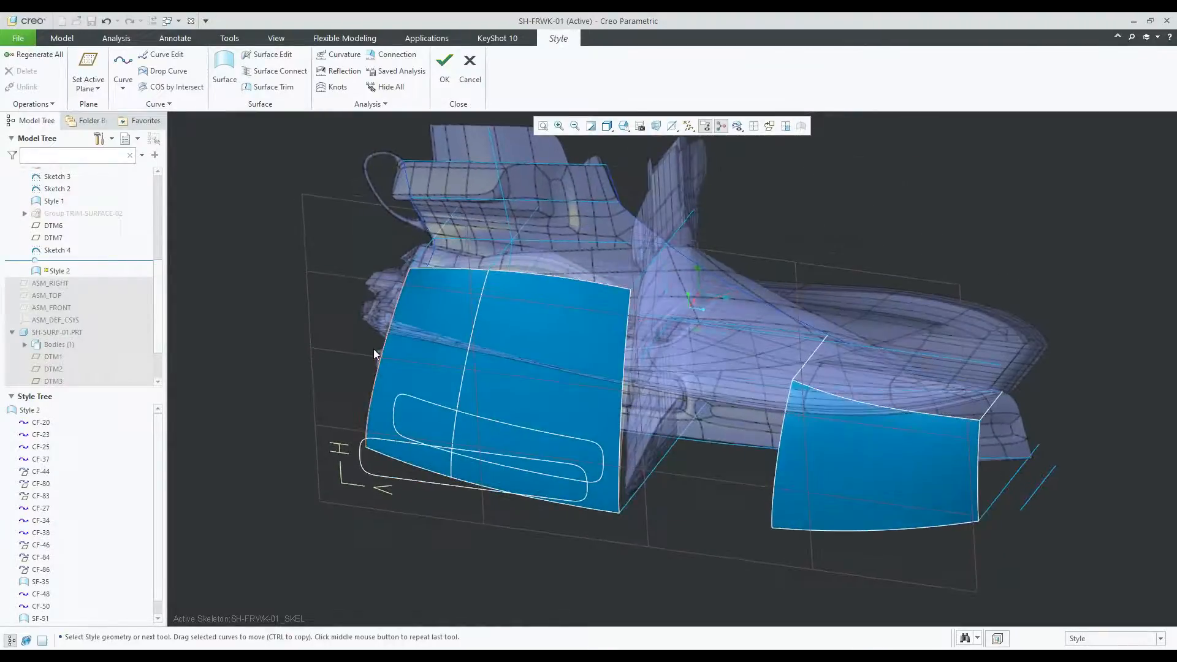
{"action": "left_click", "coordinate": [270, 87]}
{"action": "left_click", "coordinate": [496, 380]}
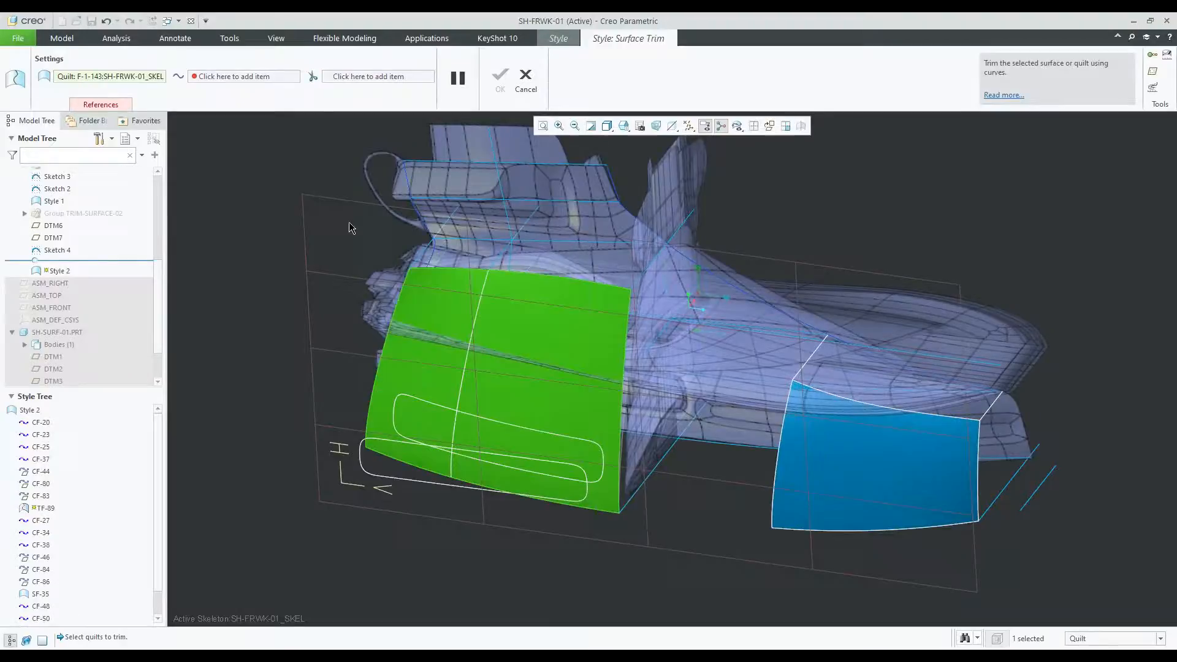
{"action": "left_click", "coordinate": [263, 82]}
{"action": "scroll", "coordinate": [388, 403], "scroll_direction": "up", "scroll_amount": 5}
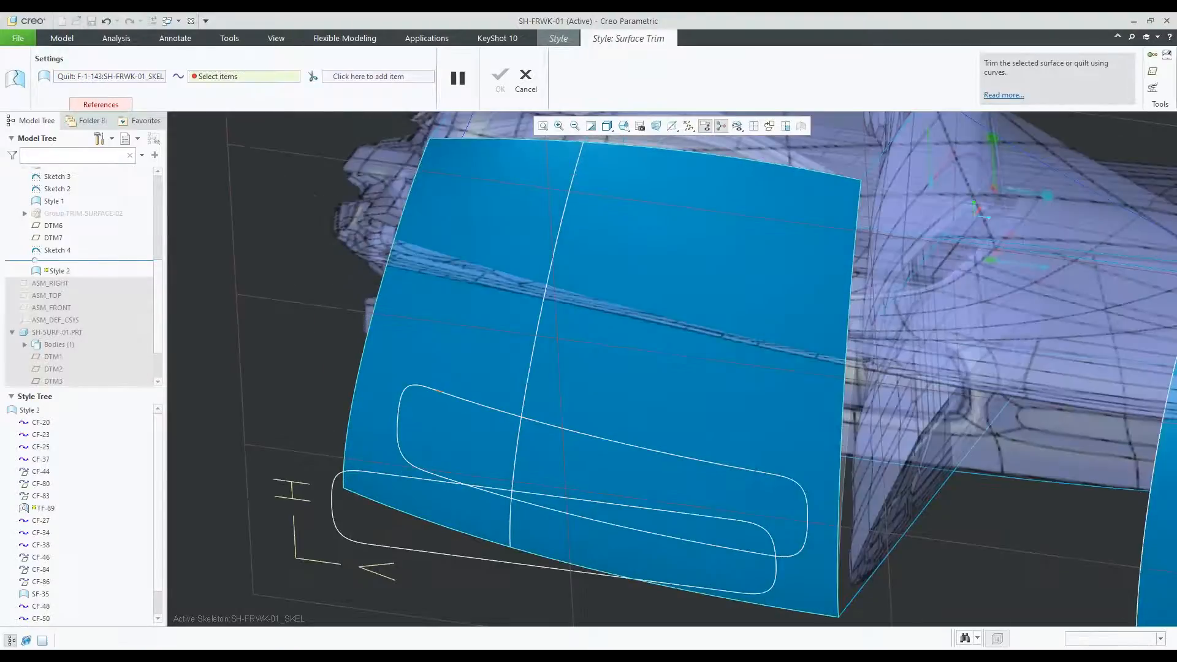
{"action": "left_click", "coordinate": [401, 405]}
{"action": "left_click", "coordinate": [403, 407], "text": "ctrl"}
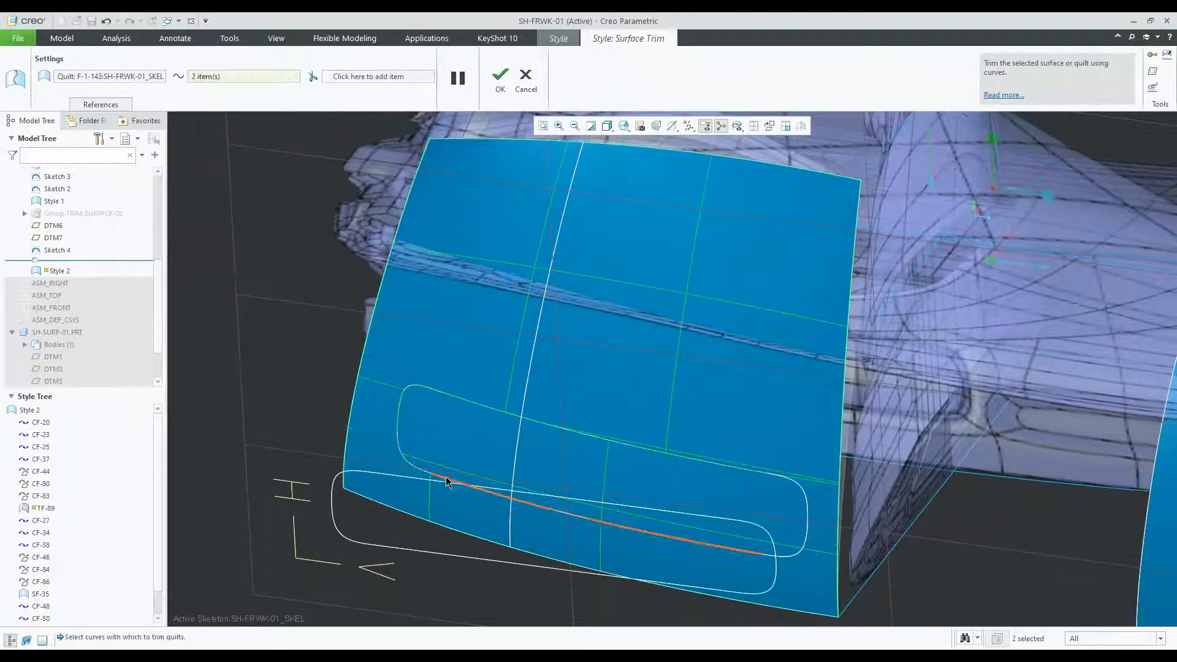
{"action": "left_click", "coordinate": [450, 481], "text": "ctrl"}
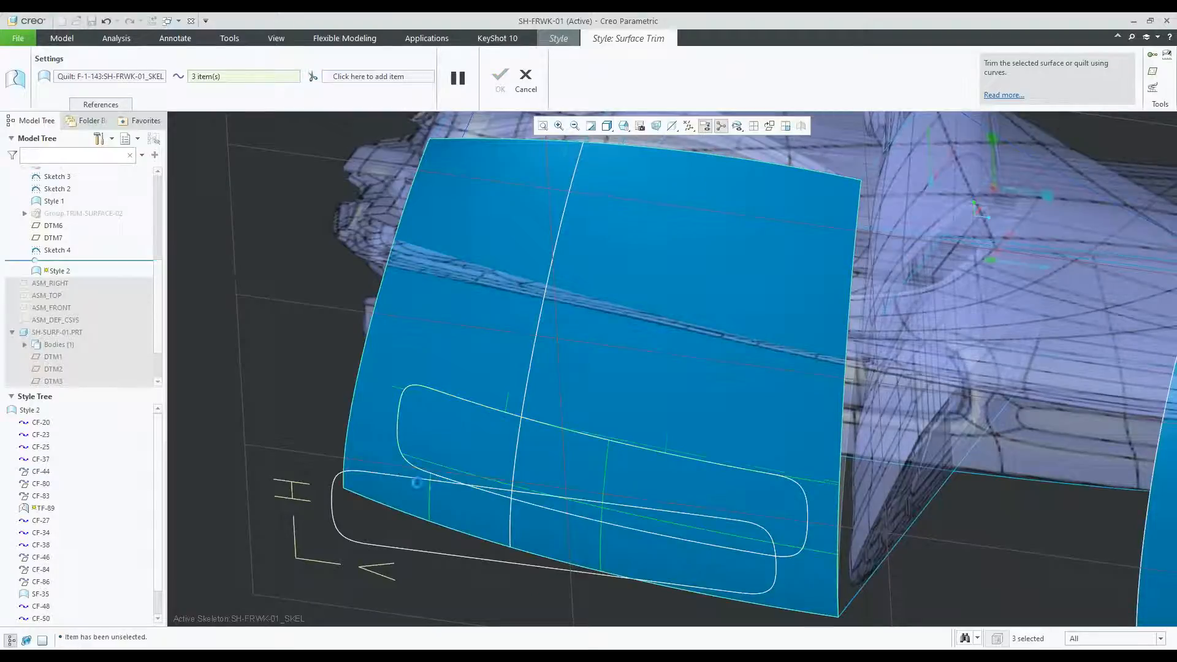
{"action": "left_click", "coordinate": [444, 474], "text": "ctrl"}
{"action": "left_click", "coordinate": [806, 525], "text": "ctrl"}
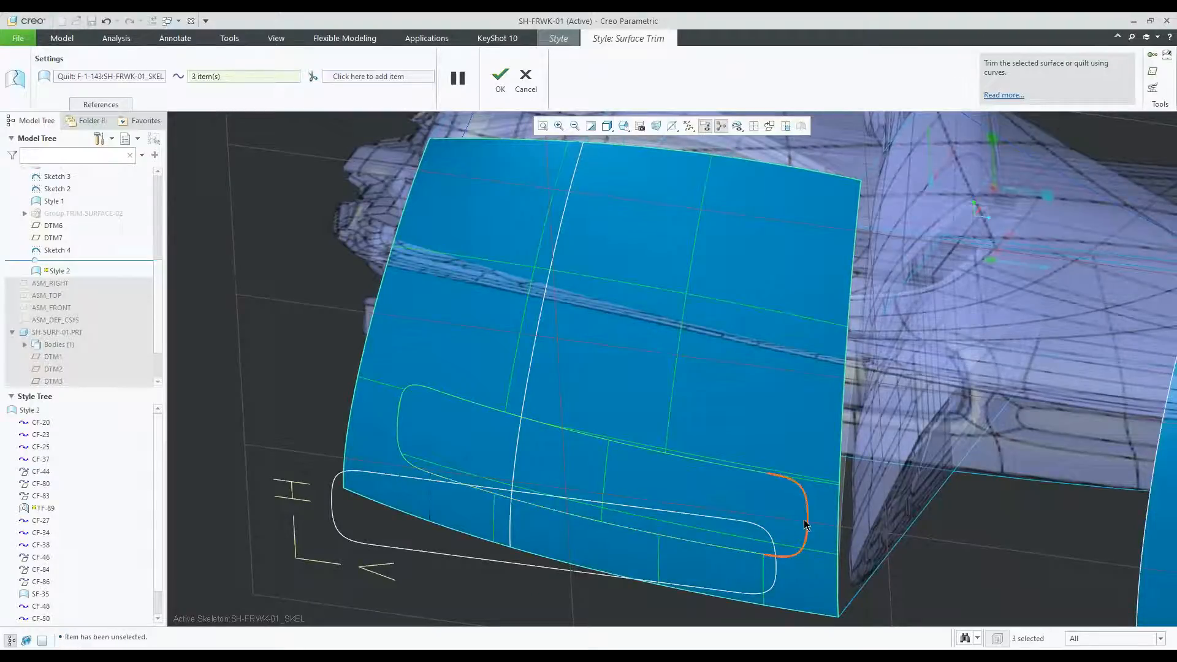
{"action": "left_click", "coordinate": [807, 526], "text": "ctrl"}
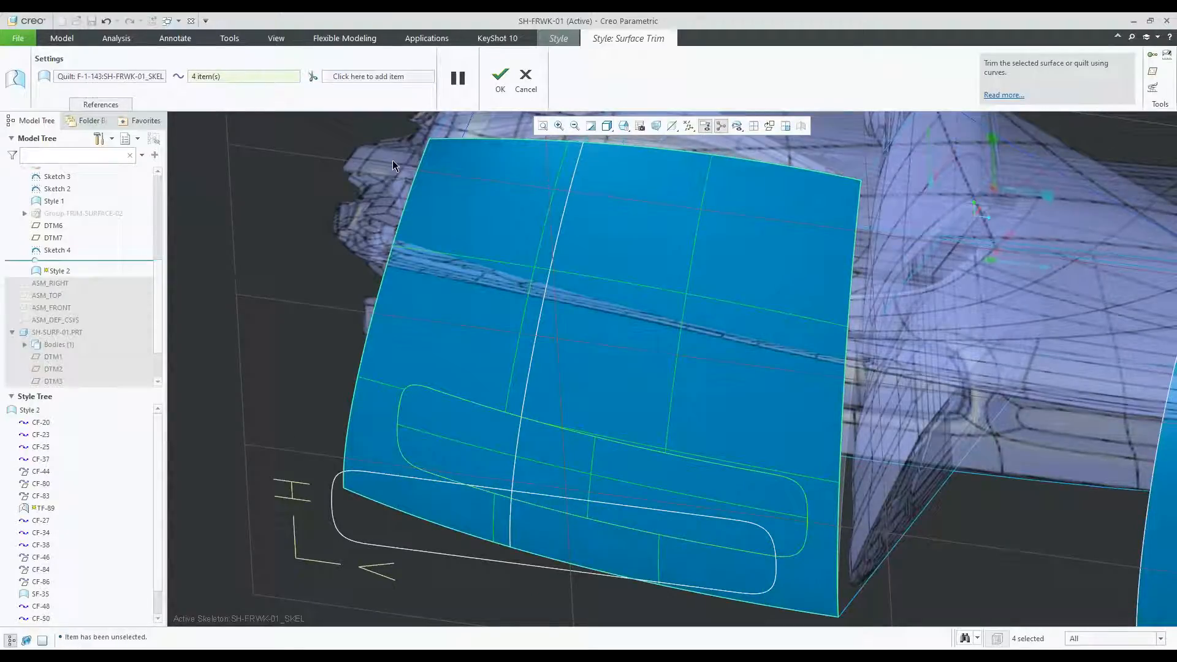
Delete the surface portion inside the slot outline, apply the trim and finish Style 2.
{"action": "left_click", "coordinate": [379, 77]}
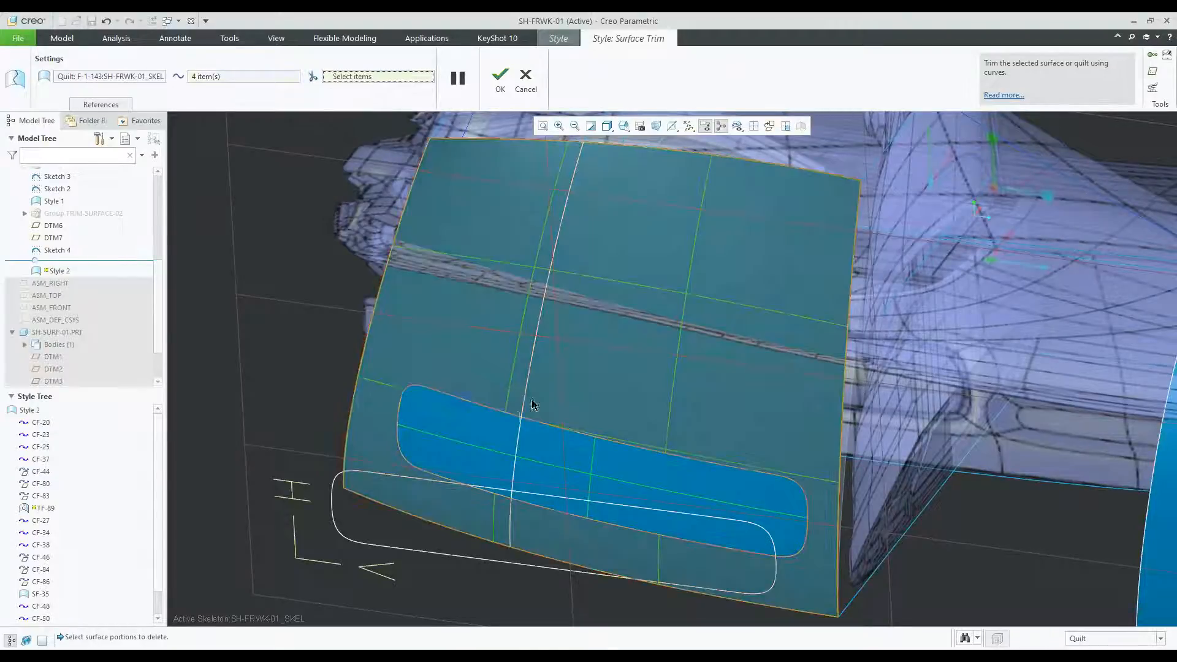
{"action": "left_click", "coordinate": [507, 431]}
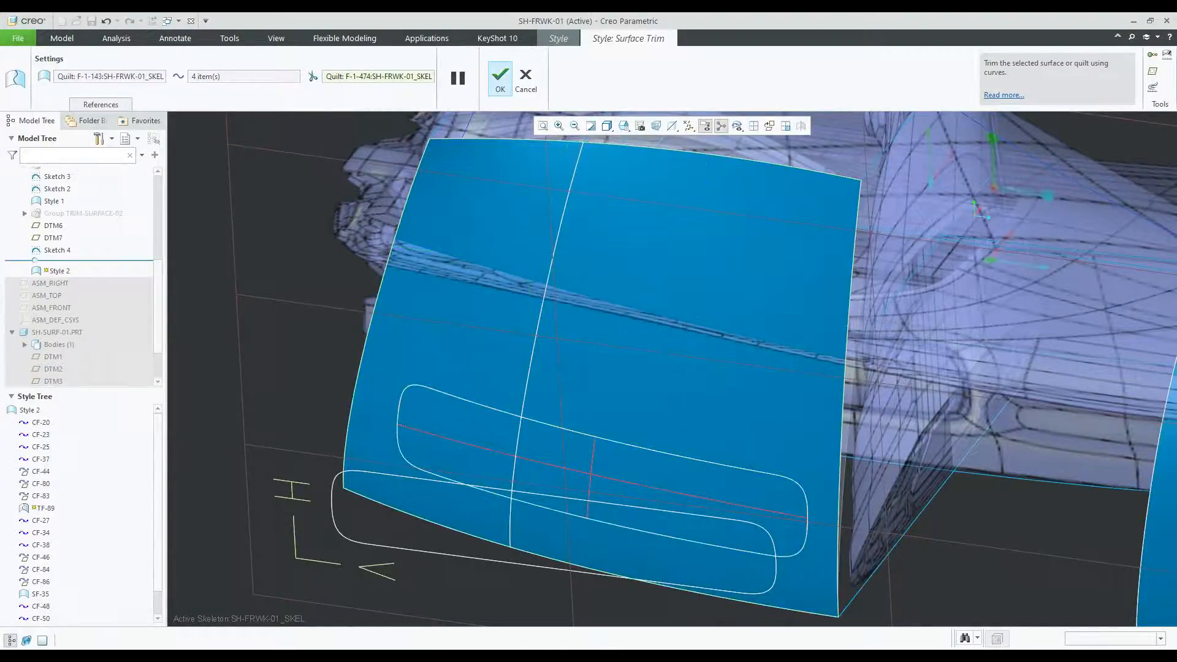
{"action": "left_click", "coordinate": [499, 82]}
{"action": "scroll", "coordinate": [407, 144], "scroll_direction": "down", "scroll_amount": 5}
{"action": "left_click", "coordinate": [287, 365]}
{"action": "middle_click_drag", "start_coordinate": [314, 425], "coordinate": [370, 182]}
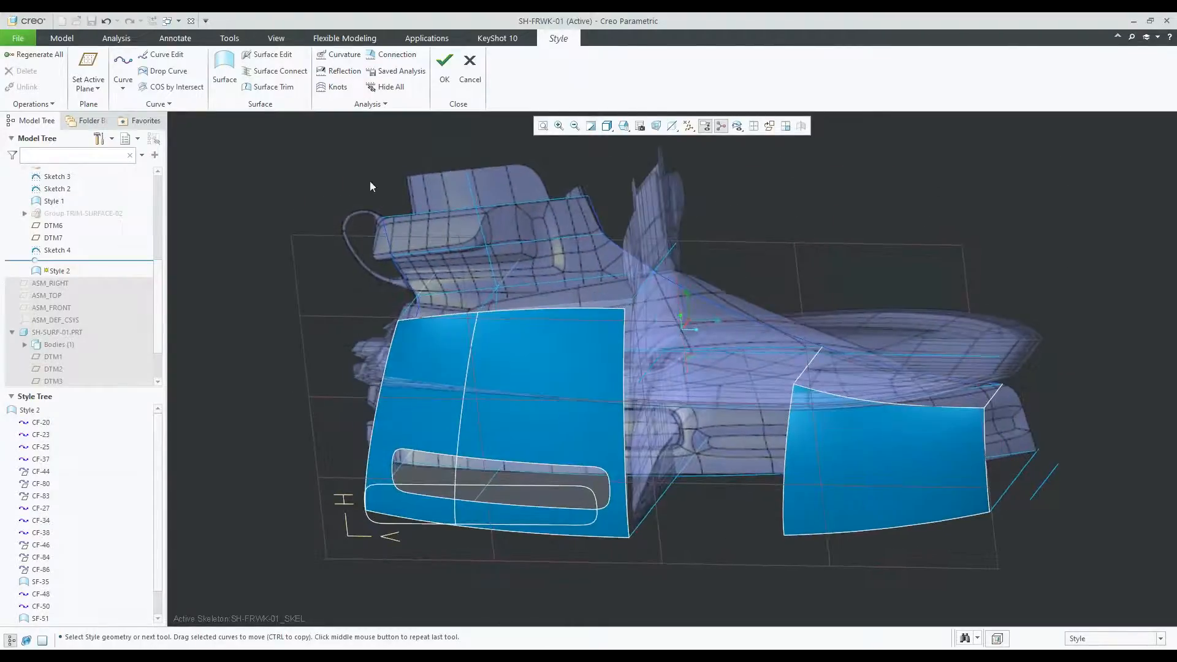
{"action": "left_click", "coordinate": [444, 74]}
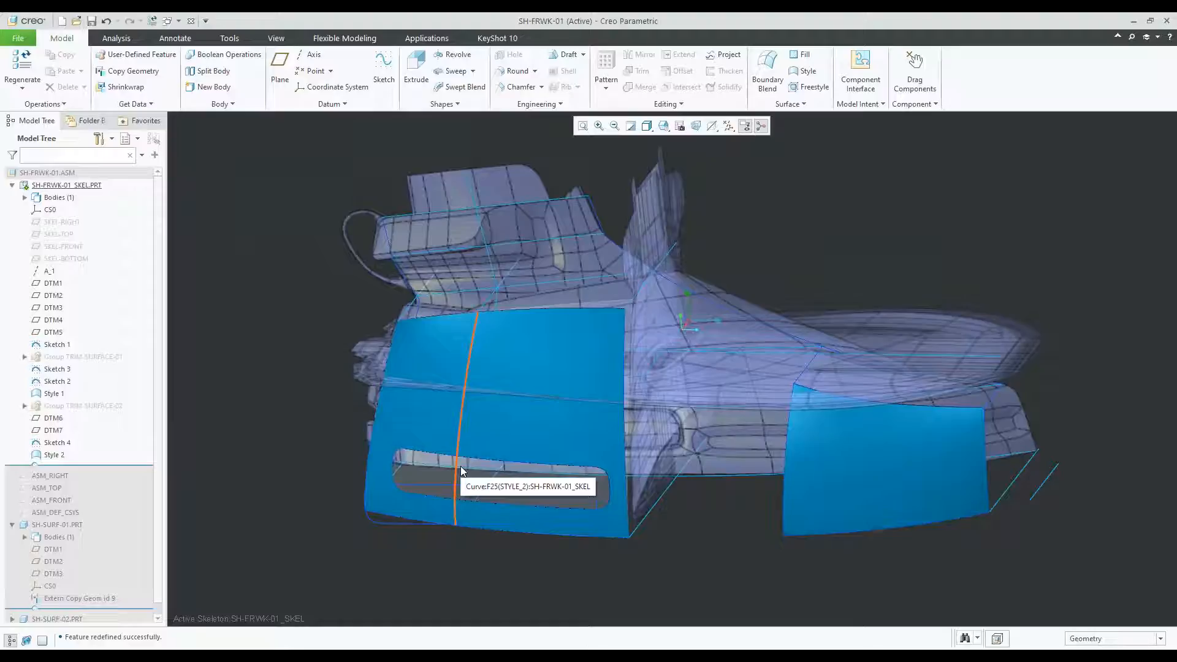
Copy the heel-side surface as a new quilt with its slot opening filled.
{"action": "left_click", "coordinate": [481, 339]}
{"action": "mouse_move", "coordinate": [578, 373]}
{"action": "middle_mouse_down"}
{"action": "mouse_move", "coordinate": [614, 368]}
{"action": "mouse_move", "coordinate": [565, 378]}
{"action": "middle_mouse_up"}
{"action": "scroll", "coordinate": [565, 378], "scroll_direction": "down", "scroll_amount": 2}
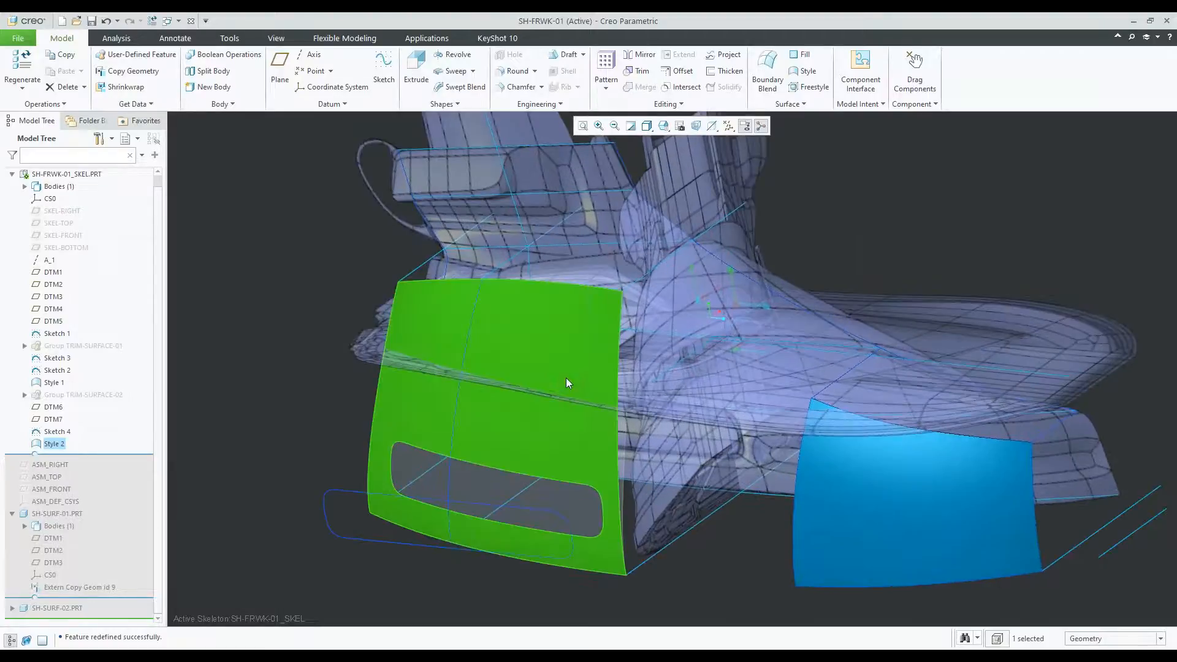
{"action": "left_click", "coordinate": [69, 56]}
{"action": "left_click", "coordinate": [80, 71]}
{"action": "left_click", "coordinate": [85, 85]}
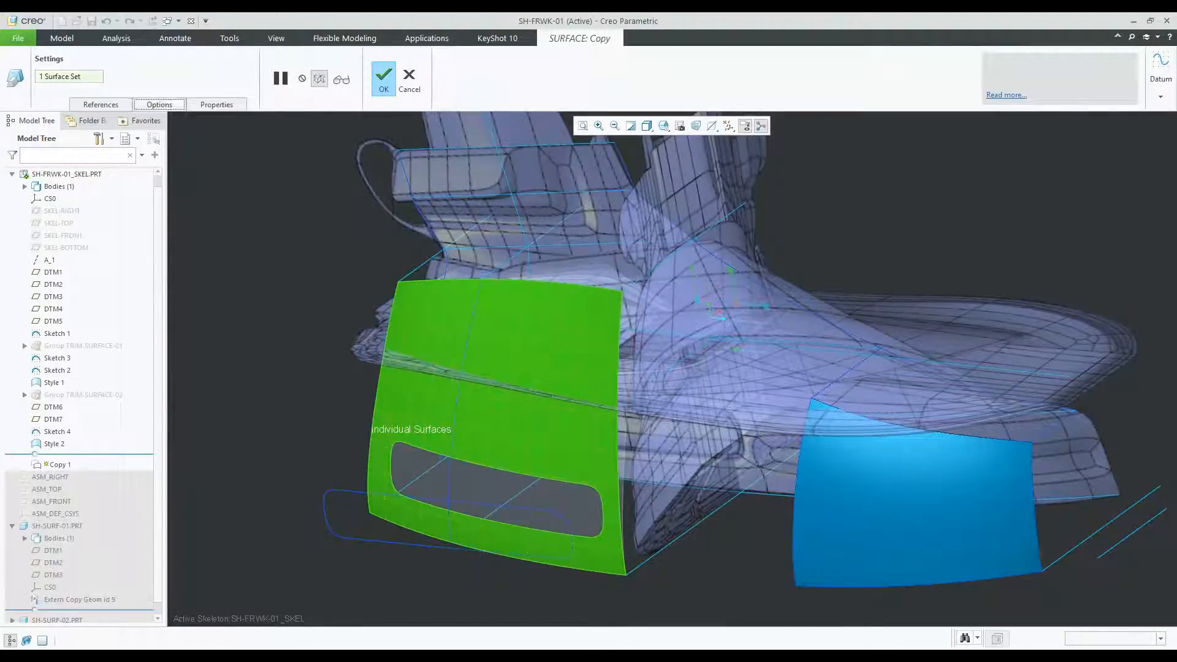
{"action": "left_click", "coordinate": [160, 105]}
{"action": "left_click", "coordinate": [177, 167]}
{"action": "left_click", "coordinate": [383, 87]}
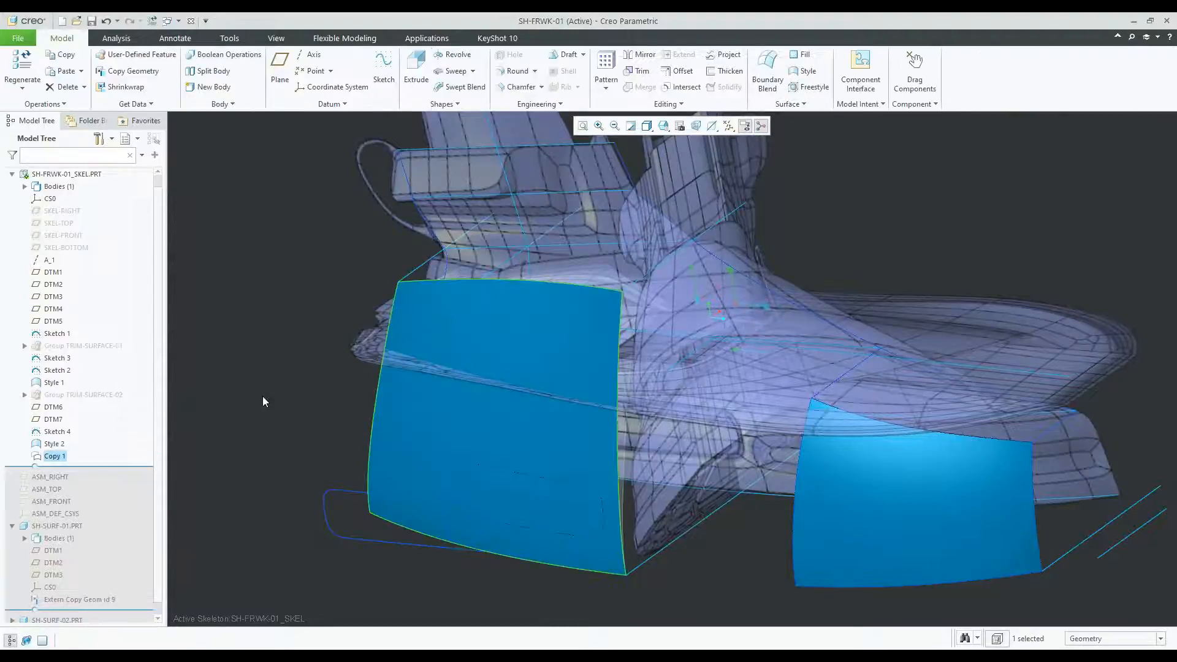
Offset the Copy 1 quilt inward by 1.00.
{"action": "left_click", "coordinate": [252, 406]}
{"action": "left_click", "coordinate": [54, 456]}
{"action": "left_click", "coordinate": [679, 70]}
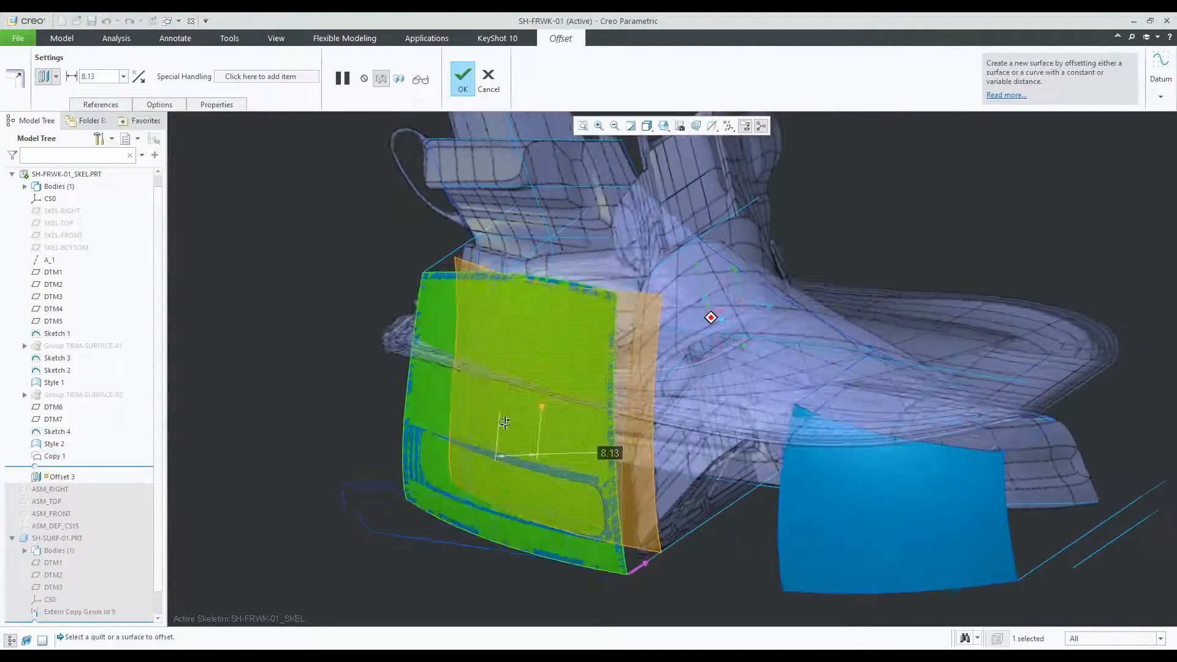
{"action": "middle_click_drag", "start_coordinate": [504, 422], "coordinate": [527, 416]}
{"action": "double_click", "coordinate": [641, 436]}
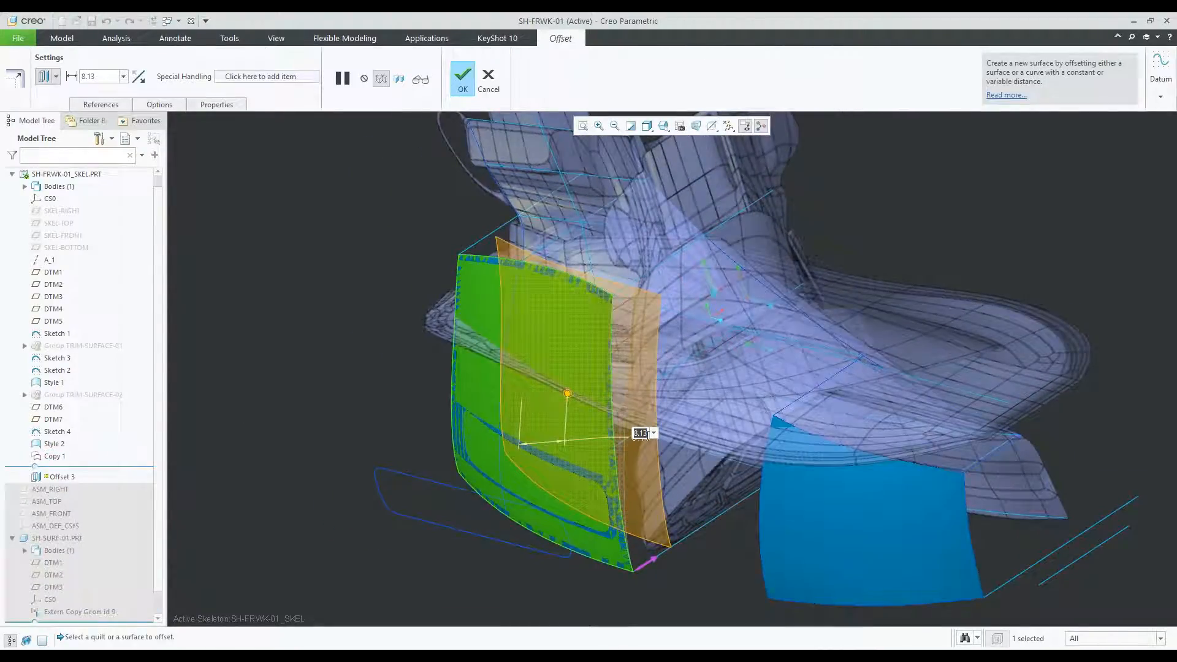
{"action": "key", "text": "Return"}
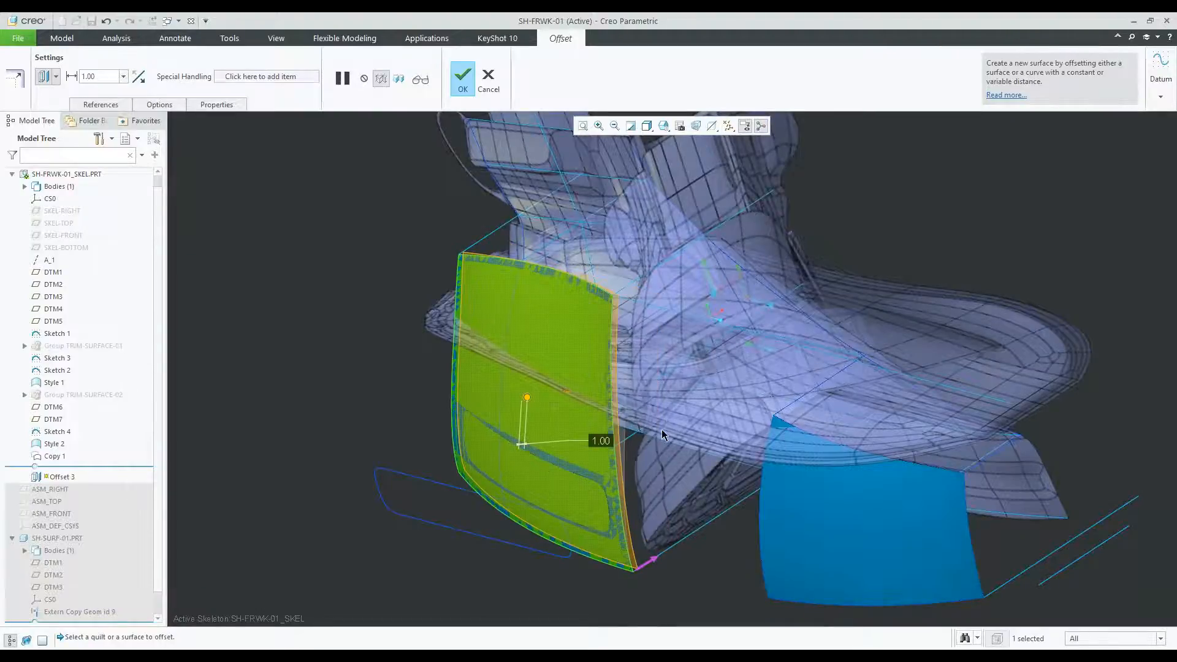
{"action": "left_click", "coordinate": [467, 86]}
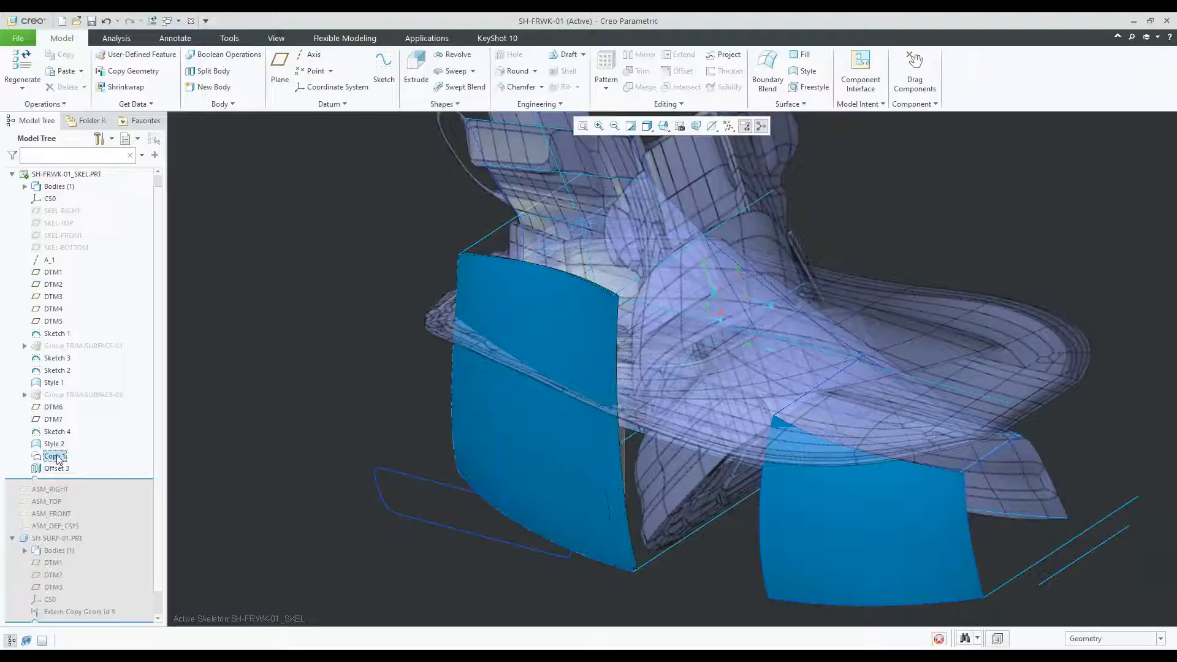
Hide Copy 1 and check the slotted surface and the offset surface behind it by selecting them.
{"action": "left_click", "coordinate": [60, 458]}
{"action": "left_click", "coordinate": [81, 415]}
{"action": "mouse_move", "coordinate": [398, 453]}
{"action": "middle_mouse_down"}
{"action": "mouse_move", "coordinate": [423, 457]}
{"action": "mouse_move", "coordinate": [415, 421]}
{"action": "mouse_move", "coordinate": [421, 457]}
{"action": "middle_mouse_up"}
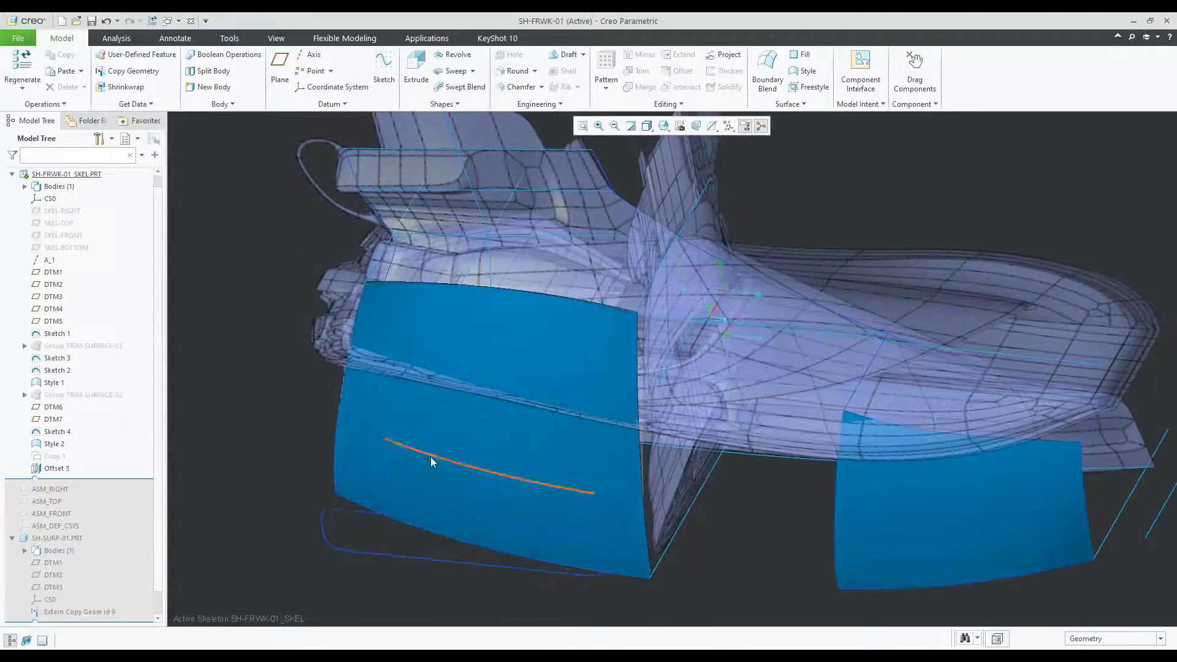
{"action": "left_click", "coordinate": [354, 466]}
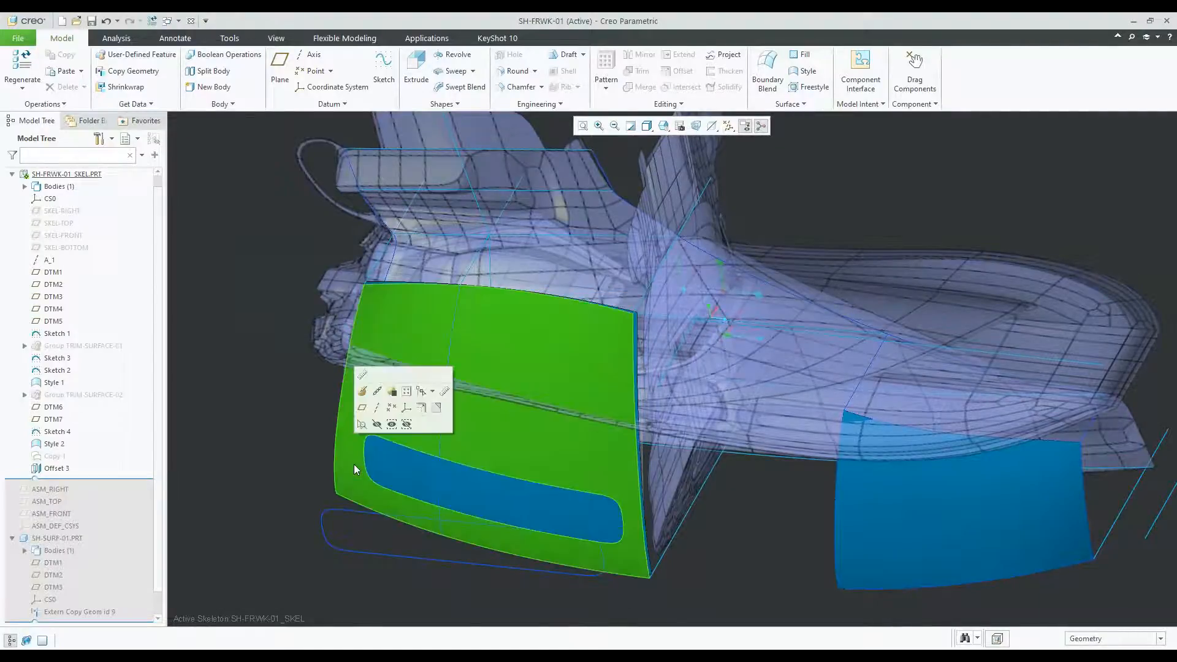
{"action": "left_click", "coordinate": [268, 494]}
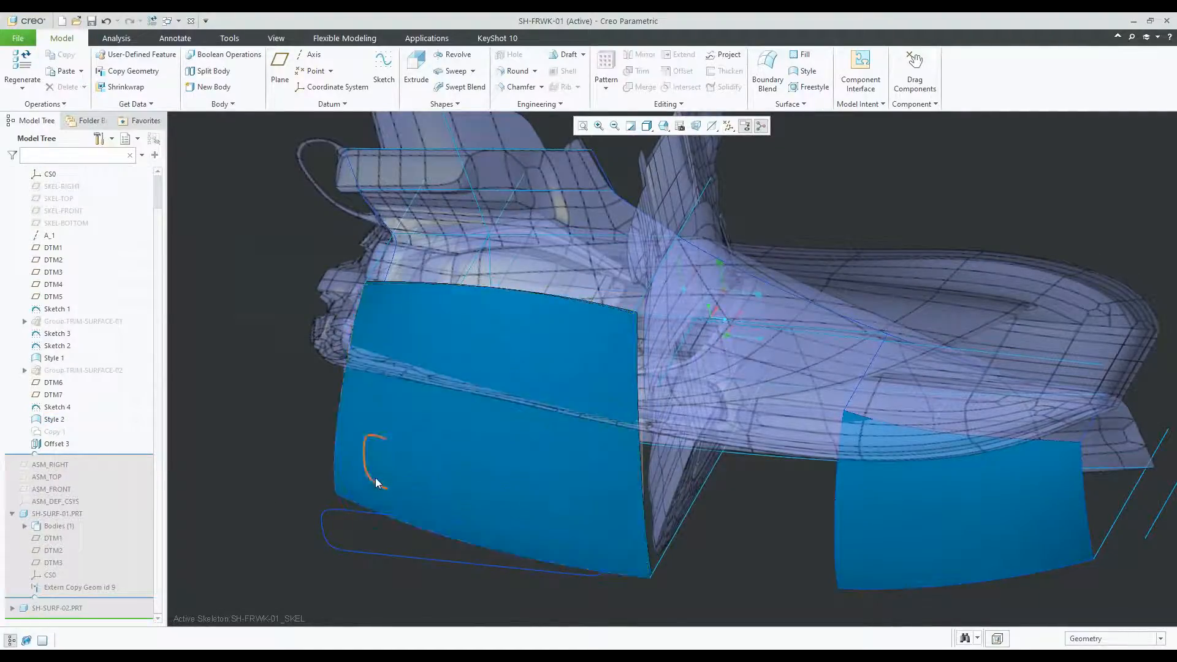
{"action": "left_click", "coordinate": [412, 474]}
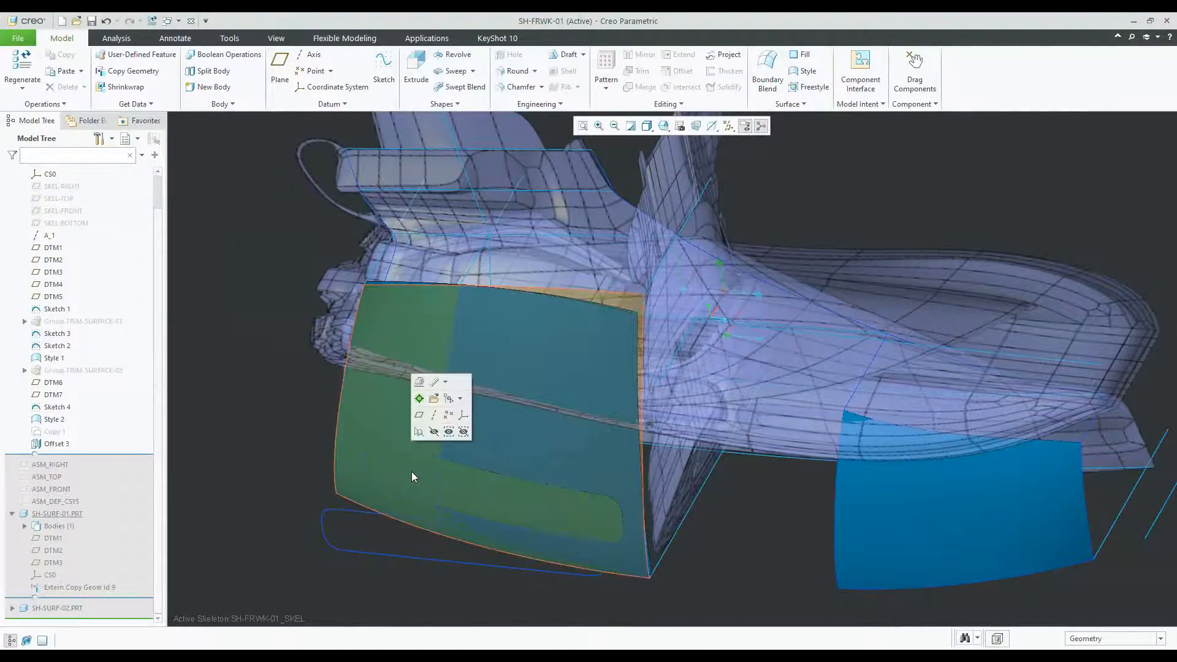
{"action": "left_click", "coordinate": [263, 493]}
Start a new sketch on DTM7 with SKEL-TOP as the orientation reference.
{"action": "left_click", "coordinate": [384, 67]}
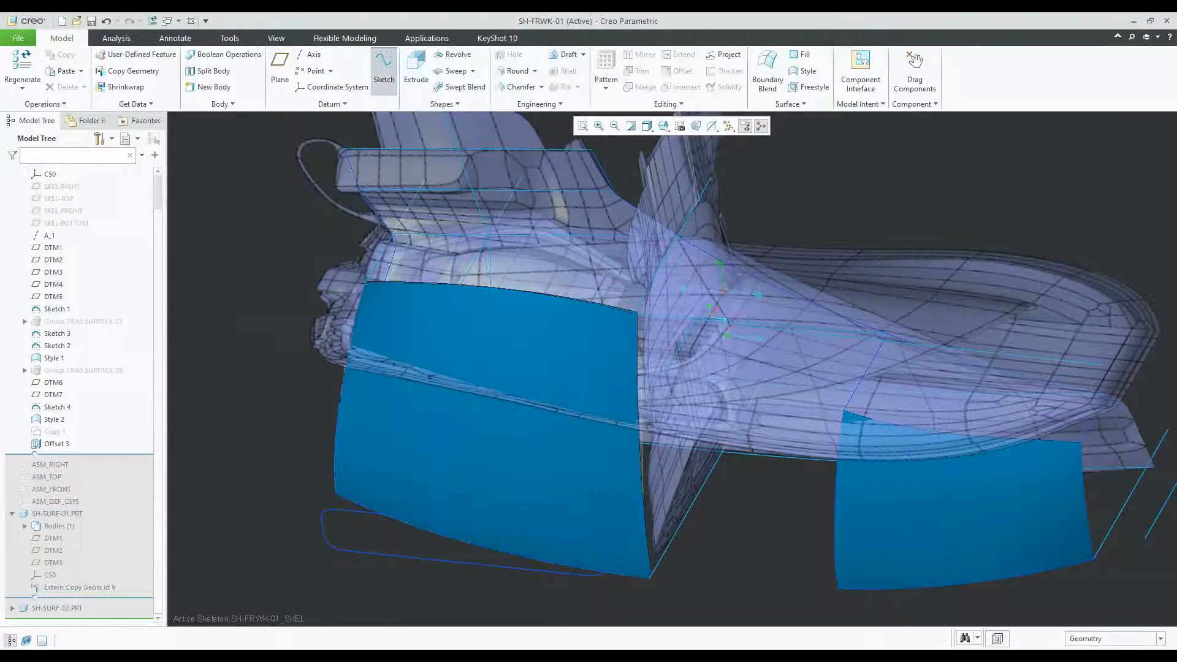
{"action": "left_click", "coordinate": [55, 395]}
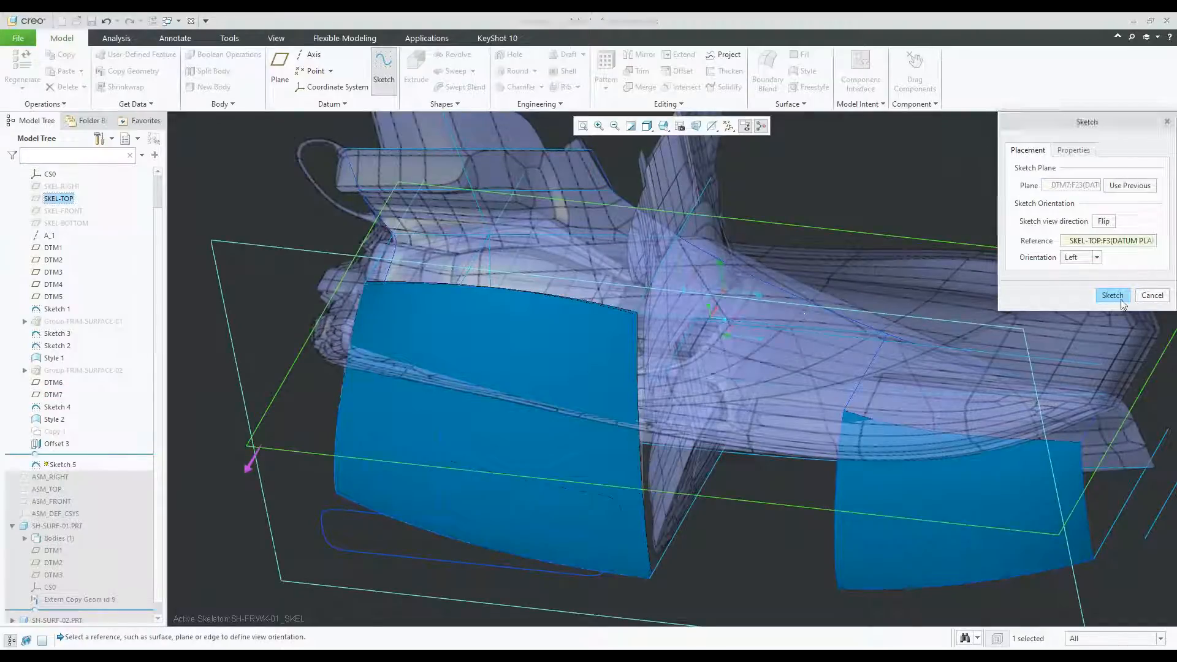
{"action": "left_click", "coordinate": [1122, 301]}
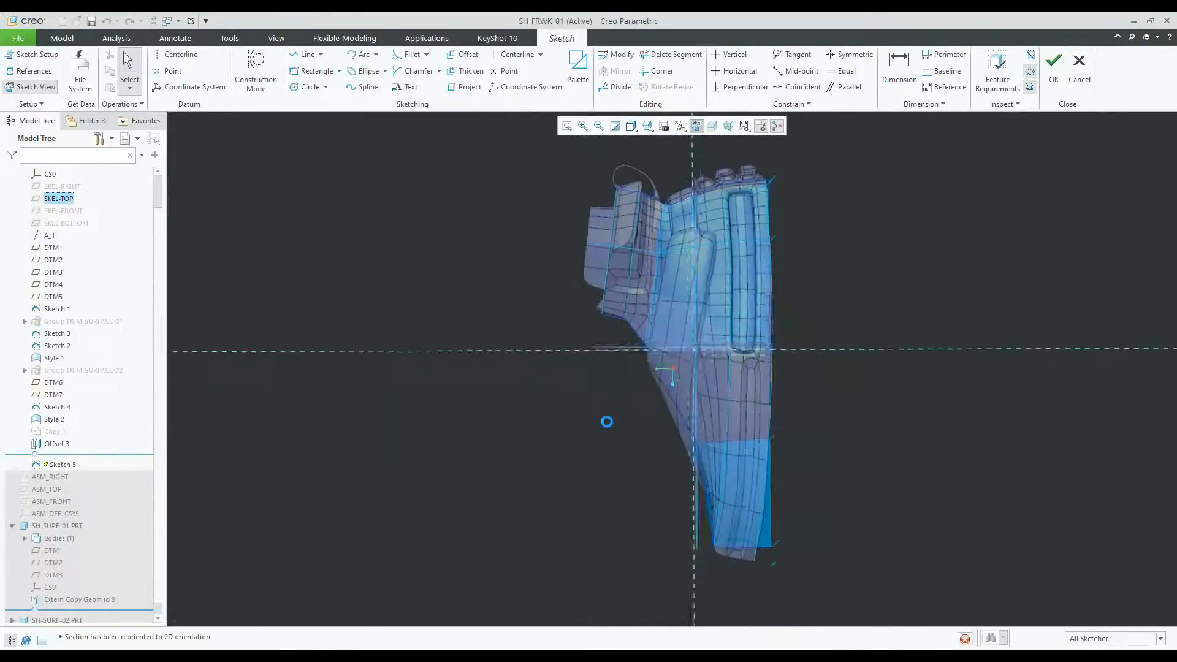
Try orienting the sketch with the SKEL-TOP reference set to Bottom.
{"action": "left_click", "coordinate": [33, 54]}
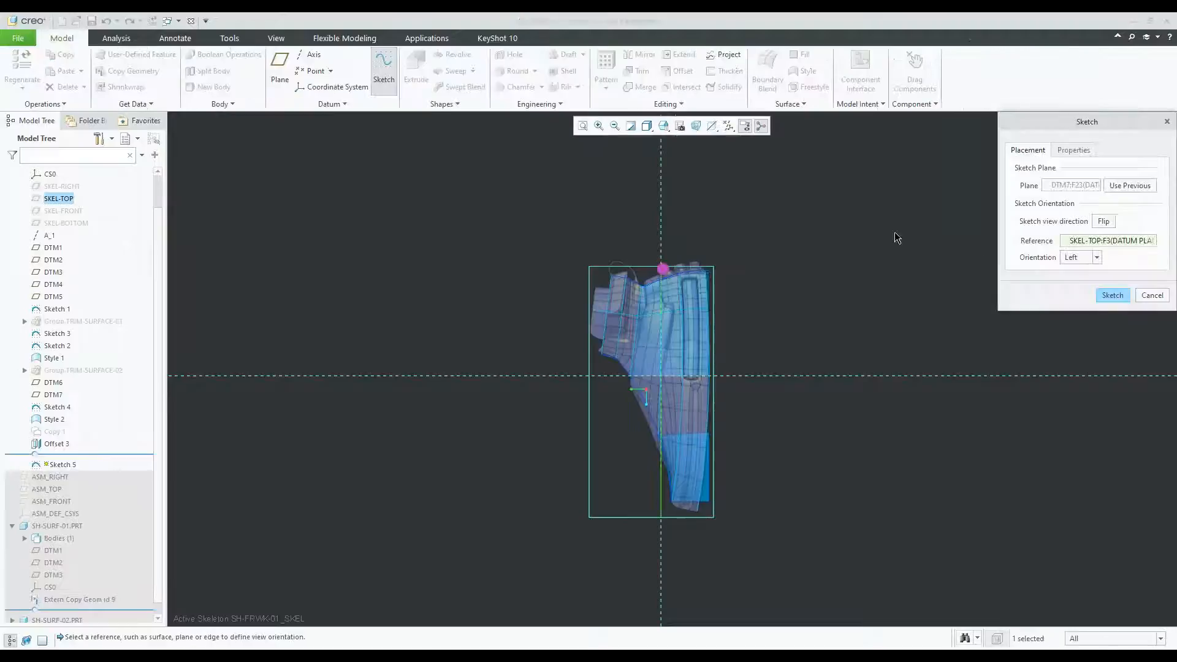
{"action": "left_click", "coordinate": [1096, 258]}
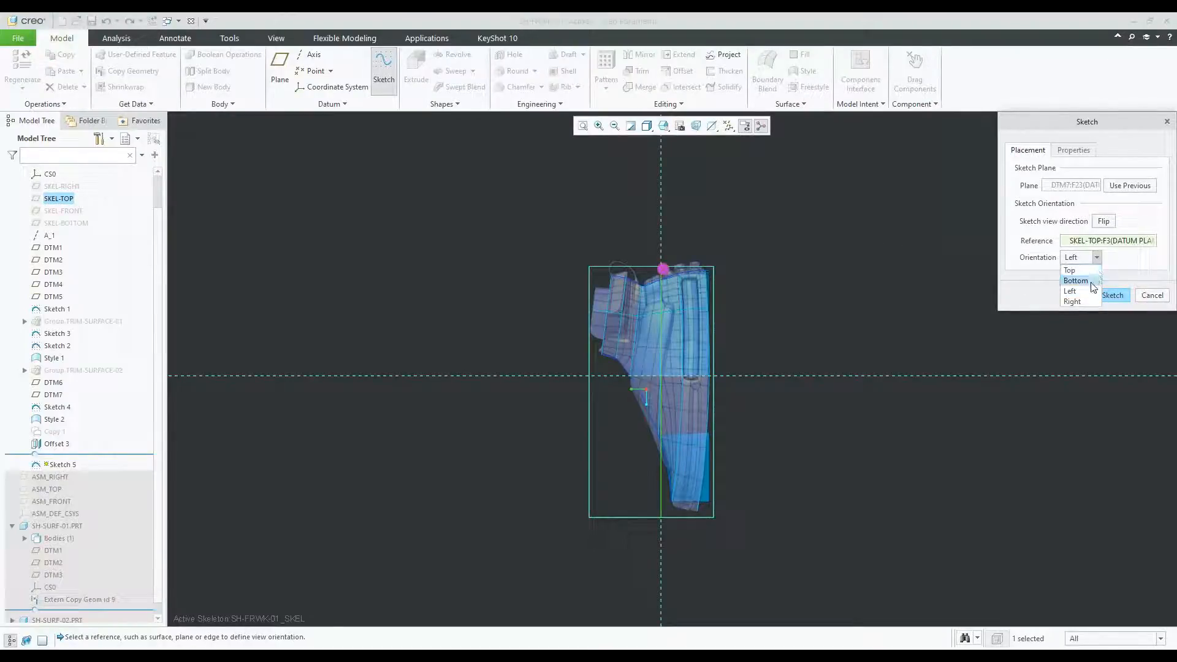
{"action": "left_click", "coordinate": [1091, 284]}
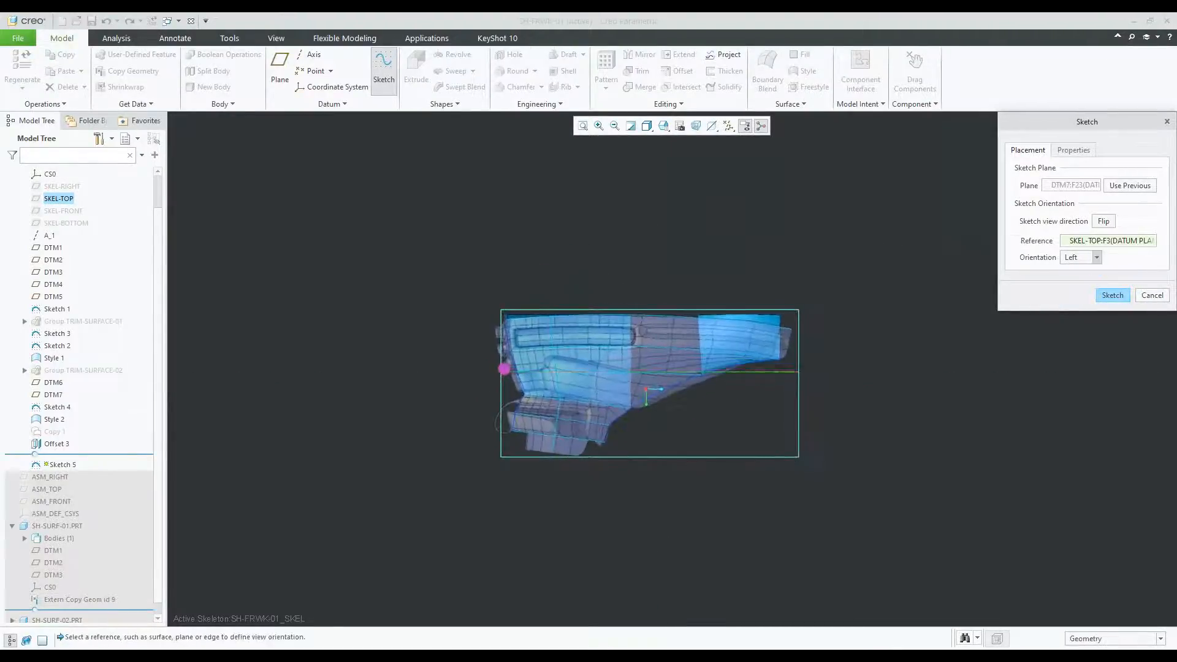
{"action": "left_click", "coordinate": [1112, 295]}
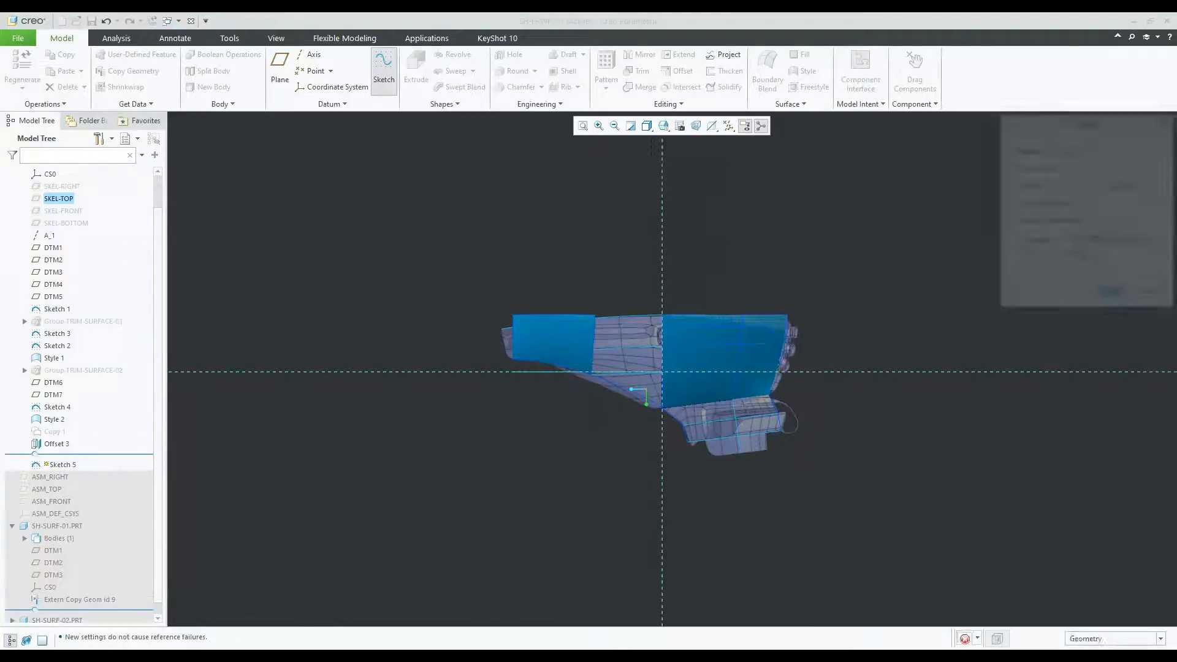
{"action": "left_click", "coordinate": [678, 126]}
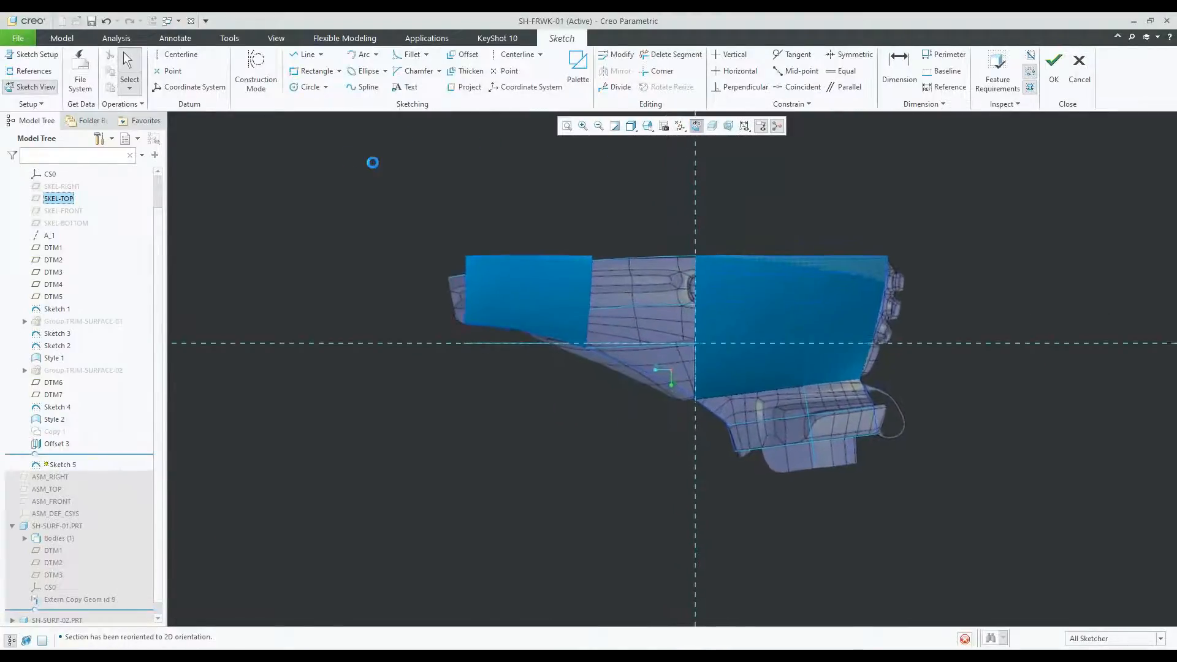
Reorient the sketch on DTM7 with the SKEL-TOP reference set to Top and the viewing direction flipped, showing it in 2D.
{"action": "left_click", "coordinate": [26, 55]}
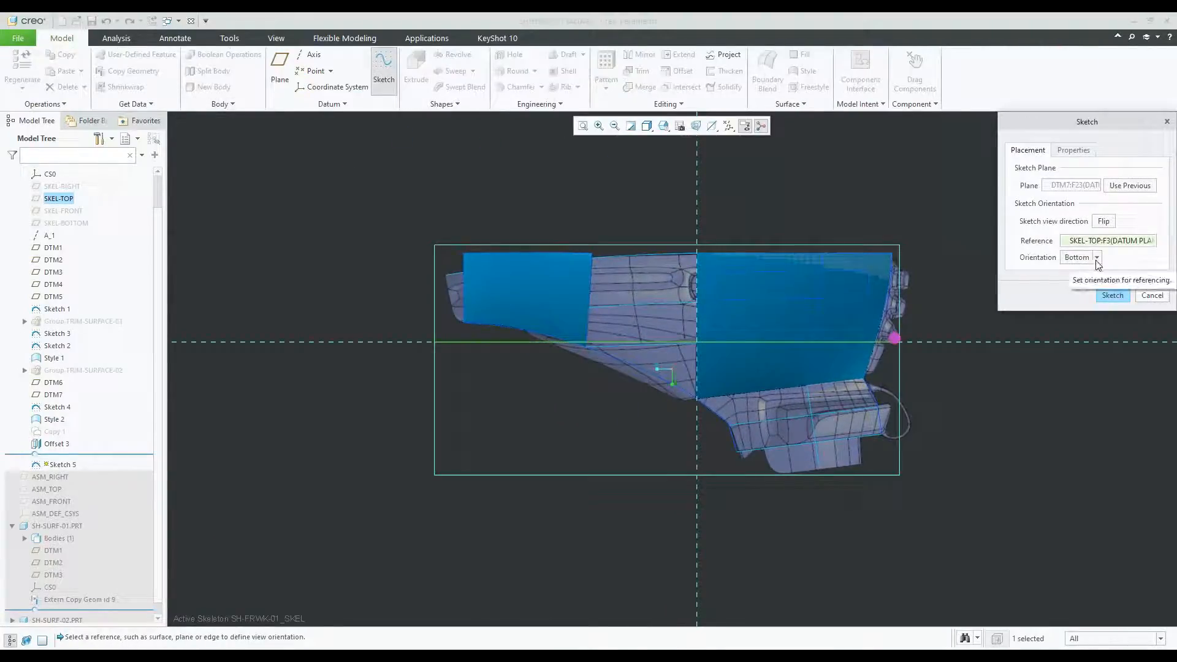
{"action": "left_click", "coordinate": [1104, 221]}
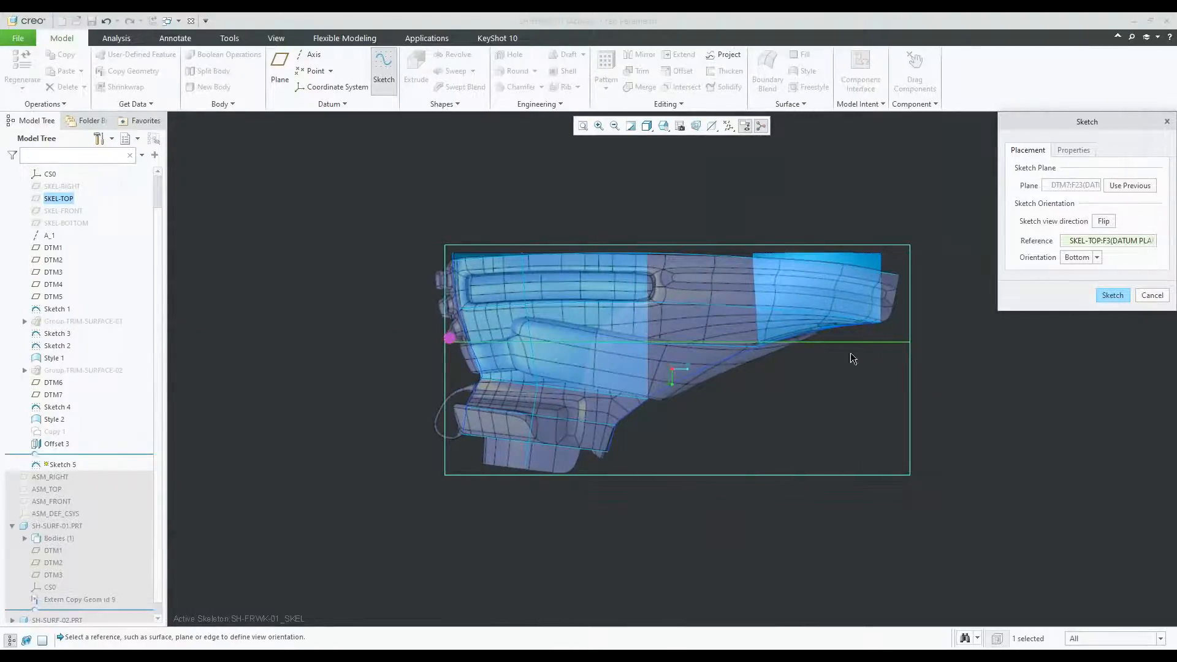
{"action": "left_click", "coordinate": [1096, 258]}
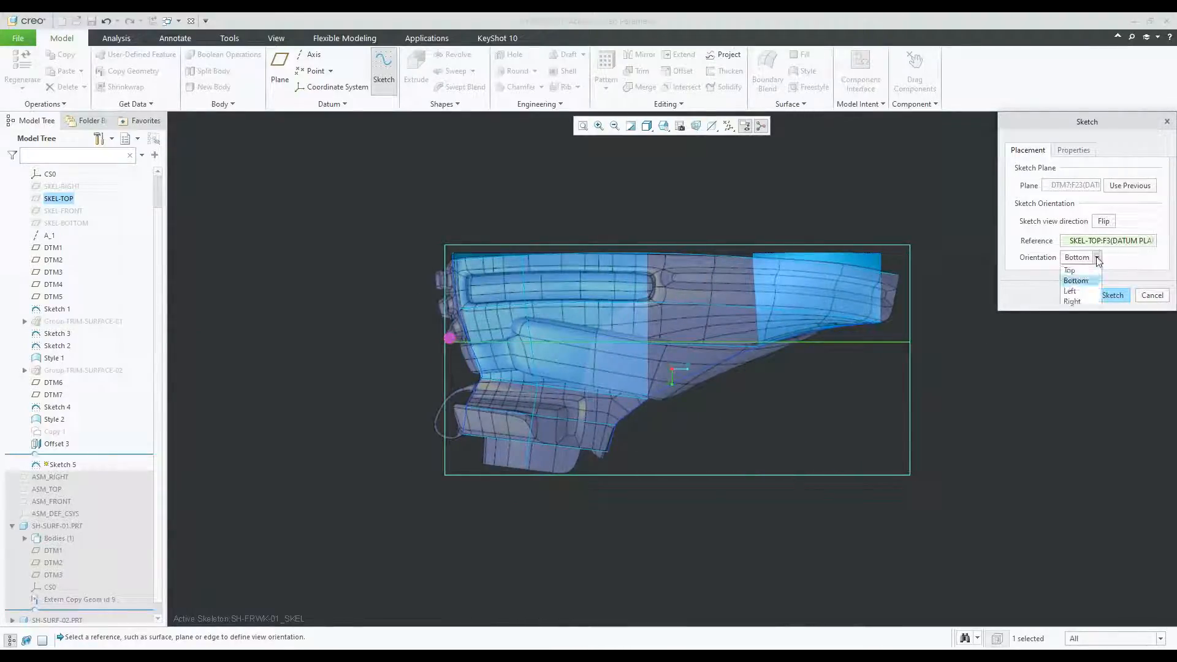
{"action": "left_click", "coordinate": [1076, 281]}
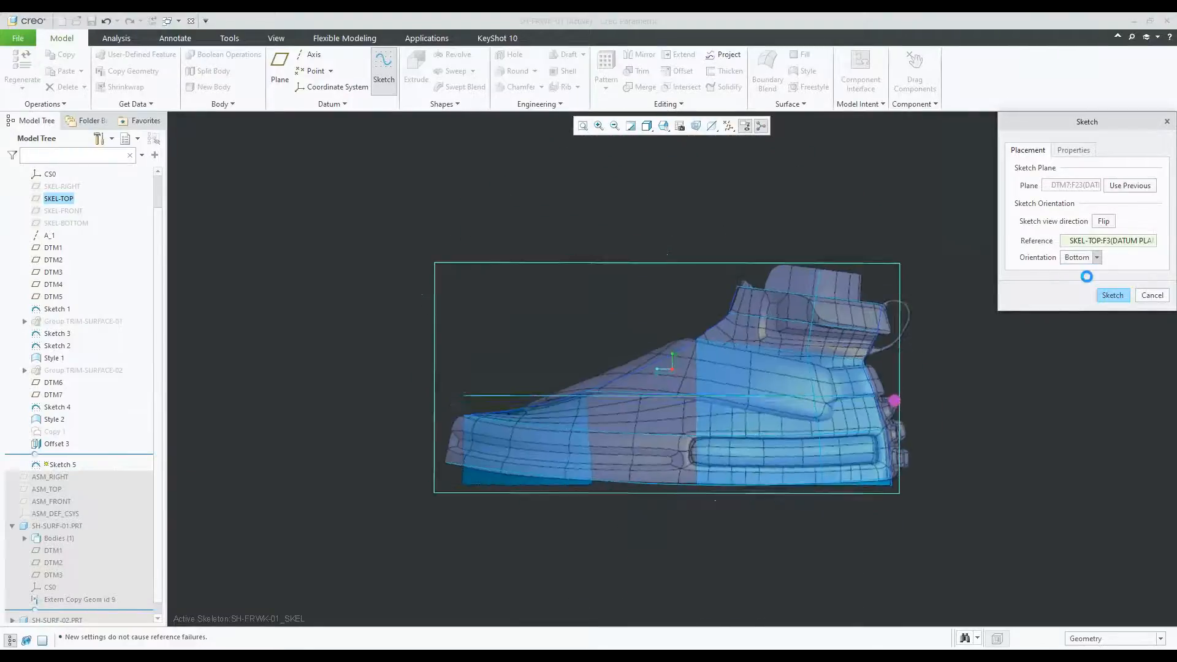
{"action": "left_click", "coordinate": [1103, 221]}
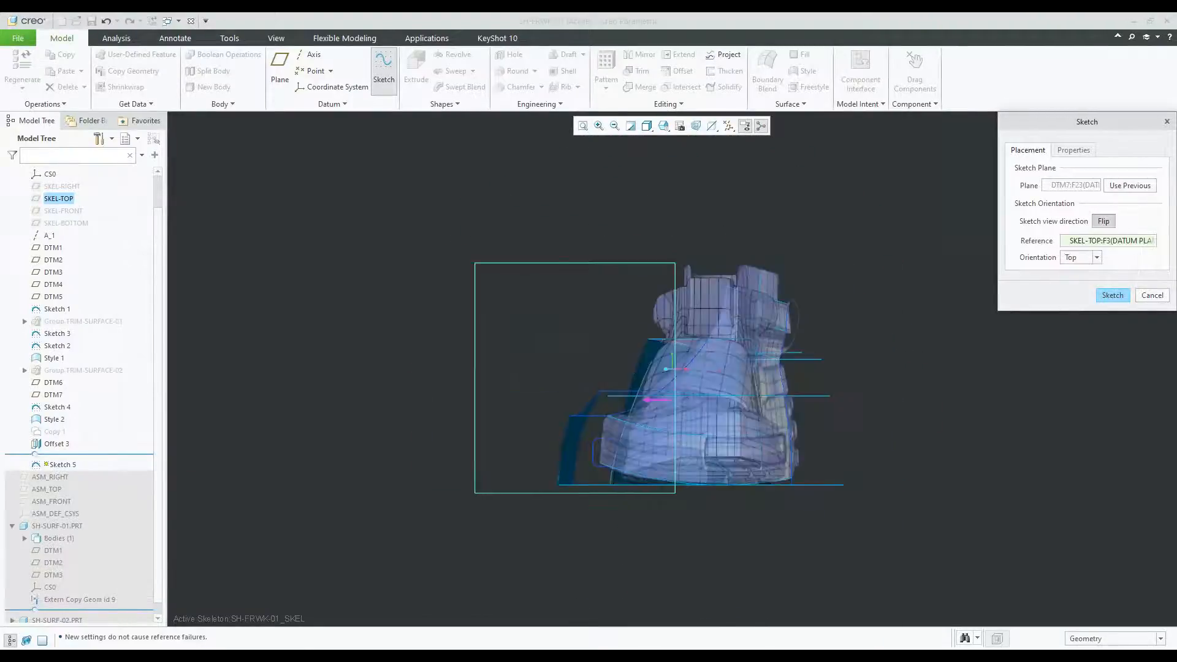
{"action": "left_click", "coordinate": [1113, 294]}
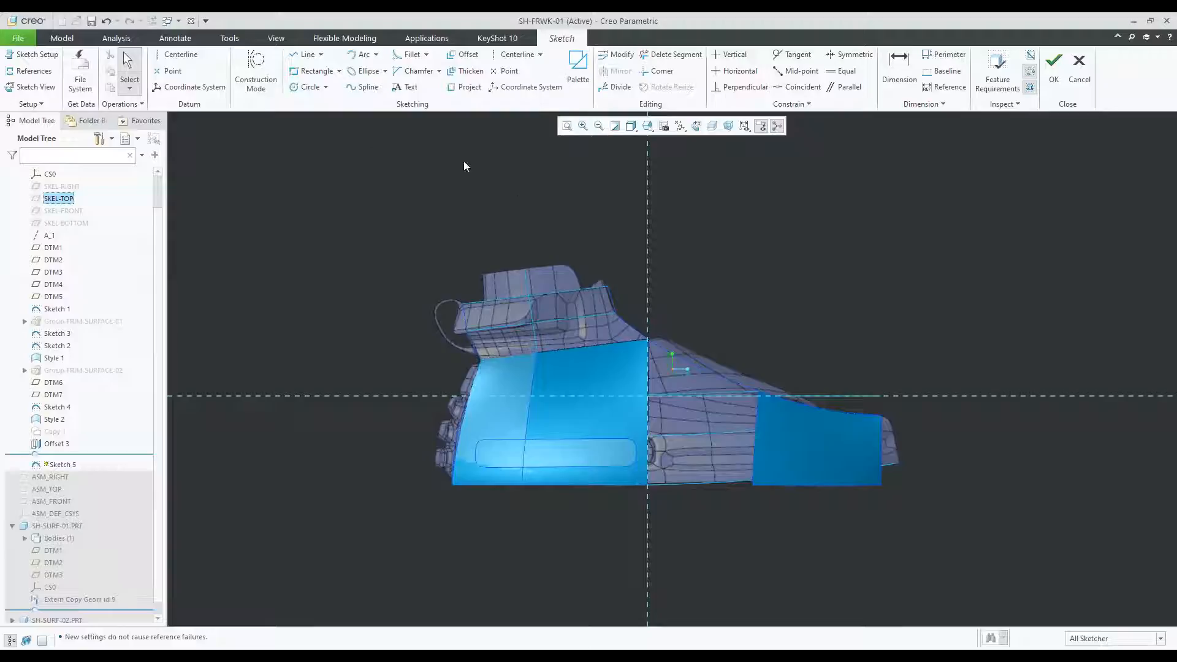
{"action": "left_click", "coordinate": [696, 129]}
Offset the chain of the slot outline's upper edge and heel-side end inward by 1.5.
{"action": "scroll", "coordinate": [531, 472], "scroll_direction": "up", "scroll_amount": 3}
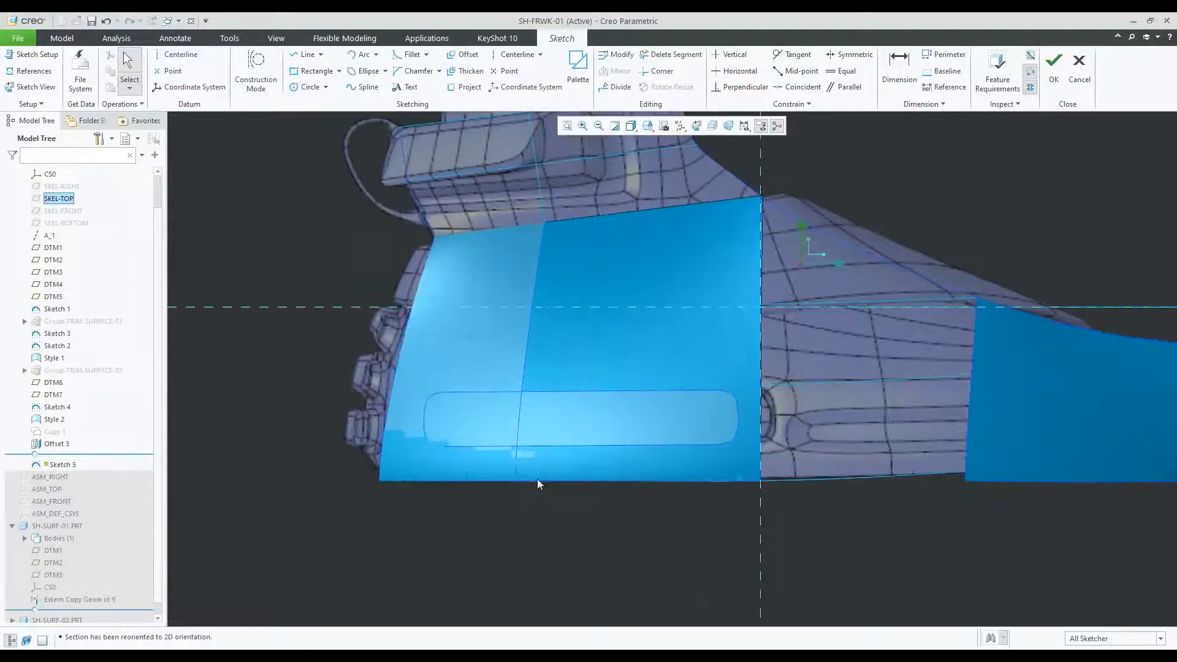
{"action": "scroll", "coordinate": [549, 337], "scroll_direction": "down", "scroll_amount": 1}
{"action": "scroll", "coordinate": [546, 343], "scroll_direction": "up", "scroll_amount": 1}
{"action": "scroll", "coordinate": [547, 385], "scroll_direction": "up", "scroll_amount": 1}
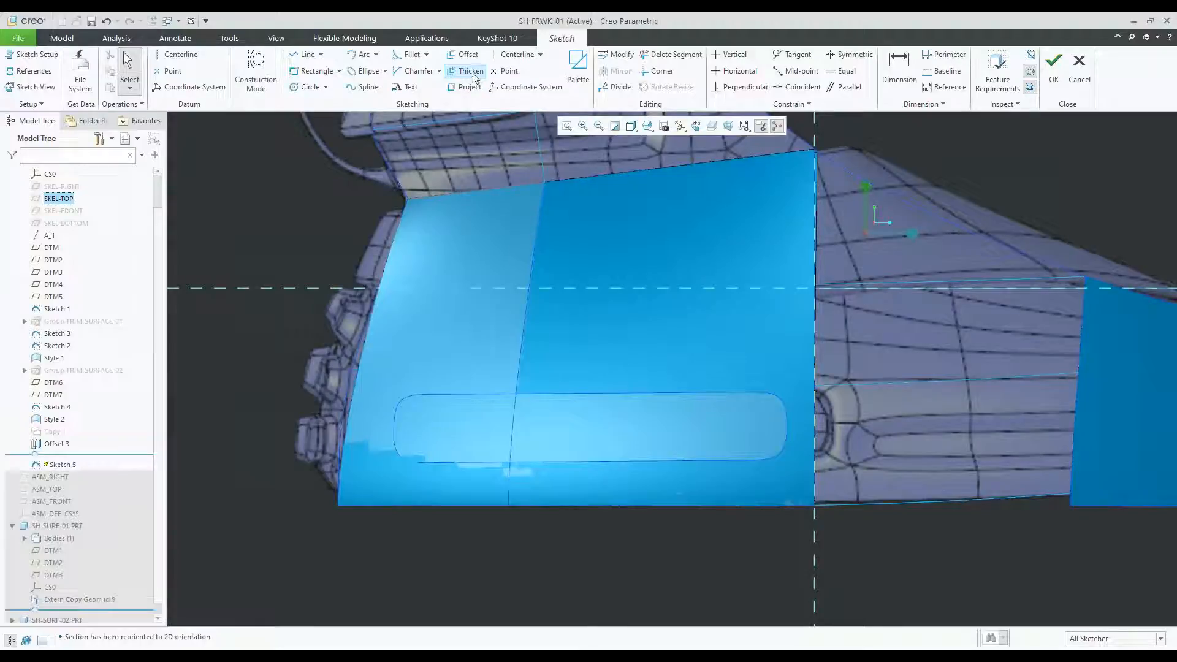
{"action": "left_click", "coordinate": [467, 56]}
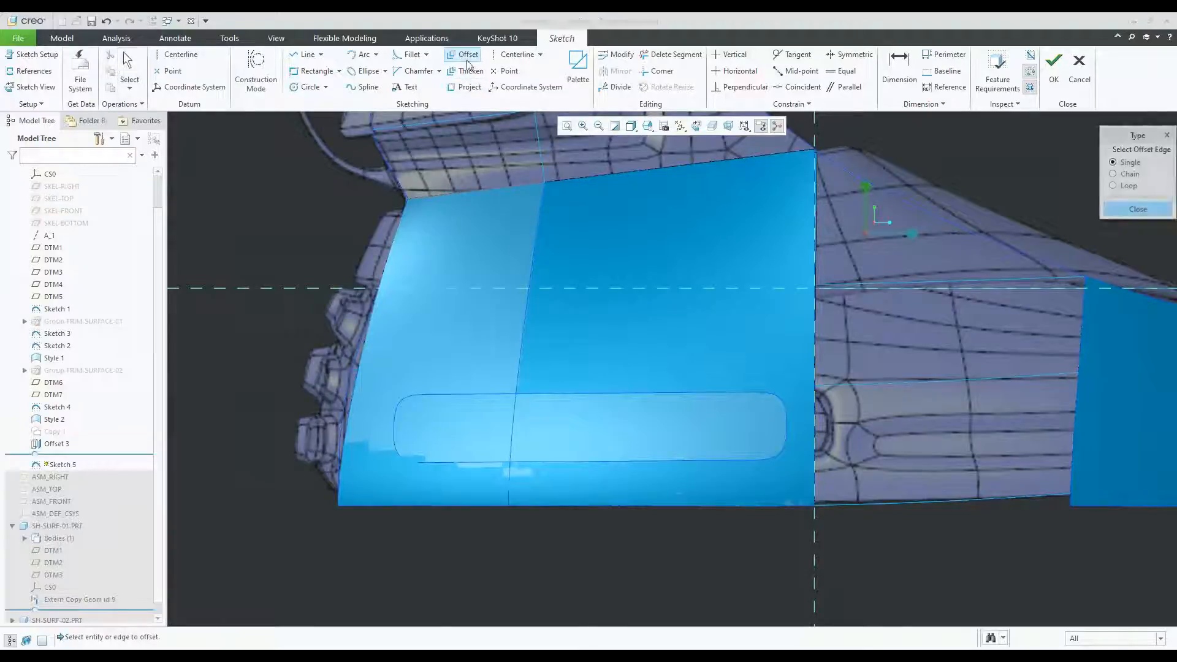
{"action": "left_click", "coordinate": [499, 393]}
{"action": "left_click", "coordinate": [415, 400]}
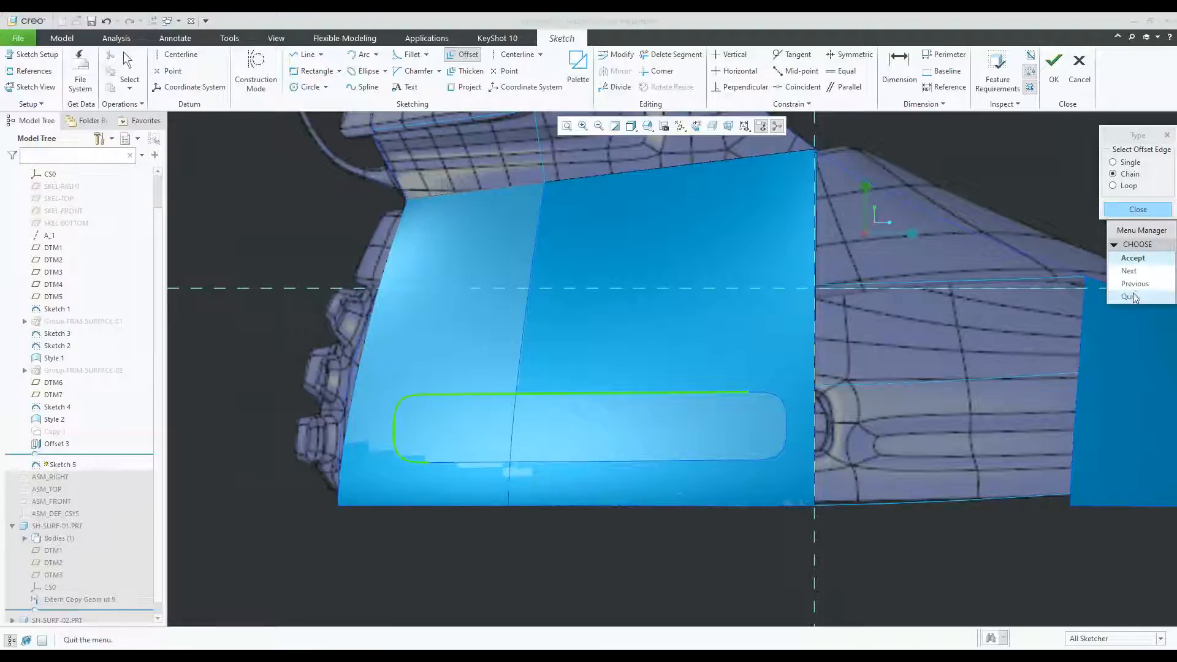
{"action": "left_click", "coordinate": [1134, 258]}
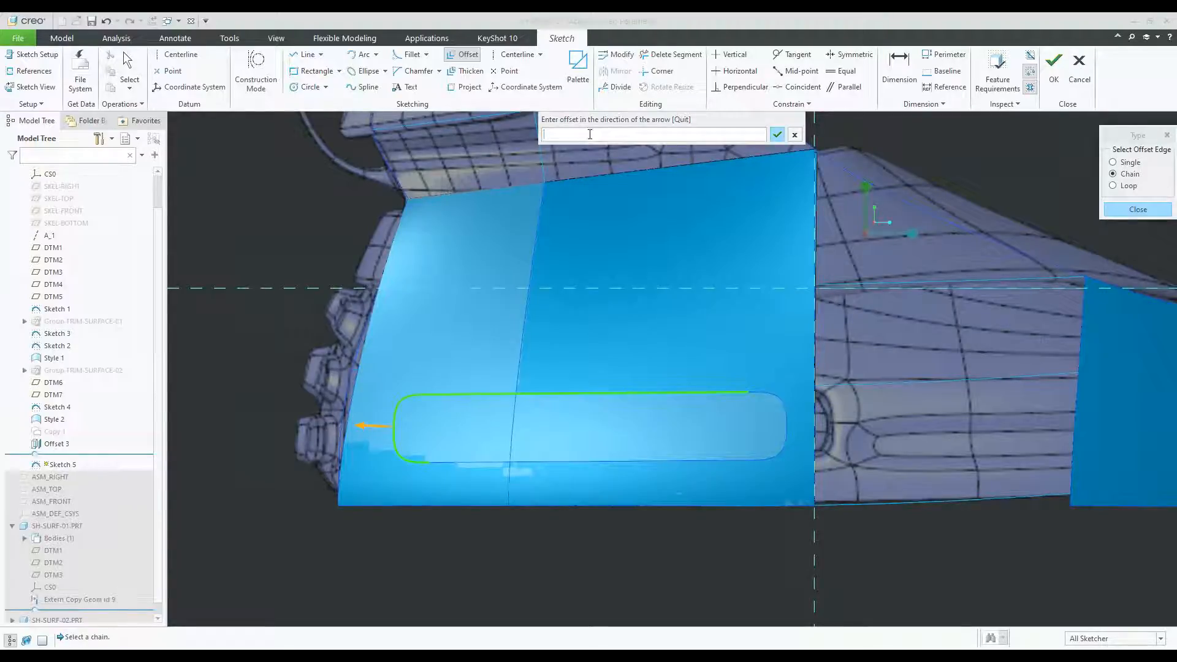
{"action": "type", "text": "-1.5"}
{"action": "key", "text": "Return"}
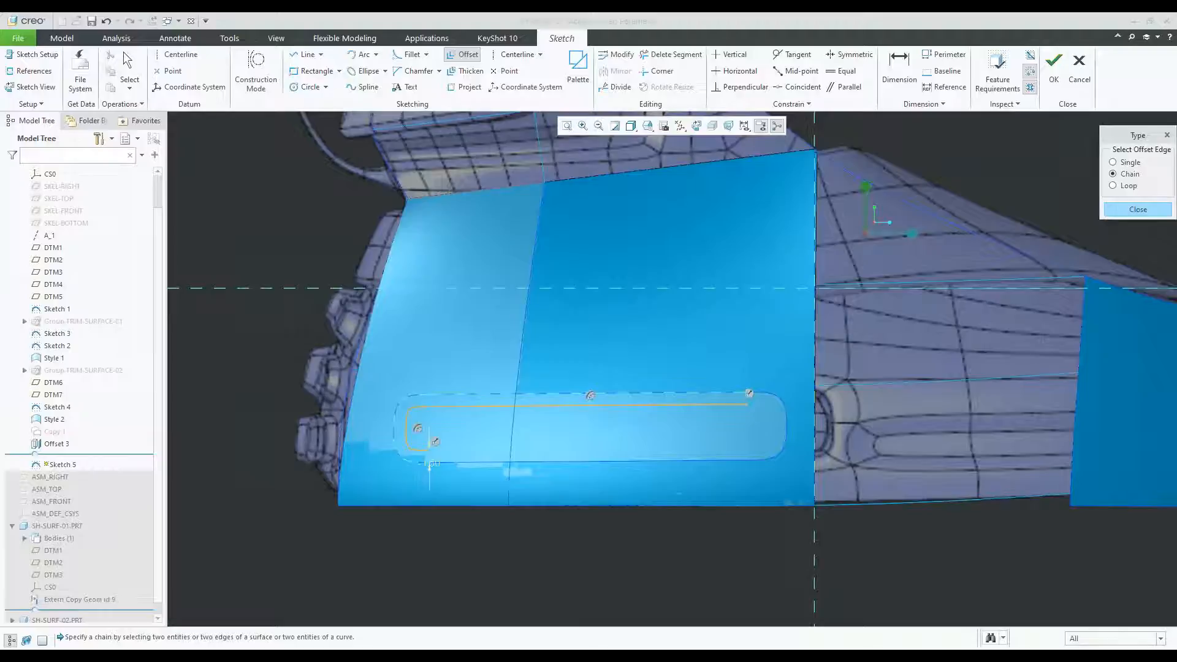
Offset the slot outline's remaining end and lower edge inward by 1.5 to close the profile, and finish the sketch.
{"action": "left_click", "coordinate": [787, 420]}
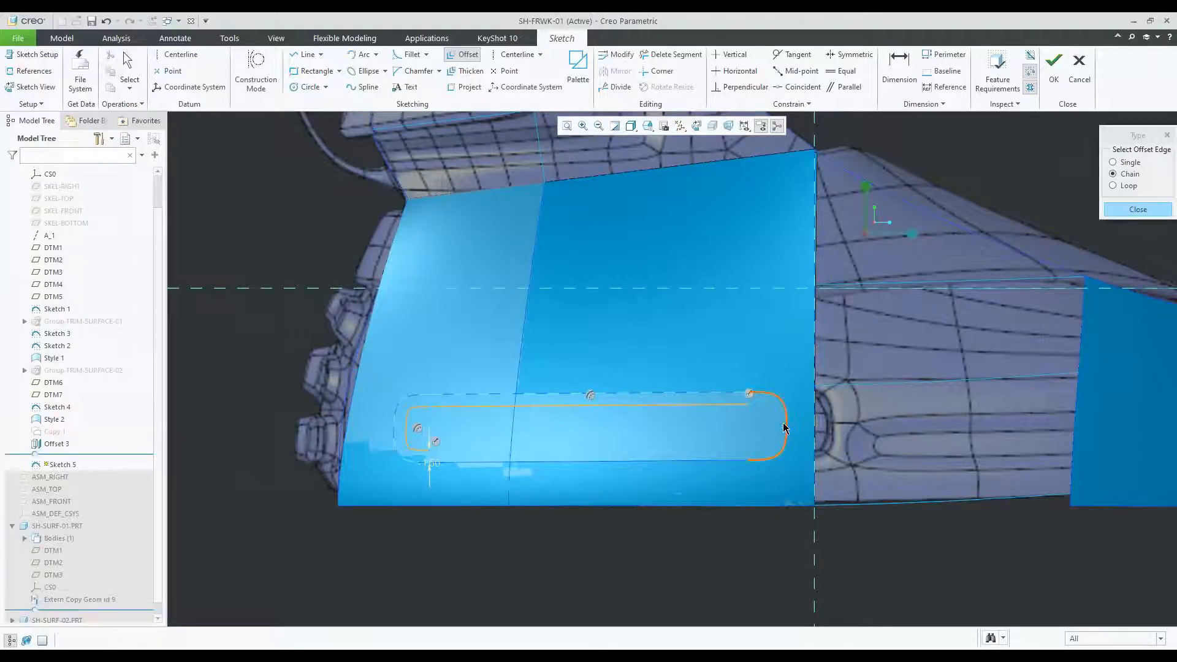
{"action": "left_click", "coordinate": [715, 465]}
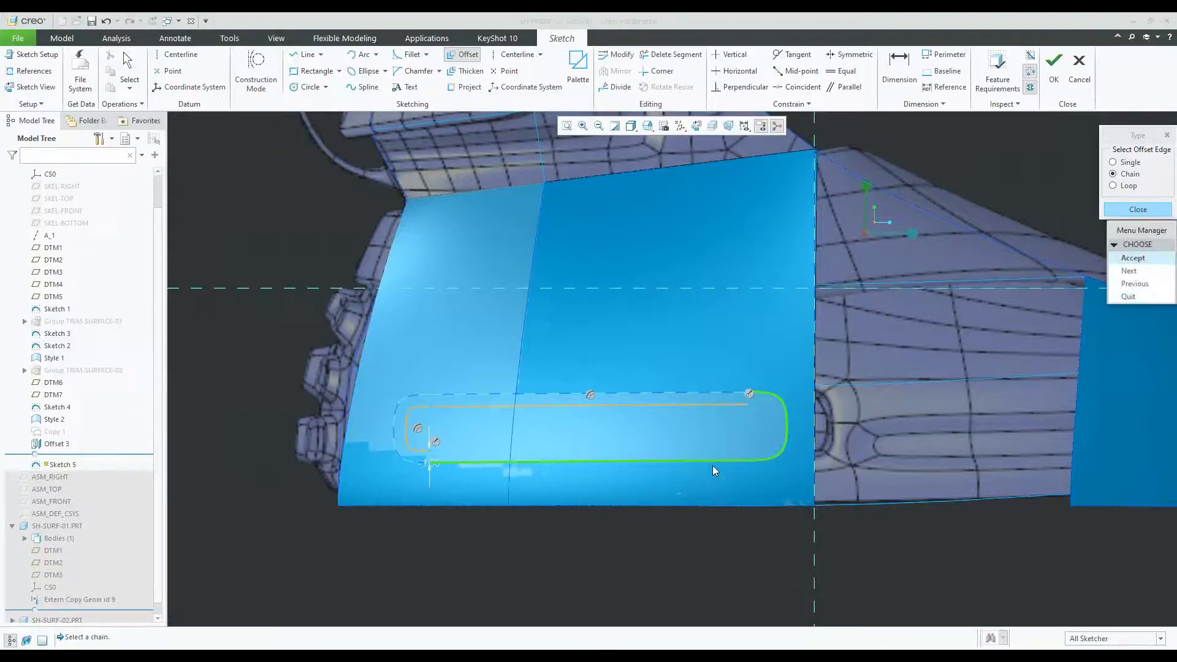
{"action": "left_click", "coordinate": [1132, 259]}
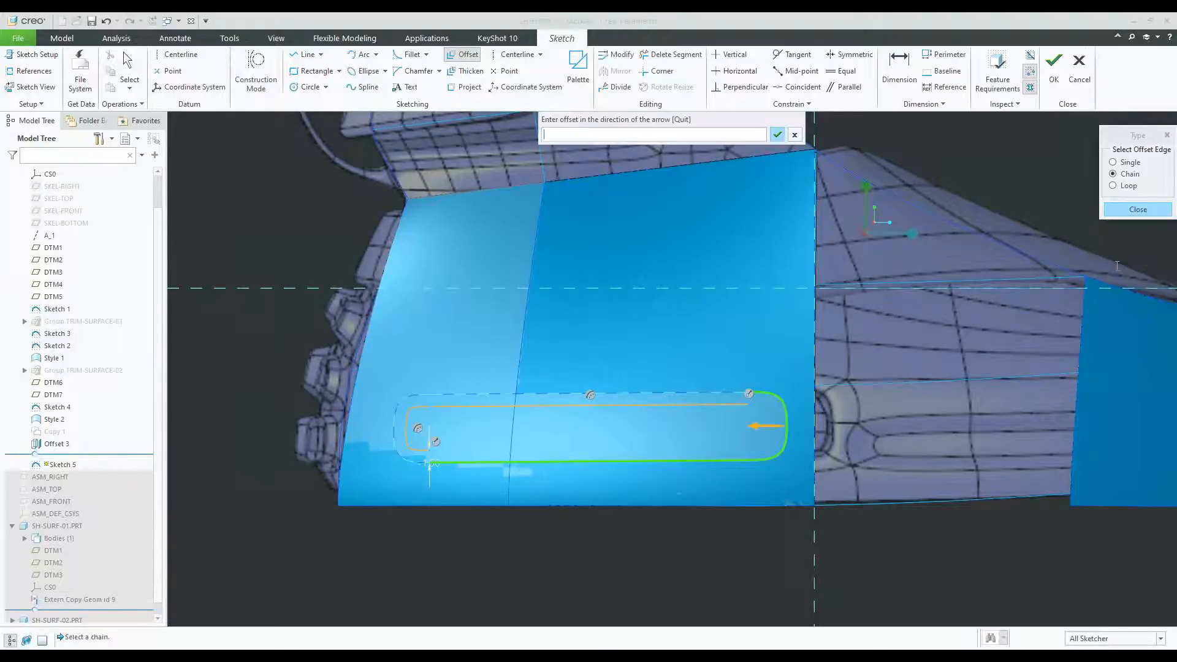
{"action": "type", "text": "1.5"}
{"action": "key", "text": "Return"}
{"action": "left_click", "coordinate": [1138, 210]}
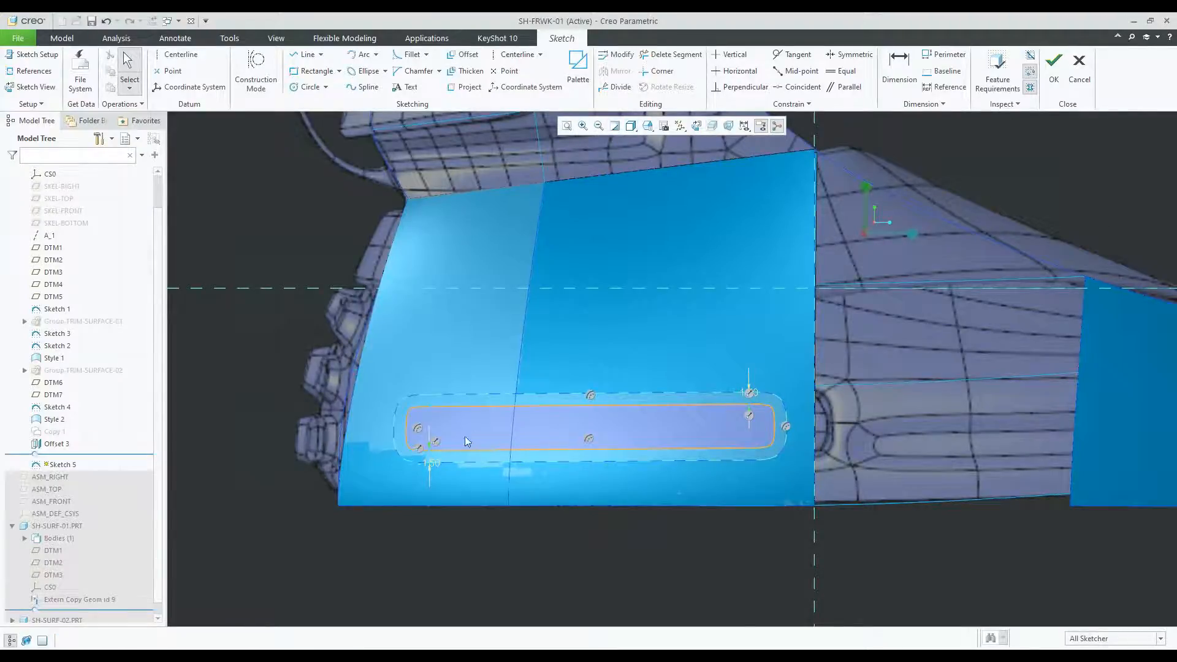
{"action": "scroll", "coordinate": [594, 457], "scroll_direction": "up", "scroll_amount": 2}
{"action": "scroll", "coordinate": [593, 458], "scroll_direction": "down", "scroll_amount": 5}
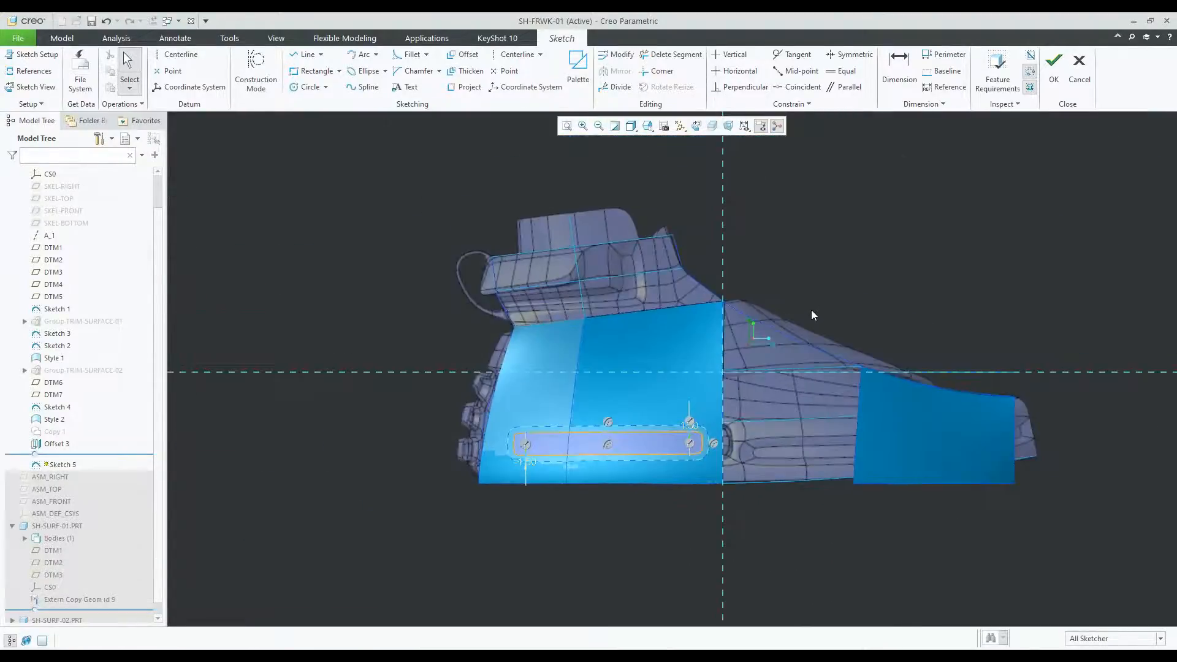
{"action": "scroll", "coordinate": [813, 315], "scroll_direction": "up", "scroll_amount": 3}
{"action": "scroll", "coordinate": [813, 315], "scroll_direction": "down", "scroll_amount": 2}
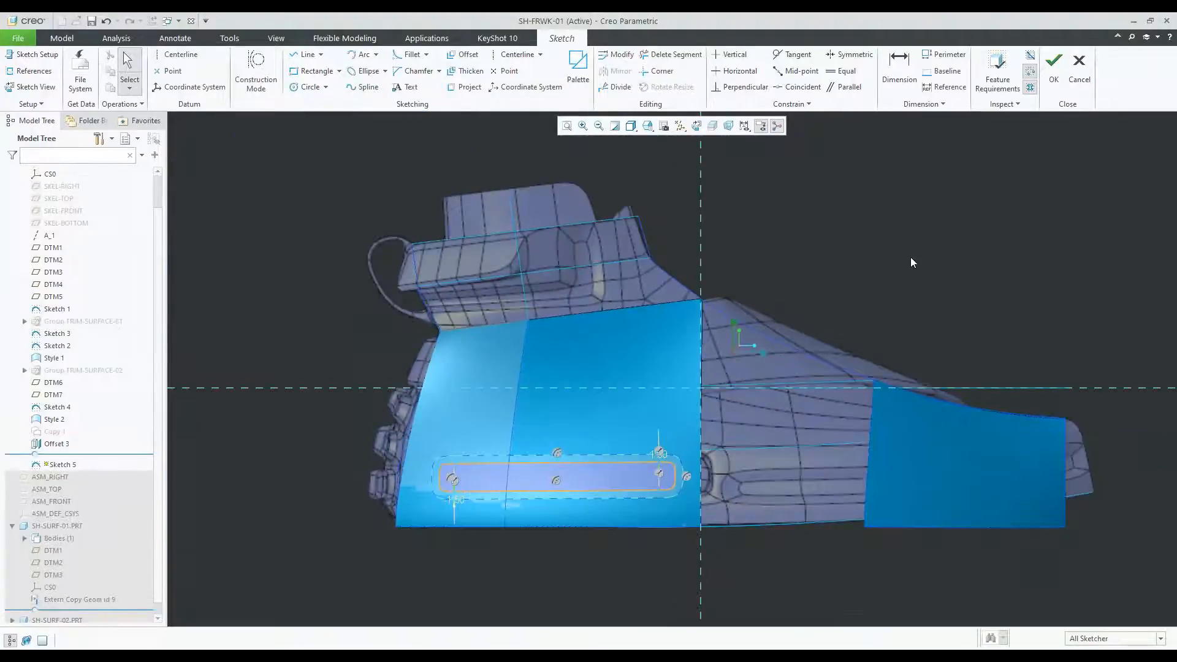
{"action": "left_click", "coordinate": [1054, 64]}
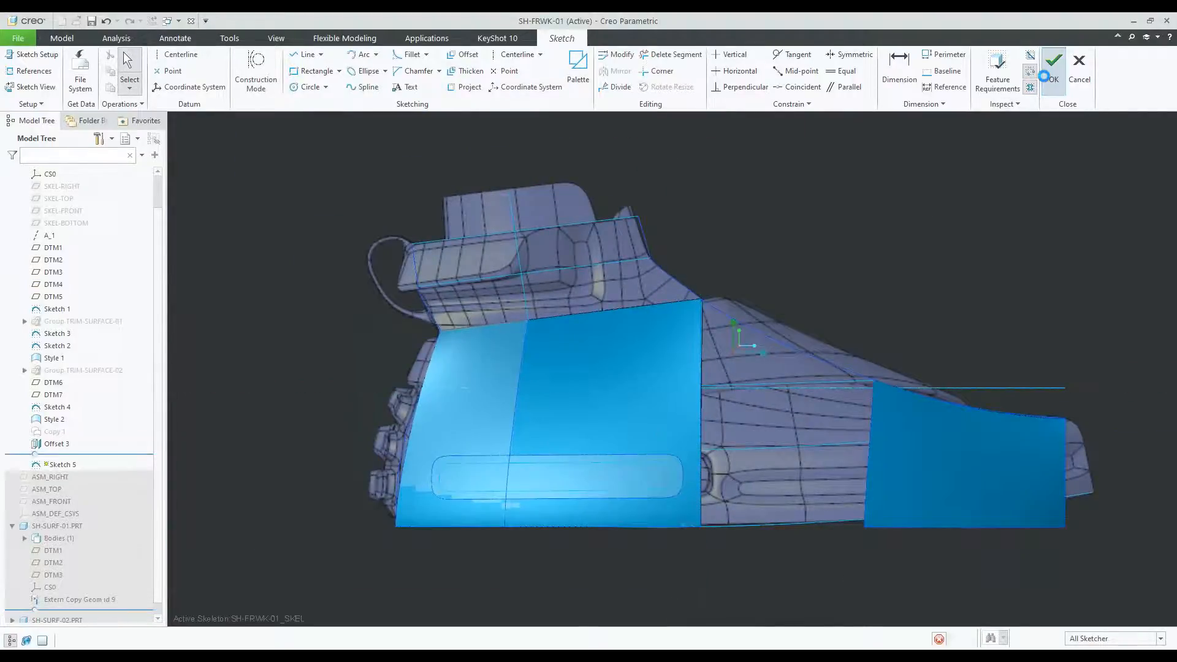
Project the inner slot sketch onto the heel-side surface along the sketch plane's direction.
{"action": "mouse_move", "coordinate": [788, 255]}
{"action": "middle_mouse_down"}
{"action": "mouse_move", "coordinate": [767, 257]}
{"action": "mouse_move", "coordinate": [758, 276]}
{"action": "mouse_move", "coordinate": [767, 277]}
{"action": "middle_mouse_up"}
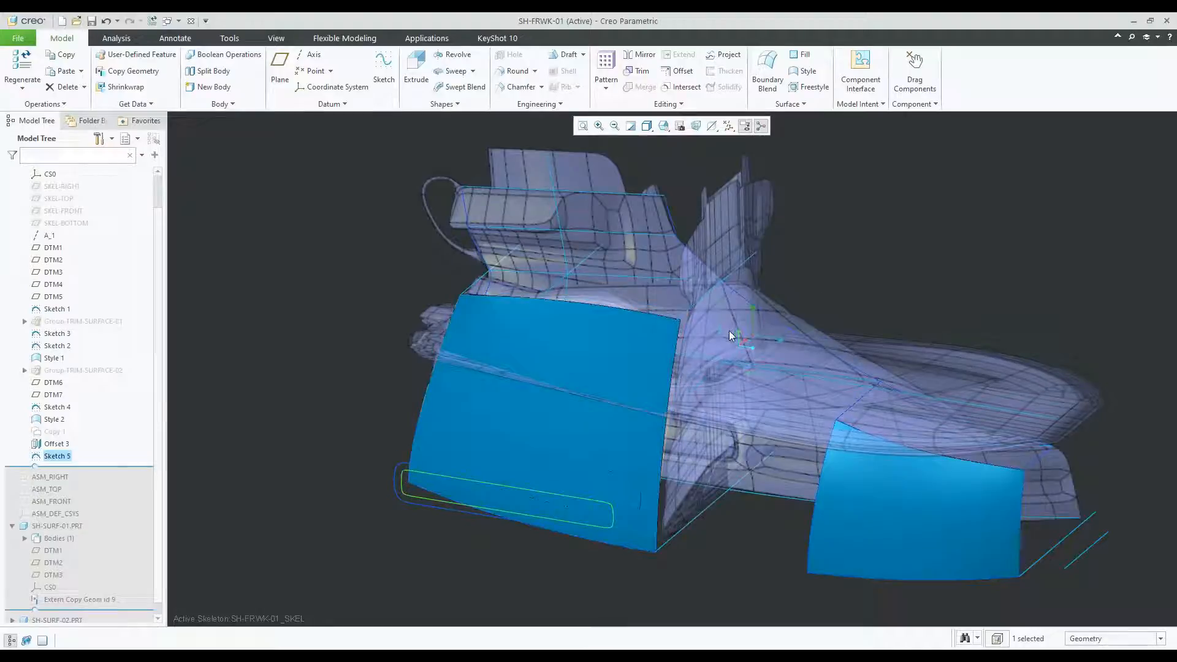
{"action": "left_click", "coordinate": [726, 55]}
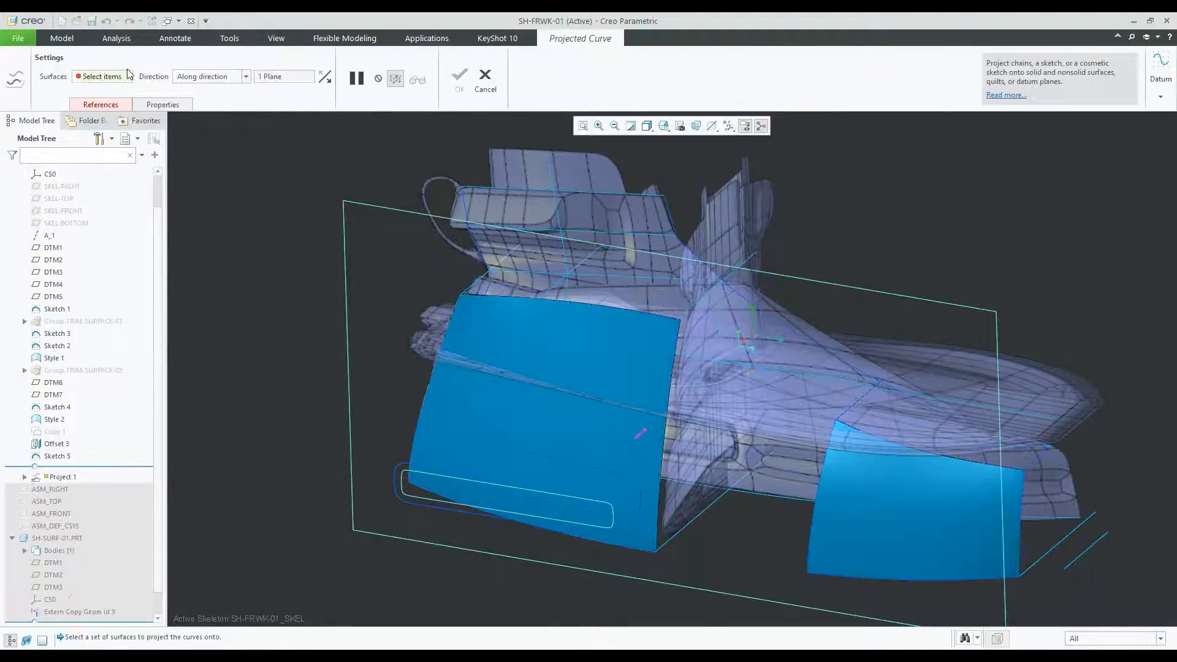
{"action": "left_click", "coordinate": [517, 463]}
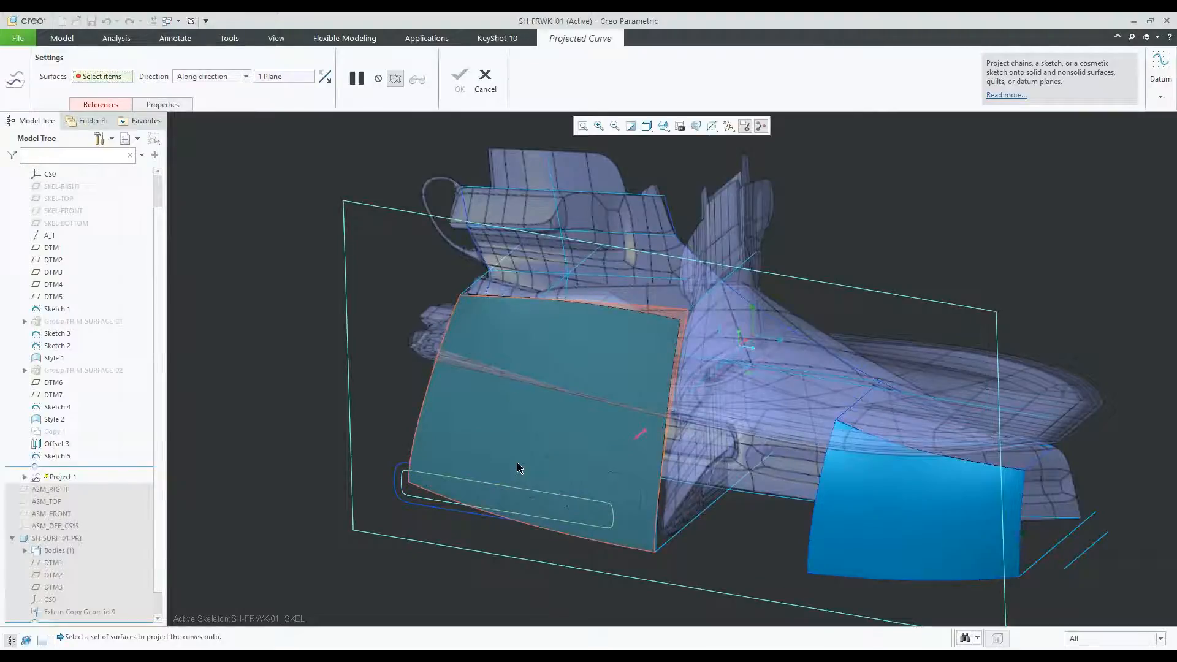
{"action": "left_click", "coordinate": [460, 80]}
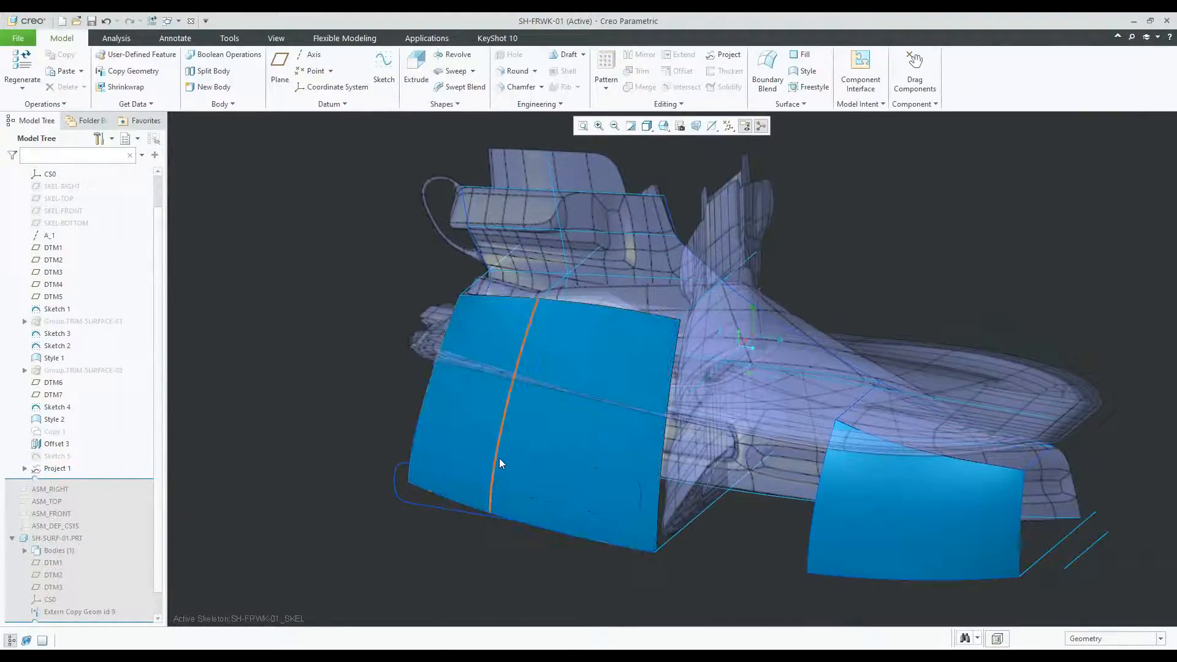
{"action": "left_click", "coordinate": [535, 469]}
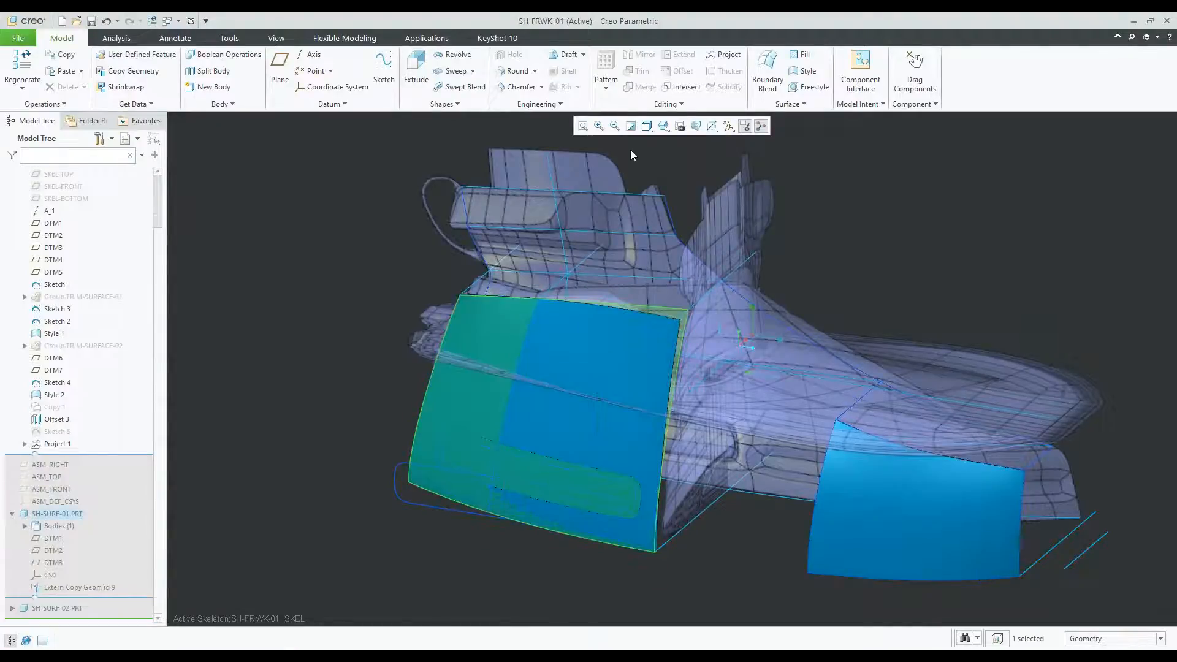
{"action": "left_click", "coordinate": [825, 186]}
{"action": "left_click", "coordinate": [526, 464]}
{"action": "left_click", "coordinate": [637, 72]}
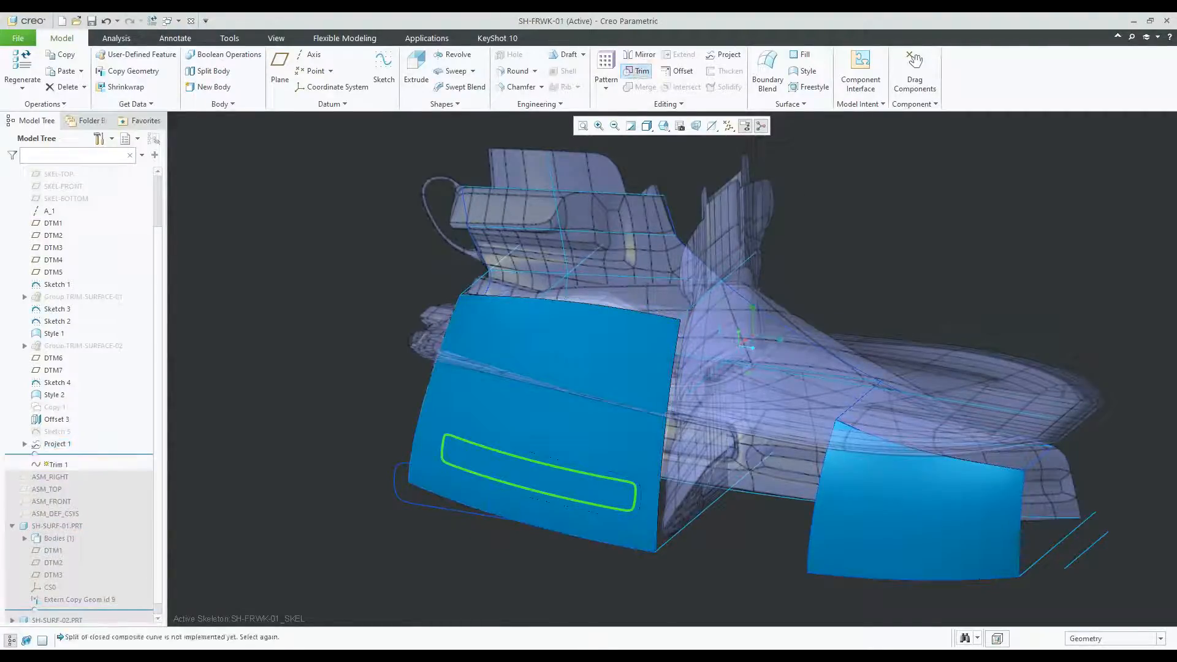
{"action": "left_click", "coordinate": [114, 105]}
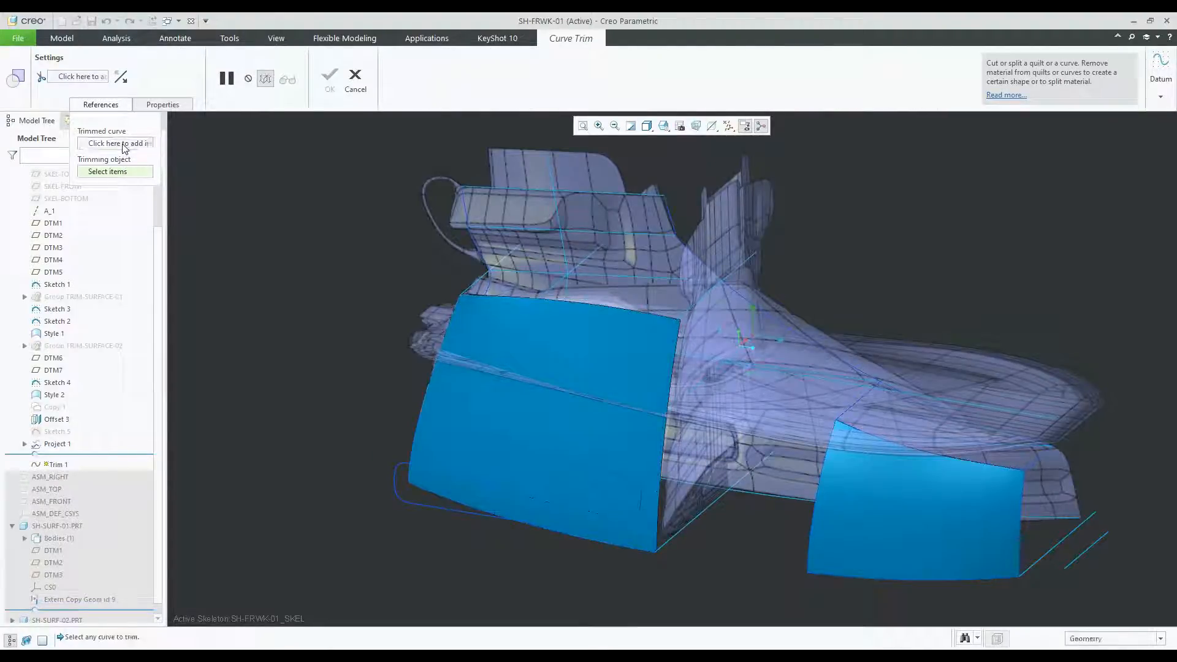
{"action": "left_click", "coordinate": [522, 480]}
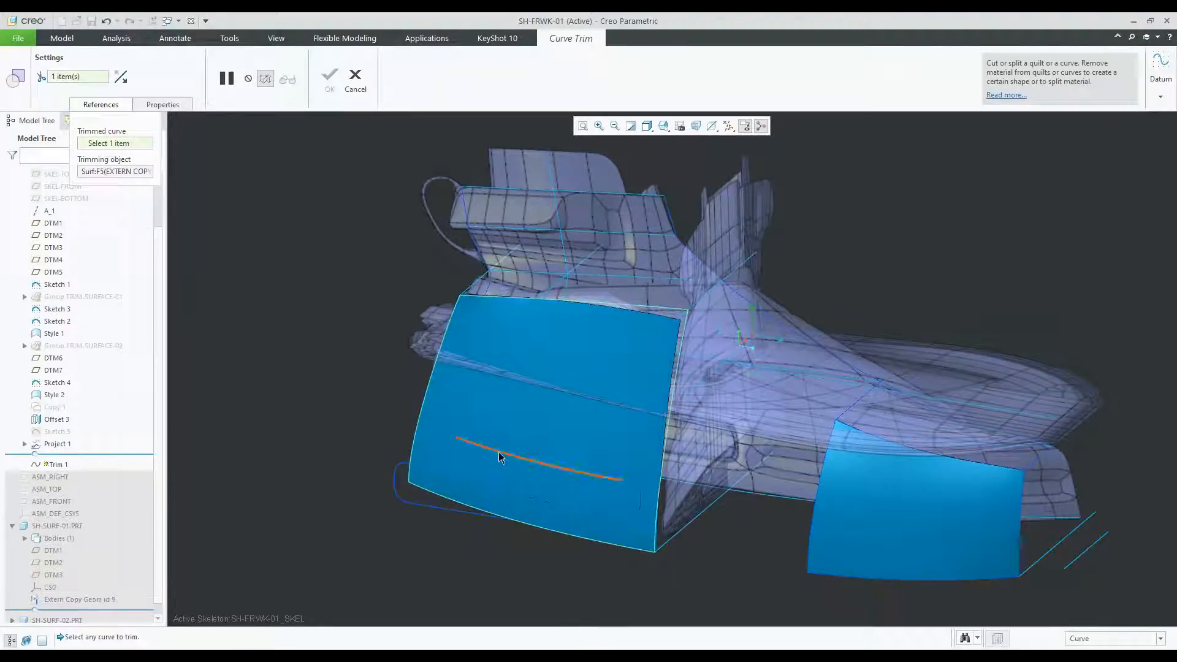
{"action": "left_click", "coordinate": [499, 456]}
{"action": "scroll", "coordinate": [451, 451], "scroll_direction": "down", "scroll_amount": 2}
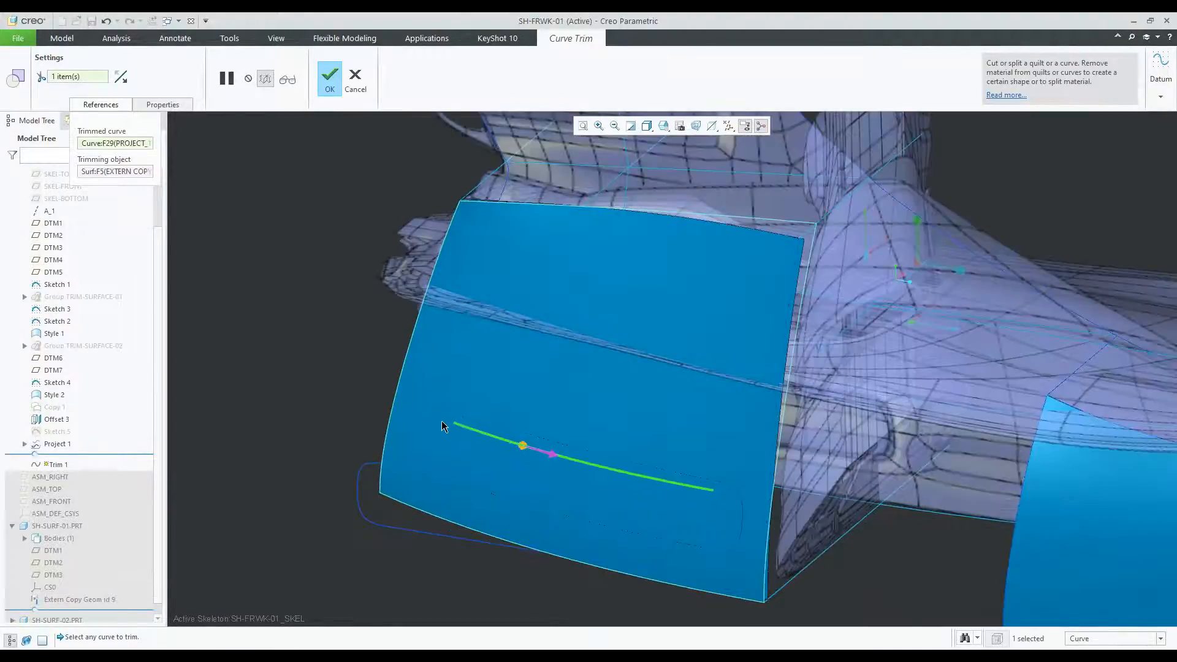
{"action": "scroll", "coordinate": [439, 425], "scroll_direction": "down", "scroll_amount": 5}
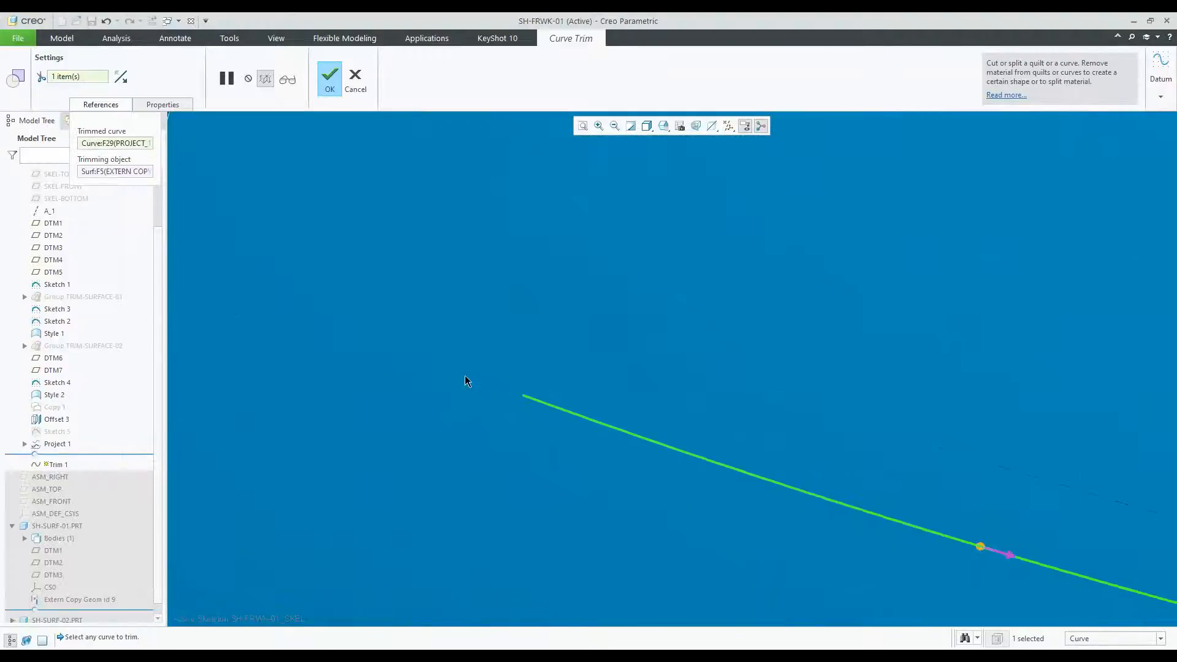
{"action": "scroll", "coordinate": [472, 406], "scroll_direction": "up", "scroll_amount": 7}
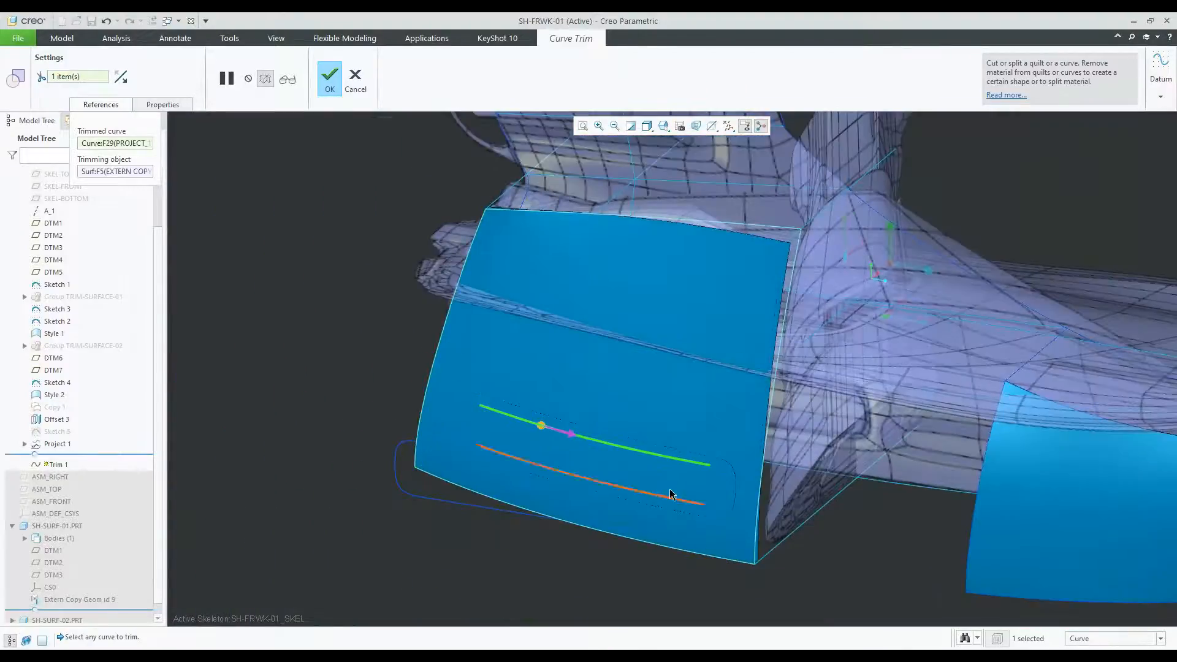
{"action": "middle_click_drag", "start_coordinate": [617, 365], "coordinate": [482, 445]}
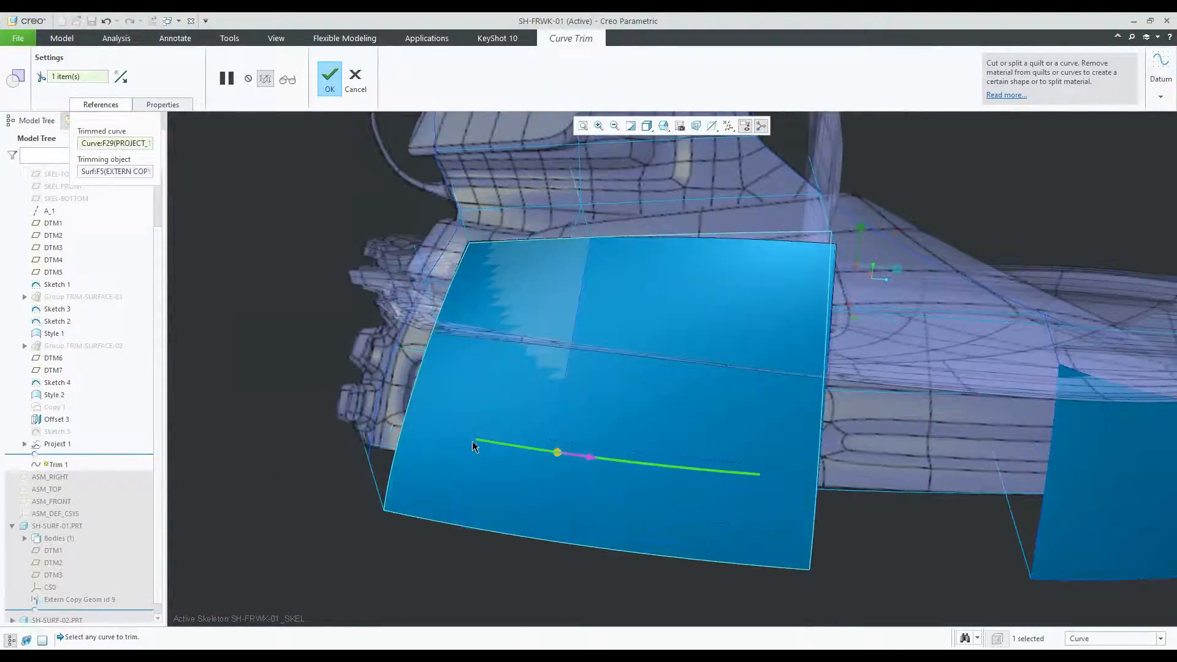
{"action": "scroll", "coordinate": [470, 441], "scroll_direction": "down", "scroll_amount": 1}
{"action": "scroll", "coordinate": [472, 438], "scroll_direction": "up", "scroll_amount": 1}
{"action": "scroll", "coordinate": [473, 443], "scroll_direction": "down", "scroll_amount": 5}
{"action": "scroll", "coordinate": [473, 444], "scroll_direction": "up", "scroll_amount": 1}
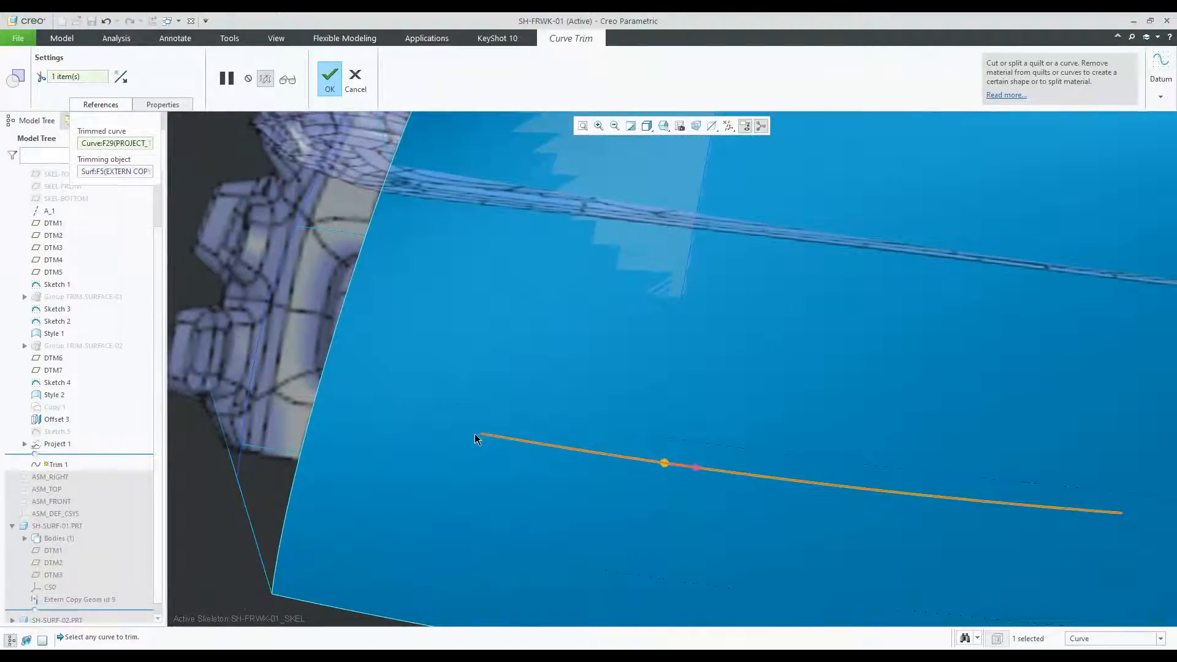
{"action": "left_click", "coordinate": [462, 432]}
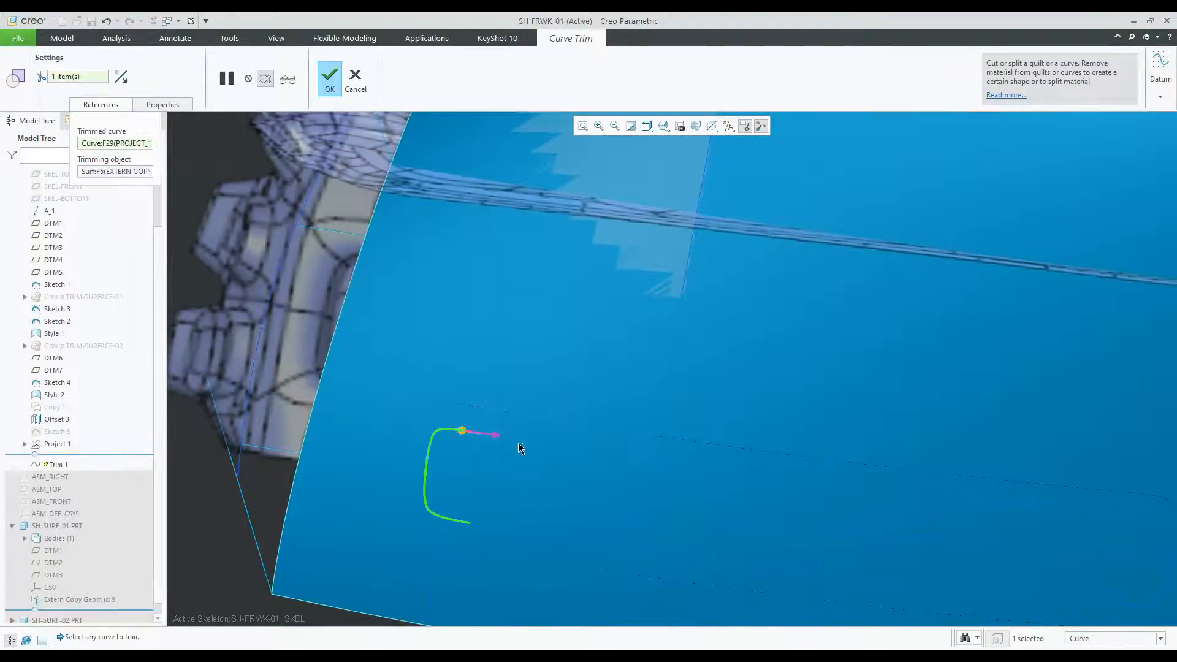
{"action": "left_click", "coordinate": [355, 79]}
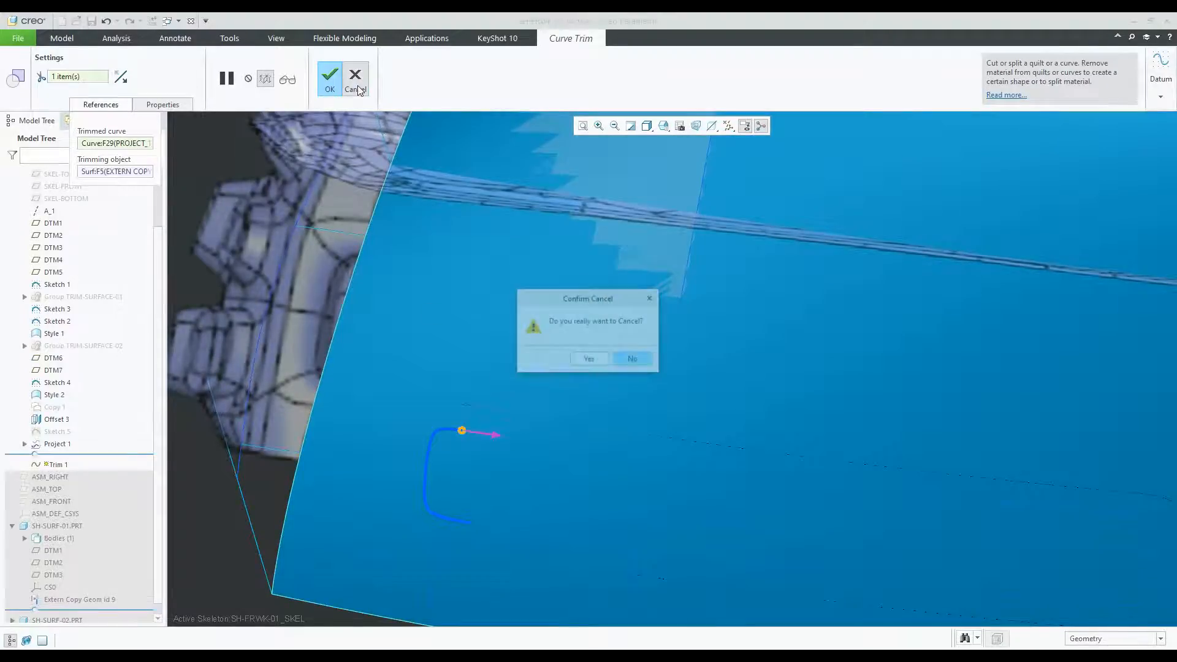
{"action": "left_click", "coordinate": [589, 358]}
{"action": "scroll", "coordinate": [396, 399], "scroll_direction": "up", "scroll_amount": 5}
{"action": "middle_click_drag", "start_coordinate": [717, 285], "coordinate": [785, 234]}
{"action": "left_click", "coordinate": [788, 231]}
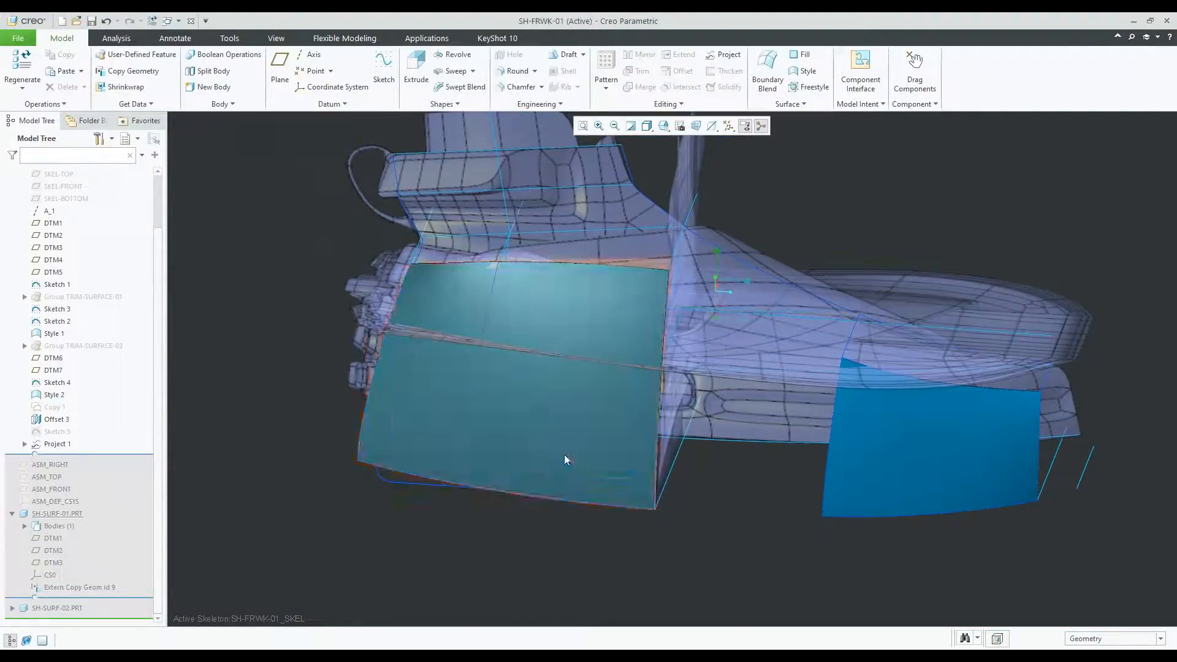
{"action": "left_click", "coordinate": [492, 436]}
{"action": "middle_click_drag", "start_coordinate": [522, 429], "coordinate": [449, 426]}
{"action": "scroll", "coordinate": [631, 184], "scroll_direction": "up", "scroll_amount": 1}
{"action": "scroll", "coordinate": [630, 184], "scroll_direction": "down", "scroll_amount": 1}
{"action": "left_click", "coordinate": [631, 185]}
{"action": "scroll", "coordinate": [678, 232], "scroll_direction": "down", "scroll_amount": 2}
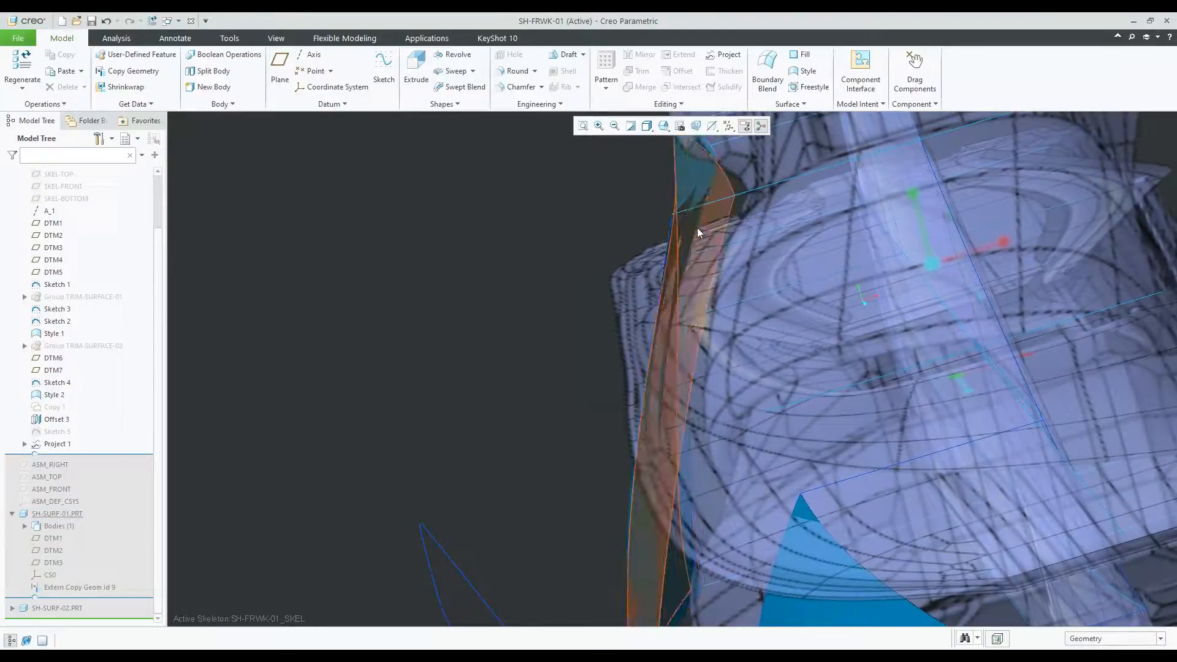
{"action": "left_click", "coordinate": [685, 244]}
{"action": "scroll", "coordinate": [685, 244], "scroll_direction": "up", "scroll_amount": 5}
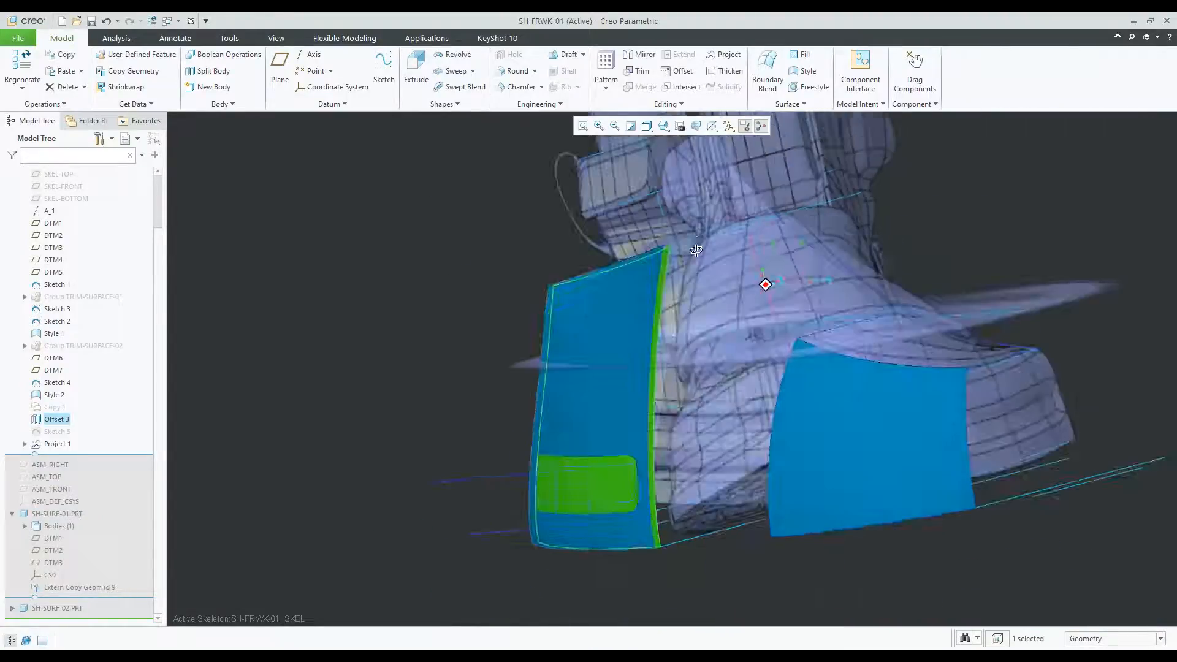
{"action": "left_click", "coordinate": [639, 72]}
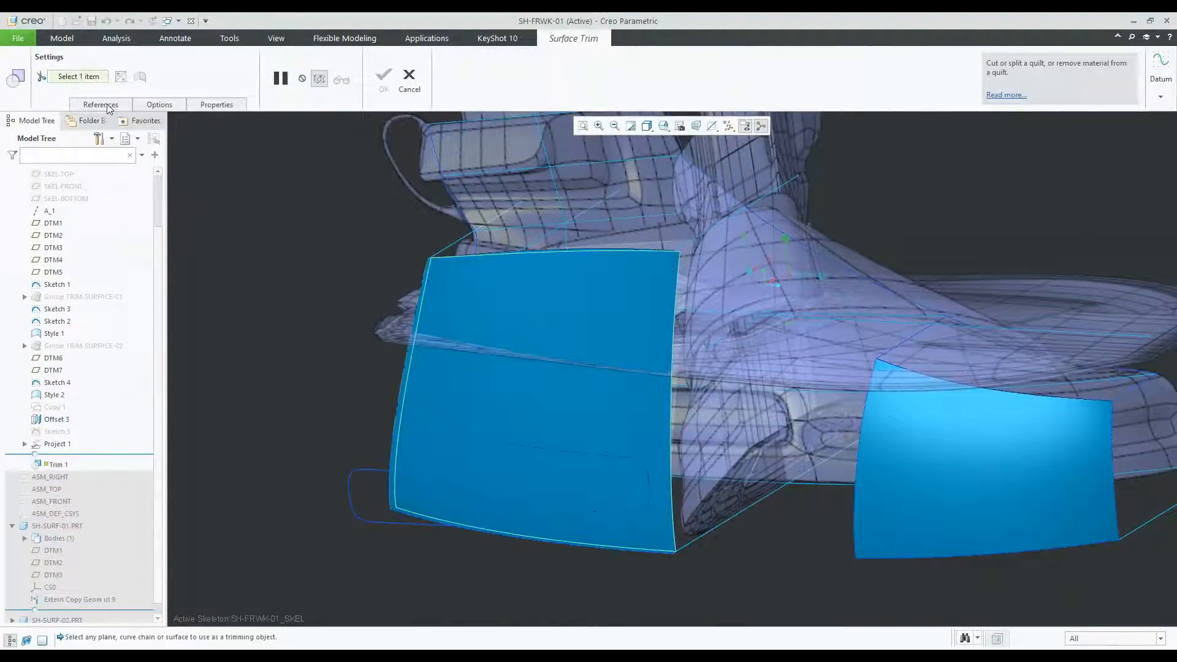
{"action": "left_click", "coordinate": [101, 104]}
{"action": "scroll", "coordinate": [428, 444], "scroll_direction": "down", "scroll_amount": 2}
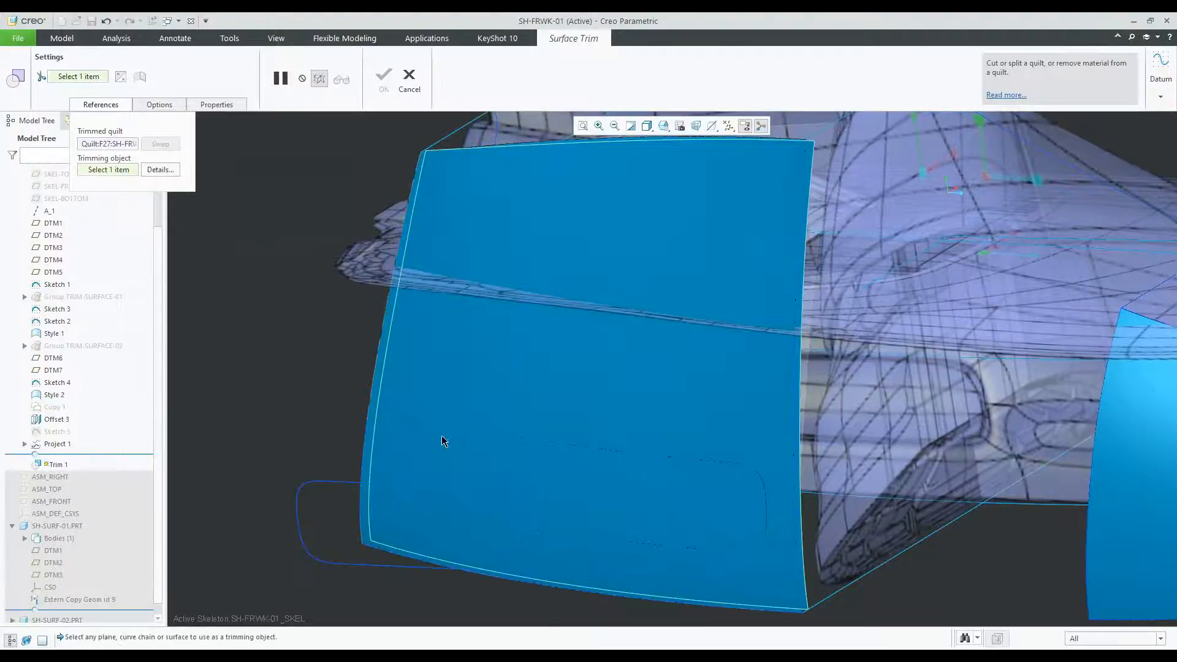
{"action": "left_click", "coordinate": [409, 79]}
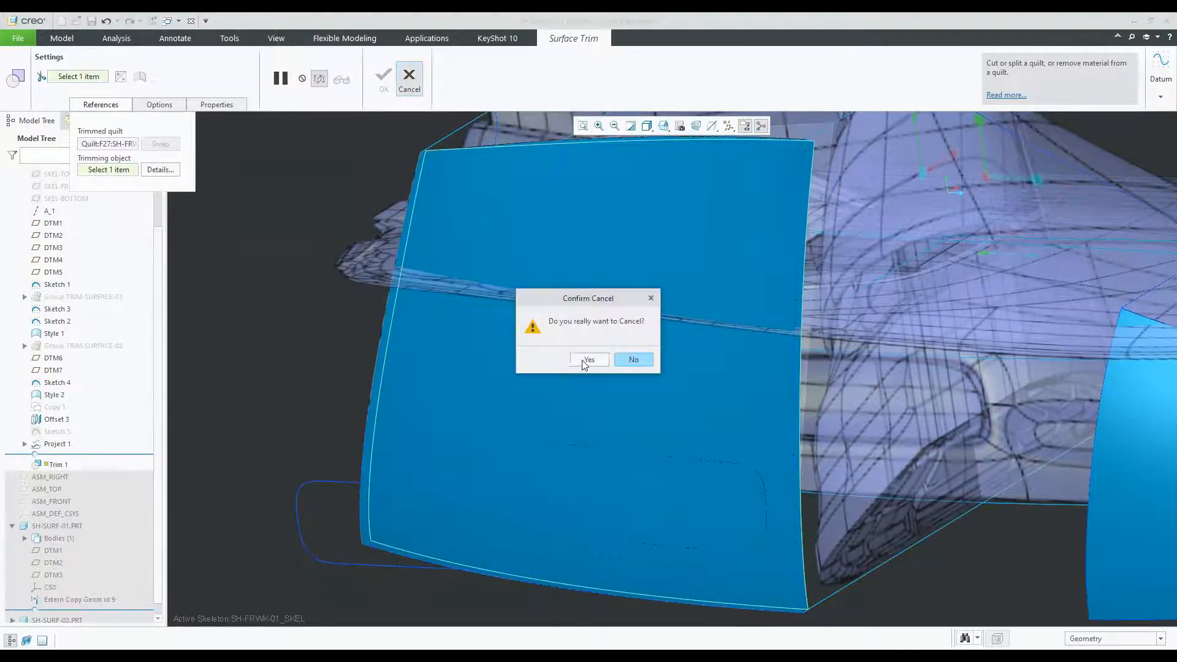
{"action": "left_click", "coordinate": [587, 361]}
Redefine the projected slot curve, replacing its target with the inner offset surface behind the slot opening.
{"action": "left_click", "coordinate": [57, 444]}
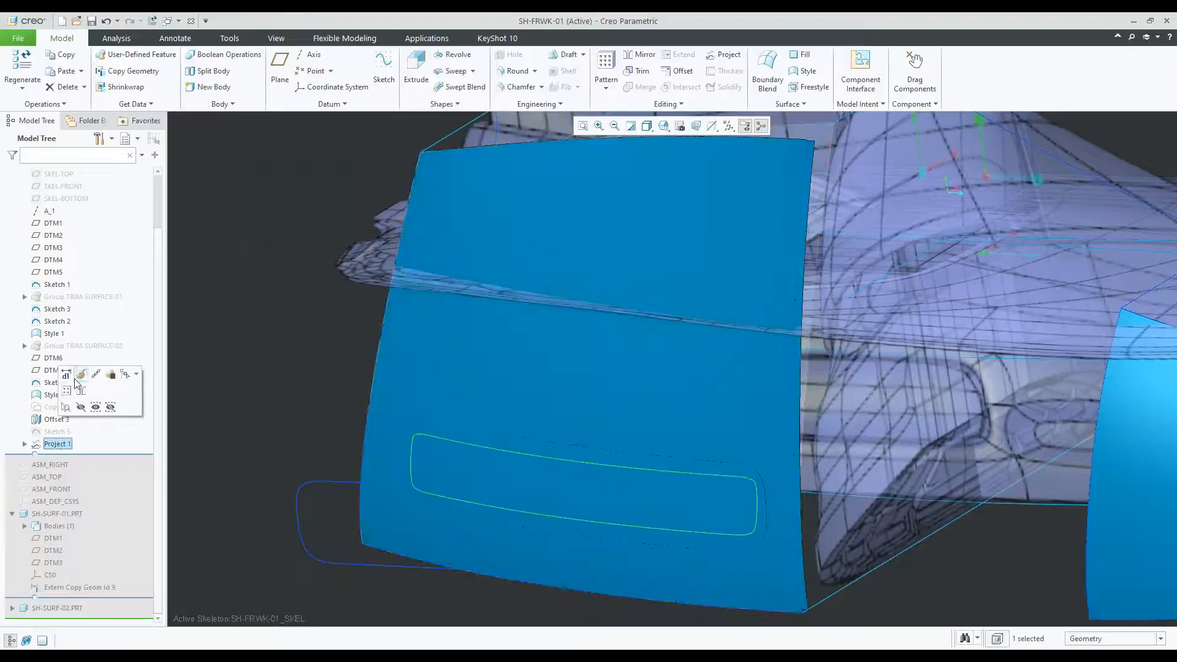
{"action": "left_click", "coordinate": [82, 374]}
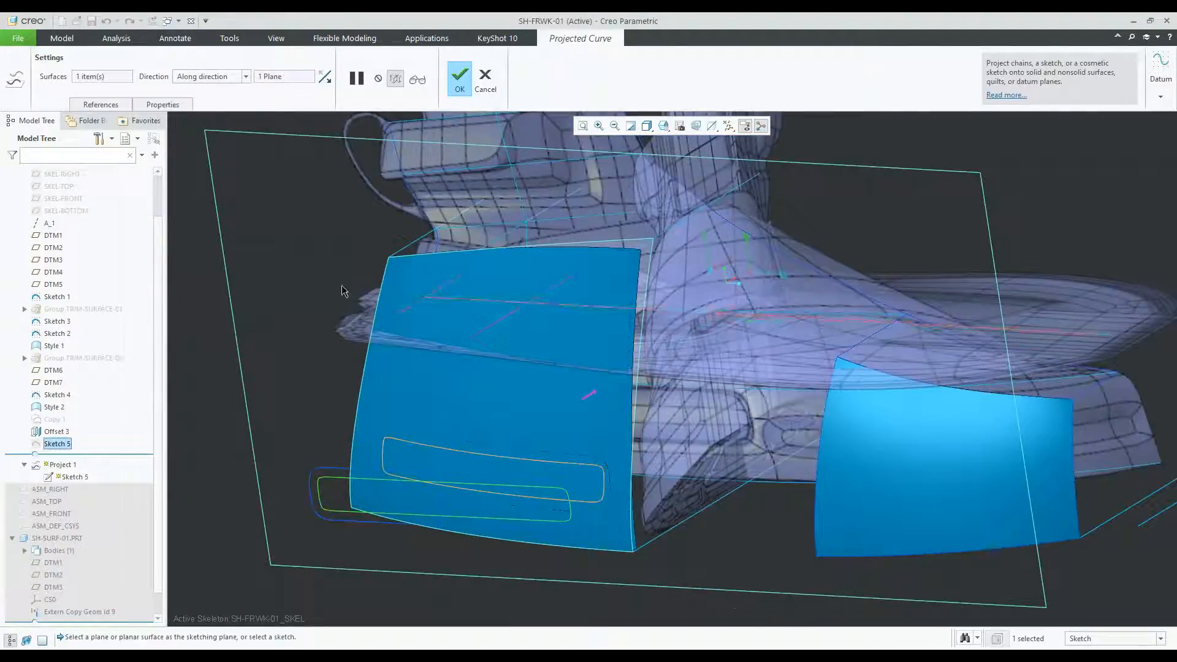
{"action": "left_click", "coordinate": [116, 105]}
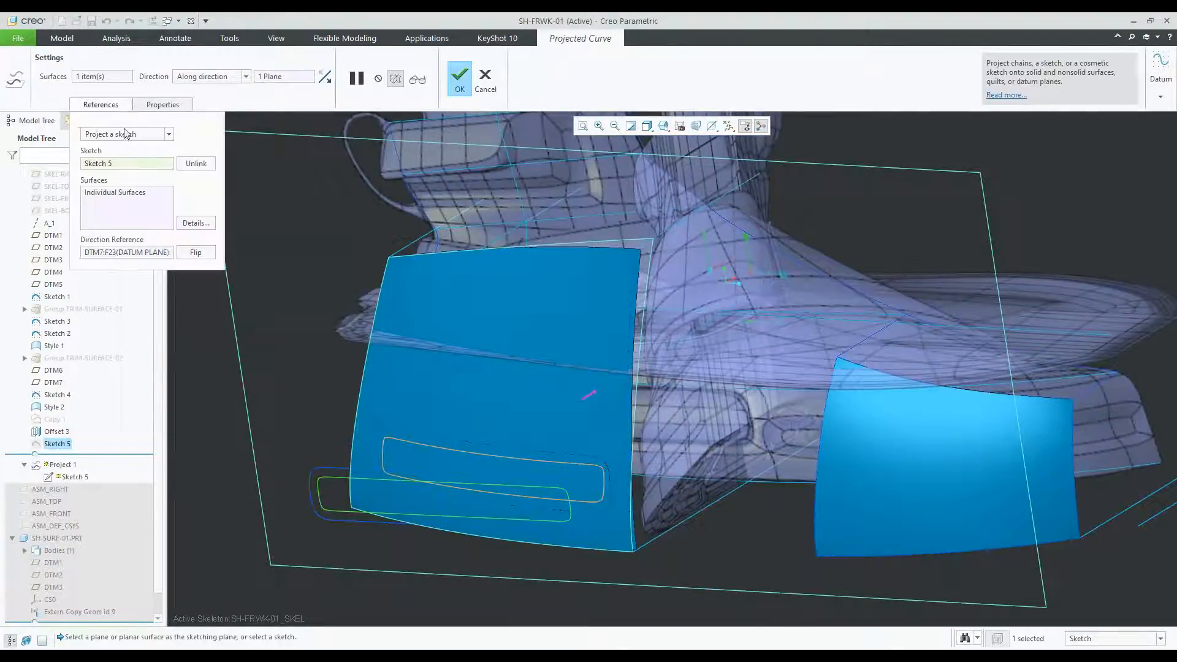
{"action": "left_click", "coordinate": [136, 197]}
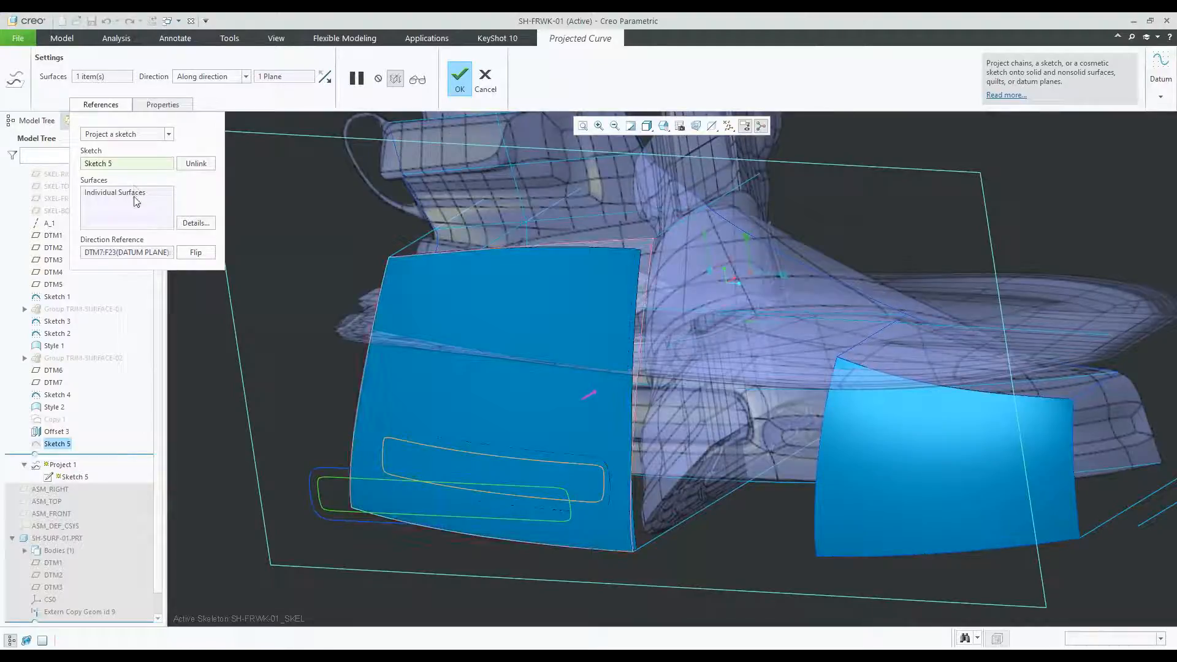
{"action": "middle_click_drag", "start_coordinate": [518, 371], "coordinate": [466, 368]}
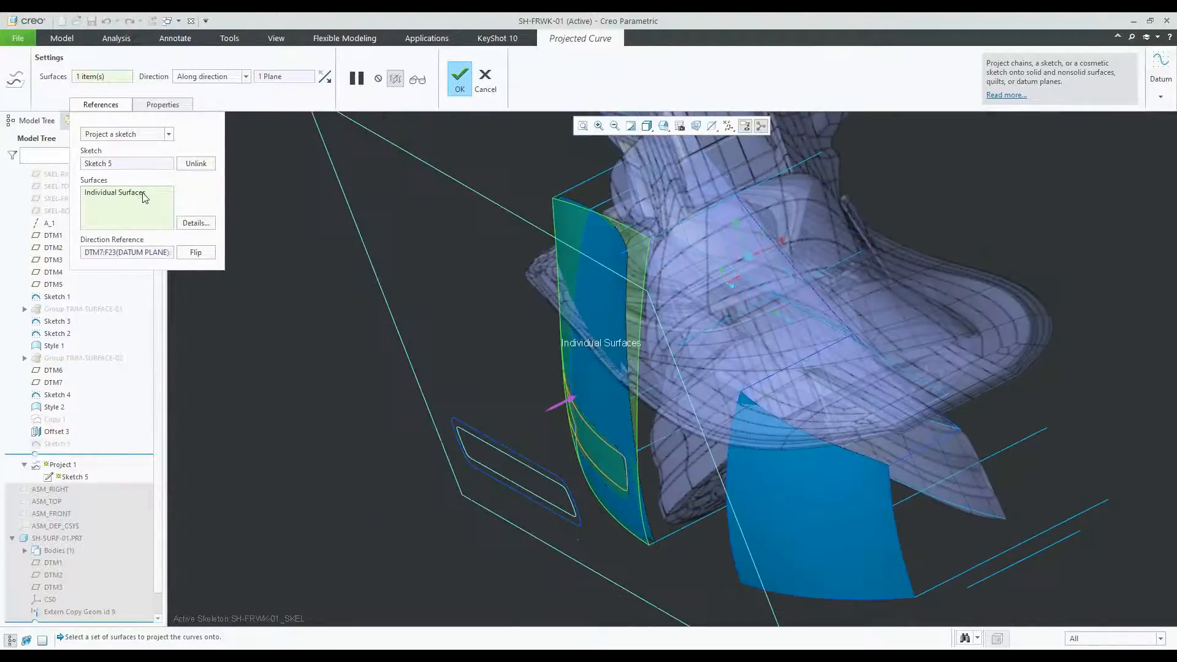
{"action": "right_click", "coordinate": [140, 191]}
{"action": "left_click", "coordinate": [171, 197]}
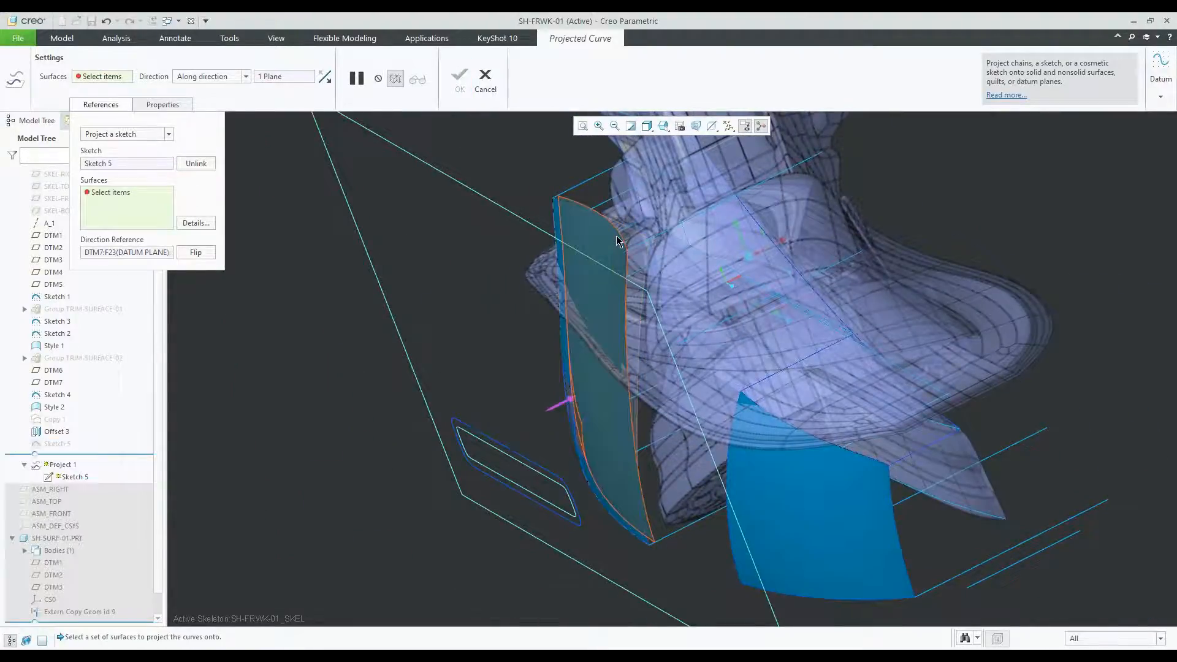
{"action": "scroll", "coordinate": [576, 332], "scroll_direction": "down", "scroll_amount": 4}
{"action": "left_click", "coordinate": [634, 355]}
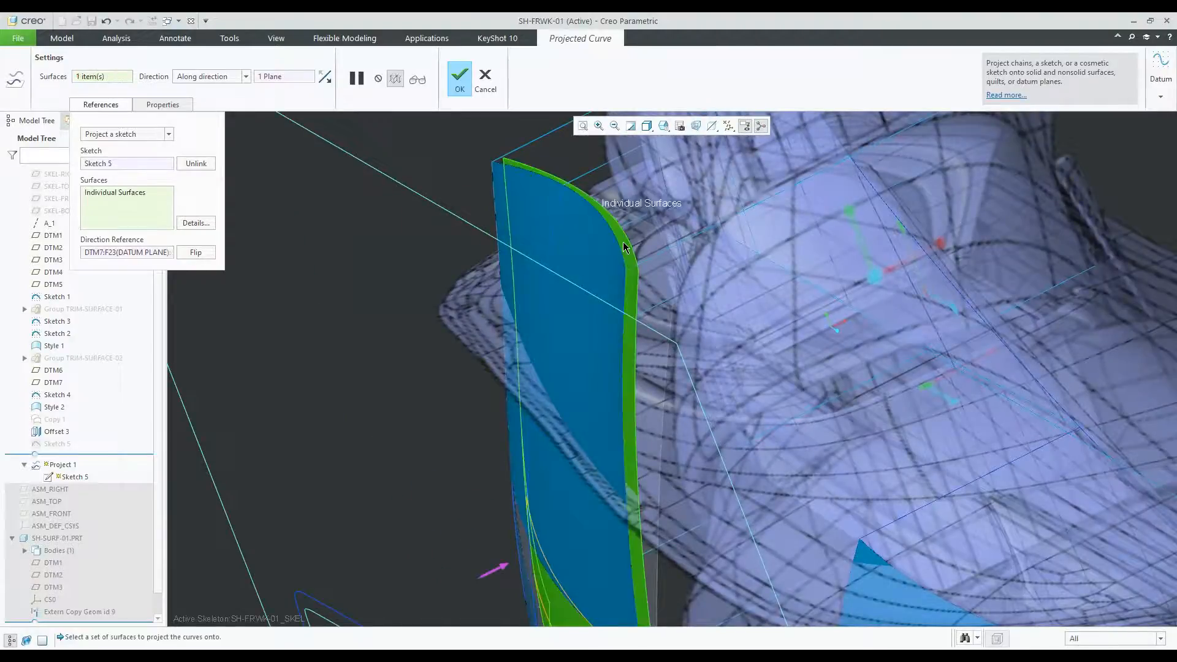
{"action": "scroll", "coordinate": [385, 341], "scroll_direction": "up", "scroll_amount": 3}
{"action": "middle_click_drag", "start_coordinate": [384, 341], "coordinate": [429, 319]}
{"action": "left_click", "coordinate": [460, 78]}
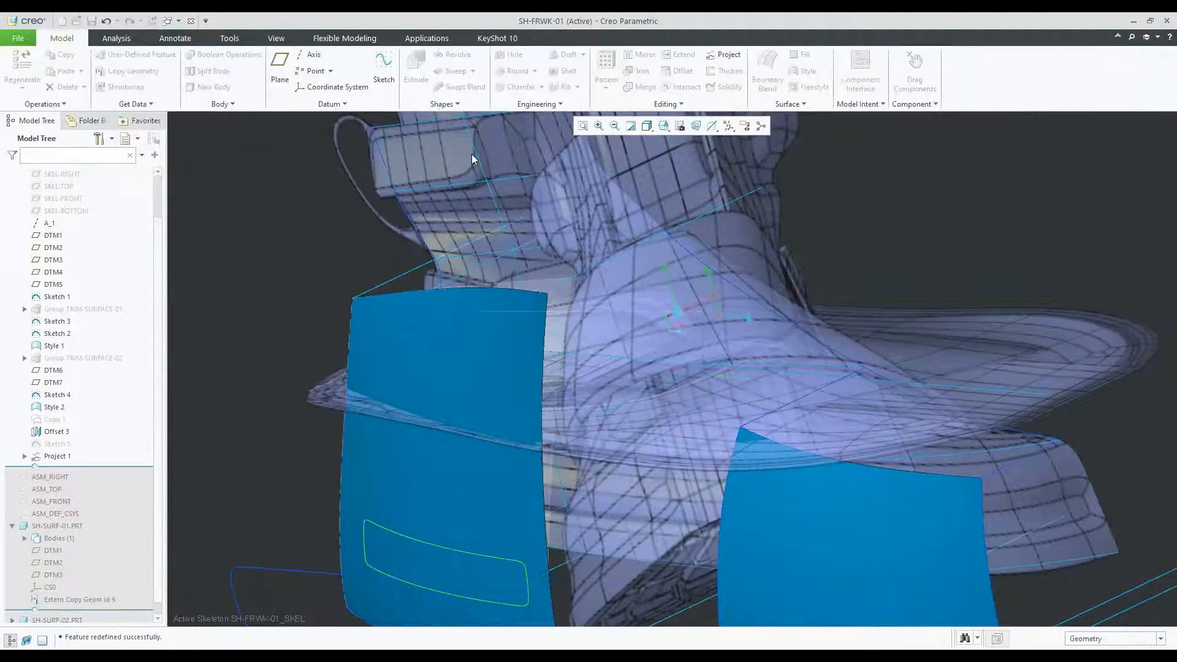
Trim the inner offset quilt on the heel side, using the projected slot curve as the trimming object.
{"action": "scroll", "coordinate": [524, 285], "scroll_direction": "up", "scroll_amount": 2}
{"action": "left_click", "coordinate": [810, 230]}
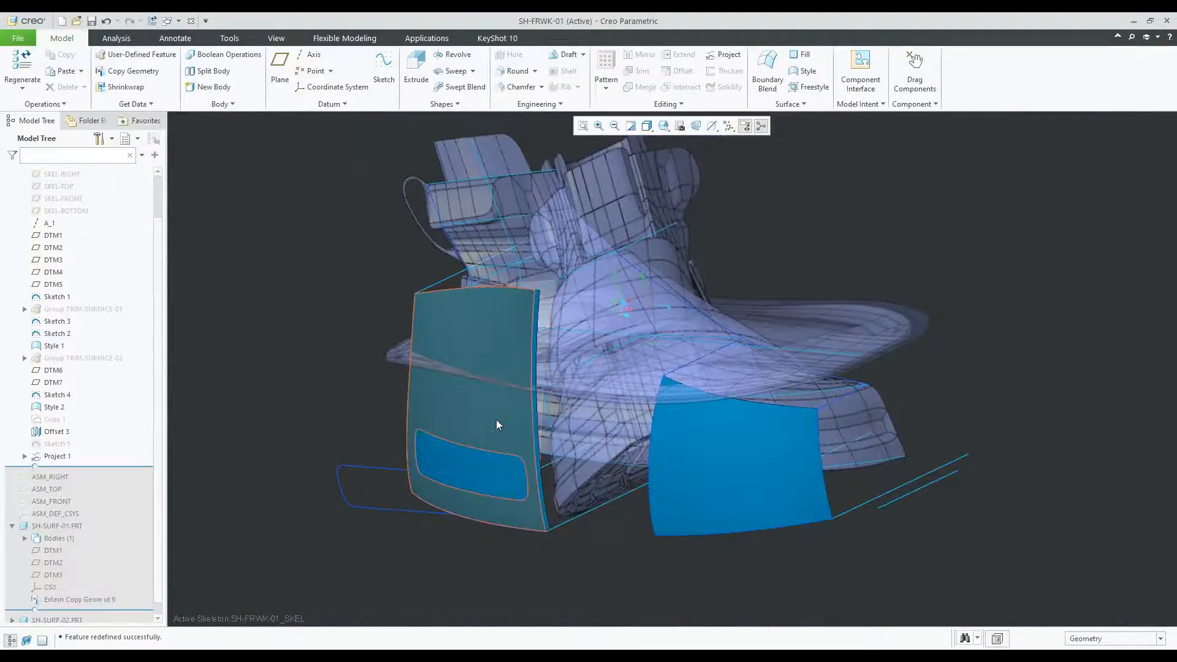
{"action": "middle_click_drag", "start_coordinate": [486, 445], "coordinate": [618, 315]}
{"action": "scroll", "coordinate": [550, 300], "scroll_direction": "down", "scroll_amount": 6}
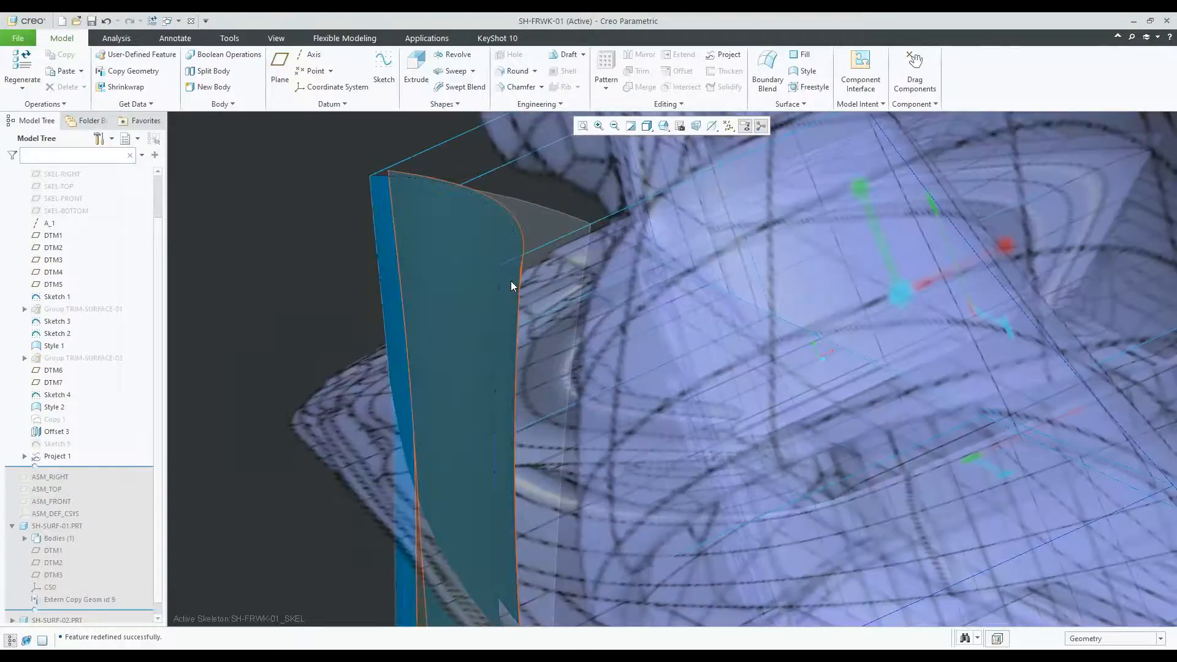
{"action": "left_click", "coordinate": [515, 286]}
{"action": "scroll", "coordinate": [545, 334], "scroll_direction": "up", "scroll_amount": 4}
{"action": "middle_click_drag", "start_coordinate": [554, 354], "coordinate": [576, 358]}
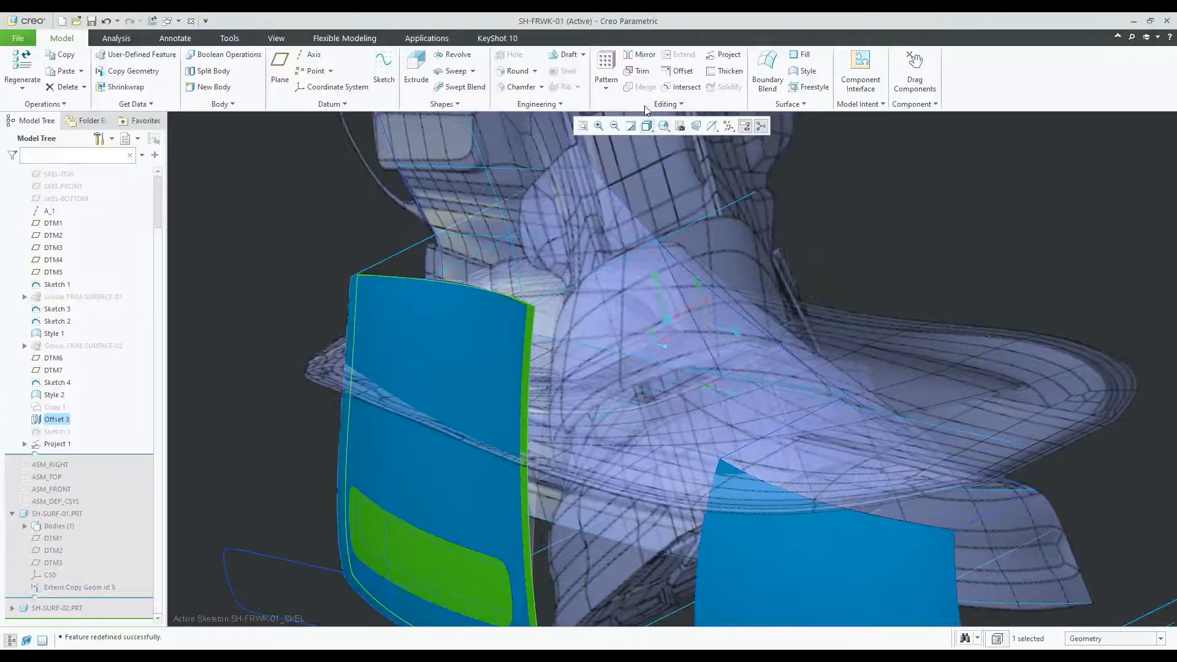
{"action": "left_click", "coordinate": [636, 71]}
{"action": "middle_click_drag", "start_coordinate": [461, 461], "coordinate": [403, 513]}
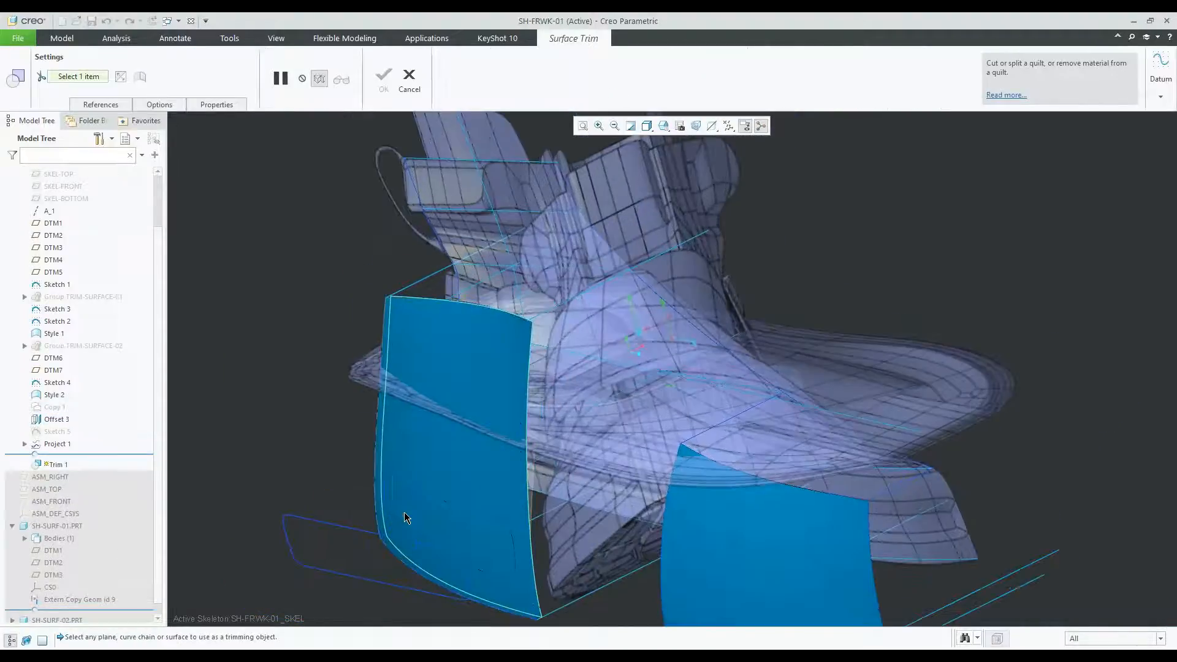
{"action": "scroll", "coordinate": [393, 497], "scroll_direction": "down", "scroll_amount": 5}
{"action": "left_click", "coordinate": [452, 477]}
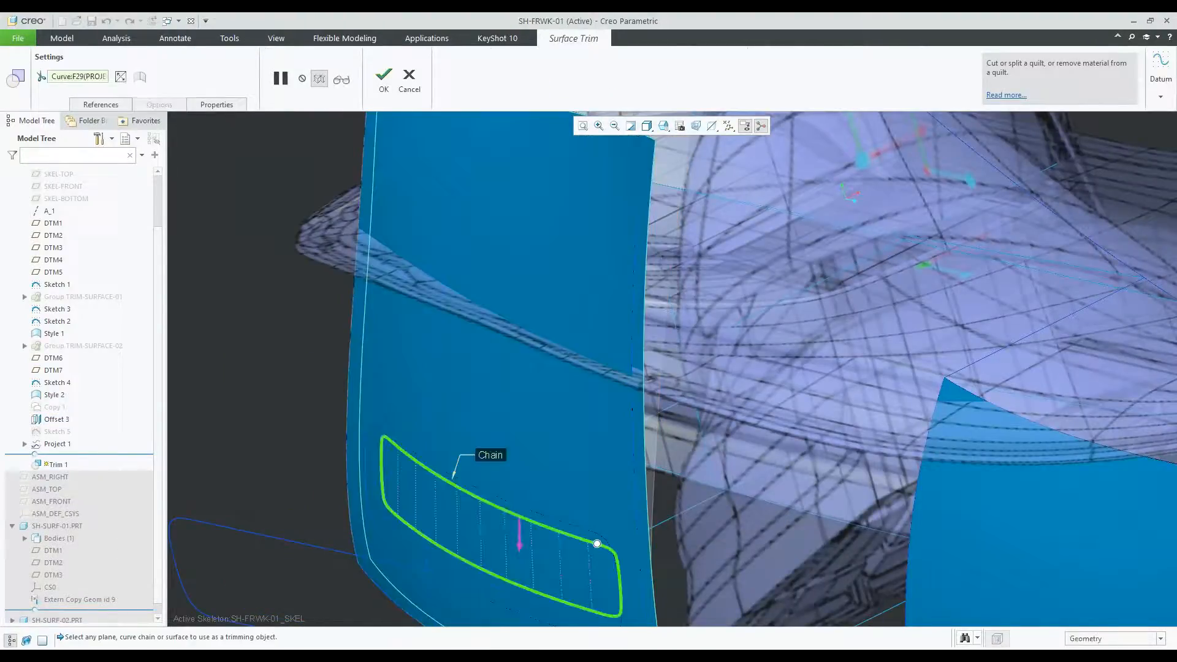
Flip the trim to keep the quilt outside the slot curve, and complete it.
{"action": "middle_click_drag", "start_coordinate": [529, 428], "coordinate": [588, 373]}
{"action": "scroll", "coordinate": [588, 373], "scroll_direction": "up", "scroll_amount": 4}
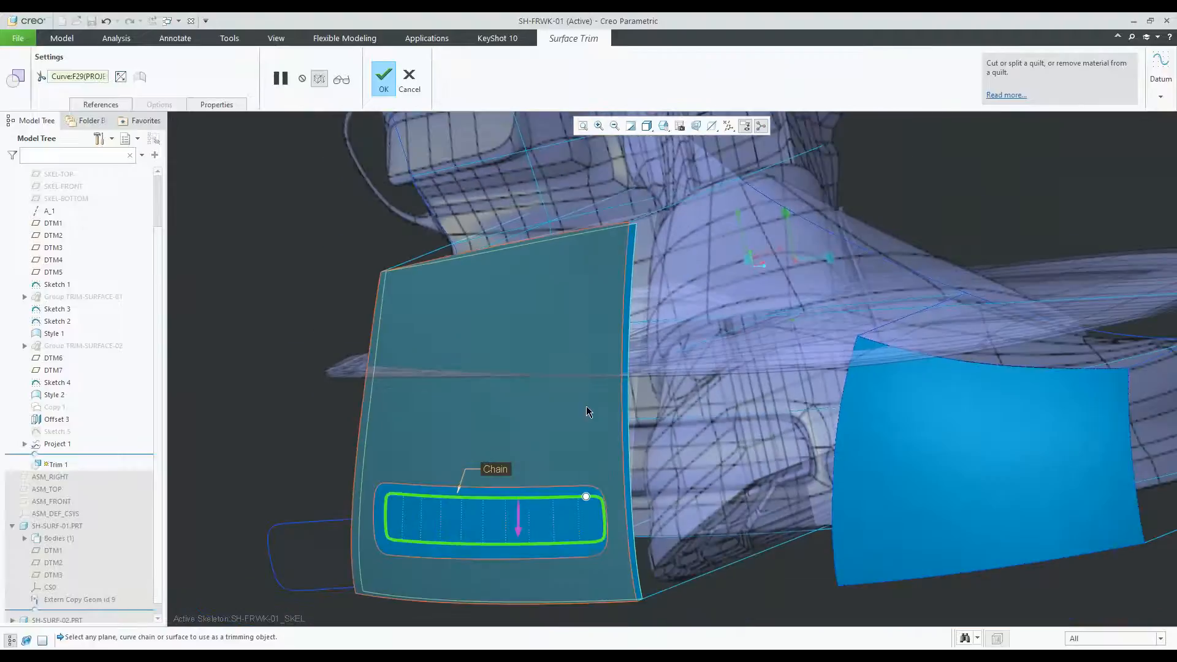
{"action": "left_click", "coordinate": [520, 529]}
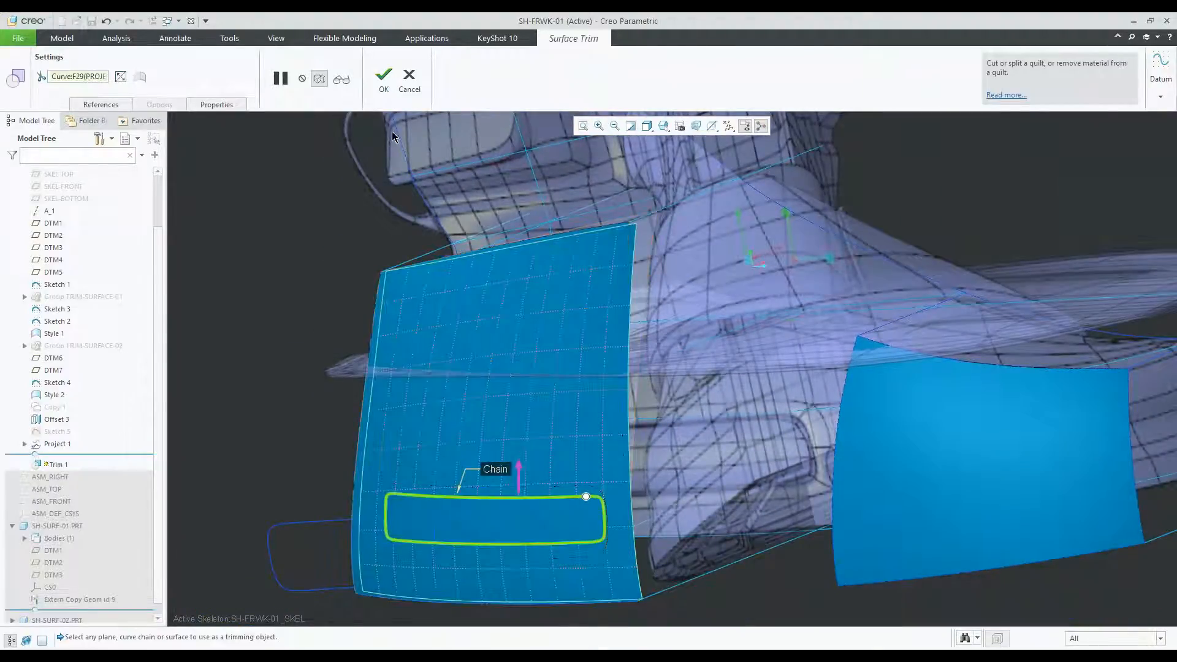
{"action": "left_click", "coordinate": [384, 79]}
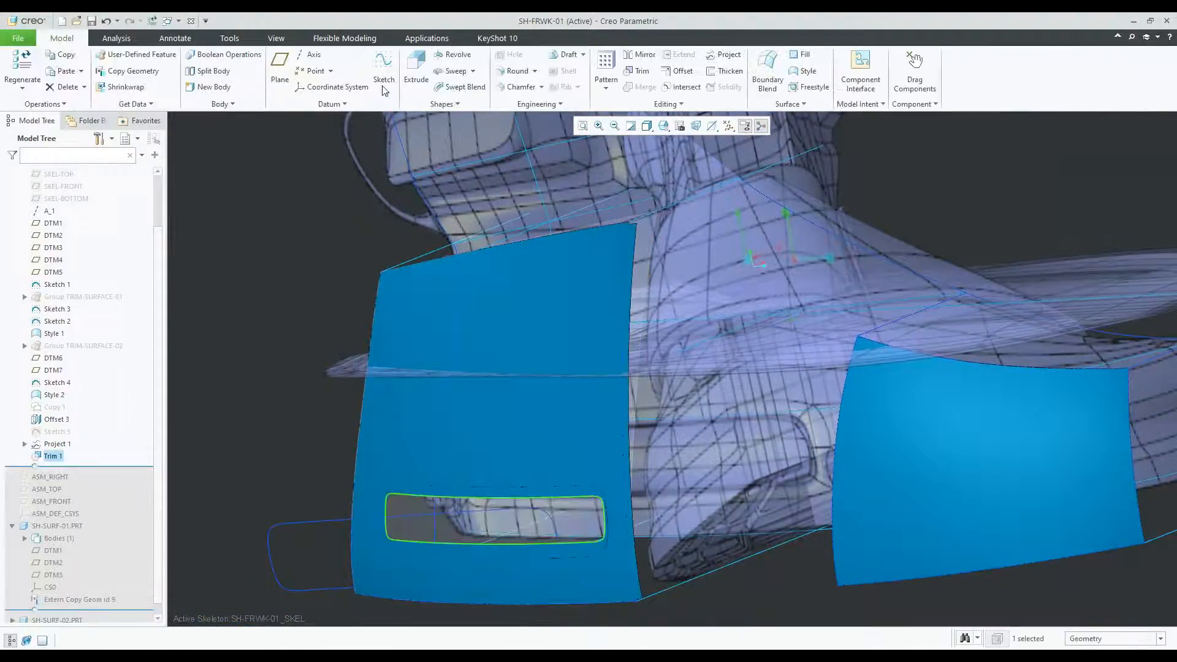
Redefine the trim so that only the quilt area inside the projected slot curve is kept.
{"action": "mouse_move", "coordinate": [470, 412]}
{"action": "middle_mouse_down"}
{"action": "mouse_move", "coordinate": [452, 410]}
{"action": "mouse_move", "coordinate": [446, 392]}
{"action": "middle_mouse_up"}
{"action": "left_click", "coordinate": [345, 351]}
{"action": "scroll", "coordinate": [548, 474], "scroll_direction": "down", "scroll_amount": 2}
{"action": "scroll", "coordinate": [549, 478], "scroll_direction": "down", "scroll_amount": 6}
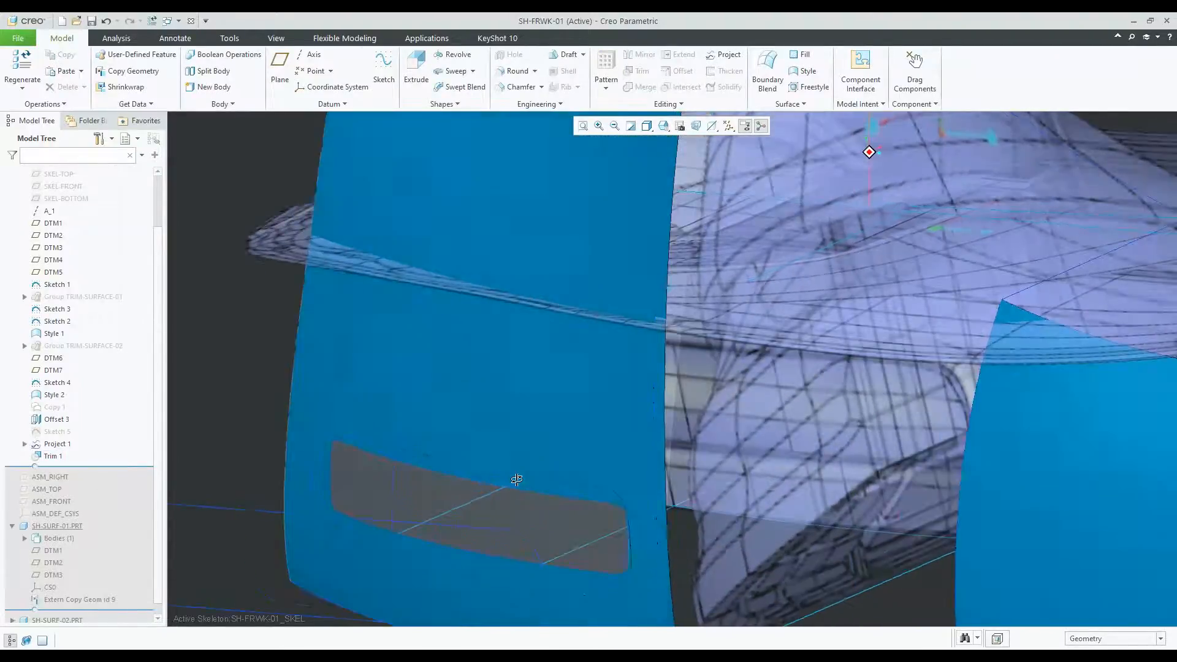
{"action": "left_click", "coordinate": [62, 460]}
{"action": "left_click", "coordinate": [69, 386]}
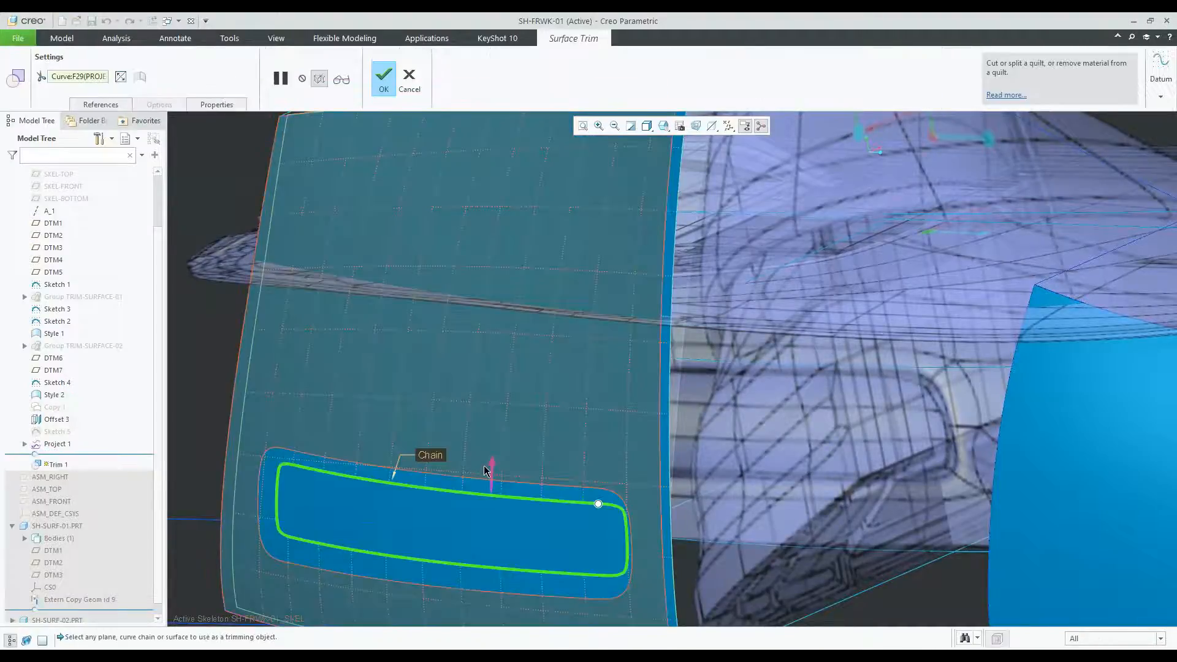
{"action": "left_click", "coordinate": [384, 81]}
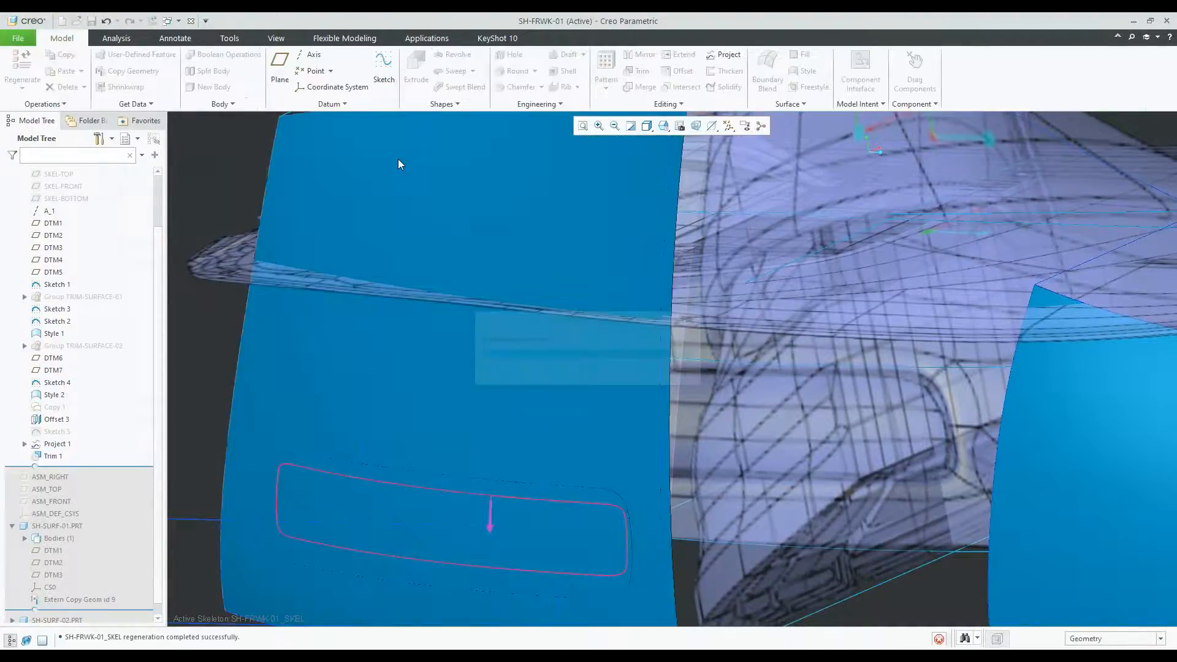
{"action": "scroll", "coordinate": [475, 322], "scroll_direction": "up", "scroll_amount": 3}
{"action": "left_click", "coordinate": [305, 347]}
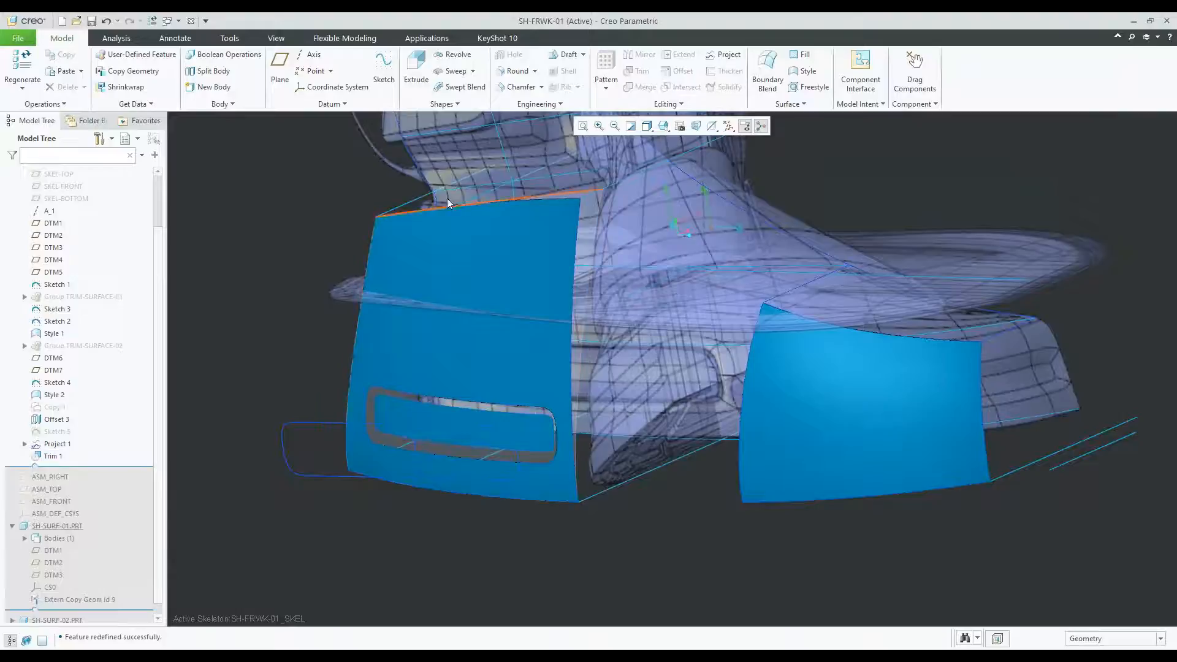
Create a Style feature and start a new curve at the heel-side slot.
{"action": "left_click", "coordinate": [803, 71]}
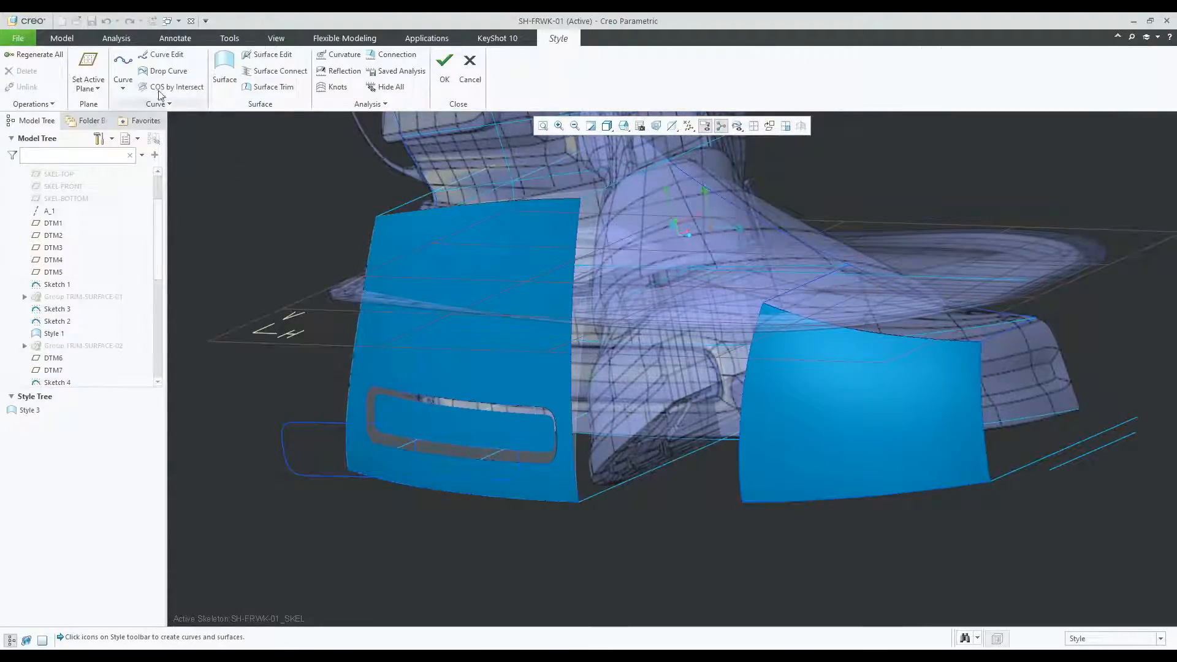
{"action": "left_click", "coordinate": [123, 68]}
{"action": "scroll", "coordinate": [454, 428], "scroll_direction": "down", "scroll_amount": 3}
{"action": "scroll", "coordinate": [454, 428], "scroll_direction": "down", "scroll_amount": 3}
{"action": "mouse_move", "coordinate": [454, 428]}
{"action": "middle_mouse_down"}
{"action": "mouse_move", "coordinate": [481, 423]}
{"action": "mouse_move", "coordinate": [451, 419]}
{"action": "mouse_move", "coordinate": [468, 415]}
{"action": "middle_mouse_up"}
{"action": "scroll", "coordinate": [451, 419], "scroll_direction": "up", "scroll_amount": 2}
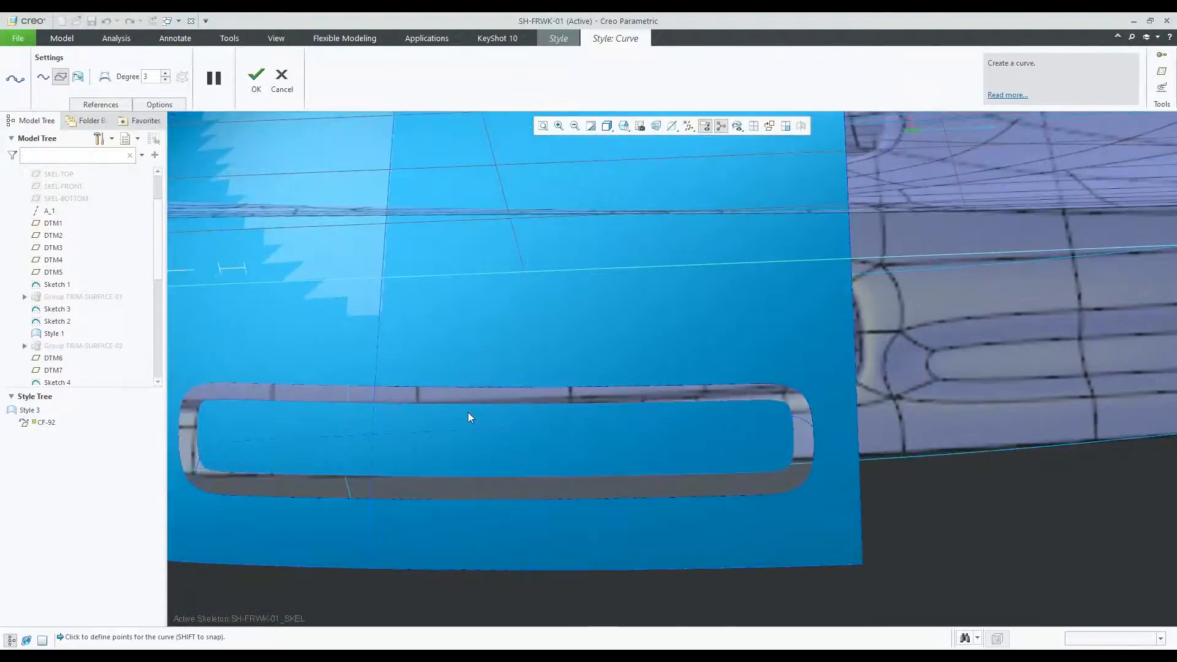
{"action": "scroll", "coordinate": [466, 392], "scroll_direction": "down", "scroll_amount": 2}
{"action": "left_click", "coordinate": [463, 384]}
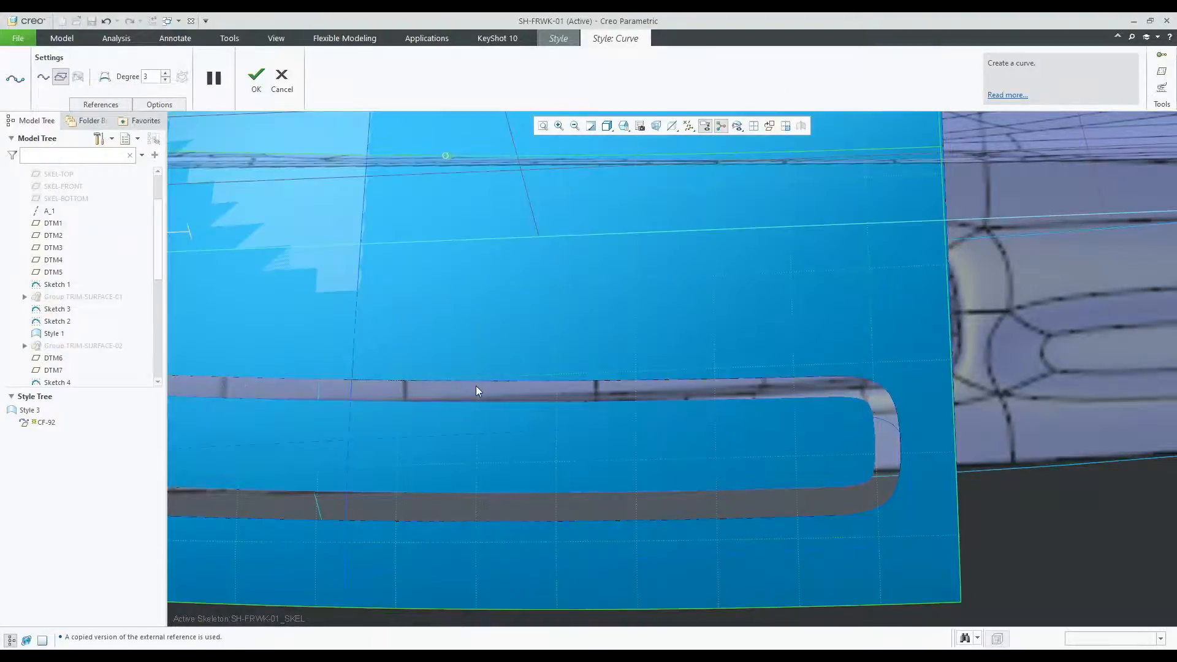
{"action": "scroll", "coordinate": [492, 396], "scroll_direction": "up", "scroll_amount": 3}
{"action": "mouse_move", "coordinate": [495, 398]}
{"action": "middle_mouse_down"}
{"action": "mouse_move", "coordinate": [442, 392]}
{"action": "mouse_move", "coordinate": [504, 395]}
{"action": "middle_mouse_up"}
{"action": "left_click", "coordinate": [43, 78]}
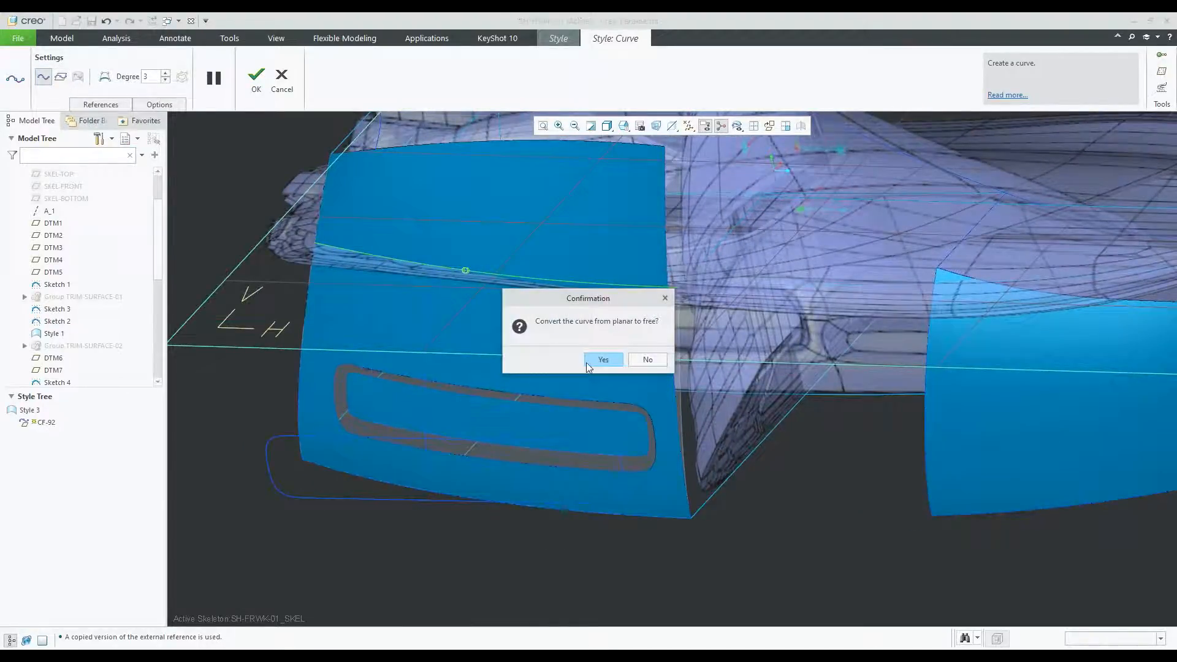
{"action": "key", "text": "Return"}
{"action": "scroll", "coordinate": [472, 380], "scroll_direction": "down", "scroll_amount": 5}
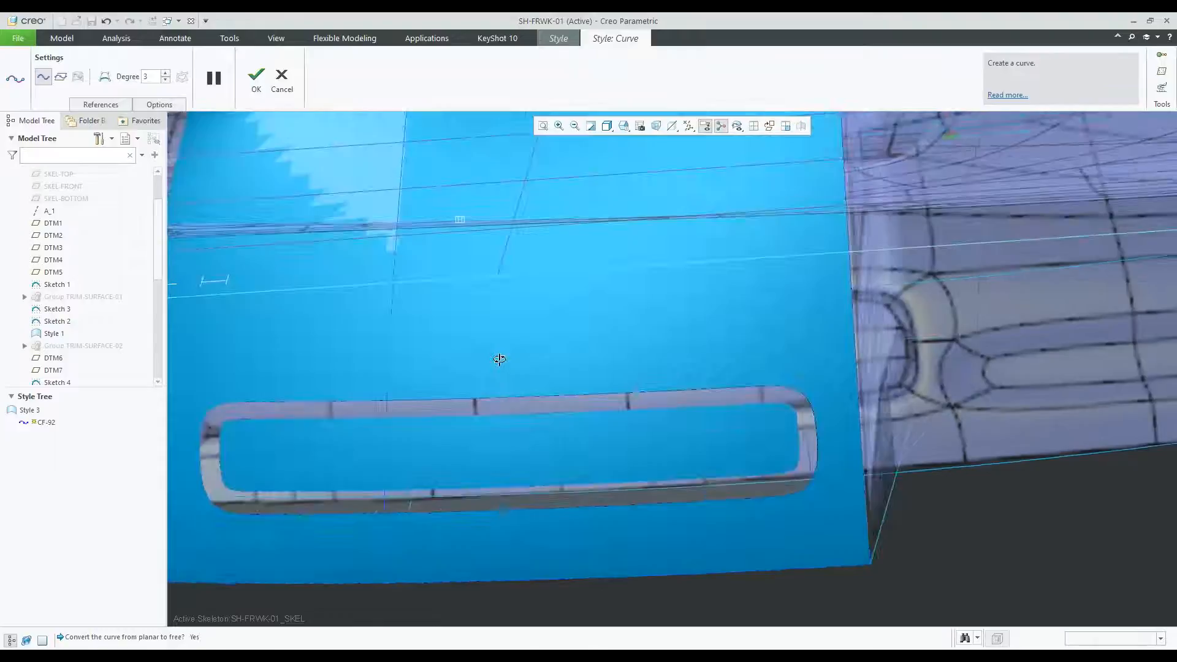
{"action": "key", "text": "ctrl+z"}
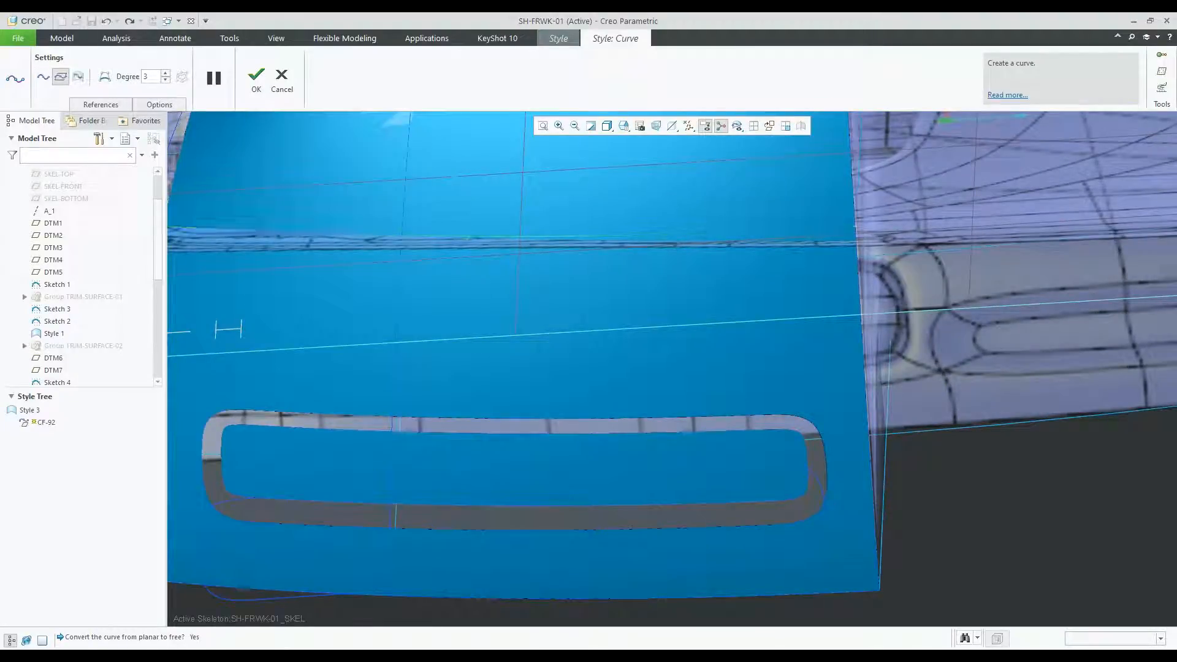
Draw a free curve across the upper slot gap and try to snap its loose end to the inner slot edge.
{"action": "left_click", "coordinate": [43, 80]}
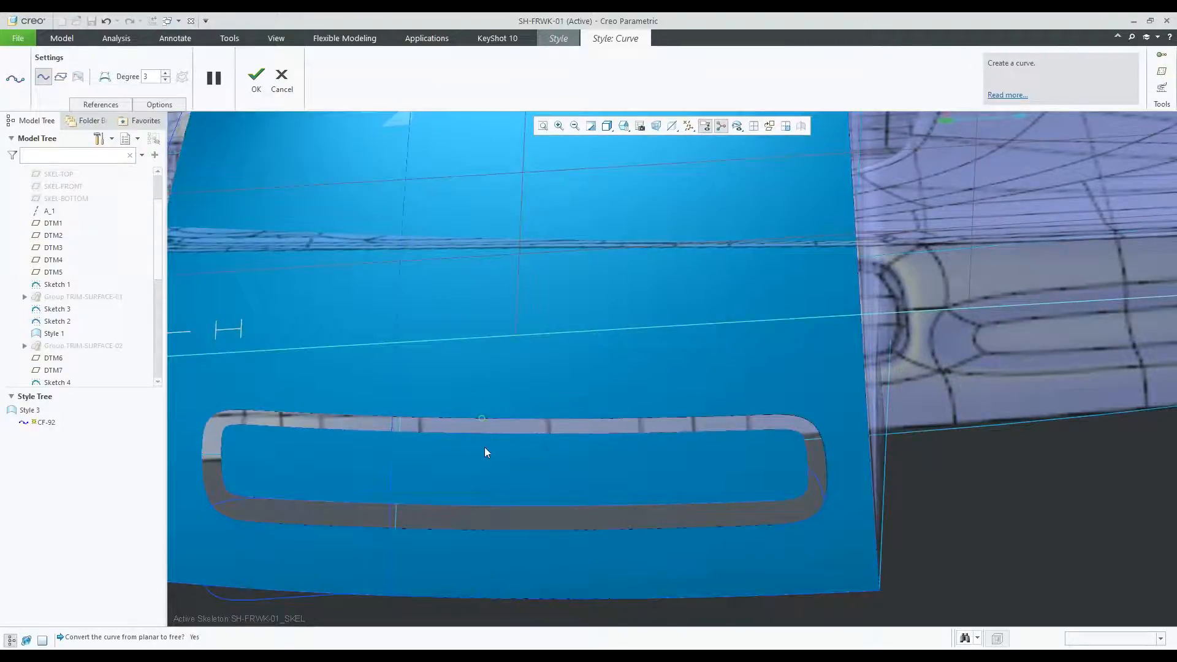
{"action": "scroll", "coordinate": [483, 447], "scroll_direction": "down", "scroll_amount": 2}
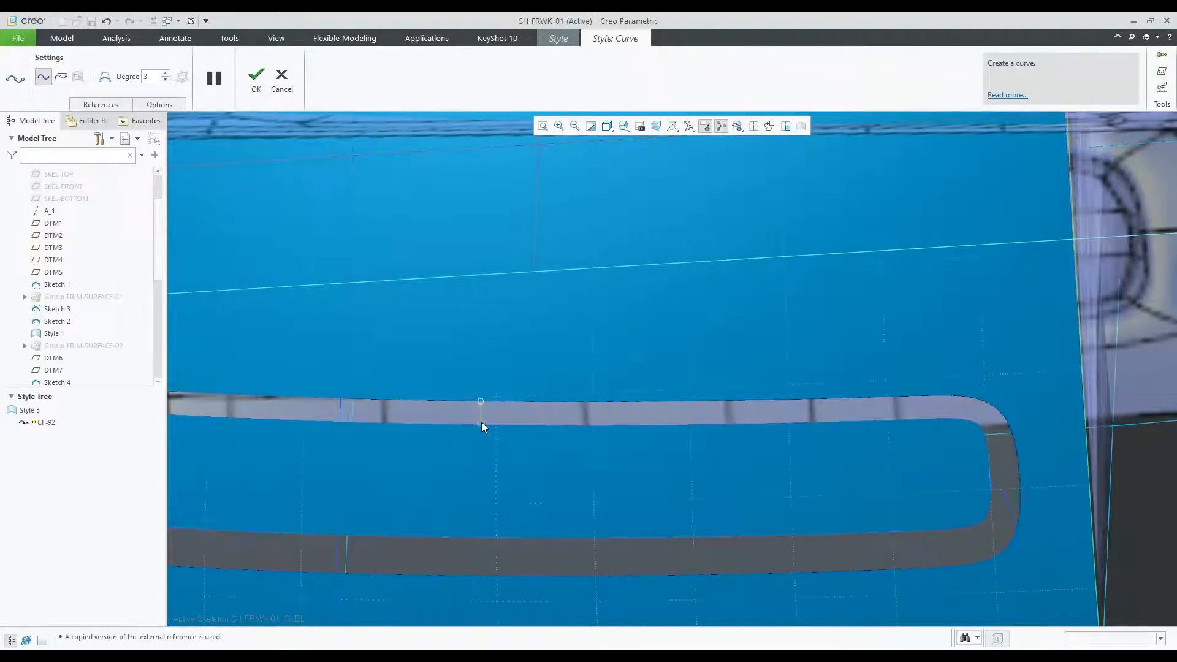
{"action": "right_click", "coordinate": [518, 415]}
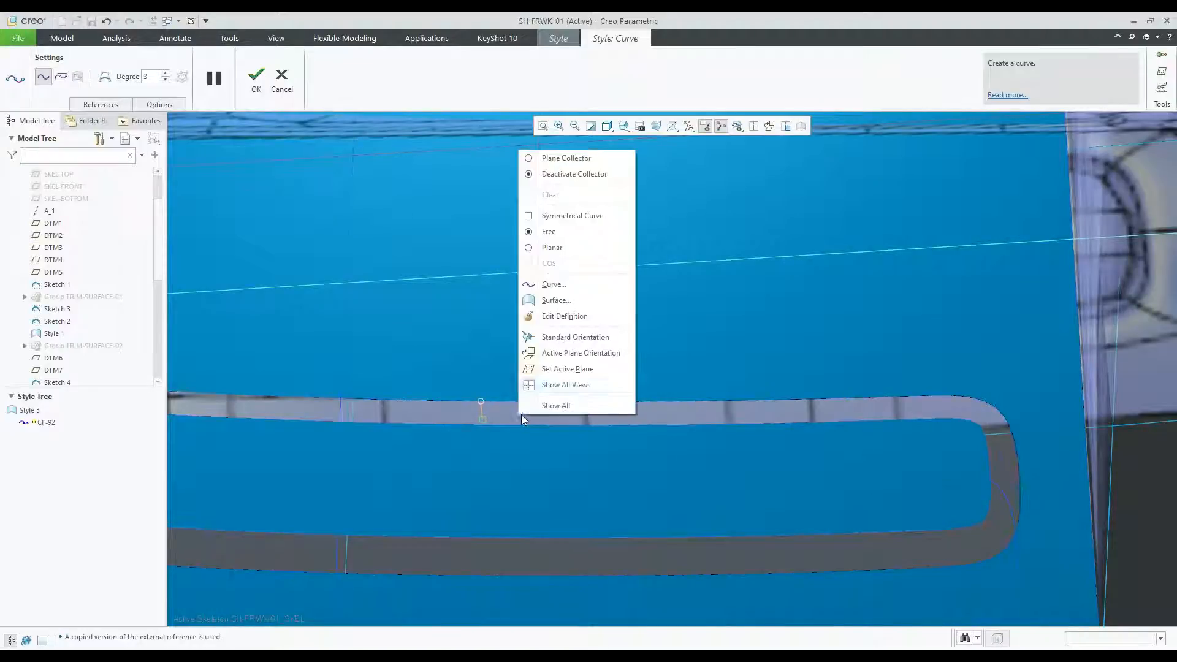
{"action": "left_click", "coordinate": [564, 316]}
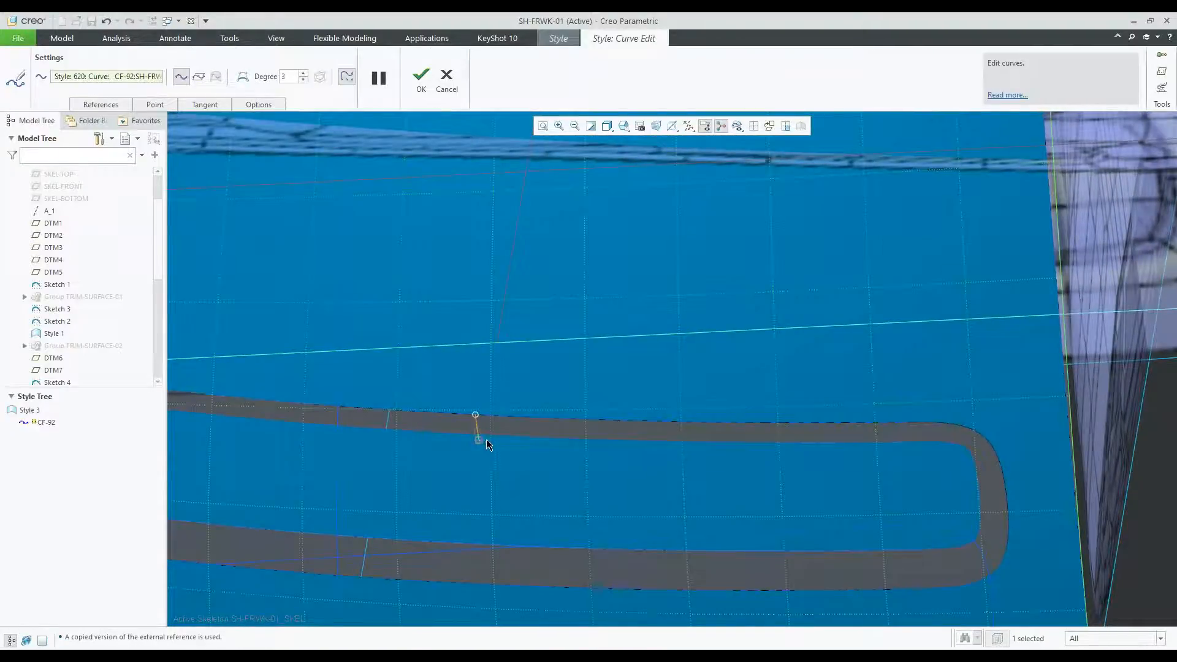
{"action": "middle_click_drag", "start_coordinate": [517, 418], "coordinate": [556, 406]}
{"action": "scroll", "coordinate": [564, 406], "scroll_direction": "up", "scroll_amount": 1}
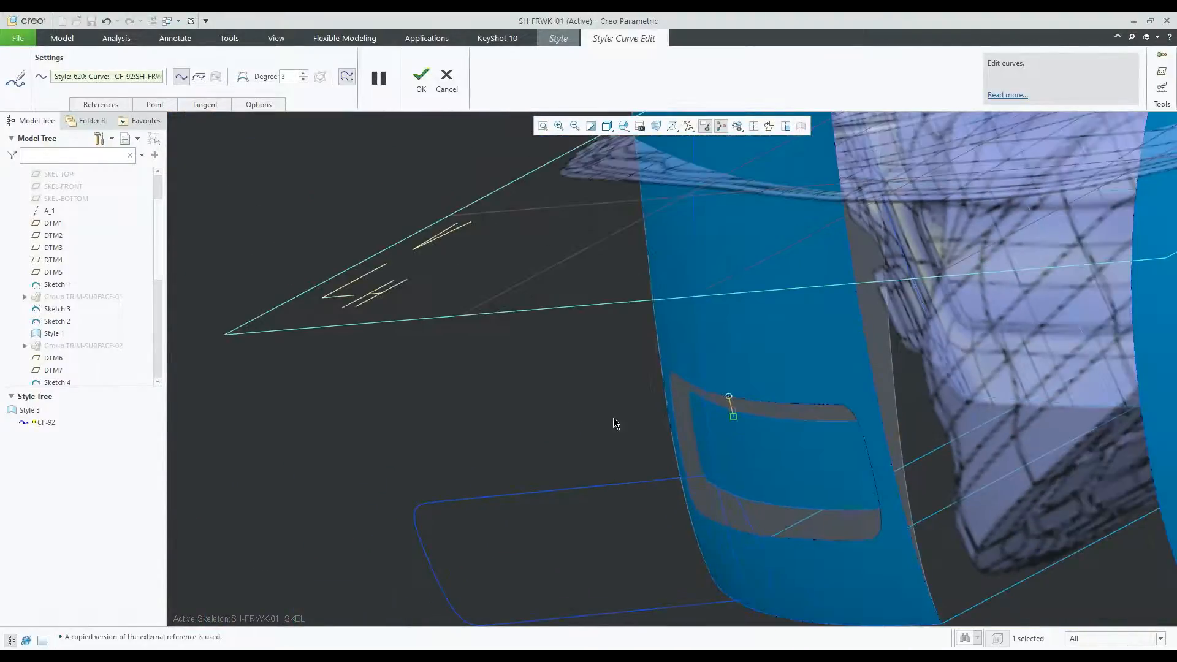
{"action": "scroll", "coordinate": [749, 414], "scroll_direction": "down", "scroll_amount": 6}
{"action": "mouse_move", "coordinate": [695, 422]}
{"action": "left_mouse_down"}
{"action": "mouse_move", "coordinate": [714, 400]}
{"action": "mouse_move", "coordinate": [709, 409]}
{"action": "left_mouse_up"}
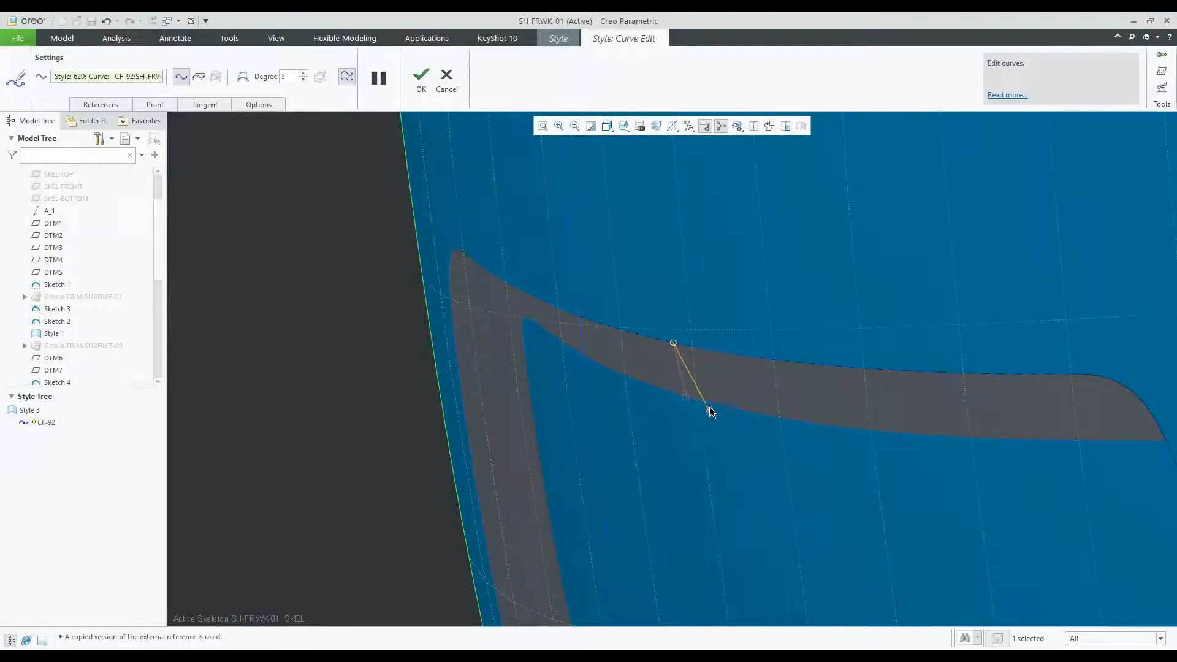
{"action": "left_click", "coordinate": [447, 78]}
Discard the Style feature together with its curve.
{"action": "scroll", "coordinate": [391, 282], "scroll_direction": "up", "scroll_amount": 2}
{"action": "scroll", "coordinate": [412, 303], "scroll_direction": "up", "scroll_amount": 4}
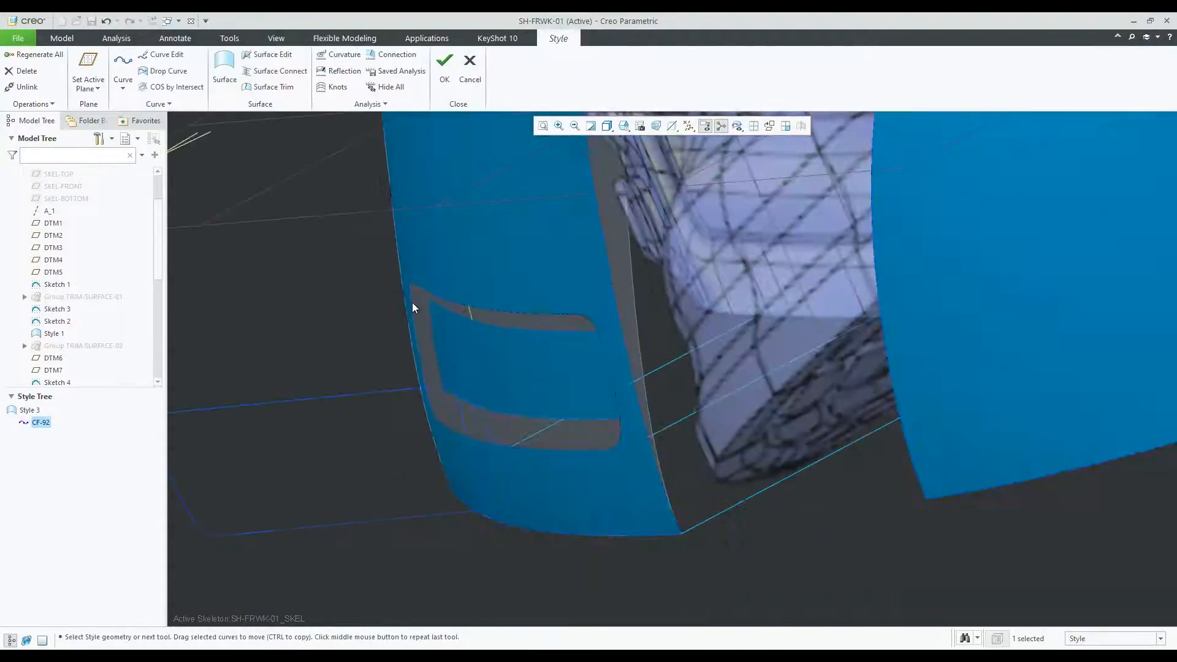
{"action": "middle_click_drag", "start_coordinate": [412, 302], "coordinate": [461, 362]}
{"action": "scroll", "coordinate": [461, 362], "scroll_direction": "up", "scroll_amount": 2}
{"action": "middle_click_drag", "start_coordinate": [489, 220], "coordinate": [514, 314], "text": "shift"}
{"action": "left_click", "coordinate": [470, 67]}
Hide the grey quilt lying behind the slotted heel-side surface.
{"action": "left_click", "coordinate": [593, 357]}
{"action": "scroll", "coordinate": [662, 552], "scroll_direction": "up", "scroll_amount": 2}
{"action": "left_click", "coordinate": [57, 397]}
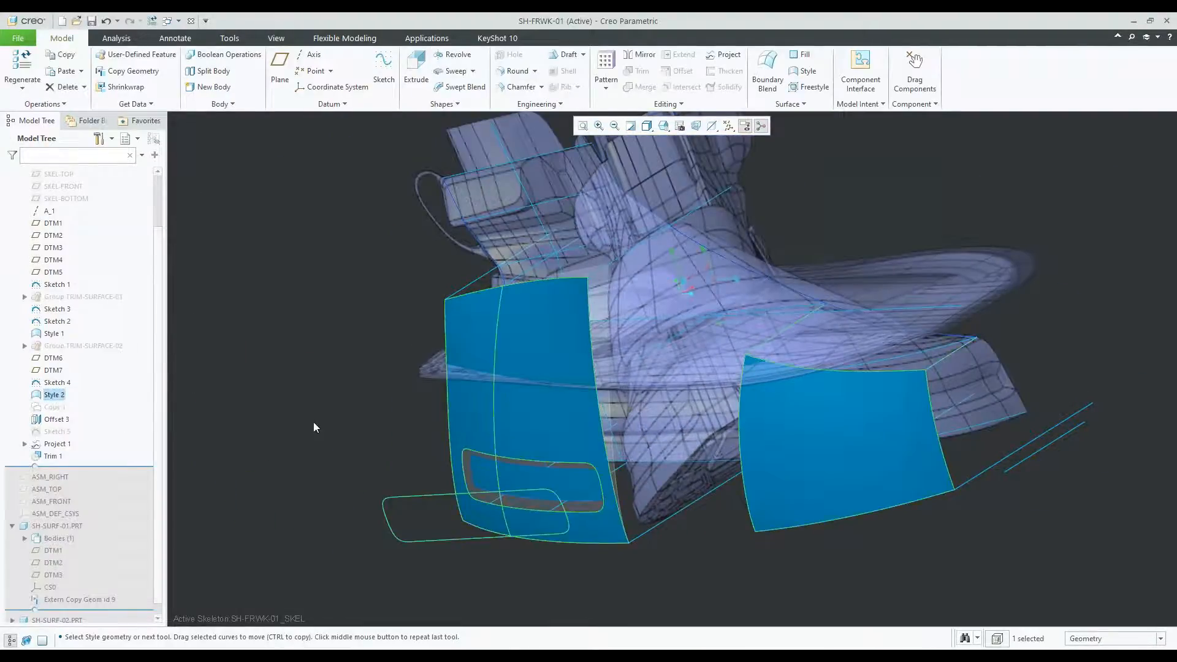
{"action": "left_click", "coordinate": [612, 269]}
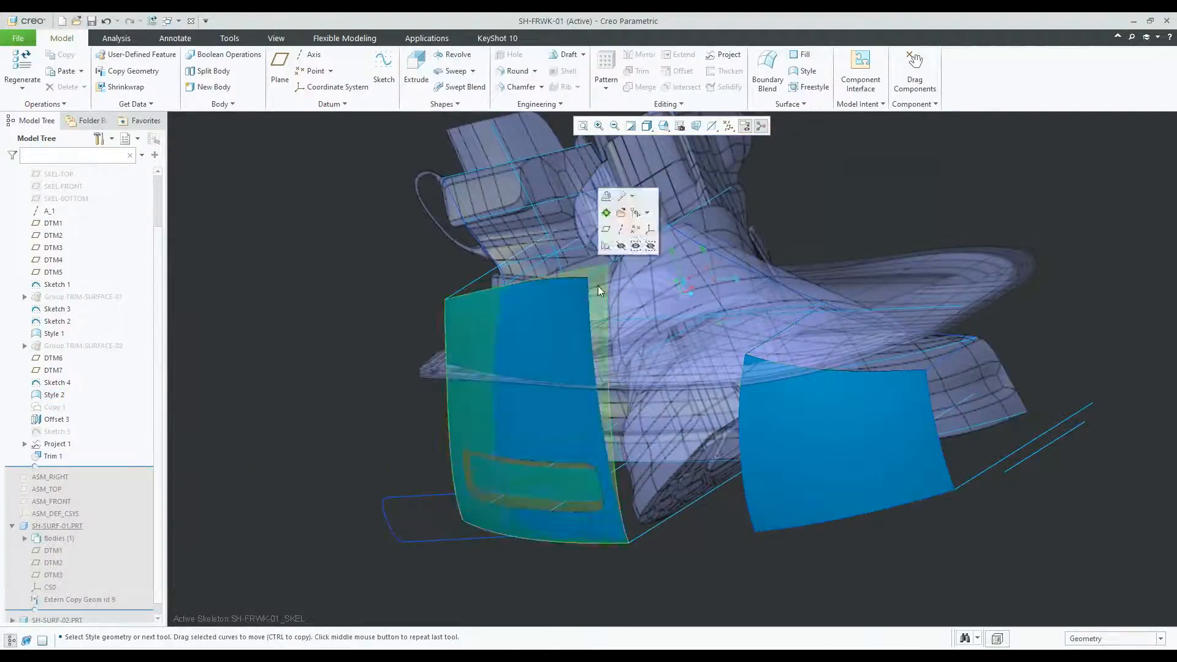
{"action": "left_click", "coordinate": [621, 247]}
{"action": "scroll", "coordinate": [517, 472], "scroll_direction": "down", "scroll_amount": 2}
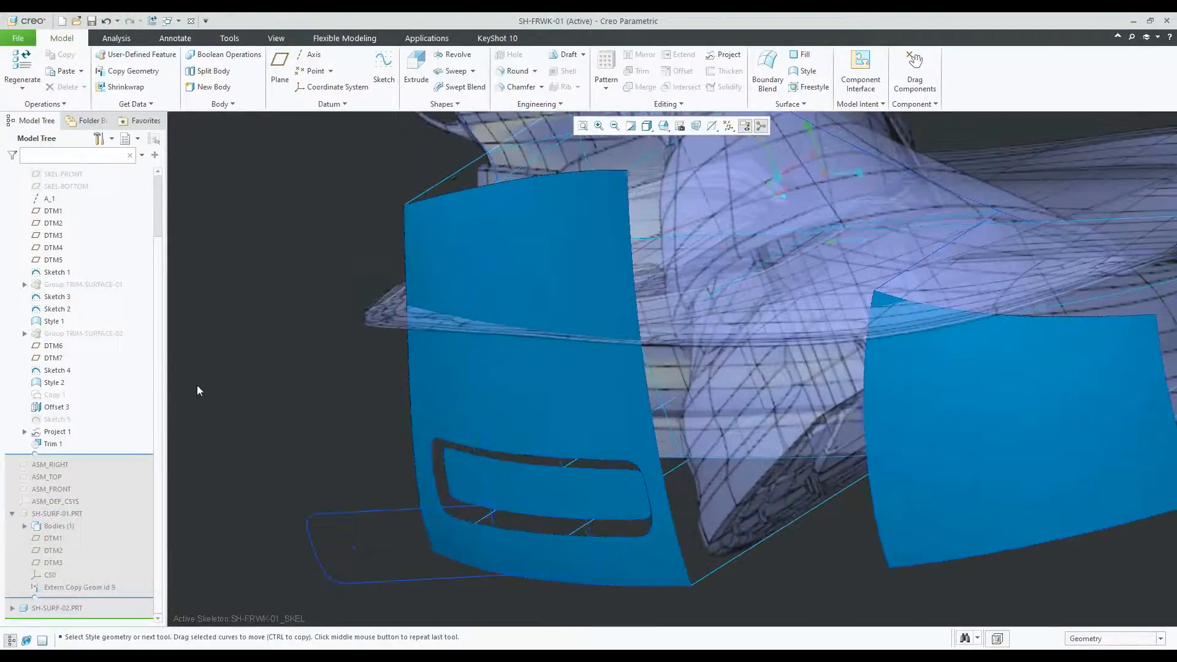
Create a Style feature and draw a free curve across the upper slot gap, snapped to the outer and inner slot edges.
{"action": "left_click", "coordinate": [802, 71]}
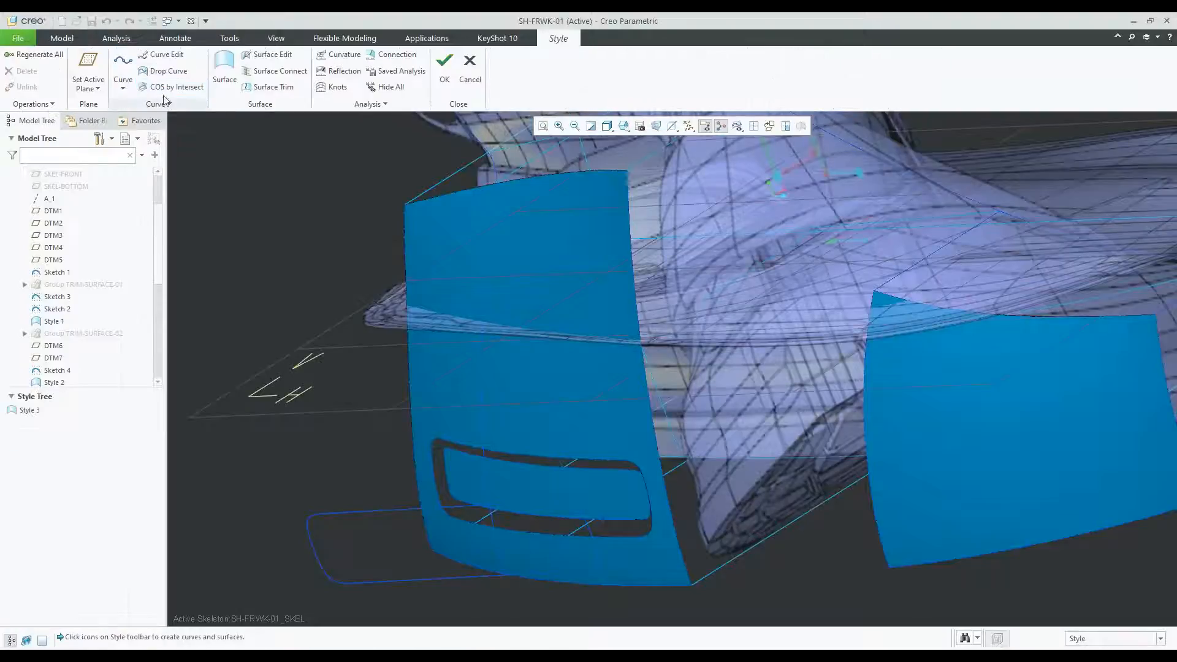
{"action": "scroll", "coordinate": [251, 209], "scroll_direction": "up", "scroll_amount": 2}
{"action": "left_click", "coordinate": [123, 64]}
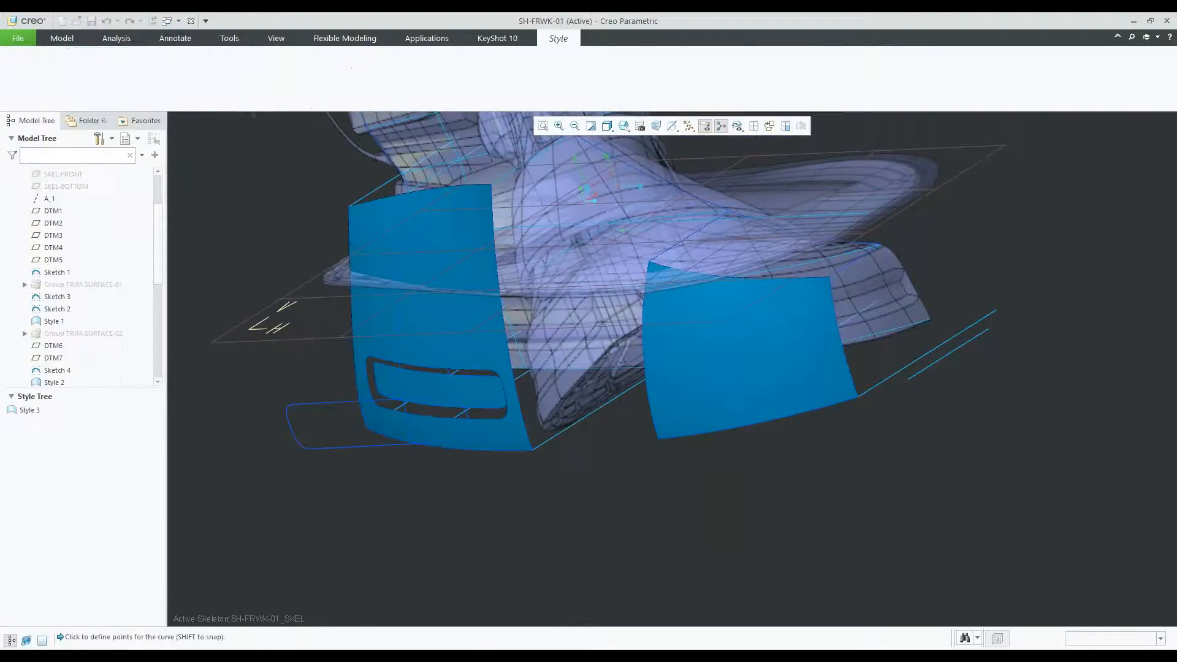
{"action": "scroll", "coordinate": [307, 270], "scroll_direction": "down", "scroll_amount": 3}
{"action": "scroll", "coordinate": [355, 359], "scroll_direction": "down", "scroll_amount": 5}
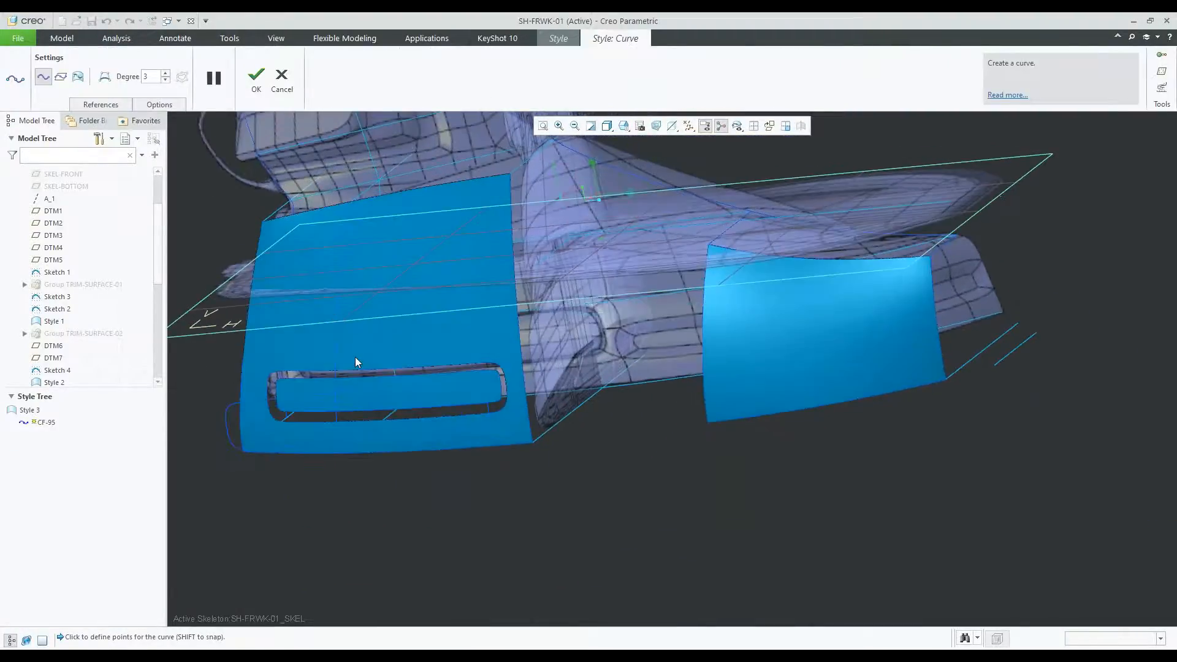
{"action": "scroll", "coordinate": [410, 373], "scroll_direction": "down", "scroll_amount": 1}
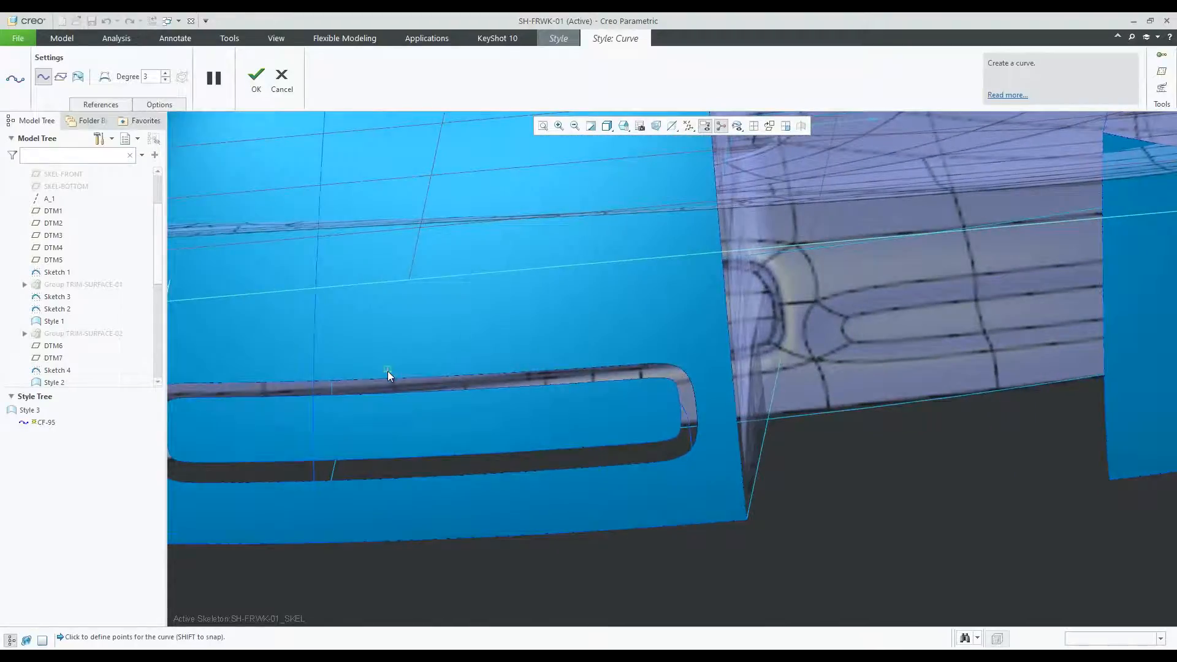
{"action": "left_click", "coordinate": [390, 378]}
{"action": "scroll", "coordinate": [398, 390], "scroll_direction": "down", "scroll_amount": 4}
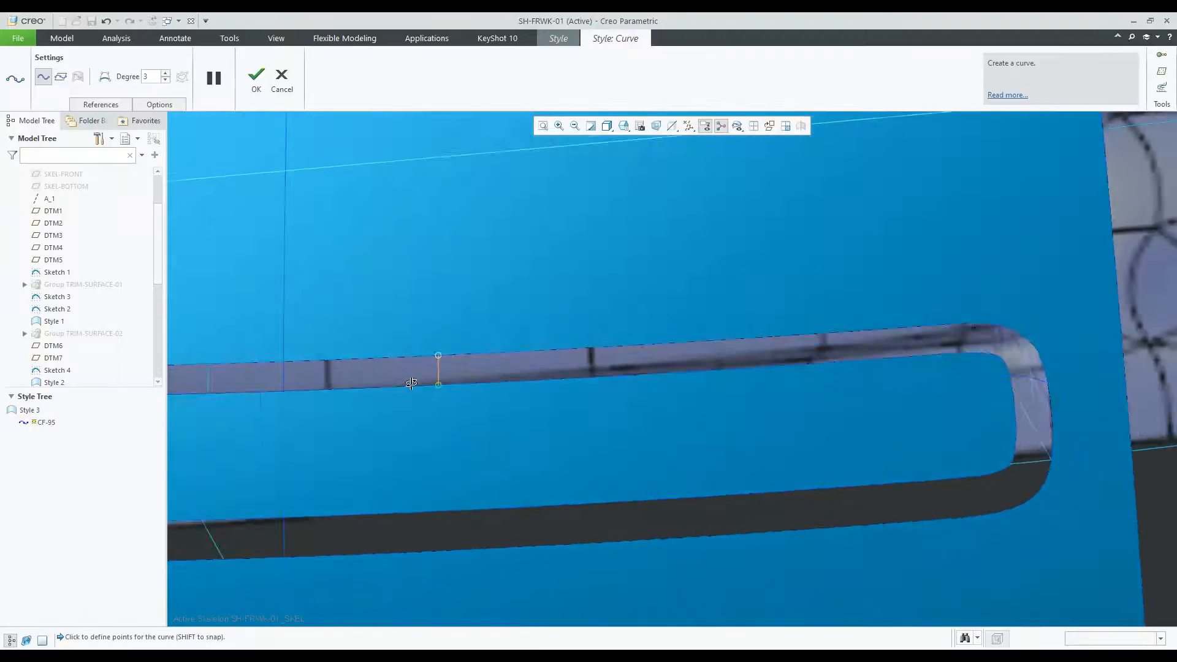
{"action": "middle_click_drag", "start_coordinate": [411, 383], "coordinate": [408, 378]}
{"action": "scroll", "coordinate": [490, 398], "scroll_direction": "up", "scroll_amount": 3}
{"action": "middle_click_drag", "start_coordinate": [498, 402], "coordinate": [493, 410]}
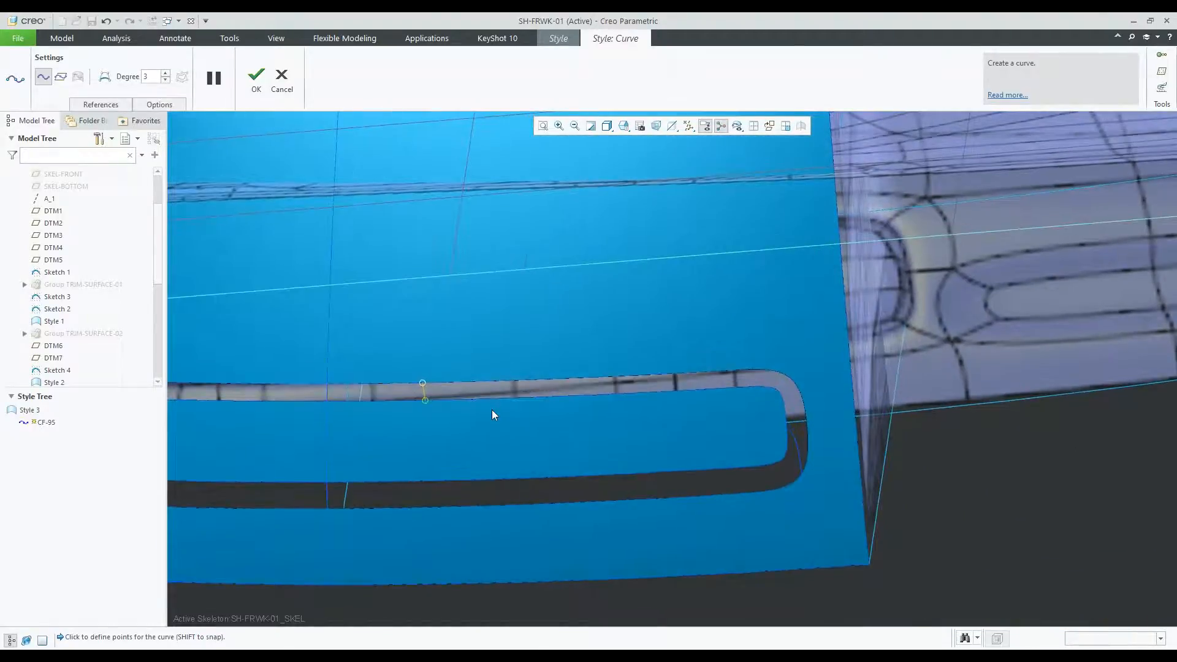
{"action": "scroll", "coordinate": [492, 415], "scroll_direction": "up", "scroll_amount": 3}
{"action": "middle_click", "coordinate": [485, 523]}
{"action": "middle_click", "coordinate": [474, 545]}
{"action": "right_click", "coordinate": [482, 551]}
{"action": "left_click", "coordinate": [446, 556]}
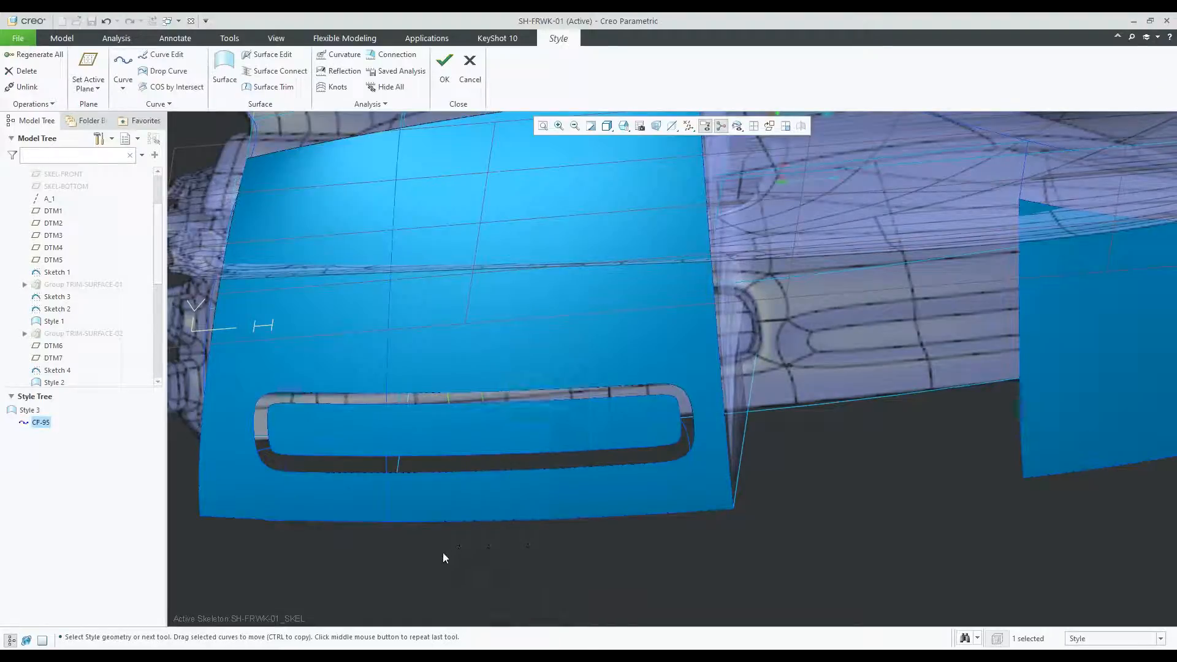
Draw a second free curve across the lower slot gap, snapped from the inner to the outer slot edge.
{"action": "right_click", "coordinate": [443, 556]}
{"action": "left_click", "coordinate": [473, 366]}
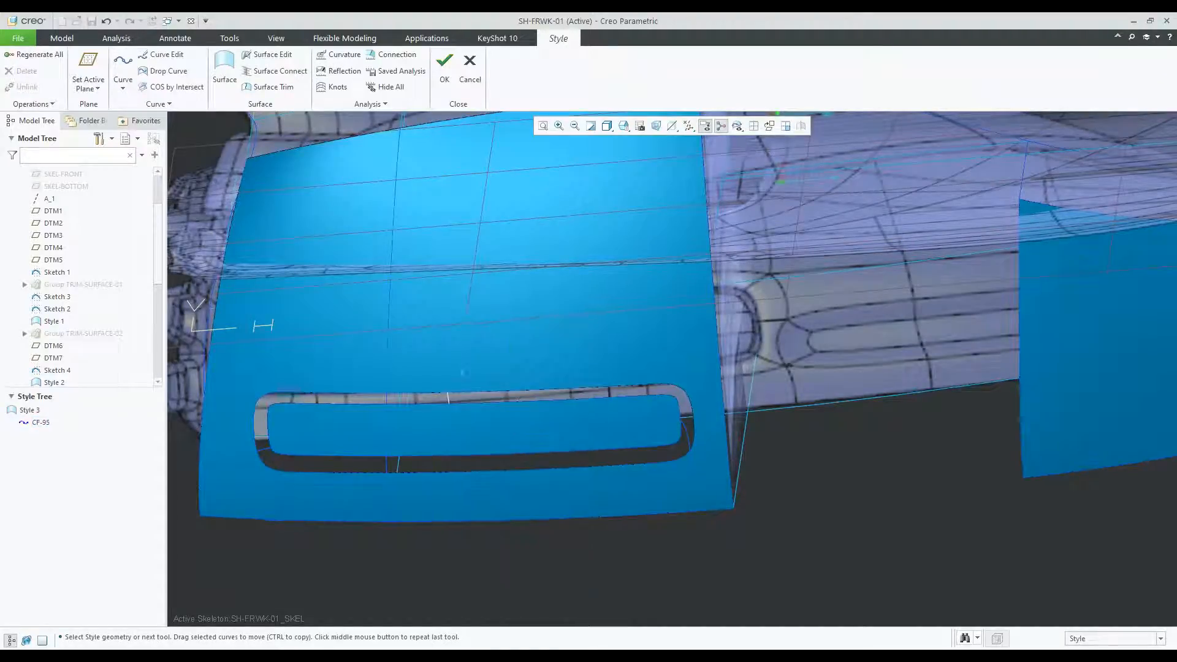
{"action": "scroll", "coordinate": [438, 471], "scroll_direction": "down", "scroll_amount": 2}
{"action": "left_click", "coordinate": [462, 446], "text": "shift"}
{"action": "middle_click_drag", "start_coordinate": [479, 445], "coordinate": [494, 469]}
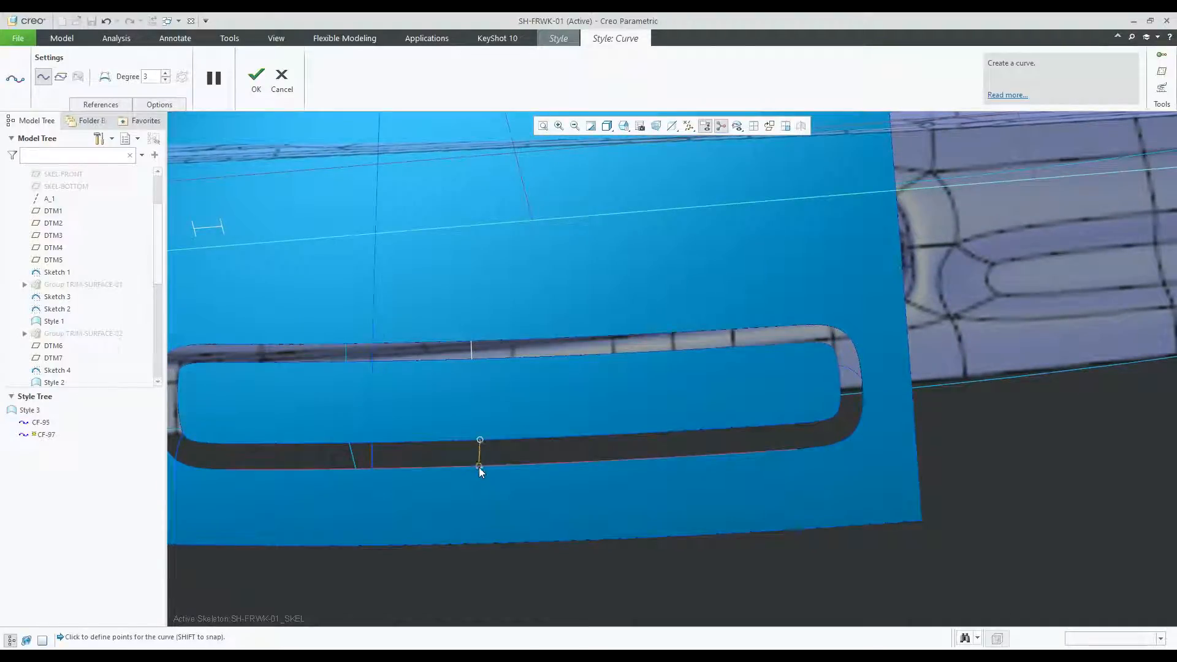
{"action": "left_click", "coordinate": [481, 468], "text": "shift"}
Edit the lower bridging curve by sliding both endpoints along their slot edges, keeping them snapped.
{"action": "right_click", "coordinate": [527, 489]}
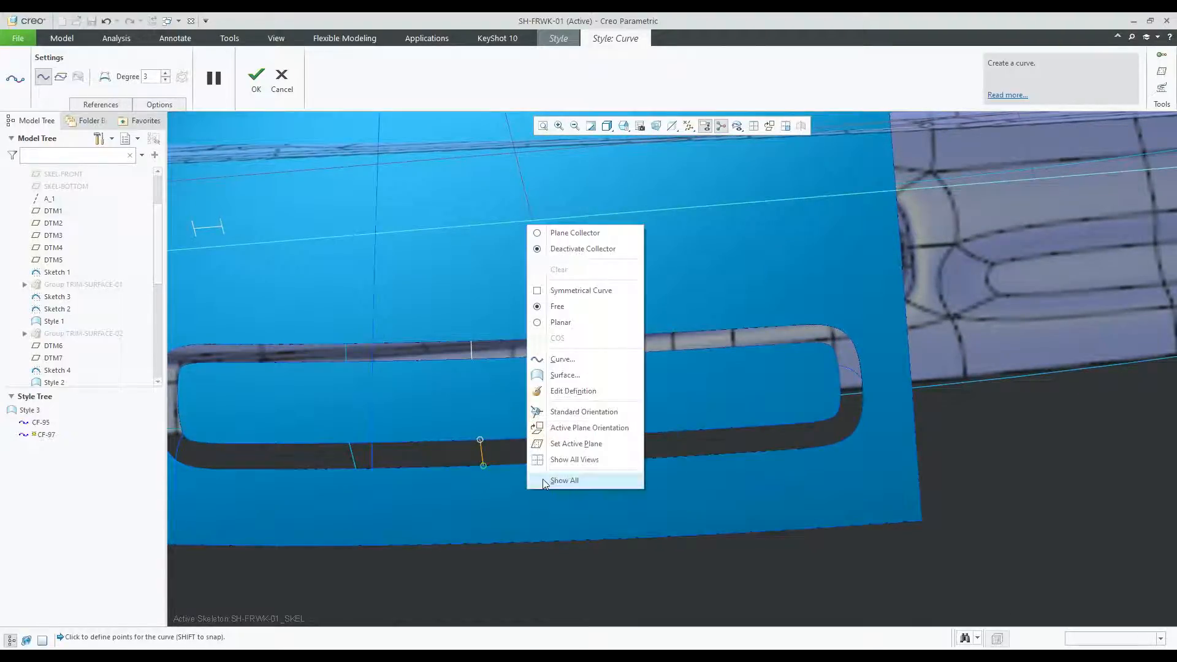
{"action": "left_click", "coordinate": [574, 392]}
{"action": "scroll", "coordinate": [511, 447], "scroll_direction": "down", "scroll_amount": 5}
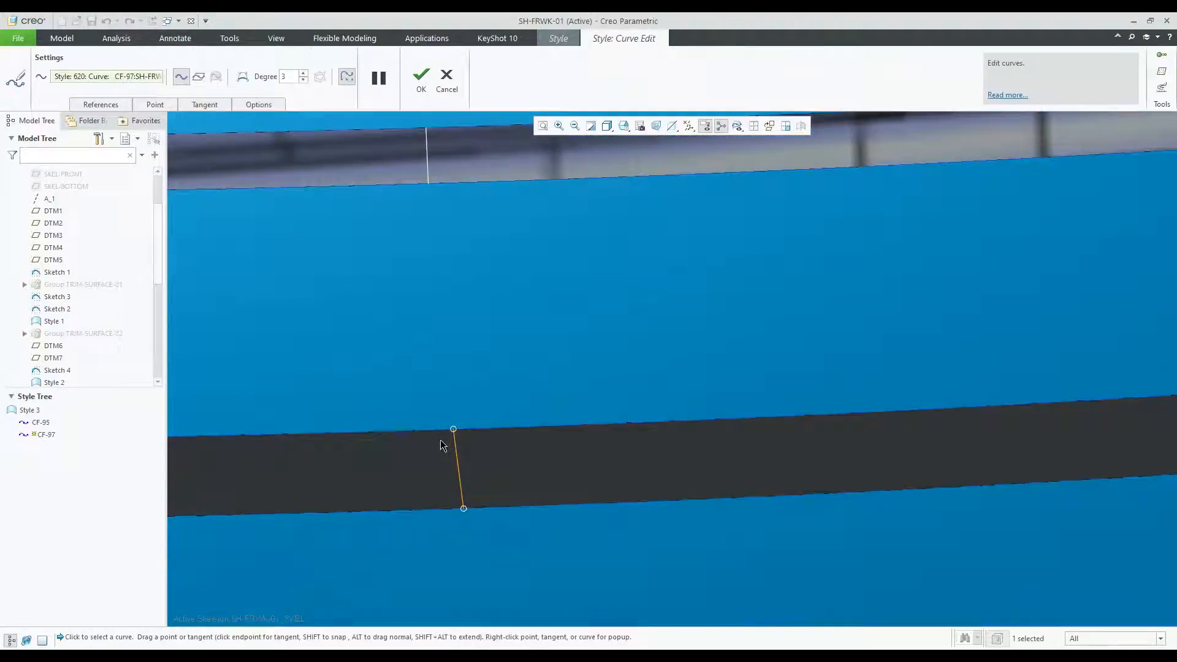
{"action": "left_click_drag", "start_coordinate": [454, 432], "coordinate": [444, 429], "text": "shift"}
{"action": "left_click_drag", "start_coordinate": [468, 509], "coordinate": [450, 510], "text": "shift"}
{"action": "scroll", "coordinate": [450, 510], "scroll_direction": "up", "scroll_amount": 8}
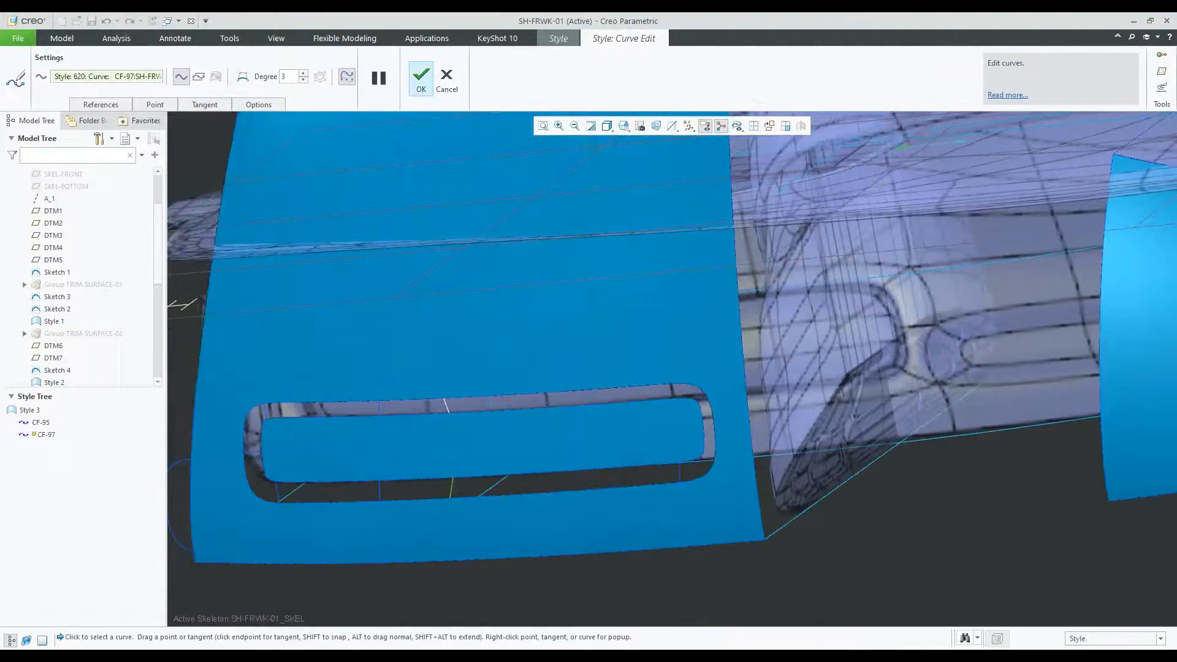
{"action": "left_click", "coordinate": [421, 76]}
{"action": "left_click", "coordinate": [894, 531]}
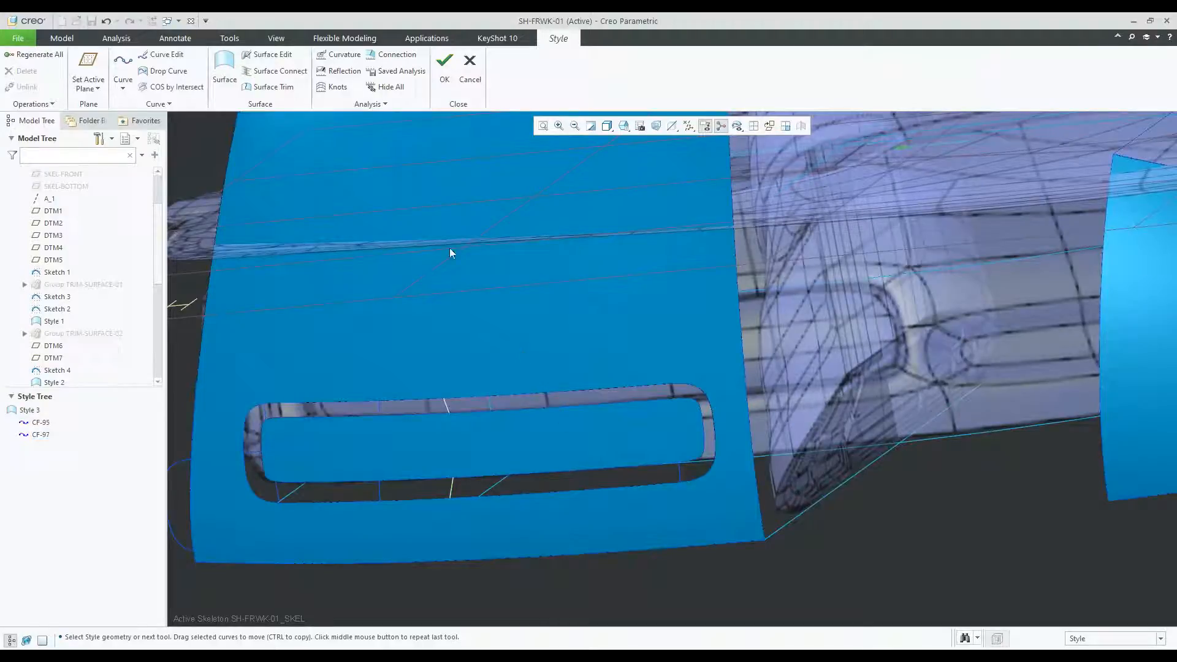
Start a Style surface with the complete outer slot edge loop as the first primary chain.
{"action": "left_click", "coordinate": [228, 67]}
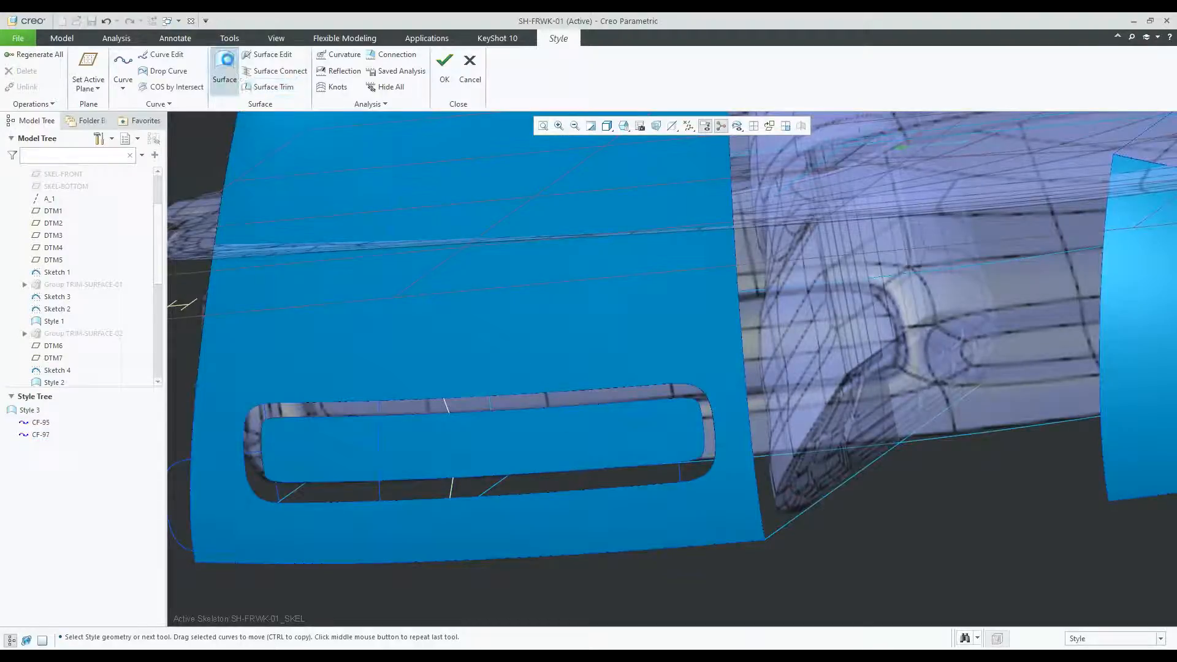
{"action": "scroll", "coordinate": [412, 424], "scroll_direction": "down", "scroll_amount": 1}
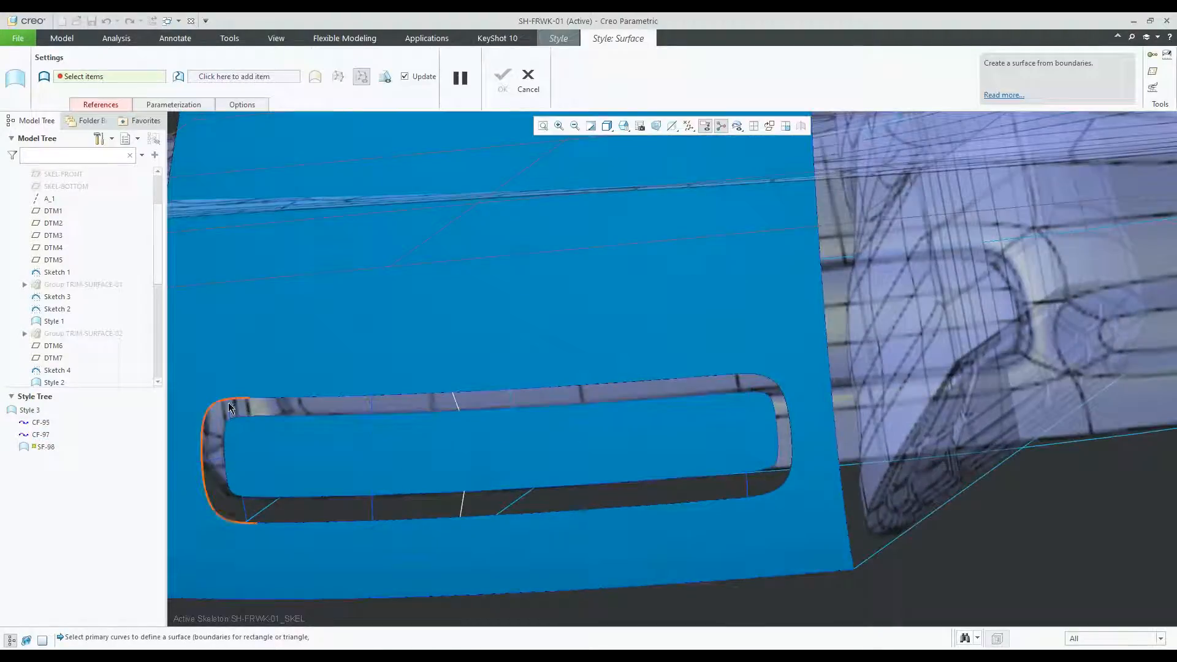
{"action": "left_click", "coordinate": [220, 403]}
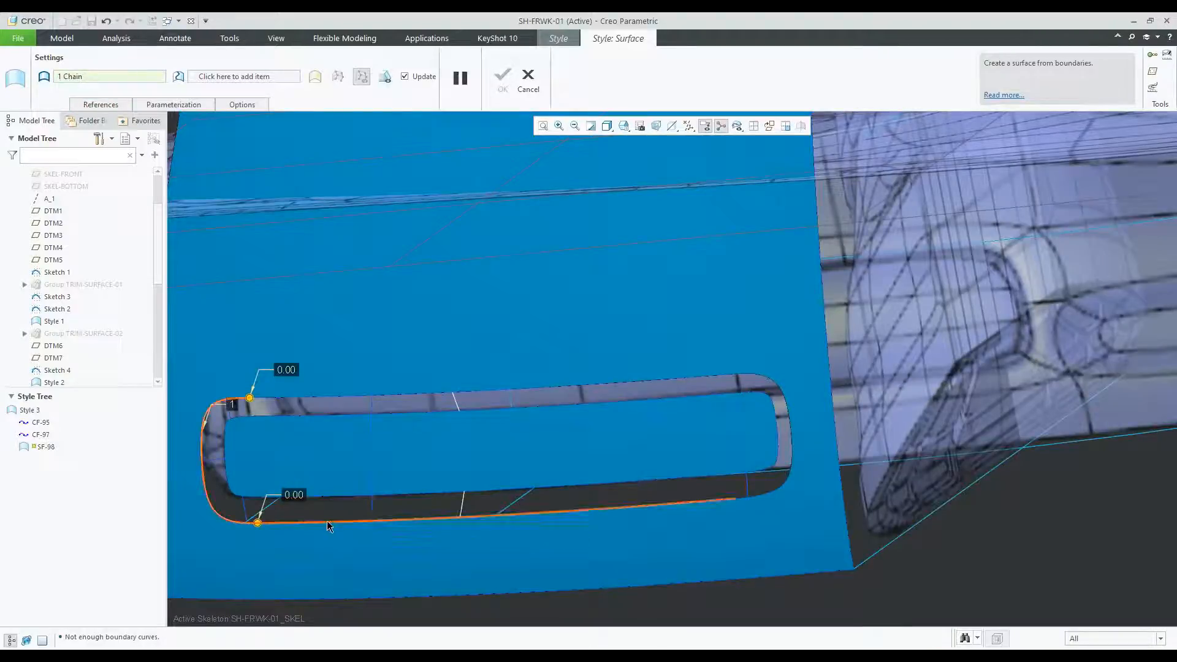
{"action": "left_click", "coordinate": [327, 522], "text": "shift"}
{"action": "left_click", "coordinate": [780, 488], "text": "shift"}
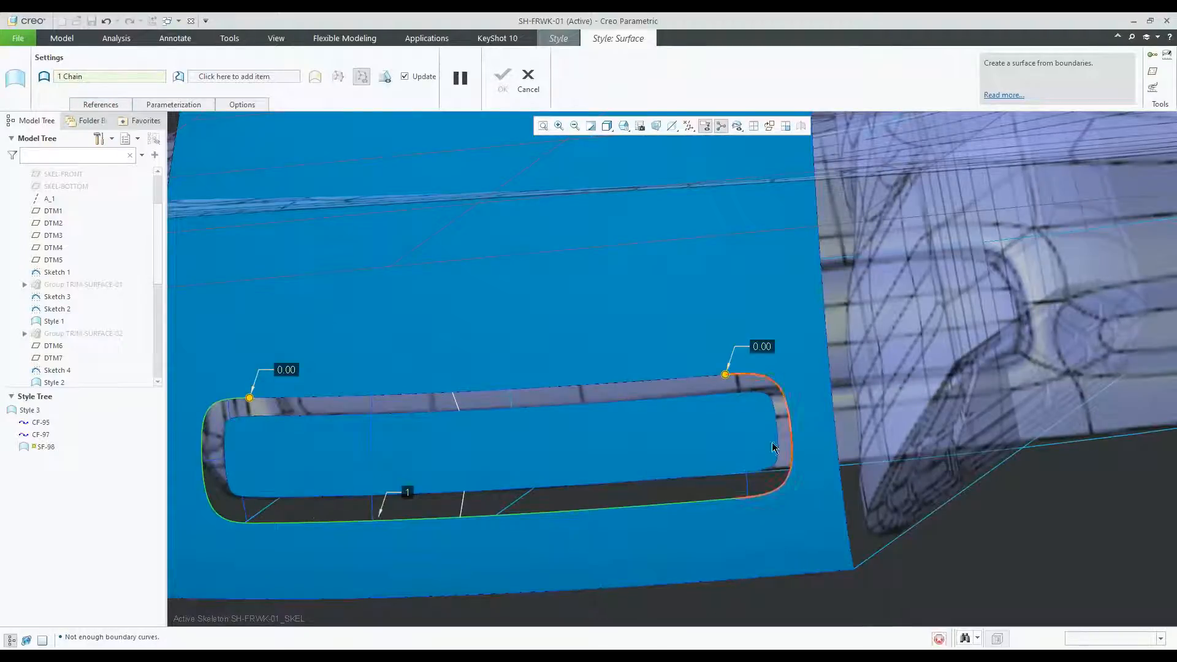
{"action": "left_click", "coordinate": [682, 383], "text": "shift"}
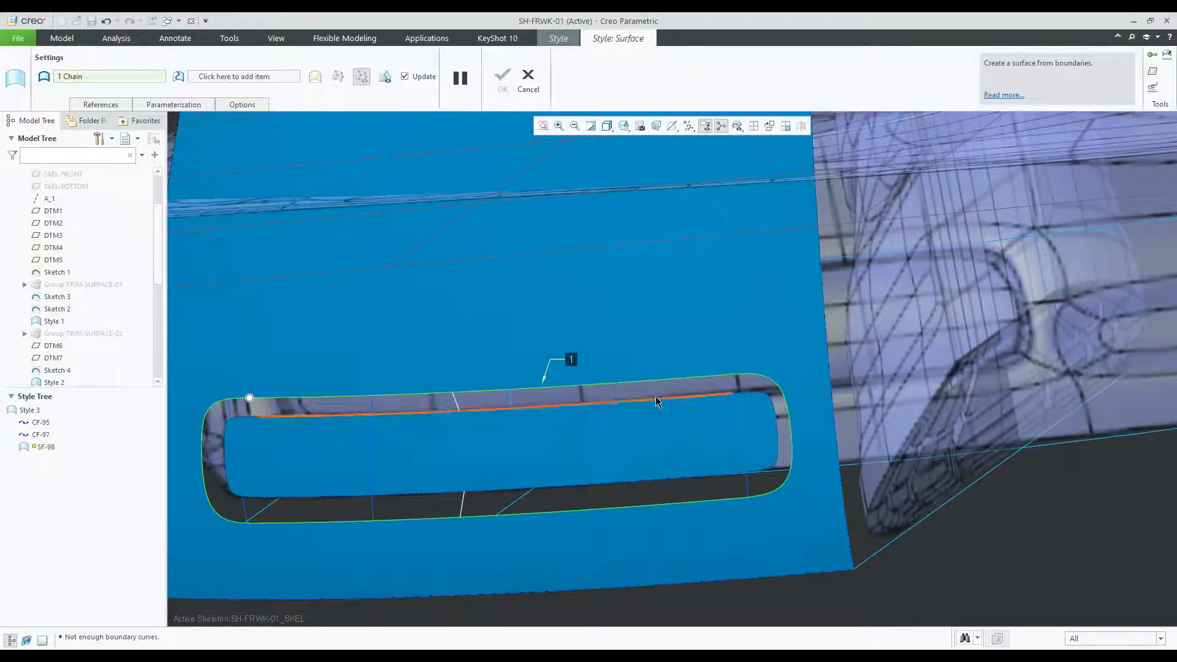
Add the complete inner slot edge loop as the surface's second primary chain.
{"action": "left_click", "coordinate": [223, 450], "text": "ctrl"}
{"action": "left_click", "coordinate": [317, 495], "text": "shift"}
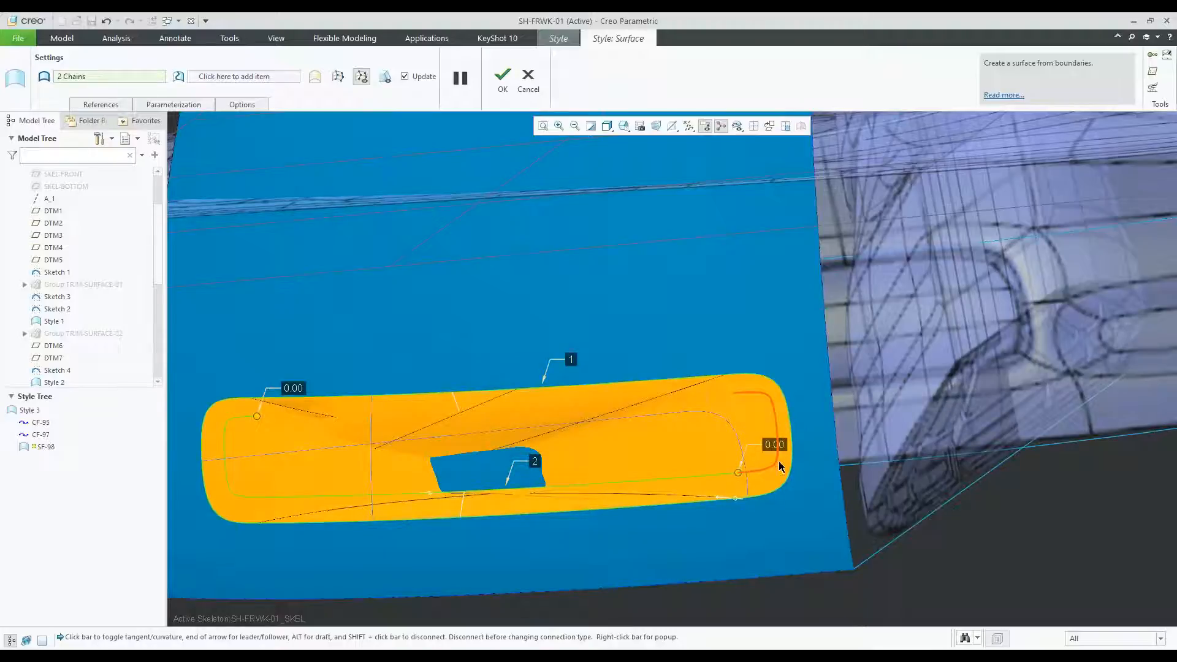
{"action": "left_click", "coordinate": [702, 417], "text": "shift"}
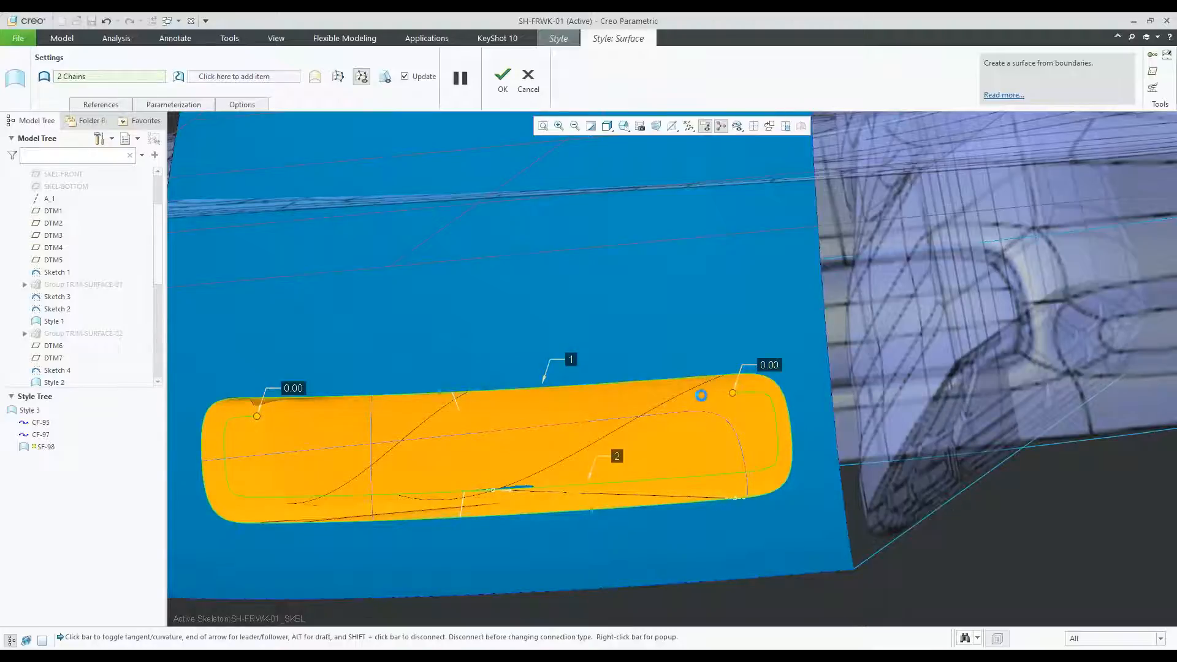
{"action": "left_click", "coordinate": [700, 396], "text": "shift"}
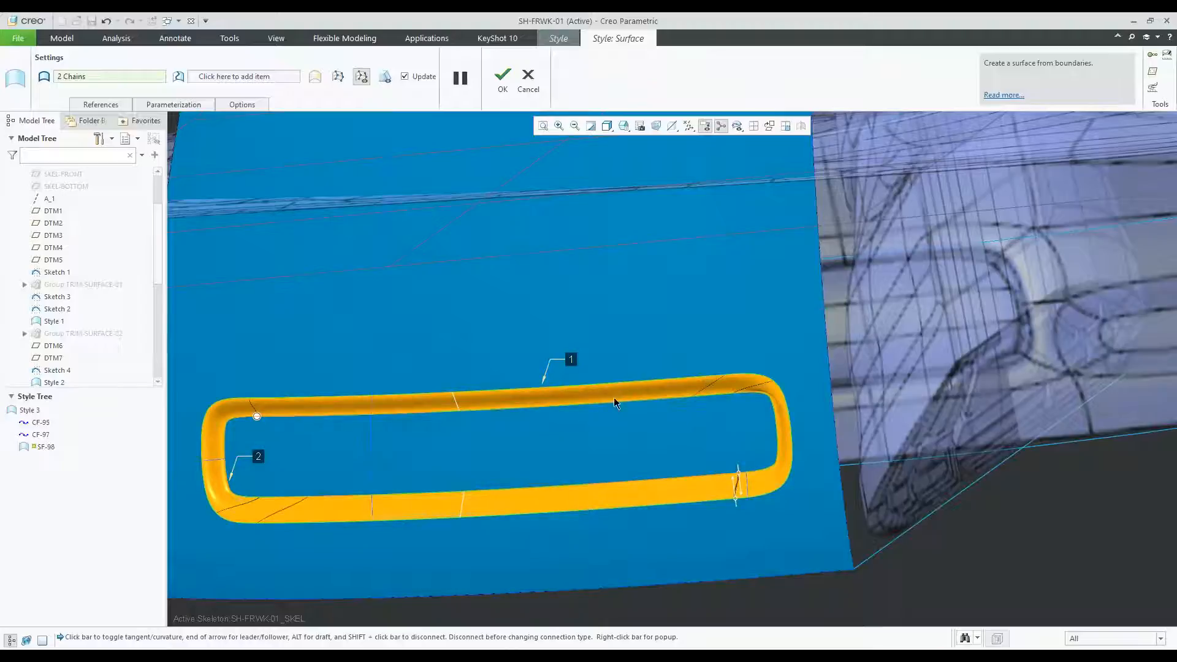
Add the upper and lower bridging curves as cross chain references of the surface.
{"action": "left_click", "coordinate": [101, 105]}
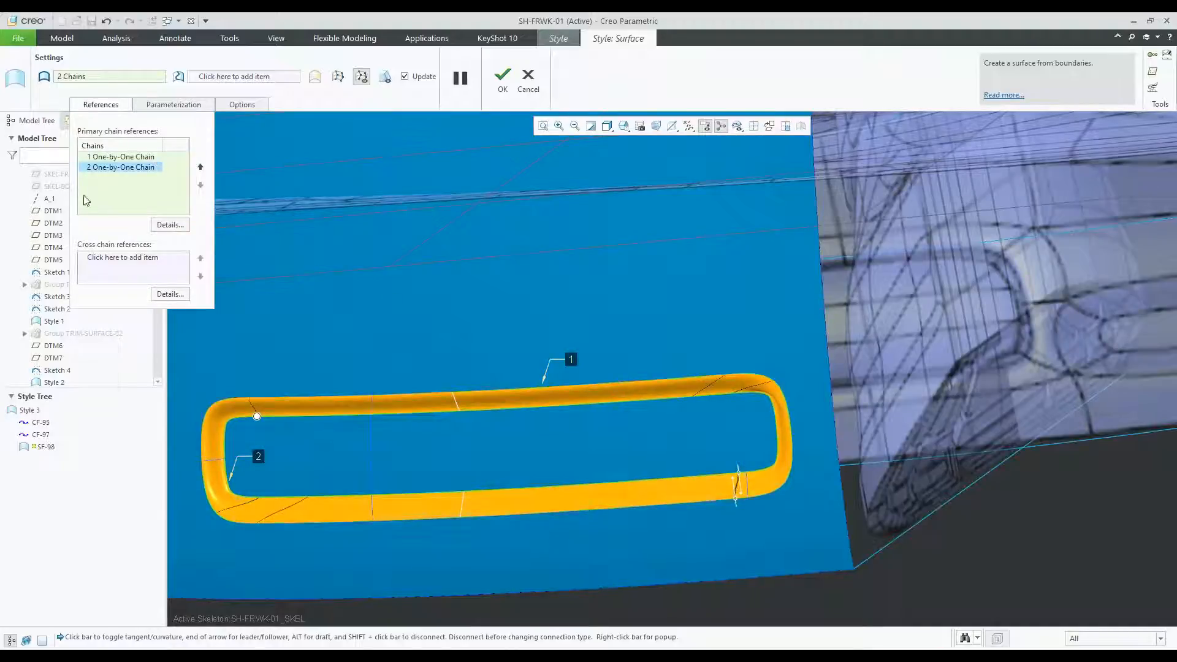
{"action": "left_click", "coordinate": [267, 77]}
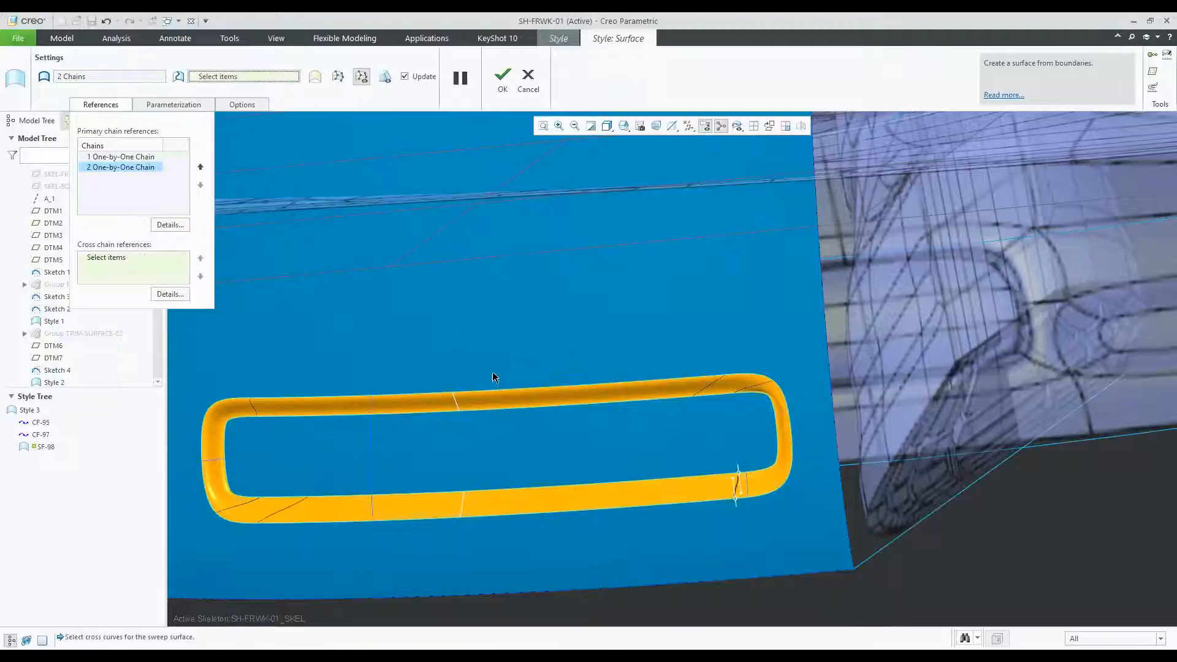
{"action": "left_click", "coordinate": [457, 410]}
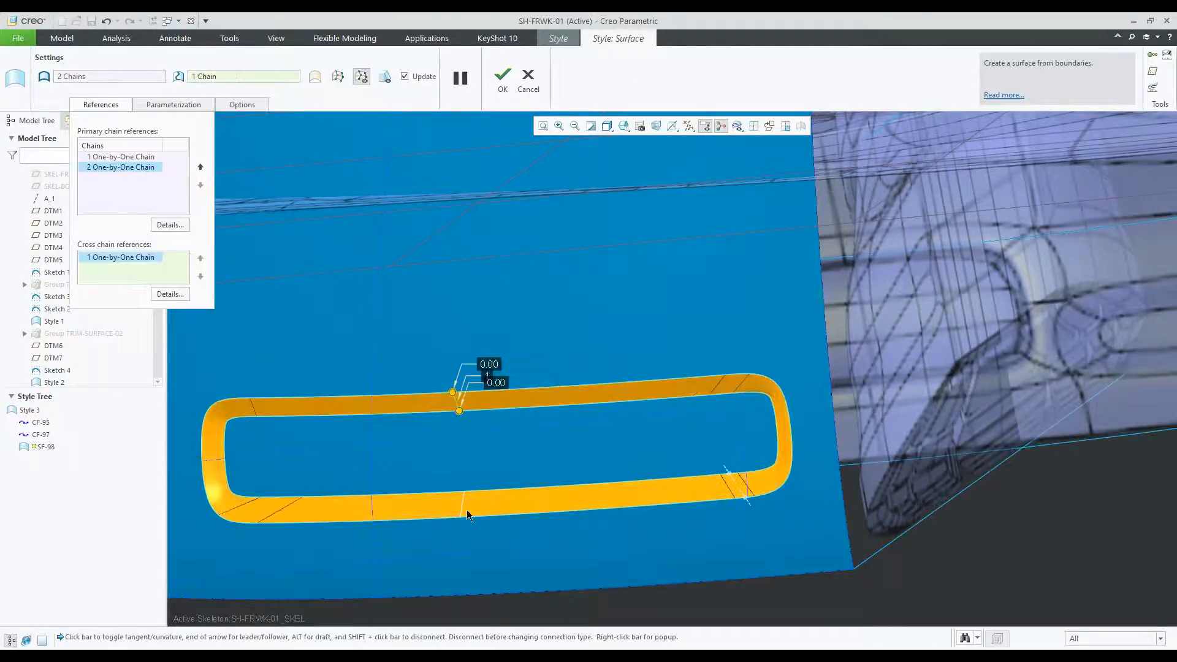
{"action": "scroll", "coordinate": [457, 509], "scroll_direction": "down", "scroll_amount": 3}
{"action": "left_click", "coordinate": [458, 505]}
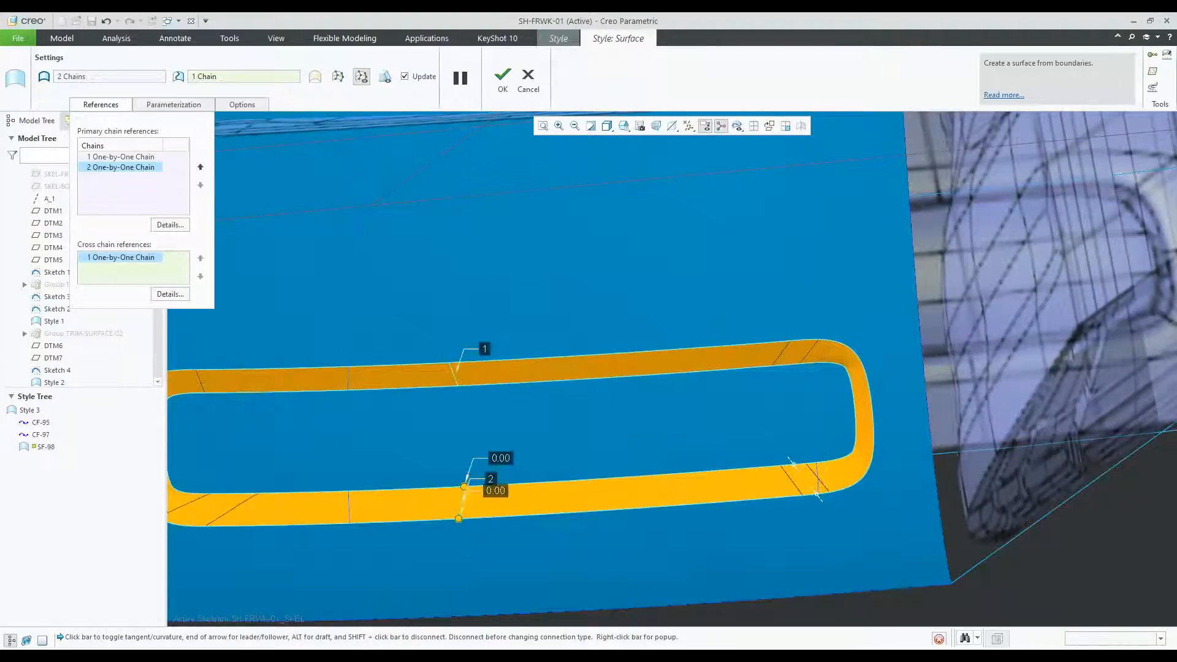
Turn on reparameterization for the bridging surface built from the two slot loops and the two cross curves.
{"action": "scroll", "coordinate": [533, 446], "scroll_direction": "up", "scroll_amount": 3}
{"action": "middle_click_drag", "start_coordinate": [536, 443], "coordinate": [604, 440]}
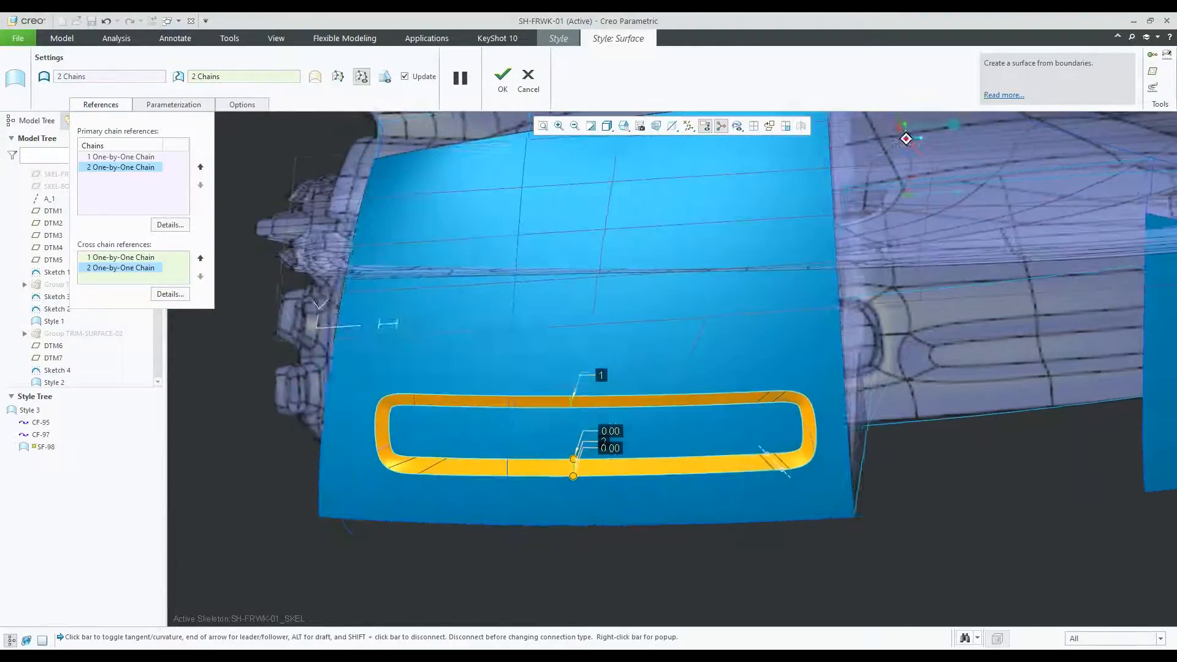
{"action": "right_click", "coordinate": [342, 542]}
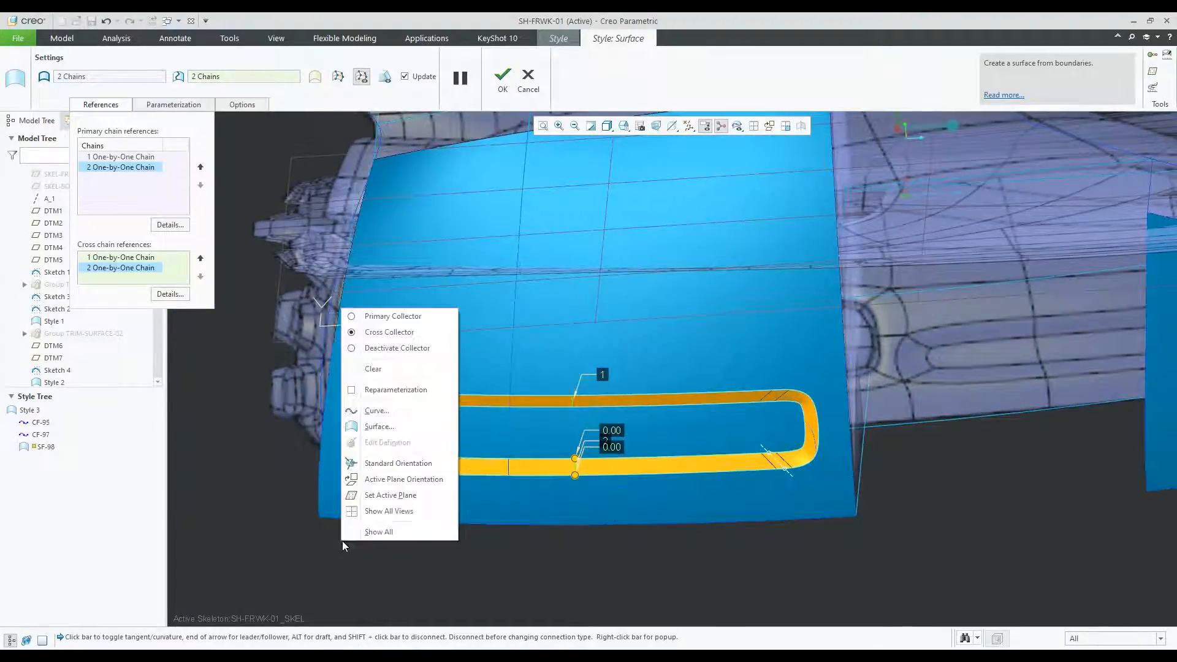
{"action": "left_click", "coordinate": [354, 396]}
{"action": "scroll", "coordinate": [403, 436], "scroll_direction": "up", "scroll_amount": 3}
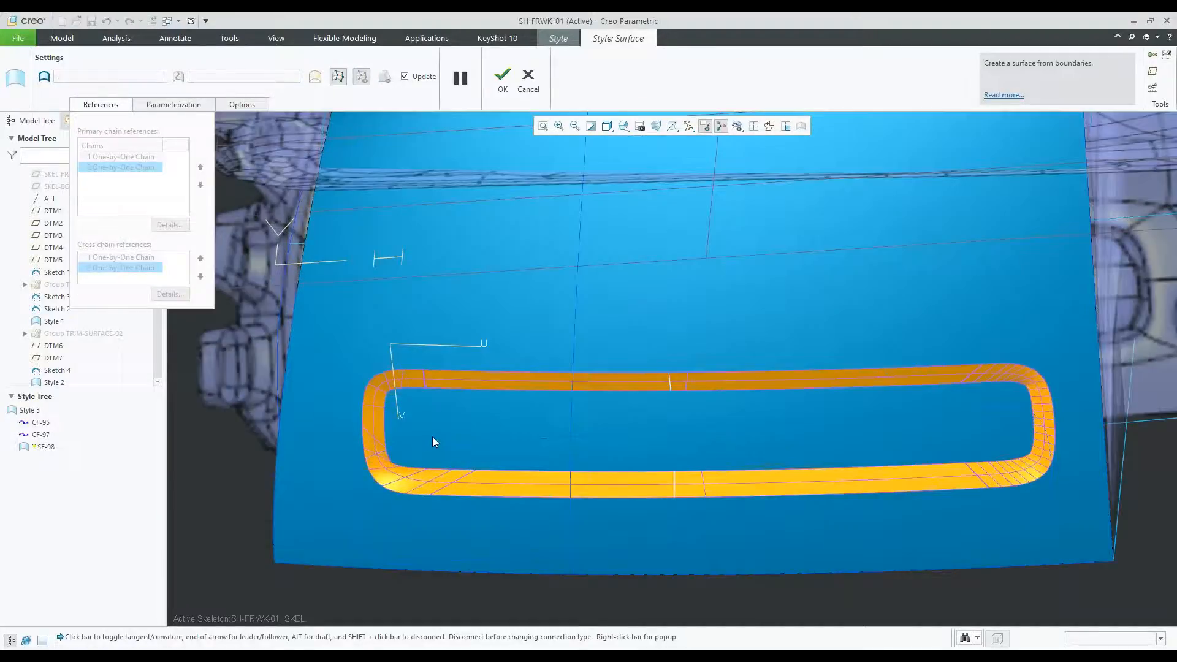
{"action": "middle_click_drag", "start_coordinate": [446, 440], "coordinate": [447, 427]}
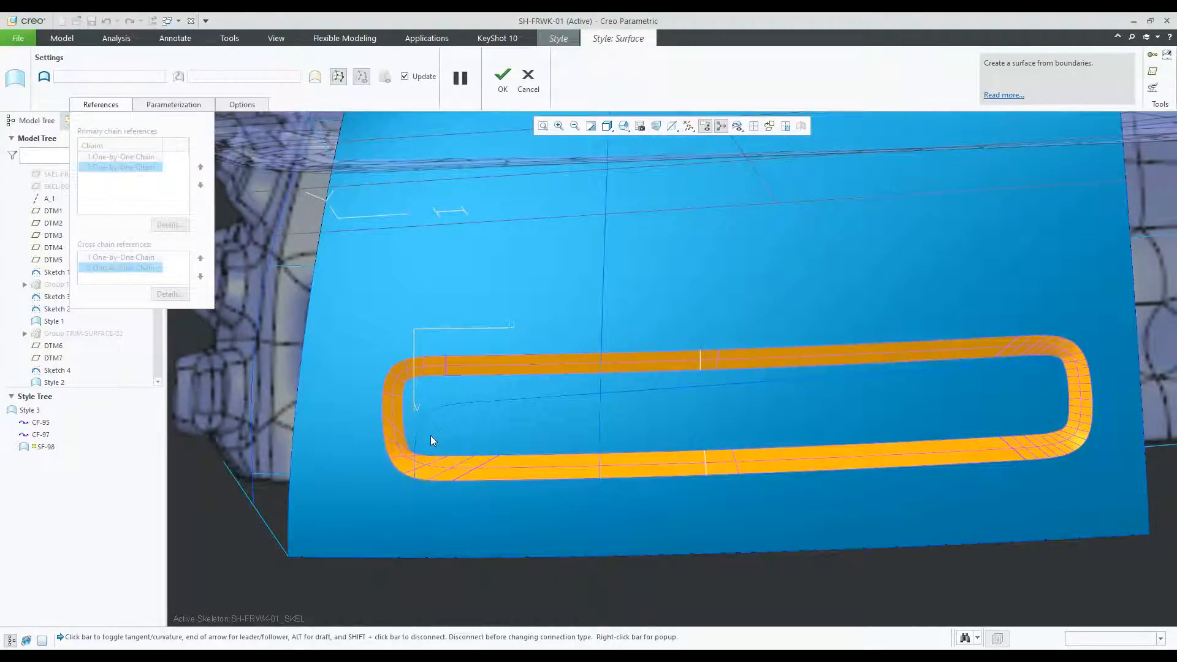
{"action": "scroll", "coordinate": [433, 441], "scroll_direction": "up", "scroll_amount": 2}
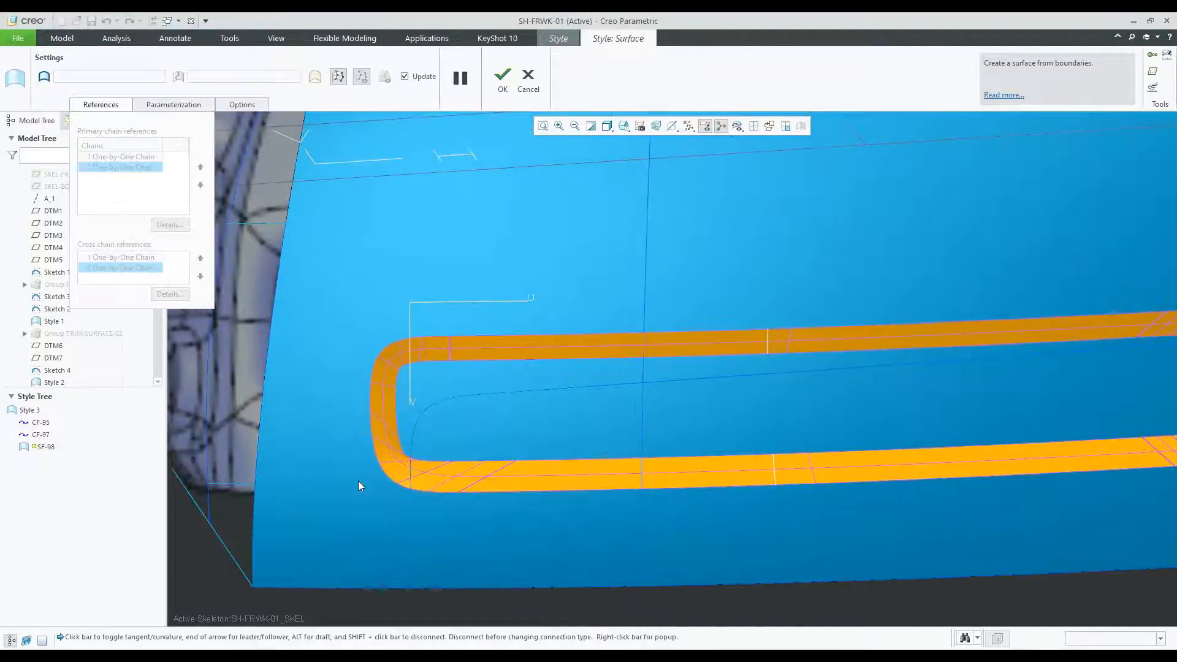
{"action": "scroll", "coordinate": [359, 483], "scroll_direction": "down", "scroll_amount": 3}
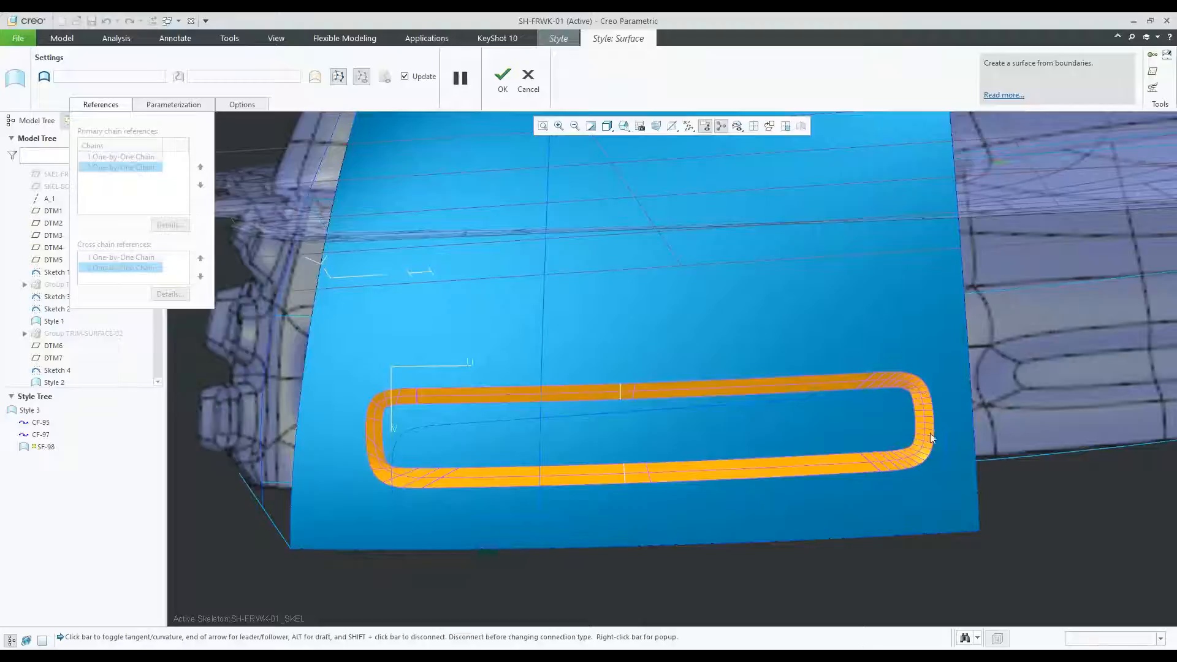
{"action": "scroll", "coordinate": [368, 442], "scroll_direction": "up", "scroll_amount": 3}
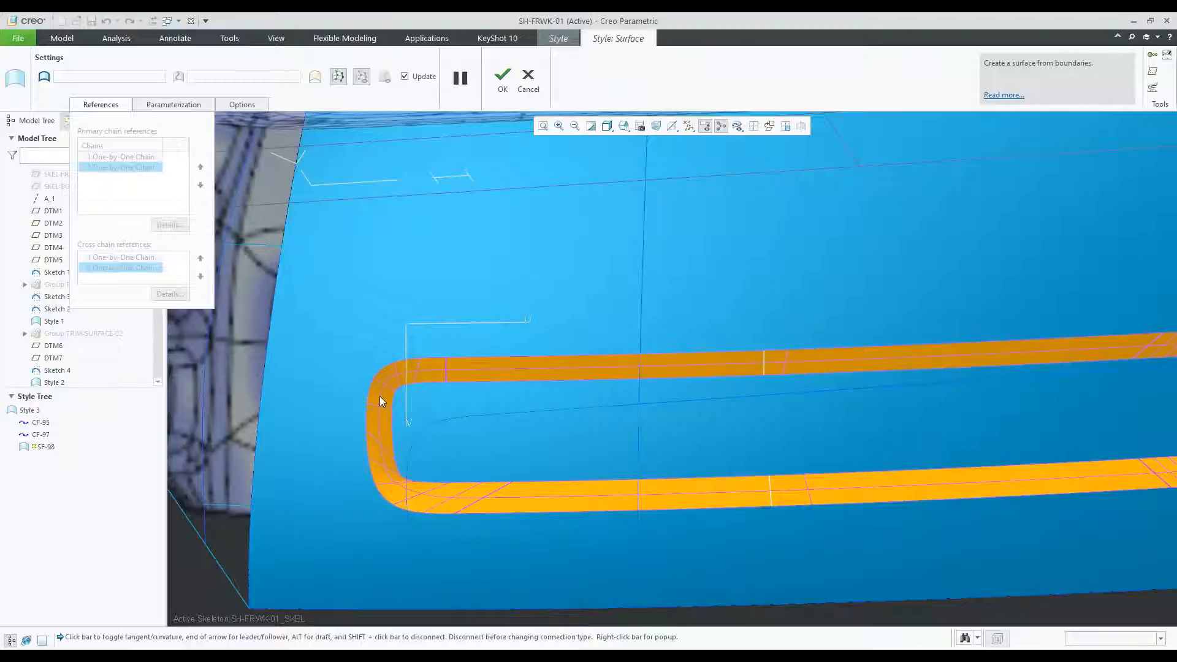
Add a U reparameterization curve to the orange slot surface, using the band's lower-left and upper-left areas as locations.
{"action": "middle_click_drag", "start_coordinate": [472, 499], "coordinate": [510, 502]}
{"action": "right_click", "coordinate": [510, 502]}
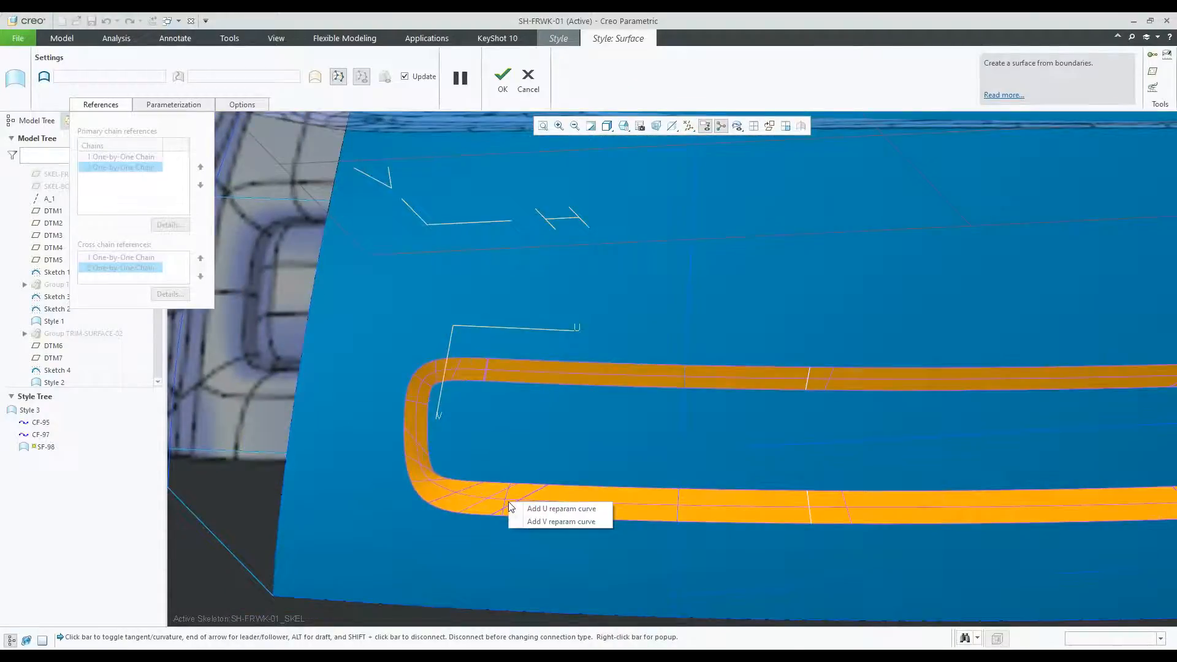
{"action": "right_click", "coordinate": [469, 501]}
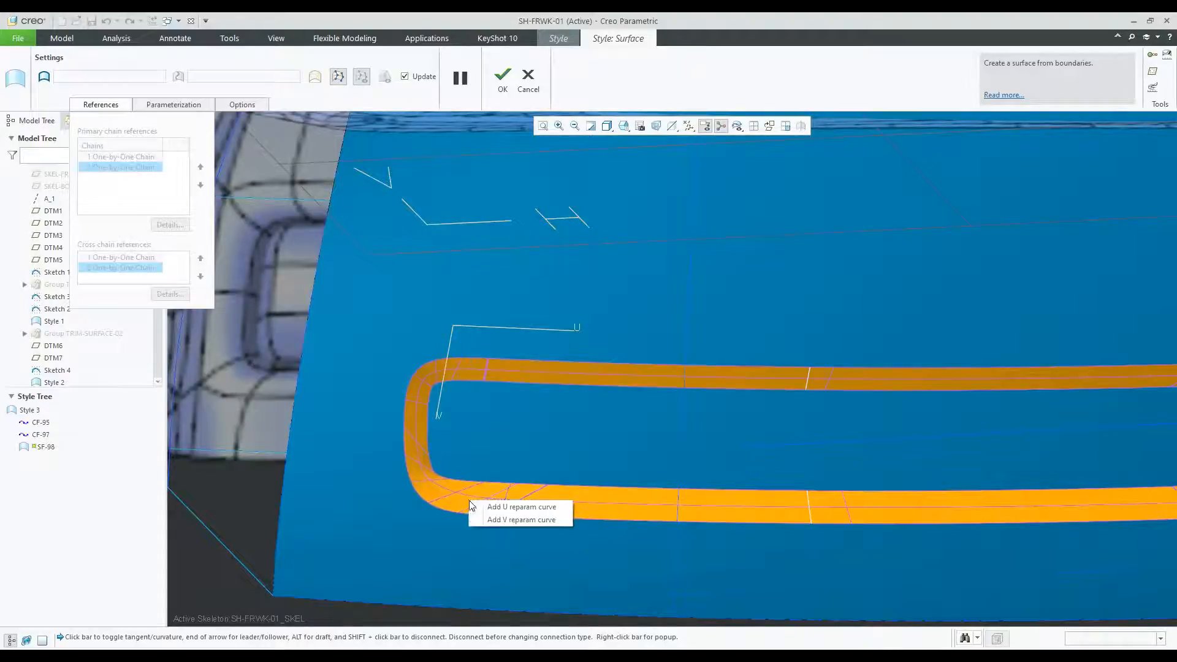
{"action": "left_click", "coordinate": [488, 506]}
{"action": "middle_click_drag", "start_coordinate": [488, 504], "coordinate": [432, 388]}
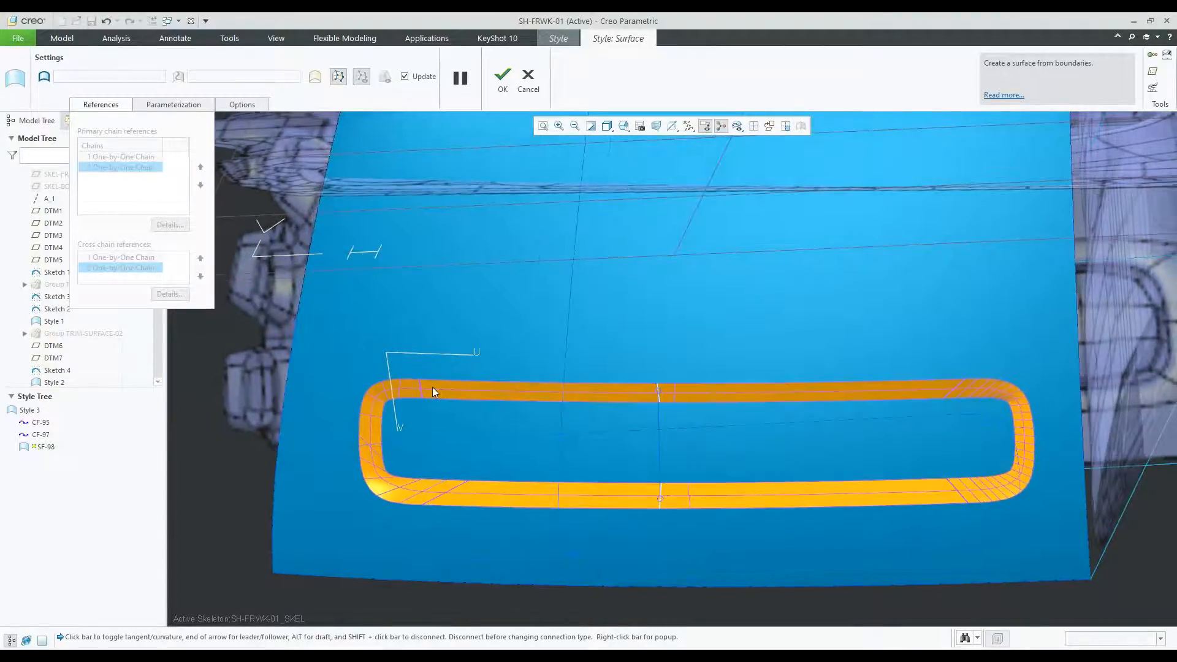
{"action": "right_click", "coordinate": [432, 387]}
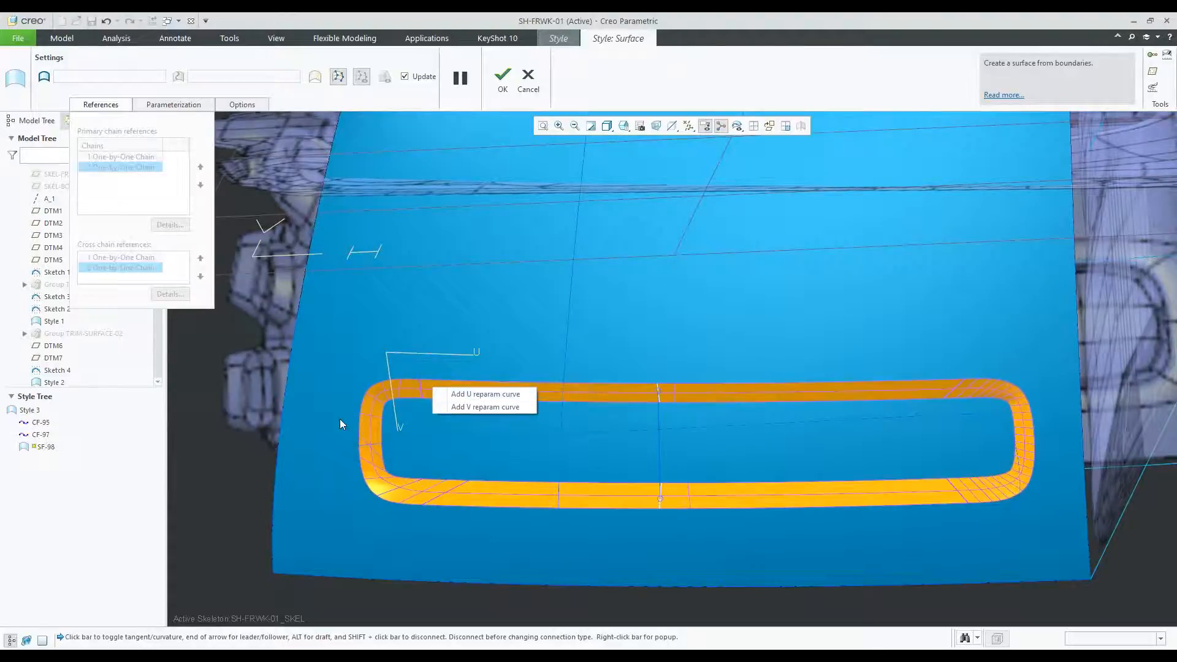
{"action": "left_click", "coordinate": [479, 394]}
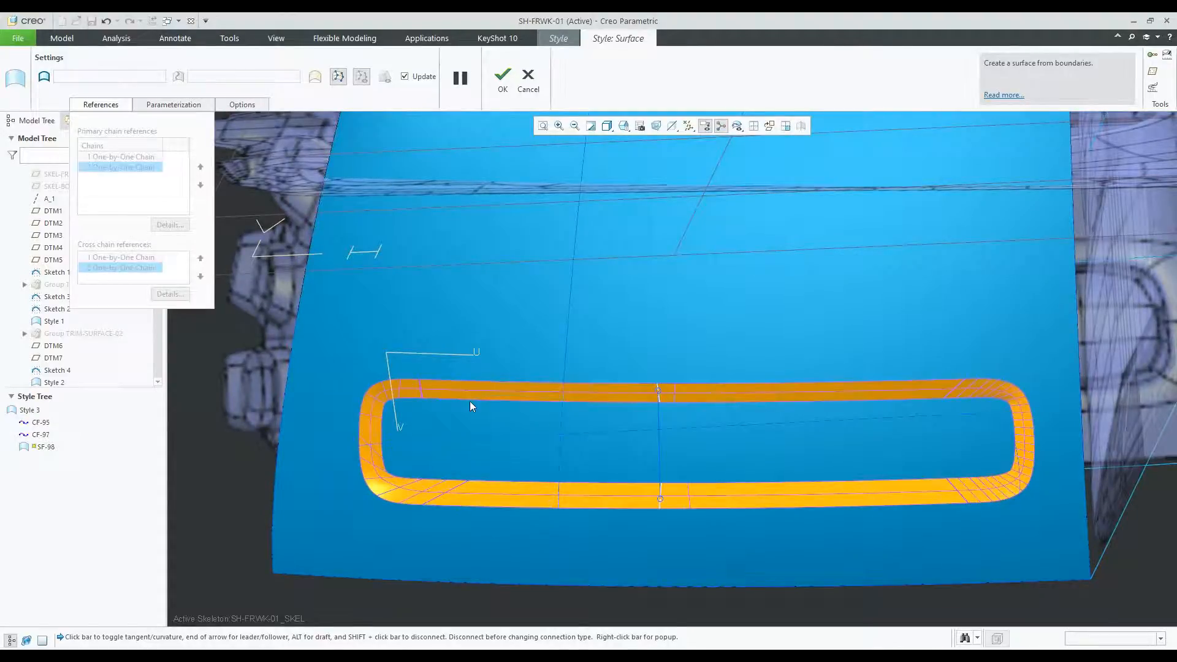
Try to add further U reparameterization curves around the left and right rounded ends of the slot surface.
{"action": "scroll", "coordinate": [672, 403], "scroll_direction": "down", "scroll_amount": 3}
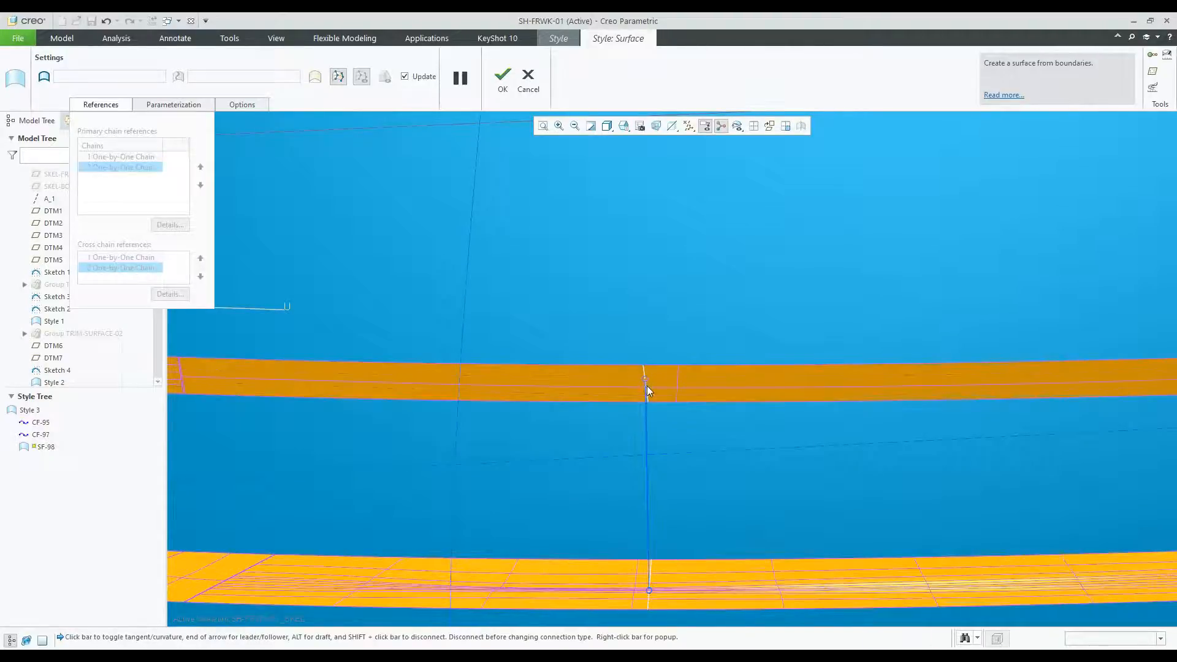
{"action": "scroll", "coordinate": [647, 390], "scroll_direction": "up", "scroll_amount": 4}
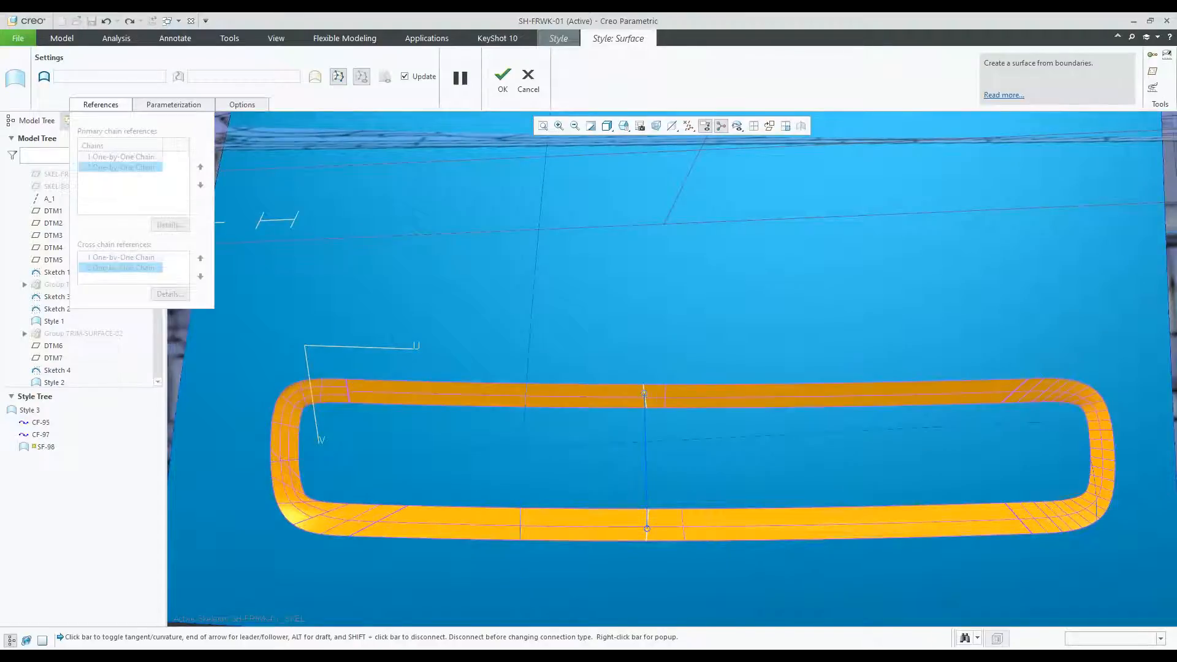
{"action": "scroll", "coordinate": [339, 448], "scroll_direction": "down", "scroll_amount": 5}
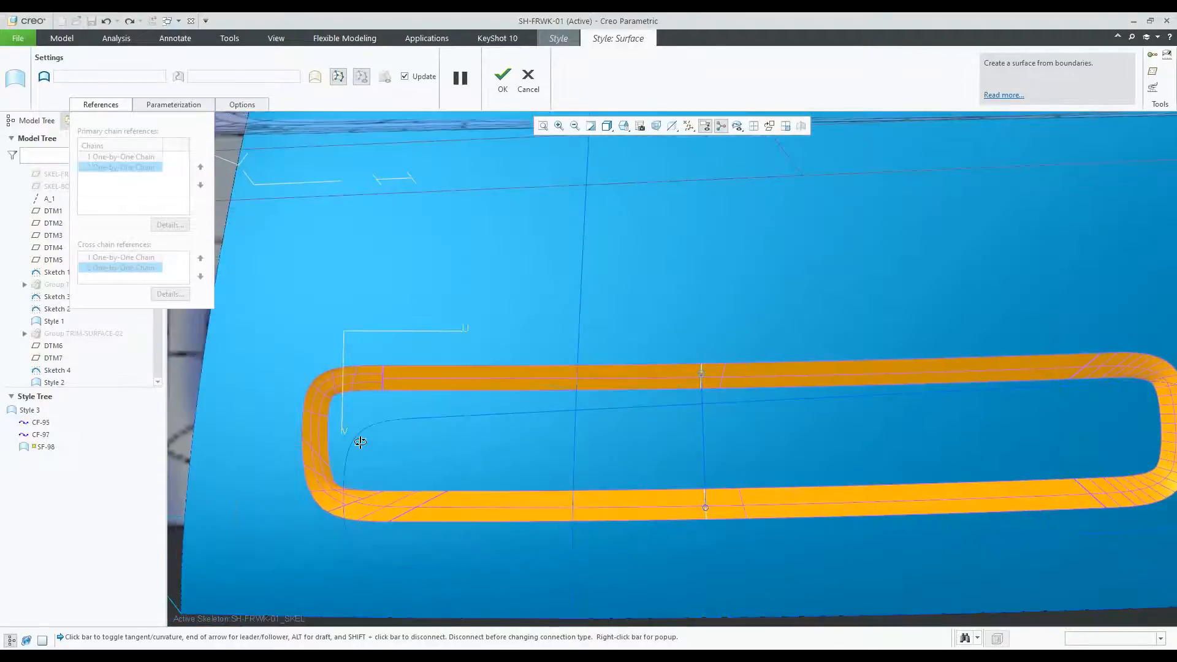
{"action": "right_click", "coordinate": [484, 466]}
{"action": "left_click", "coordinate": [483, 437]}
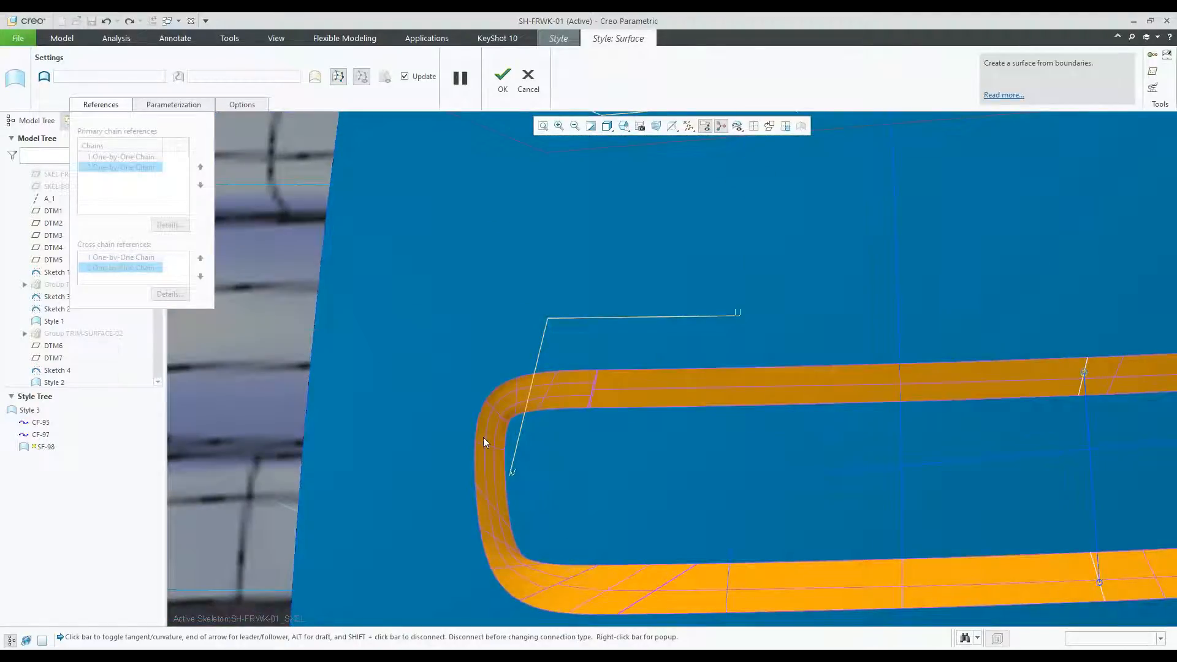
{"action": "right_click", "coordinate": [437, 399]}
{"action": "scroll", "coordinate": [414, 423], "scroll_direction": "up", "scroll_amount": 8}
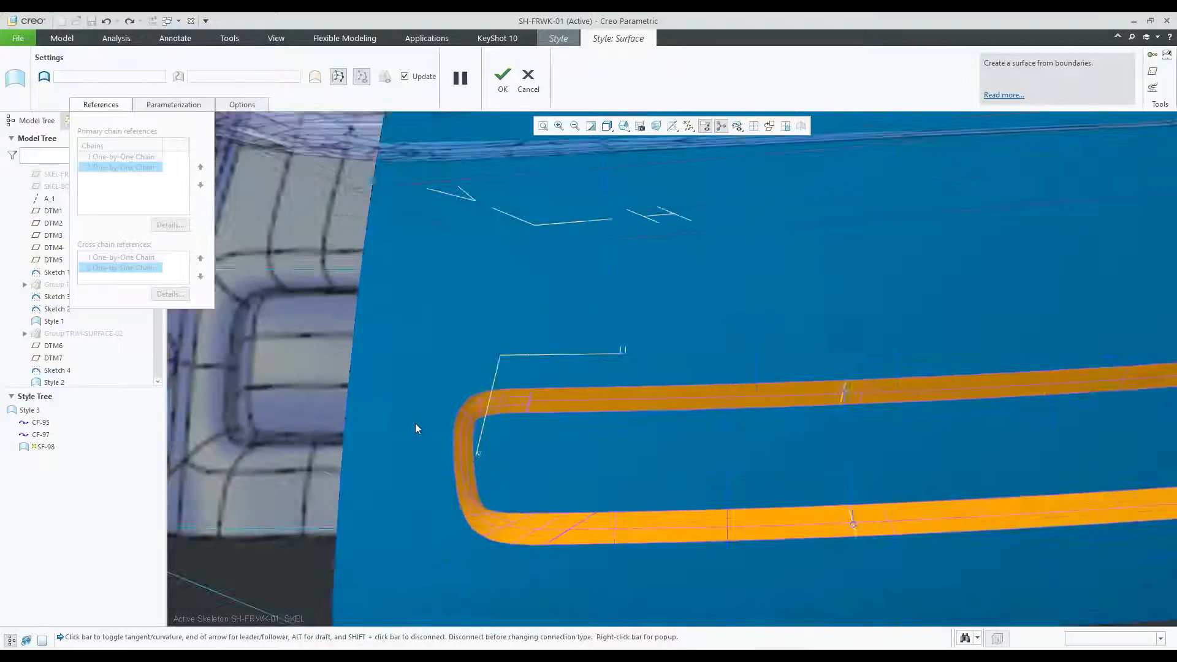
{"action": "scroll", "coordinate": [724, 448], "scroll_direction": "down", "scroll_amount": 4}
{"action": "right_click", "coordinate": [822, 415]}
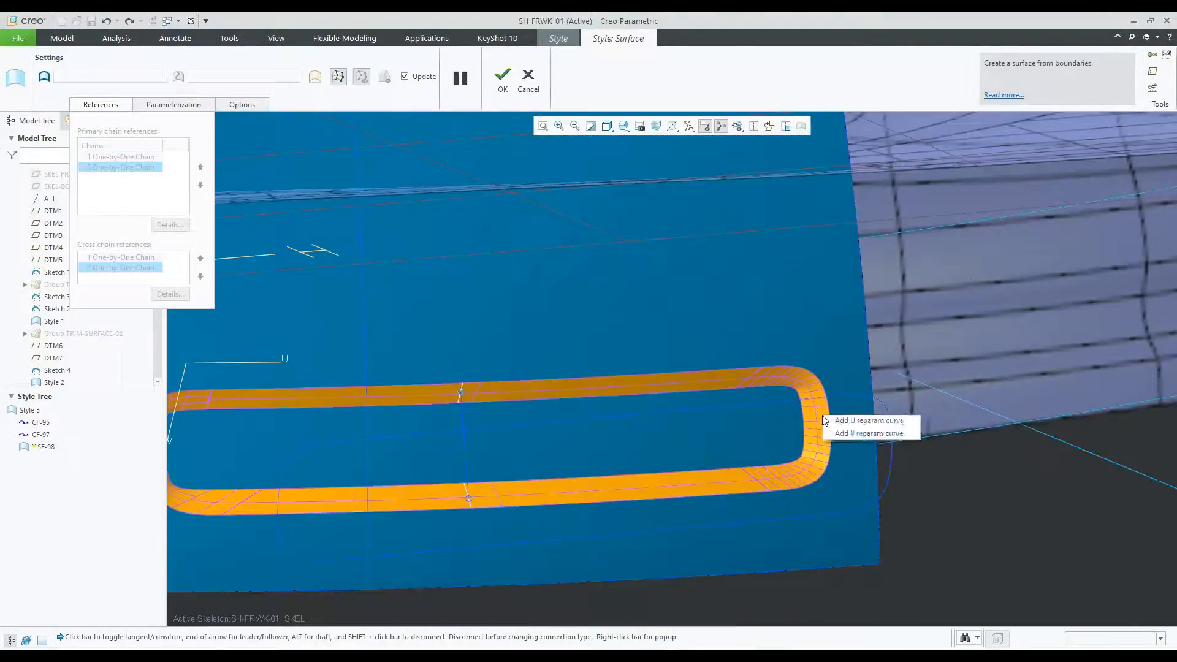
{"action": "left_click", "coordinate": [749, 482]}
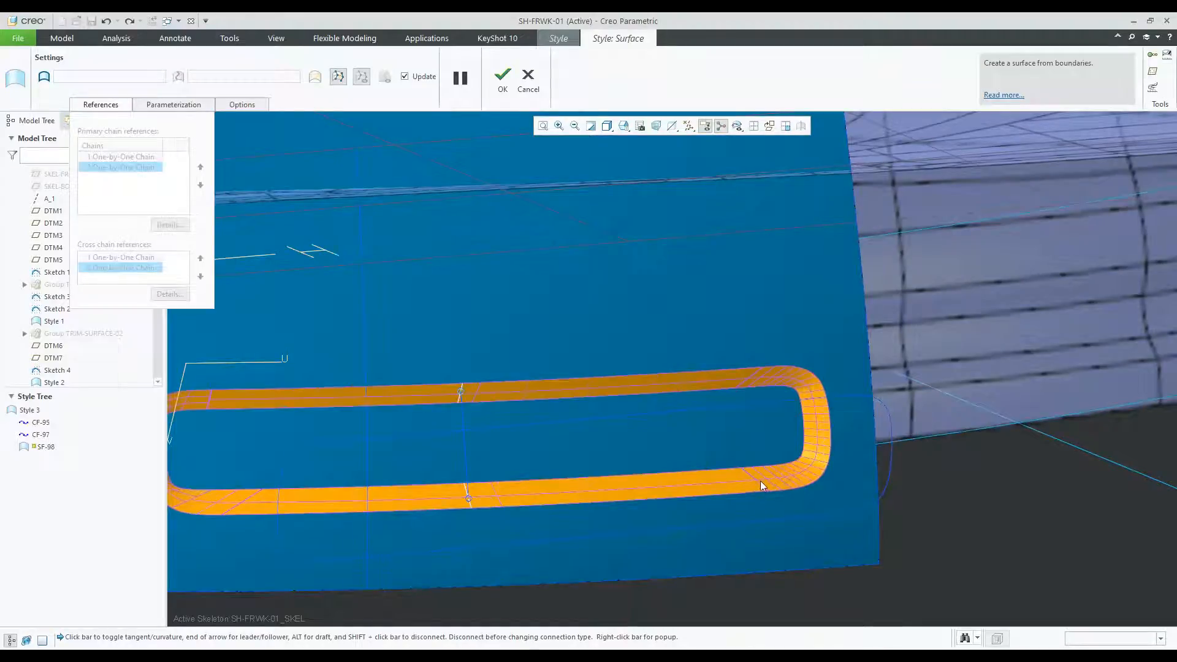
{"action": "right_click", "coordinate": [762, 479]}
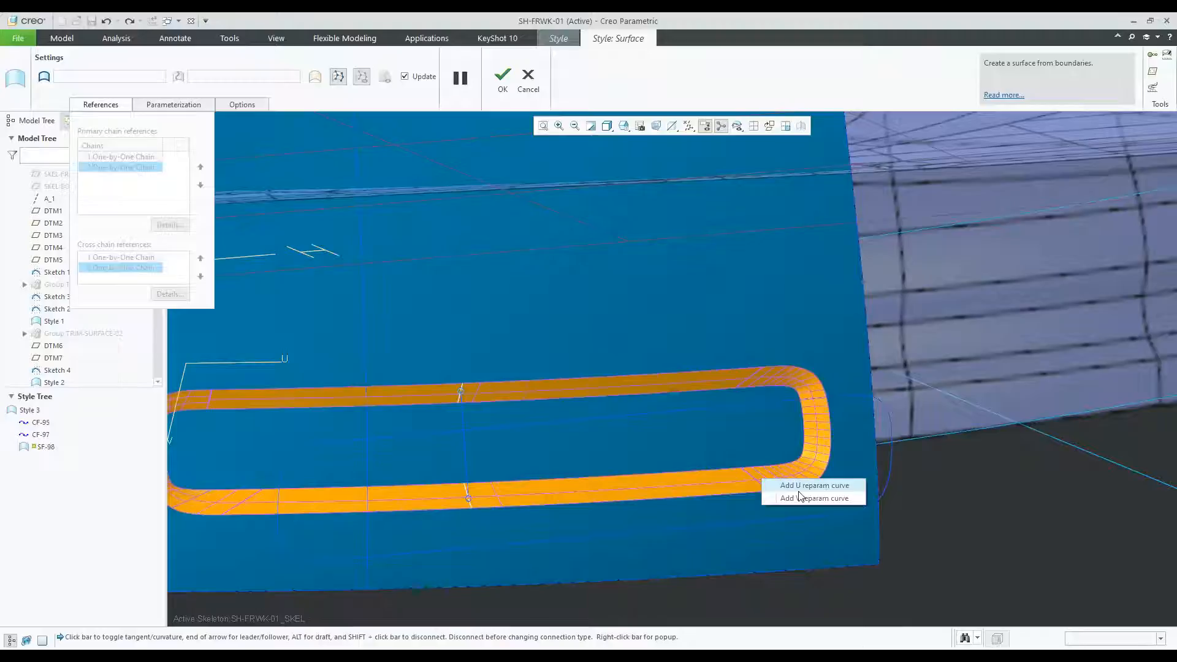
{"action": "left_click", "coordinate": [821, 486]}
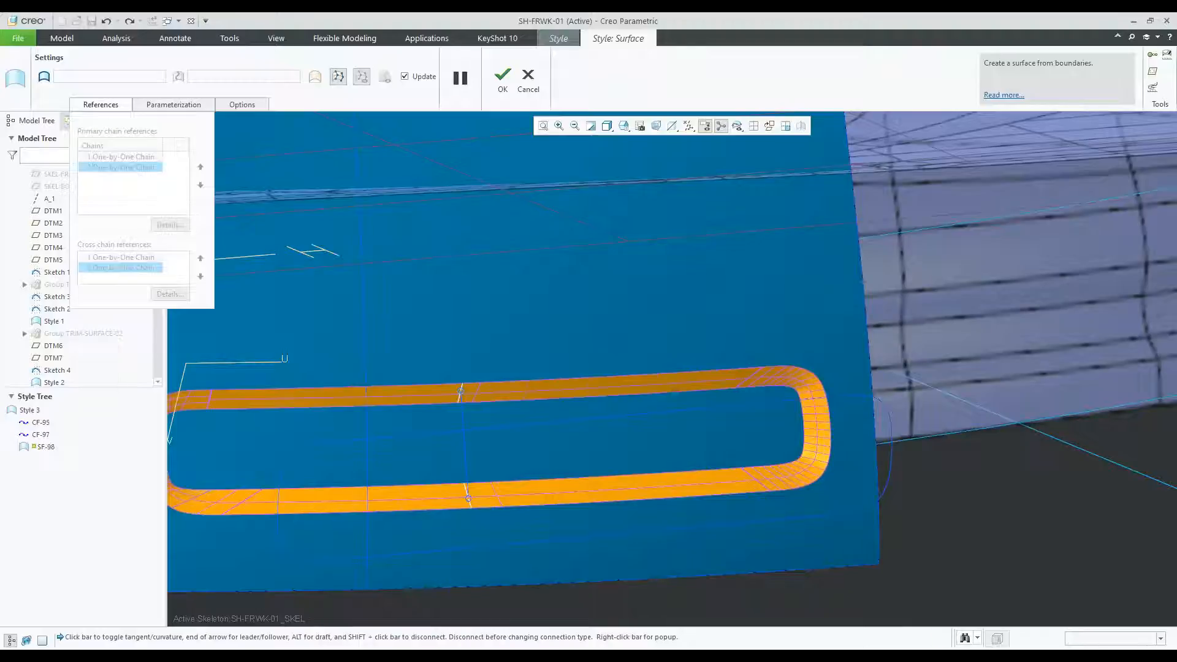
Try to adjust the upper and lower points of the reparameterization curve next to the two bridging curves.
{"action": "scroll", "coordinate": [472, 402], "scroll_direction": "down", "scroll_amount": 2}
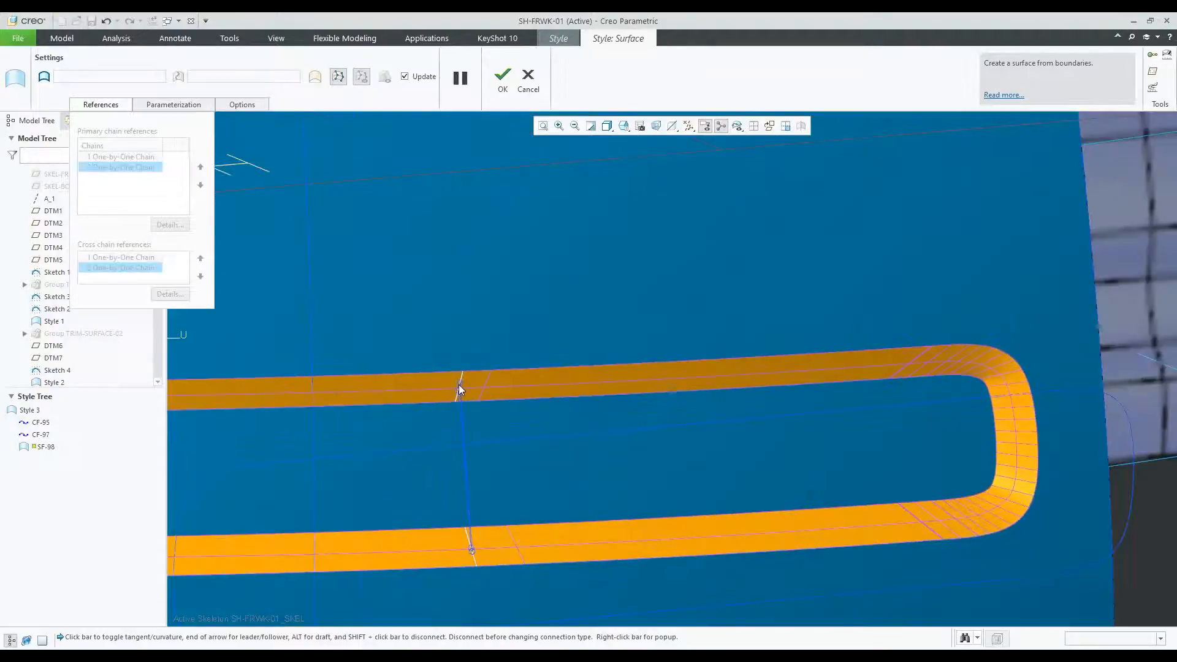
{"action": "left_click", "coordinate": [460, 380]}
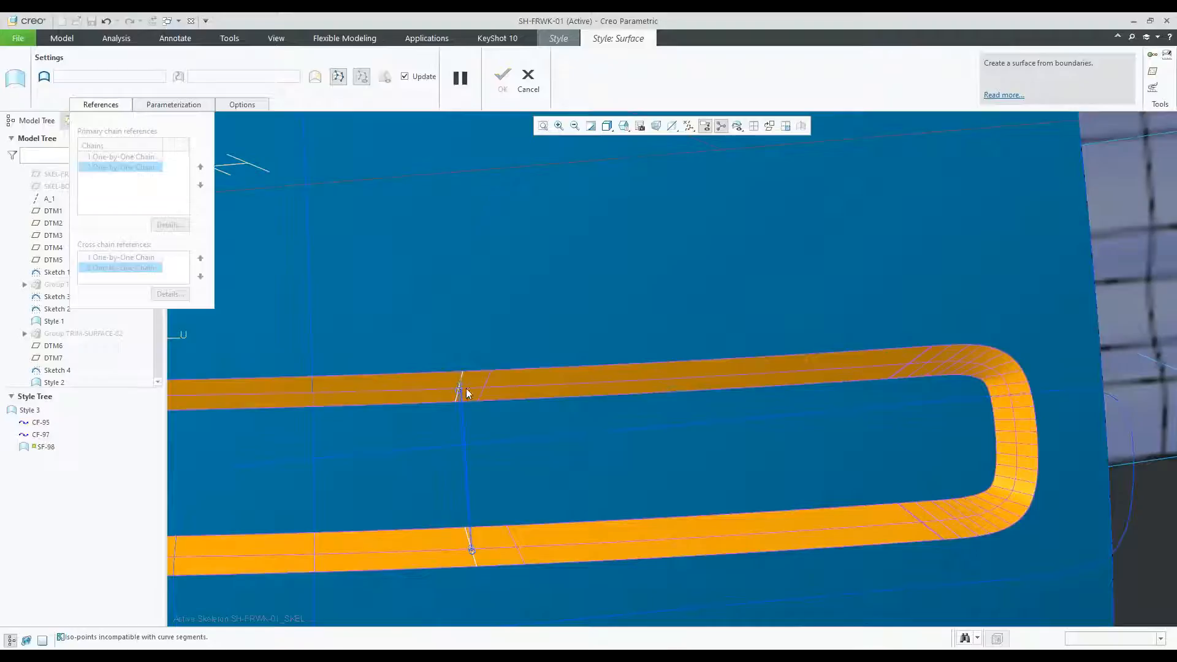
{"action": "left_click", "coordinate": [478, 561]}
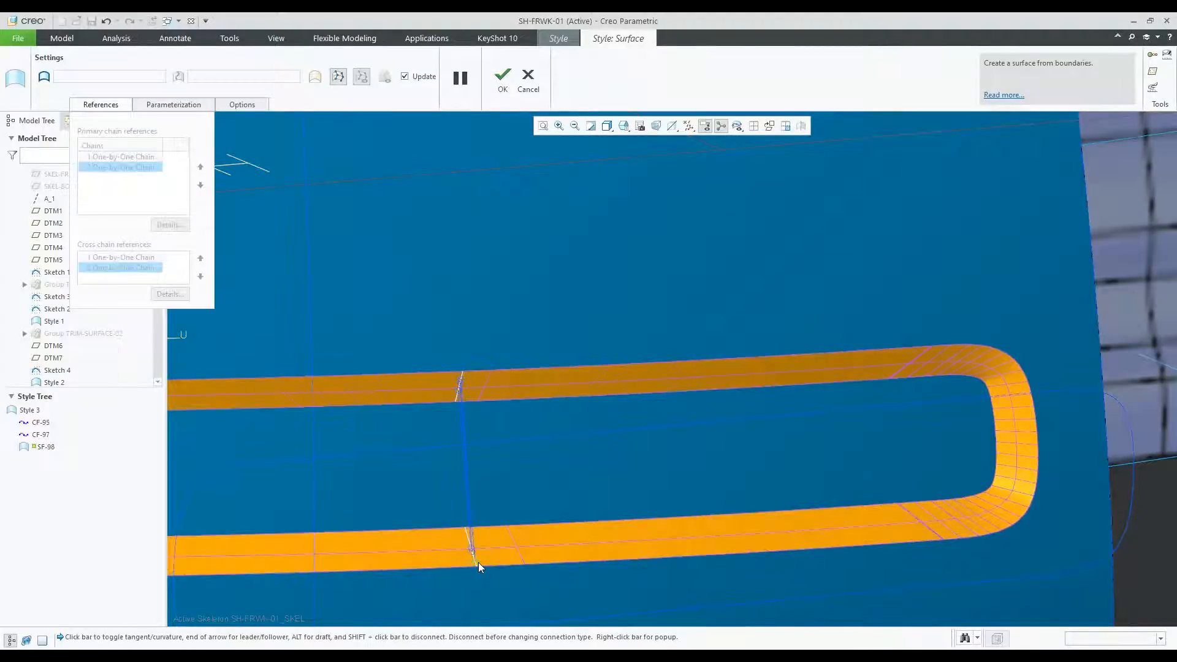
{"action": "scroll", "coordinate": [619, 518], "scroll_direction": "up", "scroll_amount": 2}
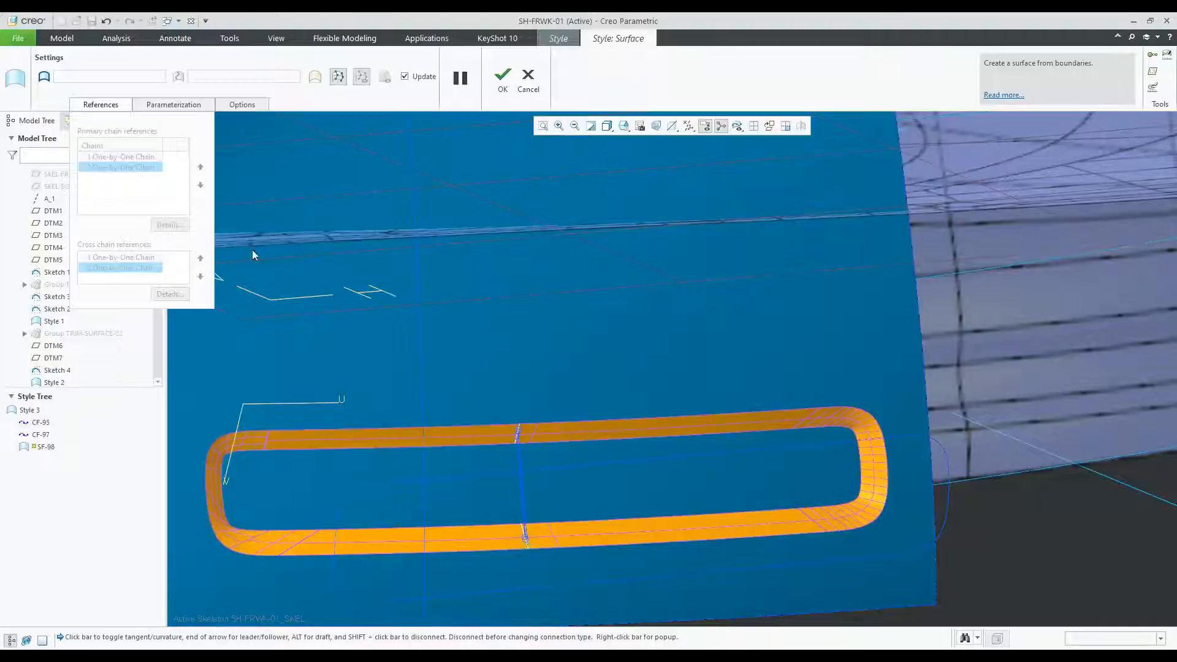
Undo the reparameterization curve edits until the added curve is removed from the slot surface.
{"action": "key", "text": "ctrl+z"}
{"action": "key", "text": "ctrl+z"}
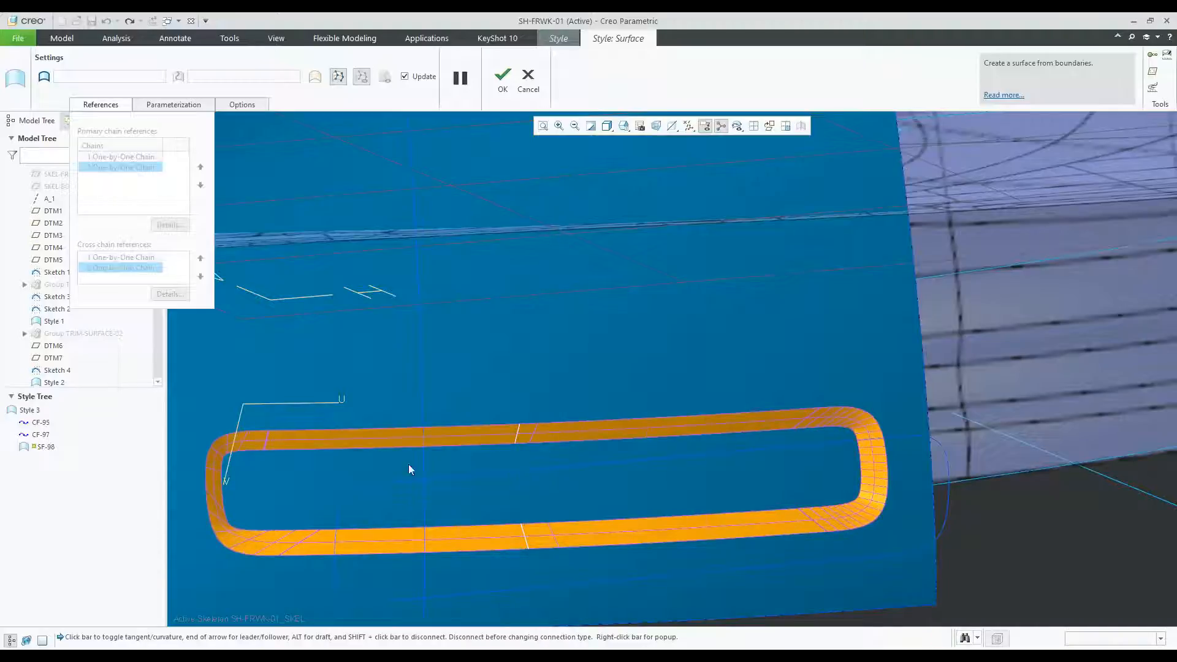
{"action": "right_click", "coordinate": [276, 441]}
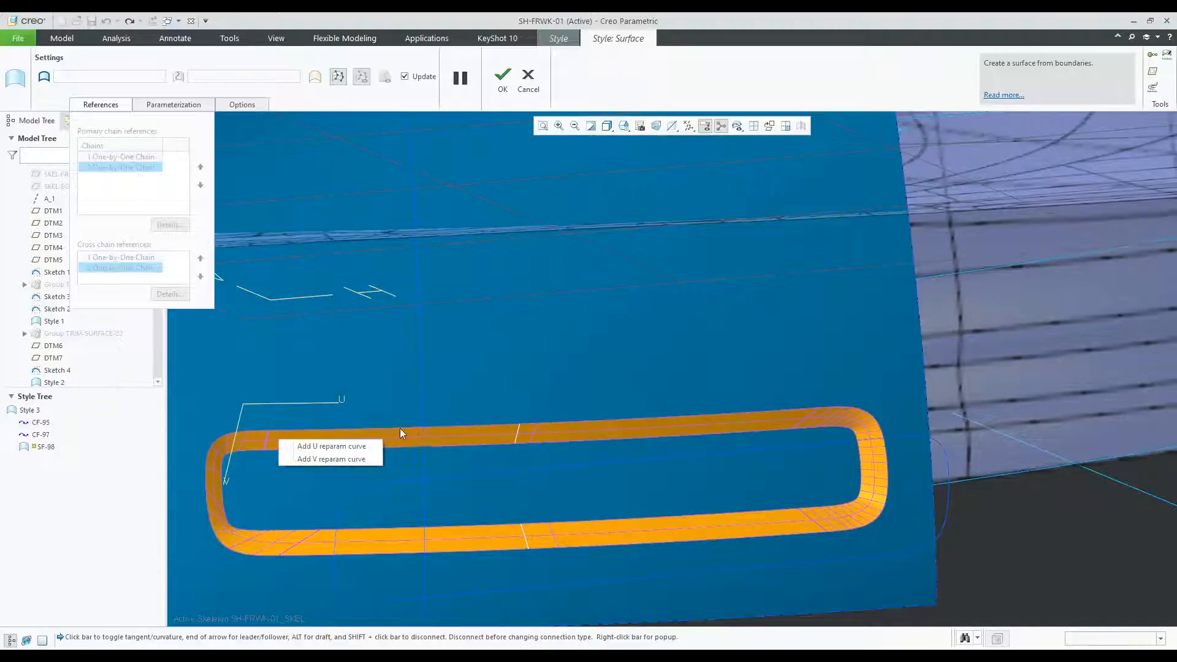
{"action": "left_click", "coordinate": [493, 418]}
Accept the slot's bridging surface without any added reparameterization curves.
{"action": "scroll", "coordinate": [511, 396], "scroll_direction": "up", "scroll_amount": 3}
{"action": "middle_click_drag", "start_coordinate": [511, 396], "coordinate": [542, 396]}
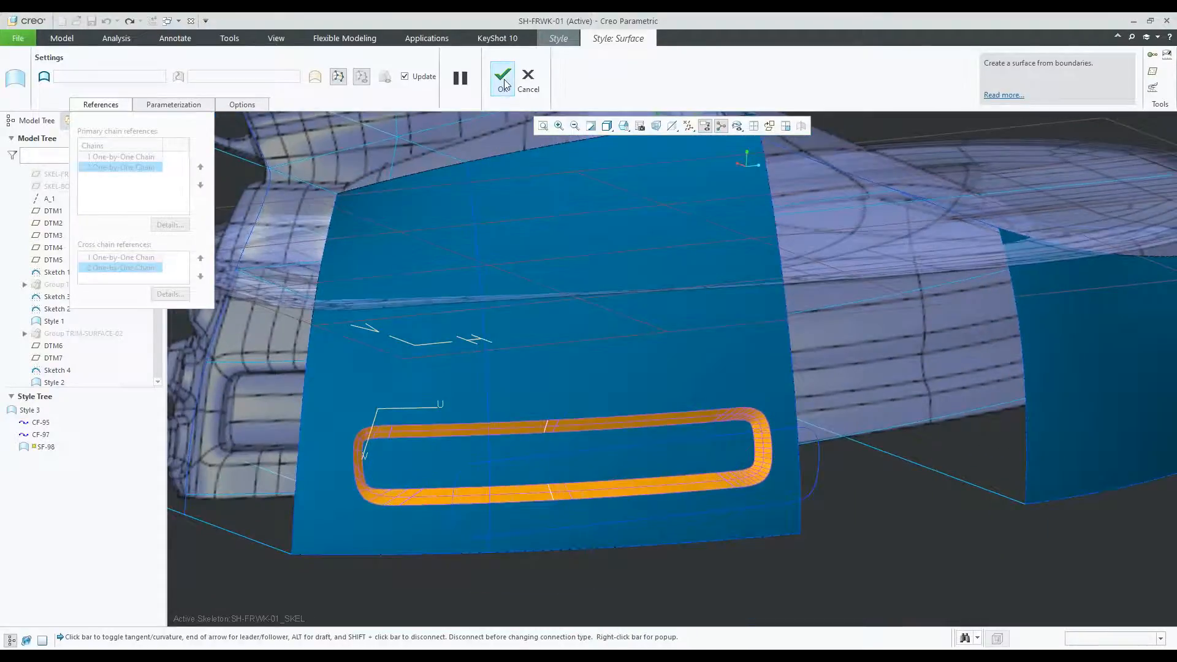
{"action": "left_click", "coordinate": [503, 81]}
{"action": "middle_click_drag", "start_coordinate": [494, 452], "coordinate": [451, 443]}
Reopen the definition of the slot's bridging surface and turn its reparameterization back on.
{"action": "left_click", "coordinate": [39, 446]}
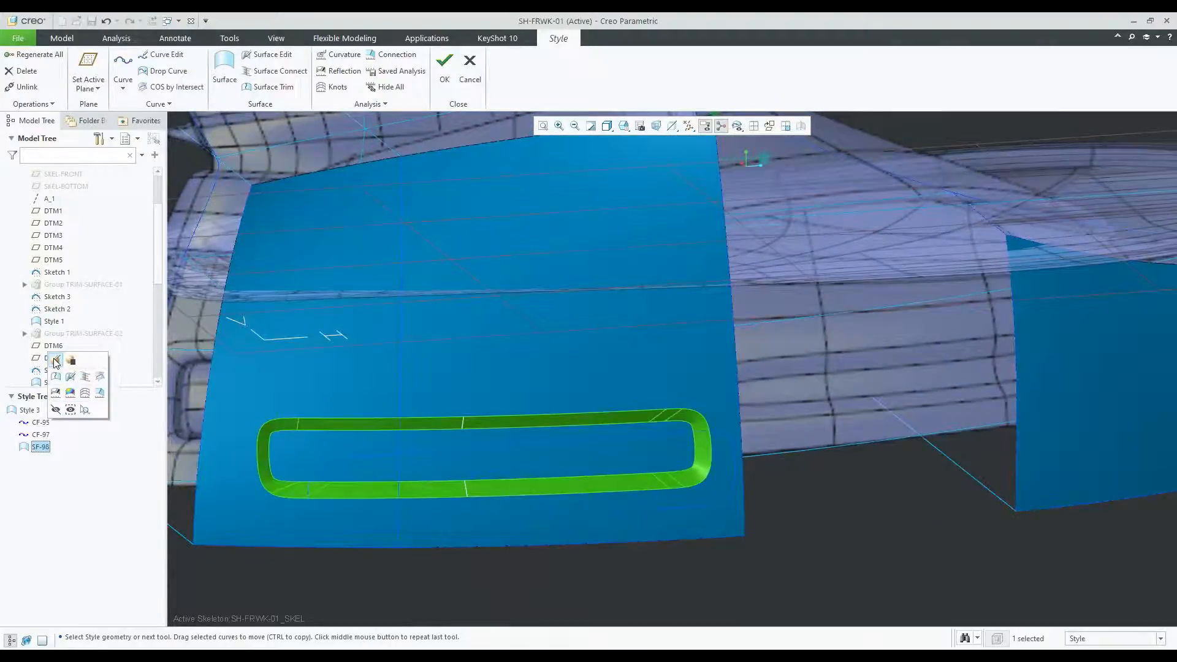
{"action": "left_click", "coordinate": [56, 361]}
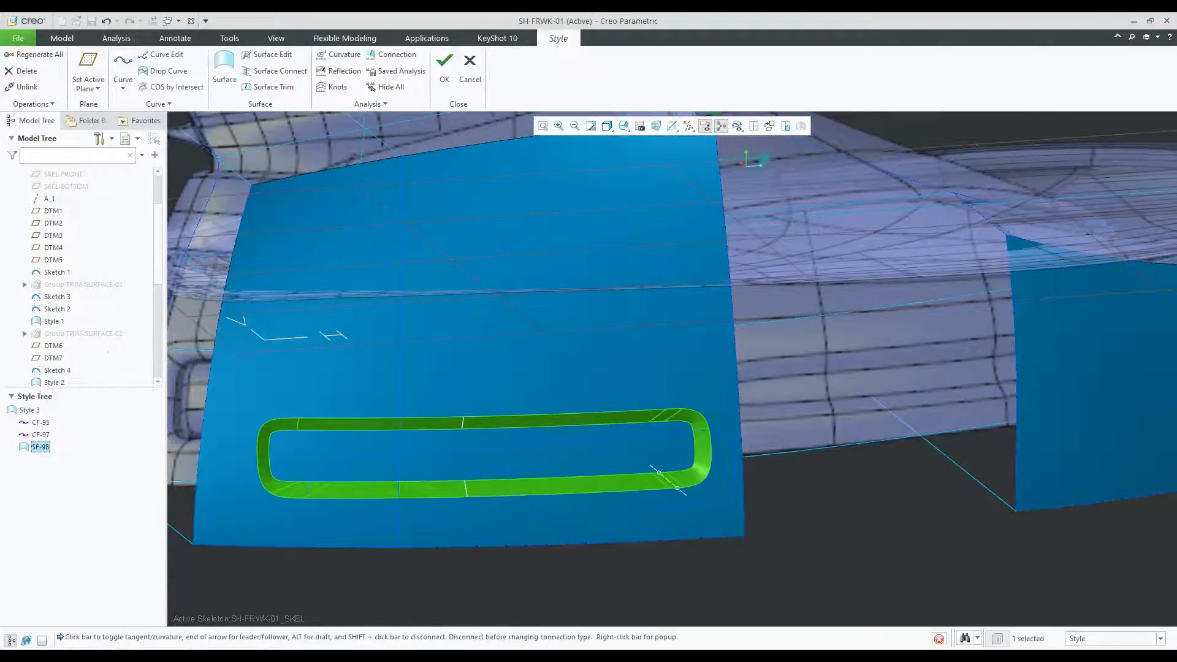
{"action": "right_click", "coordinate": [298, 495]}
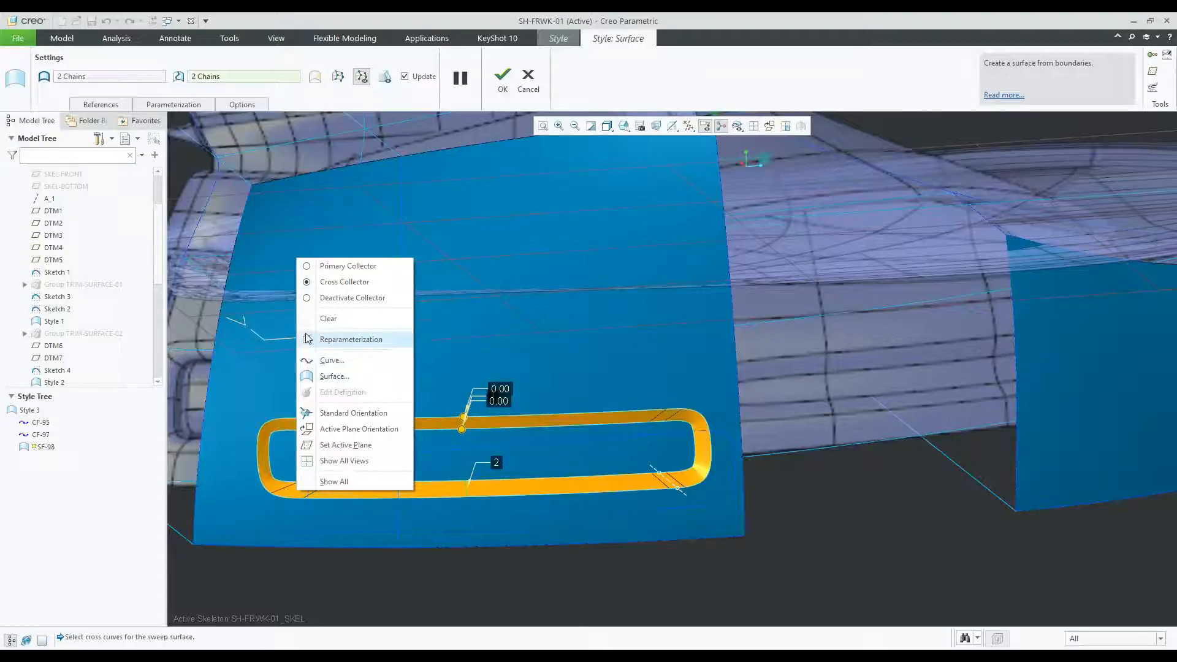
Turn on reparameterization for the slot-shaped blend surface and add a V reparam curve by its lower-left corner, adjusting its position.
{"action": "left_click", "coordinate": [346, 339]}
{"action": "right_click", "coordinate": [290, 489]}
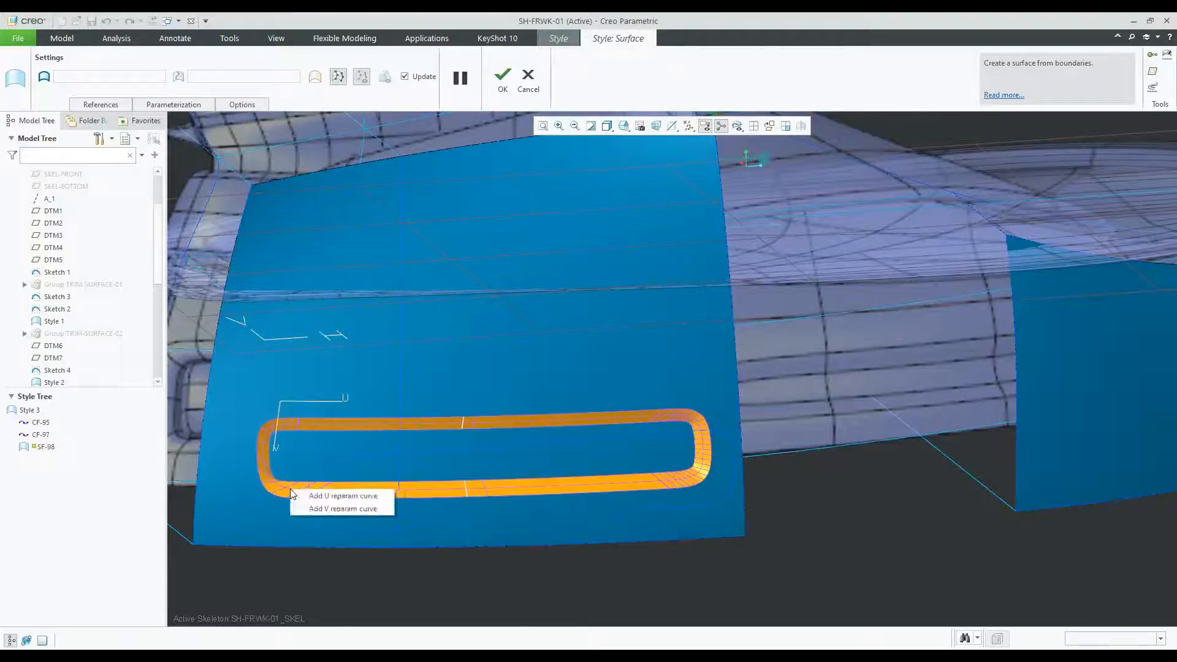
{"action": "left_click", "coordinate": [314, 511]}
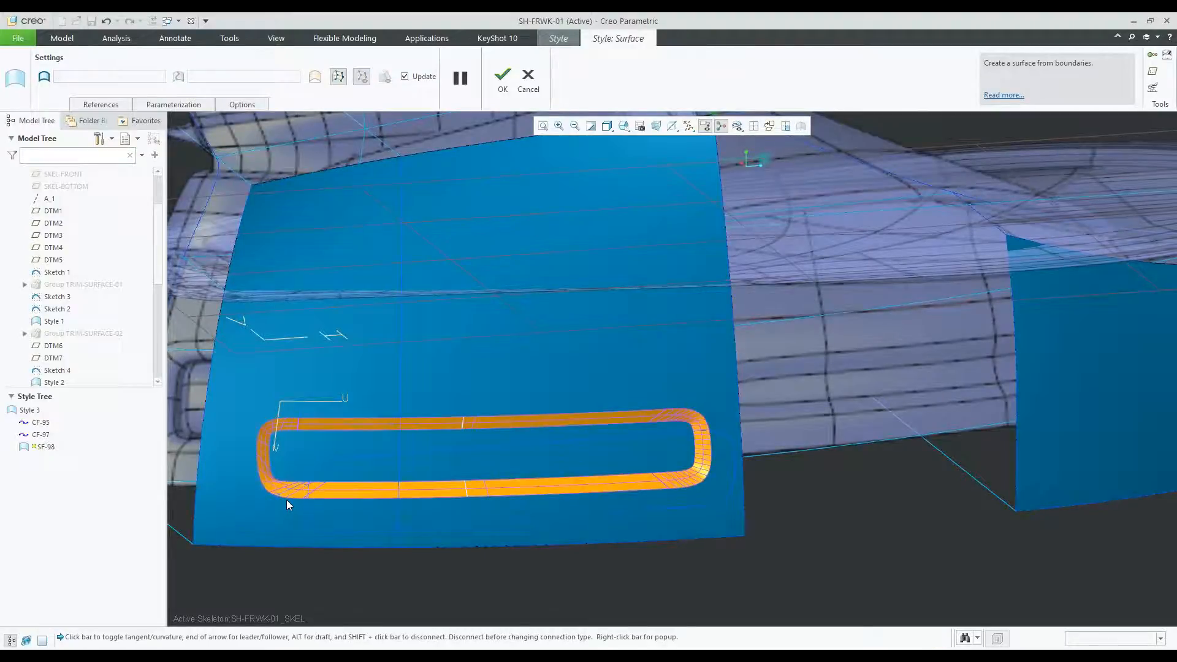
{"action": "scroll", "coordinate": [286, 499], "scroll_direction": "down", "scroll_amount": 4}
{"action": "left_click_drag", "start_coordinate": [287, 491], "coordinate": [335, 496]}
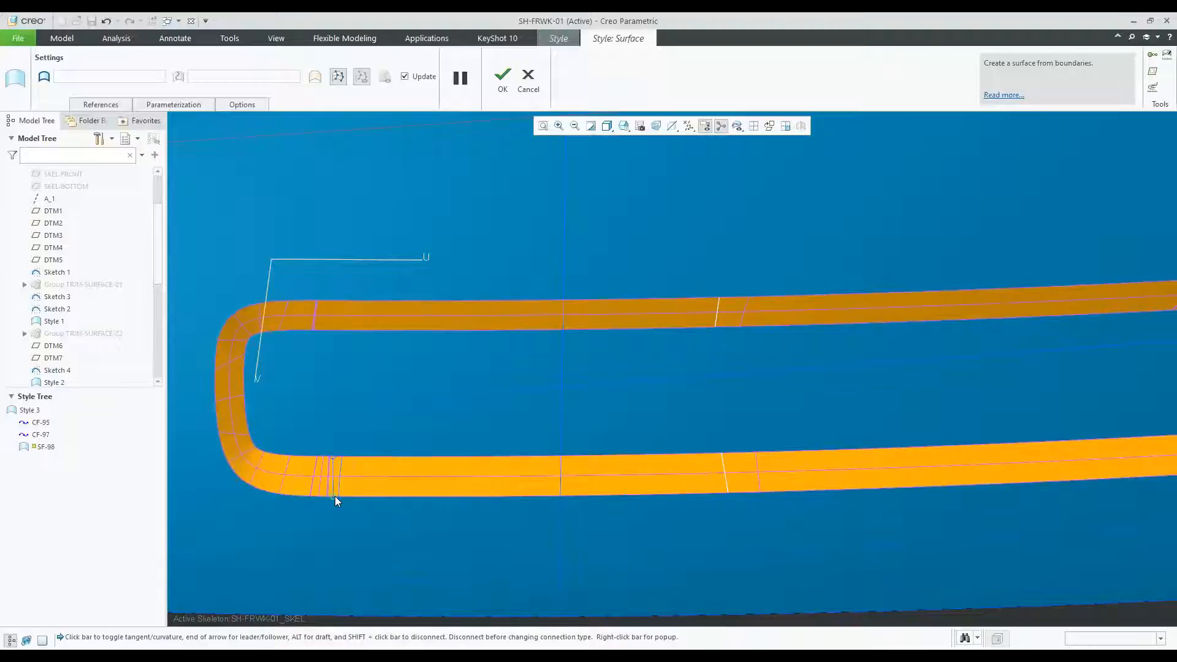
Add V reparam curves at the middle of the blend's left end and on its upper run near the left corner.
{"action": "right_click", "coordinate": [228, 400]}
{"action": "left_click", "coordinate": [249, 403]}
{"action": "right_click", "coordinate": [325, 317]}
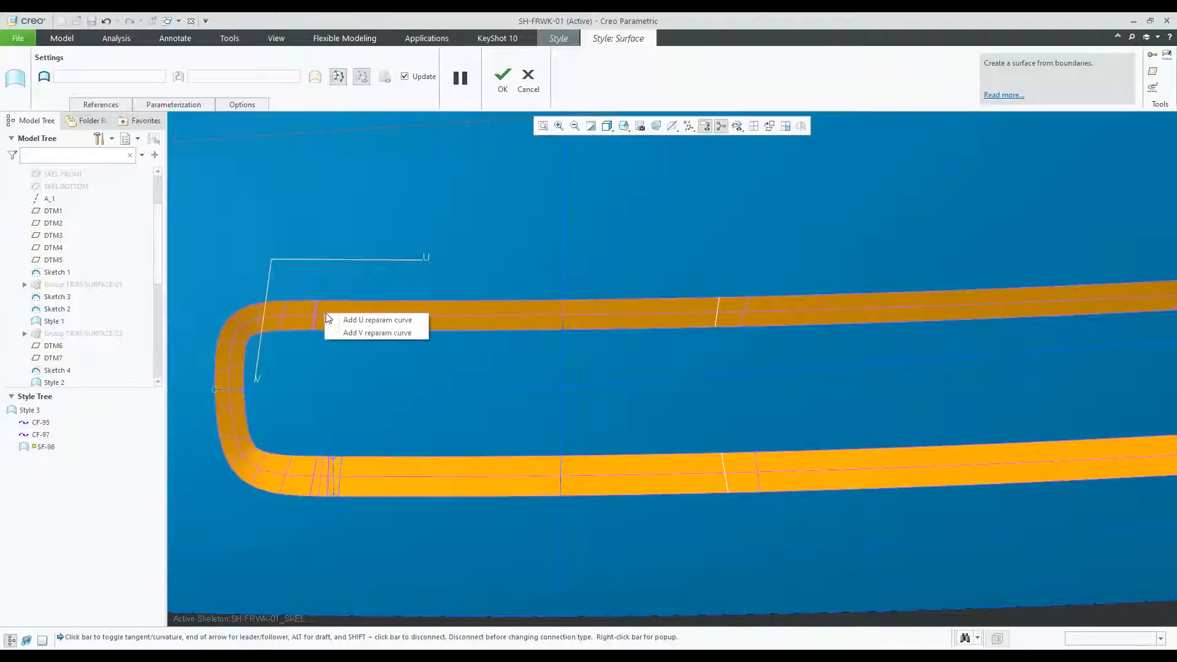
{"action": "left_click", "coordinate": [370, 332]}
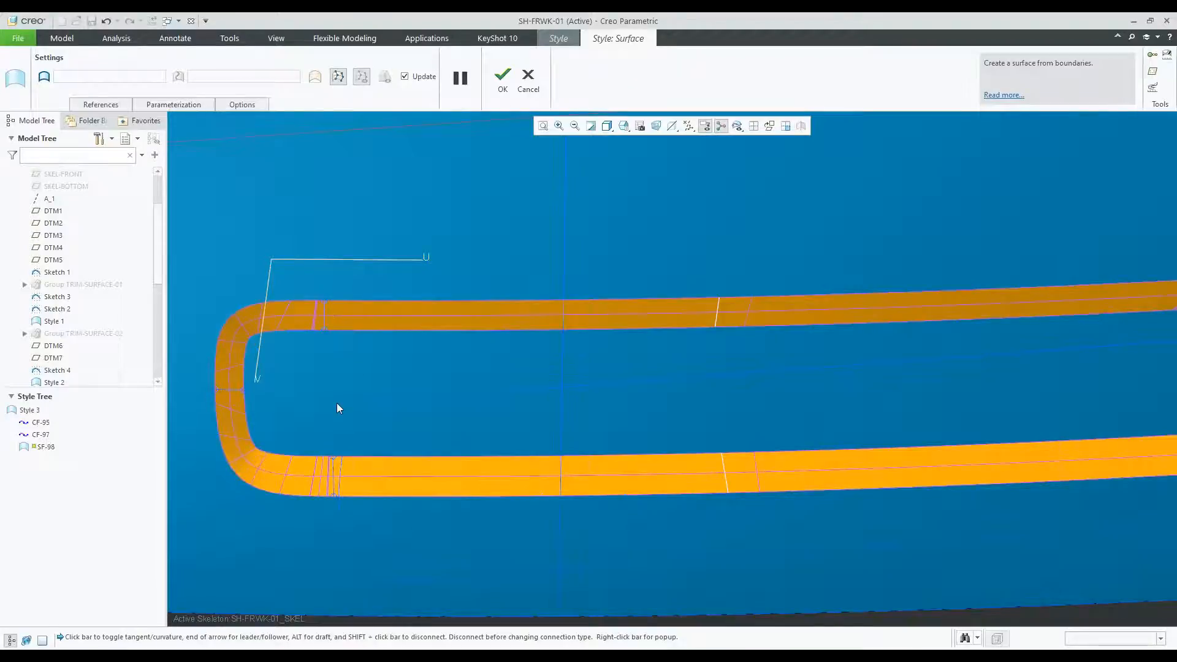
Add a V reparam curve on the blend's lower run just before the lower-right corner.
{"action": "scroll", "coordinate": [337, 407], "scroll_direction": "up", "scroll_amount": 3}
{"action": "middle_click_drag", "start_coordinate": [547, 392], "coordinate": [371, 417], "text": "shift"}
{"action": "scroll", "coordinate": [371, 417], "scroll_direction": "up", "scroll_amount": 1}
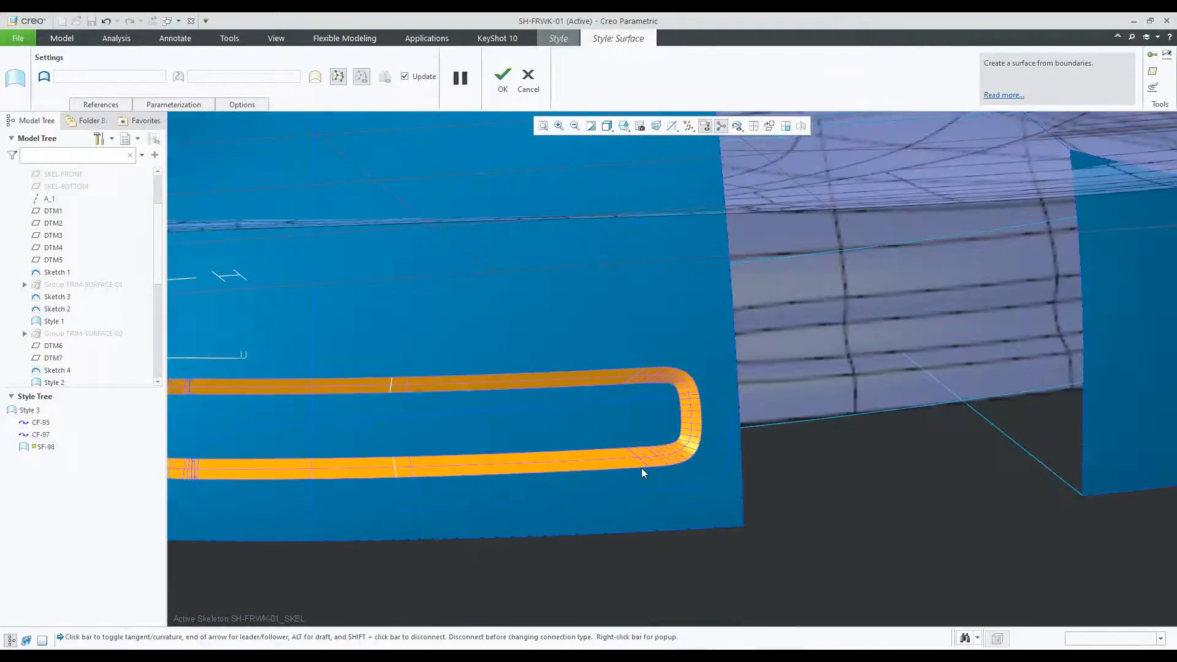
{"action": "scroll", "coordinate": [641, 469], "scroll_direction": "down", "scroll_amount": 3}
{"action": "right_click", "coordinate": [642, 449]}
{"action": "left_click", "coordinate": [678, 468]}
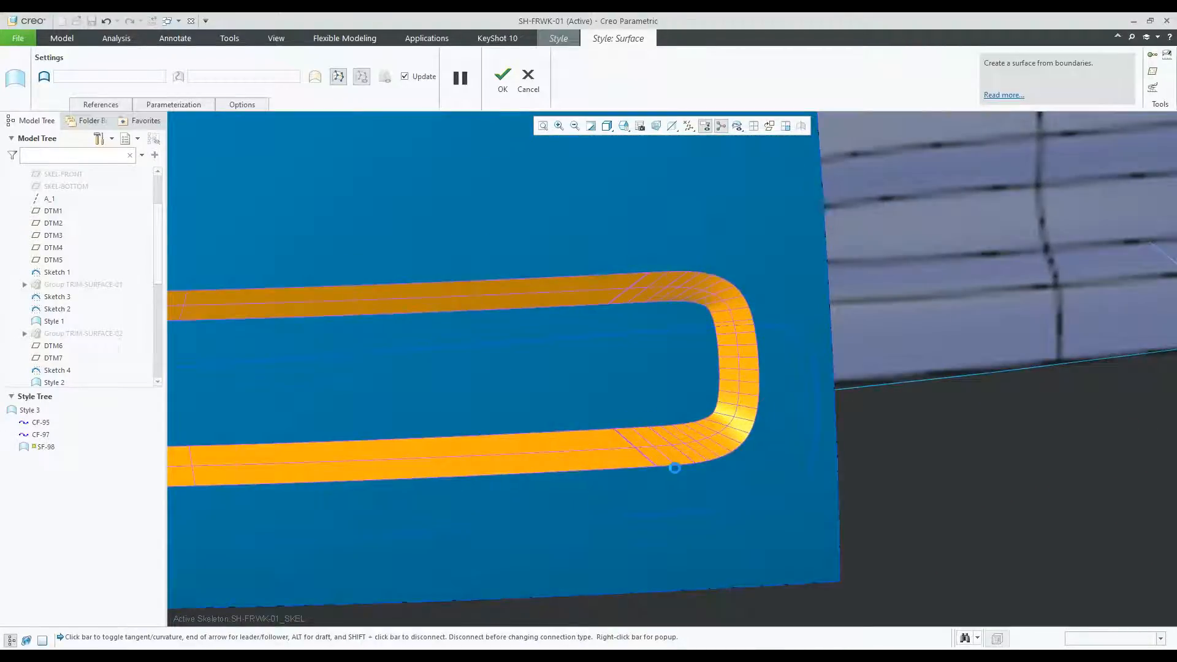
{"action": "left_click", "coordinate": [625, 471]}
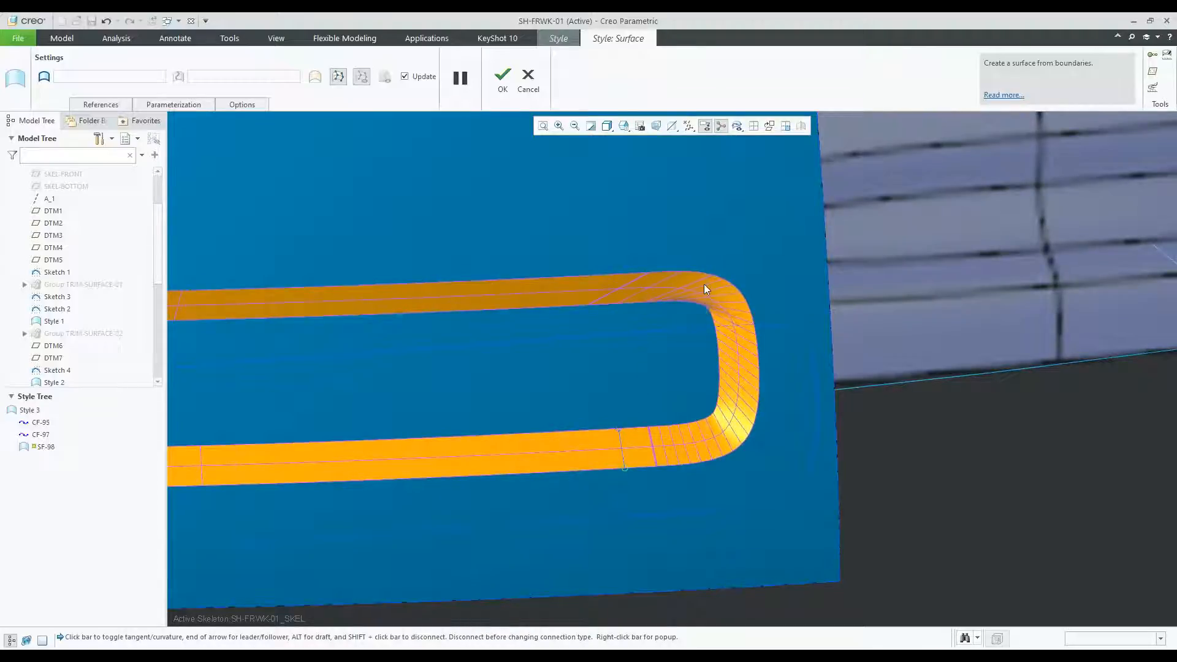
Add a V reparam curve on the blend's upper run near the right corner and shift it inward to straighten the isolines.
{"action": "right_click", "coordinate": [611, 286]}
{"action": "left_click", "coordinate": [638, 306]}
{"action": "left_click_drag", "start_coordinate": [594, 274], "coordinate": [568, 285]}
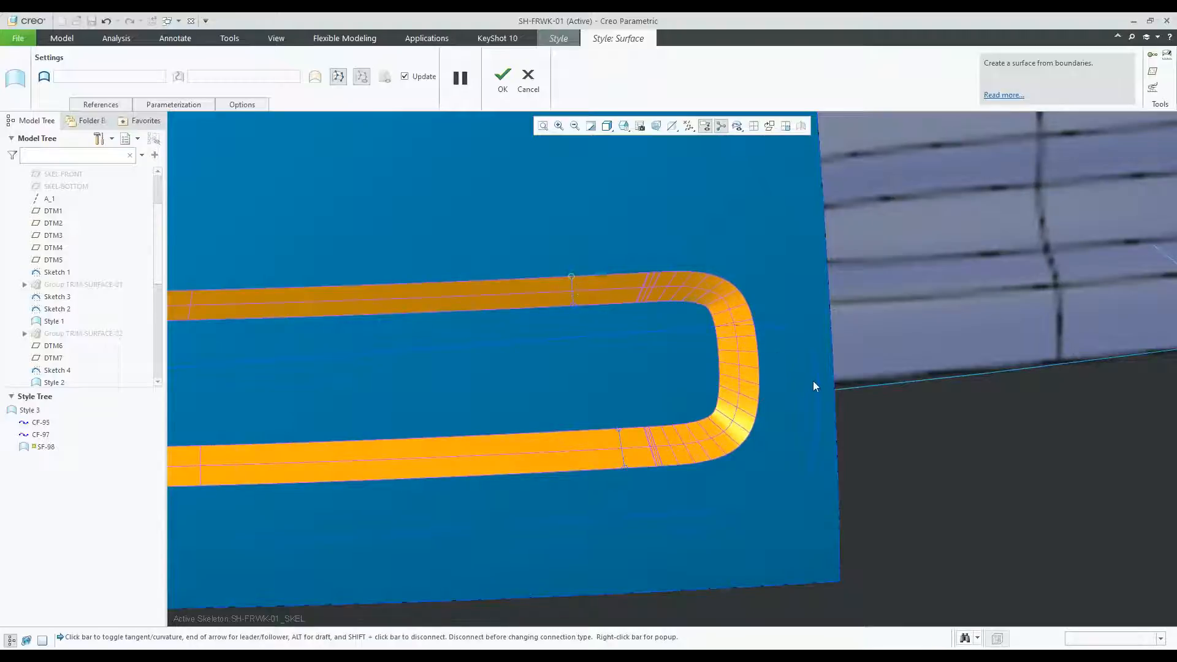
{"action": "scroll", "coordinate": [813, 386], "scroll_direction": "down", "scroll_amount": 5}
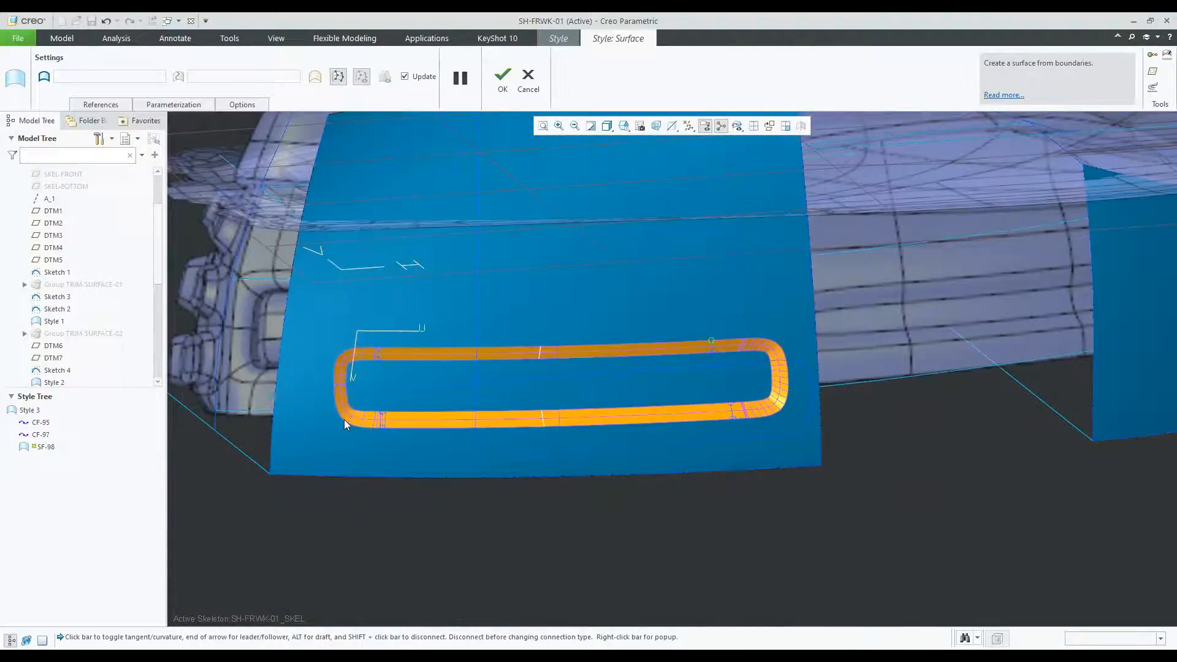
Add a V reparam curve across the blend's upper-left corner to even out the isolines.
{"action": "scroll", "coordinate": [344, 419], "scroll_direction": "up", "scroll_amount": 5}
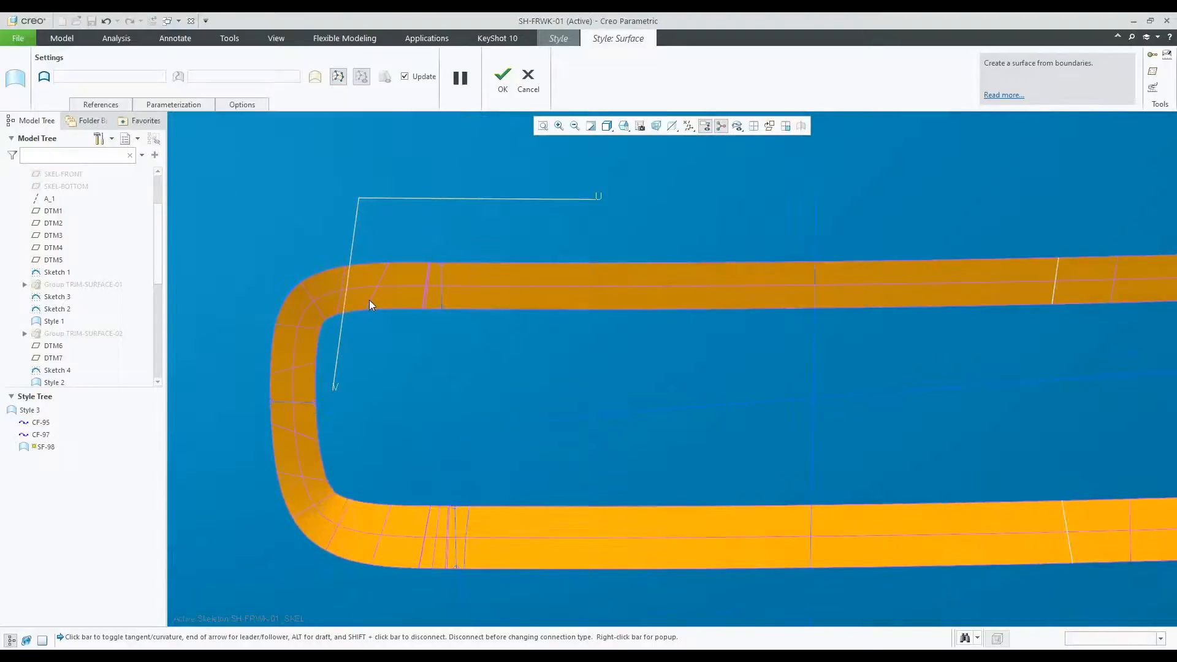
{"action": "right_click", "coordinate": [348, 292]}
{"action": "left_click", "coordinate": [375, 314]}
{"action": "left_click", "coordinate": [317, 280]}
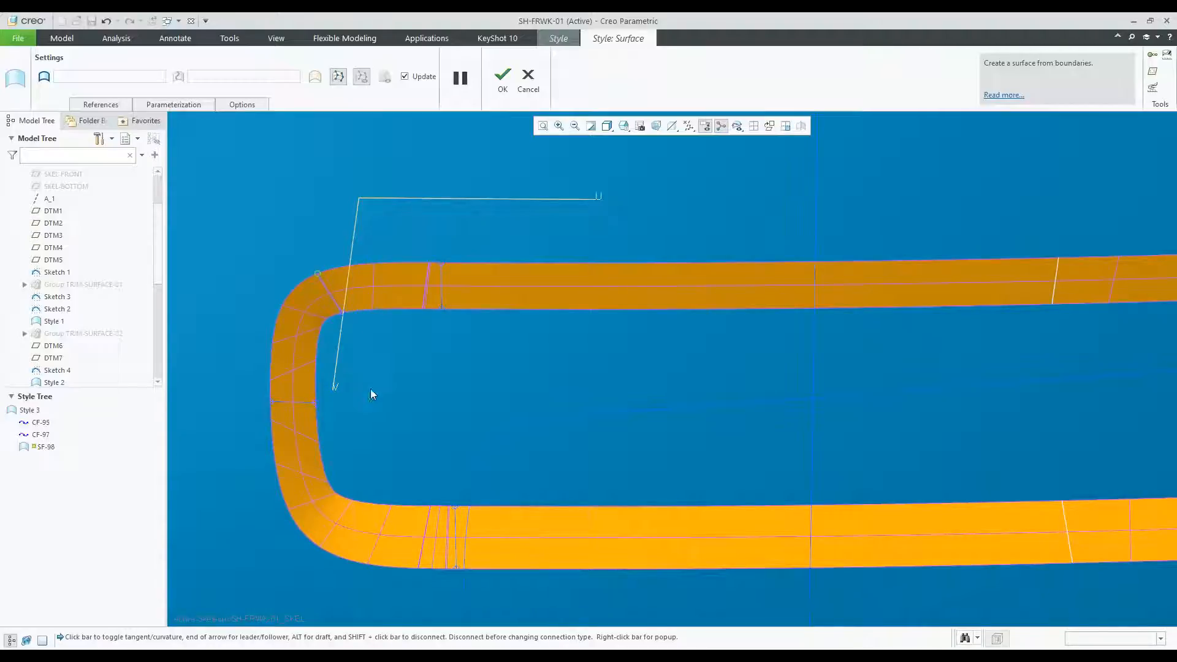
{"action": "scroll", "coordinate": [376, 399], "scroll_direction": "up", "scroll_amount": 3}
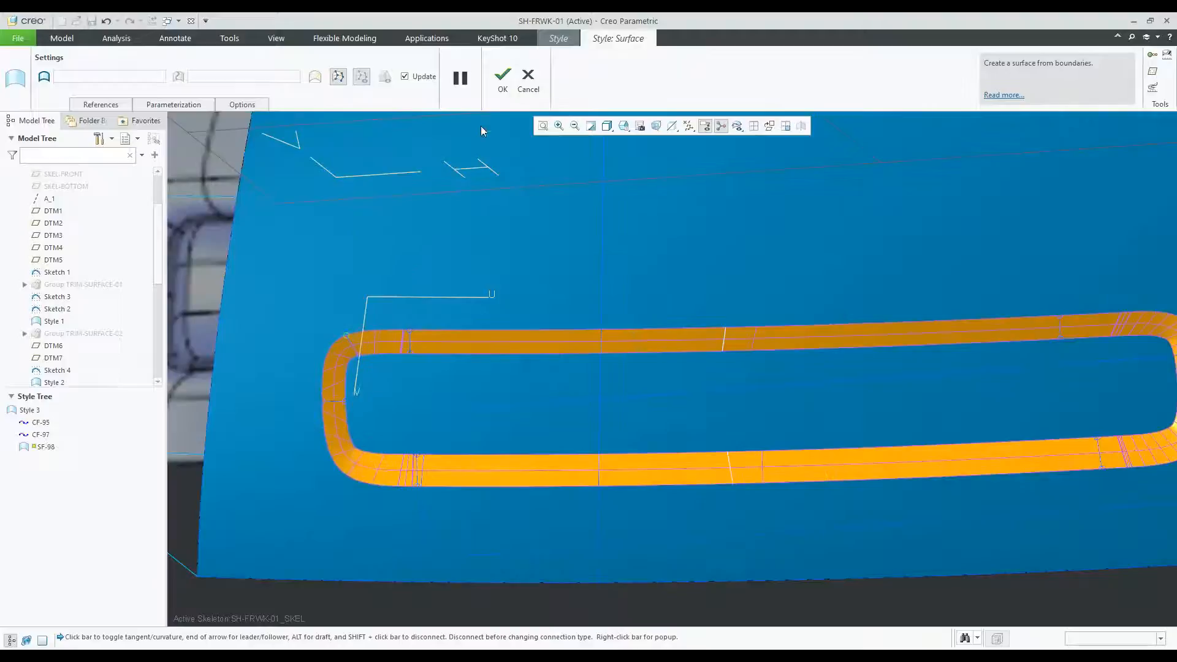
Accept the reparameterized blend surface and complete the Style 3 feature.
{"action": "middle_click", "coordinate": [351, 436]}
{"action": "scroll", "coordinate": [351, 436], "scroll_direction": "up", "scroll_amount": 3}
{"action": "middle_click_drag", "start_coordinate": [514, 451], "coordinate": [458, 454]}
{"action": "left_click", "coordinate": [407, 495]}
{"action": "scroll", "coordinate": [407, 495], "scroll_direction": "up", "scroll_amount": 3}
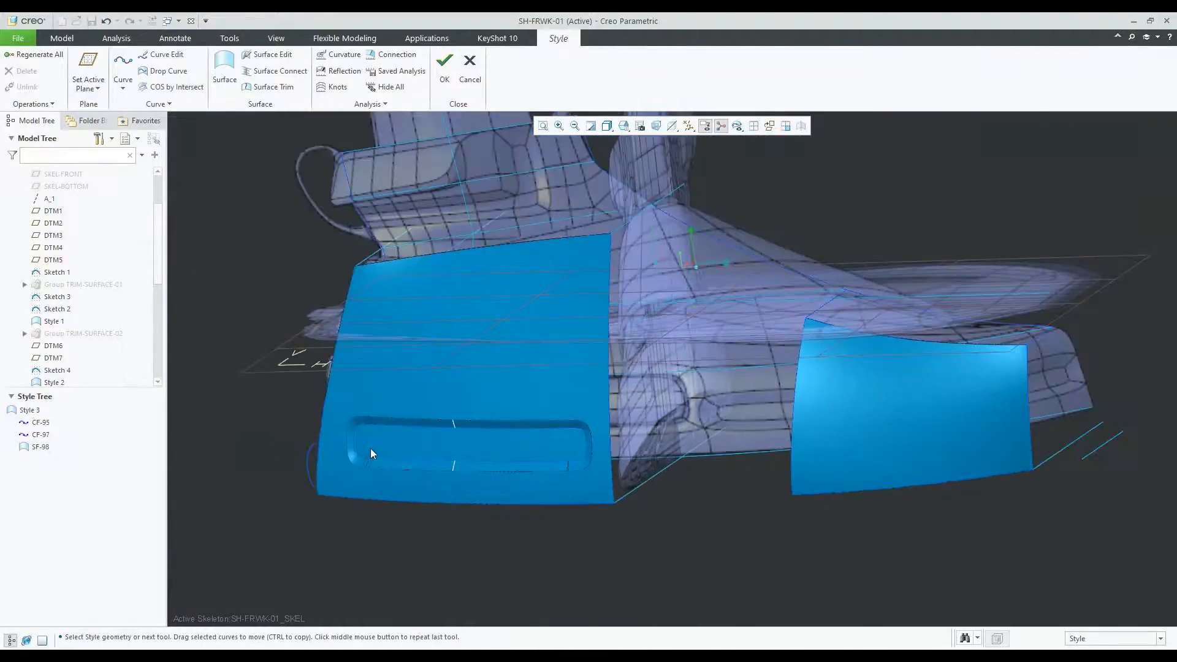
{"action": "middle_click_drag", "start_coordinate": [575, 376], "coordinate": [579, 384]}
{"action": "left_click", "coordinate": [442, 76]}
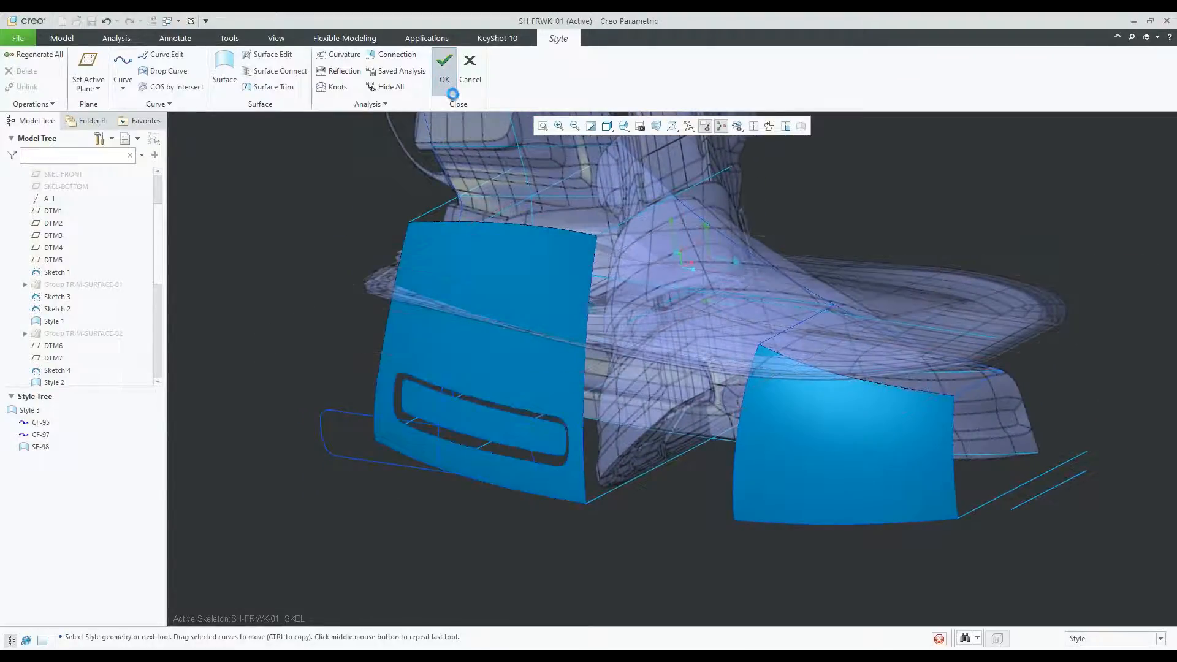
{"action": "left_click", "coordinate": [292, 338]}
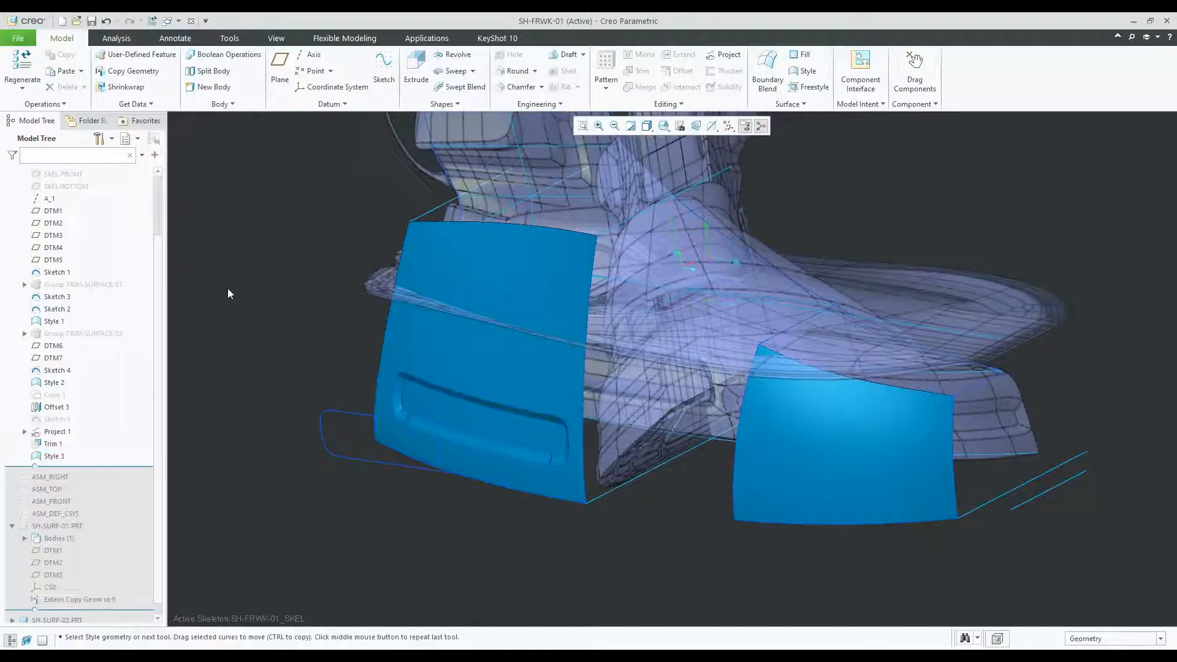
Activate the top-level assembly SH-FRWK-01.ASM.
{"action": "scroll", "coordinate": [69, 191], "scroll_direction": "up", "scroll_amount": 2}
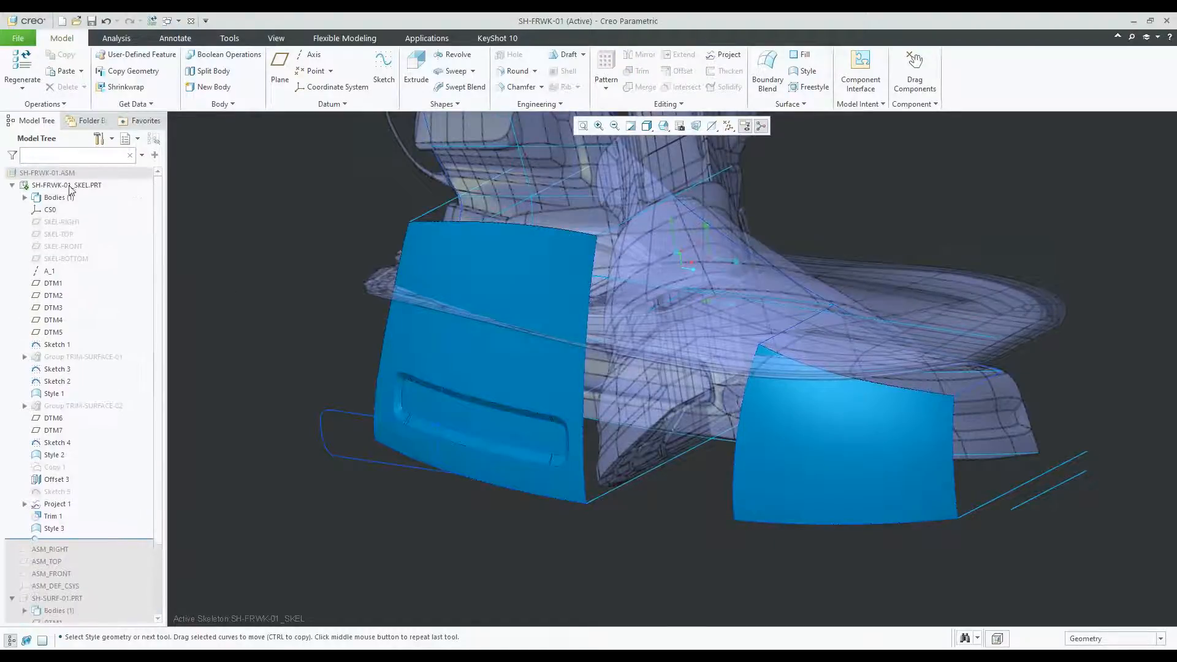
{"action": "key", "text": "ctrl+a"}
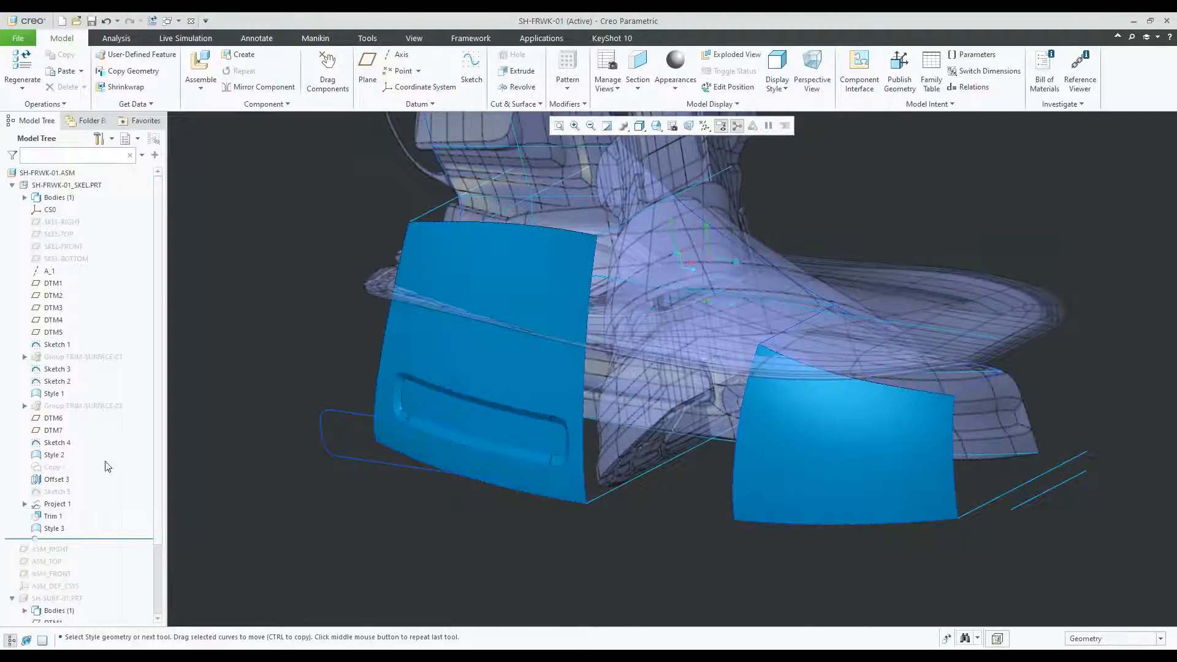
Hide Style 2 in the skeleton and highlight the Extern Copy Geom feature of SH-SURF-01.PRT.
{"action": "left_click", "coordinate": [51, 455]}
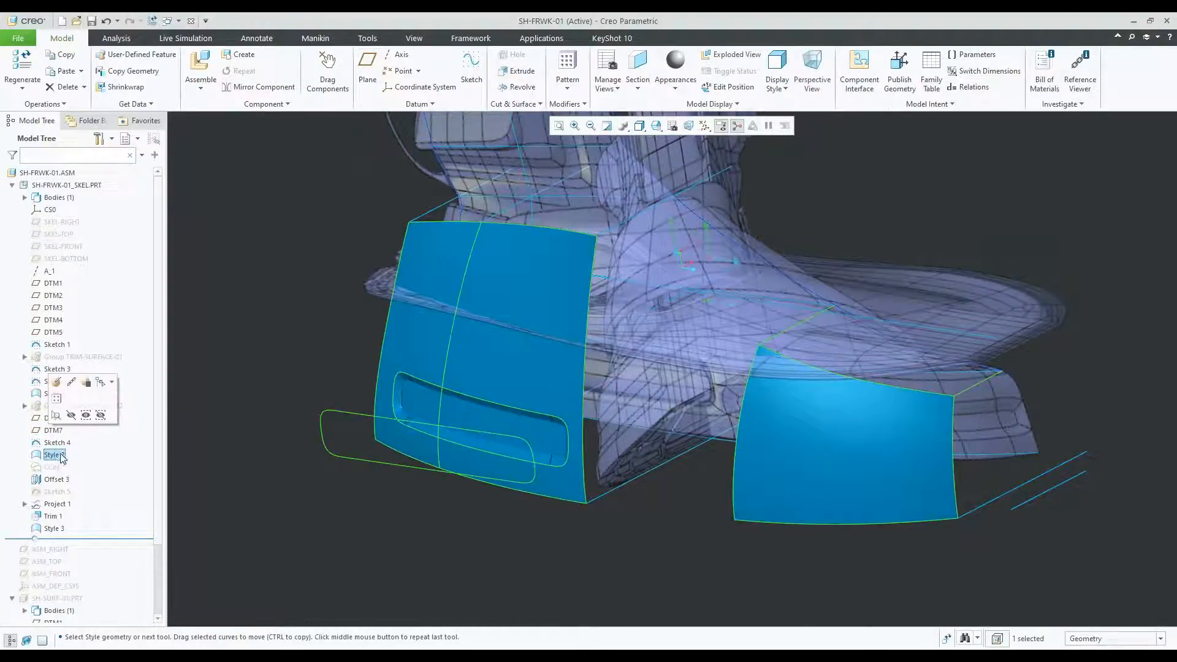
{"action": "left_click", "coordinate": [71, 415]}
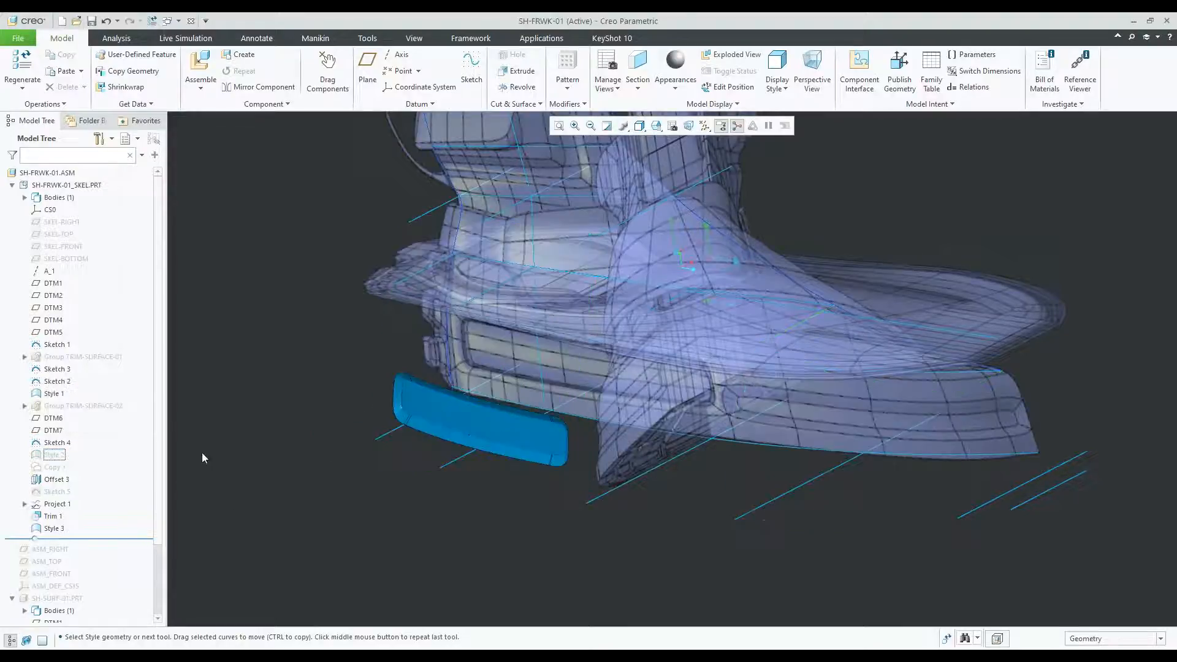
{"action": "scroll", "coordinate": [108, 530], "scroll_direction": "down", "scroll_amount": 3}
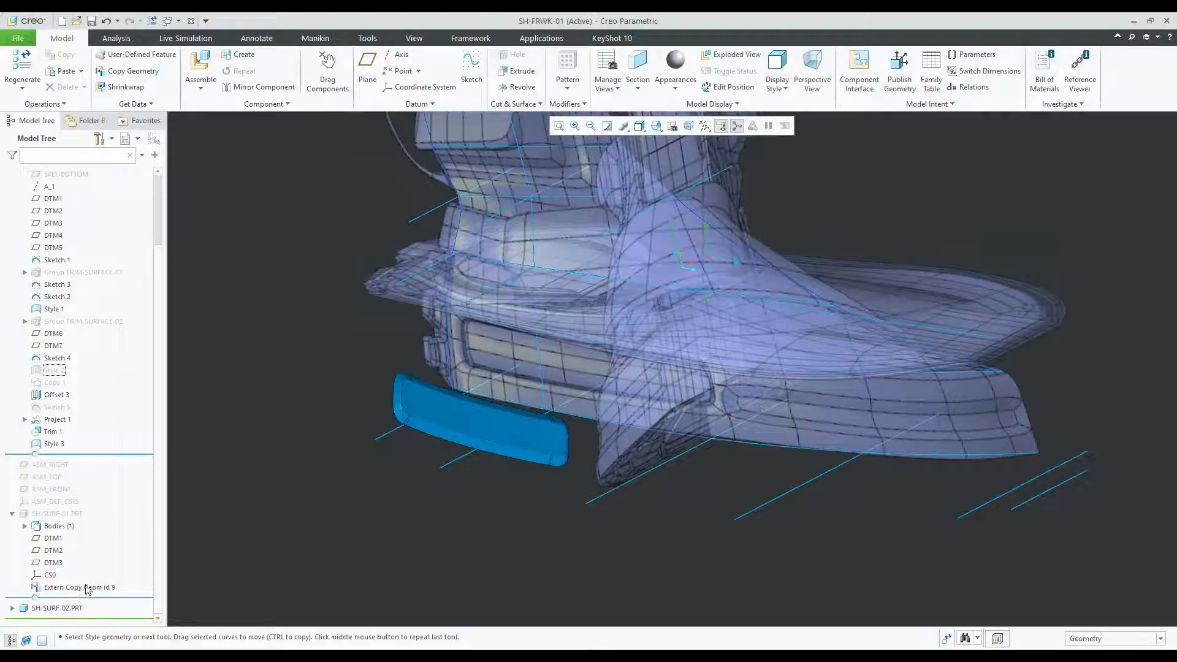
{"action": "left_click", "coordinate": [82, 588]}
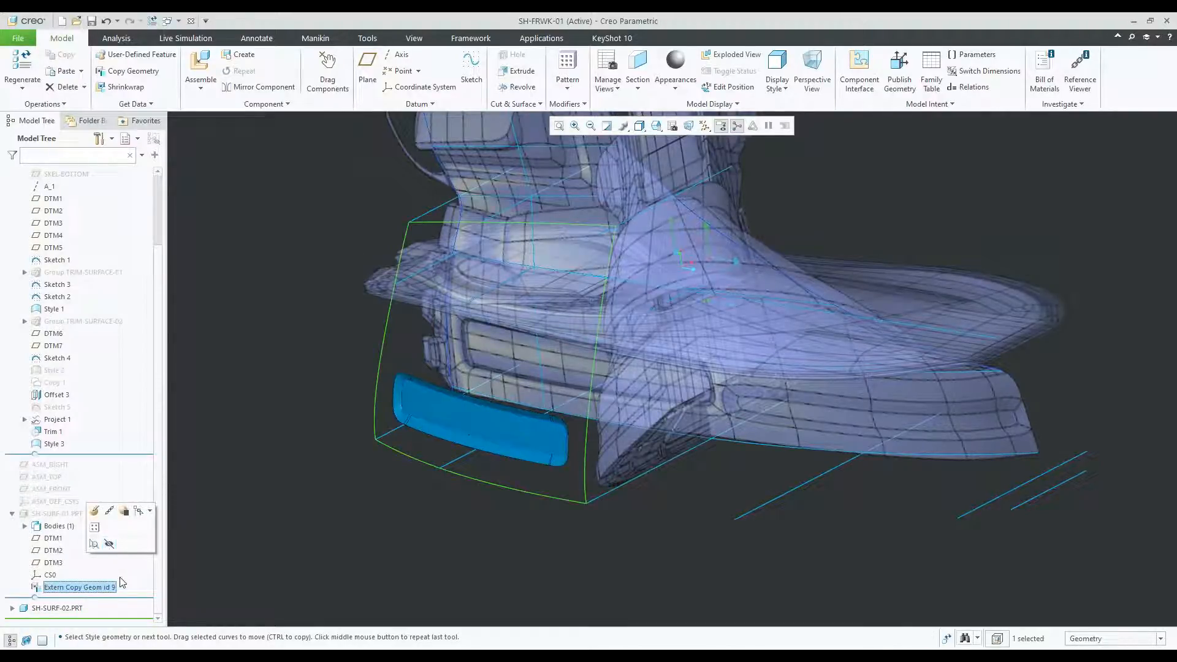
{"action": "left_click", "coordinate": [109, 544]}
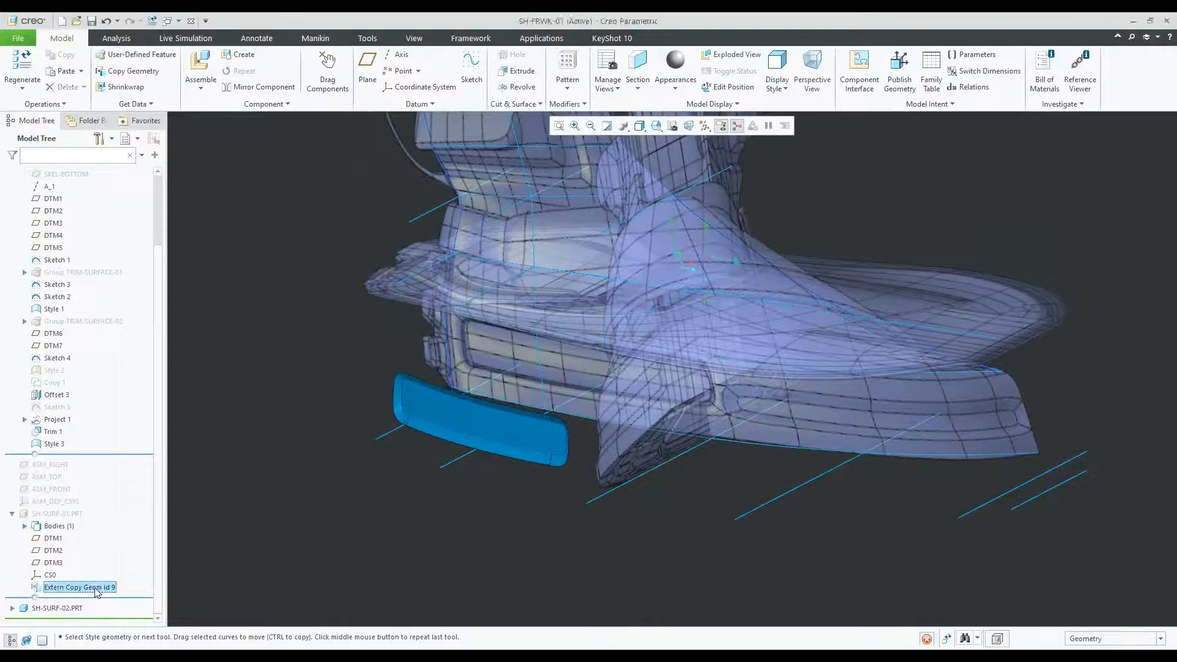
{"action": "left_click", "coordinate": [257, 512]}
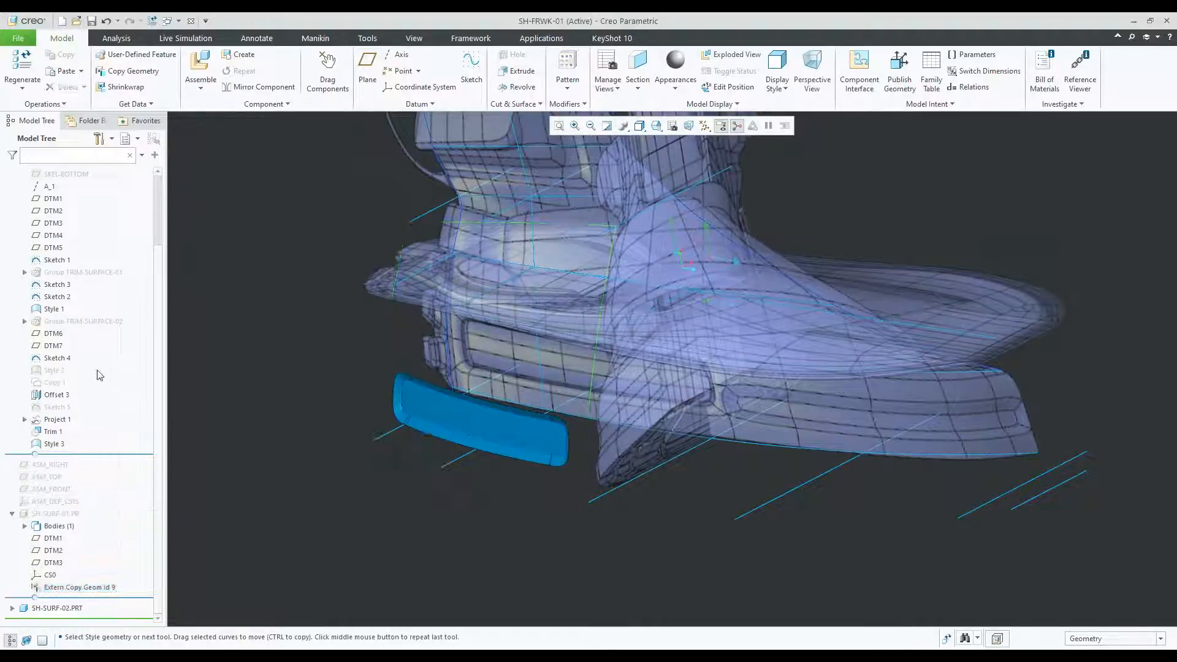
Show the hidden Style 2 feature of the skeleton again.
{"action": "scroll", "coordinate": [245, 504], "scroll_direction": "down", "scroll_amount": 5}
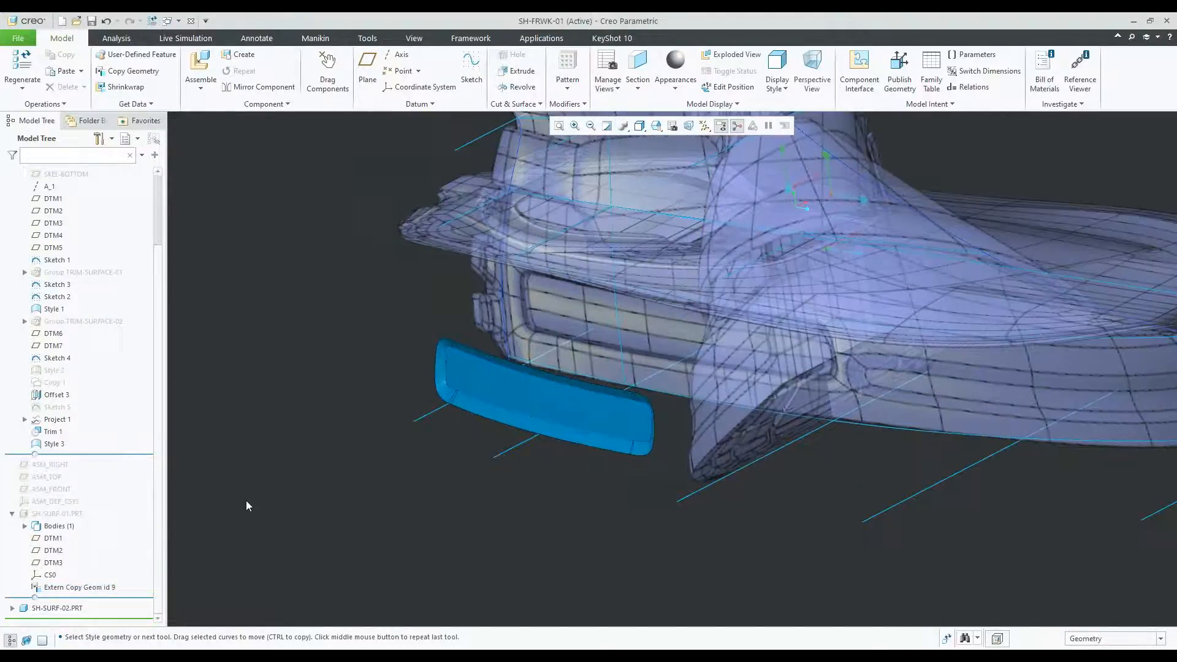
{"action": "mouse_move", "coordinate": [368, 460]}
{"action": "middle_mouse_down"}
{"action": "mouse_move", "coordinate": [381, 415]}
{"action": "mouse_move", "coordinate": [417, 380]}
{"action": "middle_mouse_up"}
{"action": "left_click", "coordinate": [54, 371]}
{"action": "left_click", "coordinate": [86, 331]}
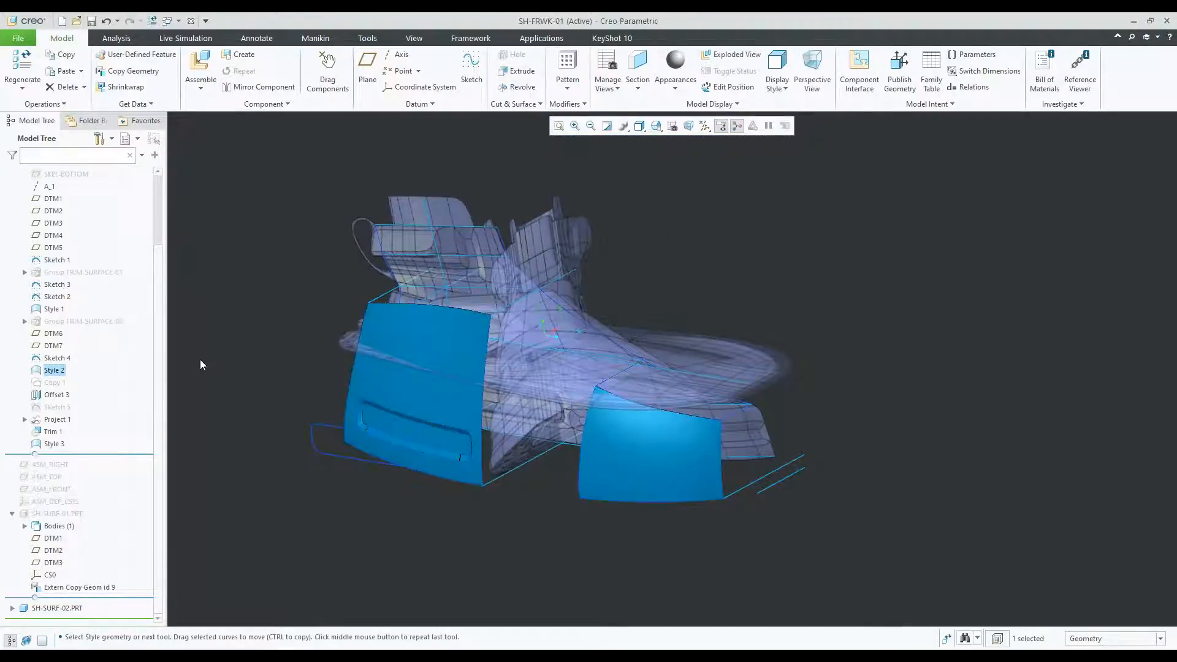
Examine which skeleton surfaces SH-SURF-01's Extern Copy Geom and Style 3 cover, and expand SH-SURF-02.PRT in the tree.
{"action": "left_click", "coordinate": [68, 587]}
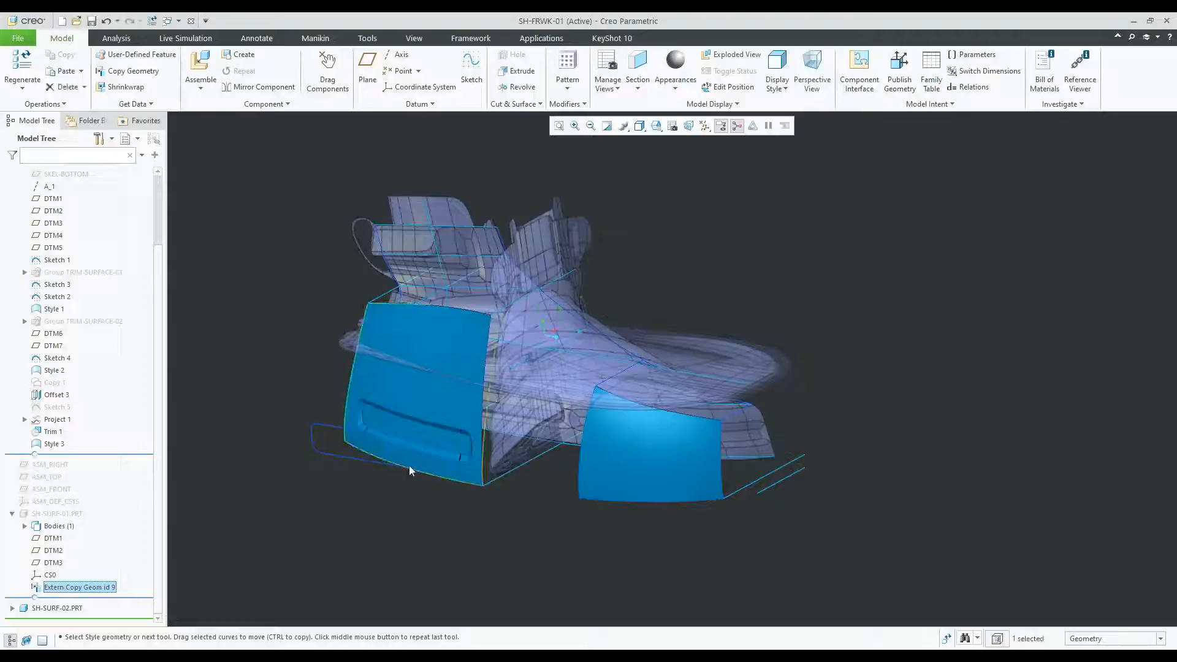
{"action": "middle_click_drag", "start_coordinate": [385, 421], "coordinate": [418, 399]}
{"action": "scroll", "coordinate": [517, 314], "scroll_direction": "up", "scroll_amount": 3}
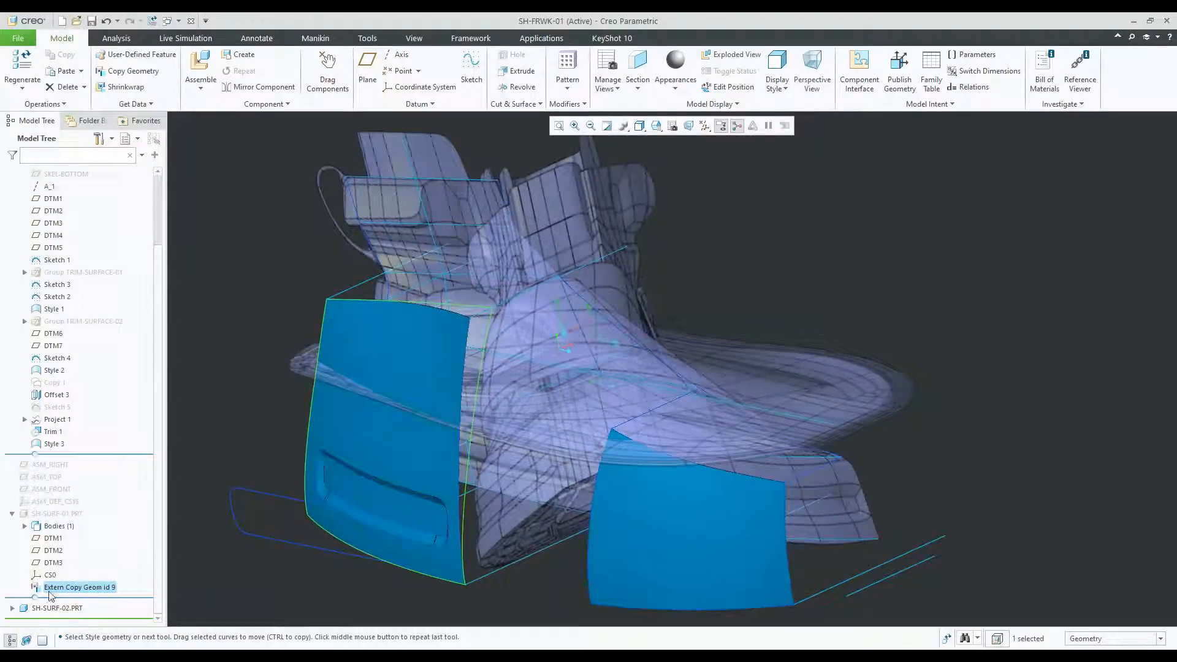
{"action": "left_click", "coordinate": [12, 608]}
{"action": "left_click", "coordinate": [195, 491]}
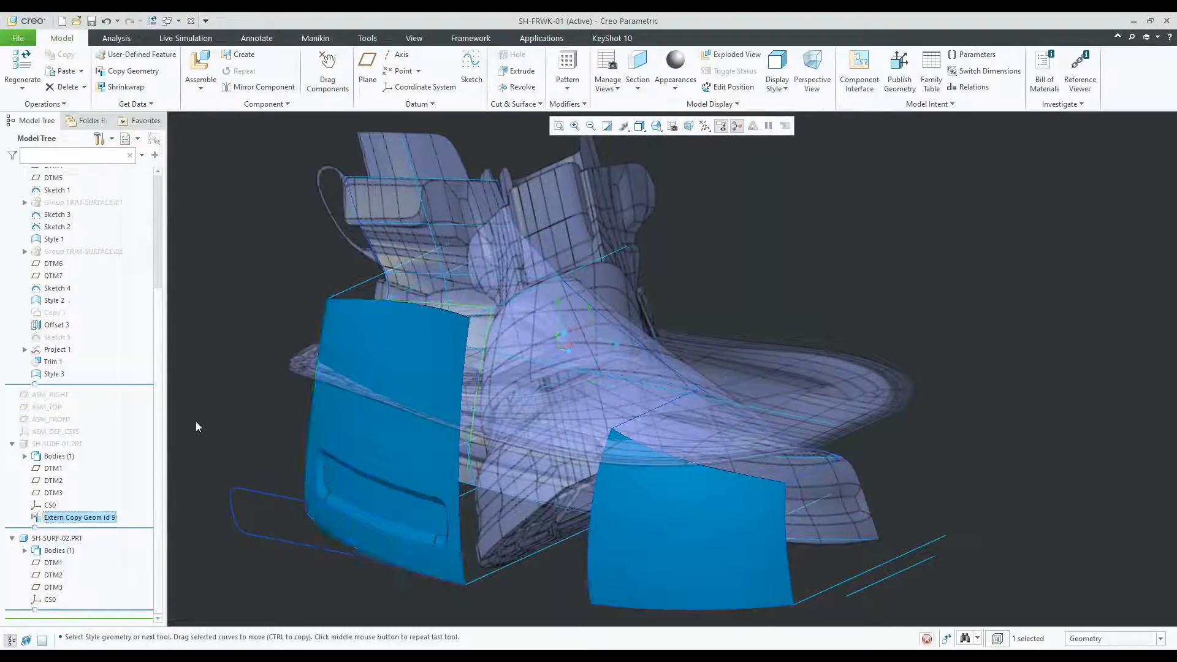
{"action": "left_click", "coordinate": [50, 518]}
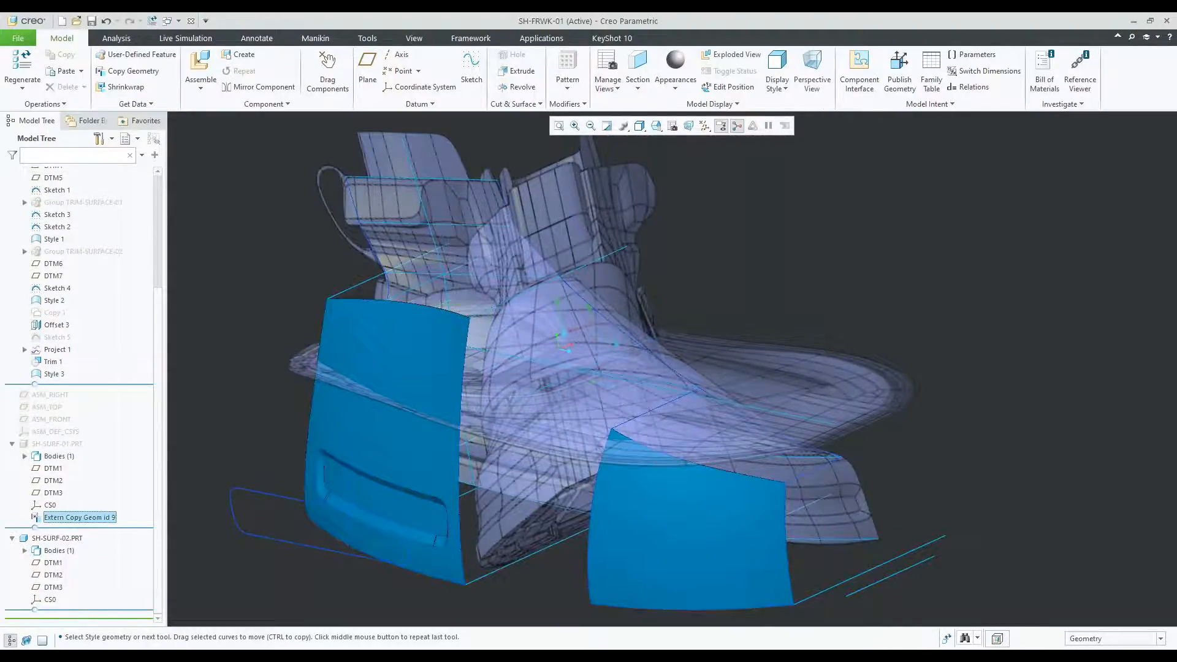
{"action": "left_click", "coordinate": [52, 375]}
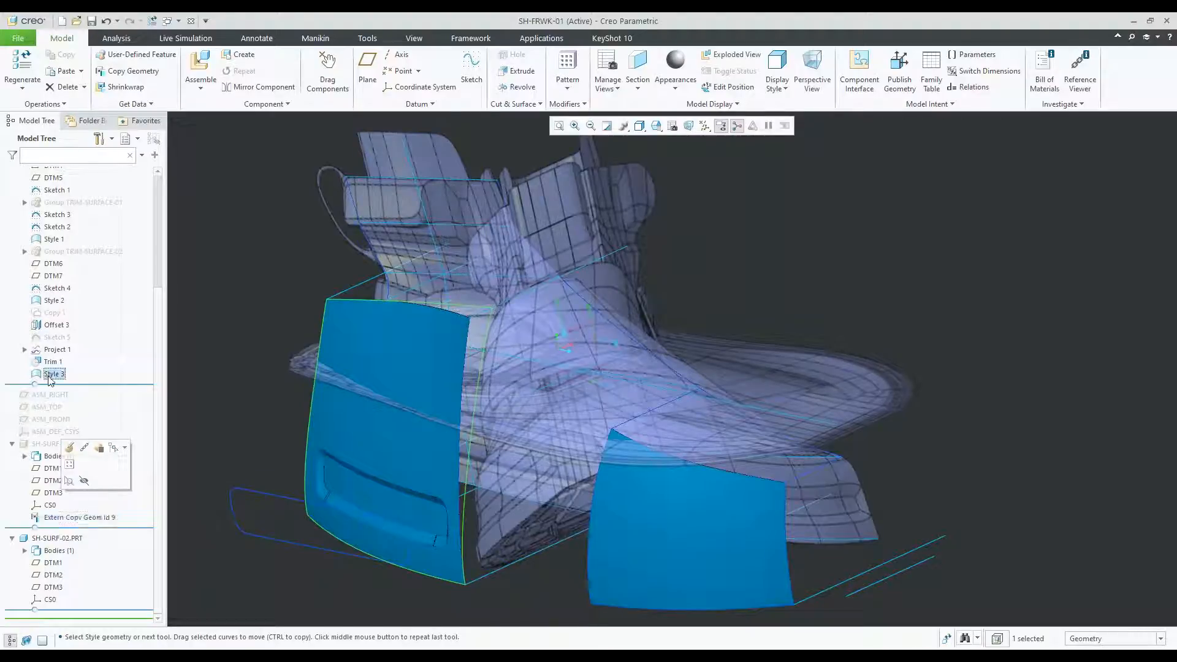
{"action": "left_click", "coordinate": [250, 430]}
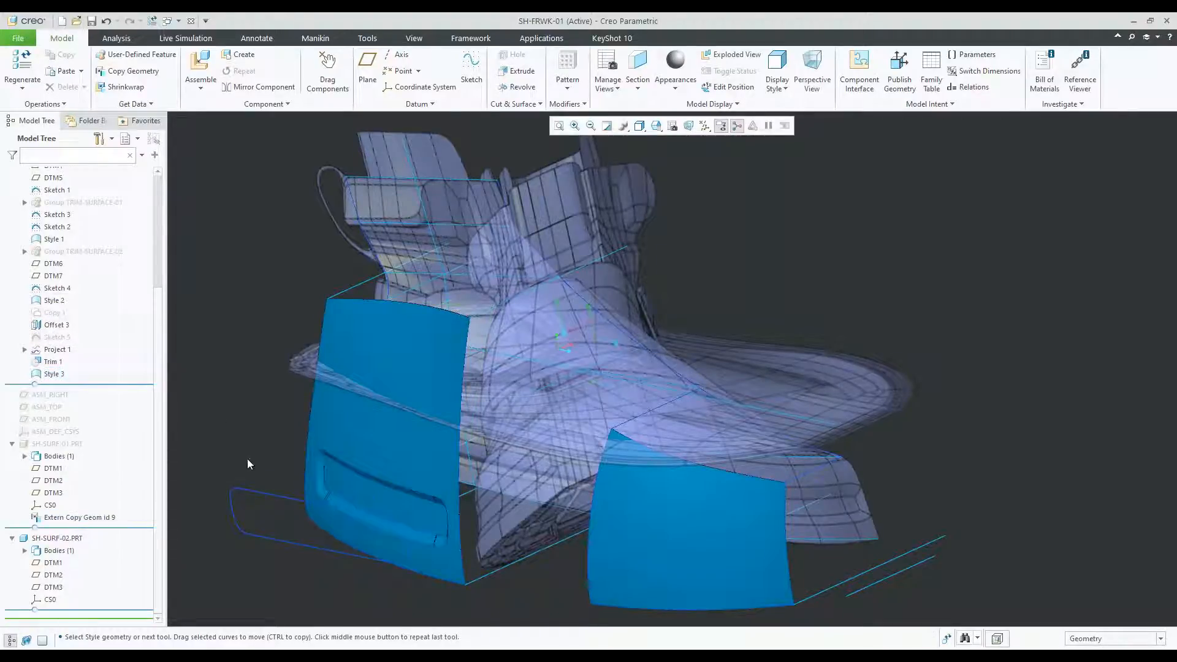
Redefine the Extern Copy Geom feature of SH-SURF-01.PRT and remove the individual surfaces from its surface references.
{"action": "left_click", "coordinate": [96, 519]}
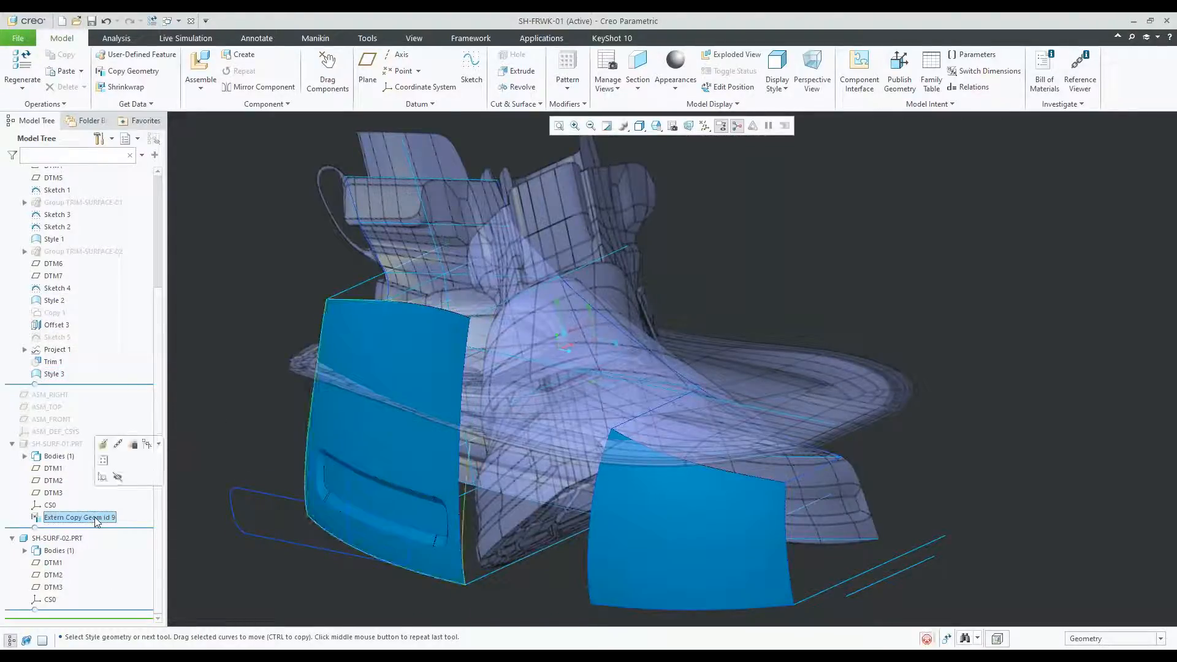
{"action": "left_click", "coordinate": [103, 444]}
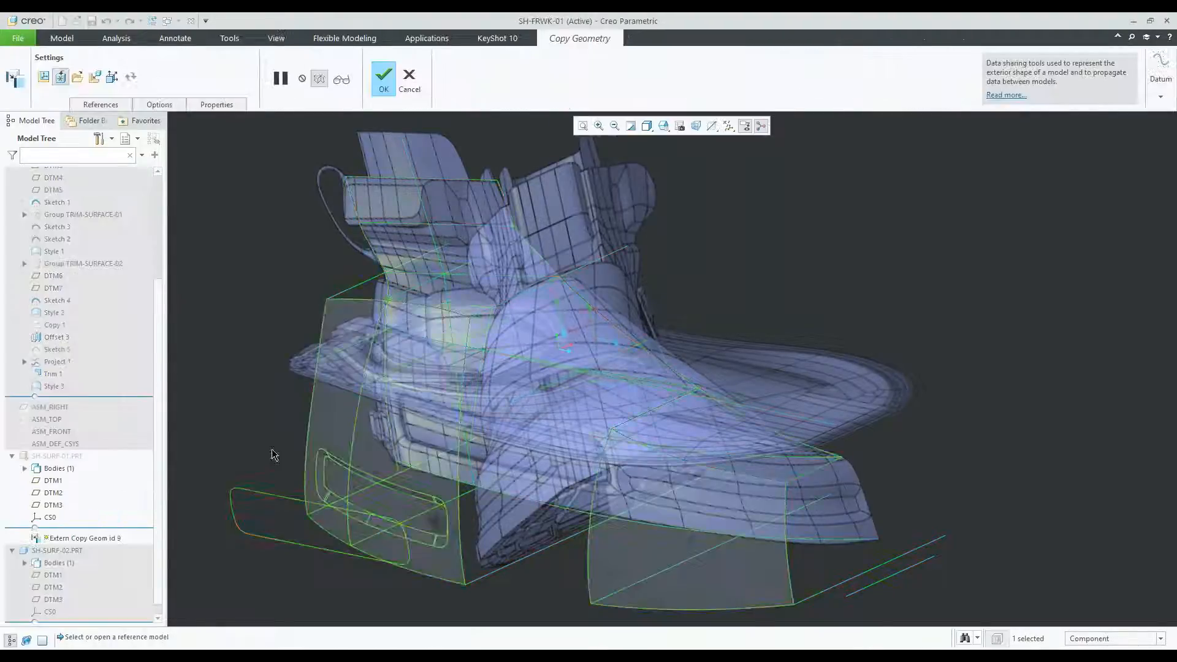
{"action": "left_click", "coordinate": [100, 104]}
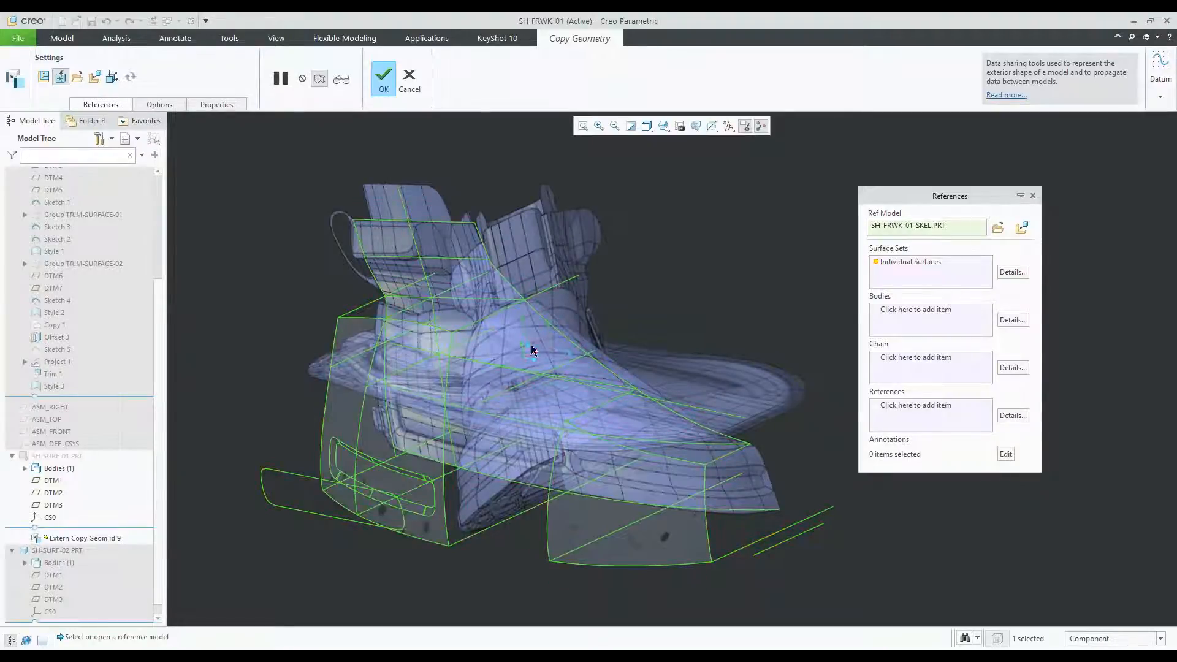
{"action": "scroll", "coordinate": [355, 475], "scroll_direction": "down", "scroll_amount": 3}
{"action": "scroll", "coordinate": [353, 457], "scroll_direction": "up", "scroll_amount": 2}
{"action": "mouse_move", "coordinate": [353, 457]}
{"action": "middle_mouse_down"}
{"action": "mouse_move", "coordinate": [379, 440]}
{"action": "mouse_move", "coordinate": [314, 426]}
{"action": "middle_mouse_up"}
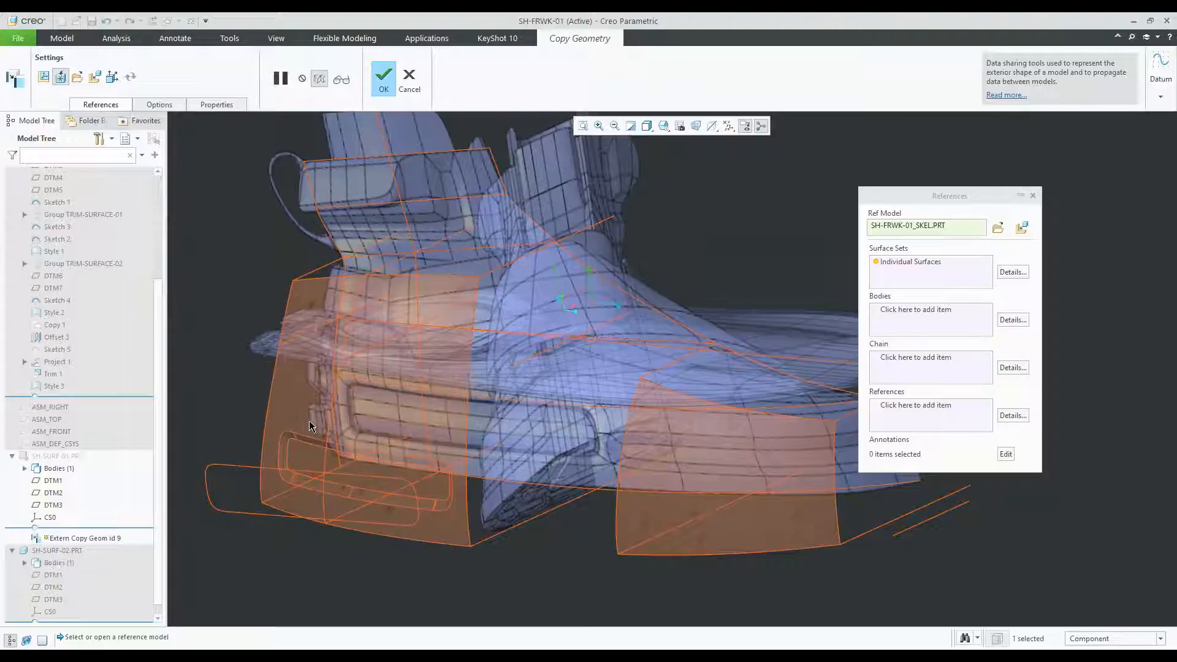
{"action": "left_click", "coordinate": [908, 263]}
{"action": "right_click", "coordinate": [909, 263]}
{"action": "left_click", "coordinate": [936, 270]}
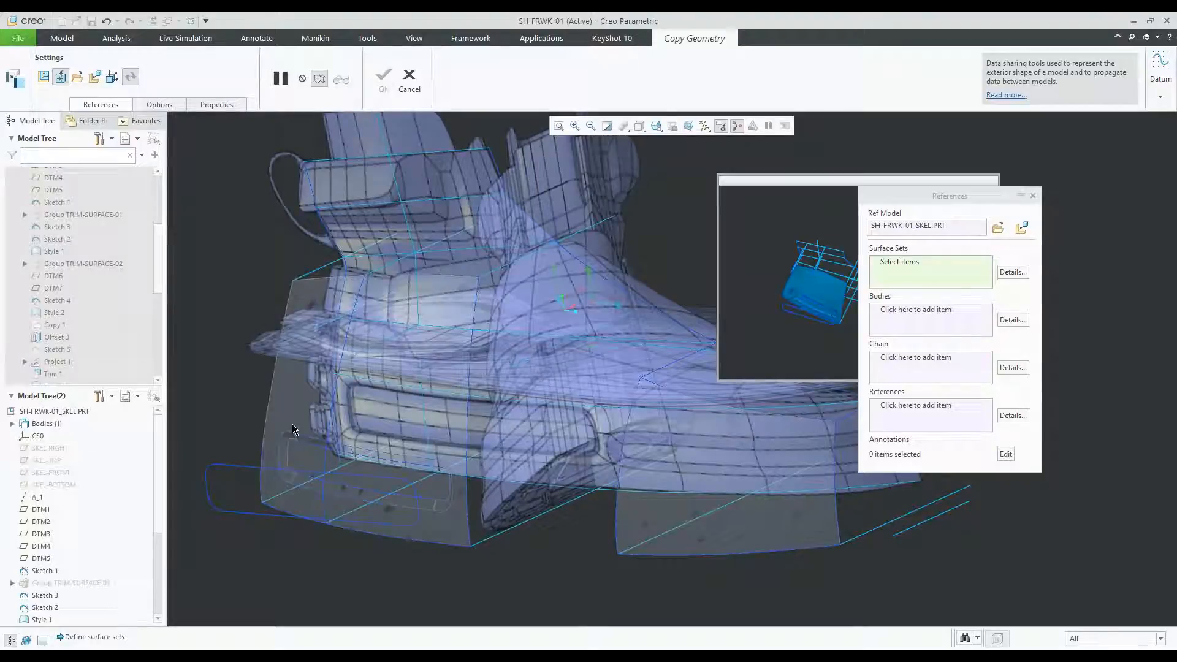
Add the skeleton's large side panel surface and the long blend surfaces along the slot recess to the surface set.
{"action": "scroll", "coordinate": [90, 374], "scroll_direction": "down", "scroll_amount": 3}
{"action": "left_click_drag", "start_coordinate": [158, 311], "coordinate": [164, 344]}
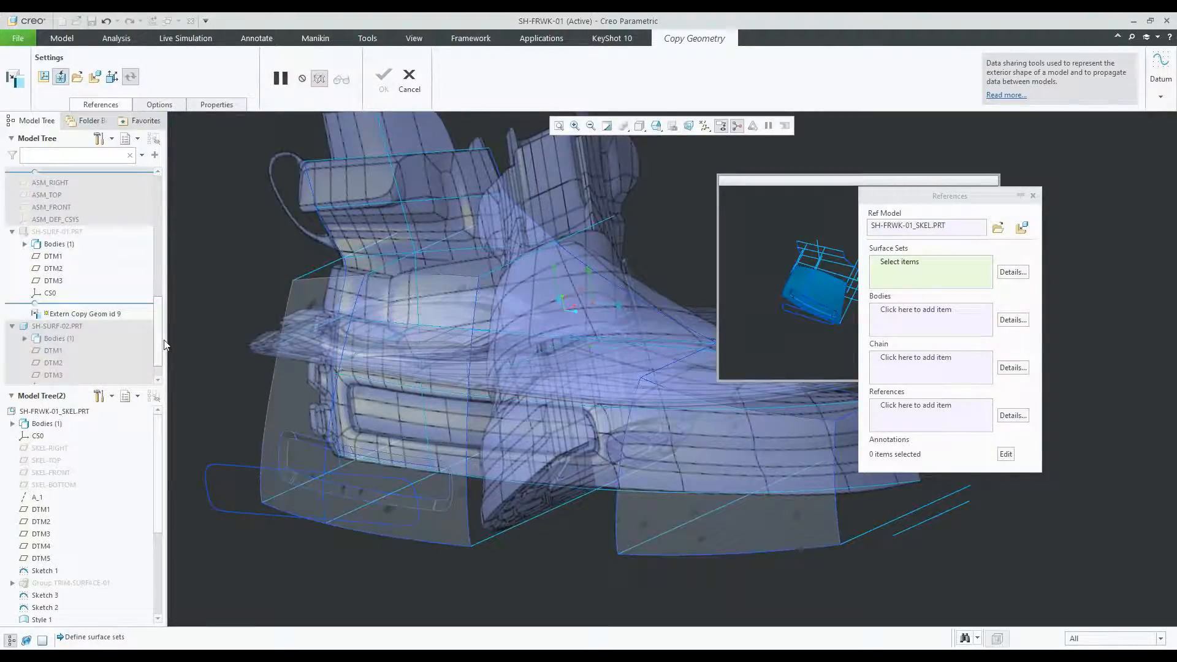
{"action": "left_click", "coordinate": [902, 265]}
{"action": "left_click_drag", "start_coordinate": [929, 195], "coordinate": [1074, 216]}
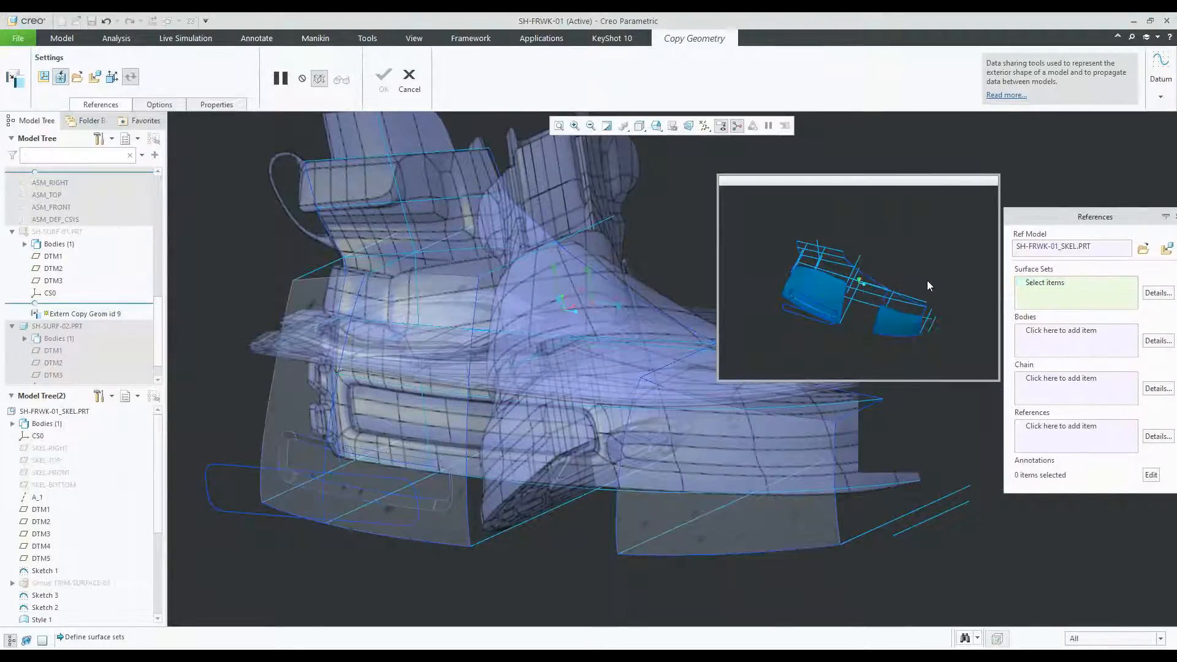
{"action": "scroll", "coordinate": [868, 286], "scroll_direction": "down", "scroll_amount": 3}
{"action": "left_click", "coordinate": [770, 309]}
{"action": "scroll", "coordinate": [782, 294], "scroll_direction": "down", "scroll_amount": 5}
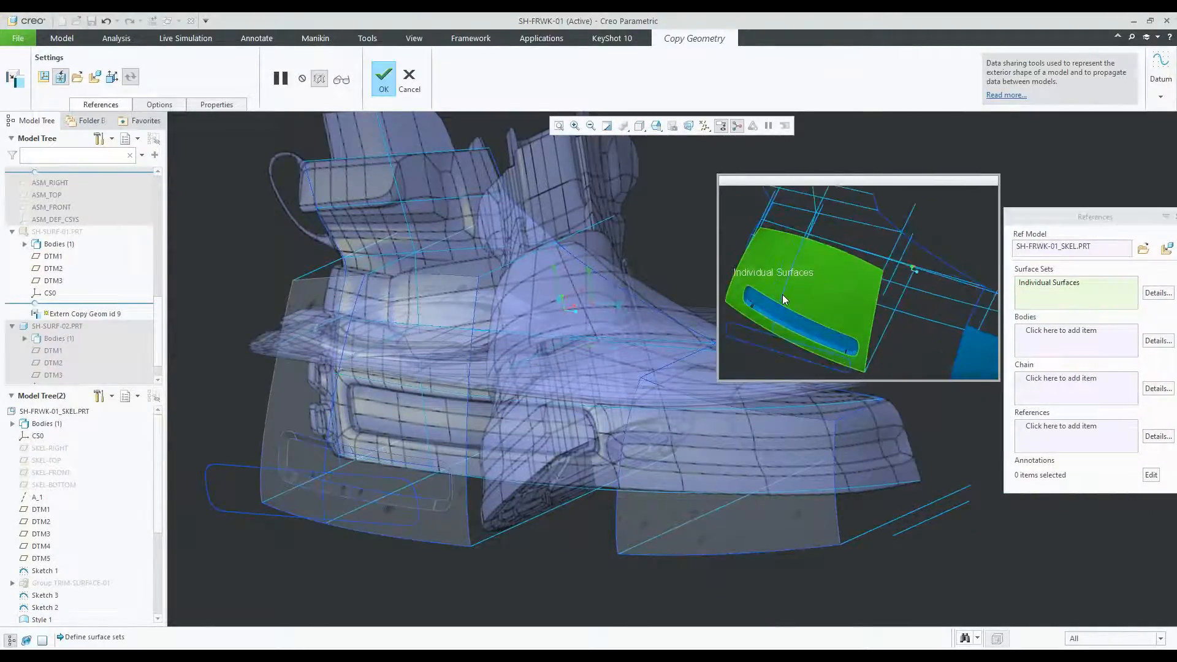
{"action": "scroll", "coordinate": [765, 265], "scroll_direction": "down", "scroll_amount": 4}
{"action": "scroll", "coordinate": [773, 282], "scroll_direction": "up", "scroll_amount": 5}
{"action": "scroll", "coordinate": [763, 302], "scroll_direction": "down", "scroll_amount": 4}
{"action": "left_click", "coordinate": [770, 284], "text": "ctrl"}
{"action": "scroll", "coordinate": [757, 332], "scroll_direction": "down", "scroll_amount": 3}
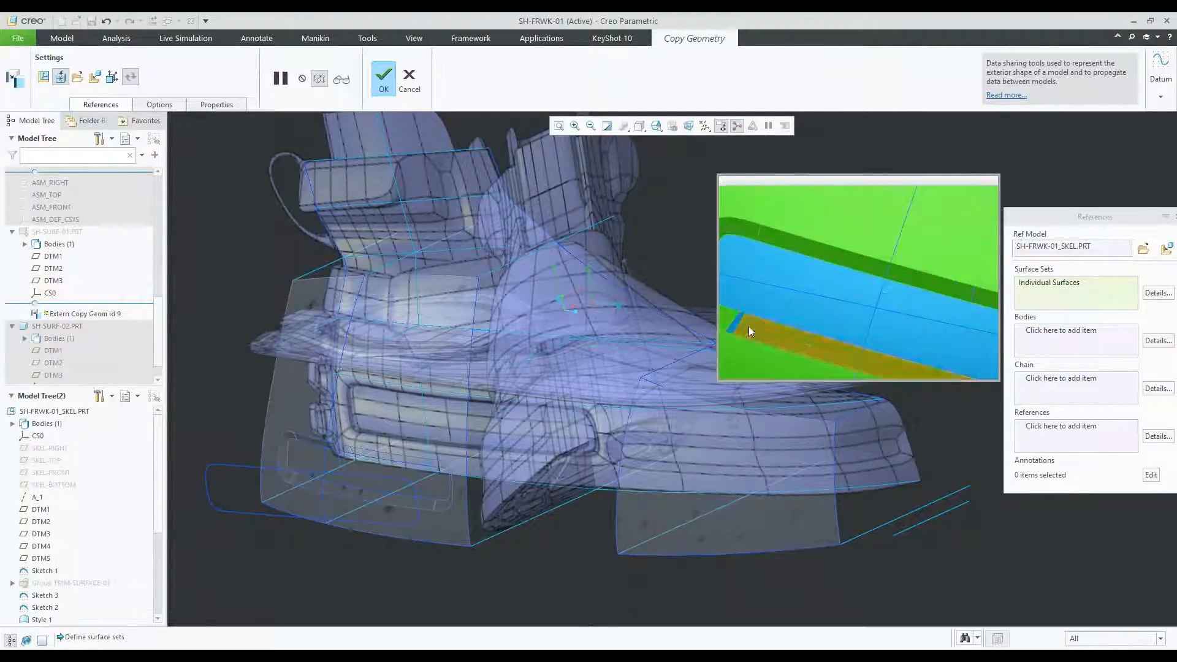
Add the slot's end blends, narrow connecting strips and recess floor to the surface set and accept the Copy Geometry redefinition.
{"action": "scroll", "coordinate": [775, 293], "scroll_direction": "up", "scroll_amount": 5}
{"action": "middle_click_drag", "start_coordinate": [874, 308], "coordinate": [894, 330]}
{"action": "scroll", "coordinate": [895, 332], "scroll_direction": "down", "scroll_amount": 3}
{"action": "scroll", "coordinate": [895, 332], "scroll_direction": "down", "scroll_amount": 2}
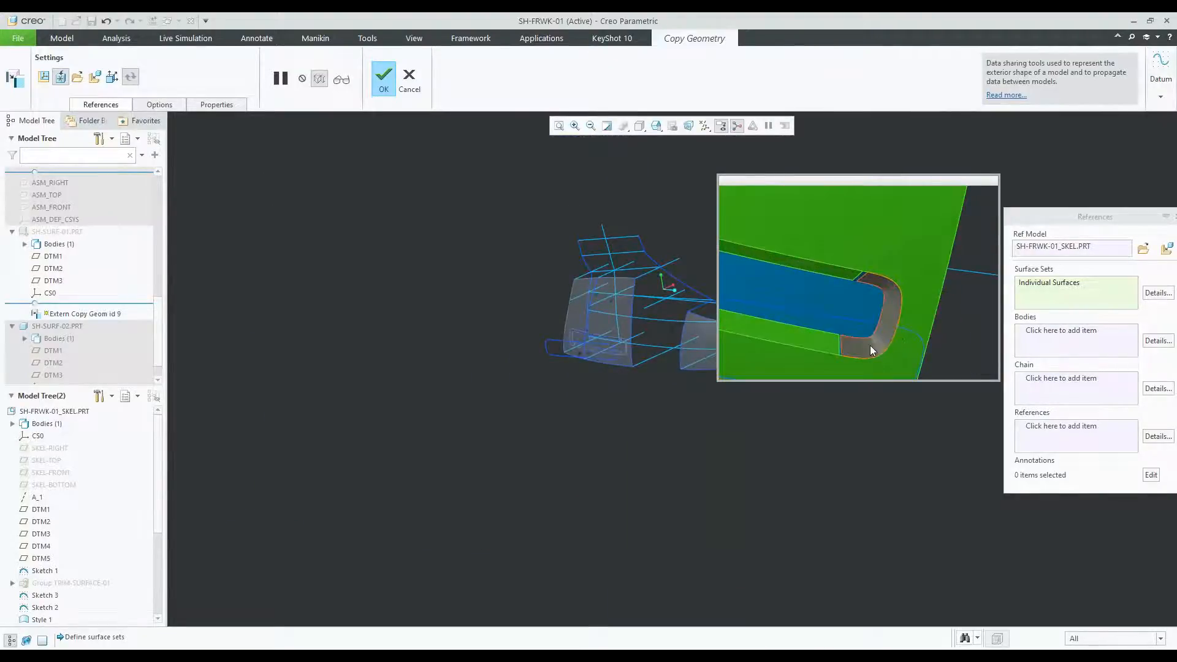
{"action": "scroll", "coordinate": [846, 342], "scroll_direction": "down", "scroll_amount": 3}
{"action": "scroll", "coordinate": [827, 343], "scroll_direction": "down", "scroll_amount": 1}
{"action": "left_click", "coordinate": [770, 323], "text": "ctrl"}
{"action": "scroll", "coordinate": [778, 355], "scroll_direction": "up", "scroll_amount": 4}
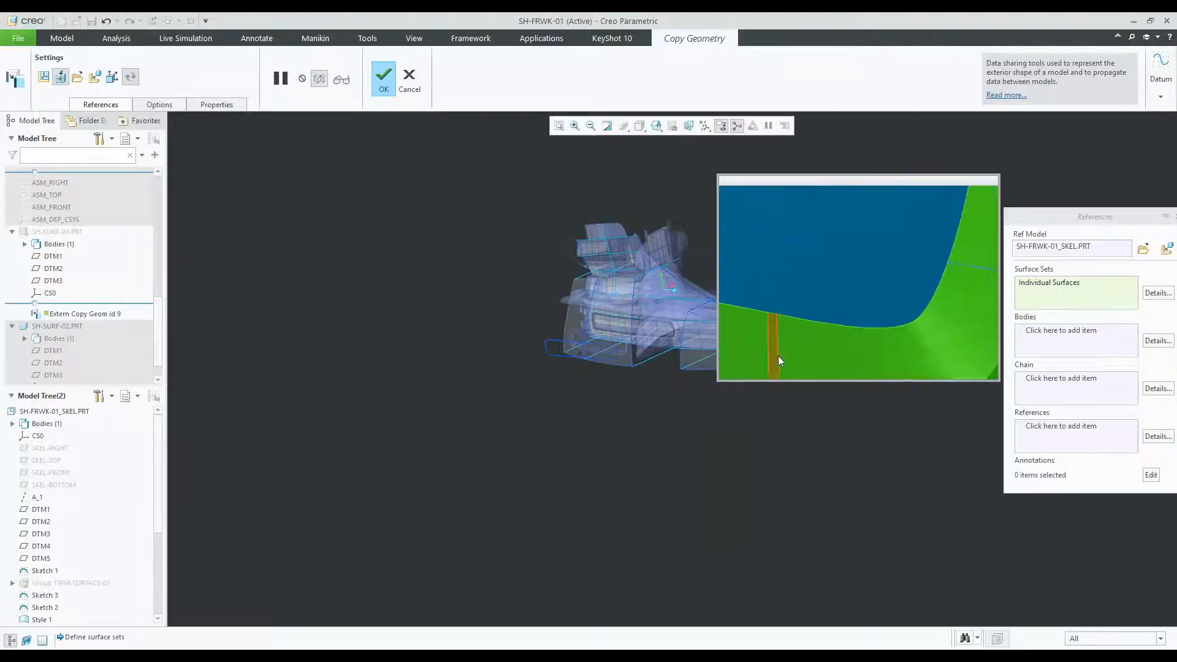
{"action": "left_click", "coordinate": [825, 205], "text": "ctrl"}
{"action": "left_click", "coordinate": [826, 195], "text": "ctrl"}
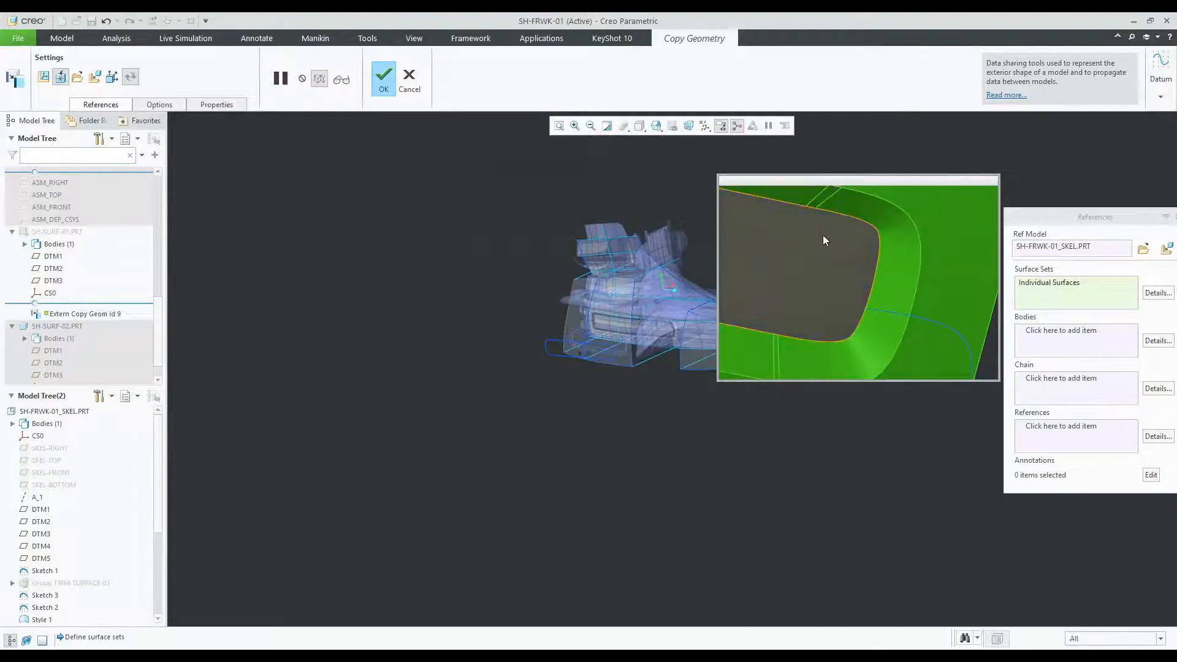
{"action": "left_click", "coordinate": [823, 234], "text": "ctrl"}
{"action": "scroll", "coordinate": [840, 337], "scroll_direction": "up", "scroll_amount": 5}
{"action": "scroll", "coordinate": [840, 337], "scroll_direction": "up", "scroll_amount": 4}
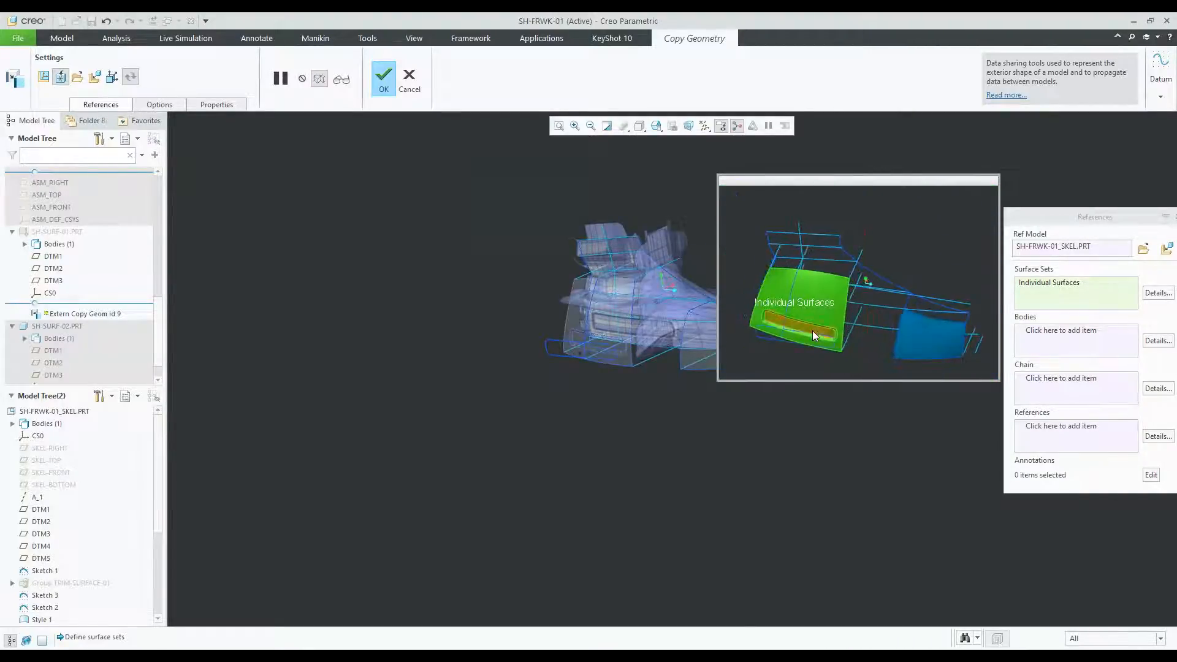
{"action": "left_click_drag", "start_coordinate": [1037, 216], "coordinate": [323, 251]}
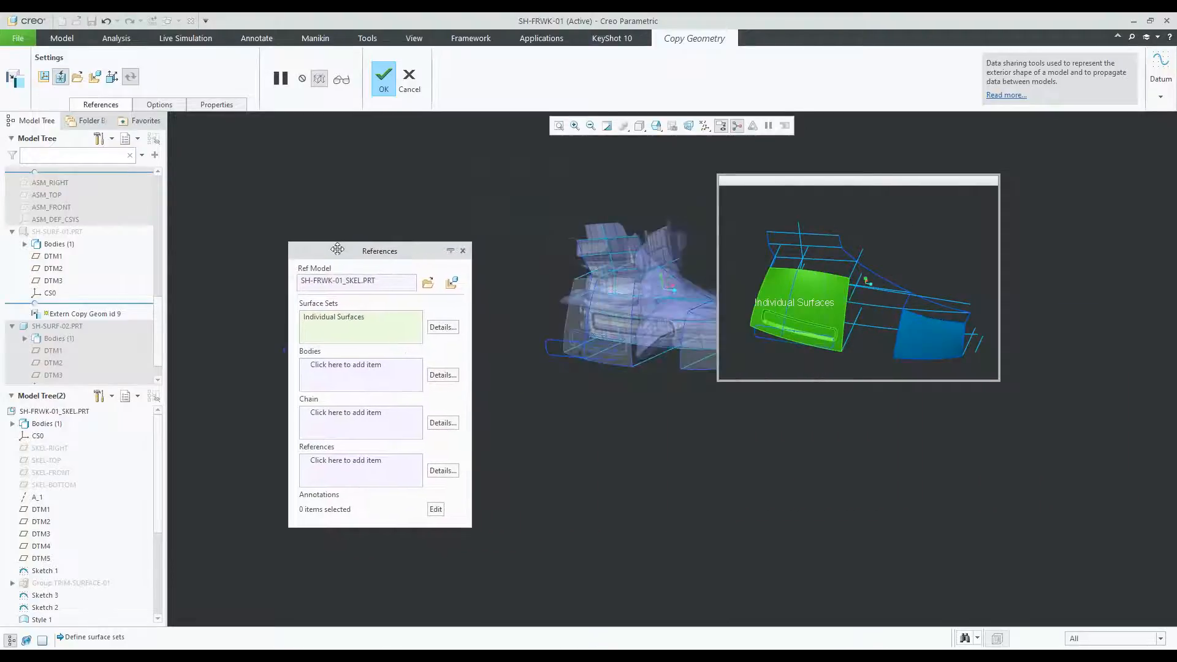
{"action": "left_click", "coordinate": [382, 83]}
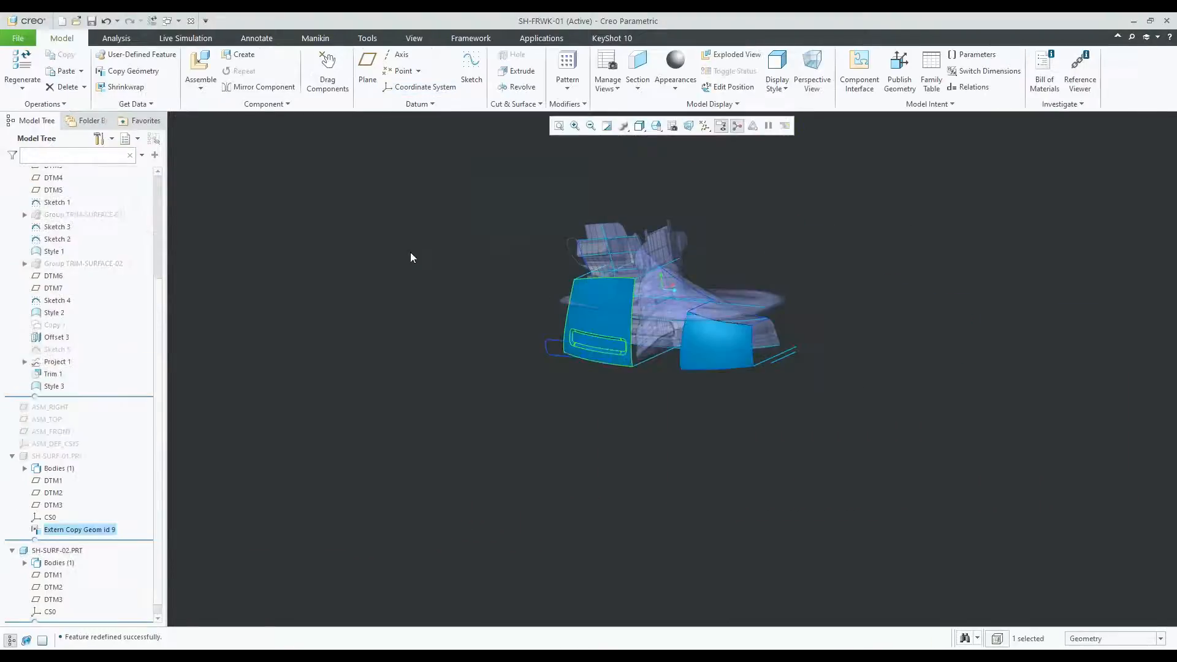
Highlight the redefined Extern Copy Geom feature and show the hidden part SH-SURF-01.PRT.
{"action": "left_click", "coordinate": [112, 530]}
{"action": "scroll", "coordinate": [612, 300], "scroll_direction": "down", "scroll_amount": 5}
{"action": "scroll", "coordinate": [620, 305], "scroll_direction": "down", "scroll_amount": 2}
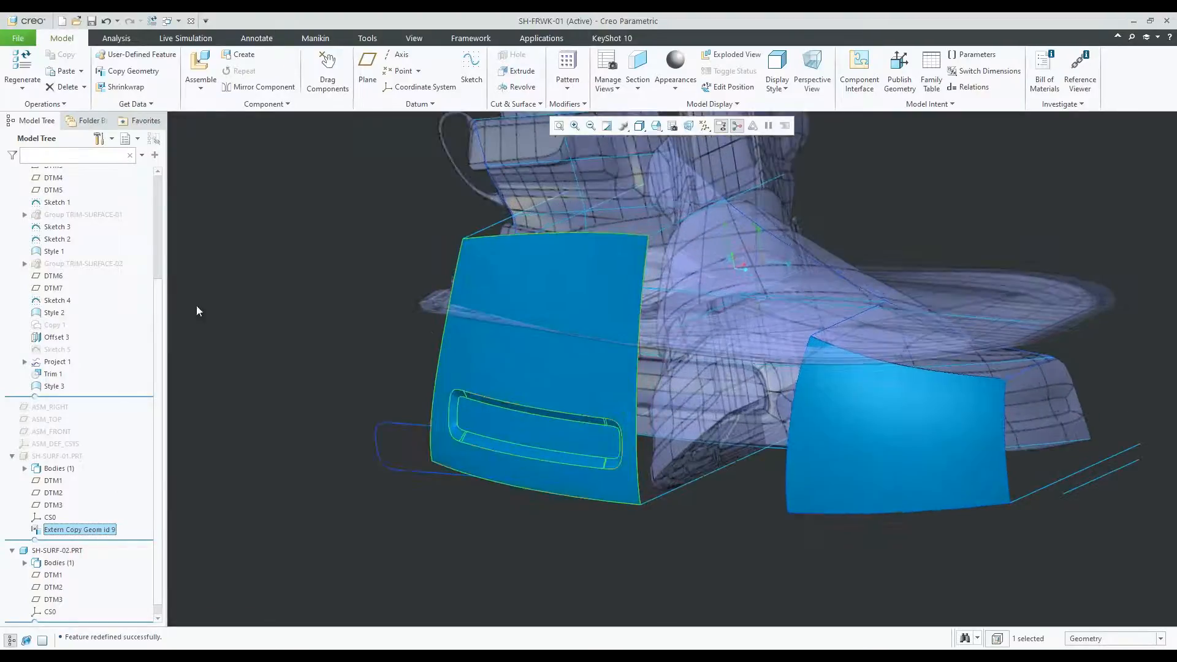
{"action": "scroll", "coordinate": [153, 206], "scroll_direction": "up", "scroll_amount": 4}
{"action": "scroll", "coordinate": [153, 206], "scroll_direction": "down", "scroll_amount": 4}
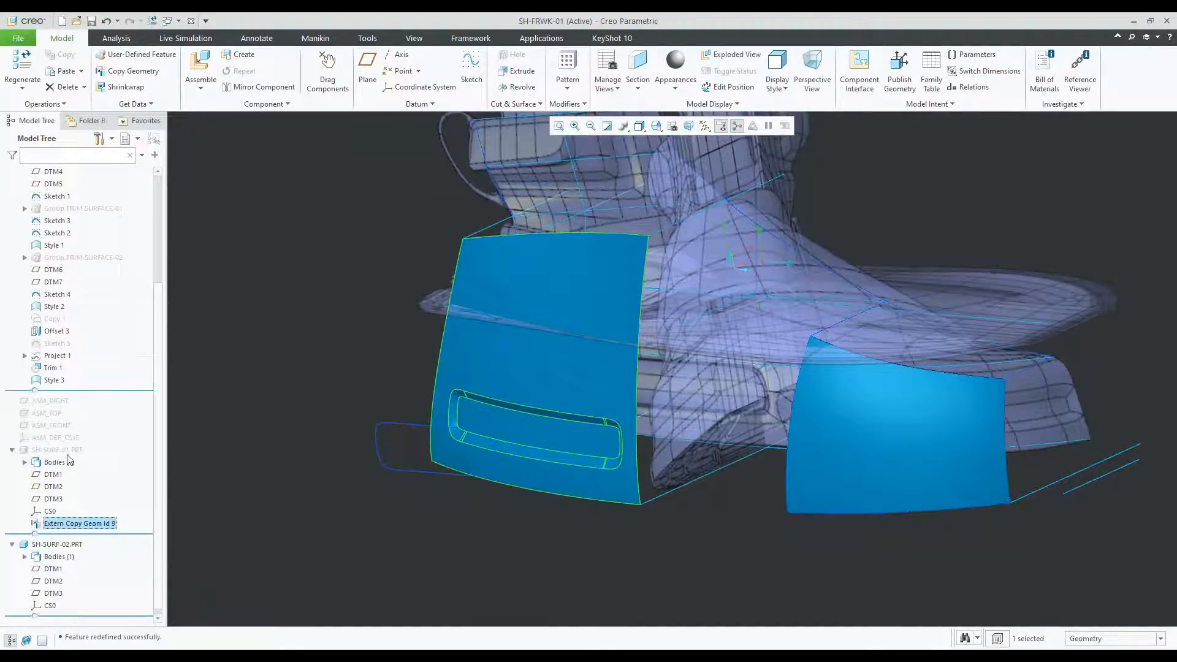
{"action": "left_click", "coordinate": [55, 450]}
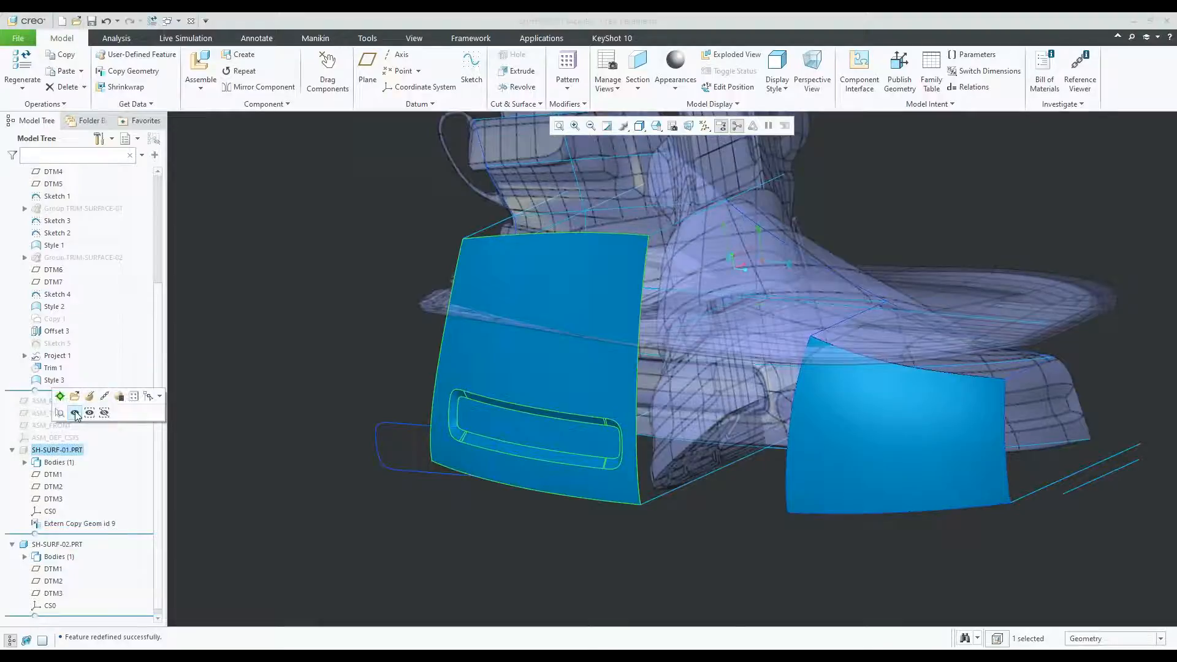
{"action": "left_click", "coordinate": [74, 414]}
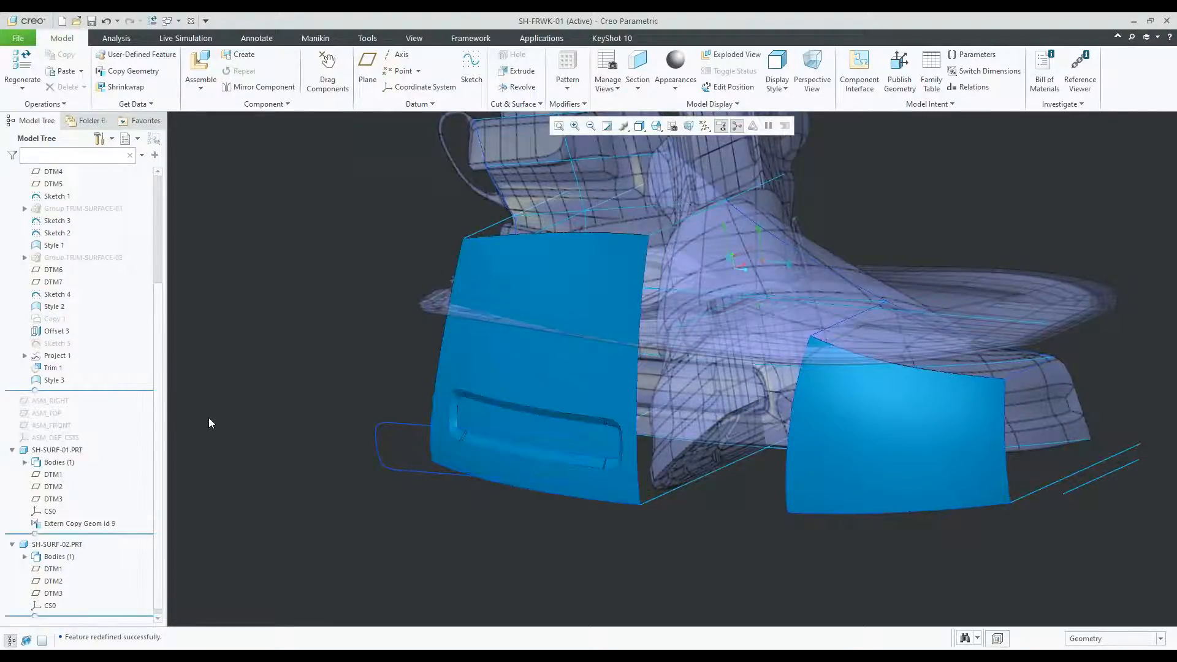
Activate the skeleton part SH-FRWK-01_SKEL.PRT within the assembly.
{"action": "scroll", "coordinate": [209, 423], "scroll_direction": "up", "scroll_amount": 1}
{"action": "scroll", "coordinate": [147, 380], "scroll_direction": "up", "scroll_amount": 5}
{"action": "left_click", "coordinate": [66, 185]}
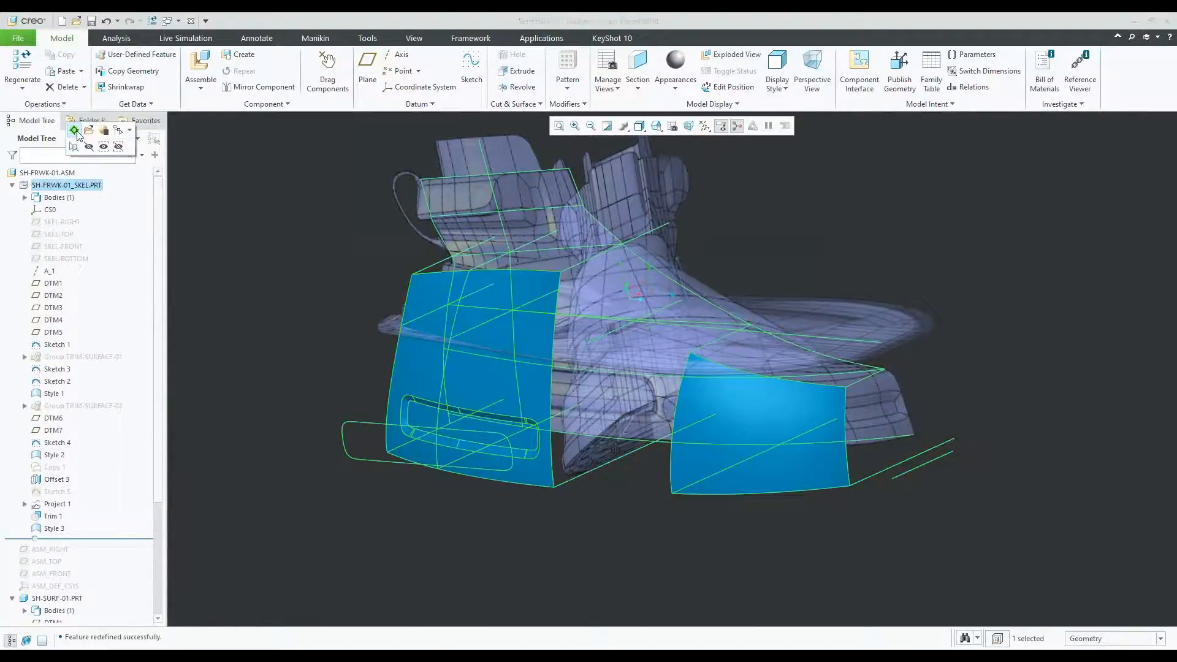
{"action": "left_click", "coordinate": [81, 130]}
Set the 20 mm dimension of Sketch 4's cross line beside the side panel to 15 mm.
{"action": "middle_click_drag", "start_coordinate": [619, 307], "coordinate": [546, 307]}
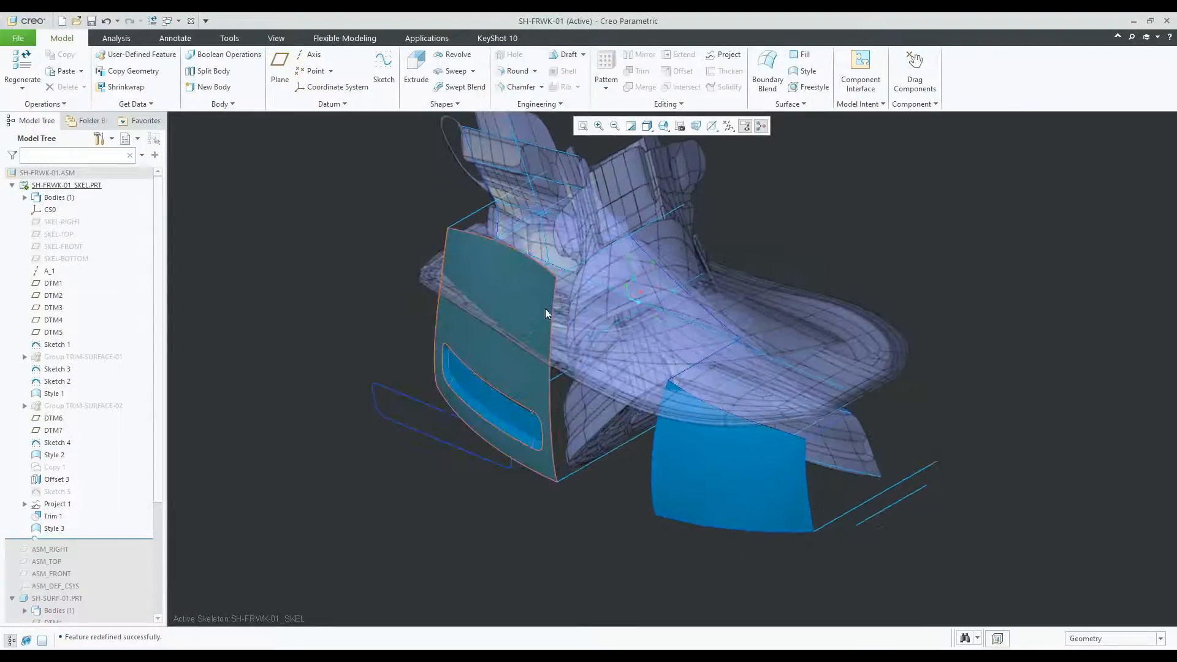
{"action": "left_click", "coordinate": [544, 307]}
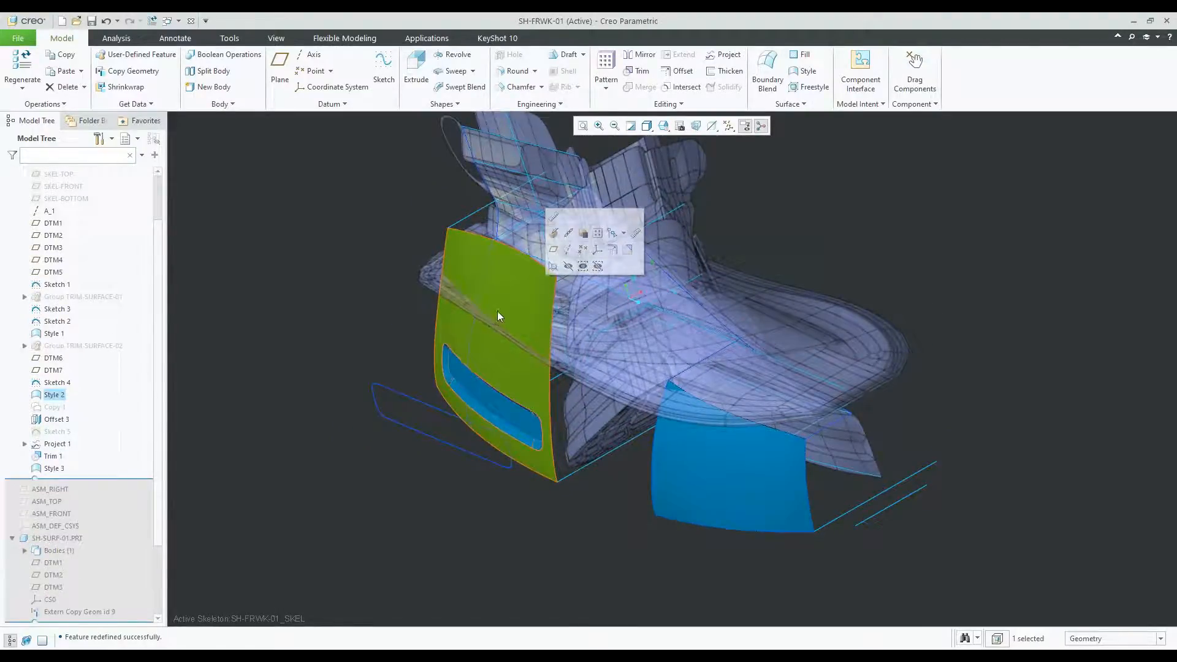
{"action": "middle_click_drag", "start_coordinate": [305, 364], "coordinate": [569, 270]}
{"action": "left_click", "coordinate": [569, 270]}
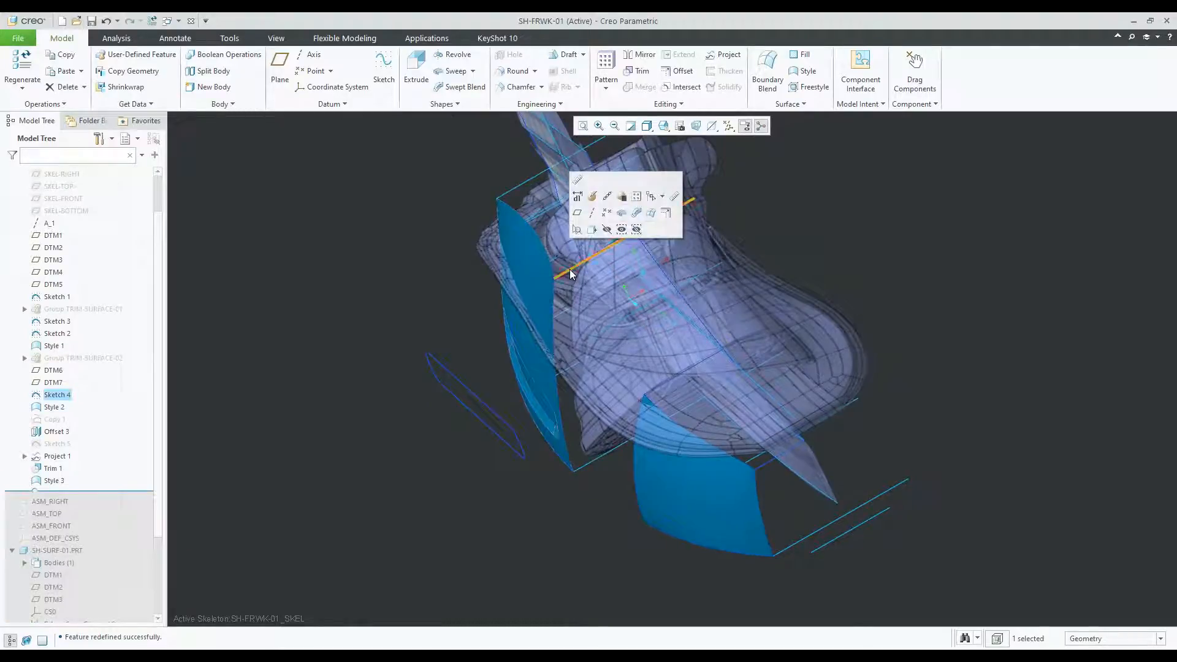
{"action": "double_click", "coordinate": [570, 271]}
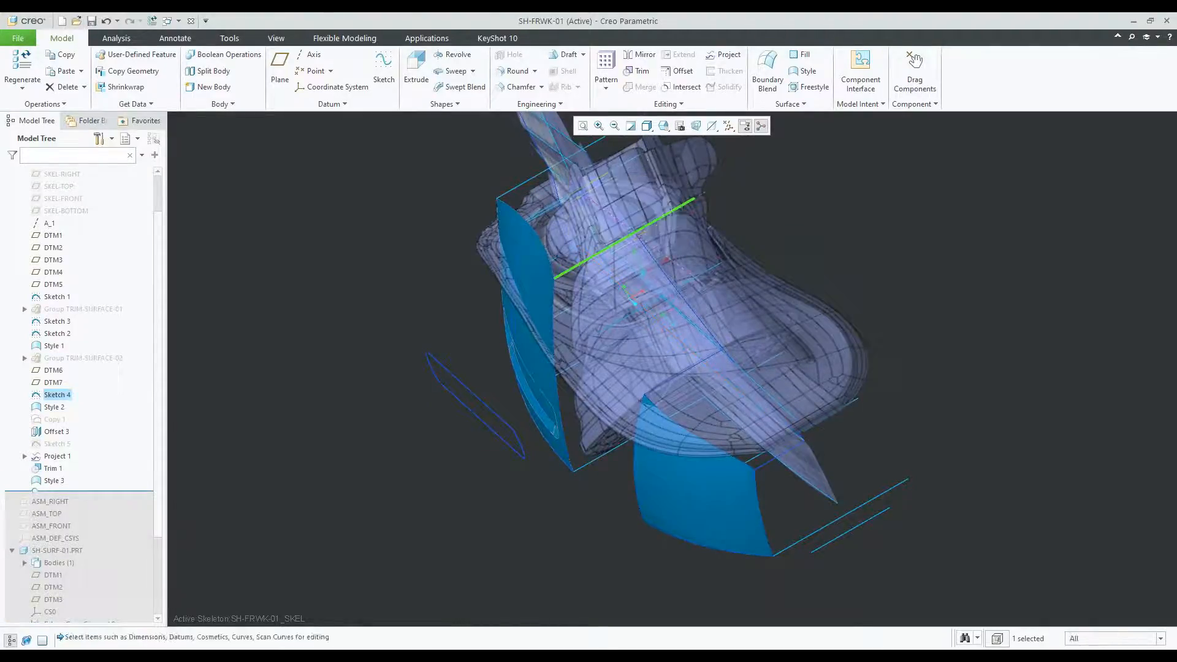
{"action": "scroll", "coordinate": [576, 267], "scroll_direction": "down", "scroll_amount": 3}
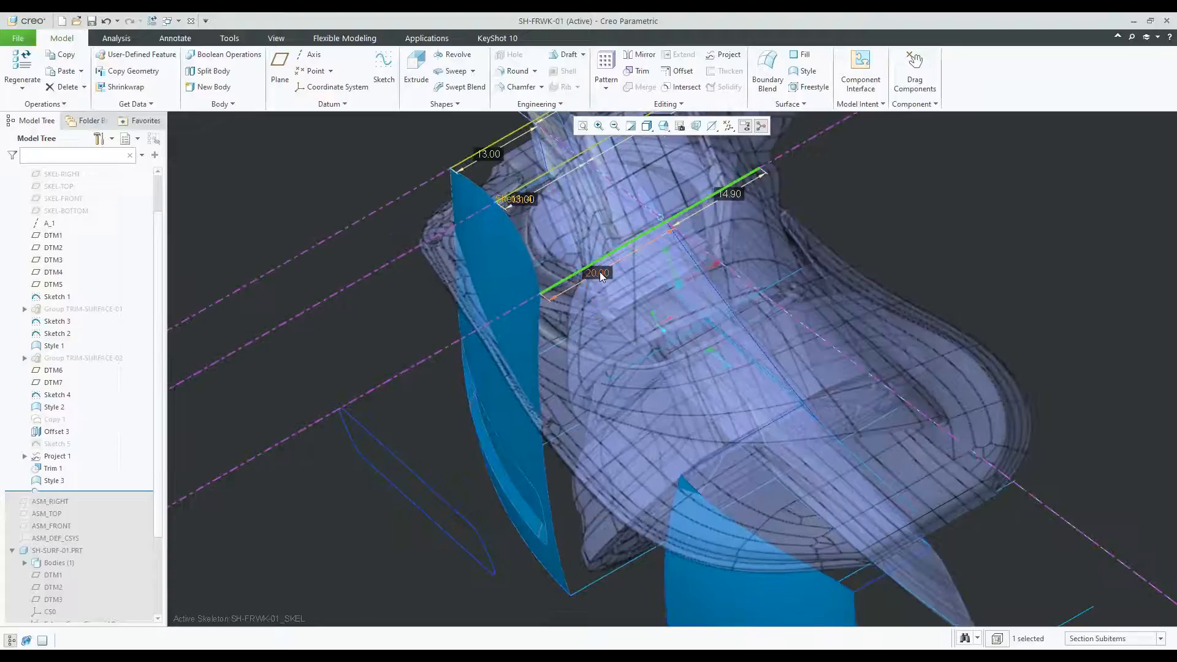
{"action": "double_click", "coordinate": [598, 274]}
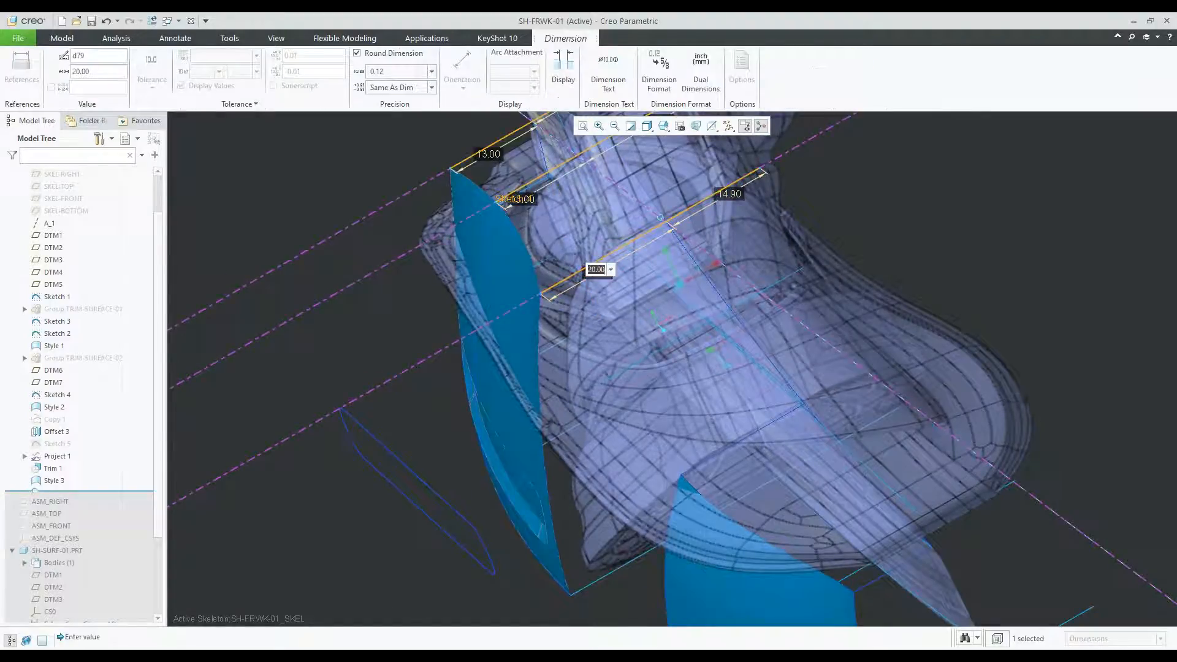
{"action": "type", "text": "15"}
{"action": "key", "text": "Return"}
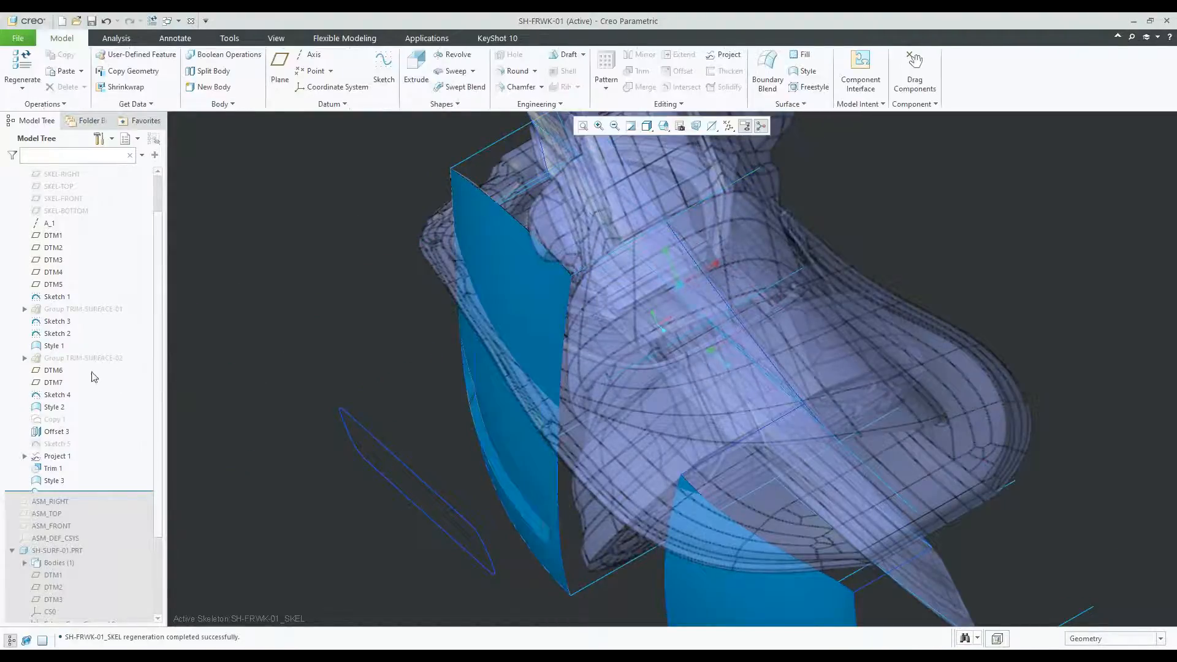
Hide the Style 2 feature in the skeleton.
{"action": "left_click", "coordinate": [52, 347]}
{"action": "left_click", "coordinate": [53, 407]}
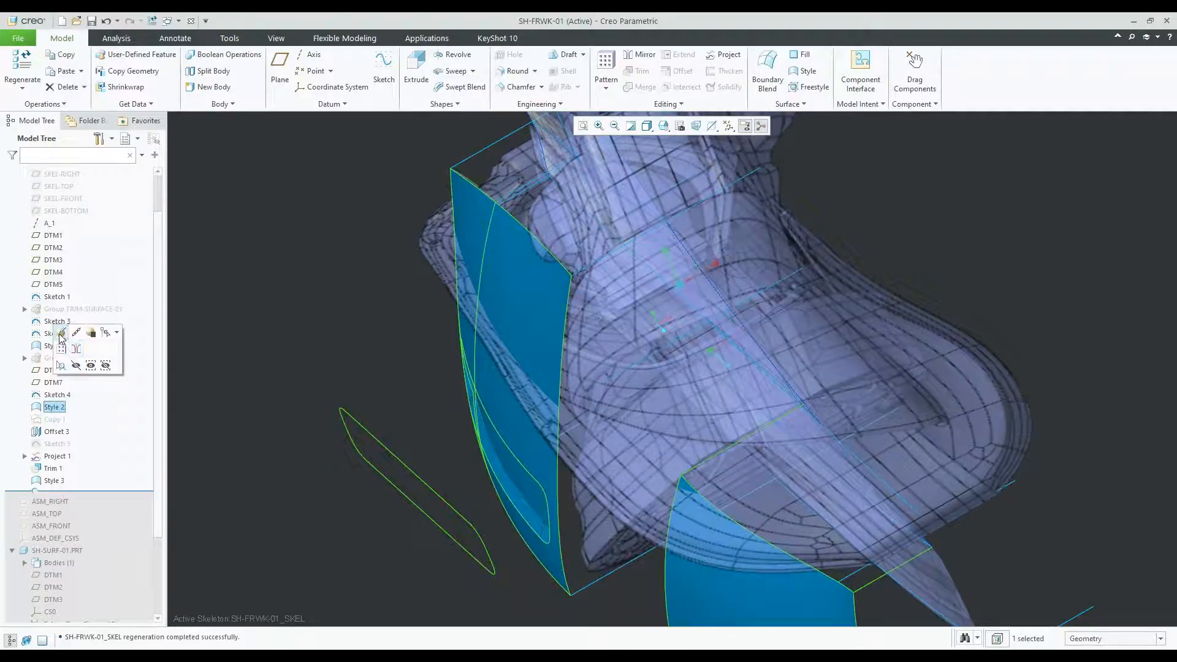
{"action": "left_click", "coordinate": [74, 367]}
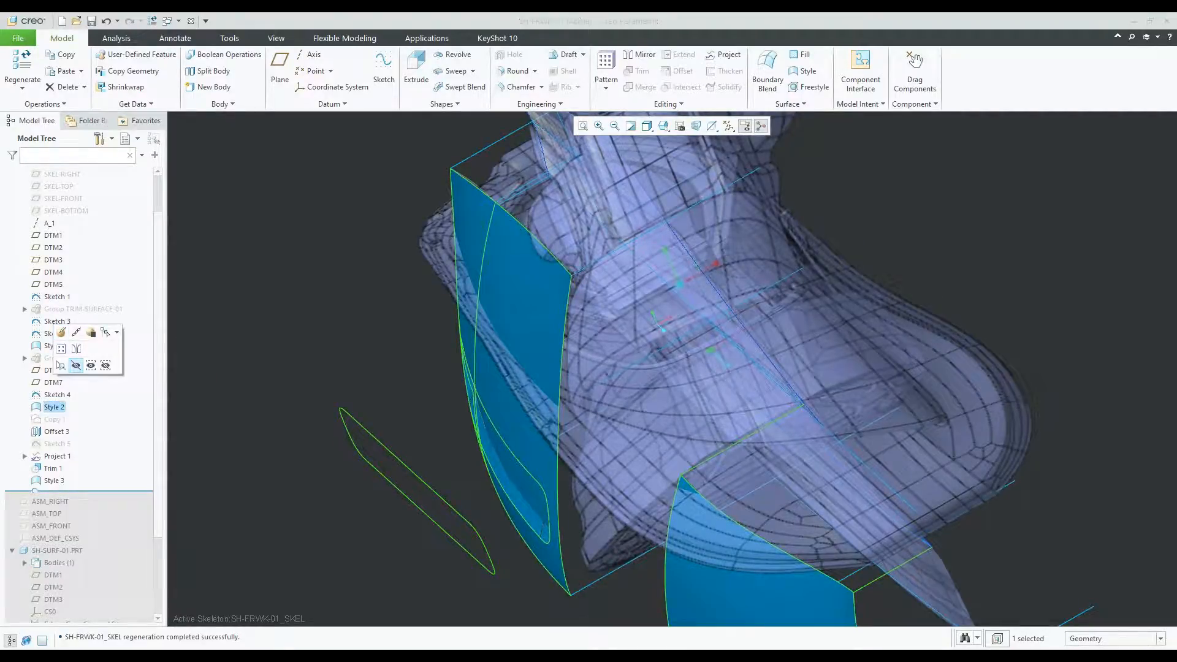
{"action": "scroll", "coordinate": [321, 396], "scroll_direction": "up", "scroll_amount": 3}
{"action": "middle_click_drag", "start_coordinate": [472, 392], "coordinate": [490, 343]}
{"action": "scroll", "coordinate": [257, 460], "scroll_direction": "up", "scroll_amount": 1}
{"action": "scroll", "coordinate": [108, 530], "scroll_direction": "down", "scroll_amount": 2}
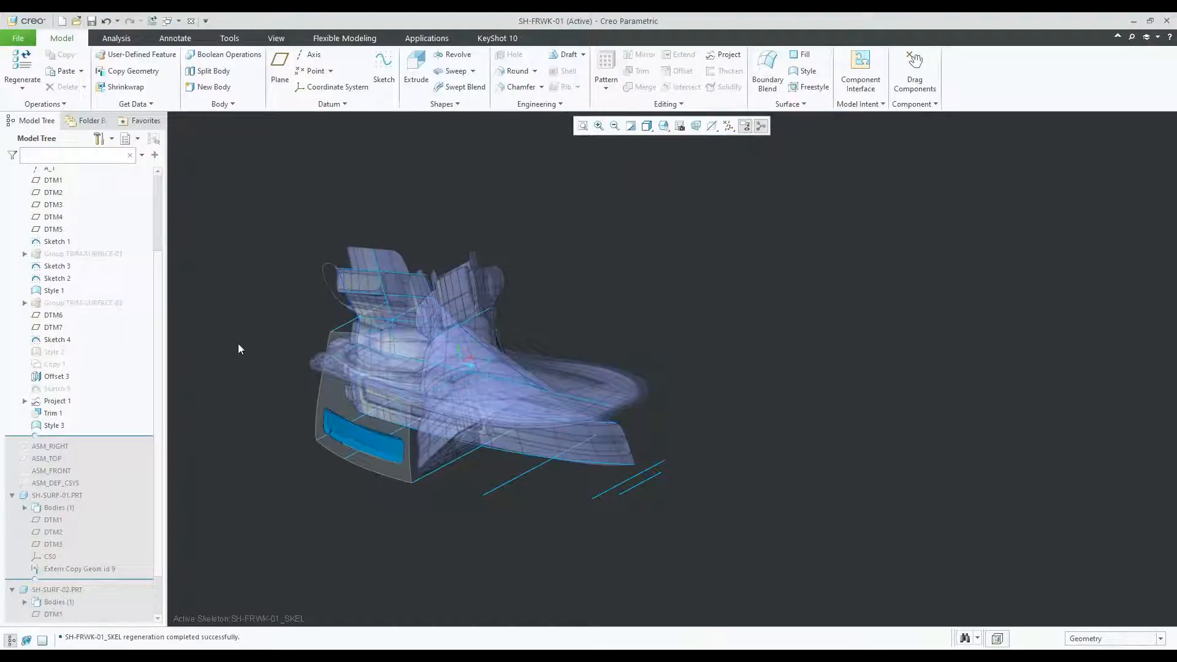
Activate the top-level assembly SH-FRWK-01.ASM and regenerate it.
{"action": "key", "text": "ctrl+a"}
{"action": "left_click", "coordinate": [57, 496]}
{"action": "middle_click_drag", "start_coordinate": [472, 402], "coordinate": [422, 507]}
{"action": "left_click", "coordinate": [152, 22]}
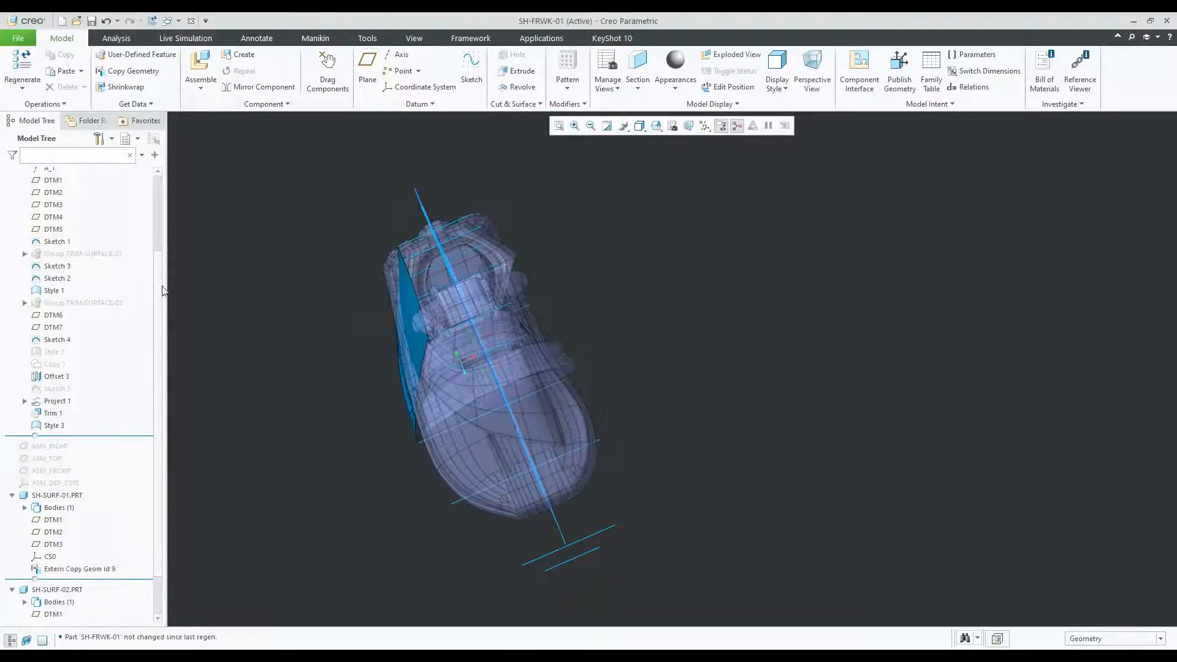
Examine from several angles how the copied panel surface of SH-SURF-01.PRT follows the edited skeleton sketch.
{"action": "scroll", "coordinate": [426, 369], "scroll_direction": "down", "scroll_amount": 3}
{"action": "middle_click_drag", "start_coordinate": [423, 362], "coordinate": [380, 374]}
{"action": "left_click", "coordinate": [62, 495]}
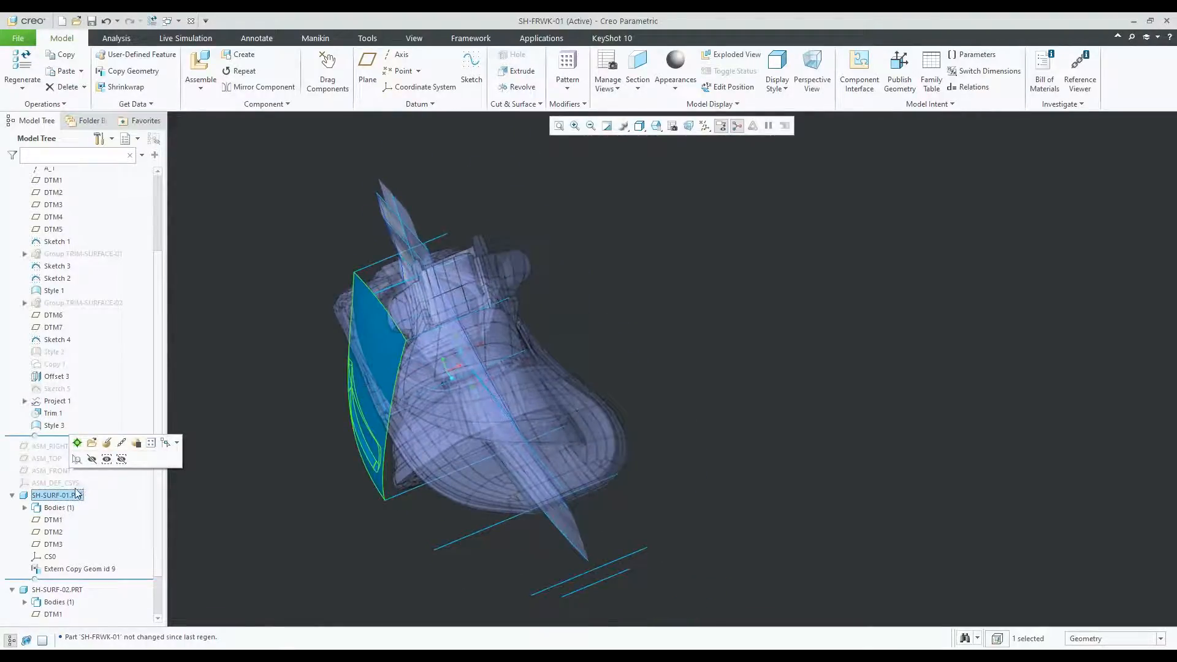
{"action": "scroll", "coordinate": [412, 335], "scroll_direction": "down", "scroll_amount": 2}
{"action": "scroll", "coordinate": [412, 334], "scroll_direction": "down", "scroll_amount": 1}
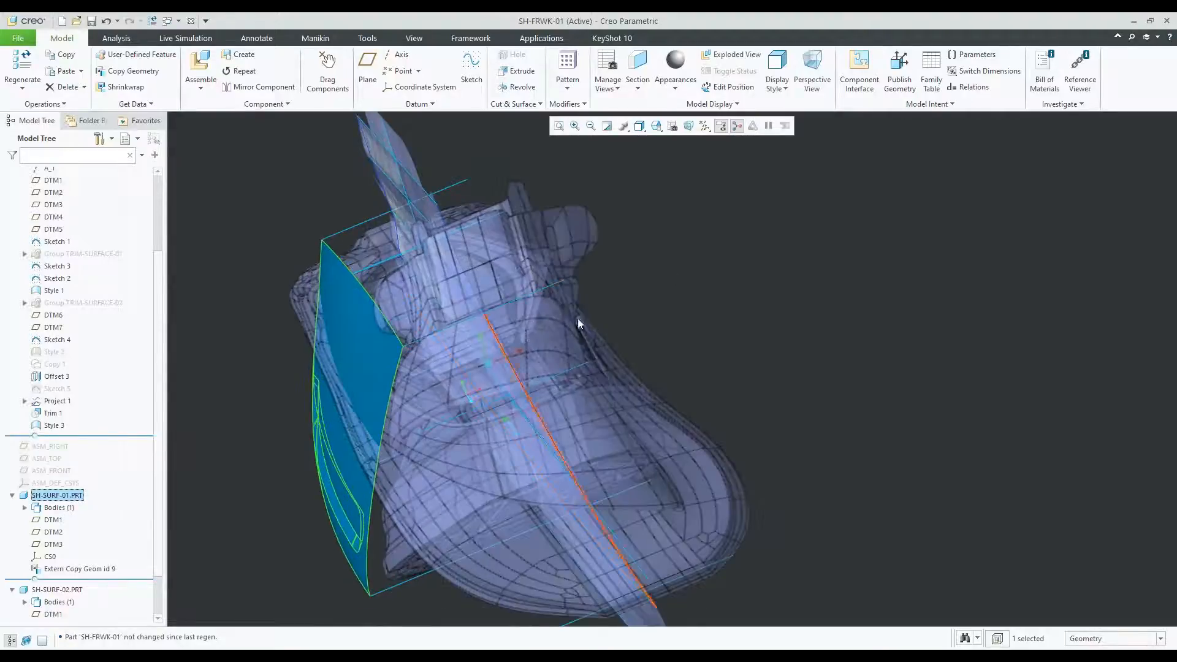
{"action": "left_click", "coordinate": [578, 321]}
{"action": "scroll", "coordinate": [433, 347], "scroll_direction": "down", "scroll_amount": 2}
{"action": "mouse_move", "coordinate": [433, 347]}
{"action": "middle_mouse_down"}
{"action": "mouse_move", "coordinate": [414, 326]}
{"action": "mouse_move", "coordinate": [459, 342]}
{"action": "middle_mouse_up"}
{"action": "scroll", "coordinate": [459, 342], "scroll_direction": "up", "scroll_amount": 2}
{"action": "scroll", "coordinate": [457, 345], "scroll_direction": "down", "scroll_amount": 1}
{"action": "scroll", "coordinate": [457, 356], "scroll_direction": "up", "scroll_amount": 2}
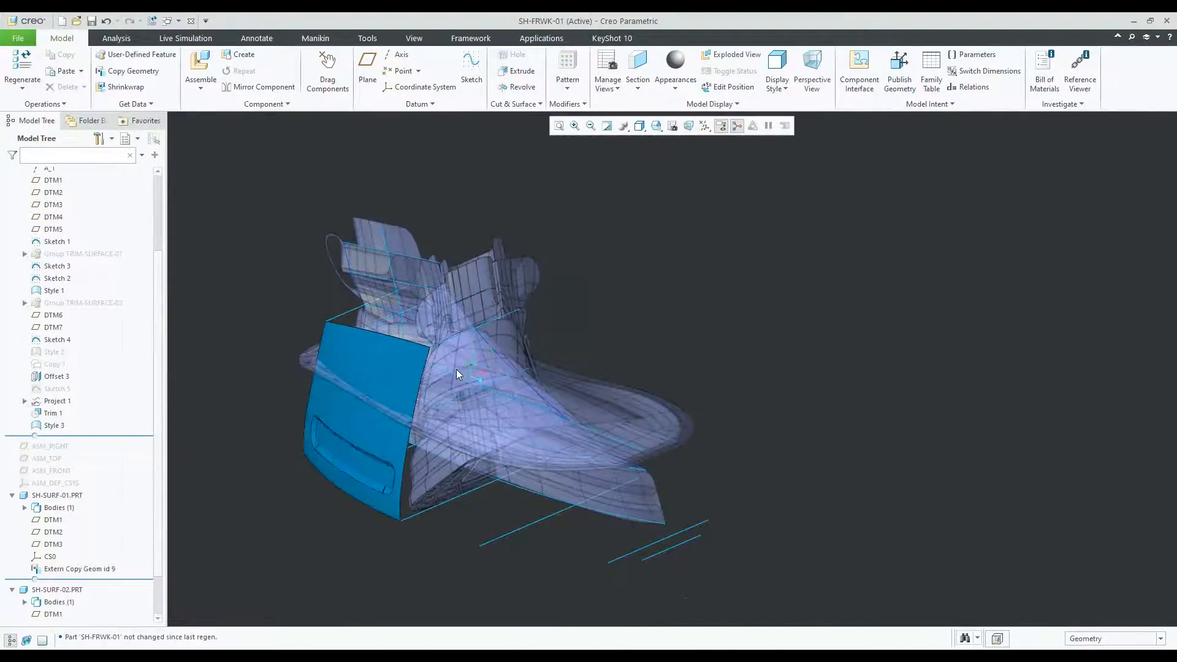
Activate the skeleton SH-FRWK-01_SKEL.PRT inside the assembly and show its hidden Style 2 feature.
{"action": "left_click_drag", "start_coordinate": [159, 279], "coordinate": [158, 196]}
{"action": "left_click", "coordinate": [62, 185]}
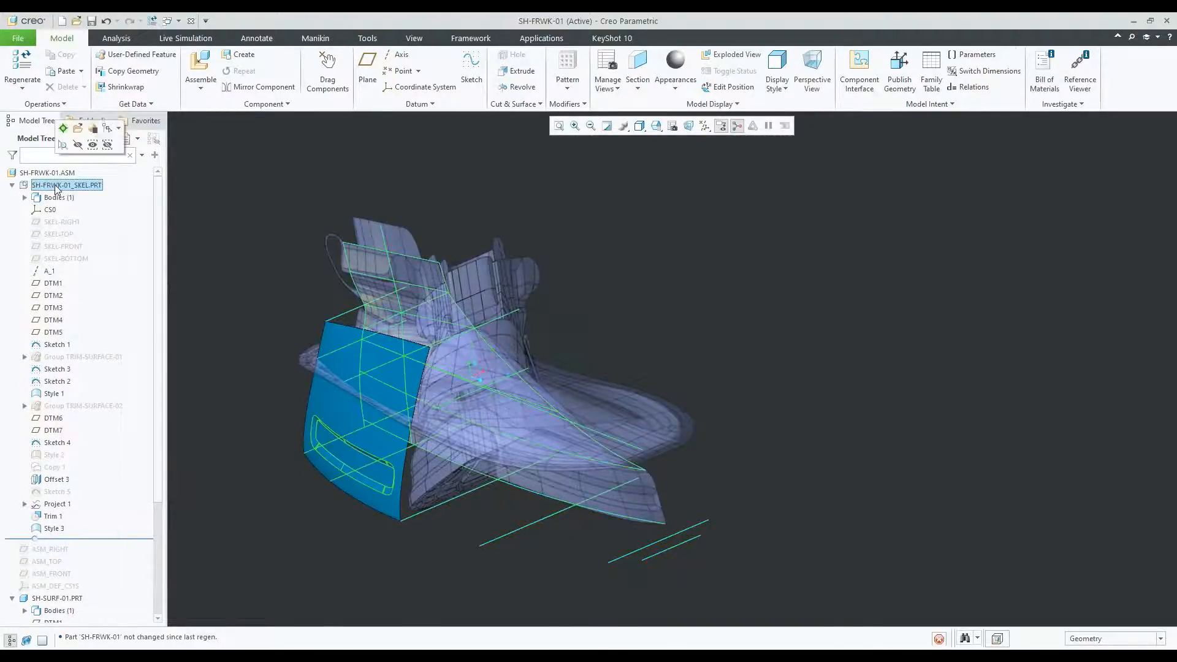
{"action": "left_click", "coordinate": [63, 128]}
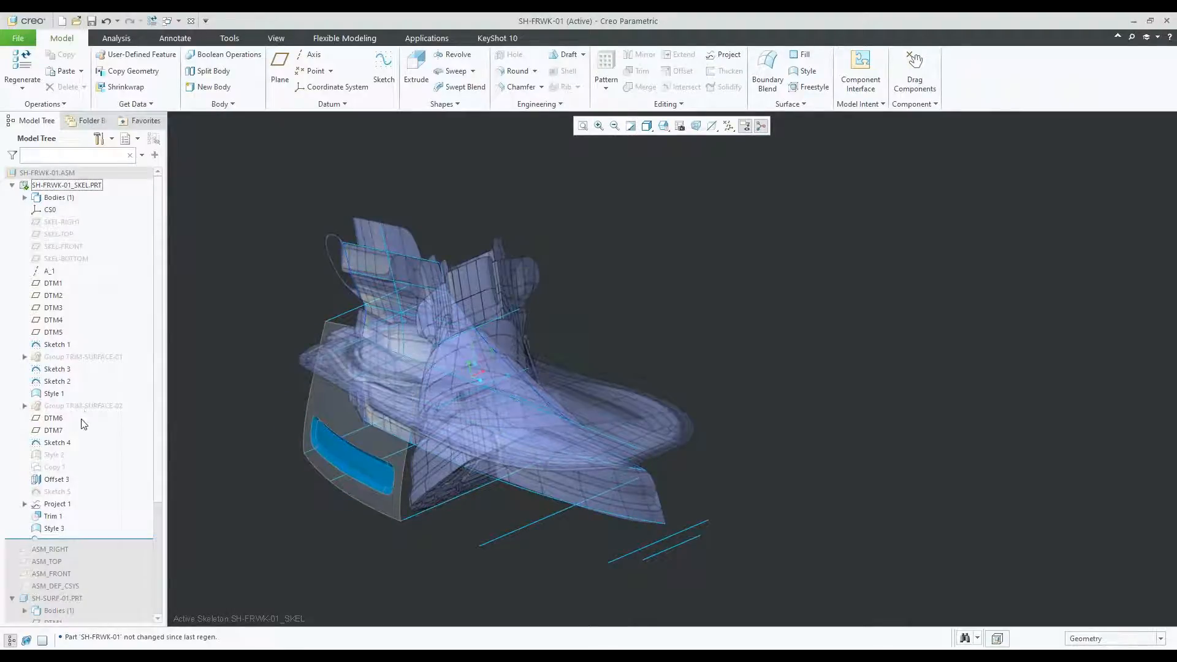
{"action": "left_click", "coordinate": [58, 456]}
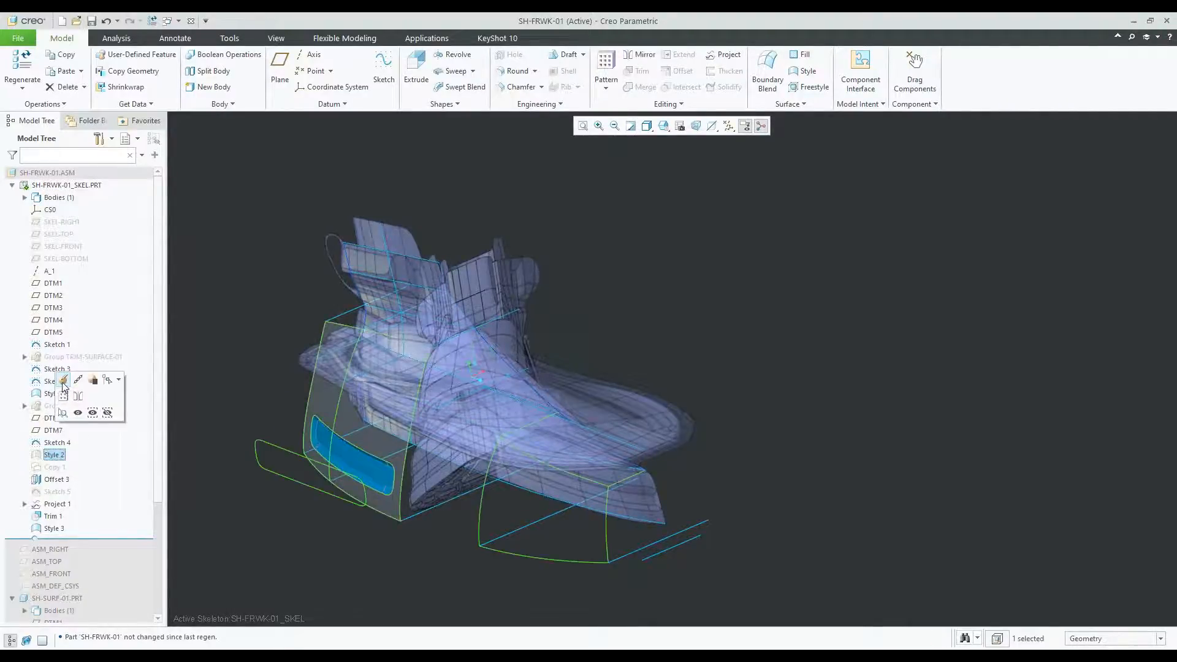
{"action": "left_click", "coordinate": [78, 413]}
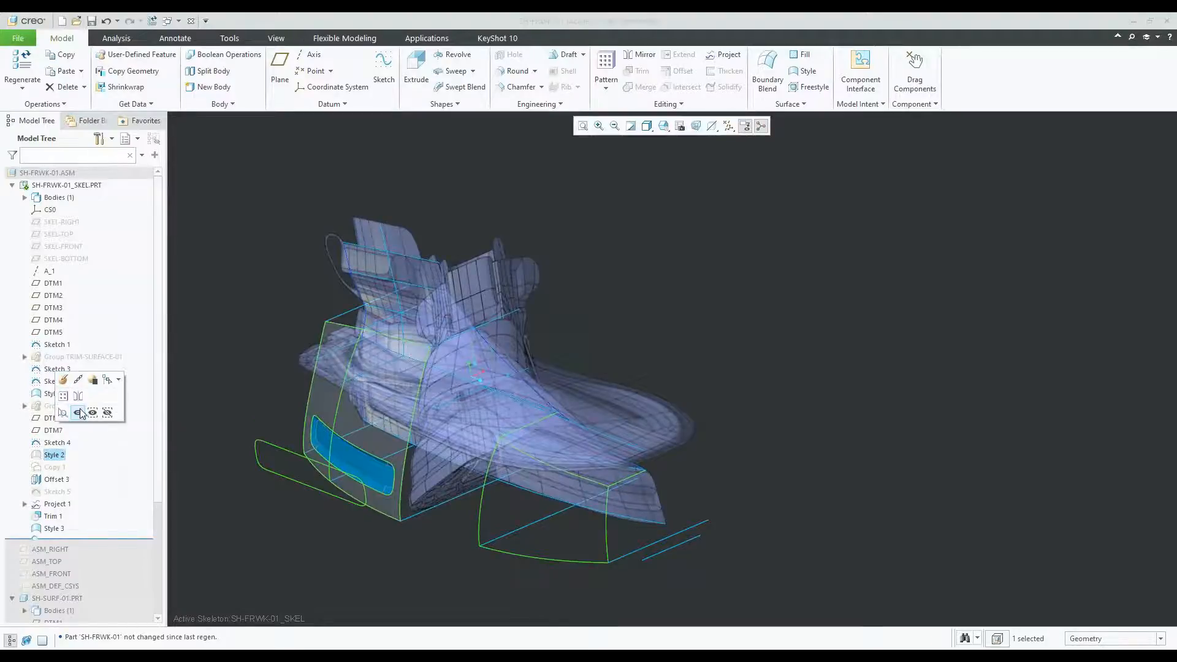
{"action": "left_click", "coordinate": [757, 365]}
Open the Style 3 feature at the large side panel's slot recess for redefinition.
{"action": "scroll", "coordinate": [694, 419], "scroll_direction": "up", "scroll_amount": 2}
{"action": "middle_click_drag", "start_coordinate": [692, 418], "coordinate": [490, 447]}
{"action": "scroll", "coordinate": [533, 436], "scroll_direction": "down", "scroll_amount": 2}
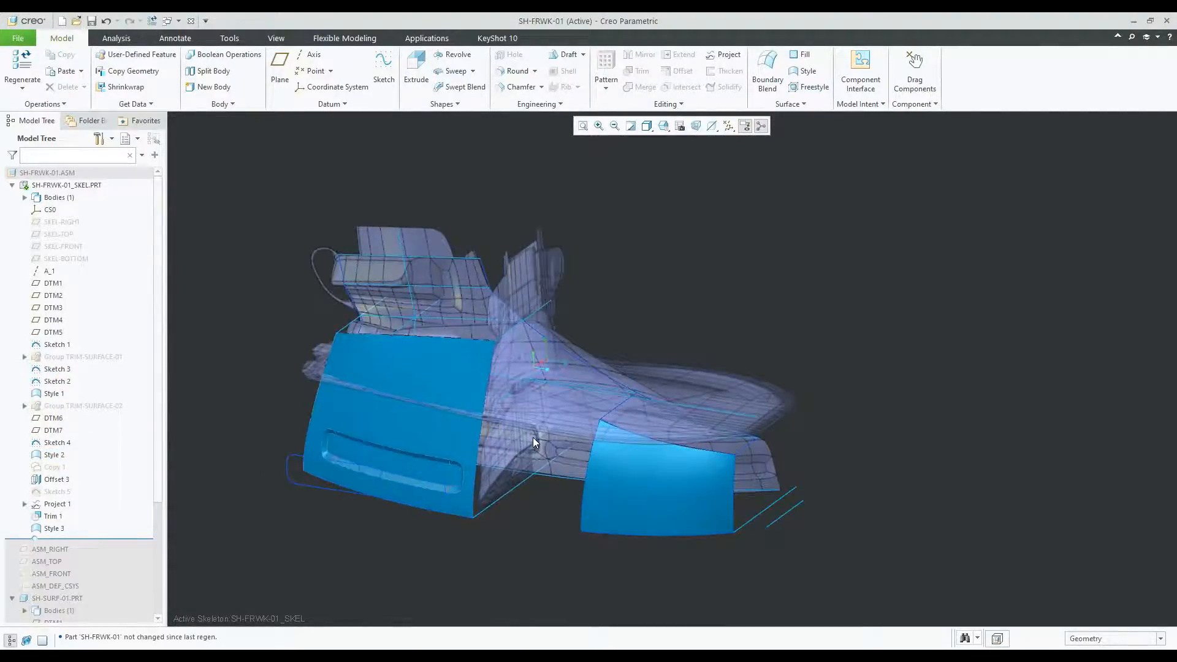
{"action": "scroll", "coordinate": [522, 428], "scroll_direction": "down", "scroll_amount": 1}
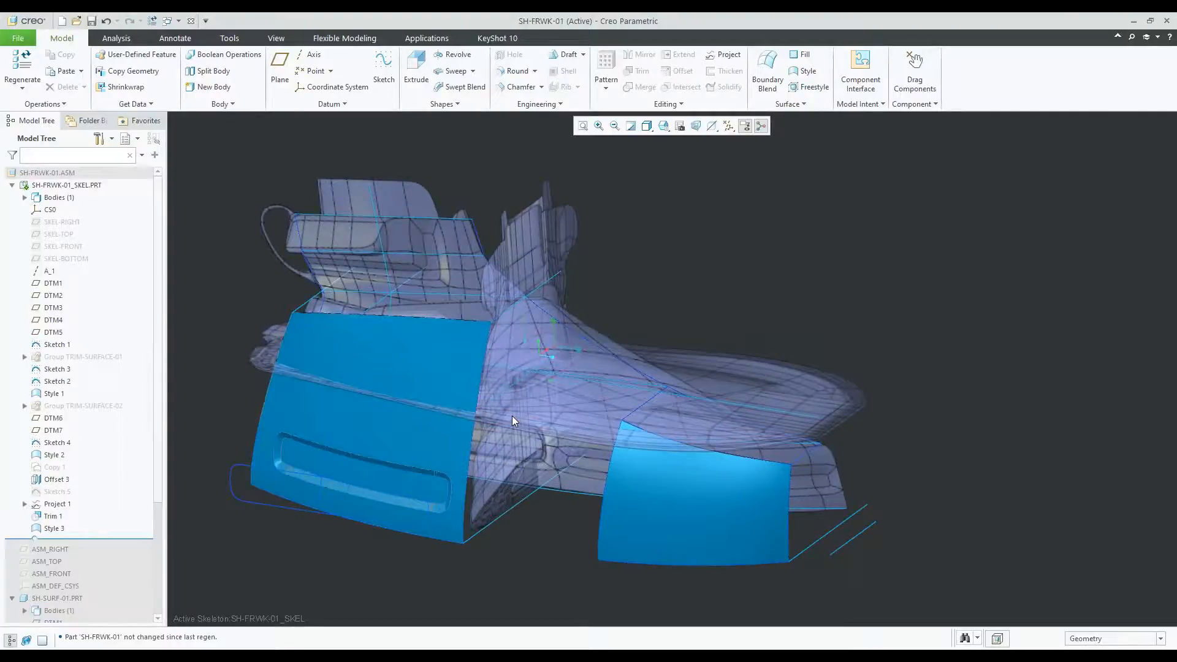
{"action": "middle_click_drag", "start_coordinate": [535, 411], "coordinate": [552, 423]}
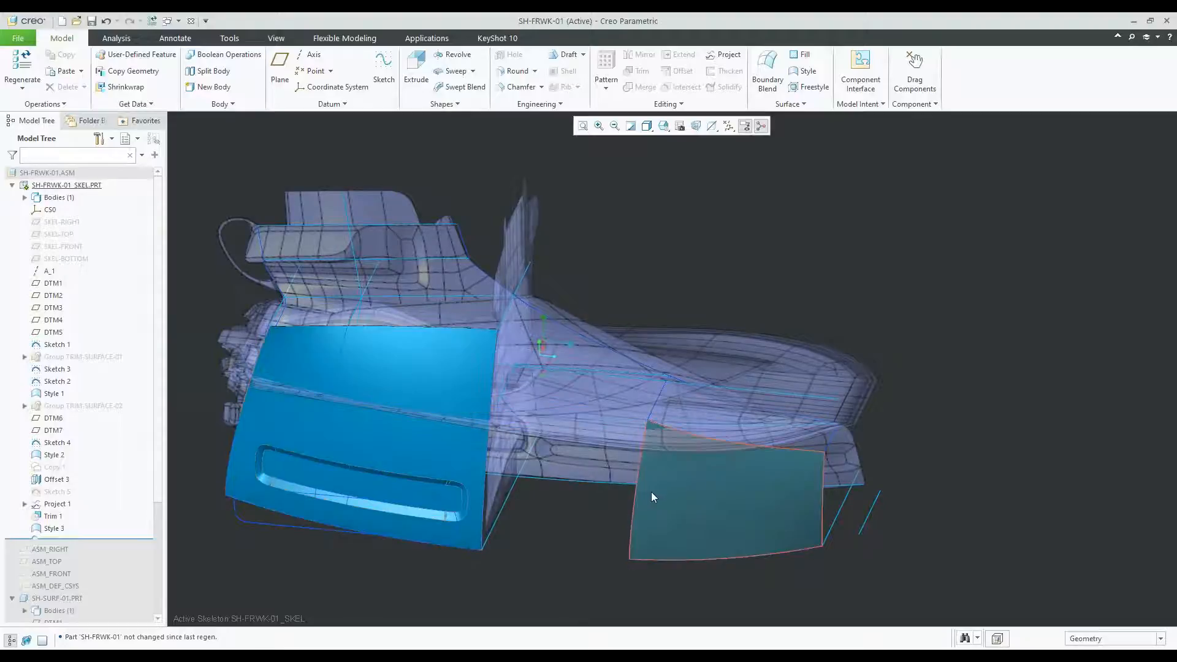
{"action": "left_click", "coordinate": [669, 500]}
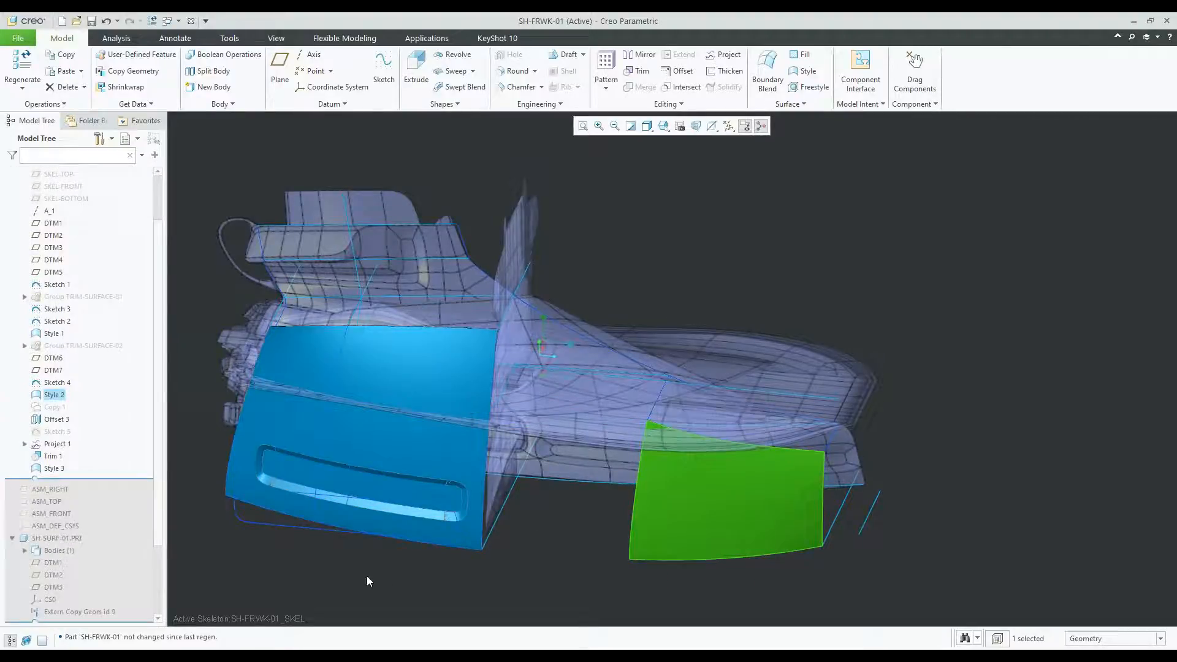
{"action": "left_click", "coordinate": [446, 515]}
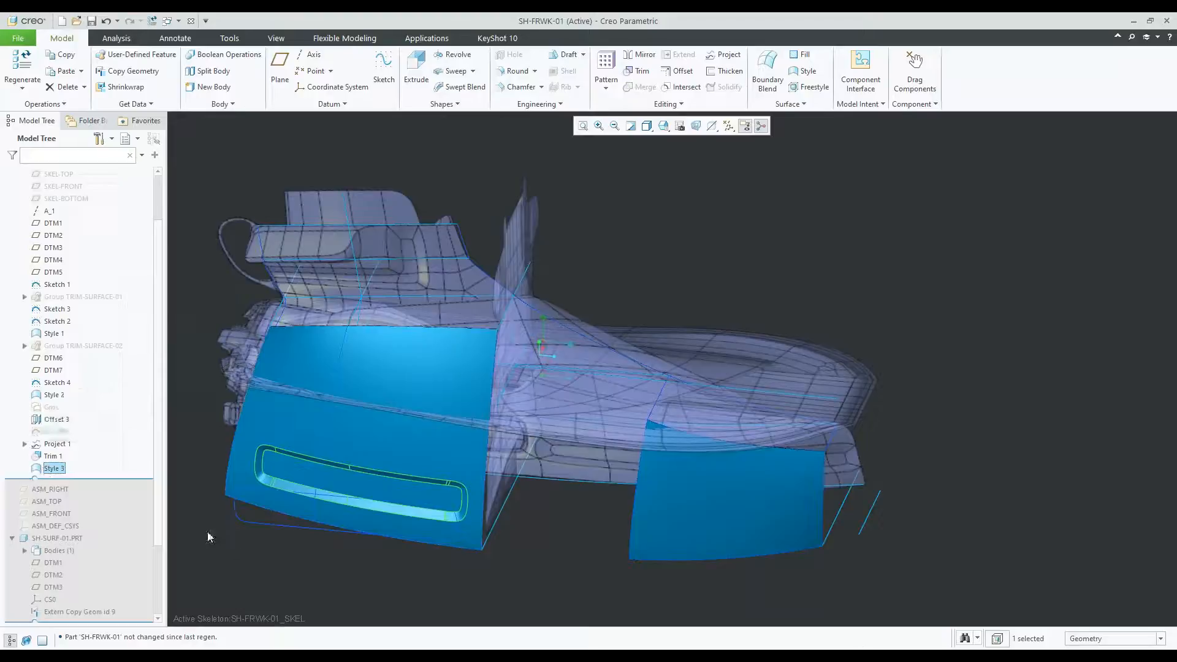
{"action": "right_click", "coordinate": [60, 471]}
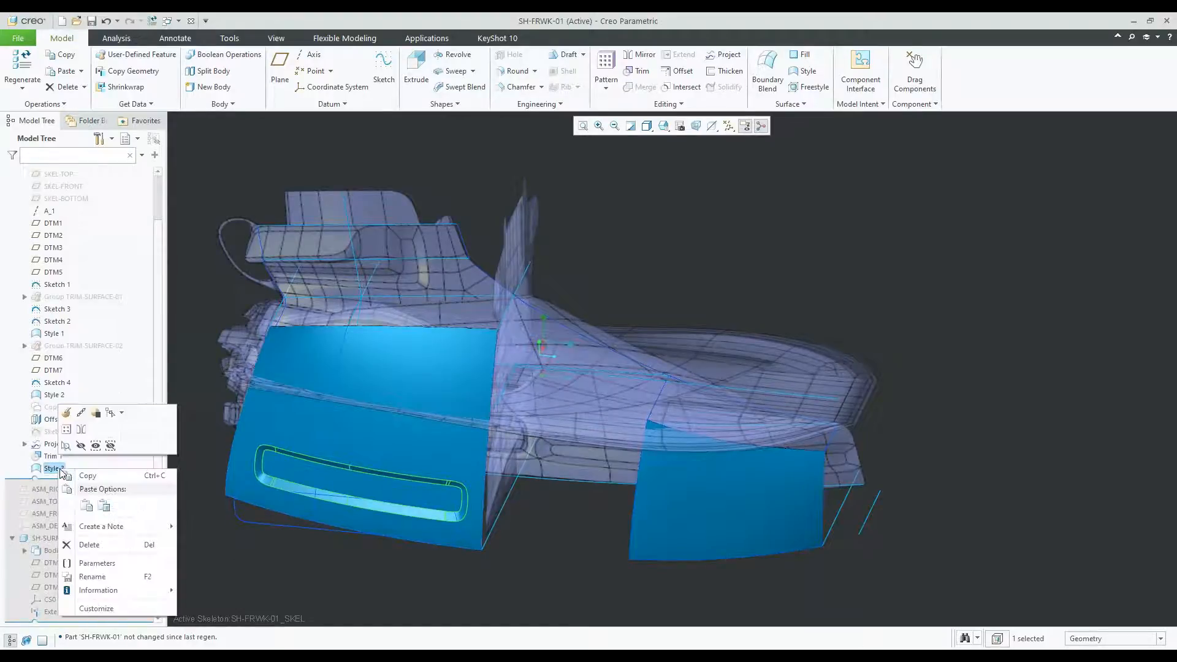
{"action": "left_click", "coordinate": [66, 414]}
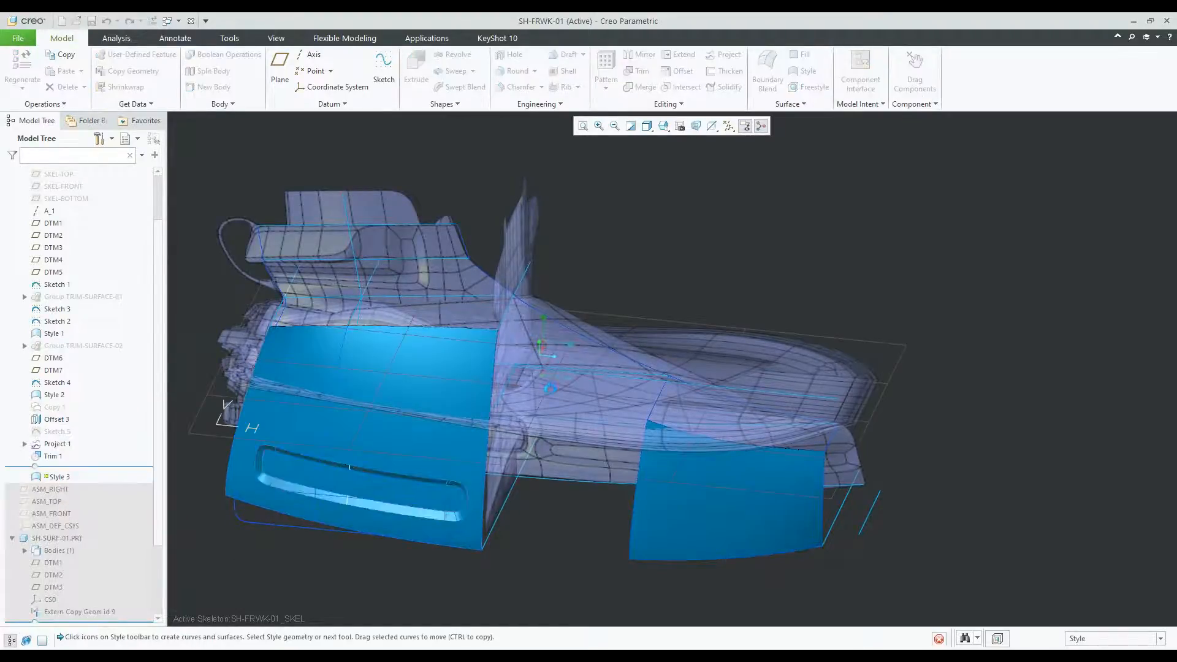
Draw a degree 3 free curve in Style 3 between the facing upper corners of the two side panels and open it for editing.
{"action": "left_click", "coordinate": [122, 67]}
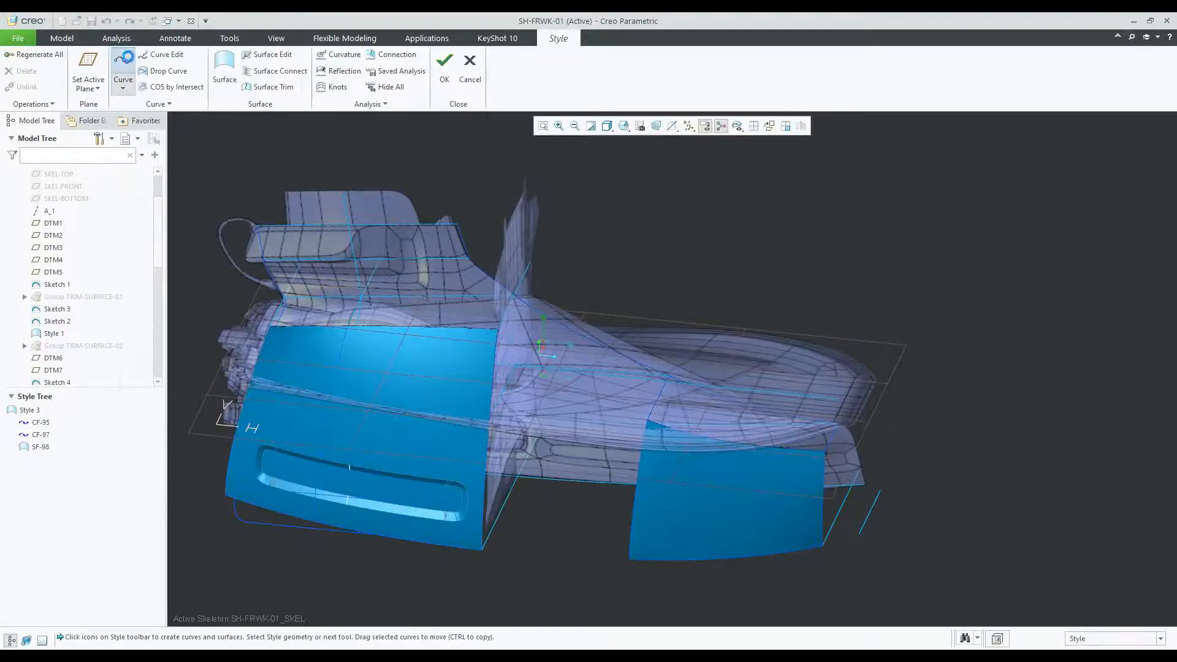
{"action": "scroll", "coordinate": [561, 341], "scroll_direction": "down", "scroll_amount": 2}
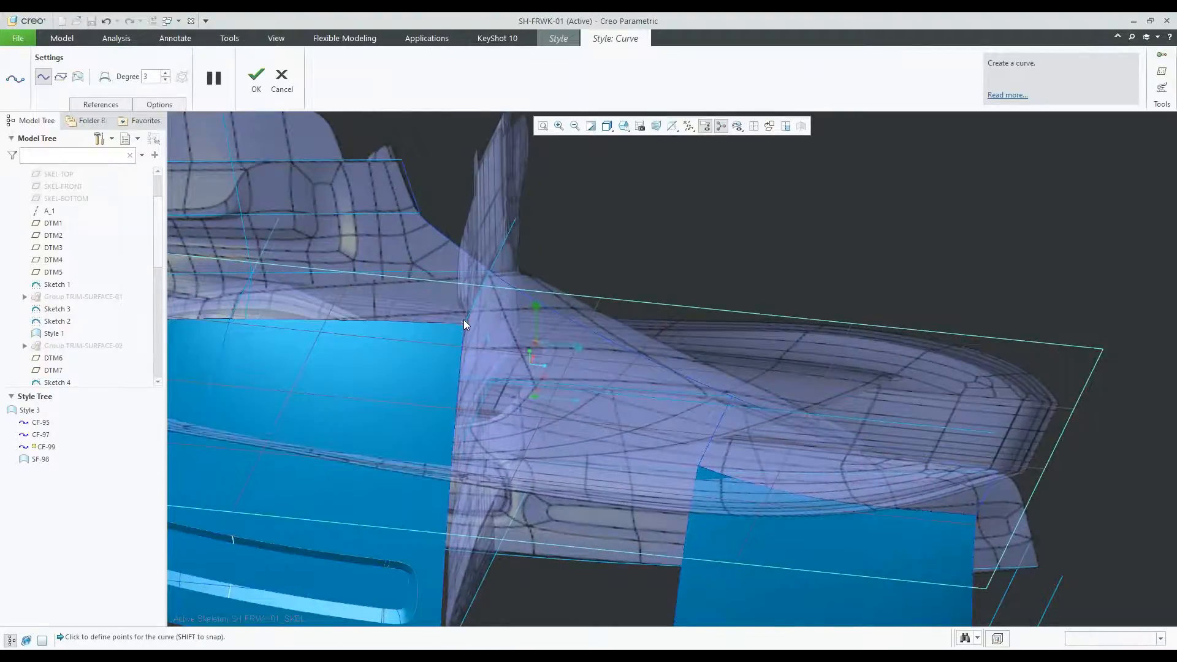
{"action": "left_click", "coordinate": [702, 477]}
{"action": "right_click", "coordinate": [620, 222]}
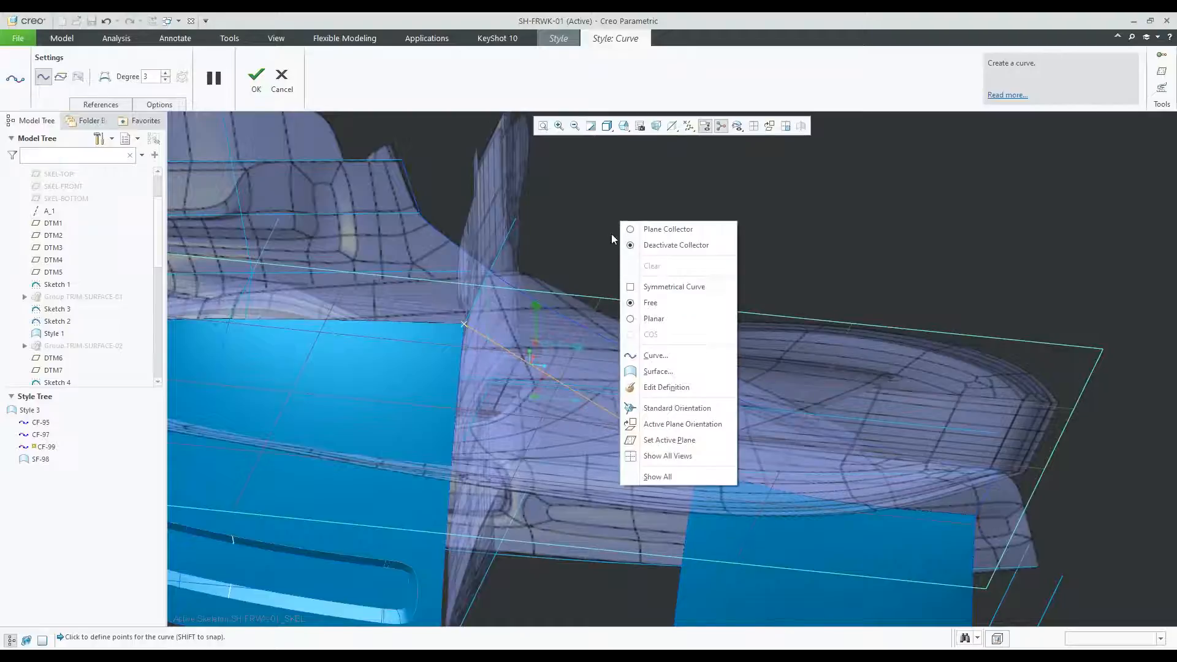
{"action": "left_click", "coordinate": [662, 387]}
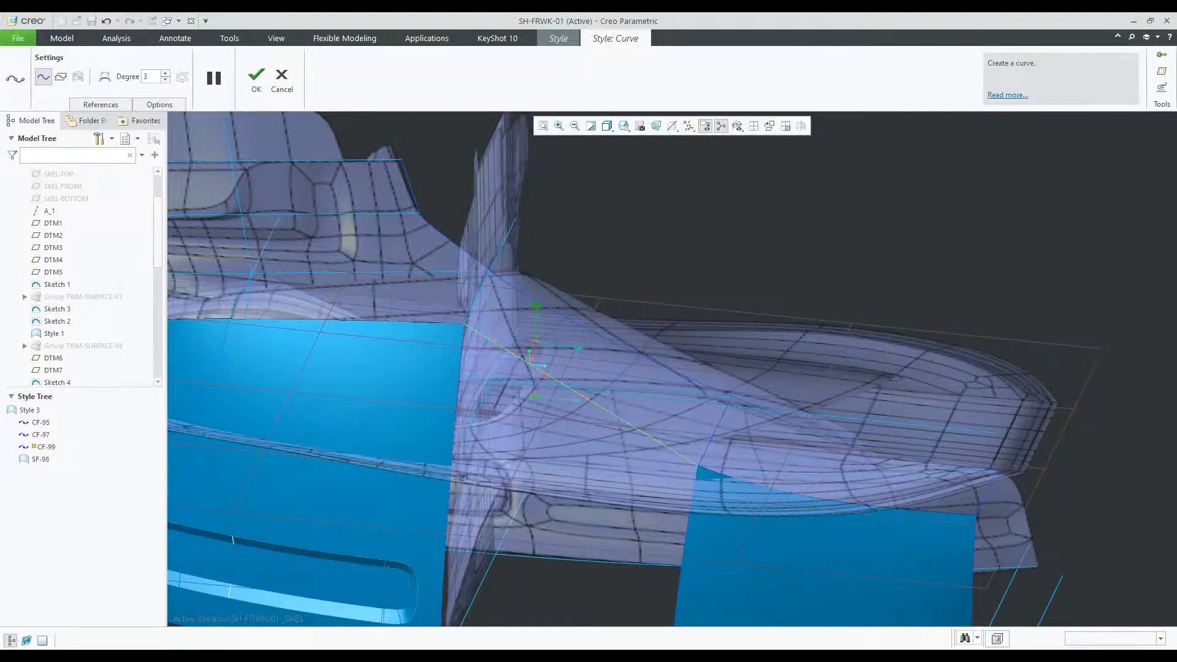
Try G2 - Curvature and G1 - Tangent at the upper curve's end on the large panel and accept the curve edit.
{"action": "right_click", "coordinate": [486, 343]}
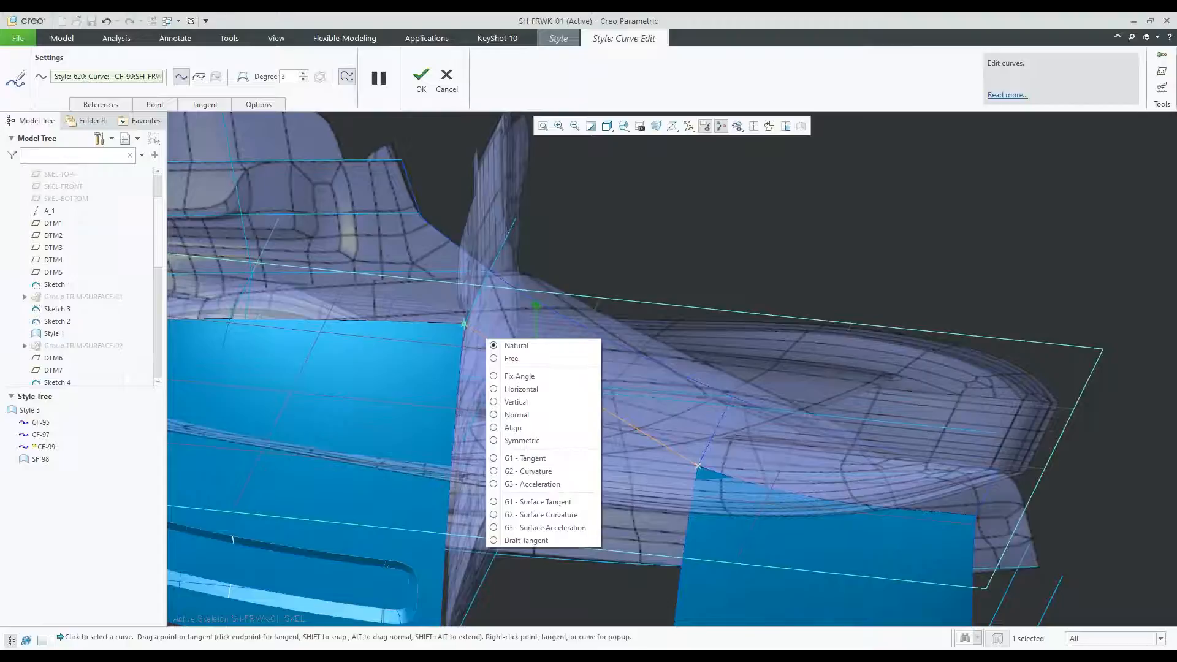
{"action": "left_click", "coordinate": [559, 473]}
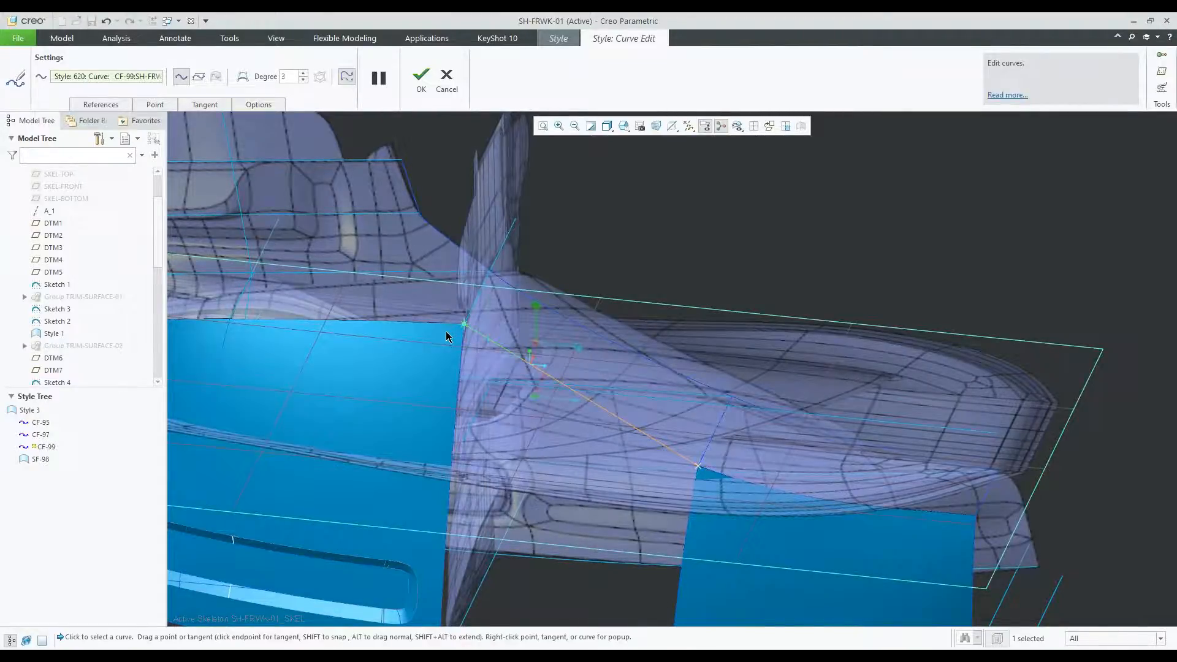
{"action": "scroll", "coordinate": [446, 336], "scroll_direction": "down", "scroll_amount": 3}
{"action": "right_click", "coordinate": [498, 332]}
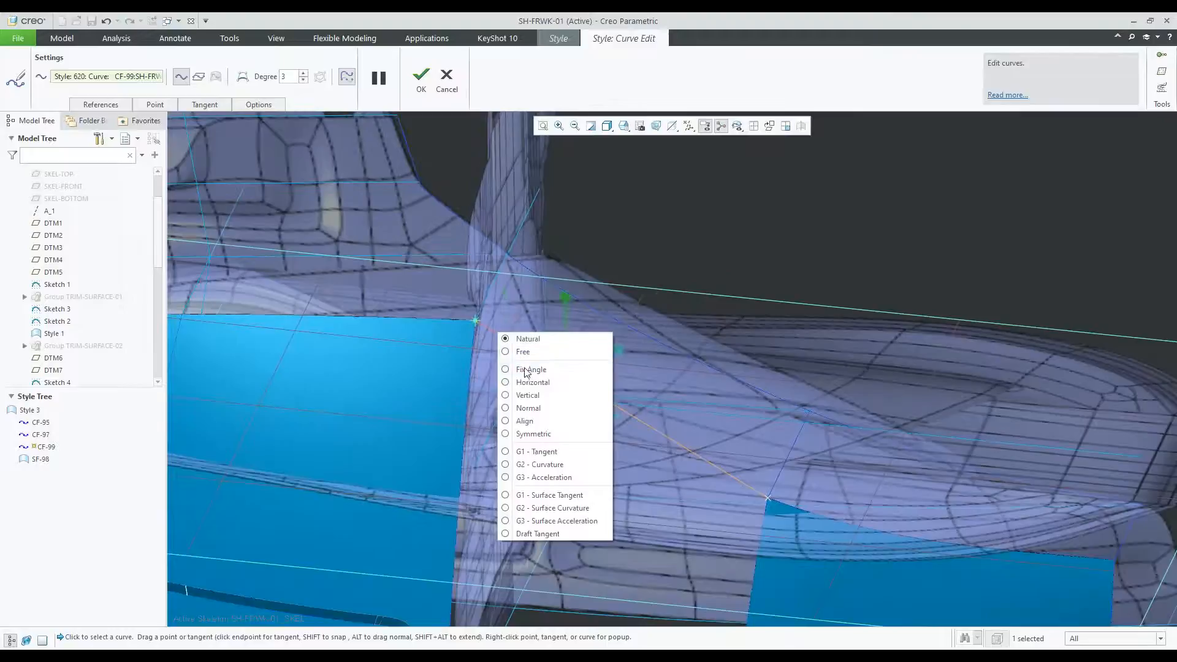
{"action": "left_click", "coordinate": [549, 452]}
{"action": "middle_click_drag", "start_coordinate": [475, 345], "coordinate": [470, 373]}
{"action": "scroll", "coordinate": [466, 376], "scroll_direction": "up", "scroll_amount": 3}
{"action": "scroll", "coordinate": [472, 370], "scroll_direction": "up", "scroll_amount": 2}
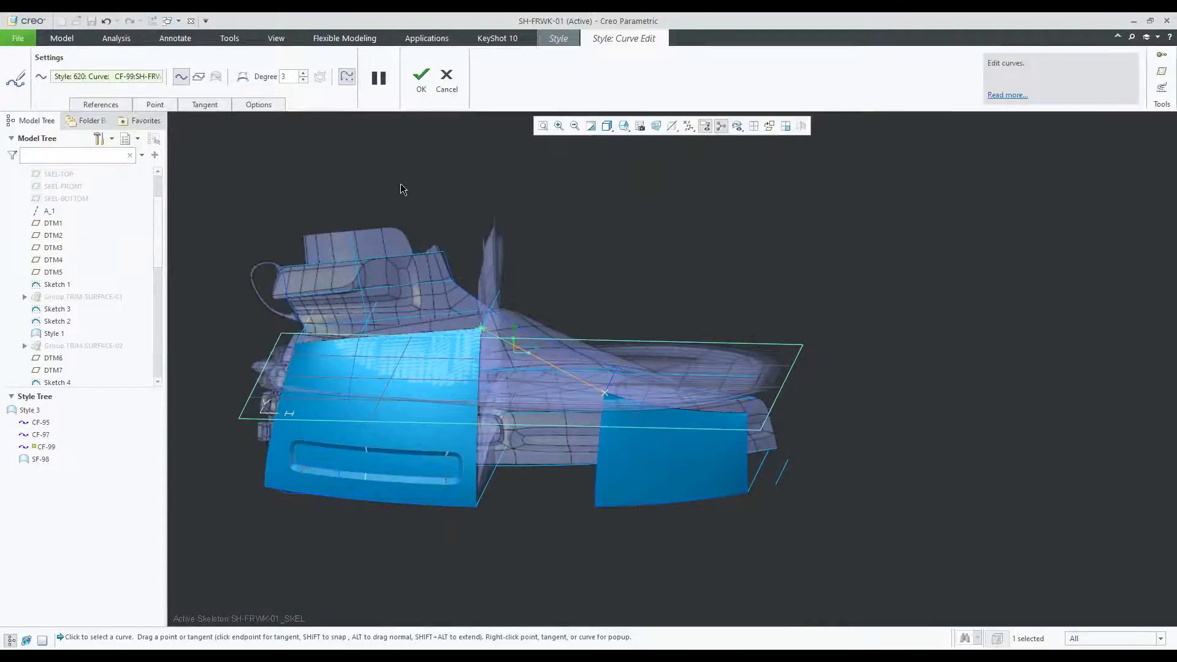
{"action": "left_click", "coordinate": [421, 77]}
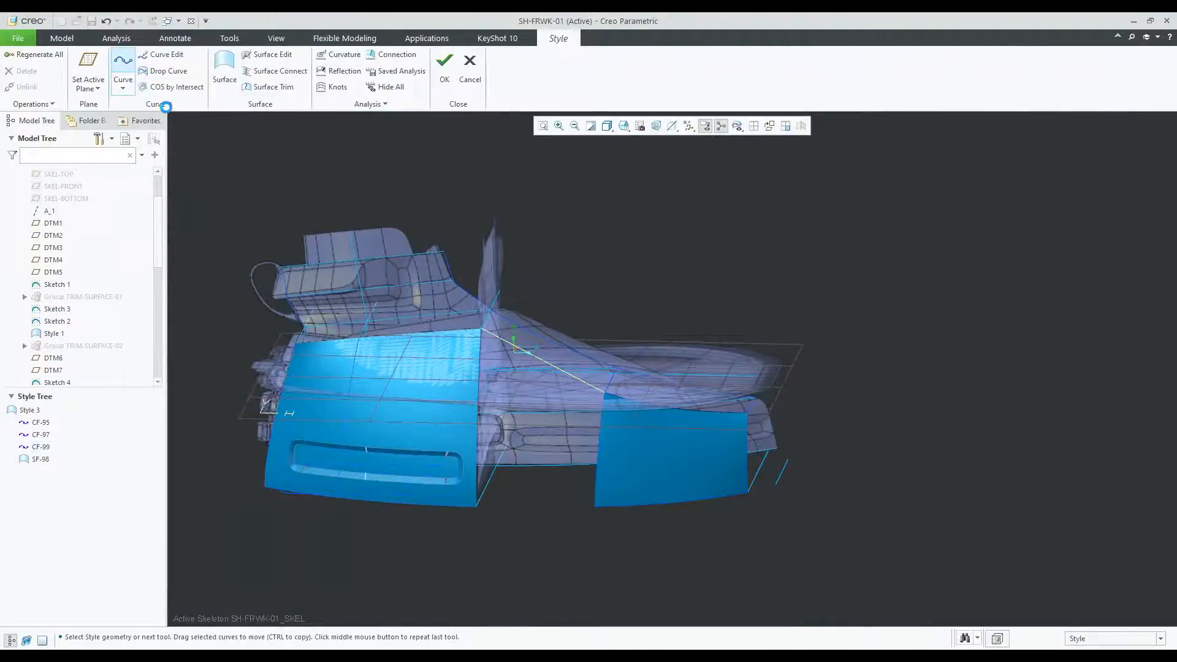
Draw a second free curve in Style 3 between the facing lower corners of the two side panels.
{"action": "scroll", "coordinate": [466, 505], "scroll_direction": "down", "scroll_amount": 3}
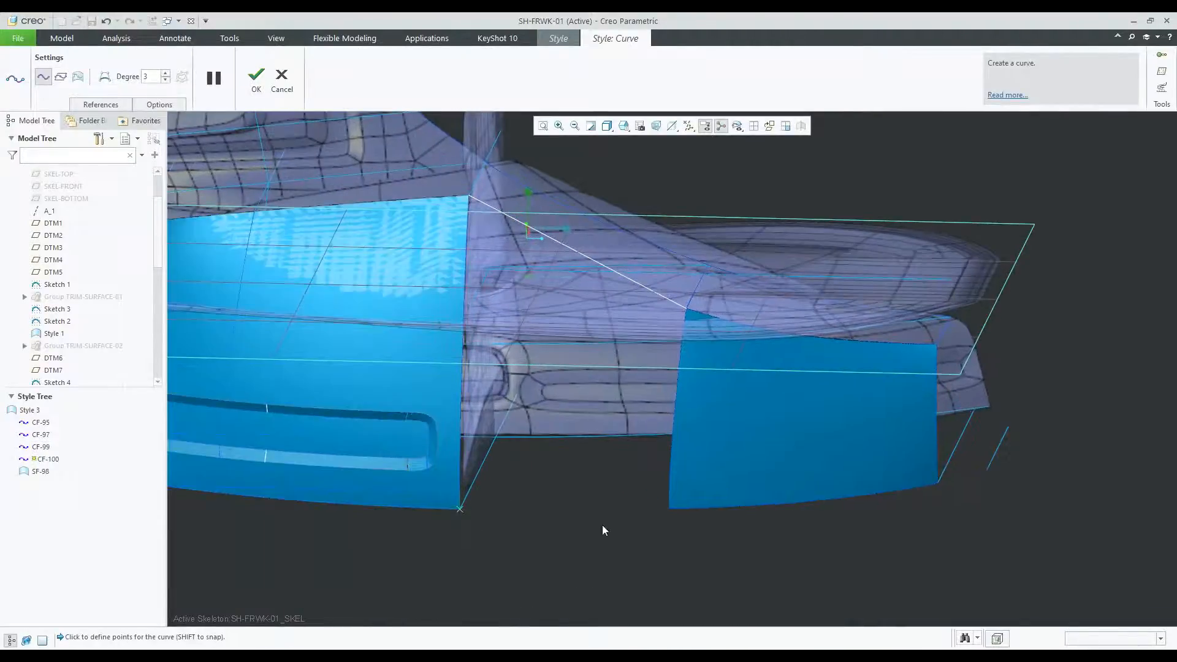
{"action": "left_click", "coordinate": [669, 508]}
{"action": "left_click", "coordinate": [256, 77]}
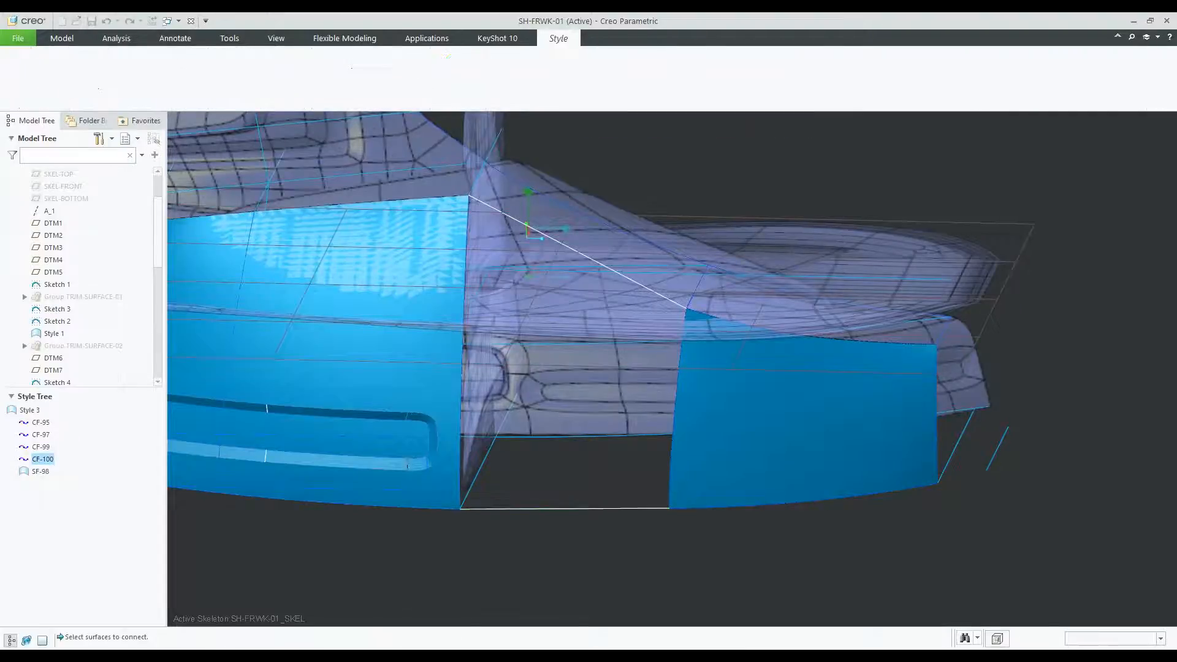
Try Surface Connect on the large side panel, cancel it and discard all changes to Style 3.
{"action": "left_click", "coordinate": [273, 71]}
{"action": "middle_click_drag", "start_coordinate": [494, 259], "coordinate": [400, 255]}
{"action": "left_click", "coordinate": [122, 77]}
{"action": "left_click", "coordinate": [100, 104]}
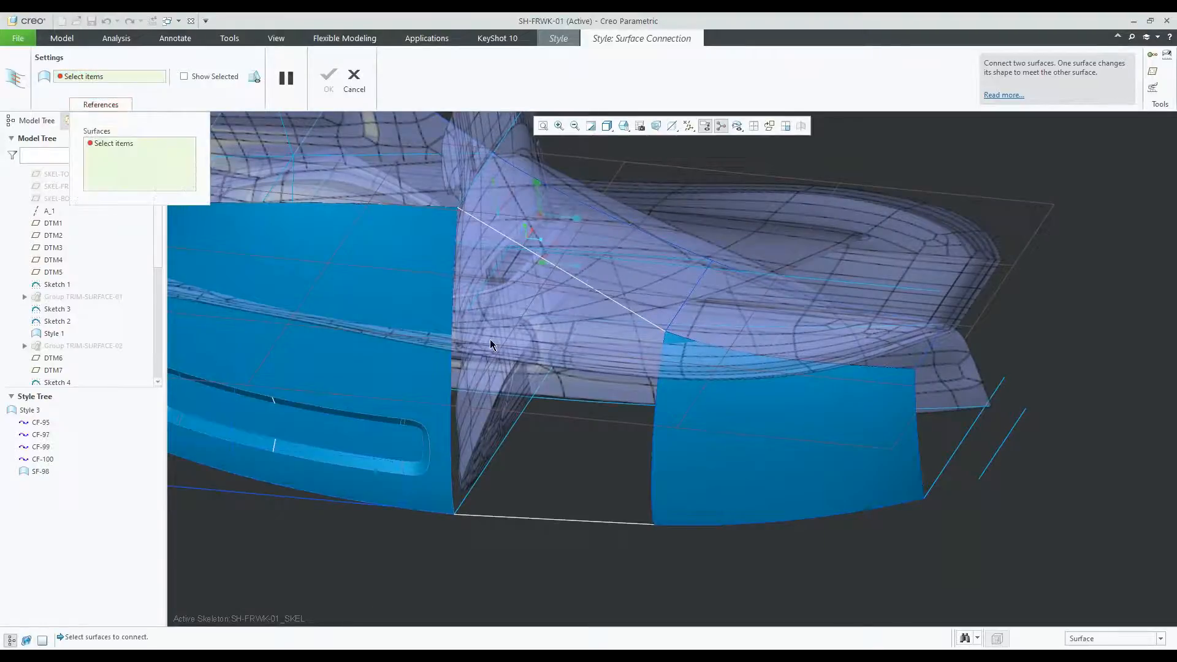
{"action": "scroll", "coordinate": [479, 313], "scroll_direction": "down", "scroll_amount": 3}
{"action": "left_click", "coordinate": [489, 314]}
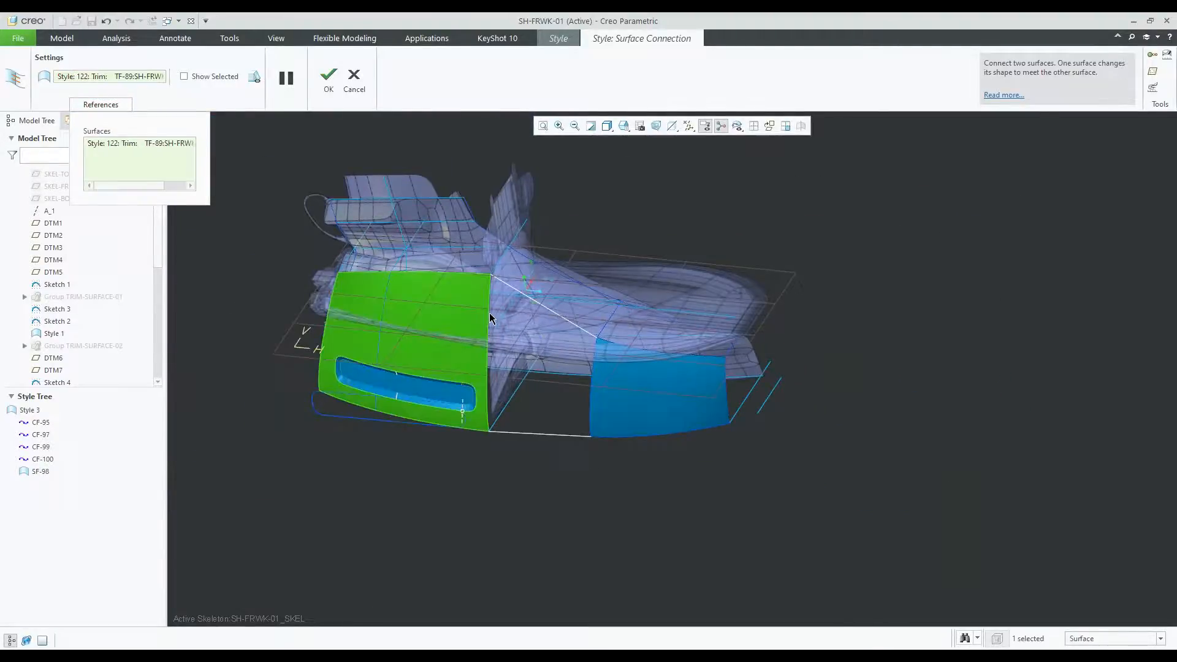
{"action": "scroll", "coordinate": [487, 316], "scroll_direction": "up", "scroll_amount": 3}
{"action": "left_click", "coordinate": [355, 85]}
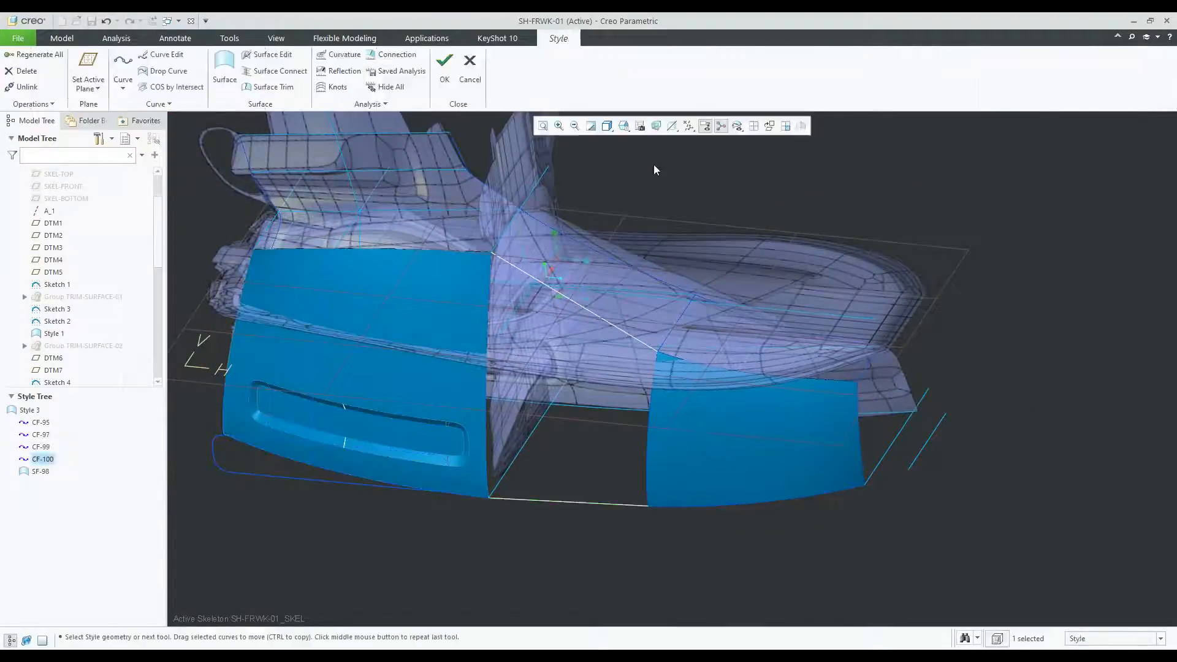
{"action": "left_click", "coordinate": [470, 69]}
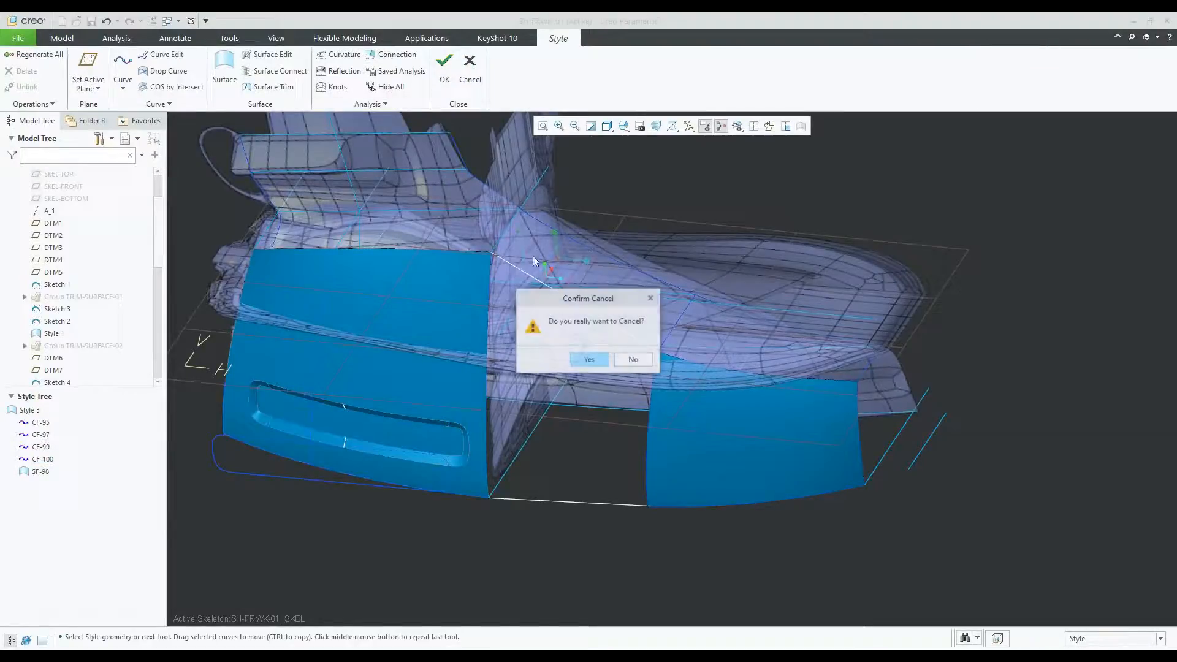
{"action": "left_click", "coordinate": [578, 360]}
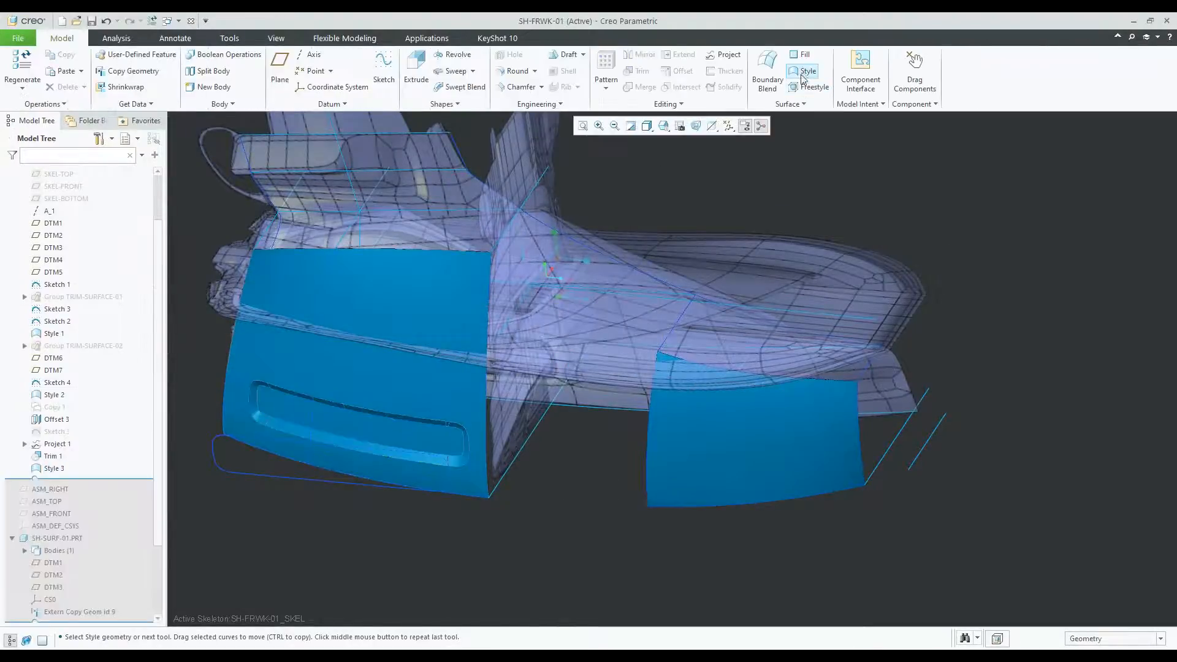
Start a new Style feature and draw a degree 3 free curve between the panels' facing upper corners, opening it for editing.
{"action": "left_click", "coordinate": [802, 71]}
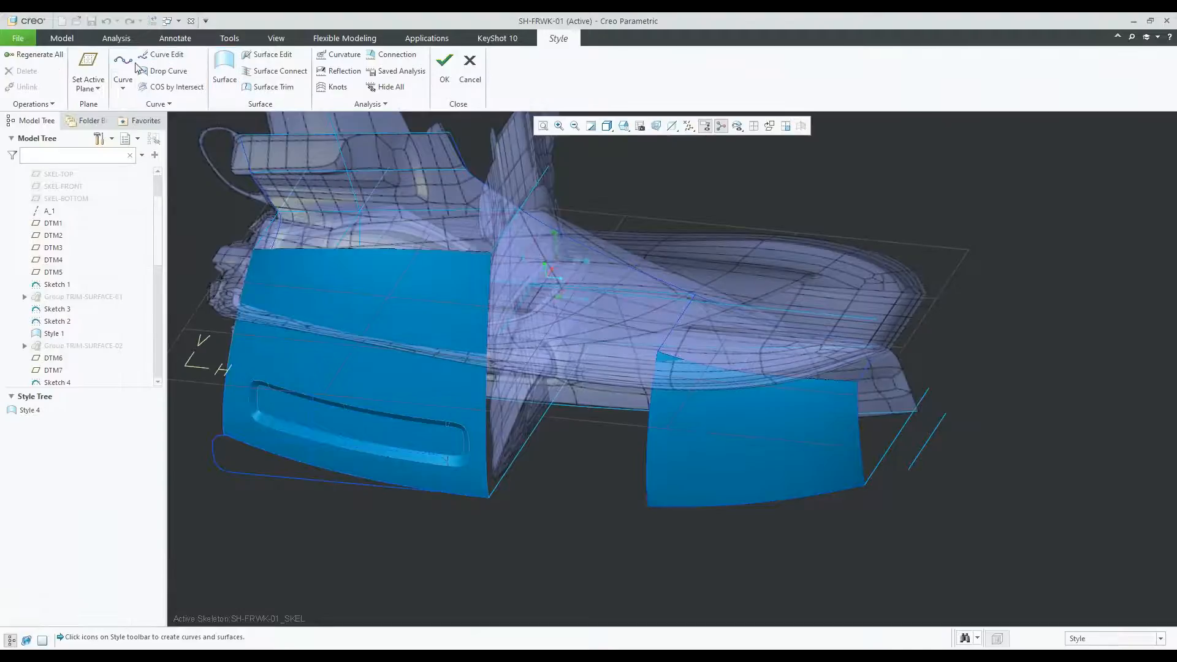
{"action": "left_click", "coordinate": [122, 71]}
{"action": "scroll", "coordinate": [445, 285], "scroll_direction": "up", "scroll_amount": 3}
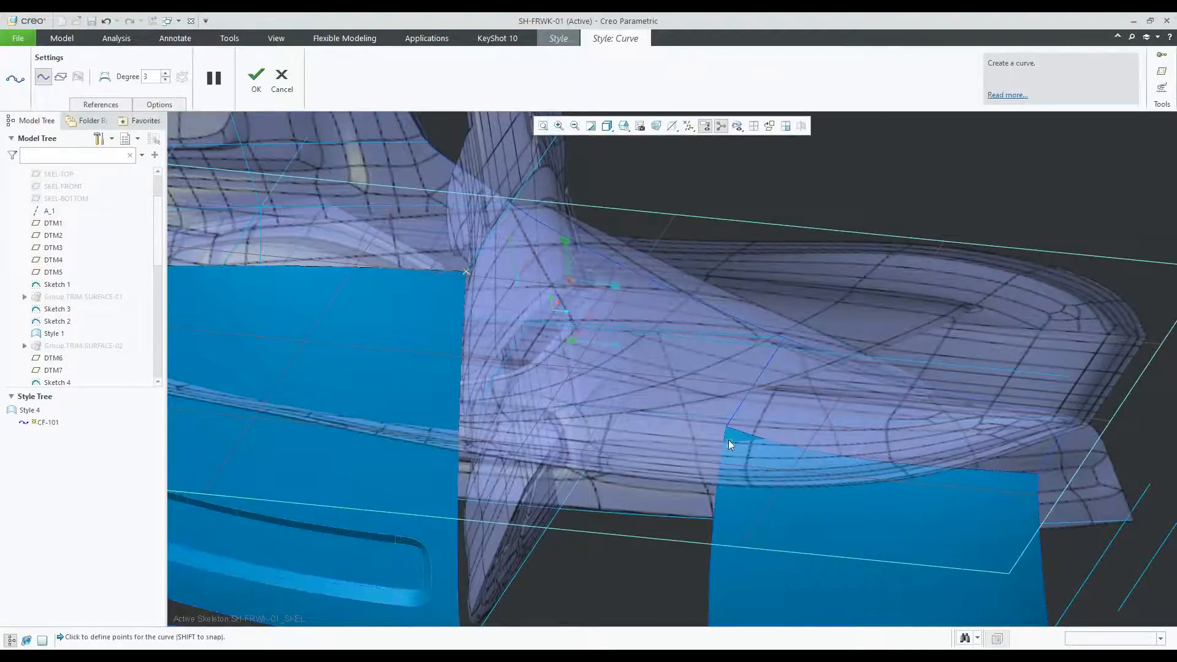
{"action": "right_click", "coordinate": [701, 359]}
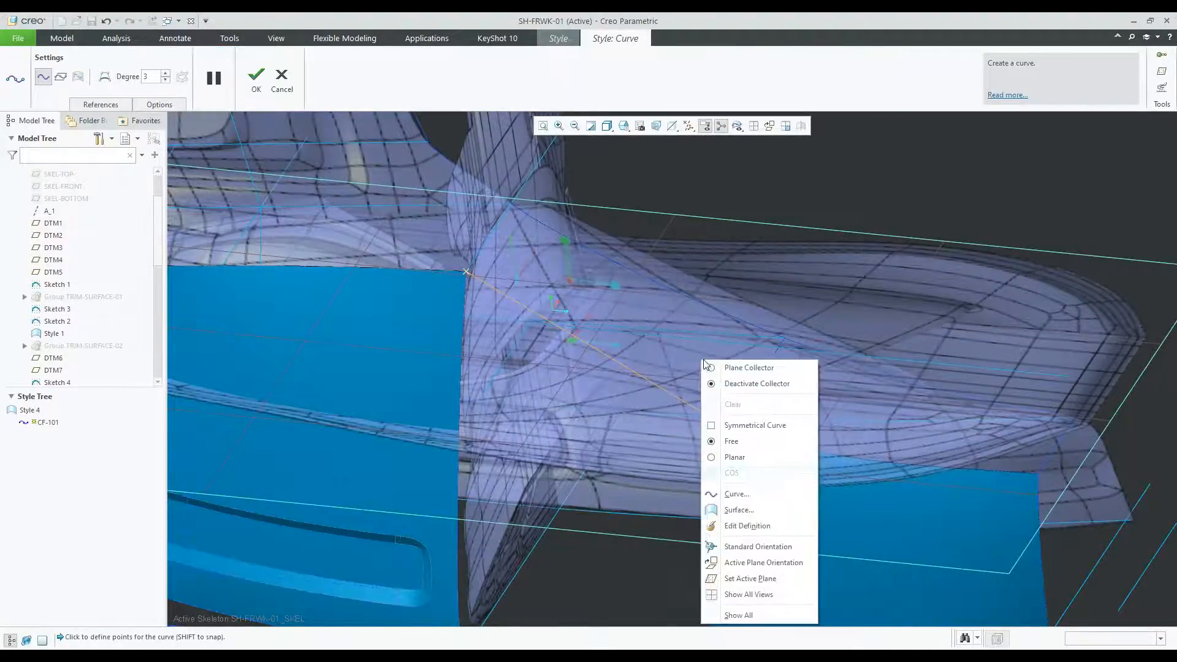
{"action": "left_click", "coordinate": [760, 526]}
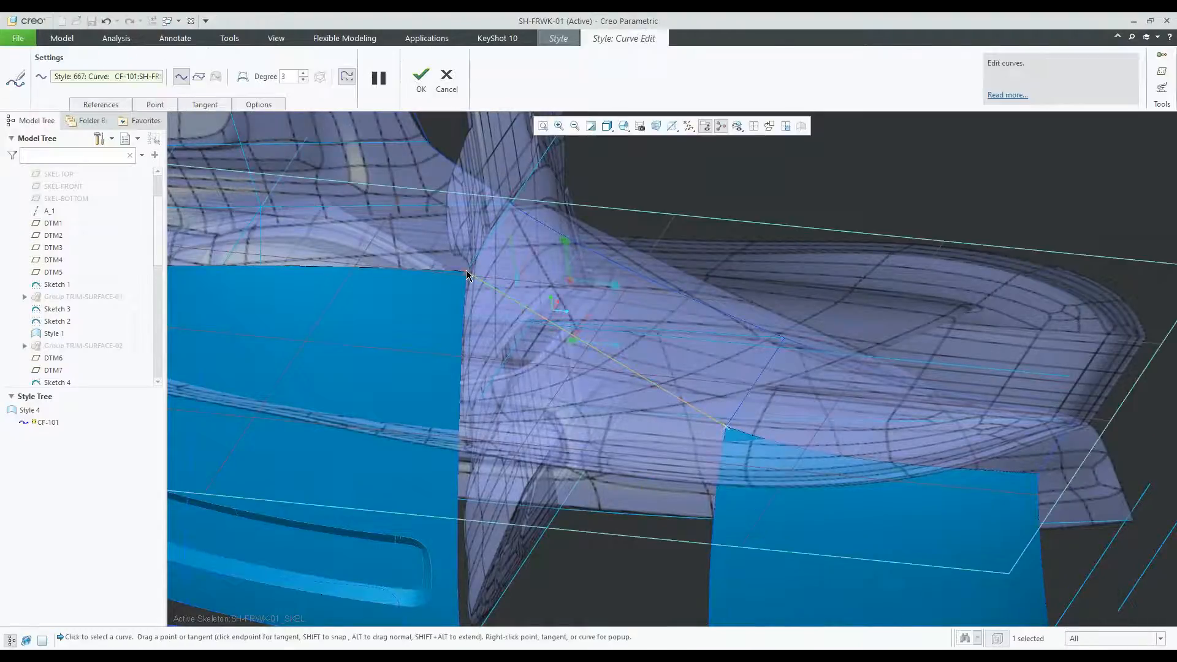
Try a G2 - Curvature connection at the upper curve's end on the large side panel.
{"action": "right_click", "coordinate": [479, 284]}
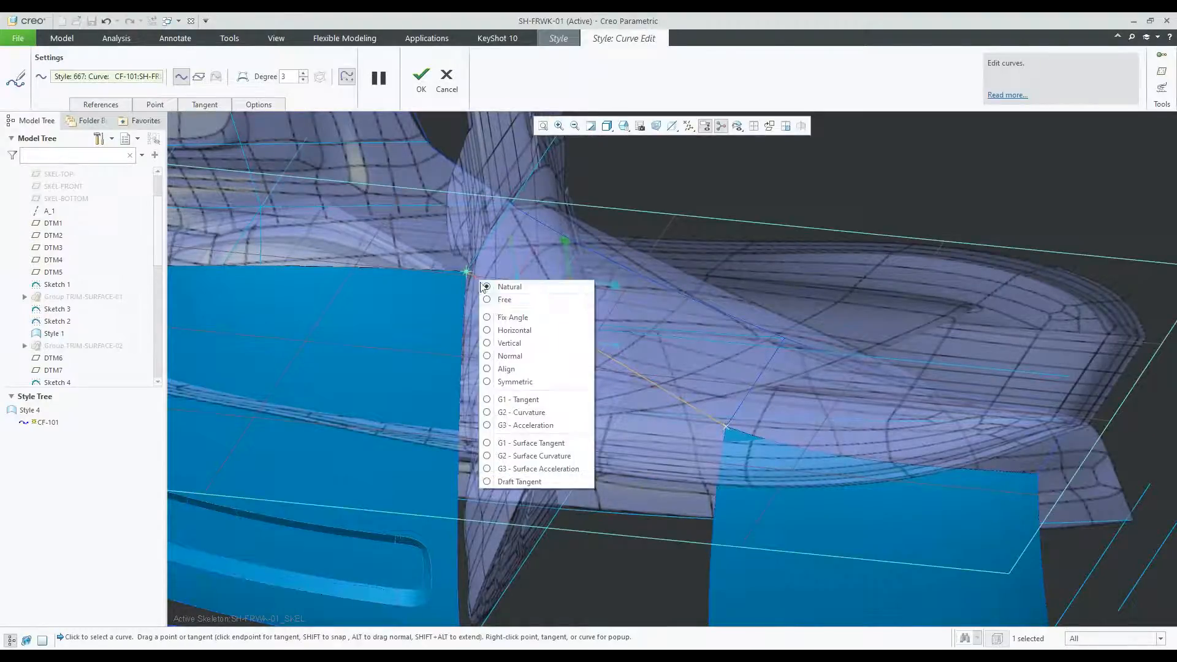
{"action": "left_click", "coordinate": [524, 412]}
{"action": "scroll", "coordinate": [446, 274], "scroll_direction": "down", "scroll_amount": 3}
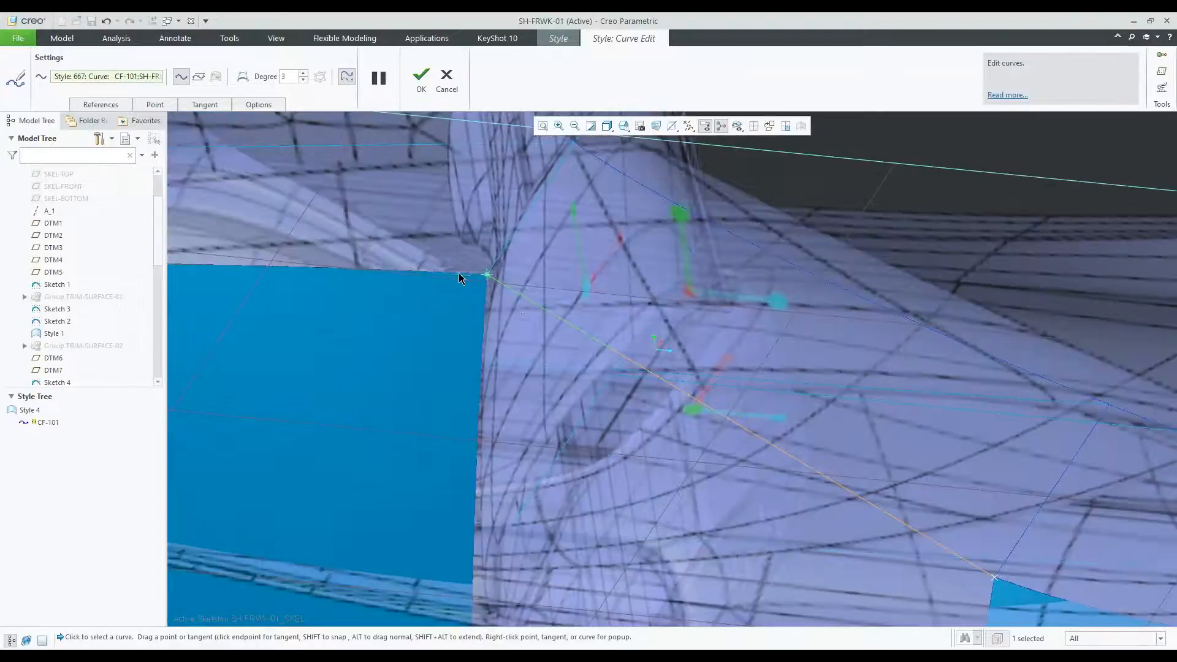
{"action": "right_click", "coordinate": [556, 320]}
{"action": "left_click", "coordinate": [579, 448]}
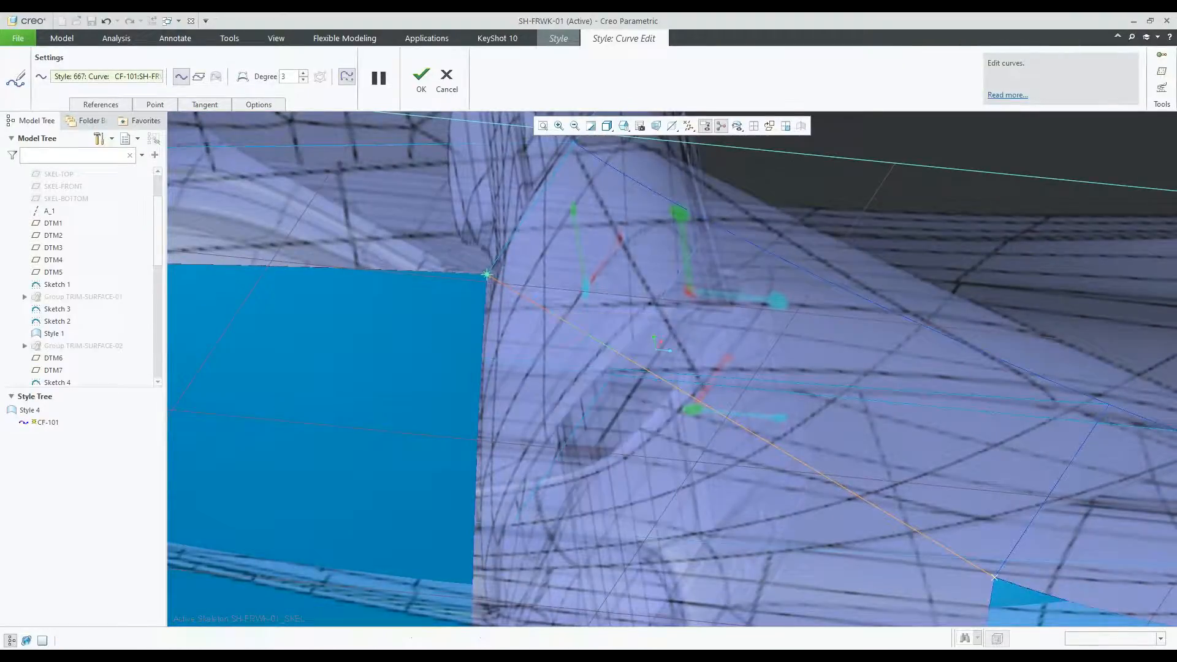
{"action": "scroll", "coordinate": [491, 368], "scroll_direction": "up", "scroll_amount": 6}
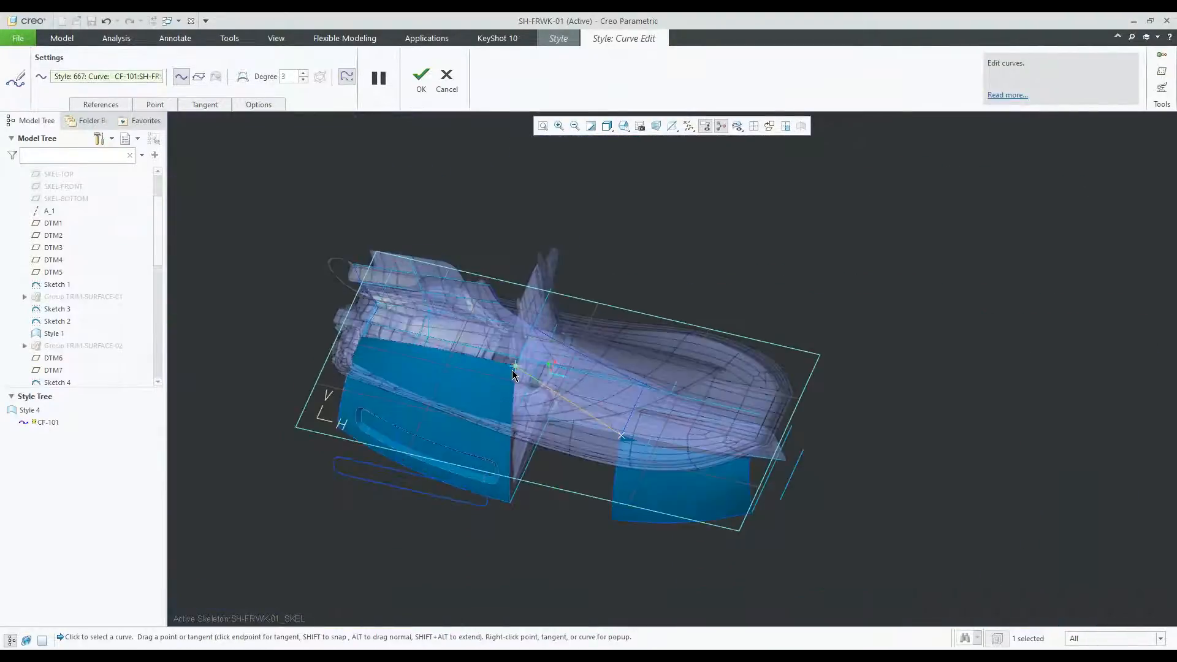
{"action": "scroll", "coordinate": [514, 375], "scroll_direction": "down", "scroll_amount": 5}
{"action": "middle_click_drag", "start_coordinate": [515, 369], "coordinate": [375, 245]}
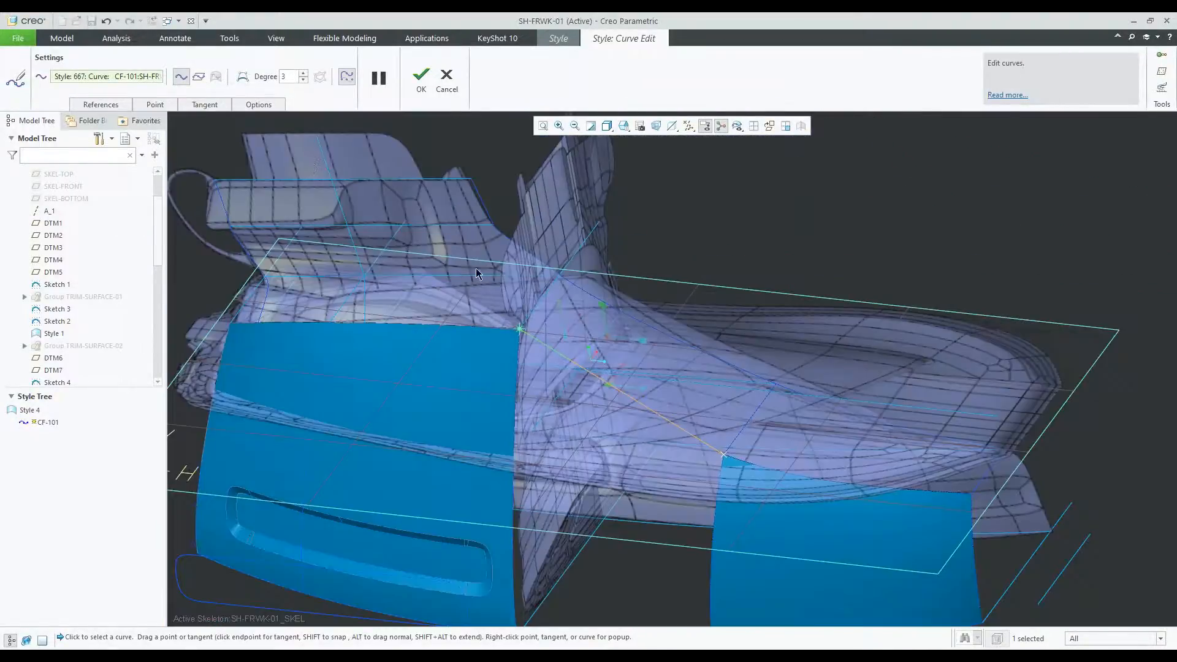
{"action": "scroll", "coordinate": [499, 269], "scroll_direction": "up", "scroll_amount": 3}
Set the upper curve's end on the large panel to G1 - Tangent and accept the curve edit.
{"action": "right_click", "coordinate": [533, 323]}
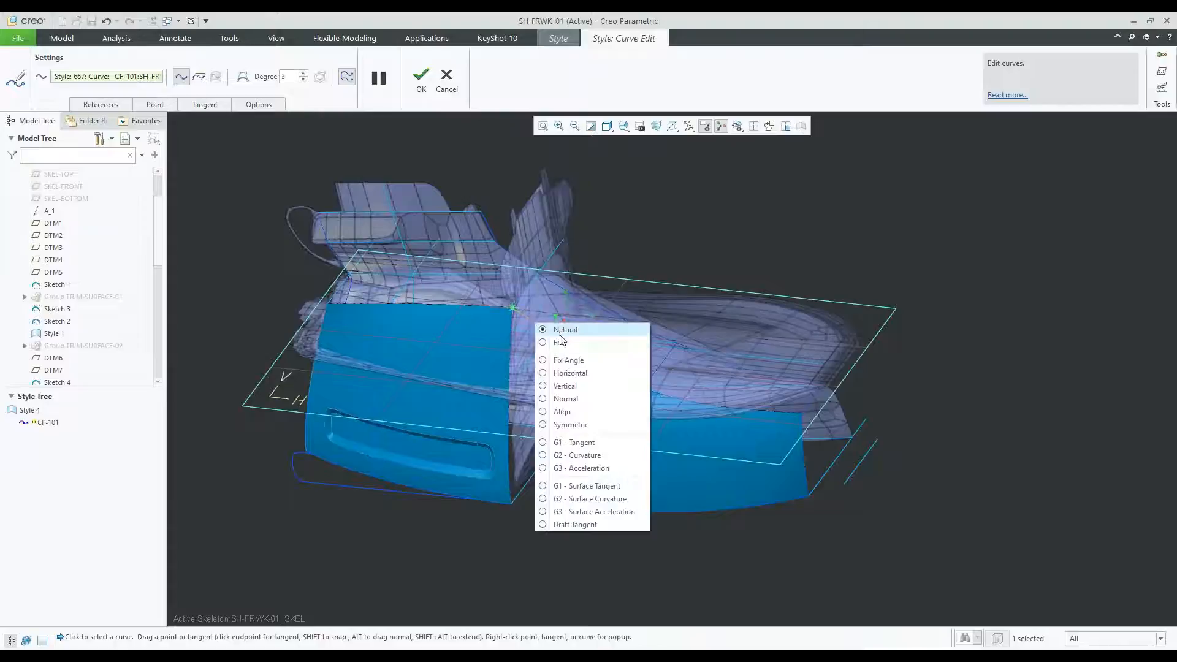
{"action": "left_click", "coordinate": [585, 443]}
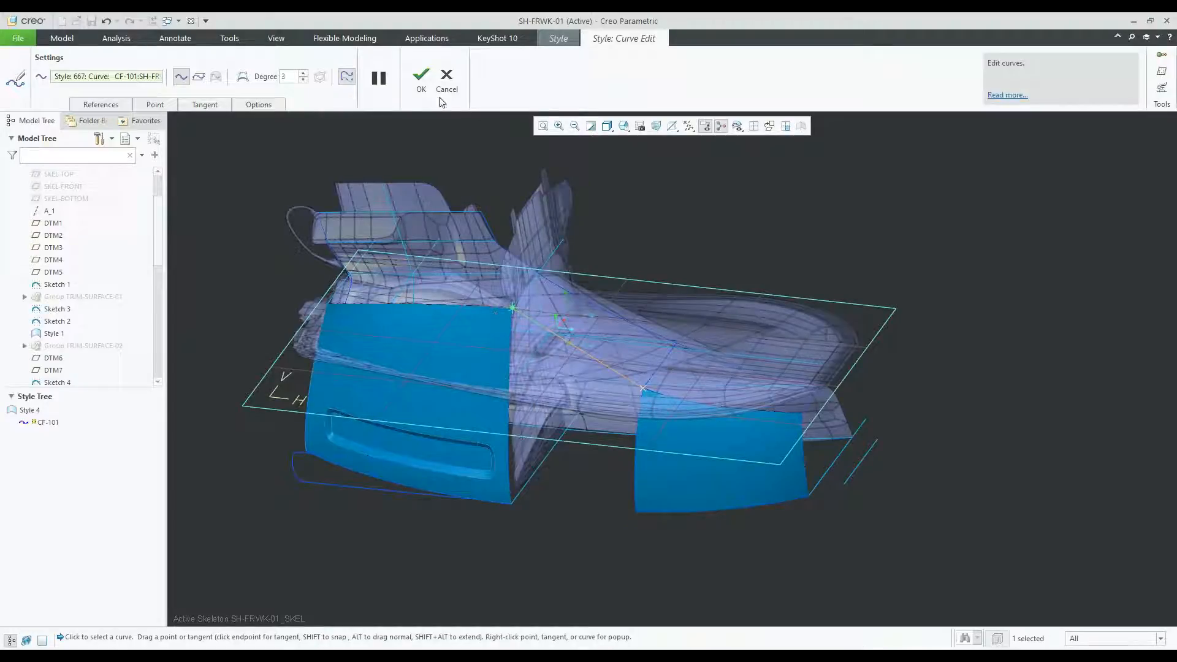
{"action": "left_click", "coordinate": [421, 77]}
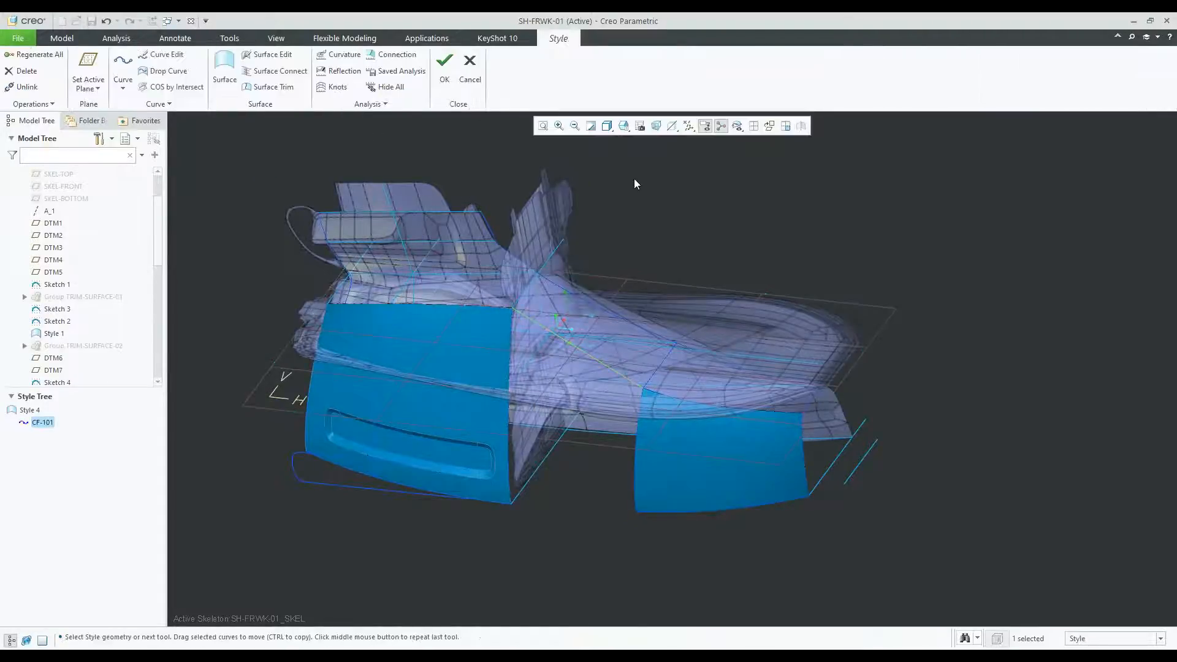
Draw a degree 3 free curve snapped between the facing lower corners of the two side panels.
{"action": "left_click", "coordinate": [123, 61]}
{"action": "scroll", "coordinate": [518, 510], "scroll_direction": "down", "scroll_amount": 5}
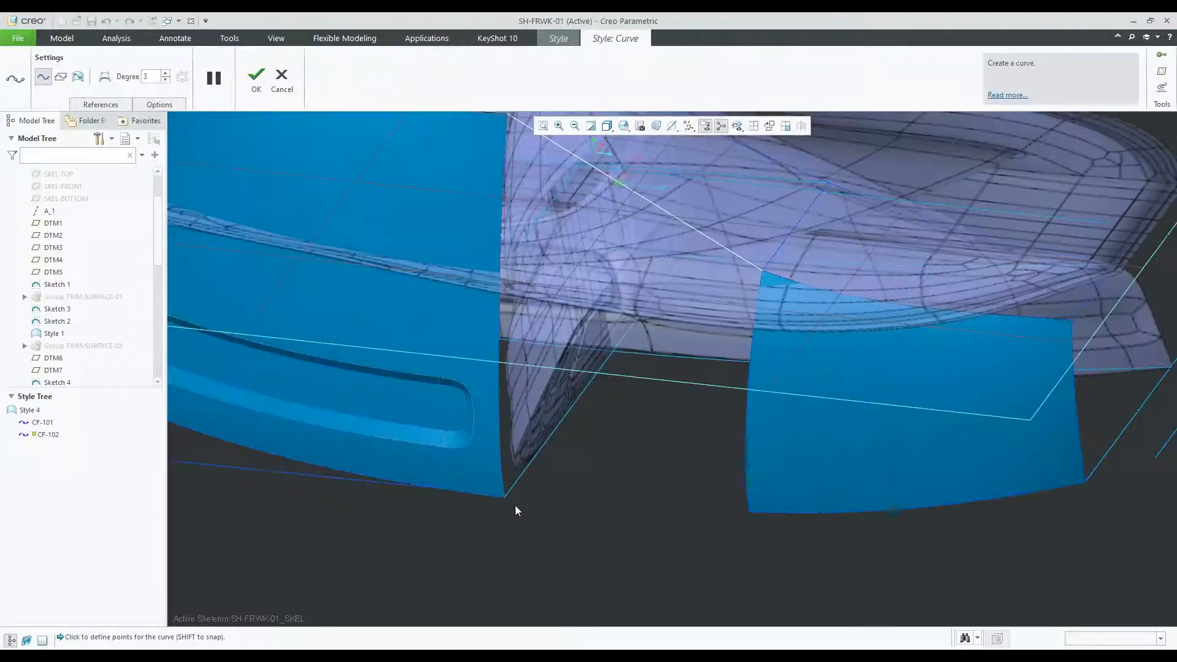
{"action": "left_click", "coordinate": [507, 496], "text": "shift"}
{"action": "scroll", "coordinate": [509, 500], "scroll_direction": "up", "scroll_amount": 5}
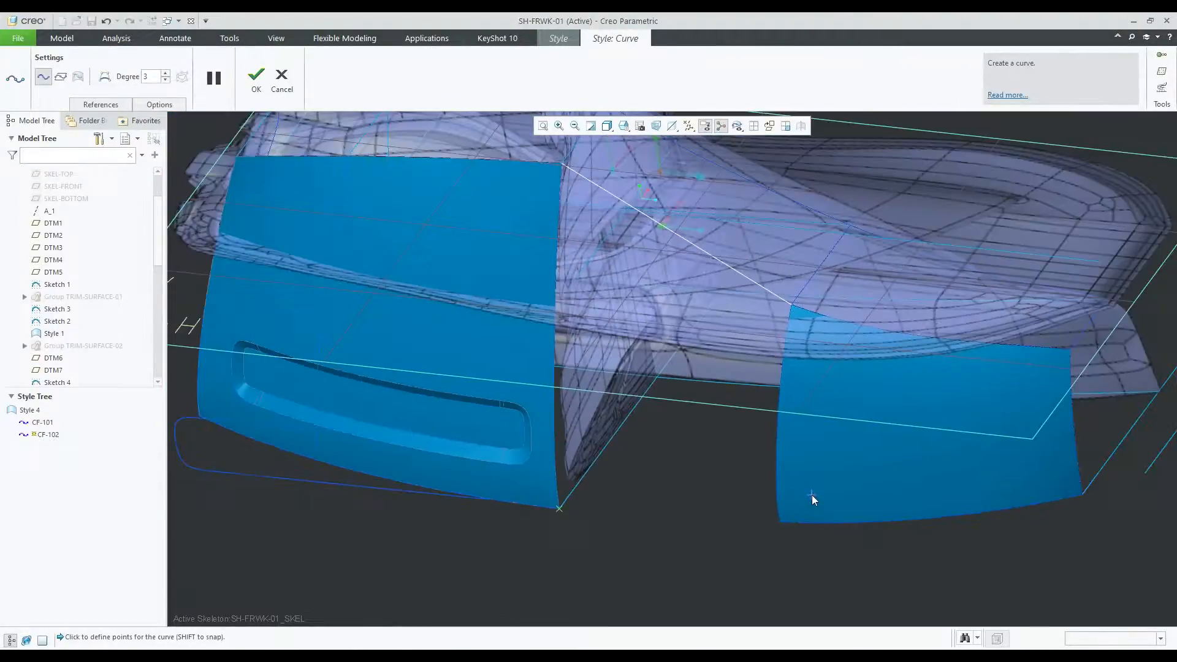
{"action": "left_click", "coordinate": [780, 522], "text": "shift"}
{"action": "left_click", "coordinate": [257, 76]}
Define a Style surface across the gap from the two facing panel edges and the upper and lower curves as primary chains.
{"action": "left_click", "coordinate": [236, 69]}
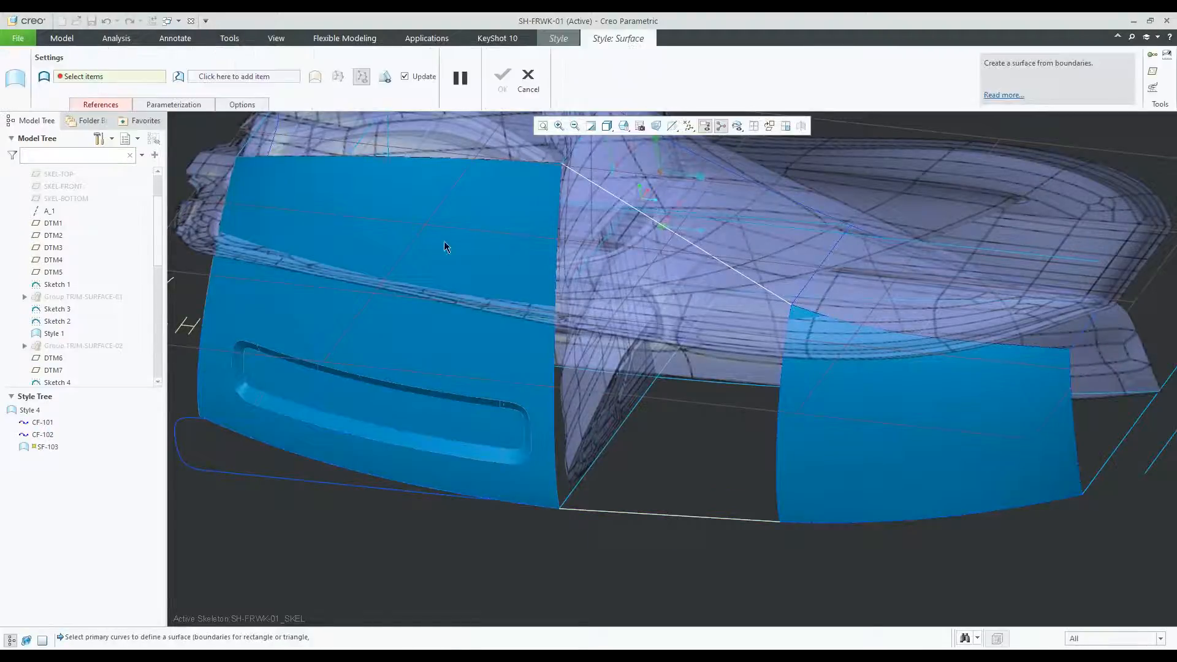
{"action": "left_click", "coordinate": [118, 105]}
{"action": "left_click", "coordinate": [560, 230]}
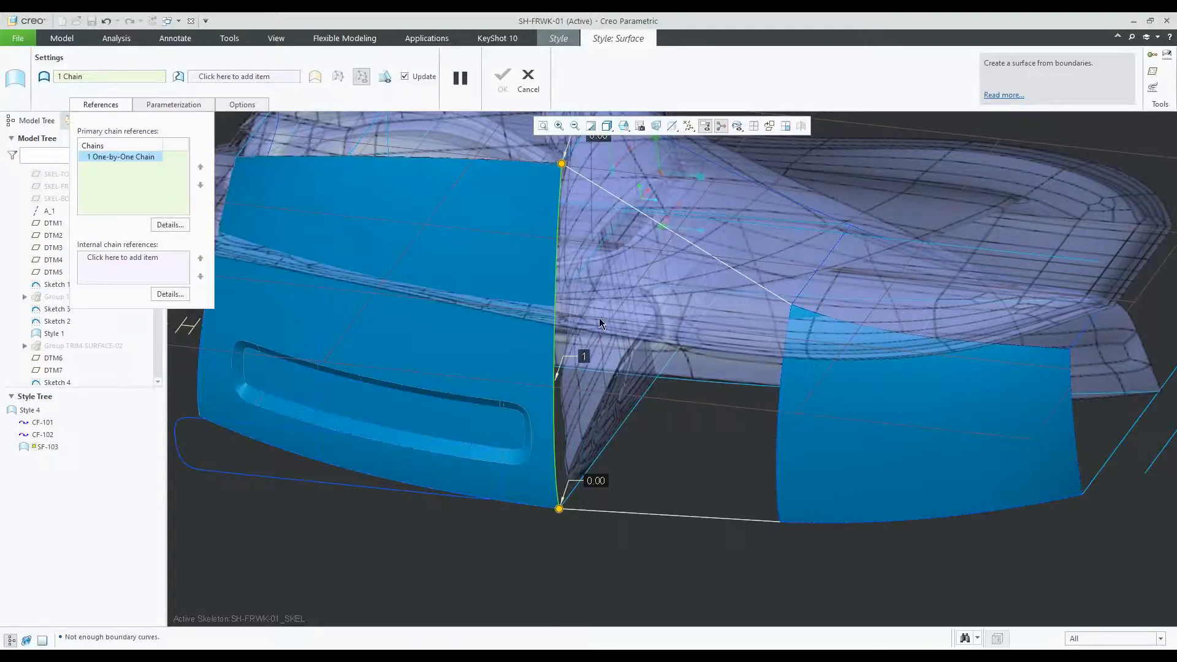
{"action": "left_click", "coordinate": [684, 519]}
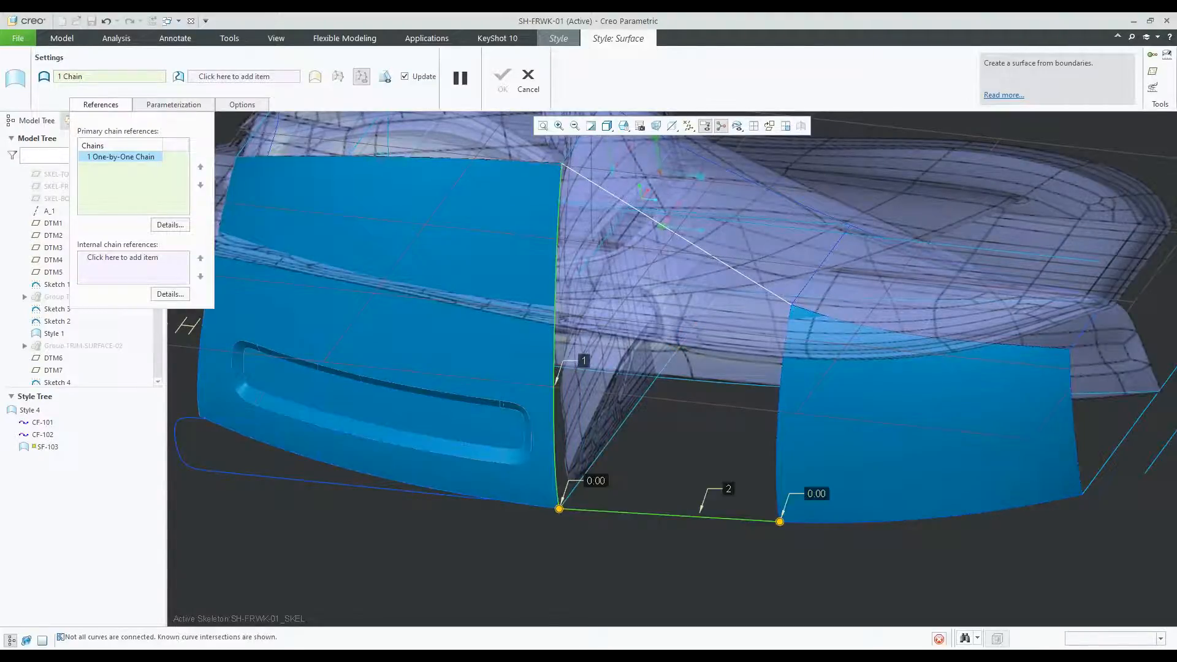
{"action": "left_click", "coordinate": [782, 367], "text": "ctrl"}
{"action": "left_click", "coordinate": [739, 272], "text": "ctrl"}
{"action": "middle_click_drag", "start_coordinate": [733, 362], "coordinate": [691, 320]}
{"action": "scroll", "coordinate": [711, 336], "scroll_direction": "up", "scroll_amount": 2}
{"action": "scroll", "coordinate": [628, 336], "scroll_direction": "down", "scroll_amount": 1}
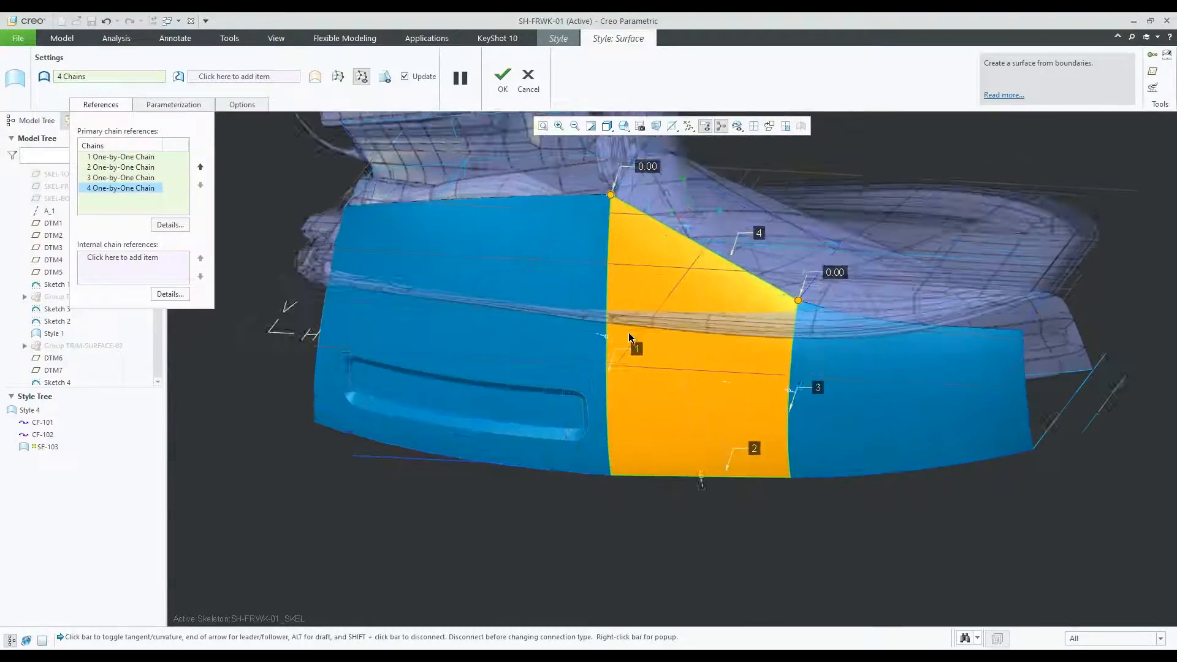
{"action": "scroll", "coordinate": [628, 336], "scroll_direction": "down", "scroll_amount": 3}
{"action": "scroll", "coordinate": [629, 338], "scroll_direction": "up", "scroll_amount": 2}
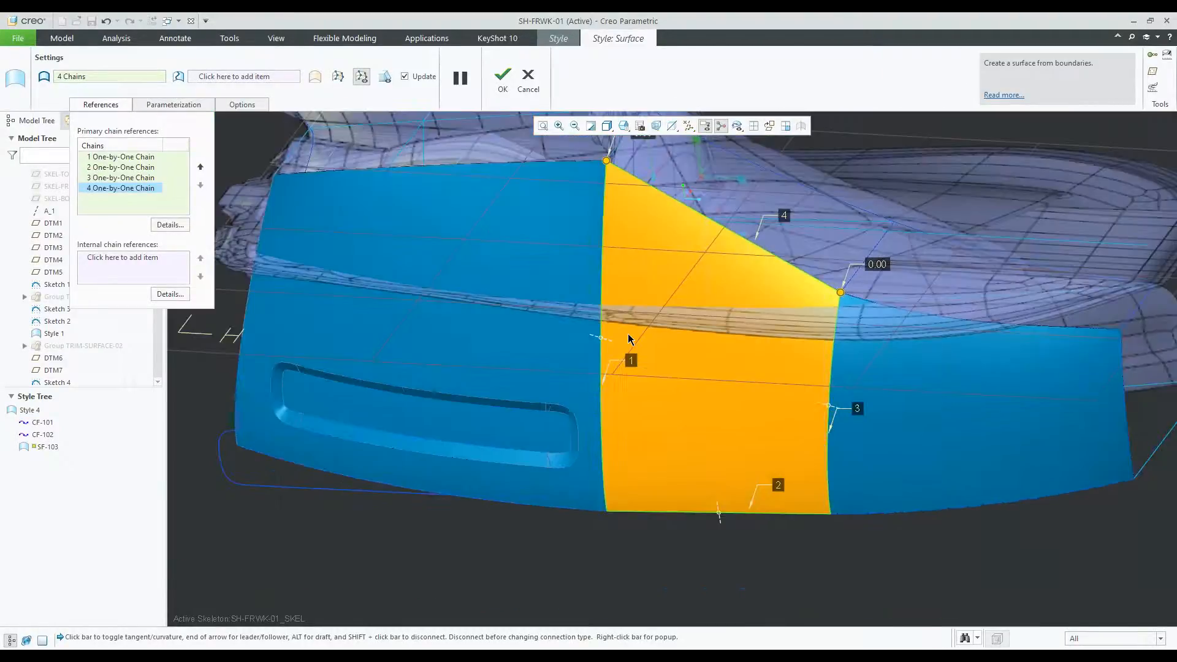
Set the bridging surface to G1 - Tangent at the large panel, connect its small-panel edge and accept the surface.
{"action": "right_click", "coordinate": [612, 342]}
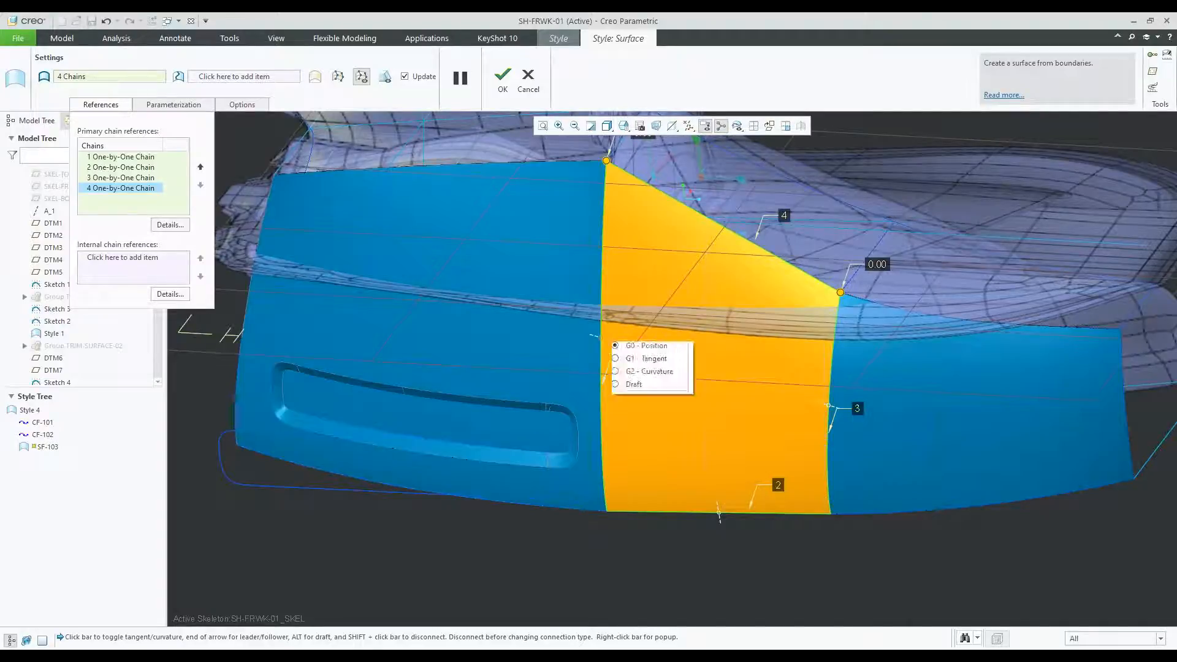
{"action": "left_click", "coordinate": [641, 361]}
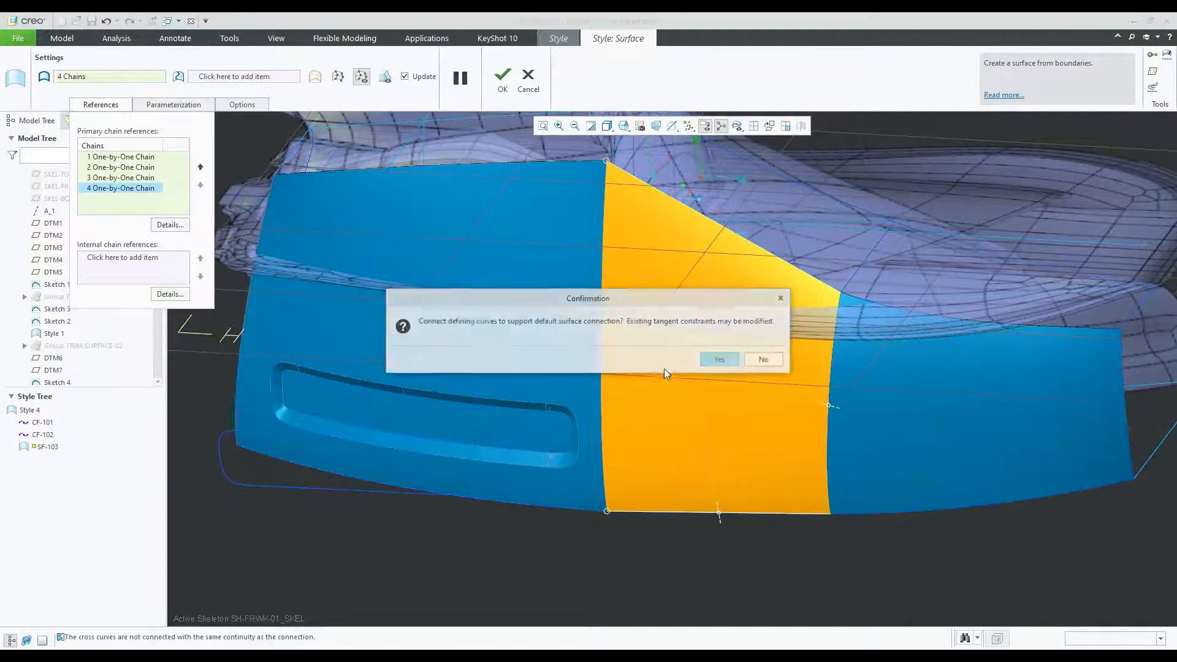
{"action": "left_click", "coordinate": [721, 360]}
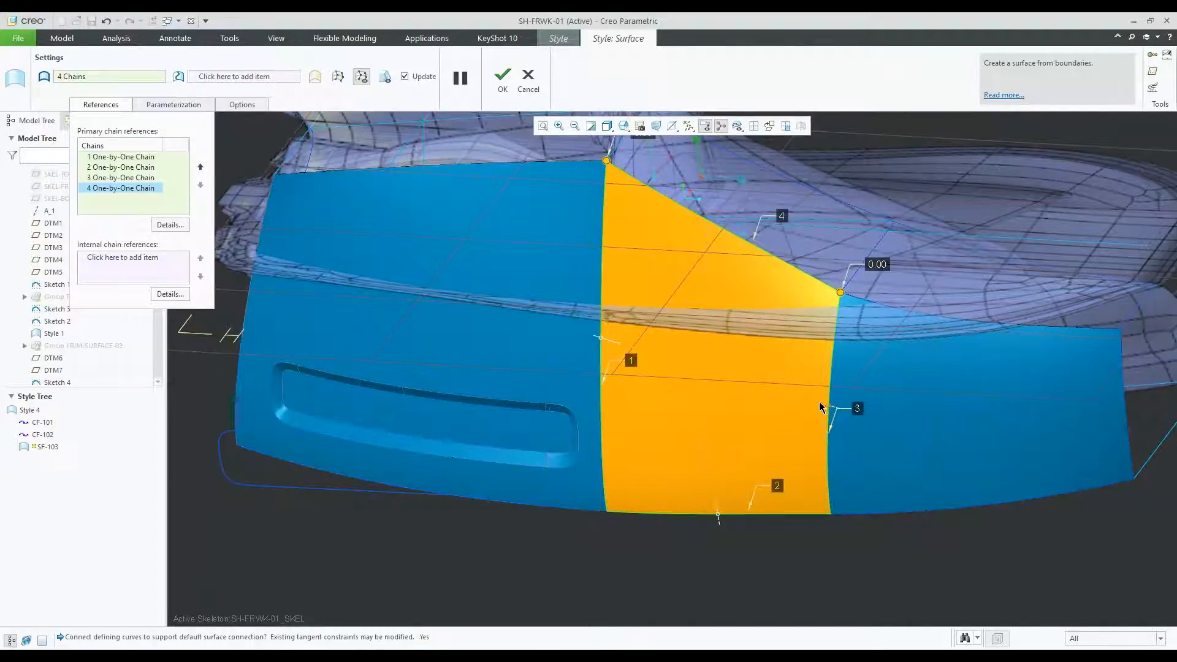
{"action": "right_click", "coordinate": [822, 405]}
{"action": "left_click", "coordinate": [857, 465]}
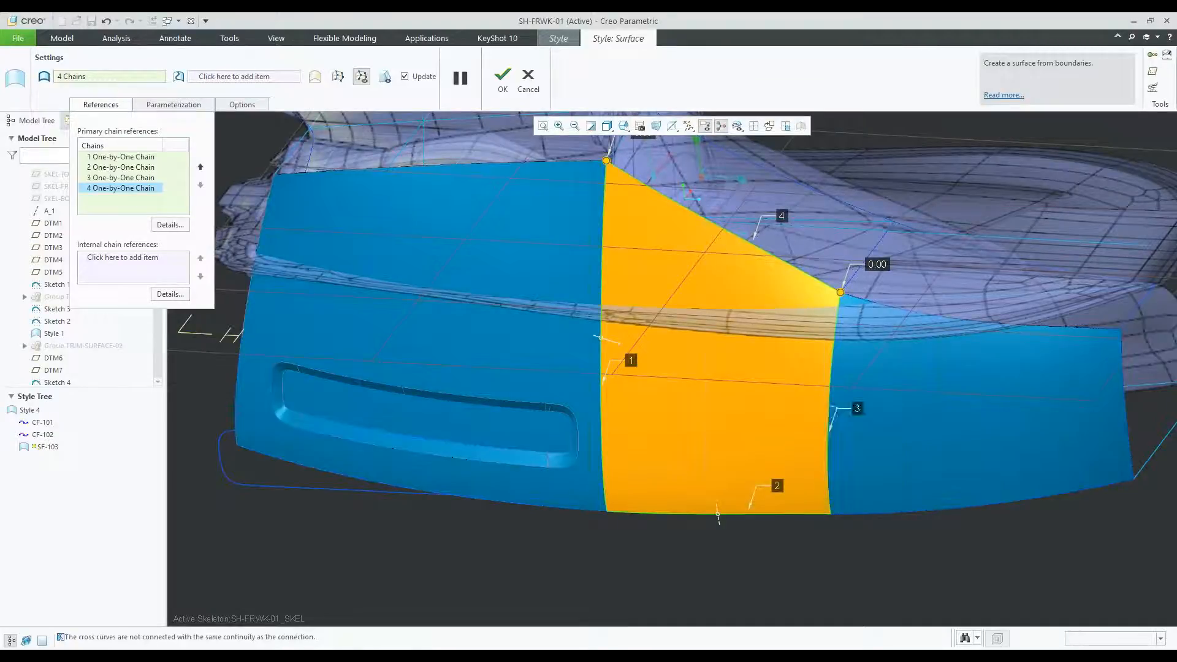
{"action": "left_click", "coordinate": [721, 360]}
{"action": "left_click", "coordinate": [502, 76]}
Undo the bridging surface and the lower curve, and cancel the whole Style 4 feature.
{"action": "scroll", "coordinate": [553, 565], "scroll_direction": "up", "scroll_amount": 3}
{"action": "middle_click_drag", "start_coordinate": [553, 566], "coordinate": [533, 430]}
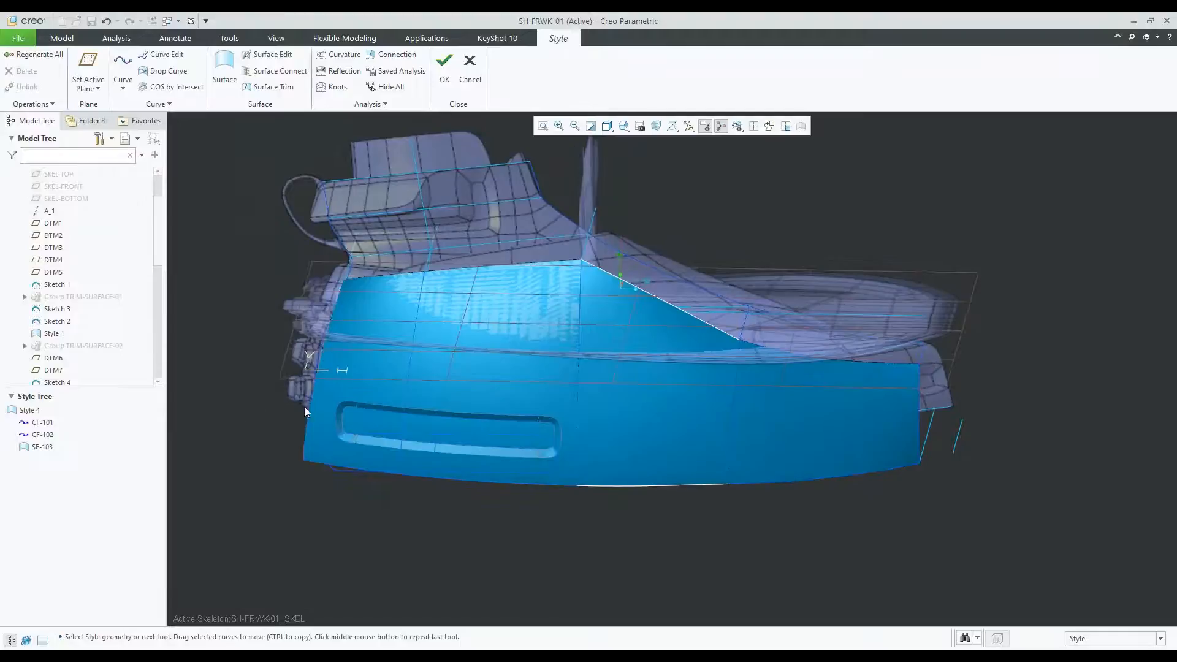
{"action": "left_click", "coordinate": [106, 22]}
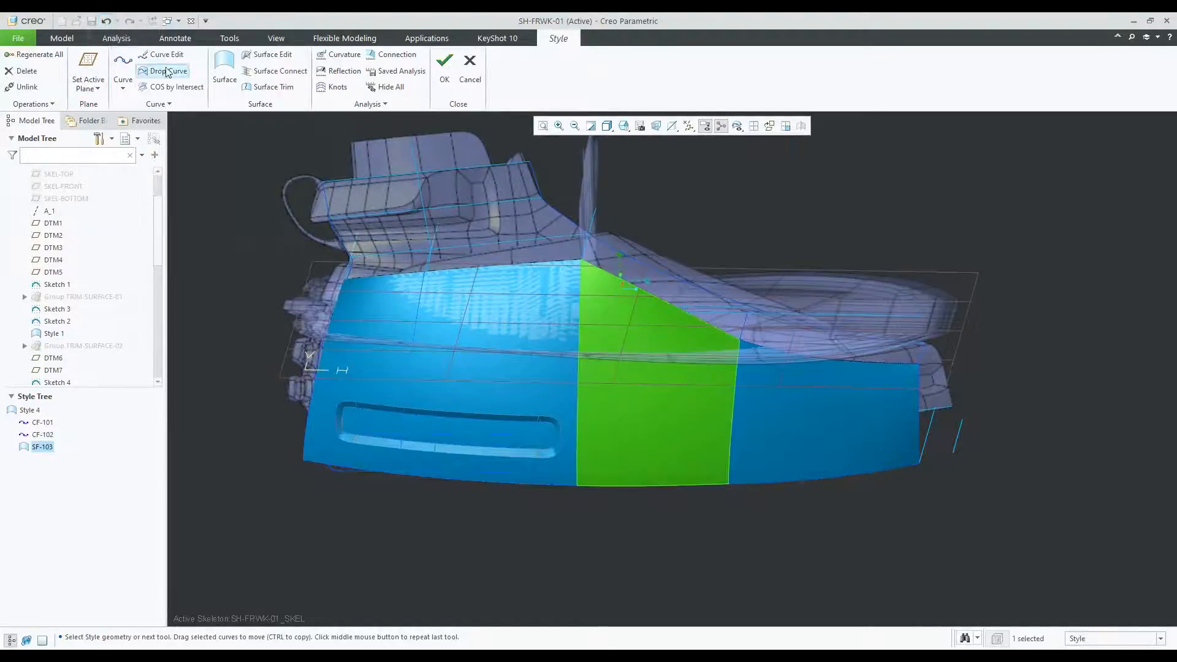
{"action": "left_click", "coordinate": [108, 22]}
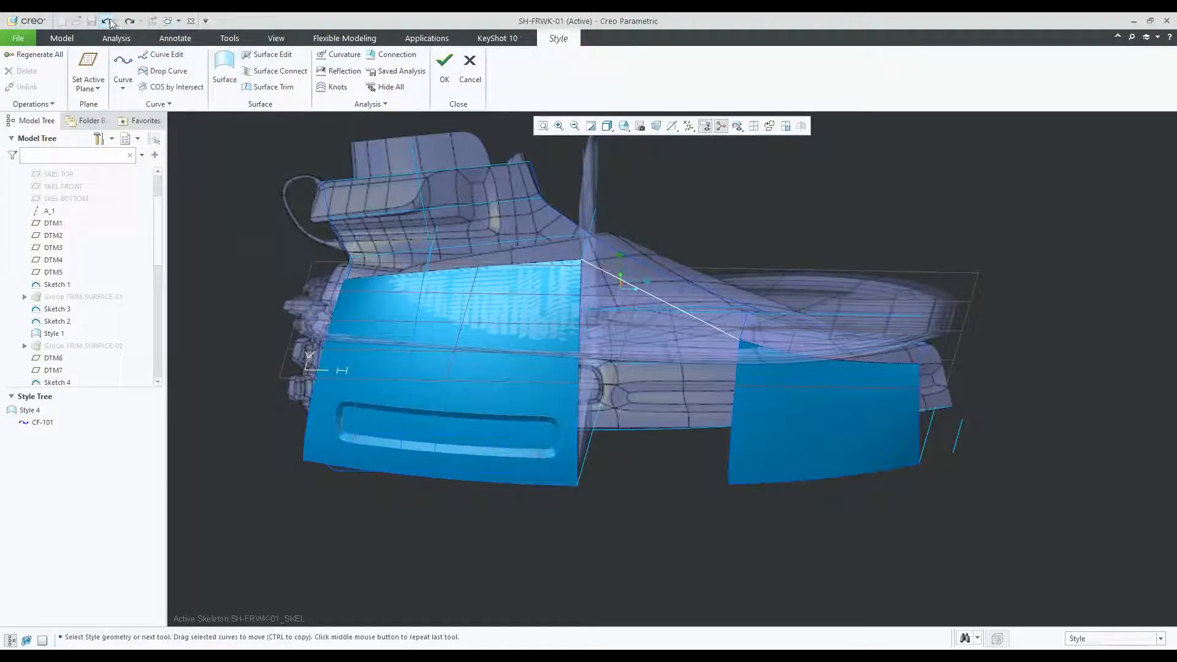
{"action": "left_click", "coordinate": [469, 69]}
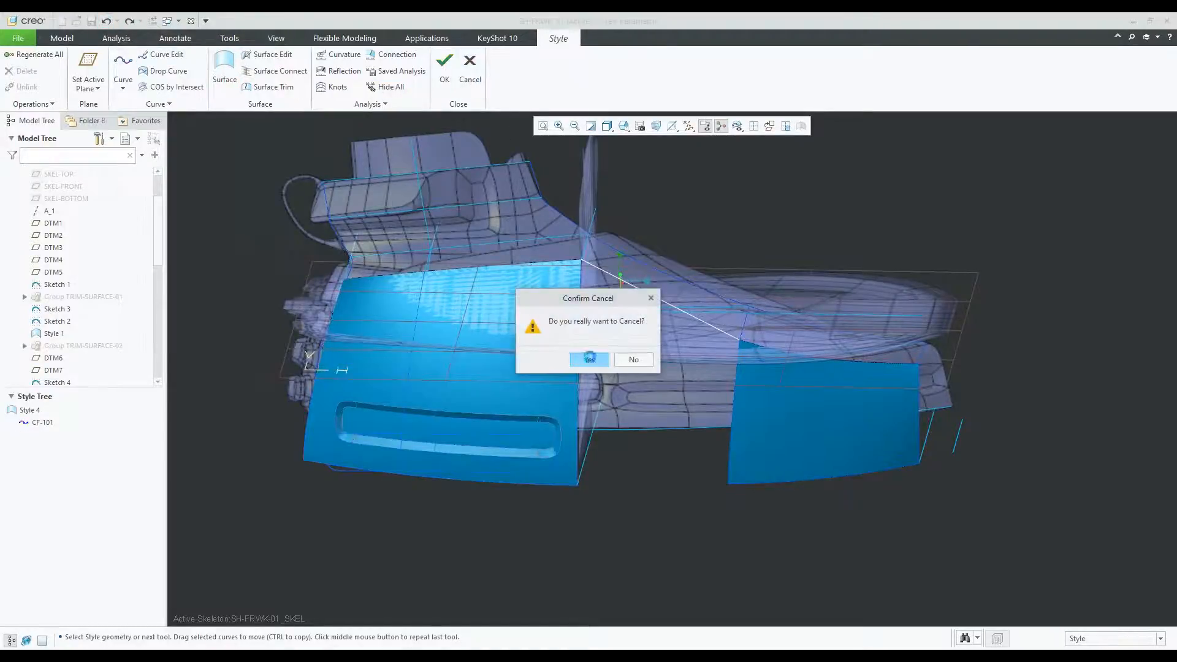
{"action": "left_click", "coordinate": [589, 358]}
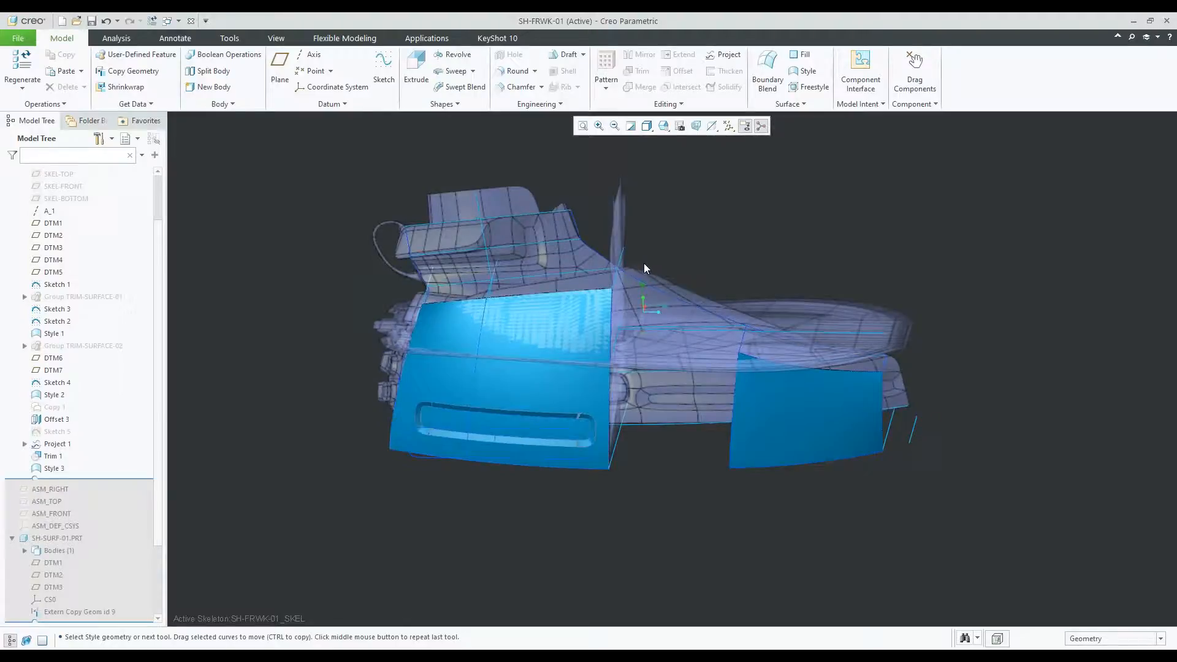
Start a Boundary Blend with the facing edges of the large and small side panels as first-direction chains.
{"action": "middle_click_drag", "start_coordinate": [644, 263], "coordinate": [636, 262]}
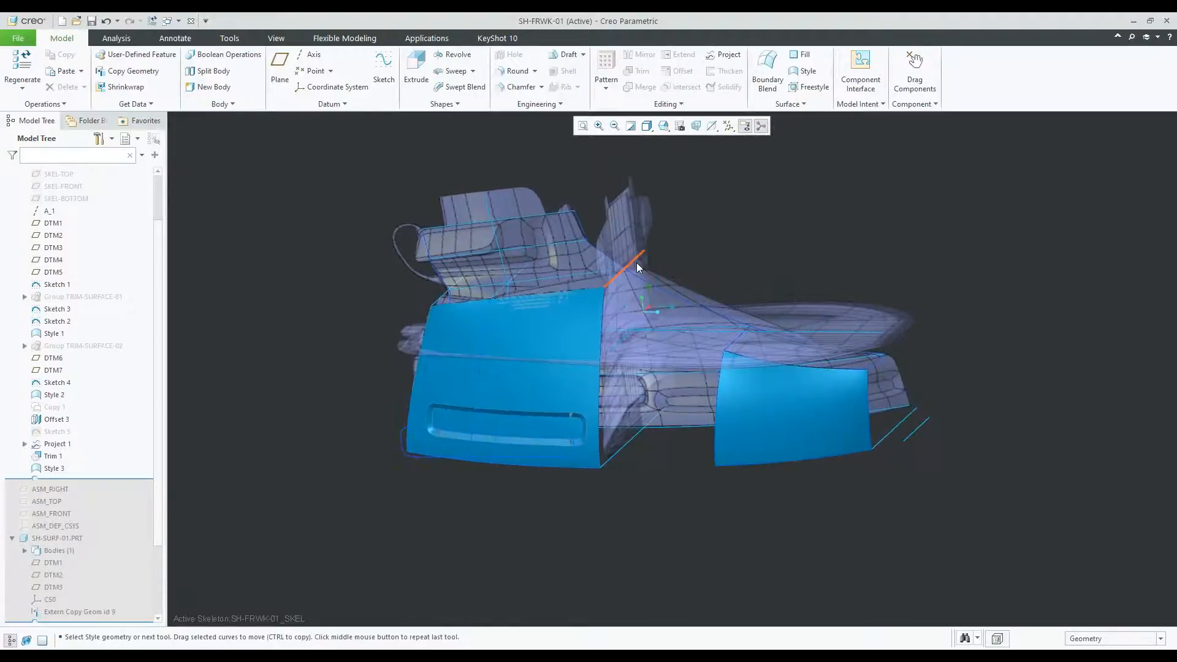
{"action": "left_click", "coordinate": [766, 84]}
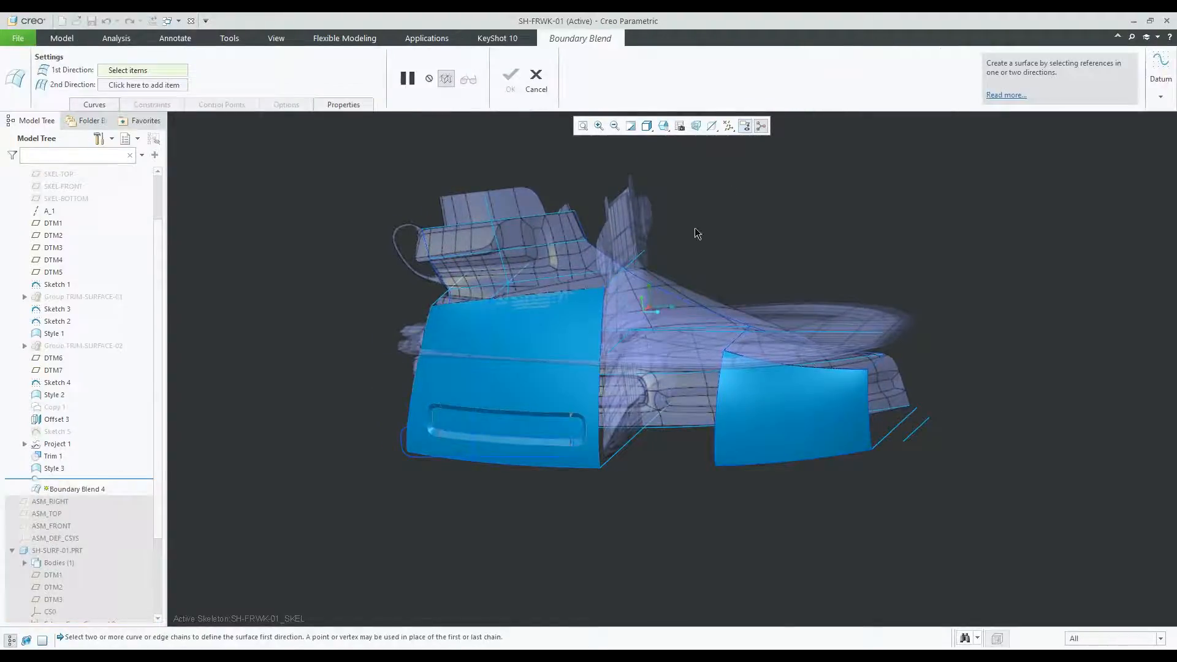
{"action": "scroll", "coordinate": [636, 319], "scroll_direction": "down", "scroll_amount": 2}
{"action": "scroll", "coordinate": [635, 320], "scroll_direction": "up", "scroll_amount": 1}
{"action": "left_click", "coordinate": [594, 300]}
{"action": "scroll", "coordinate": [732, 340], "scroll_direction": "down", "scroll_amount": 1}
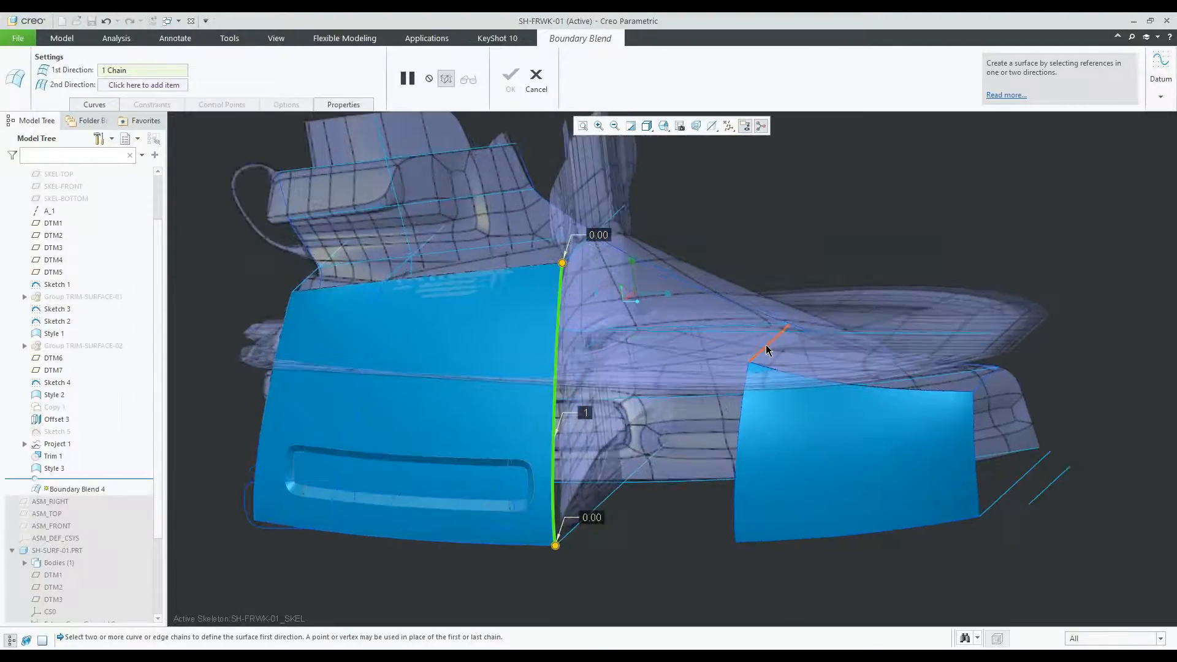
{"action": "left_click", "coordinate": [738, 417], "text": "ctrl"}
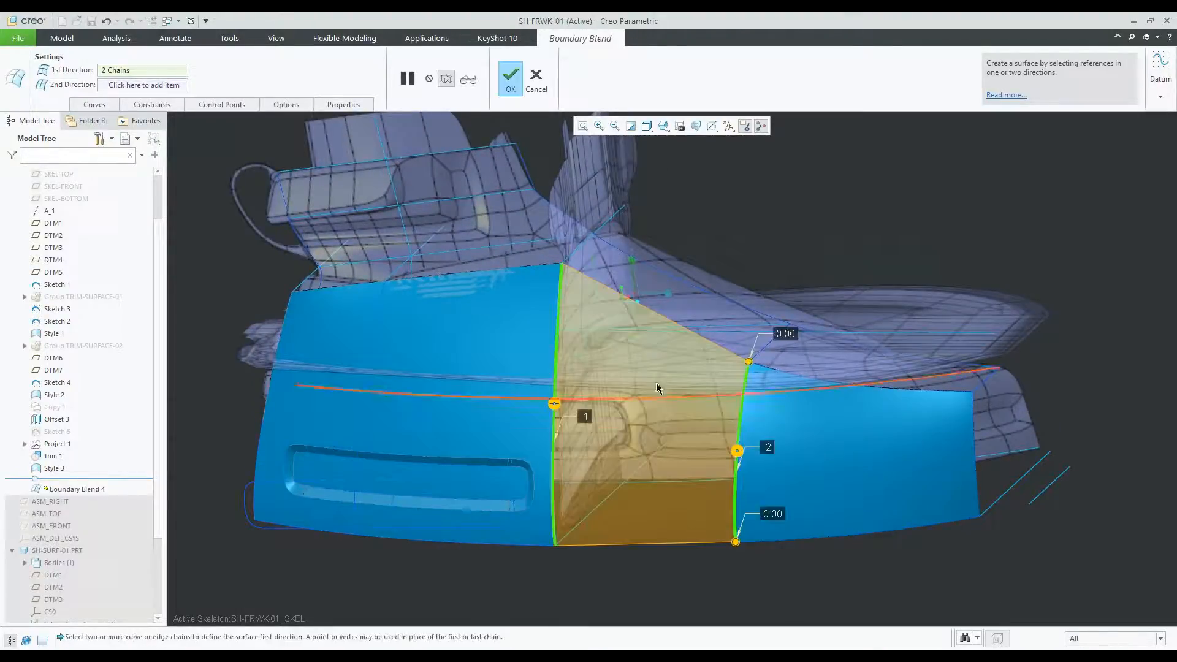
Constrain the blend's first chain to Curvature with the large side panel's surface as reference.
{"action": "left_click", "coordinate": [180, 107]}
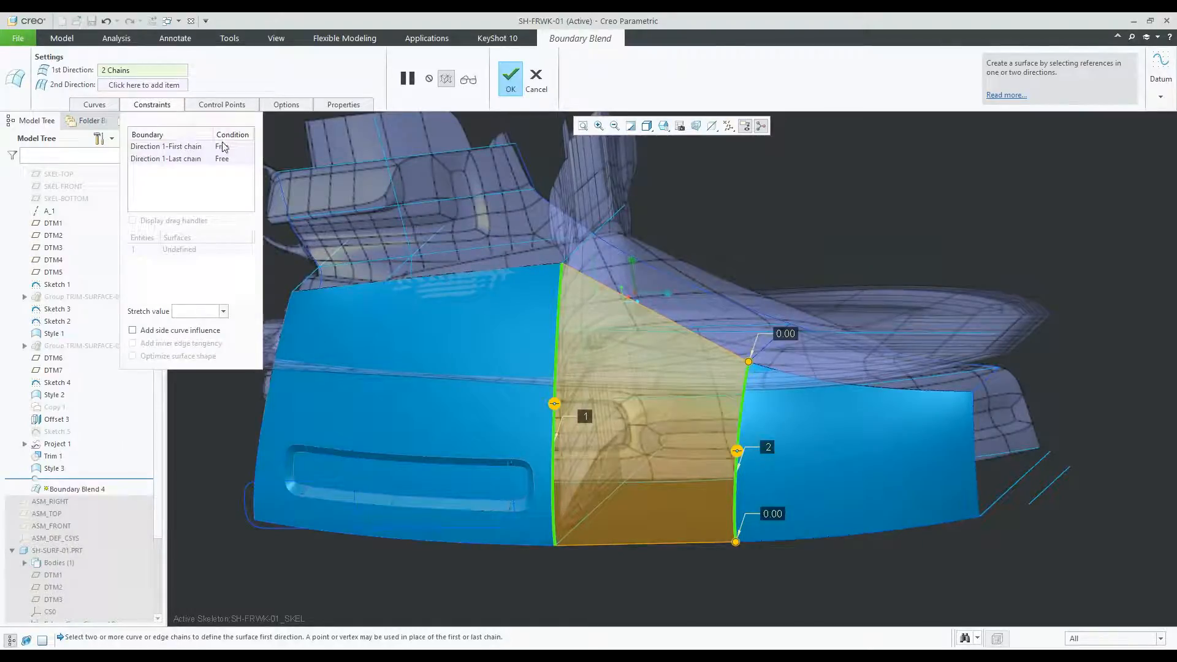
{"action": "left_click", "coordinate": [224, 146]}
{"action": "left_click", "coordinate": [247, 146]}
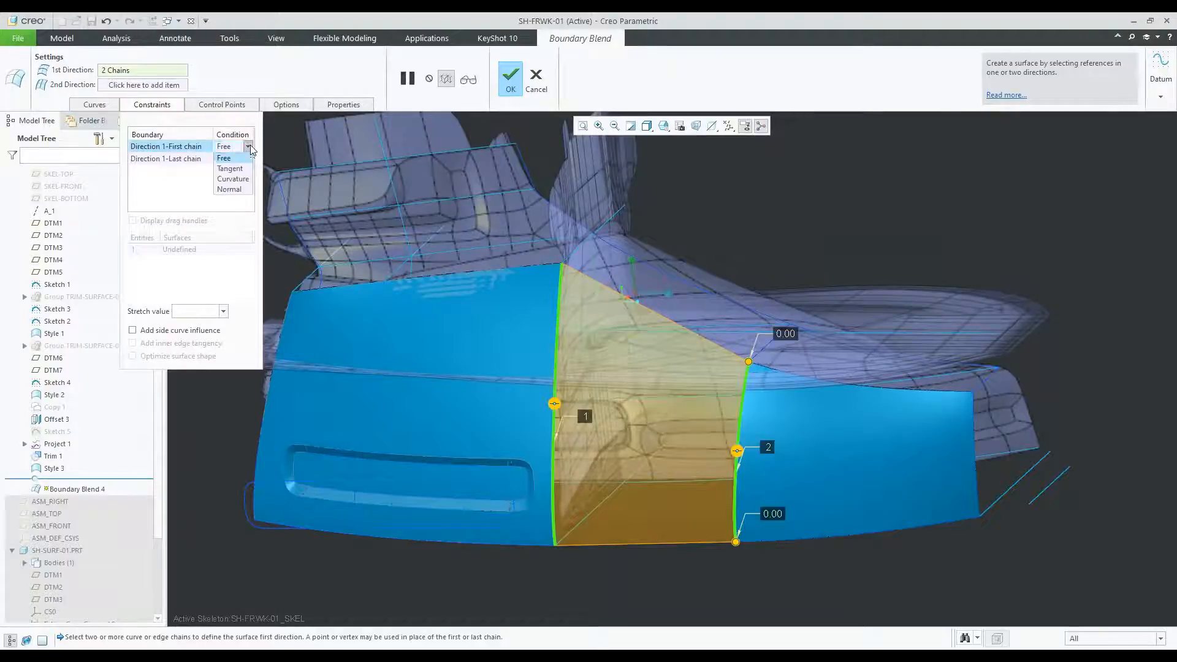
{"action": "left_click", "coordinate": [233, 179]}
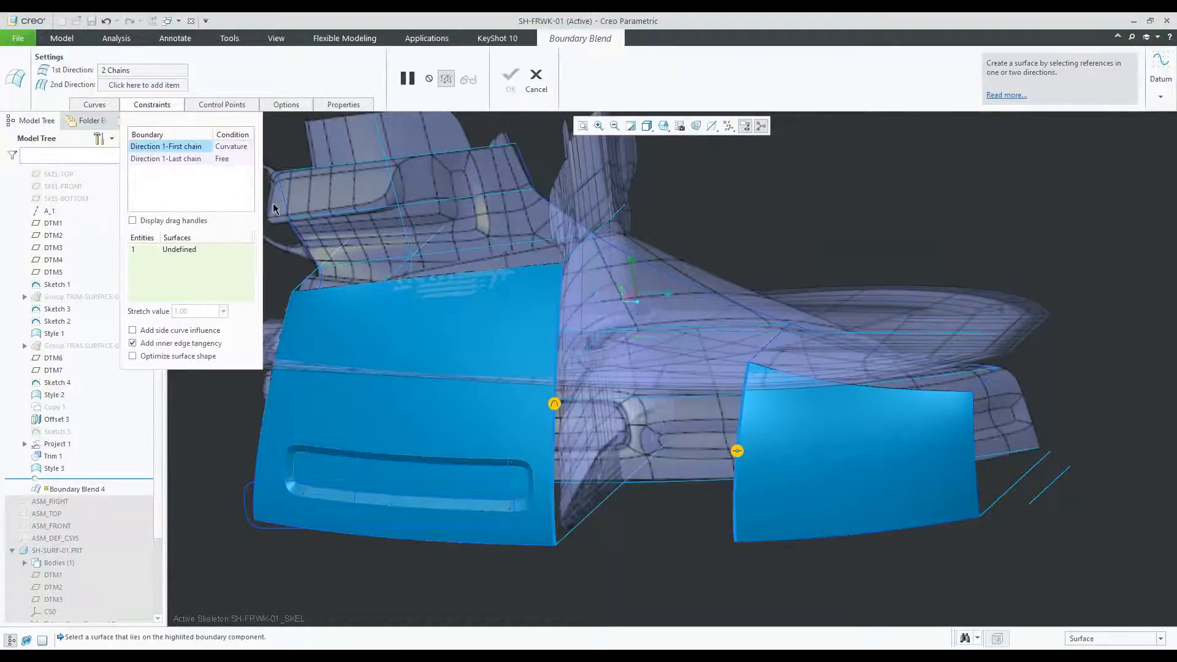
{"action": "left_click", "coordinate": [520, 368]}
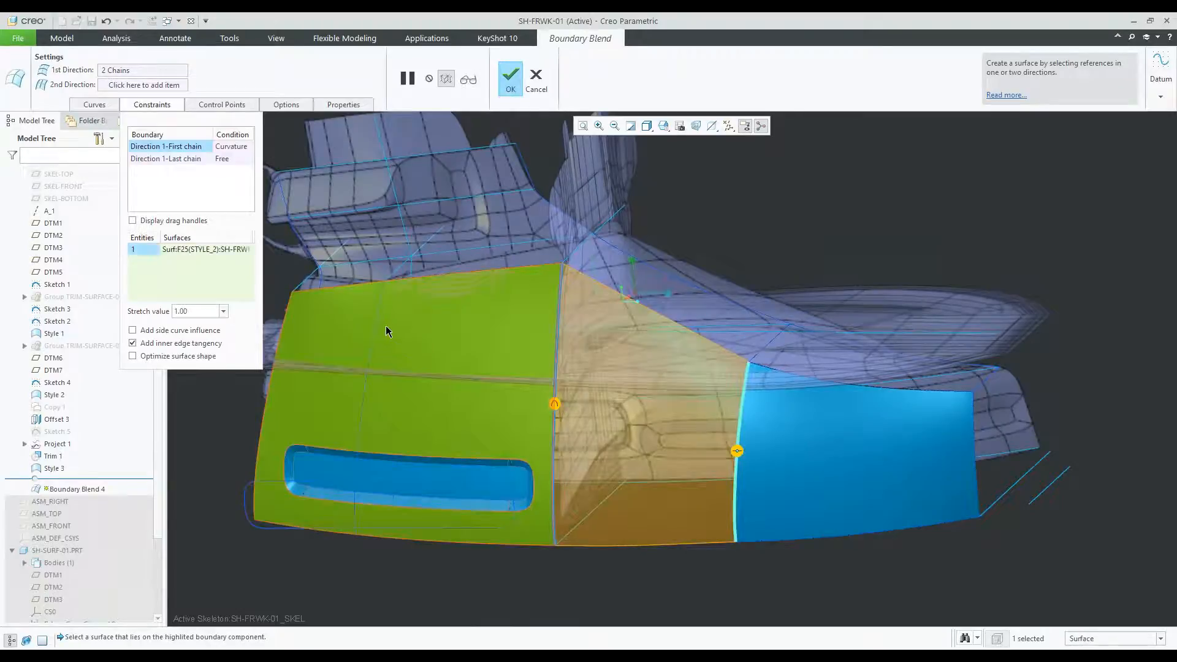
Constrain the blend's last chain to Curvature with the small side panel's surface as reference.
{"action": "left_click", "coordinate": [240, 159]}
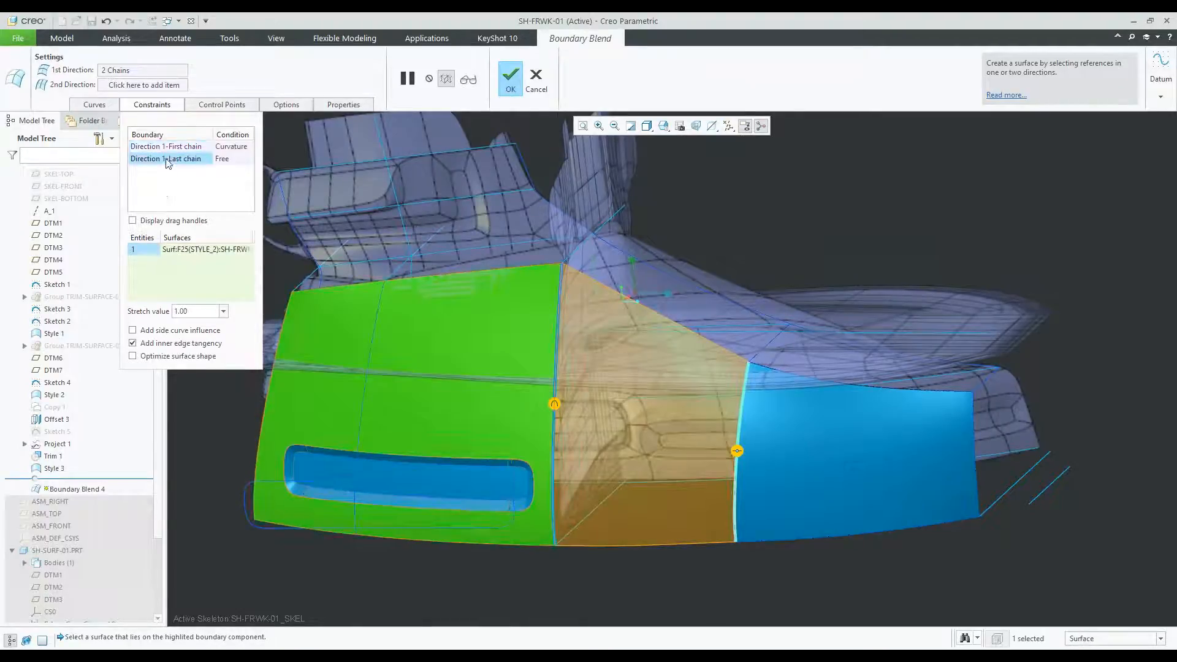
{"action": "left_click", "coordinate": [238, 160]}
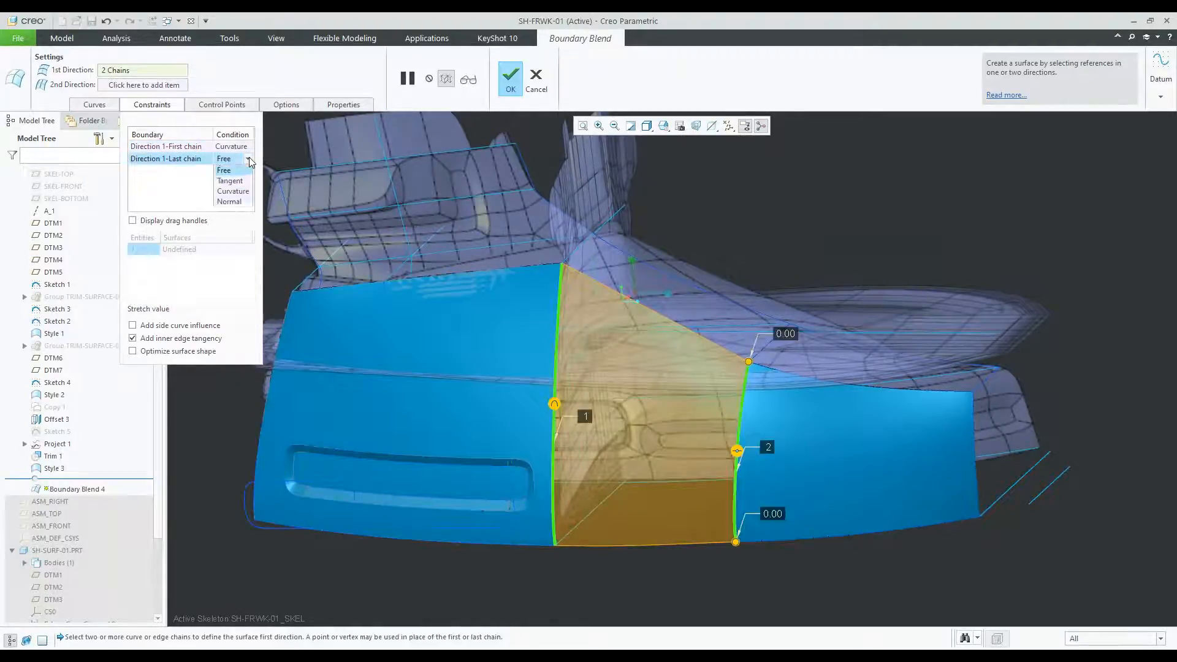
{"action": "left_click", "coordinate": [233, 190]}
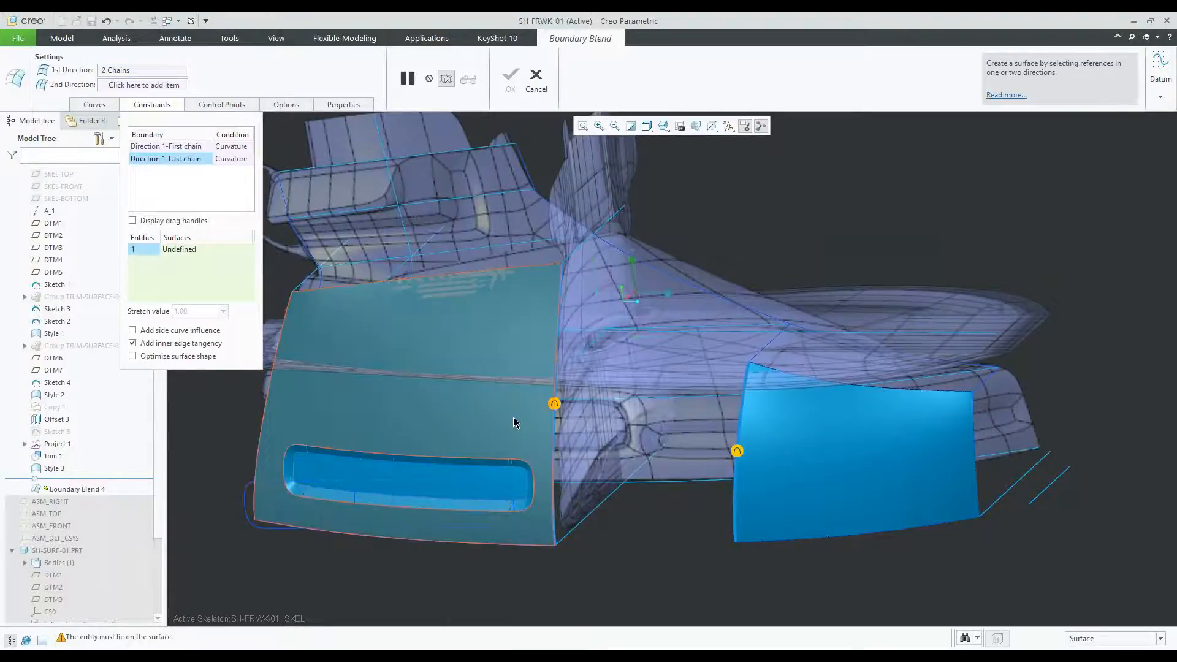
{"action": "left_click", "coordinate": [817, 498]}
{"action": "middle_click_drag", "start_coordinate": [536, 342], "coordinate": [540, 343]}
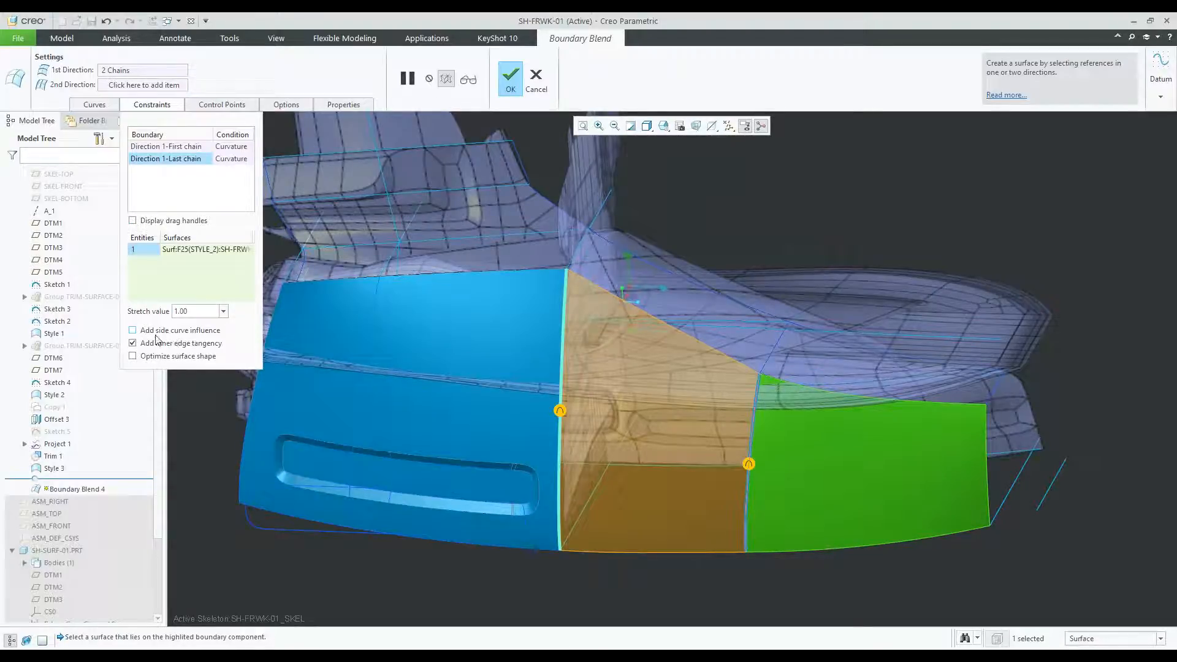
Turn on side curve influence and drag handles, and reduce the stretch to 0.70 at the first chain and 0.30 at the last.
{"action": "left_click", "coordinate": [133, 331]}
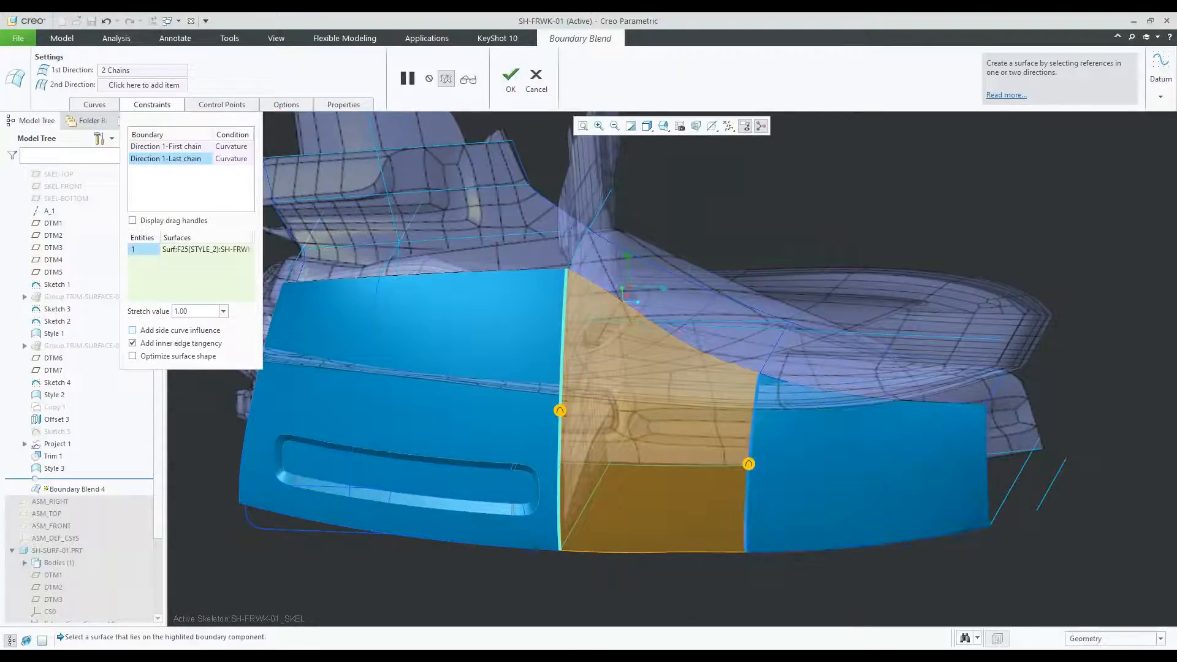
{"action": "left_click", "coordinate": [133, 221]}
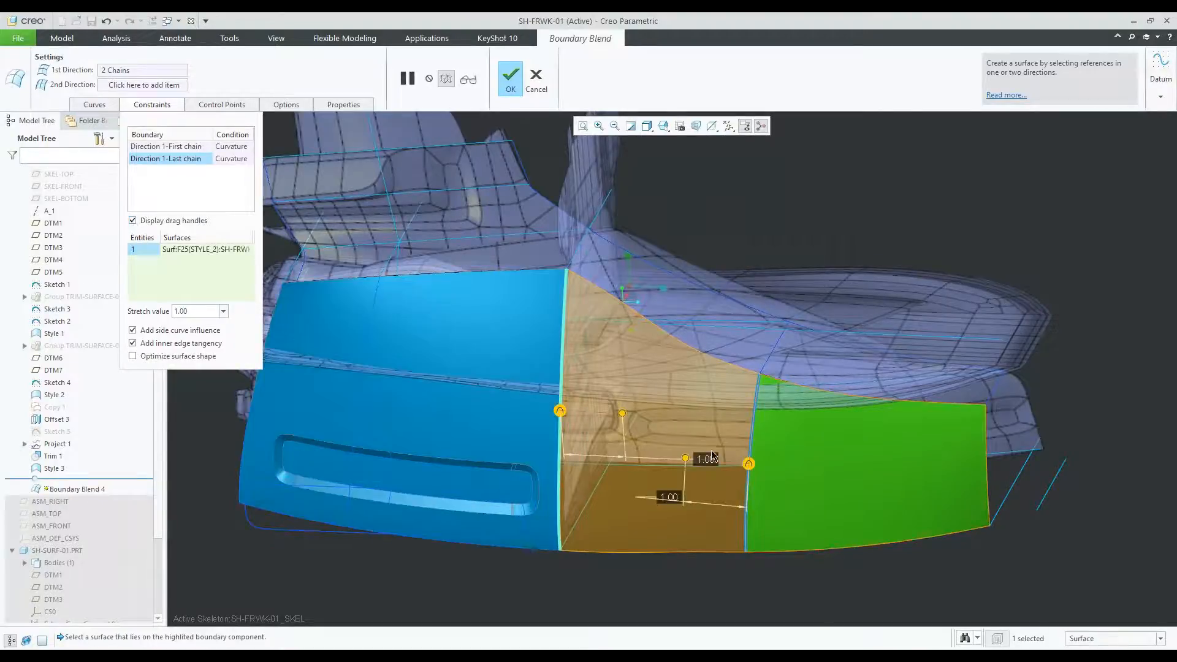
{"action": "mouse_move", "coordinate": [621, 362]}
{"action": "middle_mouse_down"}
{"action": "mouse_move", "coordinate": [641, 355]}
{"action": "mouse_move", "coordinate": [631, 361]}
{"action": "middle_mouse_up"}
{"action": "mouse_move", "coordinate": [626, 418]}
{"action": "left_mouse_down"}
{"action": "mouse_move", "coordinate": [660, 417]}
{"action": "mouse_move", "coordinate": [632, 402]}
{"action": "mouse_move", "coordinate": [665, 391]}
{"action": "mouse_move", "coordinate": [613, 394]}
{"action": "left_mouse_up"}
{"action": "left_click_drag", "start_coordinate": [693, 464], "coordinate": [735, 457]}
{"action": "middle_click_drag", "start_coordinate": [596, 383], "coordinate": [605, 368]}
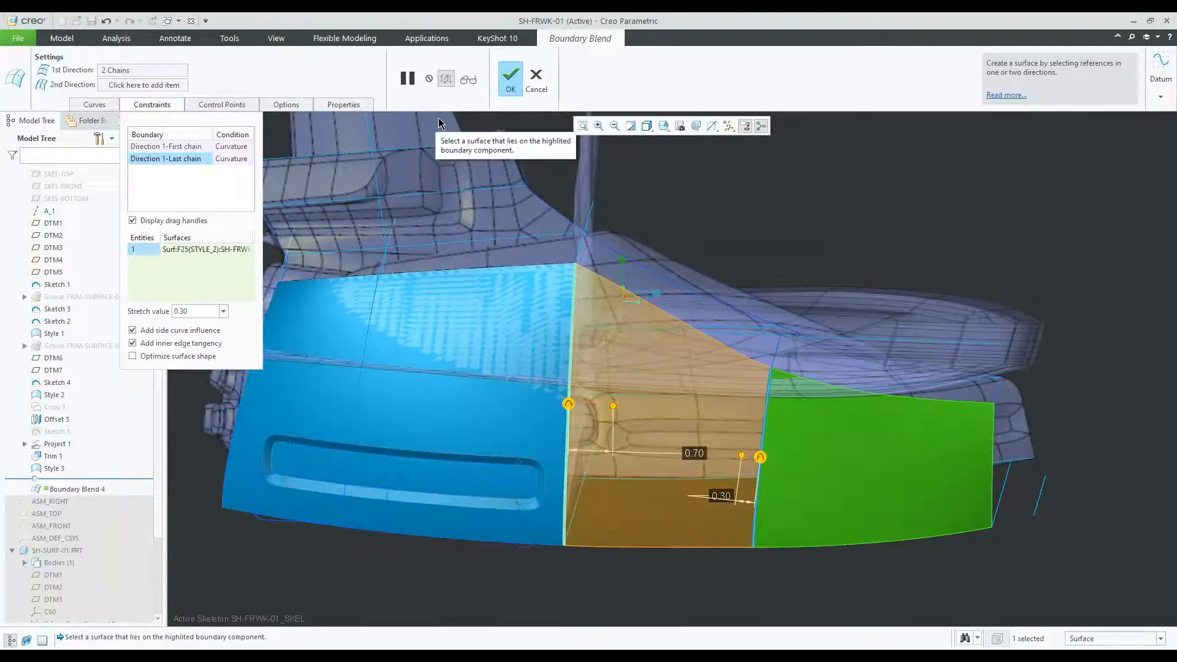
Cancel the Boundary Blend between the side panels.
{"action": "left_click", "coordinate": [536, 79]}
{"action": "left_click", "coordinate": [590, 360]}
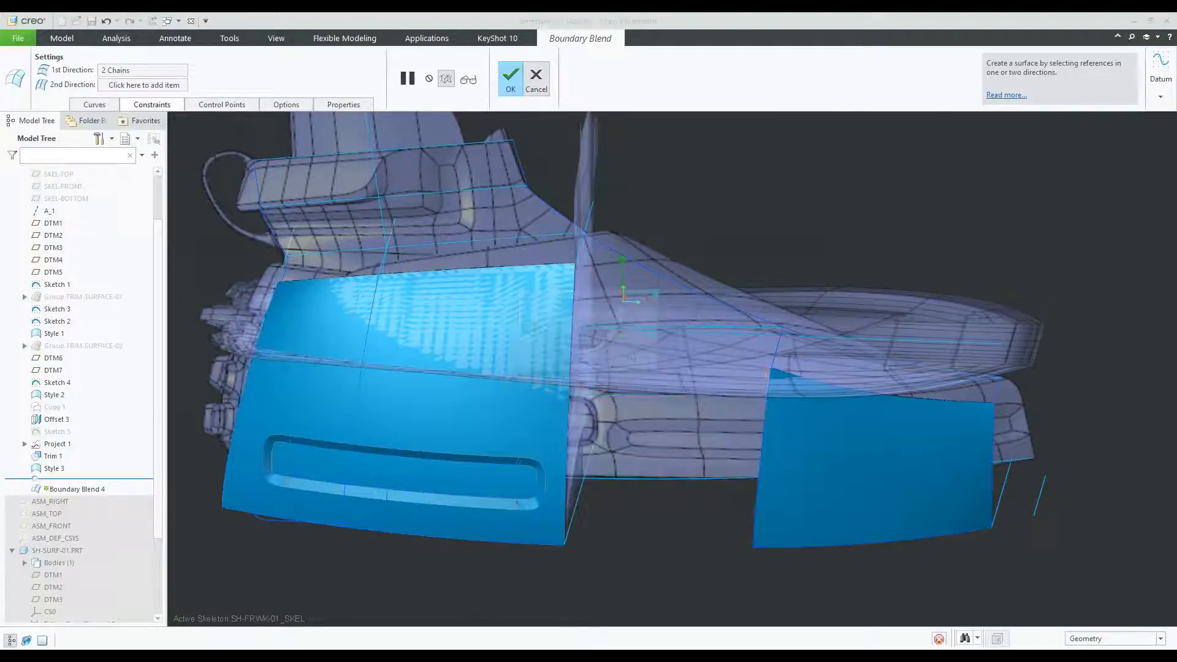
{"action": "scroll", "coordinate": [95, 540], "scroll_direction": "down", "scroll_amount": 2}
{"action": "left_click", "coordinate": [73, 483]}
{"action": "left_click", "coordinate": [89, 442]}
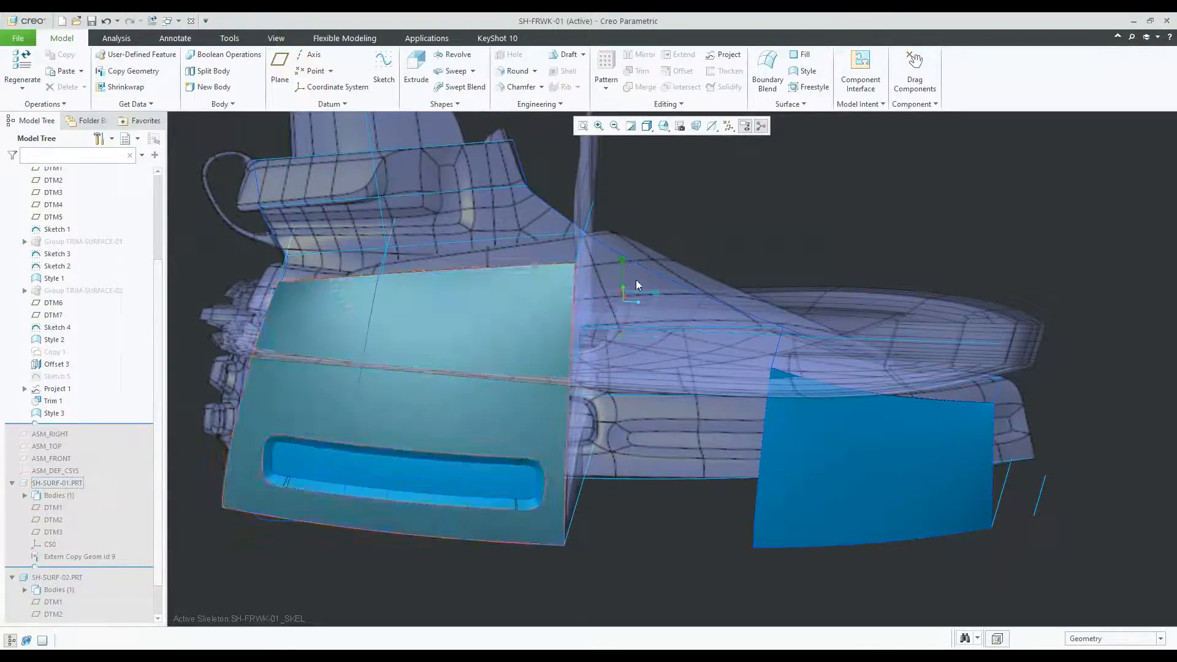
{"action": "mouse_move", "coordinate": [720, 215]}
{"action": "middle_mouse_down"}
{"action": "mouse_move", "coordinate": [699, 215]}
{"action": "mouse_move", "coordinate": [718, 216]}
{"action": "middle_mouse_up"}
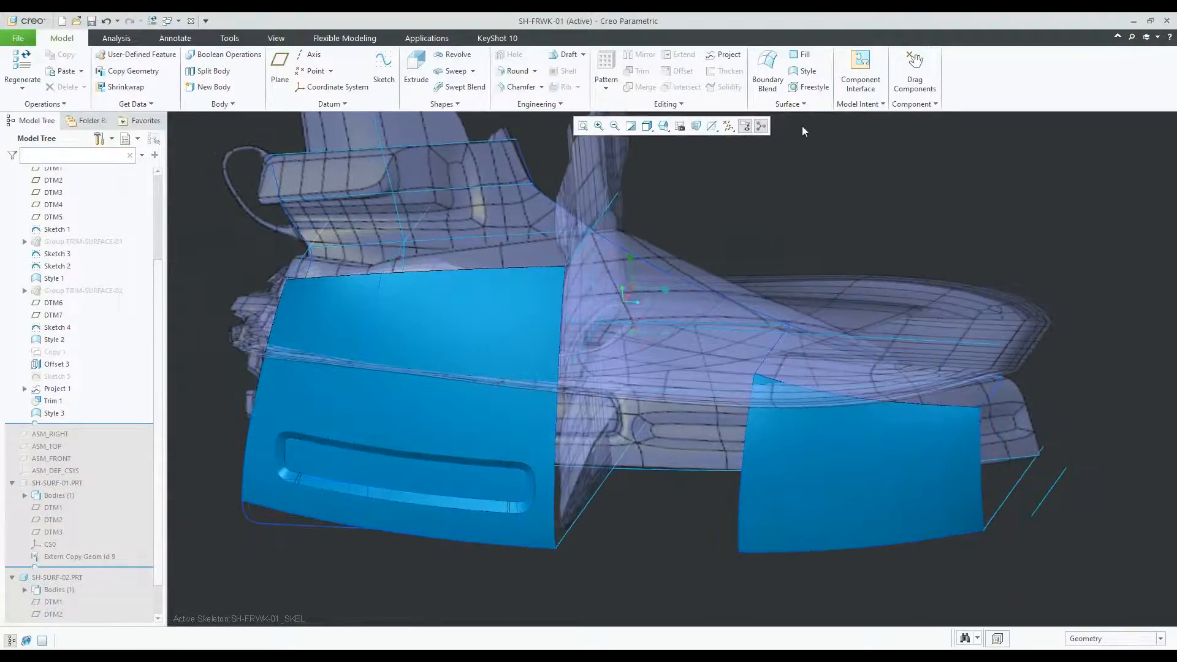
Start a Freestyle feature and add the flat rectangular open primitive.
{"action": "left_click", "coordinate": [808, 87]}
{"action": "left_click", "coordinate": [15, 72]}
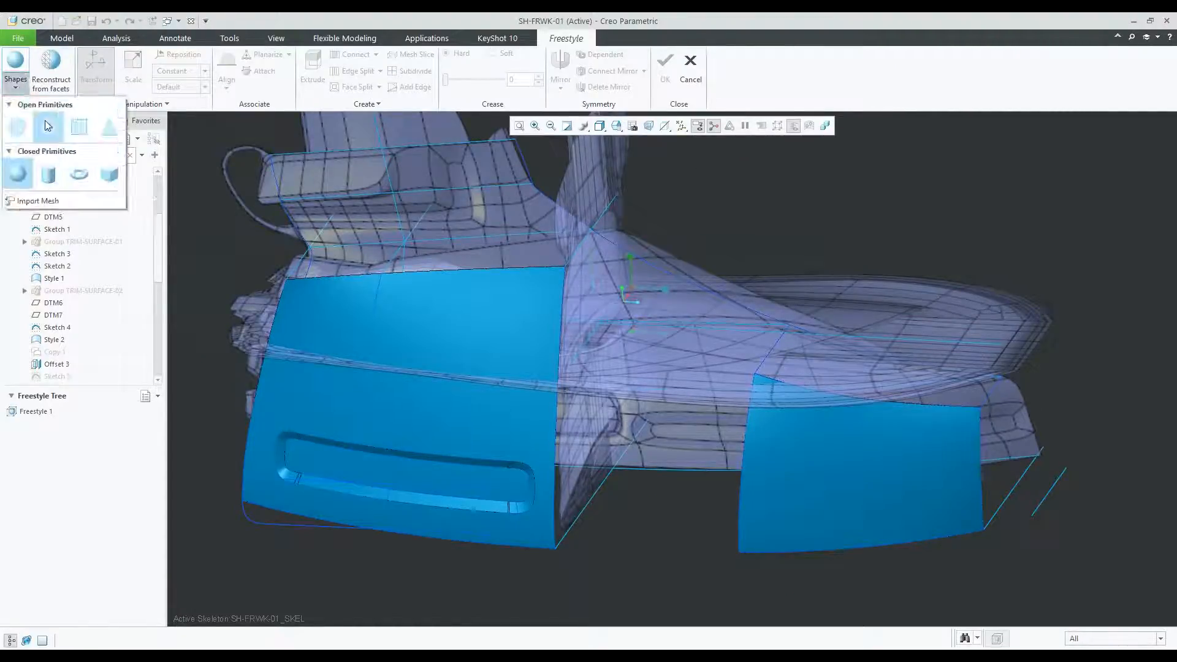
{"action": "left_click", "coordinate": [78, 130]}
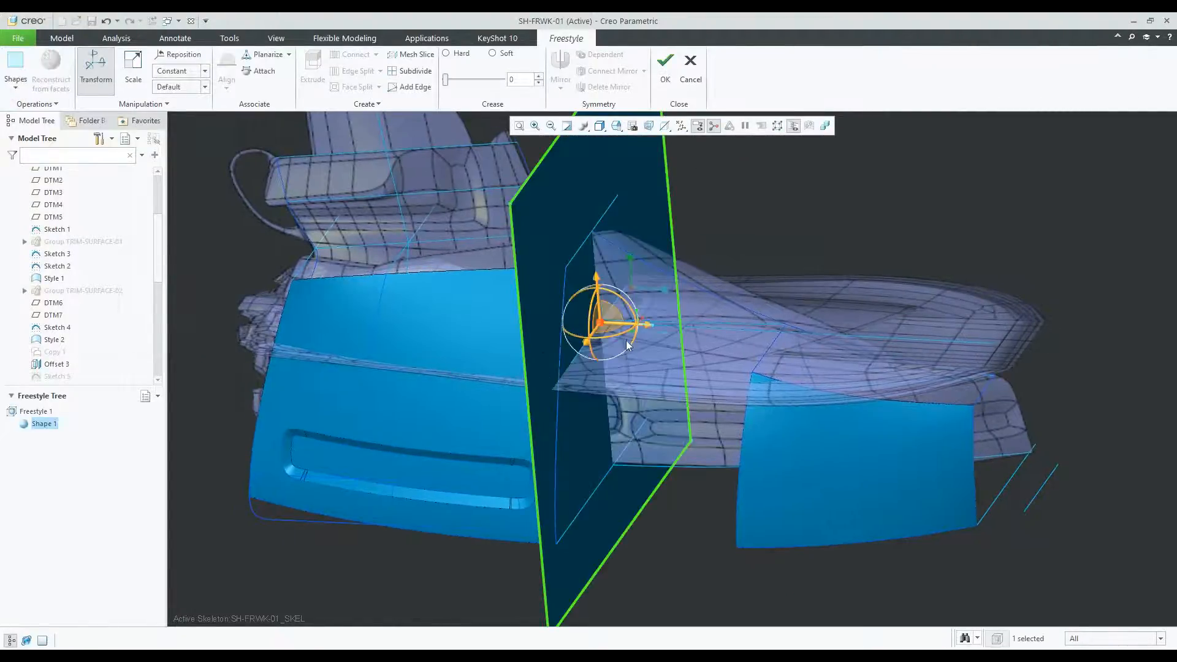
Rotate the flat shape parallel to the model's side, move it outward to the side panels and tilt it to their slope.
{"action": "left_click_drag", "start_coordinate": [624, 341], "coordinate": [539, 344]}
{"action": "middle_click_drag", "start_coordinate": [539, 343], "coordinate": [589, 344]}
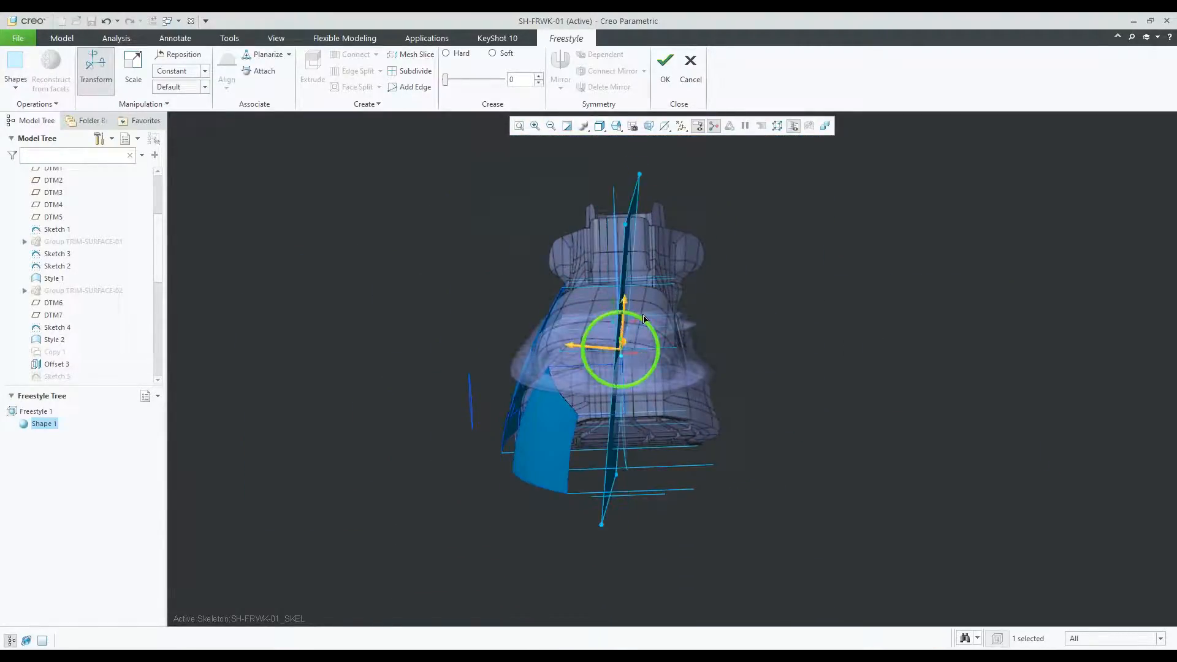
{"action": "left_click_drag", "start_coordinate": [571, 339], "coordinate": [483, 352]}
{"action": "left_click_drag", "start_coordinate": [549, 284], "coordinate": [537, 327]}
Switch the flat shape to scaling and rotate the repositioned dragger to match the shape's tilt.
{"action": "right_click", "coordinate": [778, 296]}
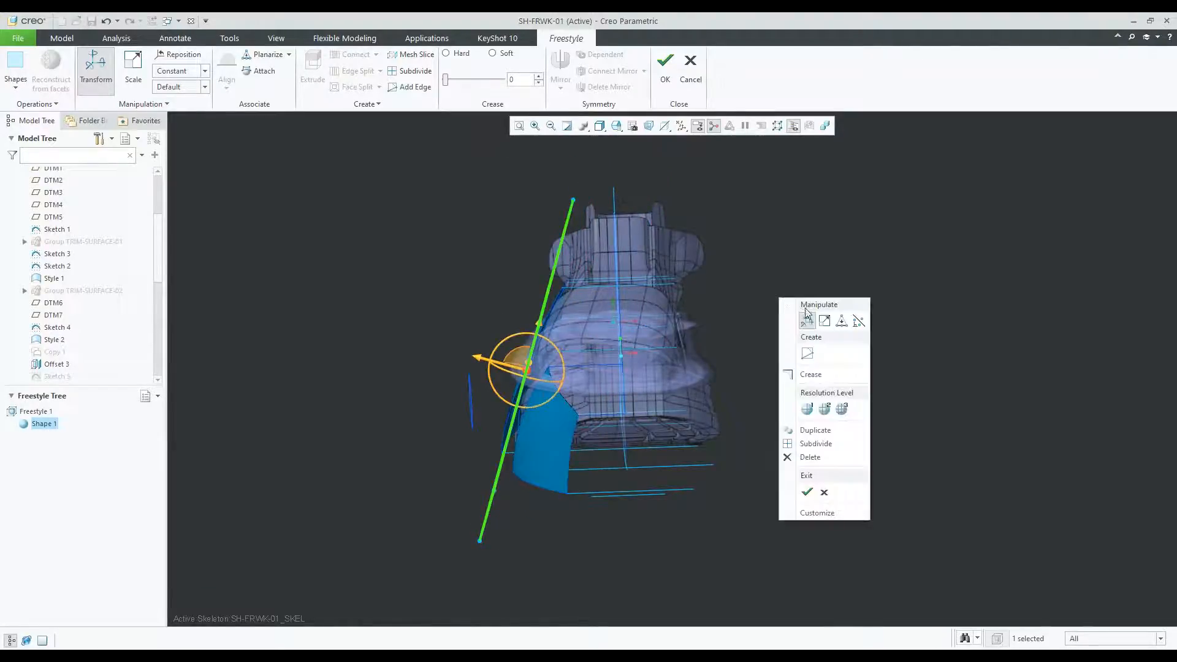
{"action": "left_click", "coordinate": [826, 321]}
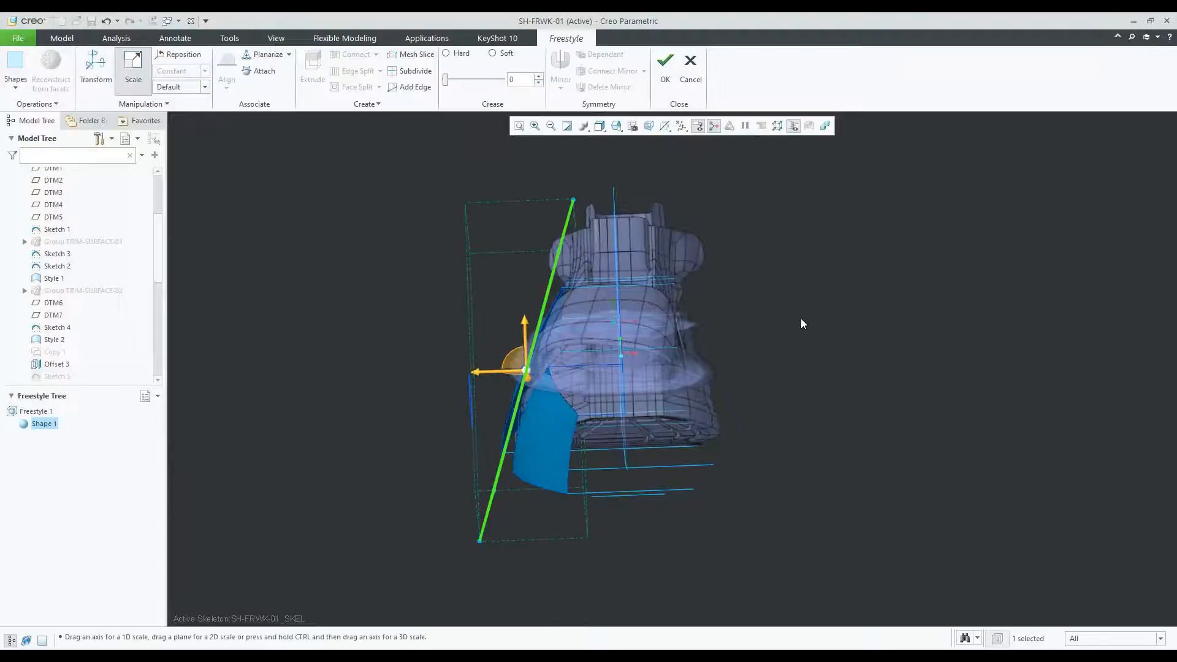
{"action": "right_click", "coordinate": [526, 369]}
{"action": "left_click", "coordinate": [539, 376]}
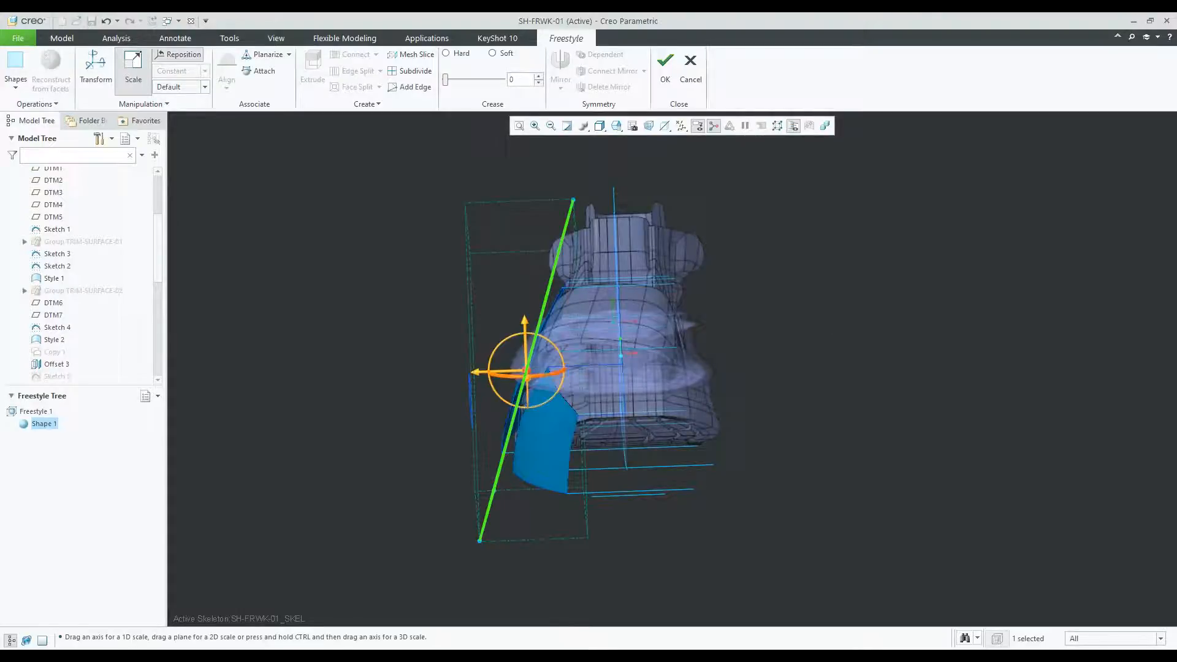
{"action": "left_click_drag", "start_coordinate": [542, 341], "coordinate": [550, 345]}
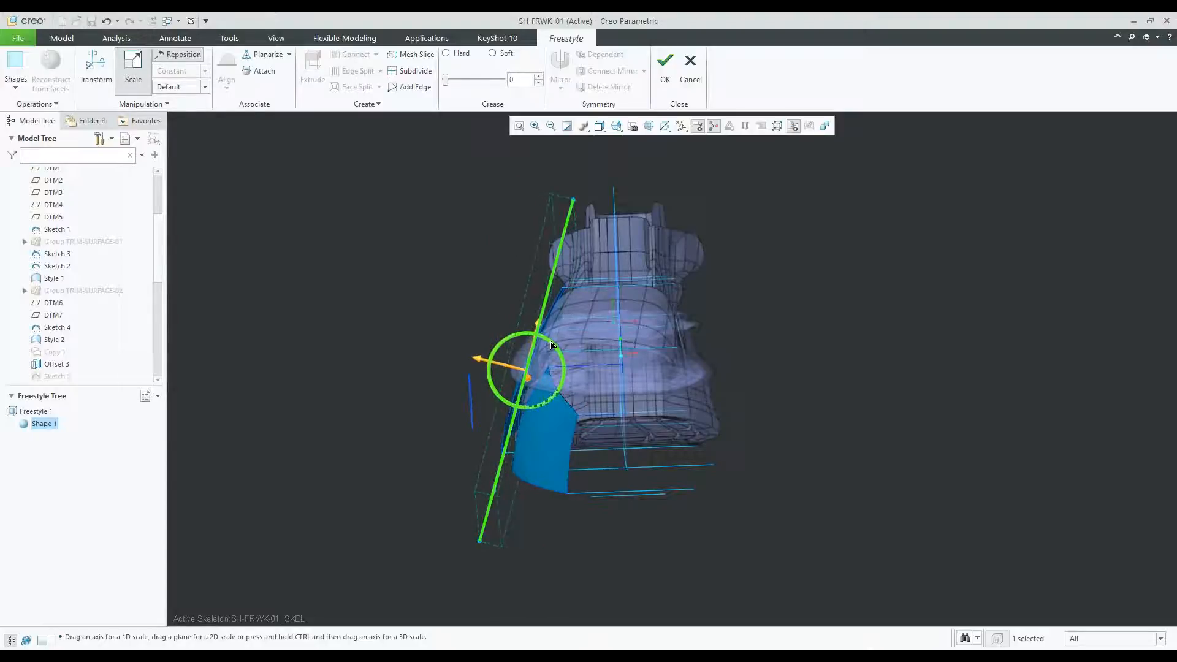
{"action": "right_click", "coordinate": [720, 313]}
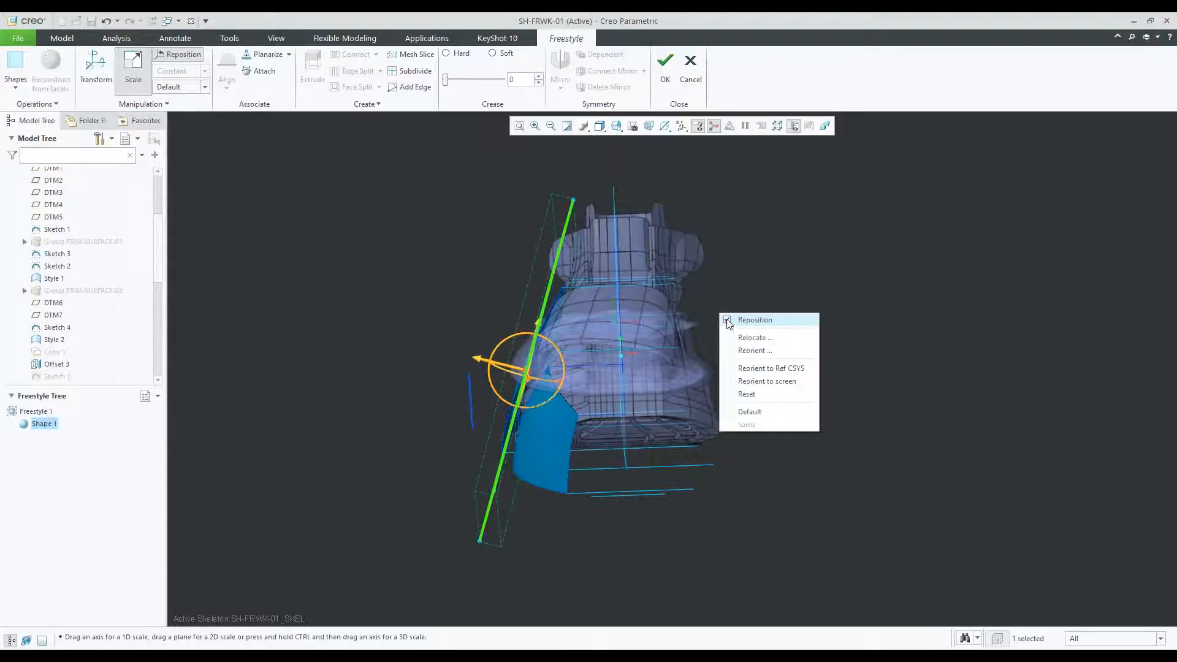
{"action": "left_click", "coordinate": [727, 320]}
Scale the flat shape down in height and length to roughly the size of the gap between the side panels.
{"action": "left_click_drag", "start_coordinate": [538, 325], "coordinate": [534, 373]}
{"action": "middle_click_drag", "start_coordinate": [539, 368], "coordinate": [612, 362]}
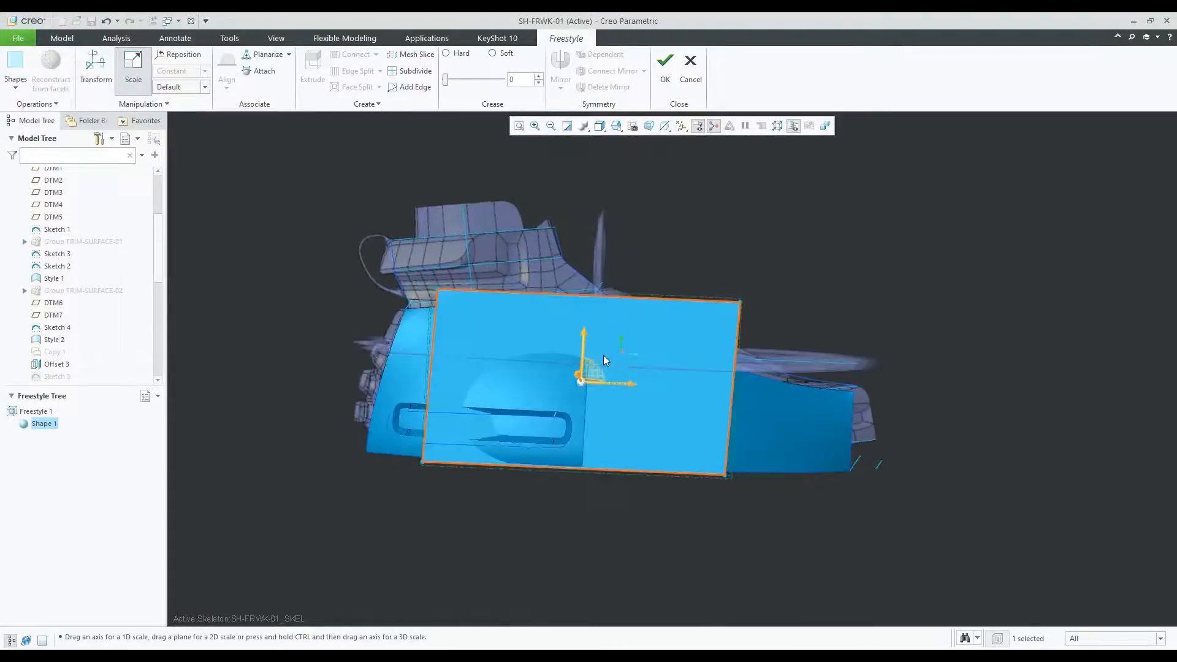
{"action": "left_click_drag", "start_coordinate": [631, 380], "coordinate": [570, 402]}
{"action": "left_click_drag", "start_coordinate": [583, 337], "coordinate": [583, 331]}
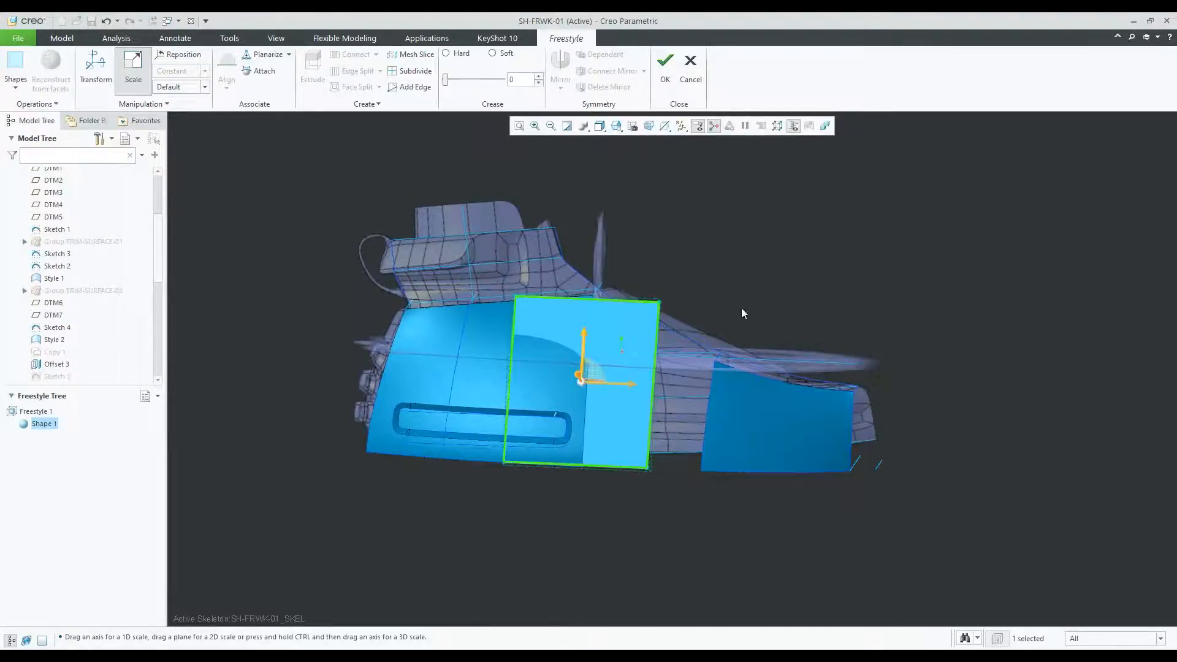
Move the flat shape into the gap beside the large panel and pull its opposite edge back to the small panel.
{"action": "right_click", "coordinate": [773, 300]}
{"action": "left_click", "coordinate": [787, 313]}
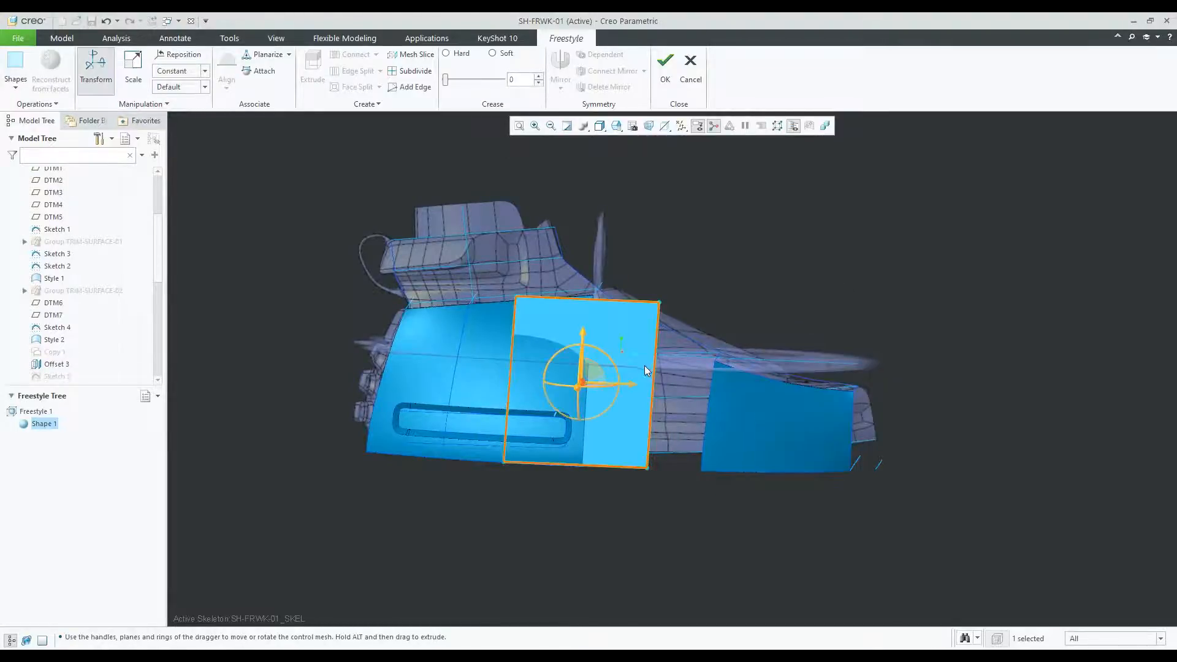
{"action": "left_click_drag", "start_coordinate": [638, 385], "coordinate": [717, 387]}
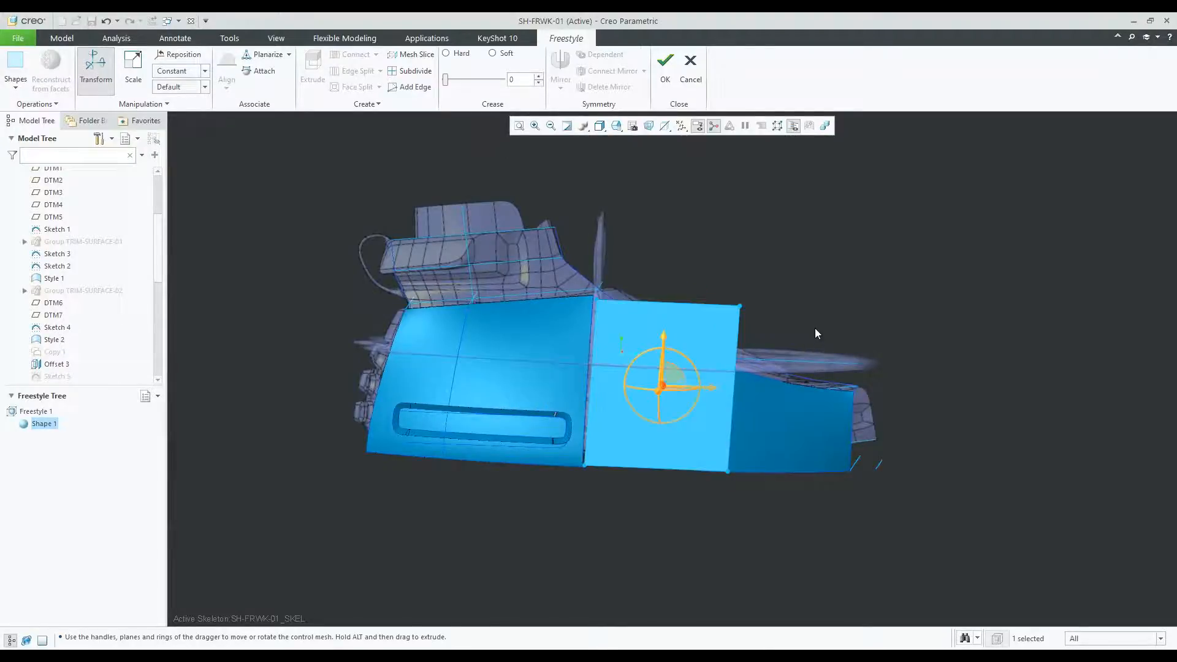
{"action": "left_click", "coordinate": [749, 339]}
{"action": "left_click", "coordinate": [741, 342]}
{"action": "left_click_drag", "start_coordinate": [773, 394], "coordinate": [753, 399]}
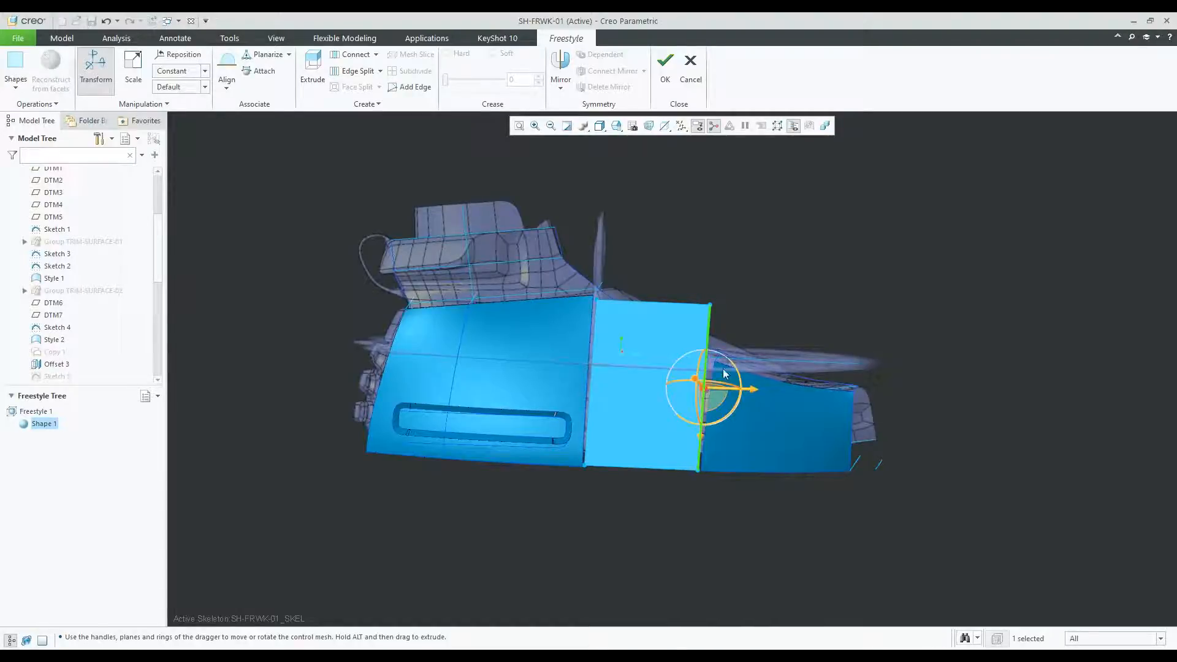
{"action": "left_click", "coordinate": [755, 310]}
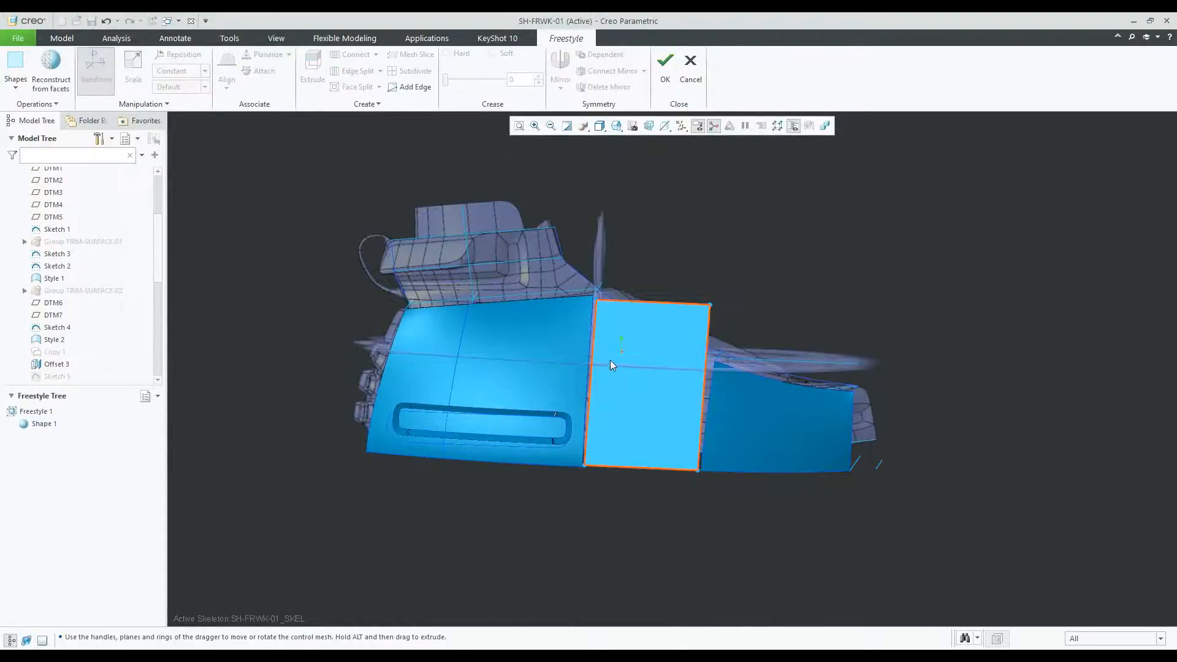
Split the shape's edge along the large side panel into three segments.
{"action": "scroll", "coordinate": [624, 375], "scroll_direction": "down", "scroll_amount": 4}
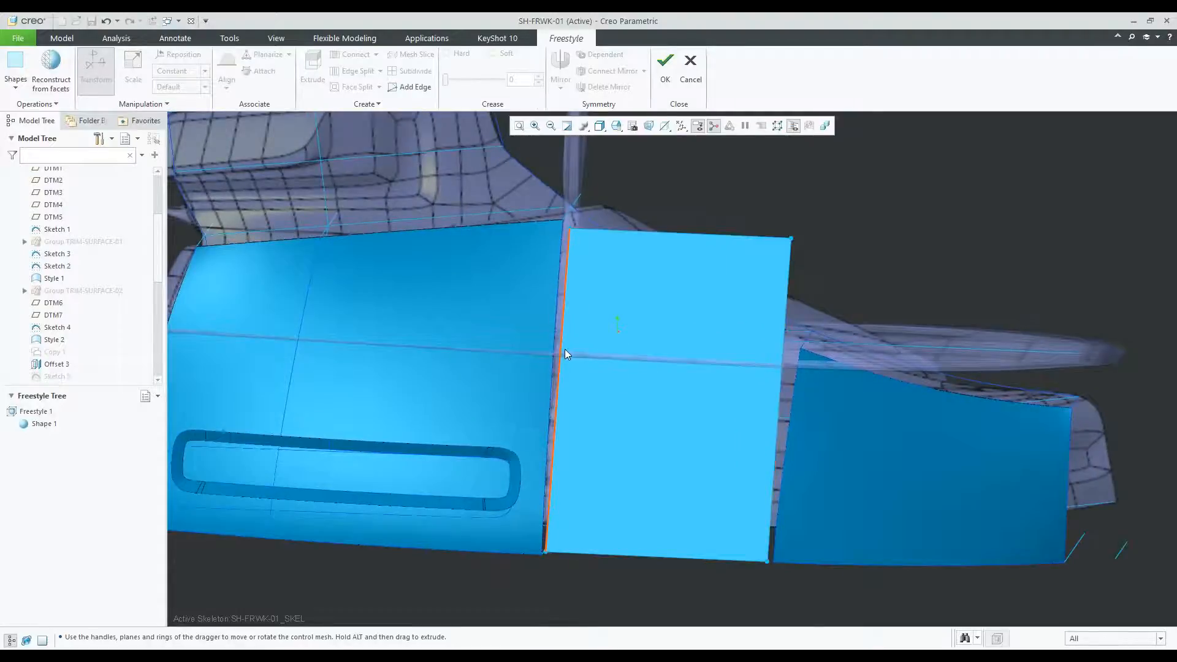
{"action": "left_click", "coordinate": [560, 349]}
{"action": "right_click", "coordinate": [884, 262]}
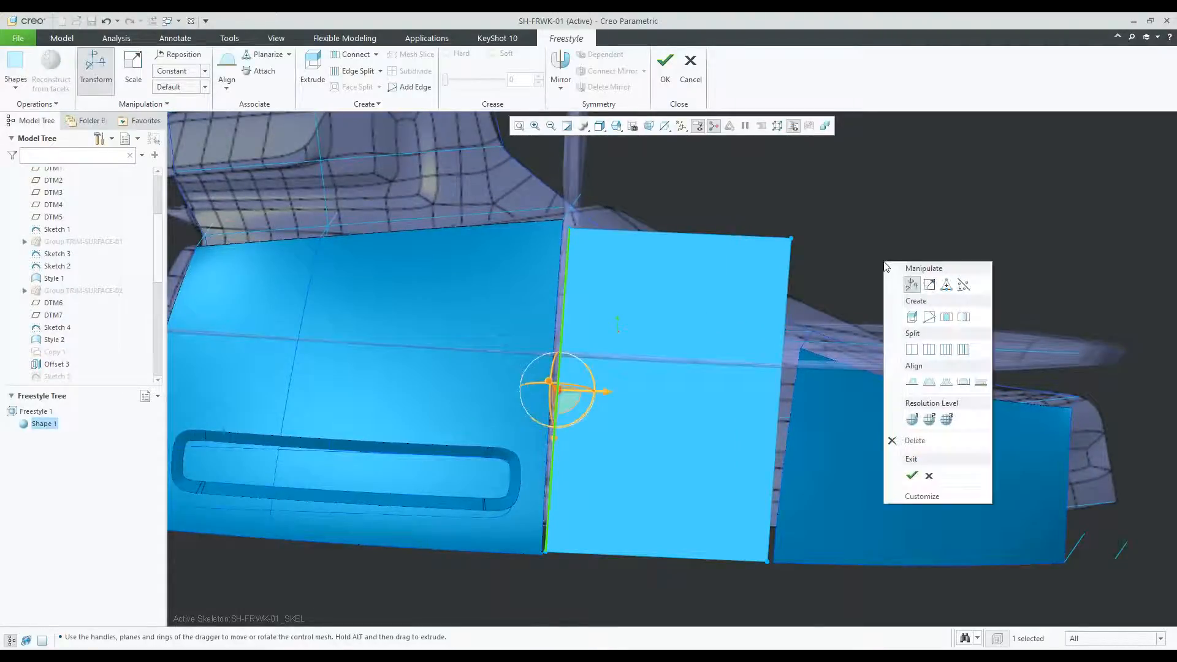
{"action": "left_click", "coordinate": [930, 350]}
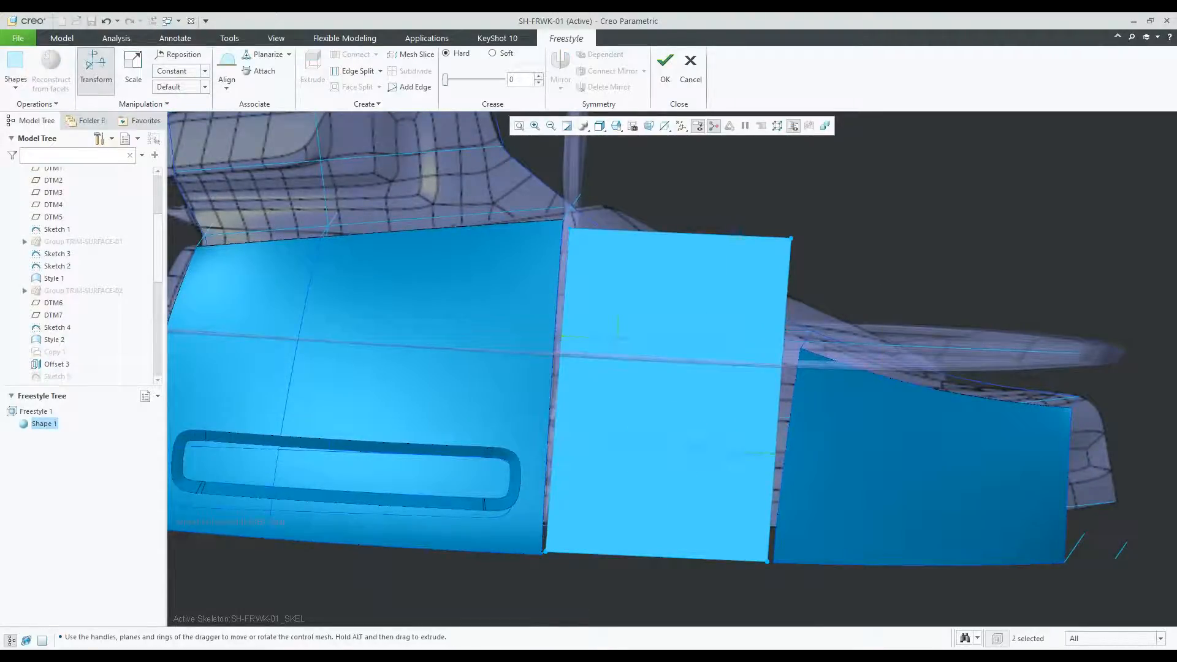
Align the three edge segments on the shape's large-panel side to the large side panel's facing edge.
{"action": "scroll", "coordinate": [583, 373], "scroll_direction": "down", "scroll_amount": 2}
{"action": "left_click", "coordinate": [562, 293]}
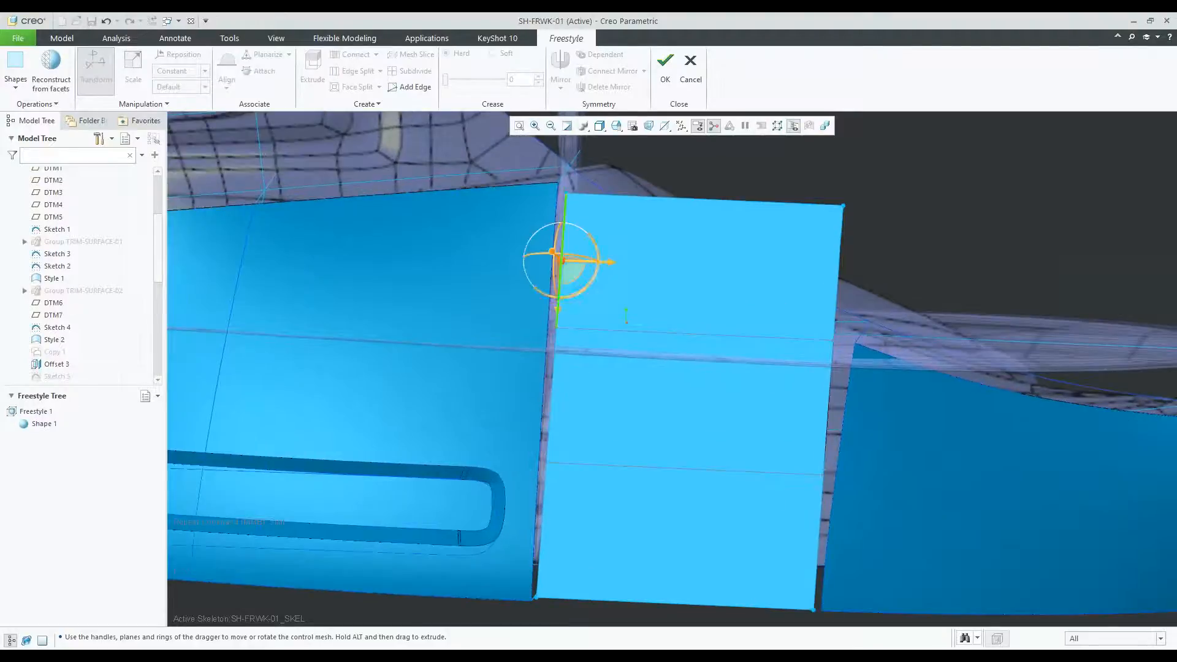
{"action": "scroll", "coordinate": [587, 401], "scroll_direction": "down", "scroll_amount": 2}
{"action": "left_click", "coordinate": [544, 389], "text": "ctrl"}
{"action": "scroll", "coordinate": [552, 405], "scroll_direction": "up", "scroll_amount": 2}
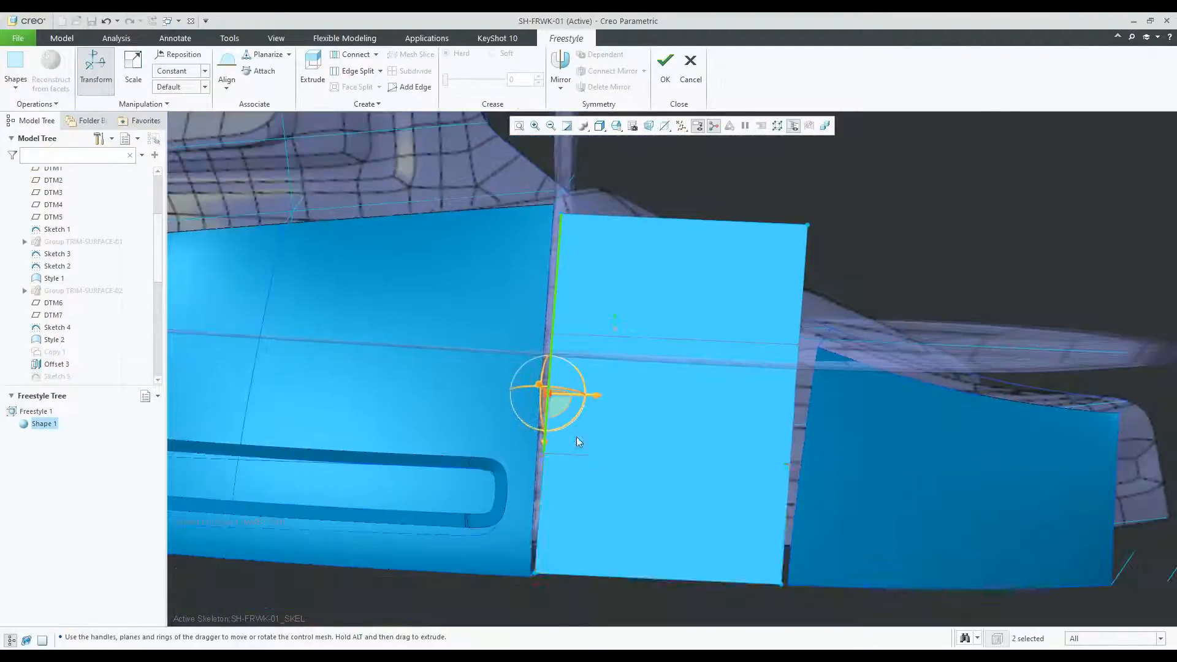
{"action": "left_click", "coordinate": [539, 501], "text": "ctrl"}
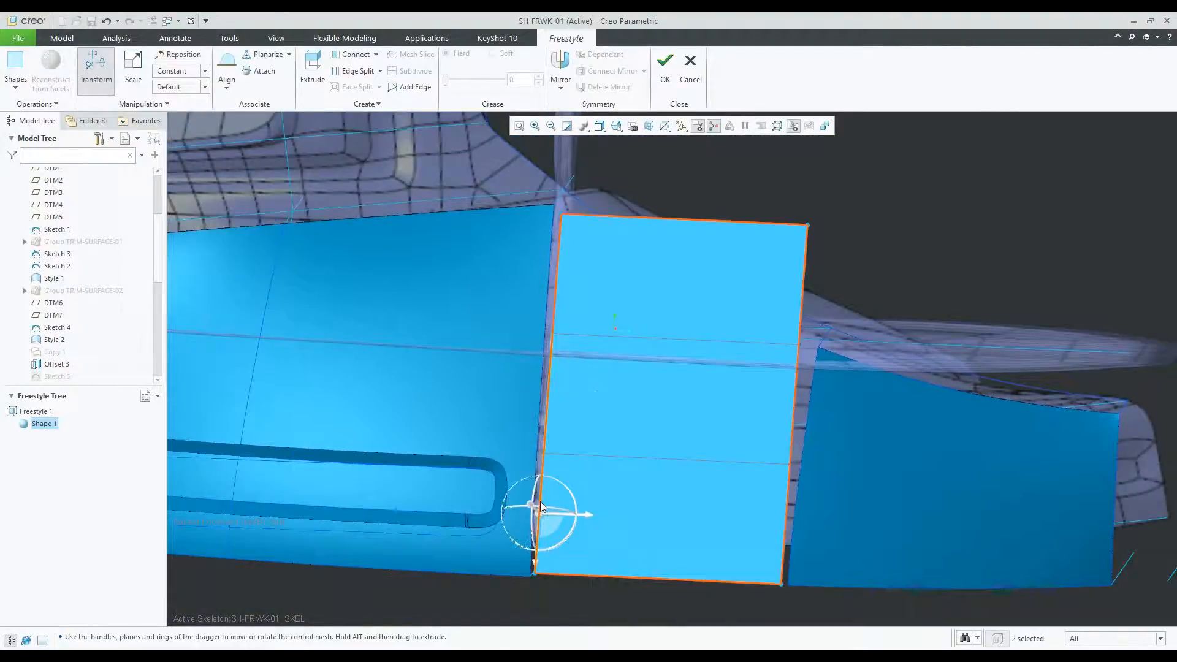
{"action": "left_click", "coordinate": [874, 238]}
{"action": "left_click", "coordinate": [552, 293]}
{"action": "left_click", "coordinate": [550, 387], "text": "ctrl"}
{"action": "left_click", "coordinate": [544, 469], "text": "ctrl"}
{"action": "right_click", "coordinate": [908, 252]}
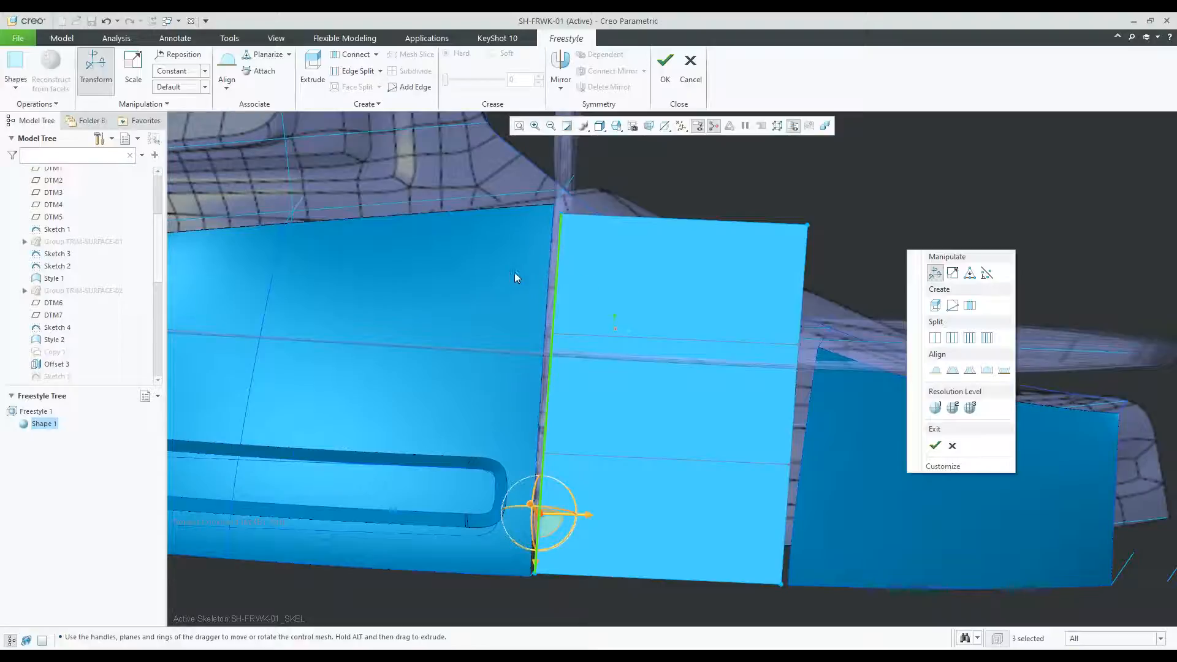
{"action": "left_click", "coordinate": [970, 371]}
{"action": "left_click", "coordinate": [551, 279]}
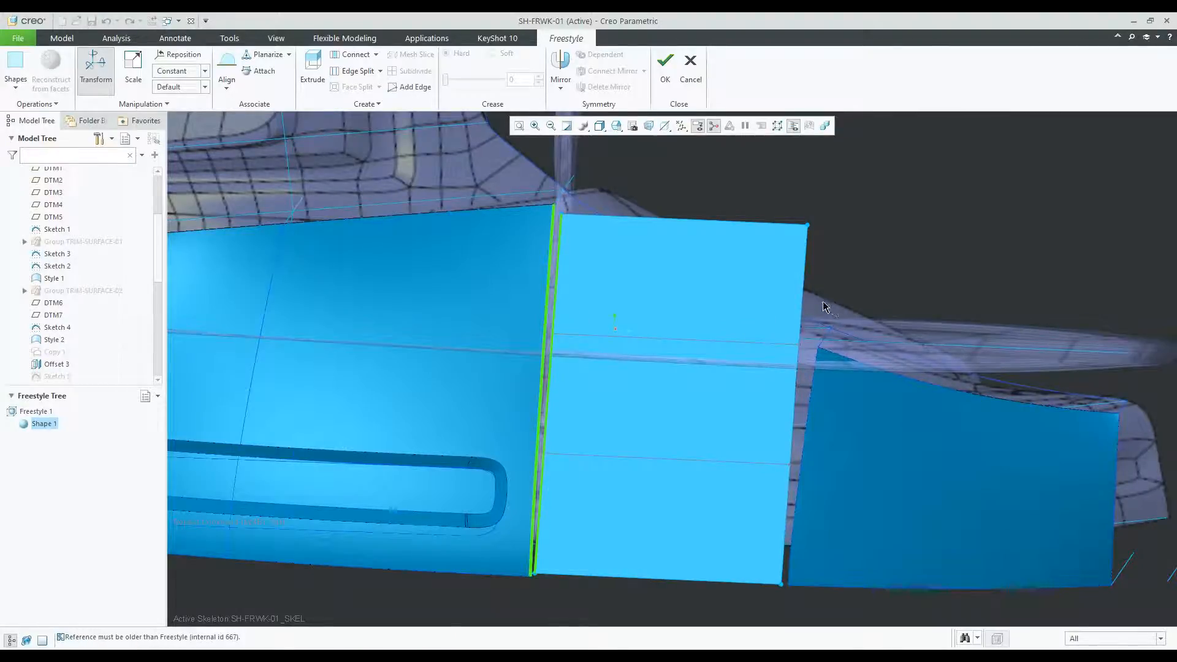
{"action": "middle_click", "coordinate": [840, 182]}
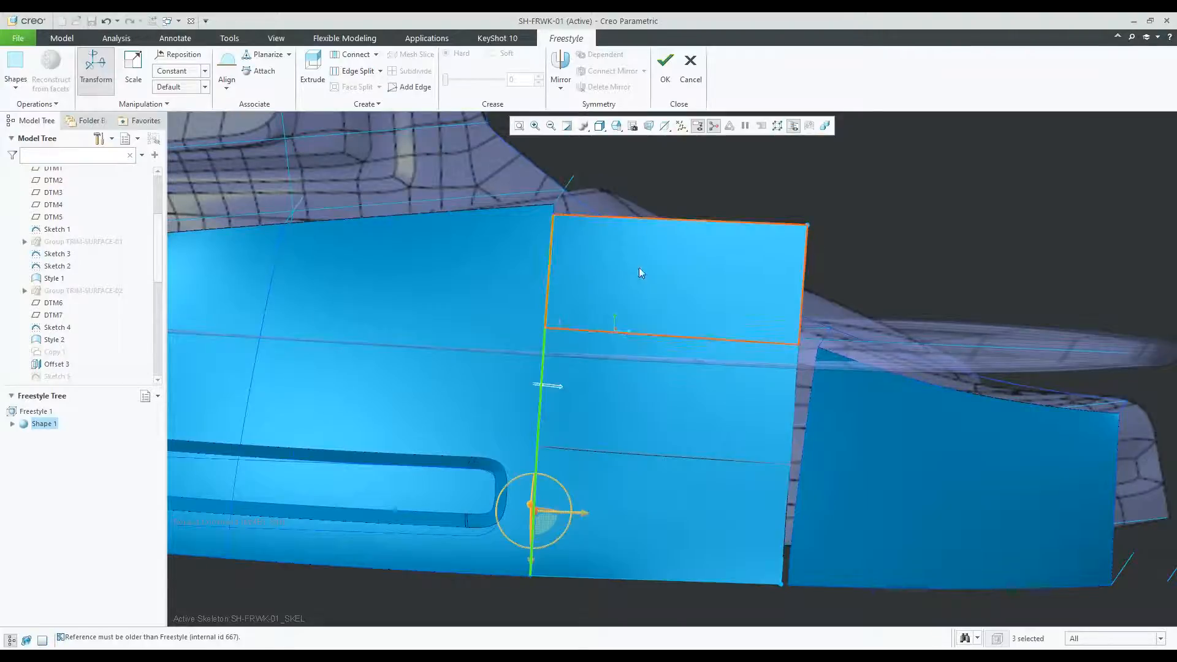
{"action": "middle_click_drag", "start_coordinate": [685, 357], "coordinate": [627, 344]}
{"action": "scroll", "coordinate": [614, 326], "scroll_direction": "up", "scroll_amount": 3}
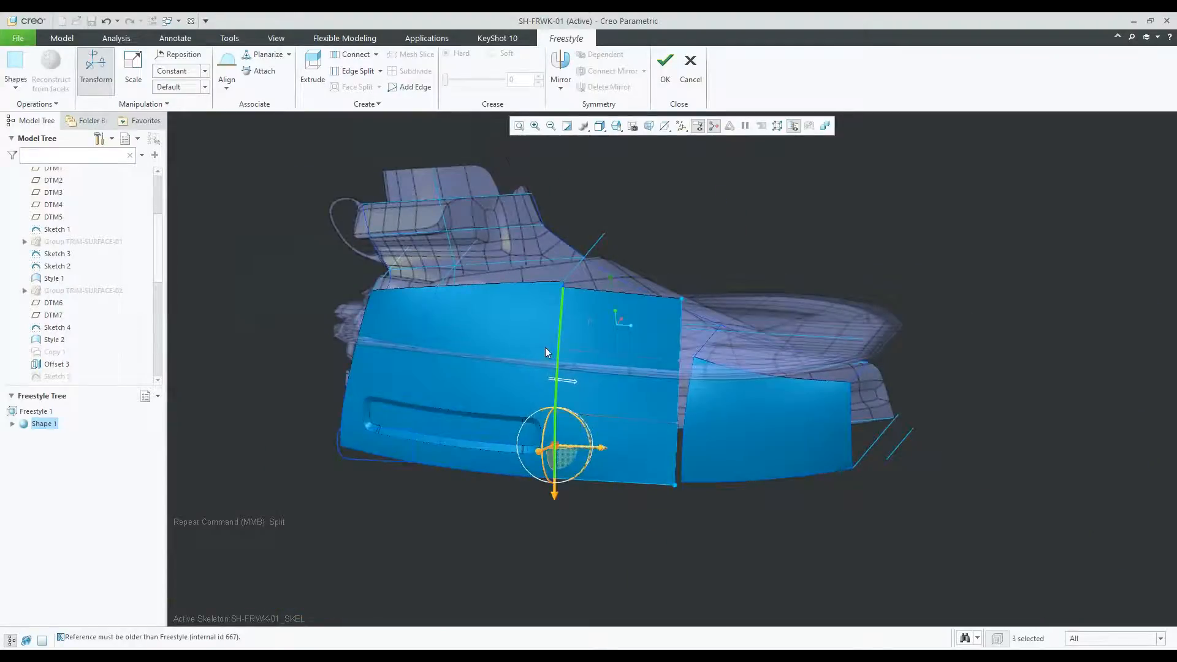
{"action": "left_click", "coordinate": [809, 308]}
{"action": "scroll", "coordinate": [686, 375], "scroll_direction": "down", "scroll_amount": 2}
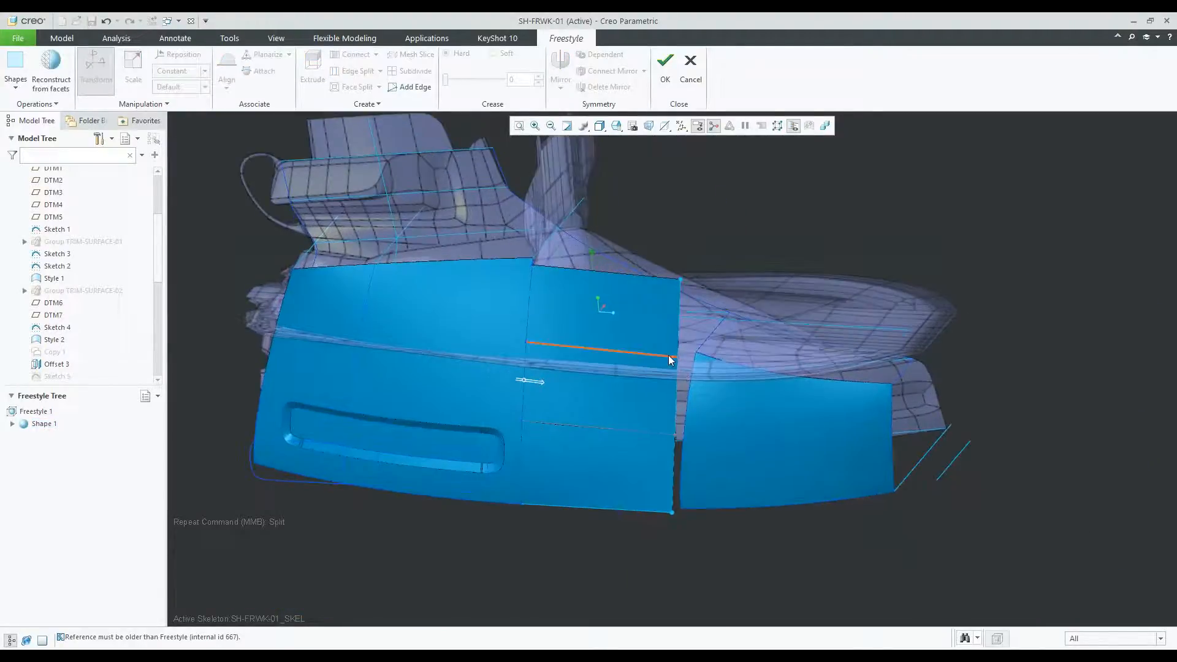
Align the three edge segments on the shape's small-panel side to the small side panel's facing edge.
{"action": "left_click", "coordinate": [678, 329]}
{"action": "scroll", "coordinate": [680, 399], "scroll_direction": "down", "scroll_amount": 1}
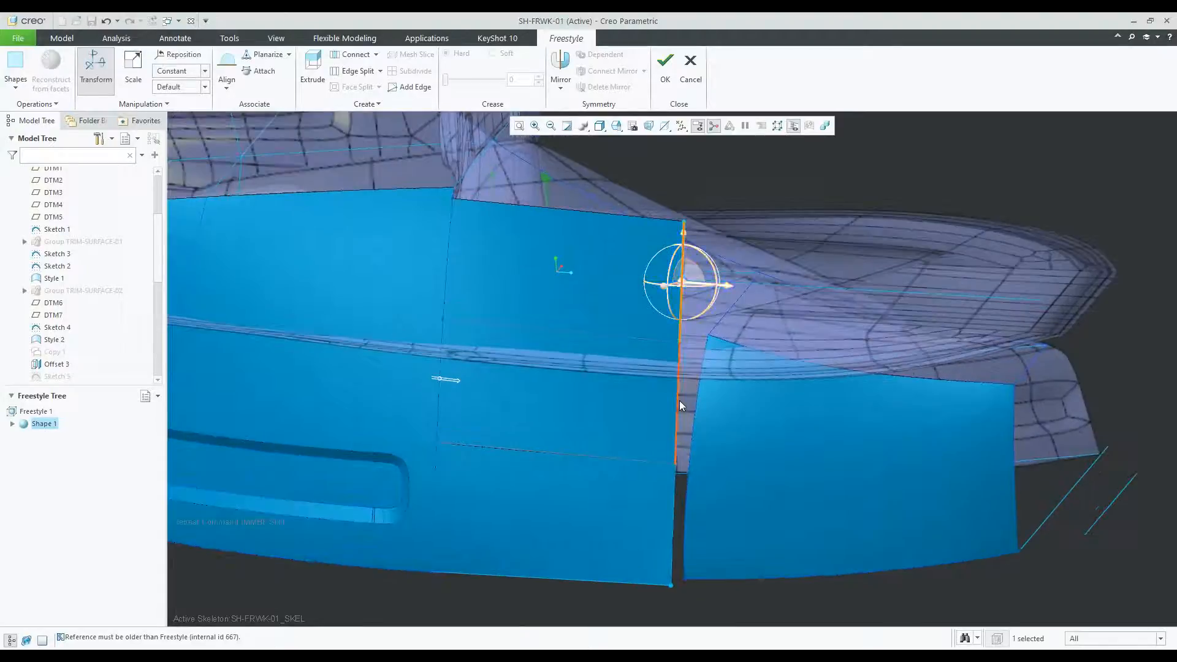
{"action": "left_click", "coordinate": [679, 399], "text": "ctrl"}
{"action": "left_click", "coordinate": [672, 487], "text": "ctrl"}
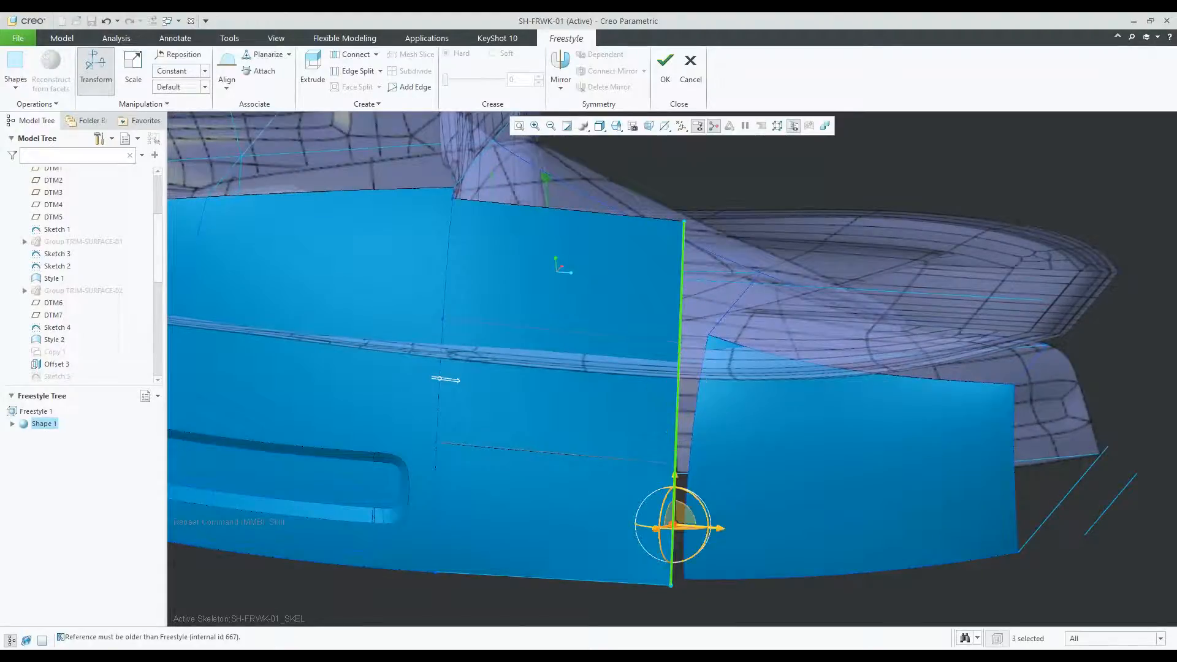
{"action": "right_click", "coordinate": [779, 279]}
{"action": "left_click", "coordinate": [841, 376]}
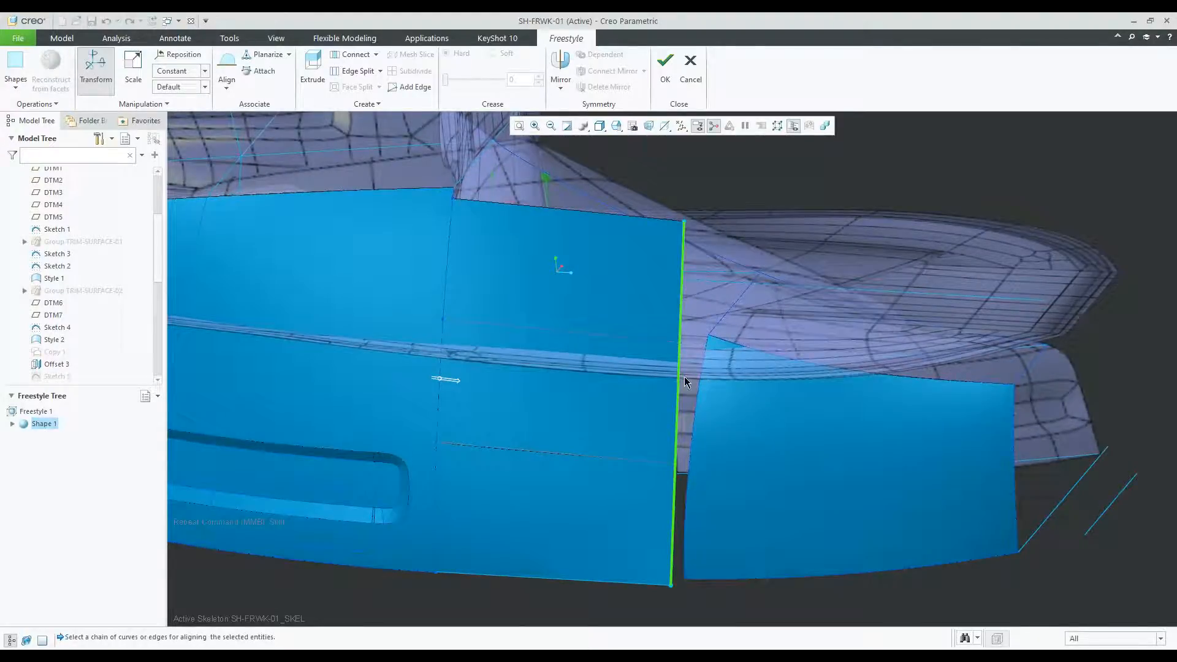
{"action": "left_click", "coordinate": [701, 381]}
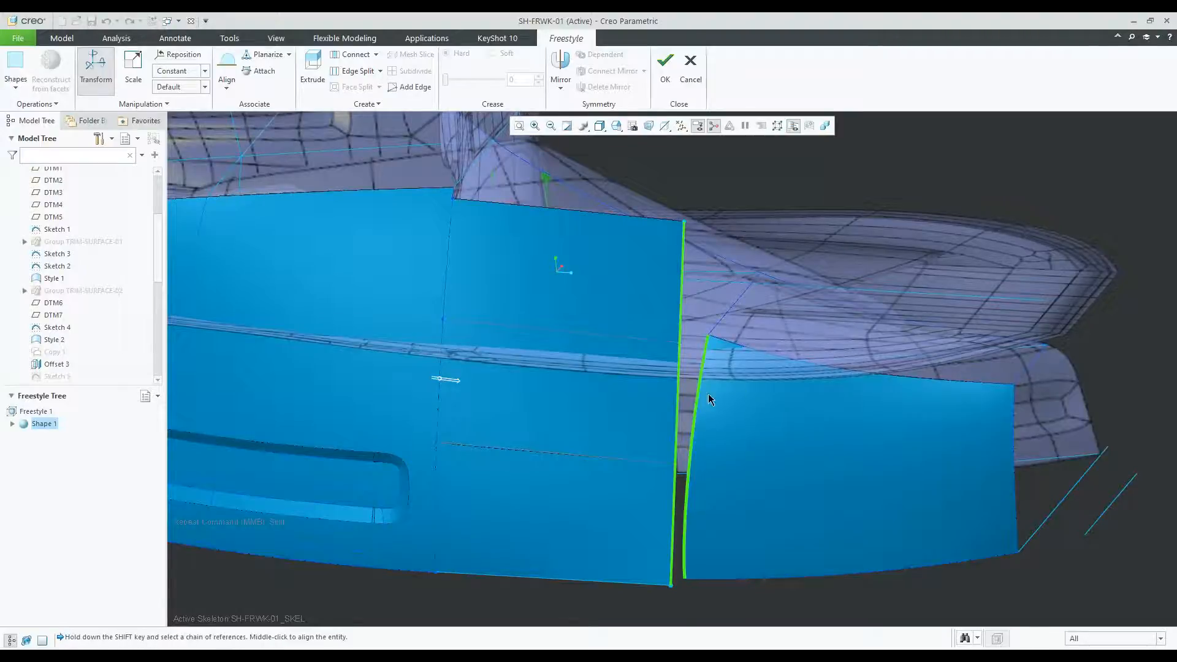
{"action": "middle_click", "coordinate": [803, 281]}
{"action": "middle_click_drag", "start_coordinate": [724, 366], "coordinate": [750, 356]}
{"action": "left_click", "coordinate": [619, 567]}
{"action": "left_click", "coordinate": [587, 533]}
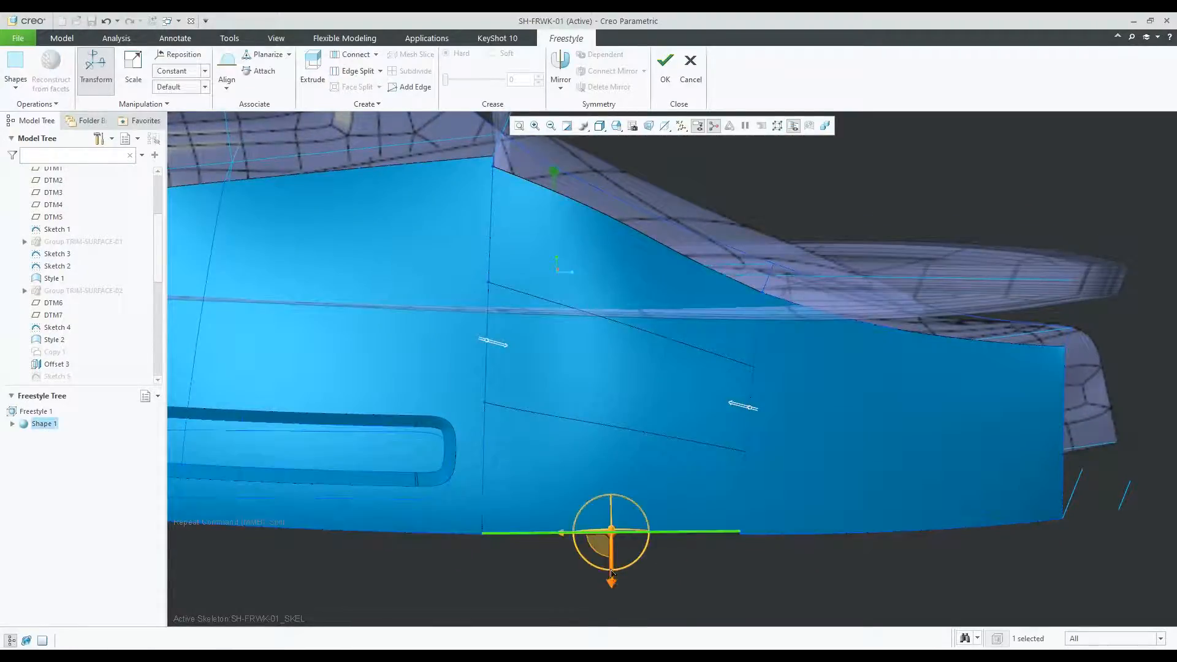
{"action": "left_click", "coordinate": [713, 193]}
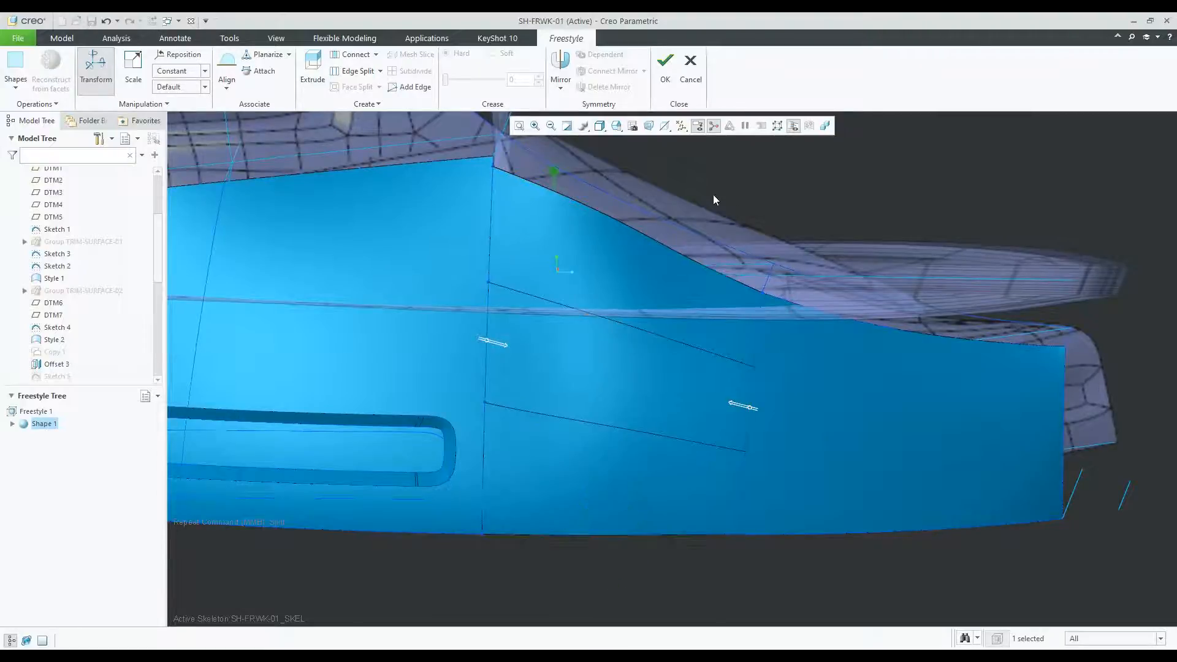
{"action": "middle_click_drag", "start_coordinate": [565, 210], "coordinate": [488, 321]}
{"action": "left_click", "coordinate": [489, 319]}
{"action": "left_click_drag", "start_coordinate": [573, 315], "coordinate": [603, 289]}
{"action": "middle_click_drag", "start_coordinate": [602, 288], "coordinate": [840, 161]}
{"action": "left_click", "coordinate": [840, 161]}
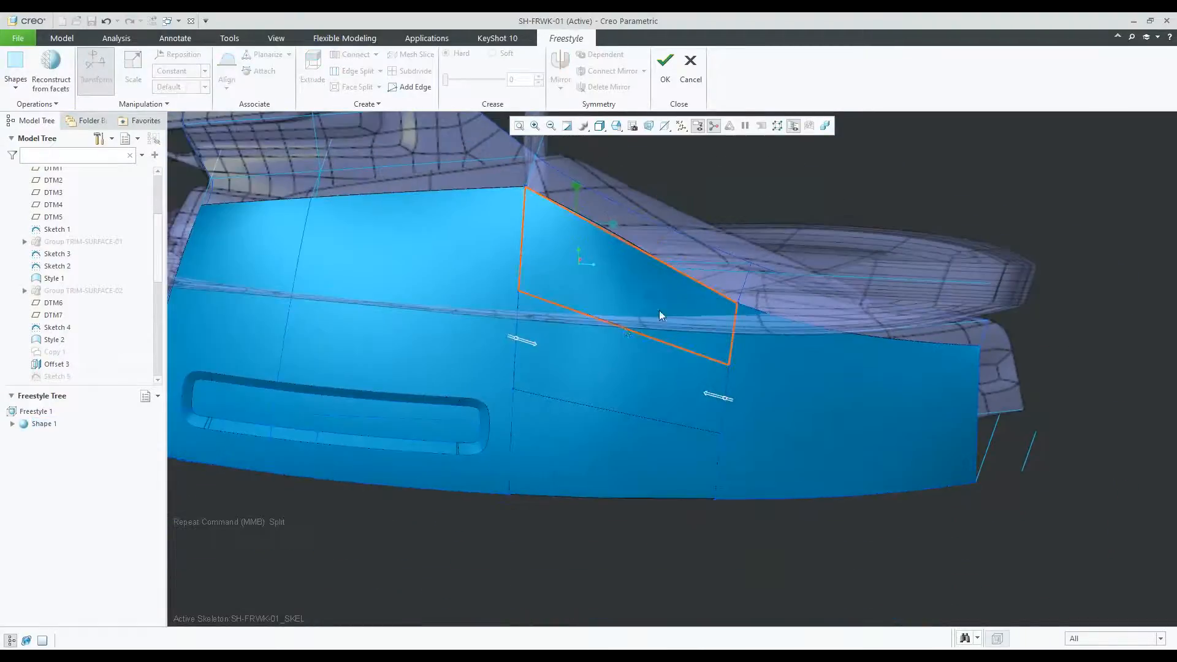
Split the bridging shape from its upper to its lower edge midway between the panels and pull the new edges slightly outward.
{"action": "left_click", "coordinate": [617, 326]}
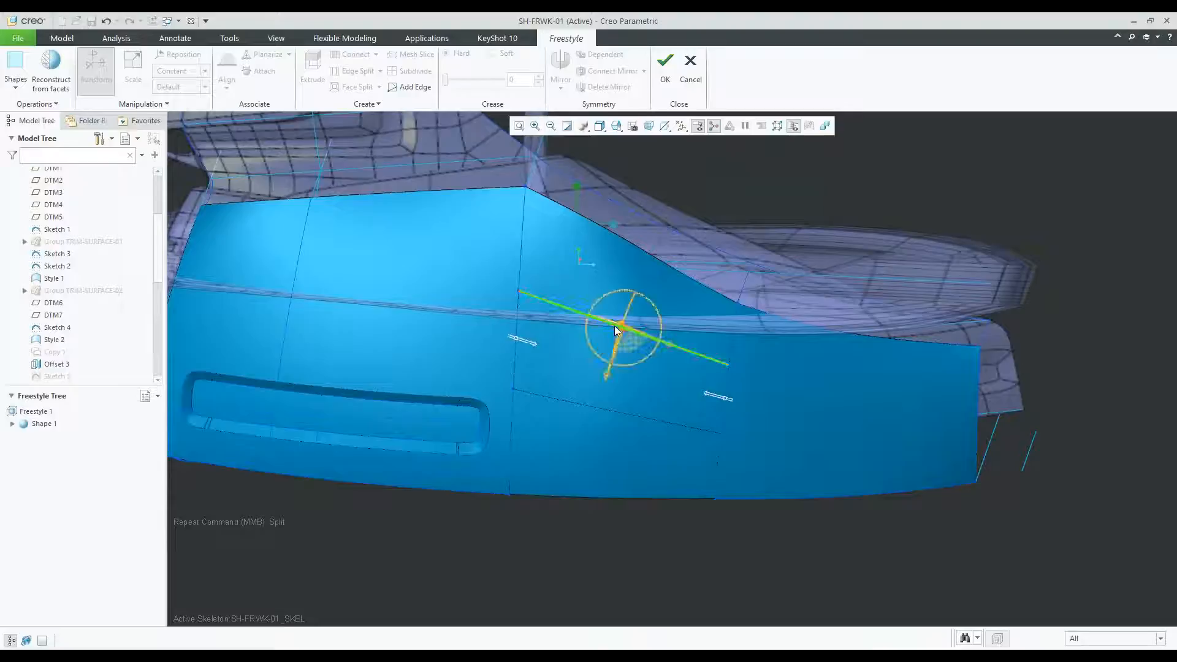
{"action": "right_click", "coordinate": [753, 215]}
{"action": "left_click", "coordinate": [784, 301]}
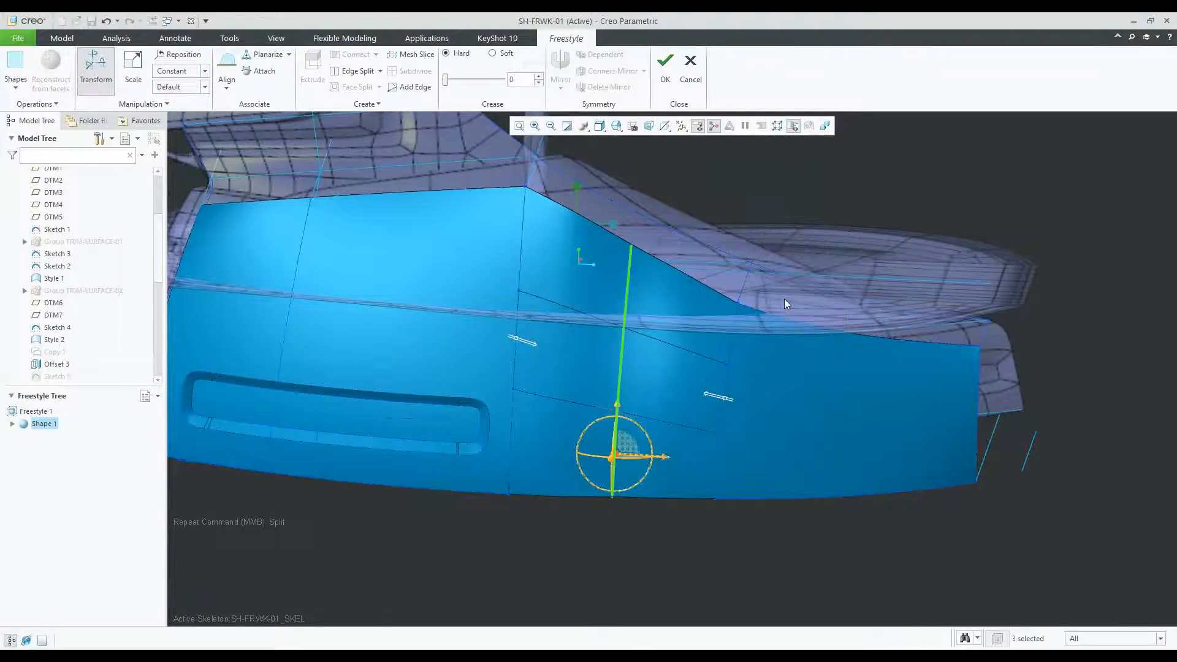
{"action": "middle_click_drag", "start_coordinate": [755, 306], "coordinate": [618, 514]}
{"action": "left_click_drag", "start_coordinate": [531, 451], "coordinate": [522, 456]}
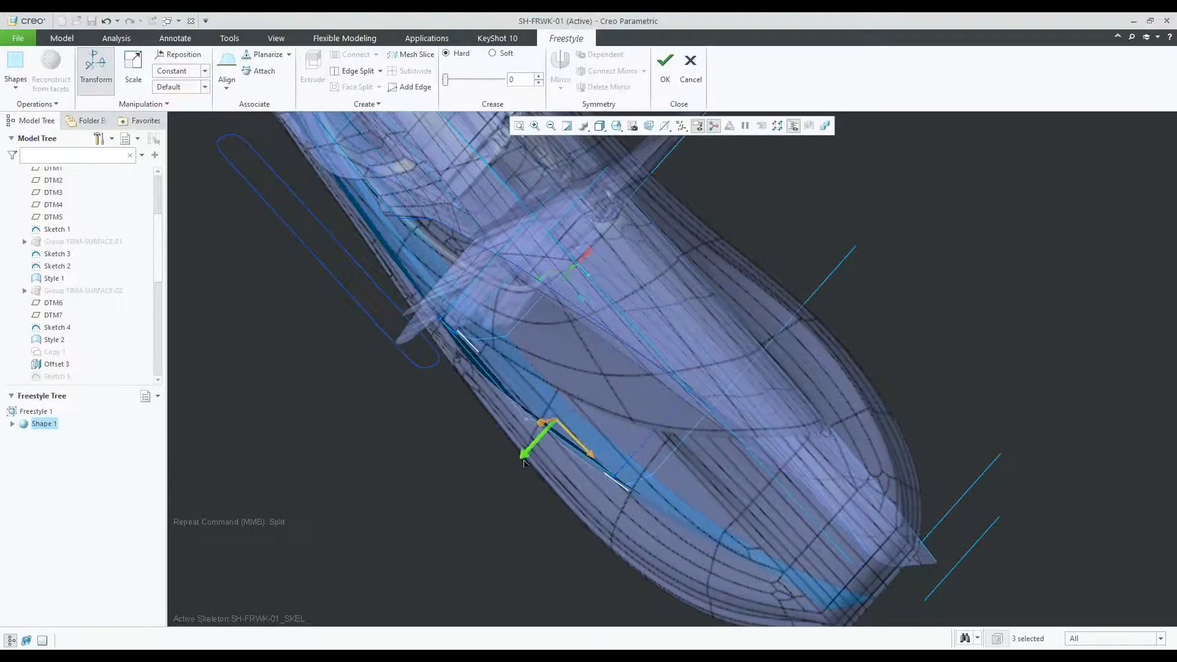
{"action": "middle_click_drag", "start_coordinate": [608, 436], "coordinate": [839, 523]}
{"action": "left_click", "coordinate": [842, 523]}
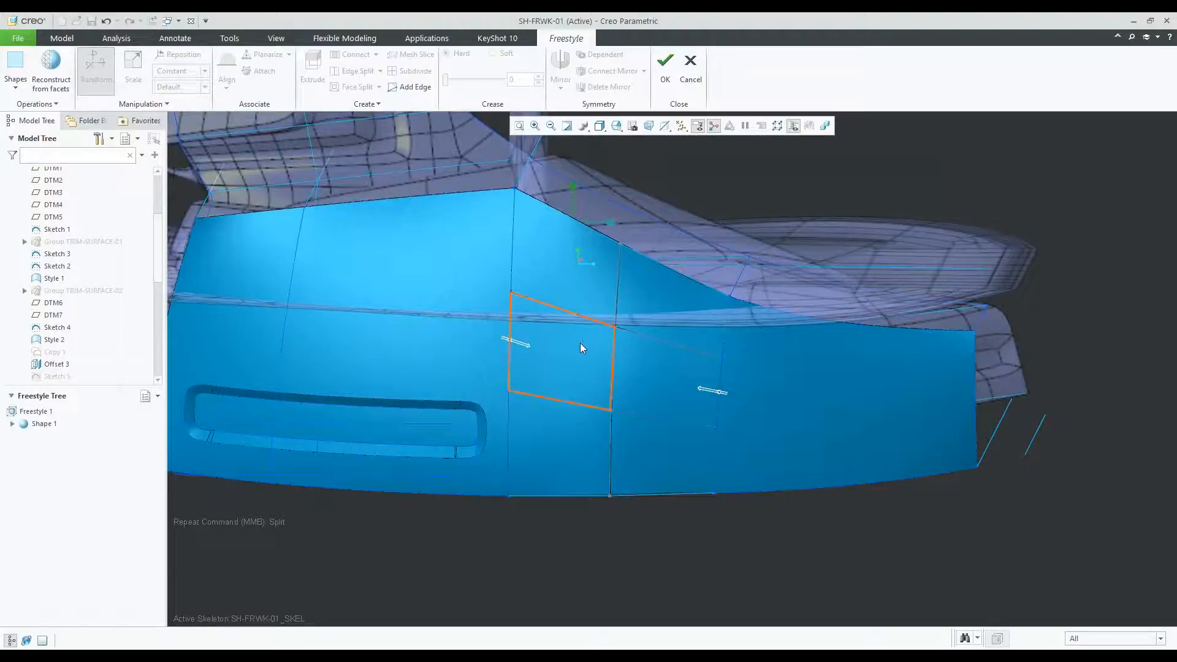
Set the shape's alignment with both side panels to Tangent.
{"action": "mouse_move", "coordinate": [580, 347]}
{"action": "middle_mouse_down"}
{"action": "mouse_move", "coordinate": [576, 325]}
{"action": "mouse_move", "coordinate": [569, 350]}
{"action": "middle_mouse_up"}
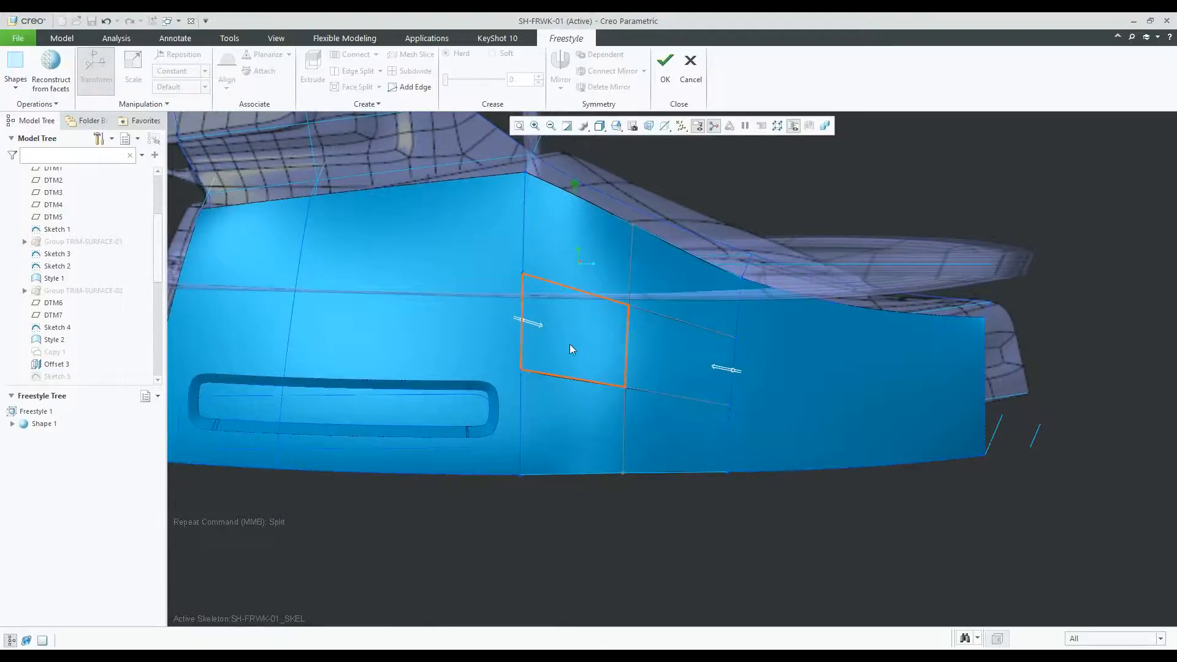
{"action": "right_click", "coordinate": [541, 326]}
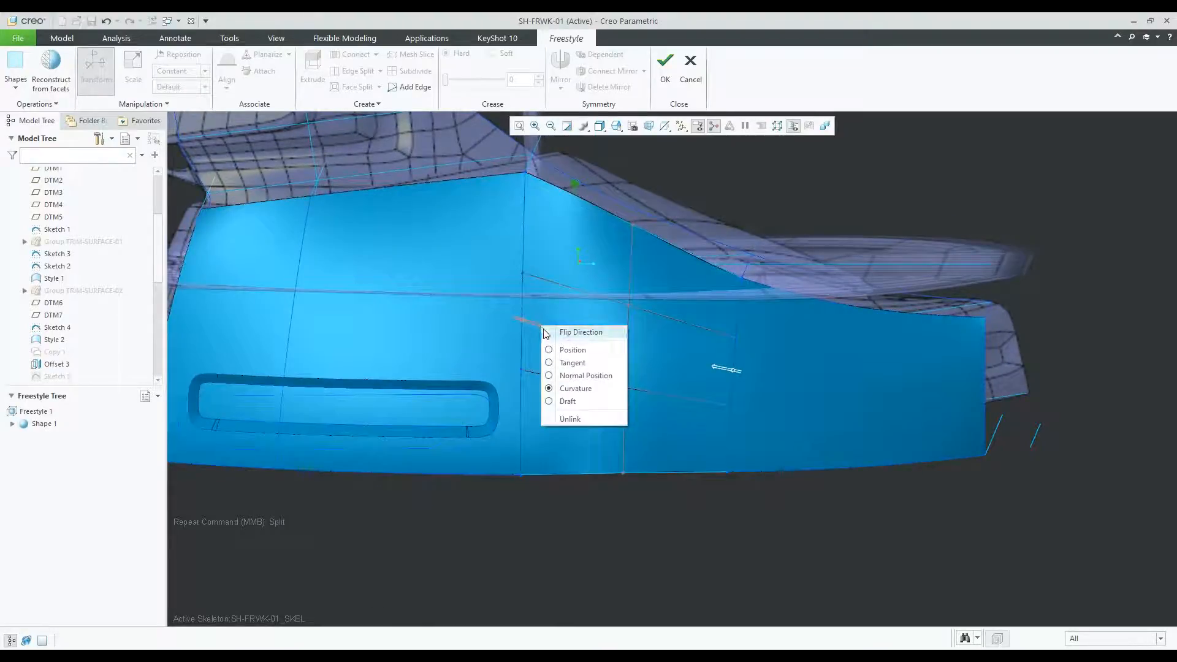
{"action": "left_click", "coordinate": [569, 364]}
{"action": "right_click", "coordinate": [729, 369]}
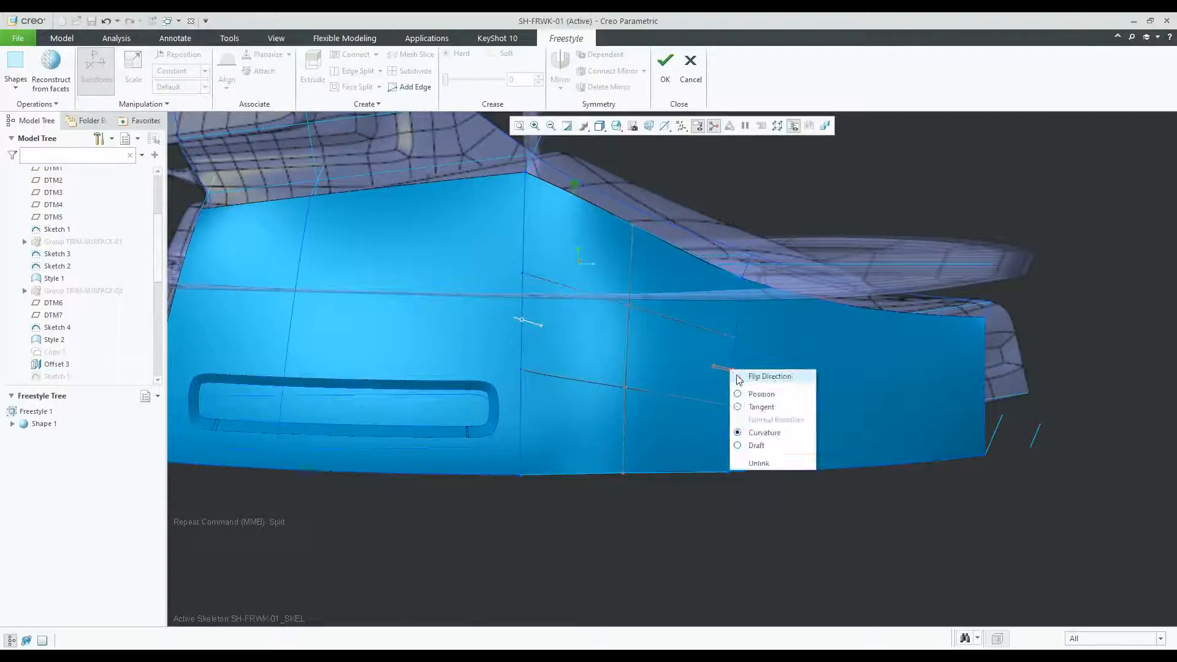
{"action": "left_click", "coordinate": [757, 406]}
Restore Curvature for the shape's alignment with both side panels.
{"action": "right_click", "coordinate": [540, 325]}
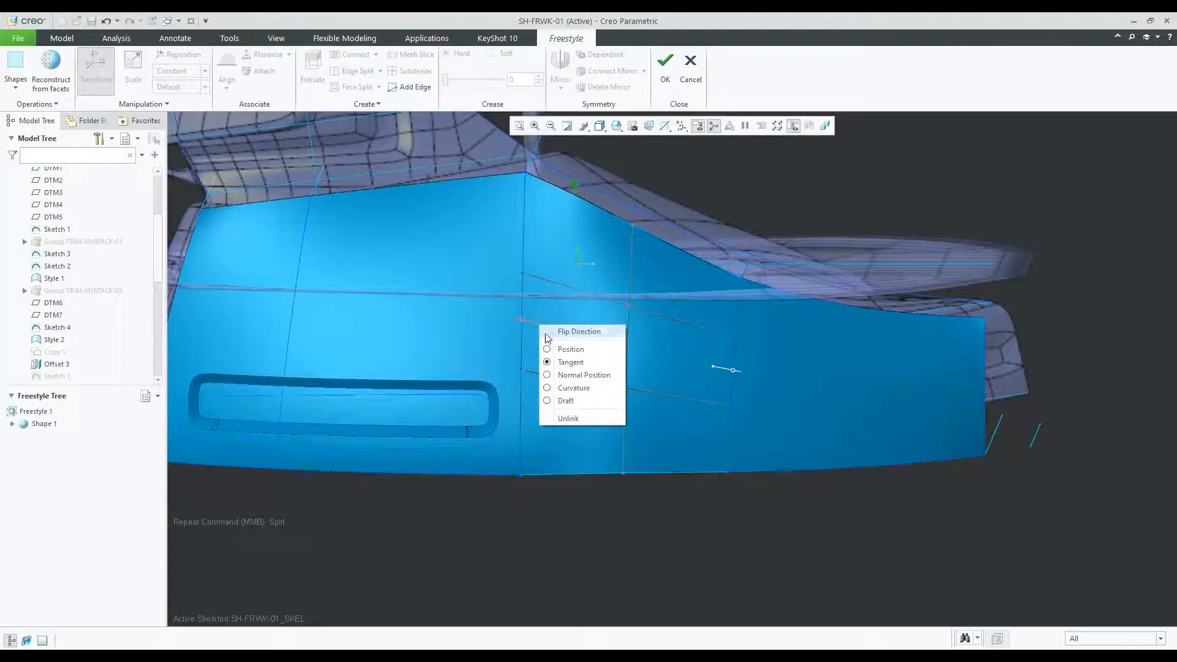
{"action": "left_click", "coordinate": [577, 388]}
{"action": "right_click", "coordinate": [721, 368]}
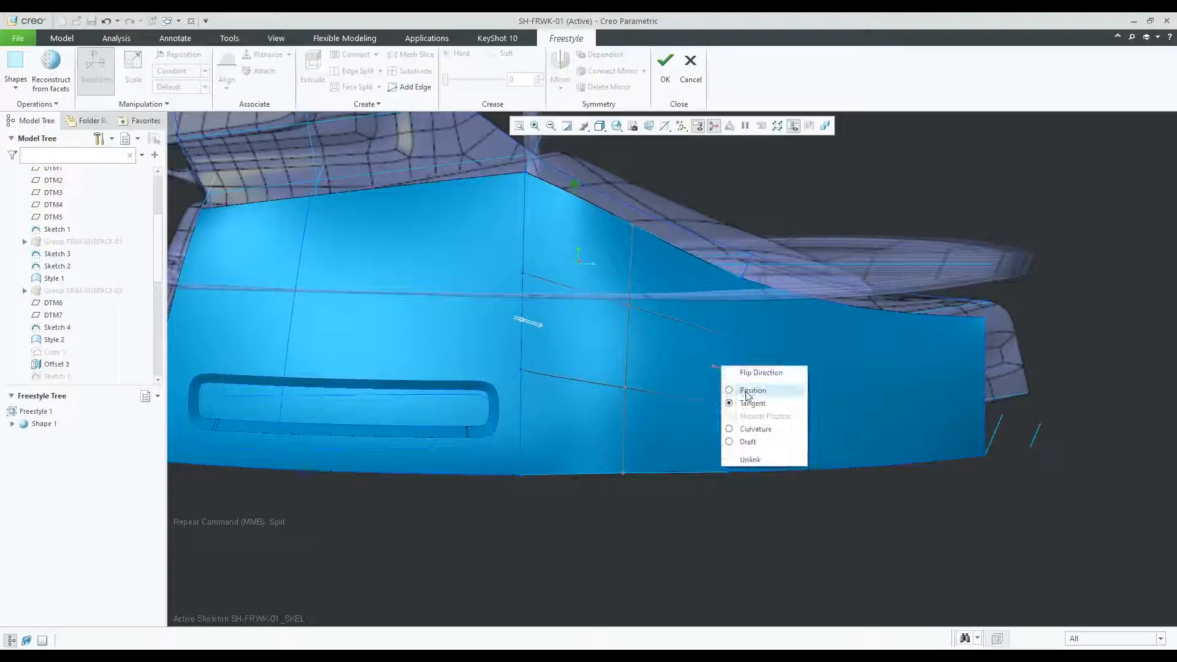
{"action": "left_click", "coordinate": [759, 427]}
Accept the bridging shape and finish the Freestyle feature.
{"action": "scroll", "coordinate": [759, 434], "scroll_direction": "down", "scroll_amount": 3}
{"action": "mouse_move", "coordinate": [696, 404]}
{"action": "middle_mouse_down"}
{"action": "mouse_move", "coordinate": [623, 409]}
{"action": "mouse_move", "coordinate": [639, 381]}
{"action": "middle_mouse_up"}
{"action": "left_click", "coordinate": [666, 67]}
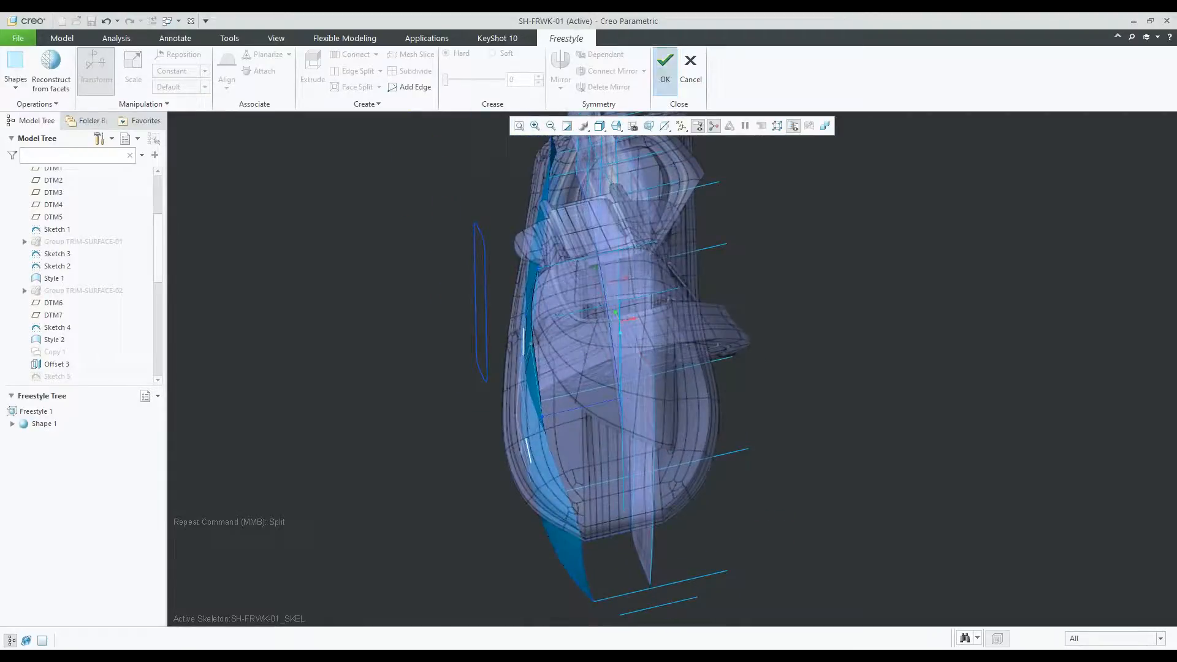
{"action": "middle_click_drag", "start_coordinate": [649, 233], "coordinate": [645, 288]}
{"action": "left_click", "coordinate": [773, 244]}
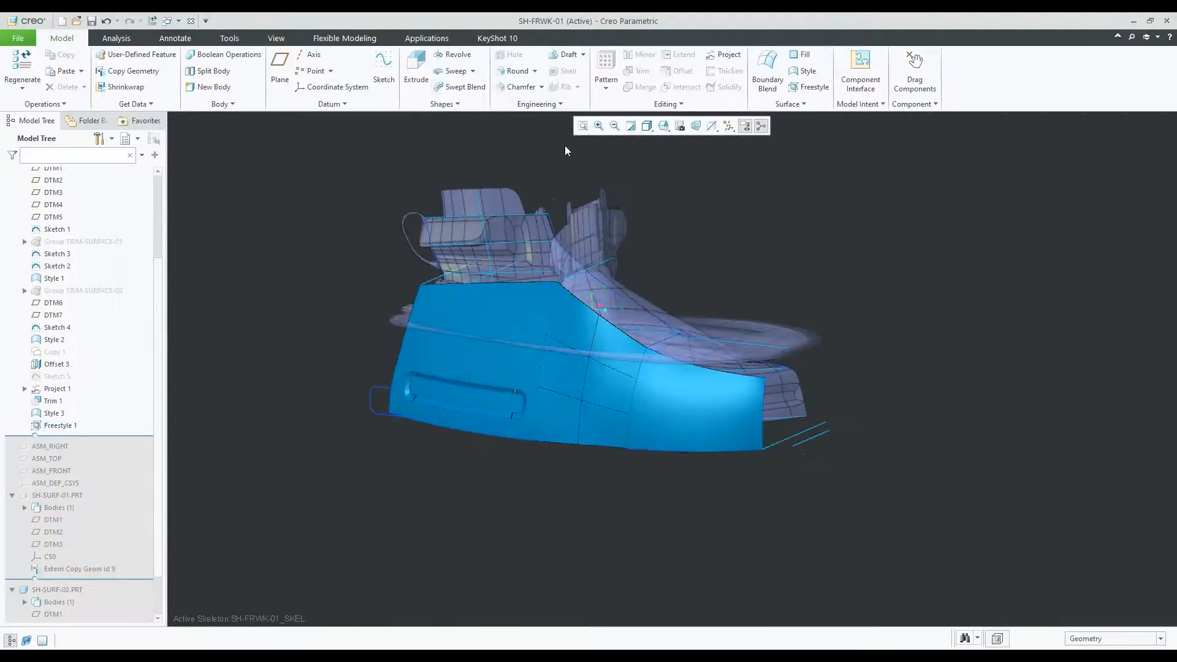
Hide all three reference images behind the model and accept the image settings.
{"action": "left_click", "coordinate": [577, 104]}
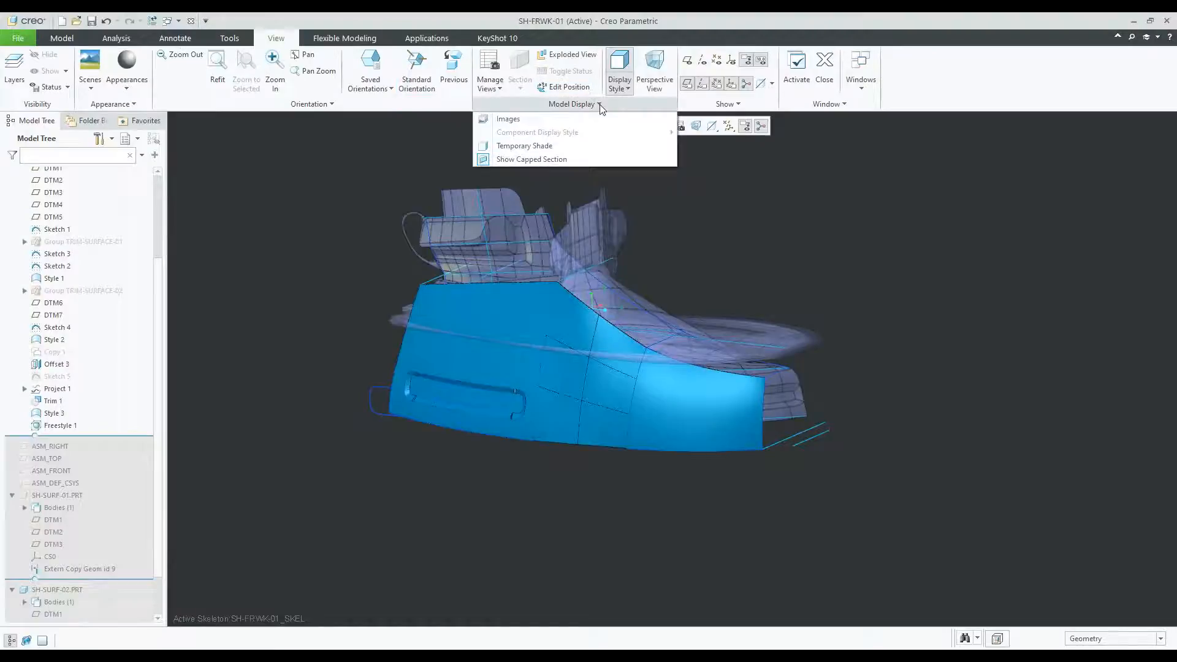
{"action": "left_click", "coordinate": [503, 119]}
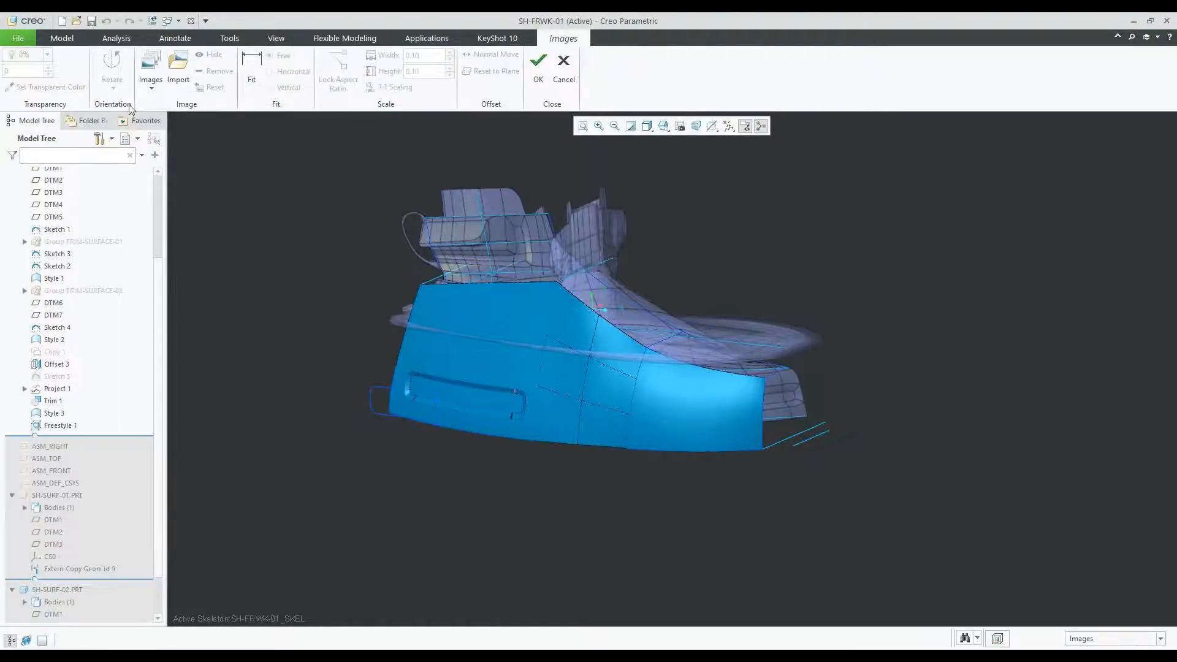
{"action": "left_click", "coordinate": [152, 89]}
{"action": "left_click", "coordinate": [164, 105]}
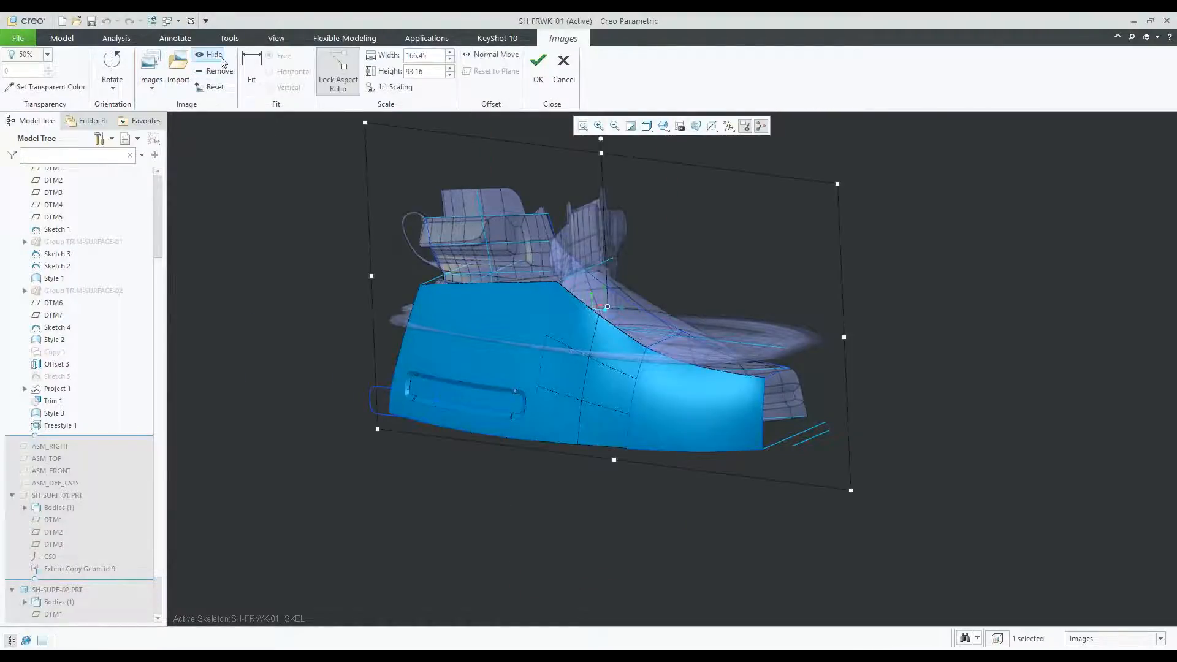
{"action": "left_click", "coordinate": [208, 54]}
{"action": "left_click", "coordinate": [152, 89]}
{"action": "left_click", "coordinate": [172, 113]}
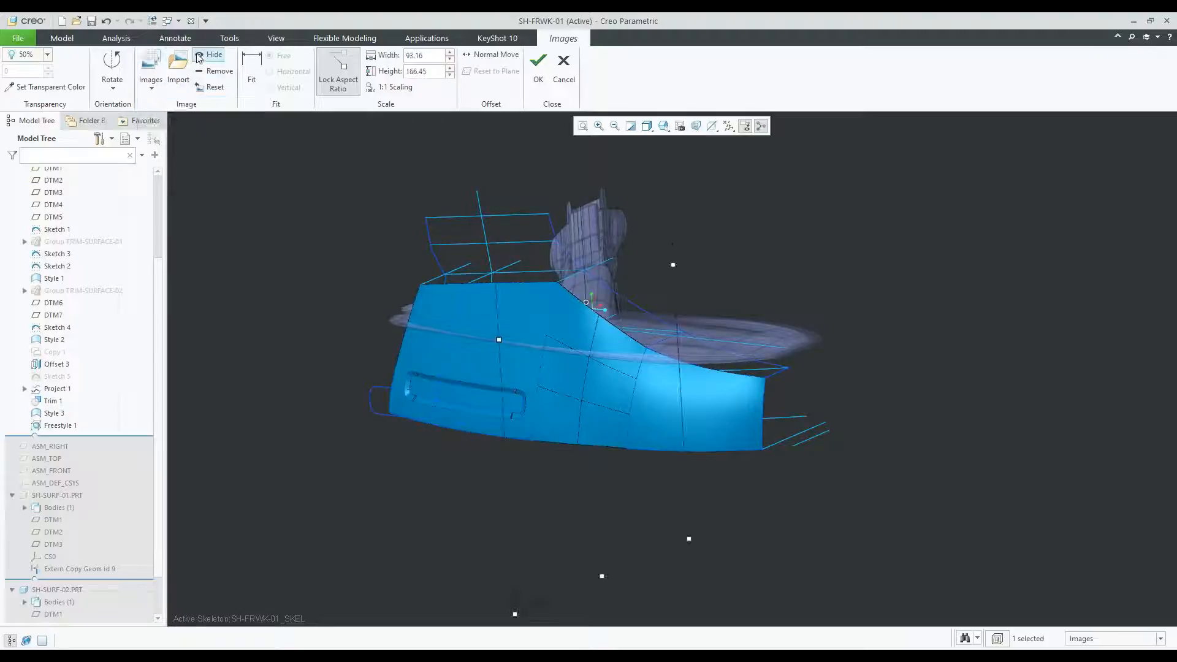
{"action": "left_click", "coordinate": [208, 54]}
{"action": "left_click", "coordinate": [152, 89]}
{"action": "left_click", "coordinate": [175, 124]}
{"action": "left_click", "coordinate": [209, 55]}
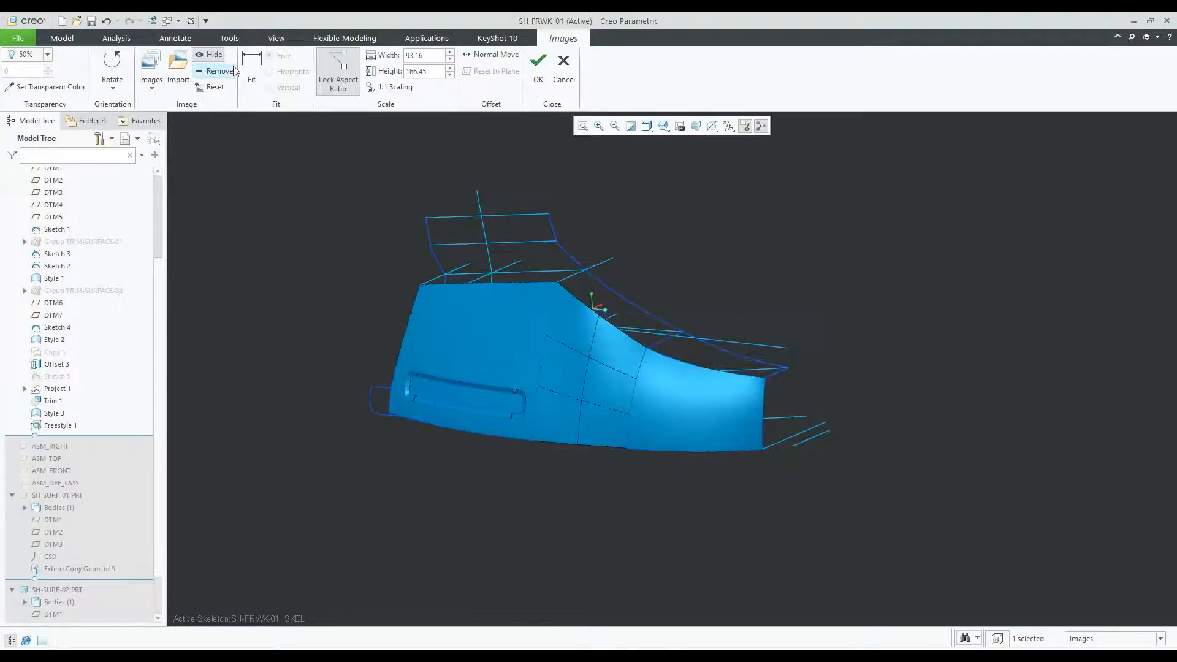
{"action": "left_click", "coordinate": [538, 71]}
Examine the bridged side surface and which geometry belongs to Style 2, Style 3 and Freestyle 1.
{"action": "middle_click_drag", "start_coordinate": [467, 328], "coordinate": [488, 323]}
{"action": "scroll", "coordinate": [591, 332], "scroll_direction": "up", "scroll_amount": 1}
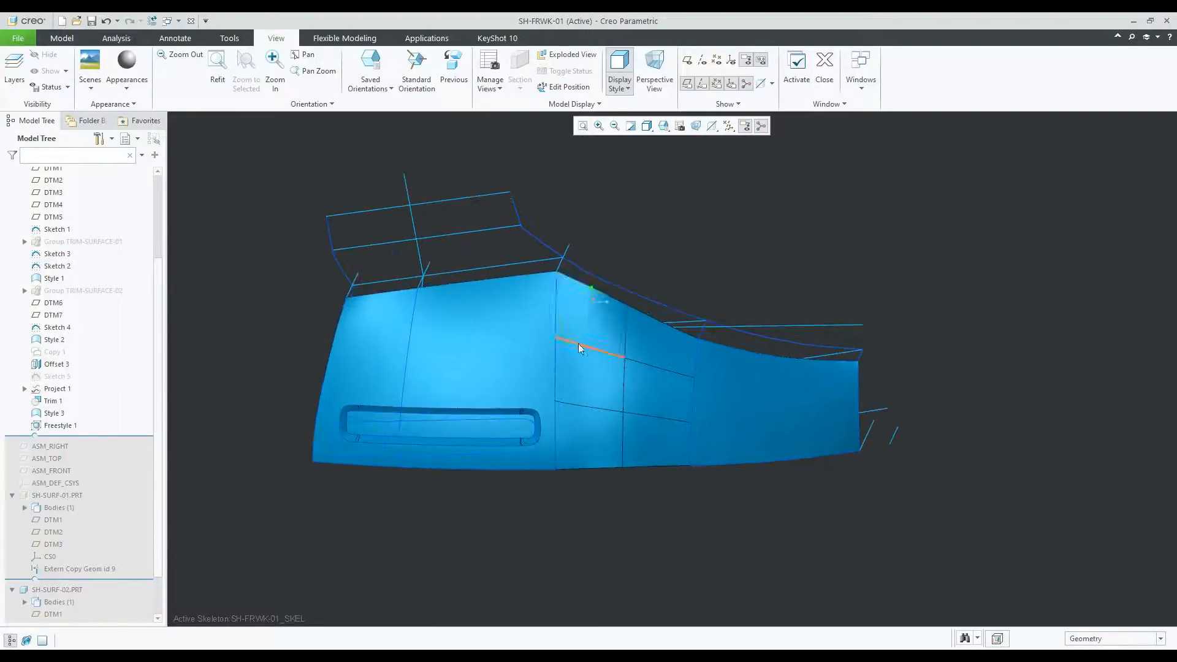
{"action": "scroll", "coordinate": [564, 337], "scroll_direction": "up", "scroll_amount": 1}
{"action": "scroll", "coordinate": [491, 367], "scroll_direction": "down", "scroll_amount": 3}
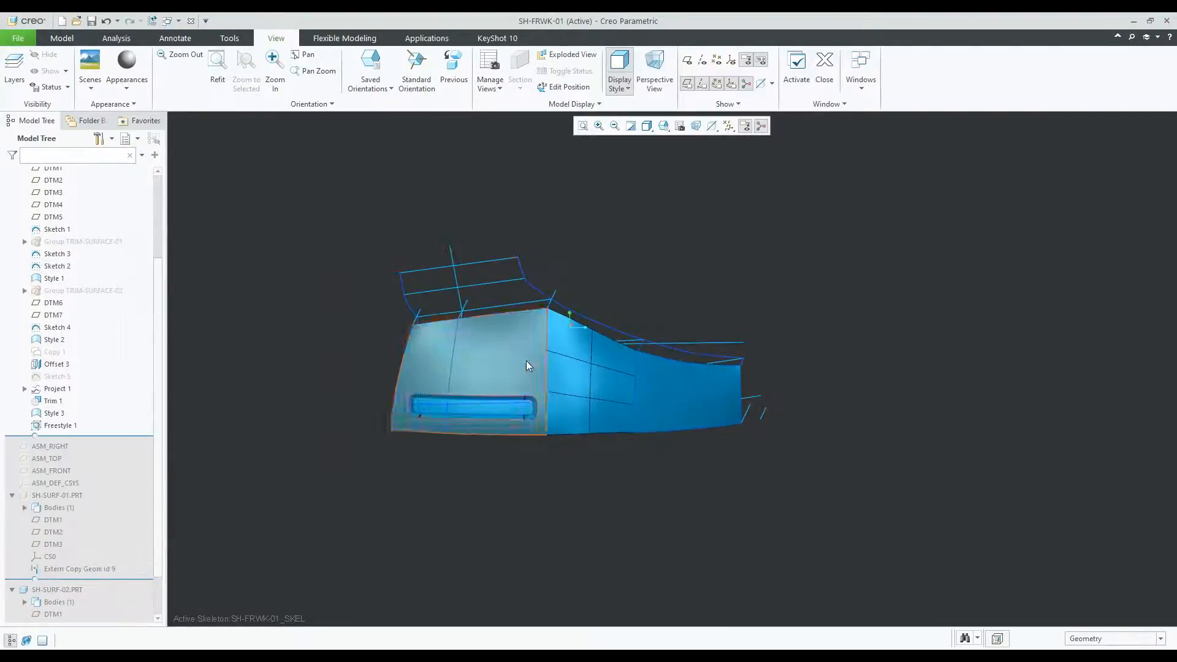
{"action": "left_click", "coordinate": [53, 340]}
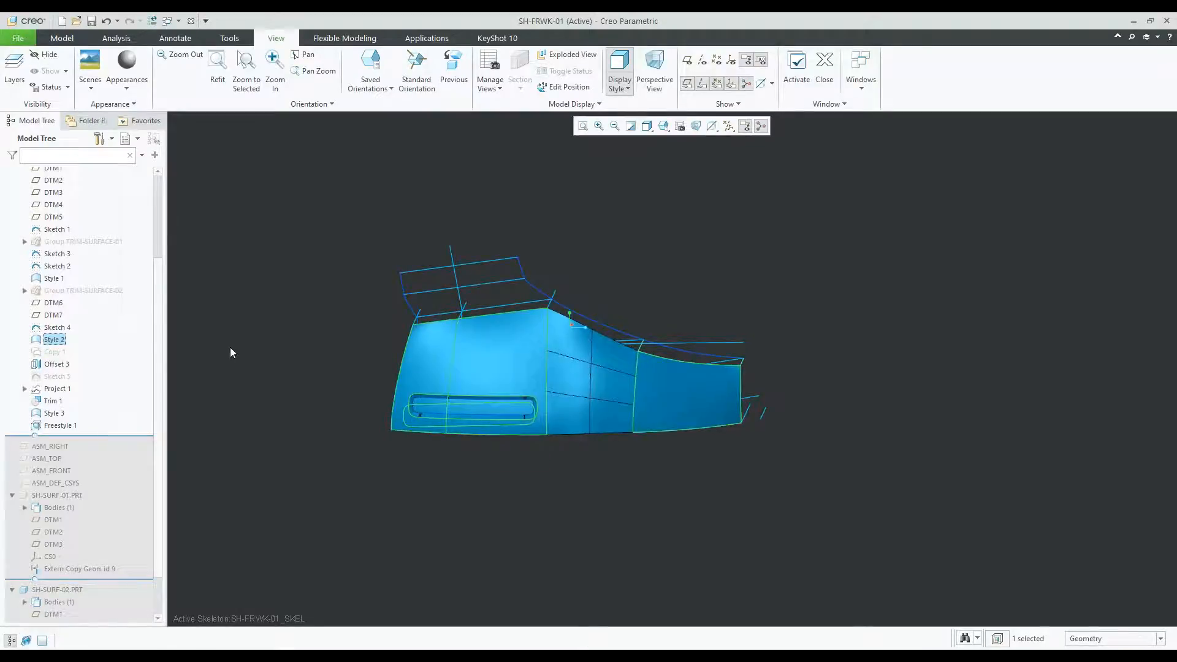
{"action": "left_click", "coordinate": [59, 415]}
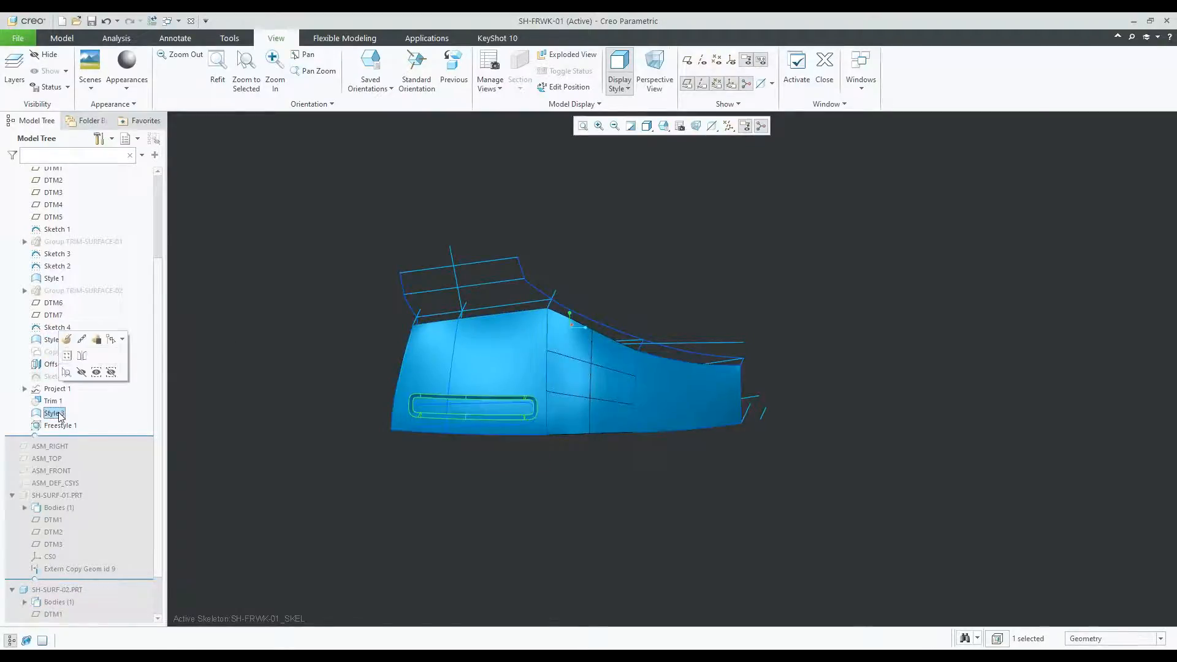
{"action": "scroll", "coordinate": [442, 393], "scroll_direction": "down", "scroll_amount": 4}
{"action": "middle_click_drag", "start_coordinate": [442, 393], "coordinate": [401, 406]}
{"action": "scroll", "coordinate": [401, 405], "scroll_direction": "up", "scroll_amount": 2}
{"action": "left_click", "coordinate": [72, 426]}
{"action": "middle_click_drag", "start_coordinate": [471, 352], "coordinate": [613, 343]}
{"action": "left_click", "coordinate": [741, 267]}
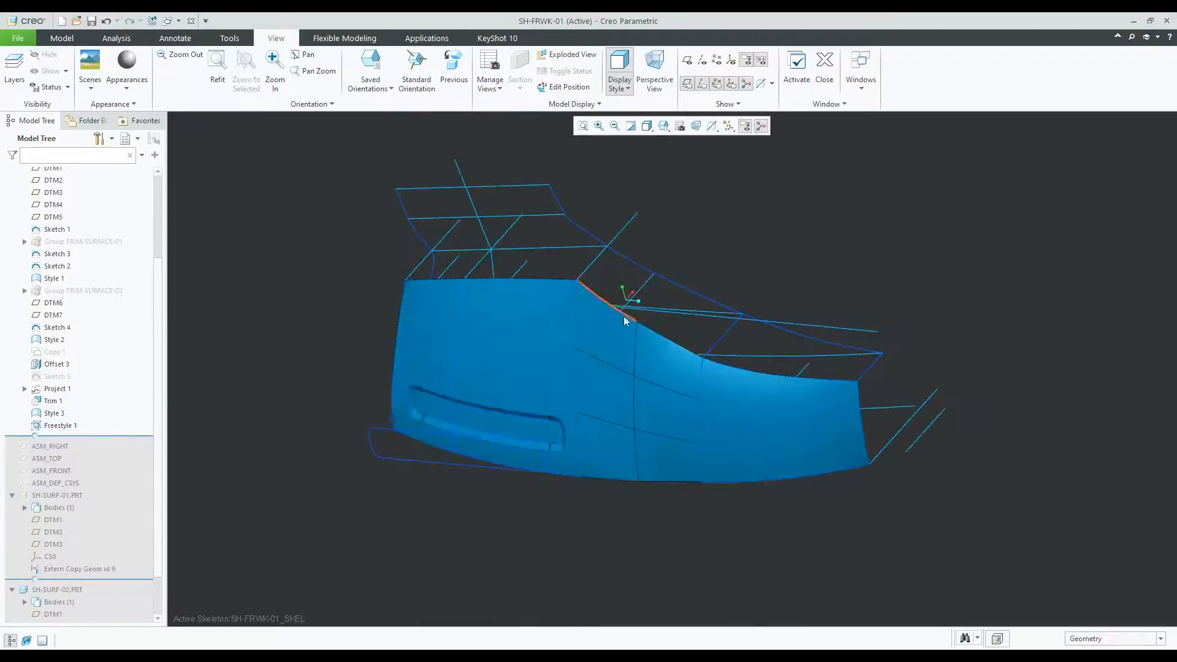
{"action": "left_click", "coordinate": [58, 40]}
{"action": "left_click", "coordinate": [534, 350]}
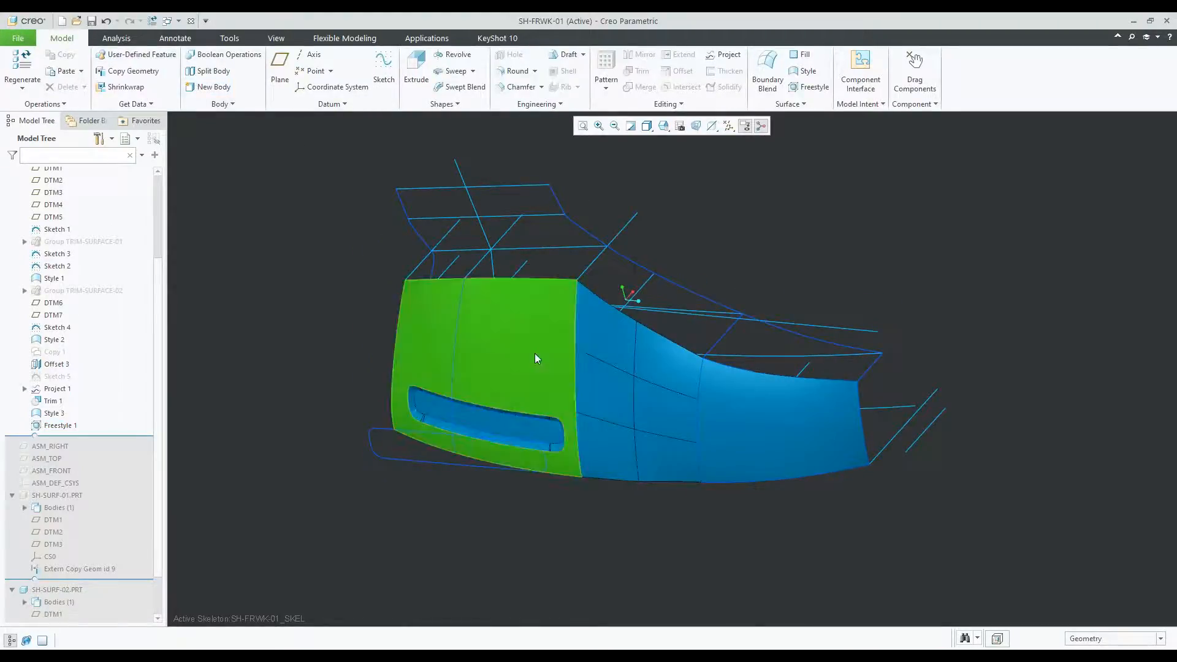
{"action": "scroll", "coordinate": [405, 411], "scroll_direction": "down", "scroll_amount": 5}
{"action": "middle_click_drag", "start_coordinate": [434, 393], "coordinate": [443, 386]}
{"action": "scroll", "coordinate": [428, 425], "scroll_direction": "up", "scroll_amount": 1}
{"action": "scroll", "coordinate": [413, 454], "scroll_direction": "down", "scroll_amount": 2}
{"action": "left_click", "coordinate": [366, 404], "text": "ctrl"}
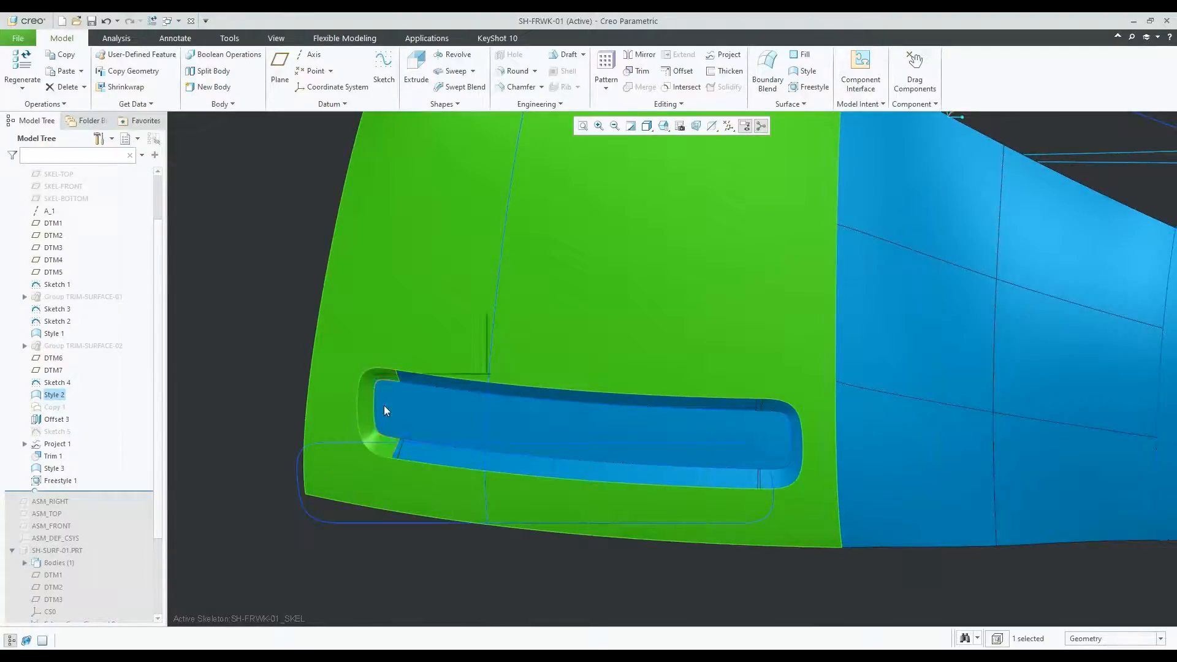
{"action": "left_click", "coordinate": [433, 385], "text": "ctrl"}
{"action": "scroll", "coordinate": [764, 407], "scroll_direction": "down", "scroll_amount": 2}
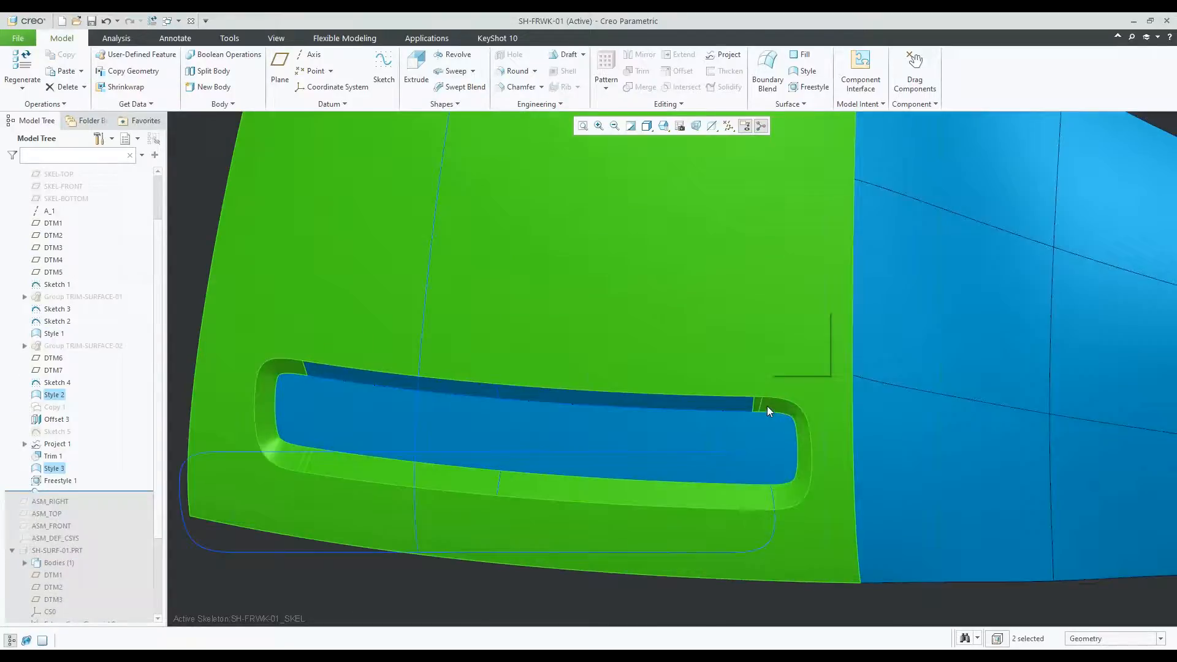
{"action": "left_click", "coordinate": [756, 404], "text": "ctrl"}
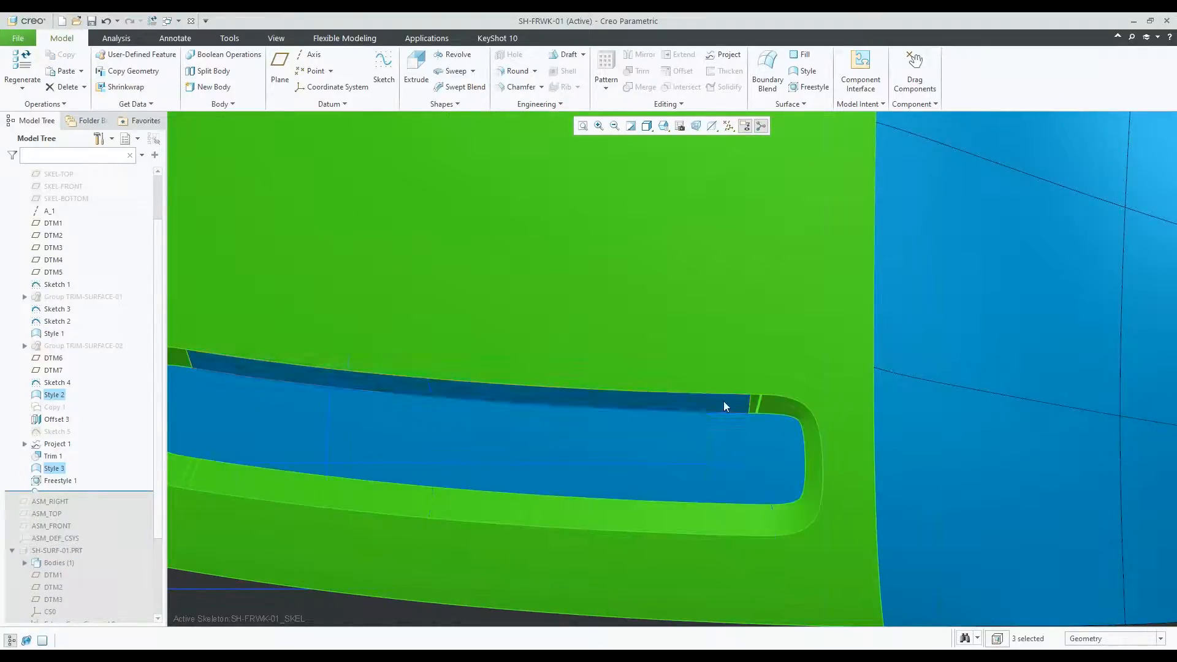
{"action": "left_click", "coordinate": [724, 402], "text": "ctrl"}
{"action": "scroll", "coordinate": [731, 411], "scroll_direction": "up", "scroll_amount": 2}
{"action": "scroll", "coordinate": [734, 416], "scroll_direction": "up", "scroll_amount": 2}
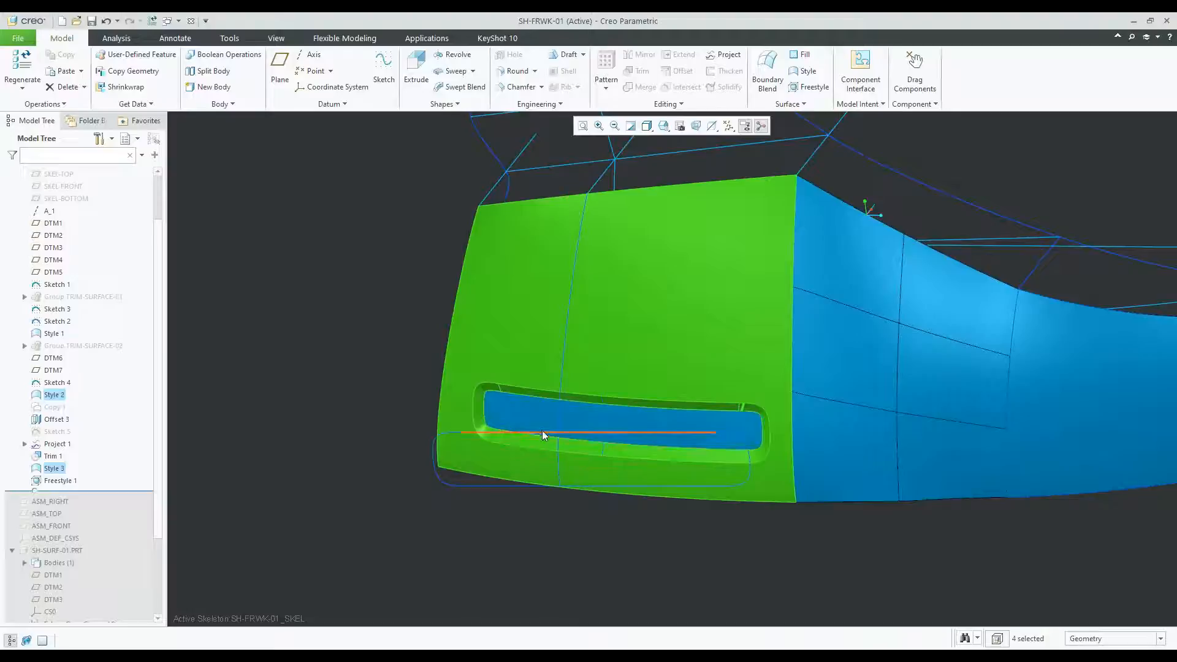
{"action": "left_click", "coordinate": [358, 452]}
{"action": "left_click", "coordinate": [499, 412]}
{"action": "scroll", "coordinate": [484, 399], "scroll_direction": "down", "scroll_amount": 3}
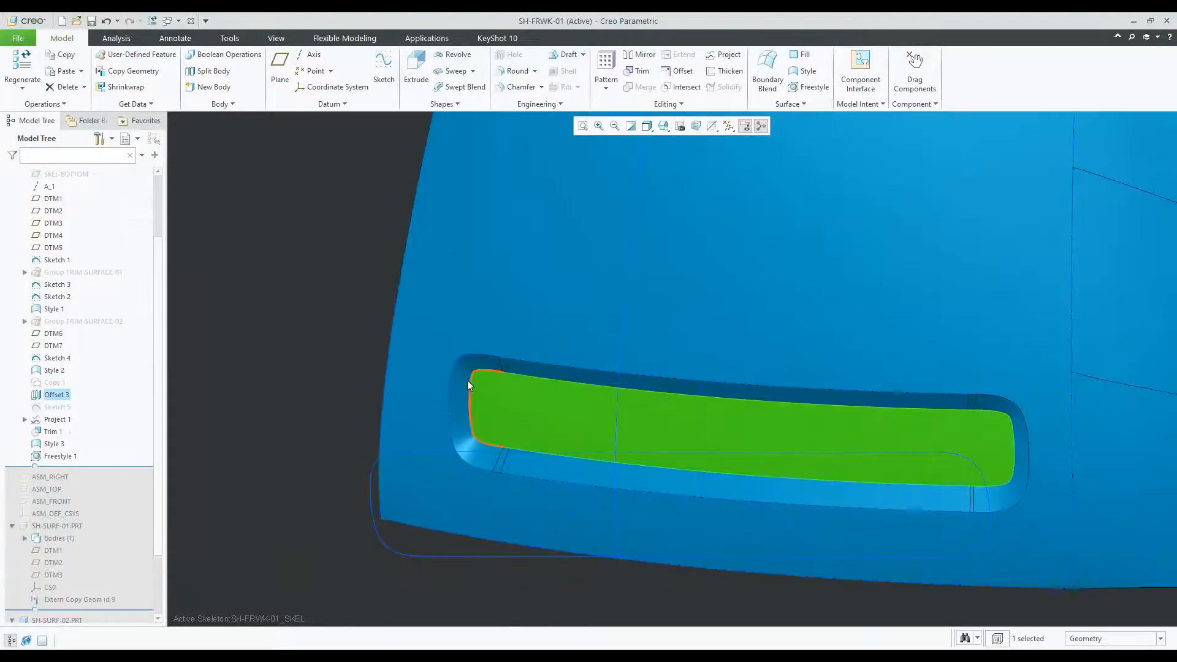
{"action": "left_click", "coordinate": [462, 374], "text": "ctrl"}
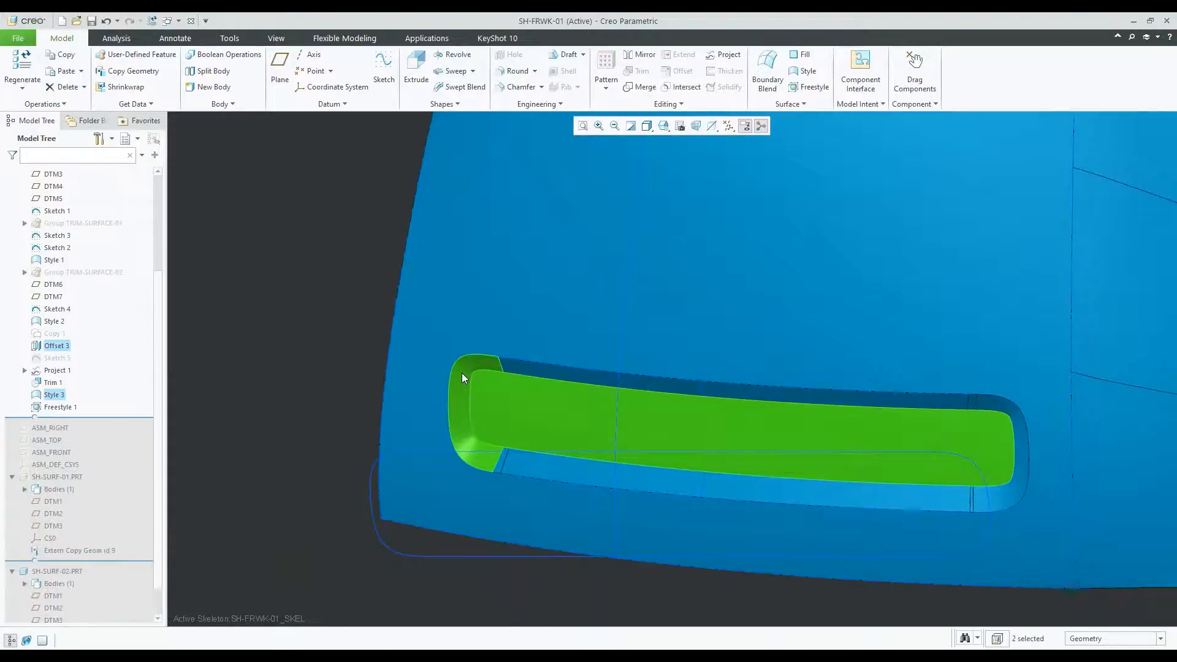
{"action": "left_click", "coordinate": [548, 468], "text": "ctrl"}
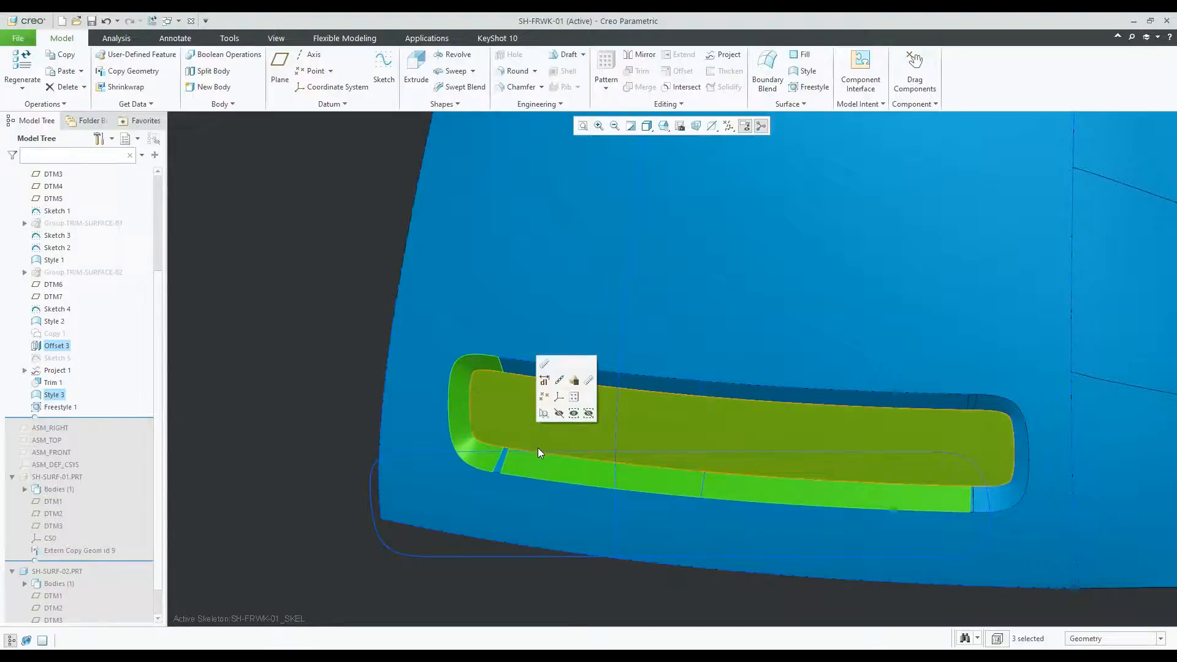
{"action": "left_click", "coordinate": [266, 376]}
Merge the recess floor quilt with the surrounding recess wall quilt using the Join option.
{"action": "left_click", "coordinate": [484, 406]}
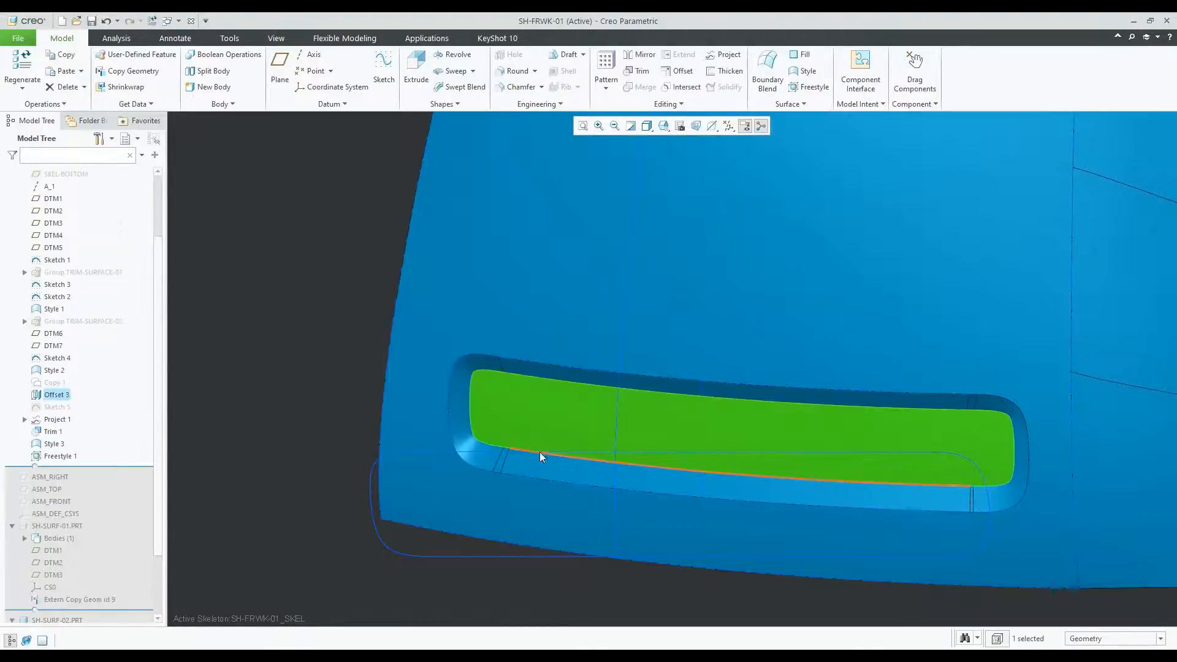
{"action": "left_click", "coordinate": [469, 443], "text": "ctrl"}
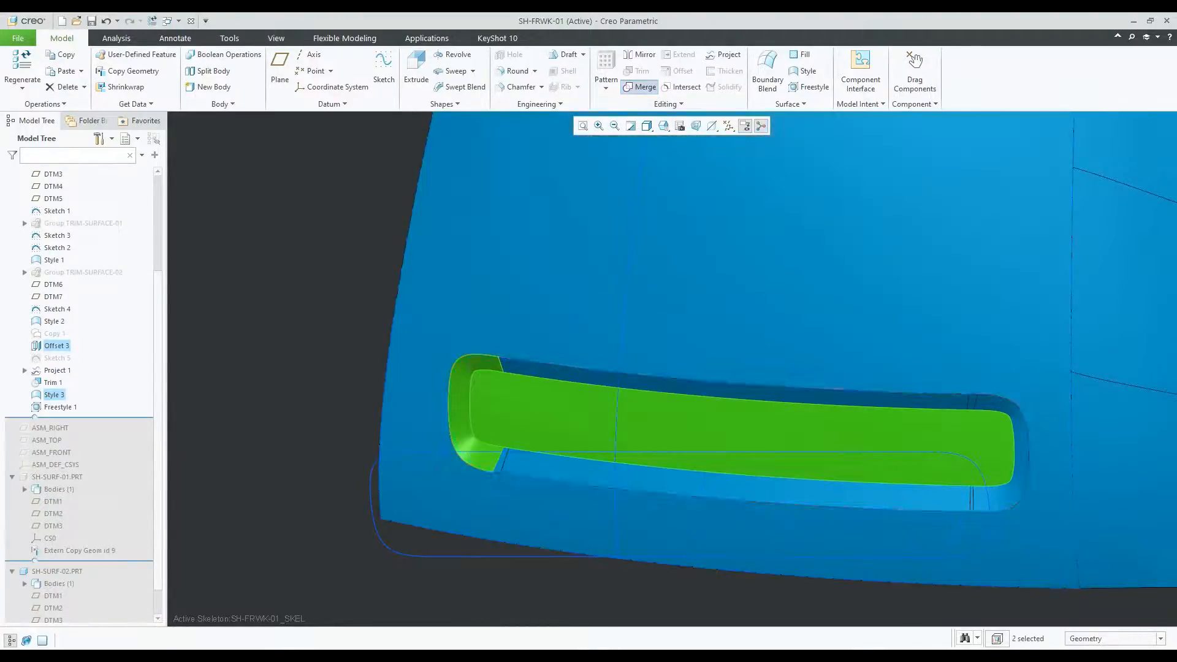
{"action": "left_click", "coordinate": [640, 87]}
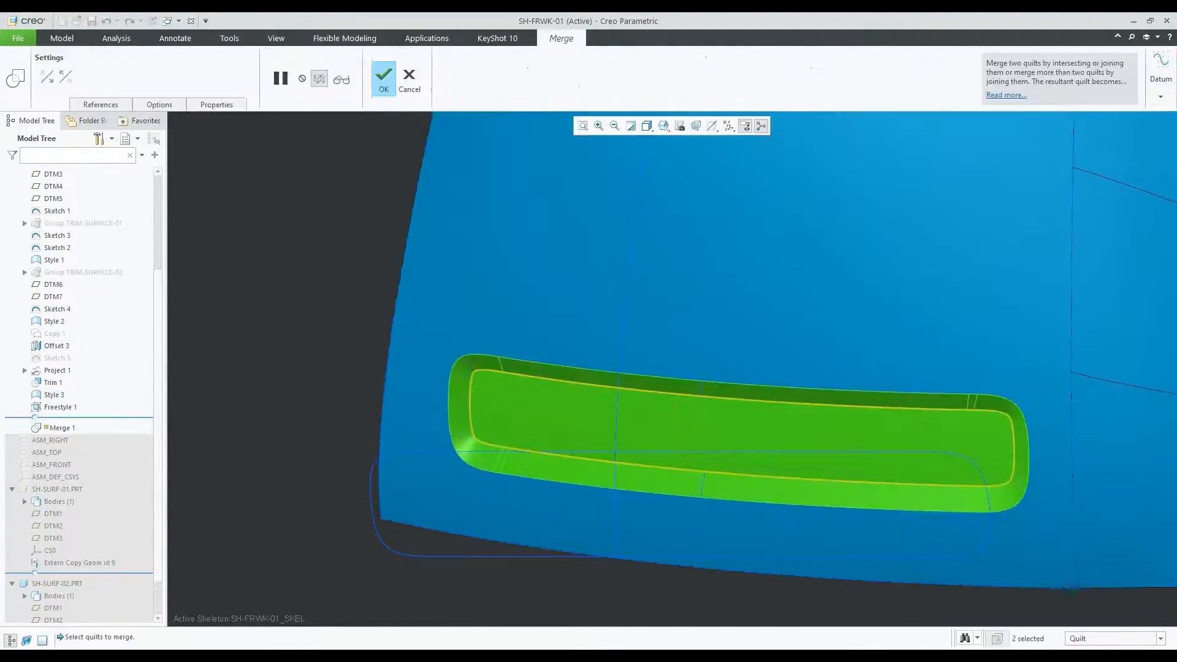
{"action": "left_click", "coordinate": [159, 104]}
{"action": "left_click", "coordinate": [146, 144]}
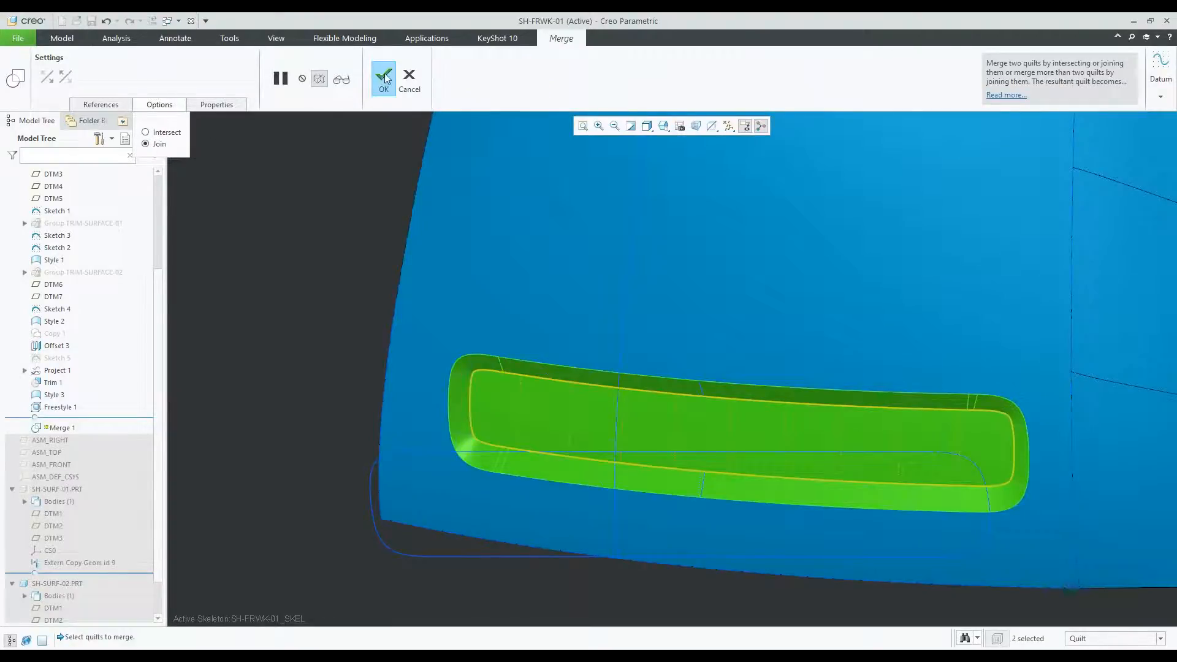
{"action": "left_click", "coordinate": [384, 78]}
Restrict selection to quilts and merge the combined recess quilt with the slotted rear side panel, using the Join option.
{"action": "left_click", "coordinate": [53, 422]}
{"action": "scroll", "coordinate": [283, 416], "scroll_direction": "down", "scroll_amount": 5}
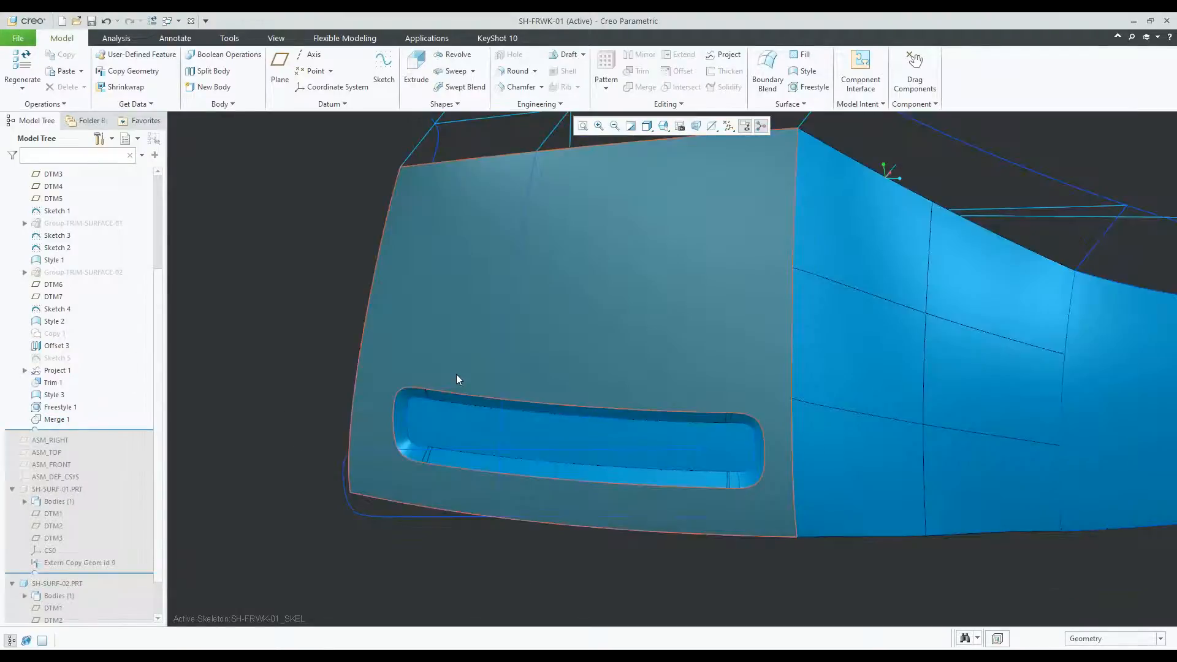
{"action": "left_click", "coordinate": [459, 381]}
{"action": "left_click", "coordinate": [1112, 638]}
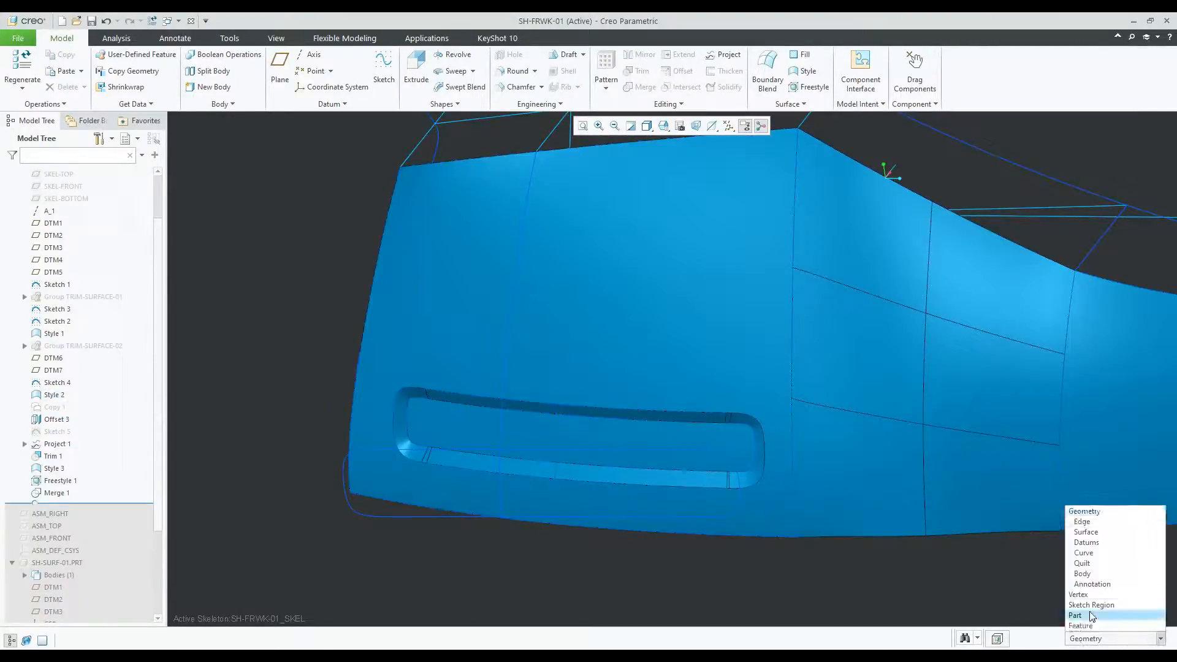
{"action": "left_click", "coordinate": [1085, 562]}
{"action": "left_click", "coordinate": [515, 486]}
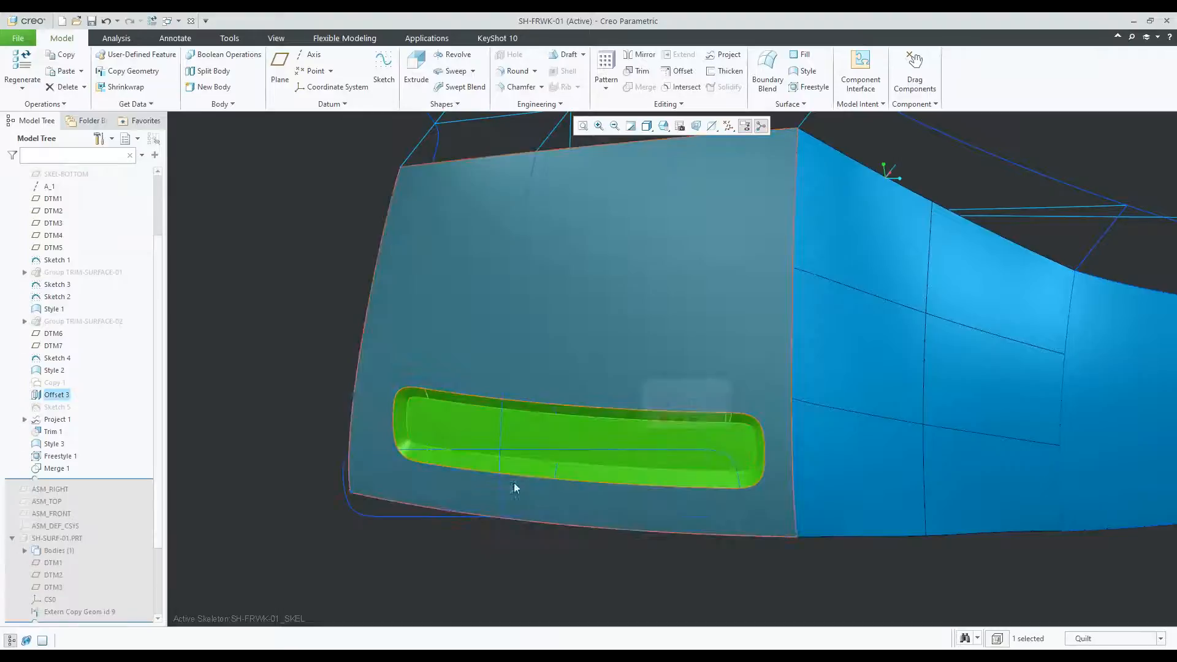
{"action": "left_click", "coordinate": [437, 307], "text": "ctrl"}
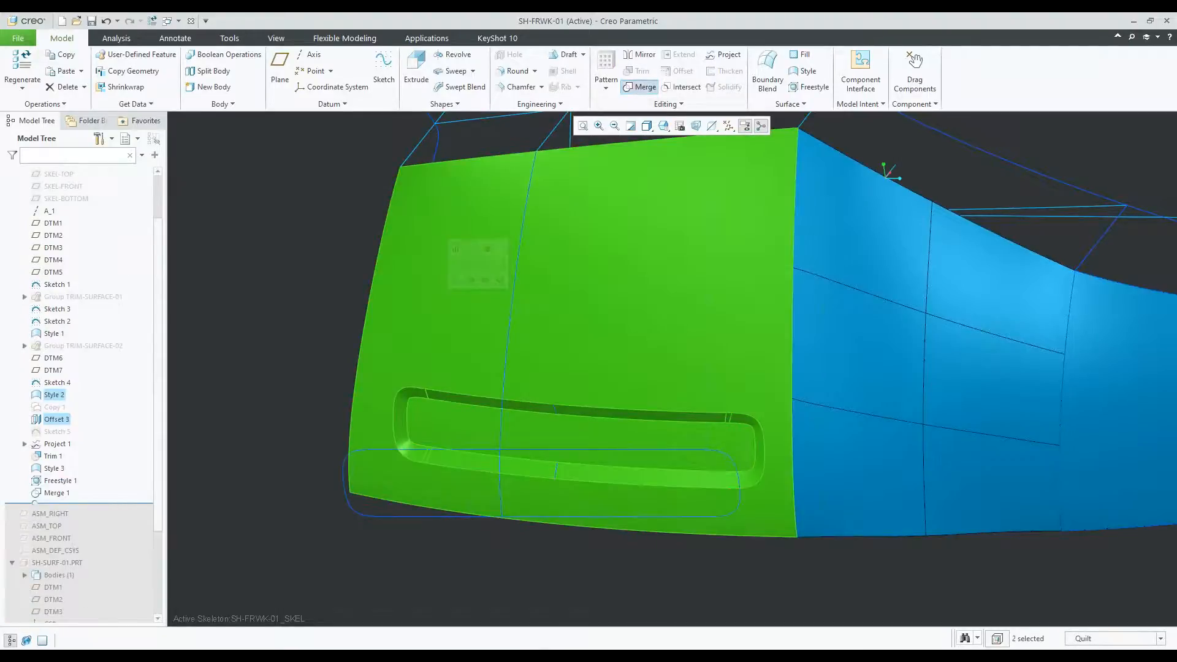
{"action": "left_click", "coordinate": [639, 87]}
{"action": "left_click", "coordinate": [163, 106]}
{"action": "left_click", "coordinate": [172, 143]}
{"action": "middle_click", "coordinate": [245, 198]}
Merge the rear side panel quilt with the adjacent Freestyle bridging surface.
{"action": "scroll", "coordinate": [245, 199], "scroll_direction": "up", "scroll_amount": 1}
{"action": "scroll", "coordinate": [378, 314], "scroll_direction": "up", "scroll_amount": 3}
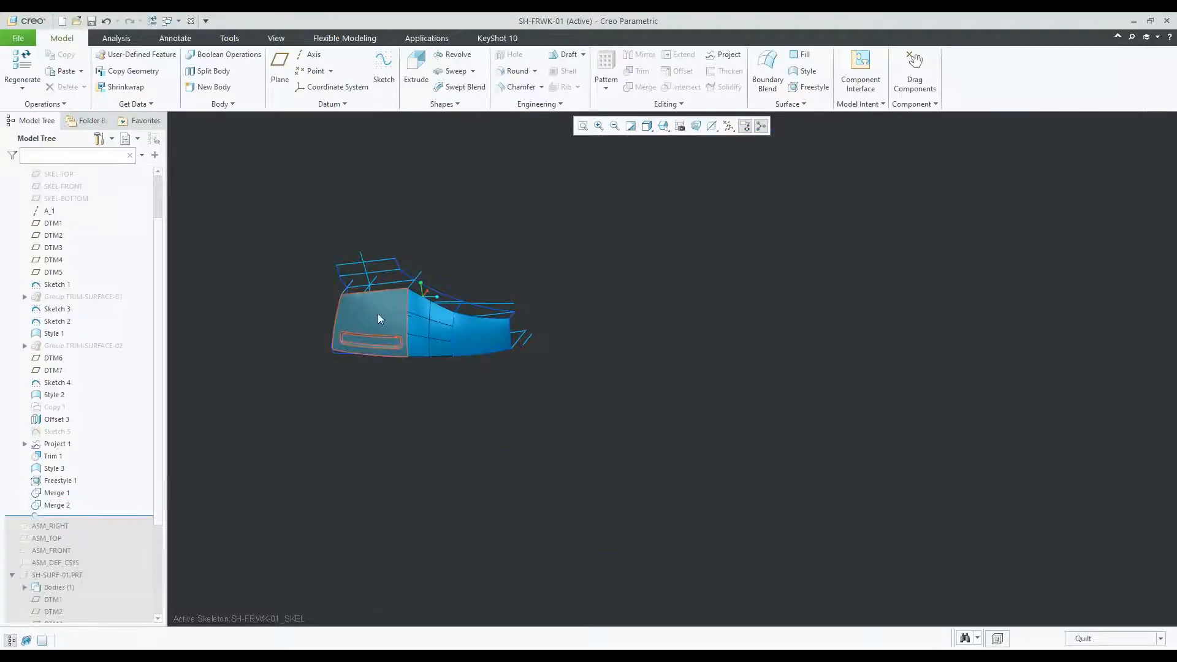
{"action": "scroll", "coordinate": [377, 316], "scroll_direction": "down", "scroll_amount": 2}
{"action": "left_click", "coordinate": [424, 331]}
{"action": "left_click", "coordinate": [462, 338], "text": "ctrl"}
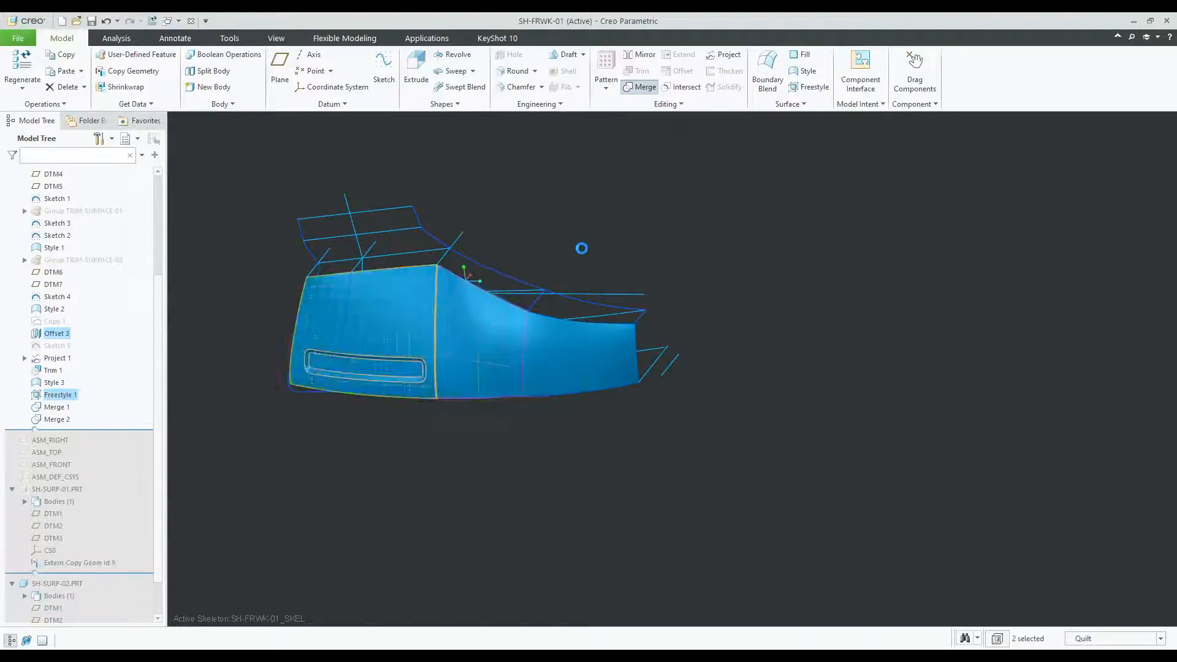
{"action": "left_click", "coordinate": [160, 105]}
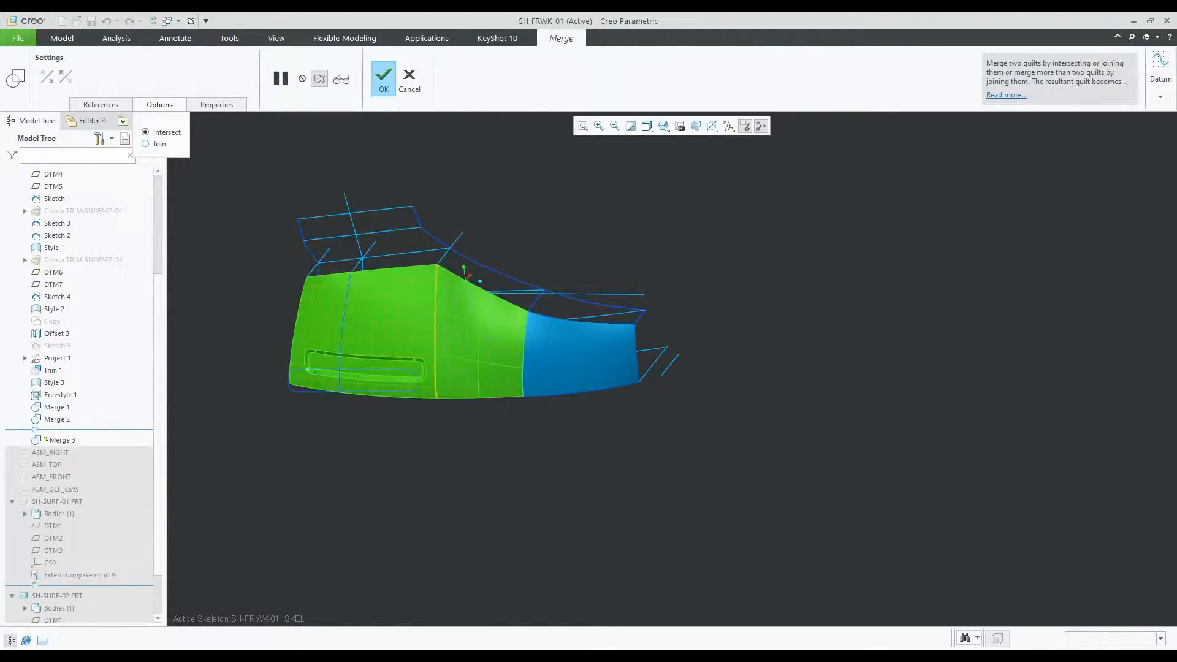
{"action": "left_click", "coordinate": [378, 77]}
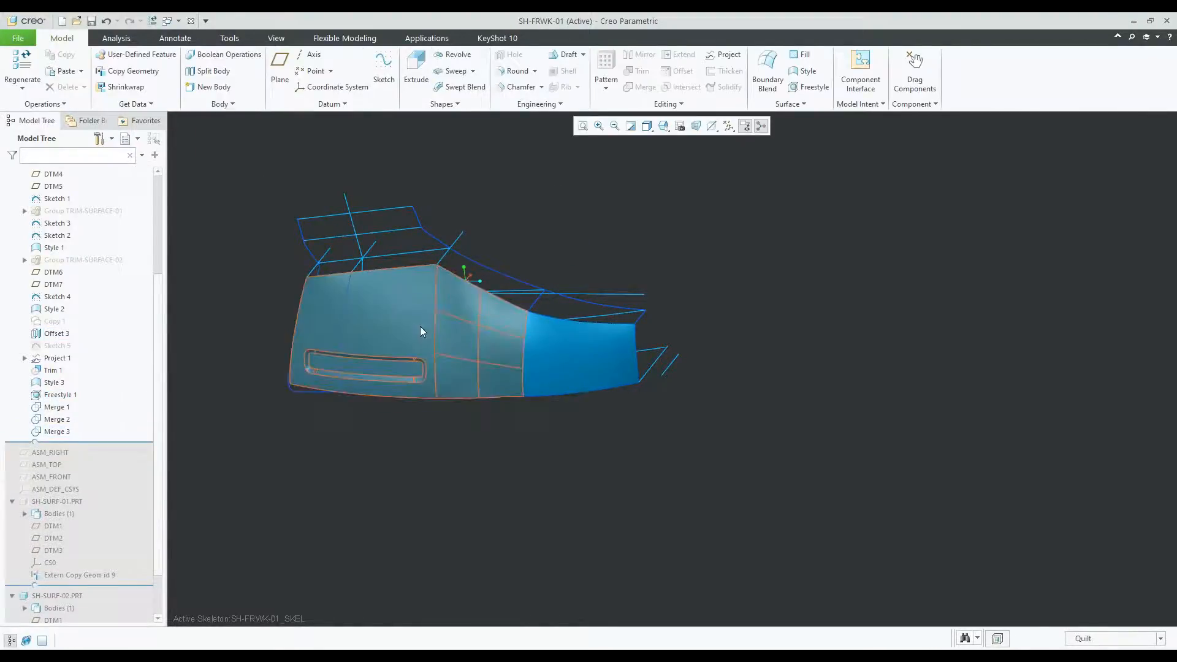
Merge the remaining front side panel with the combined rear and bridging quilt.
{"action": "scroll", "coordinate": [515, 336], "scroll_direction": "up", "scroll_amount": 2}
{"action": "left_click", "coordinate": [605, 349]}
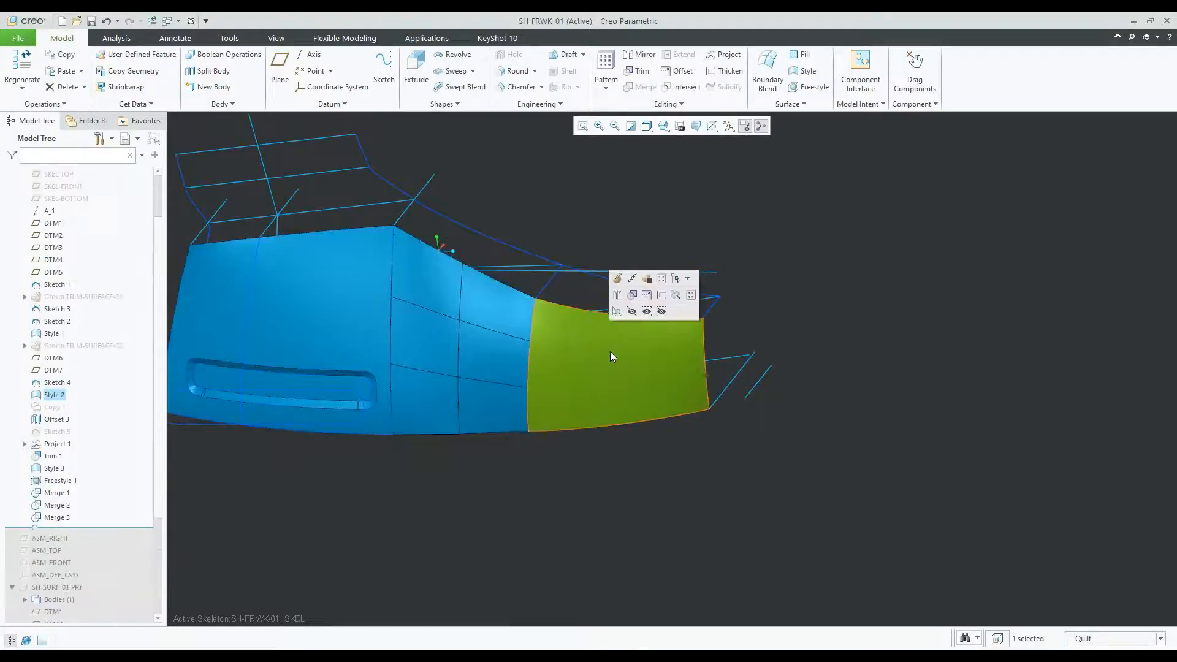
{"action": "left_click", "coordinate": [517, 310], "text": "ctrl"}
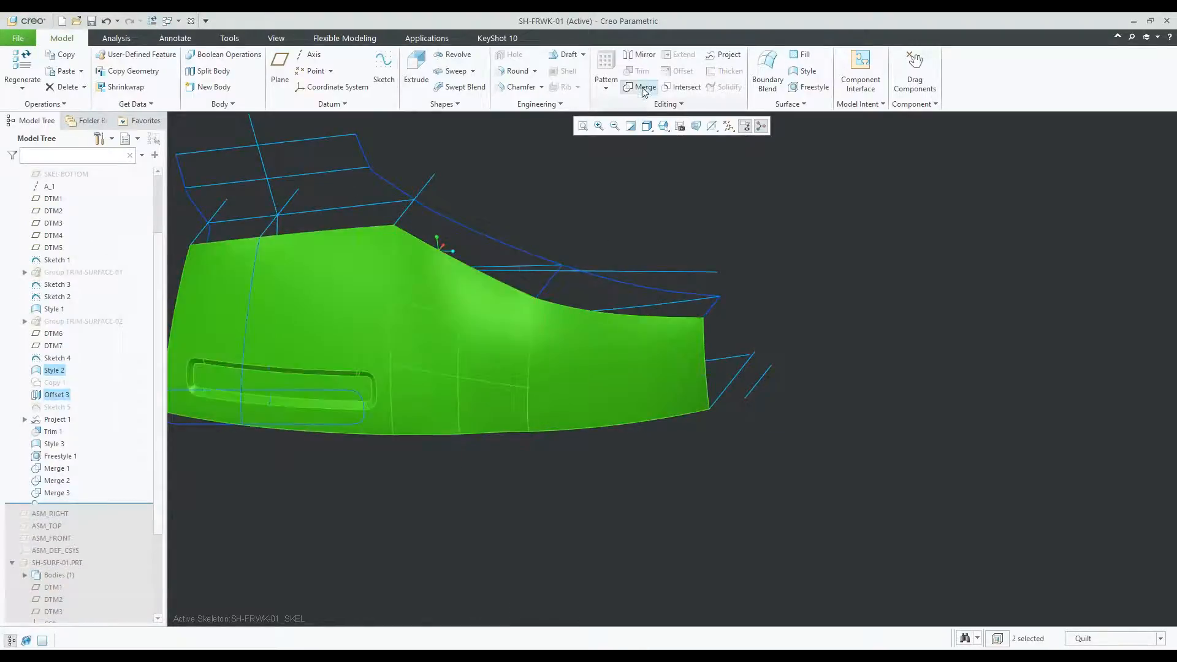
{"action": "left_click", "coordinate": [641, 86]}
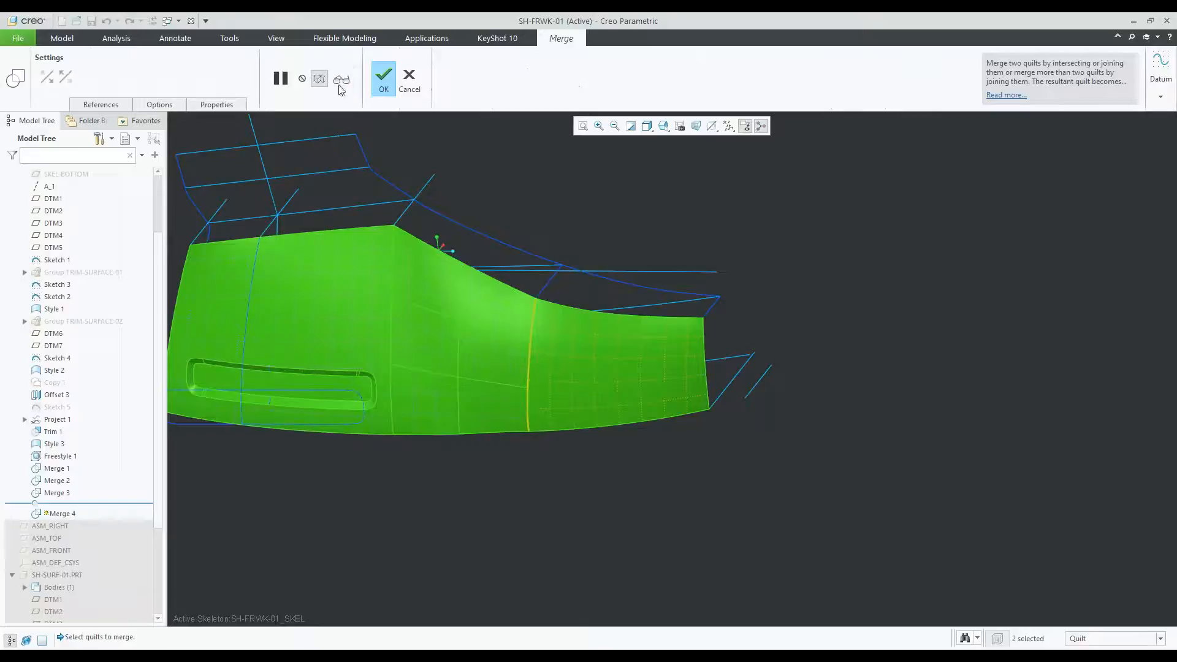
{"action": "left_click", "coordinate": [168, 106]}
{"action": "left_click", "coordinate": [383, 79]}
{"action": "left_click", "coordinate": [810, 381]}
Show the hidden TRIM-SURFACE-02 and TRIM-SURFACE-01 groups.
{"action": "scroll", "coordinate": [815, 391], "scroll_direction": "up", "scroll_amount": 2}
{"action": "middle_click_drag", "start_coordinate": [575, 361], "coordinate": [498, 393]}
{"action": "scroll", "coordinate": [346, 340], "scroll_direction": "down", "scroll_amount": 3}
{"action": "scroll", "coordinate": [460, 439], "scroll_direction": "up", "scroll_amount": 3}
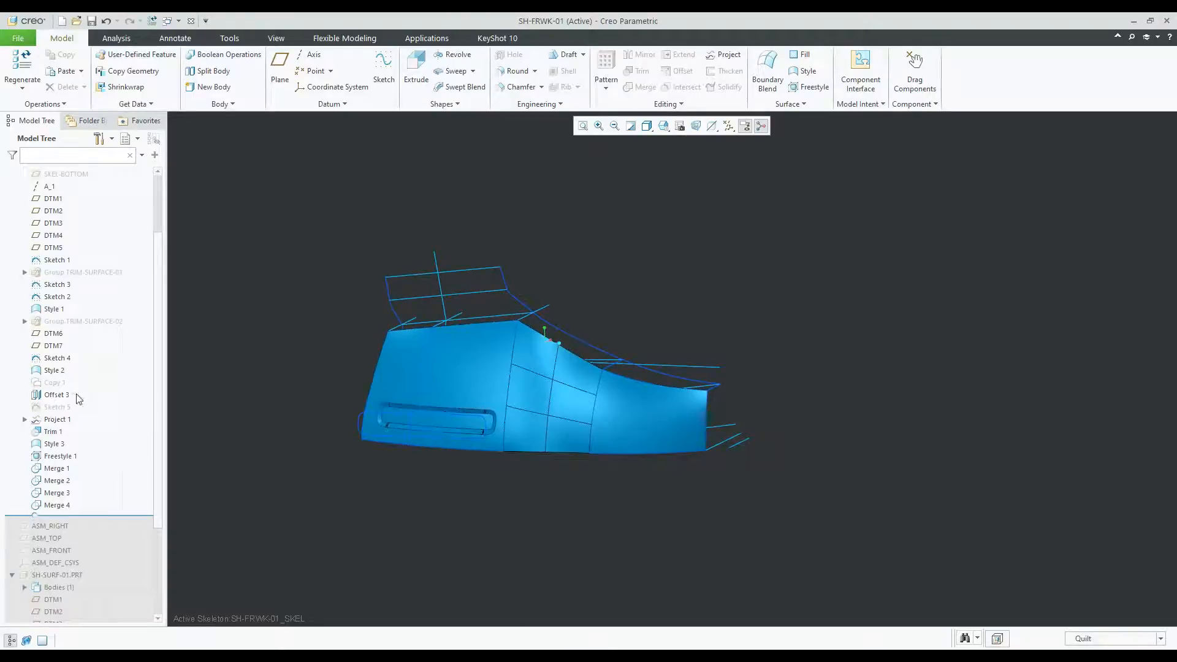
{"action": "left_click", "coordinate": [84, 322]}
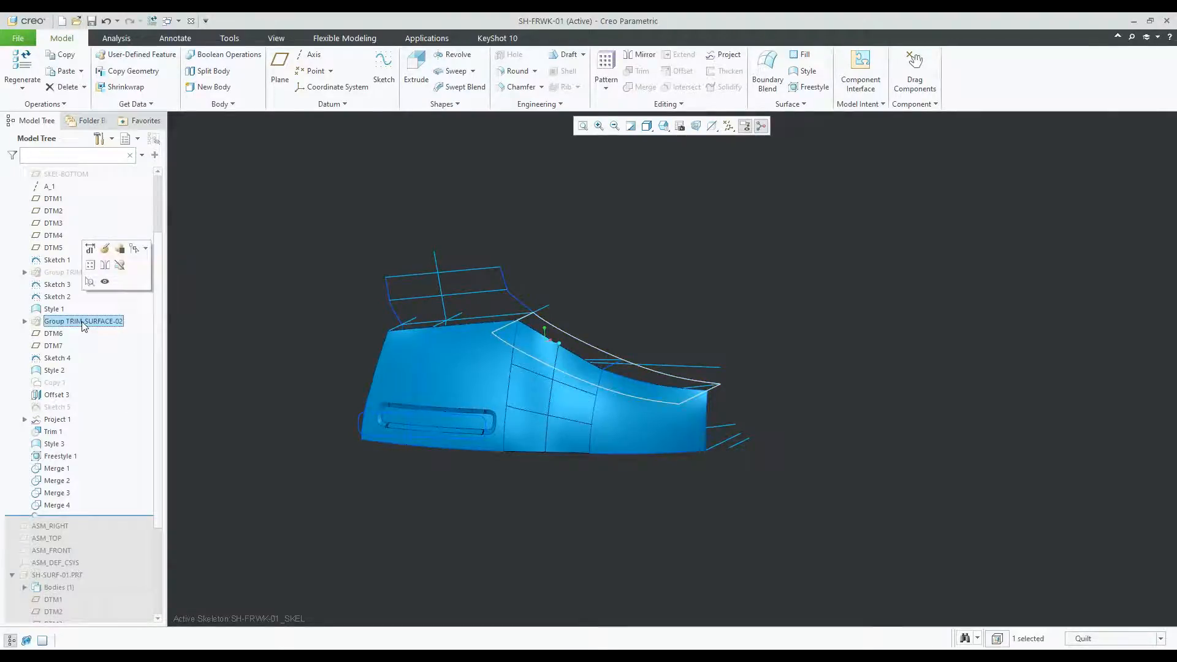
{"action": "left_click", "coordinate": [105, 282]}
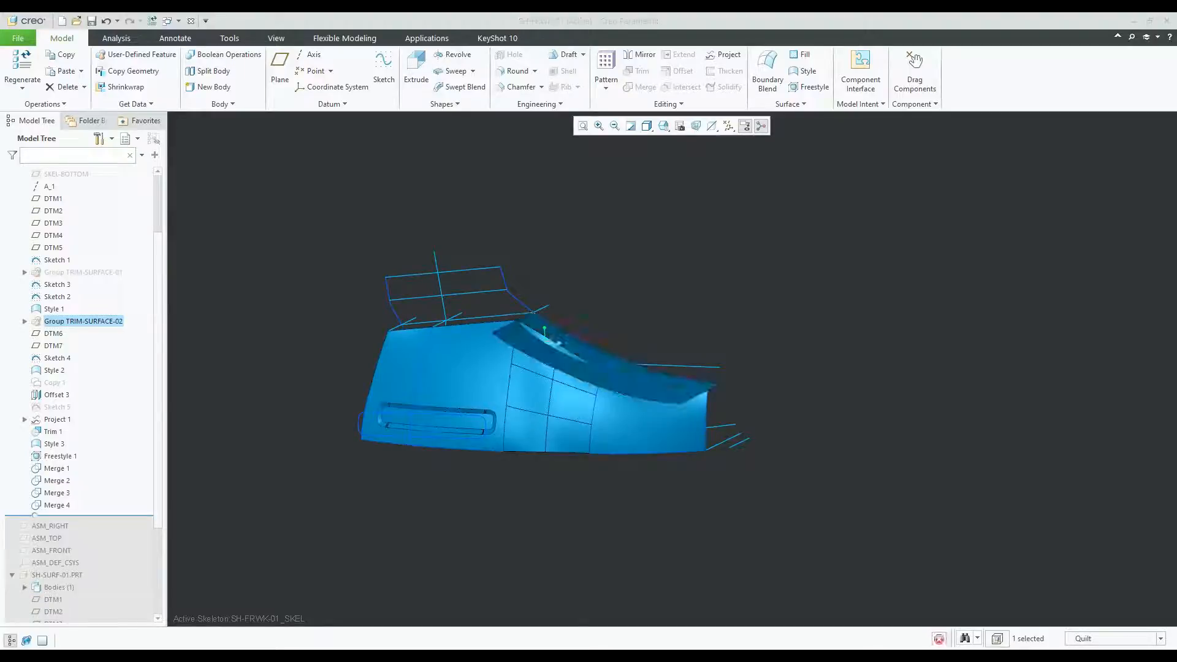
{"action": "left_click", "coordinate": [86, 272]}
{"action": "left_click", "coordinate": [116, 236]}
Trim the merged side quilt with the lower trim surface, keeping the portion above it.
{"action": "mouse_move", "coordinate": [297, 295]}
{"action": "middle_mouse_down"}
{"action": "mouse_move", "coordinate": [370, 307]}
{"action": "mouse_move", "coordinate": [381, 333]}
{"action": "middle_mouse_up"}
{"action": "scroll", "coordinate": [385, 337], "scroll_direction": "up", "scroll_amount": 4}
{"action": "left_click", "coordinate": [384, 422]}
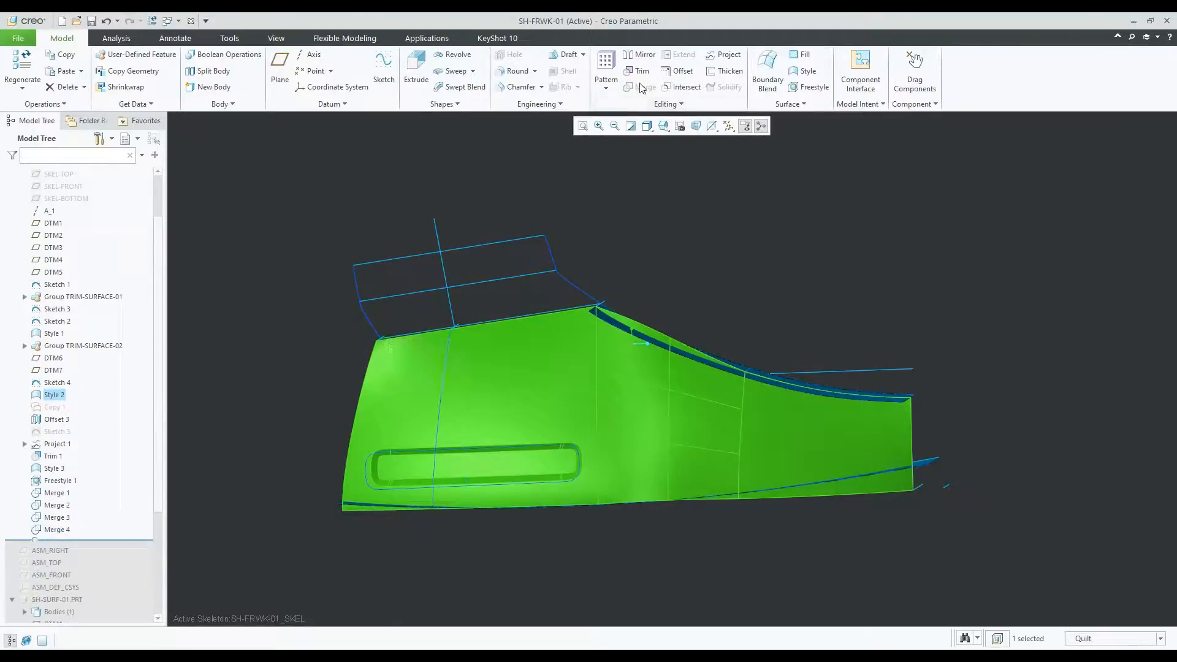
{"action": "left_click", "coordinate": [638, 71]}
{"action": "left_click", "coordinate": [117, 107]}
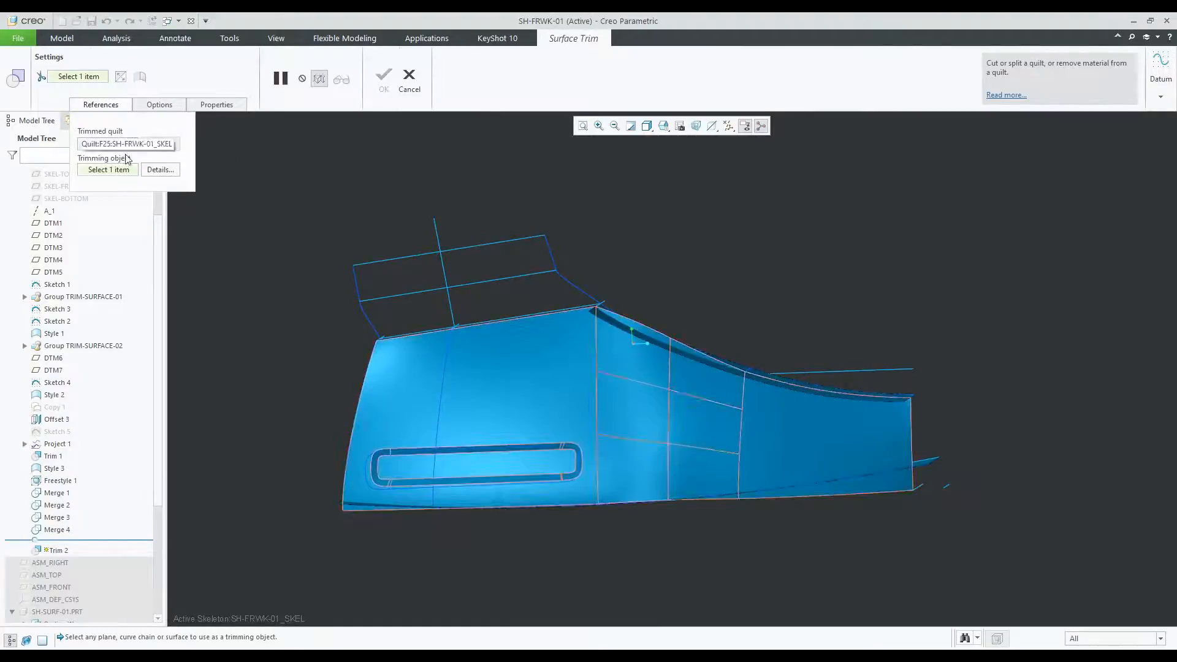
{"action": "middle_click_drag", "start_coordinate": [501, 220], "coordinate": [481, 252]}
{"action": "scroll", "coordinate": [466, 373], "scroll_direction": "down", "scroll_amount": 2}
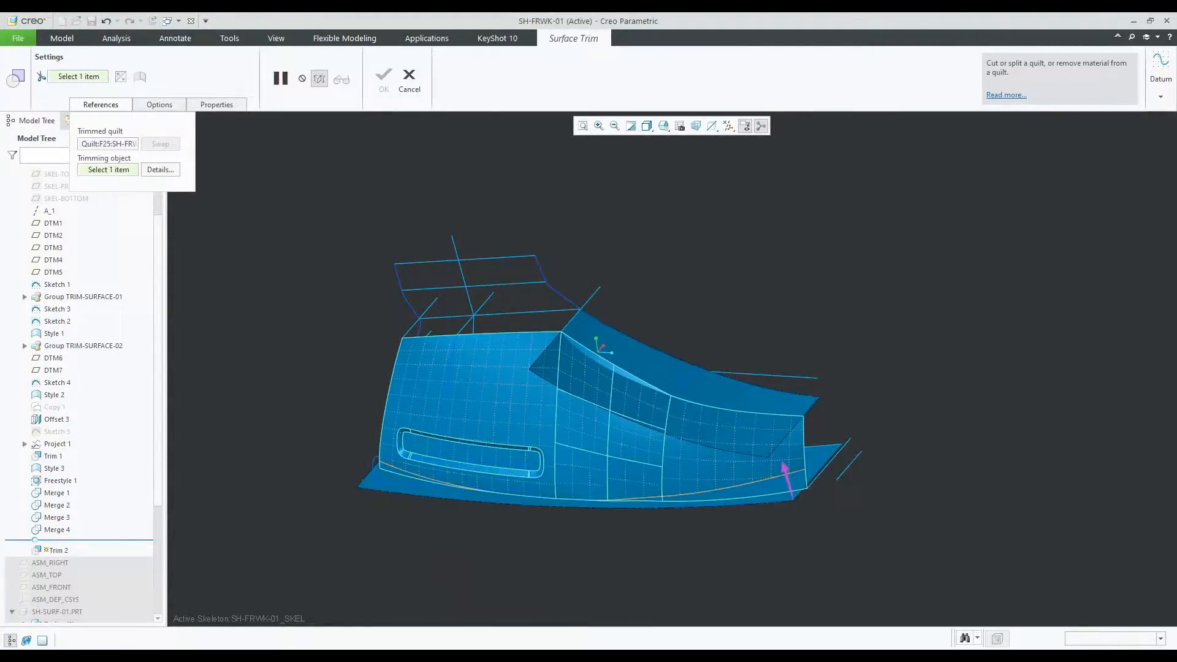
{"action": "left_click", "coordinate": [374, 494]}
{"action": "middle_click_drag", "start_coordinate": [527, 402], "coordinate": [610, 442]}
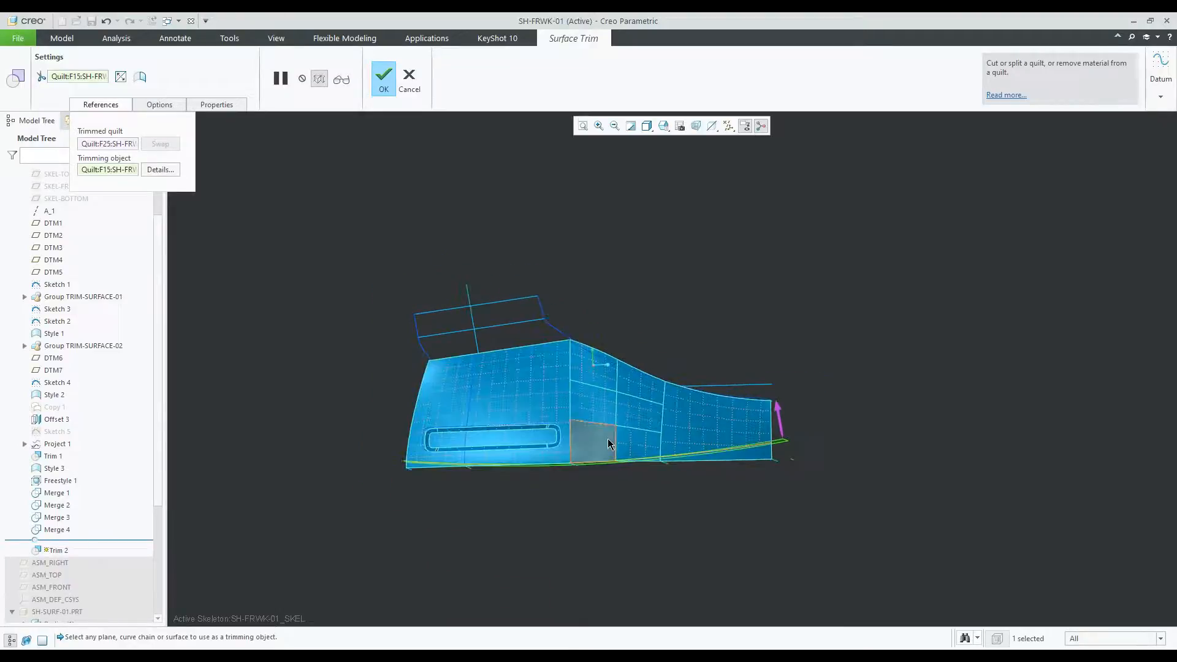
{"action": "left_click", "coordinate": [384, 91]}
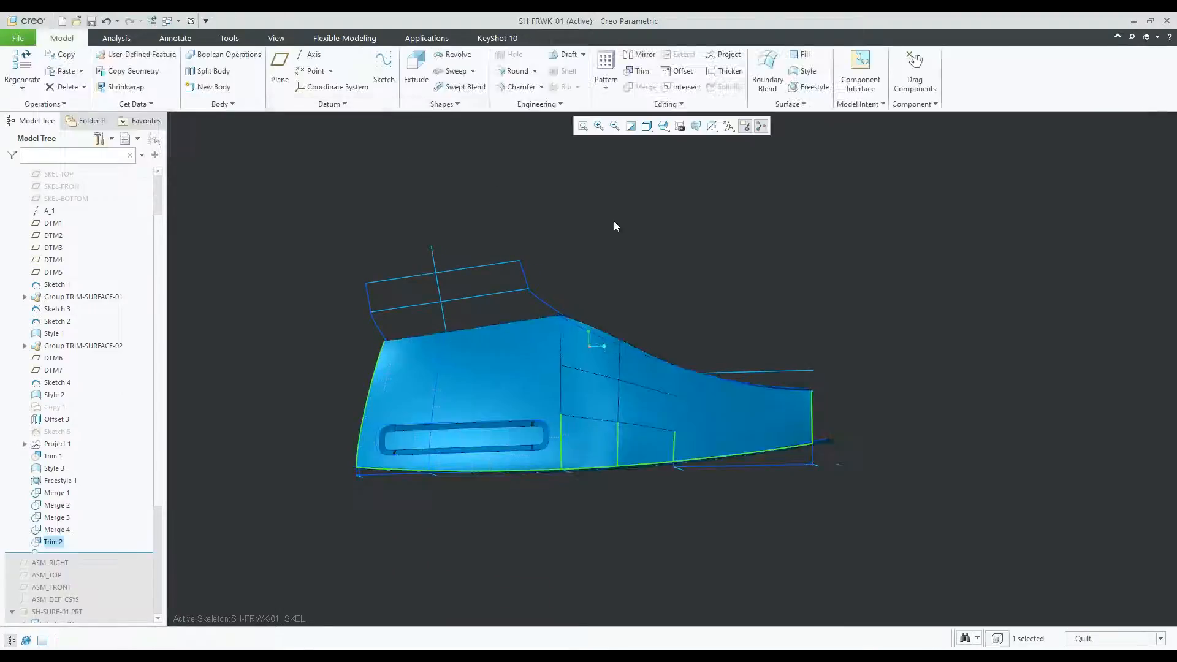
Trim the side quilt's upper front edge with the upper trim surface, keeping the portion below it.
{"action": "mouse_move", "coordinate": [707, 302]}
{"action": "middle_mouse_down"}
{"action": "mouse_move", "coordinate": [654, 340]}
{"action": "mouse_move", "coordinate": [639, 309]}
{"action": "mouse_move", "coordinate": [618, 321]}
{"action": "middle_mouse_up"}
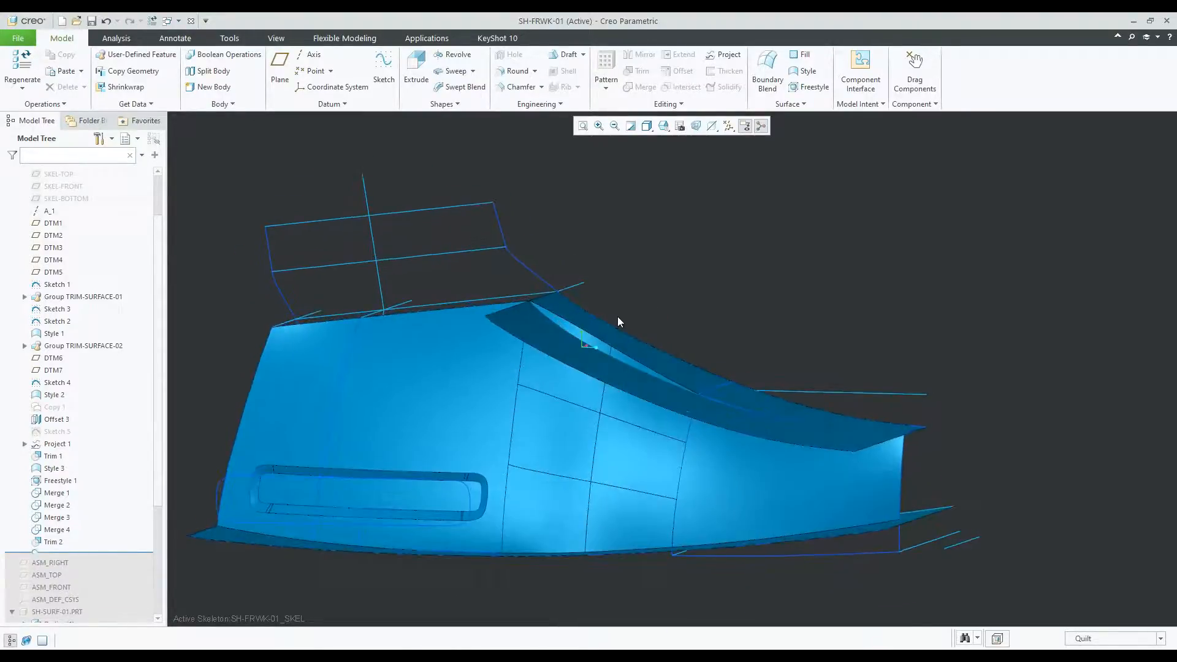
{"action": "left_click", "coordinate": [442, 376]}
{"action": "left_click", "coordinate": [632, 71]}
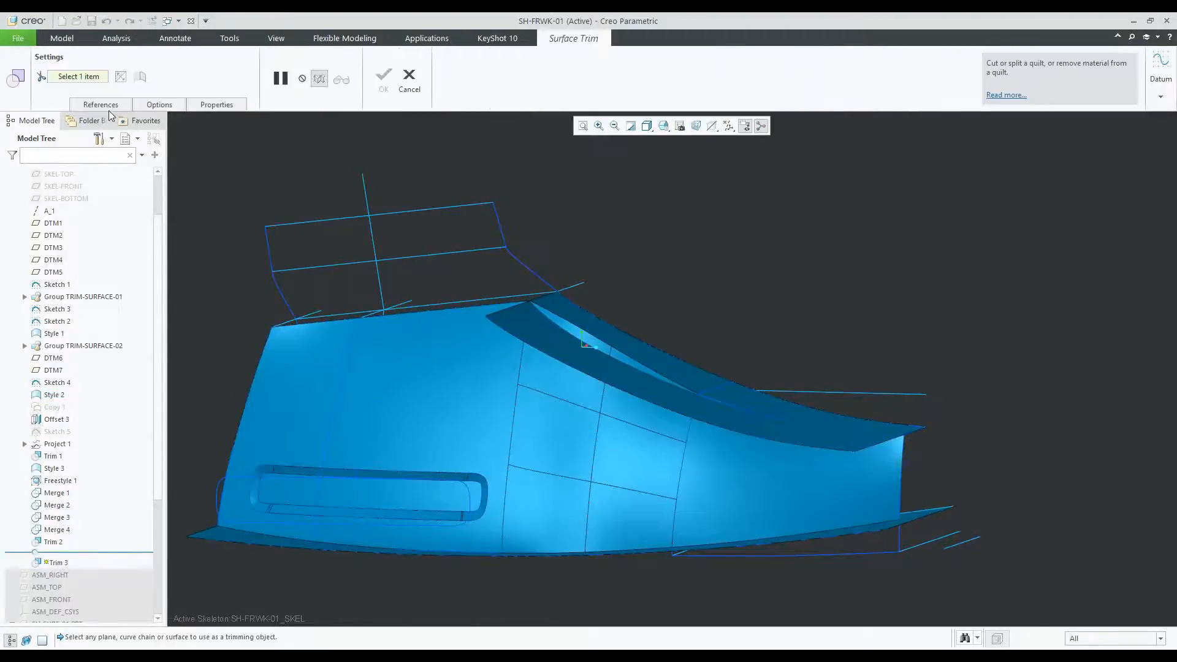
{"action": "left_click", "coordinate": [109, 105]}
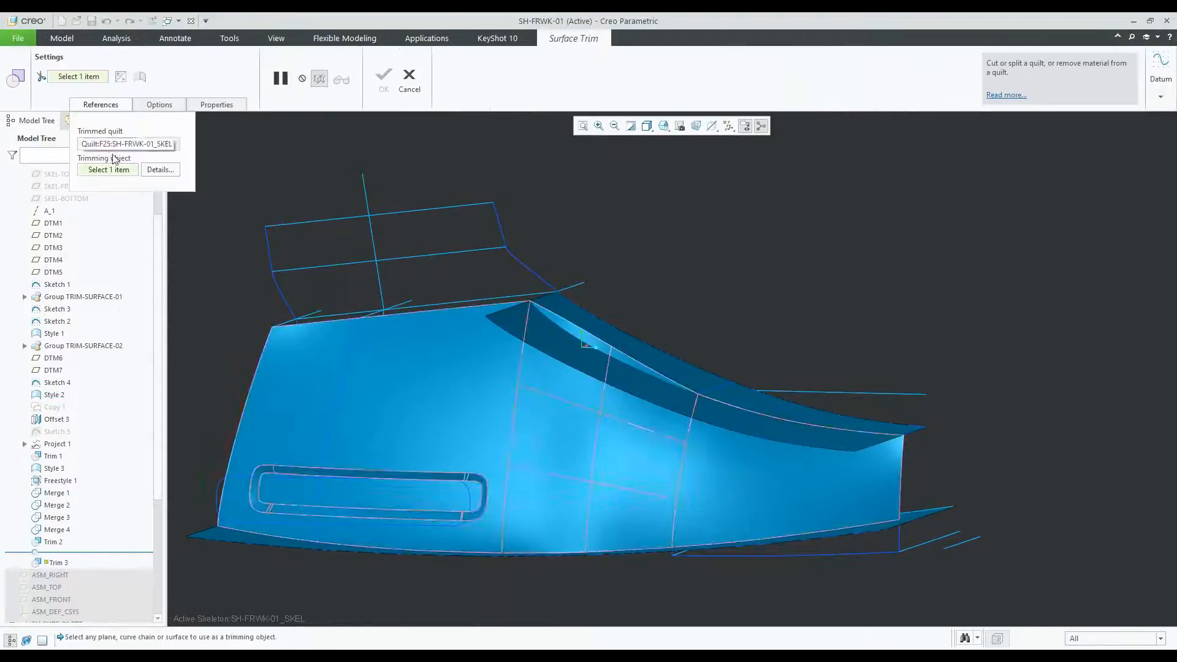
{"action": "left_click", "coordinate": [539, 329]}
{"action": "middle_click_drag", "start_coordinate": [607, 299], "coordinate": [629, 290]}
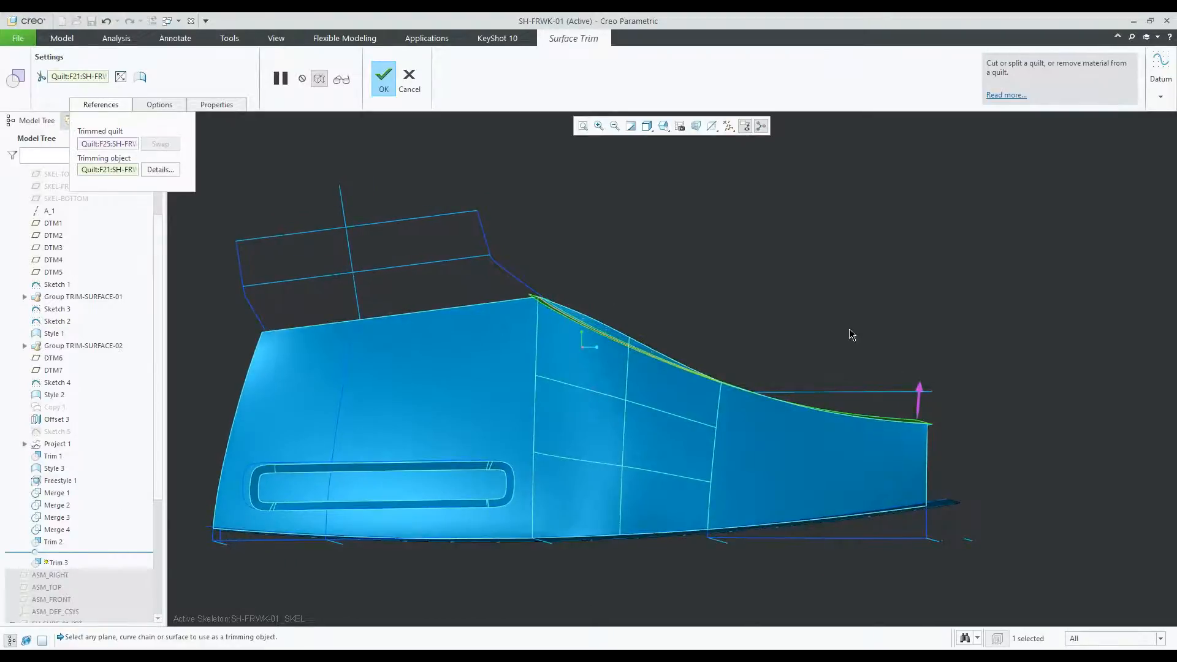
{"action": "left_click", "coordinate": [384, 78]}
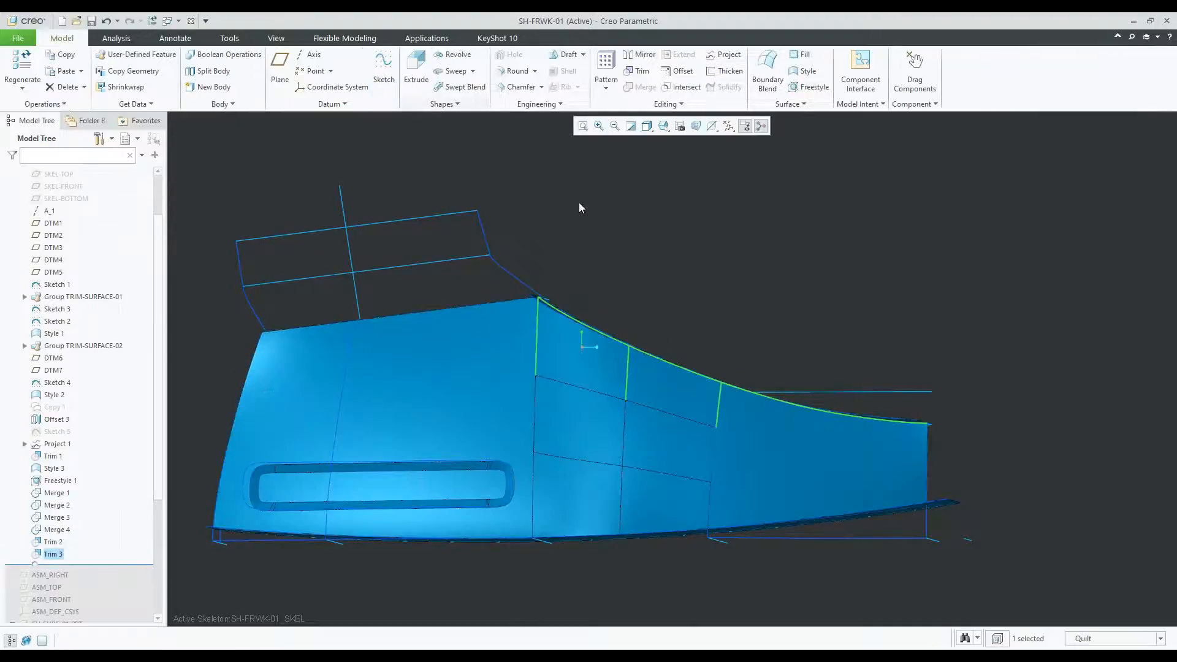
Hide the upper and lower trim surfaces, leaving the trimmed side quilt displayed.
{"action": "middle_click_drag", "start_coordinate": [635, 299], "coordinate": [540, 352]}
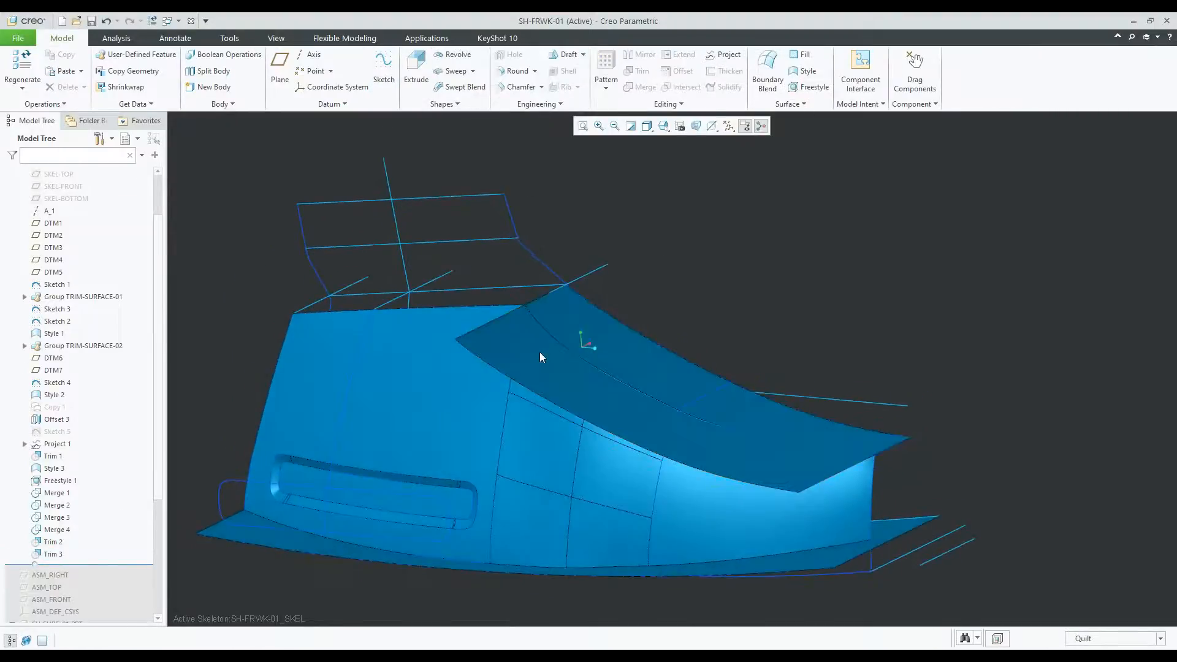
{"action": "left_click", "coordinate": [540, 352]}
{"action": "left_click", "coordinate": [562, 313]}
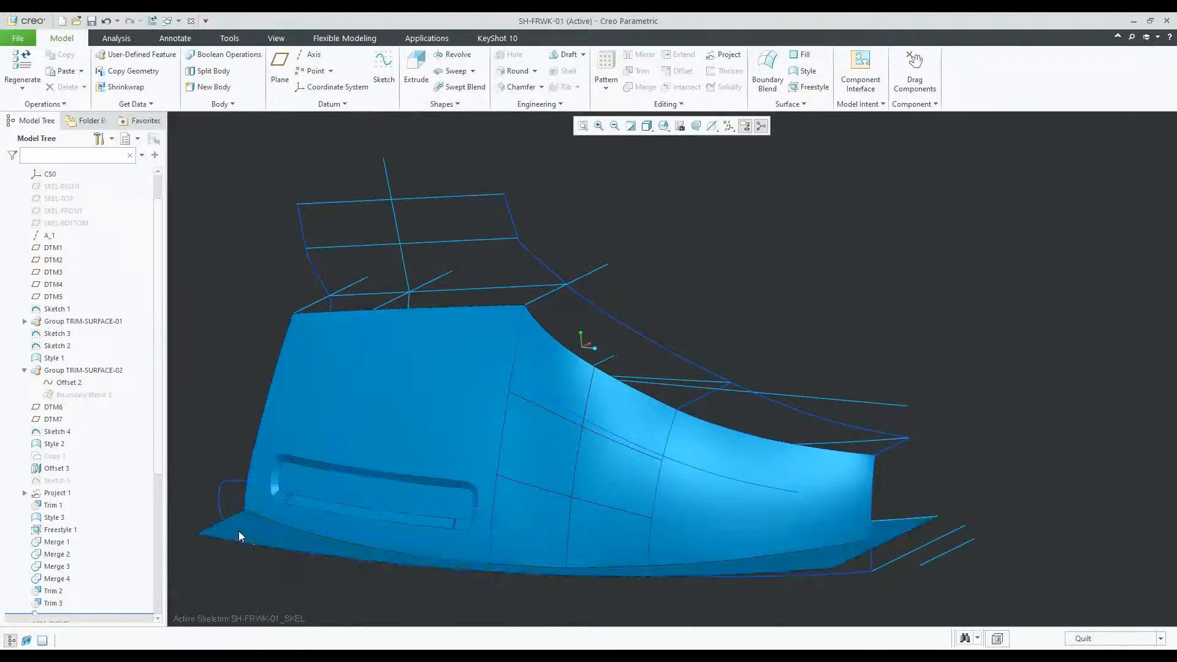
{"action": "left_click", "coordinate": [261, 508]}
{"action": "left_click", "coordinate": [262, 492]}
{"action": "mouse_move", "coordinate": [584, 345]}
{"action": "middle_mouse_down"}
{"action": "mouse_move", "coordinate": [687, 292]}
{"action": "mouse_move", "coordinate": [616, 339]}
{"action": "mouse_move", "coordinate": [602, 368]}
{"action": "mouse_move", "coordinate": [607, 405]}
{"action": "mouse_move", "coordinate": [617, 355]}
{"action": "mouse_move", "coordinate": [649, 313]}
{"action": "mouse_move", "coordinate": [667, 315]}
{"action": "mouse_move", "coordinate": [670, 336]}
{"action": "mouse_move", "coordinate": [517, 366]}
{"action": "mouse_move", "coordinate": [518, 319]}
{"action": "mouse_move", "coordinate": [551, 314]}
{"action": "mouse_move", "coordinate": [538, 333]}
{"action": "middle_mouse_up"}
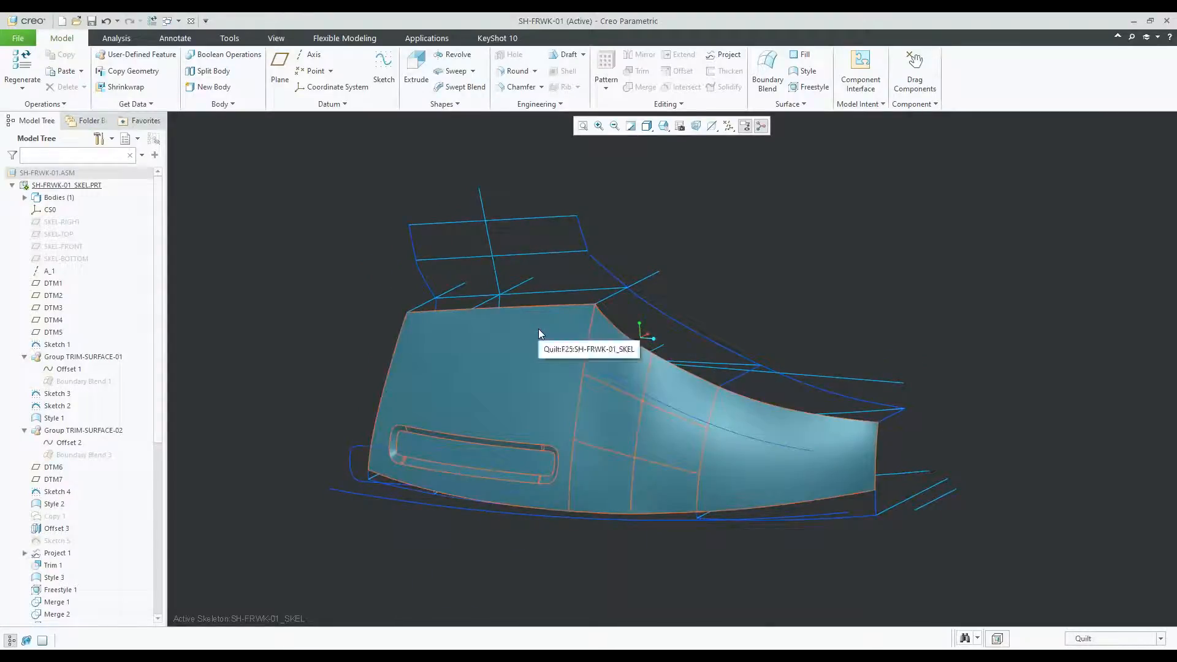
{"action": "left_click", "coordinate": [564, 312]}
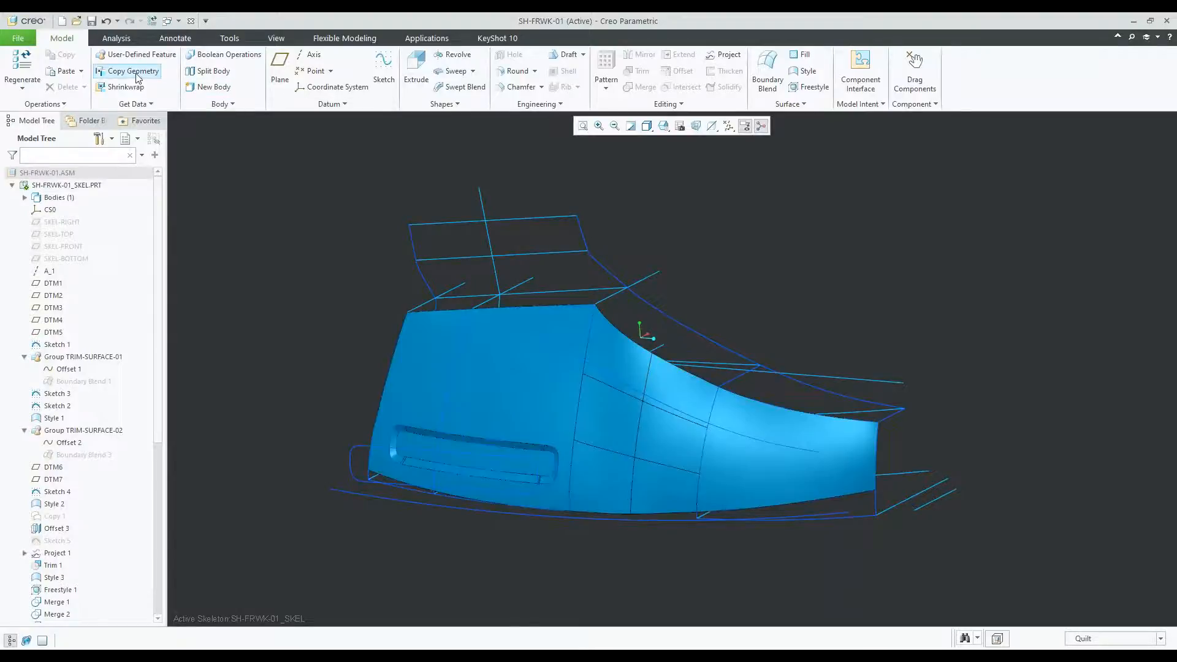
Check the stripe flow across the rear panel and the Freestyle bridge patches with a Reflection analysis.
{"action": "left_click", "coordinate": [118, 38]}
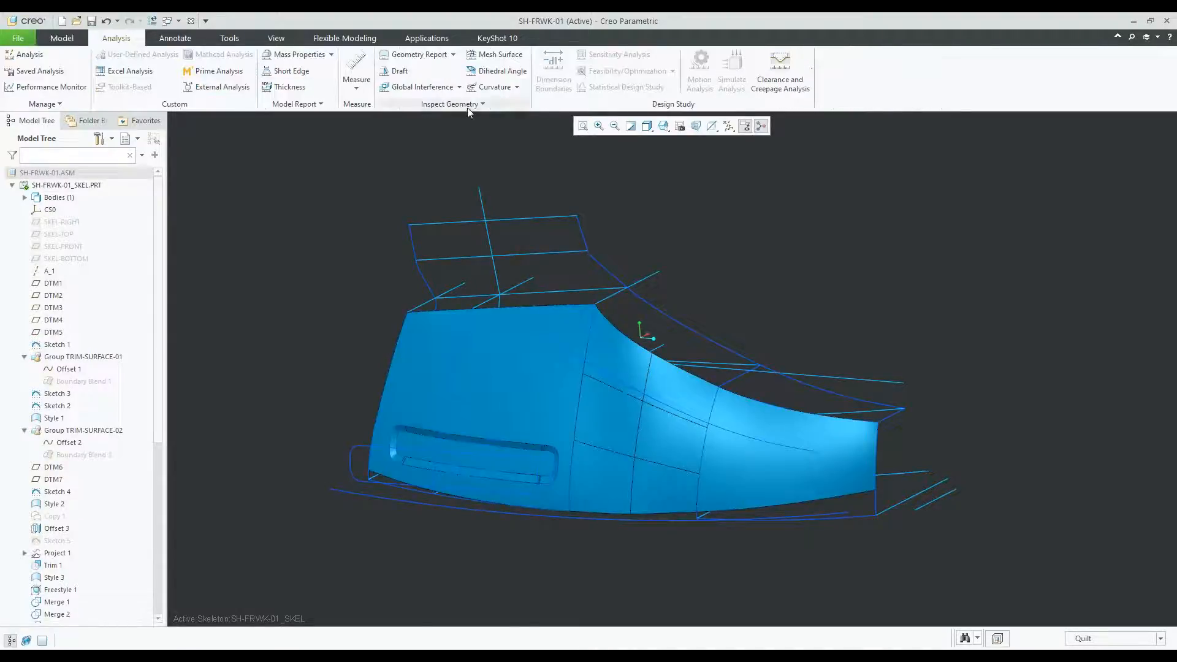
{"action": "left_click", "coordinate": [451, 104]}
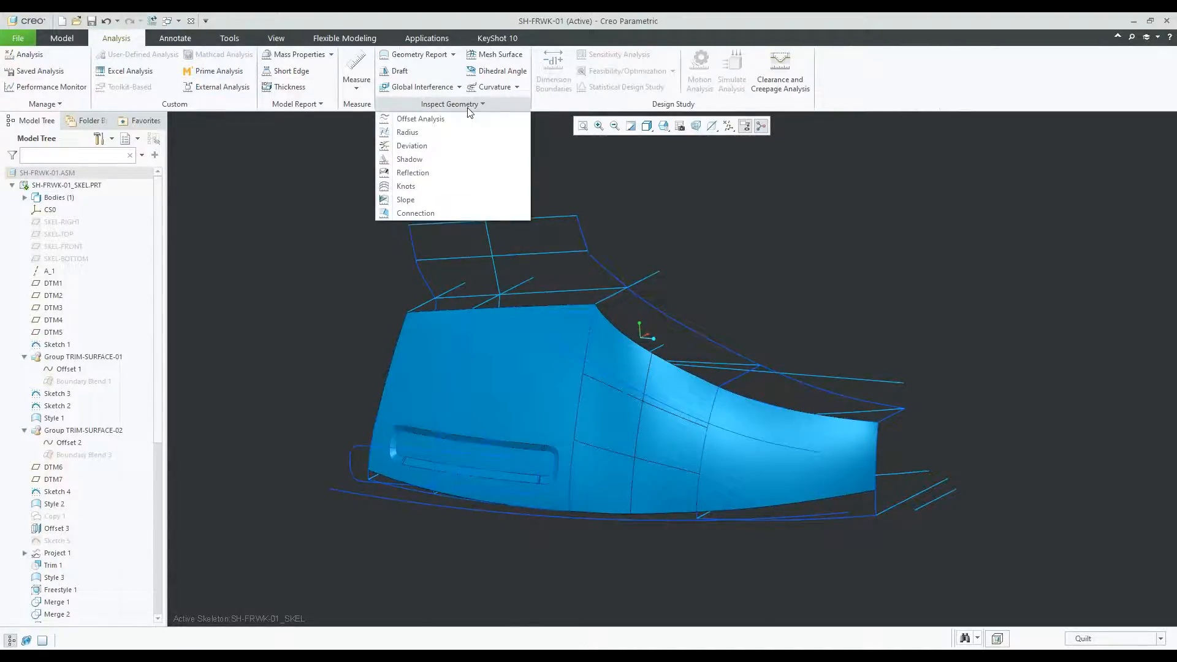
{"action": "left_click", "coordinate": [431, 175]}
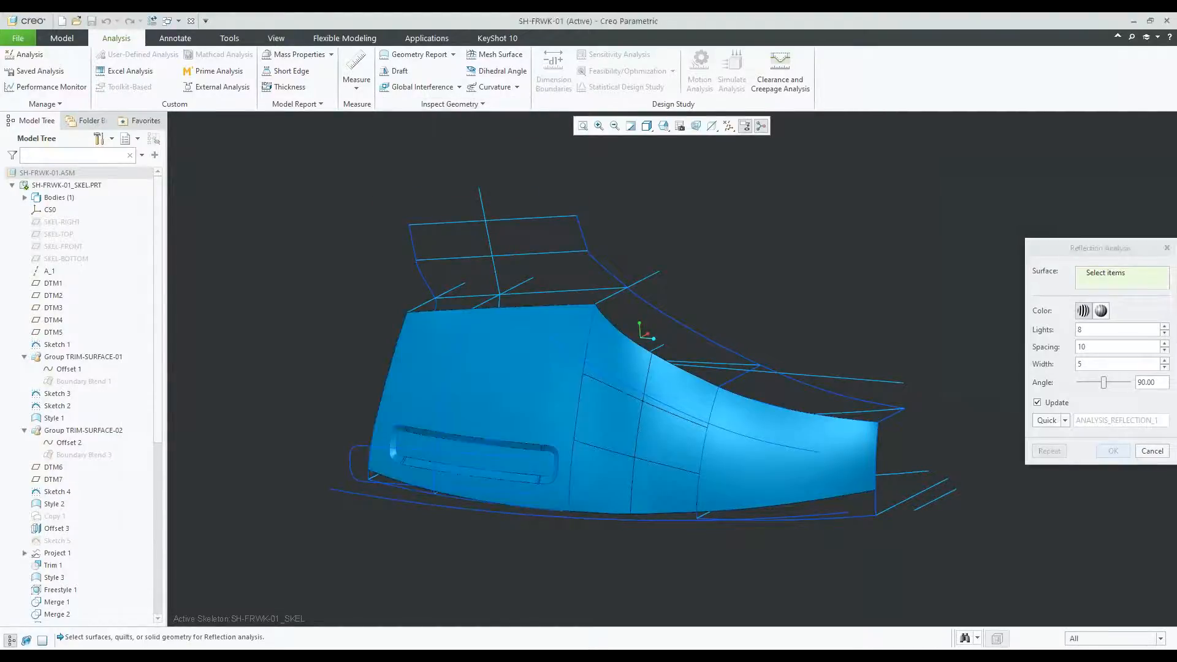
{"action": "left_click", "coordinate": [540, 358]}
{"action": "scroll", "coordinate": [605, 402], "scroll_direction": "down", "scroll_amount": 1}
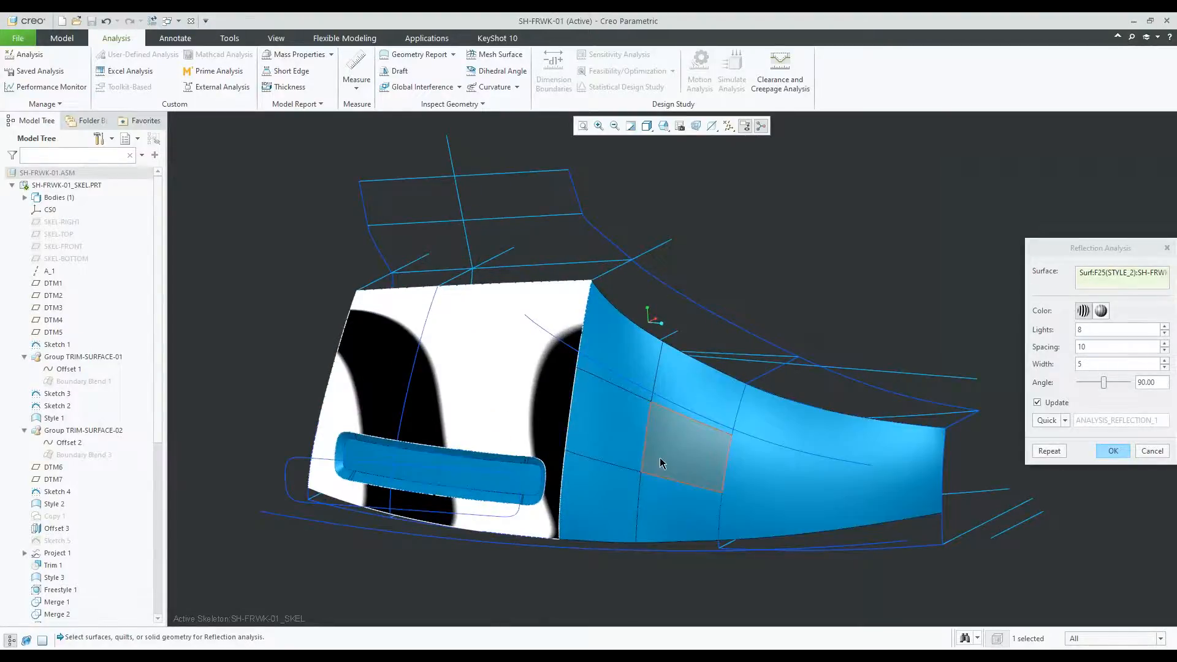
{"action": "left_click", "coordinate": [649, 311], "text": "ctrl"}
{"action": "left_click", "coordinate": [606, 432], "text": "ctrl"}
{"action": "left_click", "coordinate": [604, 494], "text": "ctrl"}
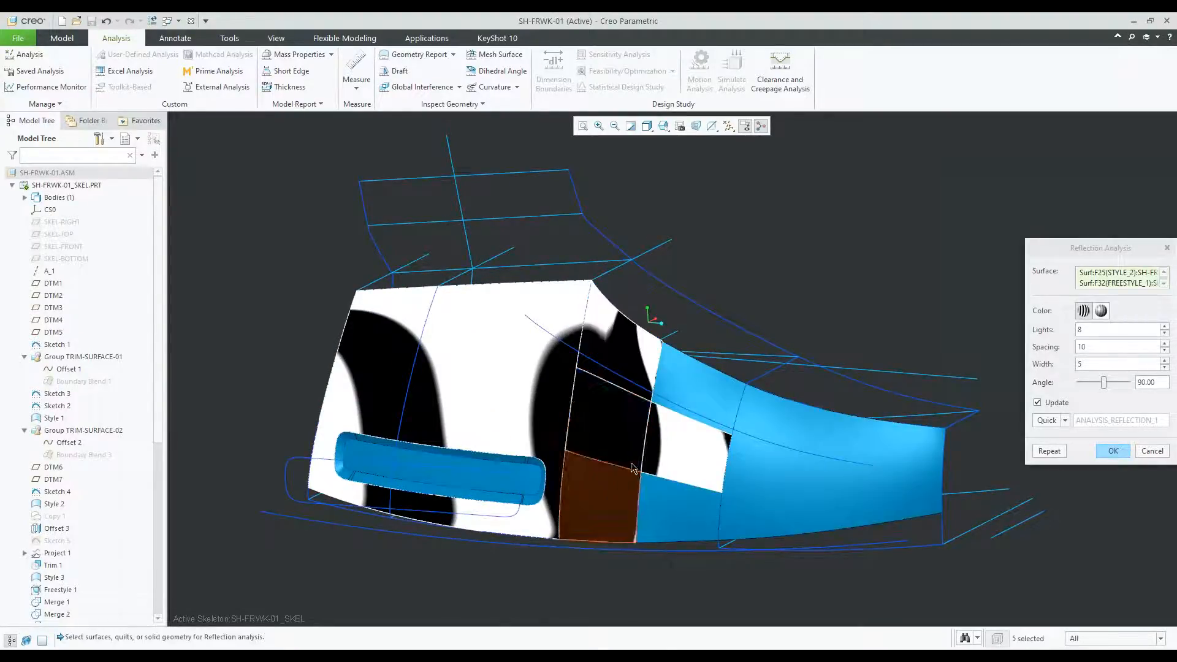
{"action": "left_click", "coordinate": [688, 509], "text": "ctrl"}
{"action": "left_click", "coordinate": [699, 391], "text": "ctrl"}
{"action": "mouse_move", "coordinate": [593, 379]}
{"action": "middle_mouse_down"}
{"action": "mouse_move", "coordinate": [631, 365]}
{"action": "mouse_move", "coordinate": [640, 376]}
{"action": "mouse_move", "coordinate": [613, 383]}
{"action": "middle_mouse_up"}
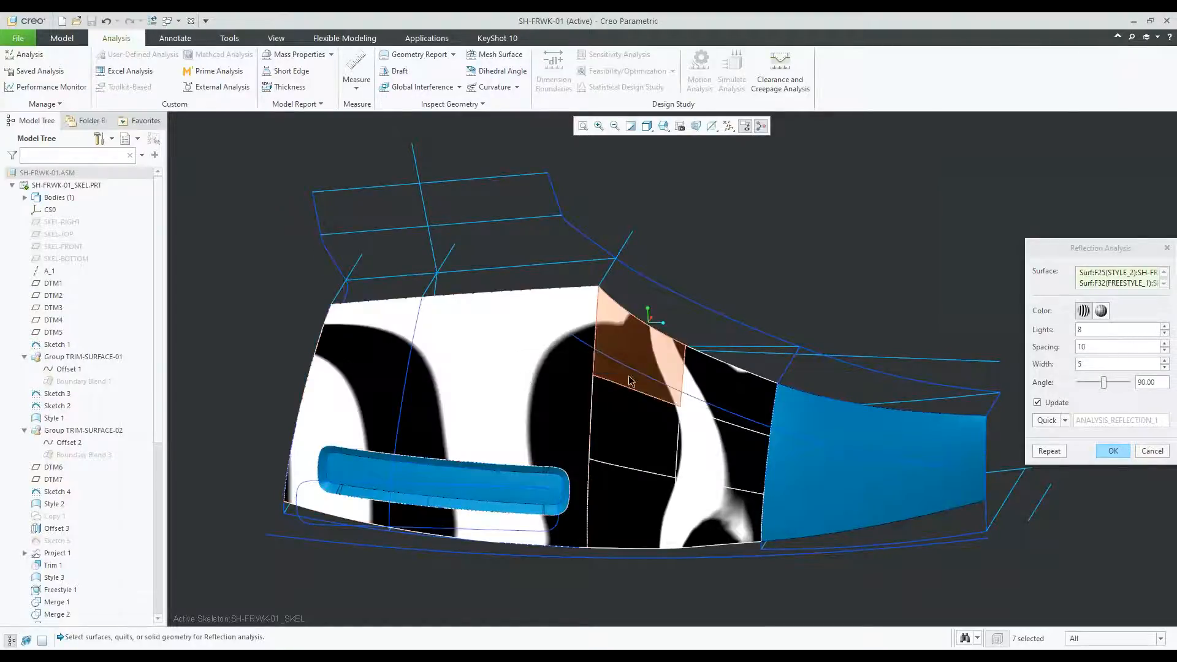
{"action": "left_click", "coordinate": [1113, 452]}
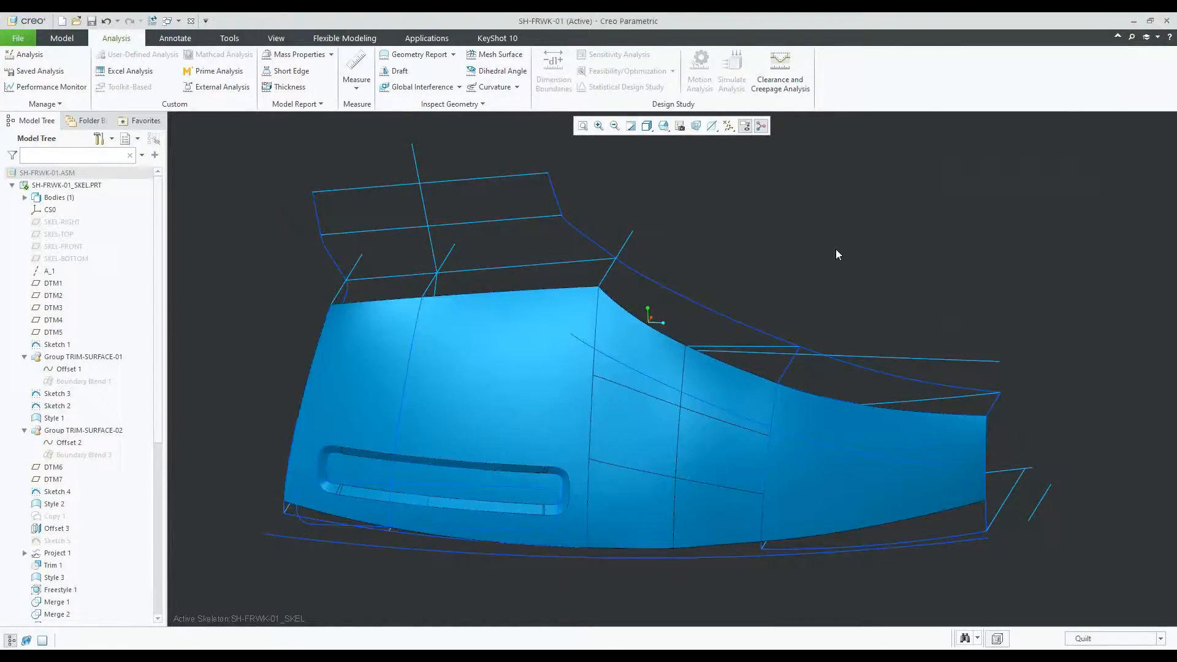
Run a G2 - Curvature Connection analysis across the rear panel, the Freestyle bridge patches and the front panel.
{"action": "left_click", "coordinate": [451, 104]}
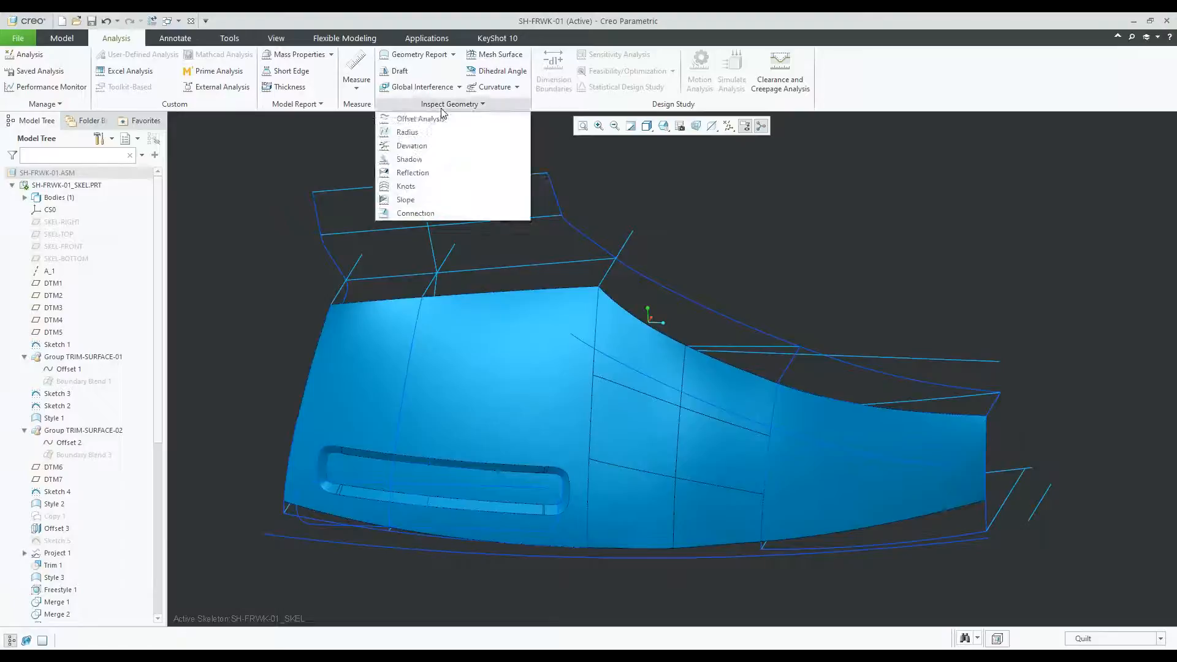
{"action": "left_click", "coordinate": [436, 214]}
{"action": "scroll", "coordinate": [596, 294], "scroll_direction": "up", "scroll_amount": 3}
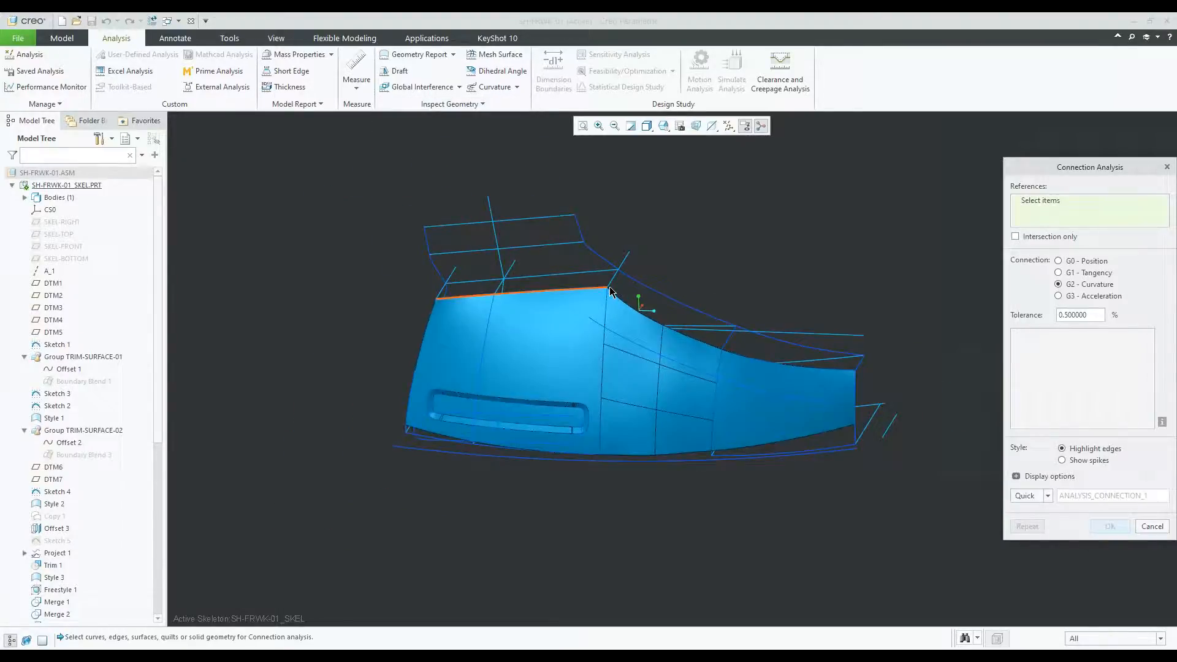
{"action": "middle_click_drag", "start_coordinate": [596, 294], "coordinate": [634, 327]}
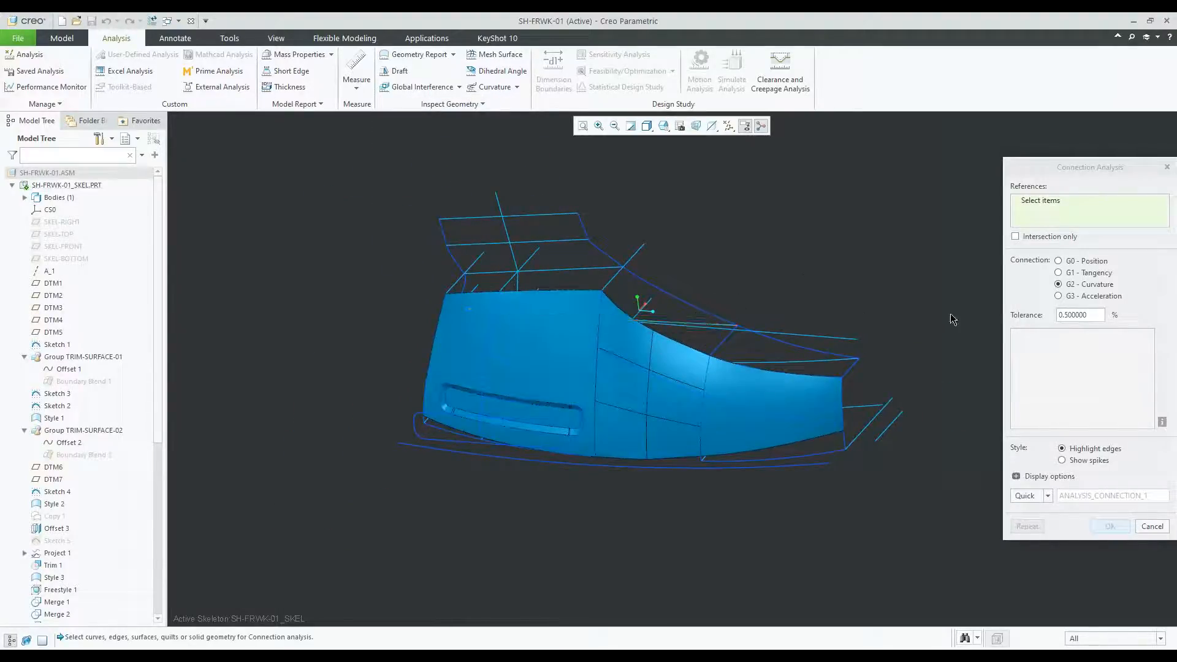
{"action": "scroll", "coordinate": [672, 313], "scroll_direction": "down", "scroll_amount": 2}
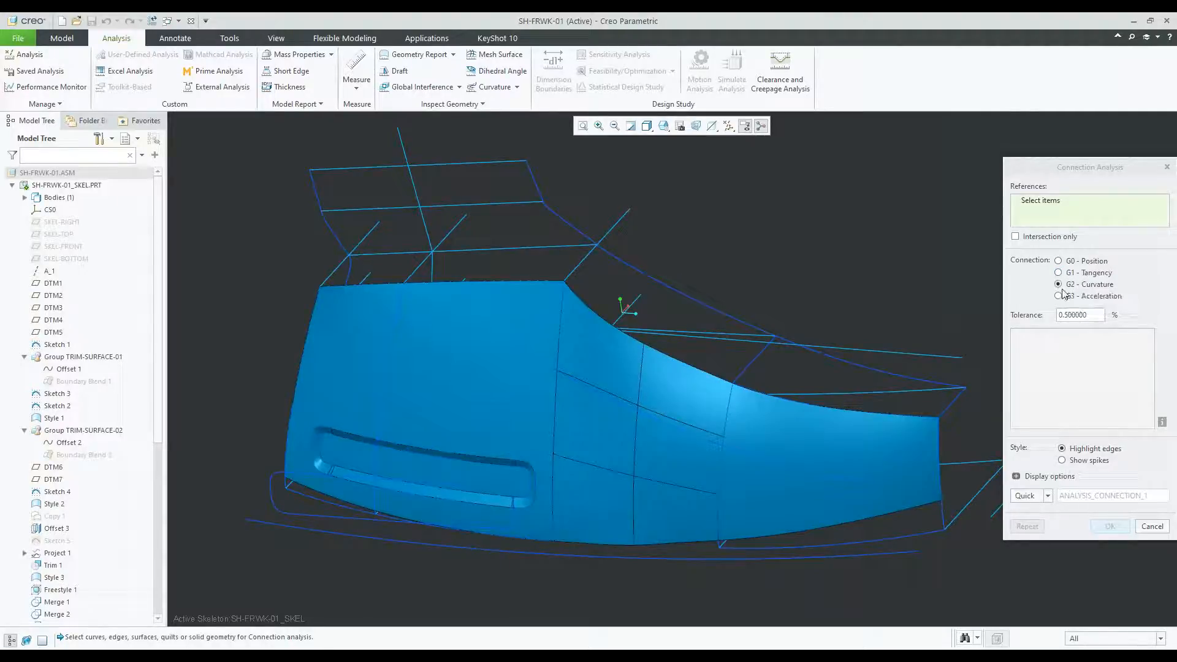
{"action": "left_click", "coordinate": [559, 370]}
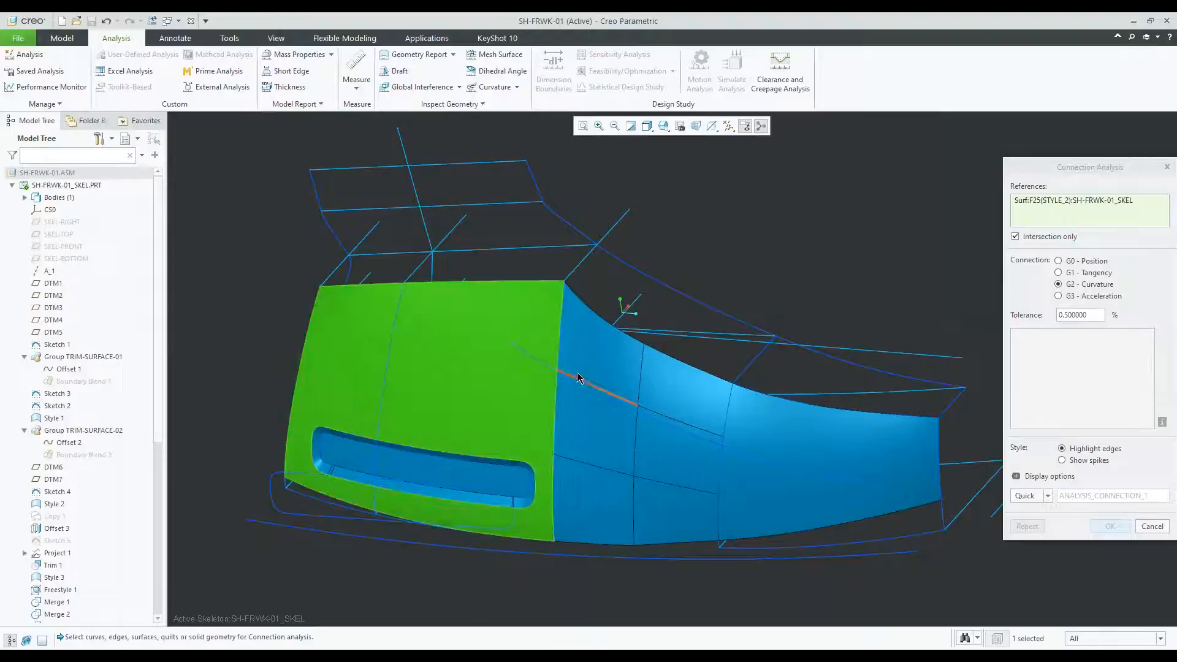
{"action": "left_click", "coordinate": [592, 401], "text": "ctrl"}
{"action": "left_click", "coordinate": [594, 494], "text": "ctrl"}
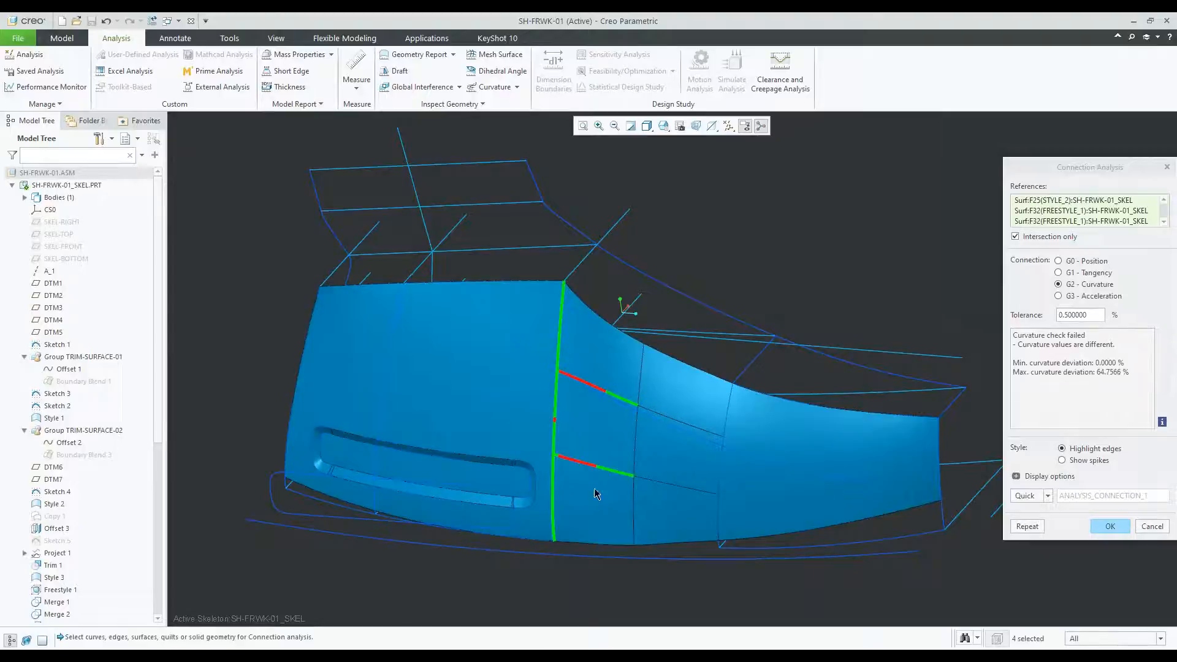
{"action": "left_click", "coordinate": [508, 418], "text": "ctrl"}
{"action": "left_click", "coordinate": [658, 453], "text": "ctrl"}
{"action": "left_click", "coordinate": [670, 397], "text": "ctrl"}
{"action": "left_click", "coordinate": [665, 507], "text": "ctrl"}
{"action": "left_click", "coordinate": [800, 477], "text": "ctrl"}
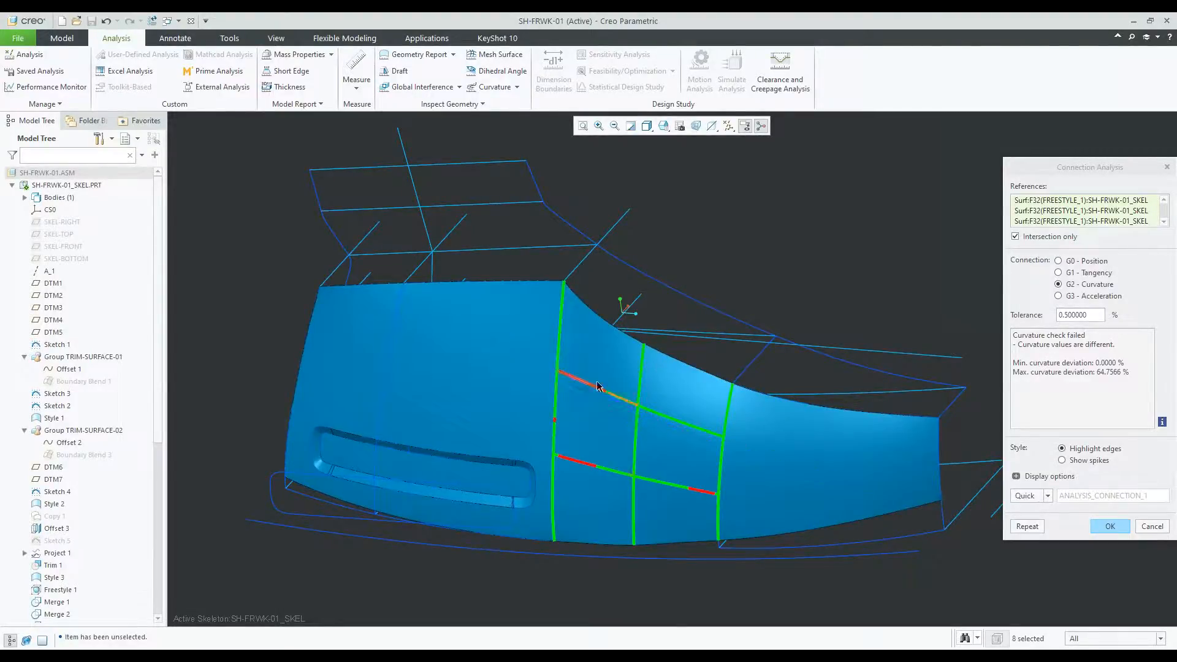
Check the same surface connections for G1 - Tangency and close the analysis.
{"action": "left_click", "coordinate": [1058, 273]}
{"action": "mouse_move", "coordinate": [599, 402]}
{"action": "middle_mouse_down"}
{"action": "mouse_move", "coordinate": [723, 396]}
{"action": "mouse_move", "coordinate": [588, 390]}
{"action": "mouse_move", "coordinate": [619, 392]}
{"action": "middle_mouse_up"}
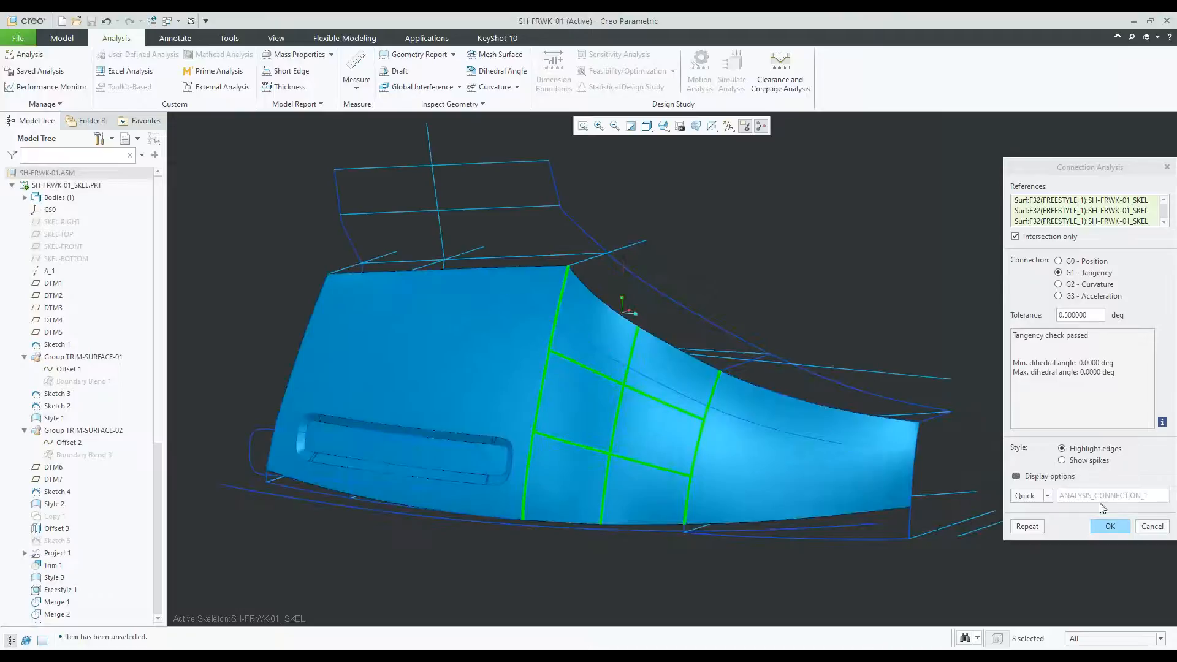
{"action": "left_click", "coordinate": [1152, 526]}
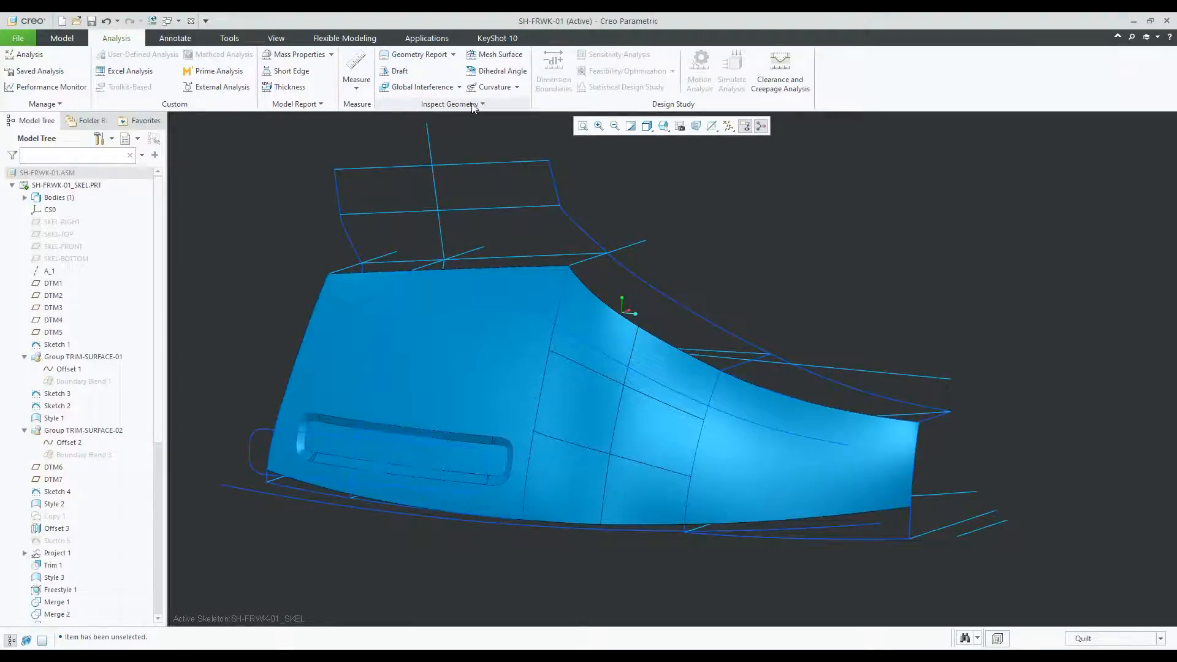
Inspect the whole side quilt with an Offset analysis, adjusting the offset distance of the preview mesh.
{"action": "left_click", "coordinate": [473, 105]}
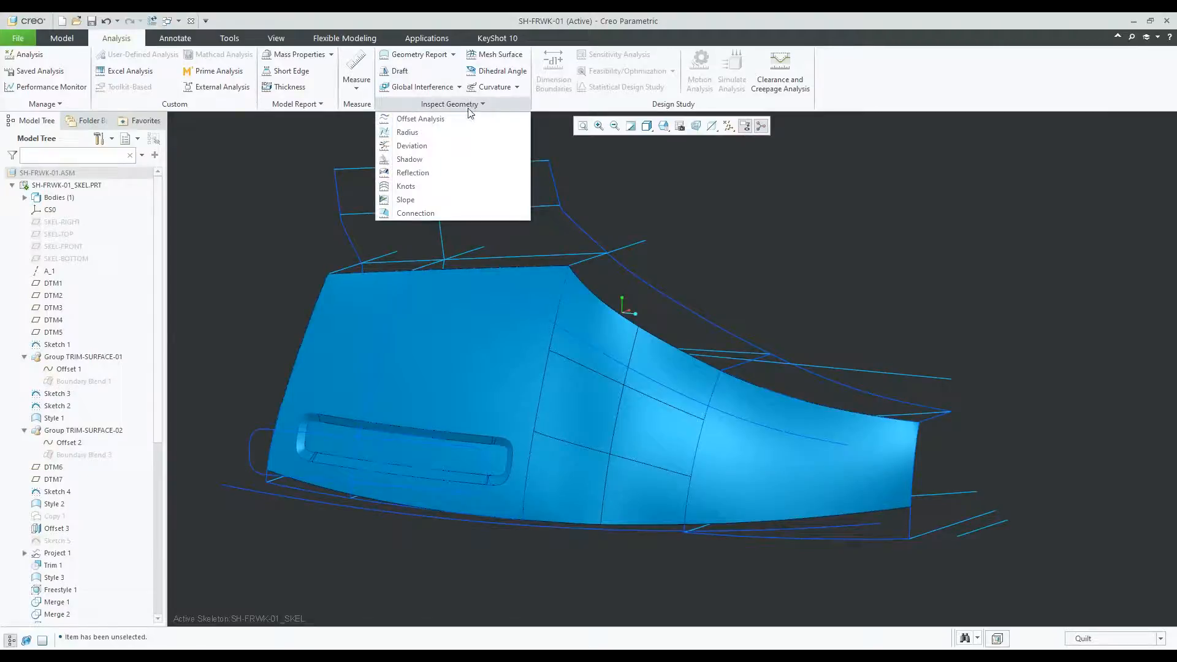
{"action": "left_click", "coordinate": [464, 119]}
{"action": "middle_click_drag", "start_coordinate": [670, 293], "coordinate": [532, 329]}
{"action": "right_click", "coordinate": [531, 330]}
{"action": "right_click", "coordinate": [531, 329]}
{"action": "right_click", "coordinate": [533, 307]}
{"action": "left_click", "coordinate": [535, 308]}
{"action": "mouse_move", "coordinate": [542, 317]}
{"action": "middle_mouse_down"}
{"action": "mouse_move", "coordinate": [444, 388]}
{"action": "mouse_move", "coordinate": [454, 389]}
{"action": "middle_mouse_up"}
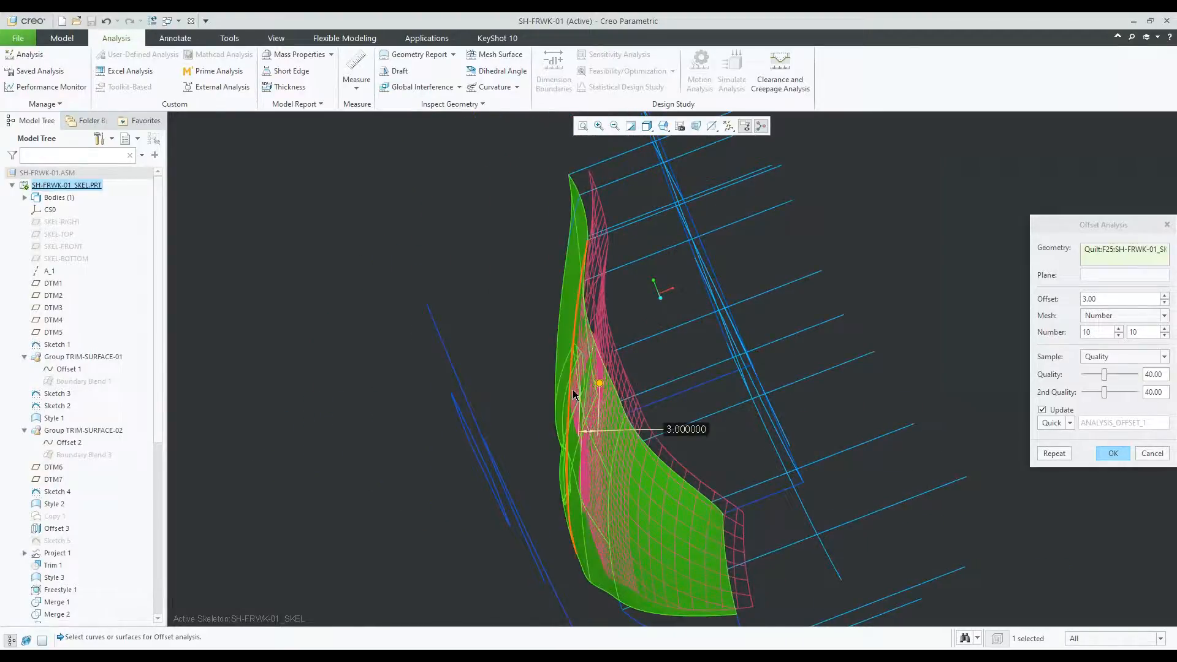
{"action": "left_click_drag", "start_coordinate": [599, 384], "coordinate": [583, 386]}
{"action": "mouse_move", "coordinate": [697, 341]}
{"action": "middle_mouse_down"}
{"action": "mouse_move", "coordinate": [662, 341]}
{"action": "mouse_move", "coordinate": [693, 329]}
{"action": "mouse_move", "coordinate": [746, 336]}
{"action": "mouse_move", "coordinate": [674, 334]}
{"action": "mouse_move", "coordinate": [711, 331]}
{"action": "middle_mouse_up"}
{"action": "left_click", "coordinate": [1113, 453]}
Collapse the SH-FRWK-01_SKEL feature list and activate the top-level assembly.
{"action": "middle_click_drag", "start_coordinate": [633, 366], "coordinate": [608, 343]}
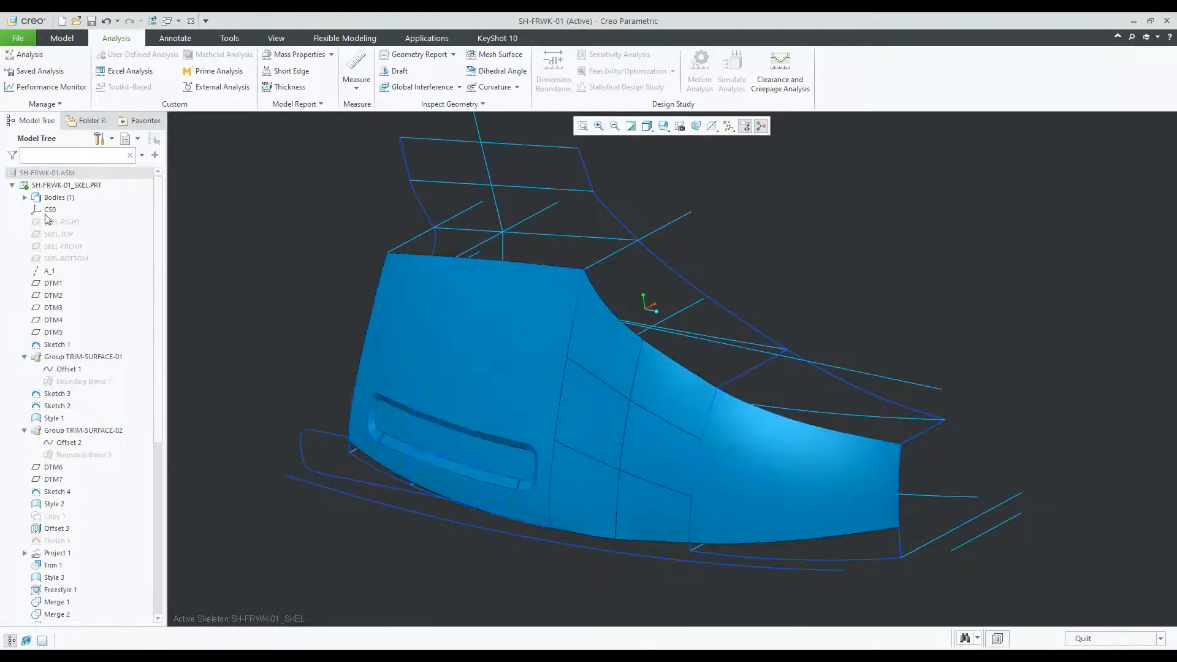
{"action": "left_click", "coordinate": [12, 185]}
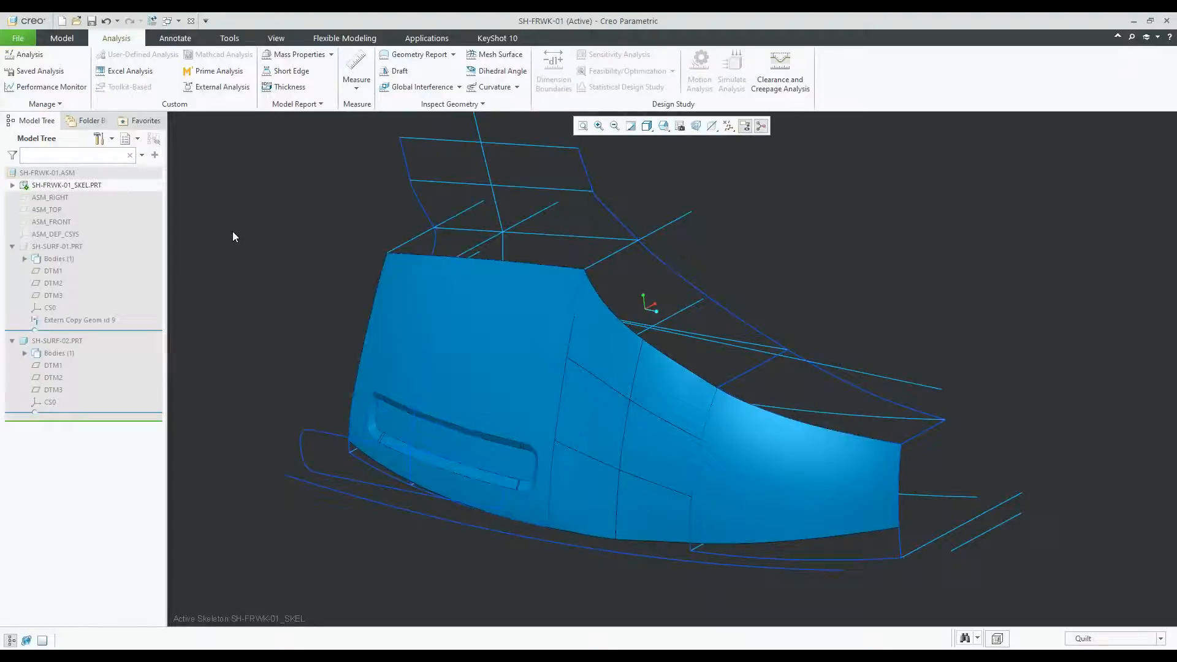
{"action": "key", "text": "ctrl+a"}
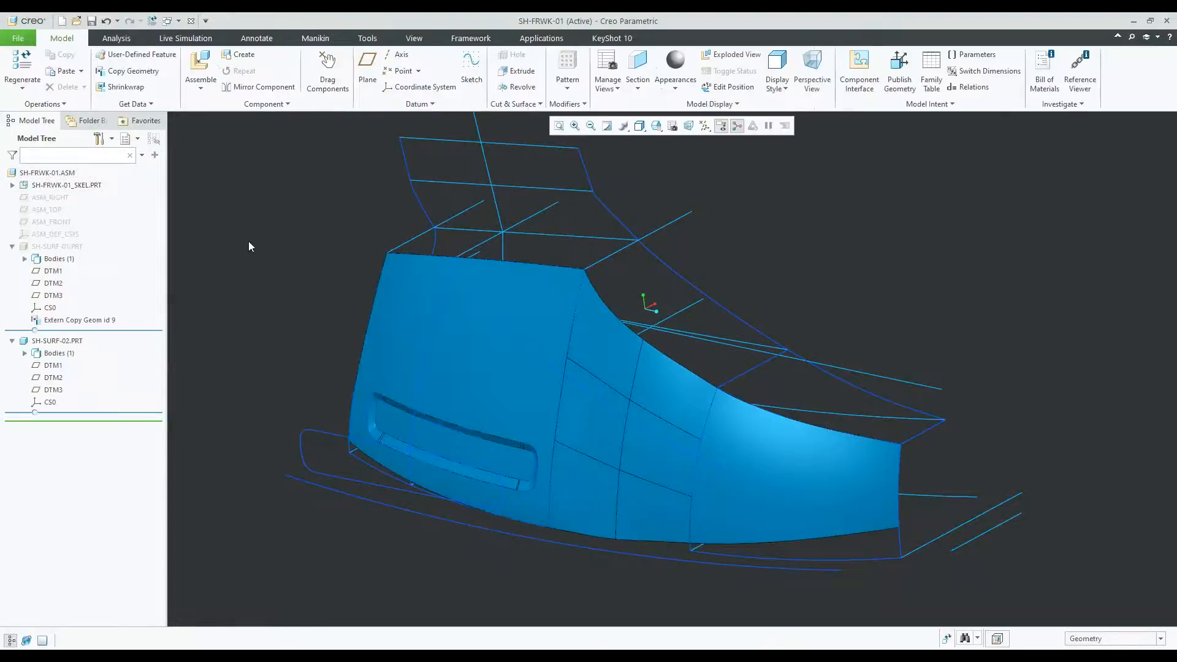
Collapse the SH-SURF-01 part in the model tree and show the hidden part.
{"action": "scroll", "coordinate": [652, 466], "scroll_direction": "down", "scroll_amount": 2}
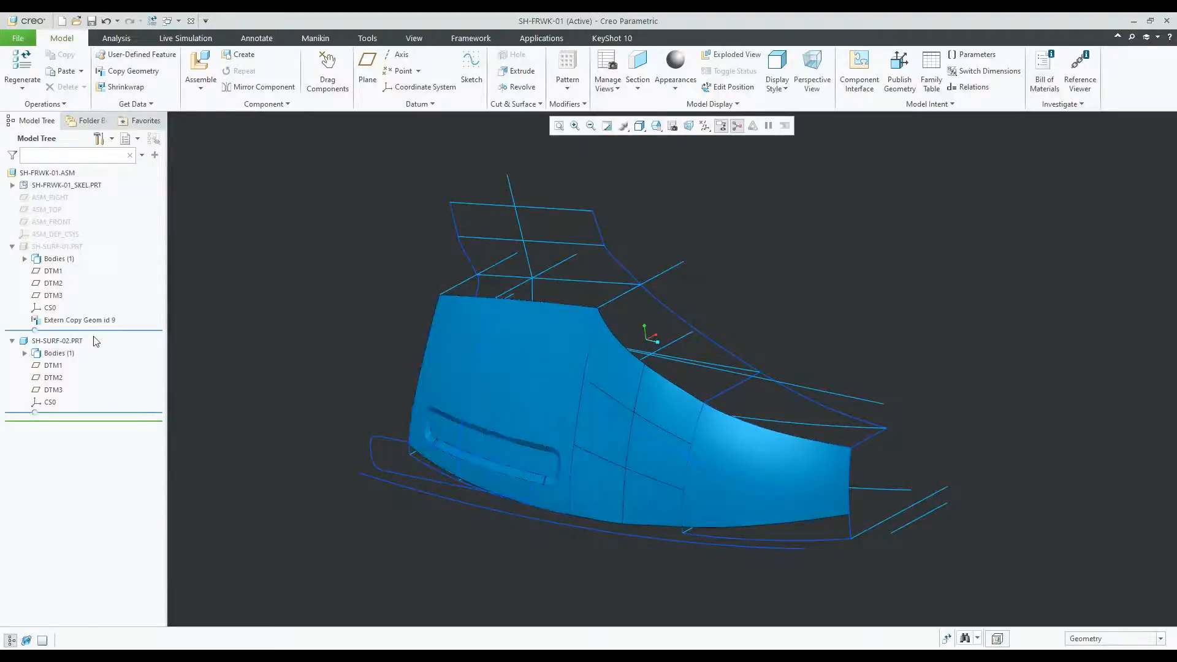
{"action": "left_click", "coordinate": [12, 246]}
{"action": "left_click", "coordinate": [73, 247]}
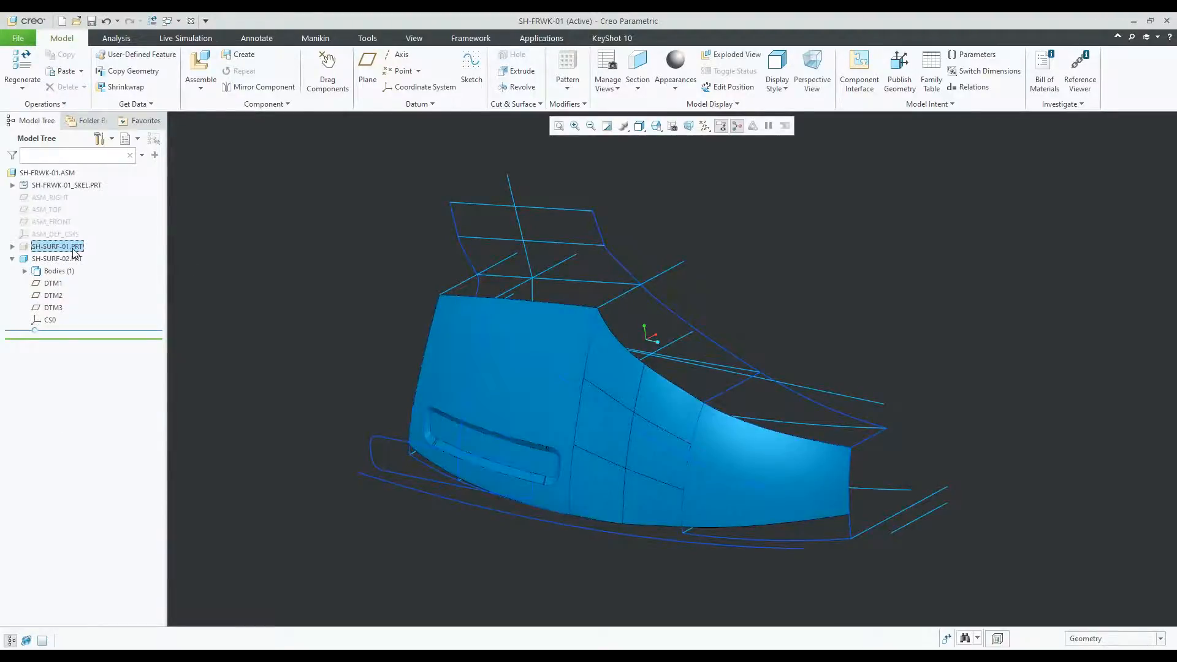
{"action": "left_click", "coordinate": [96, 208]}
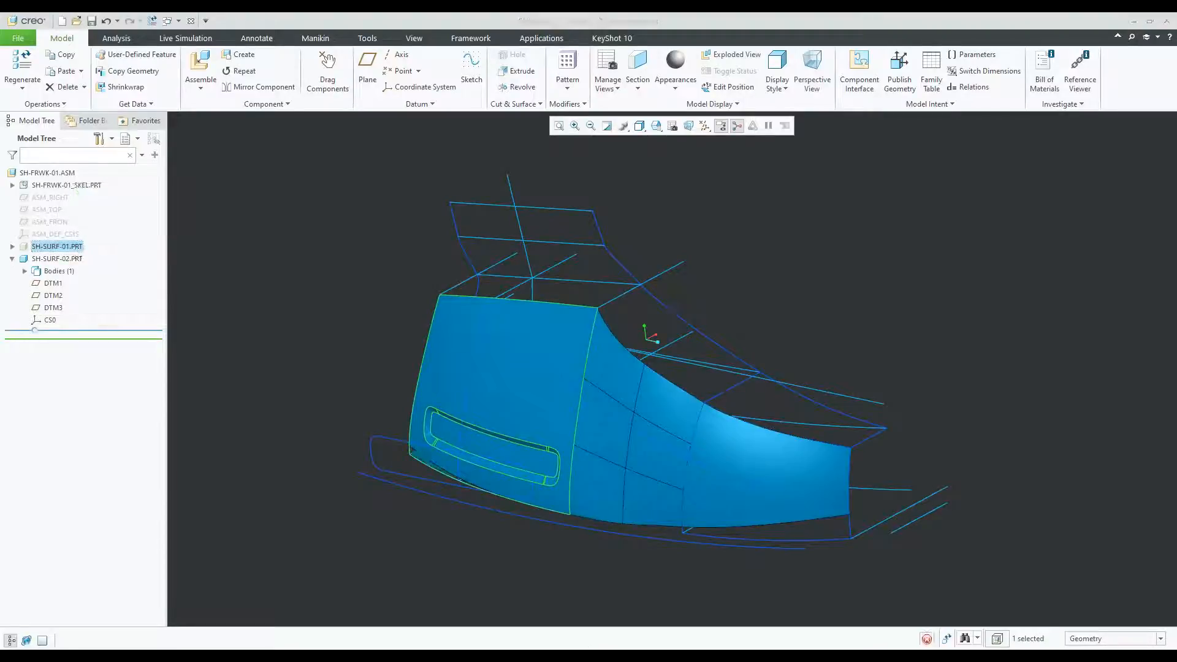
Hide the Style 3 feature of the SH-FRWK-01_SKEL skeleton and collapse the skeleton's feature list again.
{"action": "left_click", "coordinate": [12, 186]}
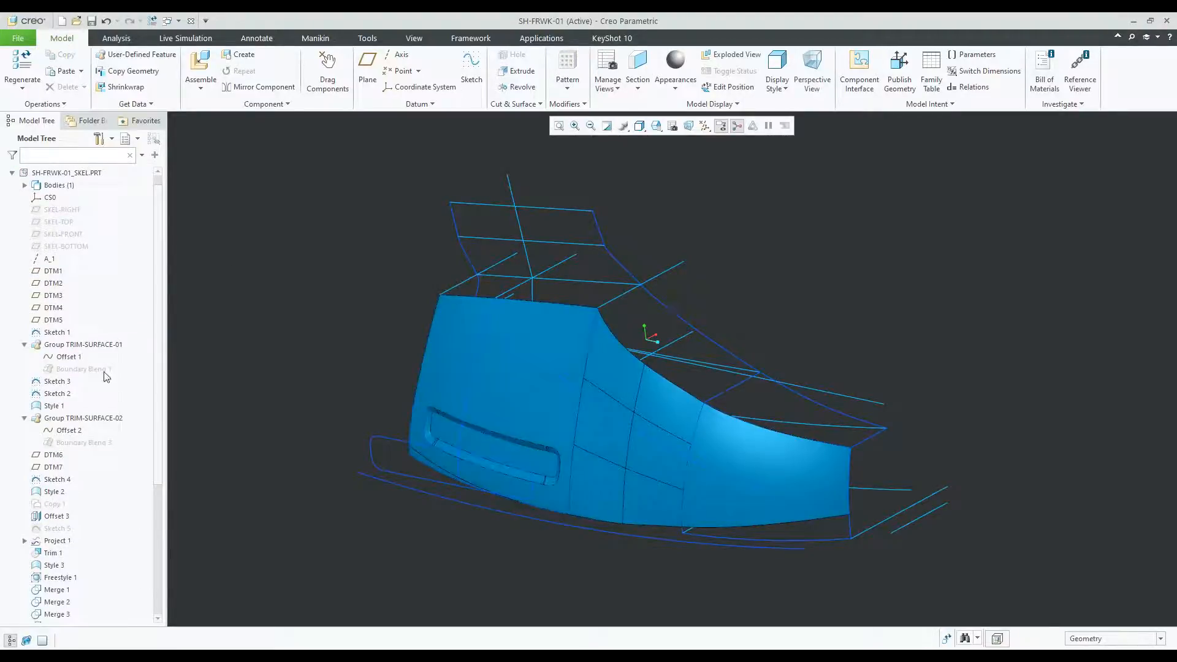
{"action": "scroll", "coordinate": [106, 380], "scroll_direction": "down", "scroll_amount": 3}
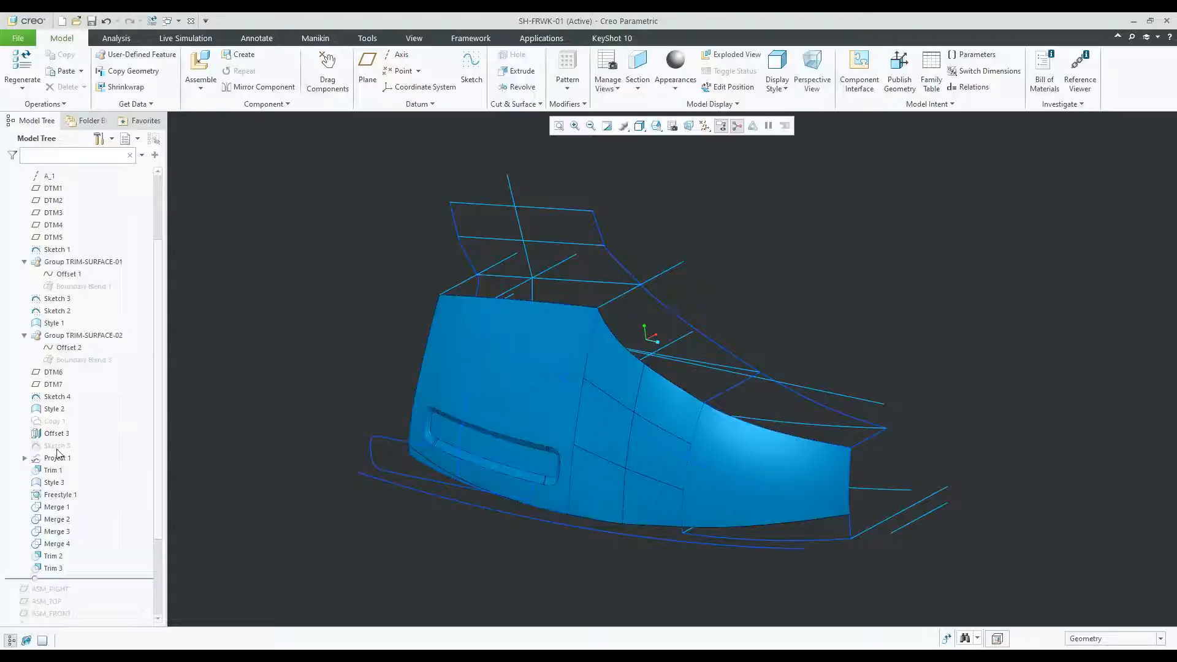
{"action": "left_click", "coordinate": [54, 482]}
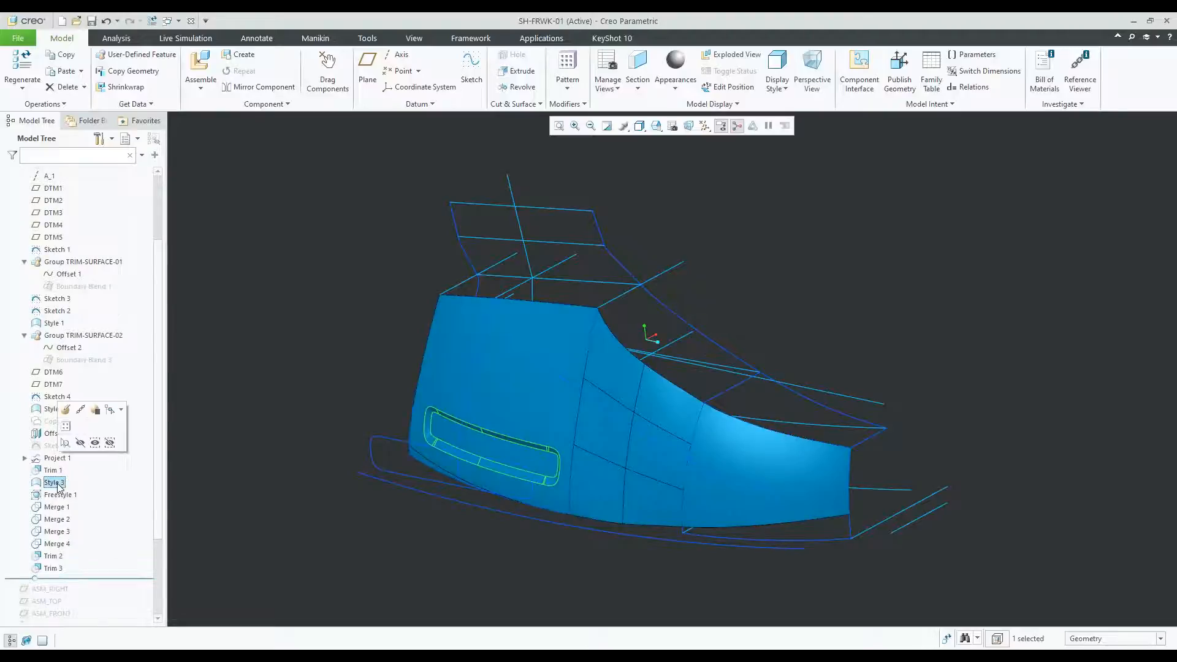
{"action": "left_click", "coordinate": [80, 442]}
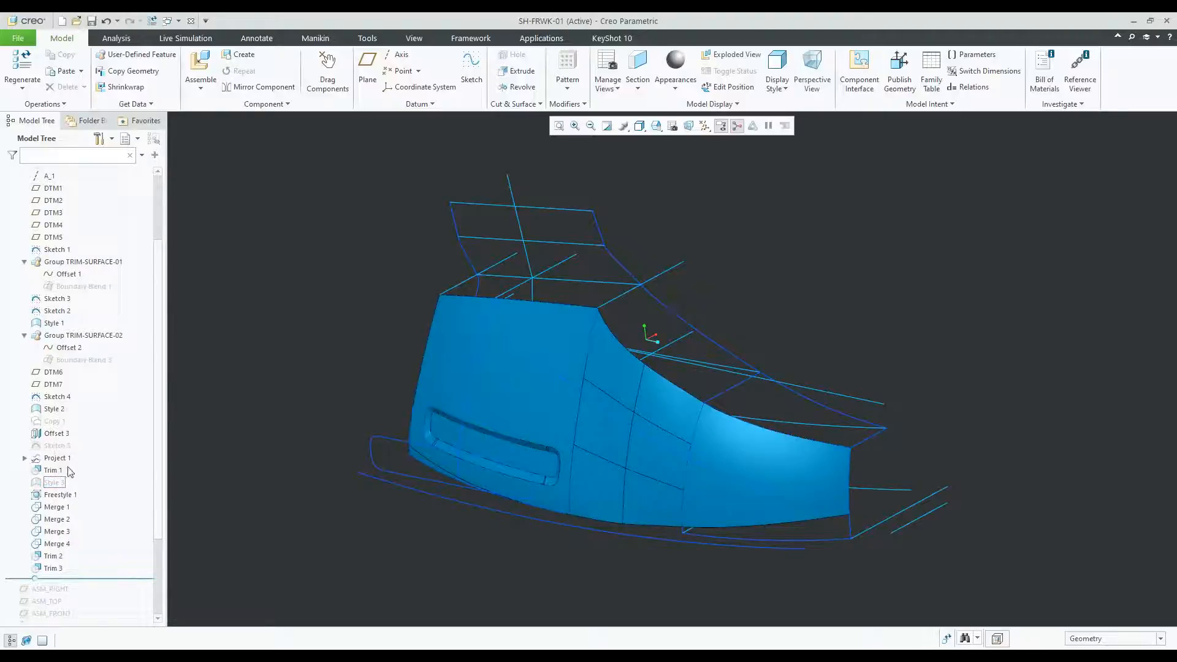
{"action": "left_click", "coordinate": [58, 496]}
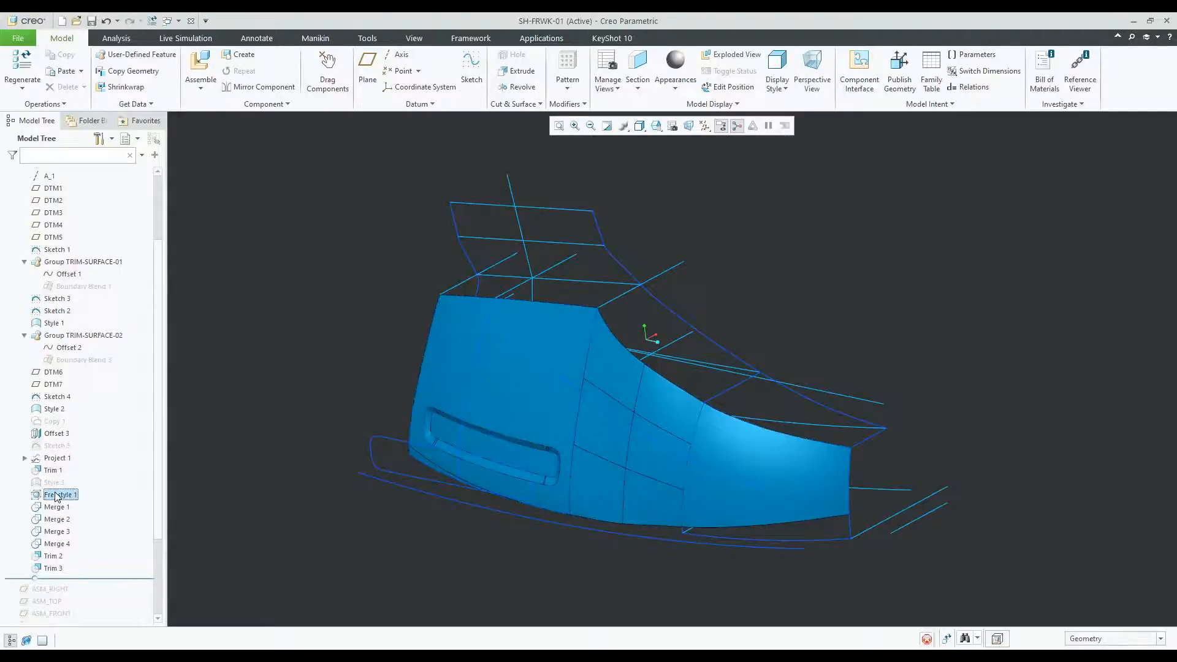
{"action": "left_click", "coordinate": [204, 444]}
{"action": "scroll", "coordinate": [132, 257], "scroll_direction": "up", "scroll_amount": 3}
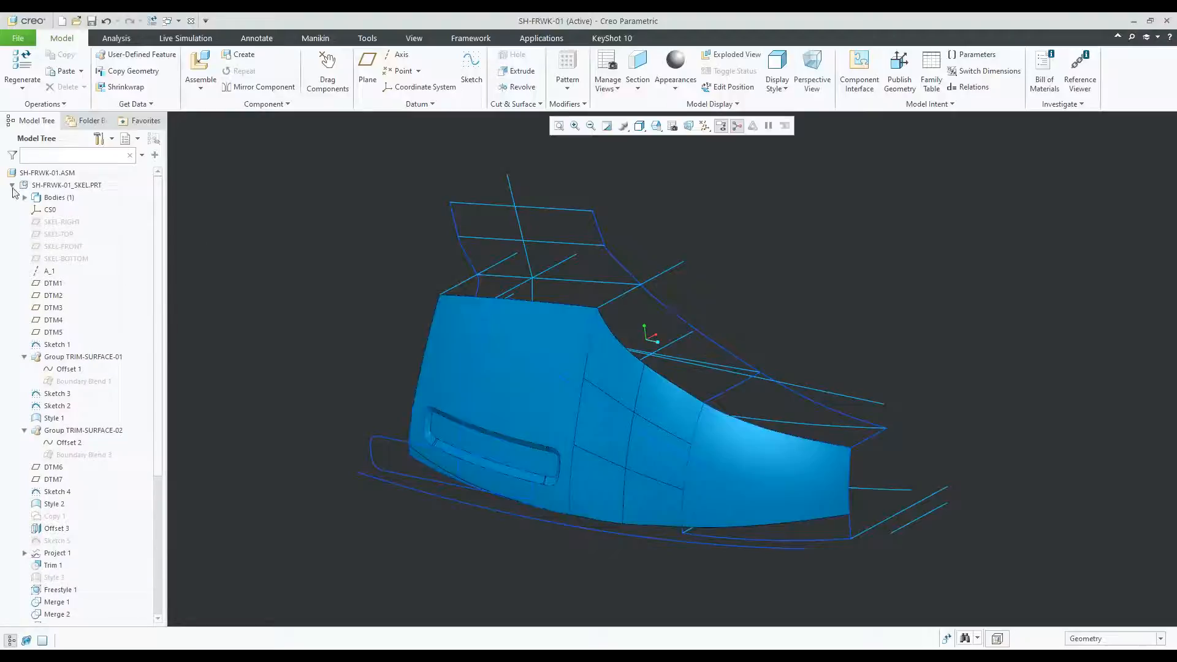
{"action": "left_click", "coordinate": [12, 185]}
Create a solid part named SH-Surf-03 with default datums, aligning its coordinate system to ASM_DEF_CSYS.
{"action": "left_click", "coordinate": [239, 54]}
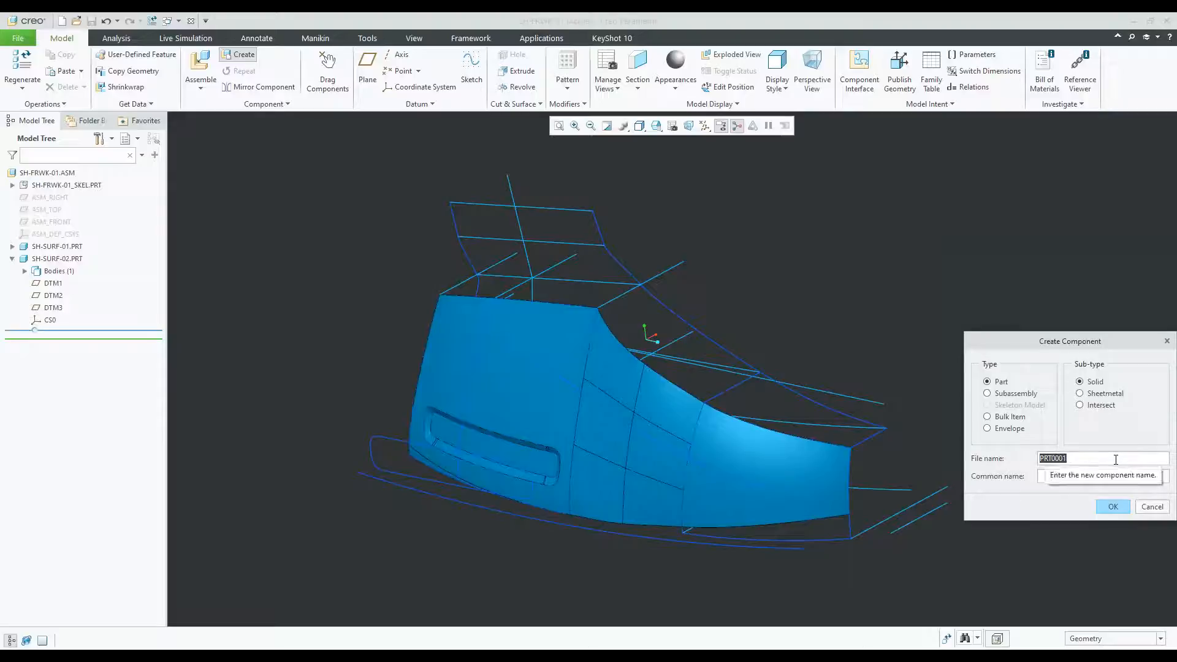
{"action": "type", "text": "SH-Surf-03"}
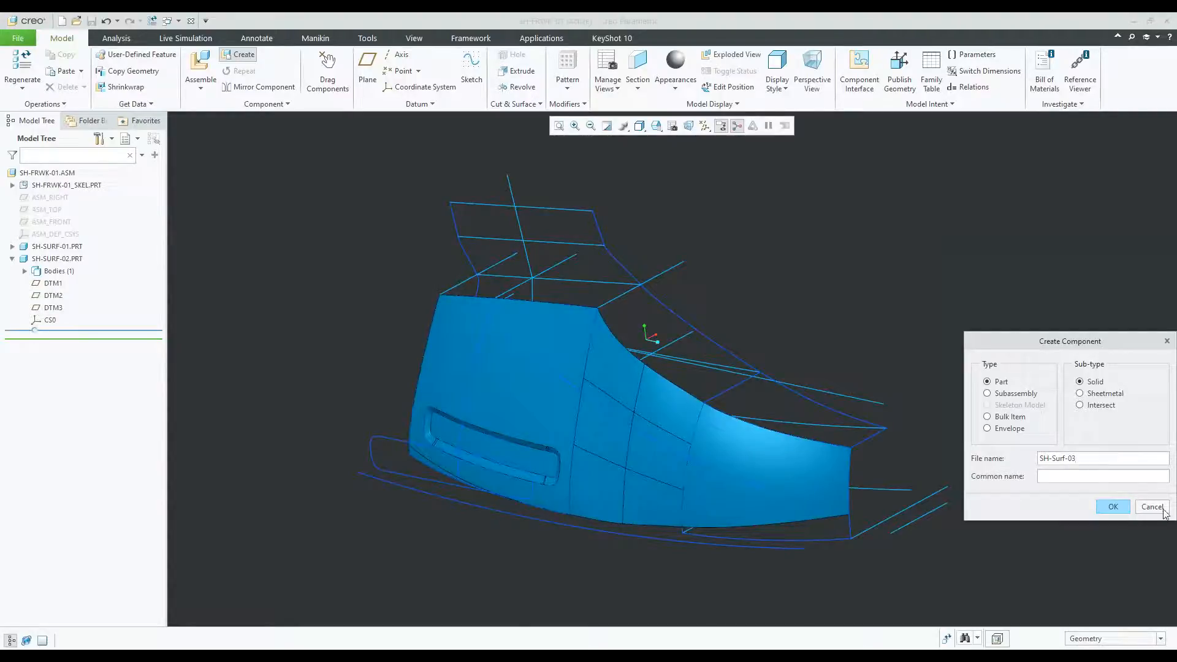
{"action": "left_click", "coordinate": [1112, 507]}
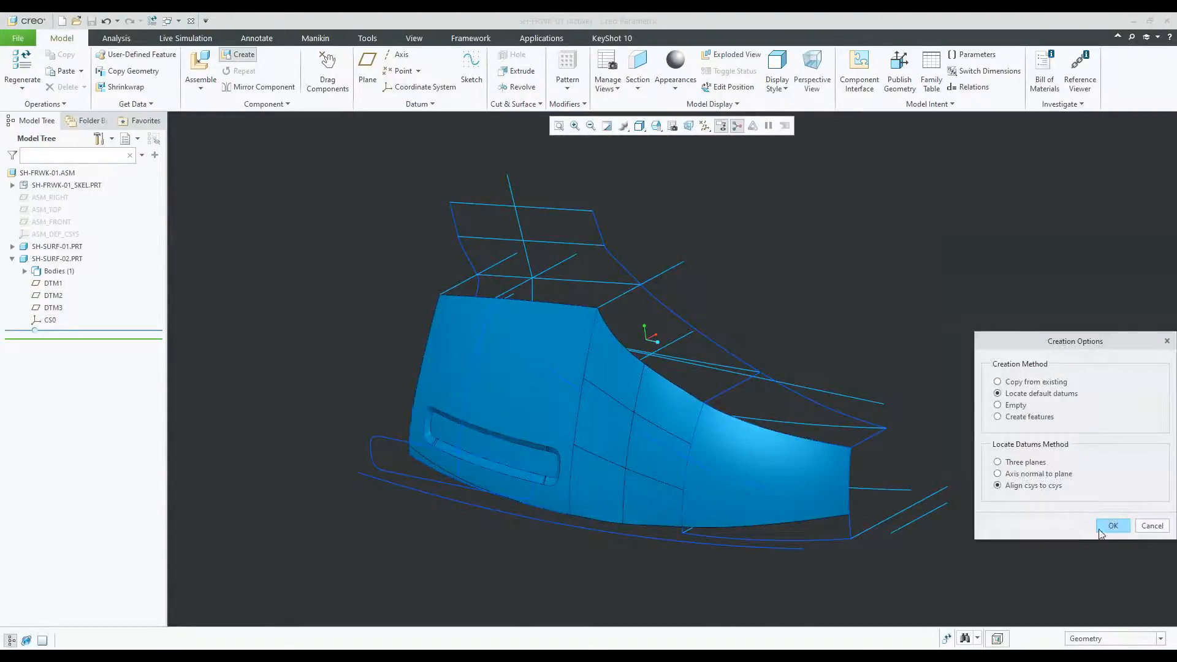
{"action": "left_click", "coordinate": [1103, 528]}
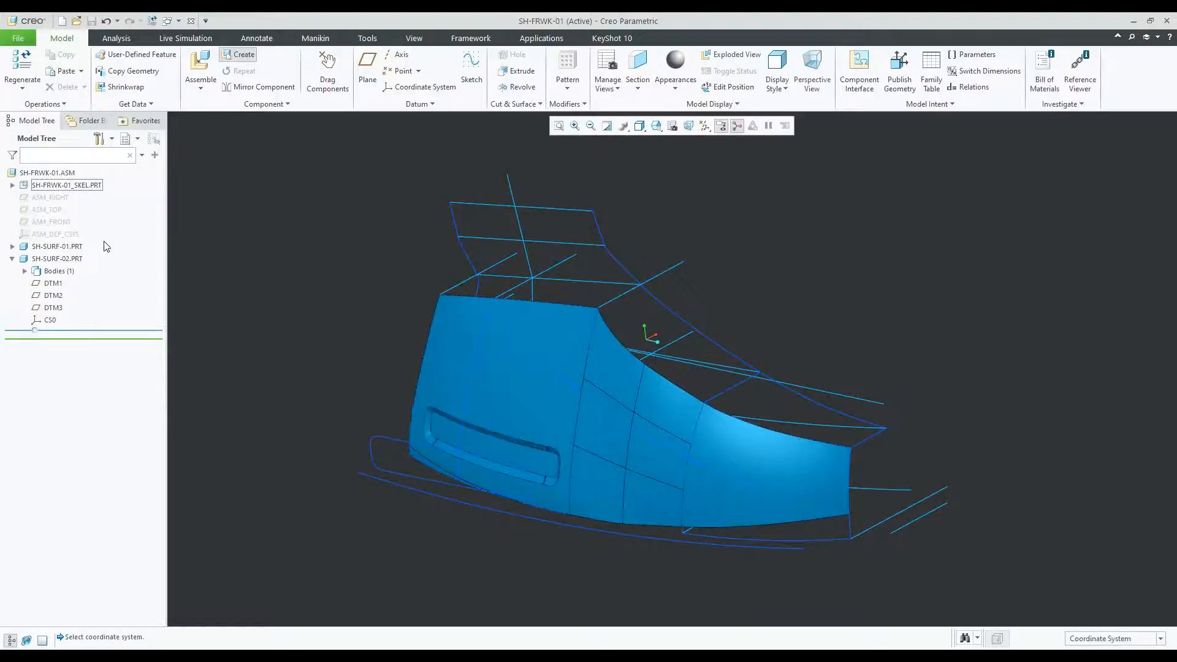
{"action": "left_click", "coordinate": [55, 234]}
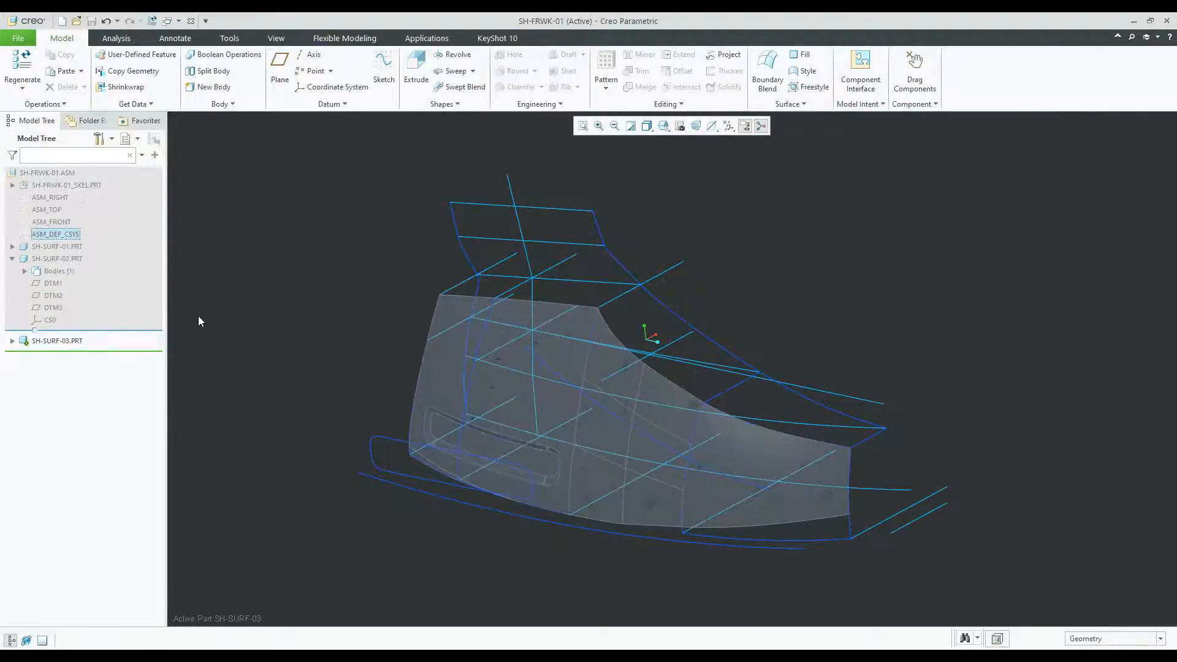
Start a Copy Geometry feature in SH-SURF-03 with publish geometry turned off and open its surface set references.
{"action": "left_click", "coordinate": [12, 340]}
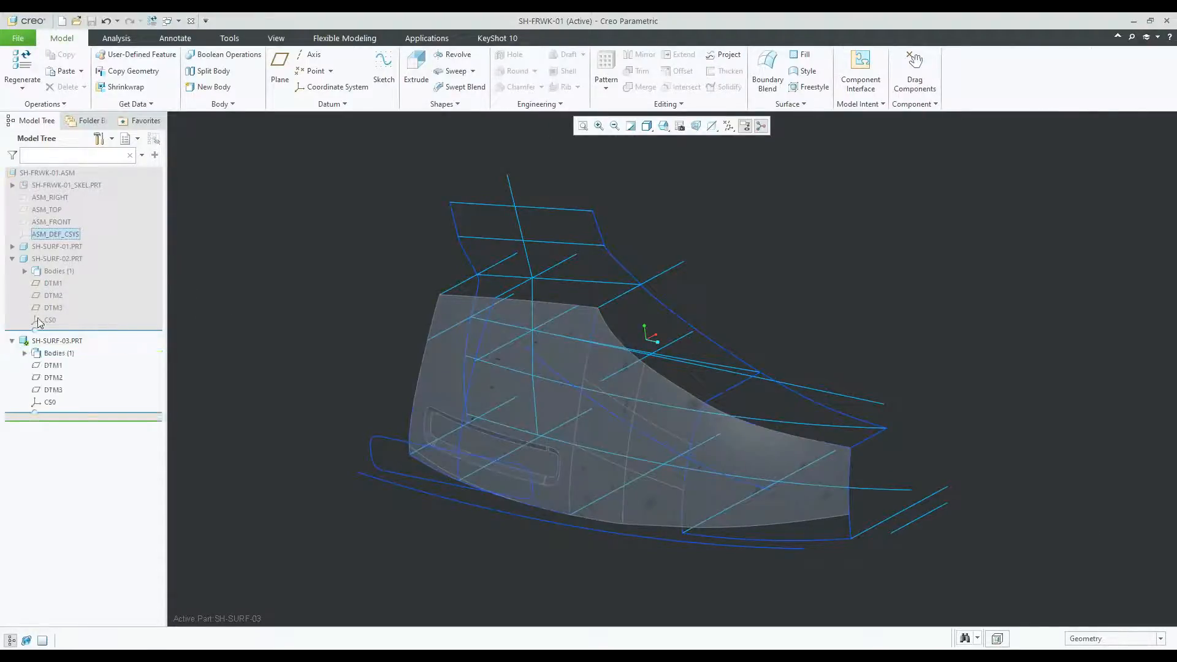
{"action": "left_click", "coordinate": [129, 71]}
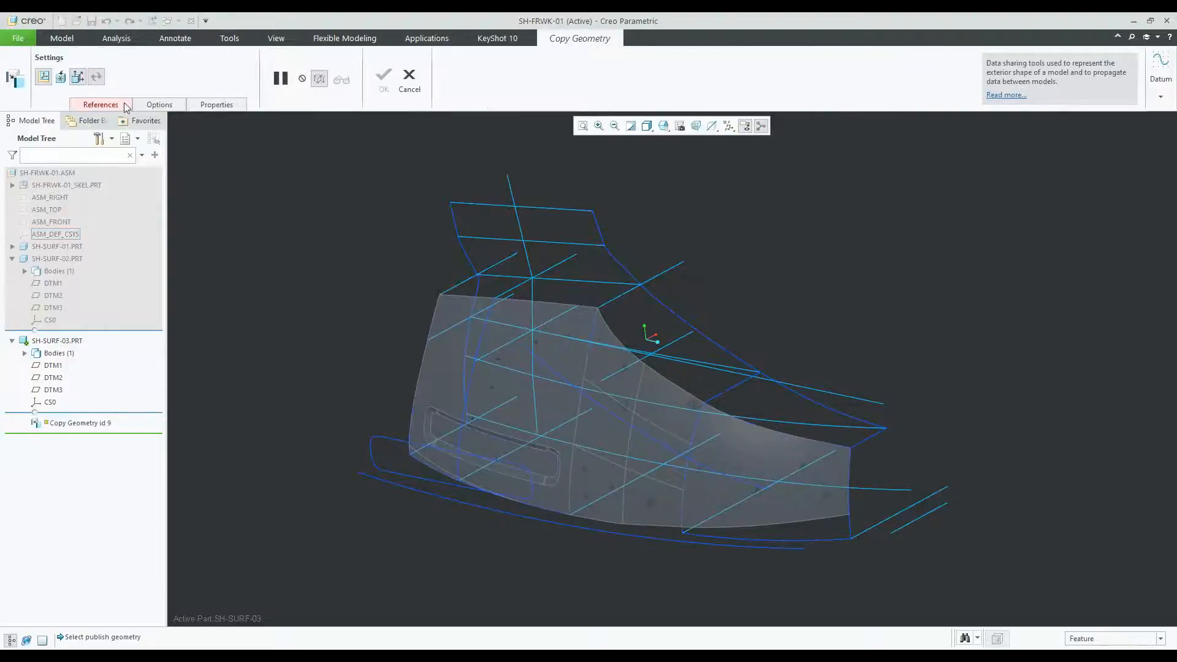
{"action": "left_click", "coordinate": [101, 104]}
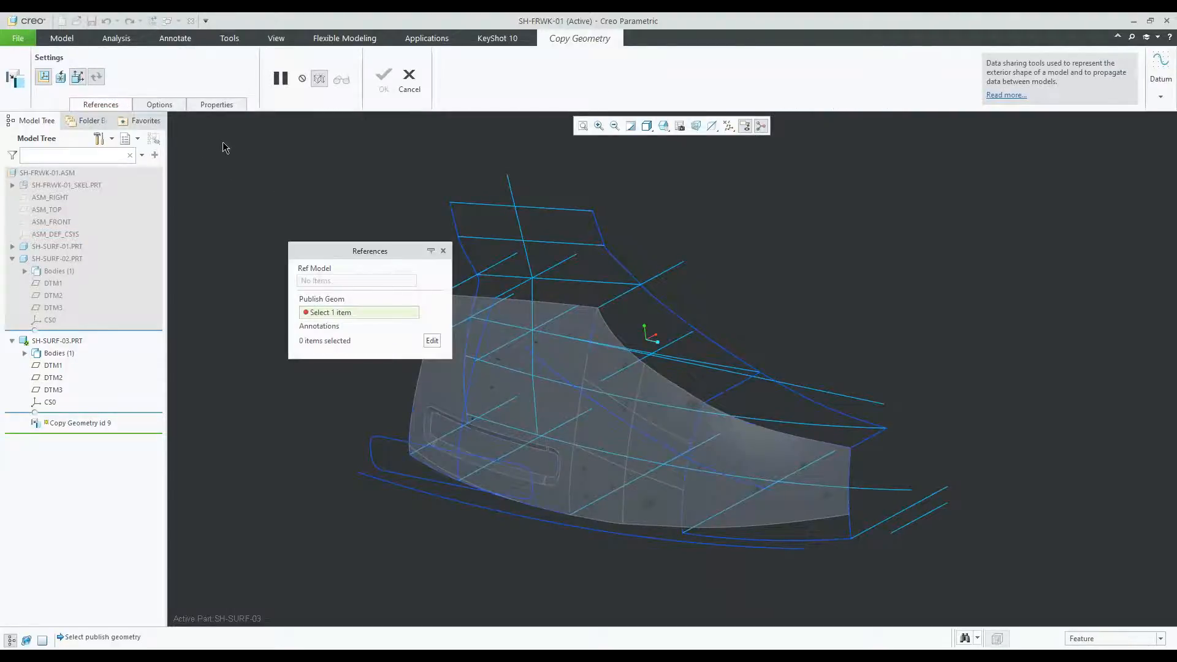
{"action": "left_click", "coordinate": [78, 77]}
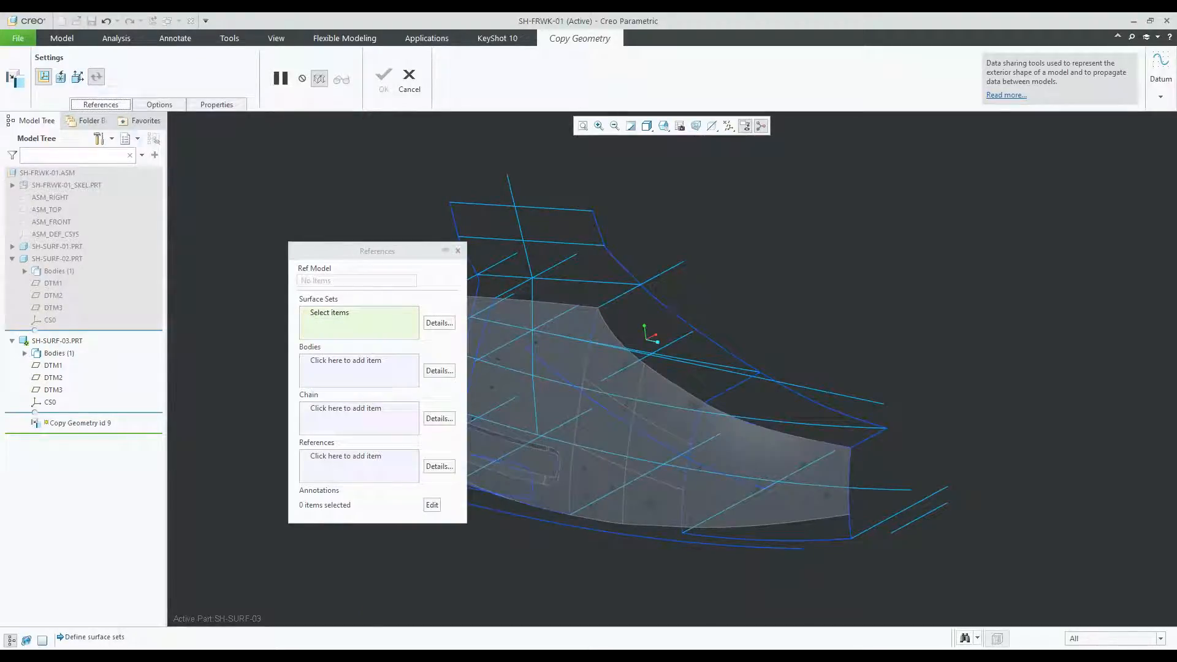
{"action": "left_click_drag", "start_coordinate": [350, 251], "coordinate": [257, 196]}
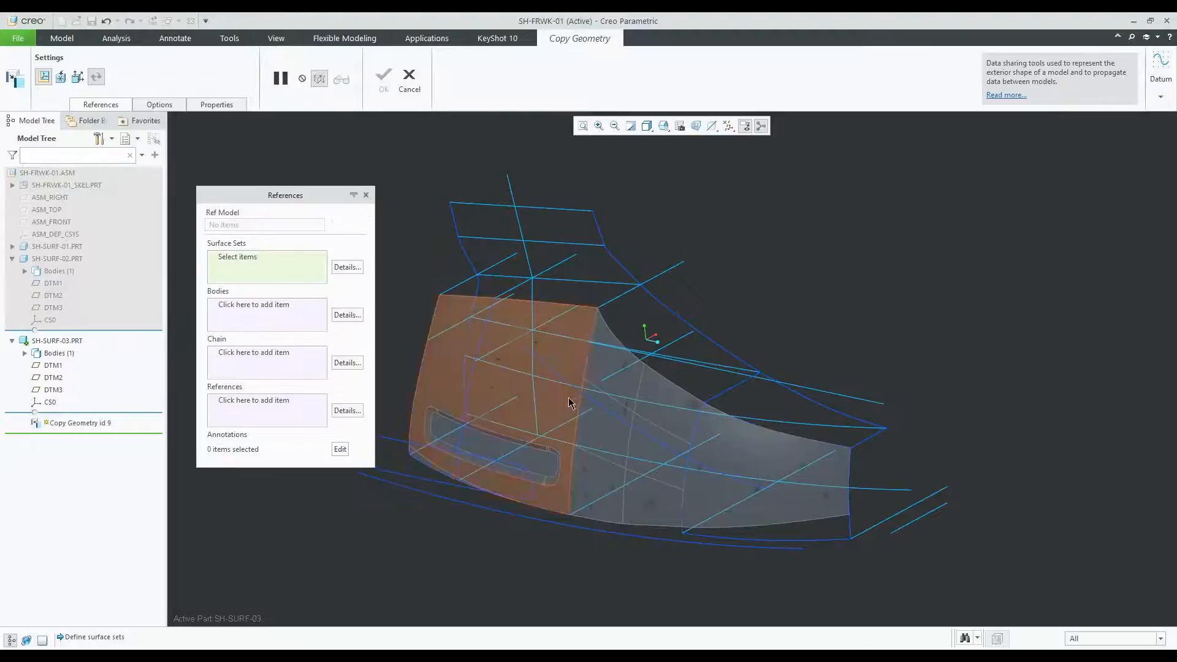
Copy the six middle patches of the skeleton's freestyle surface, between the heel and toe surfaces, into SH-SURF-03 as individual surfaces.
{"action": "left_click", "coordinate": [609, 396]}
{"action": "left_click", "coordinate": [606, 426], "text": "ctrl"}
{"action": "left_click", "coordinate": [599, 487], "text": "ctrl"}
{"action": "left_click", "coordinate": [652, 502], "text": "ctrl"}
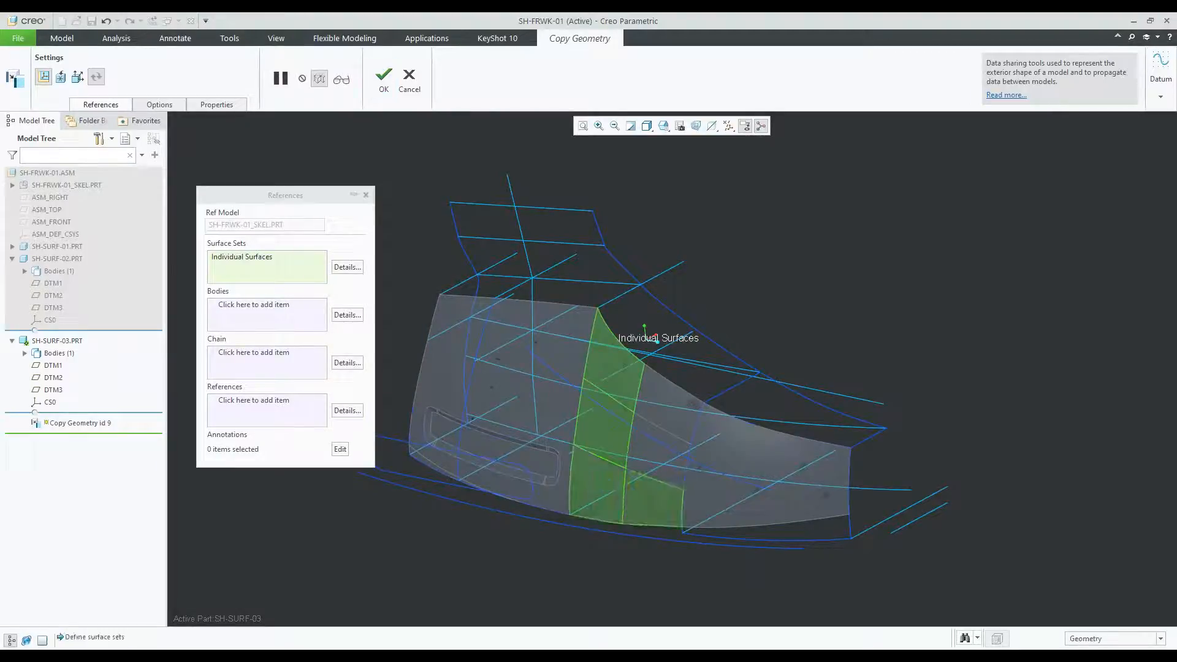
{"action": "left_click", "coordinate": [659, 433], "text": "ctrl"}
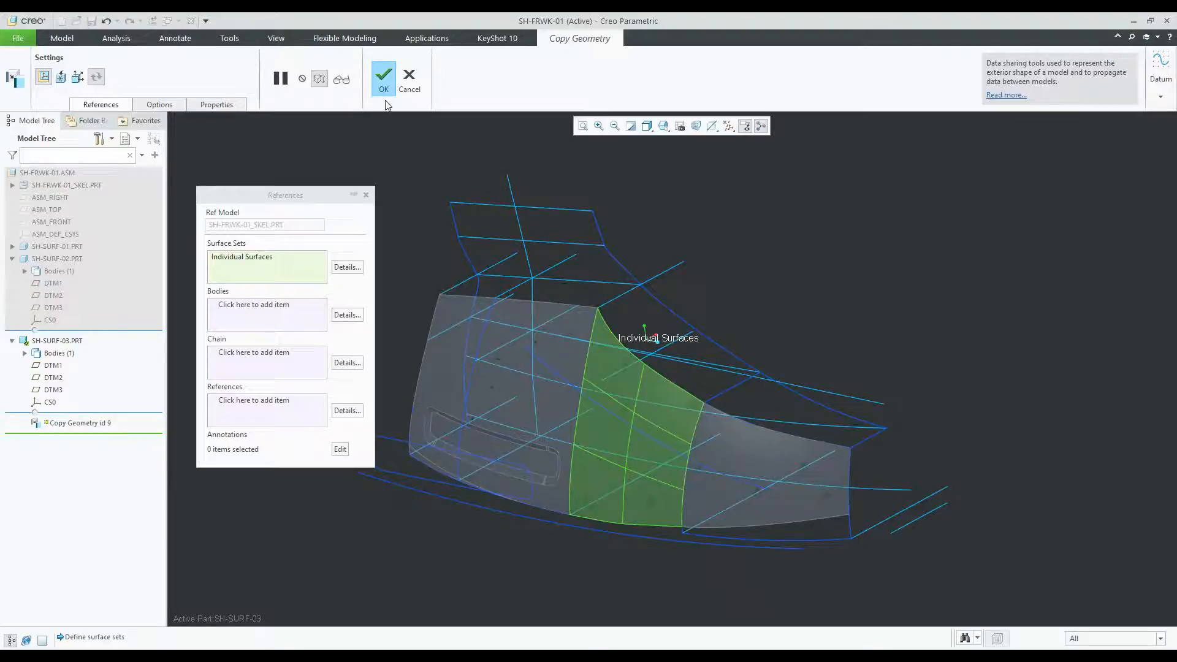
{"action": "left_click", "coordinate": [379, 79]}
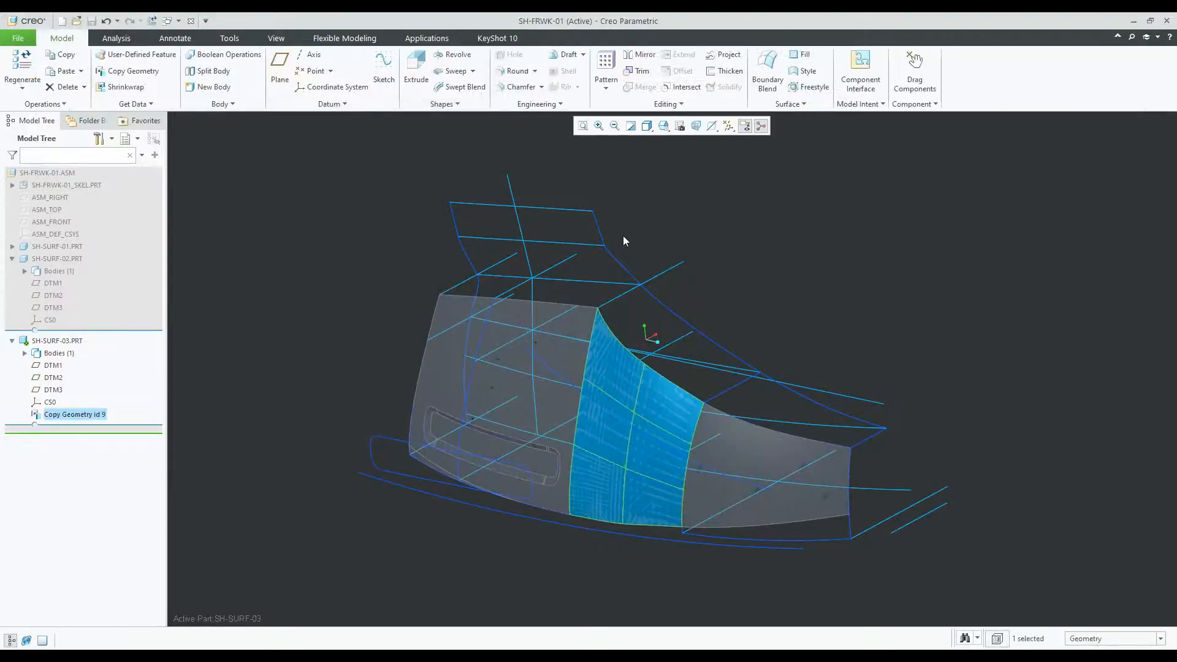
Activate the top-level assembly and highlight the Copy Geometry feature of SH-SURF-03 to check the copied patches.
{"action": "key", "text": "ctrl+a"}
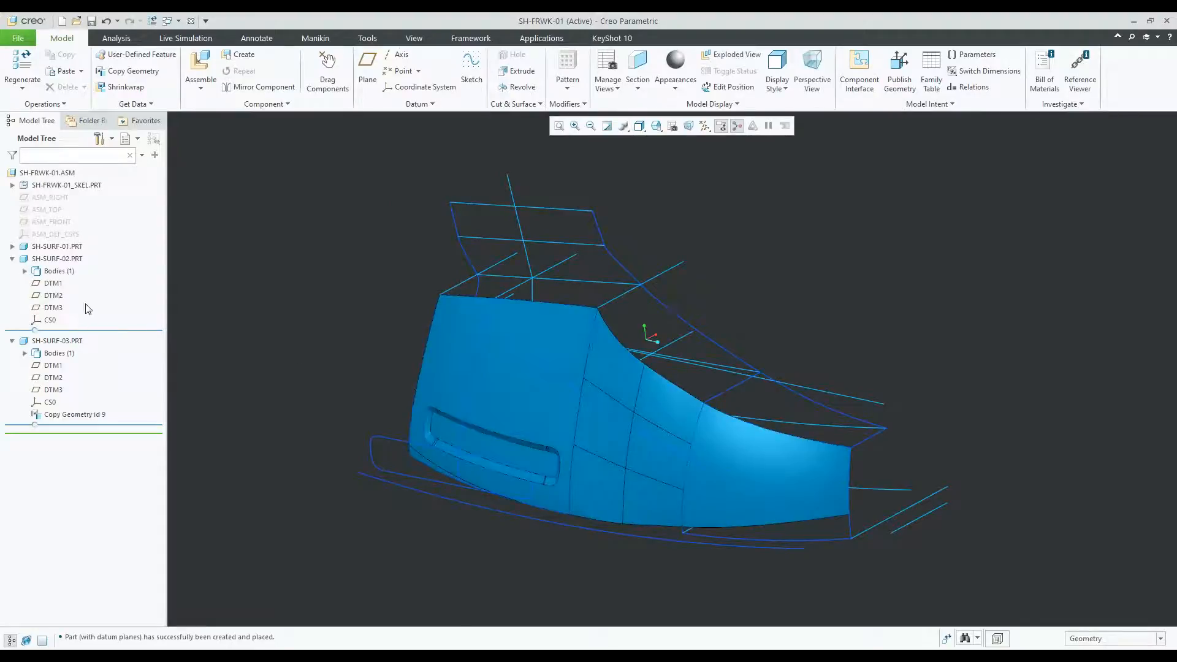
{"action": "left_click", "coordinate": [74, 415]}
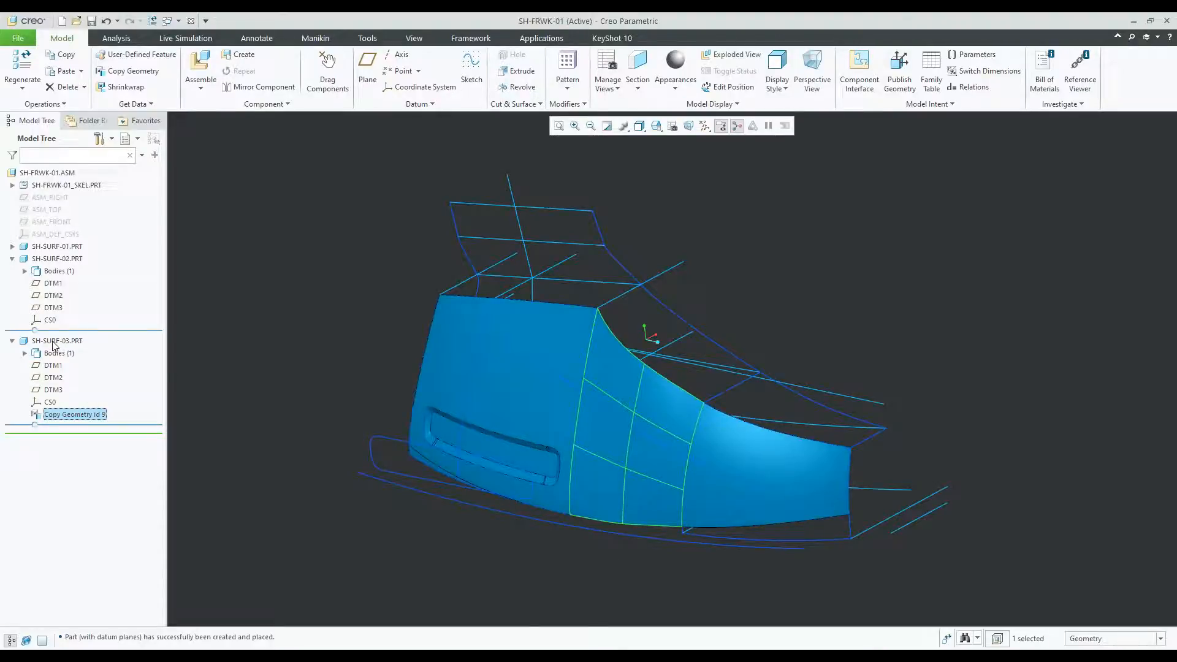
{"action": "left_click", "coordinate": [219, 343]}
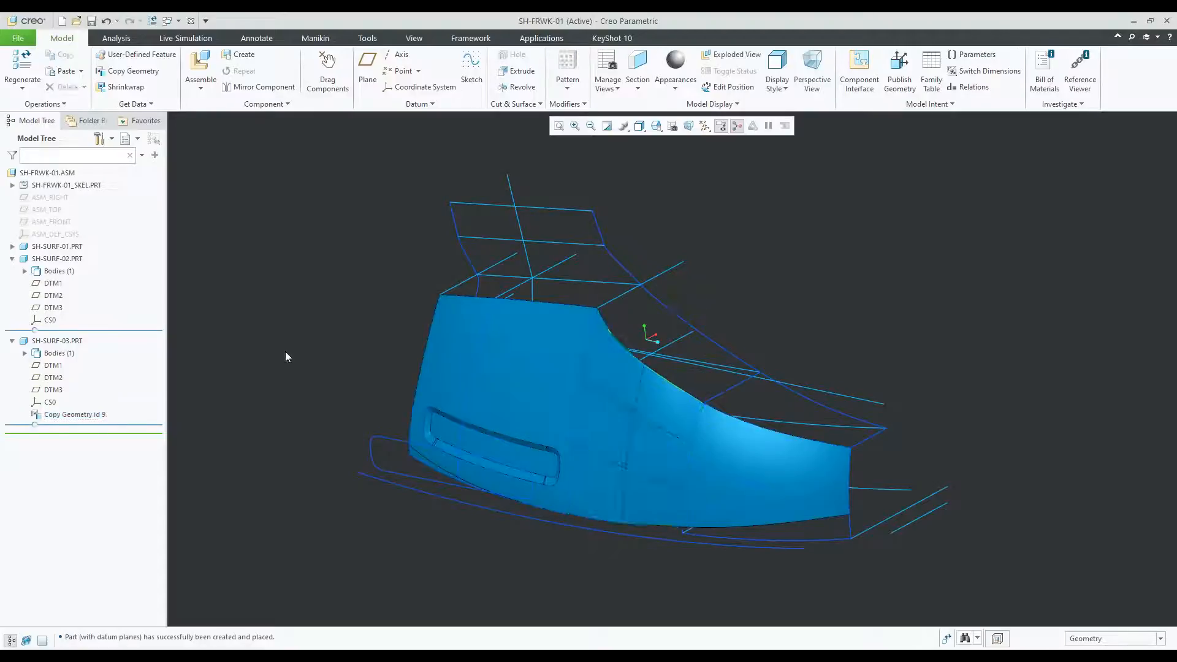
Activate the SH-FRWK-01_SKEL skeleton, expand its feature list and open the Freestyle 1 feature for redefinition.
{"action": "left_click", "coordinate": [68, 186]}
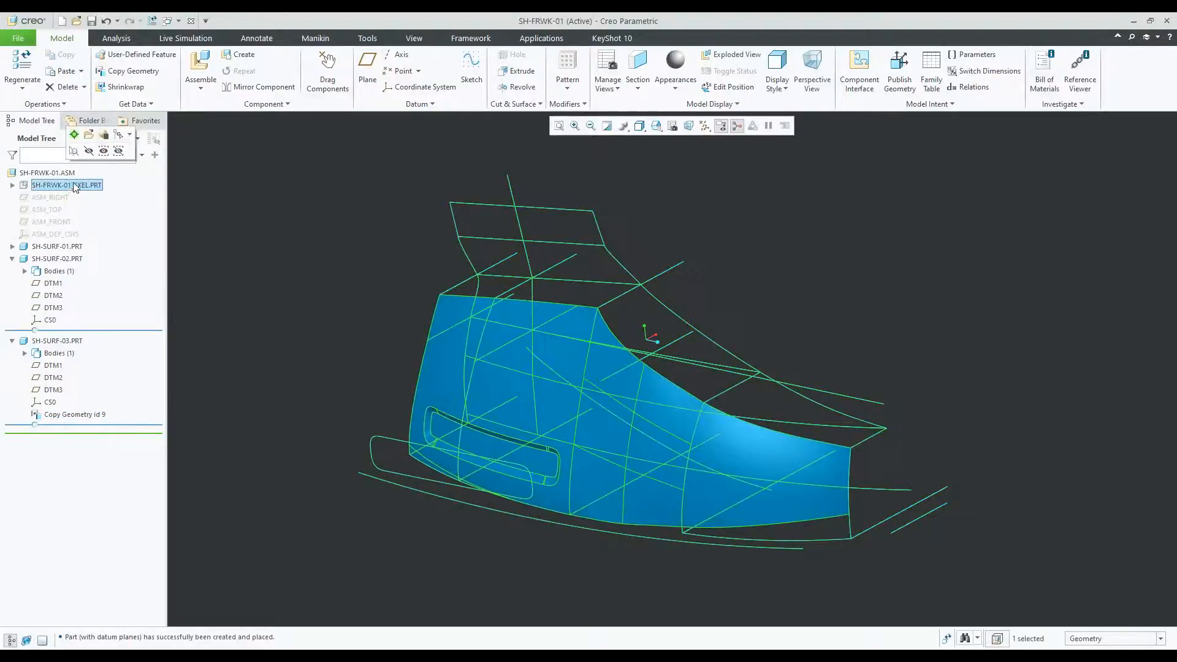
{"action": "left_click", "coordinate": [74, 134]}
{"action": "left_click", "coordinate": [13, 185]}
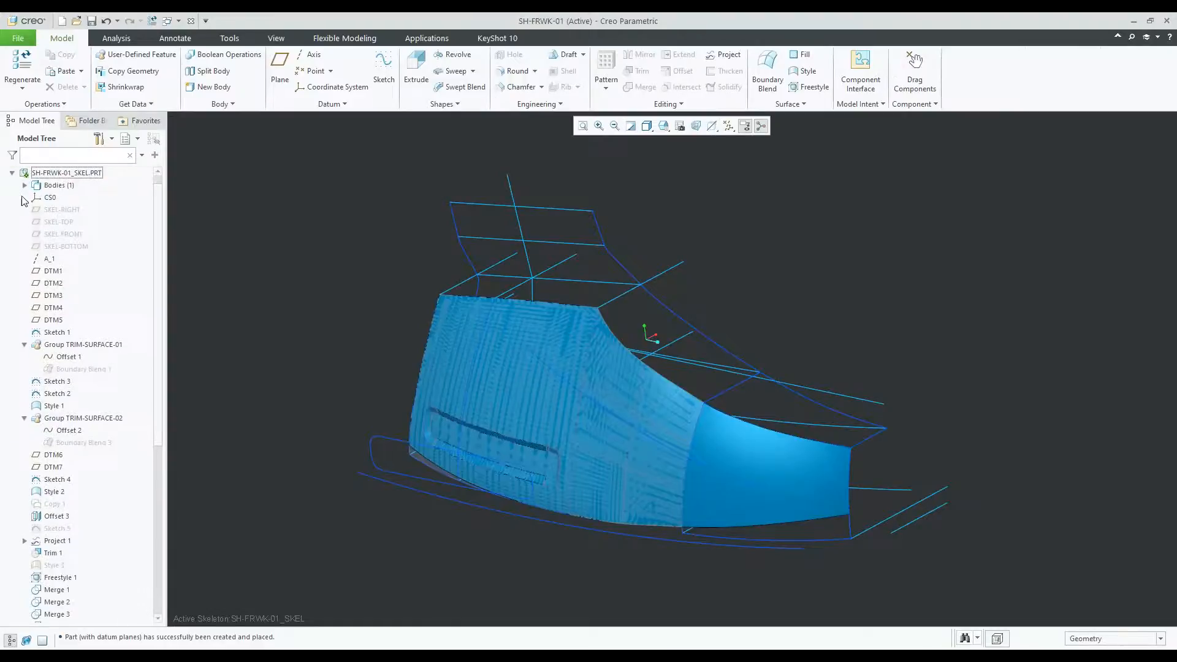
{"action": "scroll", "coordinate": [104, 444], "scroll_direction": "down", "scroll_amount": 5}
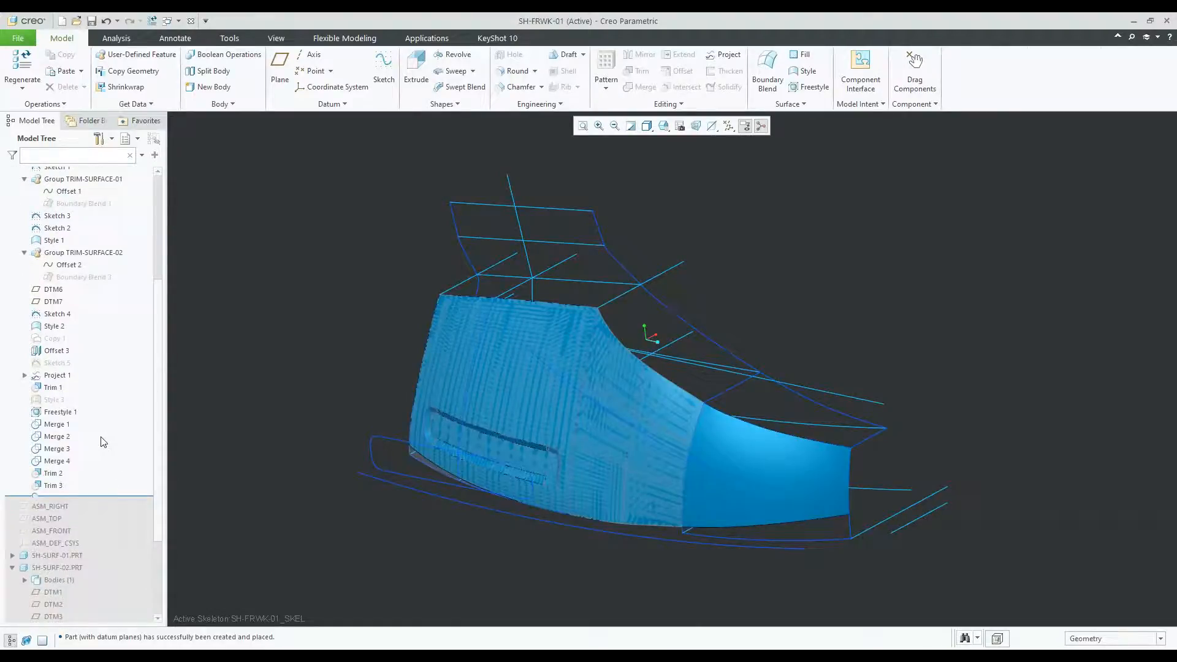
{"action": "left_click", "coordinate": [68, 412]}
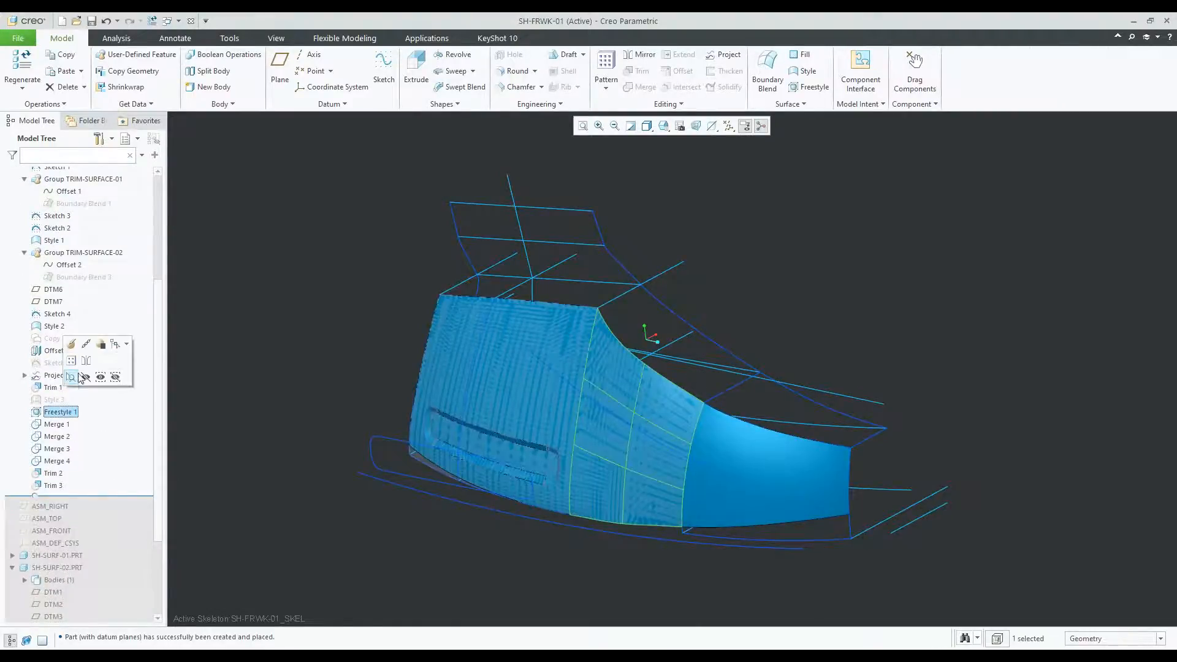
{"action": "left_click", "coordinate": [72, 344]}
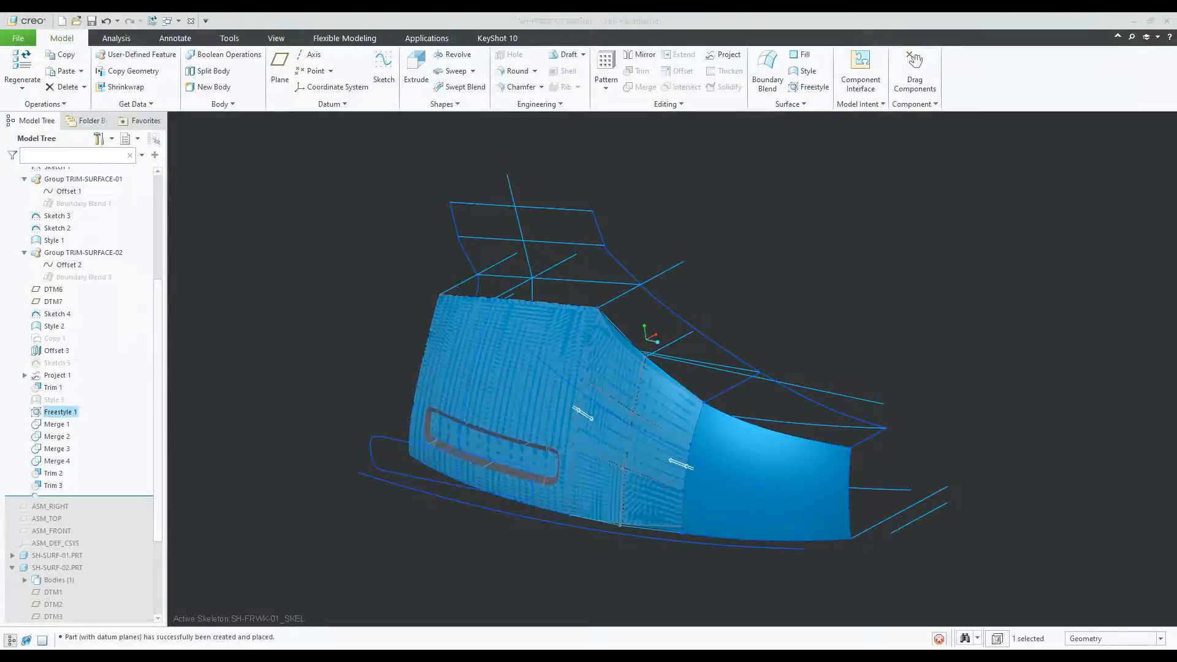
Move the middle control vertex on the upper edge of the freestyle shape slightly downward and accept the redefined feature.
{"action": "scroll", "coordinate": [654, 356], "scroll_direction": "up", "scroll_amount": 2}
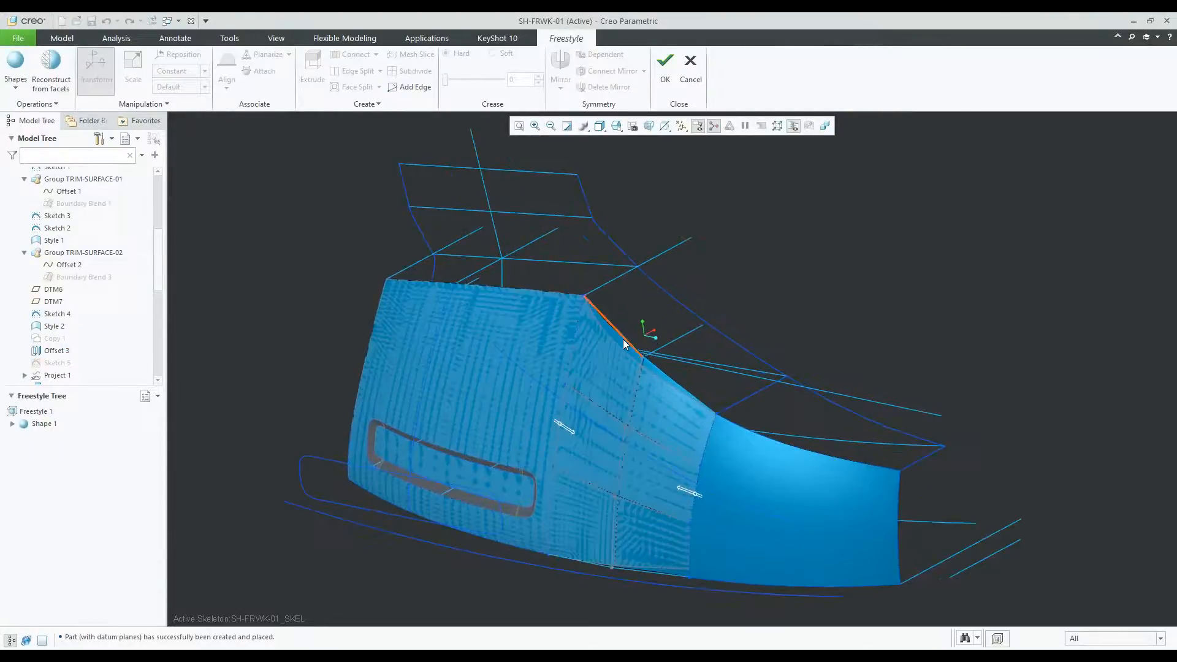
{"action": "left_click", "coordinate": [643, 360]}
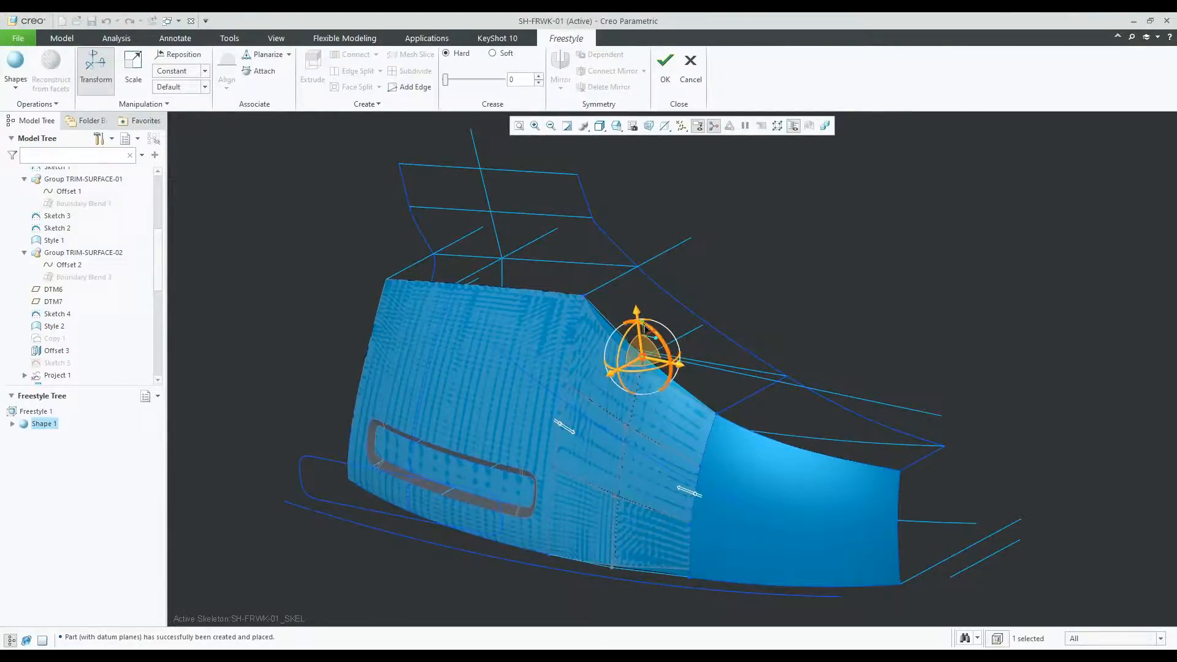
{"action": "left_click_drag", "start_coordinate": [638, 316], "coordinate": [639, 327]}
{"action": "left_click", "coordinate": [664, 72]}
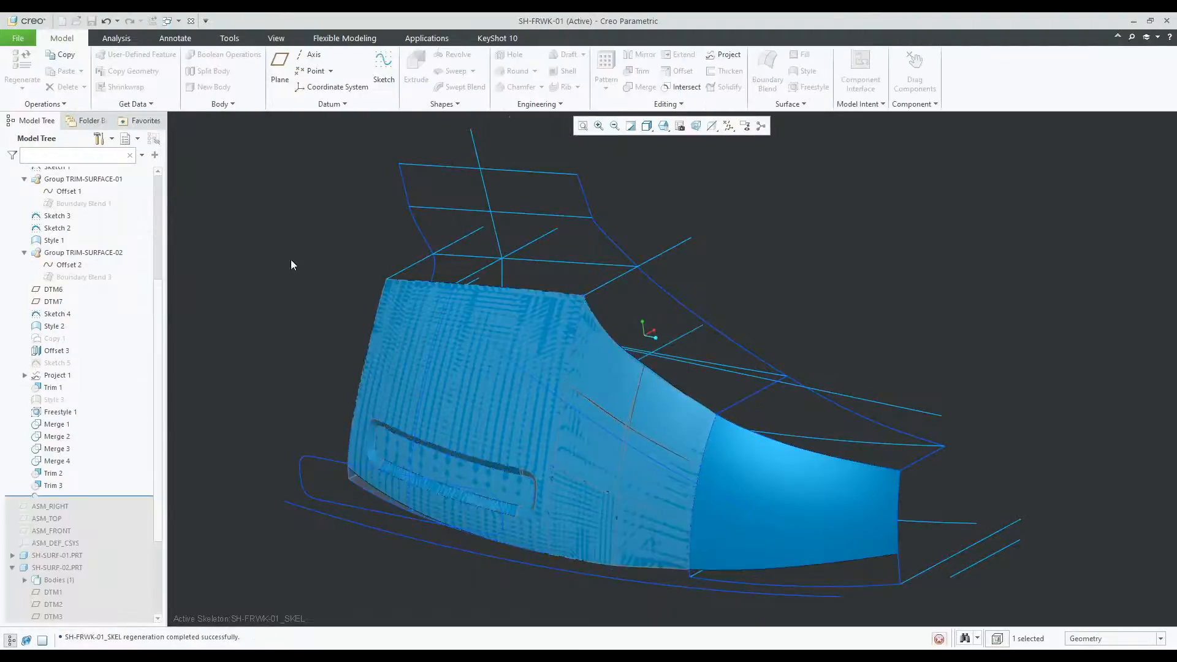
Activate the top-level assembly and regenerate it to update the geometry copied into SH-SURF-03.
{"action": "key", "text": "ctrl+a"}
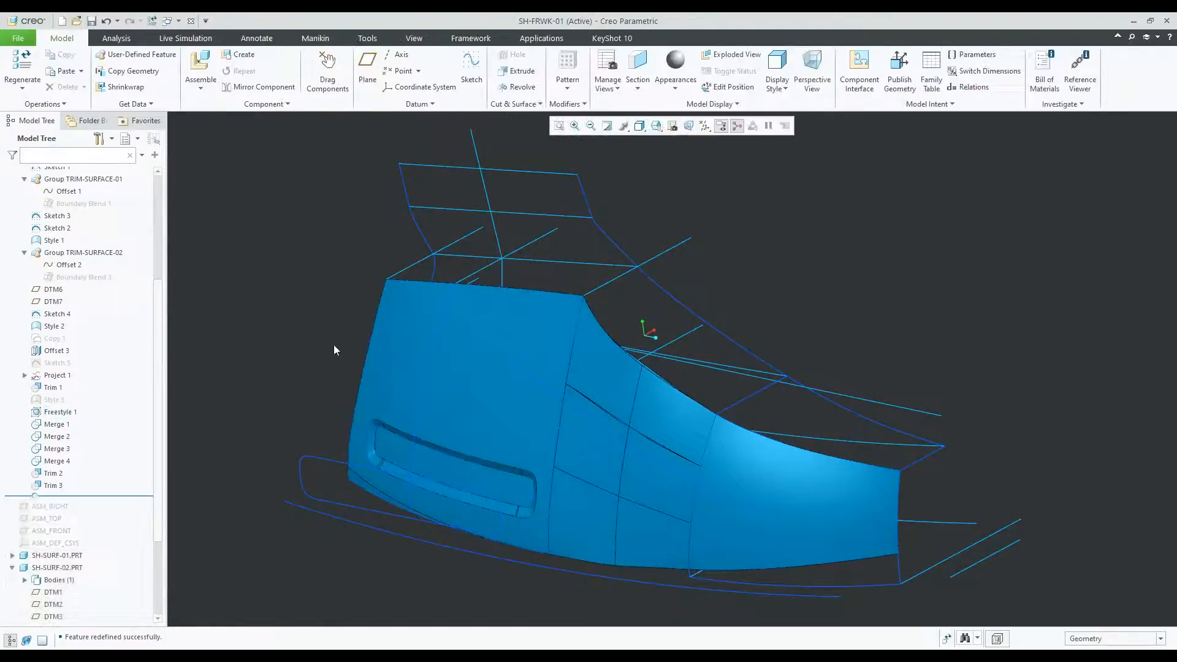
{"action": "scroll", "coordinate": [123, 496], "scroll_direction": "down", "scroll_amount": 3}
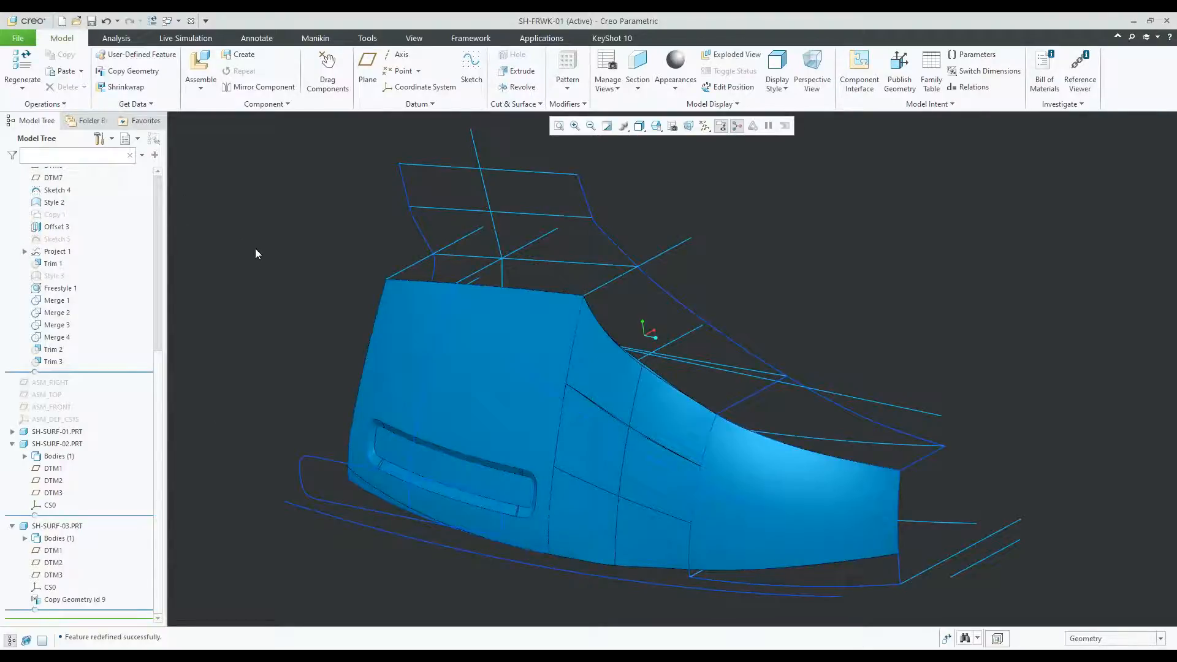
{"action": "key", "text": "ctrl+g"}
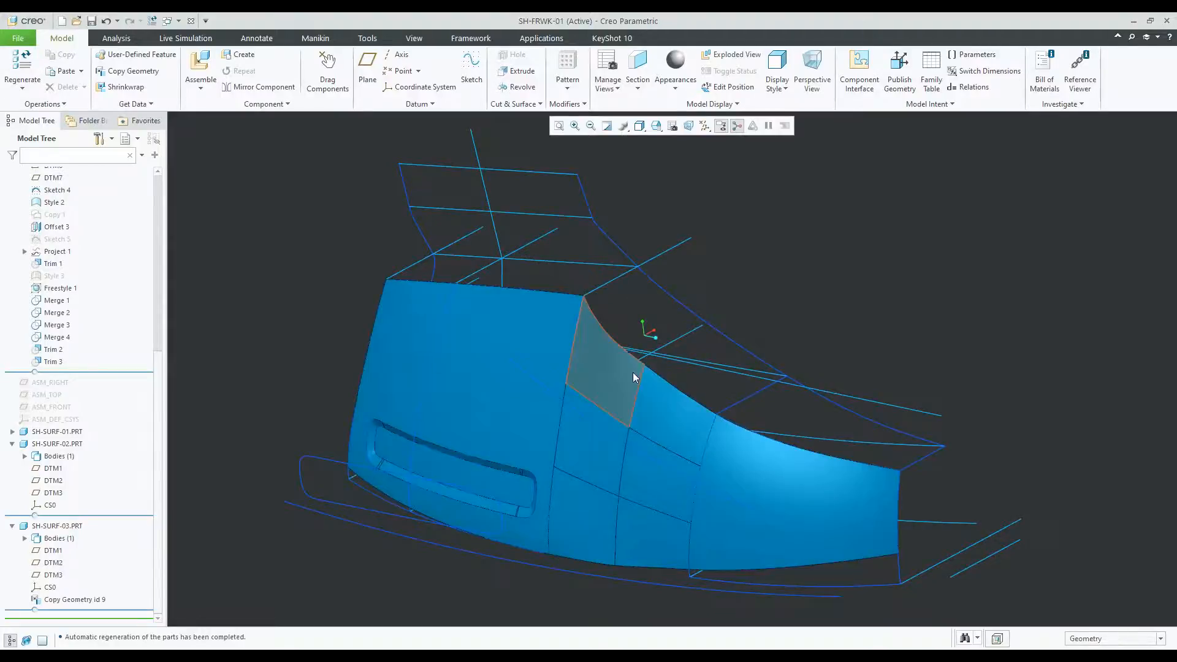
{"action": "mouse_move", "coordinate": [636, 359]}
{"action": "middle_mouse_down"}
{"action": "mouse_move", "coordinate": [665, 345]}
{"action": "mouse_move", "coordinate": [643, 347]}
{"action": "middle_mouse_up"}
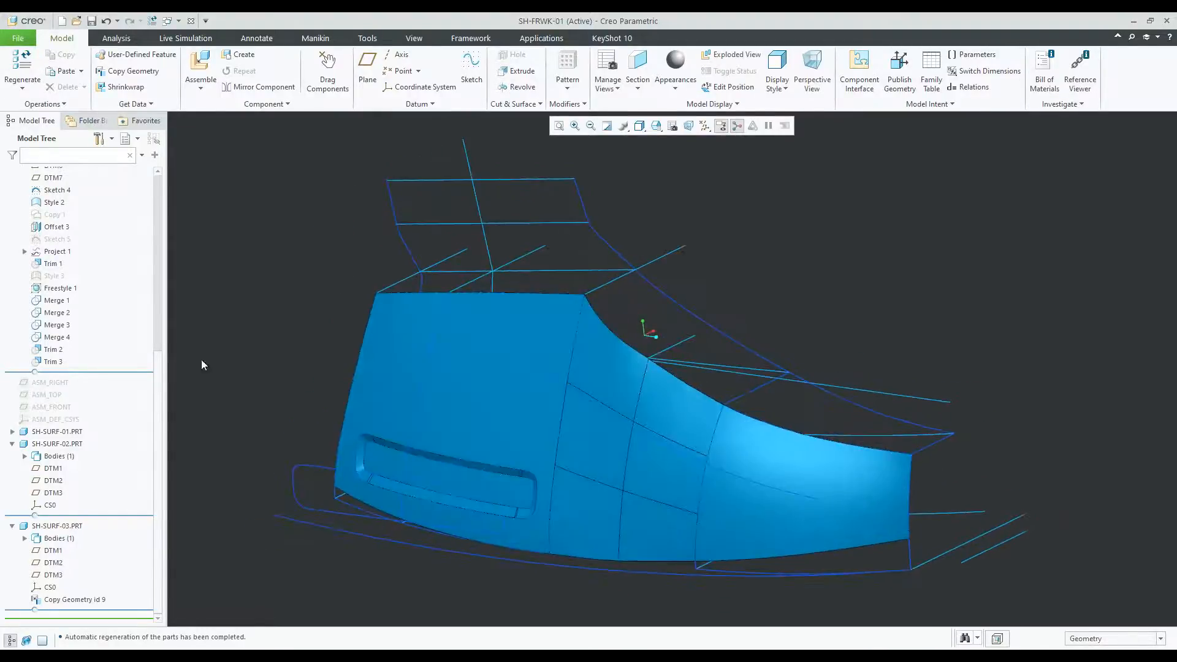
Inspect the updated shoe surfaces from several angles and collapse the SH-FRWK-01_SKEL feature list.
{"action": "scroll", "coordinate": [141, 368], "scroll_direction": "up", "scroll_amount": 8}
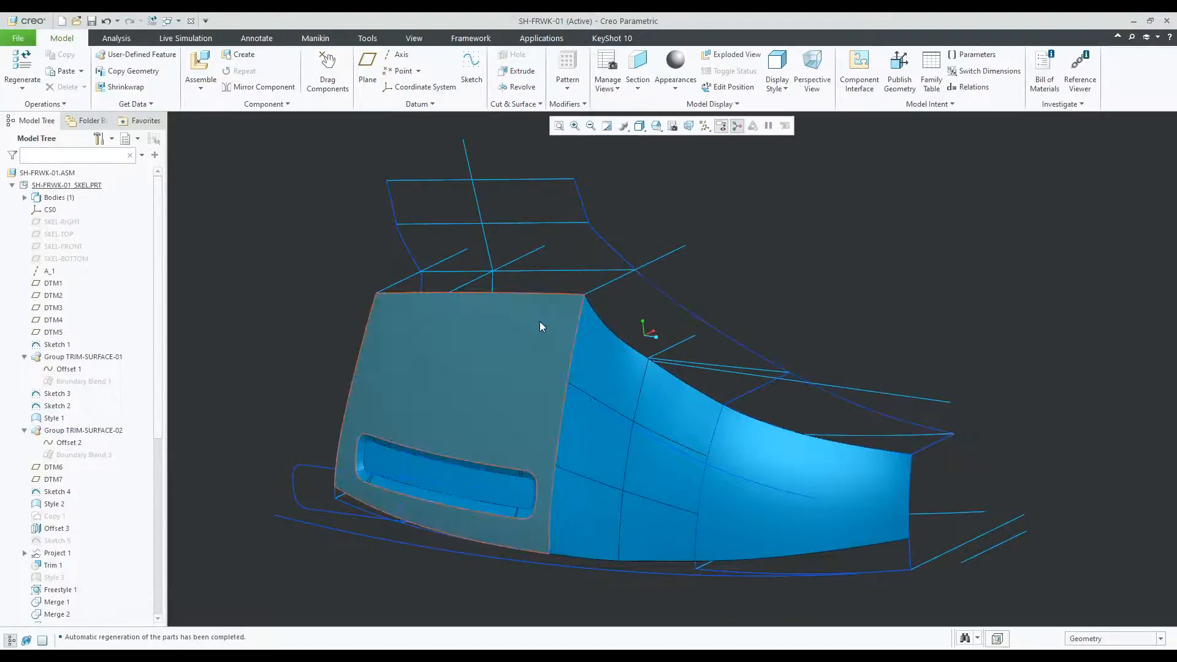
{"action": "middle_click_drag", "start_coordinate": [539, 321], "coordinate": [520, 337]}
{"action": "middle_click_drag", "start_coordinate": [572, 310], "coordinate": [592, 286]}
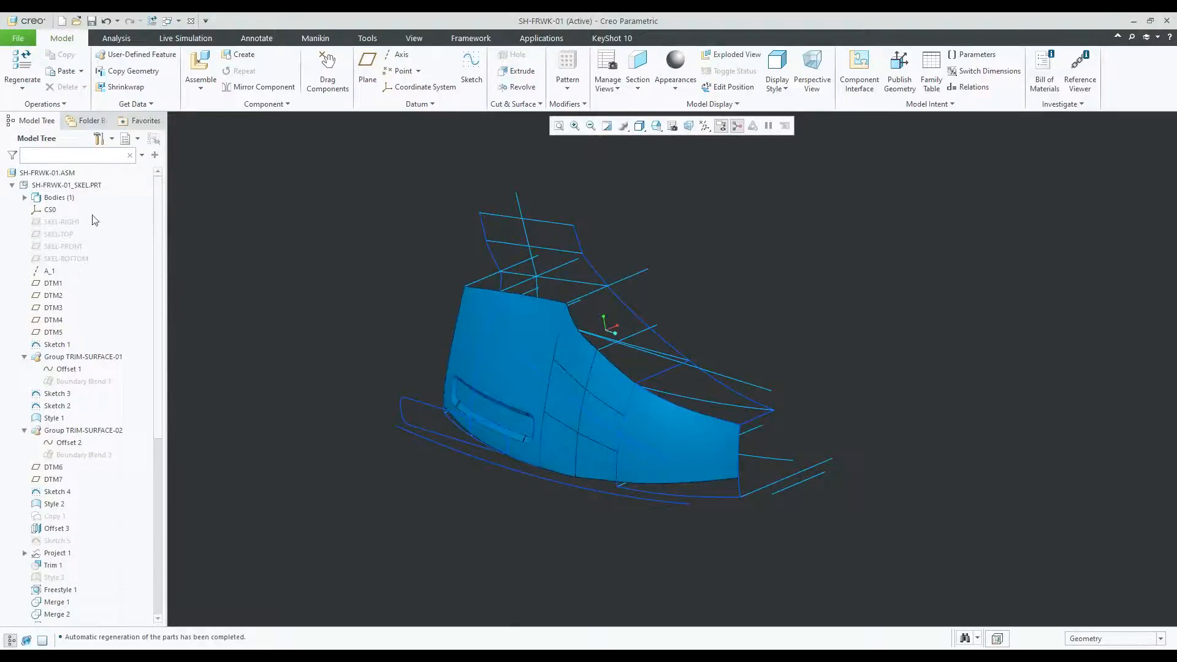
{"action": "left_click", "coordinate": [13, 185]}
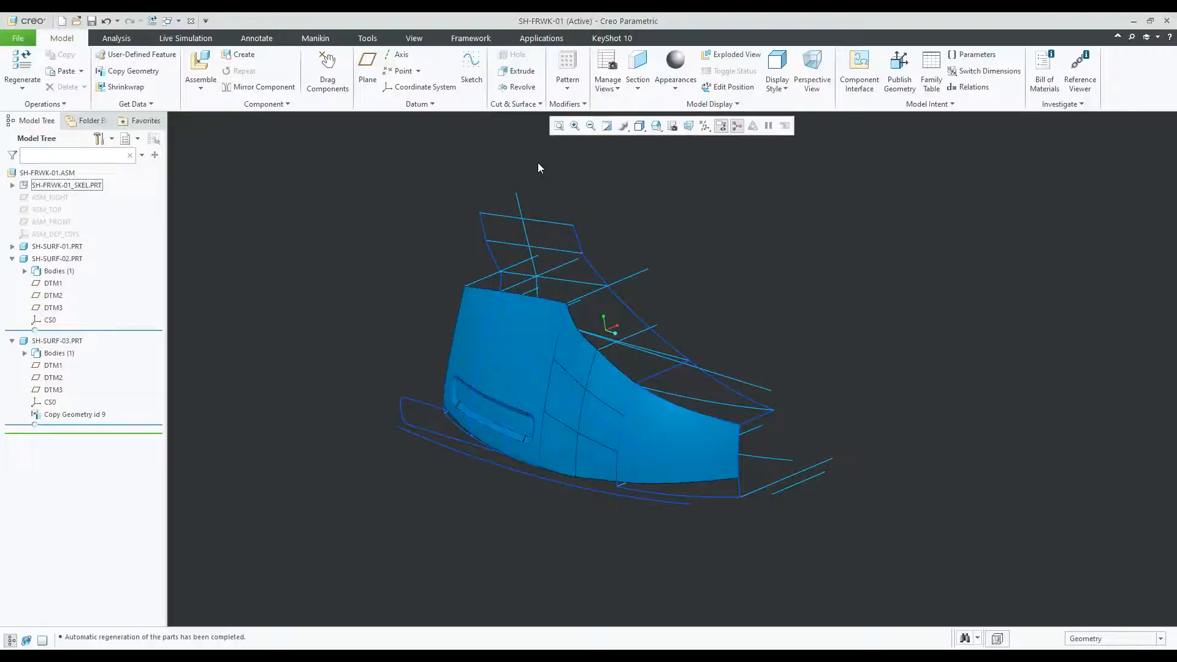
{"action": "mouse_move", "coordinate": [759, 163]}
{"action": "middle_mouse_down"}
{"action": "mouse_move", "coordinate": [798, 269]}
{"action": "mouse_move", "coordinate": [828, 296]}
{"action": "middle_mouse_up"}
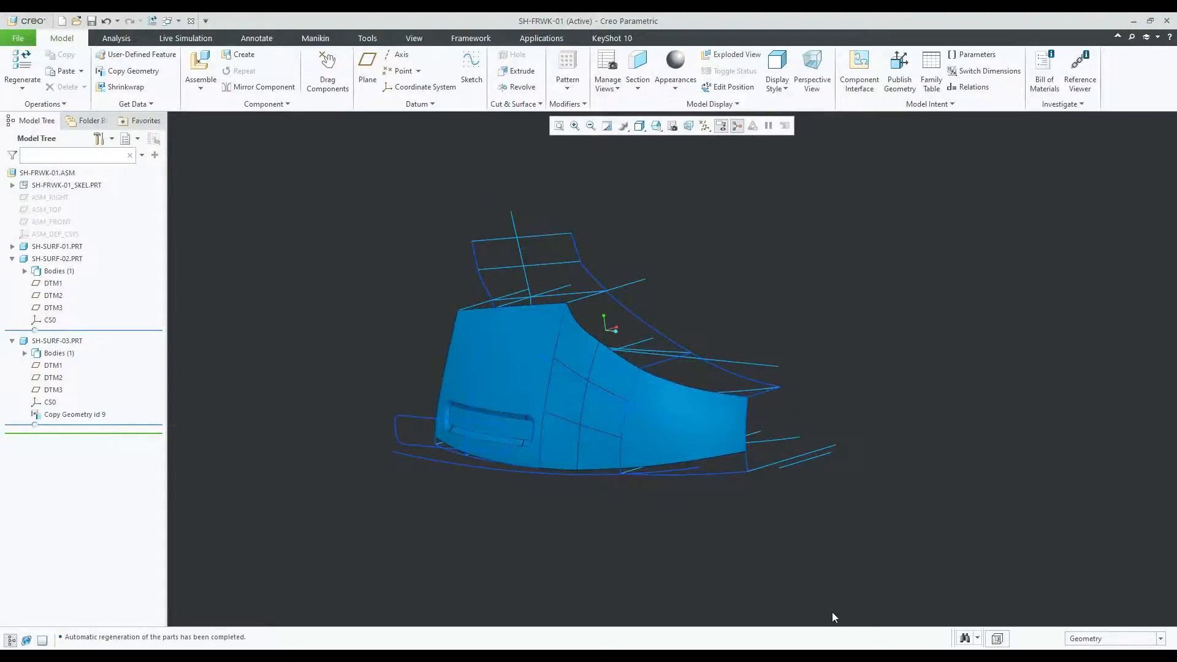
Switch to the PowerPoint slide show and display the Q&A slide.
{"action": "key", "text": "alt+Tab"}
{"action": "left_click", "coordinate": [683, 441]}
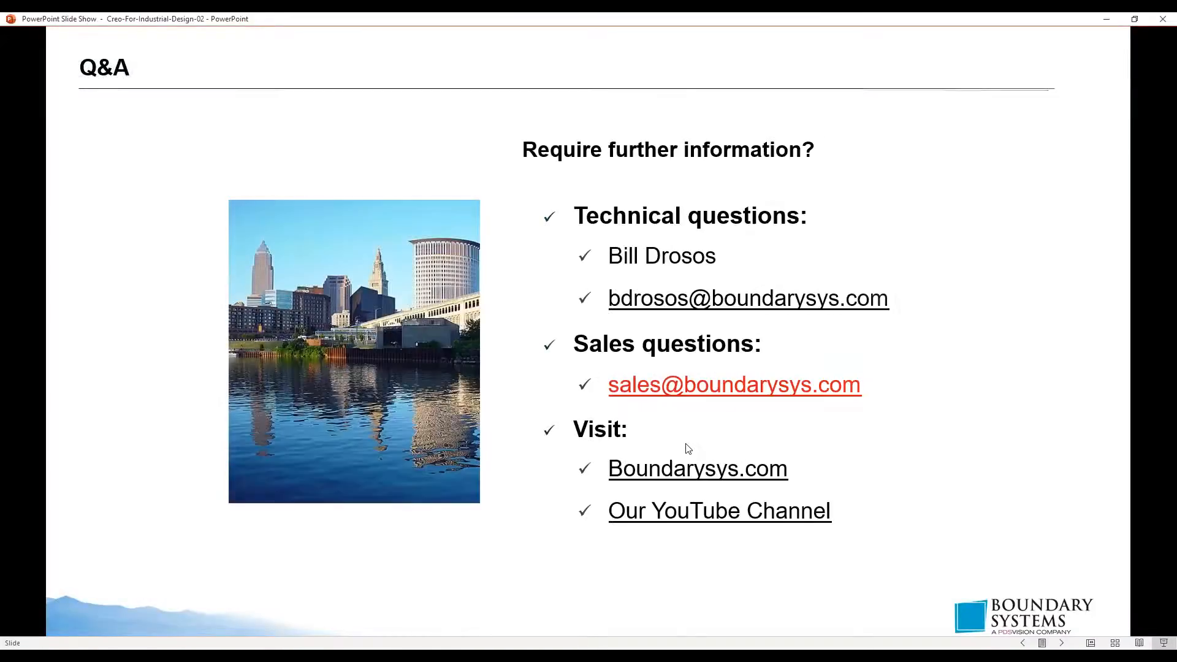